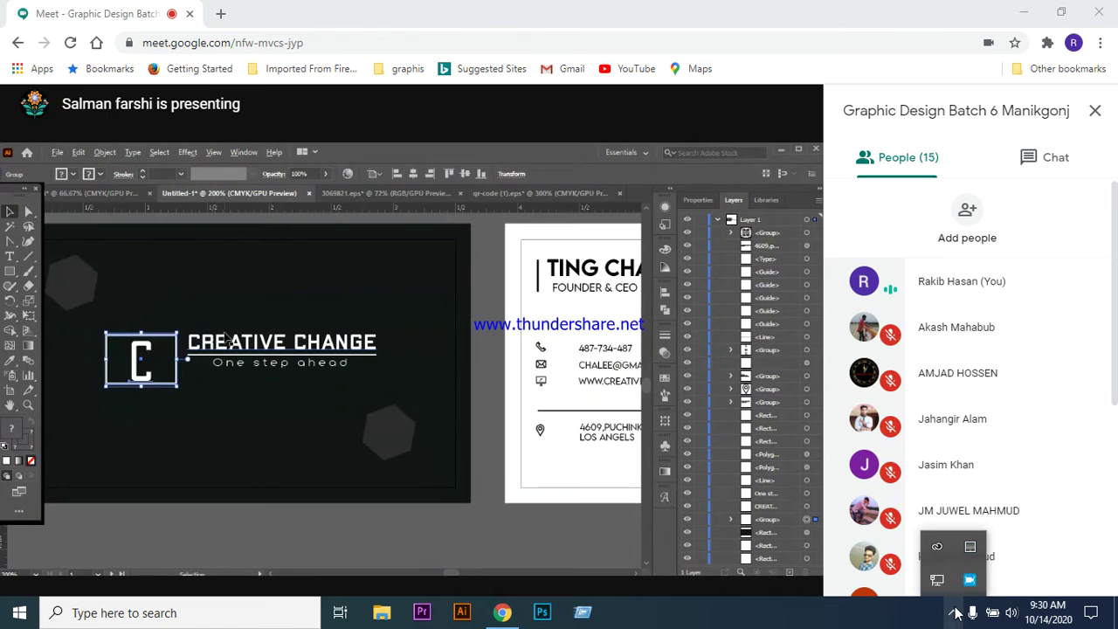
- Show the screen recorder's toolbar from its tray menu and move it out of the way
right_click(968, 581)
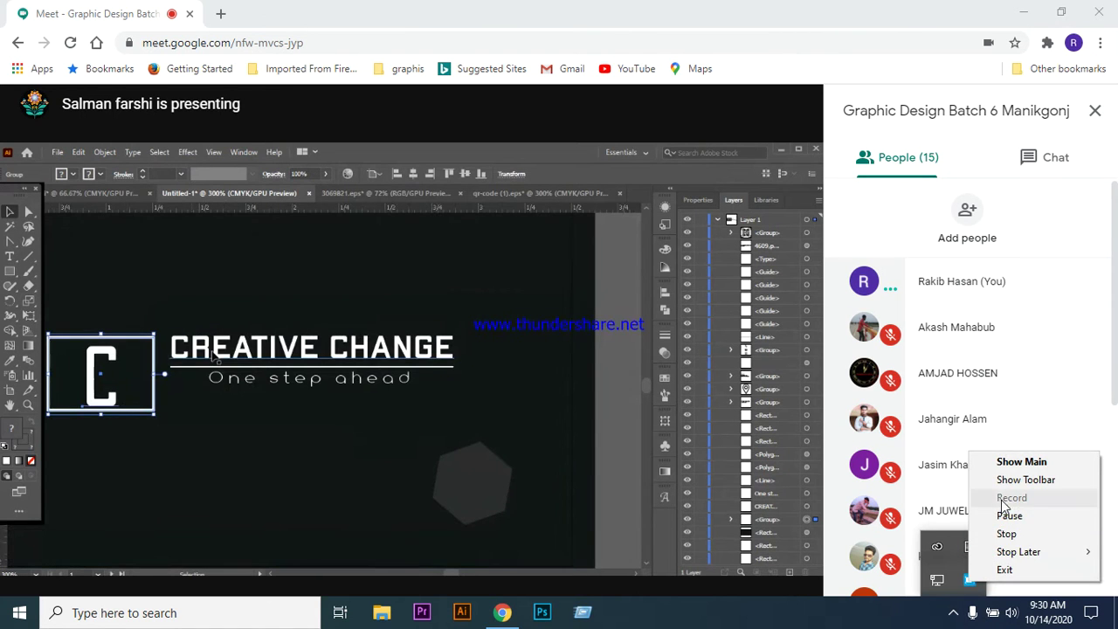
click(1013, 481)
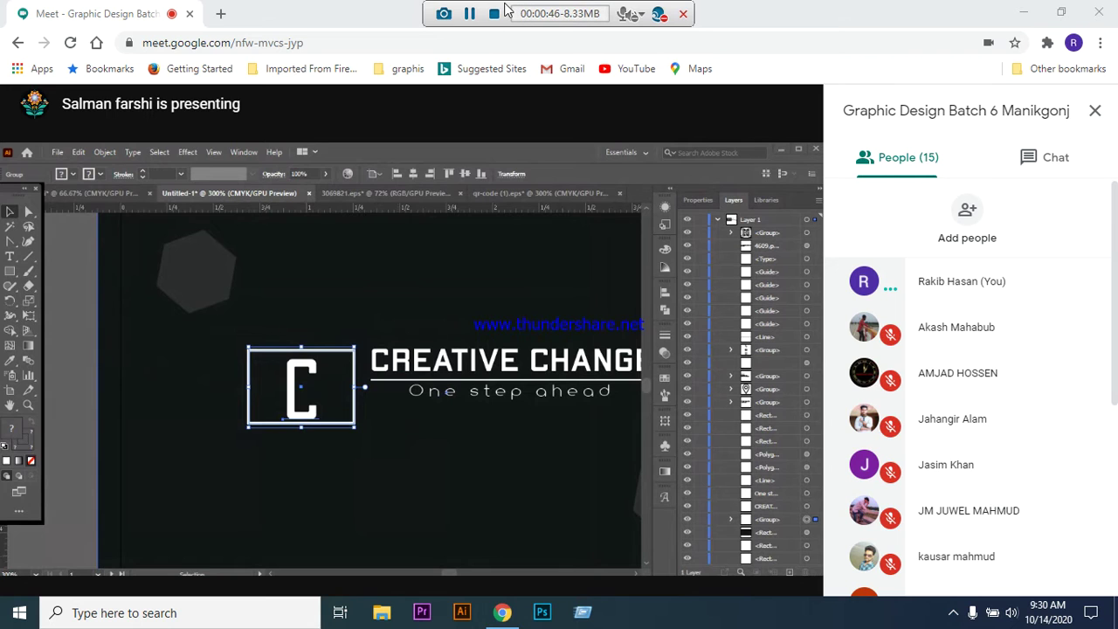
drag(504, 9, 926, 612)
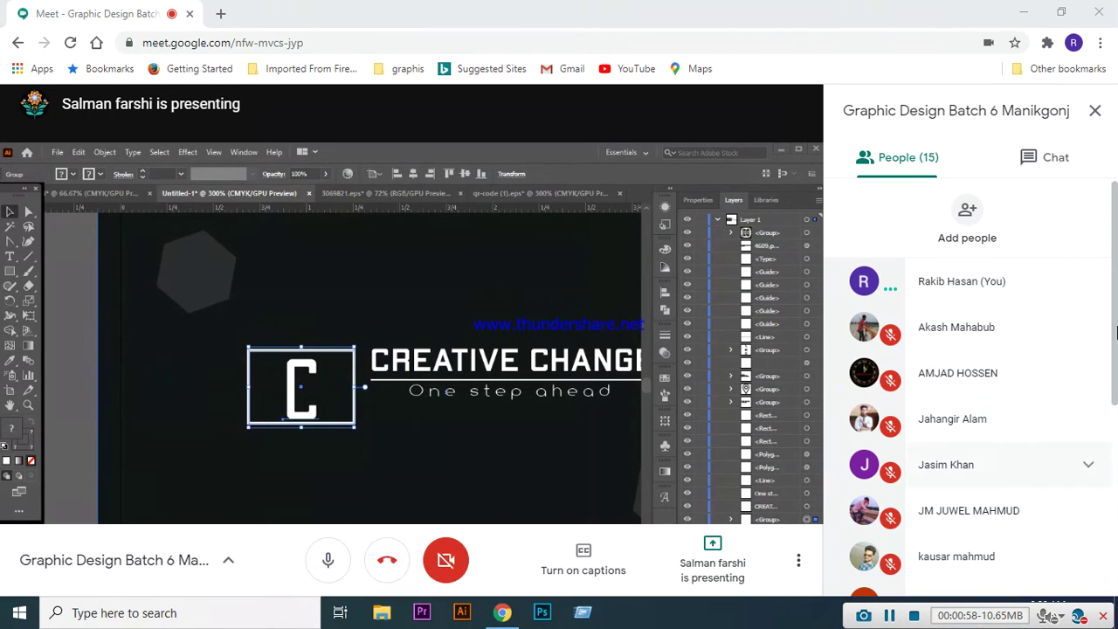
- Admit the waiting guest from the Meet join request
scroll(996, 386, down, 4)
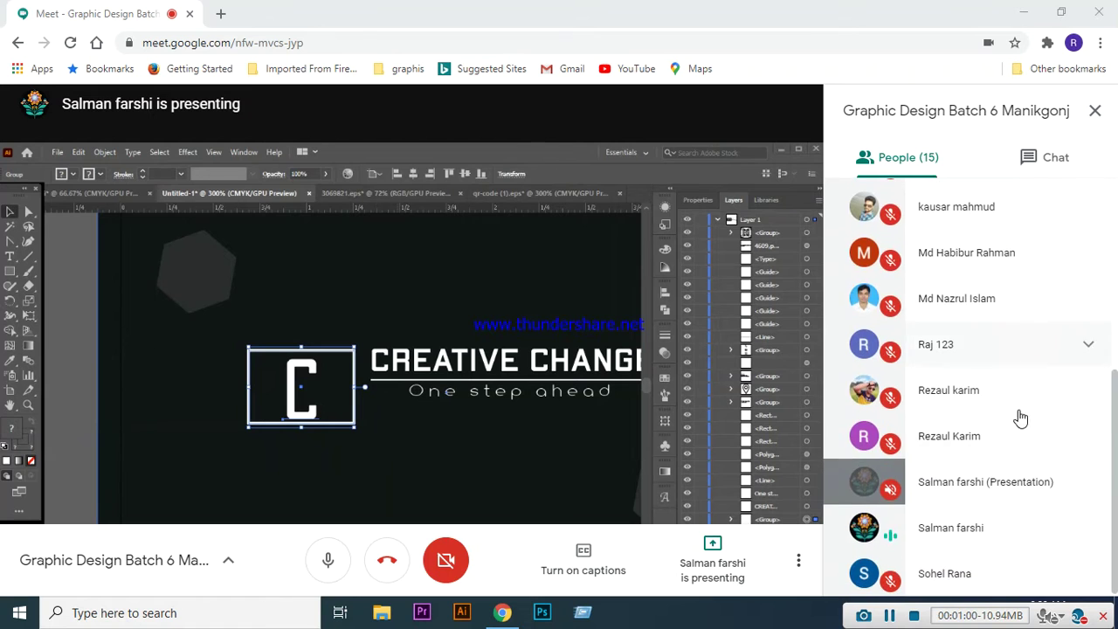
scroll(1018, 419, up, 4)
scroll(1009, 326, down, 5)
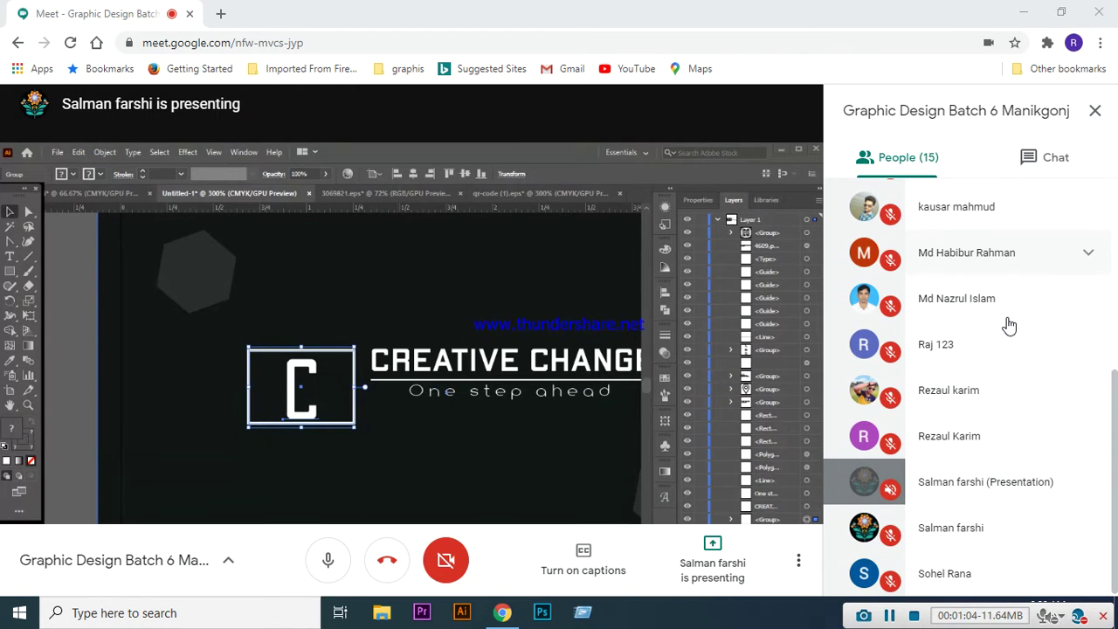
scroll(1009, 375, up, 5)
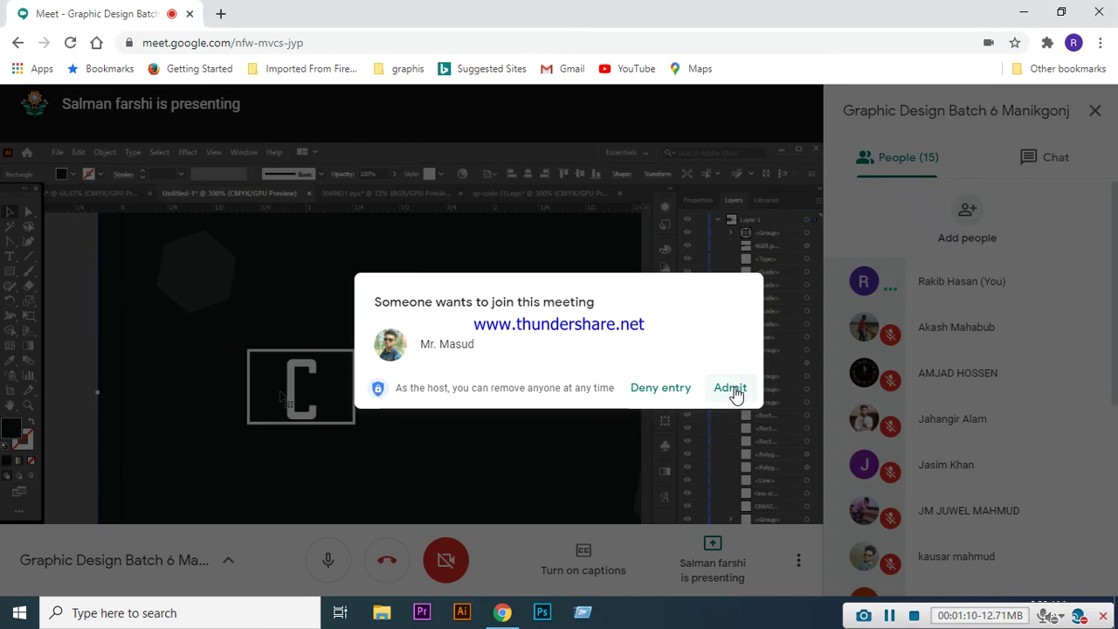
click(732, 390)
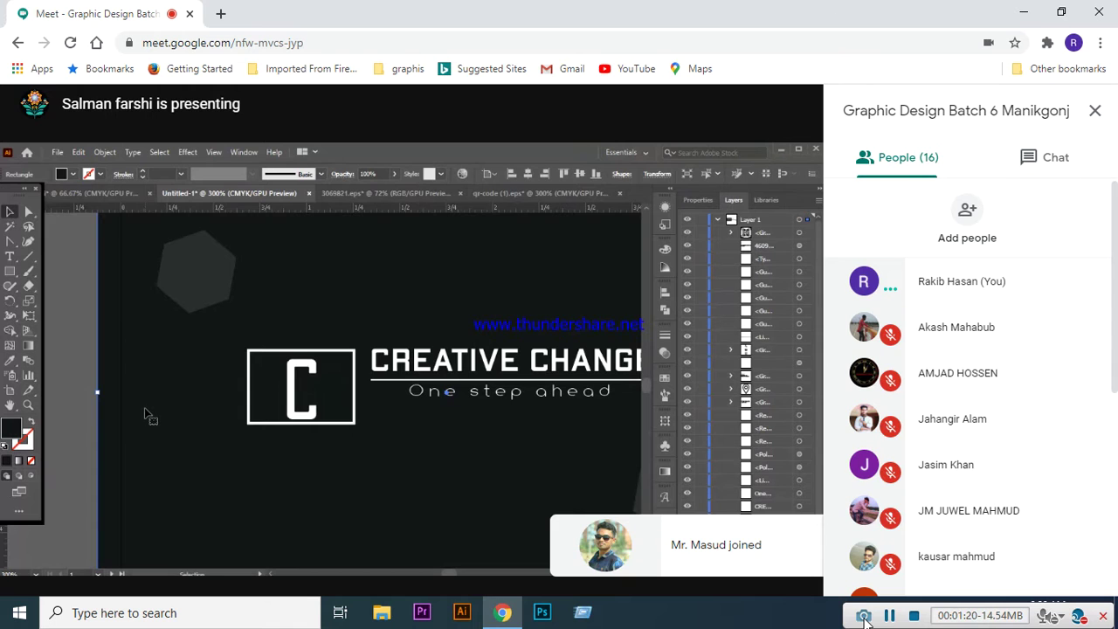
click(863, 617)
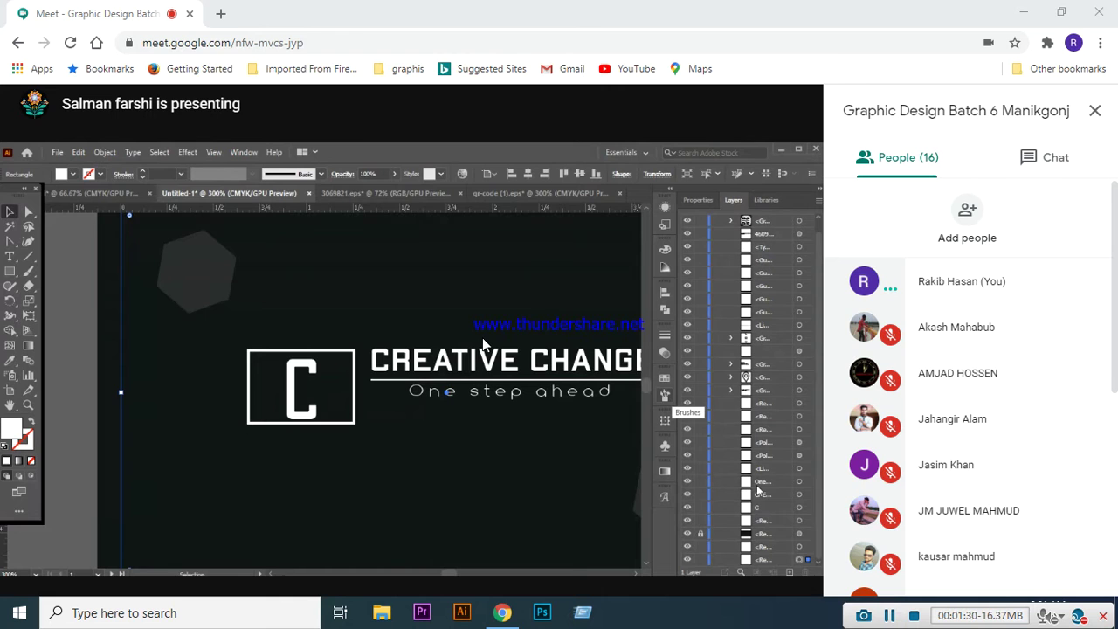
- Open File Explorer alongside the Meet call
key(super+e)
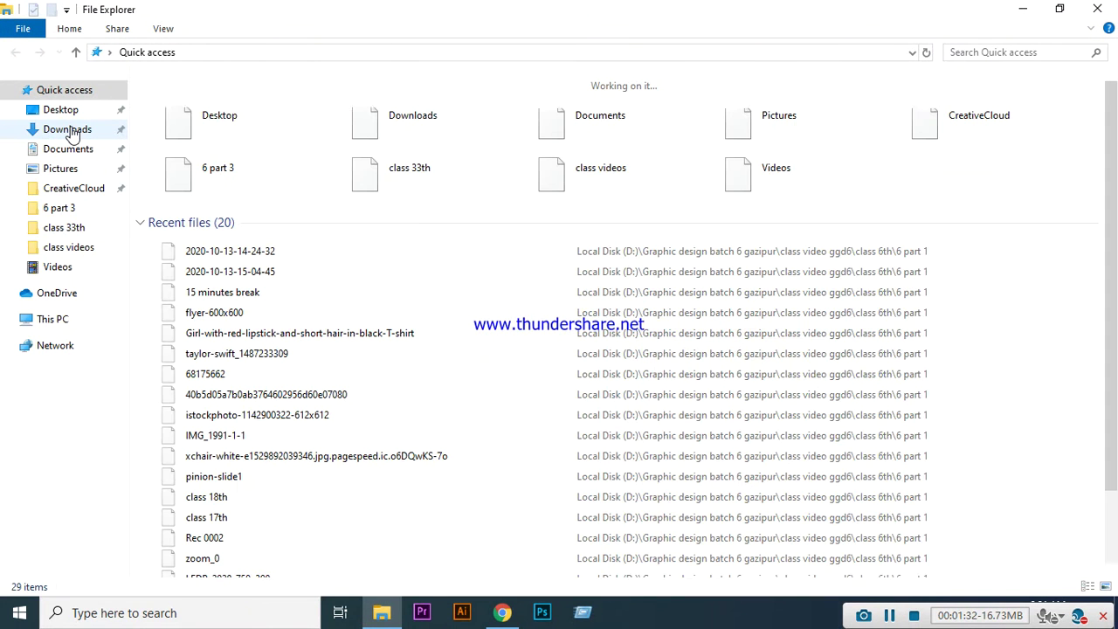
click(504, 614)
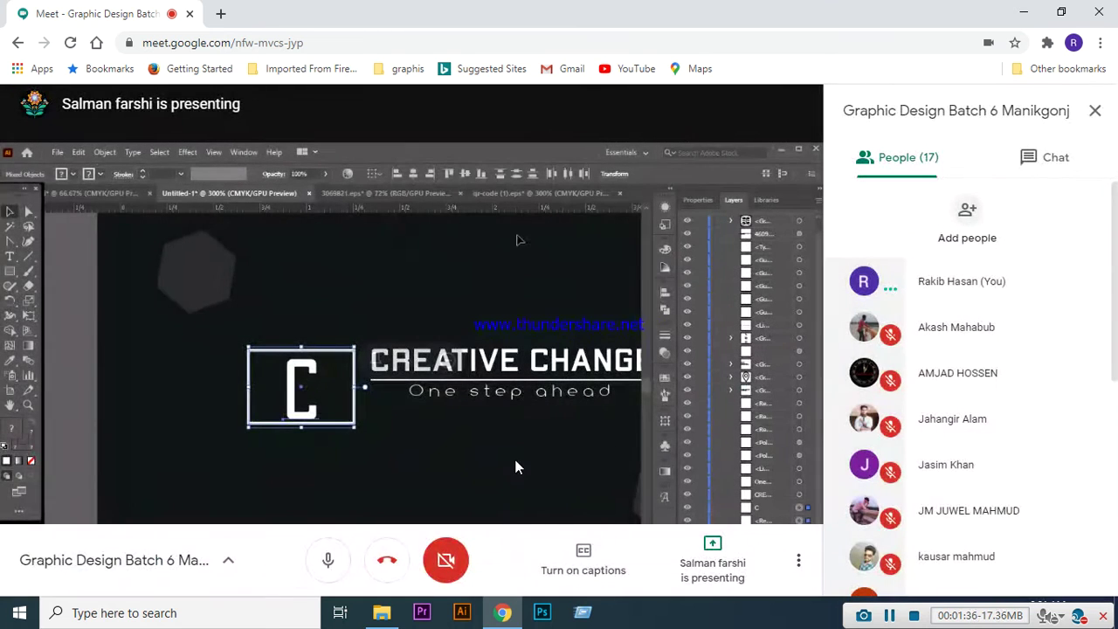
click(382, 613)
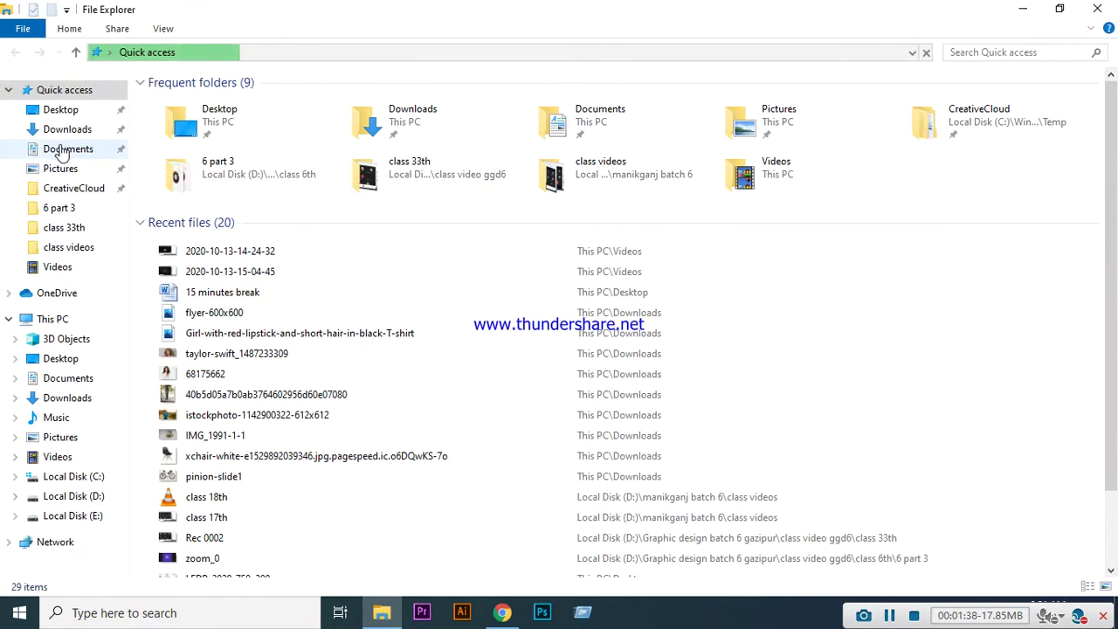
- Open the Videos folder, check the empty Captures subfolder, and return to Videos
click(52, 267)
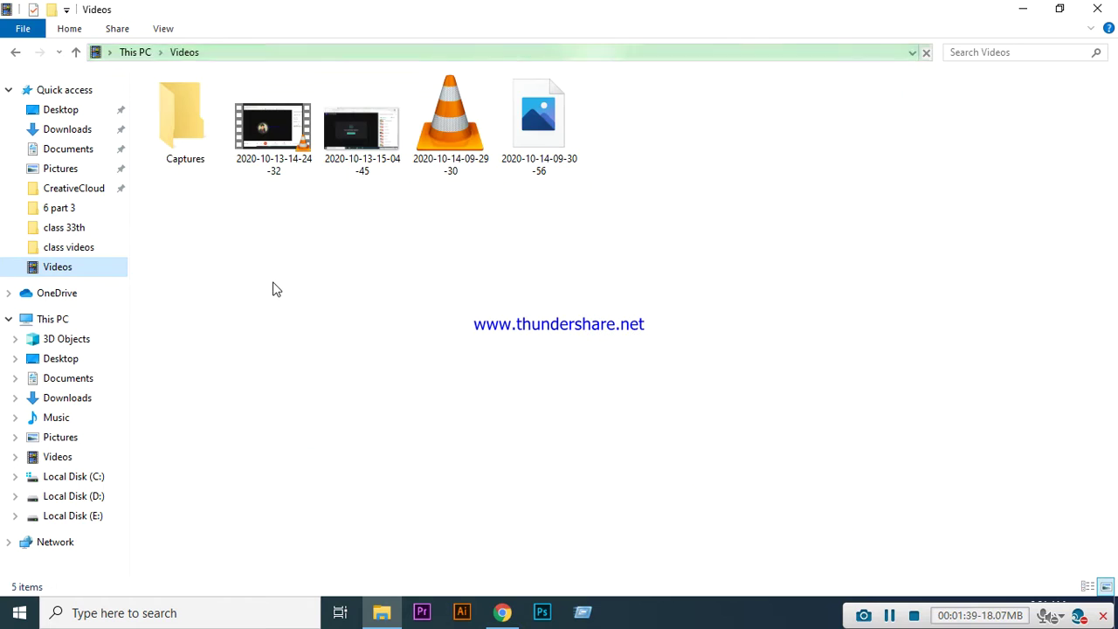
click(308, 300)
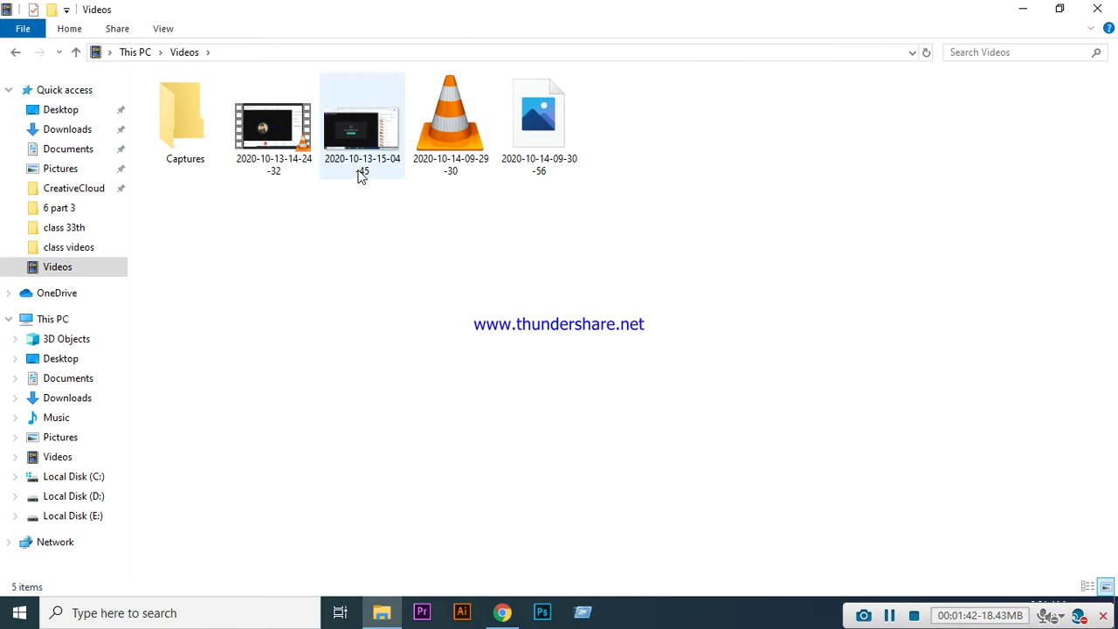
double_click(190, 147)
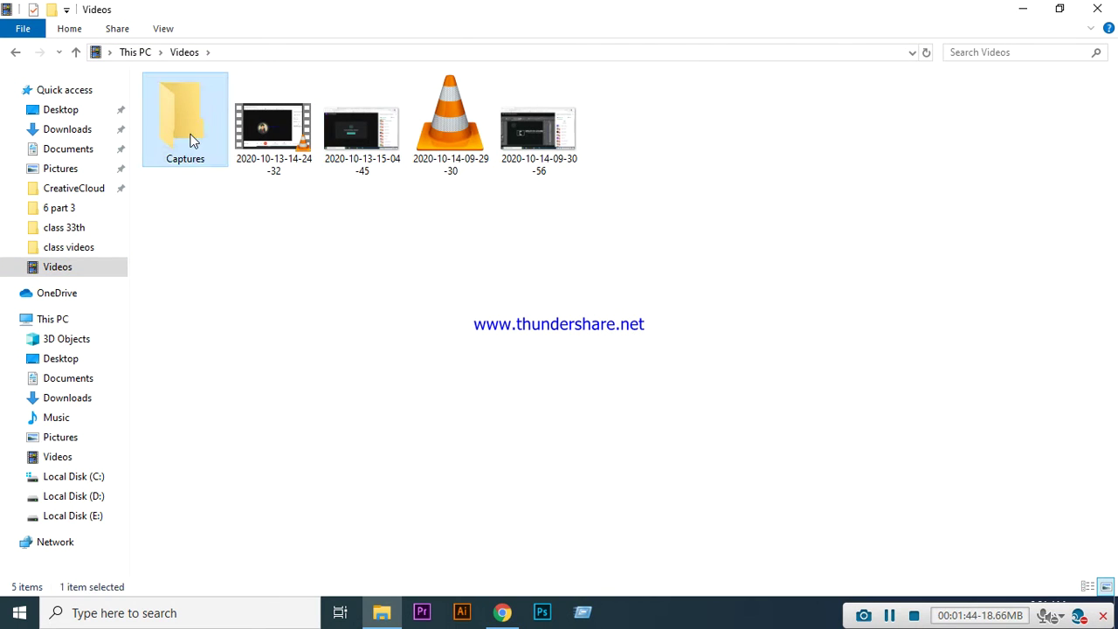
click(76, 53)
click(307, 295)
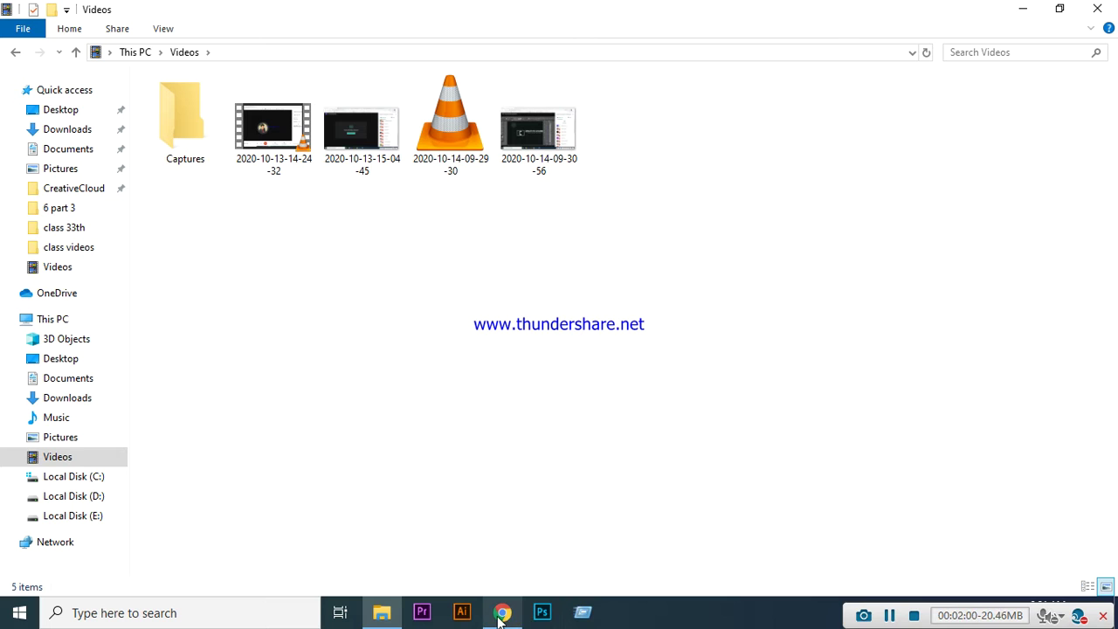
mouse_move(504, 619)
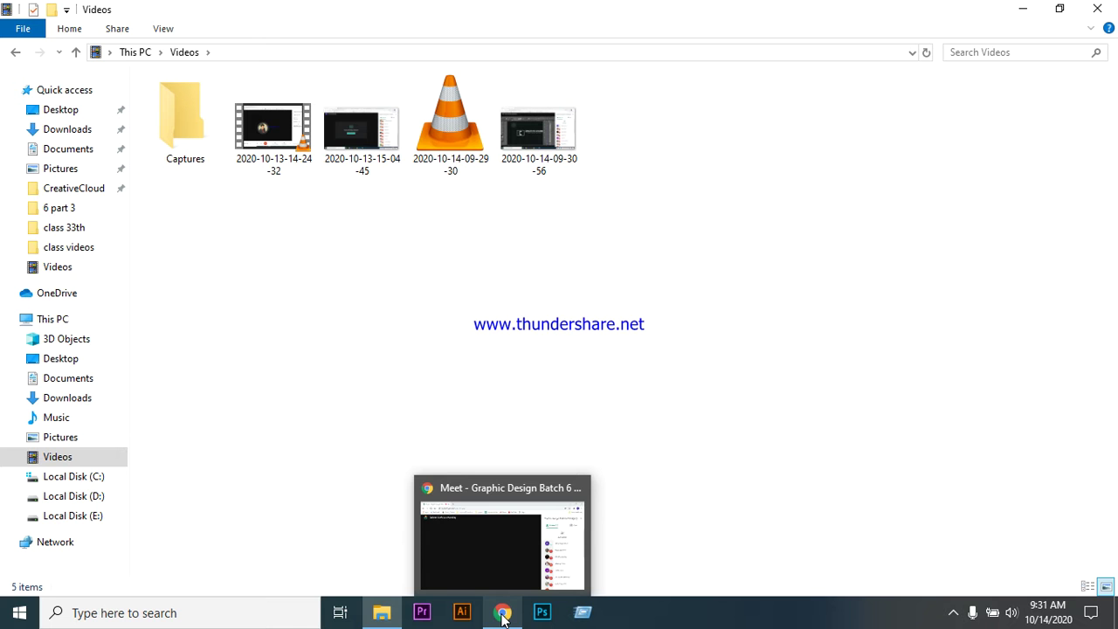
- Bring the Meet window forward and follow the participant's shared Illustrator logo presentation
click(503, 614)
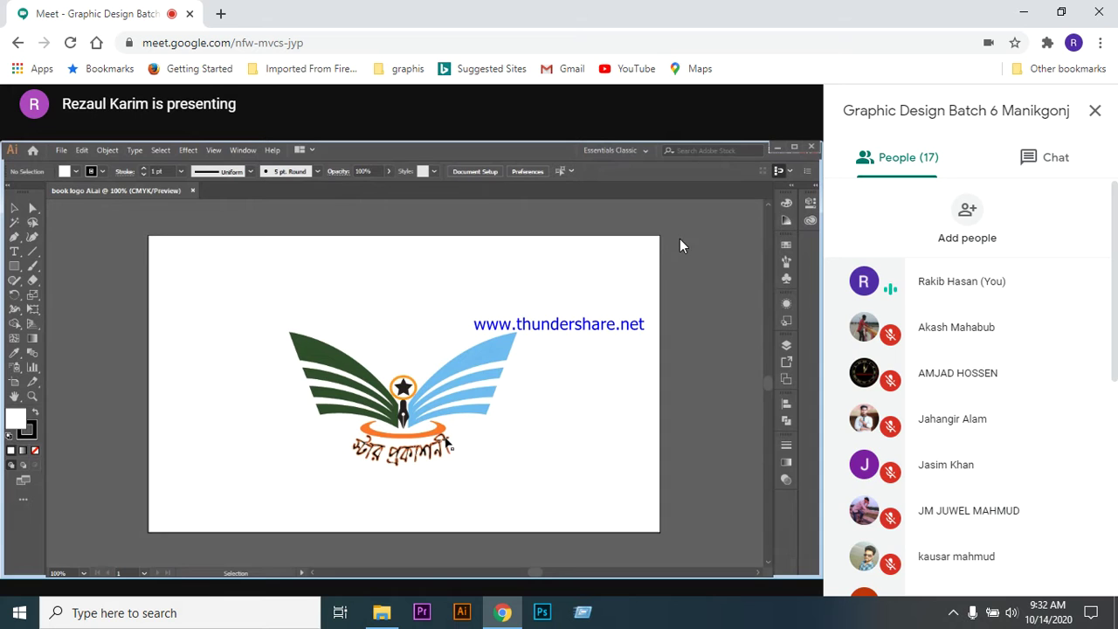
mouse_move(487, 387)
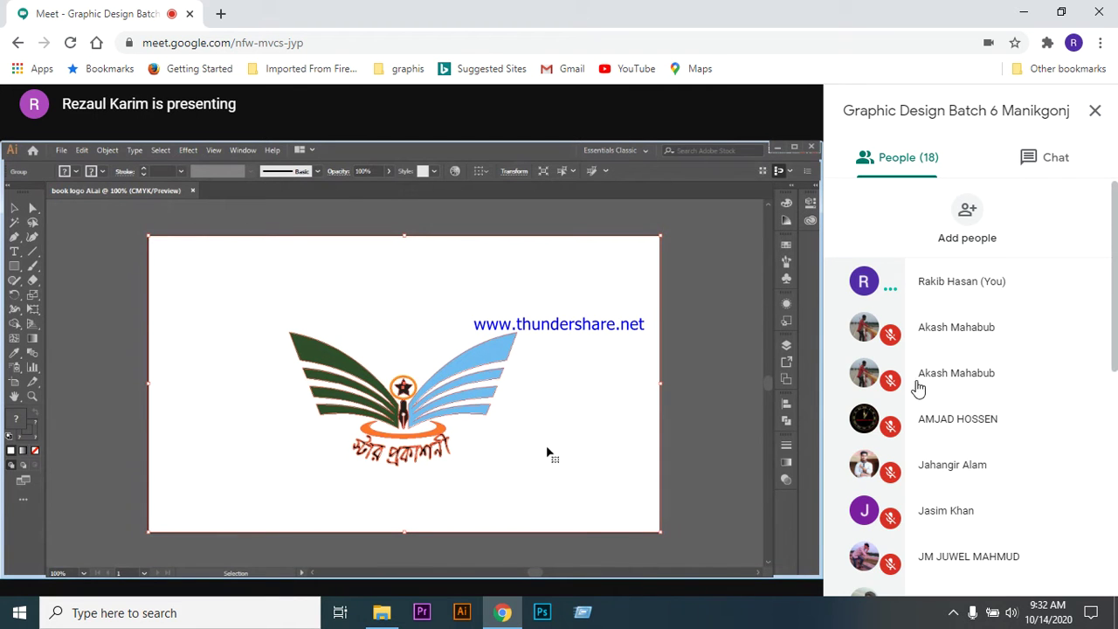
scroll(961, 384, down, 2)
scroll(961, 384, down, 4)
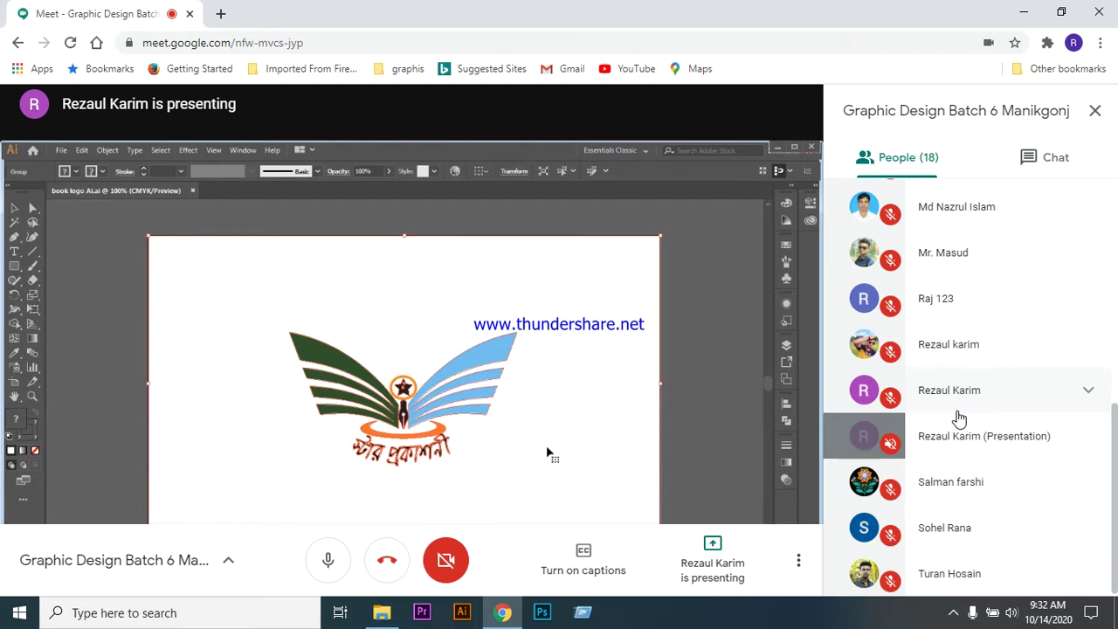
scroll(964, 454, up, 6)
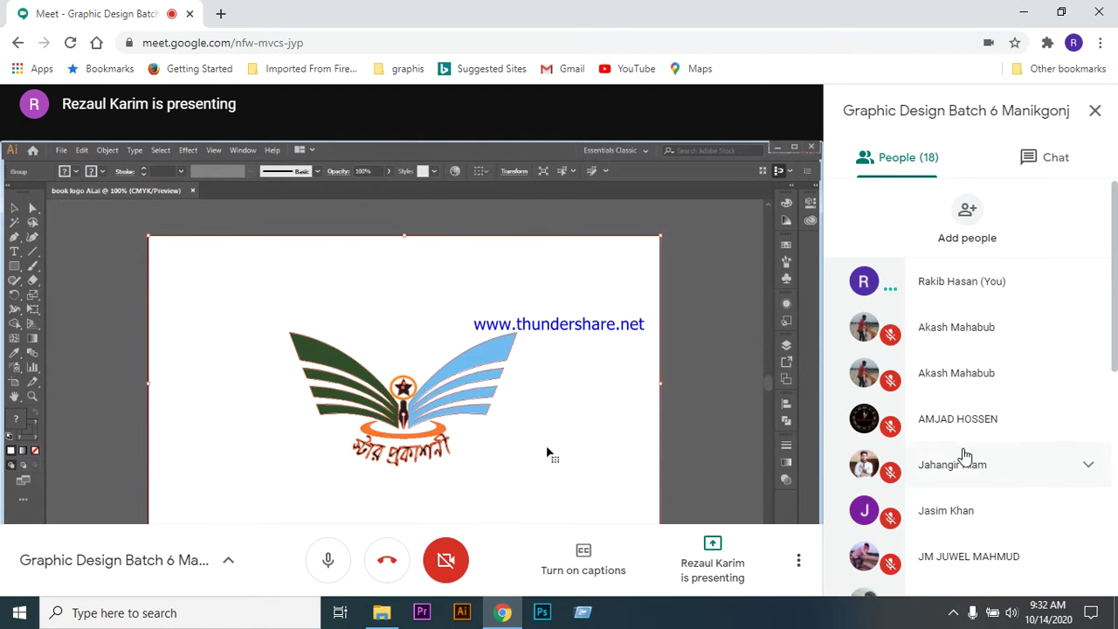
scroll(966, 392, down, 6)
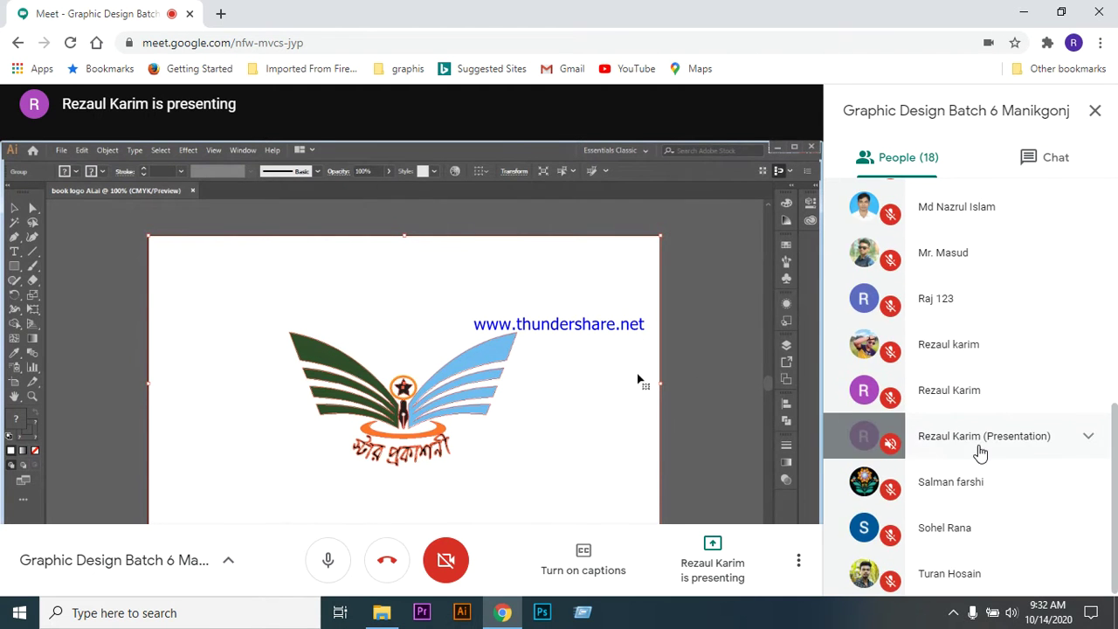
scroll(977, 437, up, 6)
scroll(952, 385, down, 5)
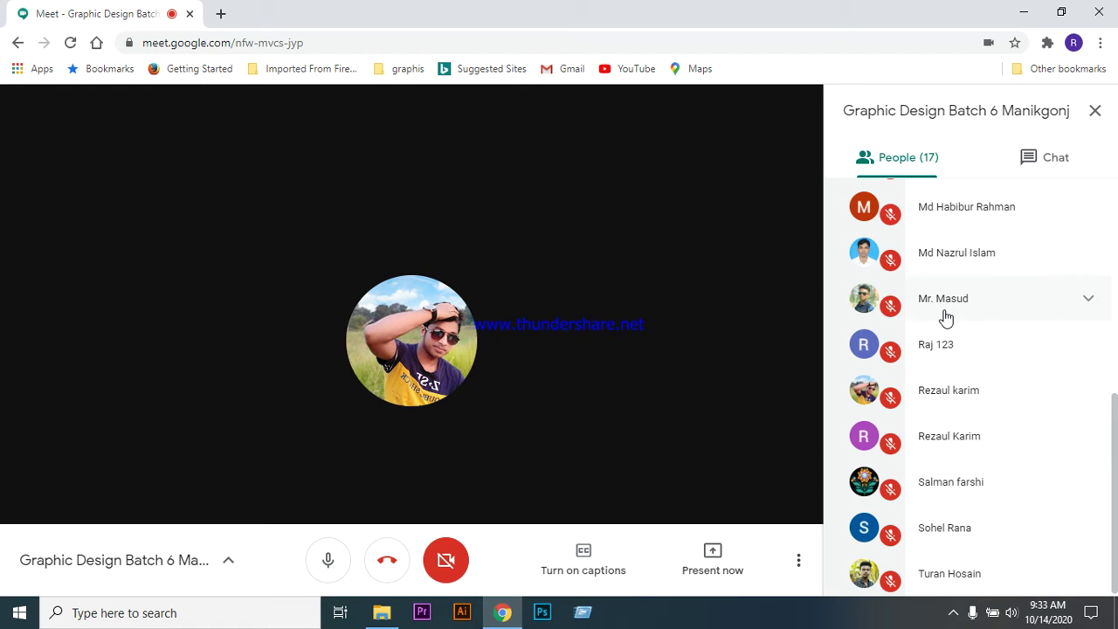
- Load facebook.com in a new tab, then go back to the Meet call tab
click(221, 14)
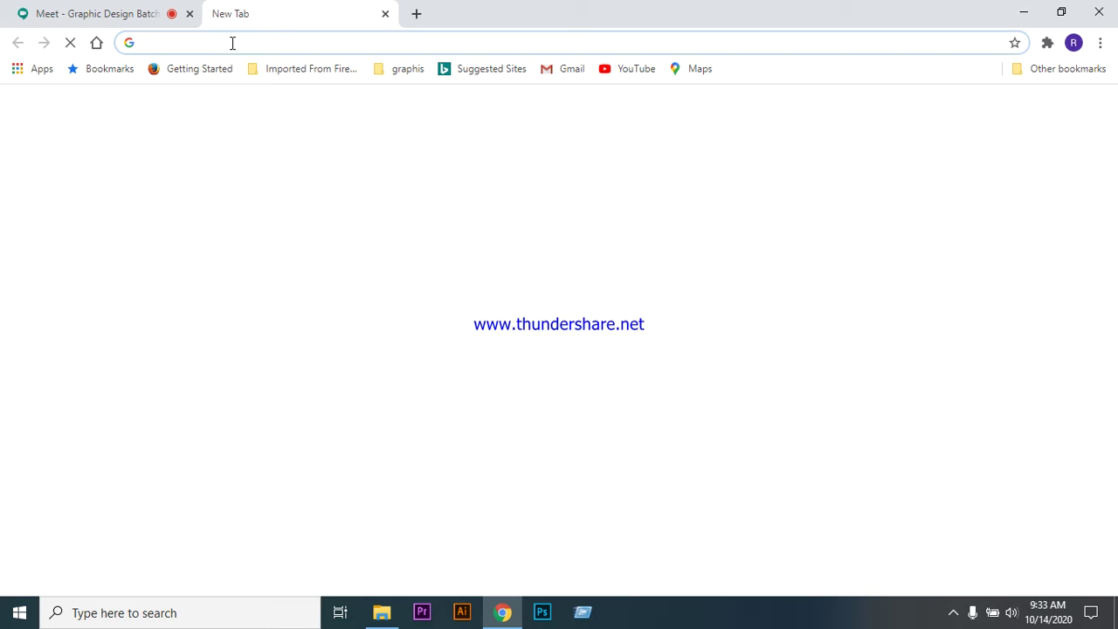
text(facebook.com)
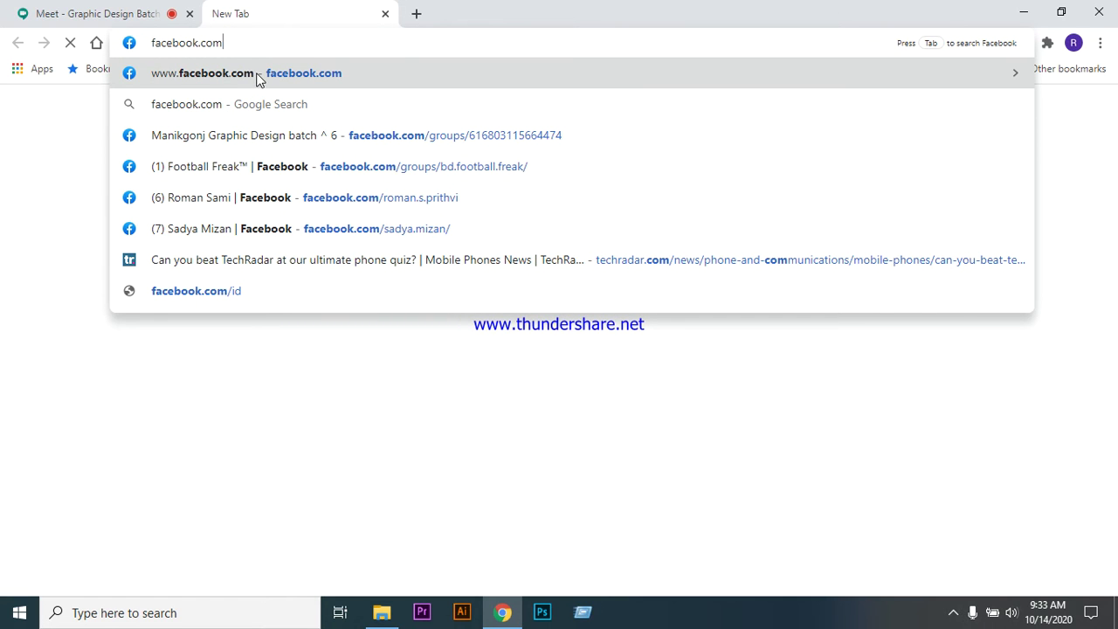
key(Return)
click(99, 12)
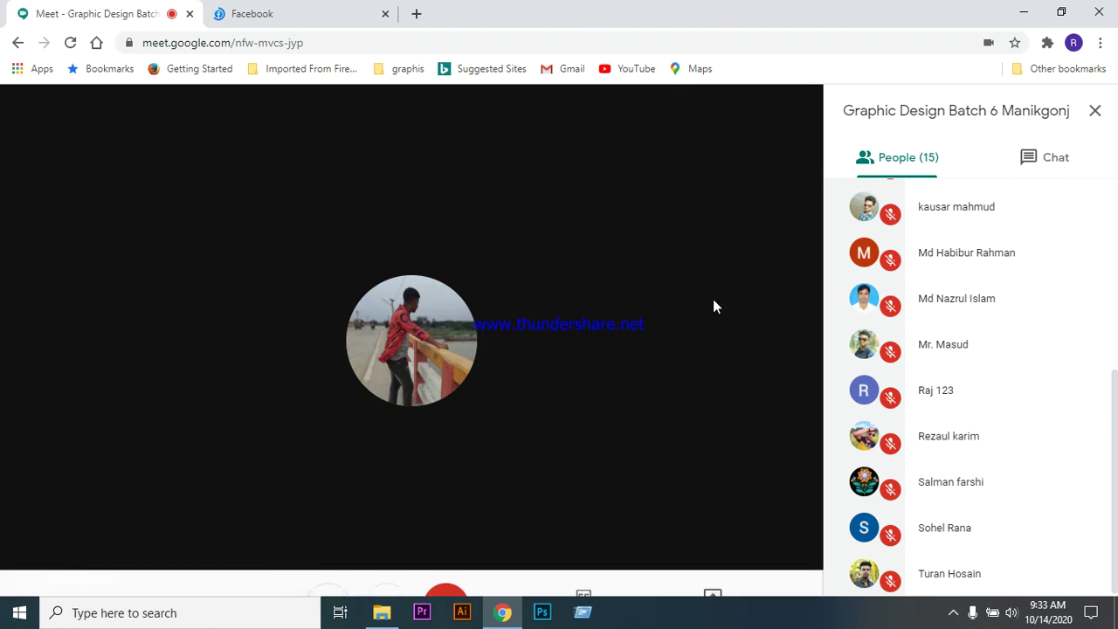
click(313, 11)
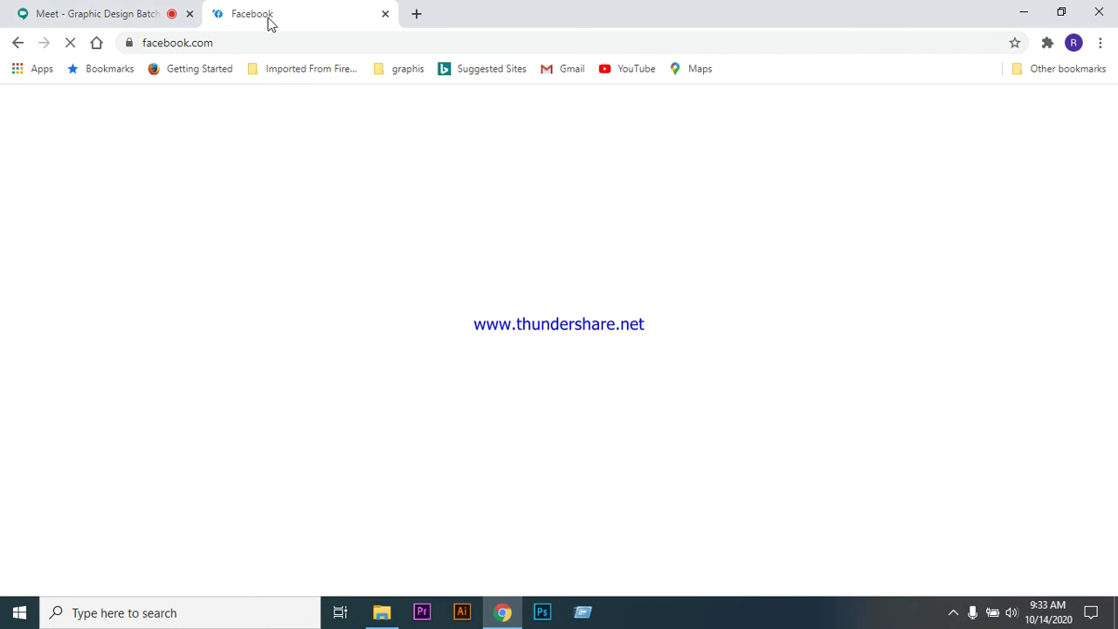
click(119, 15)
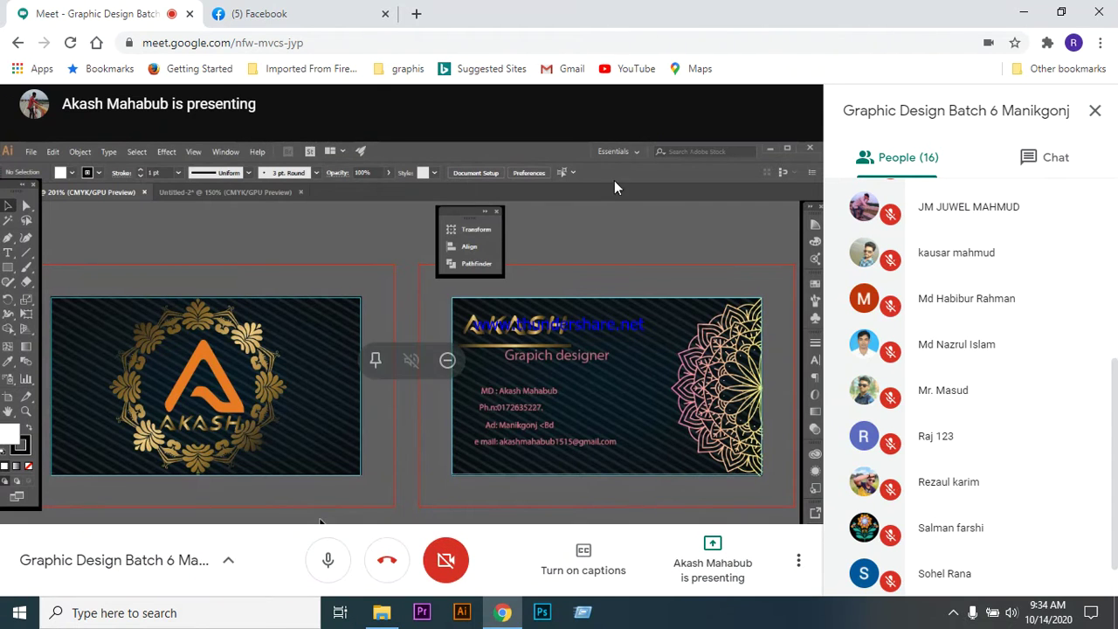
scroll(1004, 385, down, 1)
scroll(1031, 385, up, 5)
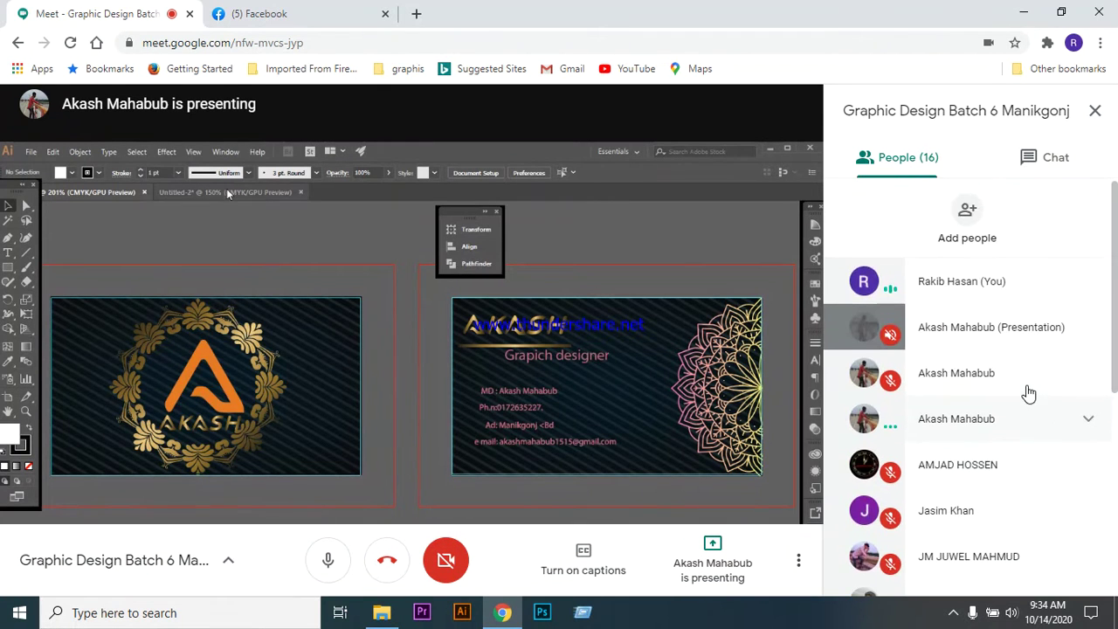
scroll(1013, 441, down, 4)
scroll(1014, 420, down, 1)
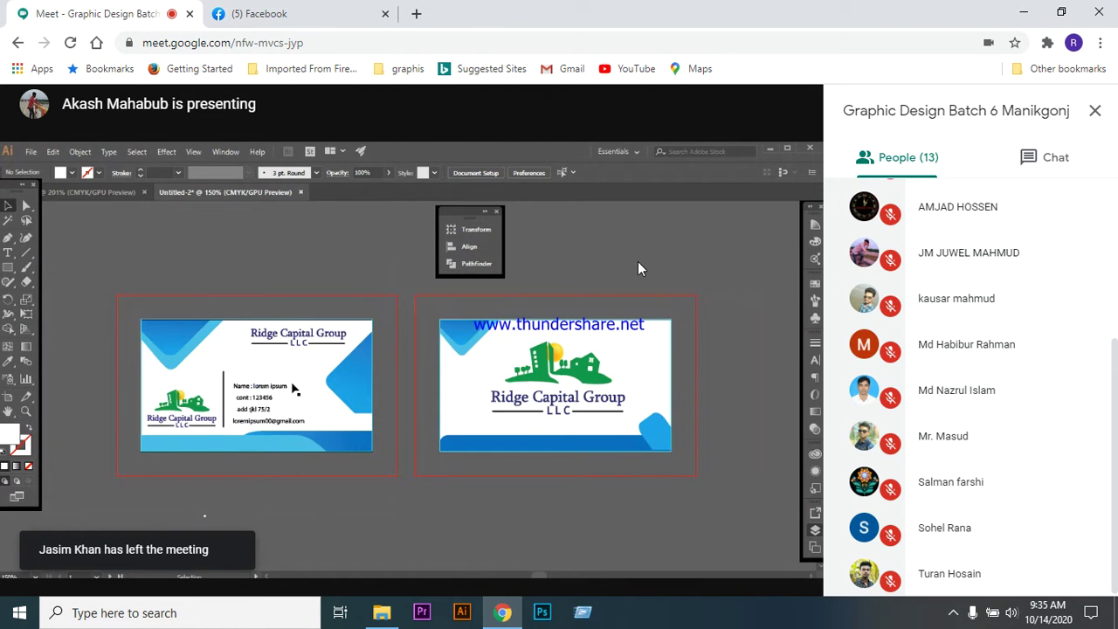
- Open the Manikgonj Graphic Design batch group and its Messenger group chat
click(300, 17)
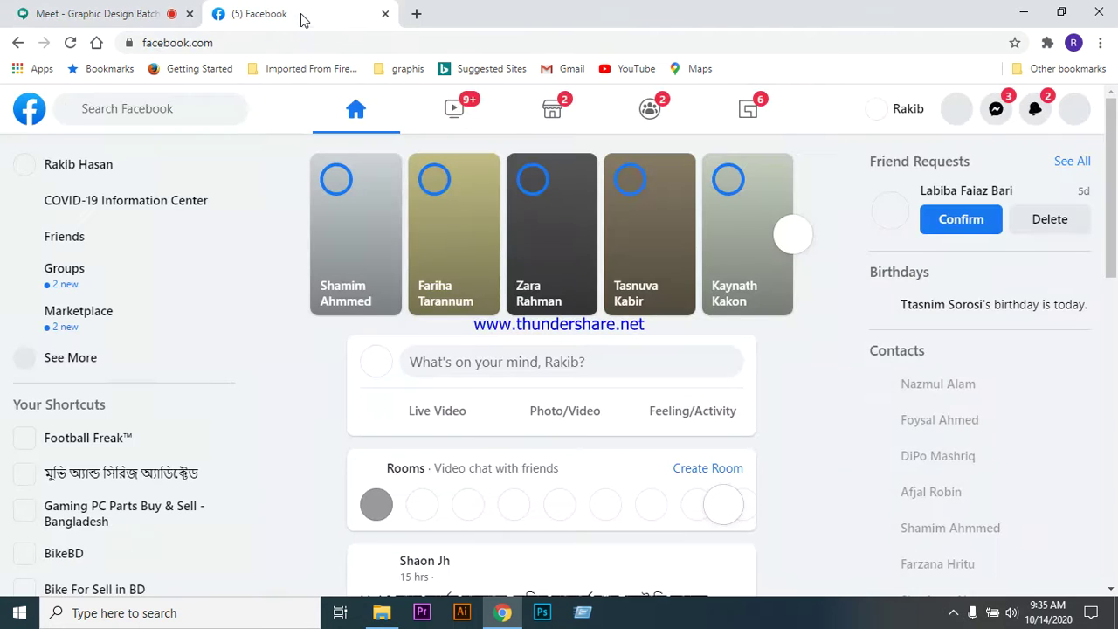
click(77, 278)
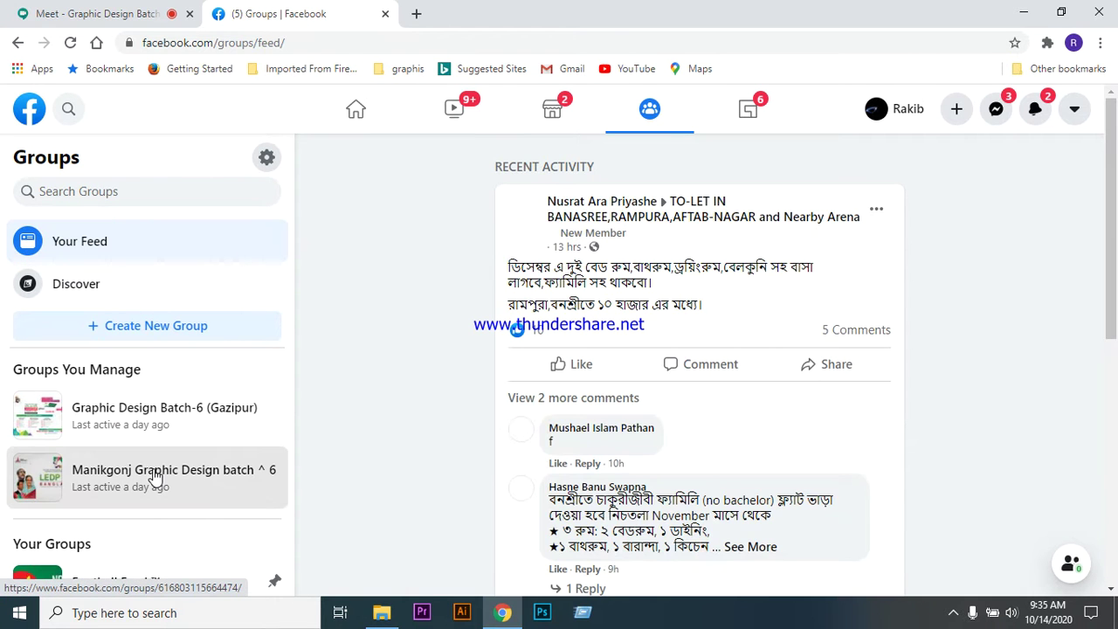
click(155, 476)
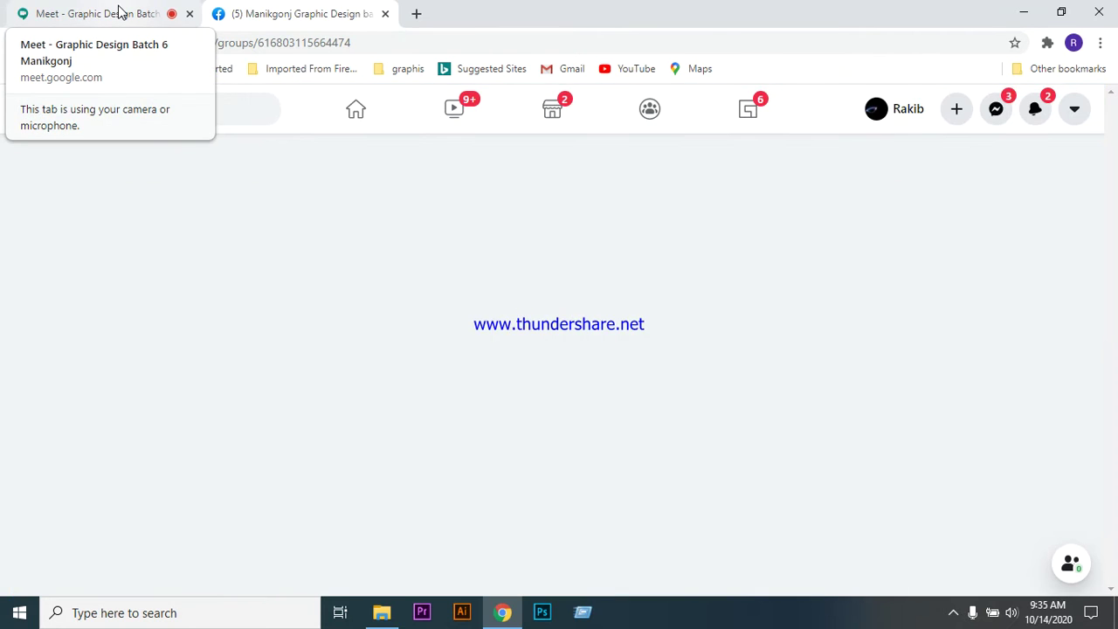
click(118, 11)
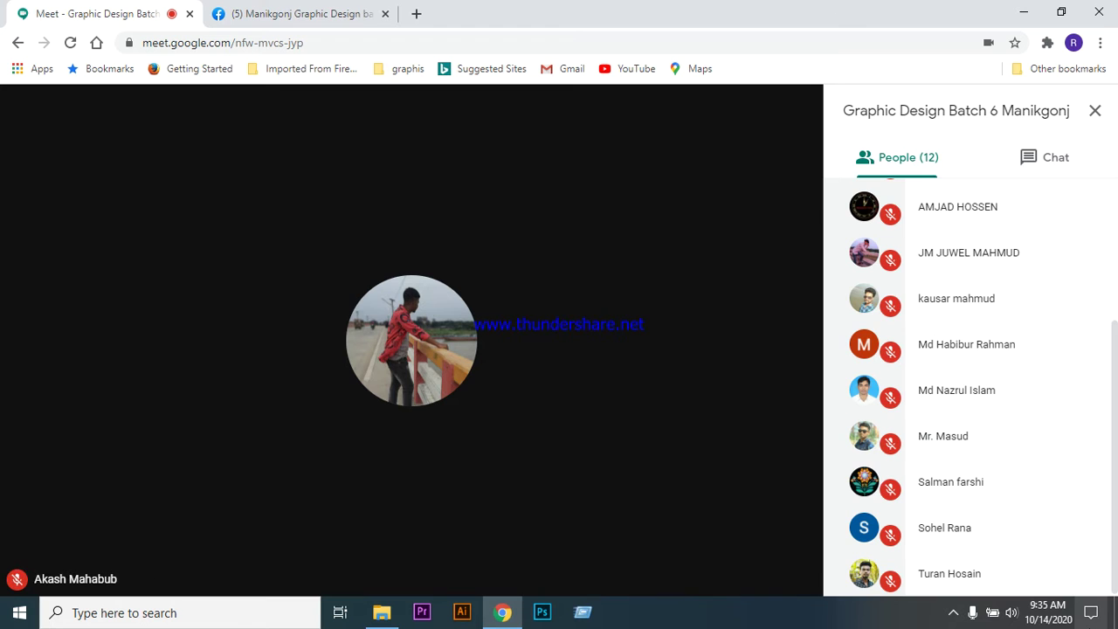
click(313, 23)
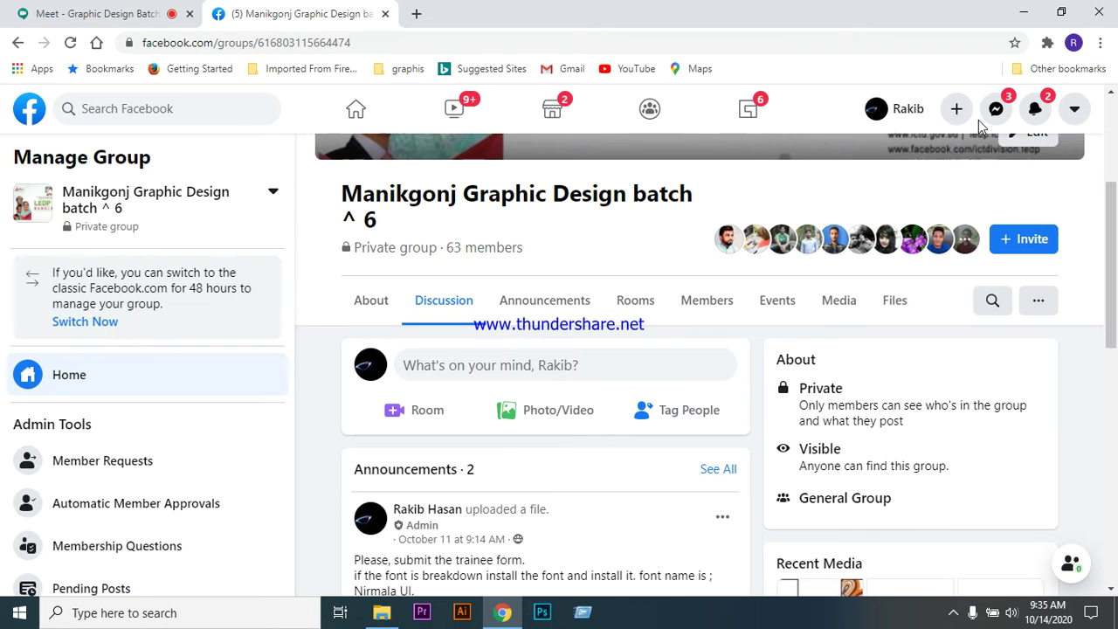
scroll(632, 387, down, 4)
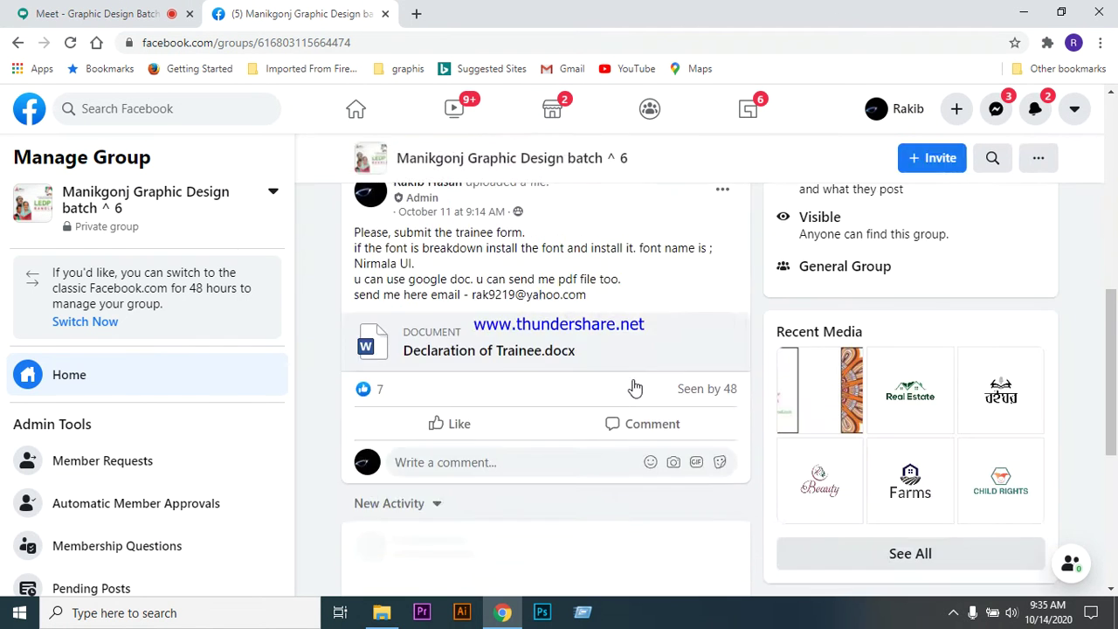
scroll(632, 387, up, 5)
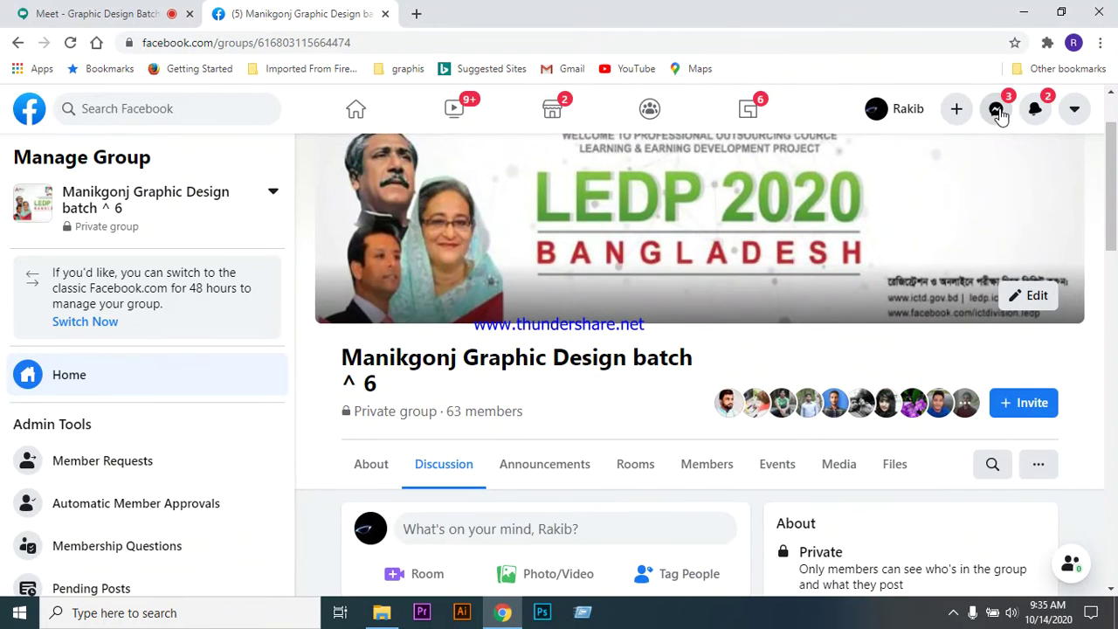
click(998, 111)
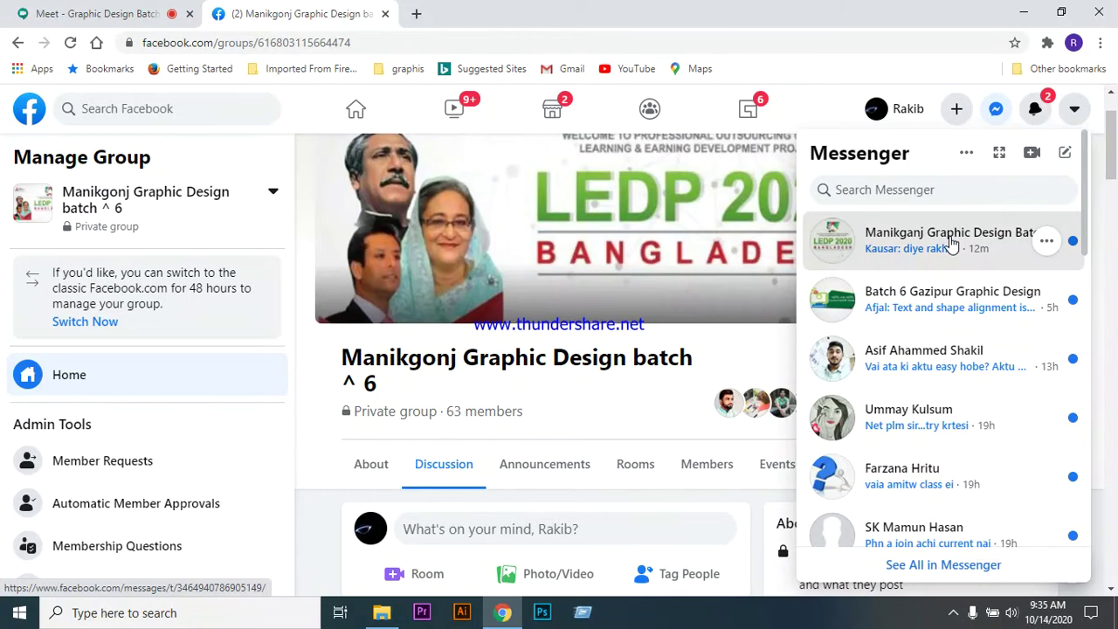
click(951, 245)
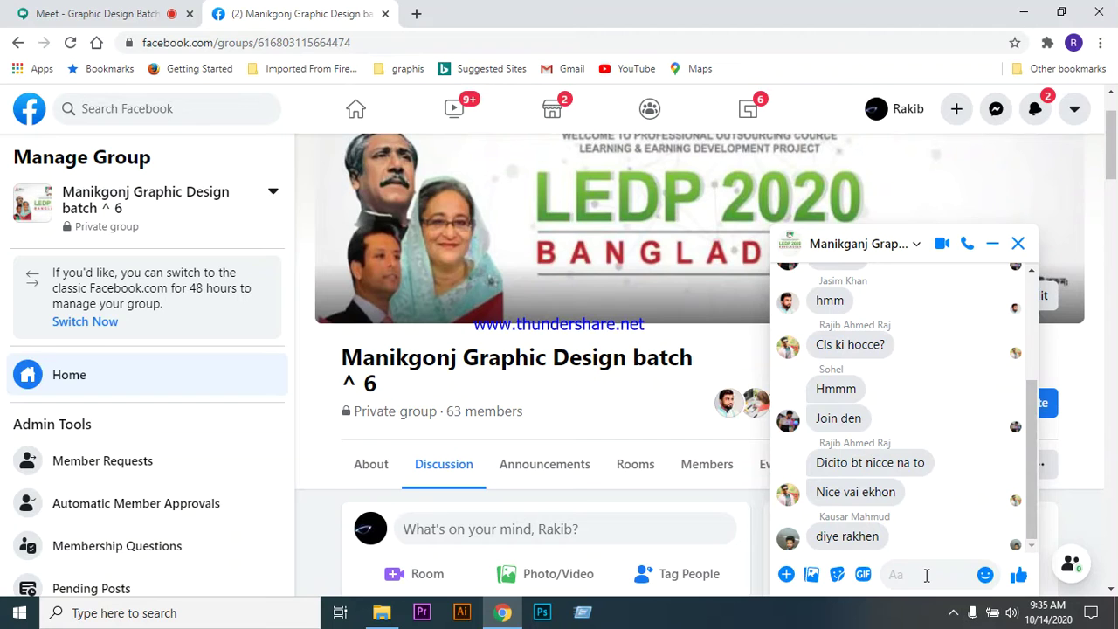
- Send 'class is starting...', 'its already started' and 'whare are all' to the group chat
text(cla)
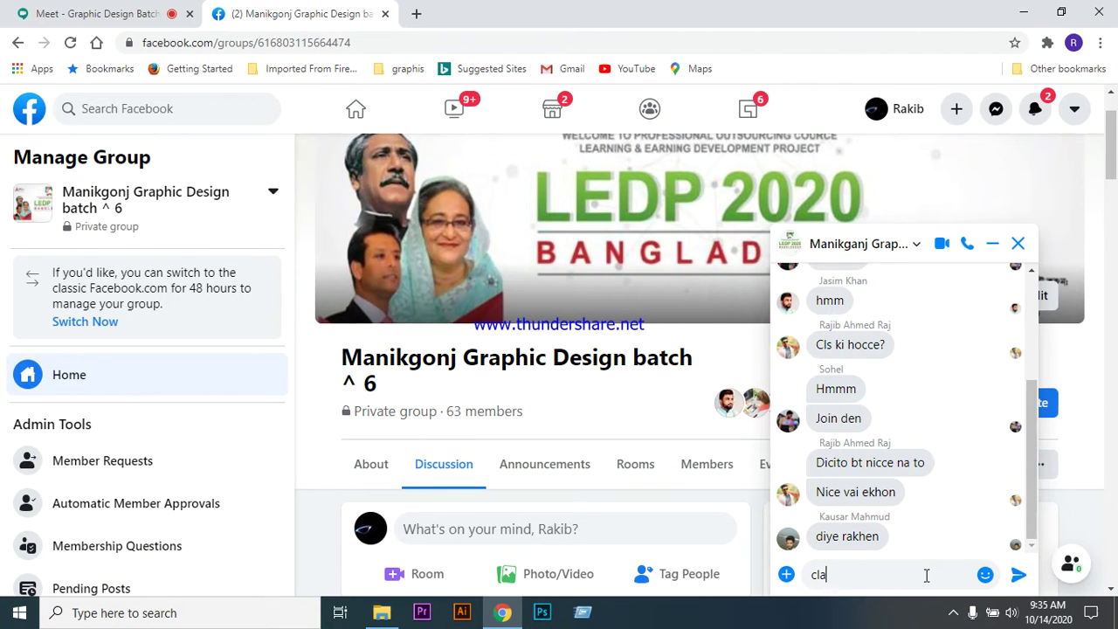
text(ss i)
key(BackSpace)
text(is starting...)
key(Return)
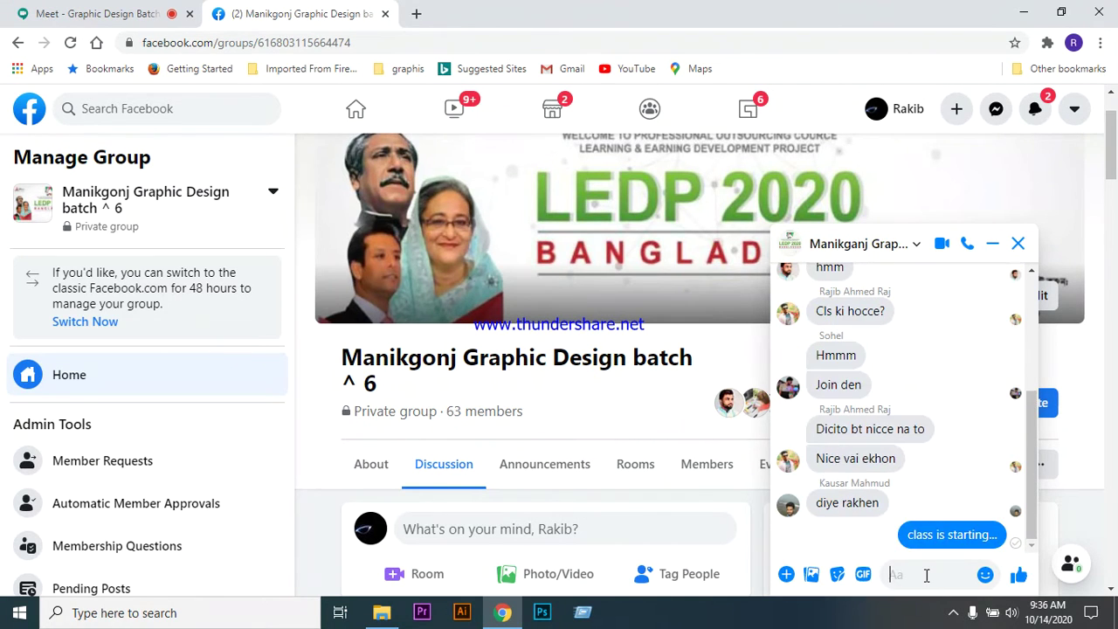
text(i)
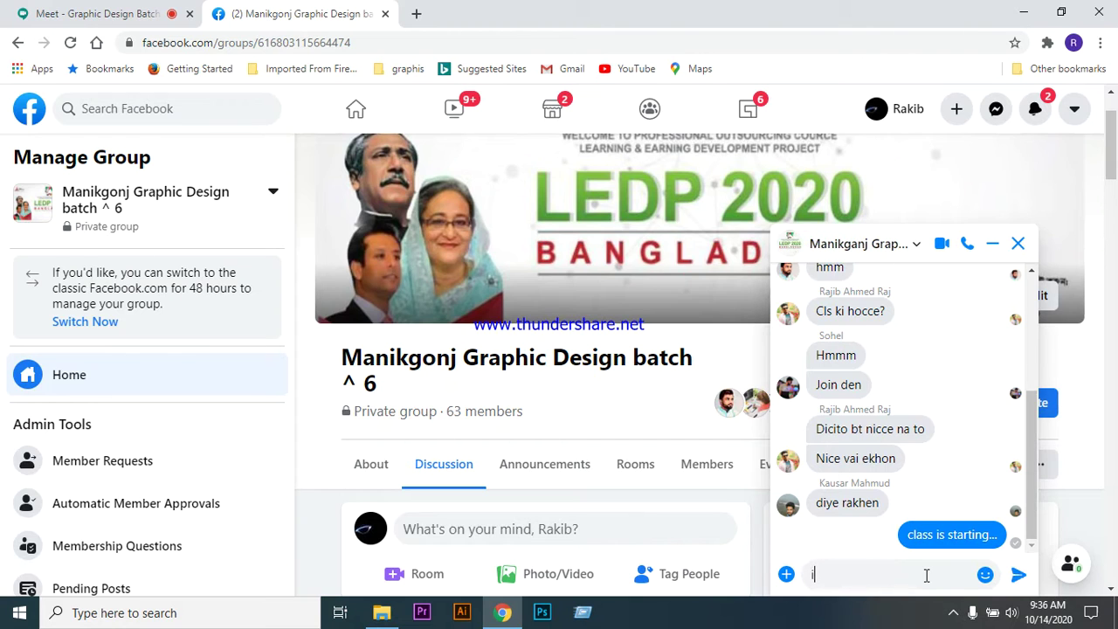
text(ts already str)
key(BackSpace)
text(a)
text(t)
key(BackSpace)
text(rted)
key(Return)
text(whare are all)
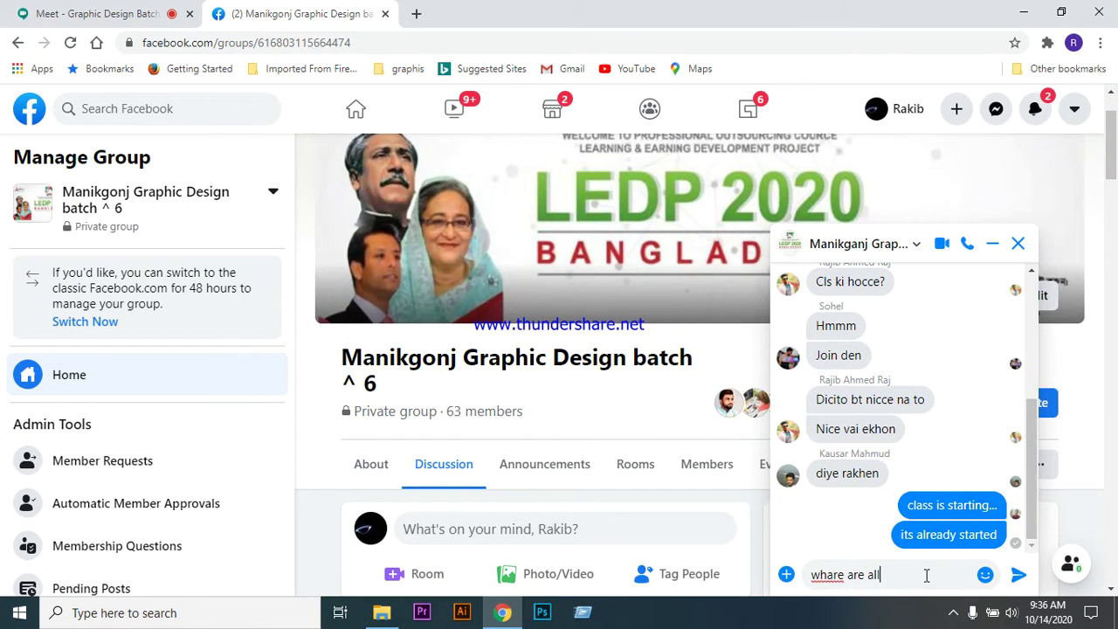
key(Return)
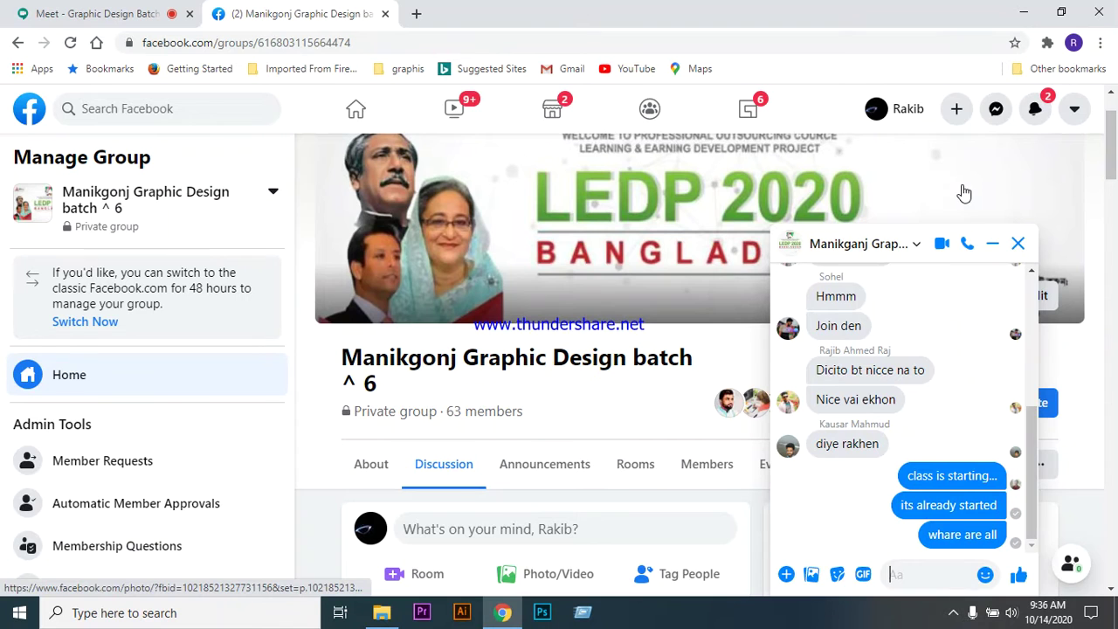
click(78, 12)
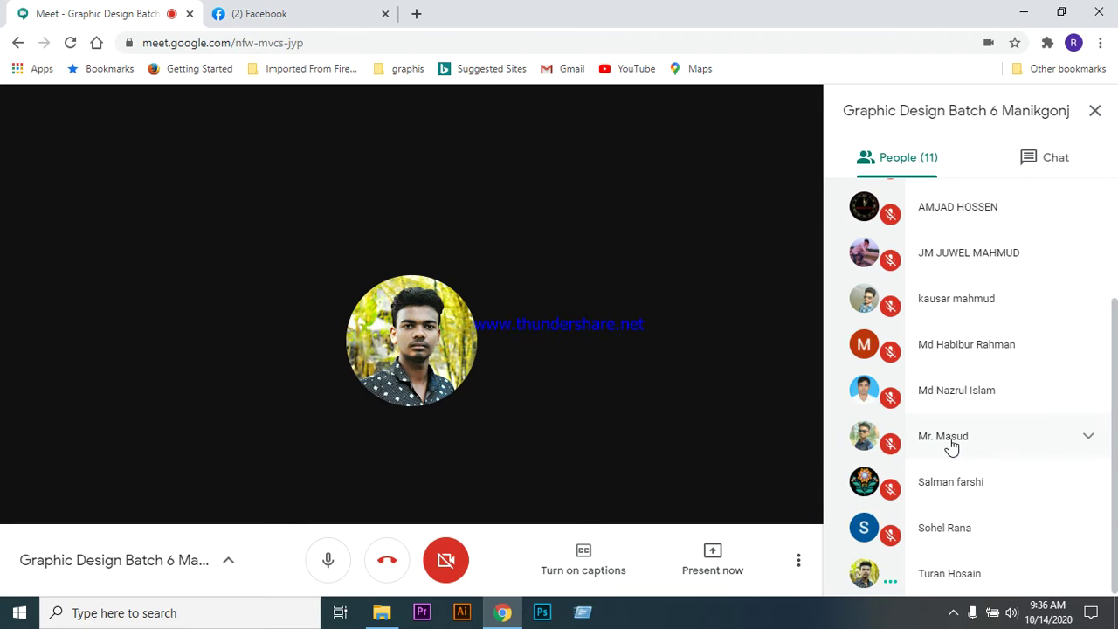
- Admit the waiting participant into the Meet call, then return to the Facebook tab
scroll(923, 374, up, 3)
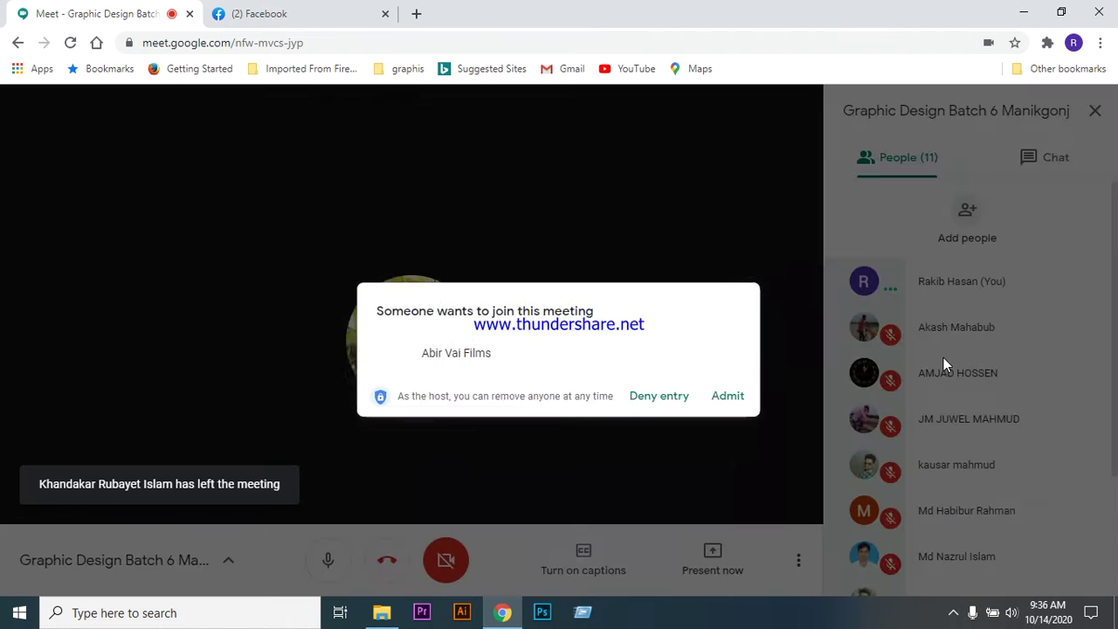
click(730, 400)
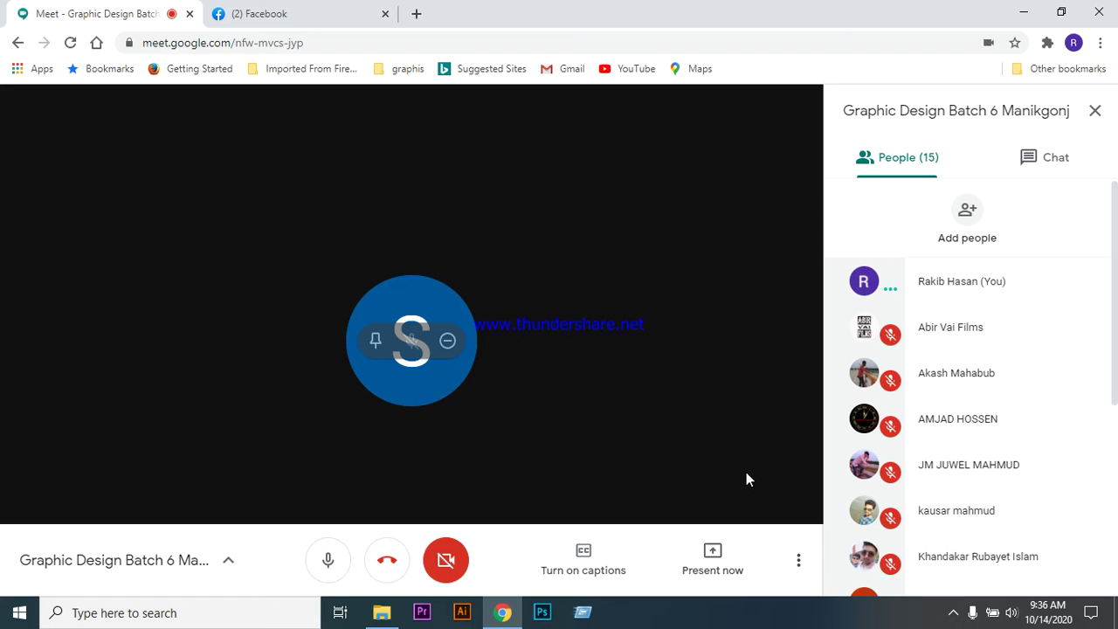
click(289, 14)
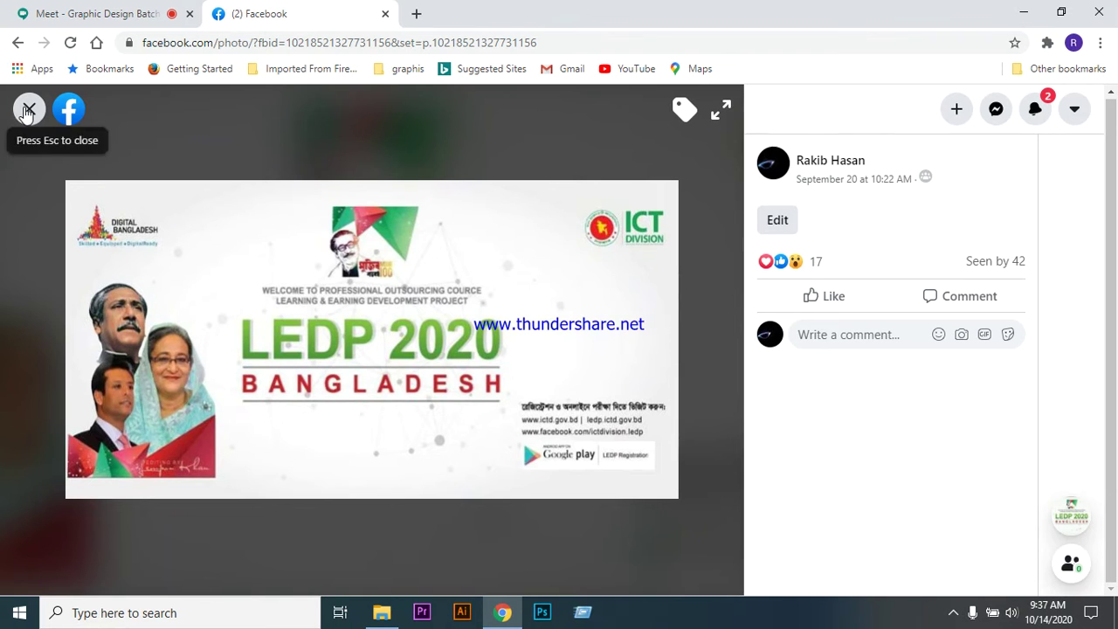
- Close the LEDP 2020 cover photo viewer to return to the Facebook group page
click(29, 110)
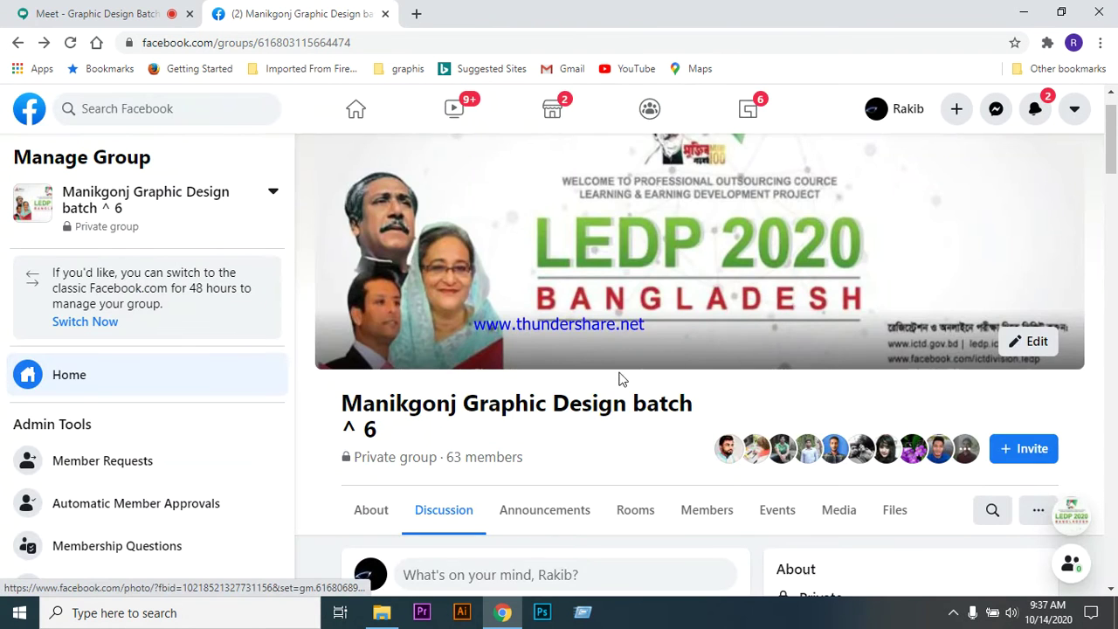
scroll(620, 378, down, 7)
scroll(629, 376, up, 7)
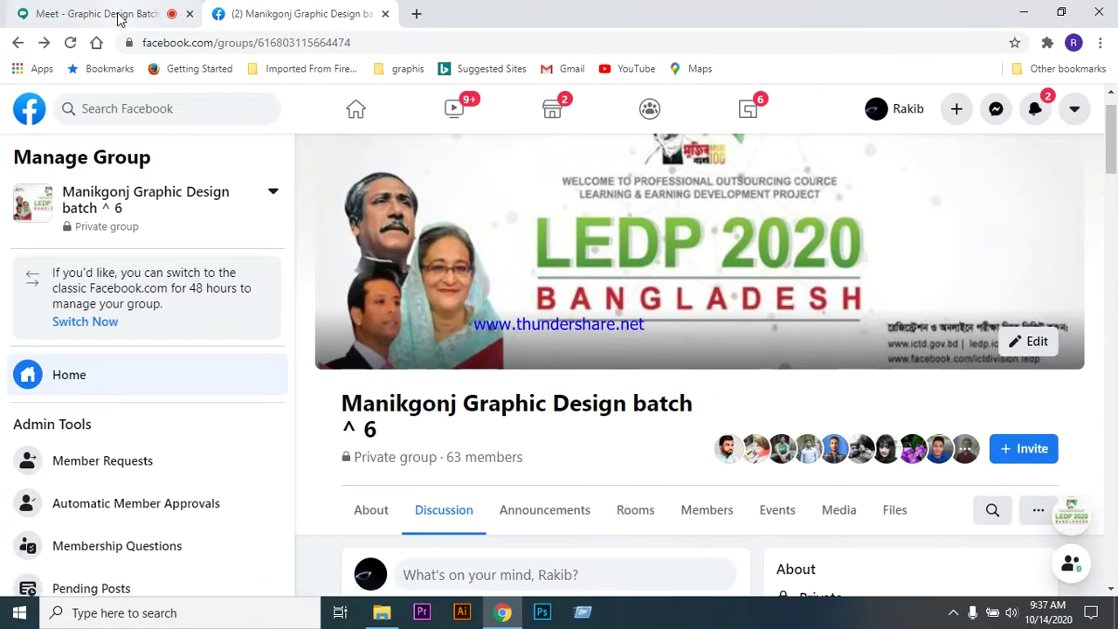
click(96, 14)
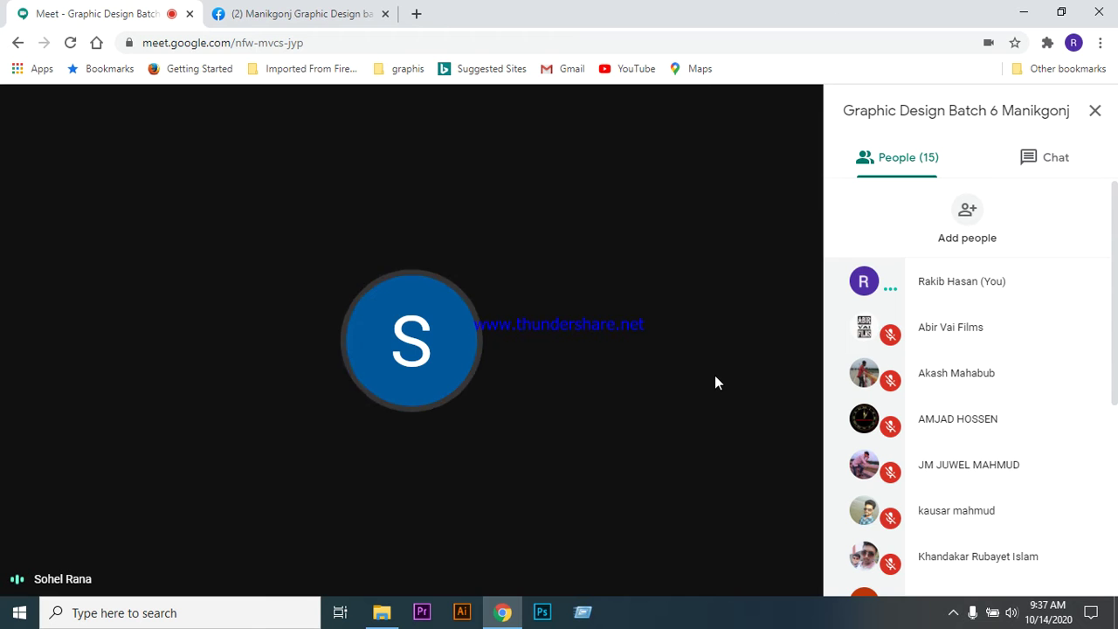
- Scroll through Meet's People panel of 15 participants, then go to the Facebook group tab
scroll(978, 436, down, 4)
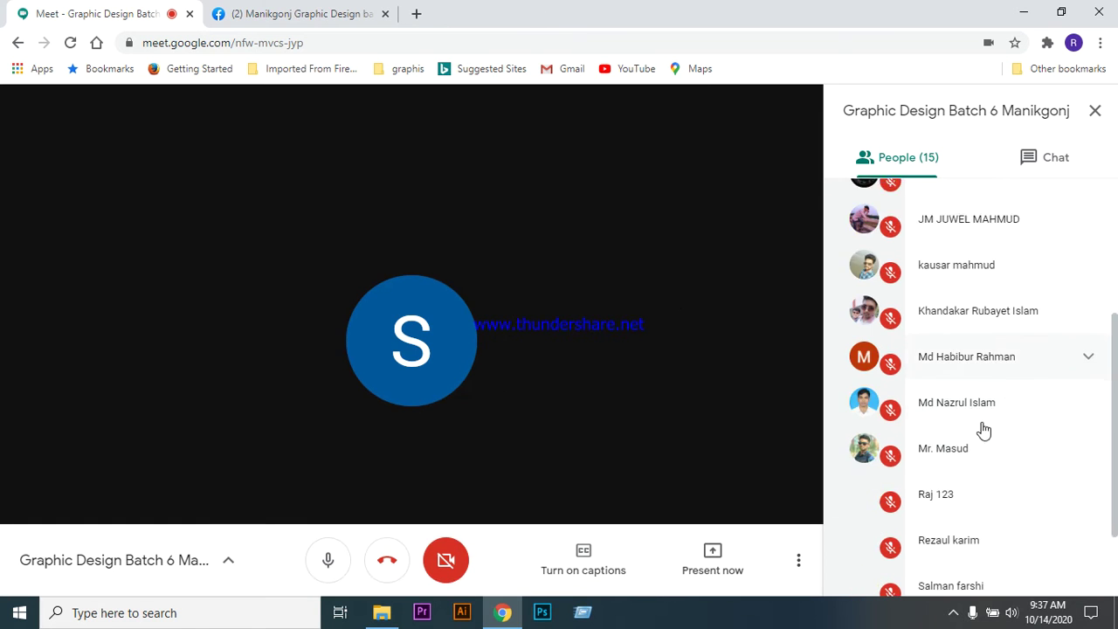
scroll(977, 472, up, 5)
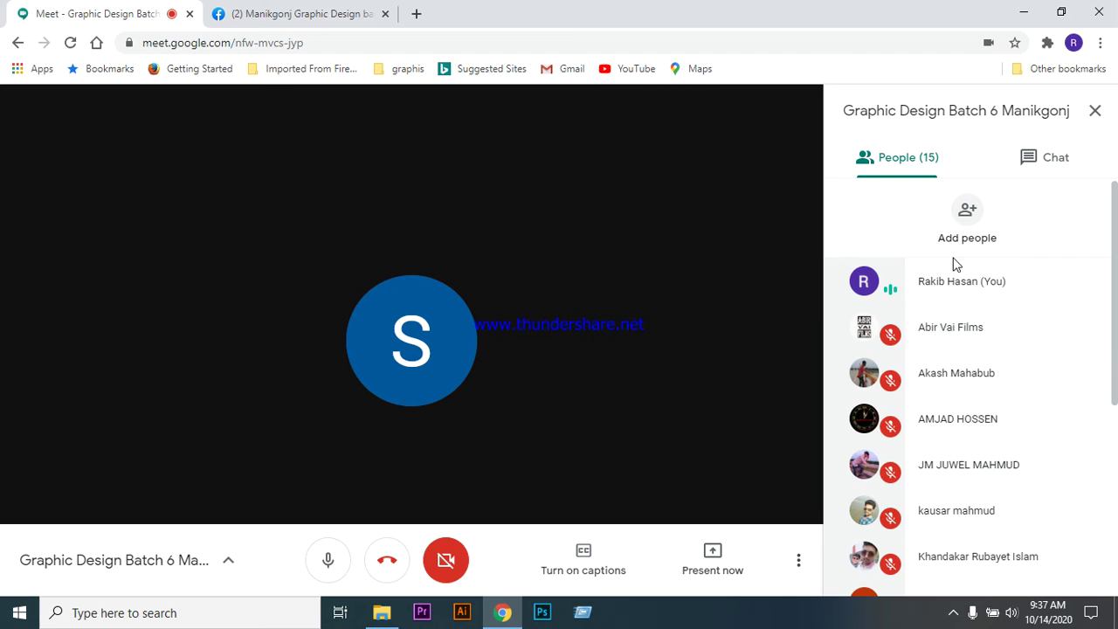
scroll(991, 433, down, 4)
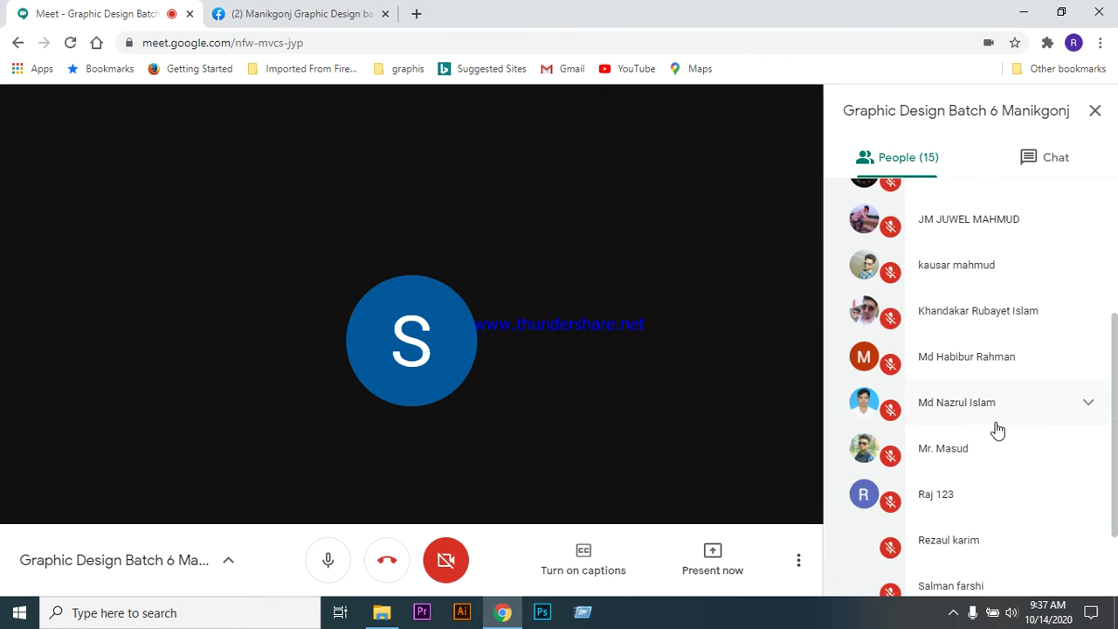
scroll(1000, 472, up, 2)
scroll(1000, 471, up, 2)
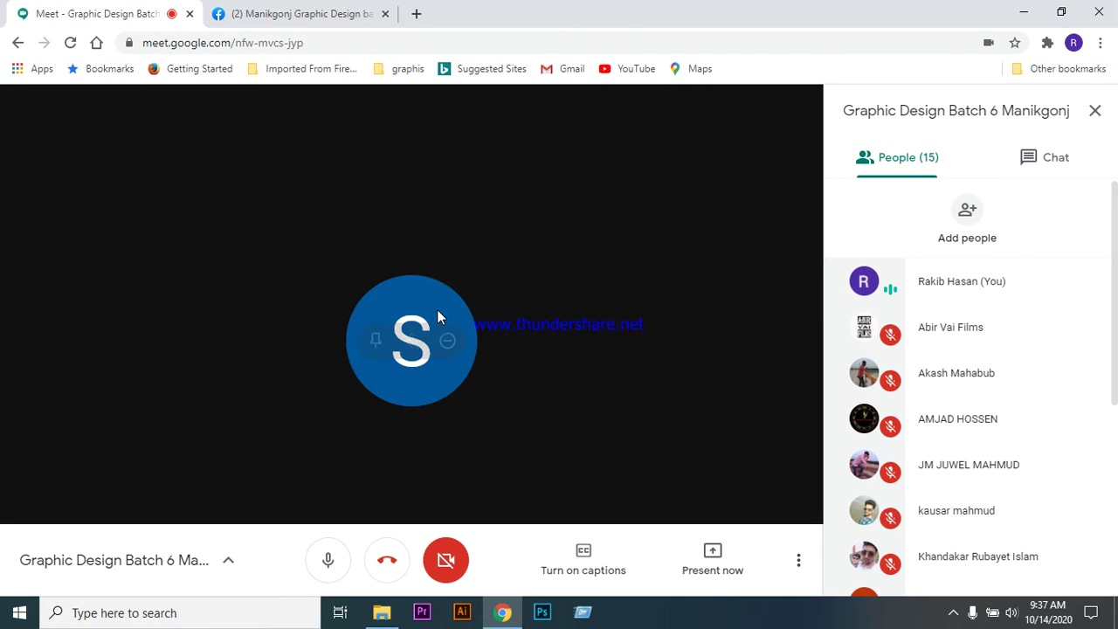
mouse_move(439, 359)
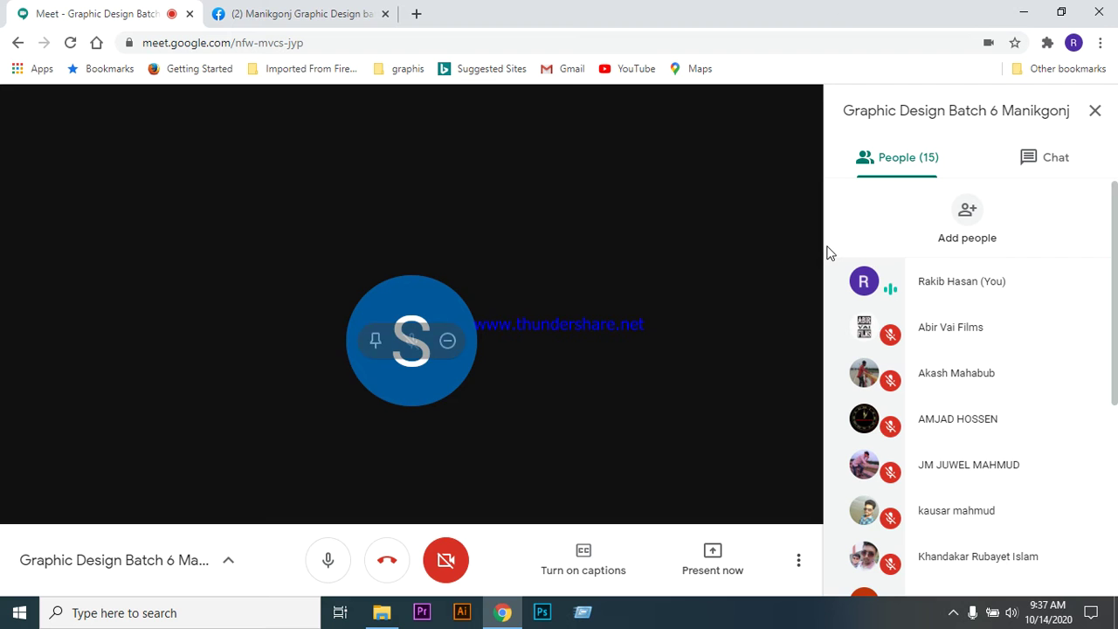
scroll(974, 421, down, 4)
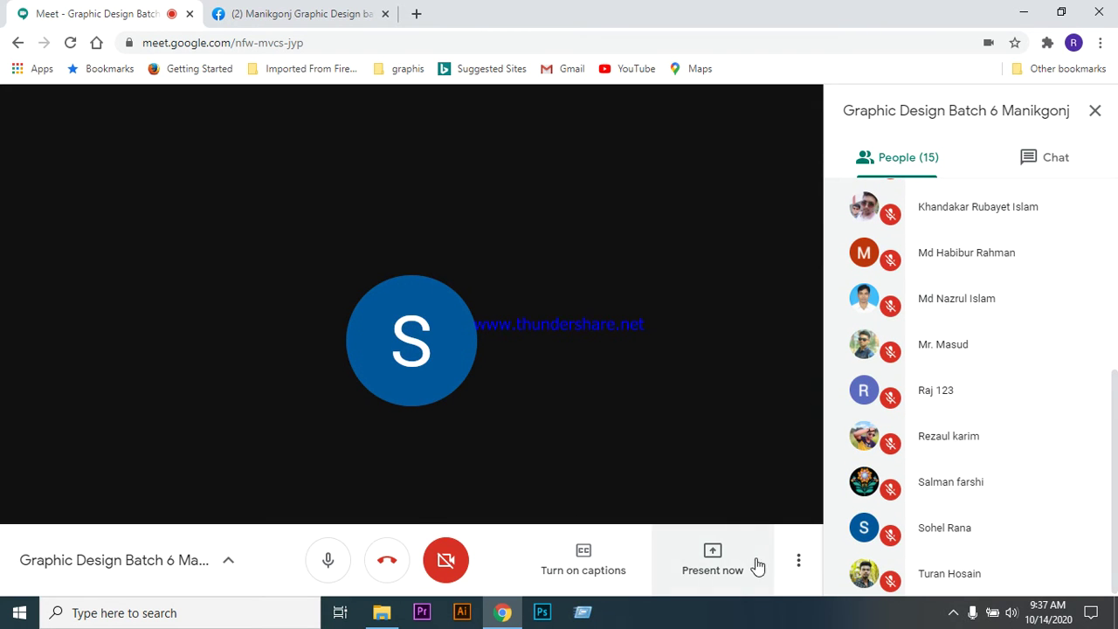
scroll(996, 467, up, 5)
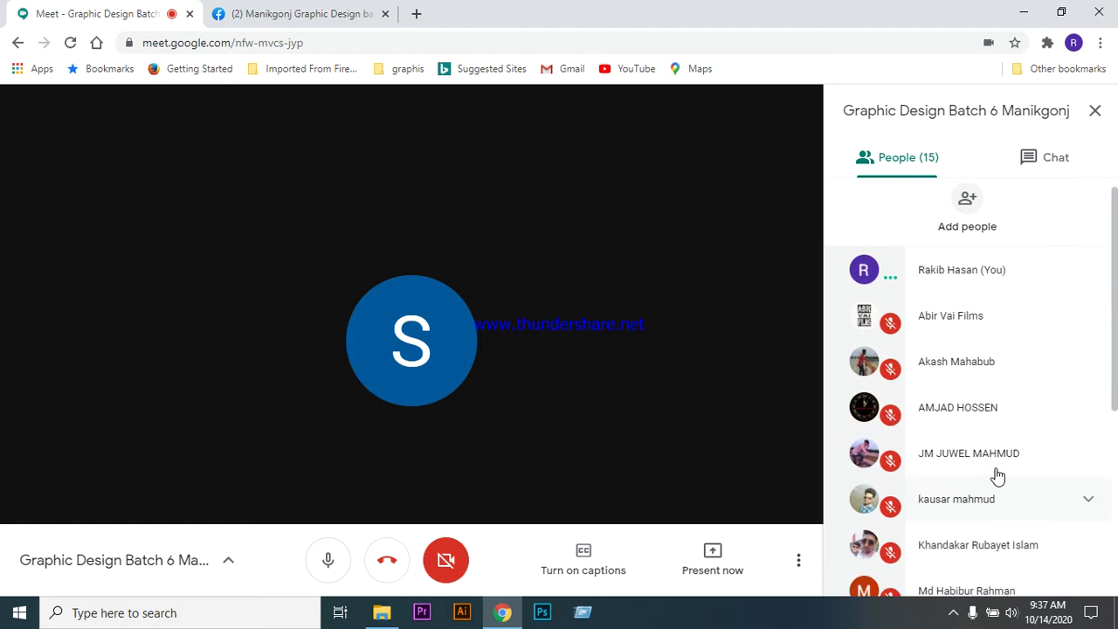
click(299, 18)
- Close the Messenger chat window and scroll through the group's announcements and recent posts
scroll(537, 341, down, 4)
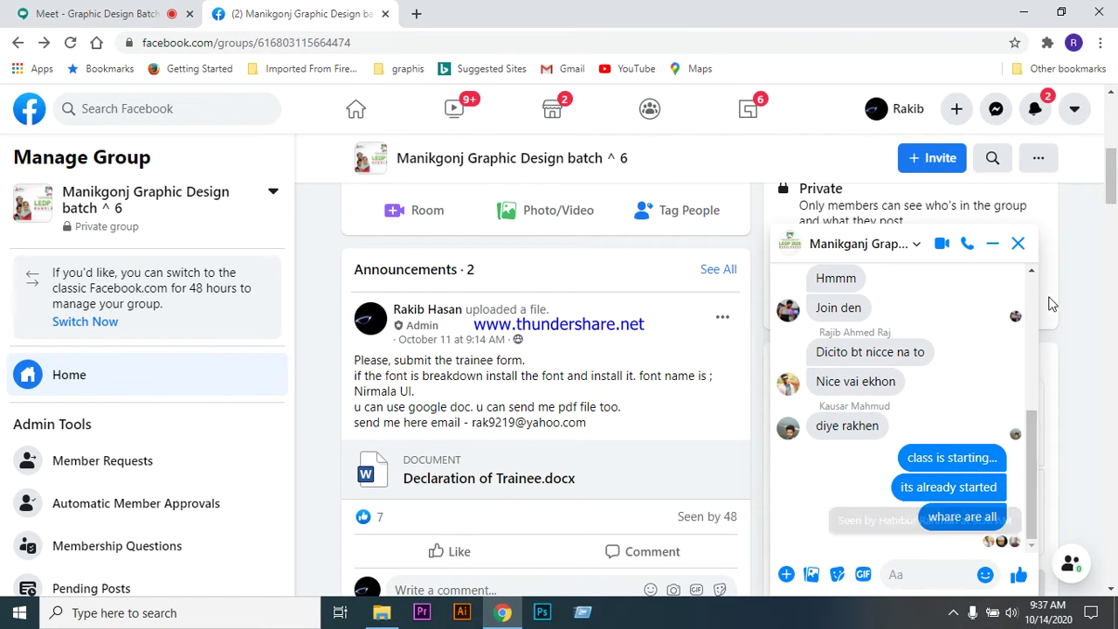
click(1018, 244)
scroll(659, 433, down, 1)
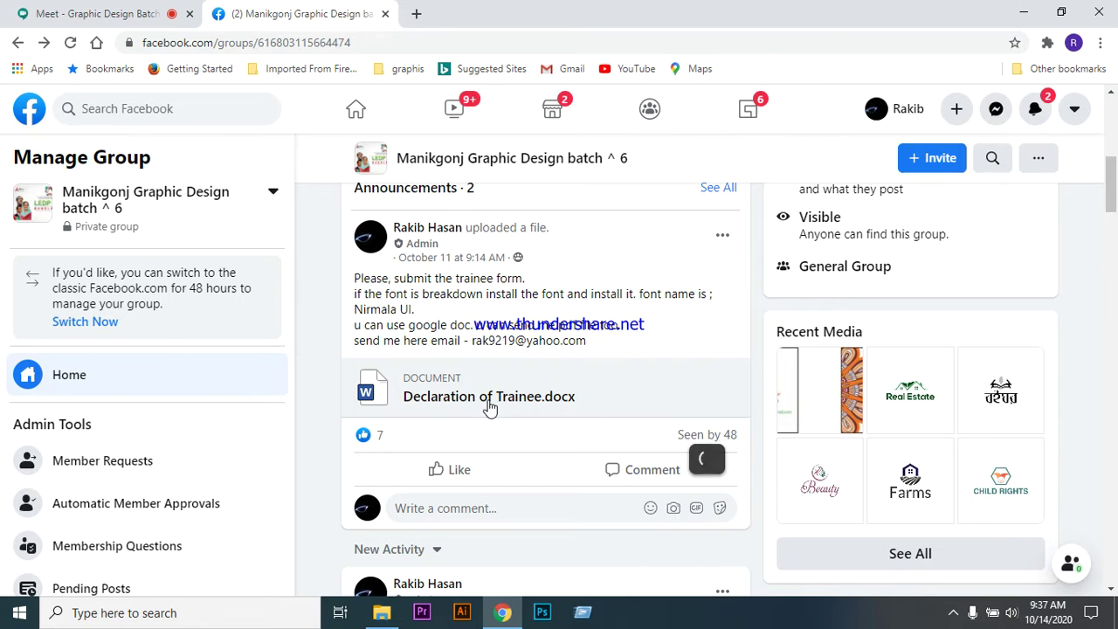
mouse_move(708, 448)
scroll(571, 424, down, 4)
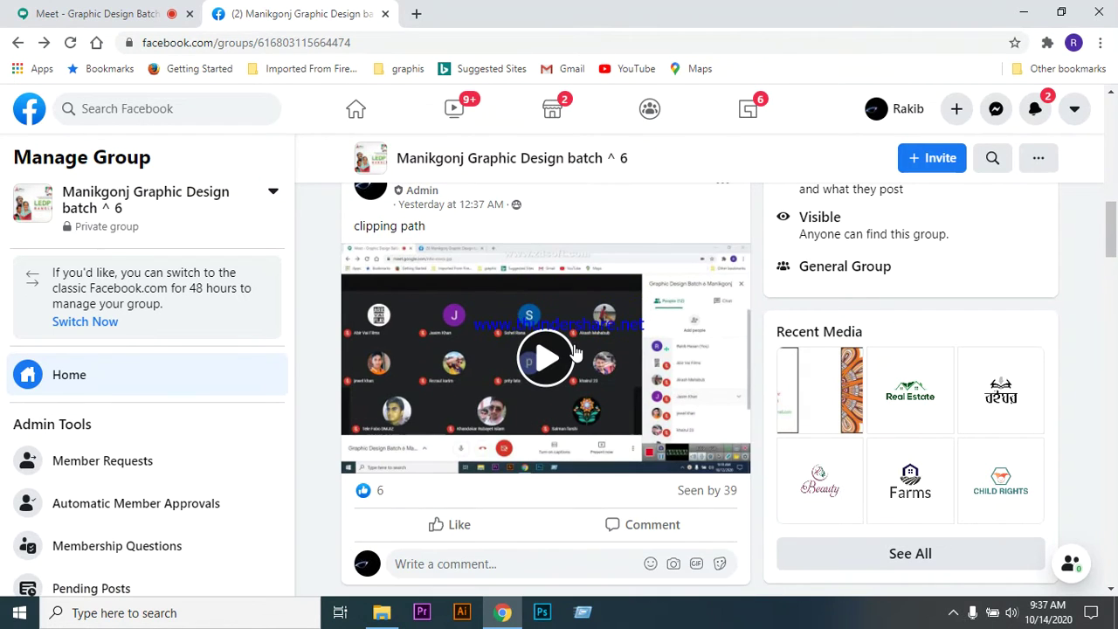
scroll(574, 349, down, 4)
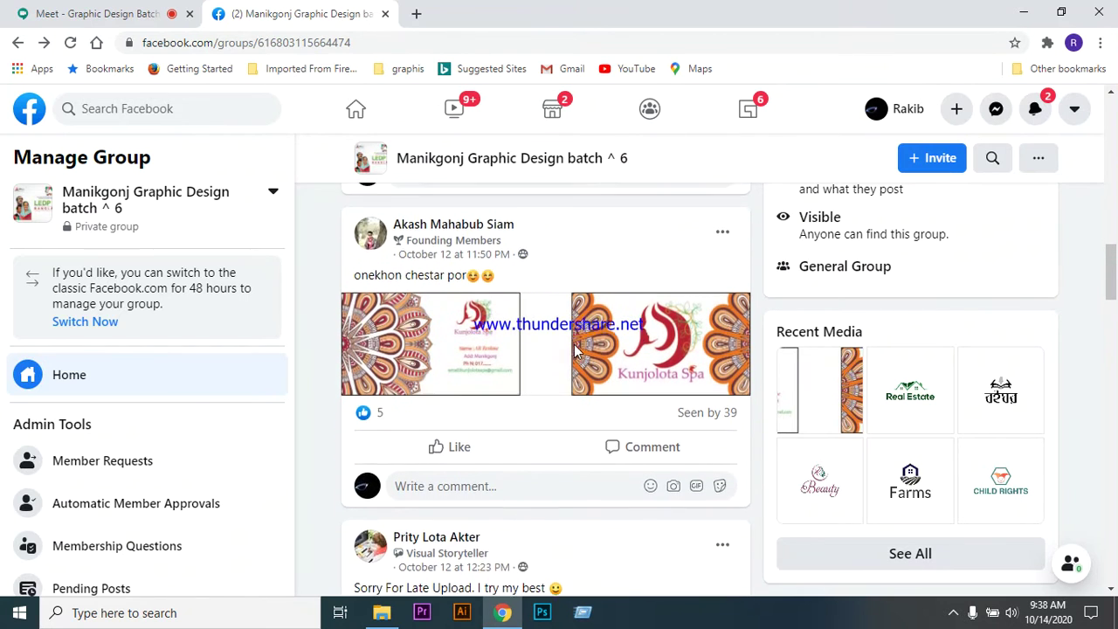
scroll(574, 376, up, 3)
scroll(574, 375, up, 5)
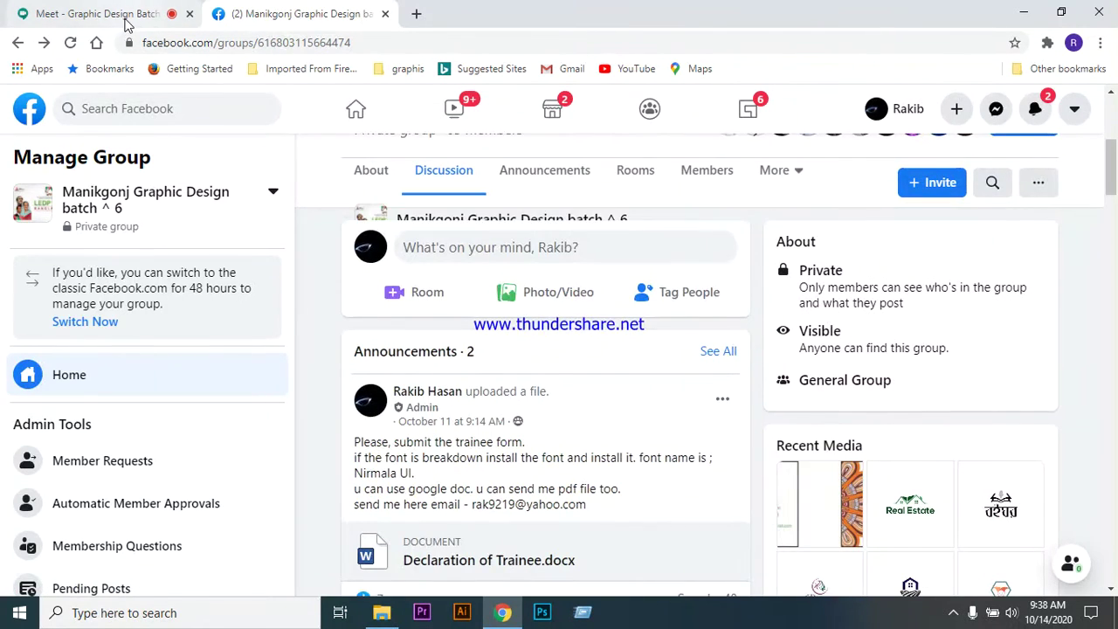
click(96, 14)
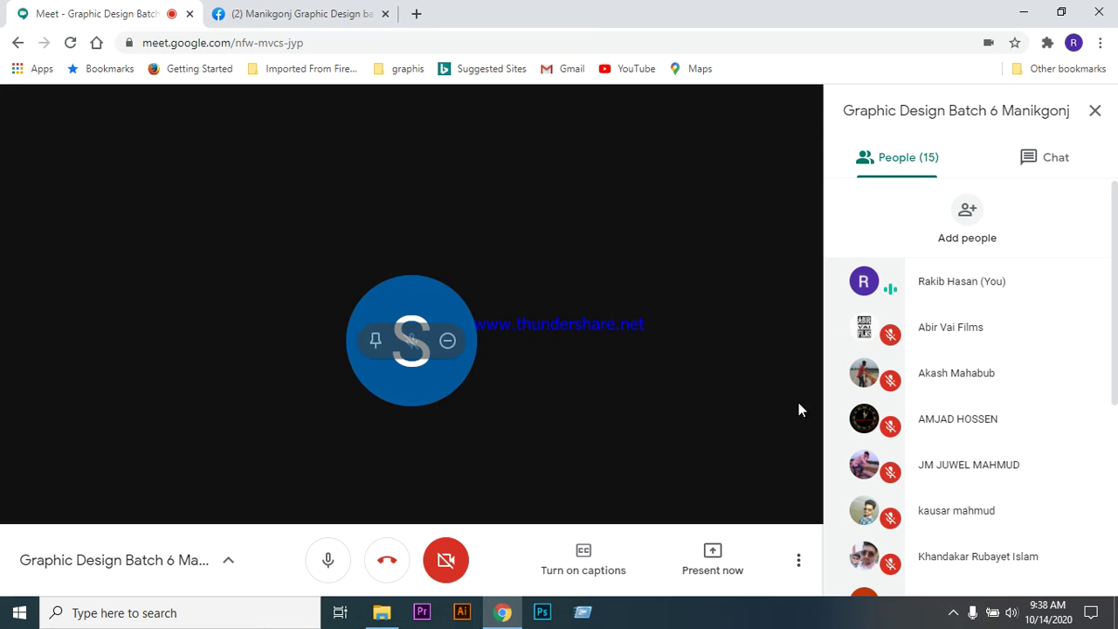
click(416, 14)
- Search for 'yahoo mail' from the new tab's address bar
click(415, 45)
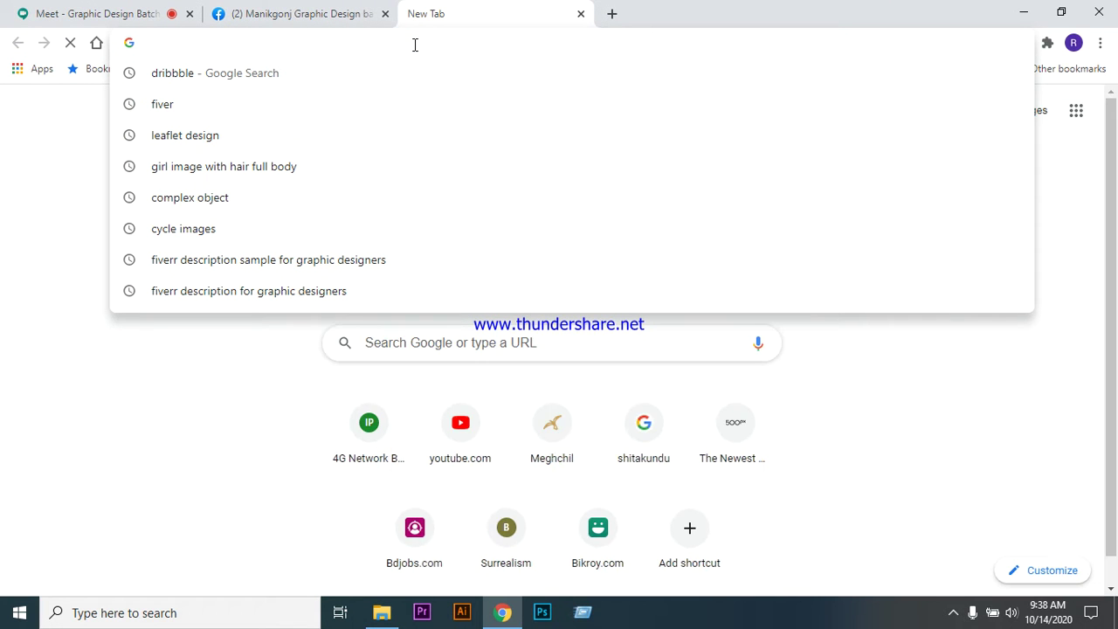
text(yahoo mail)
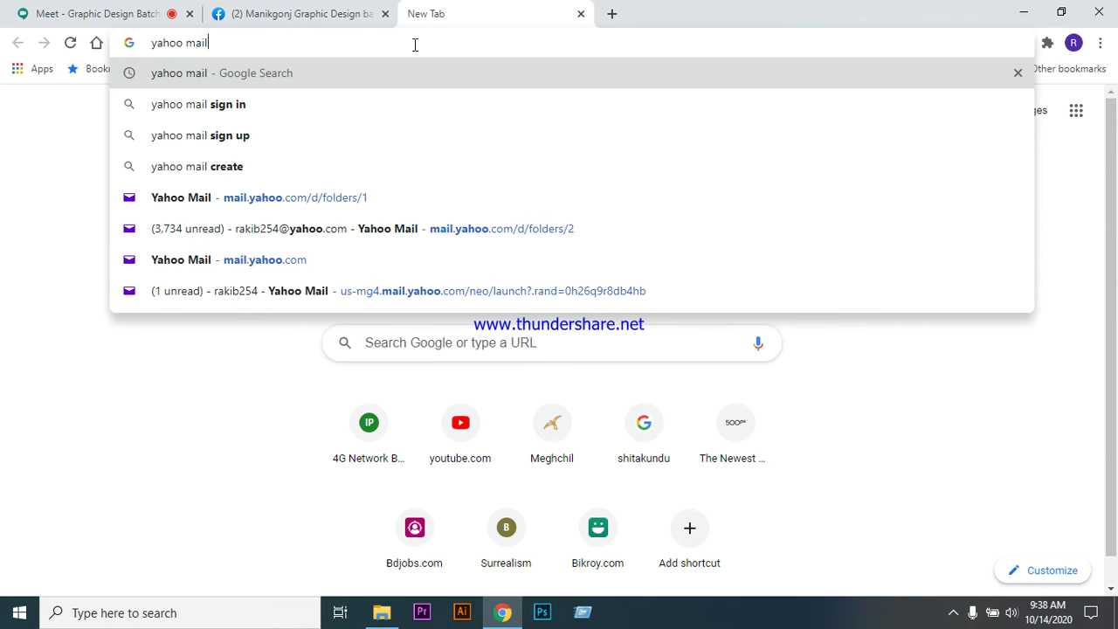
key(Return)
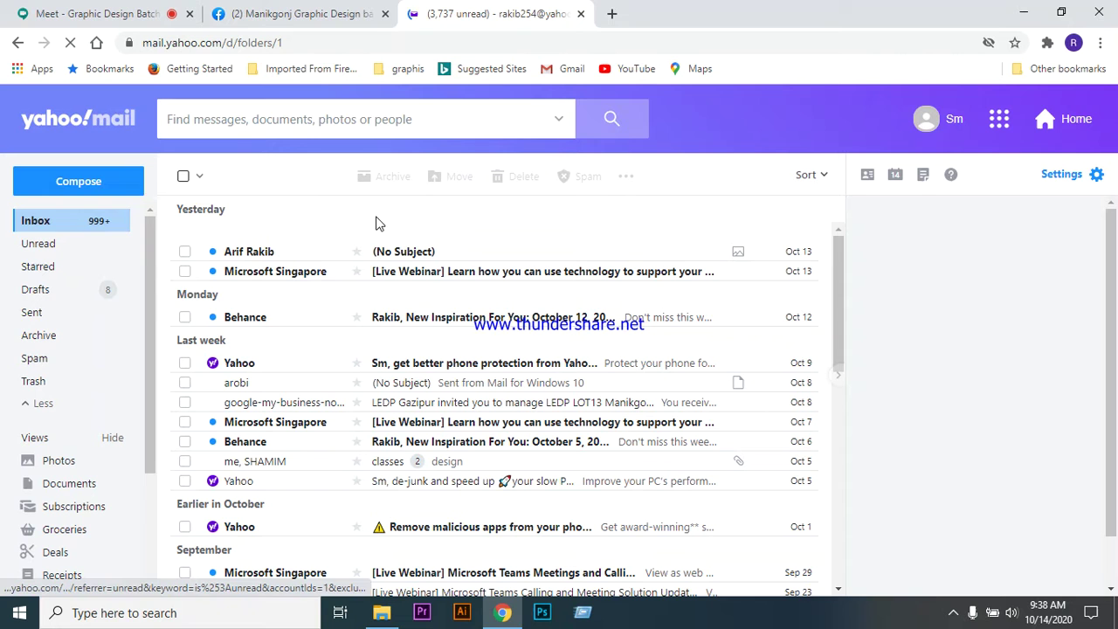
- Switch to the second Yahoo account, sign in with its password, and skip the recovery setup
click(926, 129)
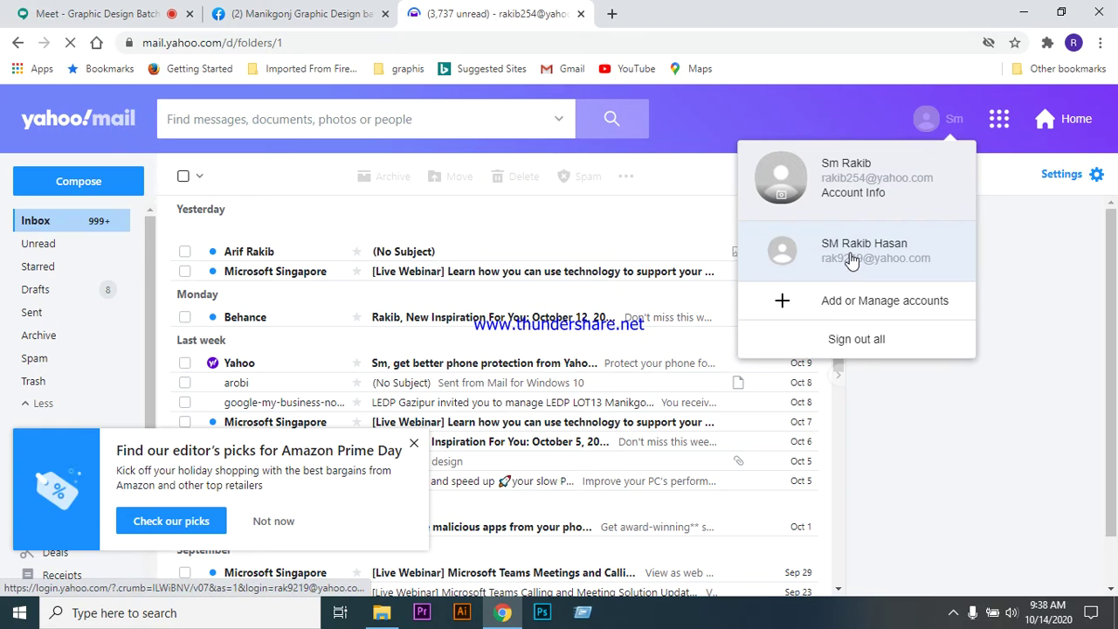
click(852, 253)
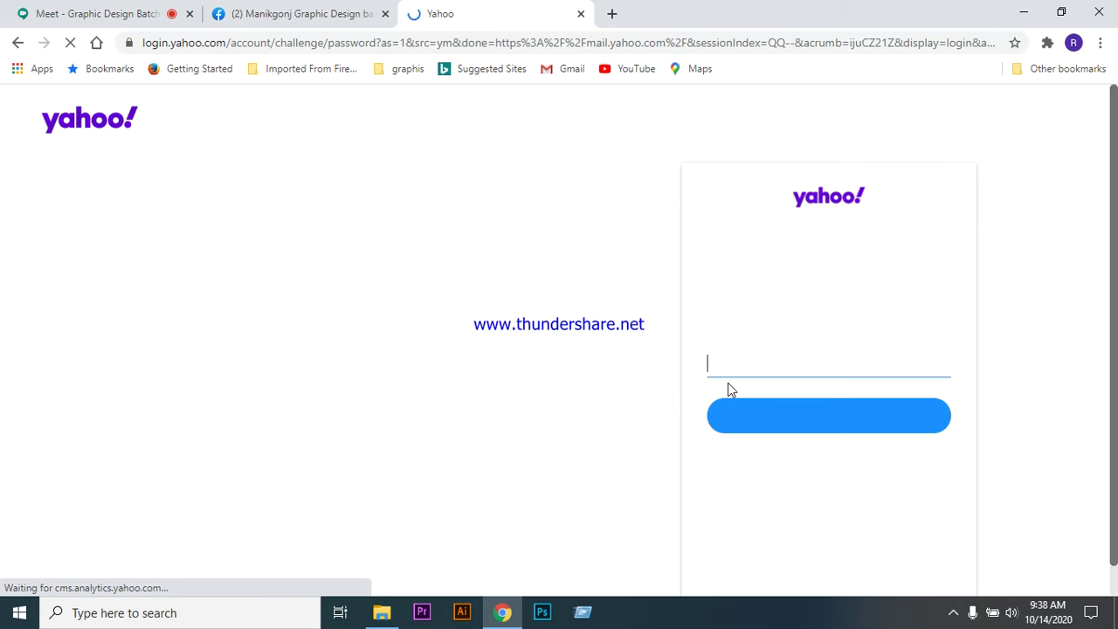
click(129, 13)
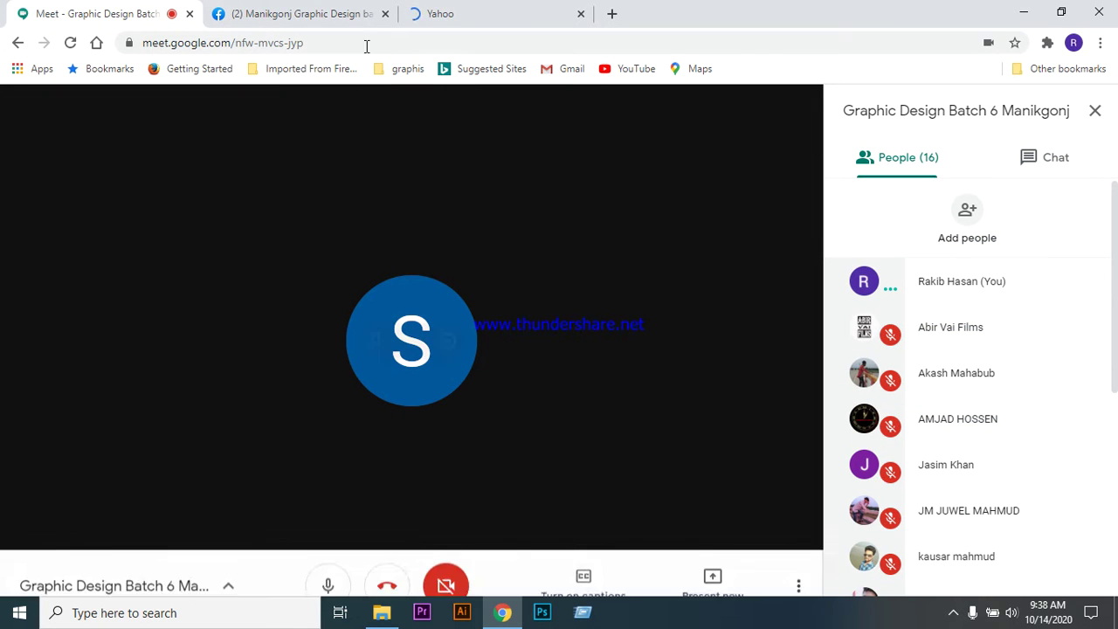
click(466, 12)
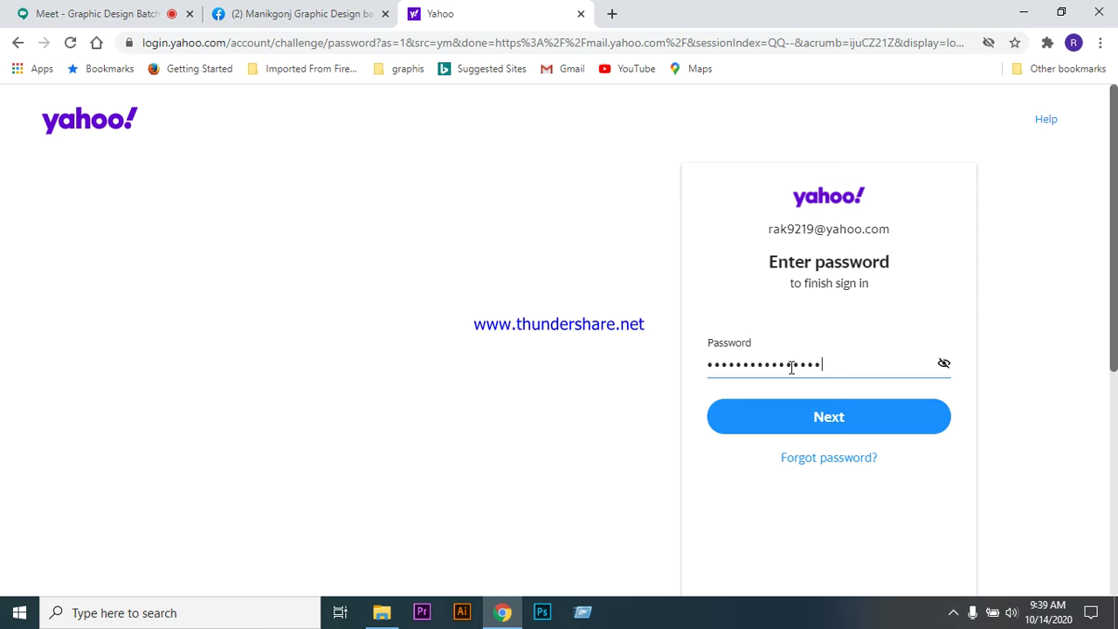
key(Return)
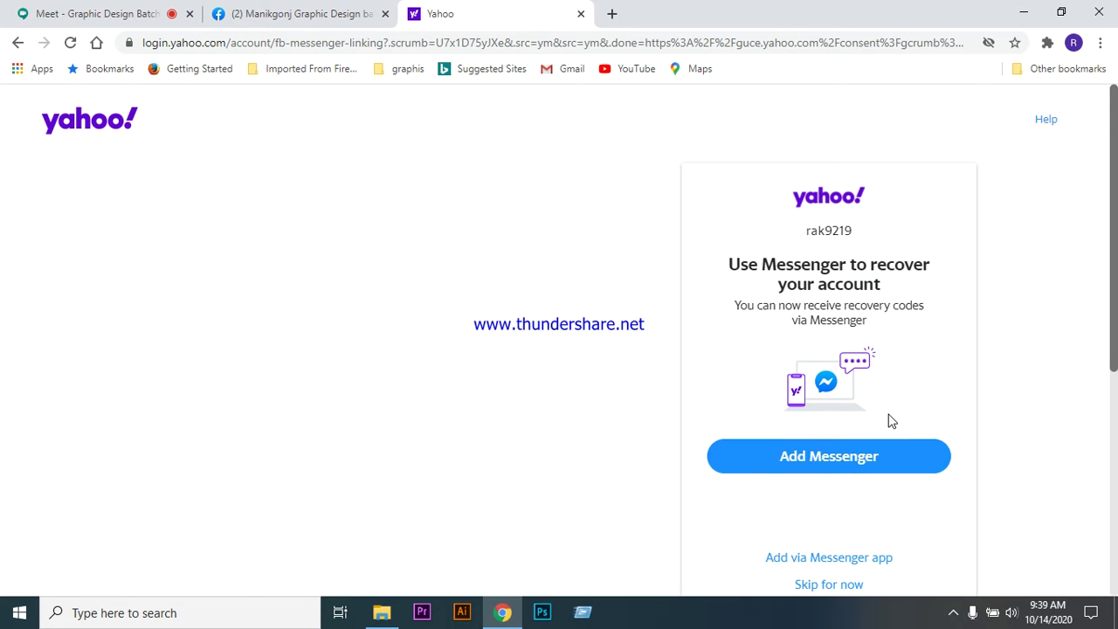
scroll(865, 489, down, 1)
click(855, 505)
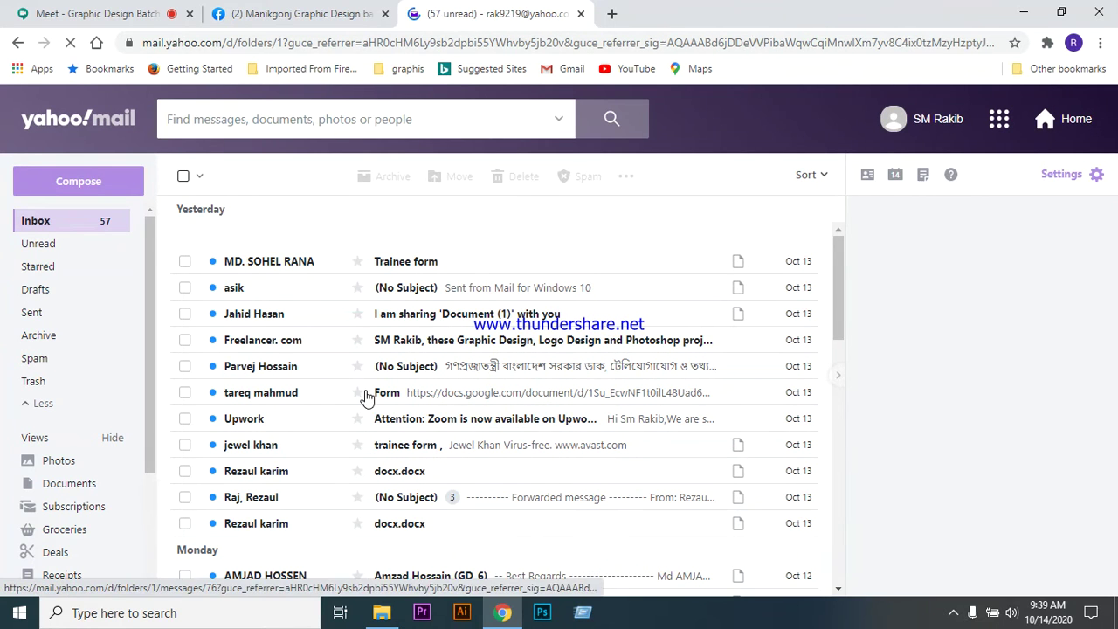
scroll(359, 385, down, 2)
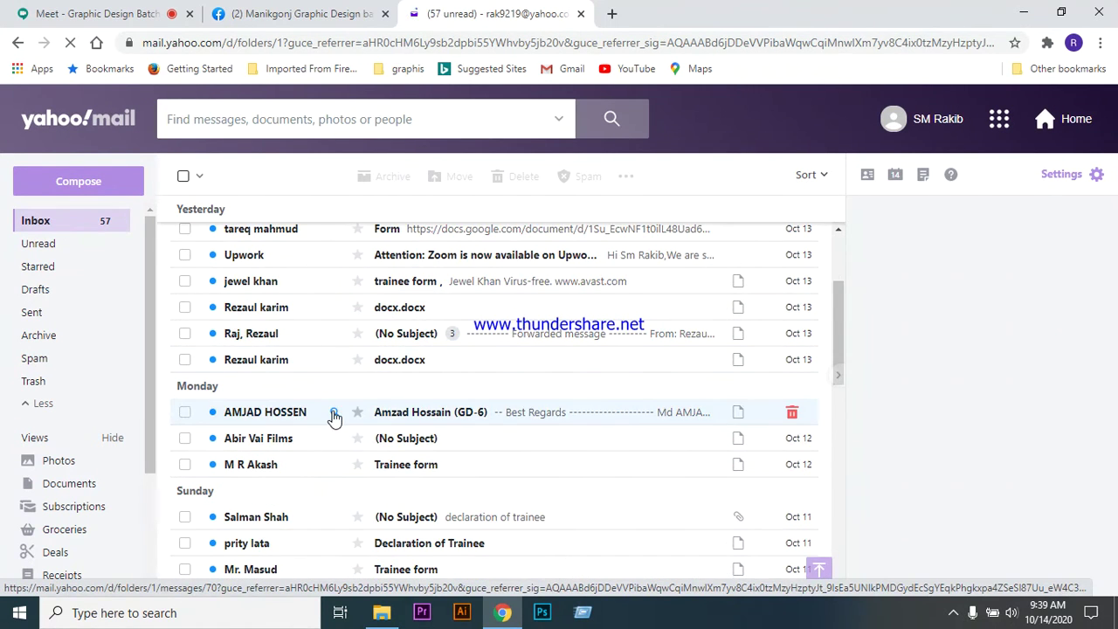
scroll(335, 417, down, 2)
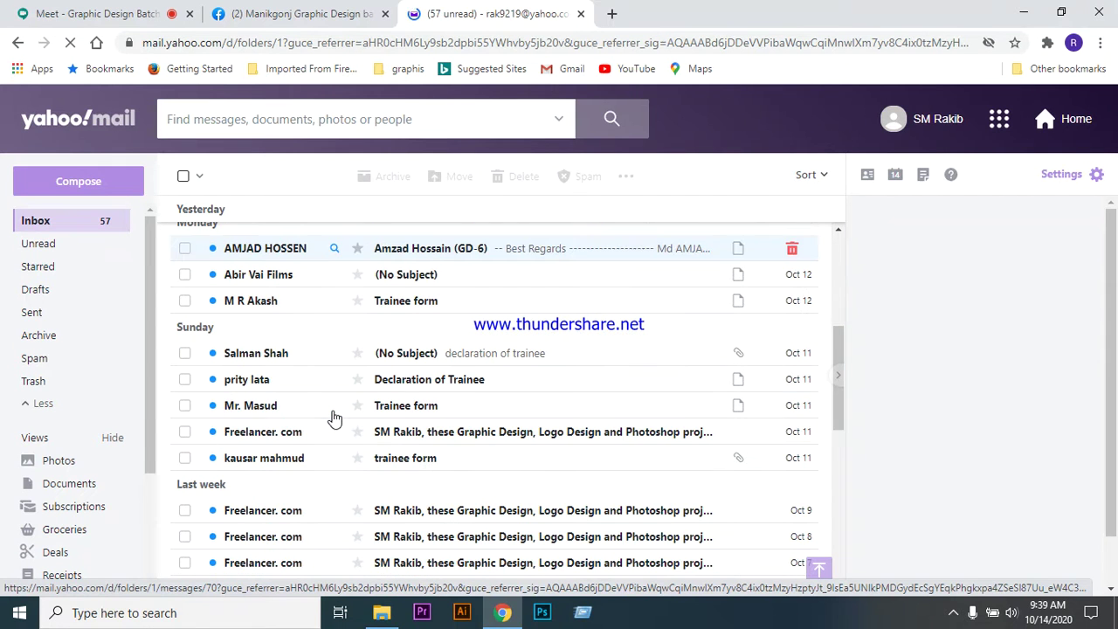
scroll(335, 417, down, 2)
scroll(335, 418, down, 4)
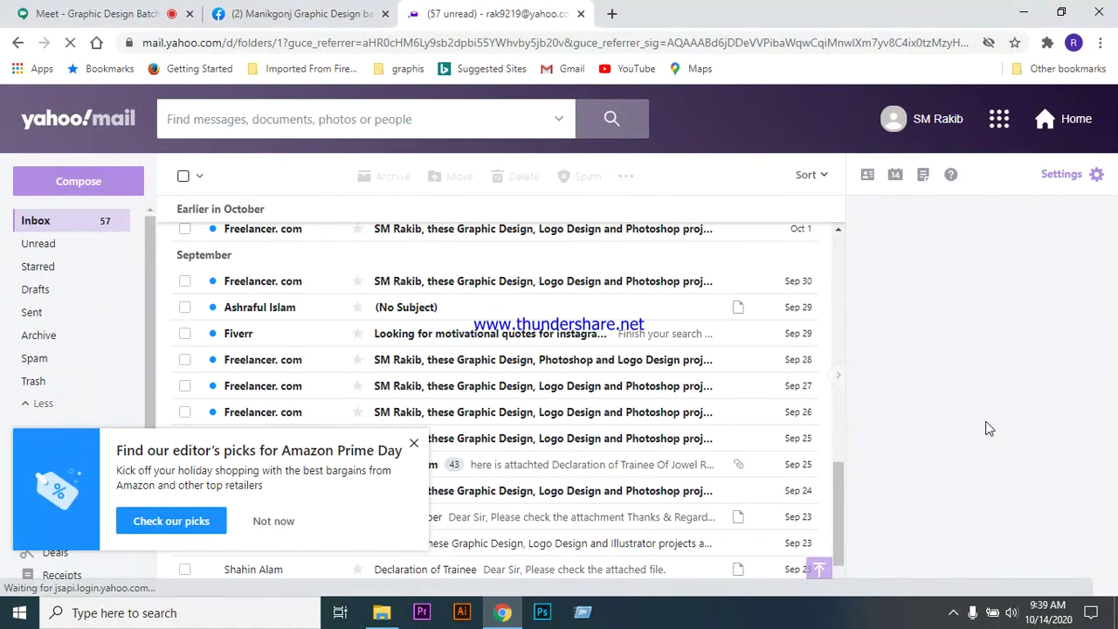
click(416, 444)
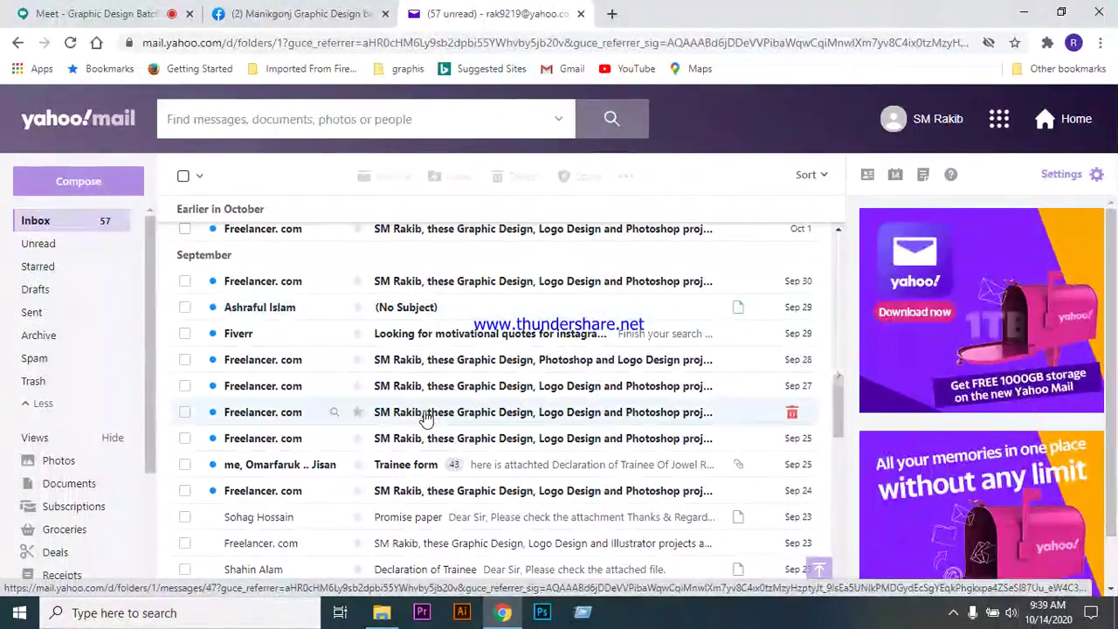
scroll(425, 419, up, 2)
scroll(424, 420, up, 1)
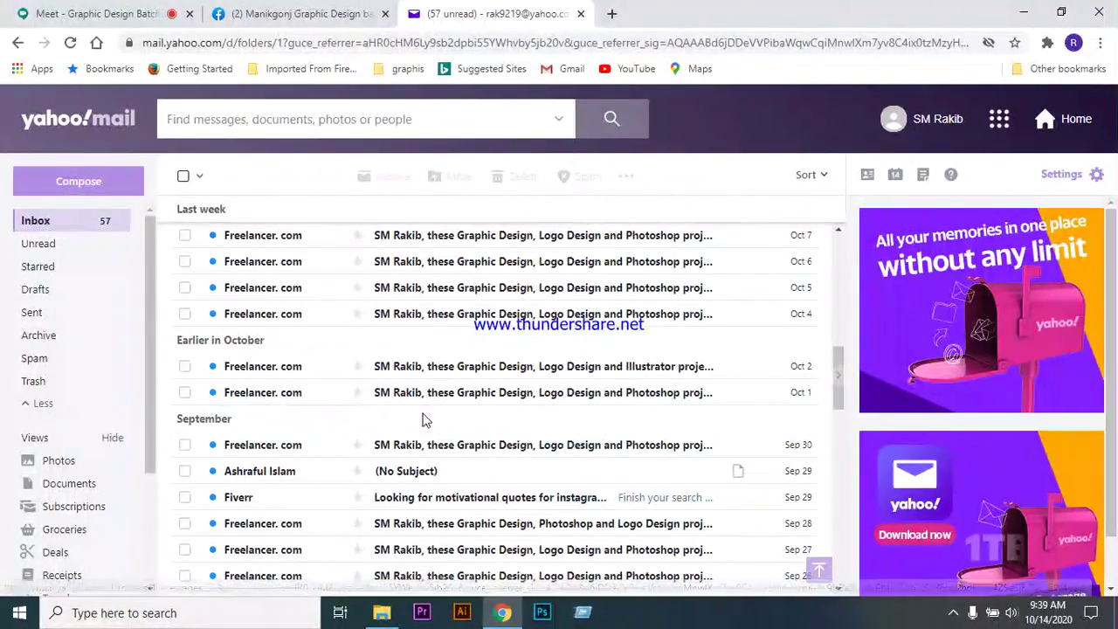
scroll(406, 419, up, 2)
scroll(405, 420, up, 1)
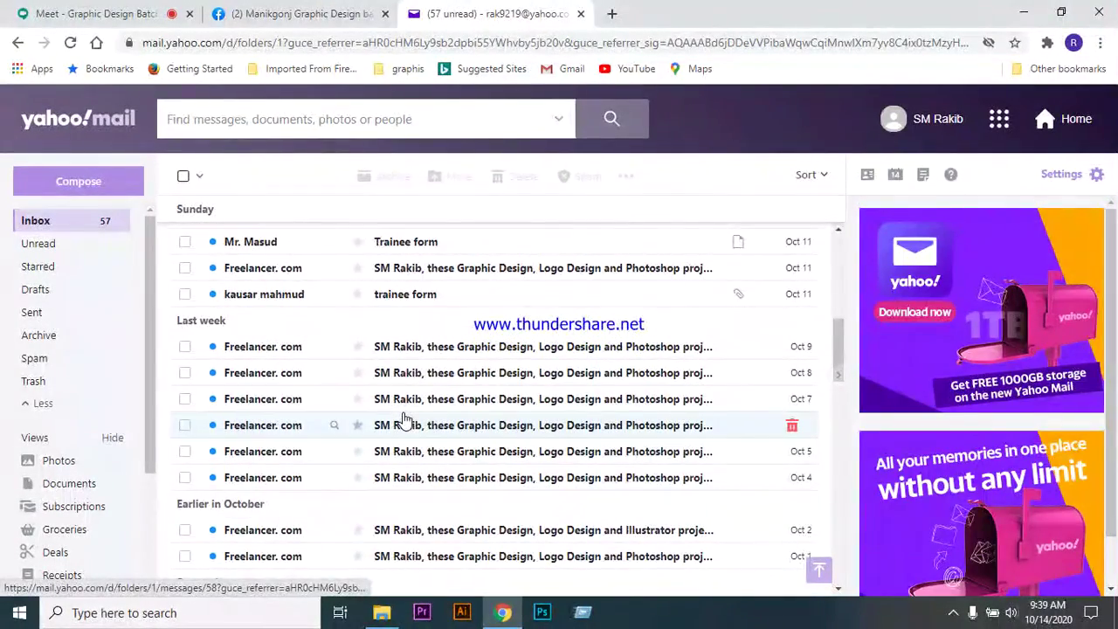
scroll(405, 422, up, 2)
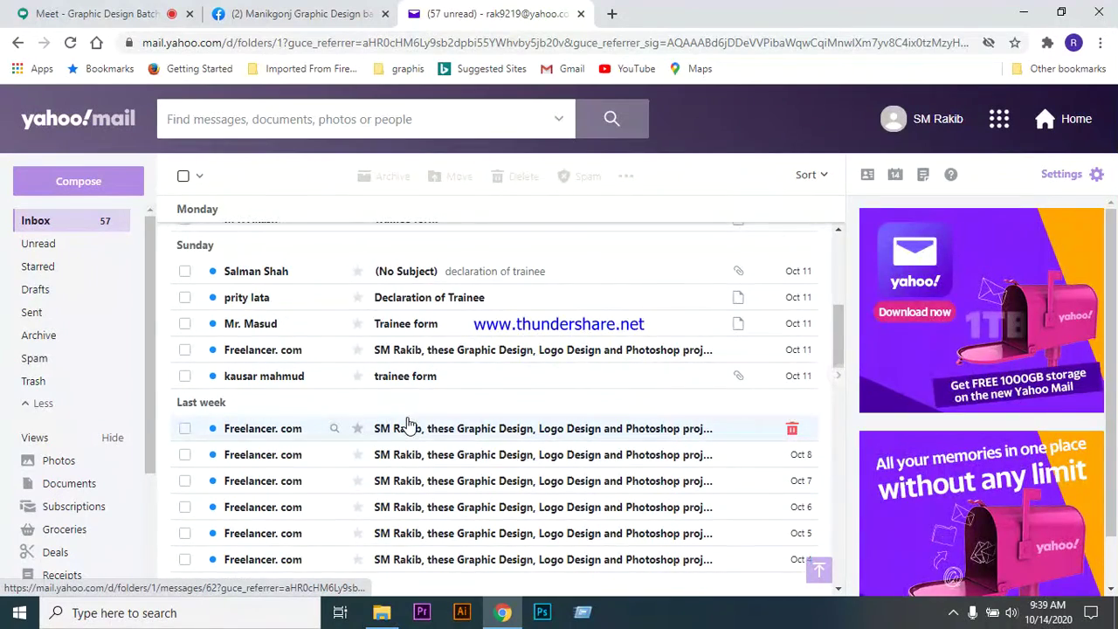
scroll(407, 423, up, 2)
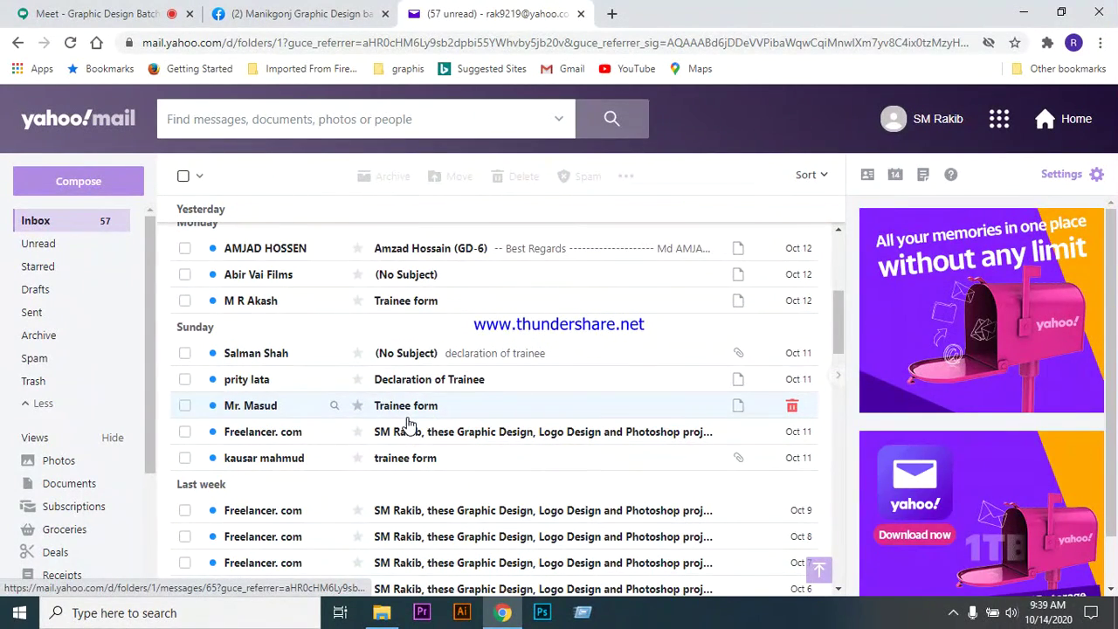
scroll(407, 423, up, 4)
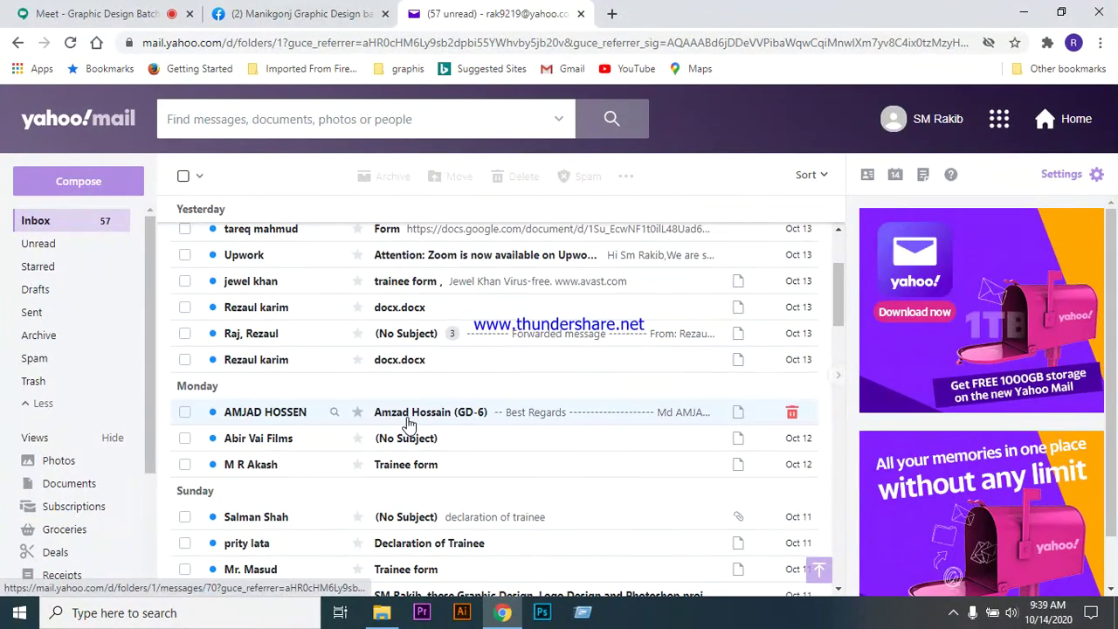
scroll(407, 424, up, 4)
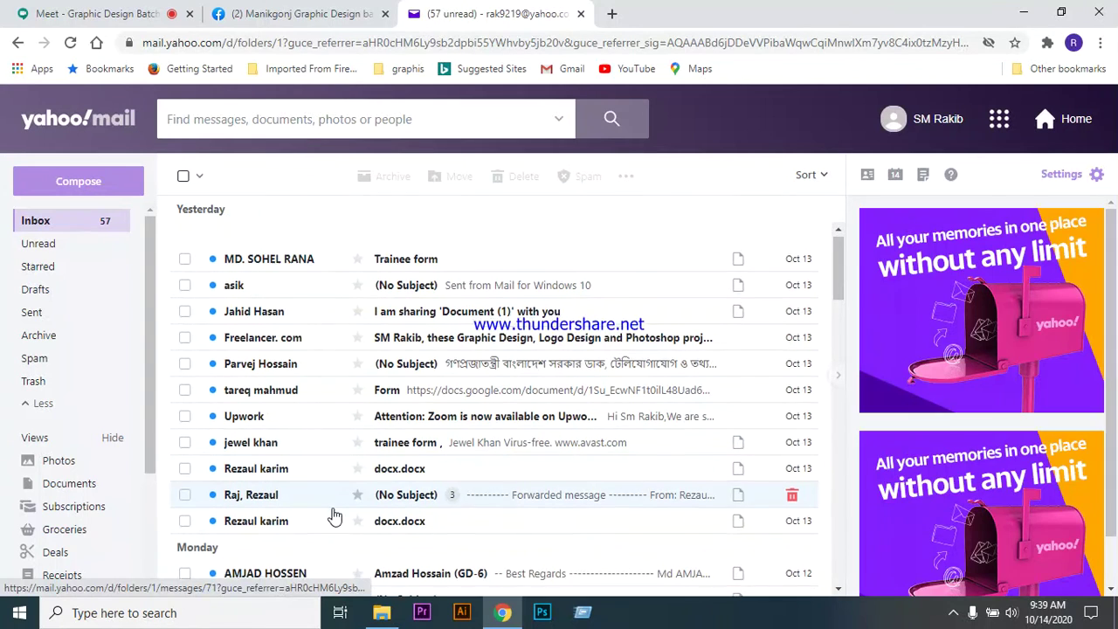
scroll(335, 515, down, 2)
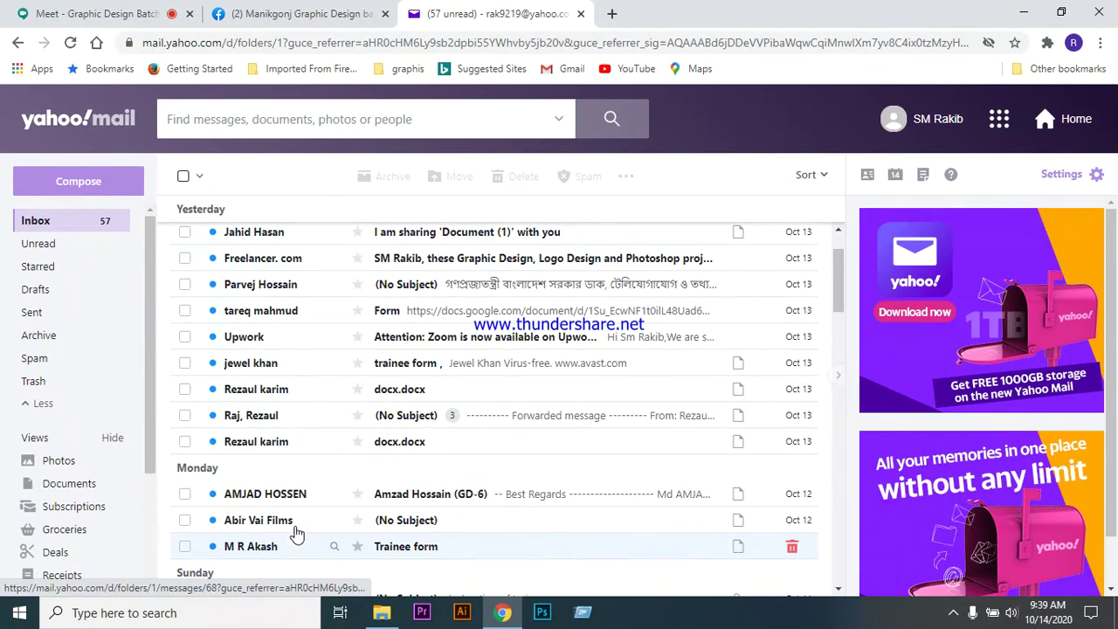
scroll(296, 531, down, 3)
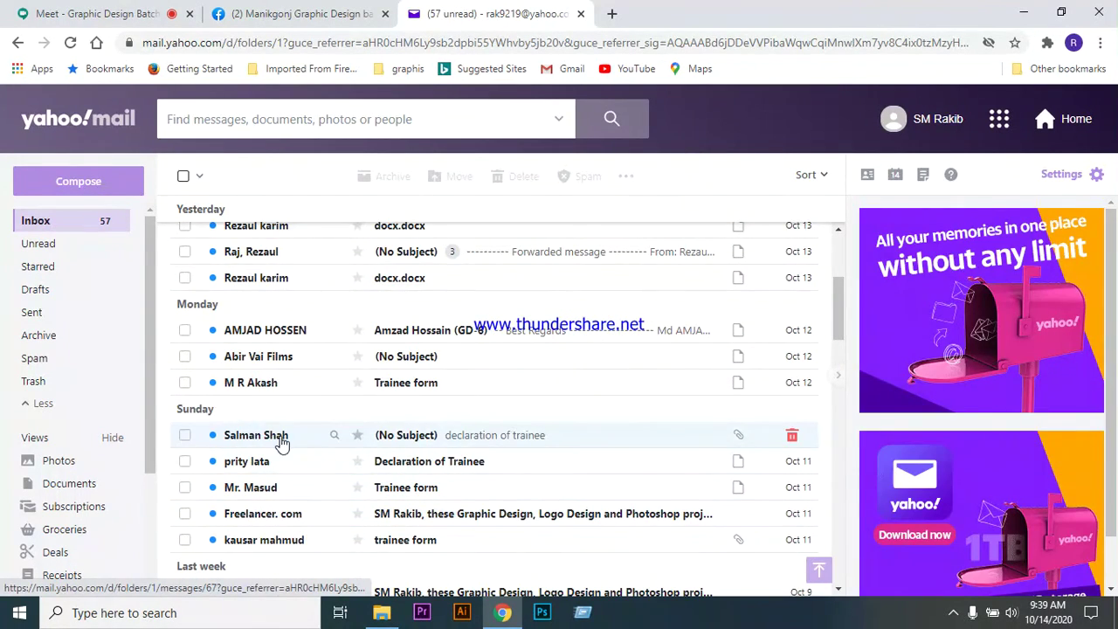
scroll(349, 428, down, 3)
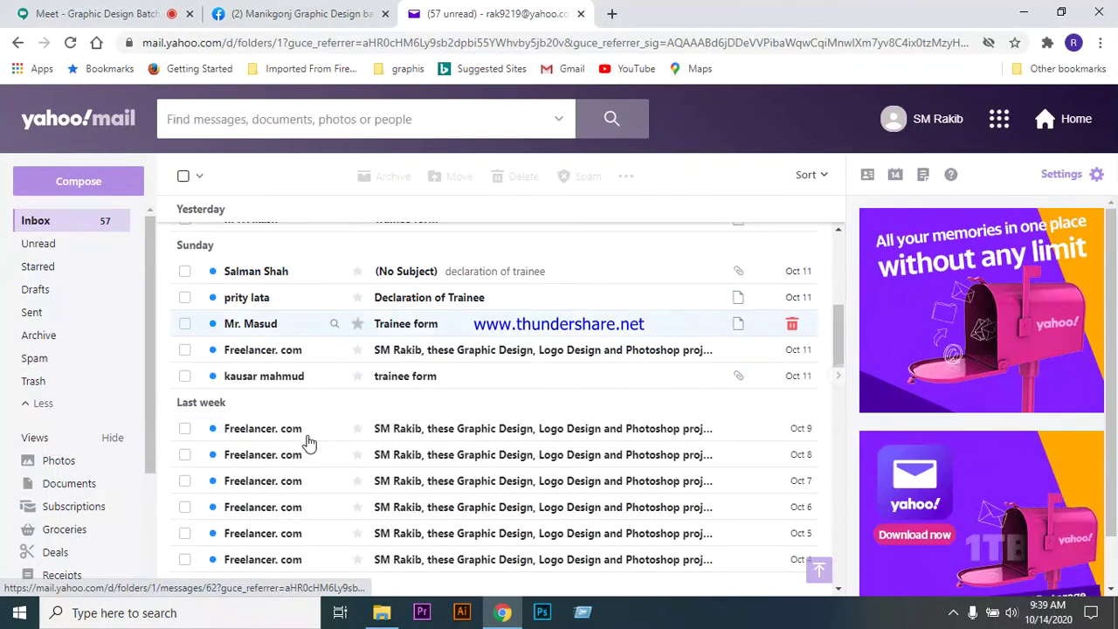
scroll(350, 379, down, 4)
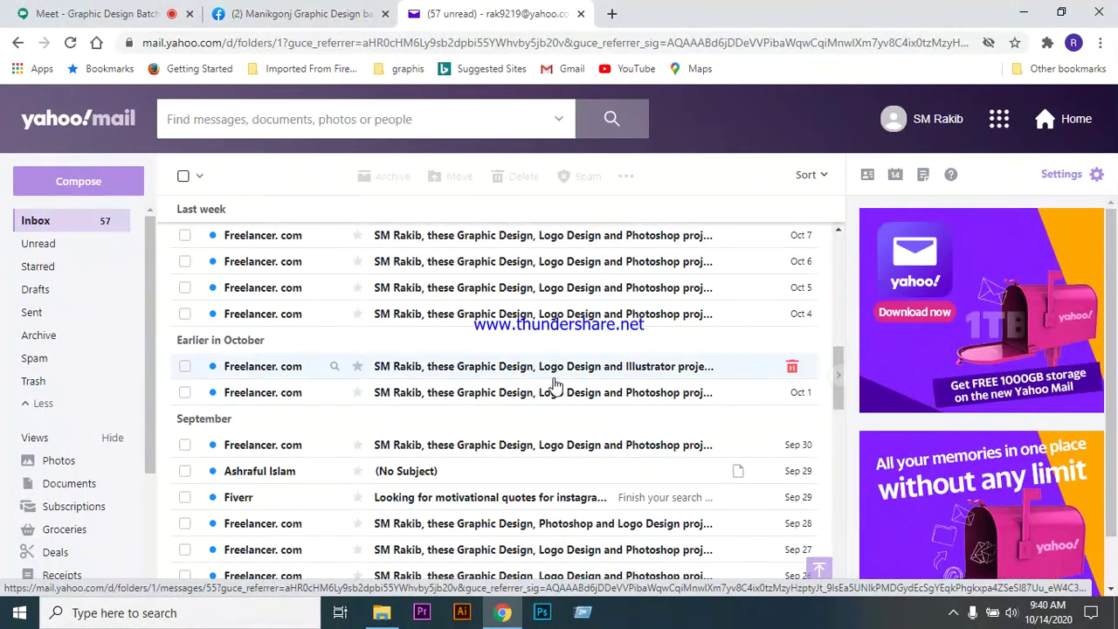
scroll(555, 384, up, 8)
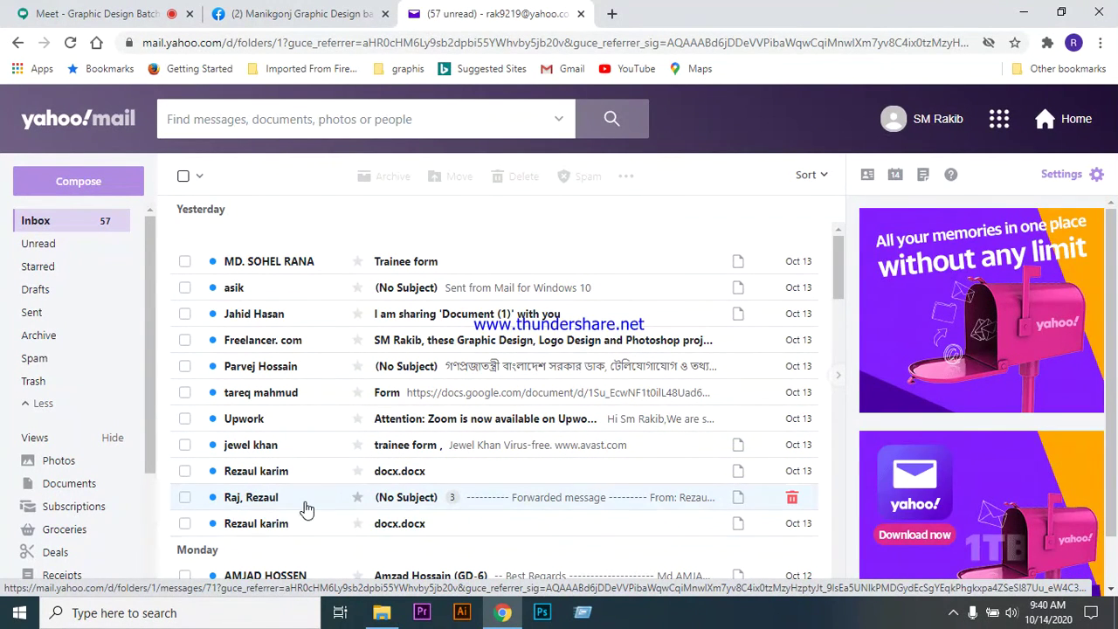
scroll(304, 507, down, 2)
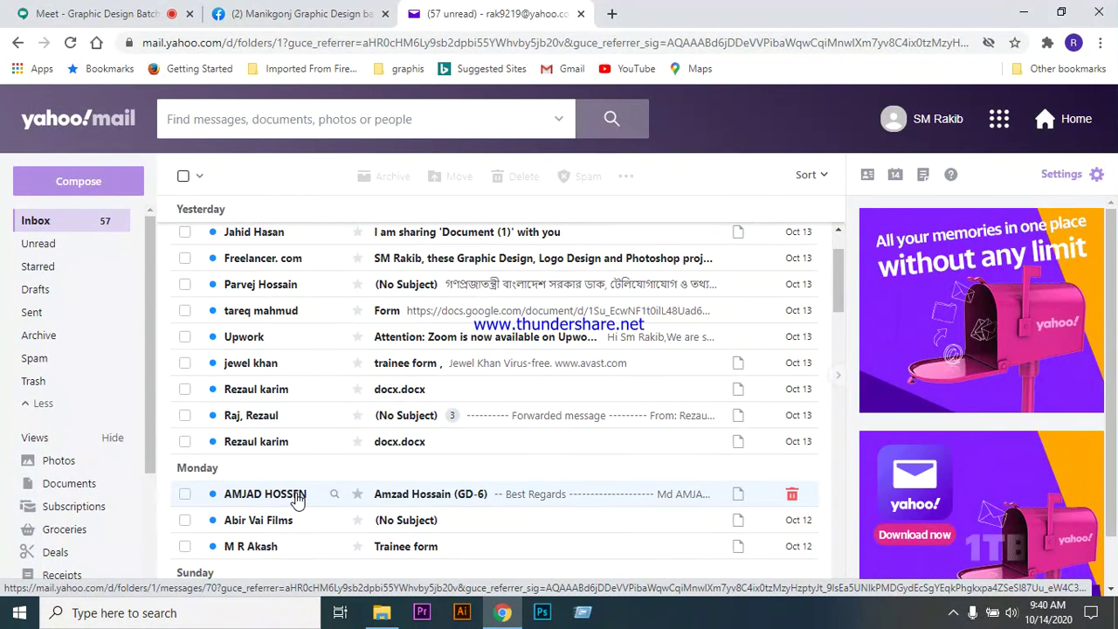
scroll(298, 490, down, 4)
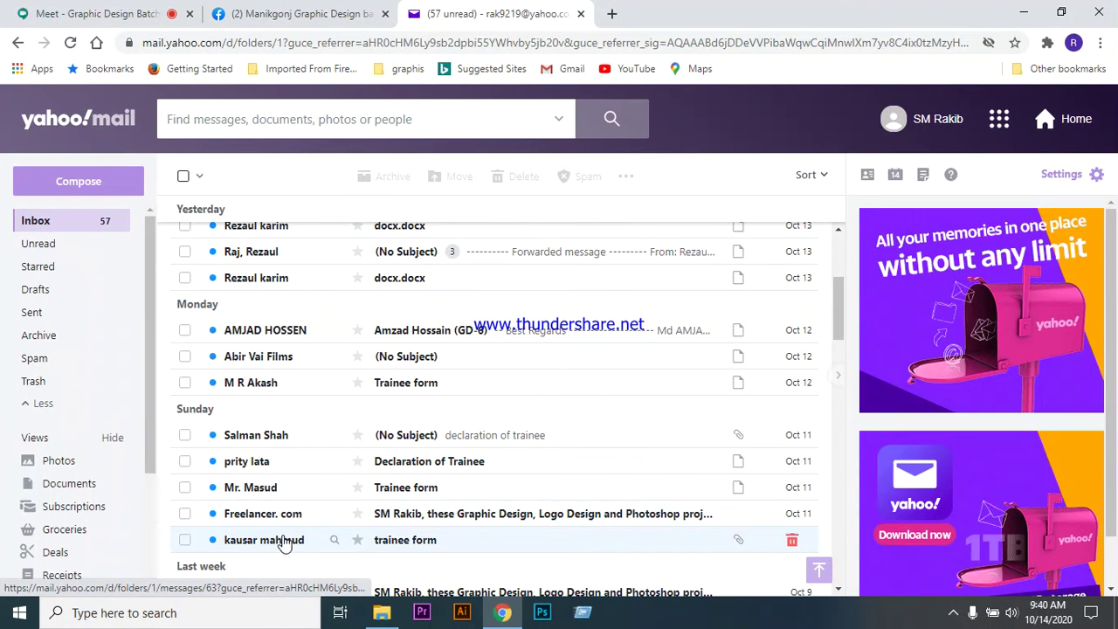
scroll(345, 499, up, 3)
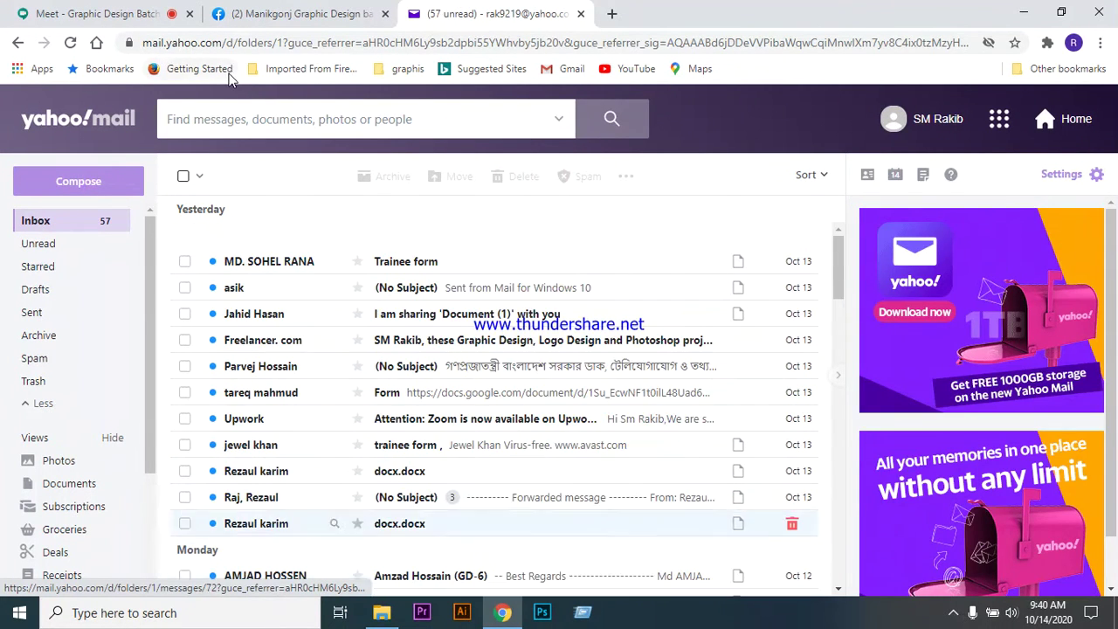
click(122, 16)
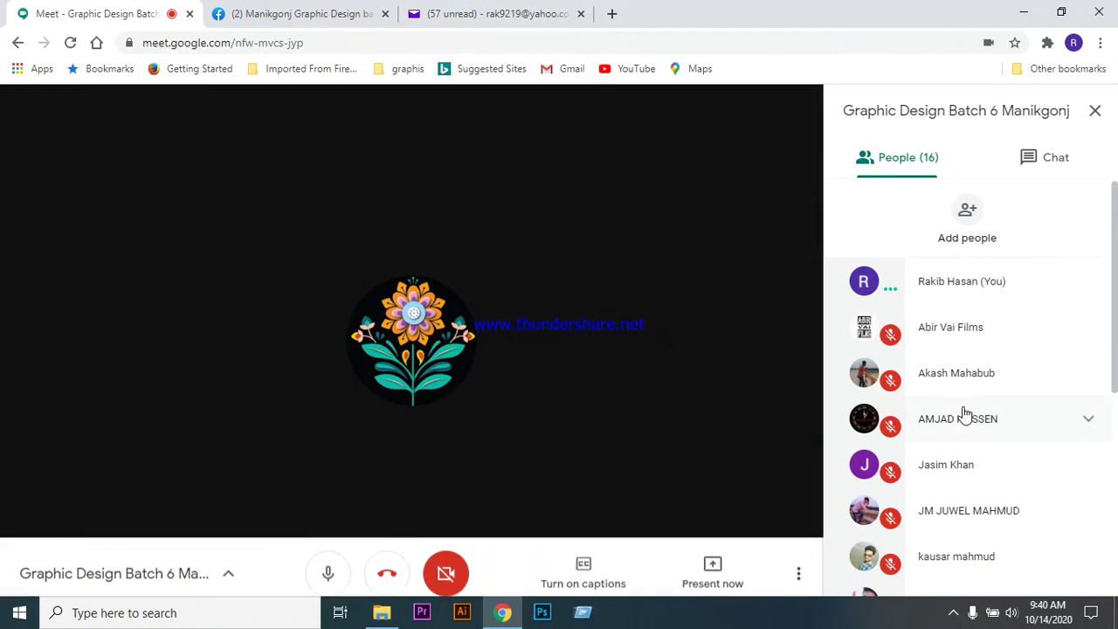
scroll(1005, 363, down, 2)
scroll(1030, 319, down, 3)
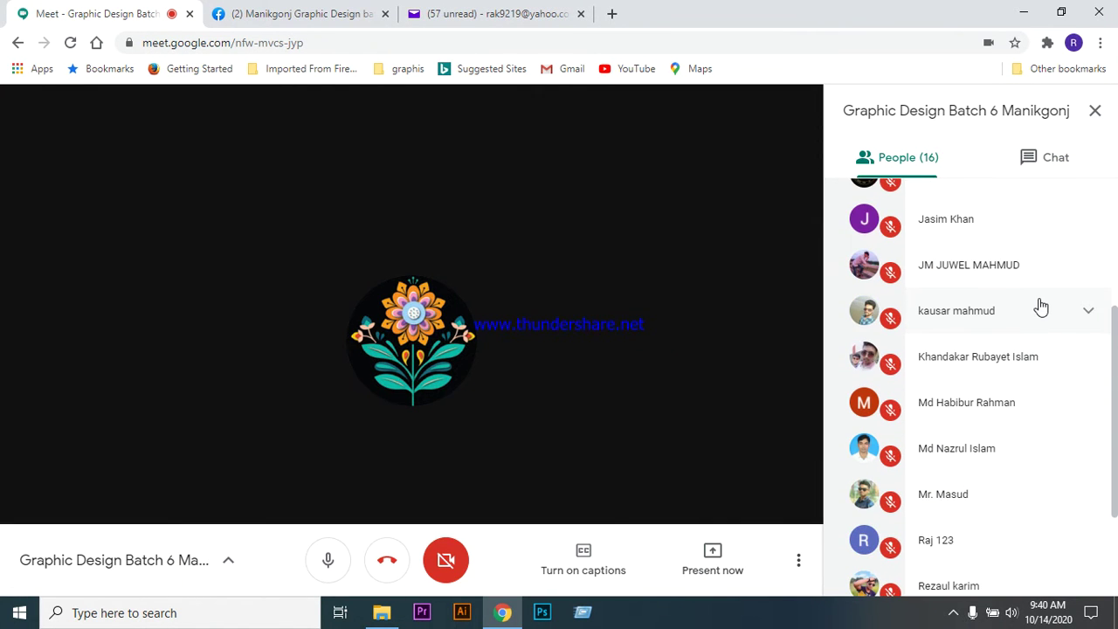
scroll(1040, 305, down, 2)
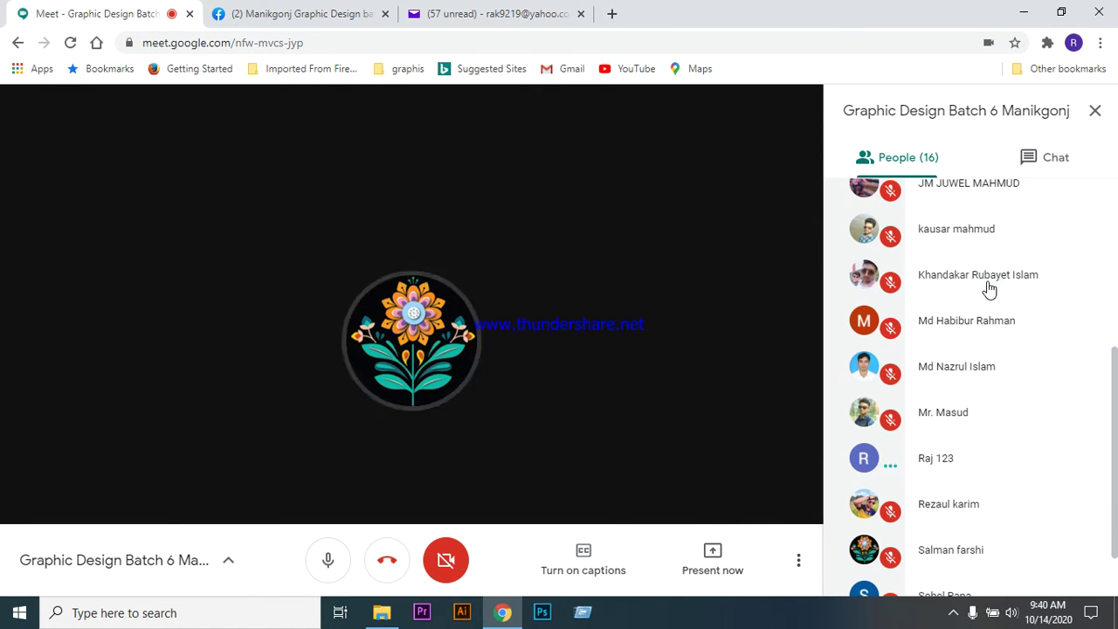
mouse_move(452, 408)
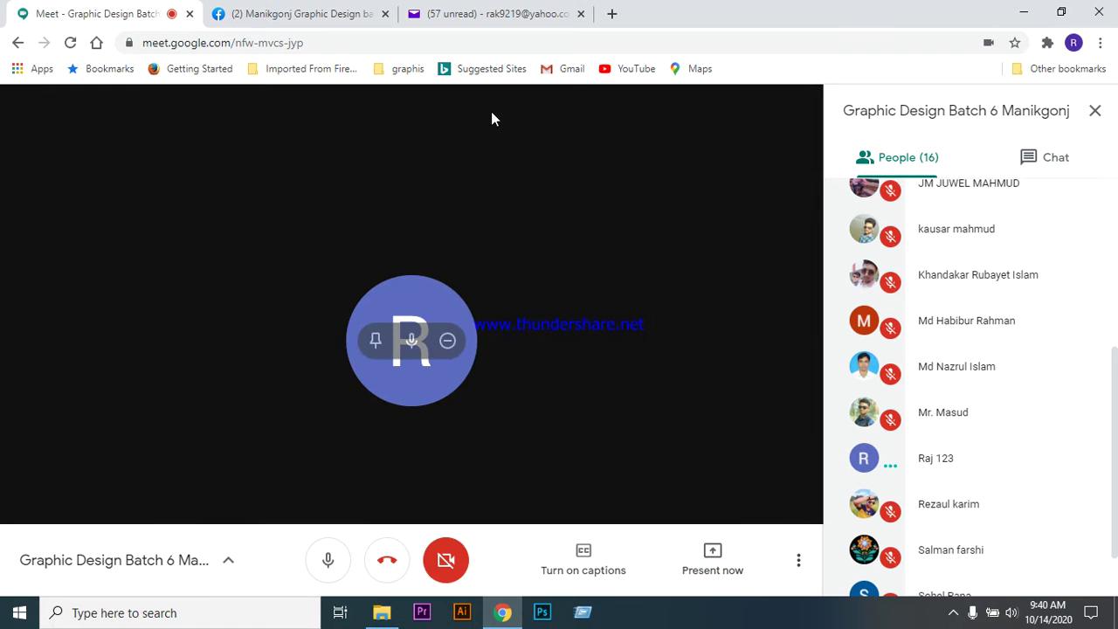
click(492, 14)
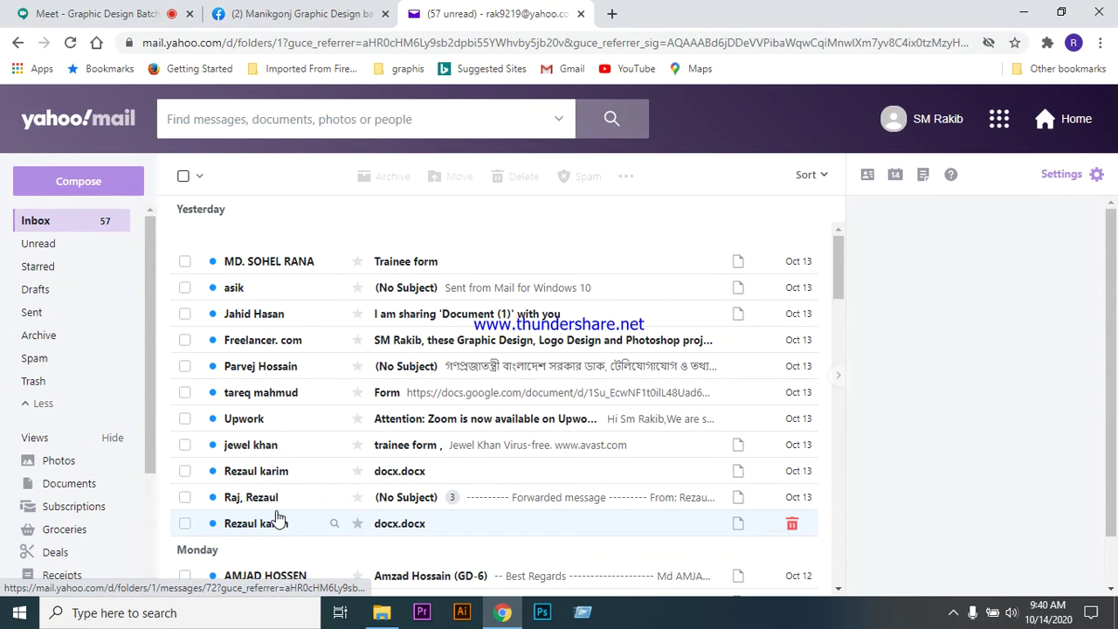
scroll(328, 450, down, 3)
scroll(332, 418, down, 1)
scroll(332, 415, down, 1)
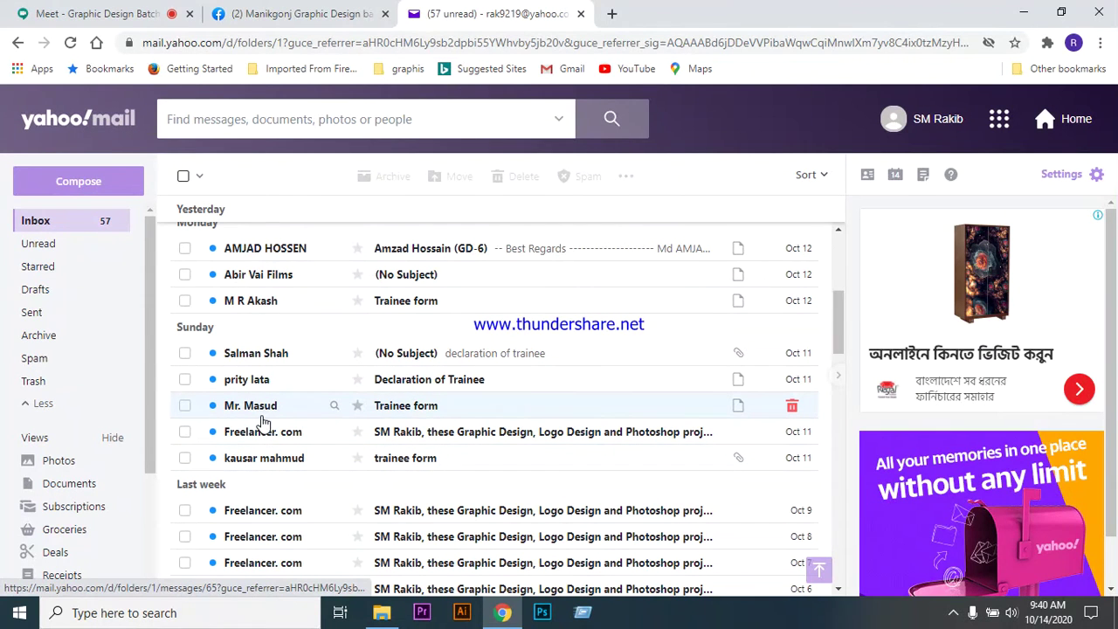
scroll(312, 420, down, 3)
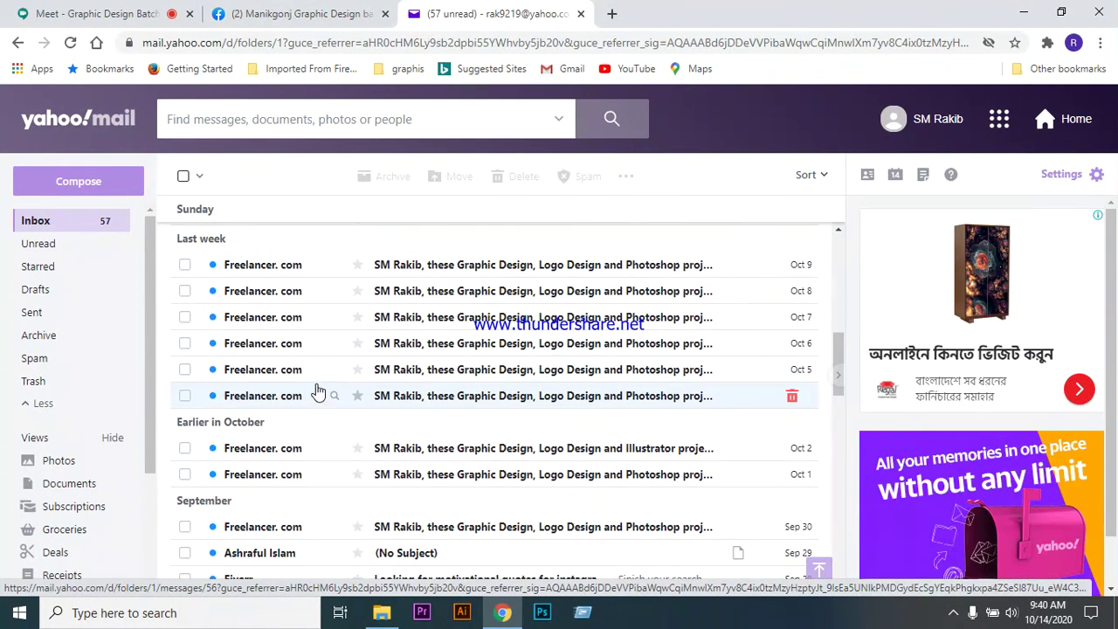
scroll(318, 400, up, 5)
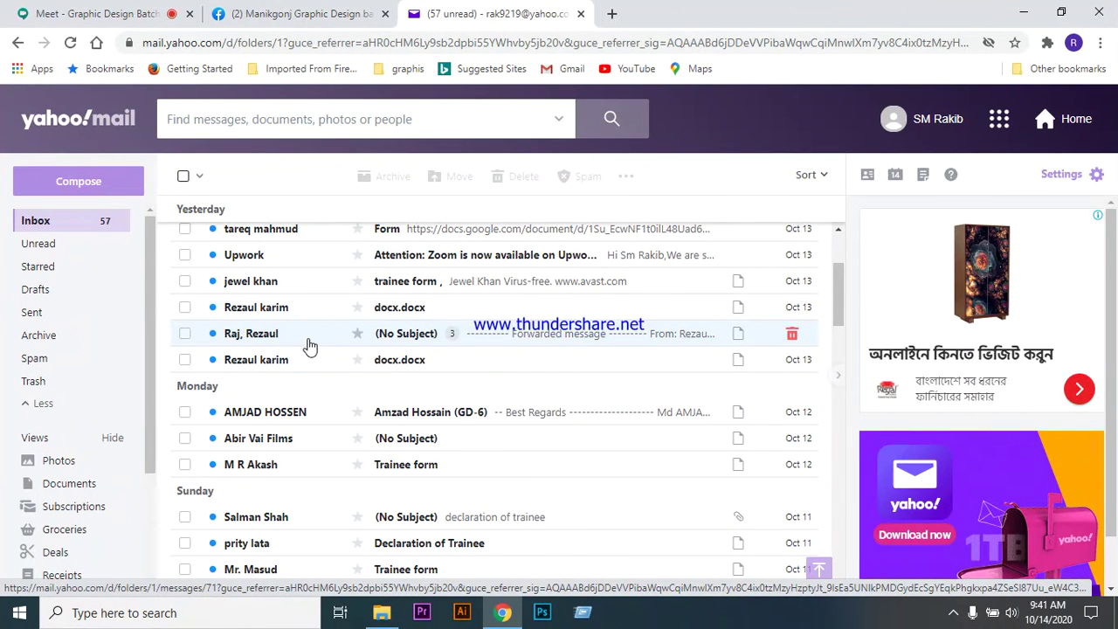
scroll(312, 351, up, 1)
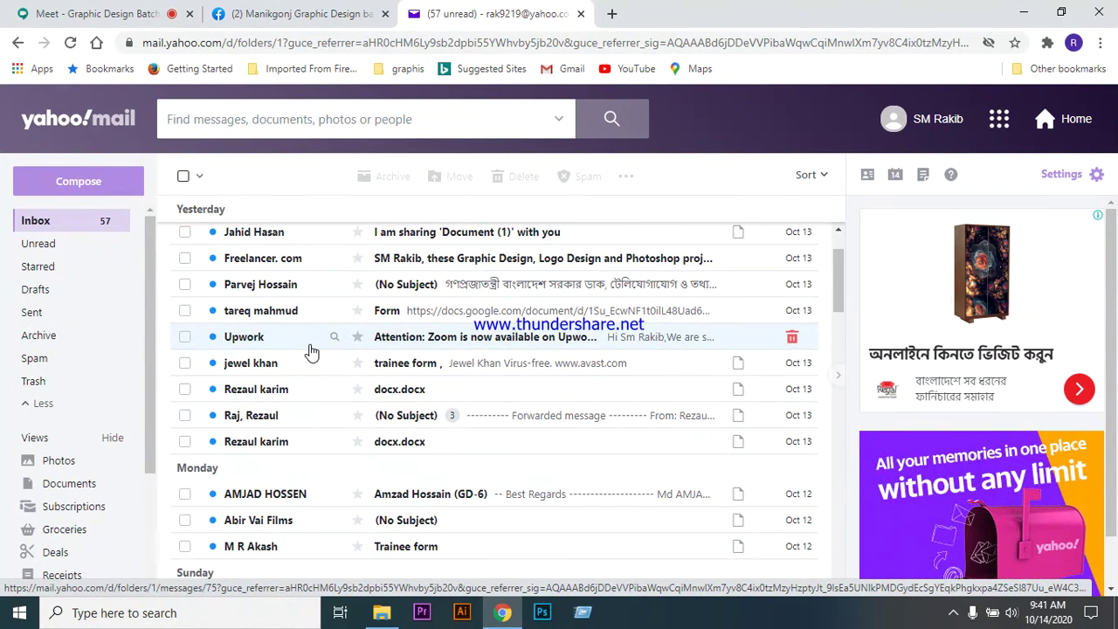
scroll(312, 352, up, 1)
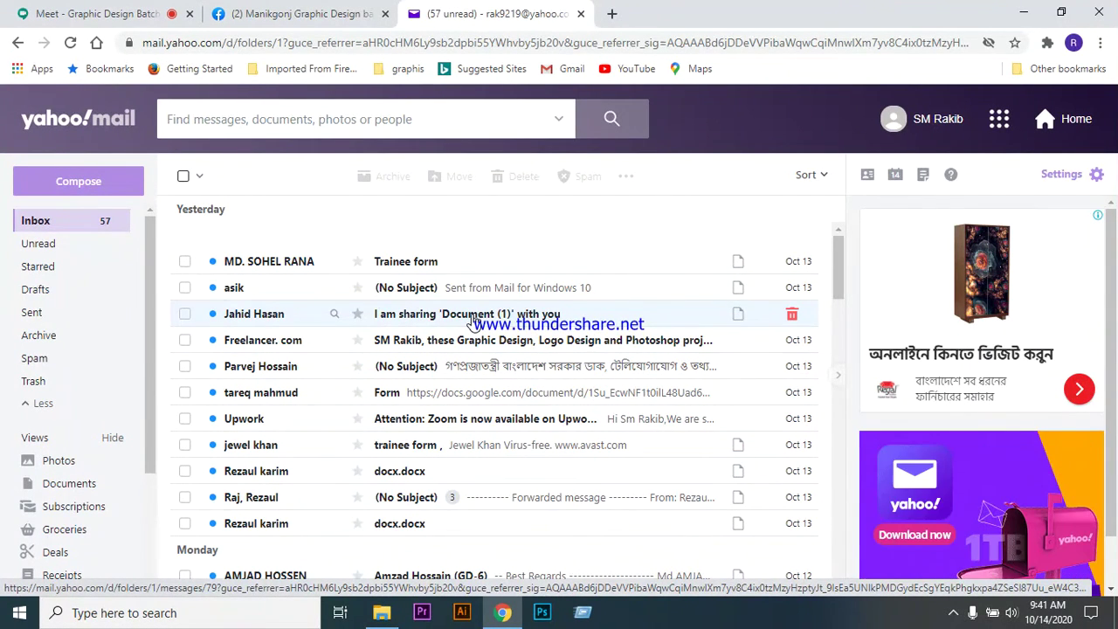
- Open the 'I am sharing Document (1) with you' email to view its Document (1).pdf attachment
click(471, 320)
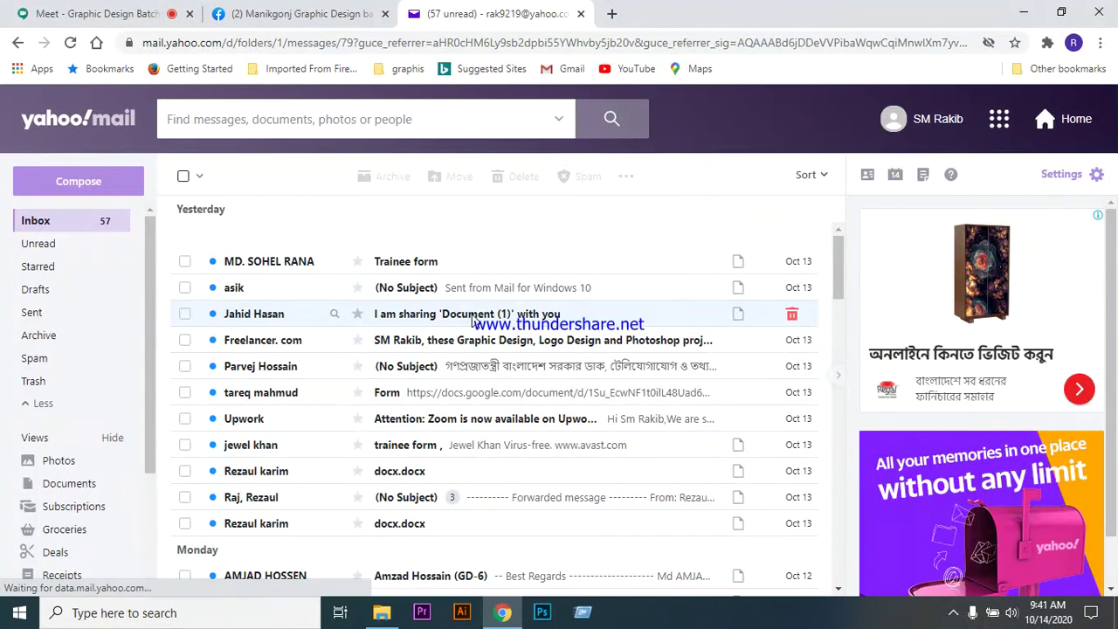
mouse_move(262, 380)
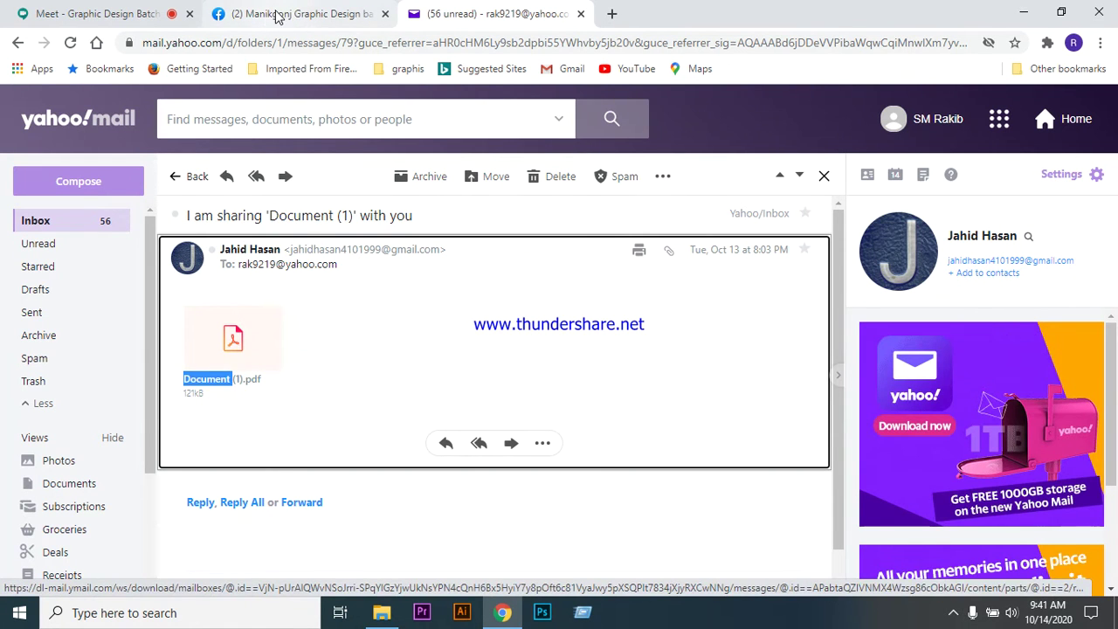
- Check the Meet People list, then go back to the Yahoo Mail inbox list
click(112, 16)
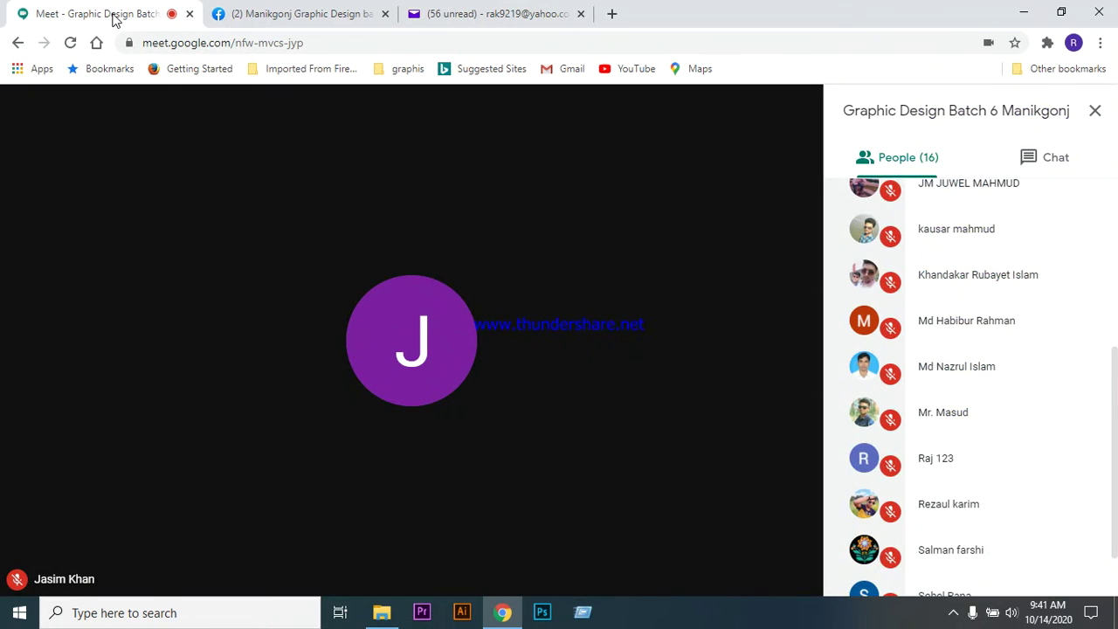
scroll(950, 437, up, 5)
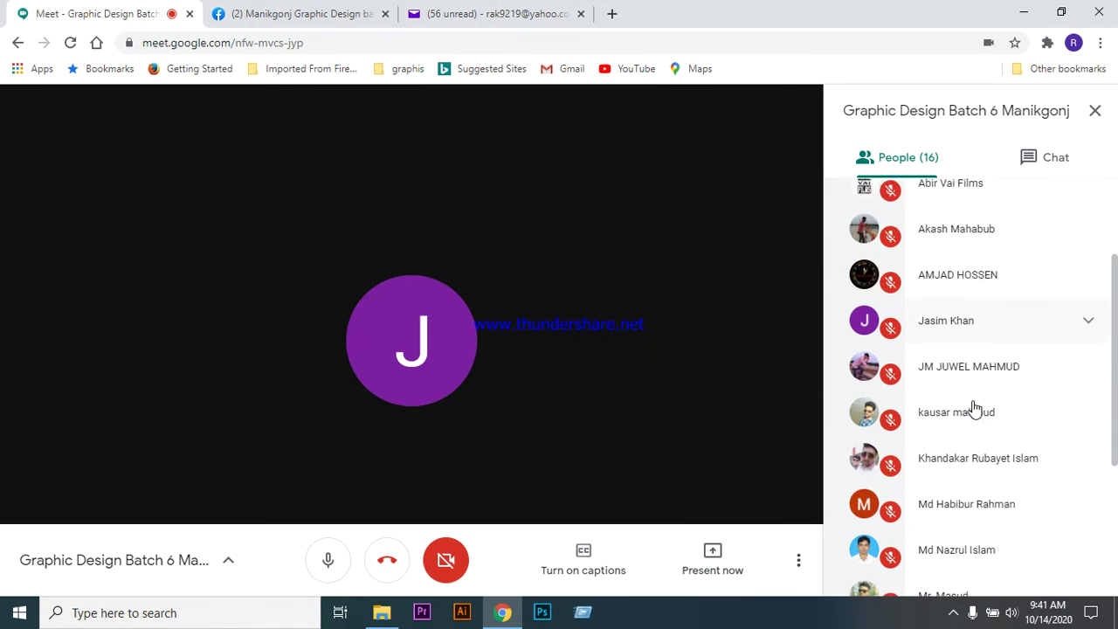
scroll(975, 409, down, 4)
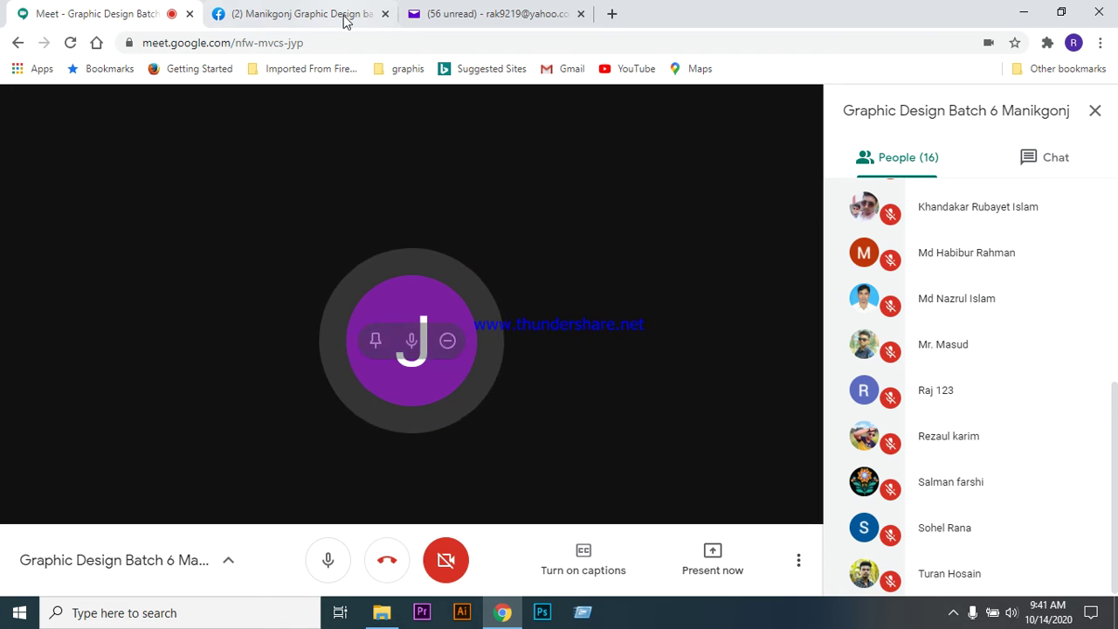
click(483, 14)
click(77, 224)
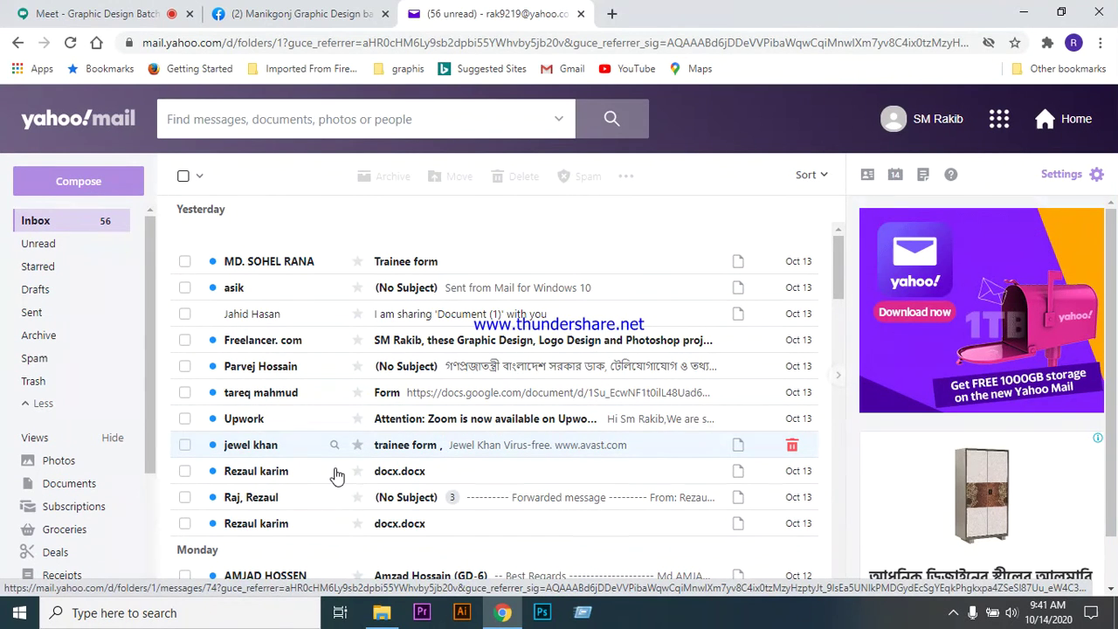
- Scroll the inbox and reopen the 'I am sharing Document (1) with you' email with its PDF
scroll(337, 454, down, 1)
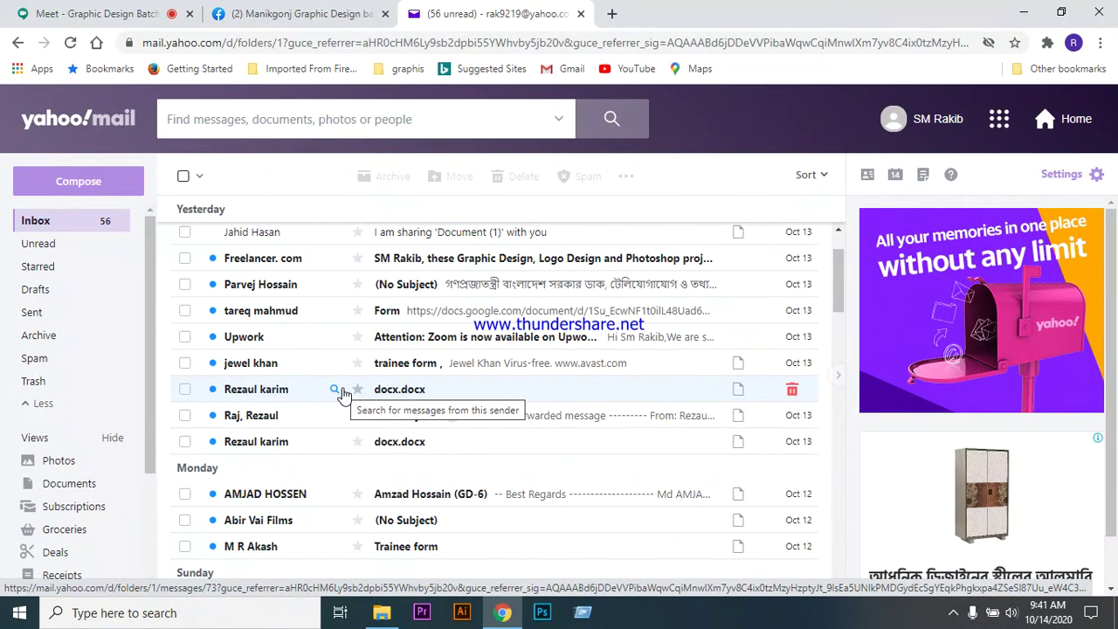
scroll(341, 393, down, 2)
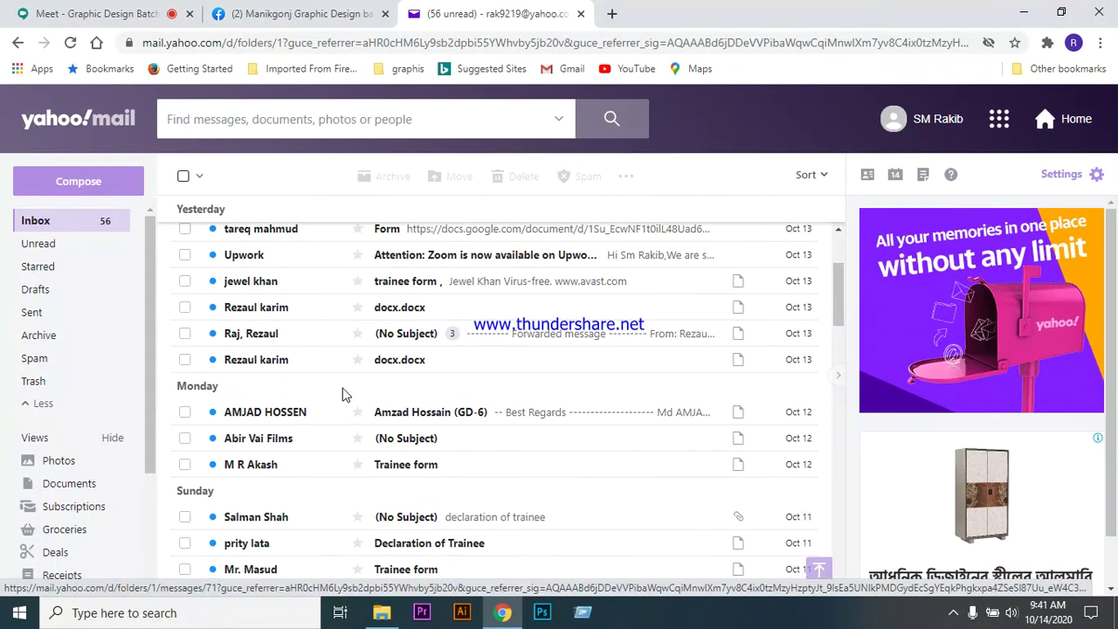
scroll(334, 393, up, 2)
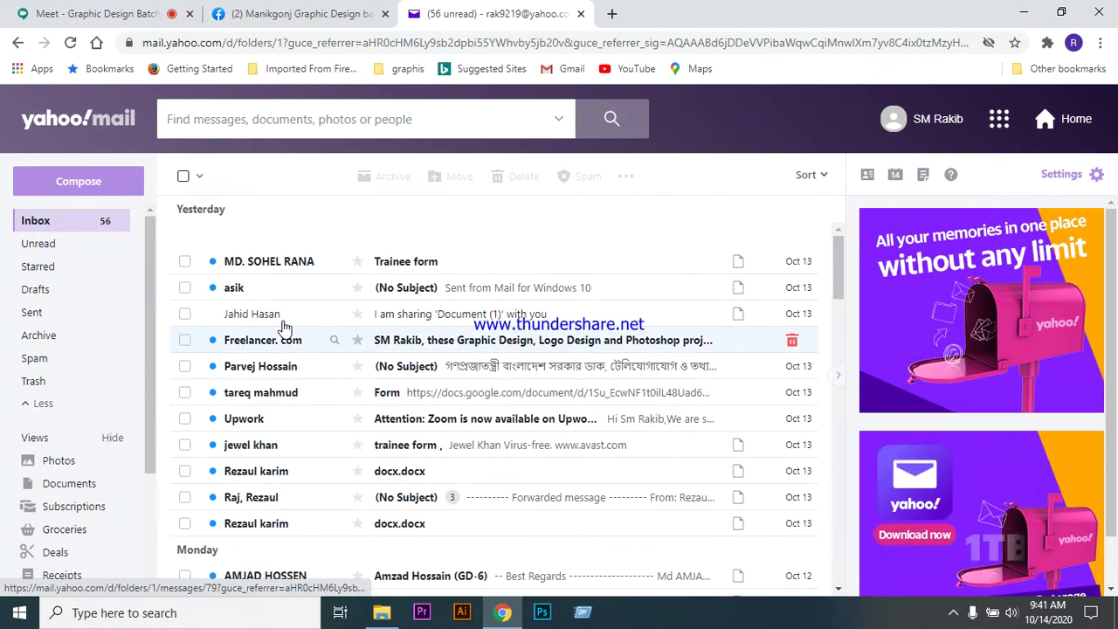
click(430, 317)
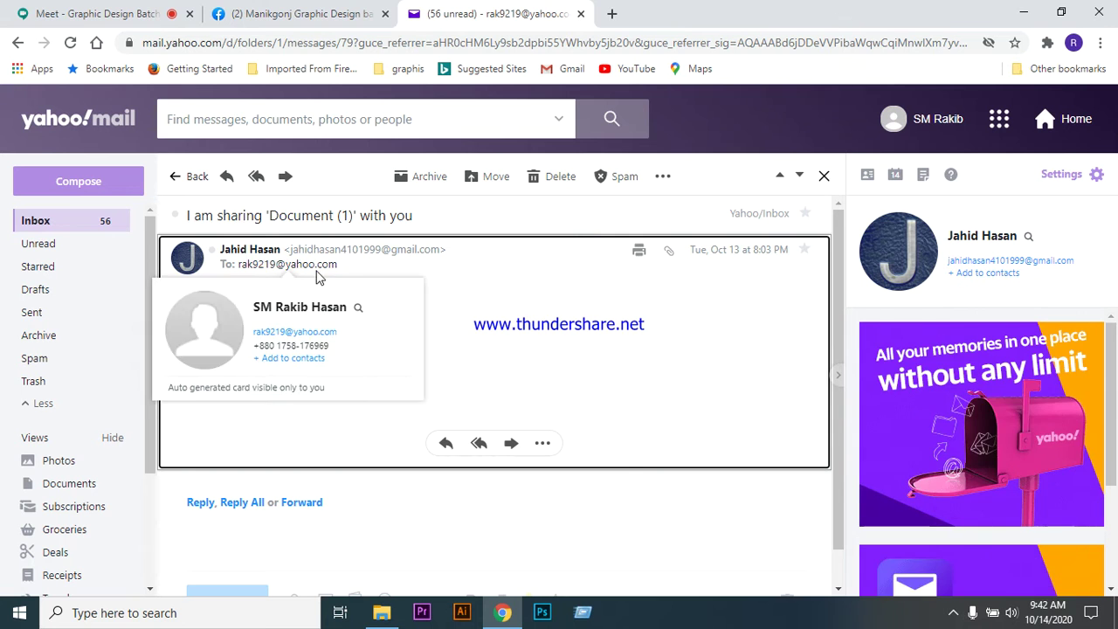
mouse_move(317, 276)
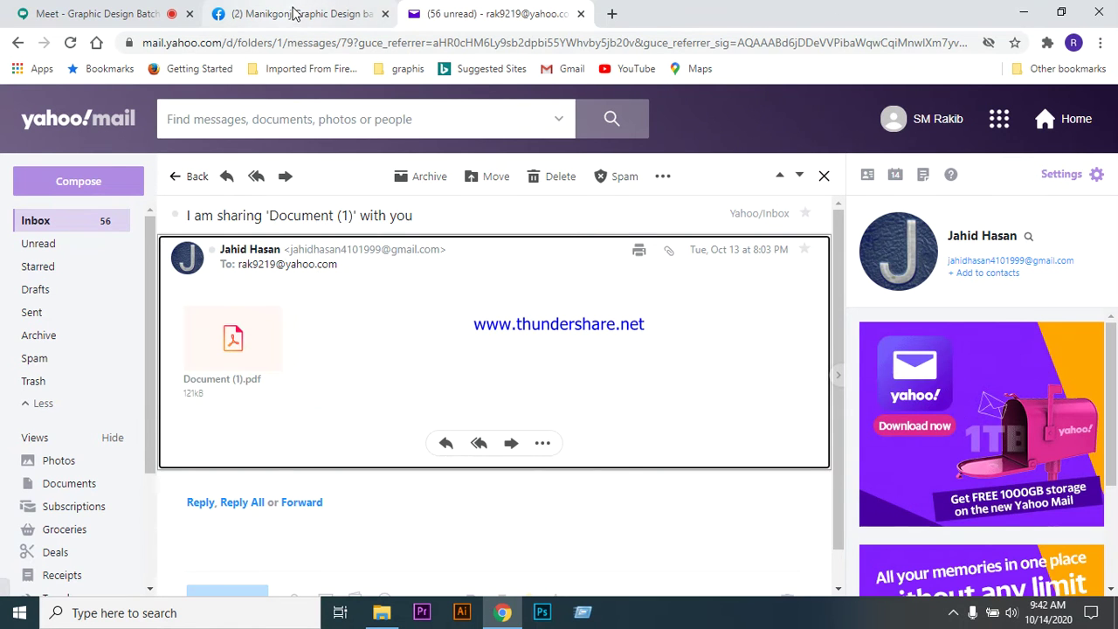
click(111, 17)
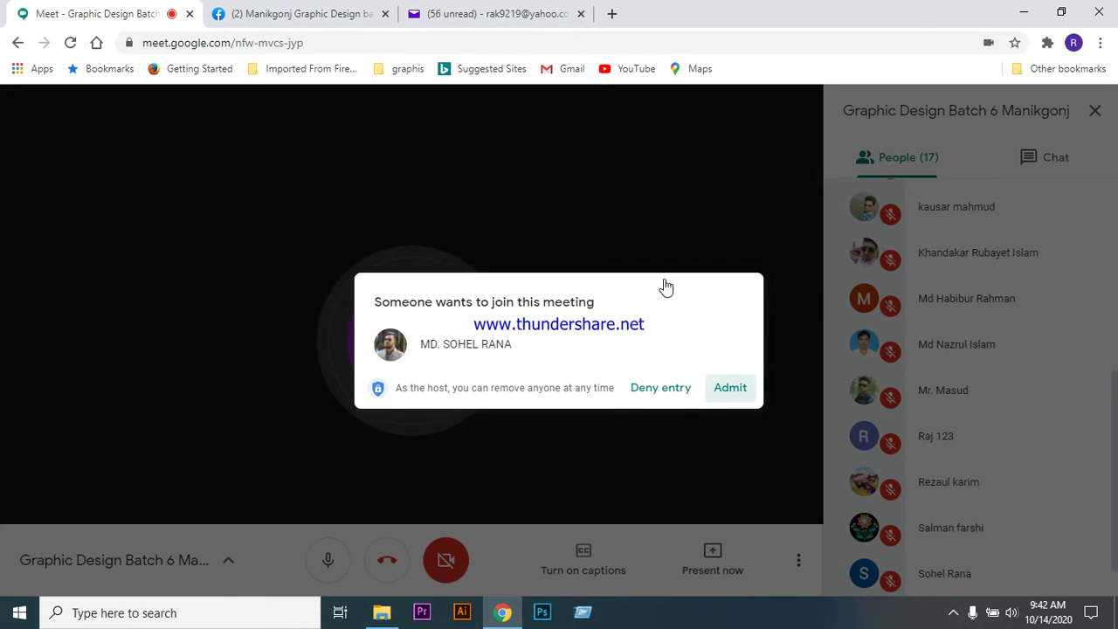
- Admit the waiting participant into the class meeting and return to the Yahoo Mail message
click(726, 387)
click(504, 15)
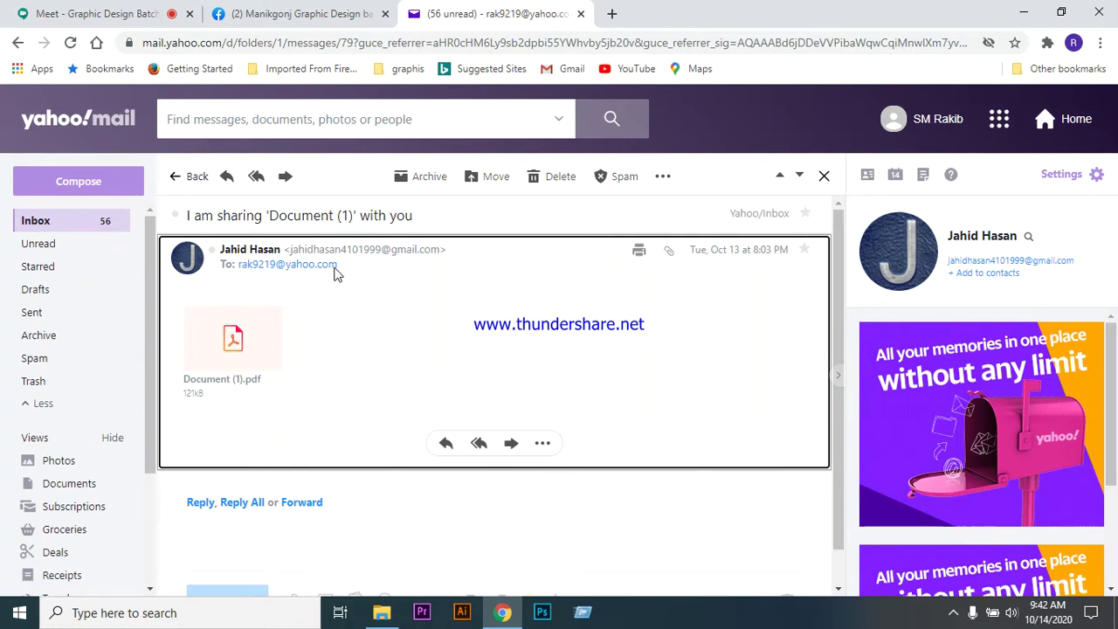
- Return to the Yahoo Mail inbox and scroll through the 13 October messages and back to the top
click(73, 226)
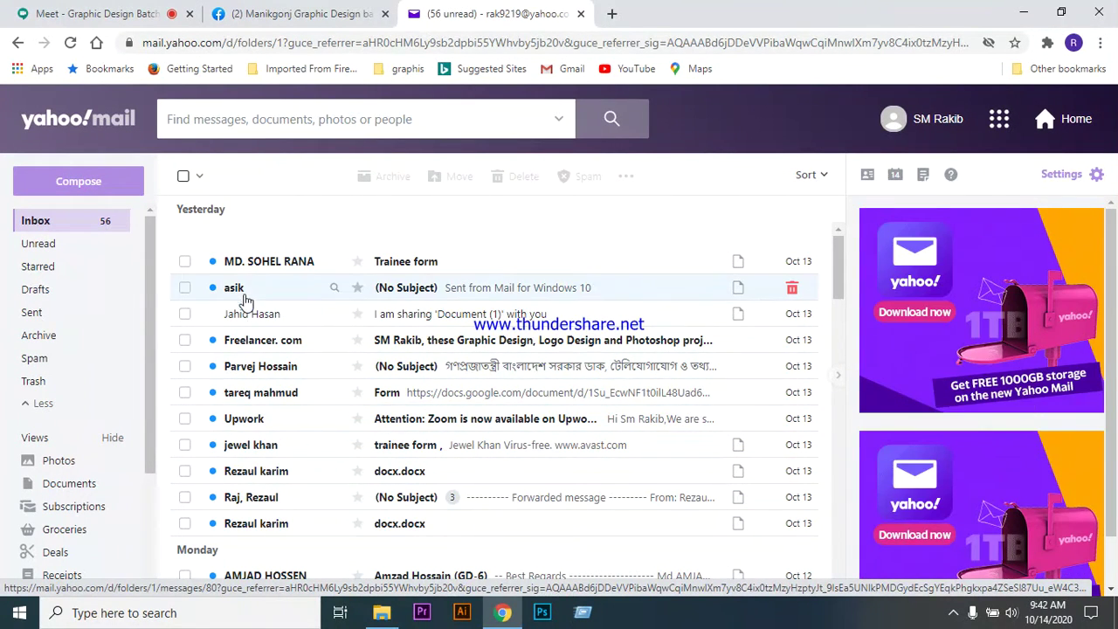
scroll(254, 494, down, 3)
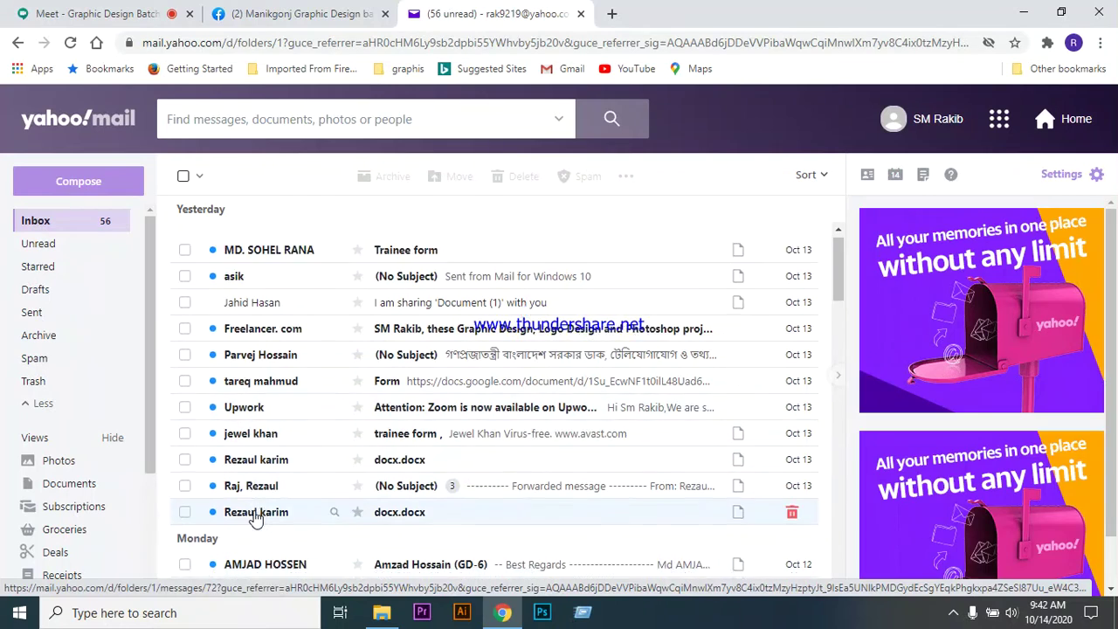
scroll(302, 446, down, 1)
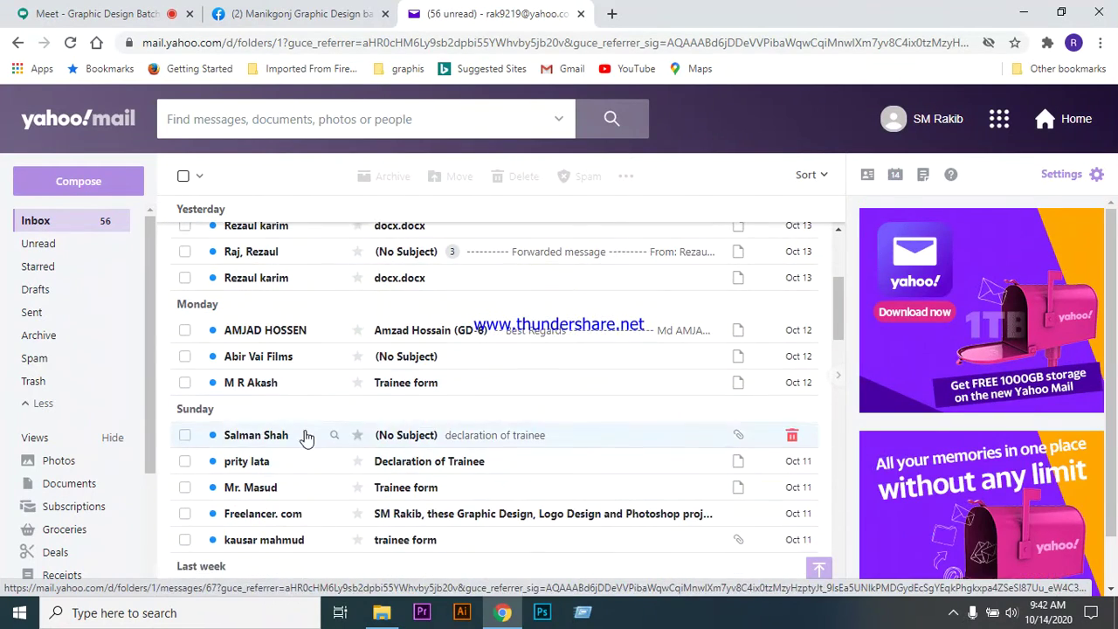
scroll(317, 411, down, 2)
scroll(318, 428, up, 2)
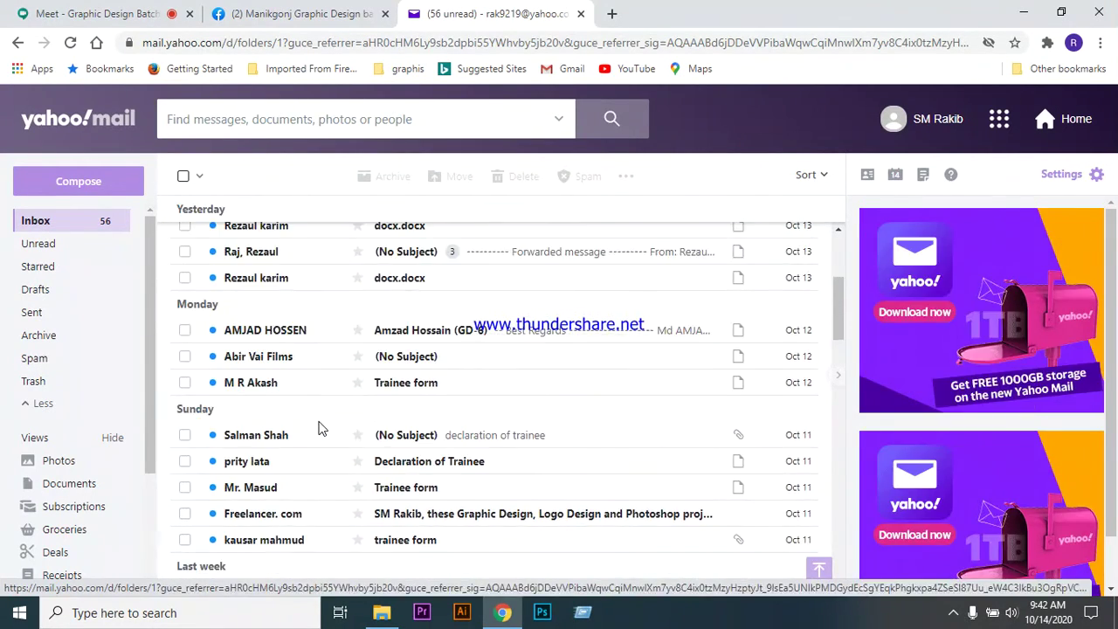
scroll(319, 428, up, 2)
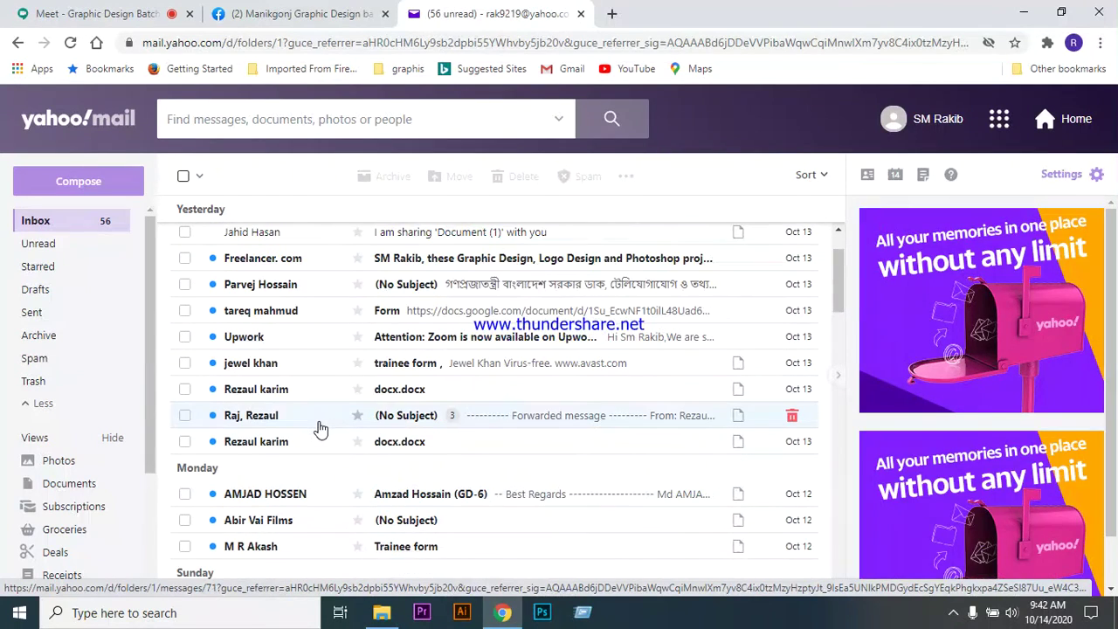
scroll(319, 428, up, 2)
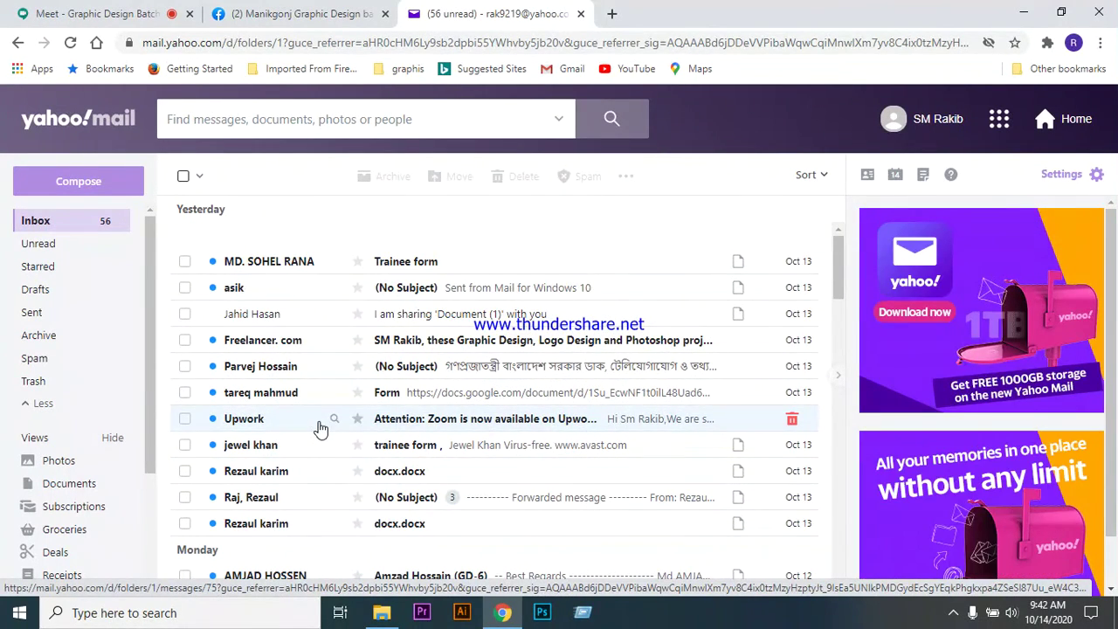
- Switch back to the Google Meet call and scroll the People panel as the participant presents
click(137, 10)
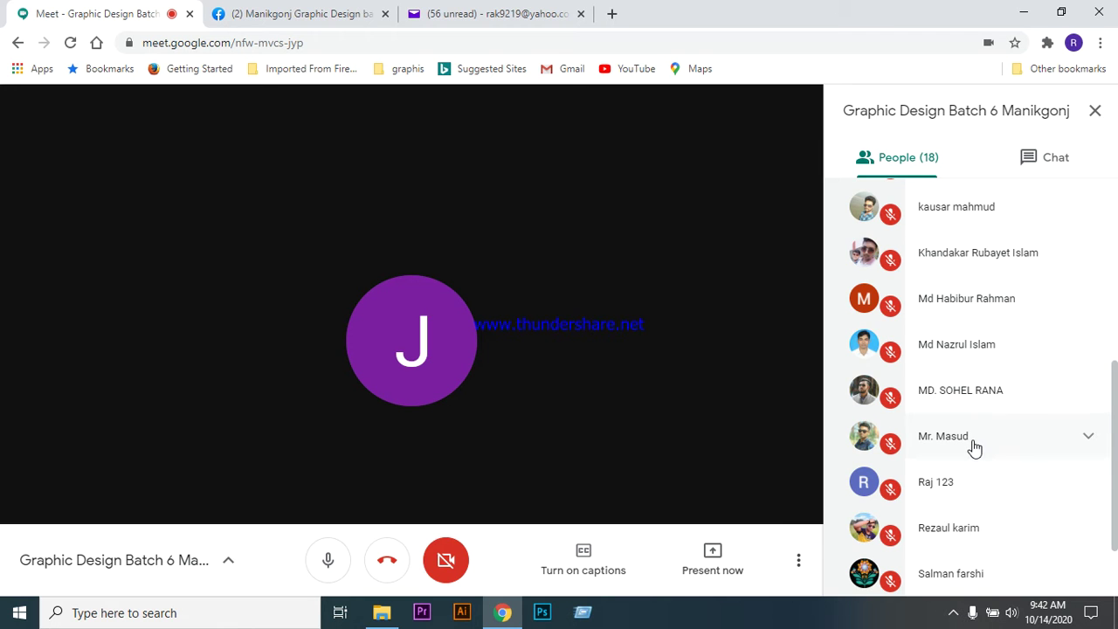
scroll(975, 461, down, 1)
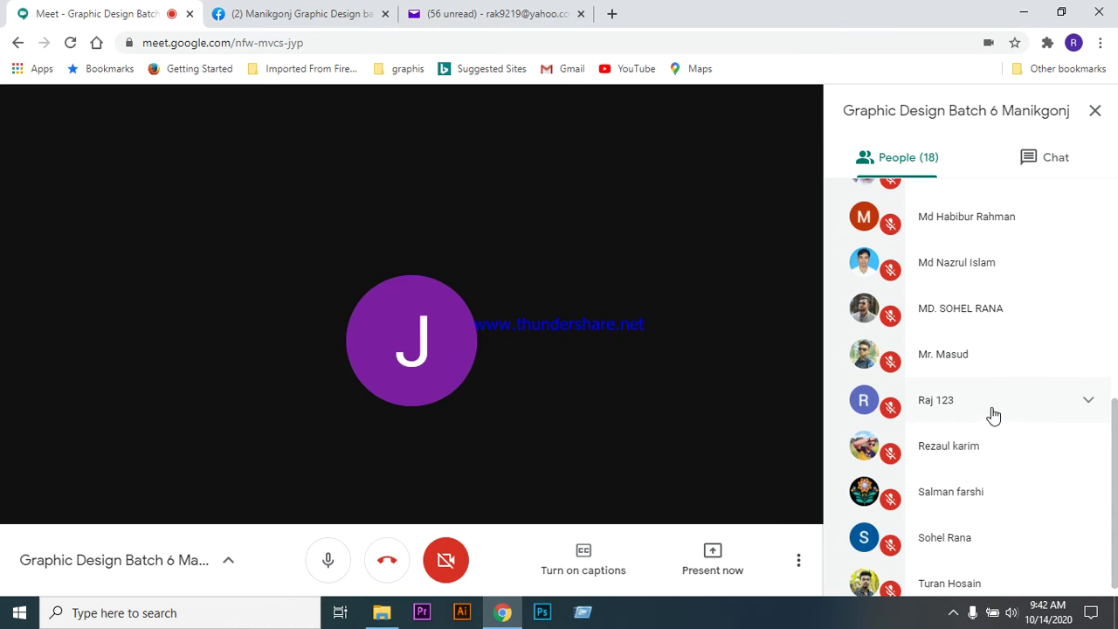
scroll(993, 415, down, 1)
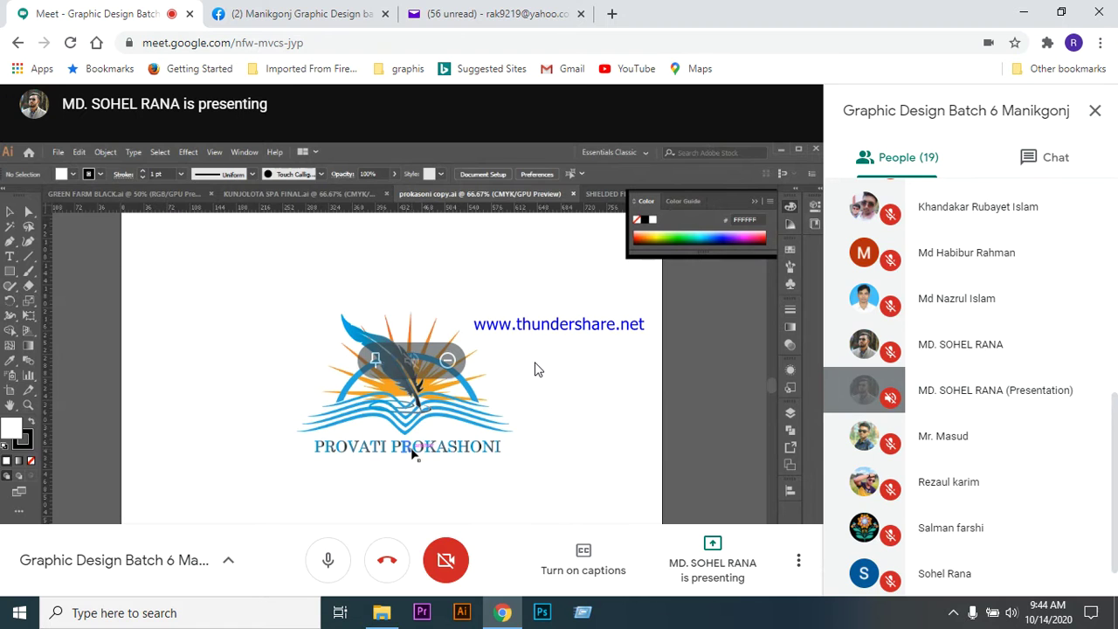
- Briefly show and hide the hidden system tray icons while watching the Illustrator presentation
click(955, 615)
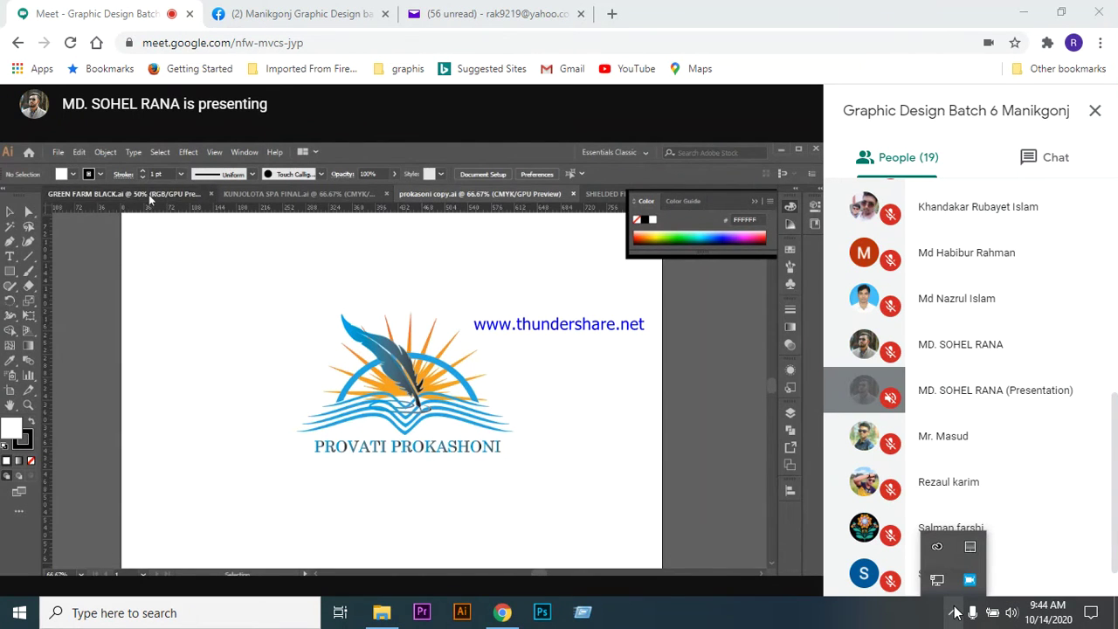
click(954, 614)
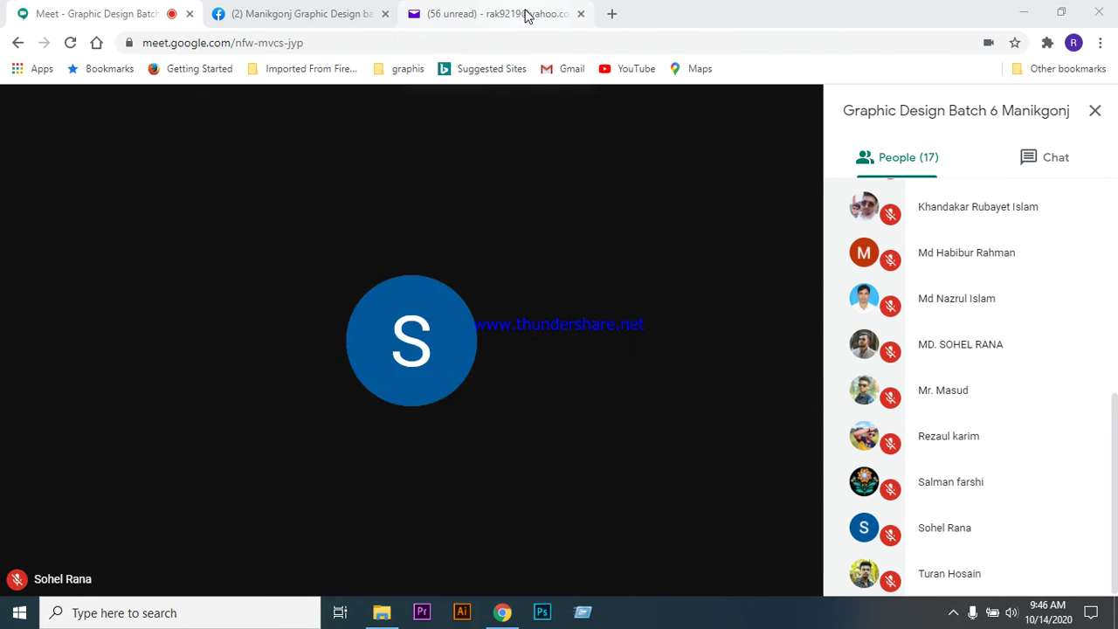
- Glance at the Yahoo Mail inbox, then return to the Meet call and scroll the participant list
click(489, 14)
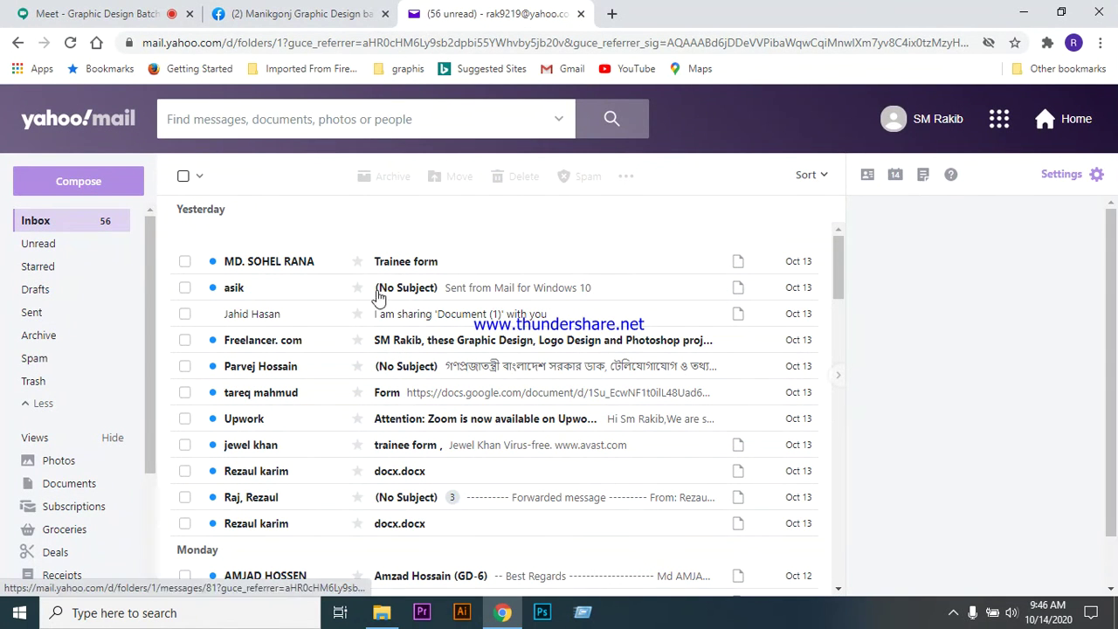
click(95, 14)
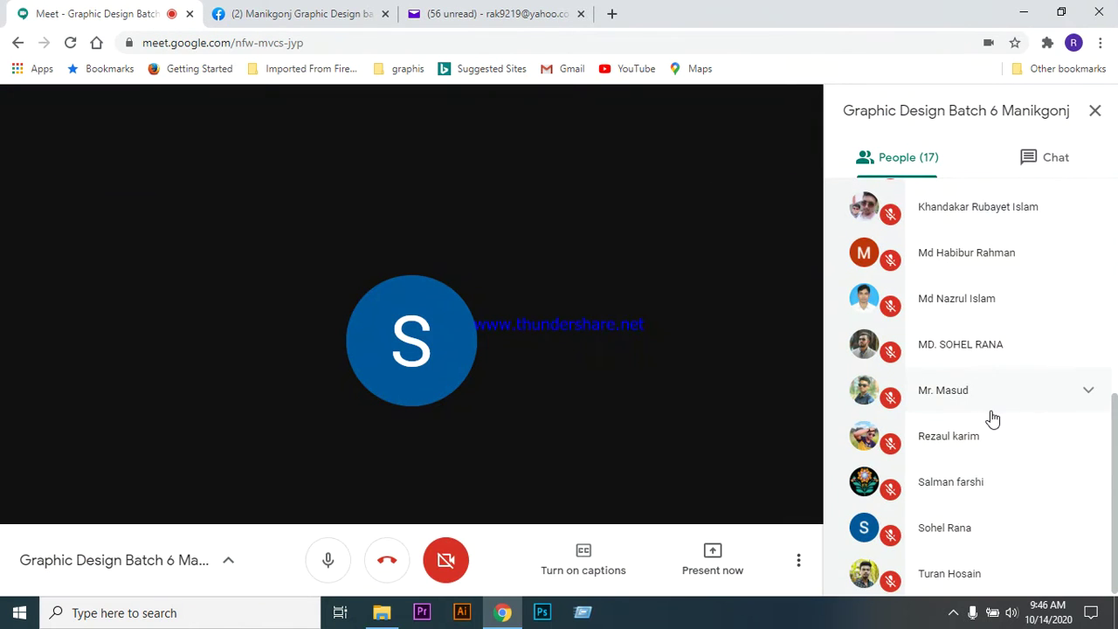
scroll(990, 542, up, 6)
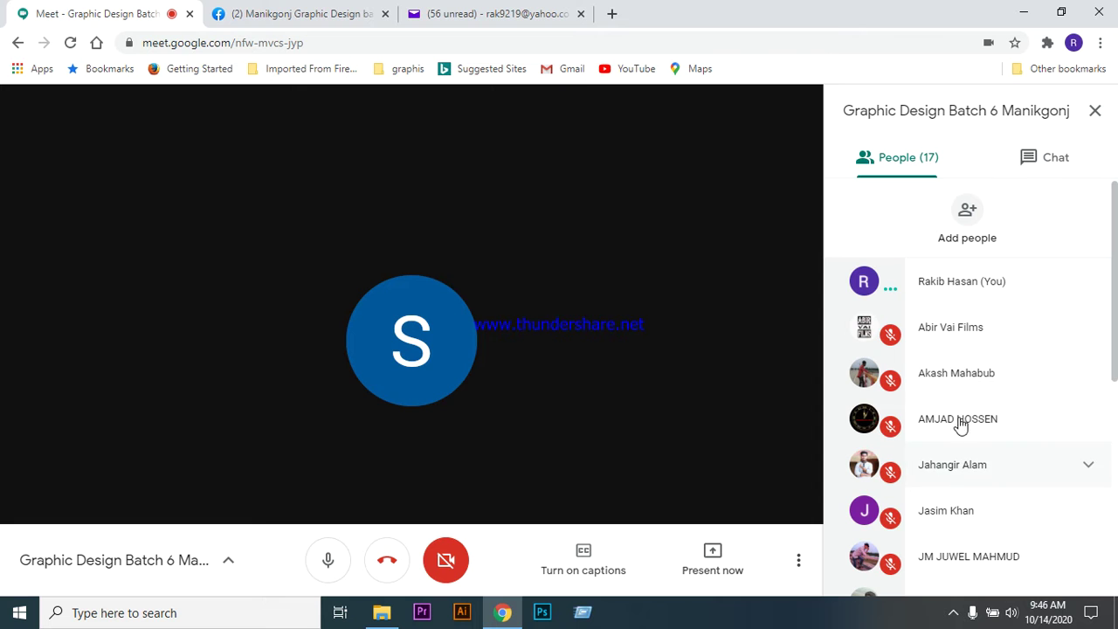
scroll(986, 429, down, 6)
scroll(985, 437, up, 6)
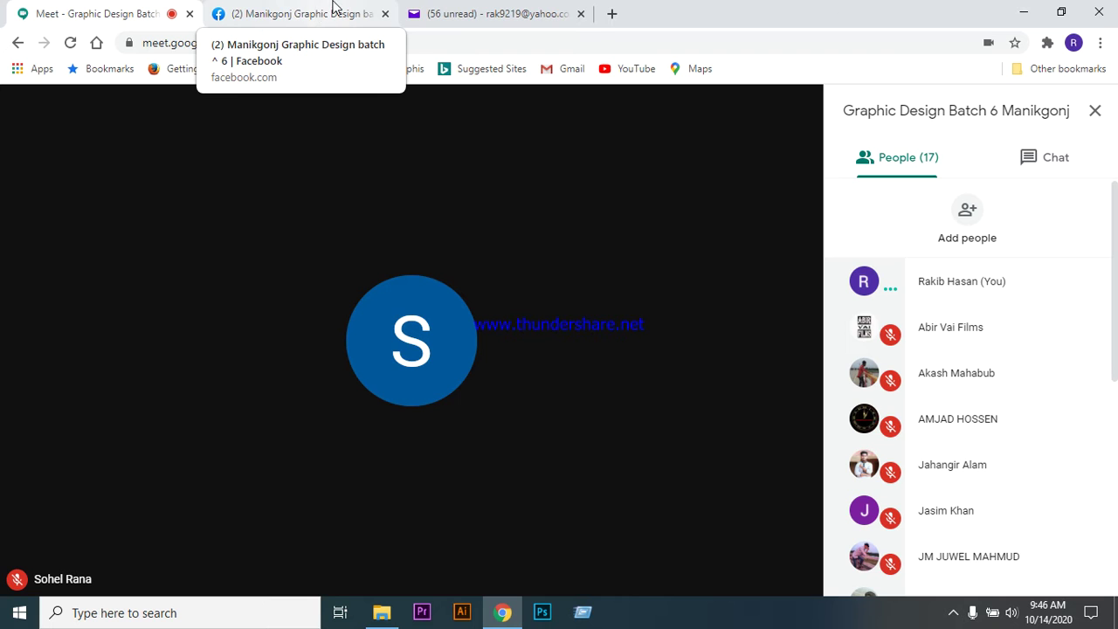
- Open the class Facebook group page and close the Yahoo Mail tab with Ctrl+W
click(301, 13)
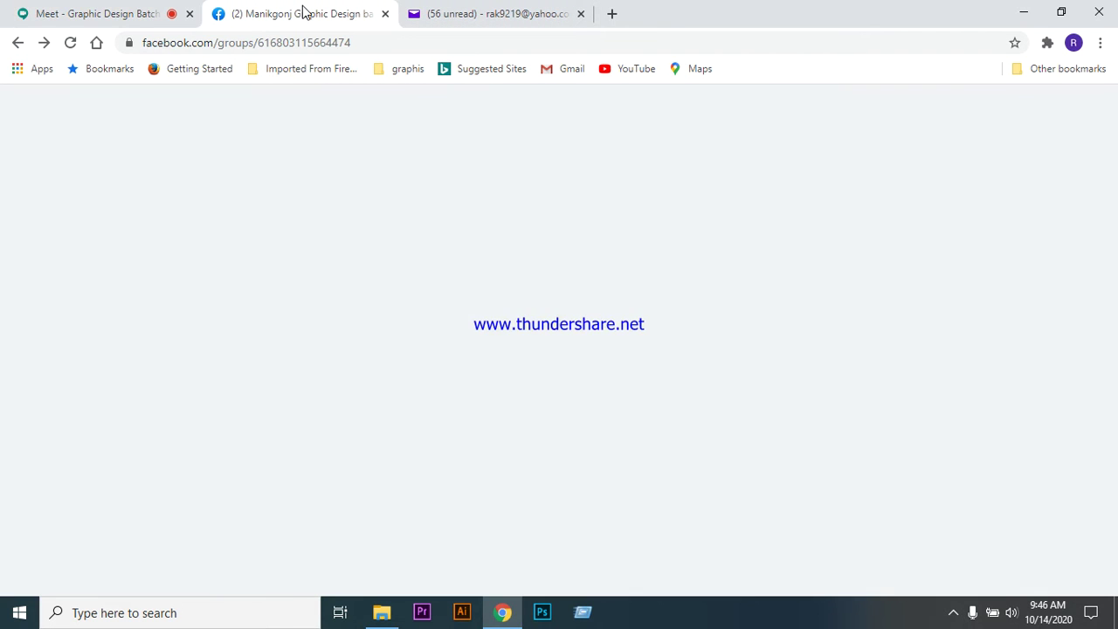
click(524, 14)
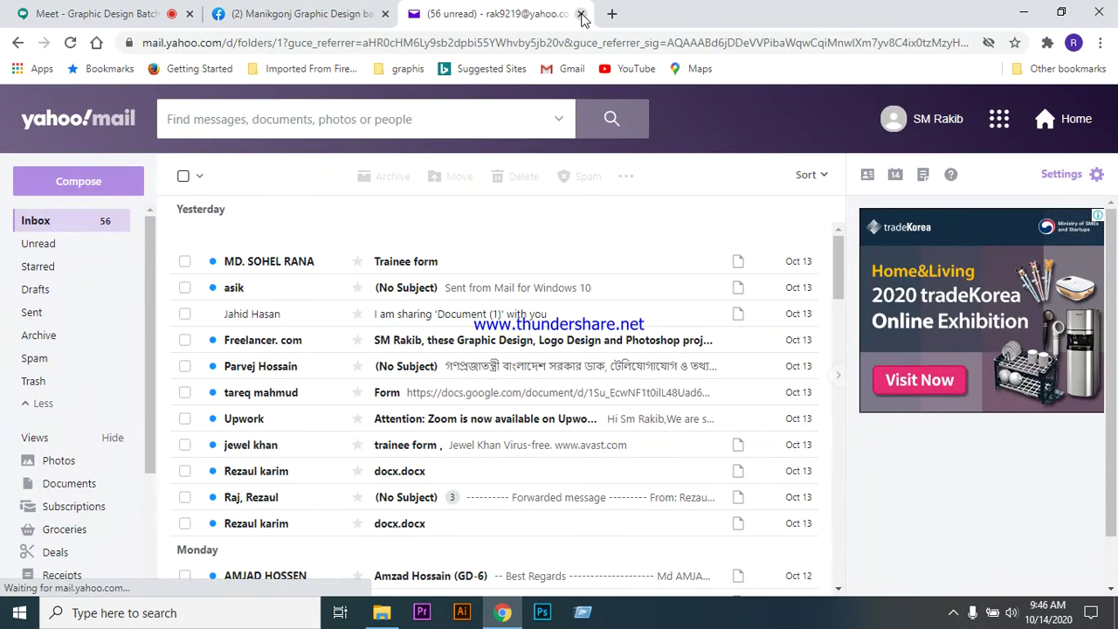
key(ctrl+w)
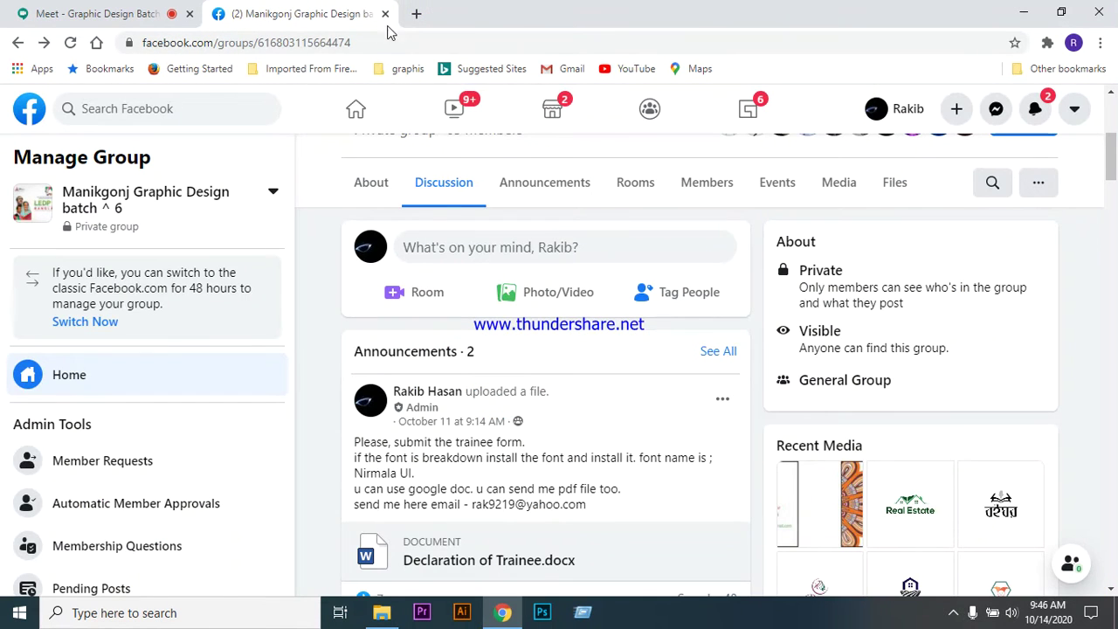
- Open a new browser tab and go to Fiverr via the 'fiver' address-bar suggestion
click(415, 14)
click(397, 41)
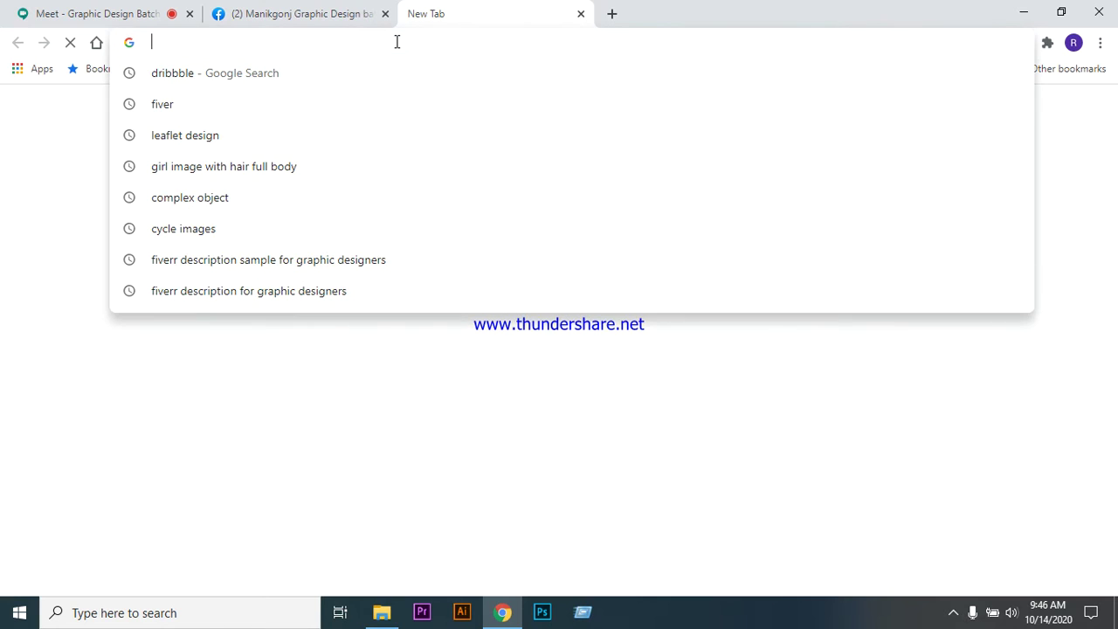
text(fiver)
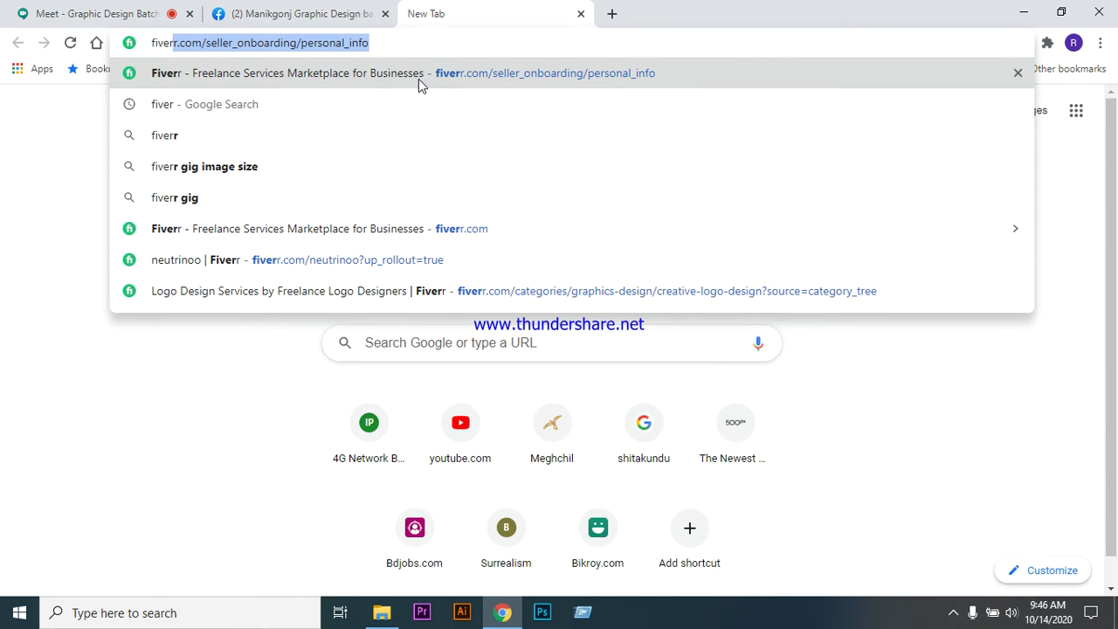
click(418, 78)
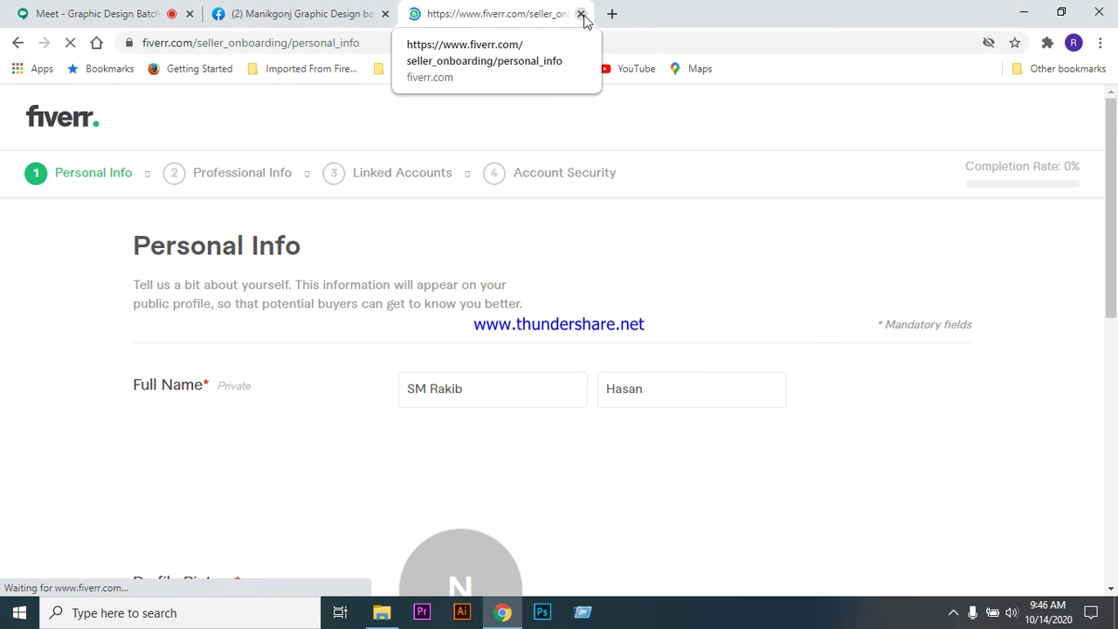
- Go to the Fiverr home page and look over the account's profile page
click(67, 122)
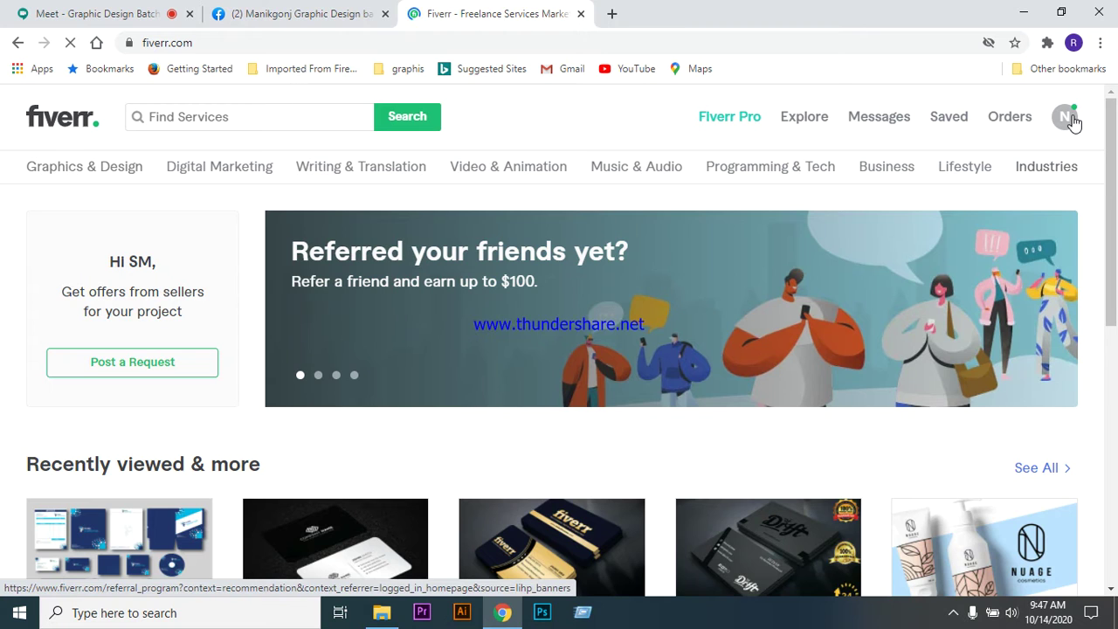
click(1075, 123)
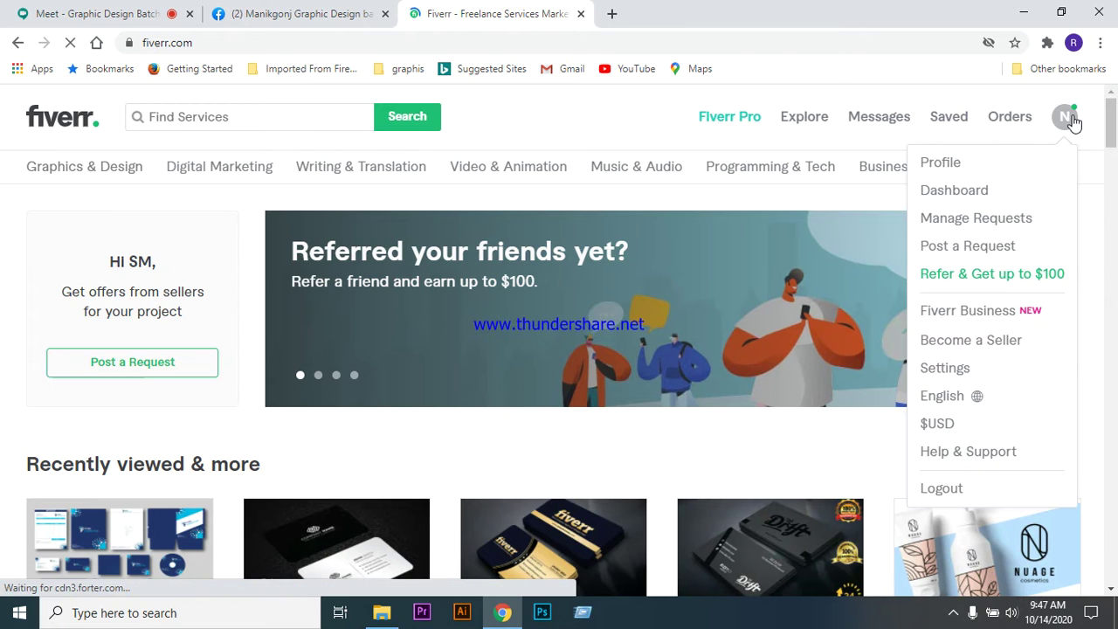
click(956, 173)
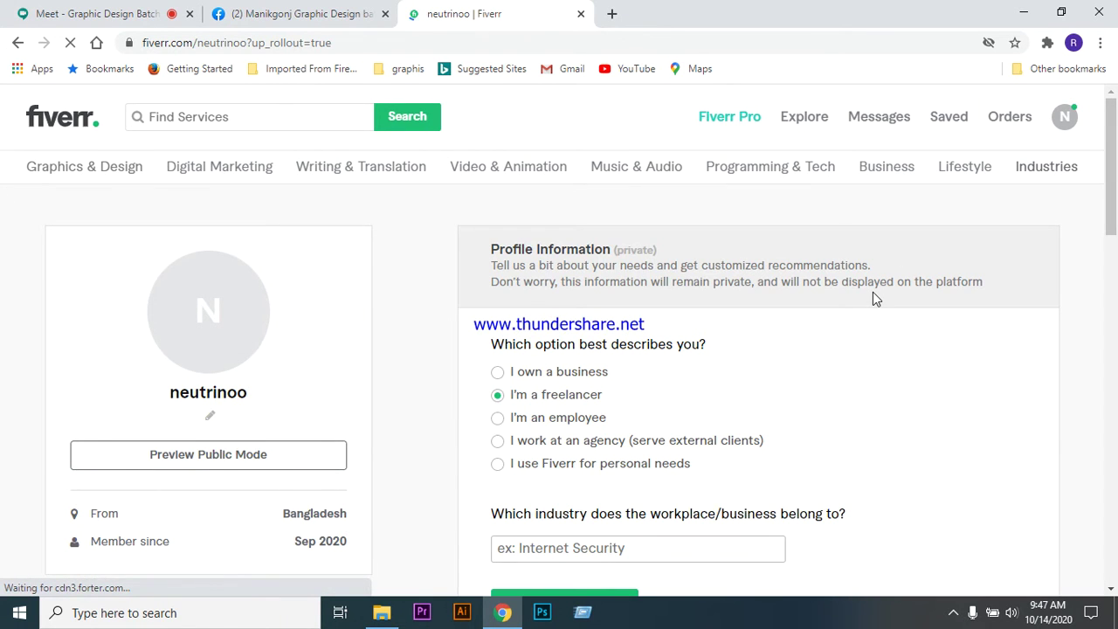
scroll(878, 280, down, 5)
scroll(880, 280, down, 6)
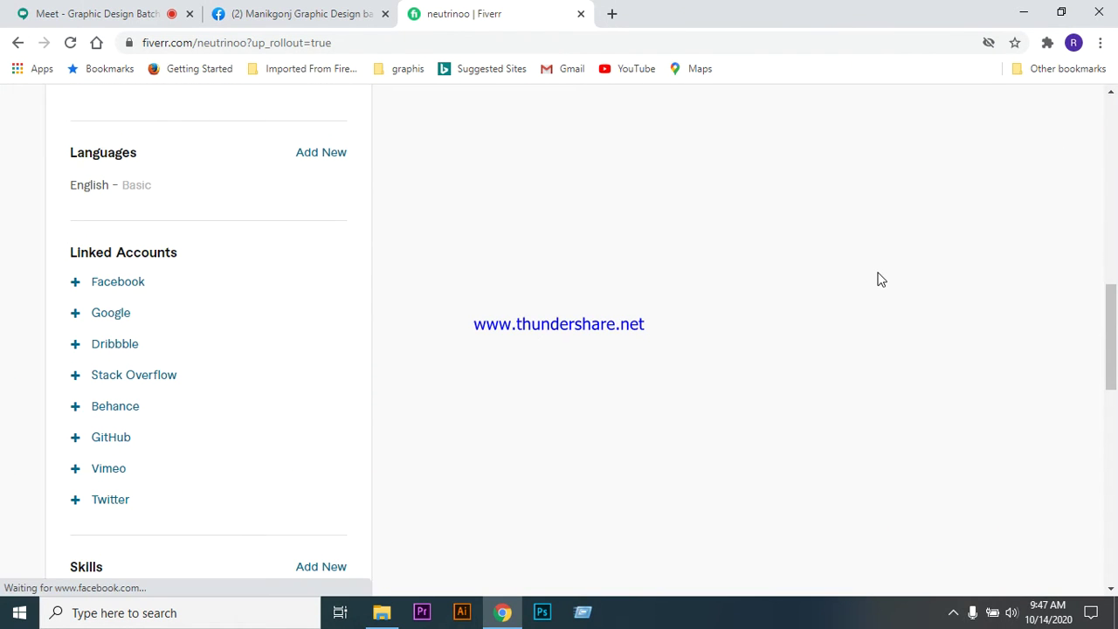
scroll(881, 279, down, 3)
scroll(880, 279, up, 15)
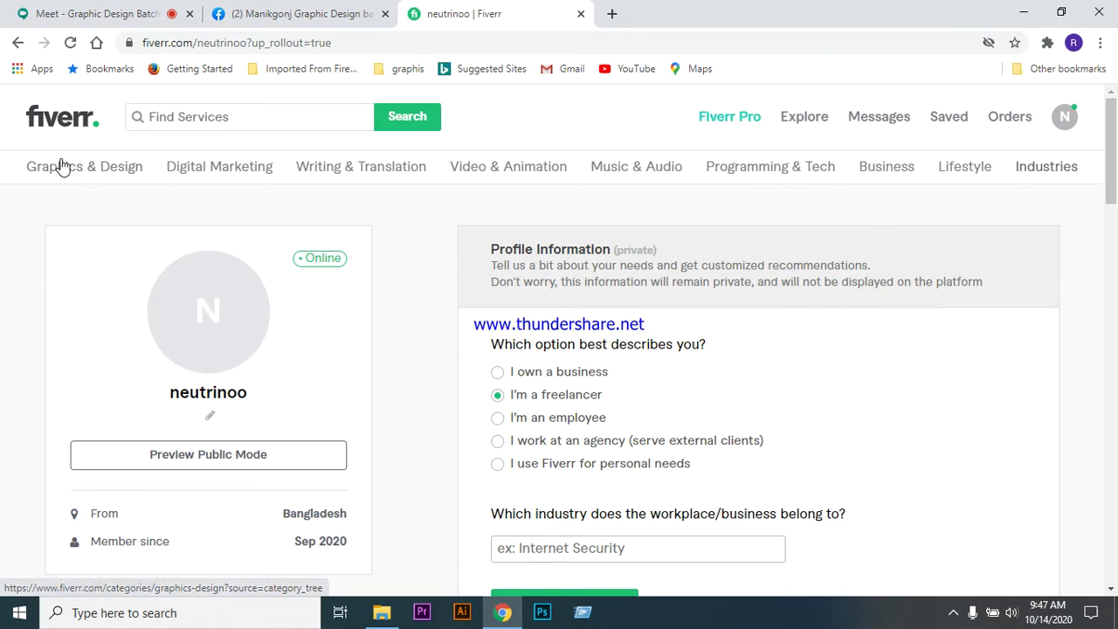
- Open the Logo Design listings under Graphics & Design and return to the Meet call
mouse_move(88, 174)
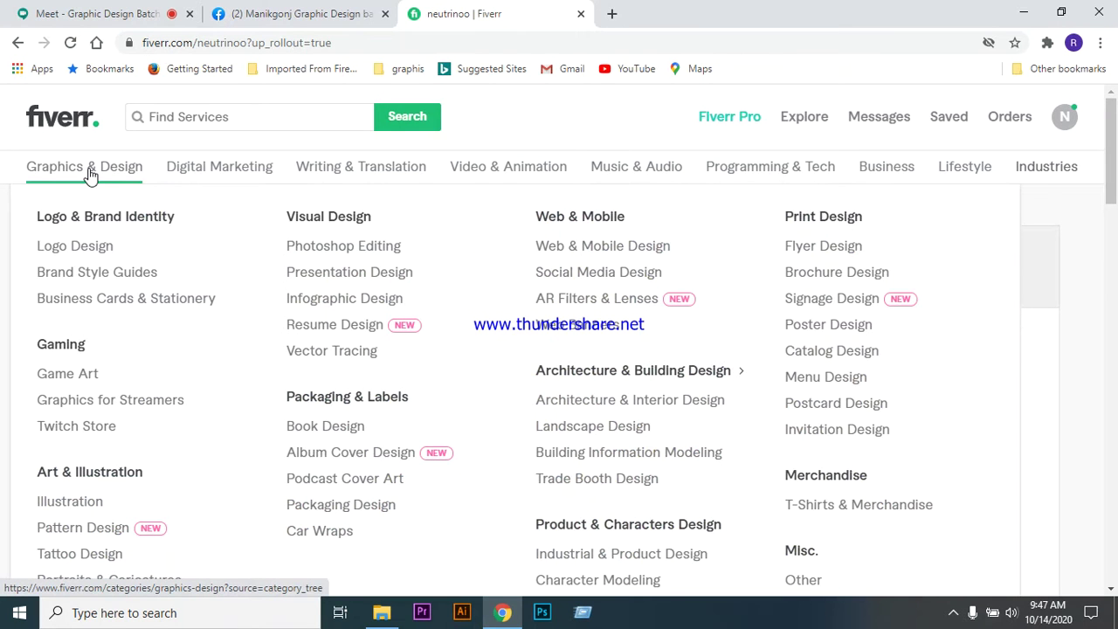
click(91, 251)
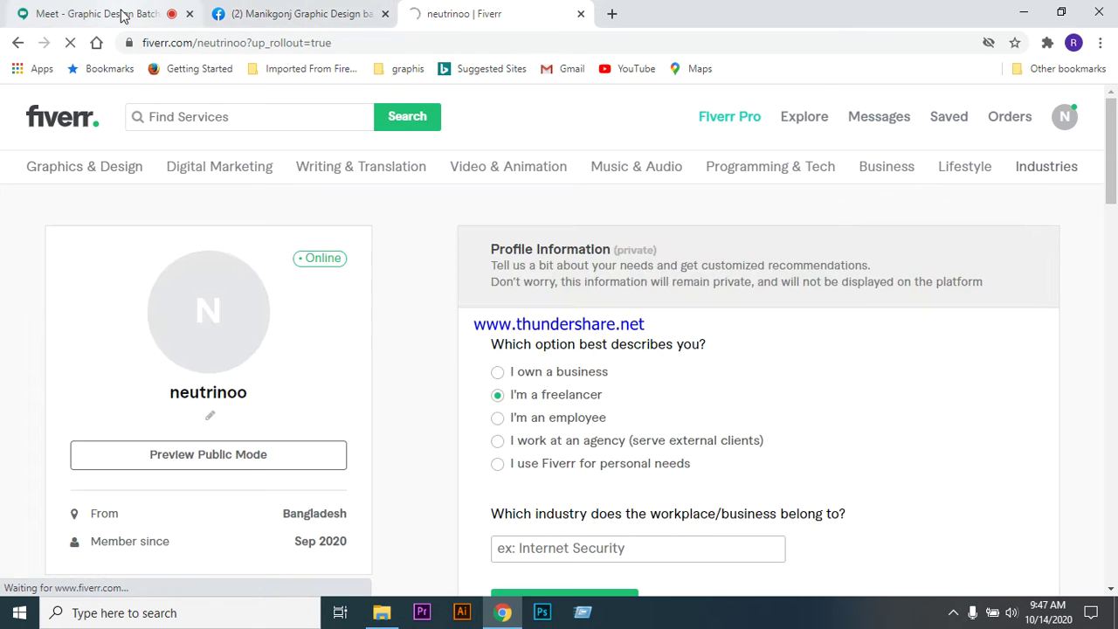
click(120, 13)
- Share the Chrome Meet window with everyone using Present now's 'A window' option
click(712, 560)
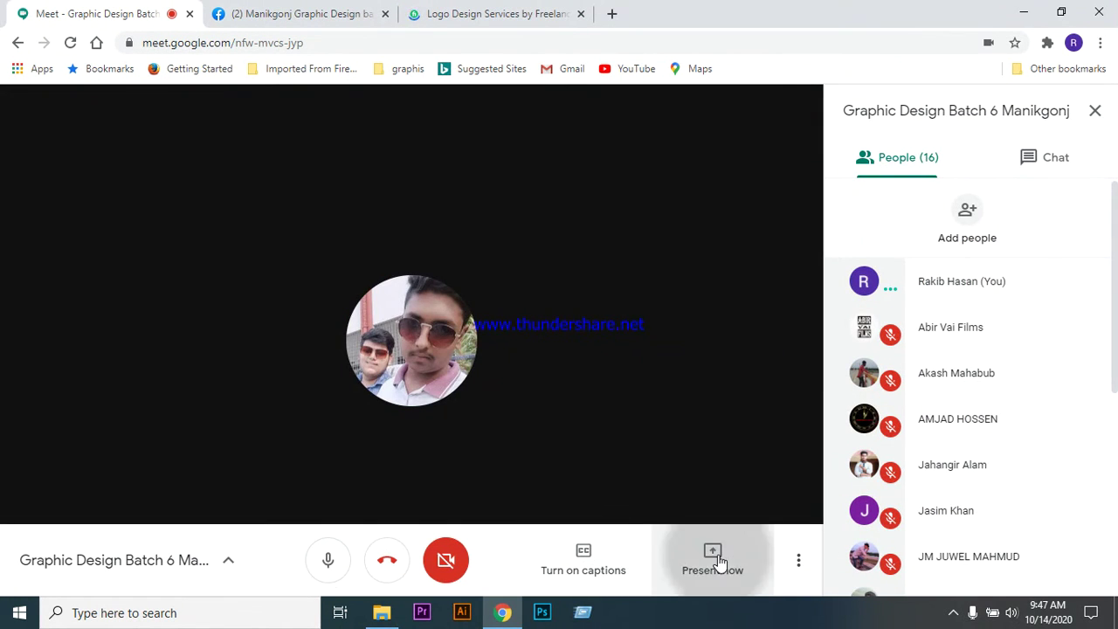
click(685, 437)
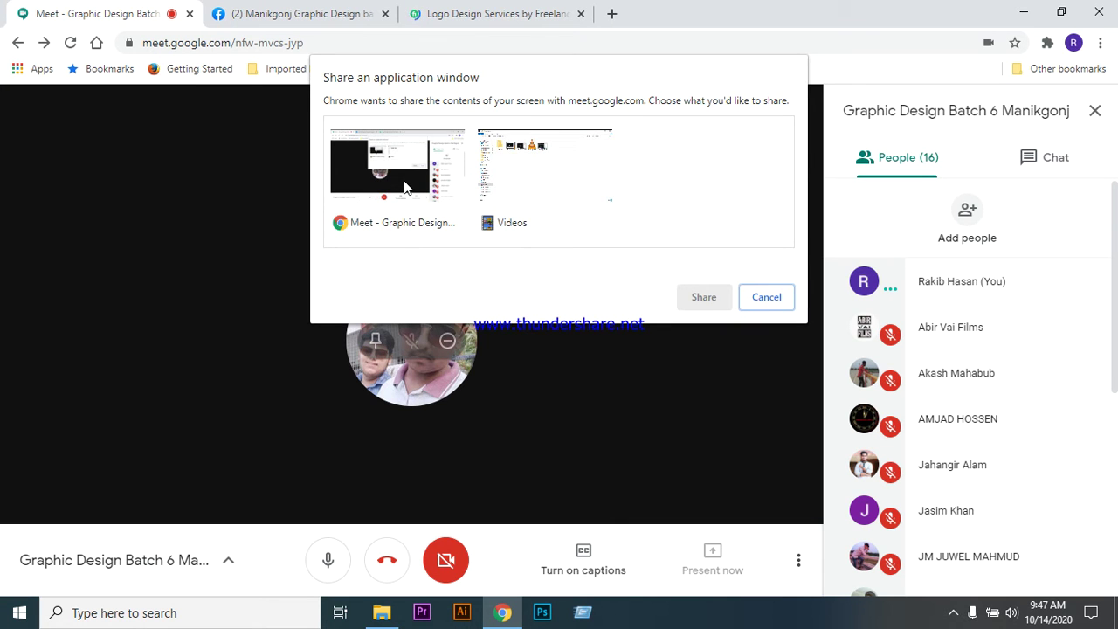
click(404, 187)
click(692, 298)
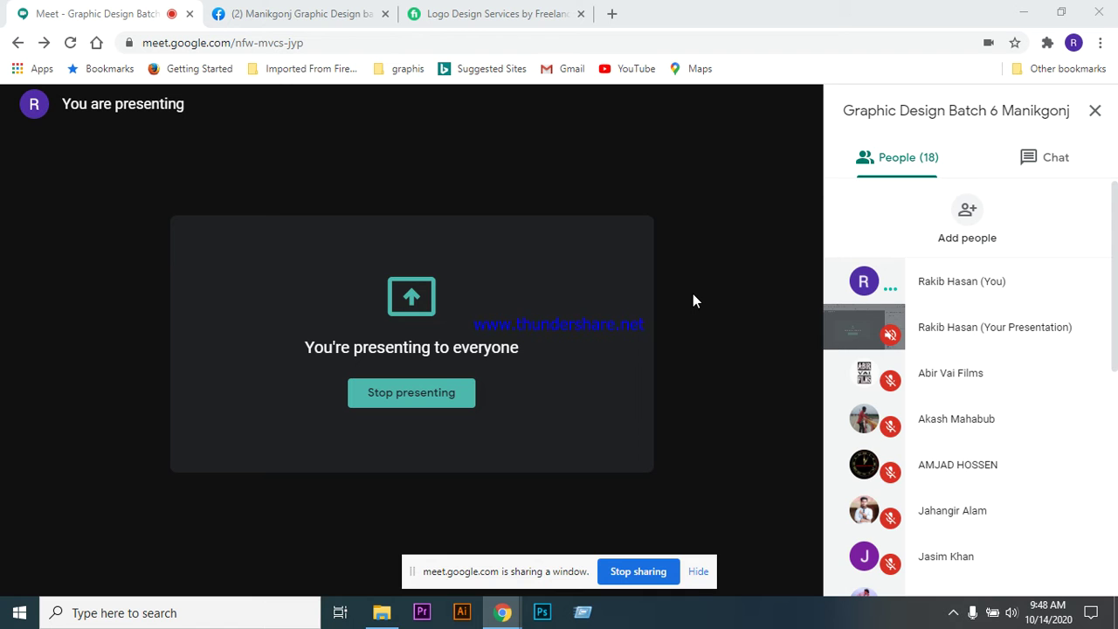
- Switch to the Logo Design listings tab after a brief look at the Google Meet call
click(507, 16)
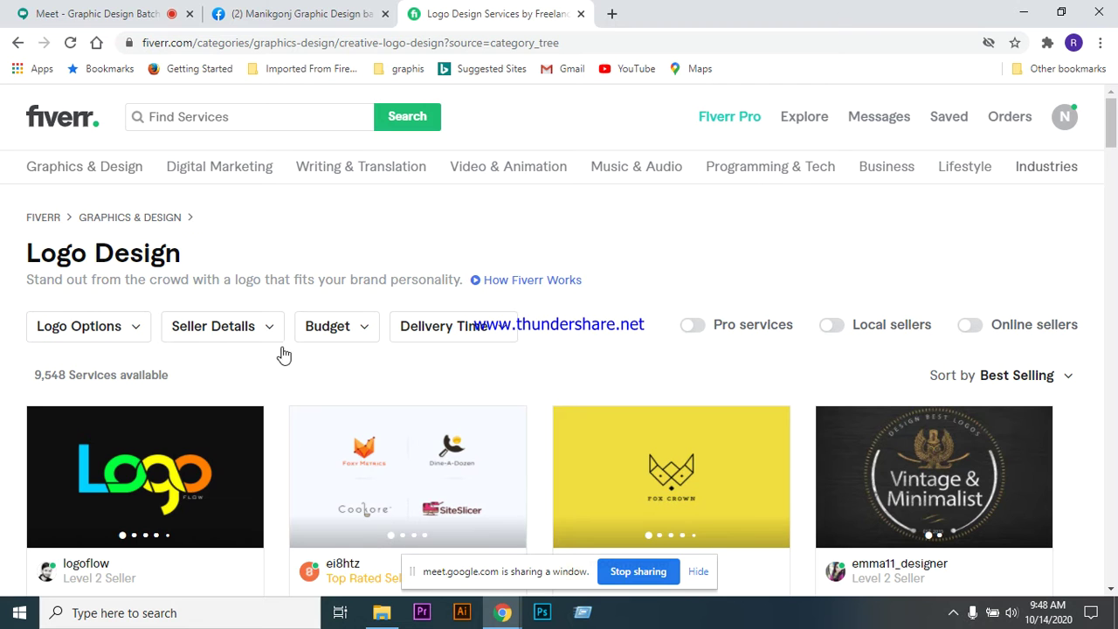
click(114, 19)
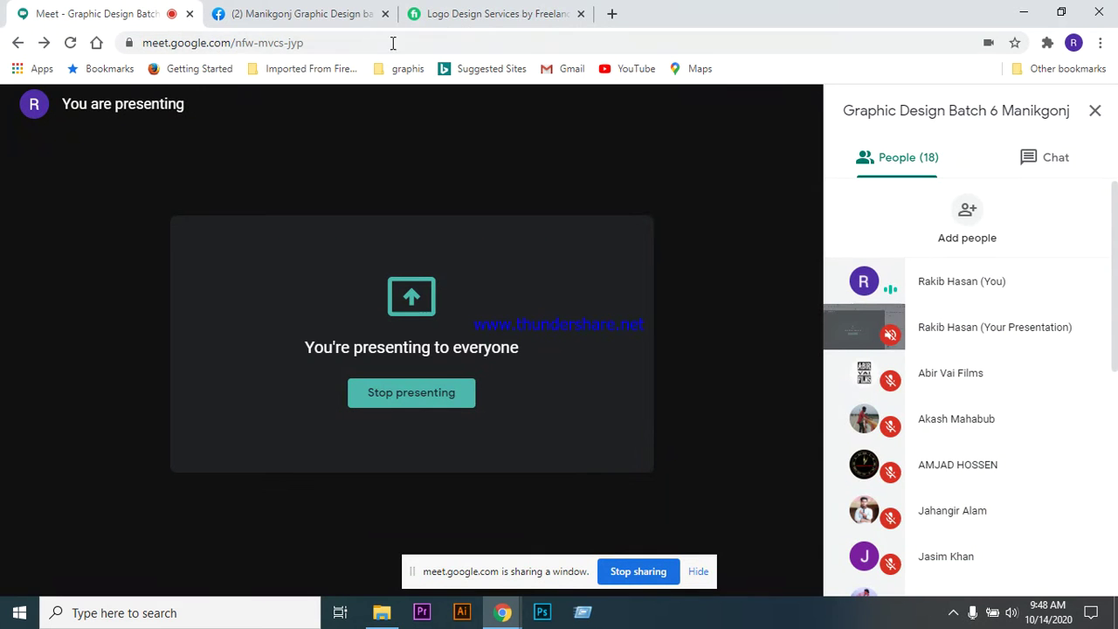
click(483, 17)
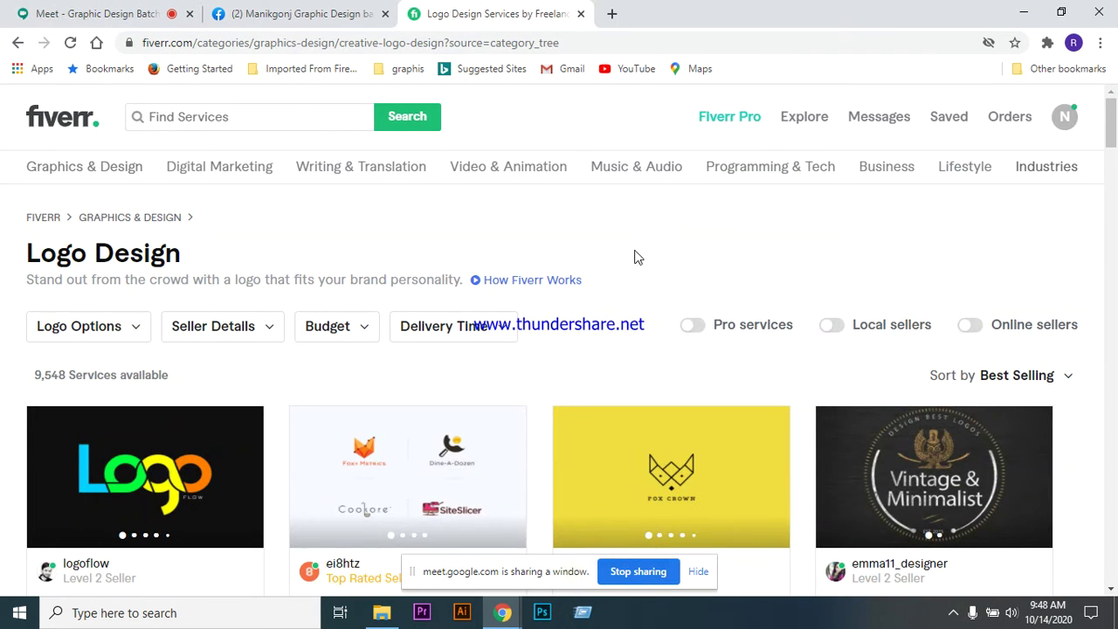
scroll(635, 244, down, 2)
scroll(631, 289, up, 2)
scroll(614, 289, down, 2)
scroll(617, 274, up, 2)
- Scroll down through the Best Selling gig cards priced from $10–$30, then back up
mouse_move(399, 170)
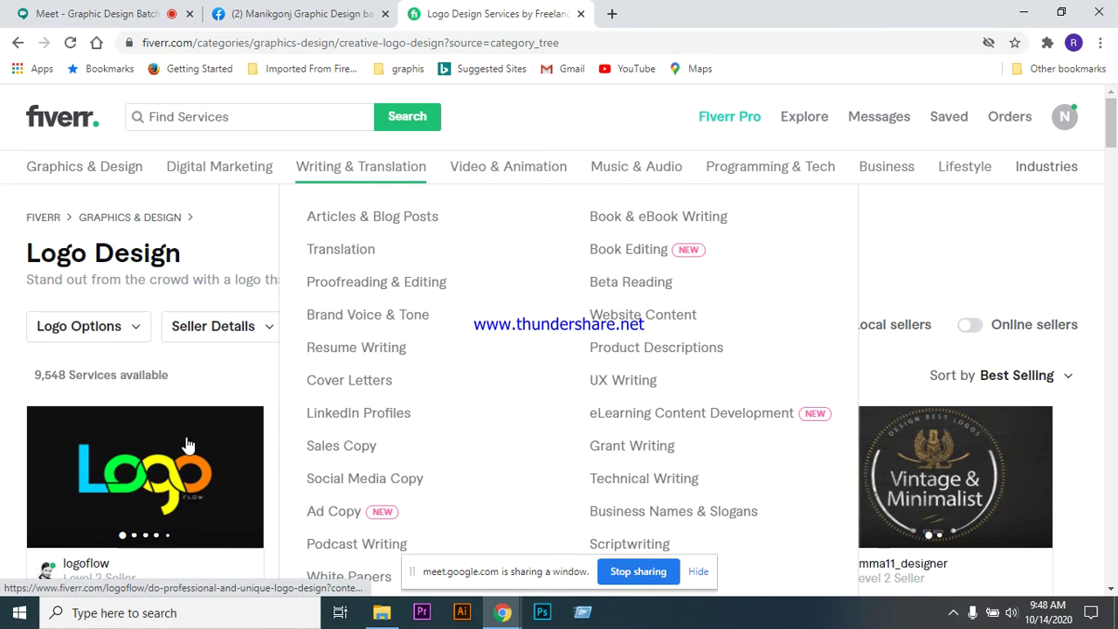
scroll(208, 352, down, 1)
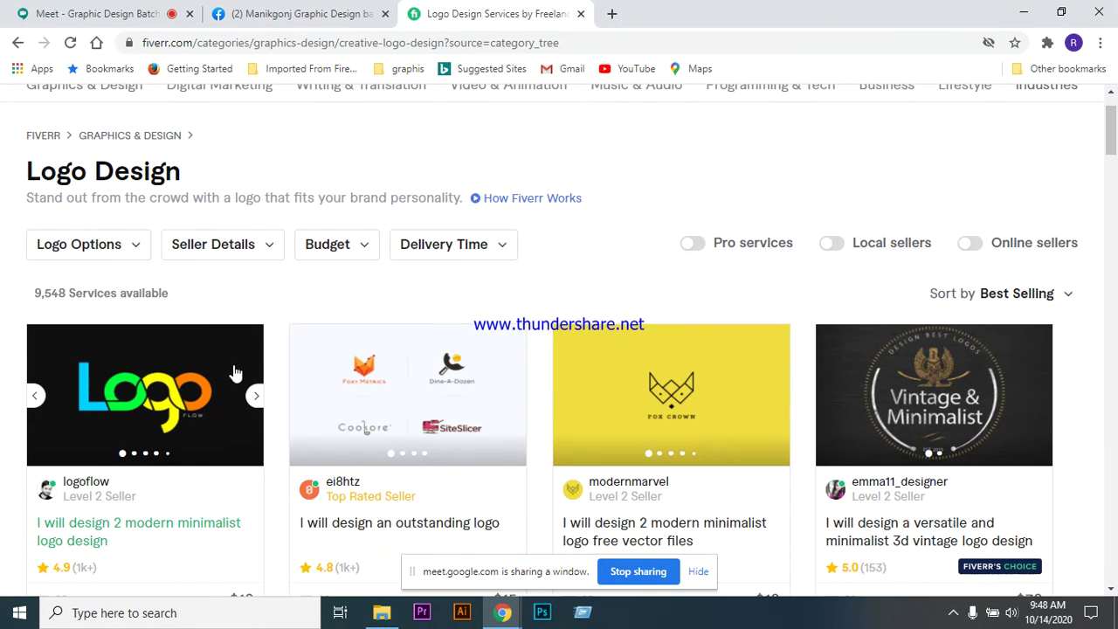
scroll(203, 362, down, 1)
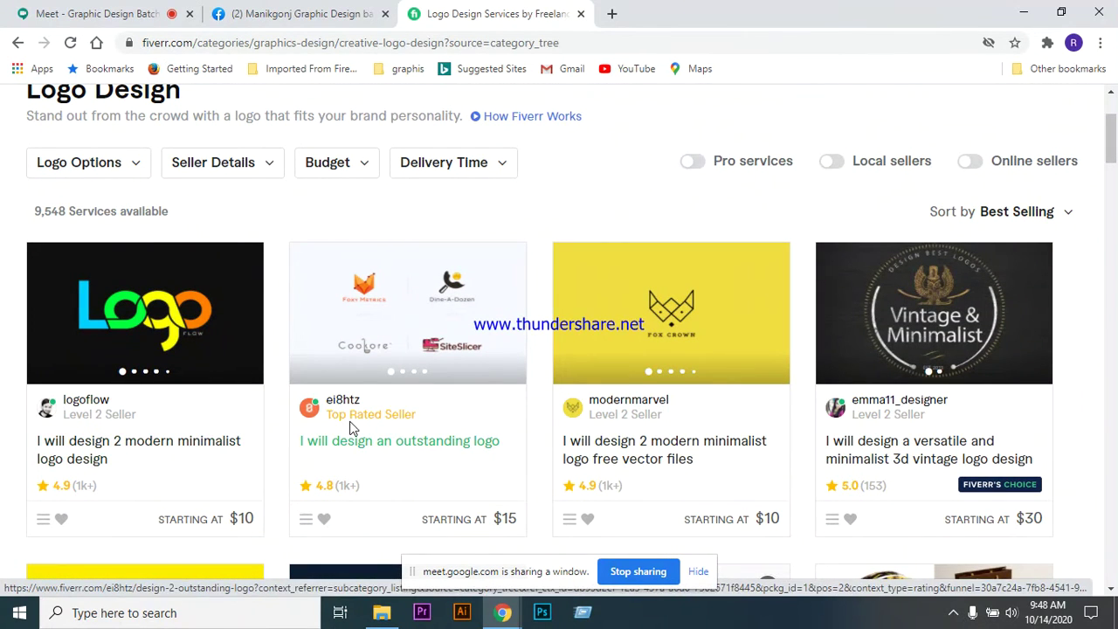
scroll(244, 411, down, 1)
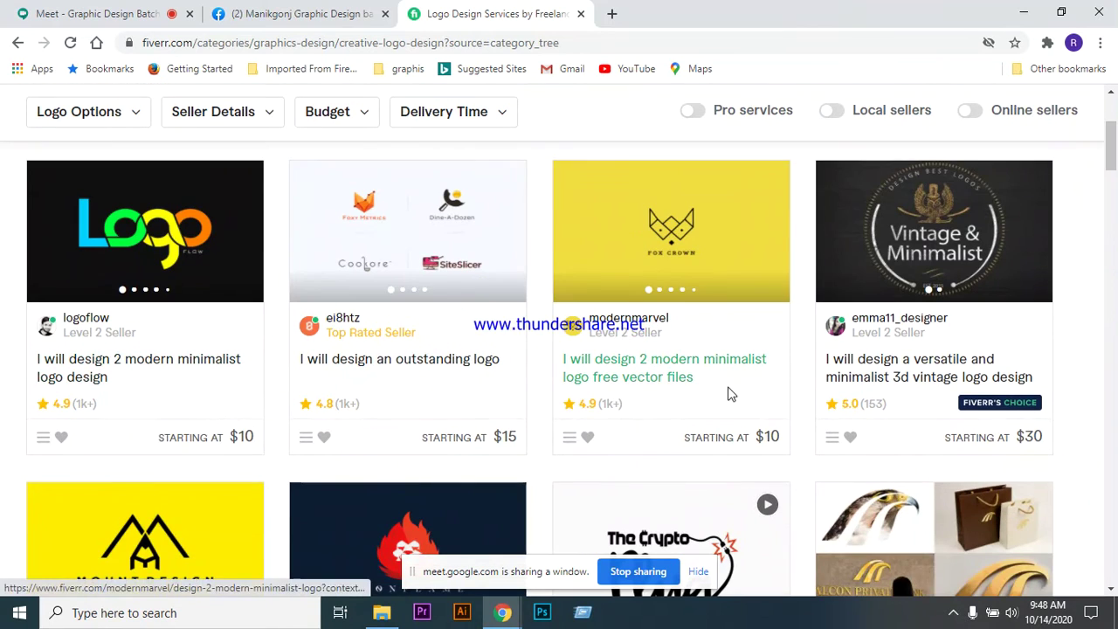
scroll(682, 356, down, 2)
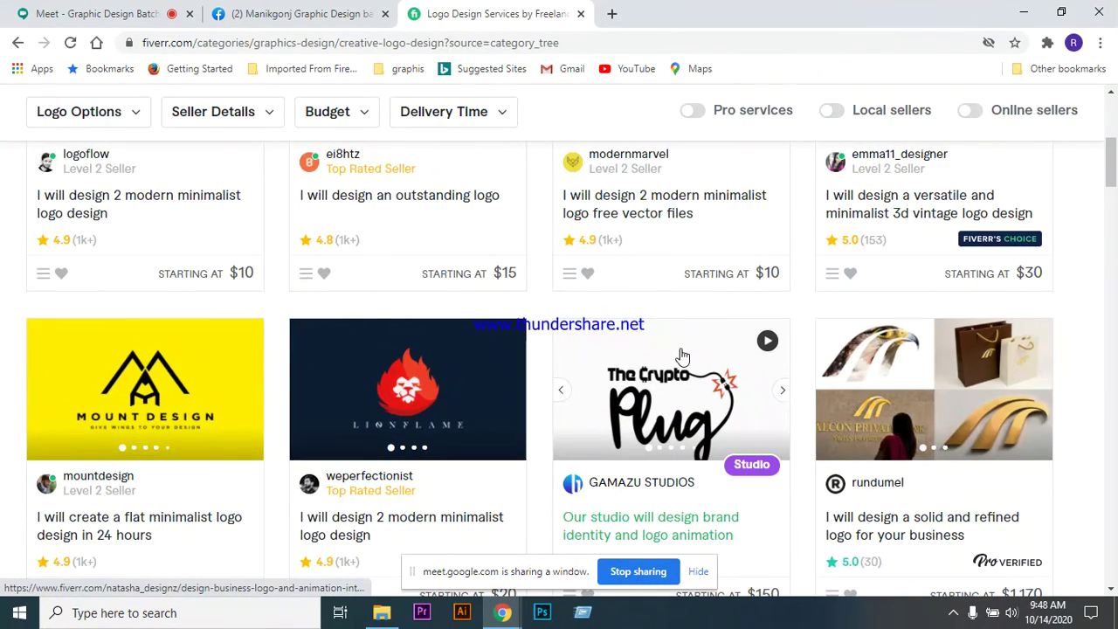
scroll(560, 382, up, 5)
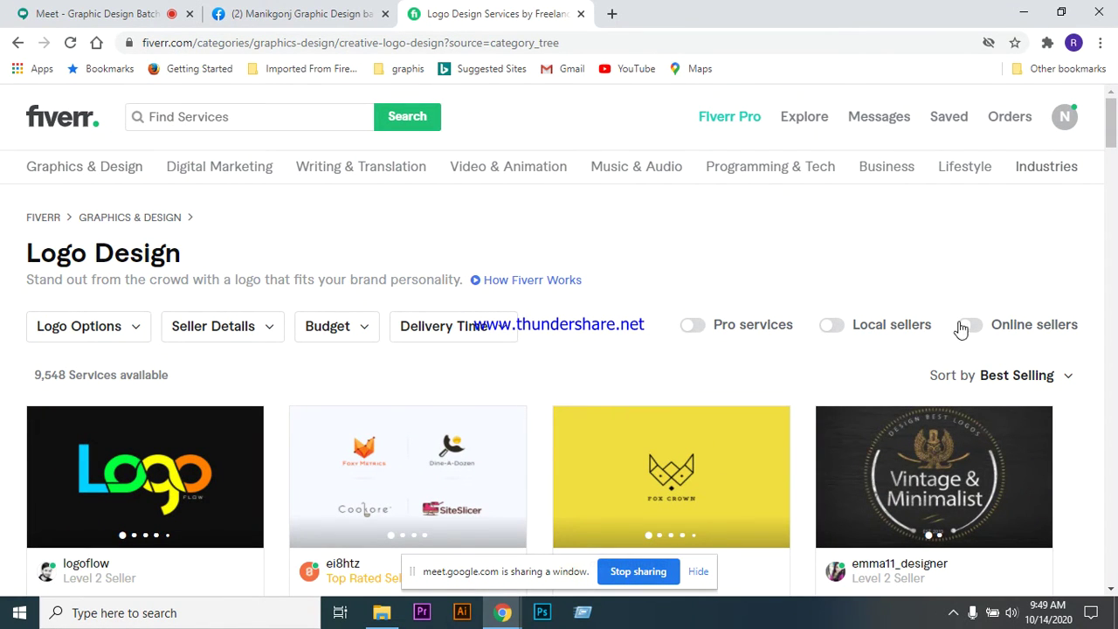
- Change the sort order to Newest Arrivals, showing 33,146 services from $5 to $1,000
click(1066, 383)
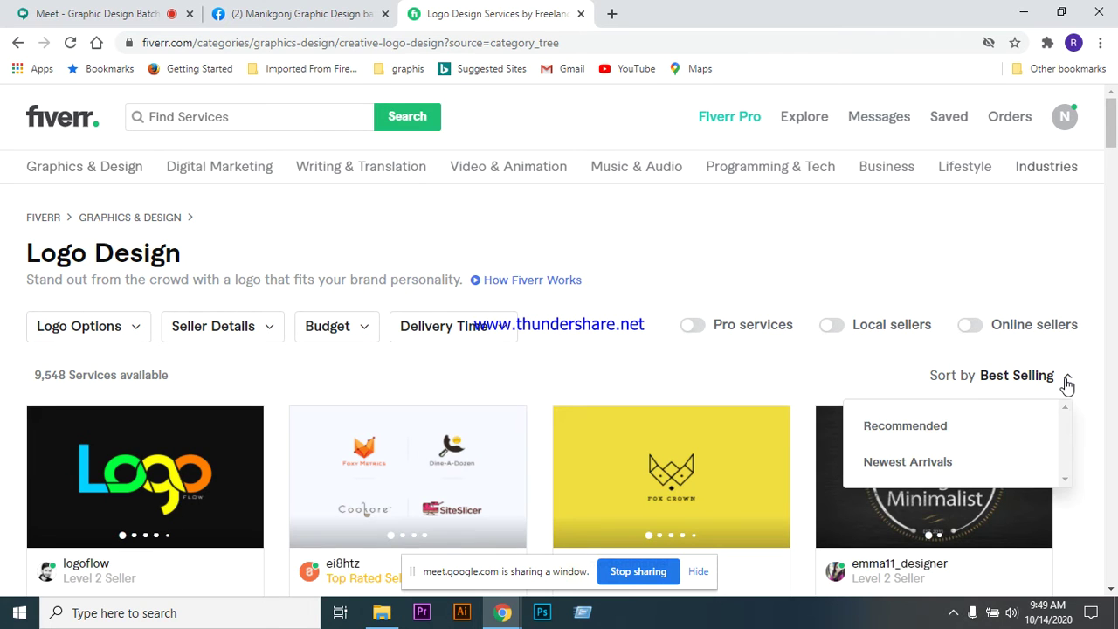
click(927, 467)
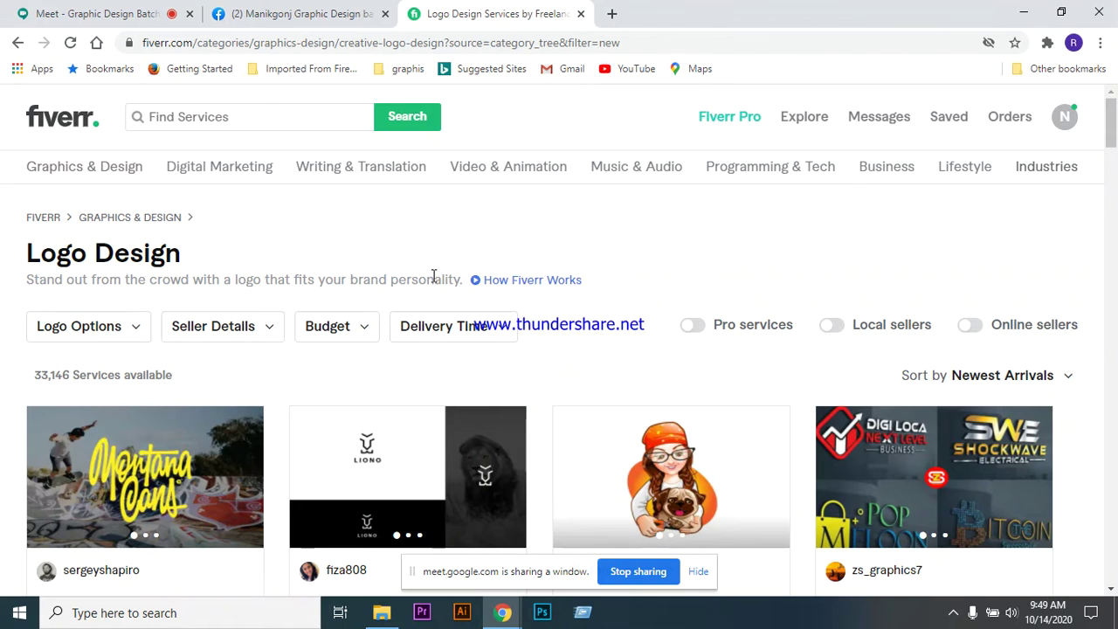
scroll(576, 365, down, 3)
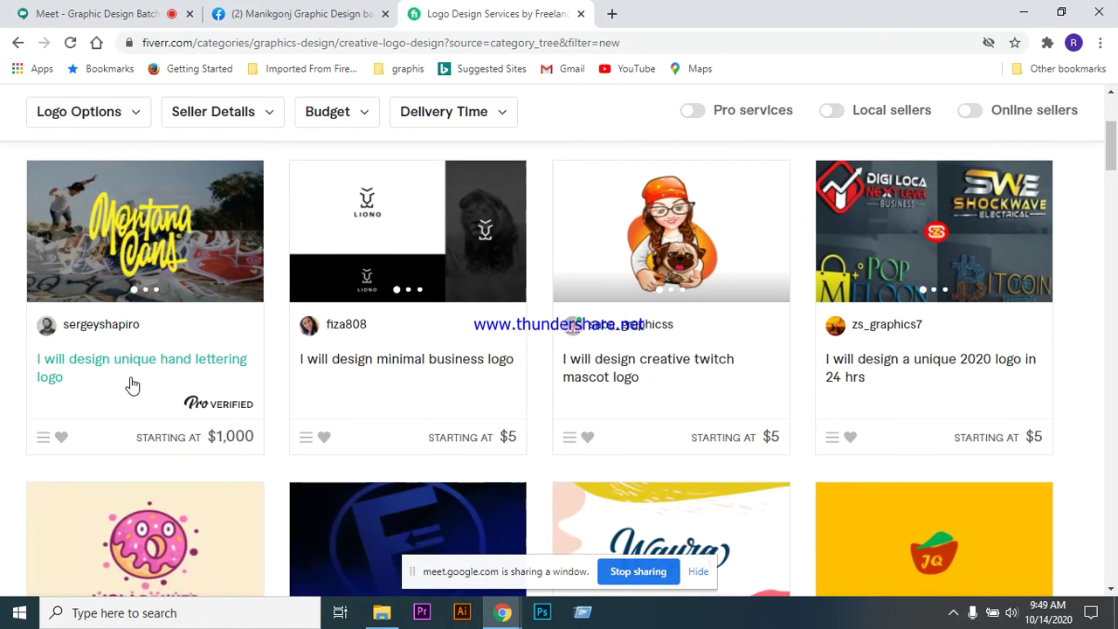
- Open the 'I will design creative twitch mascot logo' gig in a new tab from its right-click menu
scroll(365, 449, up, 2)
scroll(367, 402, down, 1)
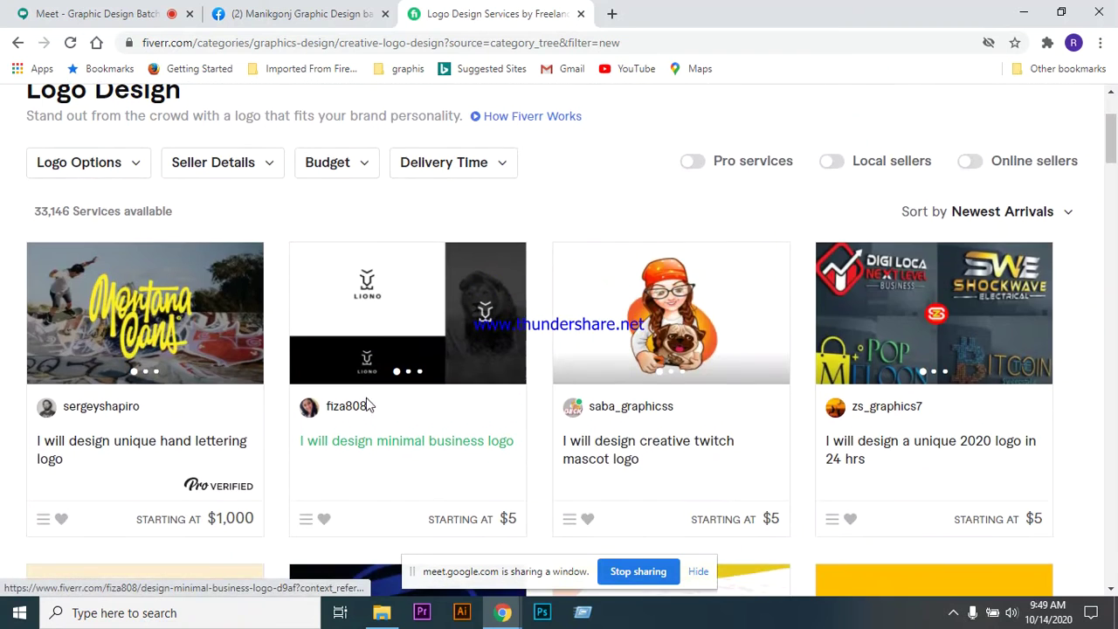
scroll(599, 468, down, 2)
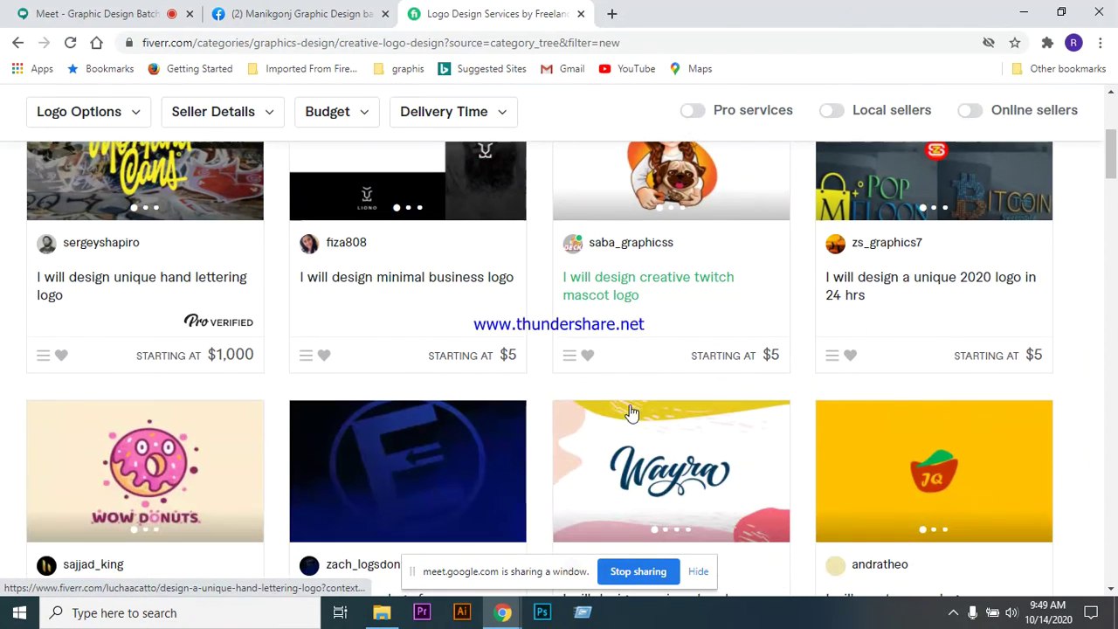
right_click(616, 278)
click(654, 288)
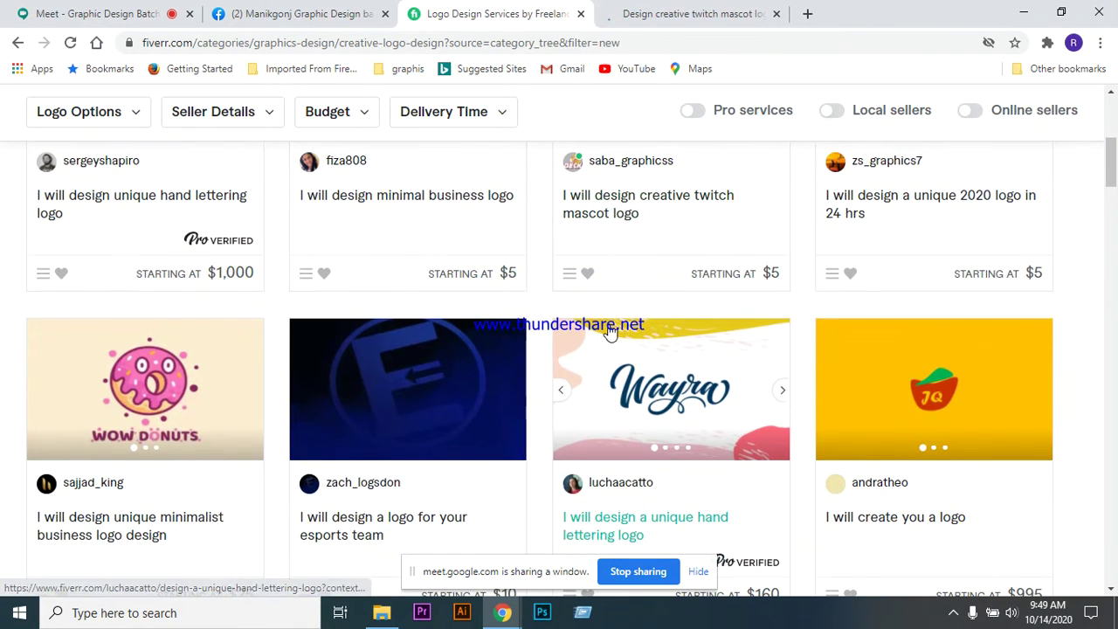
scroll(636, 322, up, 2)
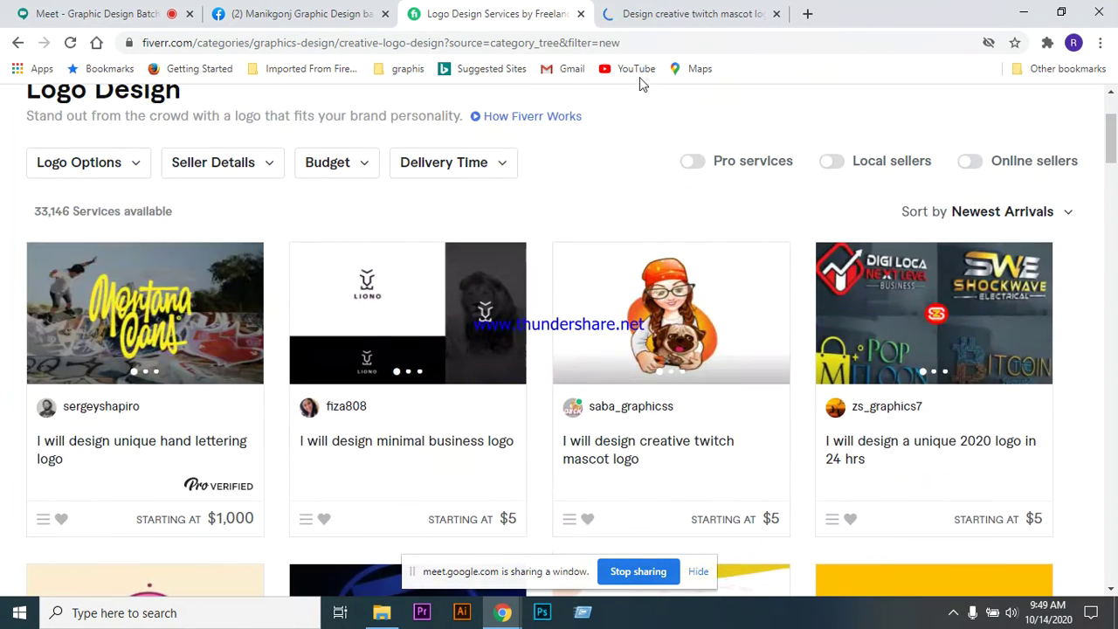
- Switch to the twitch mascot gig tab and look over its top section
click(680, 16)
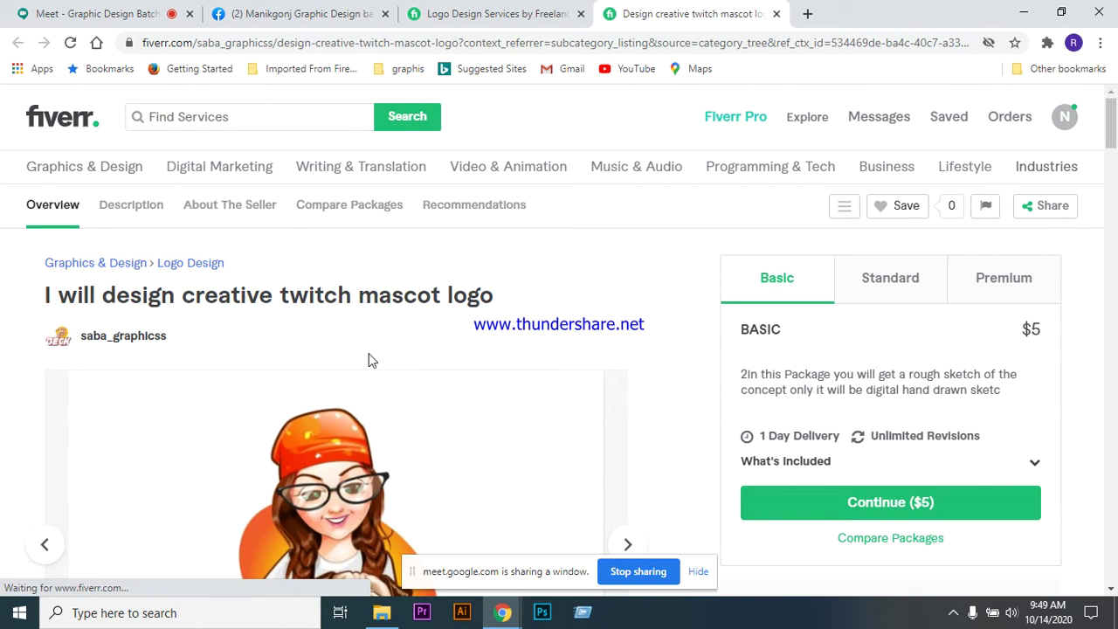
scroll(368, 359, down, 3)
scroll(381, 335, up, 2)
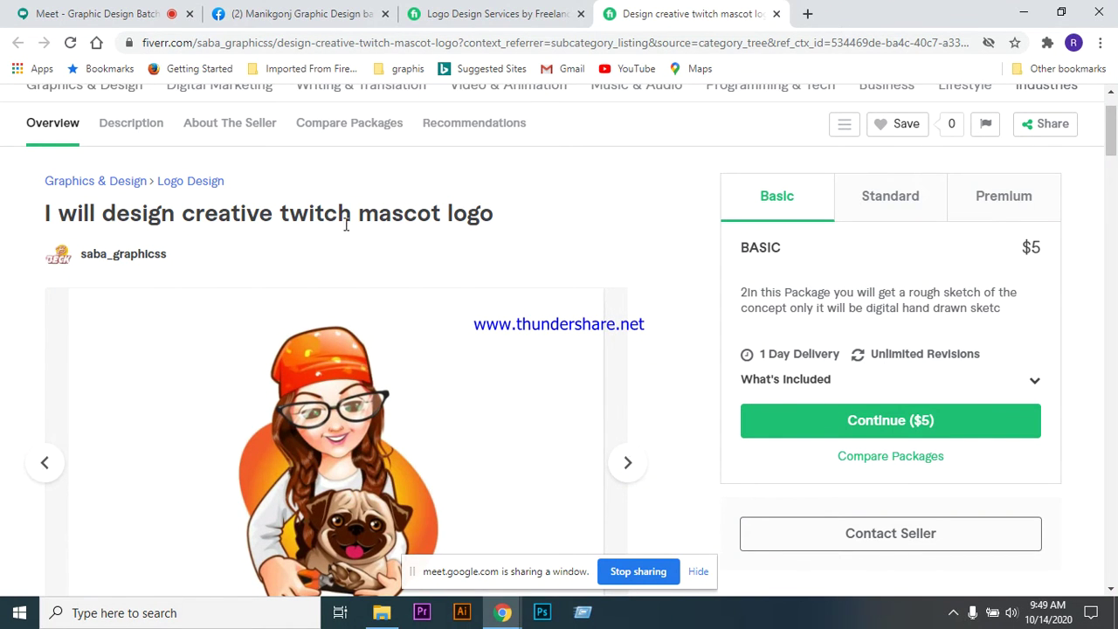
scroll(519, 274, down, 1)
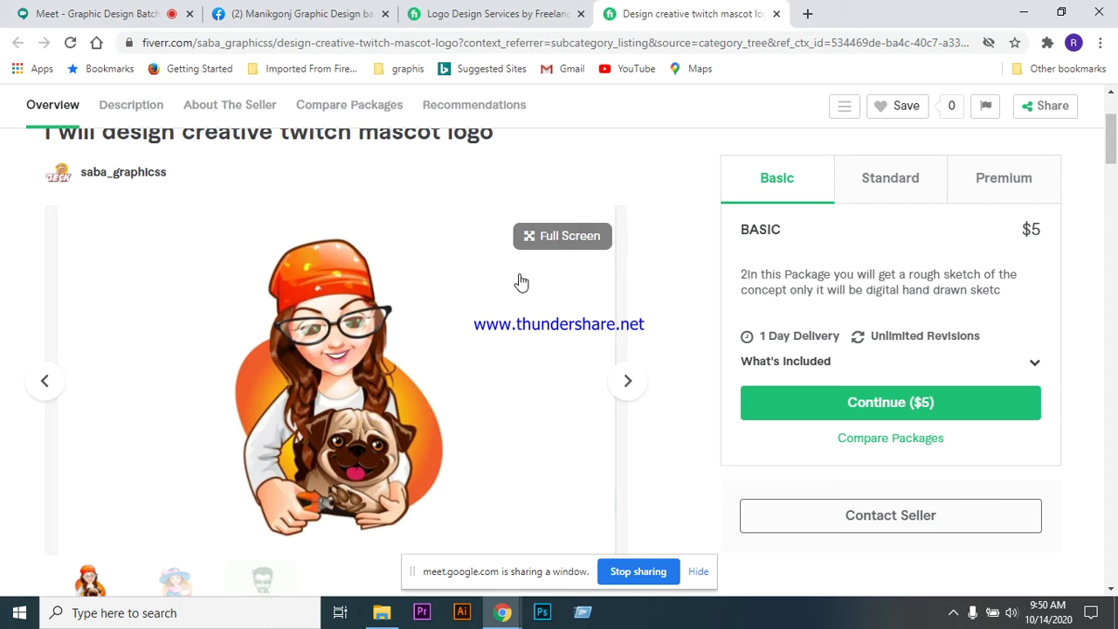
- Admit the waiting participant in the Google Meet call and return to the gig
click(135, 14)
click(727, 390)
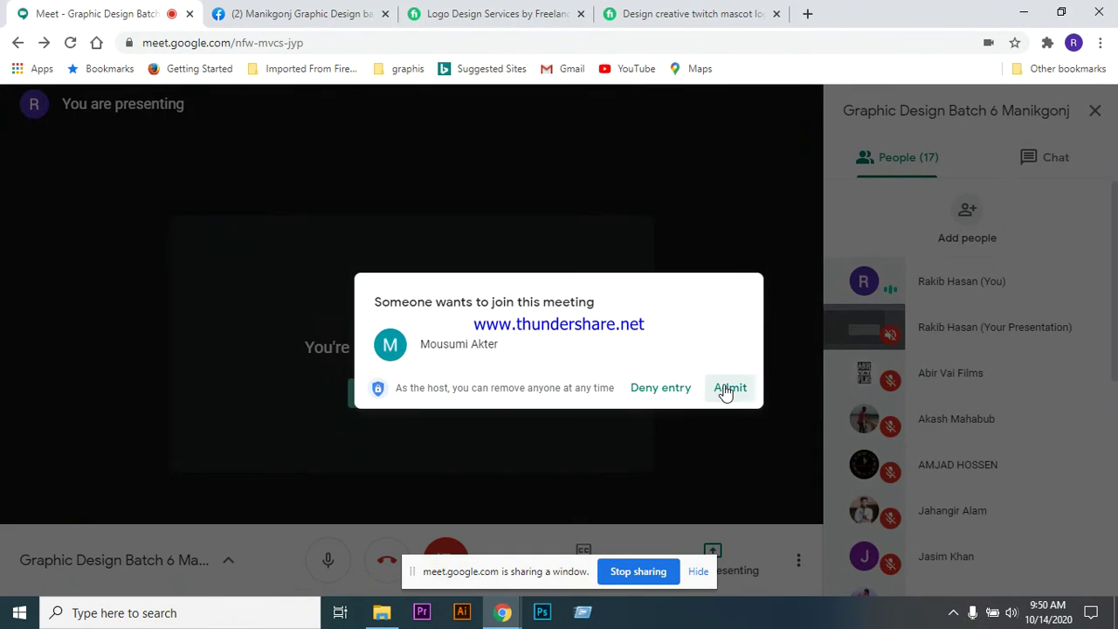
click(660, 16)
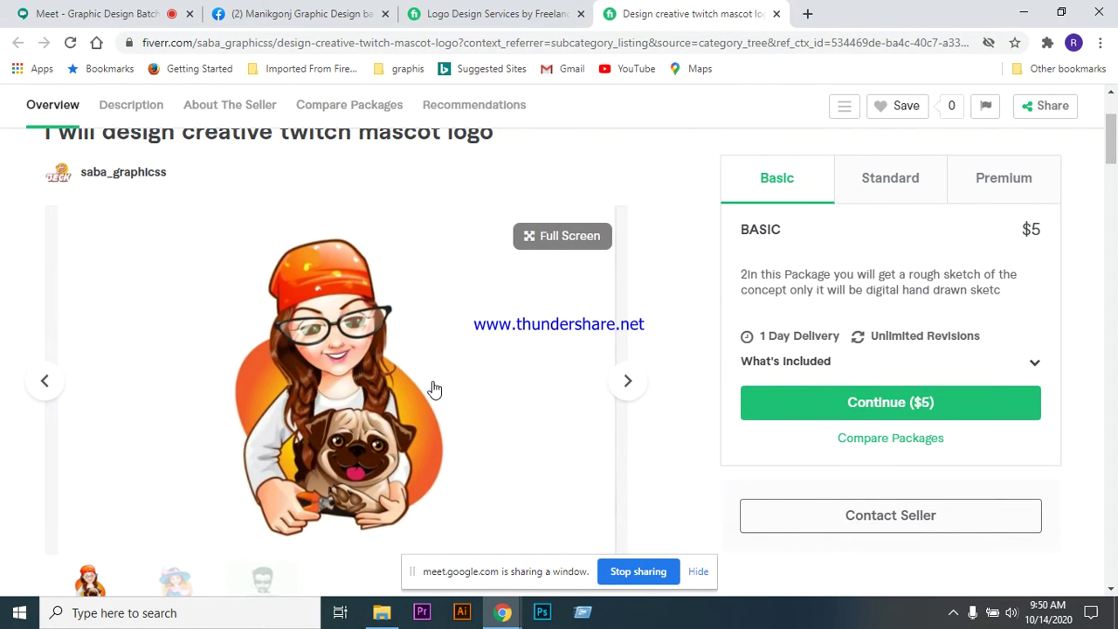
- Cycle through the gig's sample images in the gallery
click(629, 384)
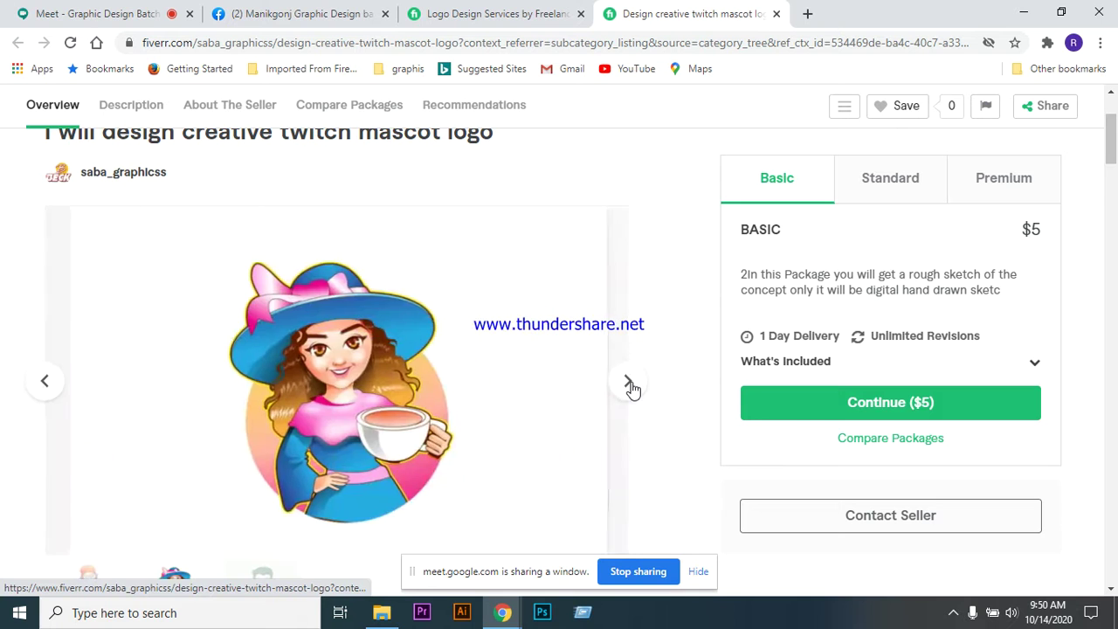
click(628, 381)
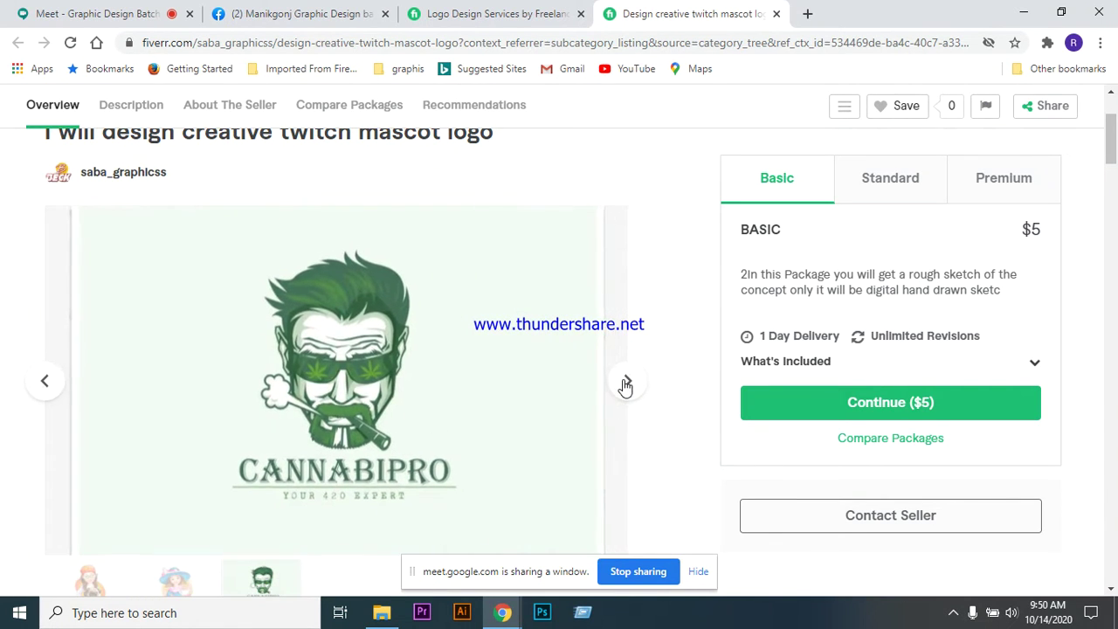
click(626, 382)
click(628, 384)
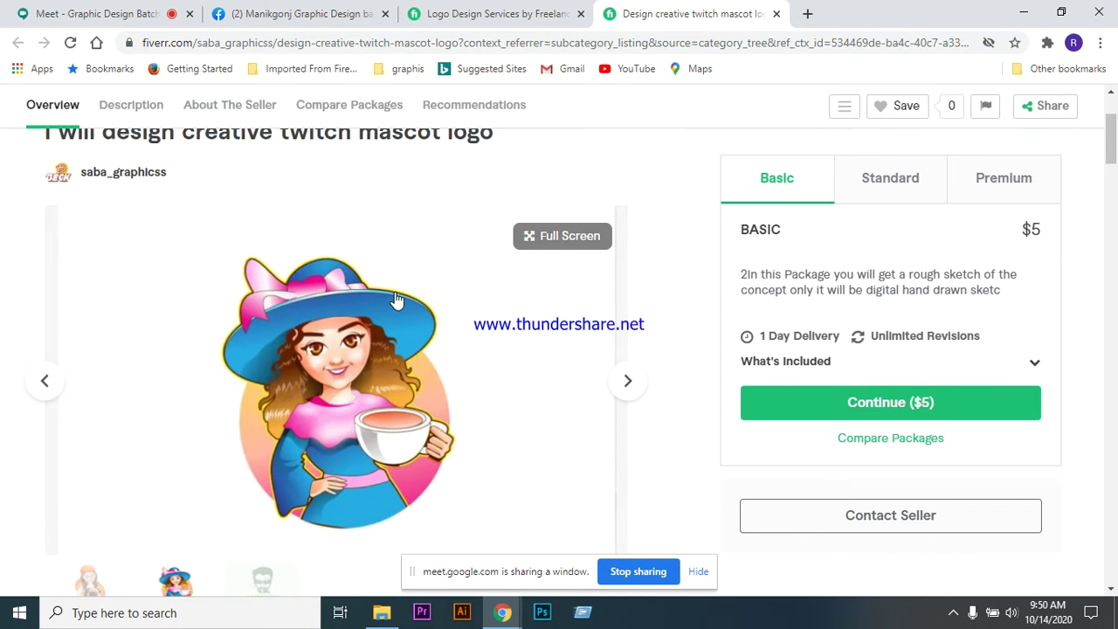
scroll(414, 375, up, 2)
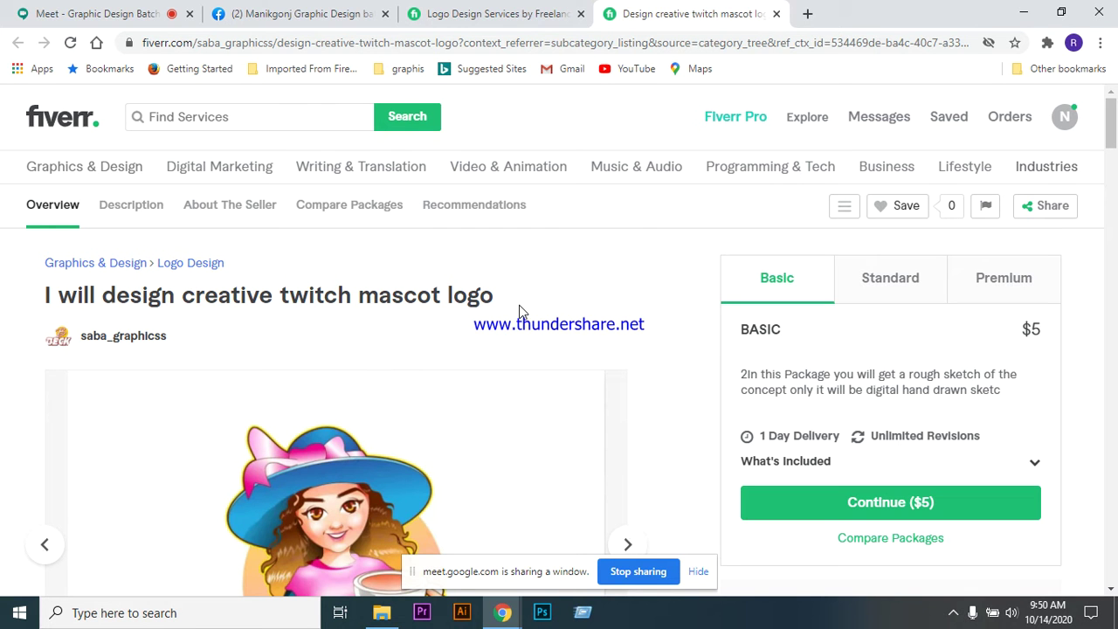
- Scroll through the five work stages and the WHY ME perks, such as Free Source Files and Unlimited Revisions
scroll(510, 280, down, 5)
scroll(512, 292, down, 7)
scroll(270, 374, down, 1)
scroll(263, 368, up, 9)
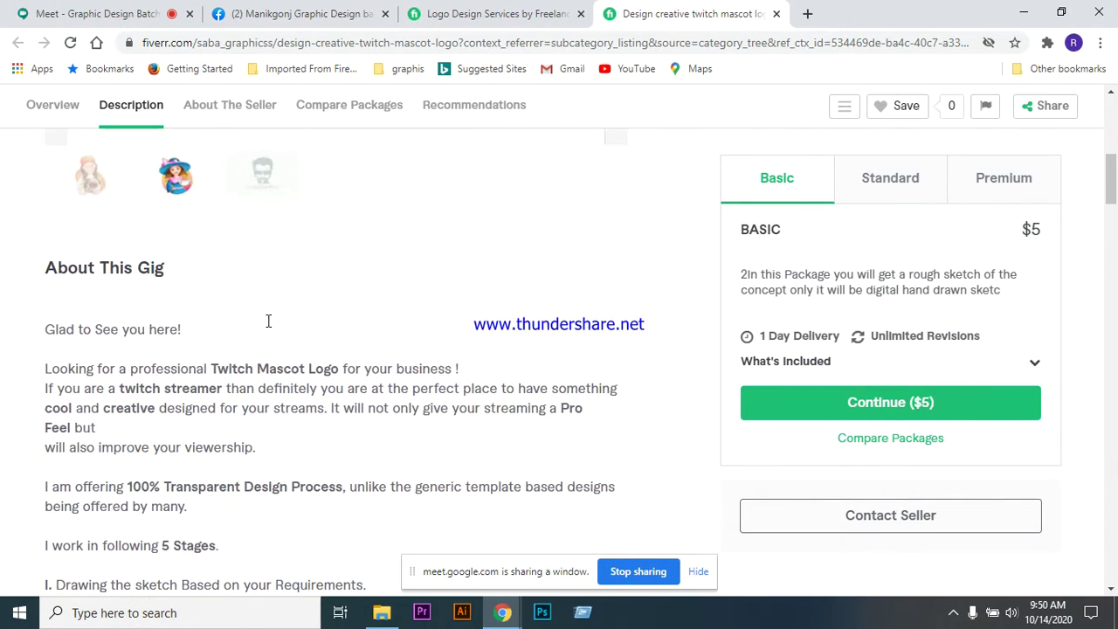
scroll(267, 325, down, 1)
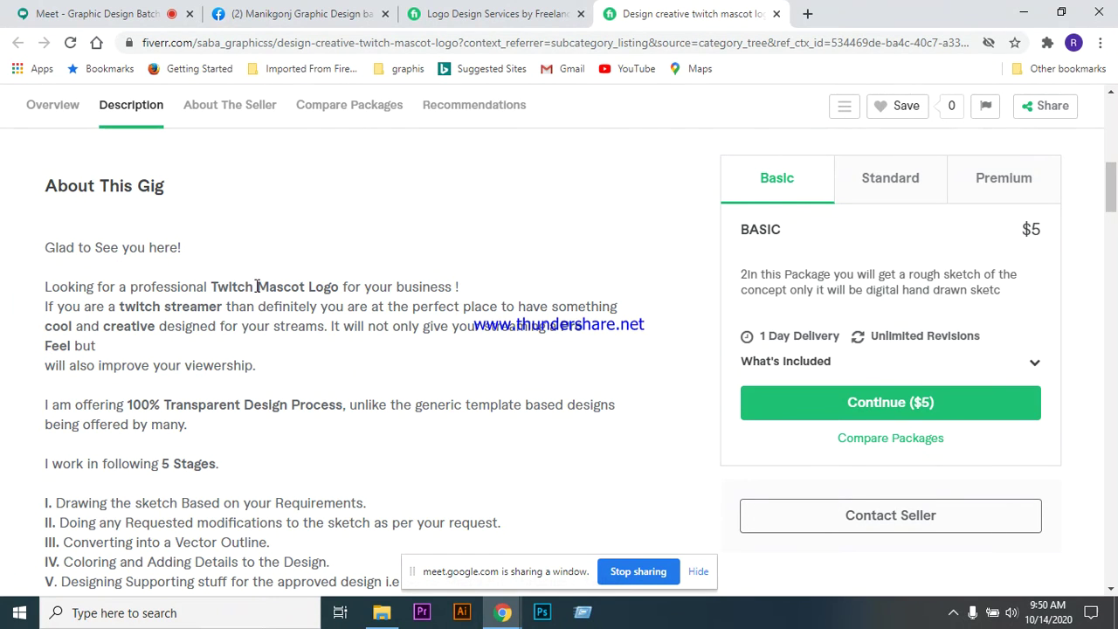
scroll(183, 325, down, 2)
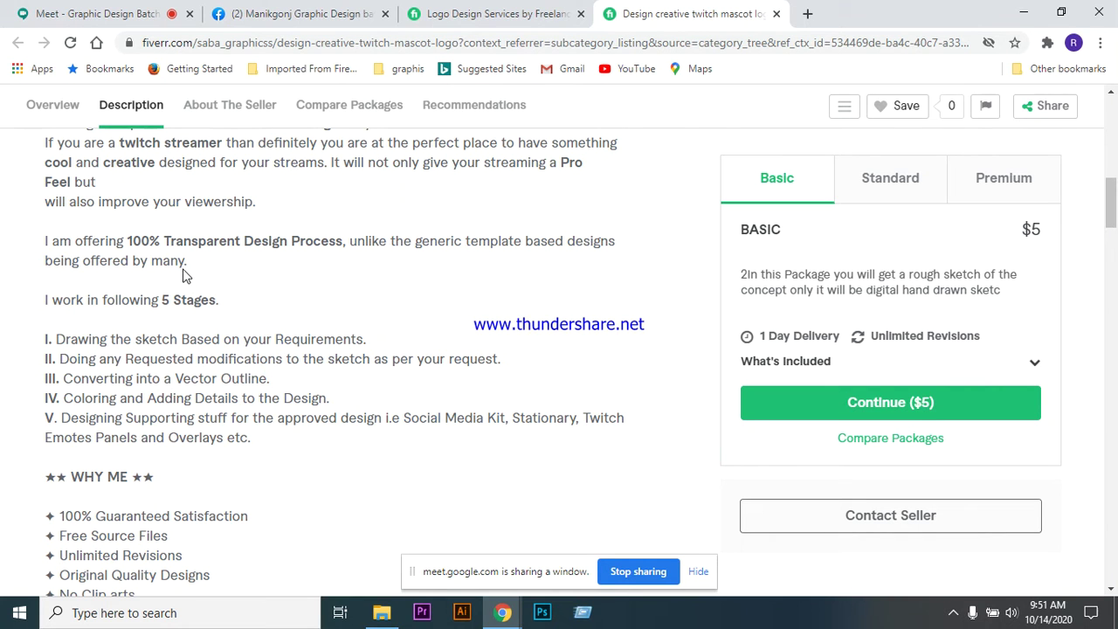
scroll(263, 315, down, 1)
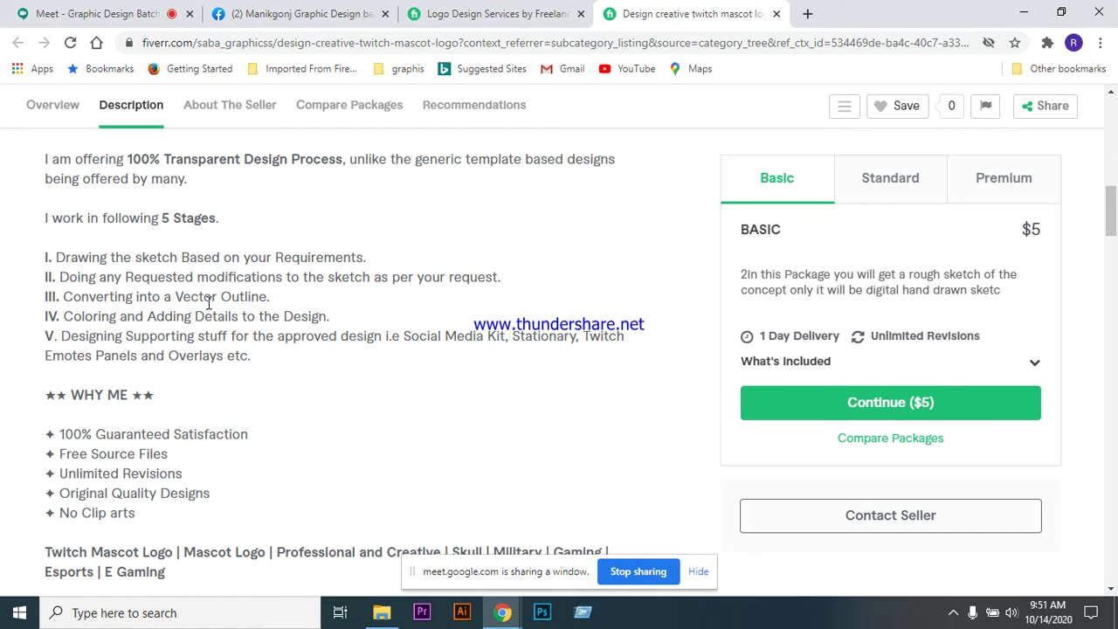
scroll(225, 297, down, 1)
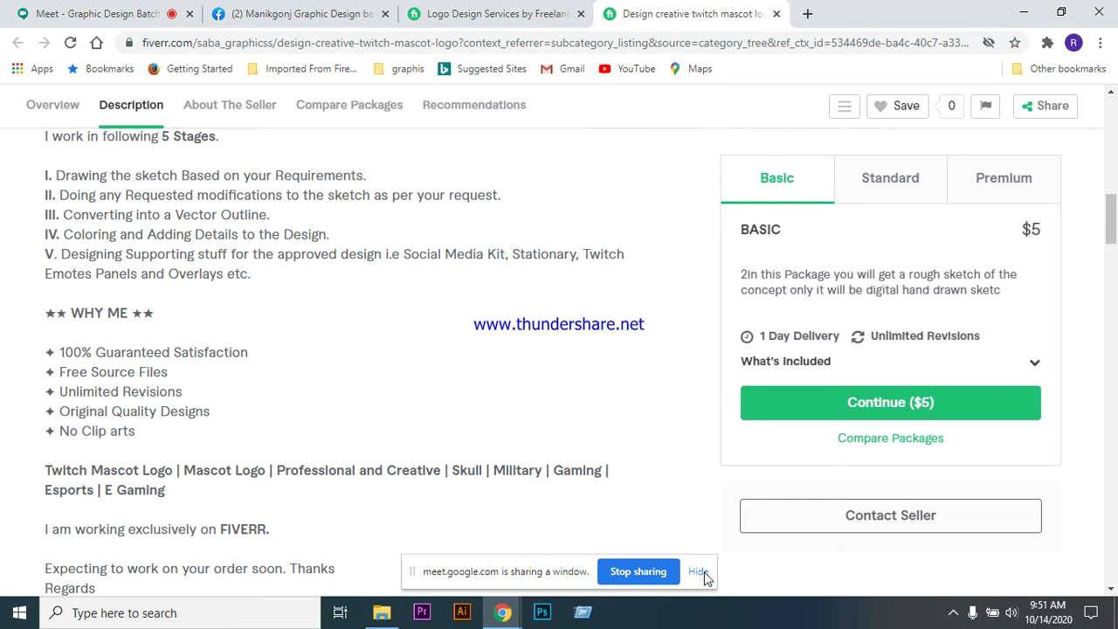
mouse_move(502, 605)
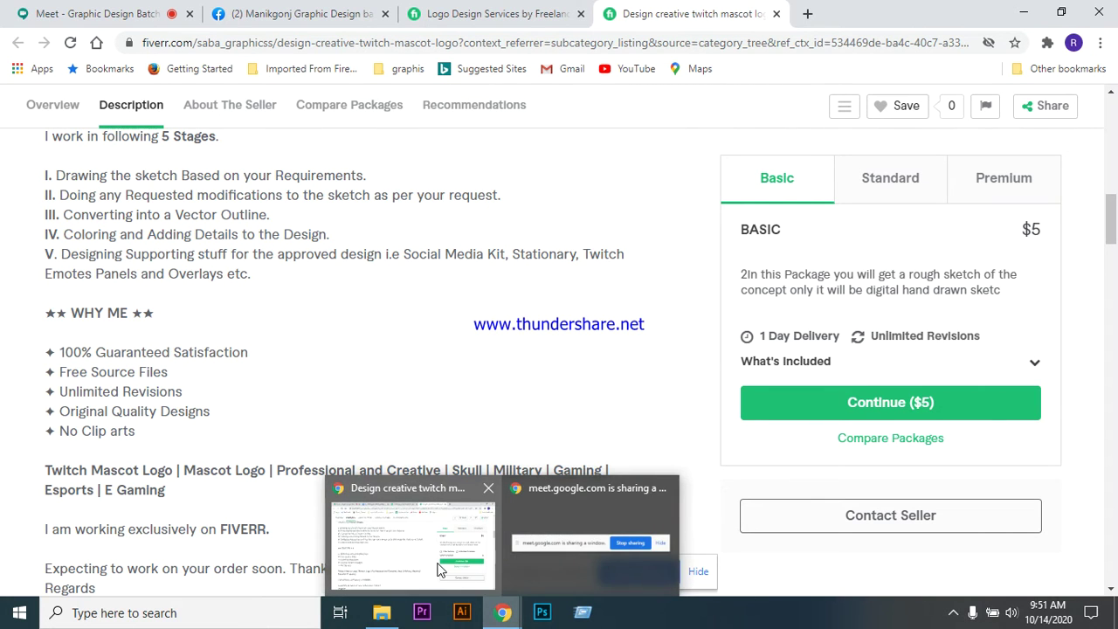
- Let the waiting participant into the class call, then go back to the gig tab
click(150, 11)
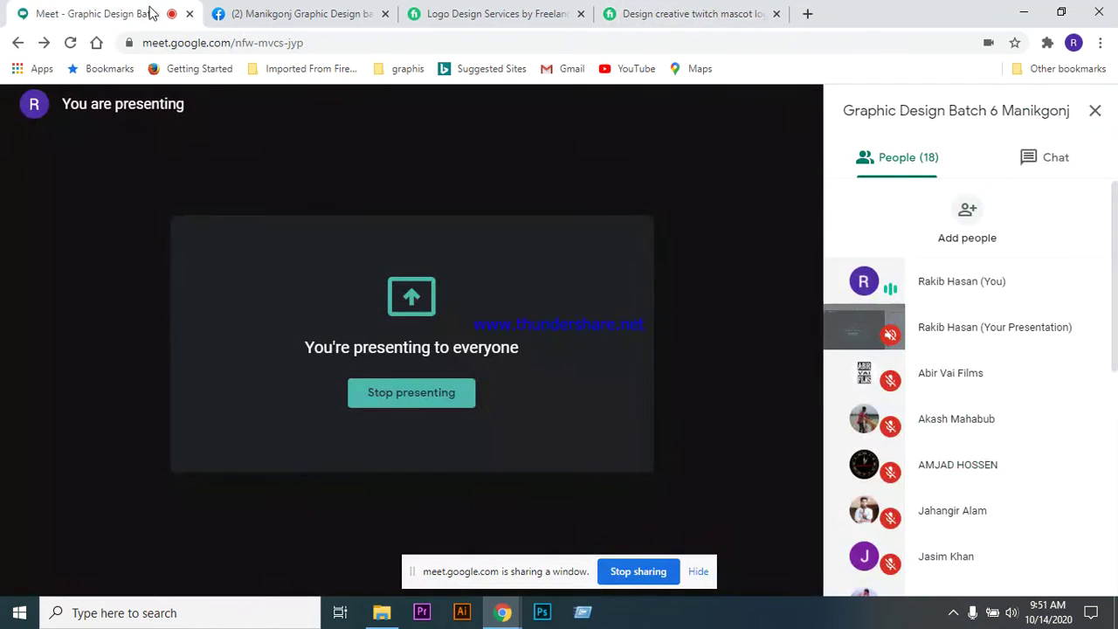
click(730, 391)
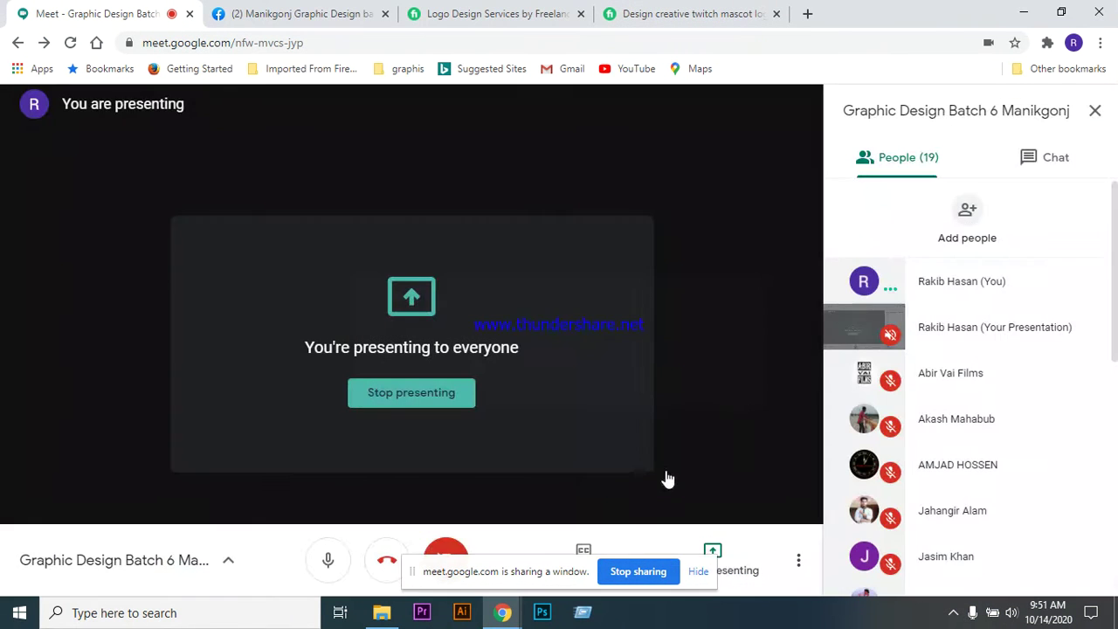
click(671, 13)
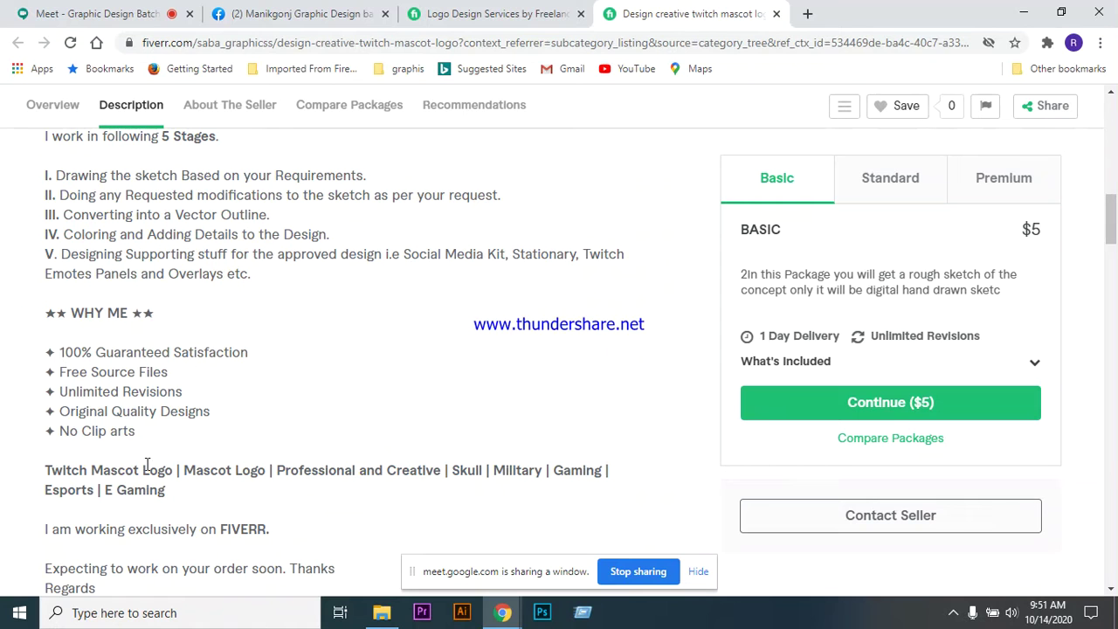
- Scroll to the gig's tags (Skull, Military, Gaming, Esports) and its Mascot/Cartoon style
scroll(317, 366, down, 2)
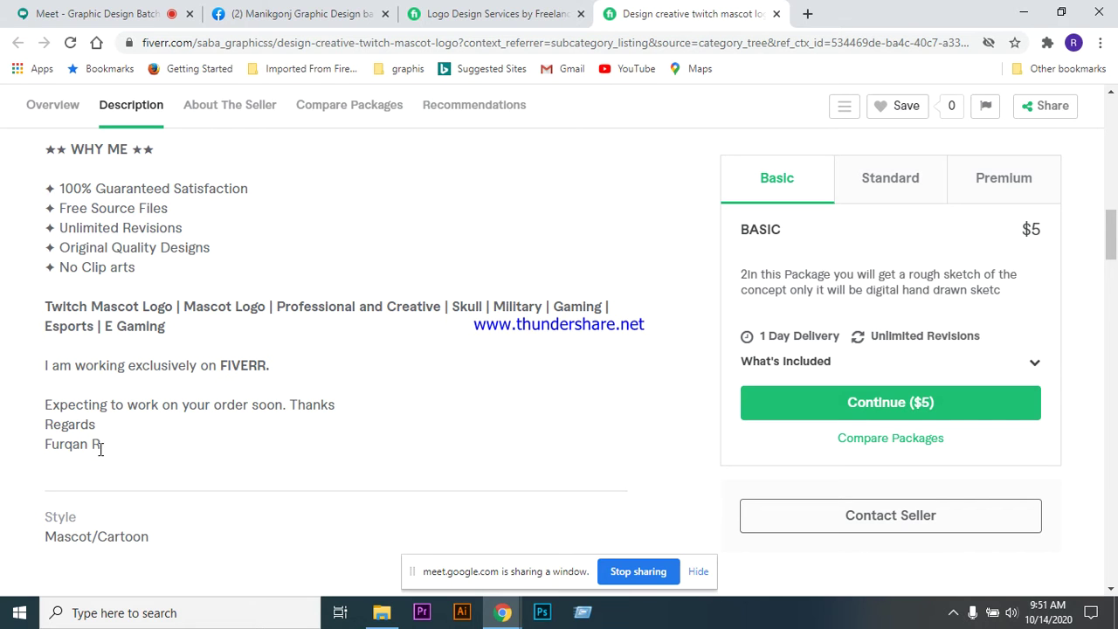
scroll(531, 402, down, 1)
scroll(531, 402, down, 2)
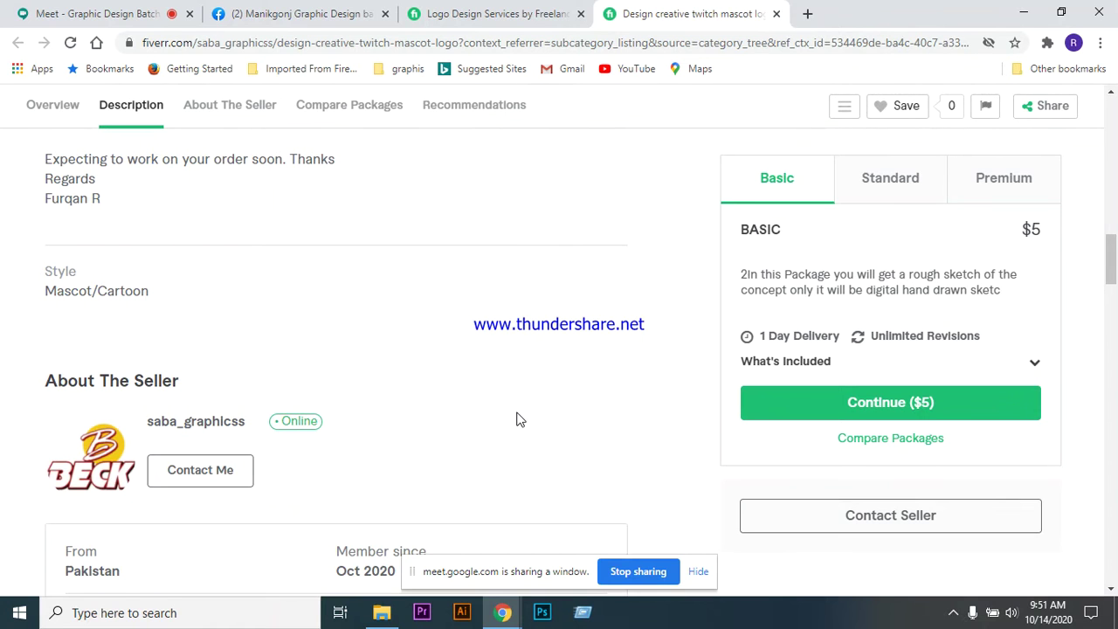
scroll(516, 420, up, 3)
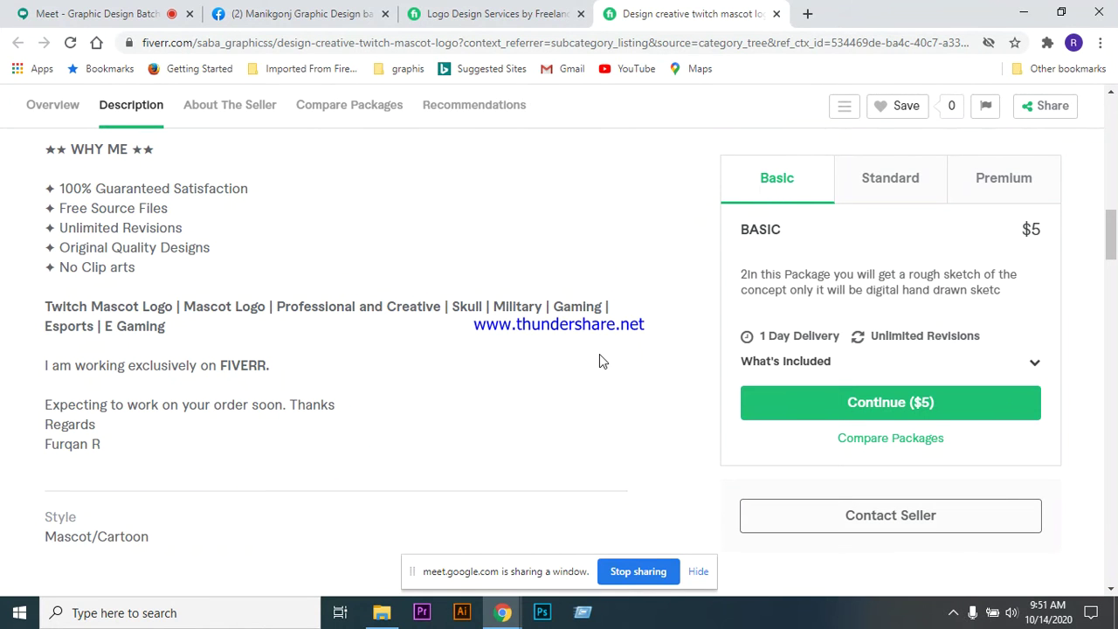
scroll(491, 345, down, 9)
- Review Compare Packages: Basic $5, Standard $35, Premium $45, including Source File and 3D Mockup
scroll(489, 358, down, 5)
scroll(492, 367, up, 7)
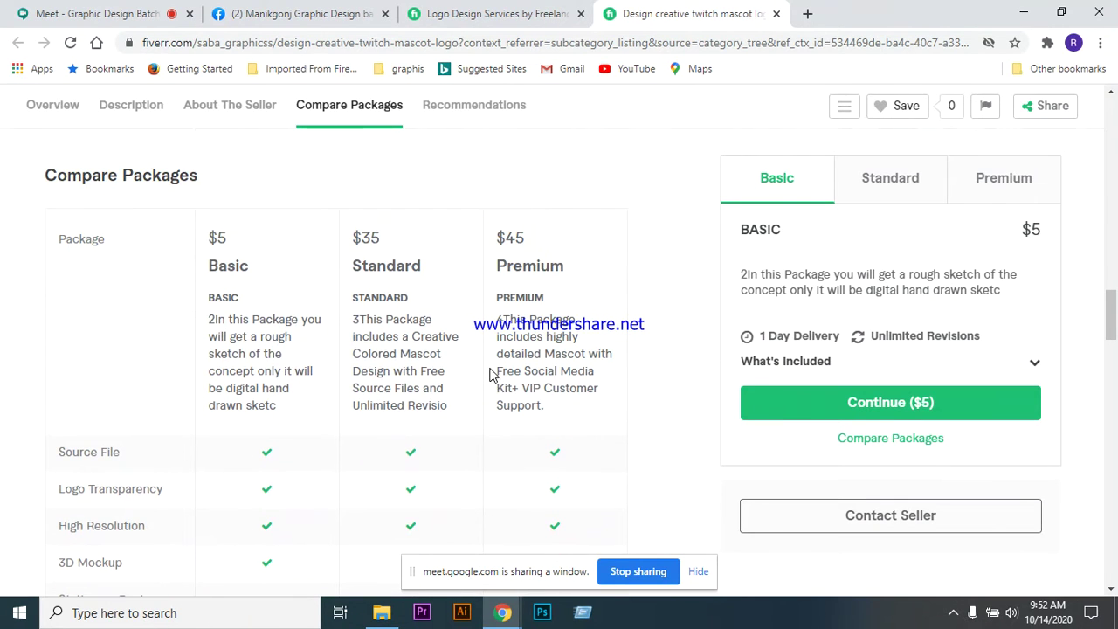
scroll(646, 225, down, 1)
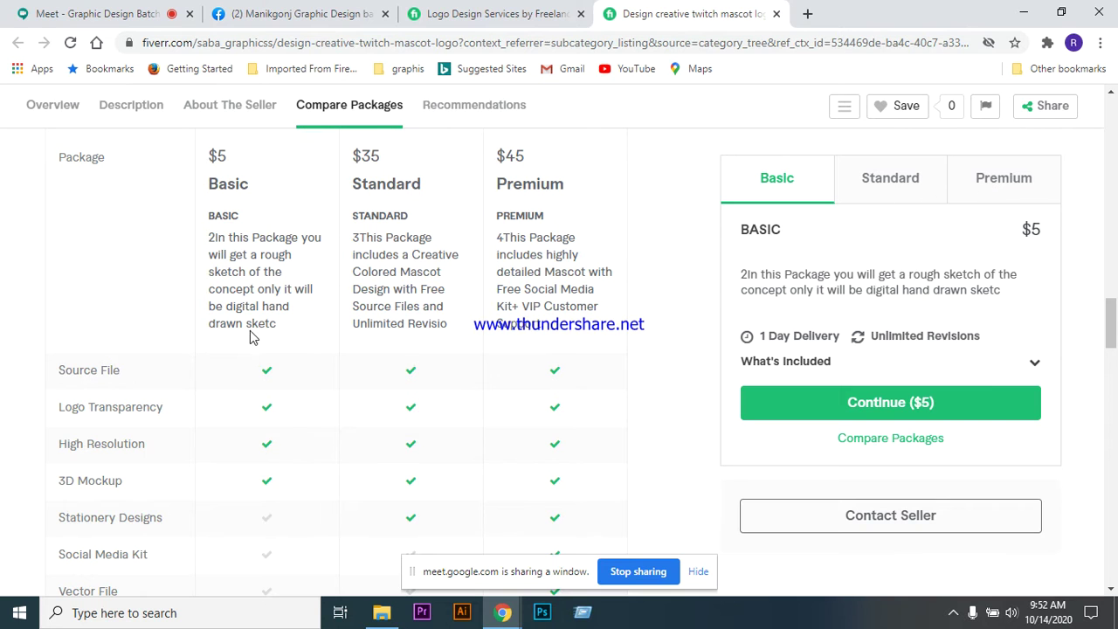
scroll(271, 332, down, 1)
scroll(262, 271, up, 1)
scroll(282, 410, down, 1)
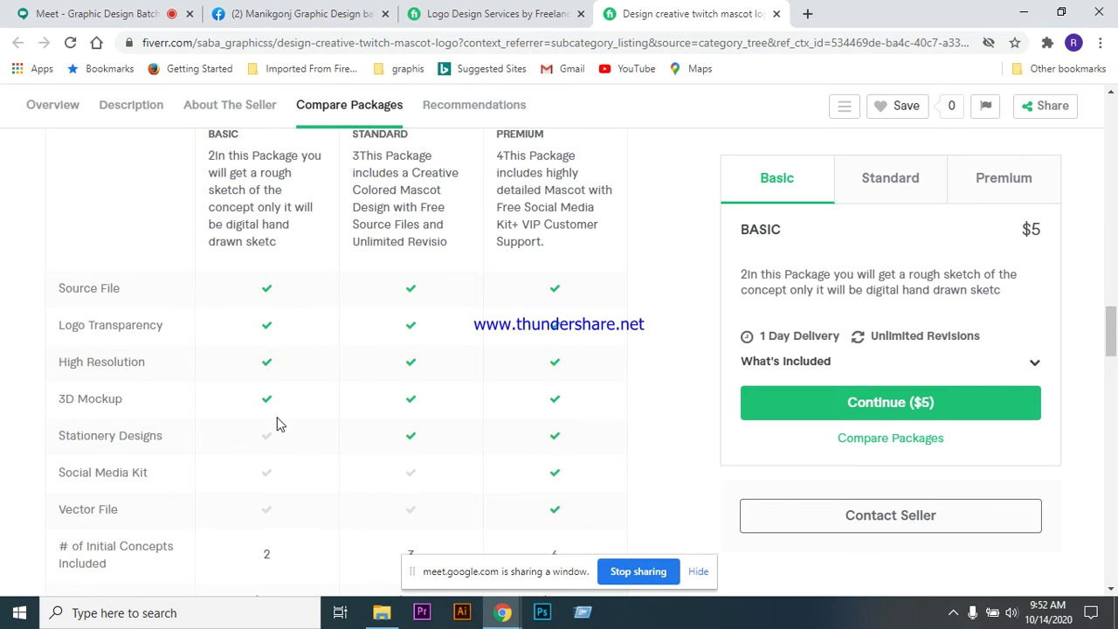
scroll(279, 437, down, 2)
scroll(259, 374, up, 1)
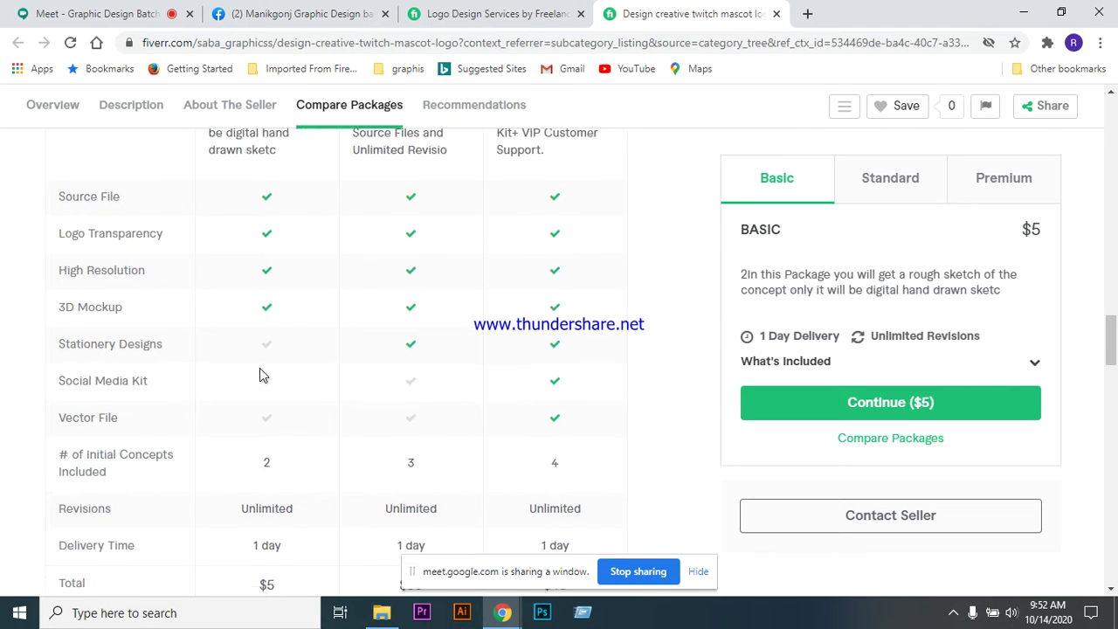
scroll(511, 459, up, 1)
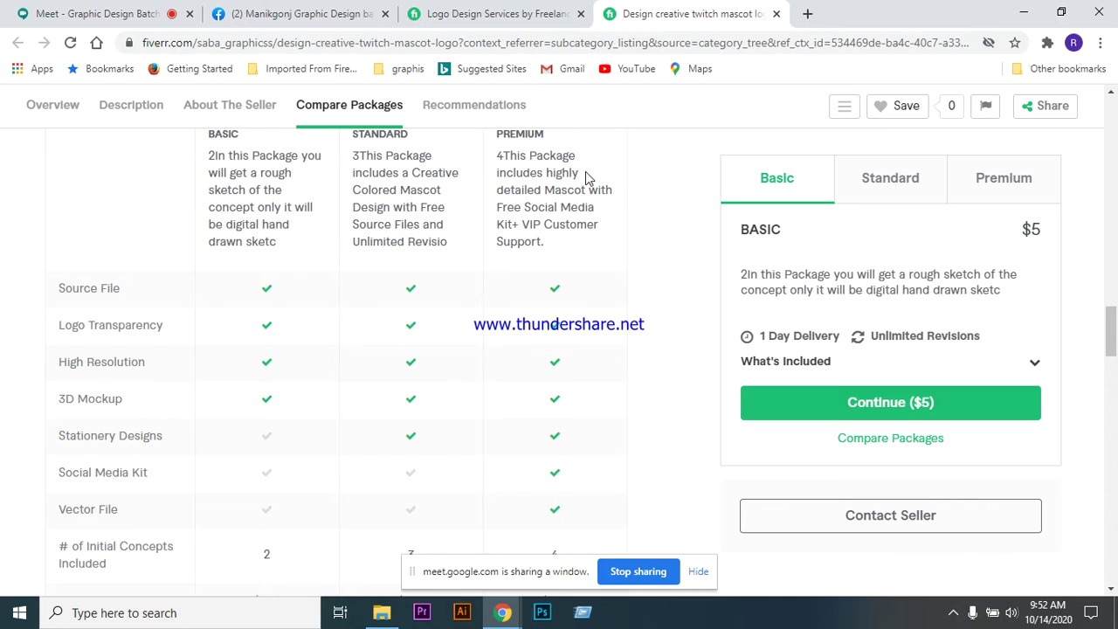
scroll(585, 171, up, 1)
scroll(568, 424, down, 2)
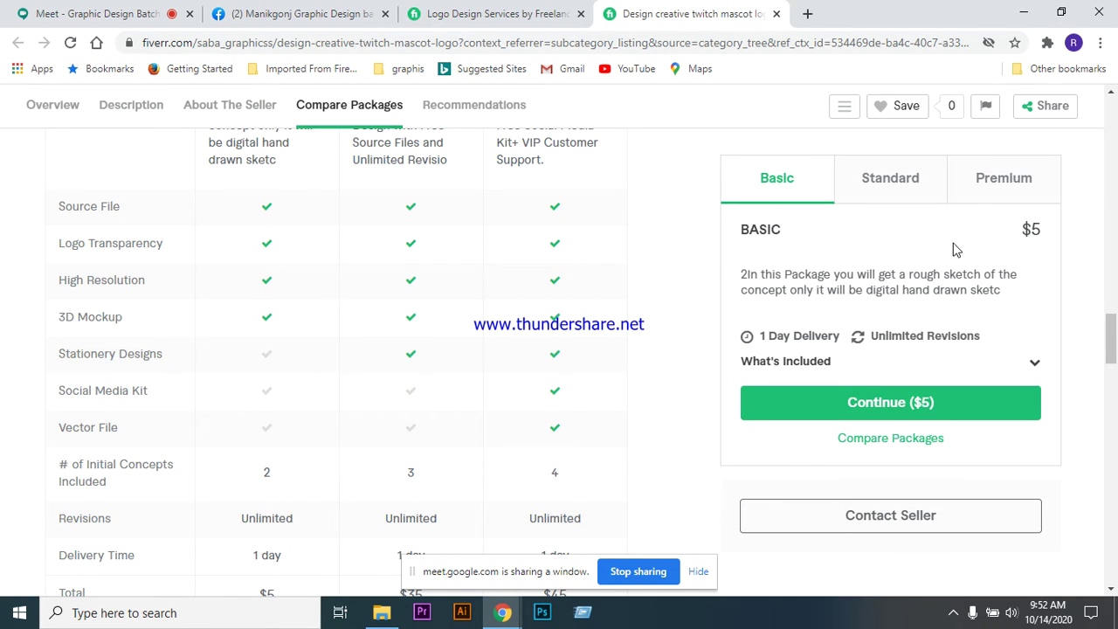
scroll(625, 416, down, 2)
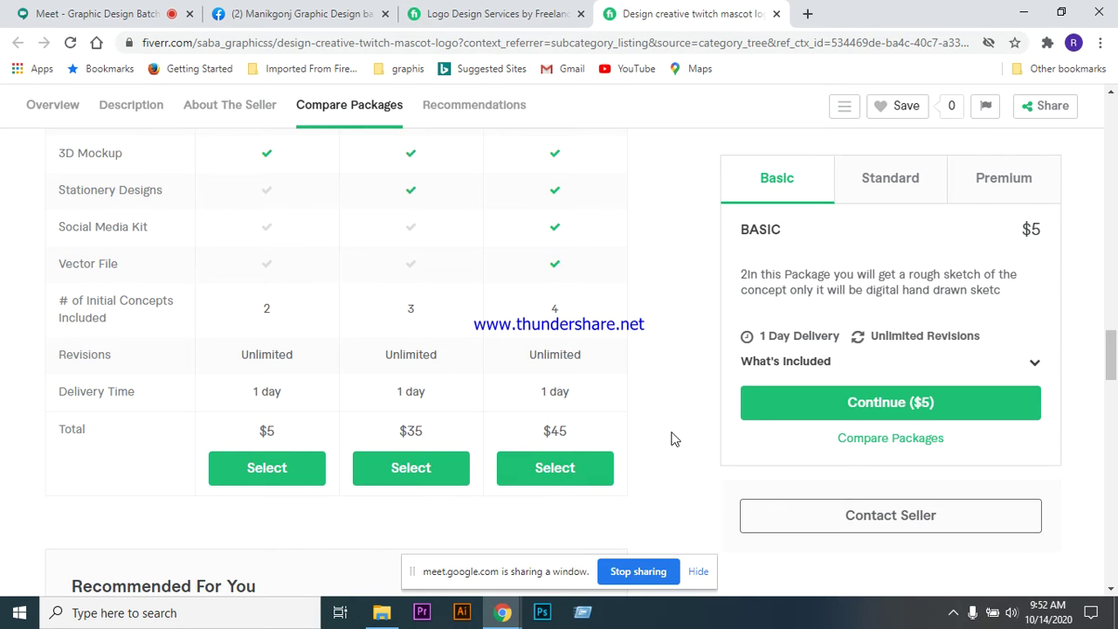
scroll(671, 437, up, 1)
scroll(673, 439, up, 2)
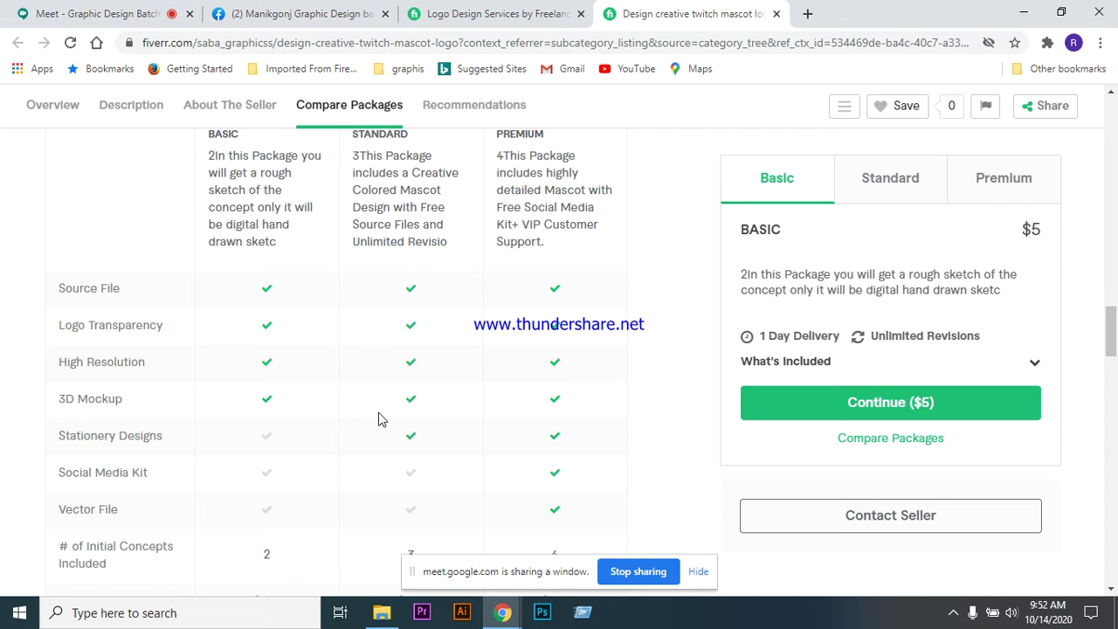
- Admit another participant to the Meet call, then return to the twitch mascot gig page
click(117, 14)
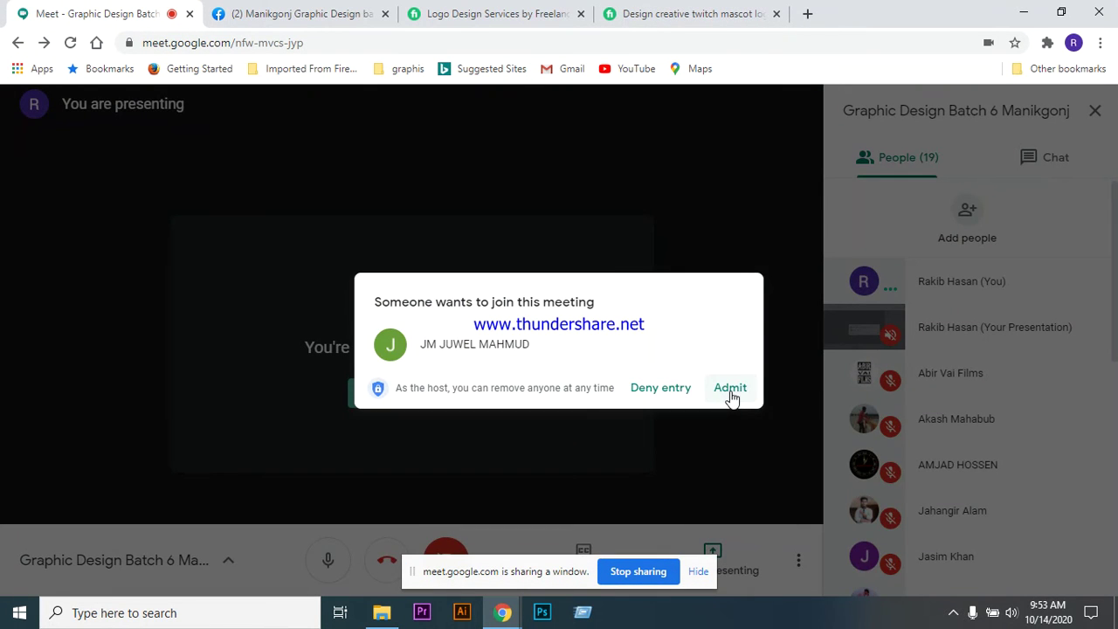
click(729, 393)
click(693, 16)
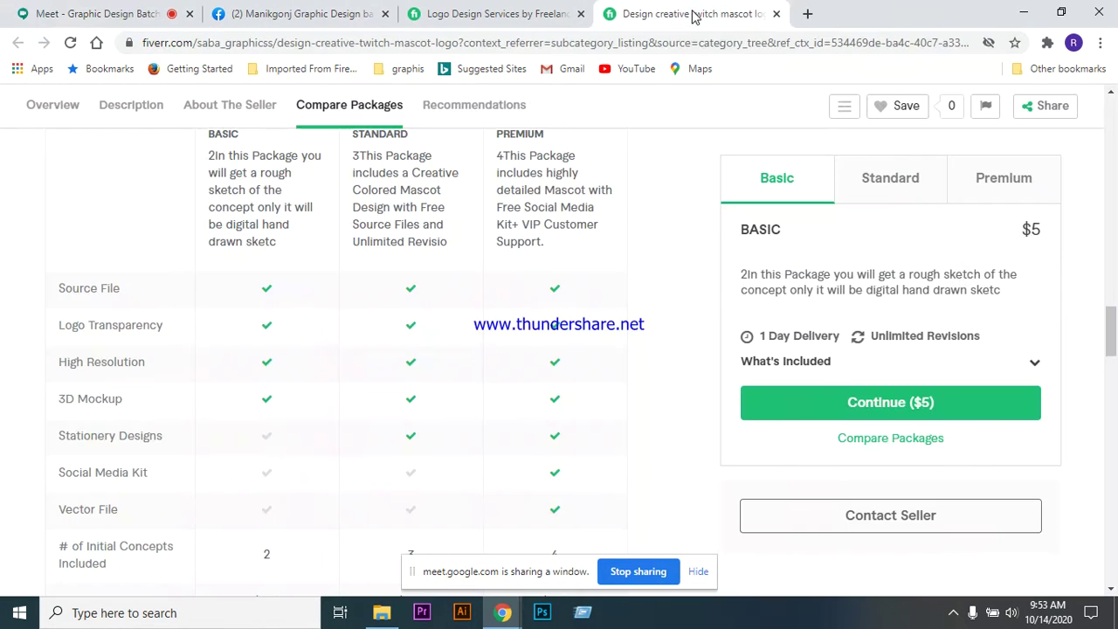
scroll(444, 341, up, 1)
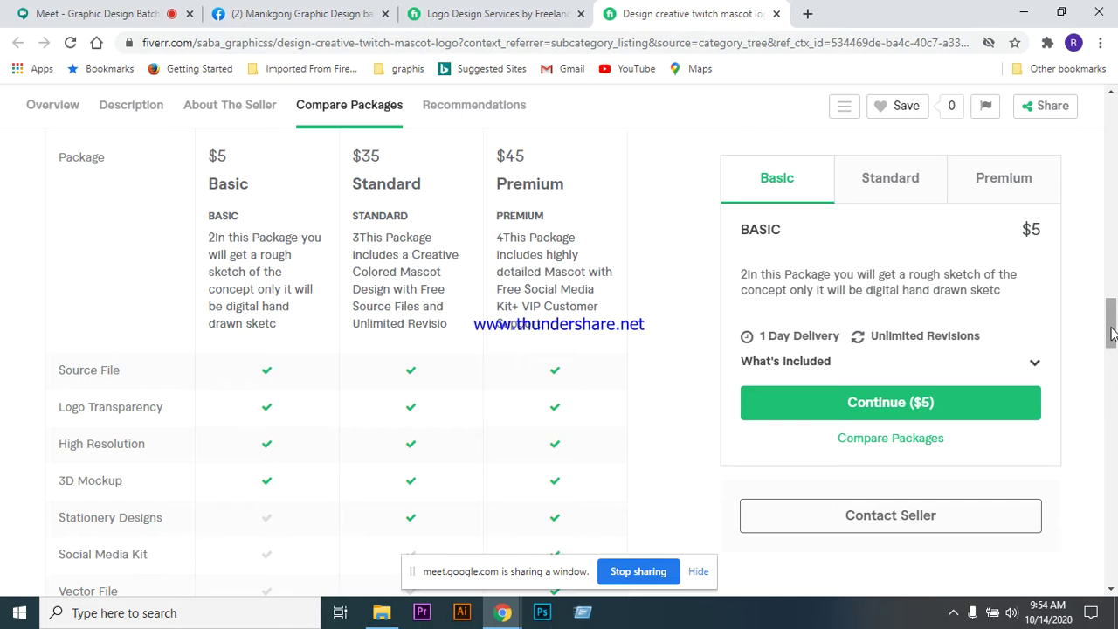
- Glance at the Facebook group page, then return to review the twitch mascot gig
scroll(1110, 328, up, 3)
scroll(1111, 328, down, 2)
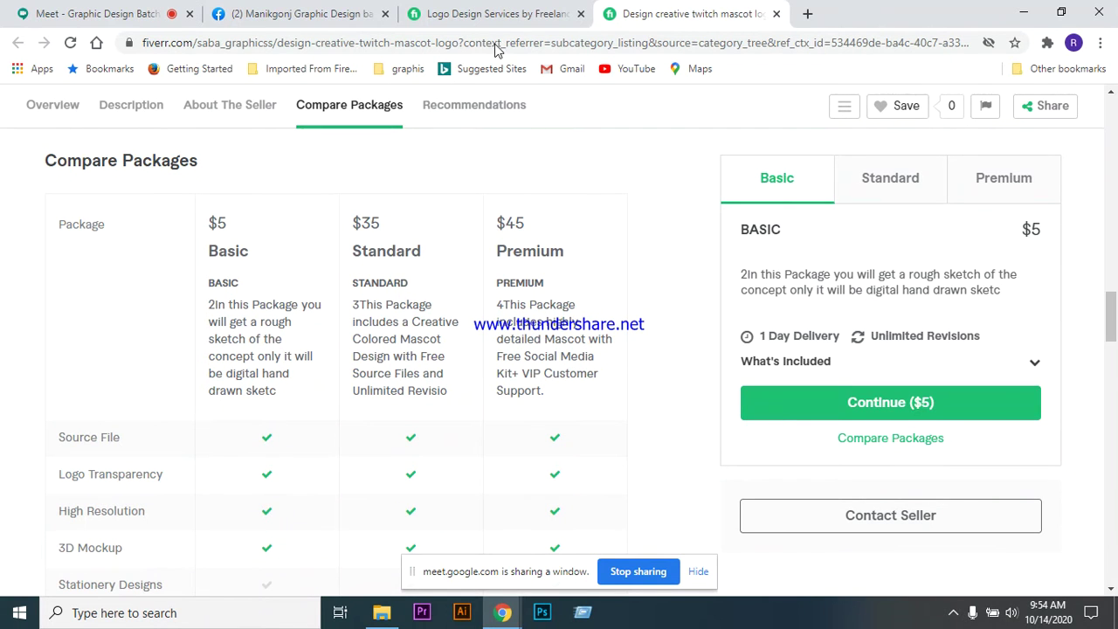
click(320, 14)
click(680, 18)
scroll(611, 241, down, 1)
scroll(455, 246, up, 1)
scroll(441, 251, down, 1)
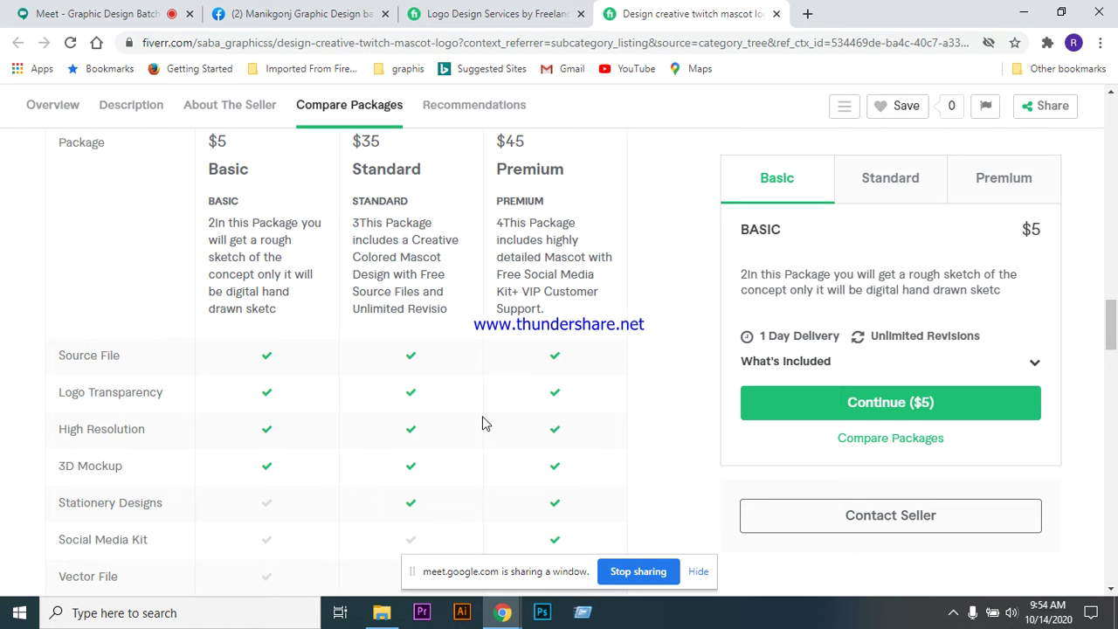
scroll(472, 419, up, 1)
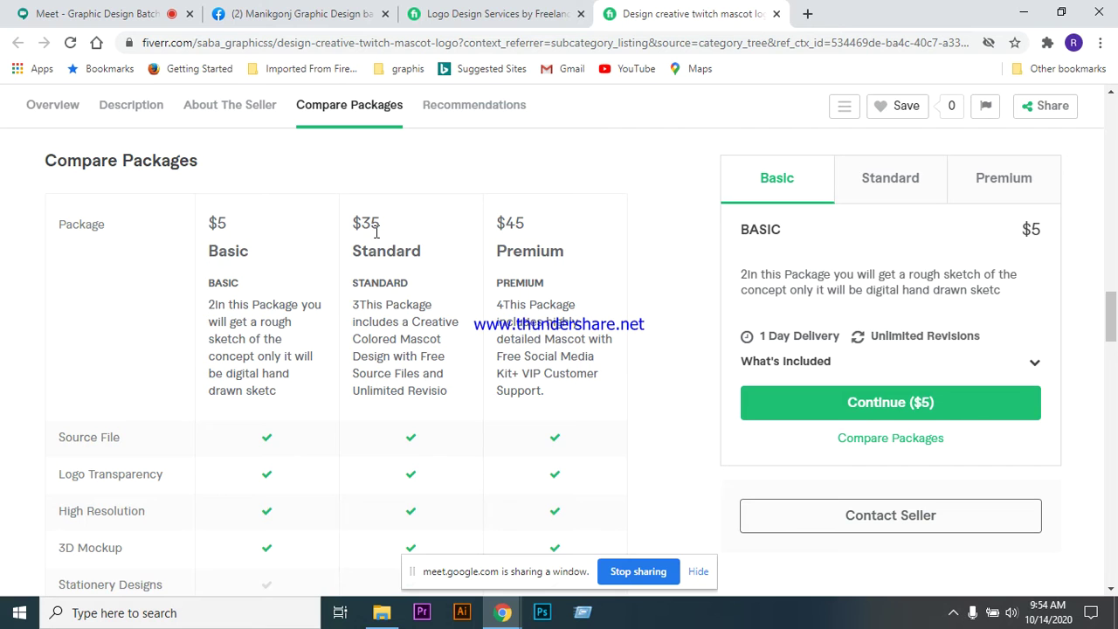
scroll(550, 282, down, 1)
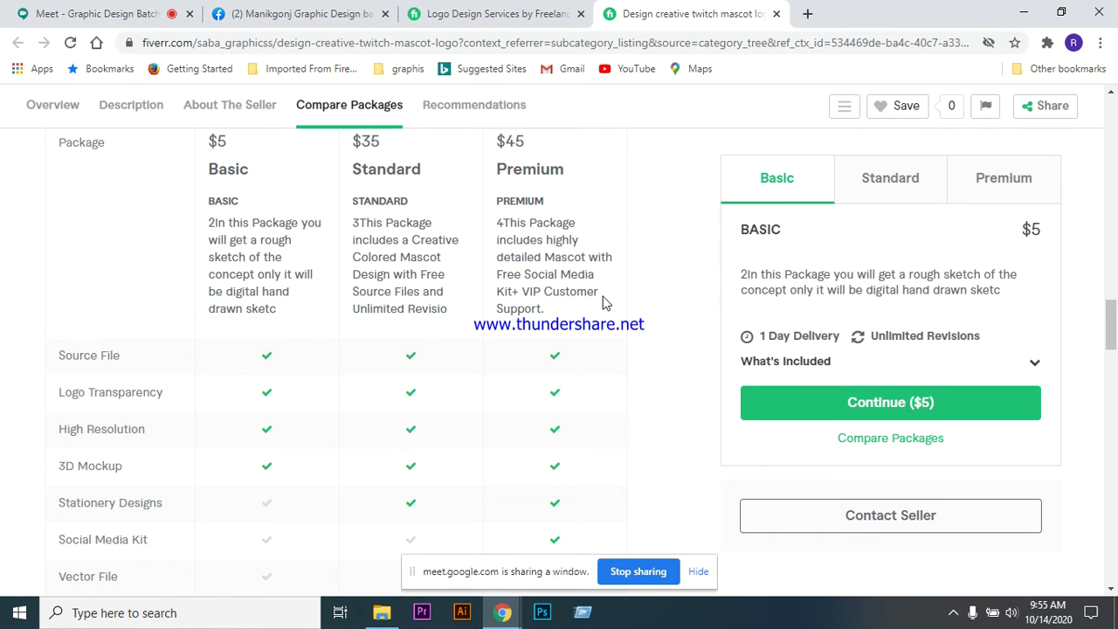
scroll(629, 416, up, 3)
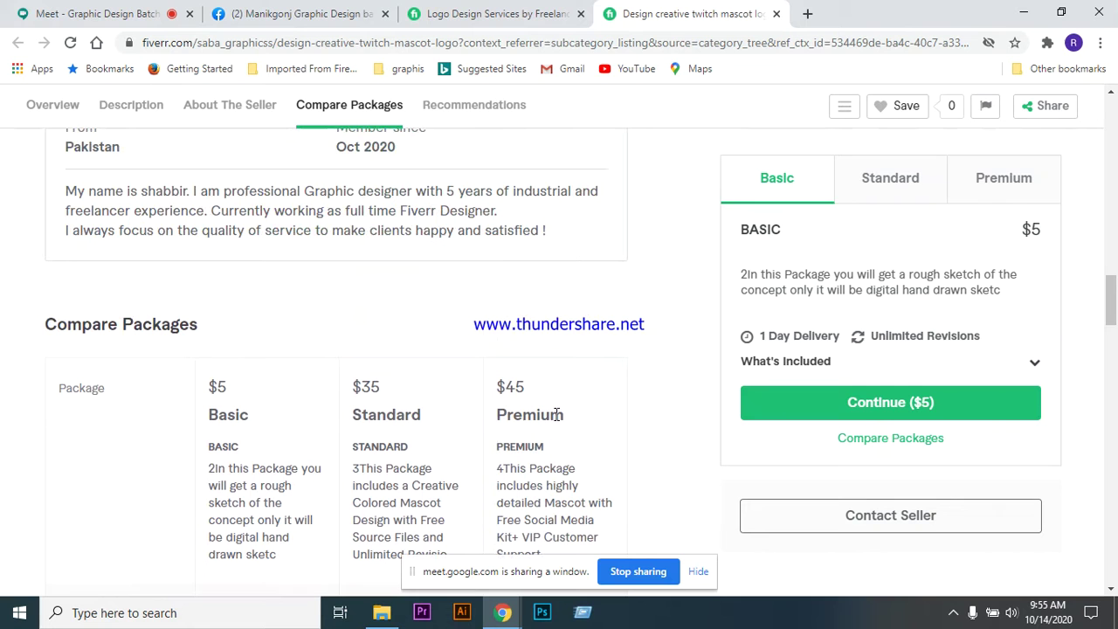
- Close the twitch mascot gig, browse more Logo Design listings, and switch to Google Meet
click(775, 14)
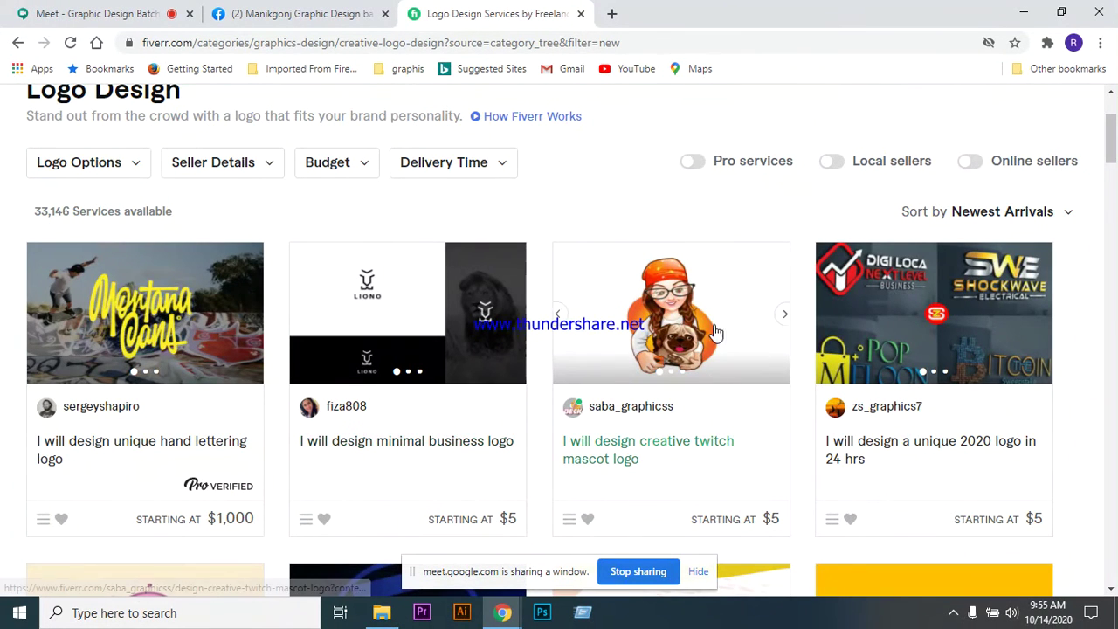
scroll(712, 307, down, 2)
scroll(714, 311, down, 2)
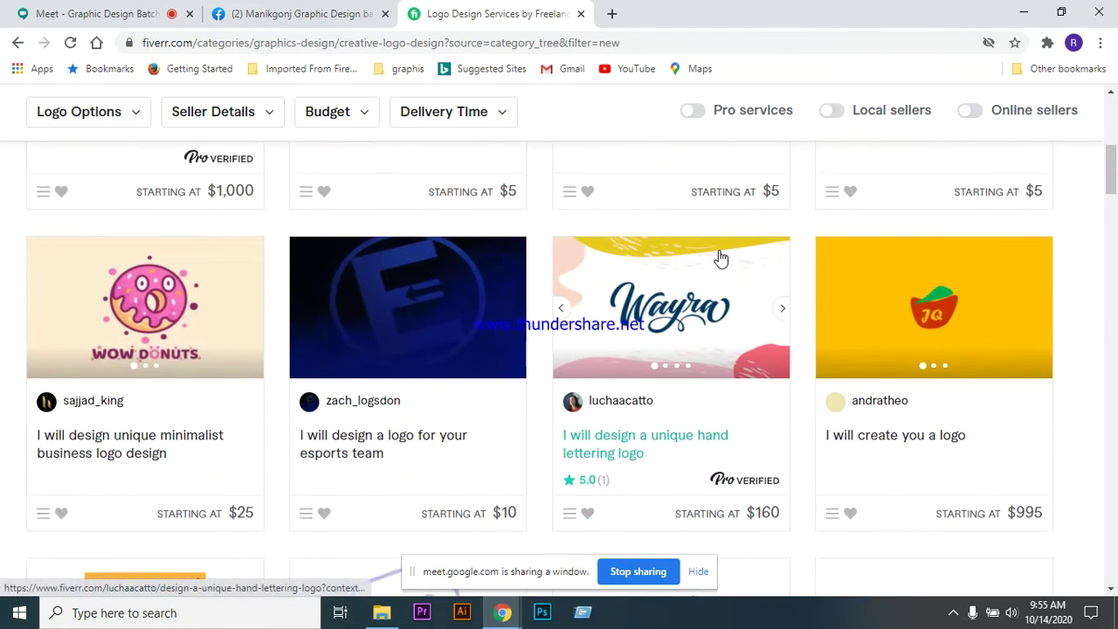
scroll(720, 259, down, 1)
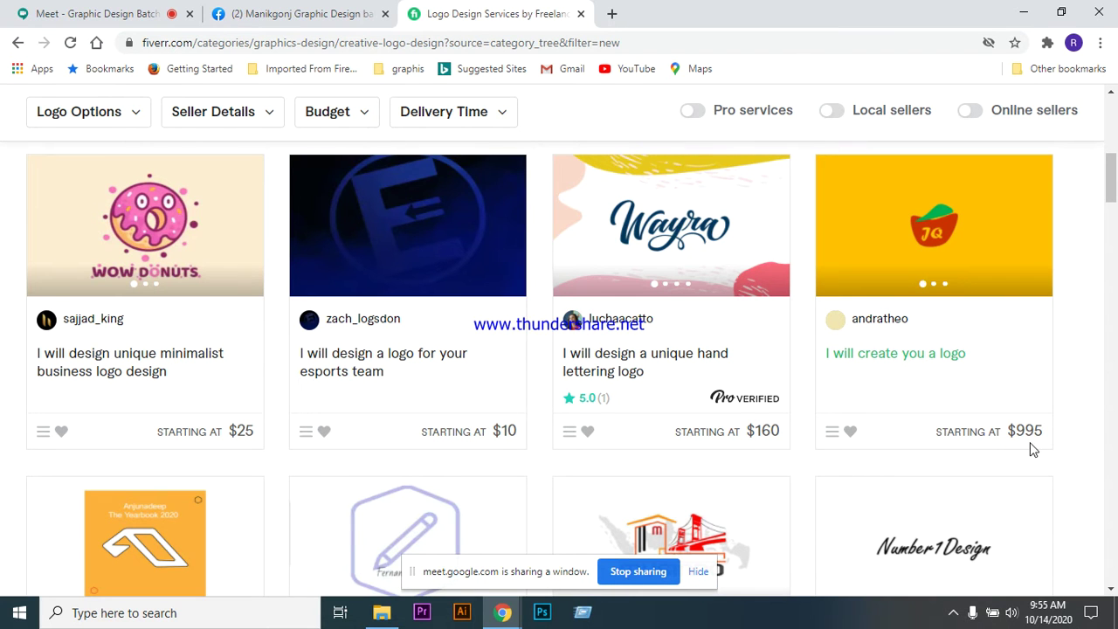
click(101, 16)
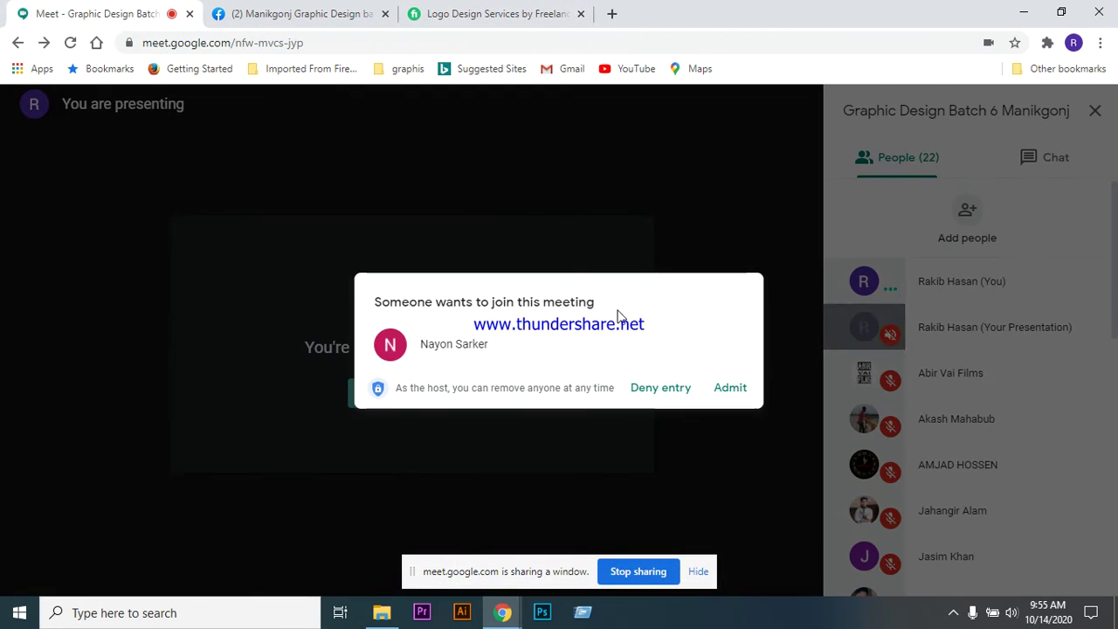
- Admit the waiting participant, then go back to the top of Fiverr's 33,146 Logo Design services
click(734, 393)
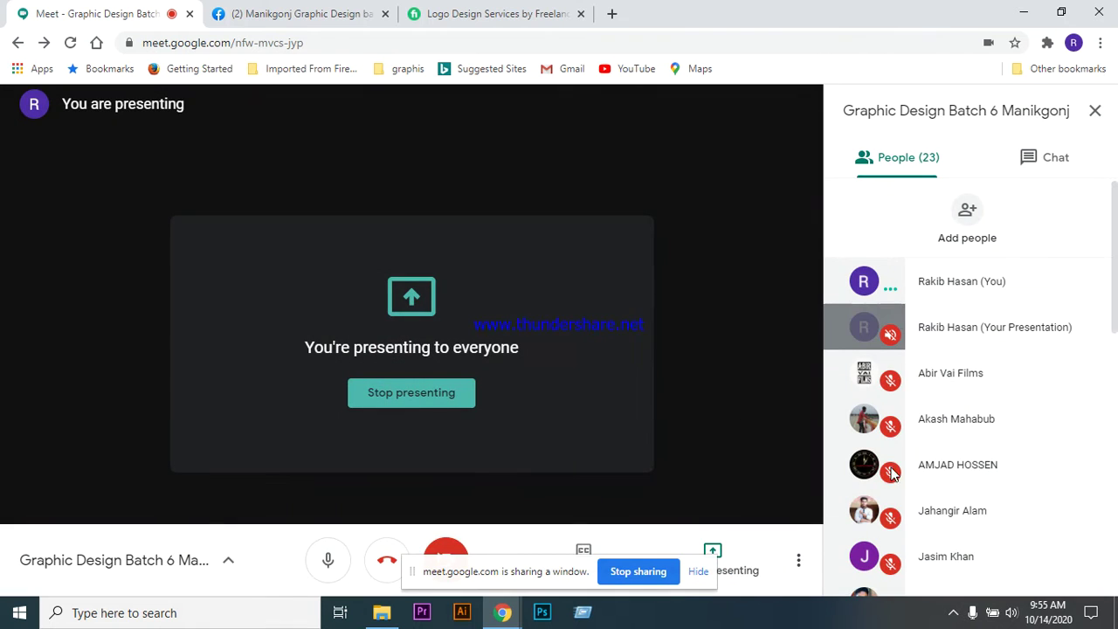
click(446, 17)
scroll(502, 288, down, 1)
scroll(502, 288, down, 1)
scroll(487, 332, up, 10)
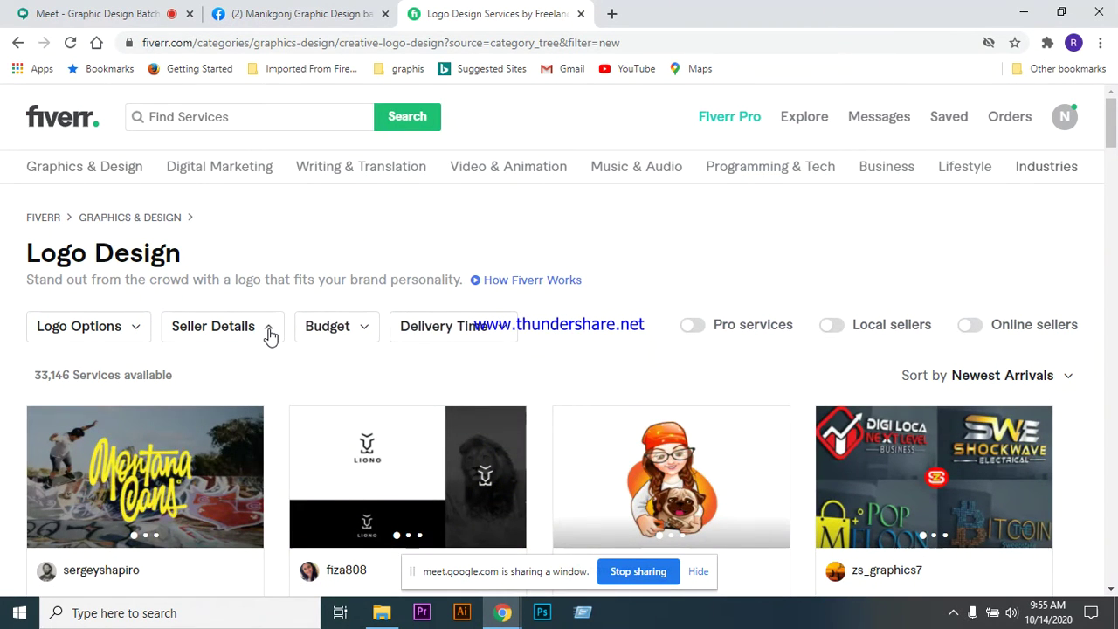
- Open the Seller Details filter options on the Logo Design listings
click(270, 335)
scroll(341, 429, down, 1)
scroll(342, 429, up, 1)
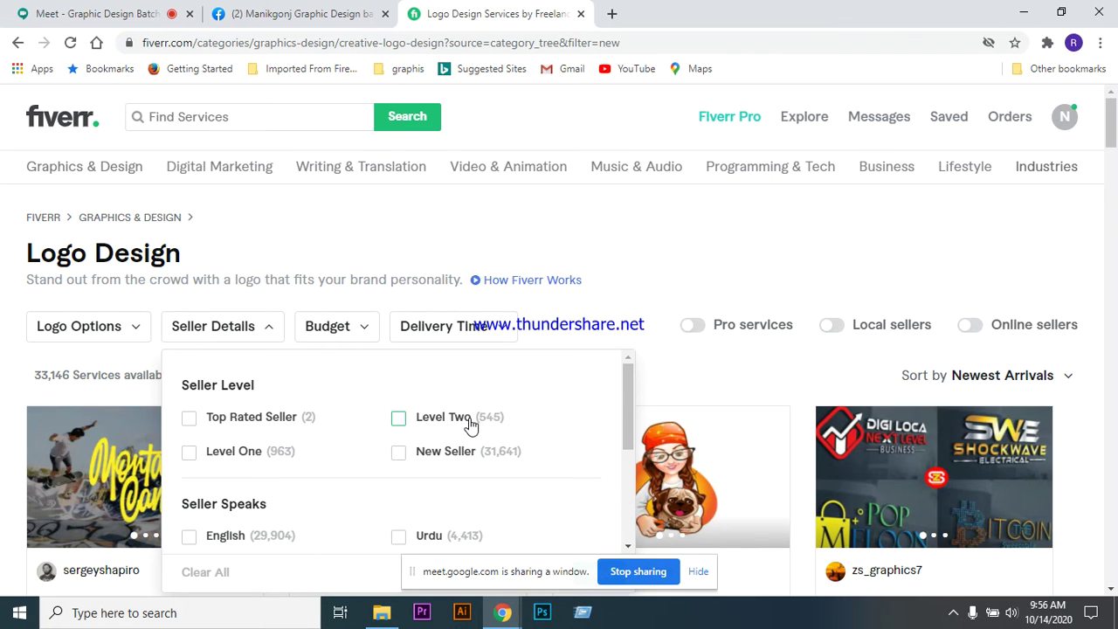
scroll(466, 424, down, 1)
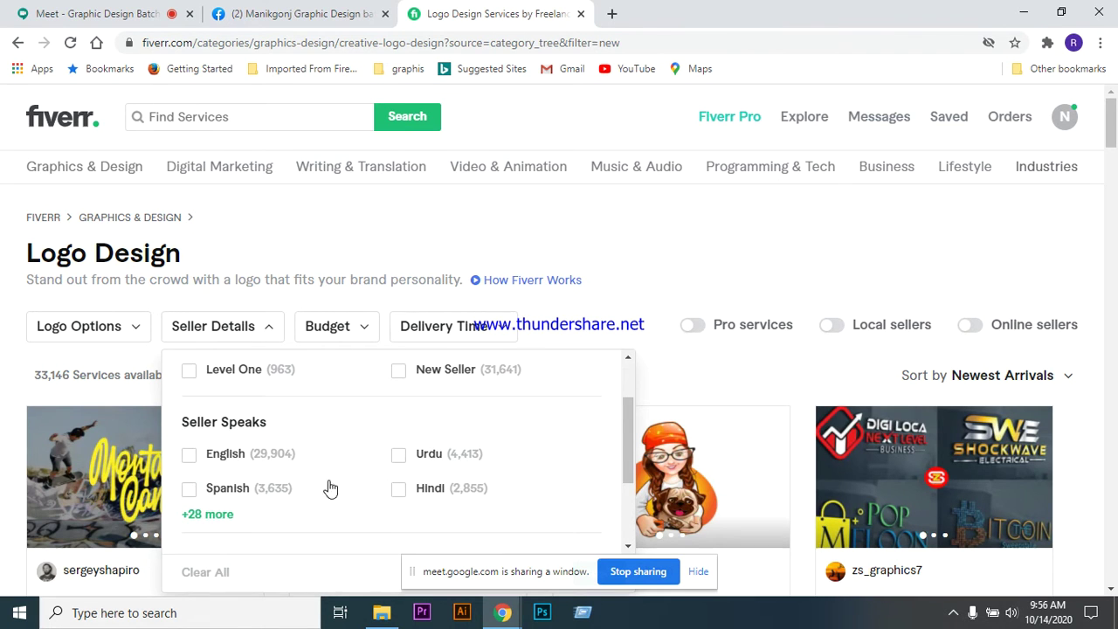
scroll(339, 455, down, 2)
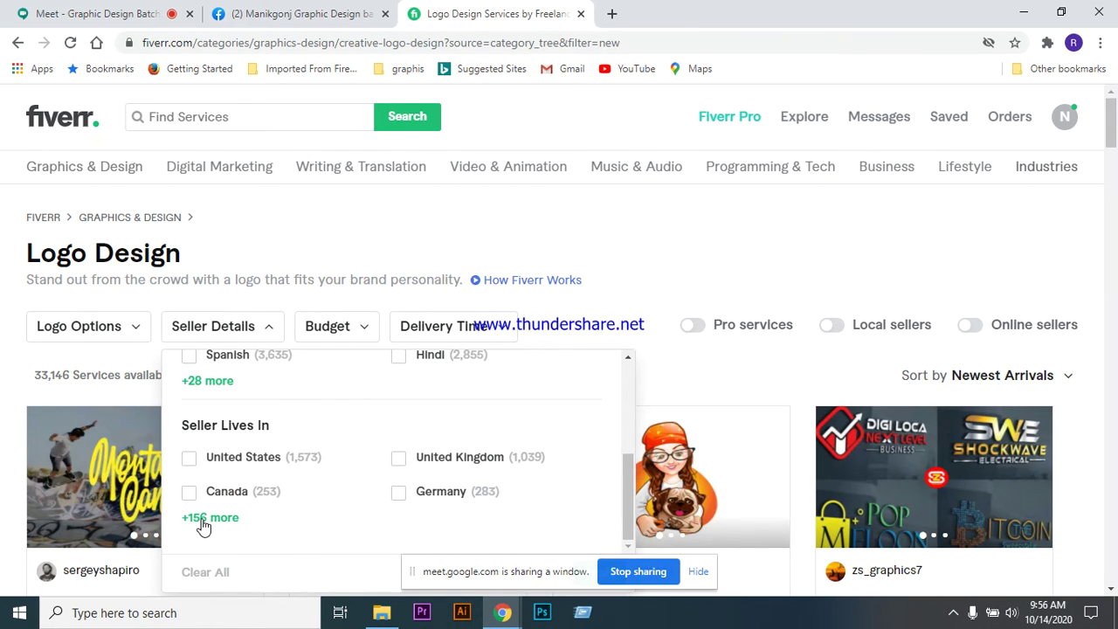
- Expand the Seller Lives In countries, select Bangladesh and apply, narrowing results to 4,330 services
click(203, 520)
scroll(325, 465, down, 2)
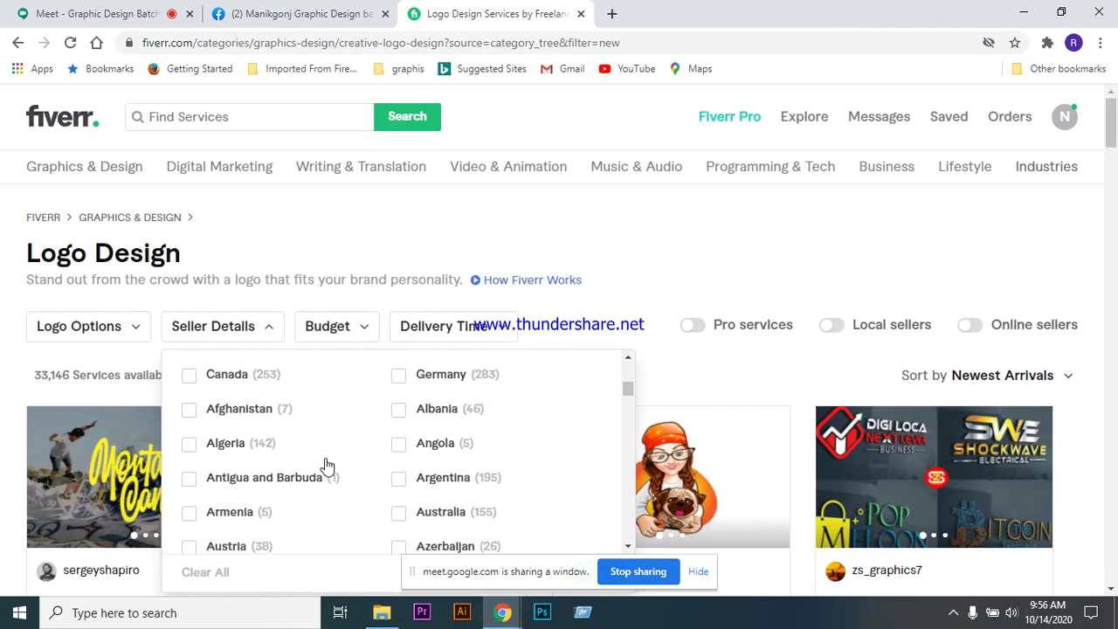
scroll(327, 447, down, 1)
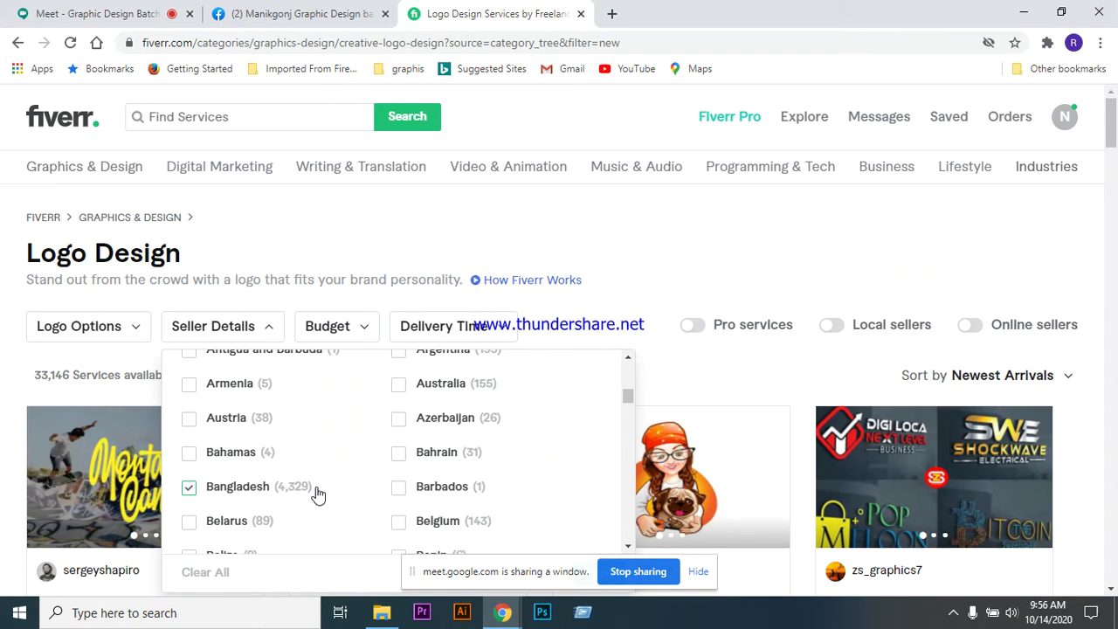
scroll(330, 489, down, 1)
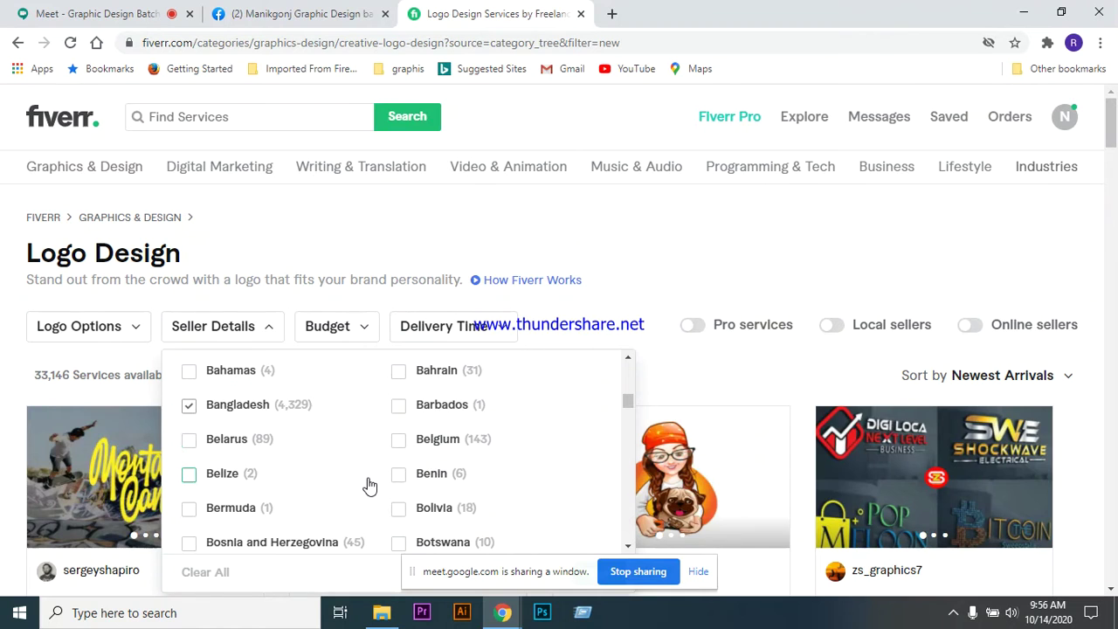
scroll(369, 485, down, 1)
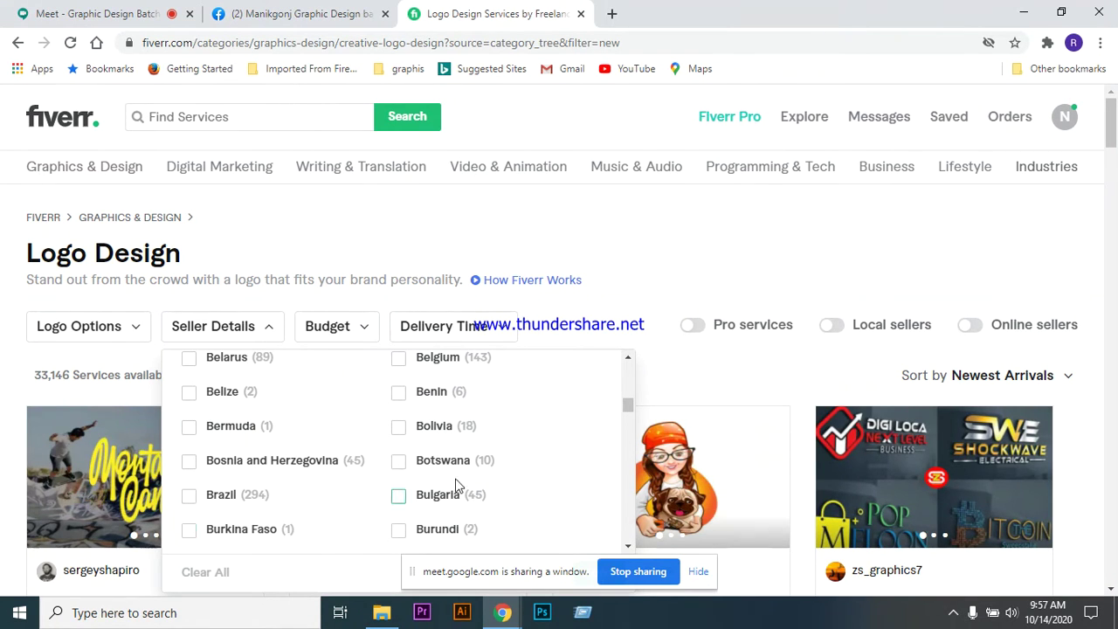
scroll(357, 492, up, 2)
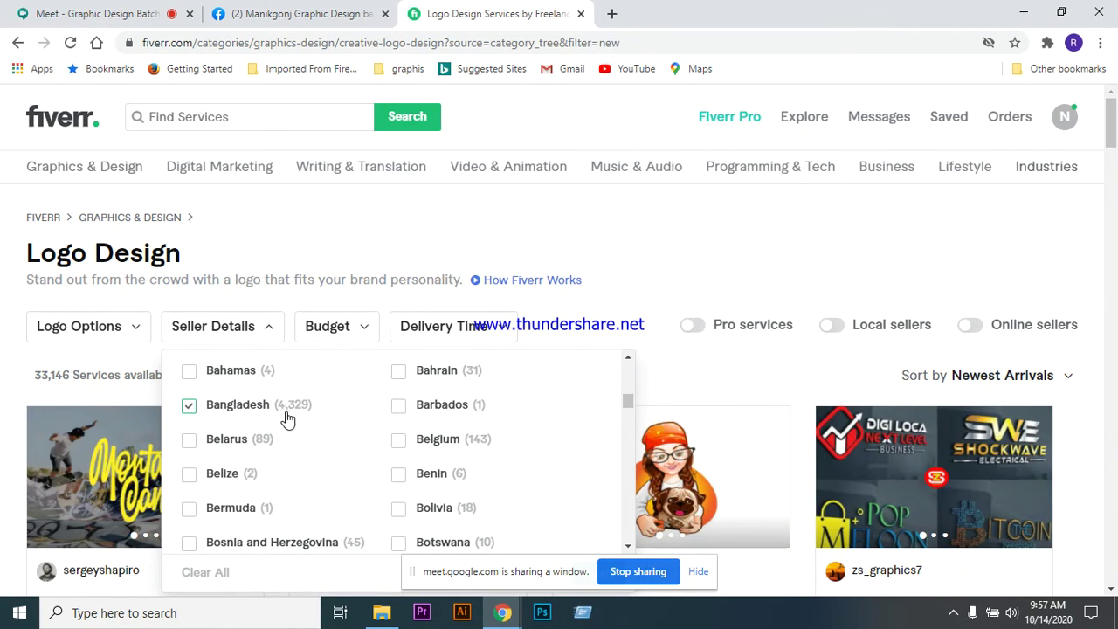
scroll(339, 445, down, 2)
click(699, 572)
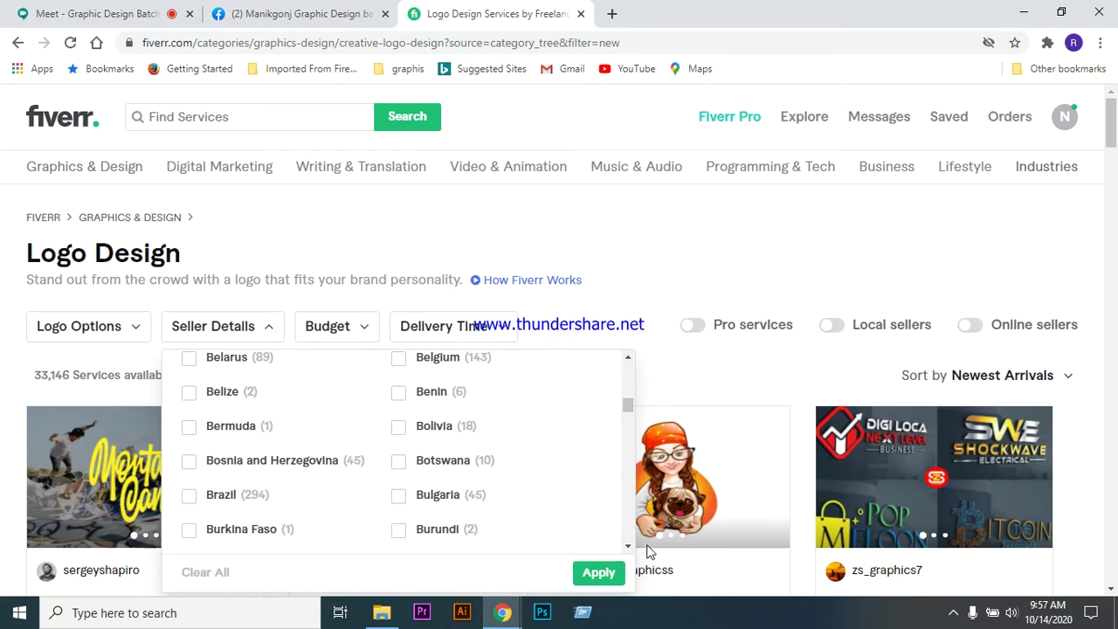
scroll(573, 504, down, 2)
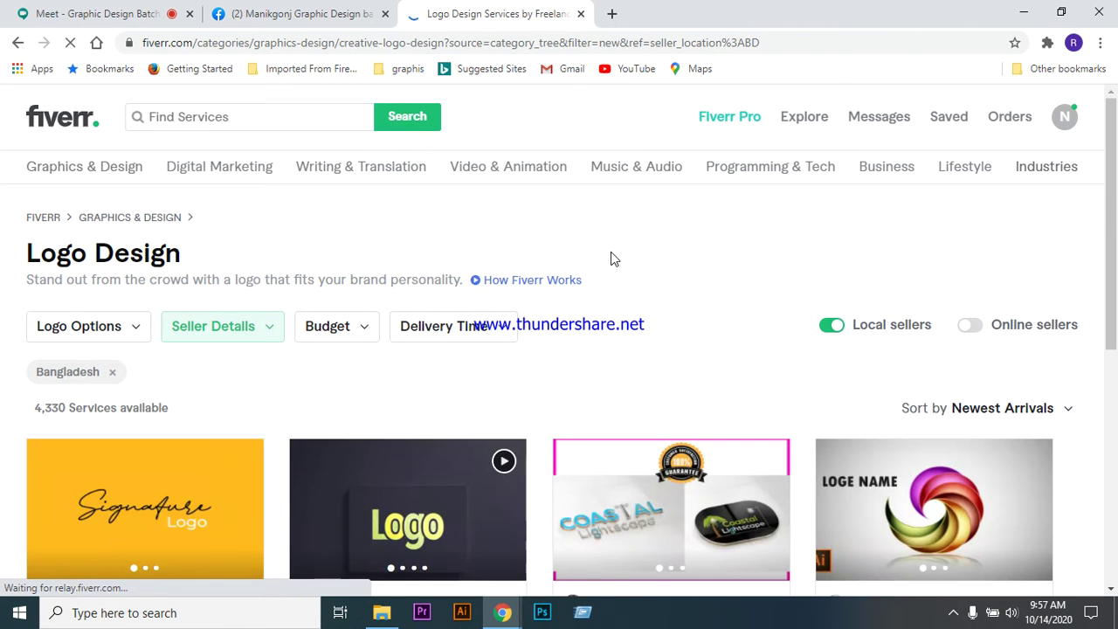
- Open the creative minimalist logo with free vector files gig in a new tab
scroll(612, 277, down, 2)
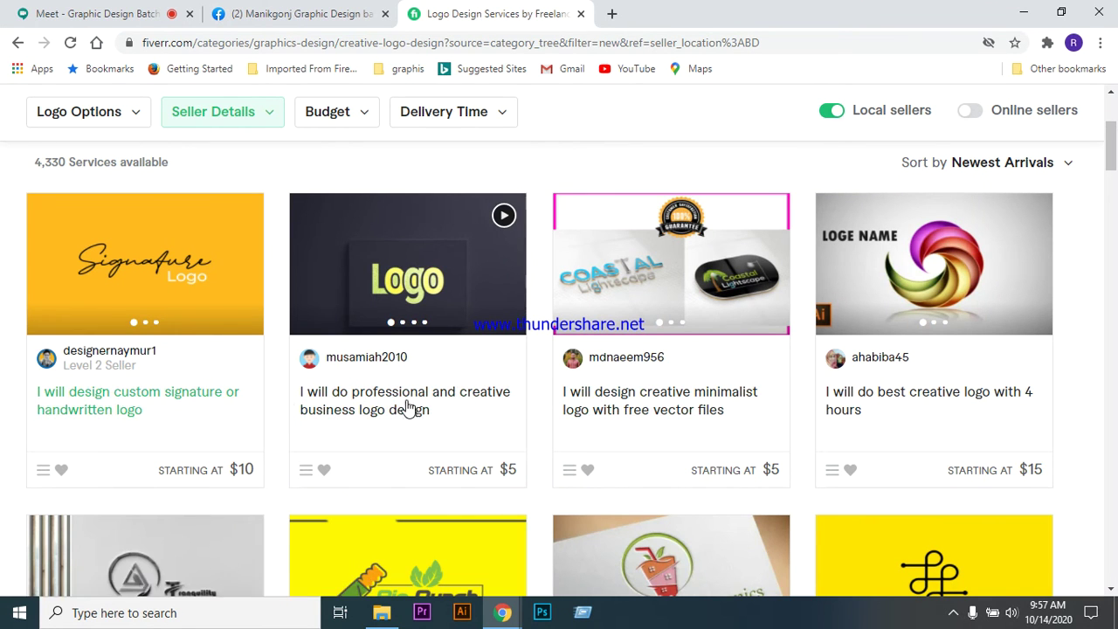
right_click(635, 397)
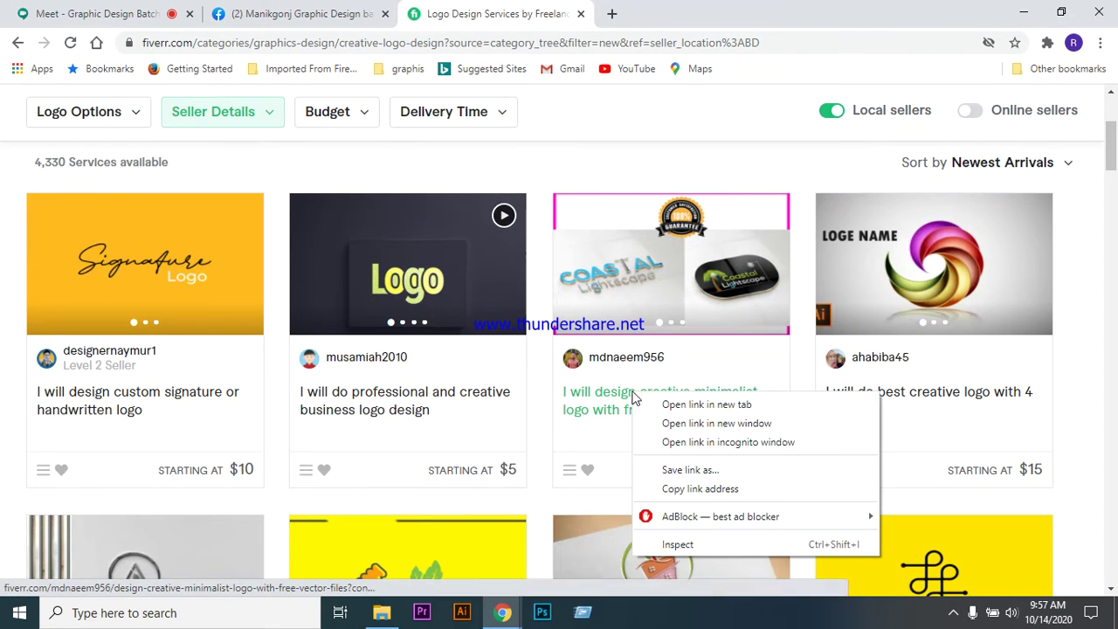
click(677, 403)
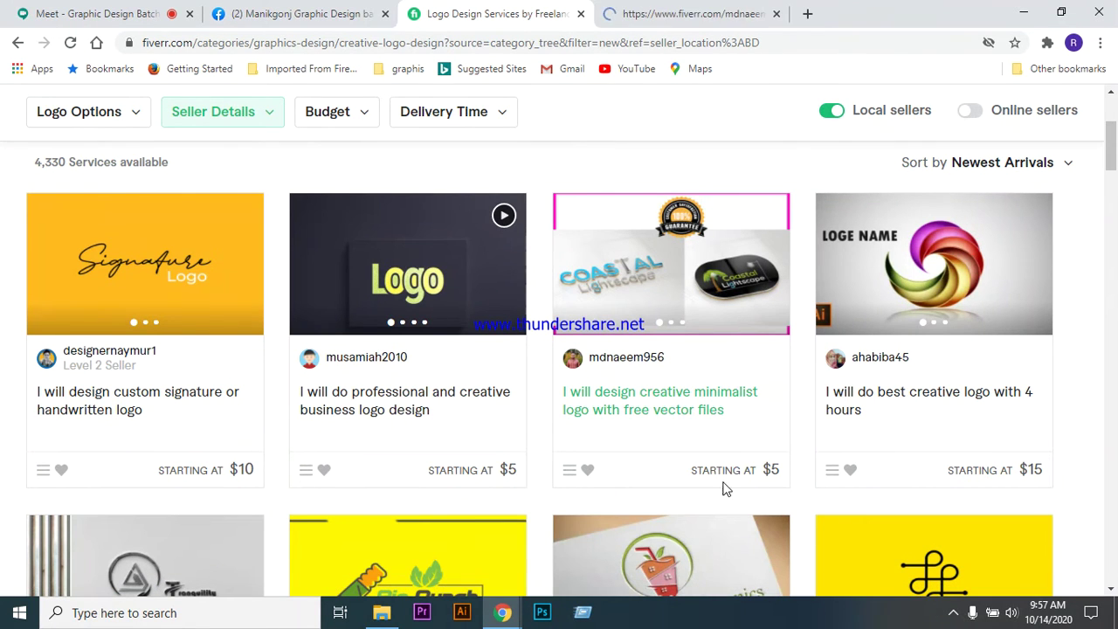
click(671, 16)
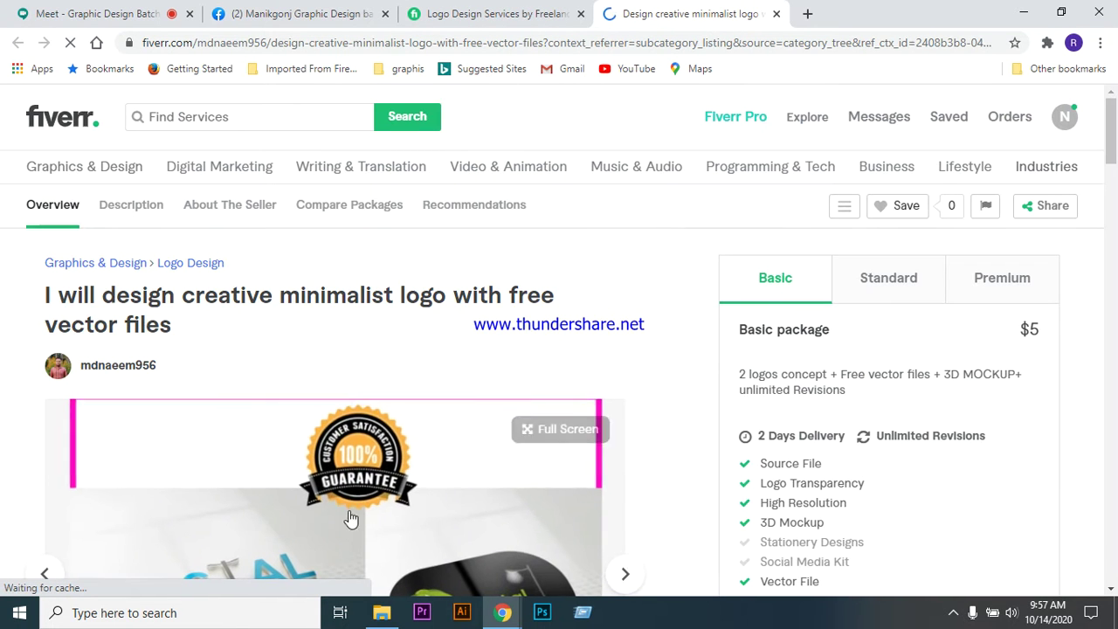
- Browse the gig's sample images up to the We The People sample
scroll(472, 289, down, 1)
scroll(472, 288, down, 1)
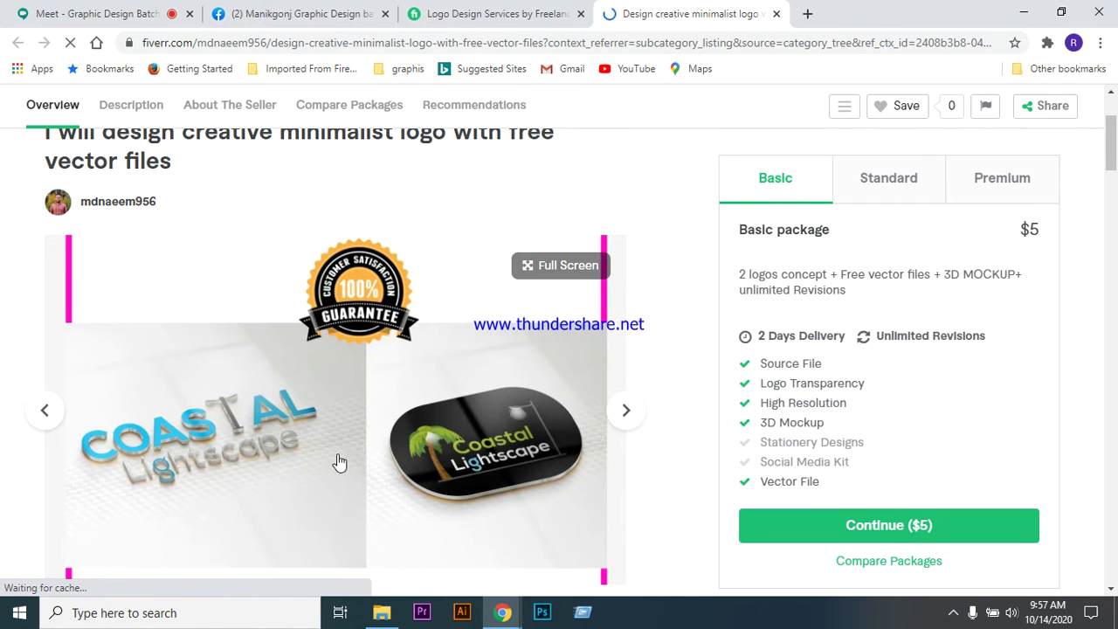
scroll(374, 393, down, 1)
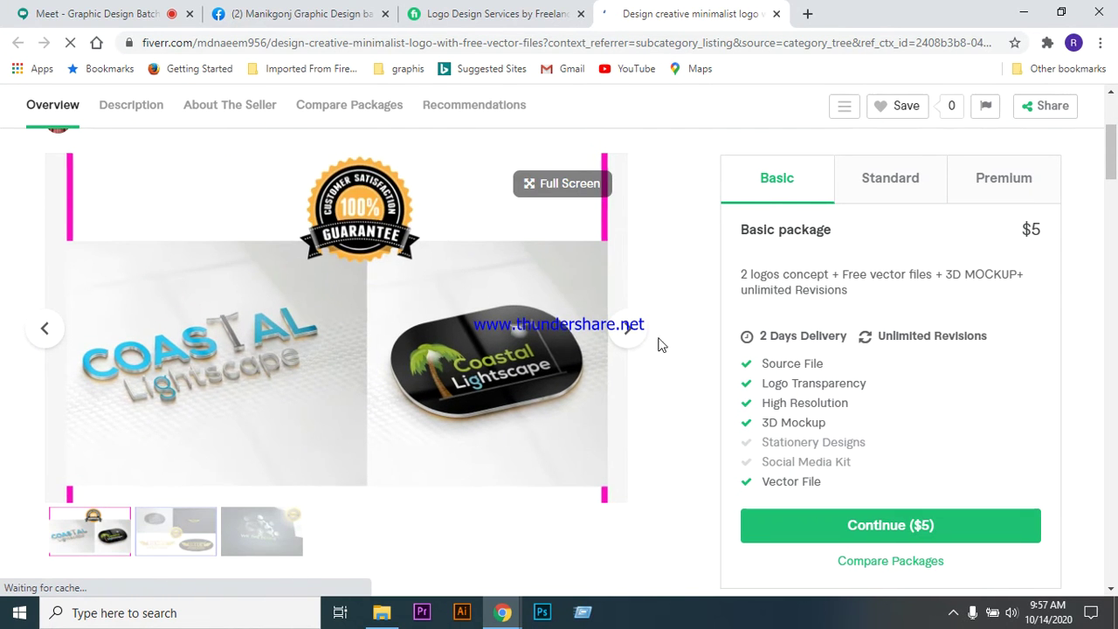
click(629, 332)
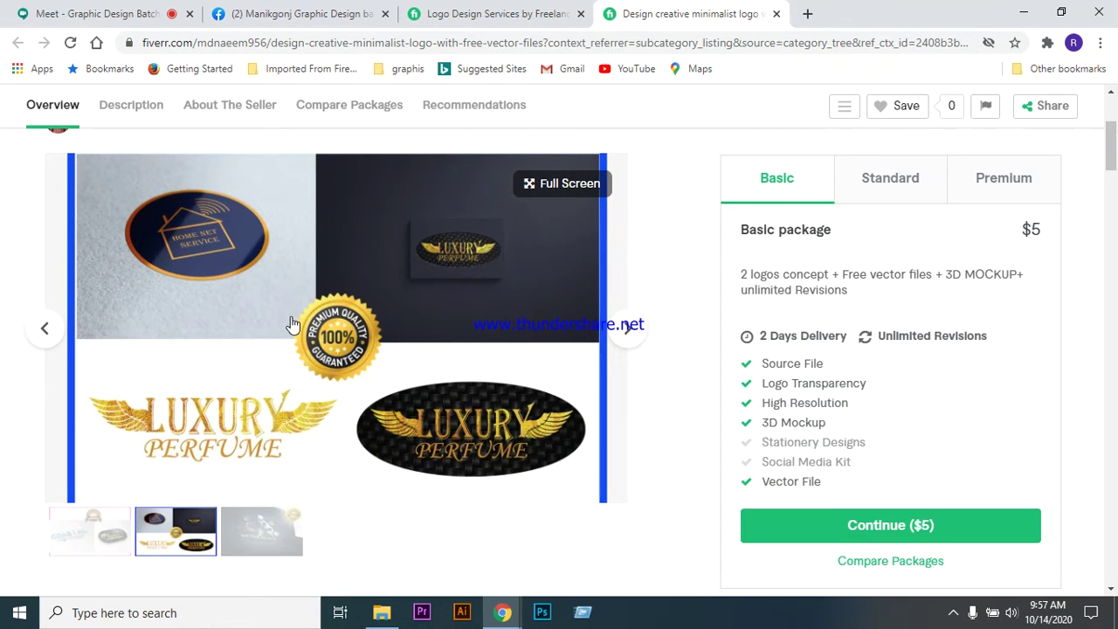
click(630, 330)
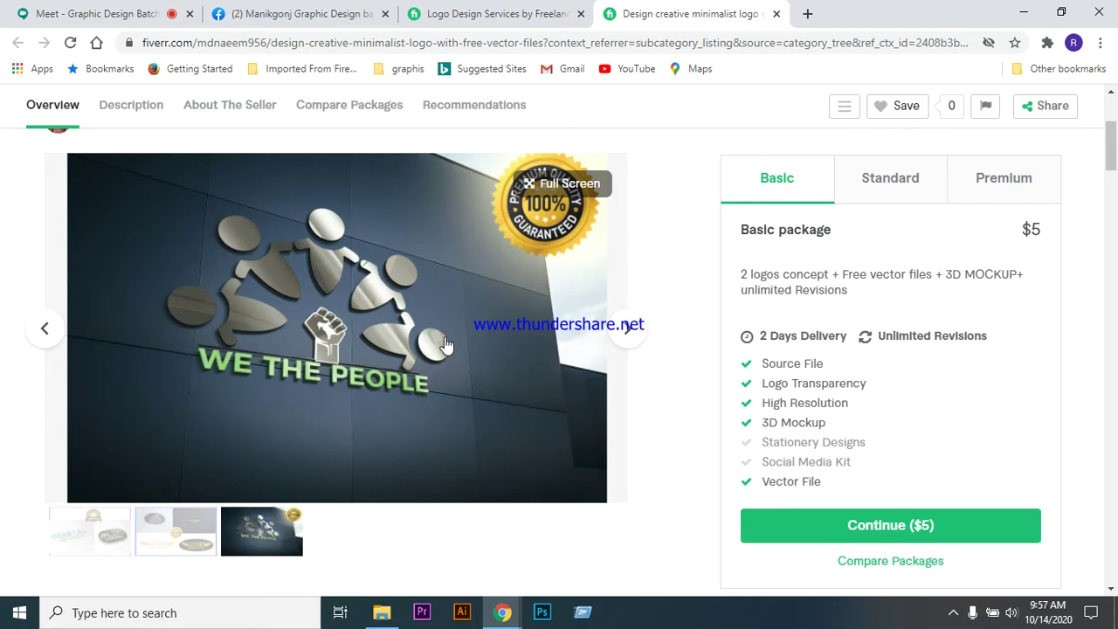
scroll(446, 354, down, 5)
scroll(415, 314, down, 5)
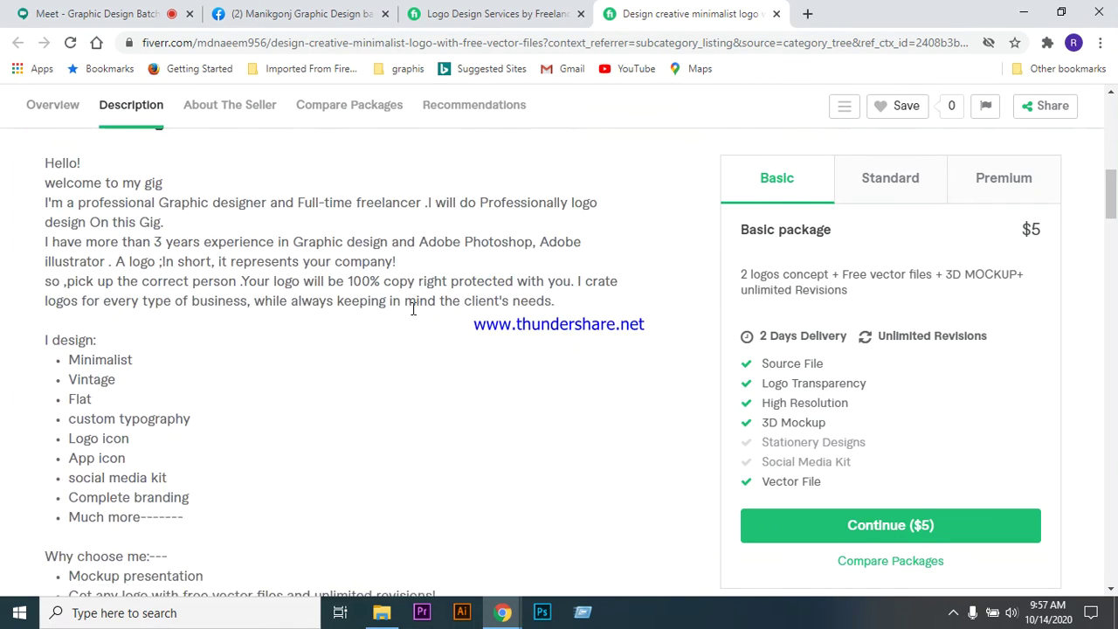
scroll(450, 359, up, 4)
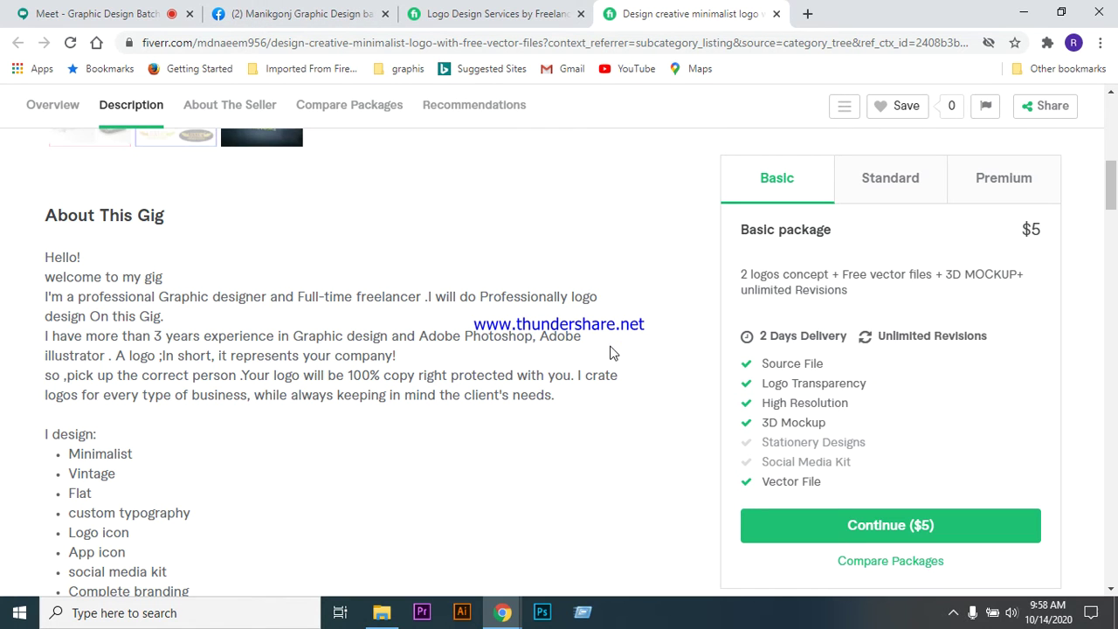
scroll(427, 267, down, 1)
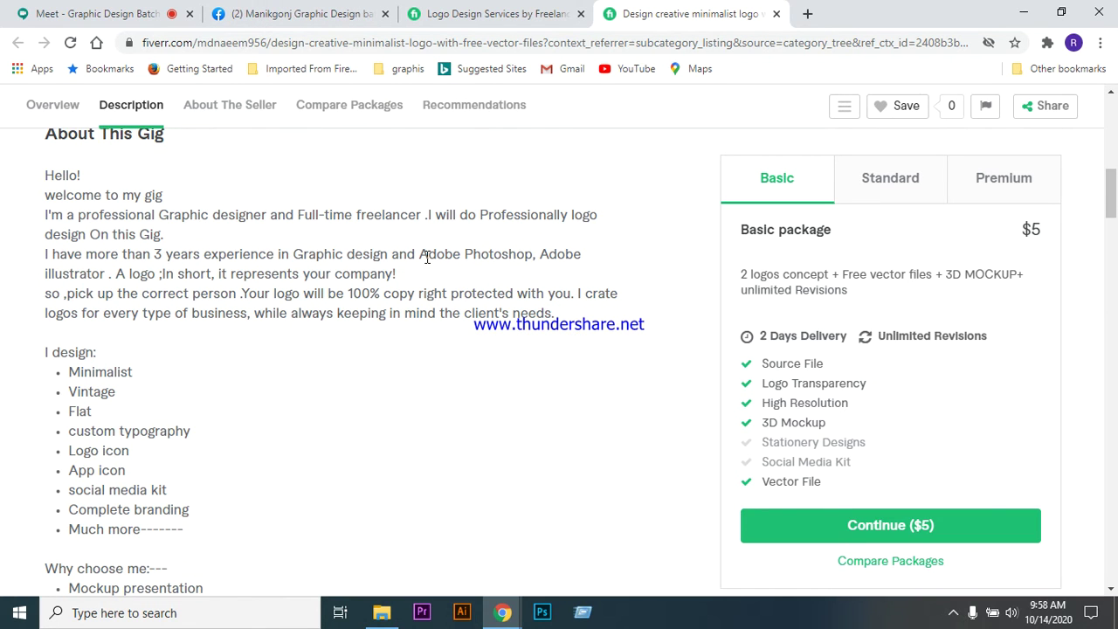
scroll(367, 292, down, 1)
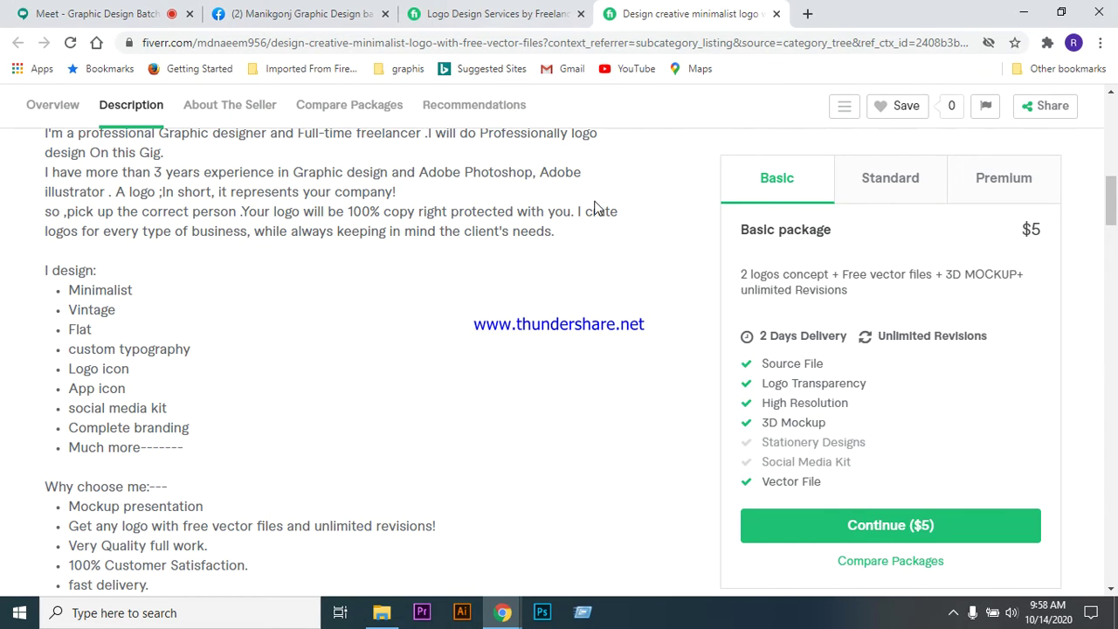
scroll(326, 265, up, 4)
scroll(466, 274, down, 3)
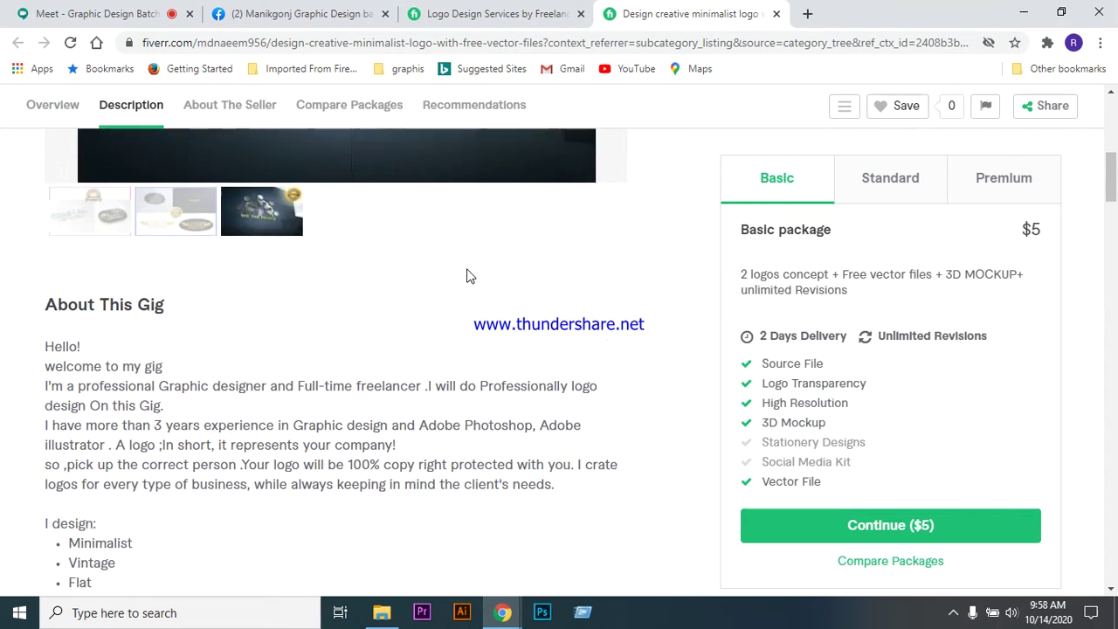
scroll(96, 395, down, 1)
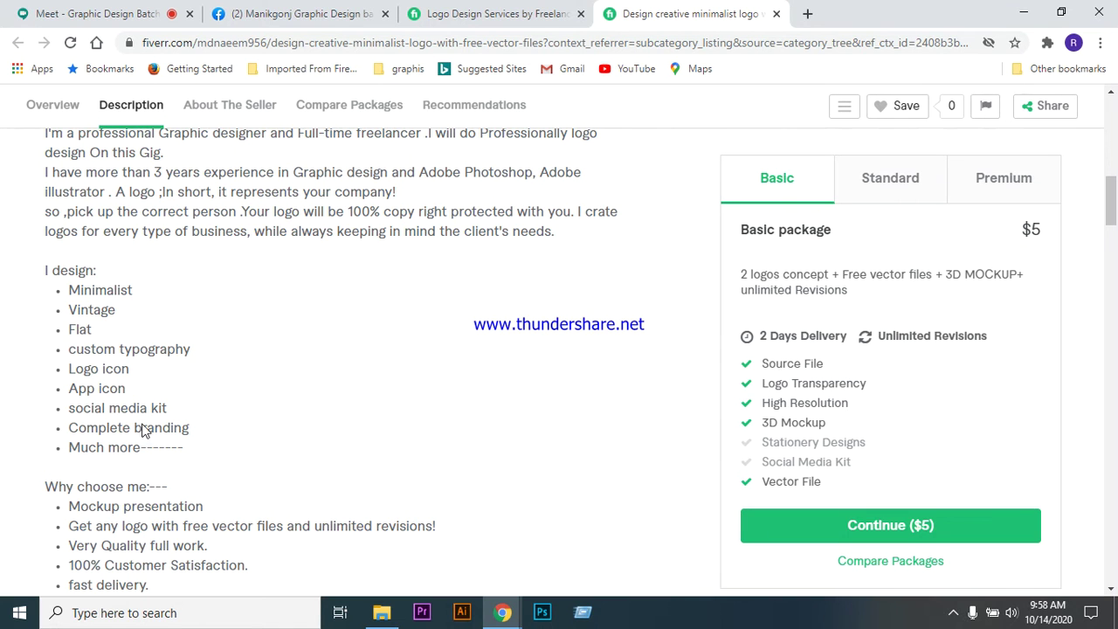
scroll(287, 291, down, 2)
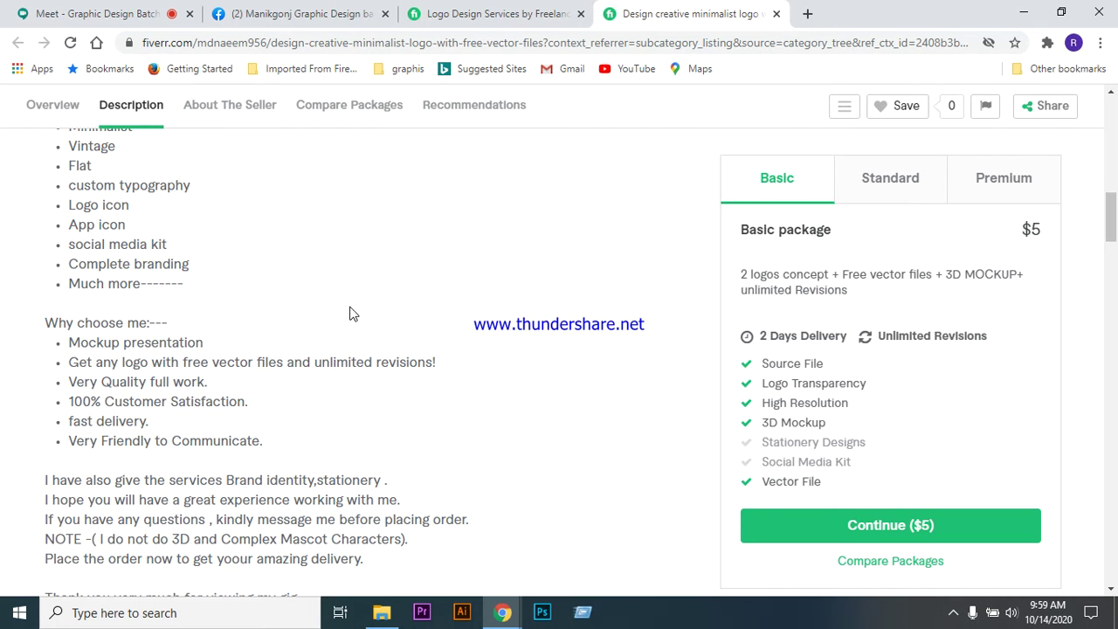
scroll(349, 312, down, 2)
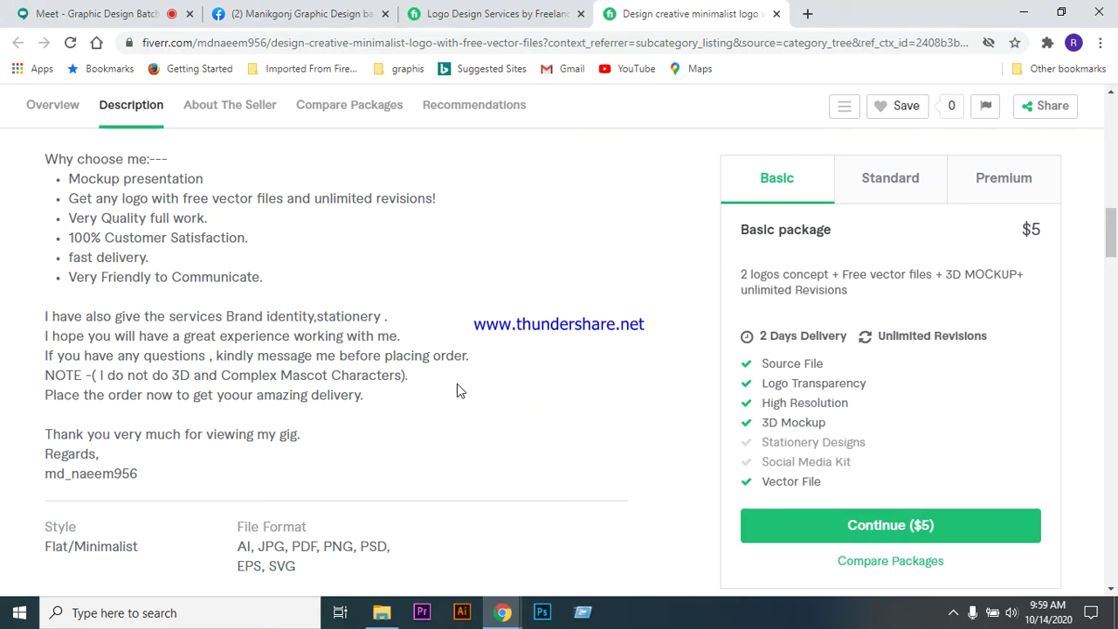
scroll(493, 306, down, 3)
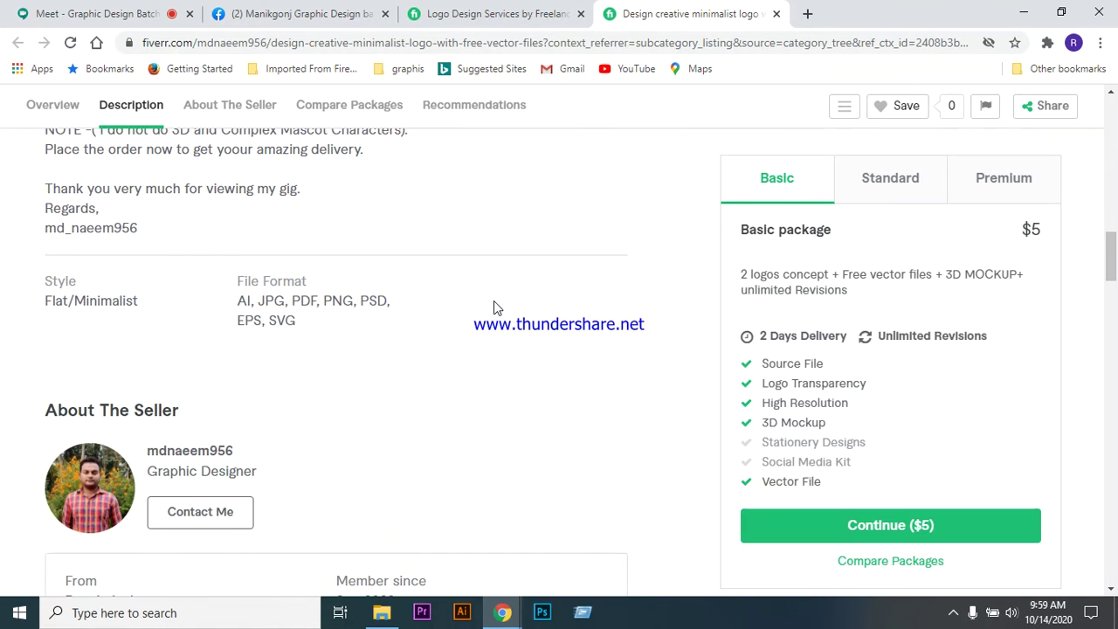
scroll(469, 332, up, 3)
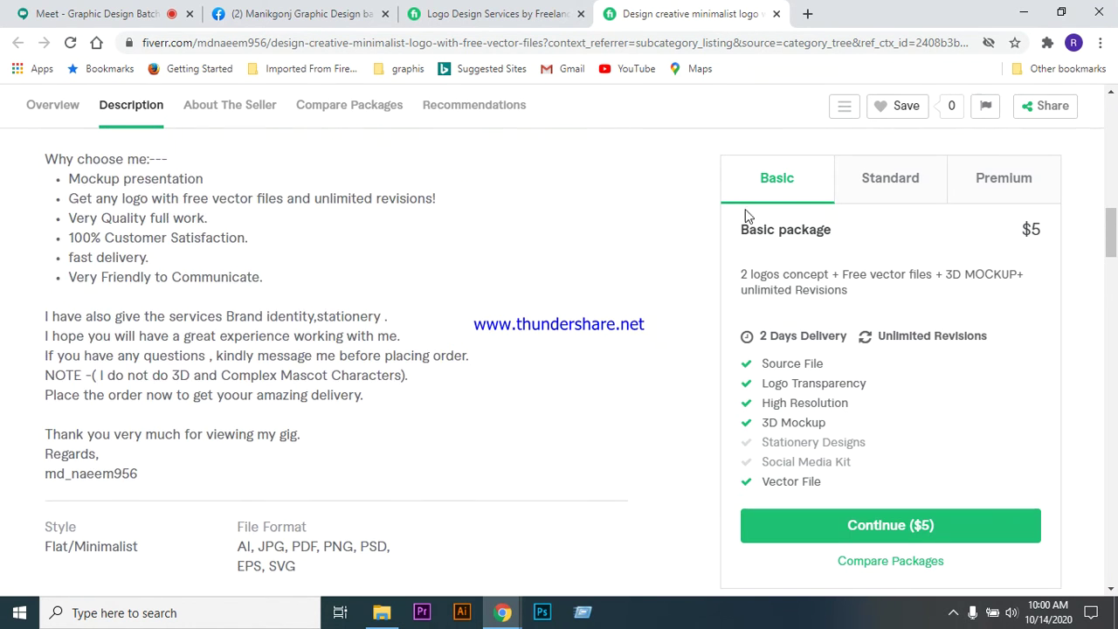
- Review the Compare Packages table: $5 Basic, $15 Standard and $30 Premium with 4 logo concepts
scroll(384, 352, down, 10)
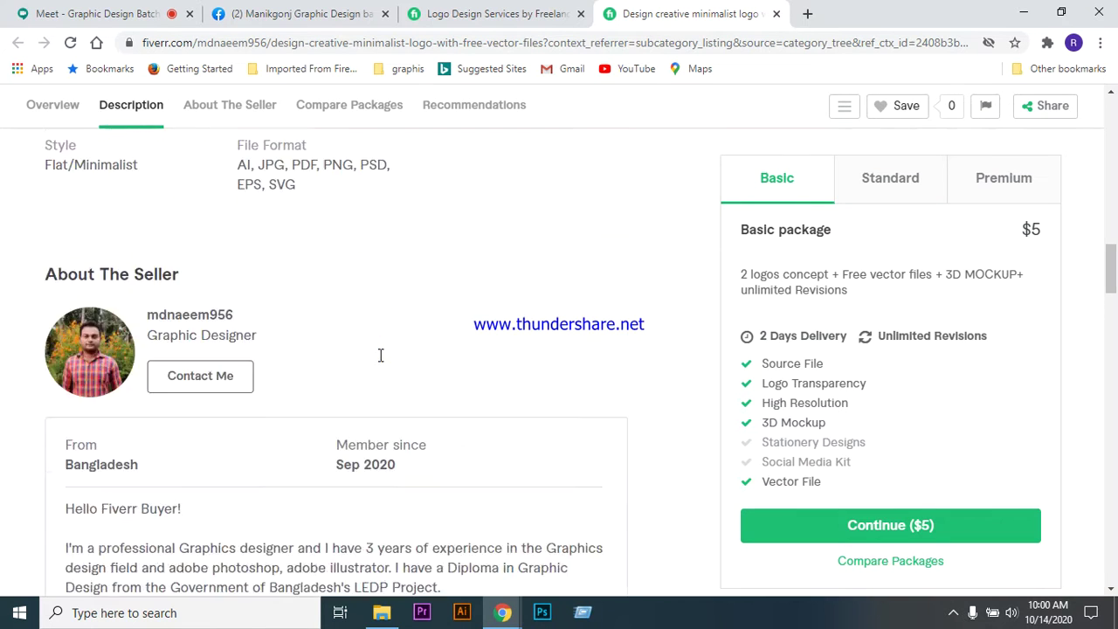
scroll(378, 351, down, 4)
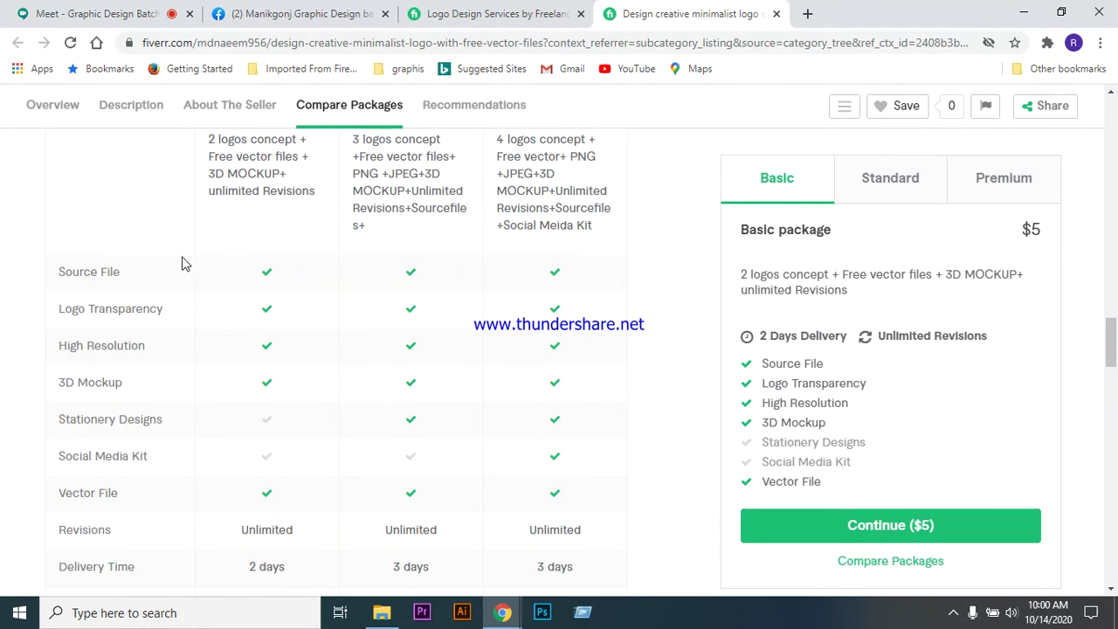
scroll(332, 393, down, 1)
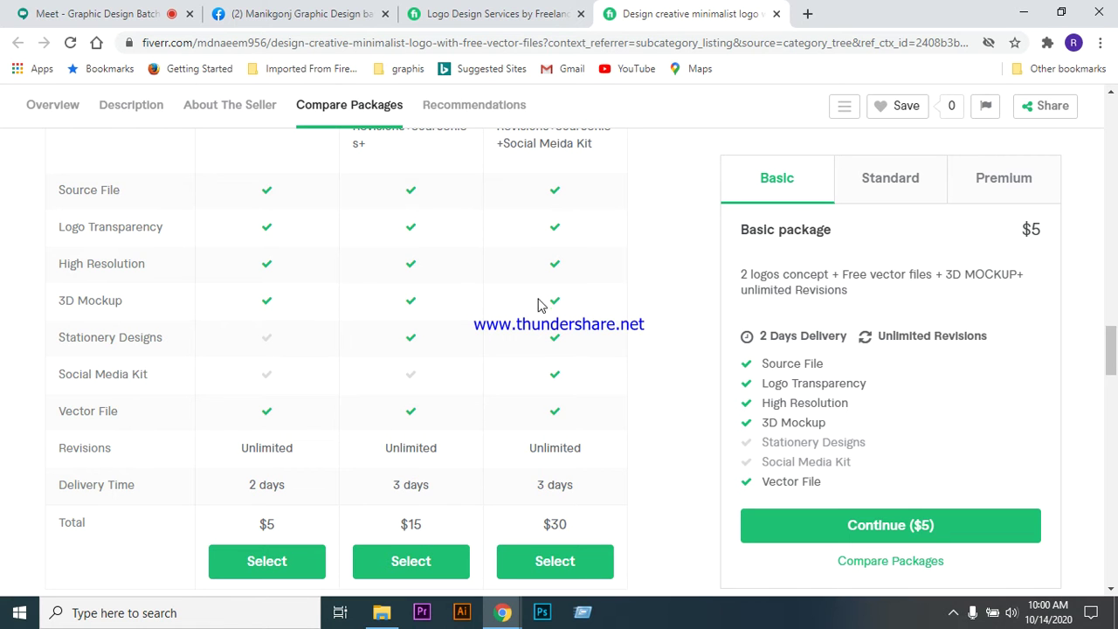
scroll(573, 528, up, 2)
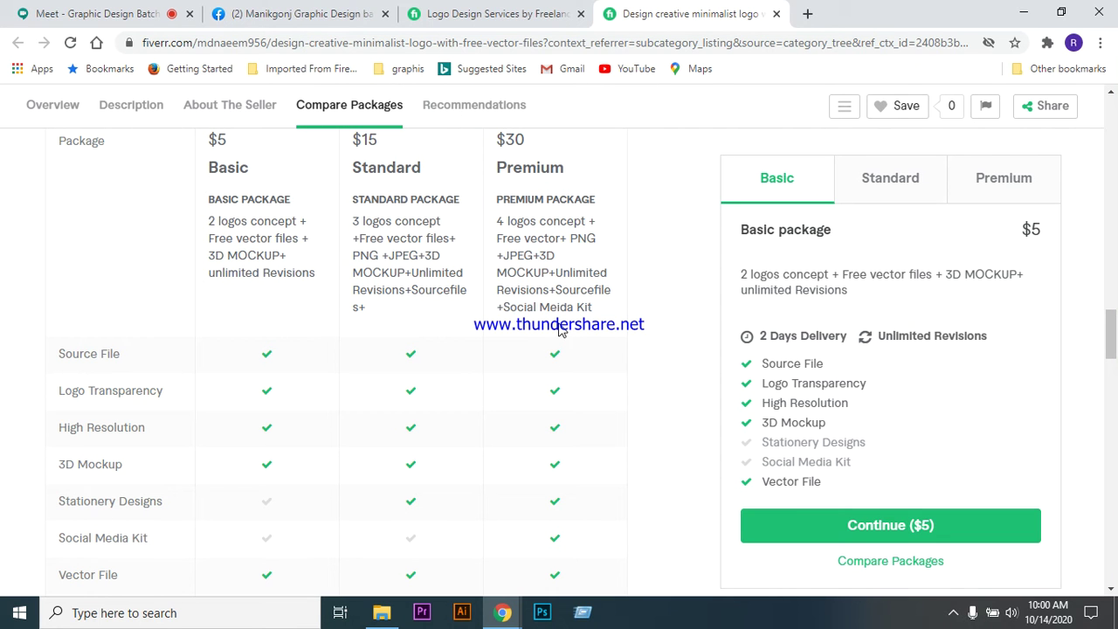
- Close the minimalist logo gig and open the 4-hours creative logo gig in a new tab
click(777, 14)
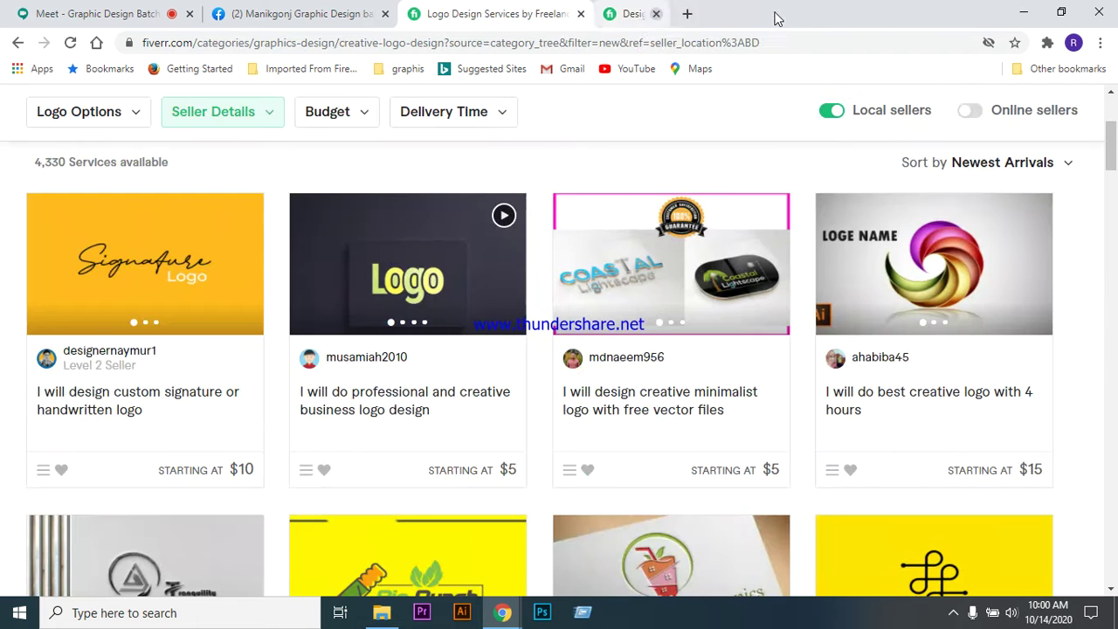
scroll(476, 346, down, 1)
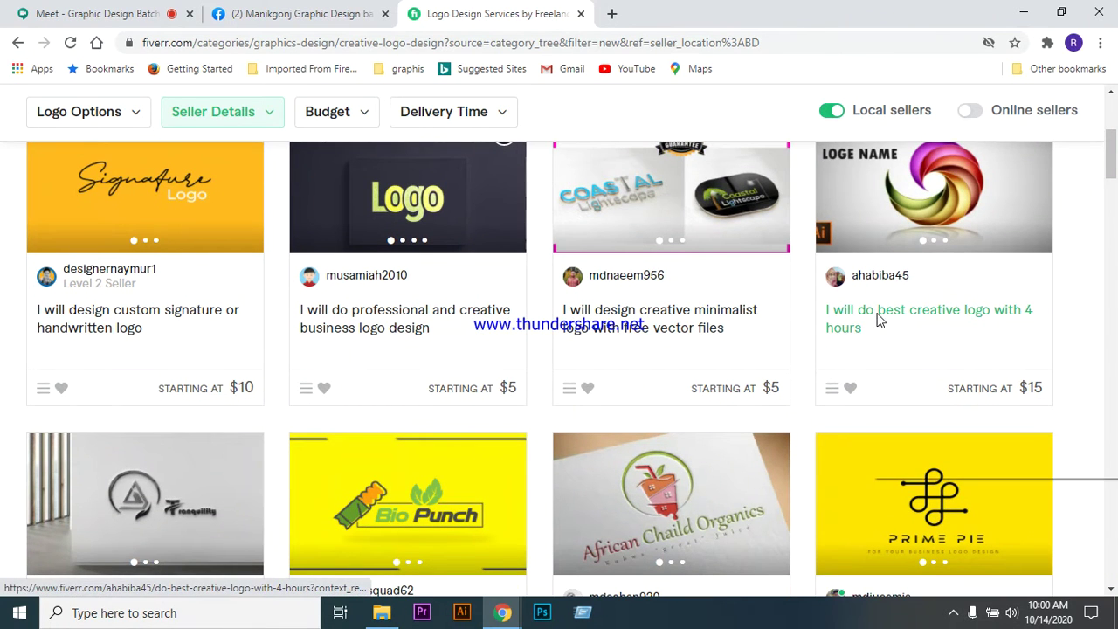
right_click(878, 320)
click(913, 325)
- Open the business logo and icon and logo for web gigs in new background tabs
scroll(725, 335, down, 2)
scroll(725, 334, down, 1)
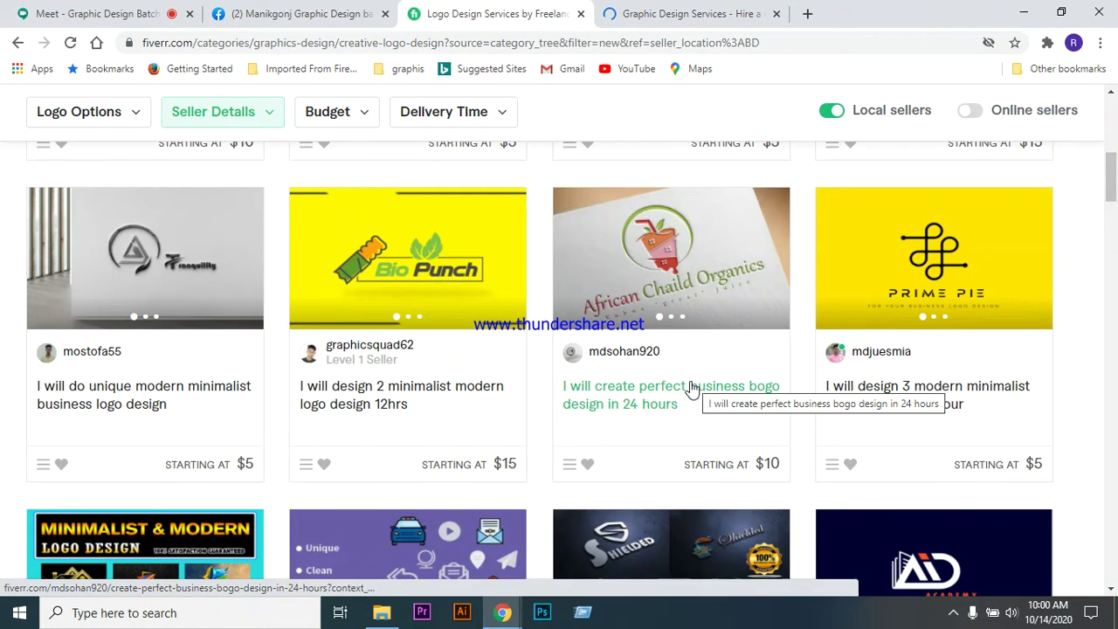
right_click(631, 390)
click(651, 395)
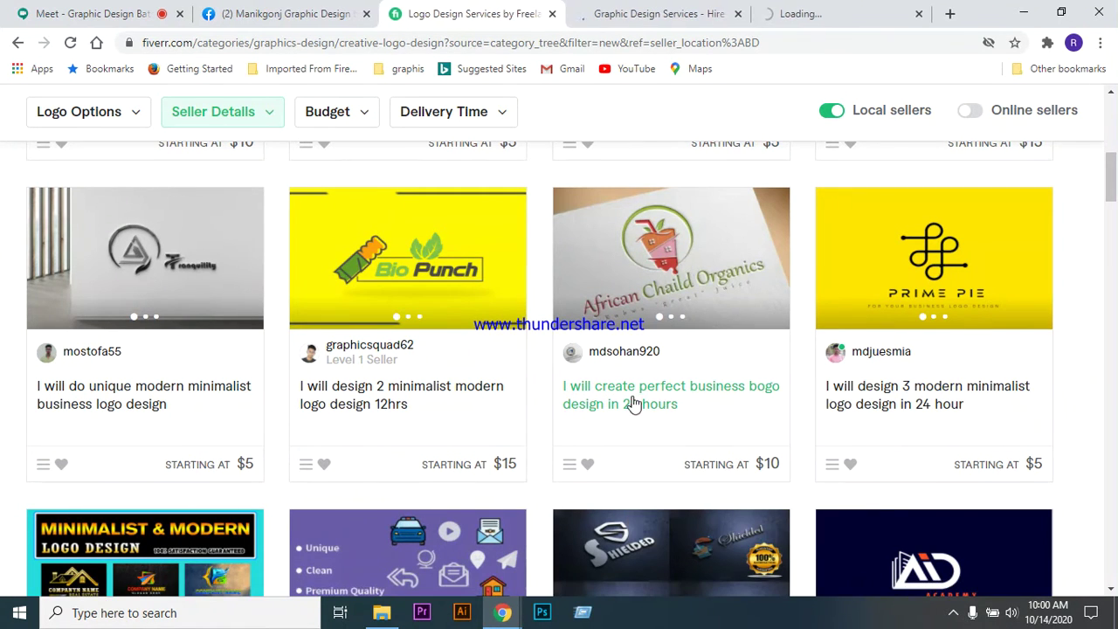
scroll(629, 397, down, 3)
scroll(611, 315, down, 1)
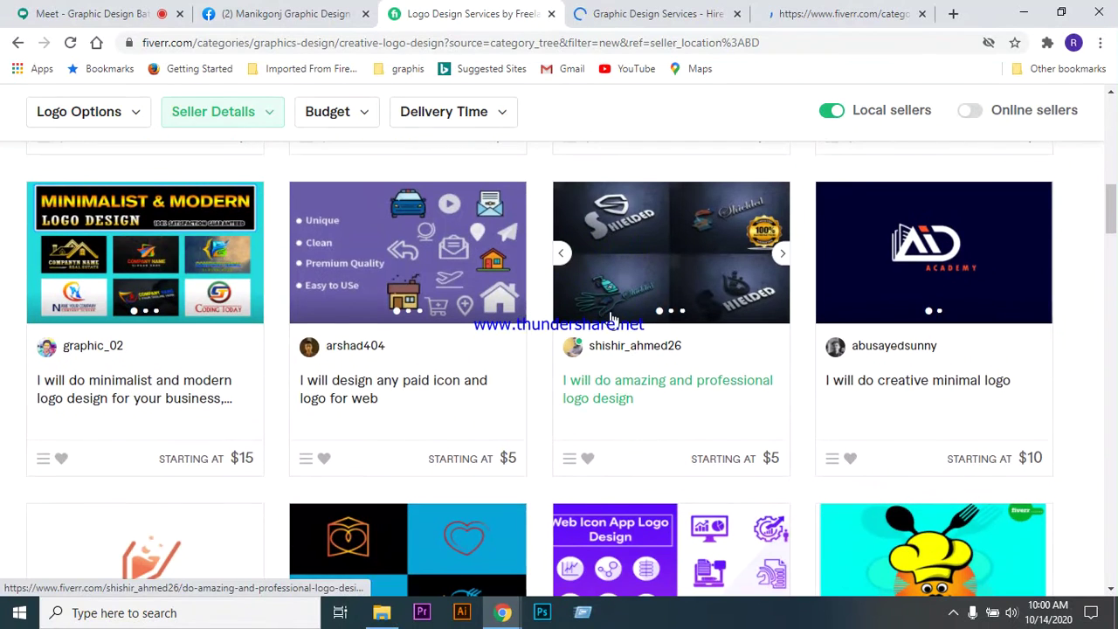
right_click(407, 386)
click(460, 391)
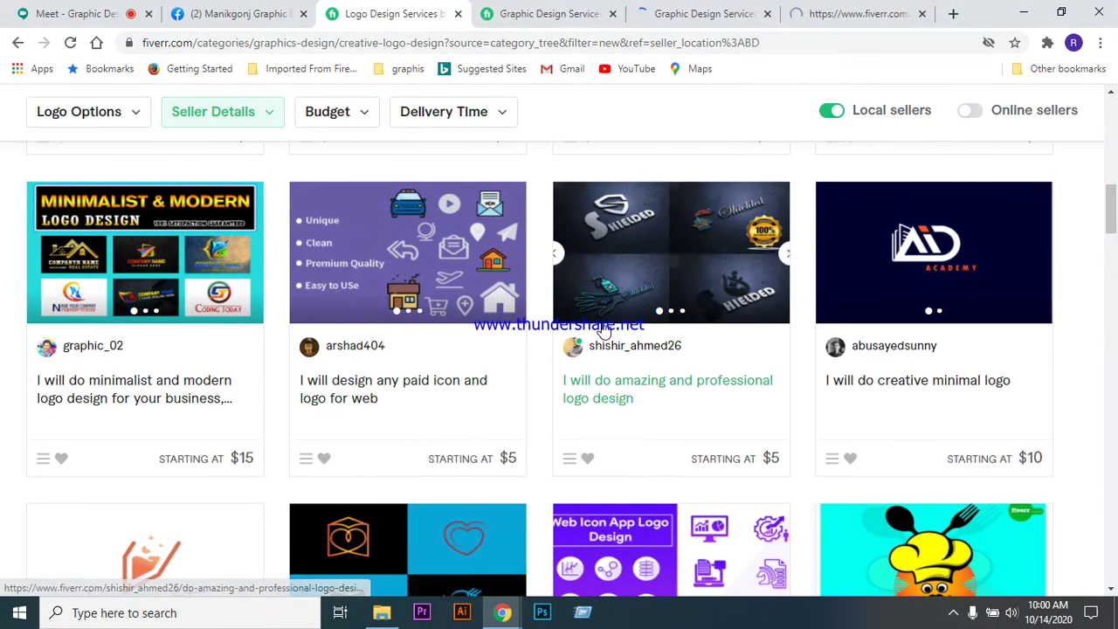
scroll(603, 329, down, 3)
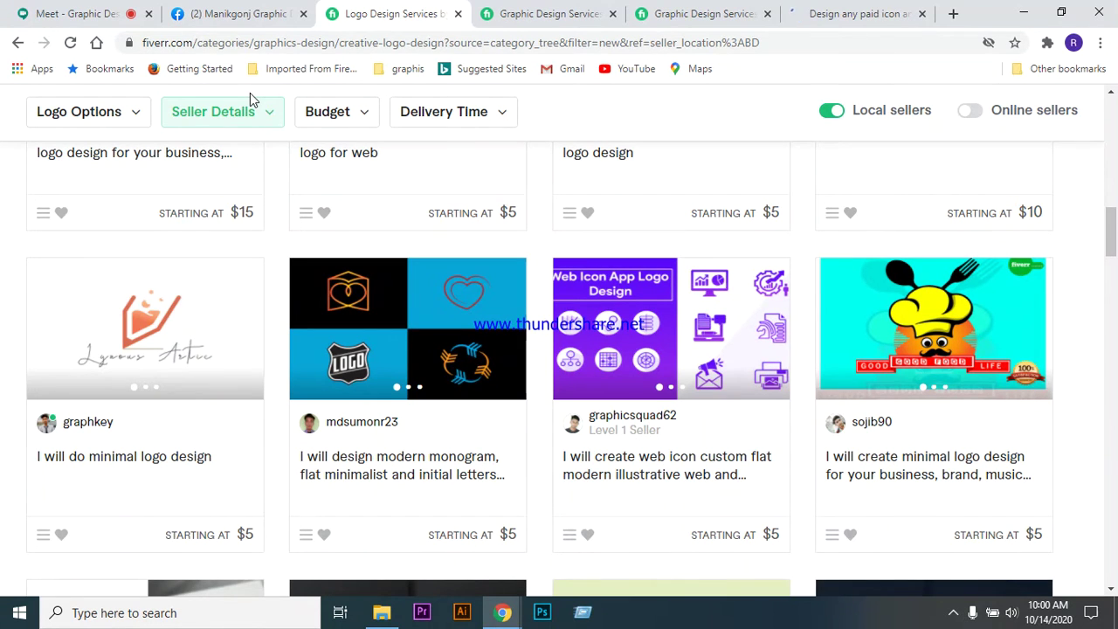
- Open Pinterest in a new tab and search for 'flat logo design'
key(ctrl+t)
click(861, 45)
text(p)
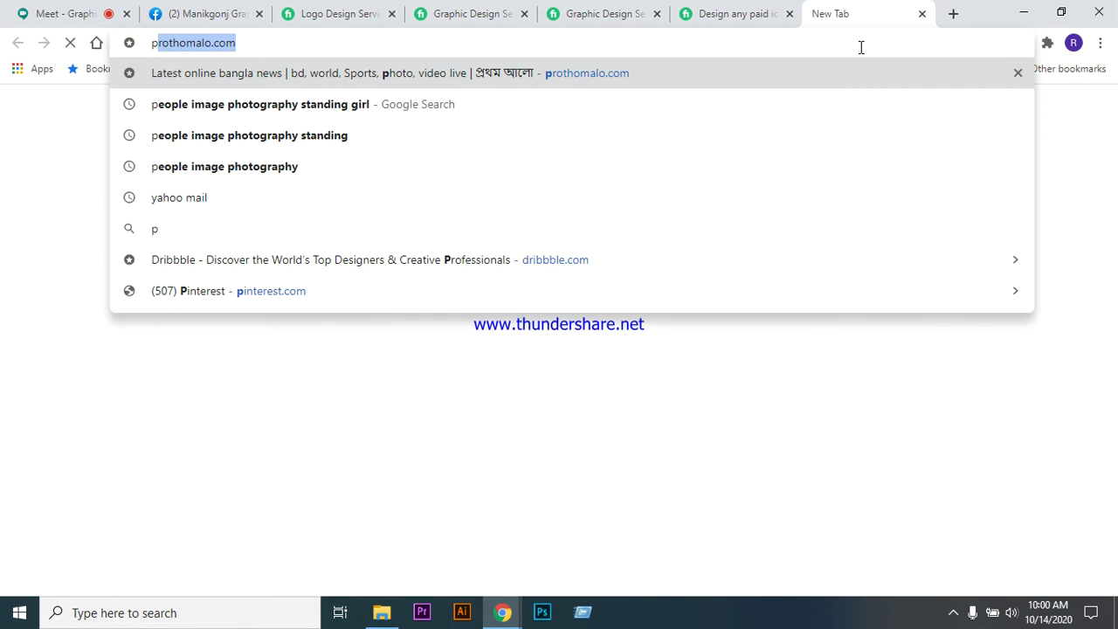
text(interest)
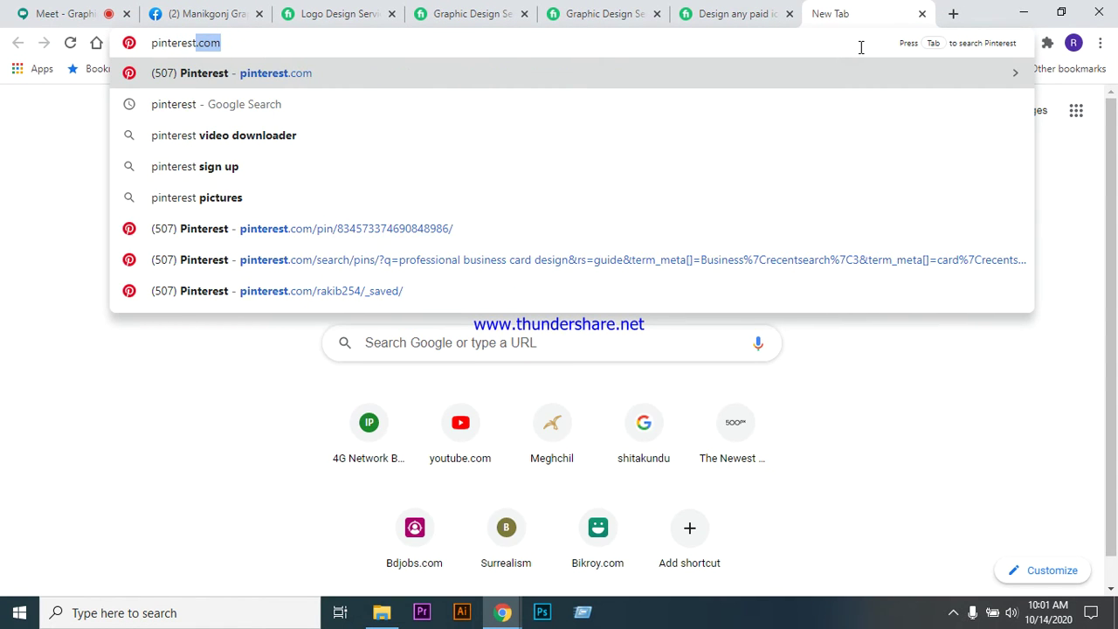
key(Return)
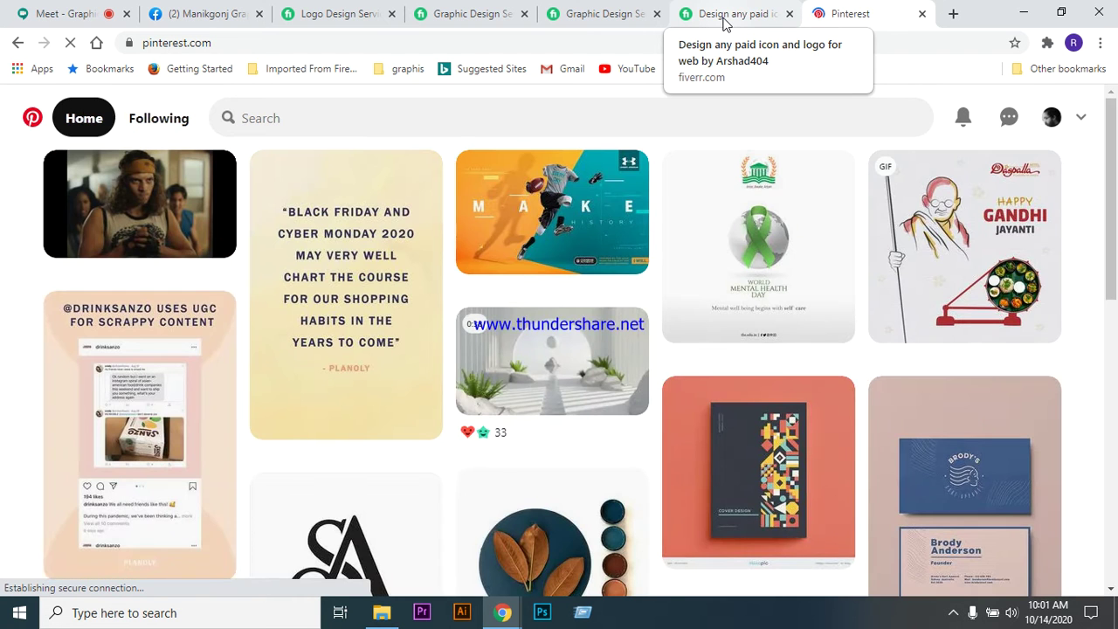
click(359, 119)
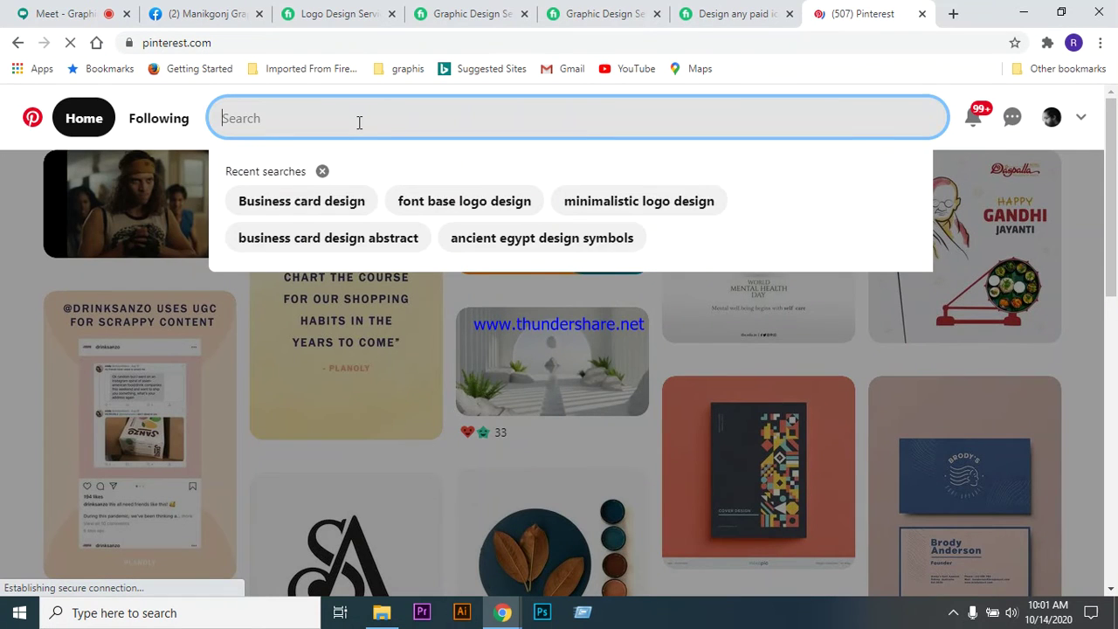
text(flat logo design)
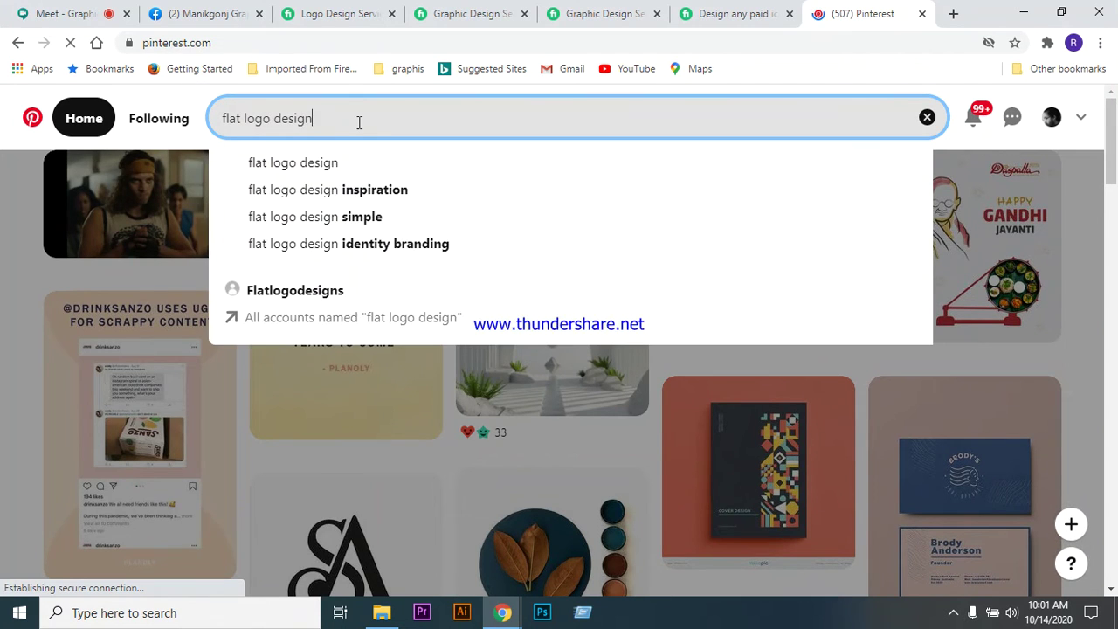
click(309, 175)
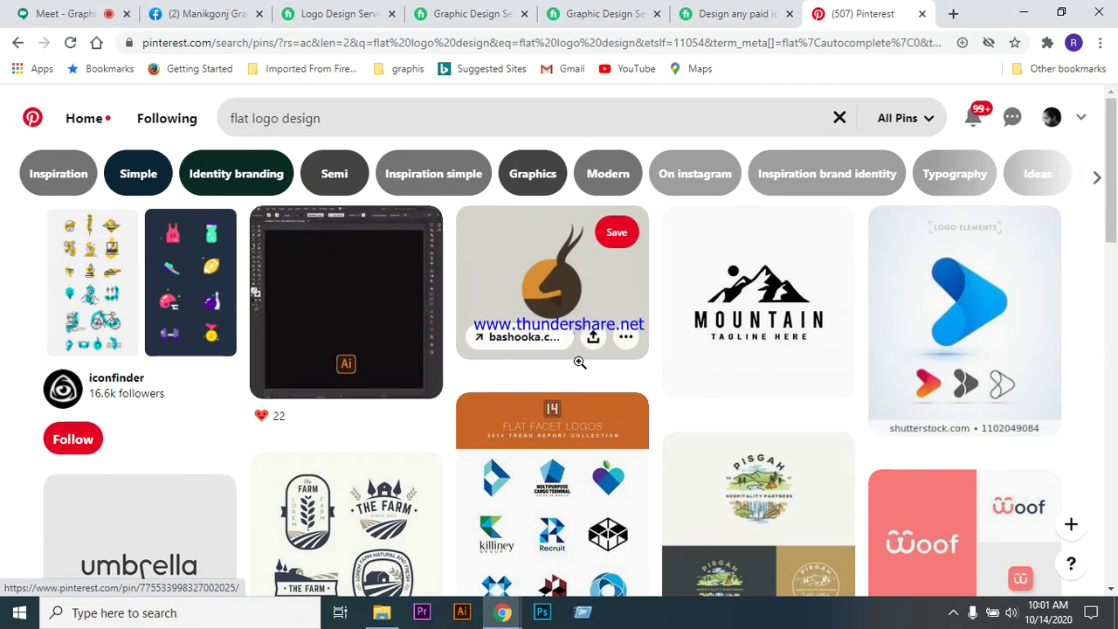
- View the Woof logo pin, then return and keep scrolling the flat logo design results
scroll(712, 355, down, 3)
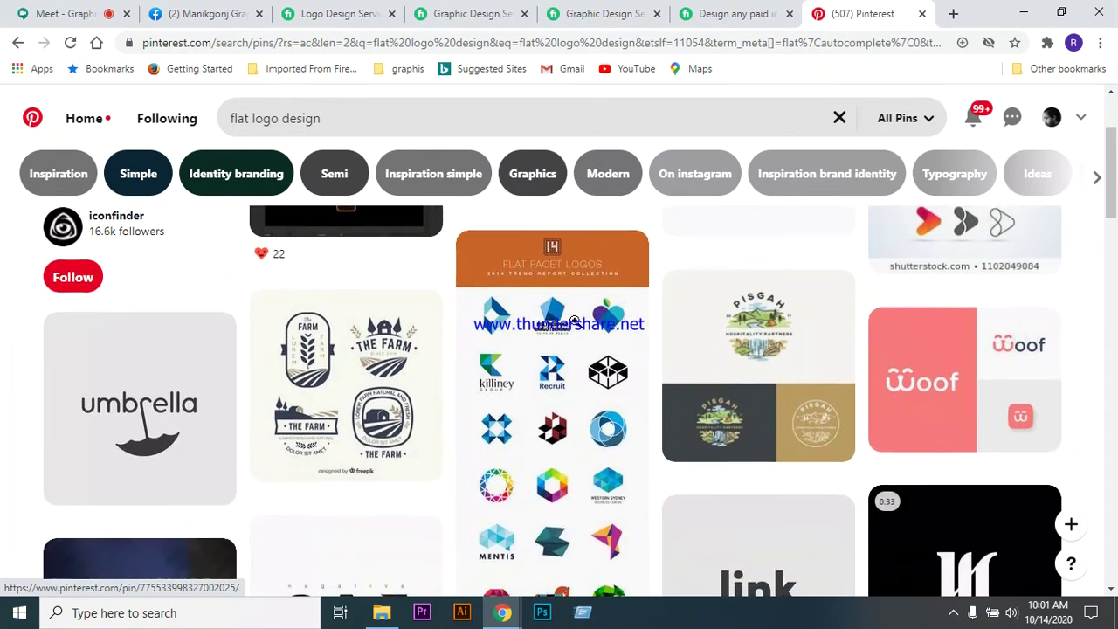
click(951, 302)
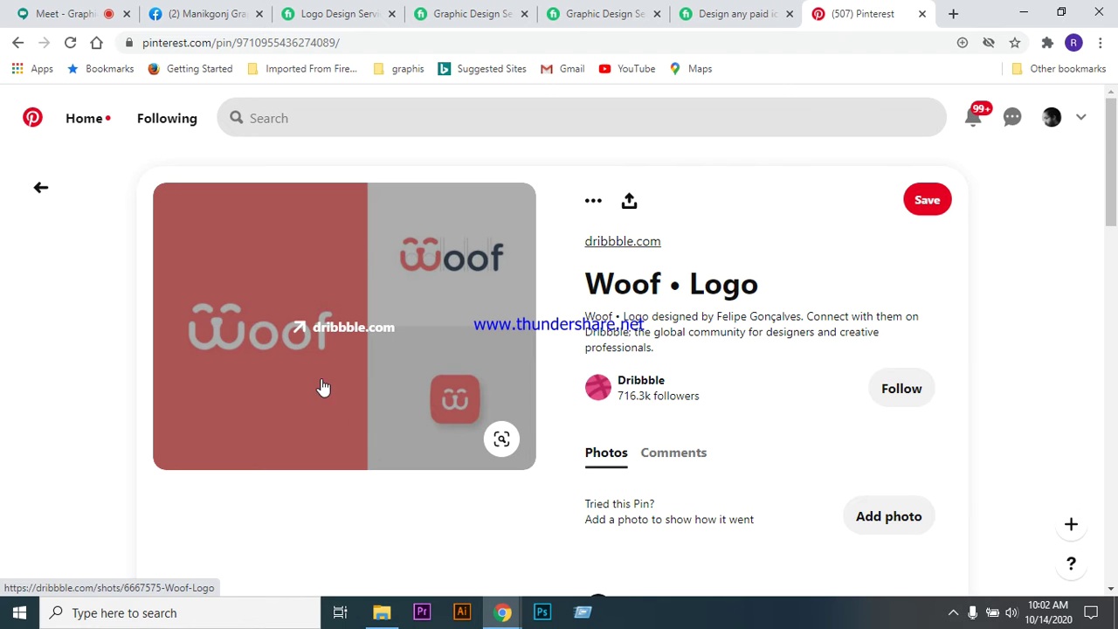
scroll(394, 356, down, 3)
scroll(394, 260, down, 5)
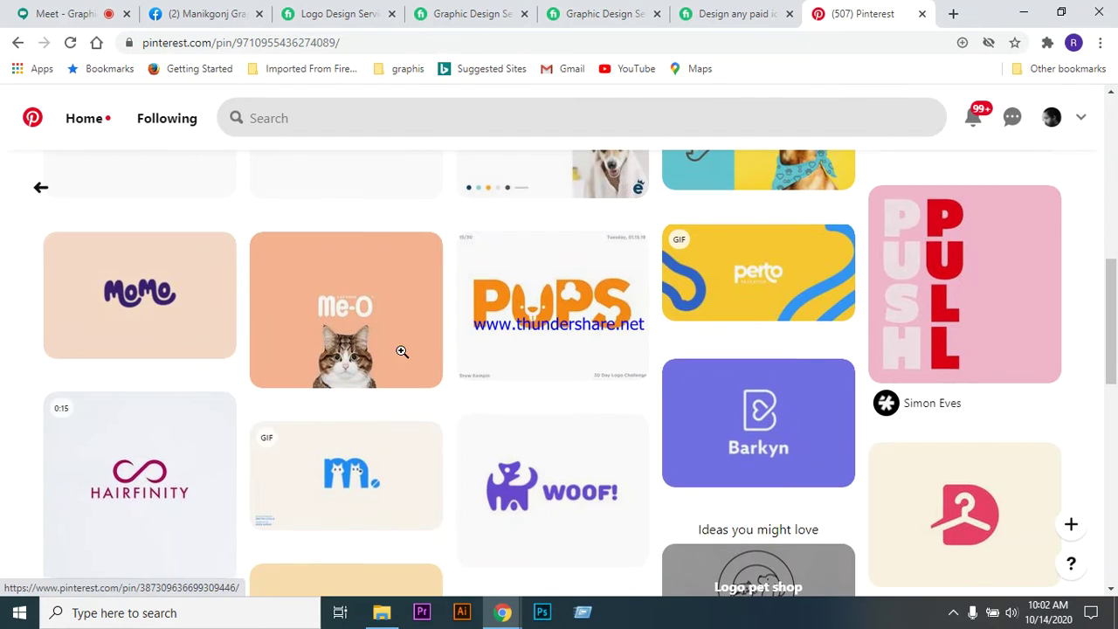
scroll(399, 349, up, 1)
scroll(331, 343, up, 4)
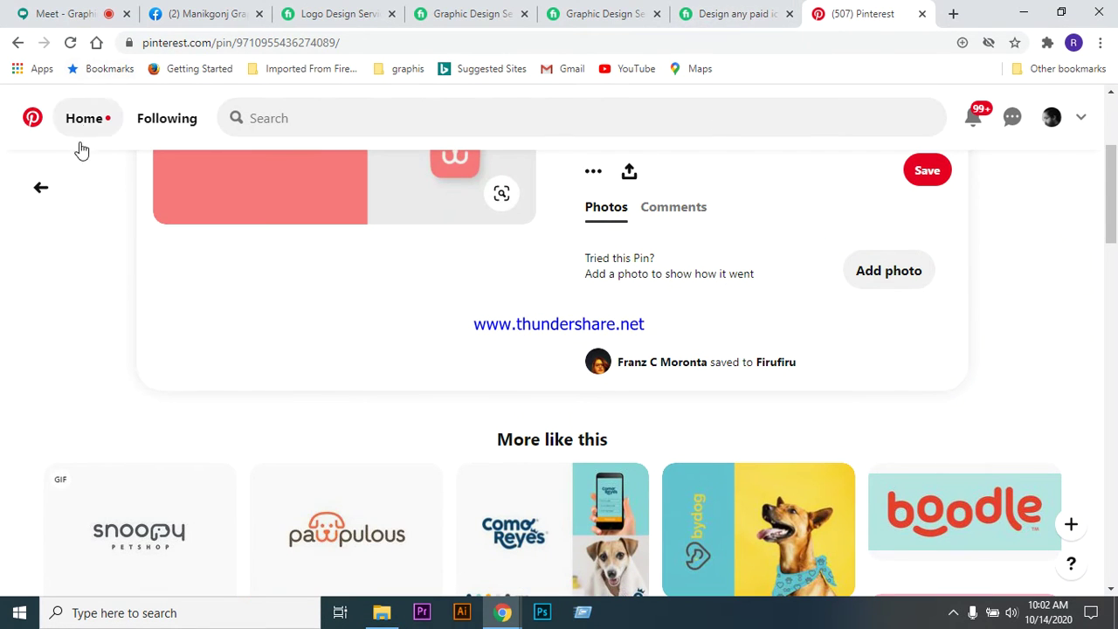
click(41, 187)
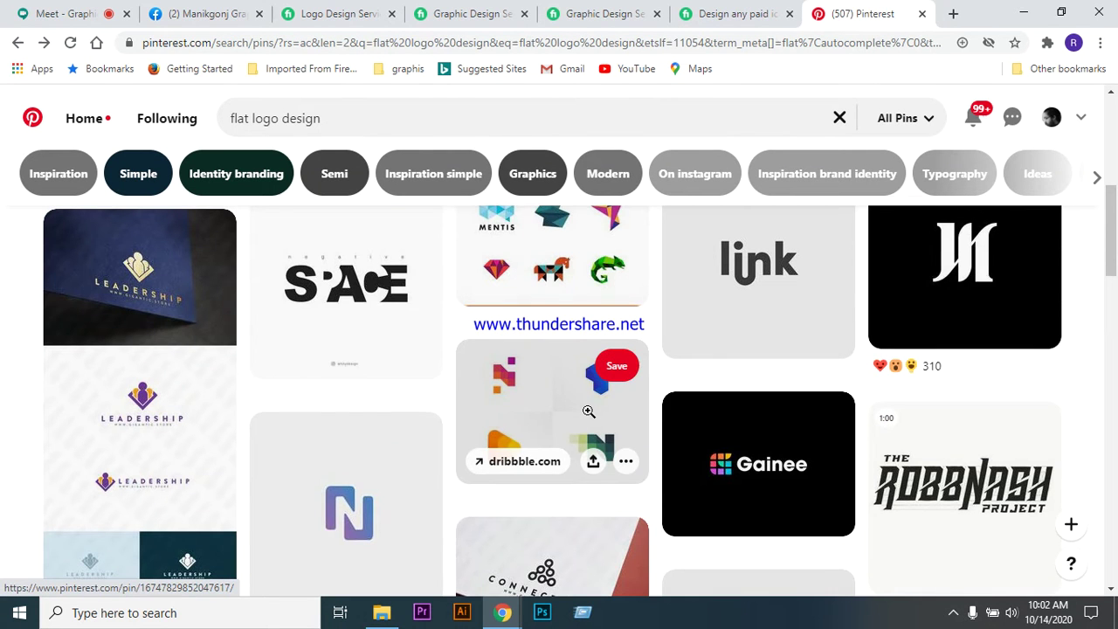
scroll(545, 391, down, 1)
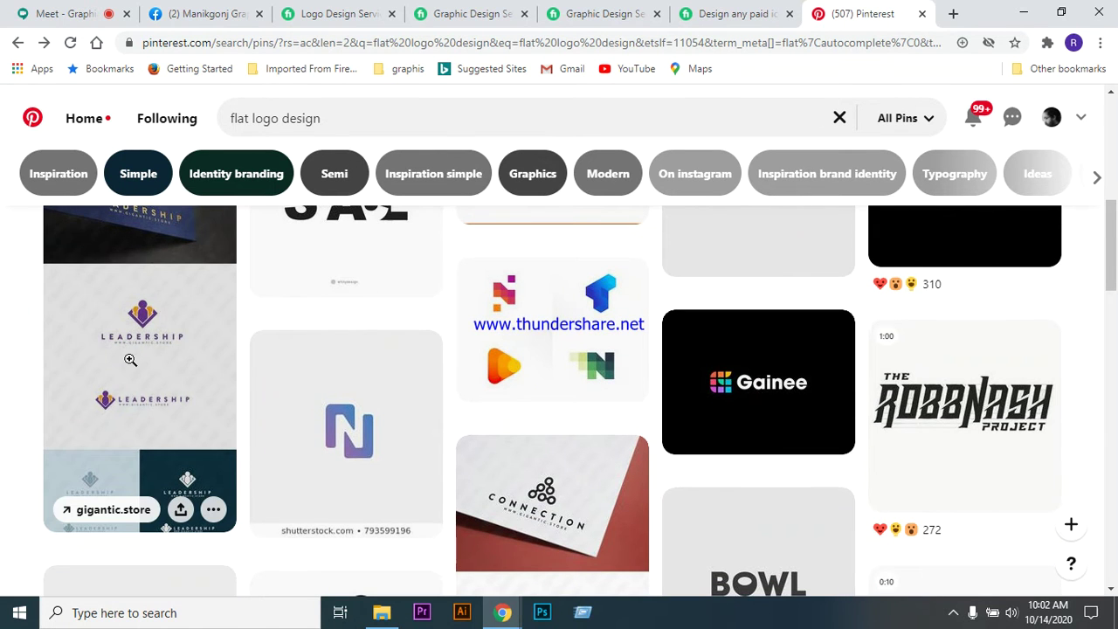
scroll(127, 363, down, 1)
- Admit the waiting participant to reach 24 people, then check the screen recorder from the tray
click(72, 14)
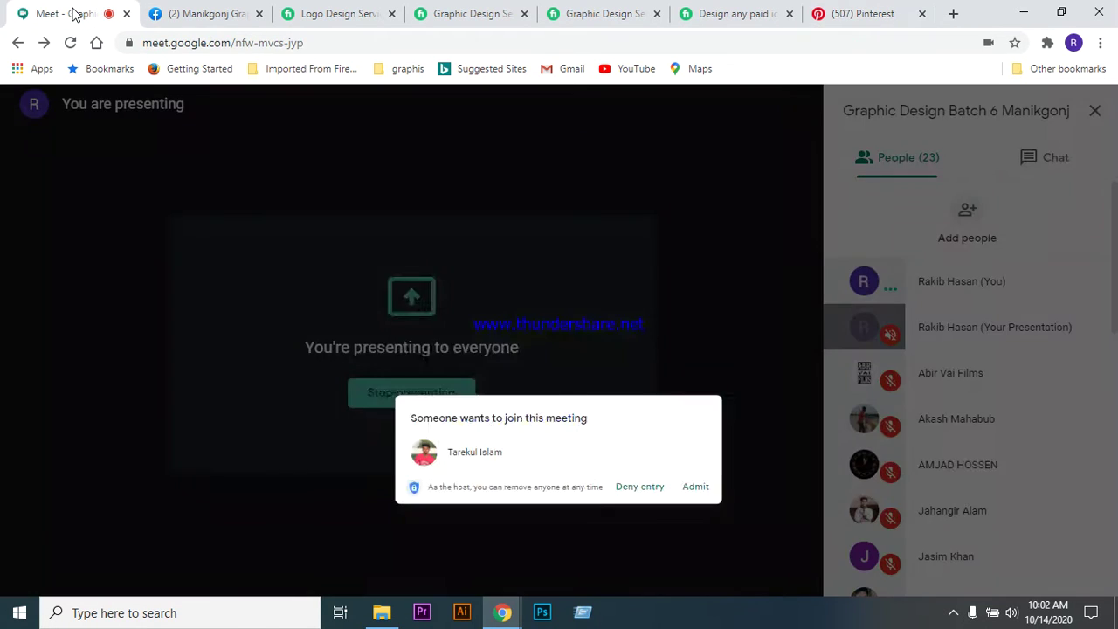
click(732, 392)
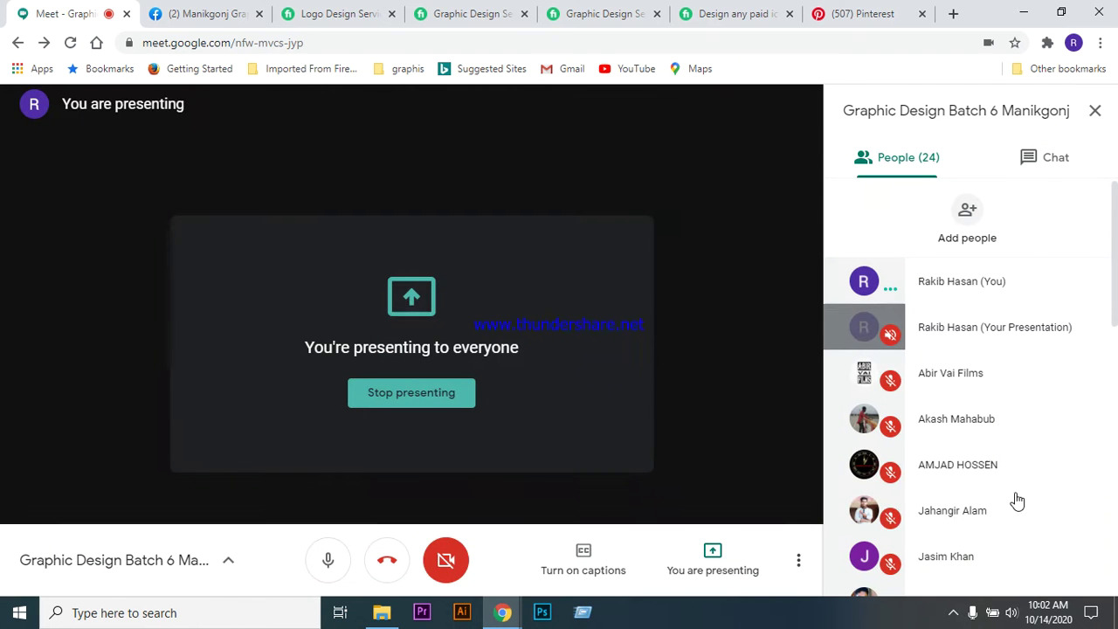
click(955, 614)
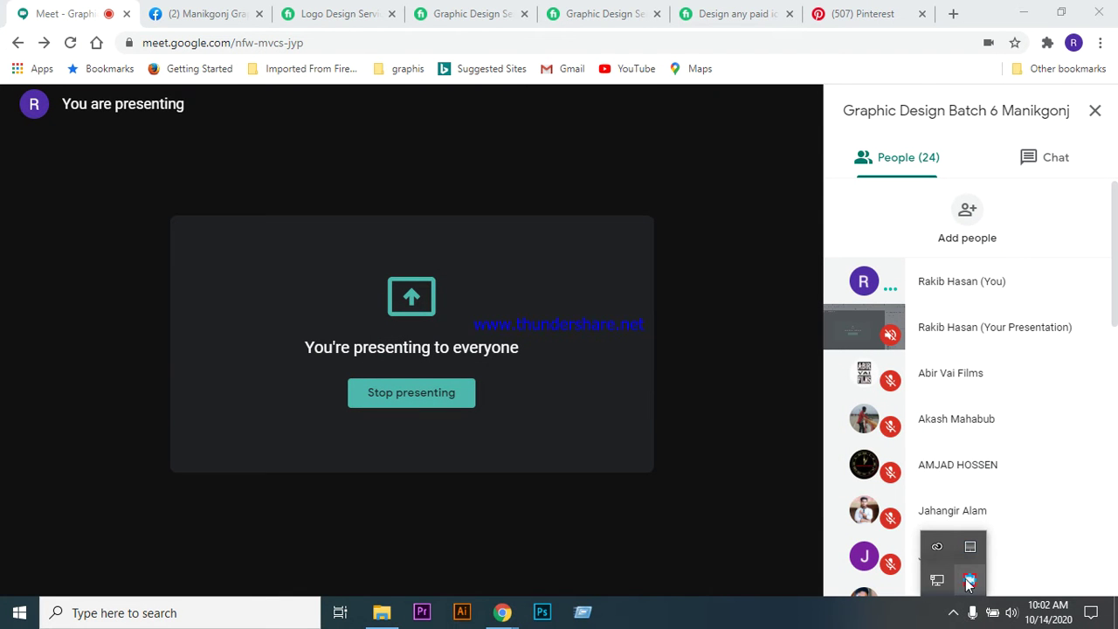
right_click(969, 582)
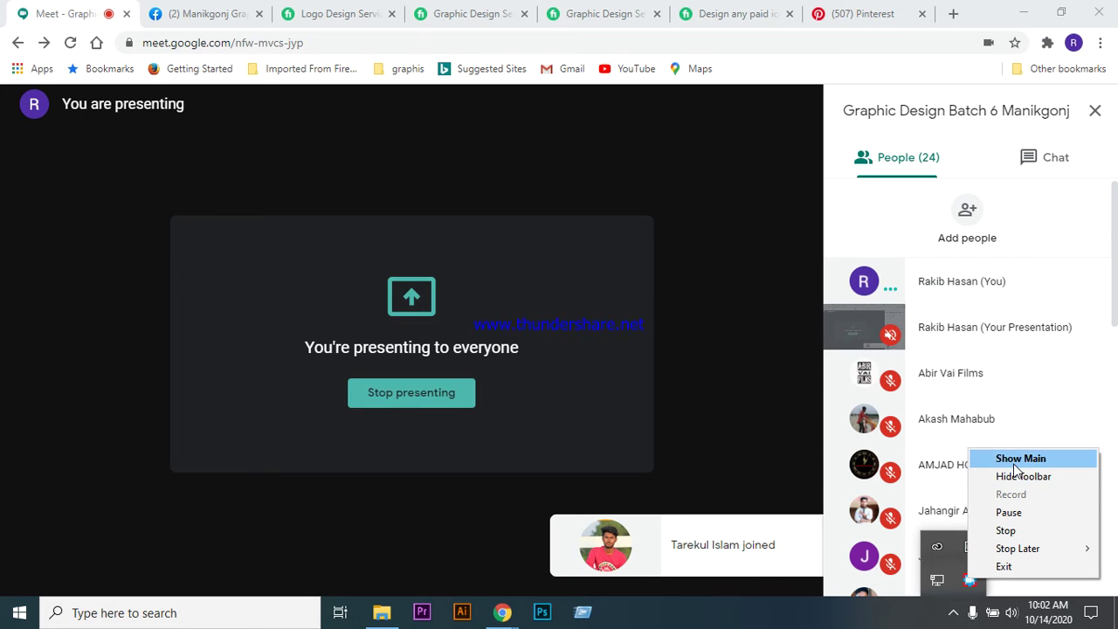
click(958, 611)
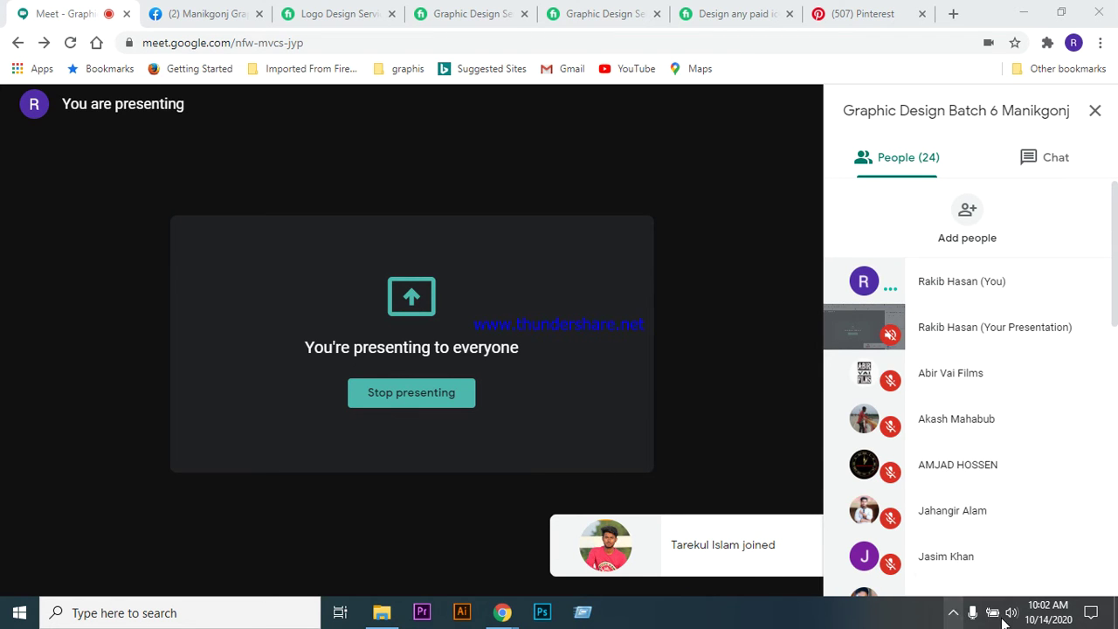
click(954, 613)
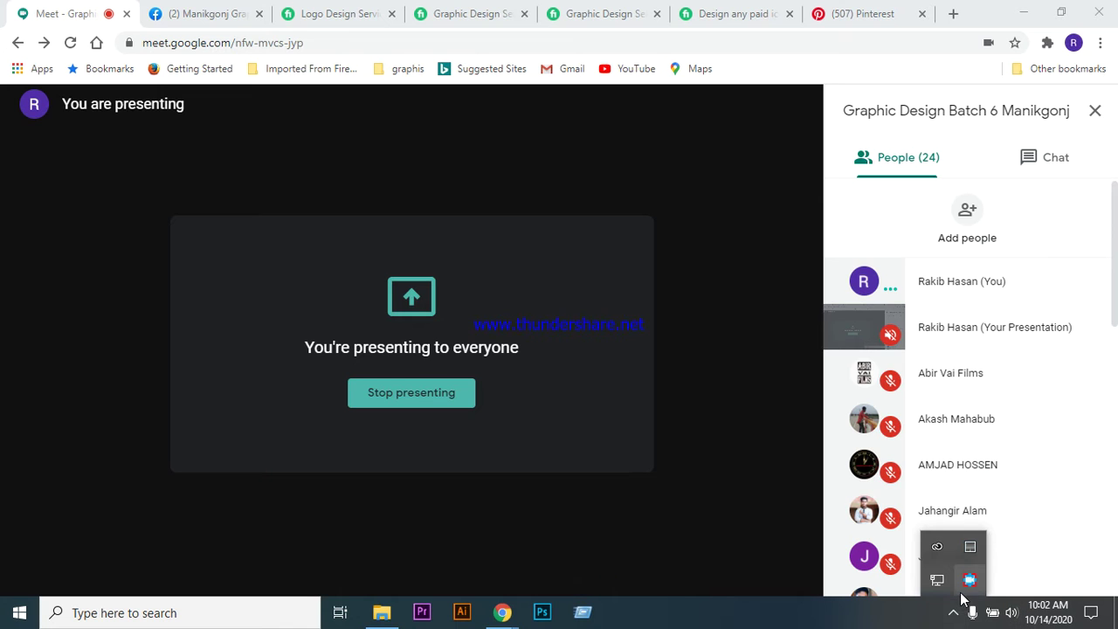
click(969, 580)
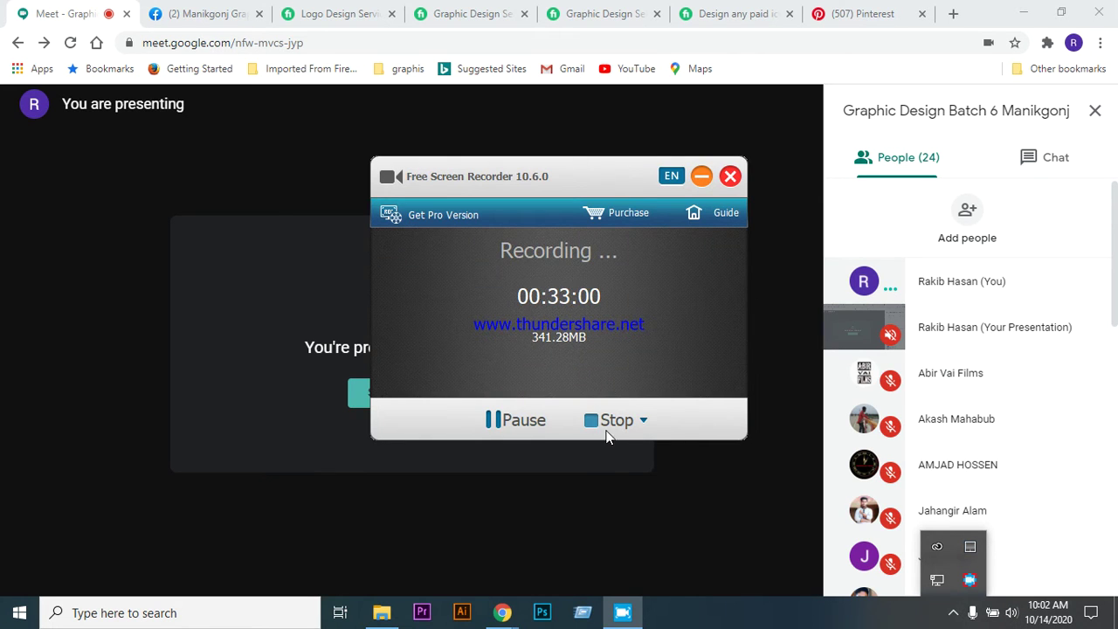
click(701, 176)
- Show the Free Screen Recorder's compact recording status toolbar
click(955, 612)
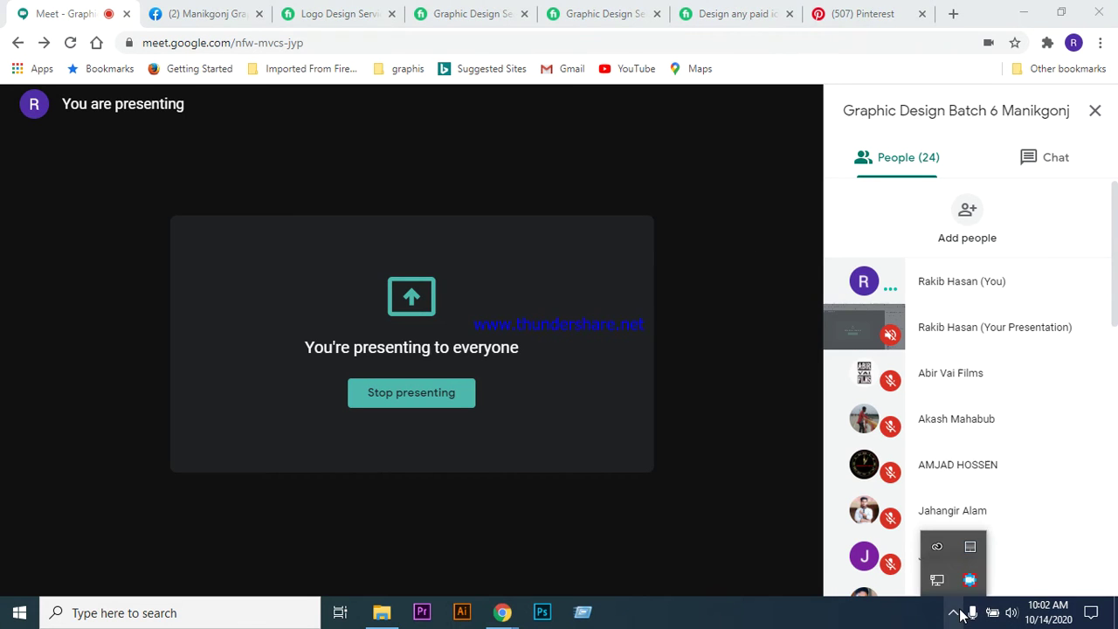
right_click(970, 581)
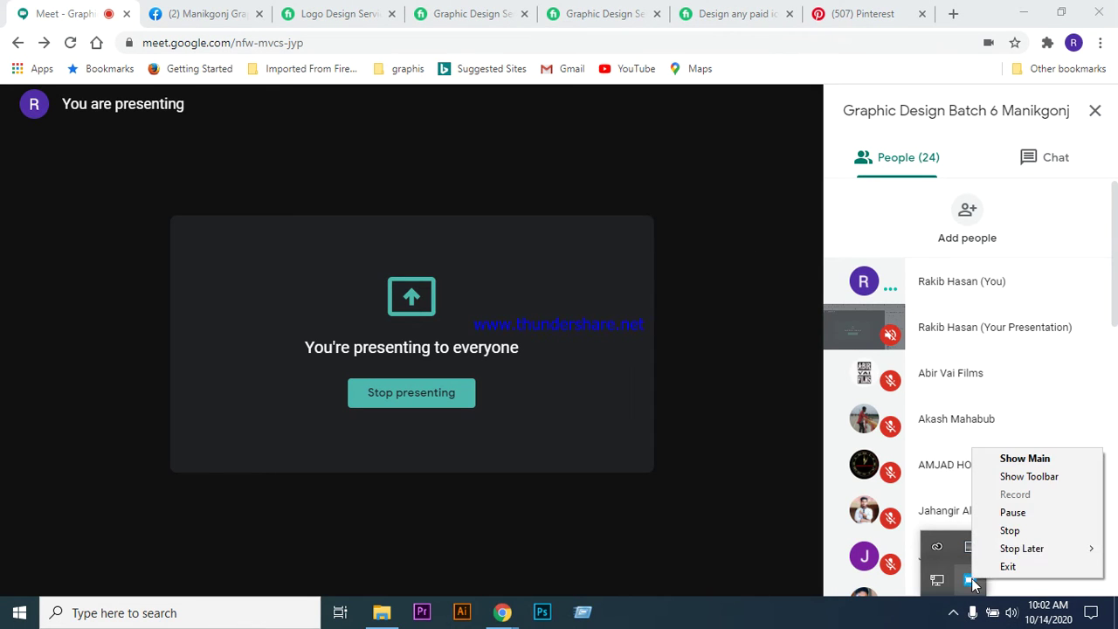
click(1029, 477)
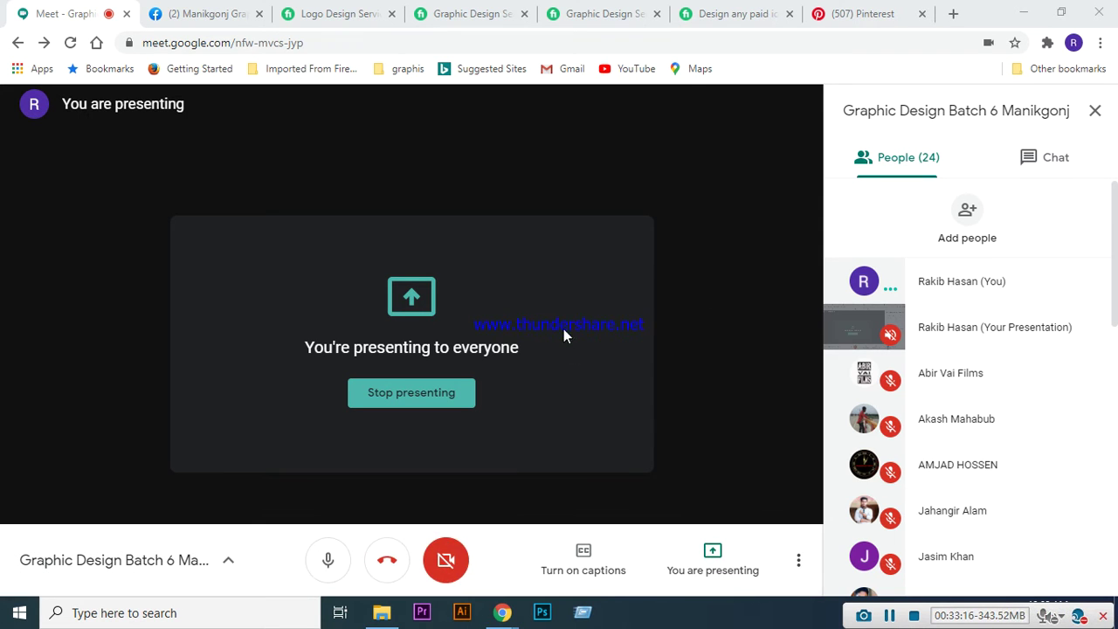
- Back in the flat logo design results, scroll down and open the blue D logo pin
click(837, 15)
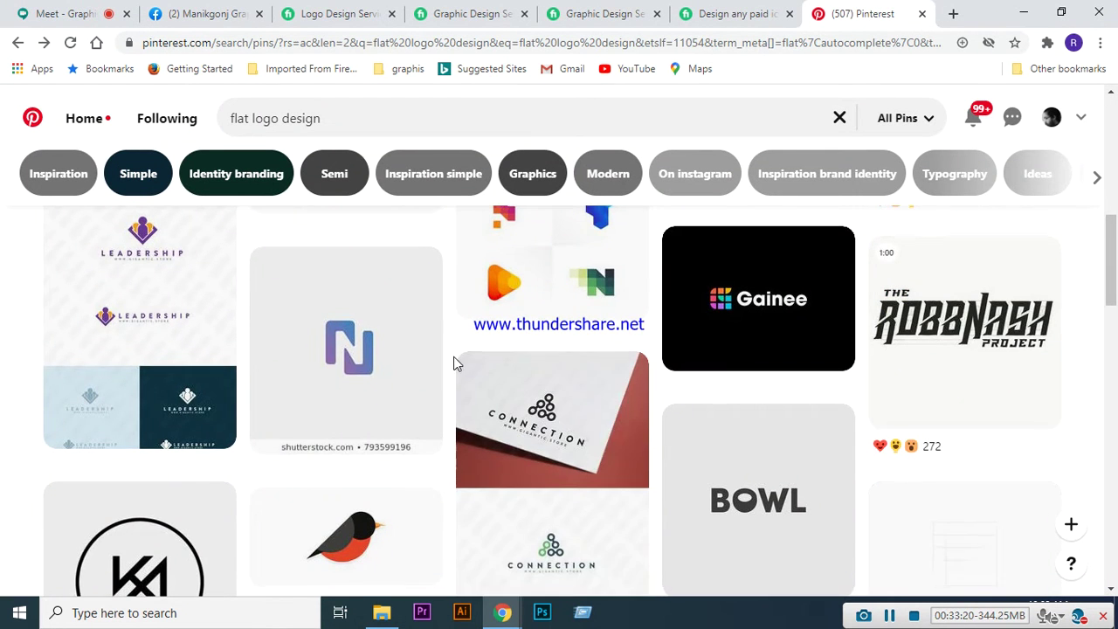
scroll(454, 356, down, 3)
scroll(453, 335, down, 4)
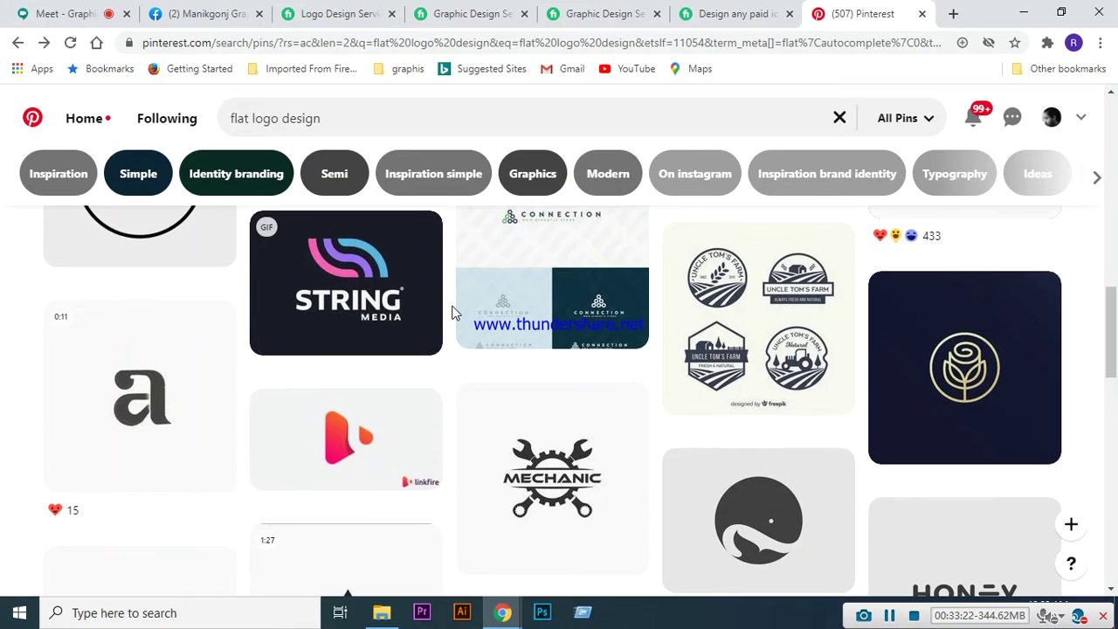
scroll(559, 407, down, 1)
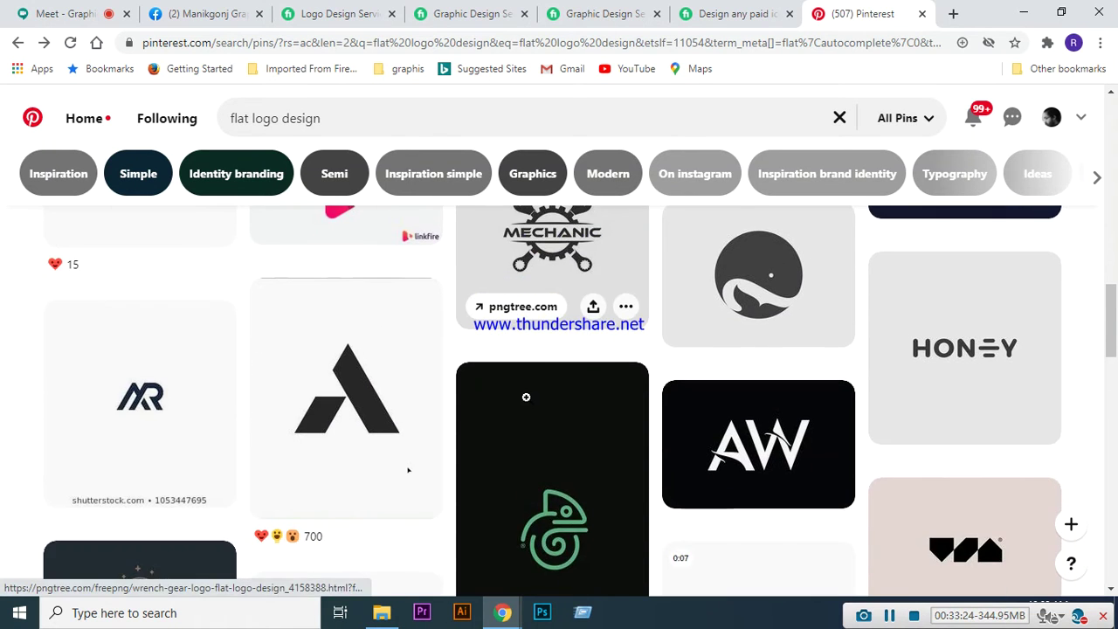
scroll(522, 394, down, 4)
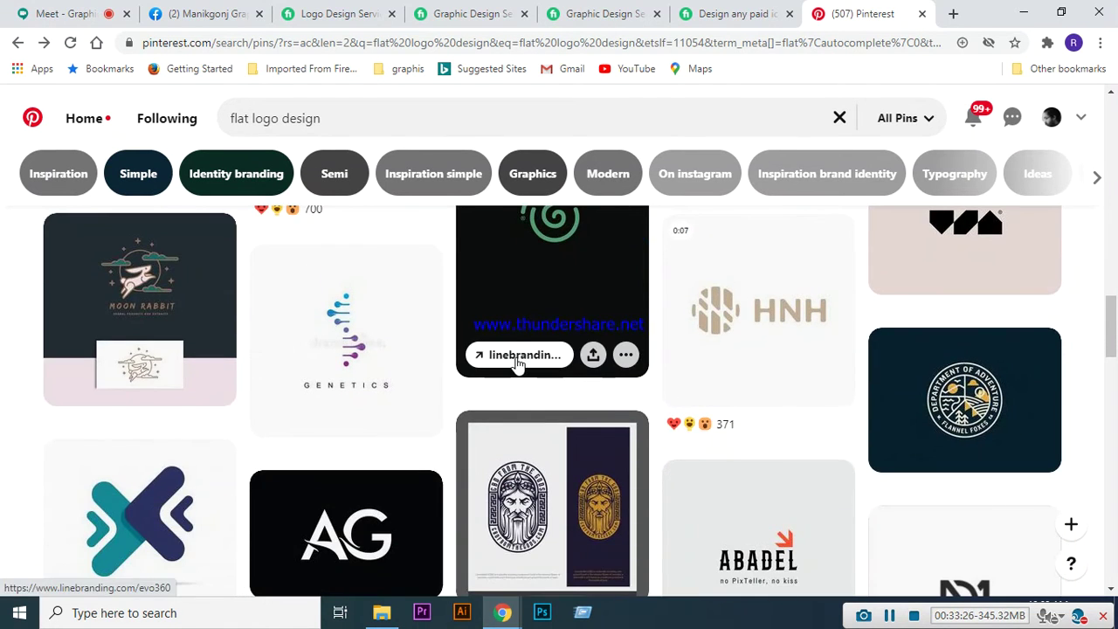
scroll(515, 342, down, 2)
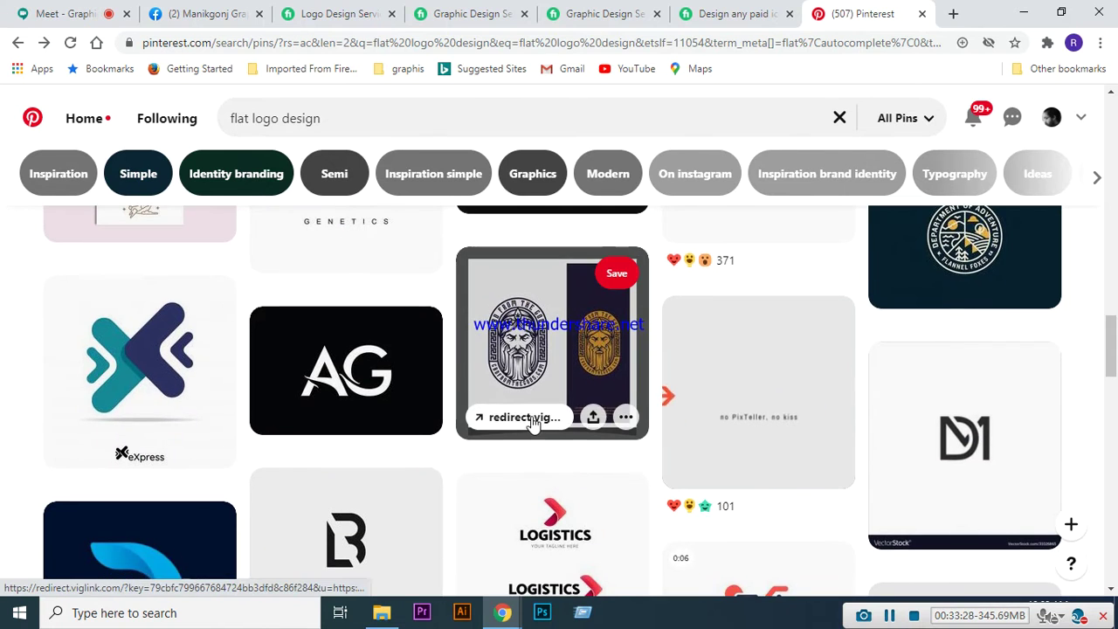
scroll(531, 425, down, 1)
scroll(533, 425, down, 1)
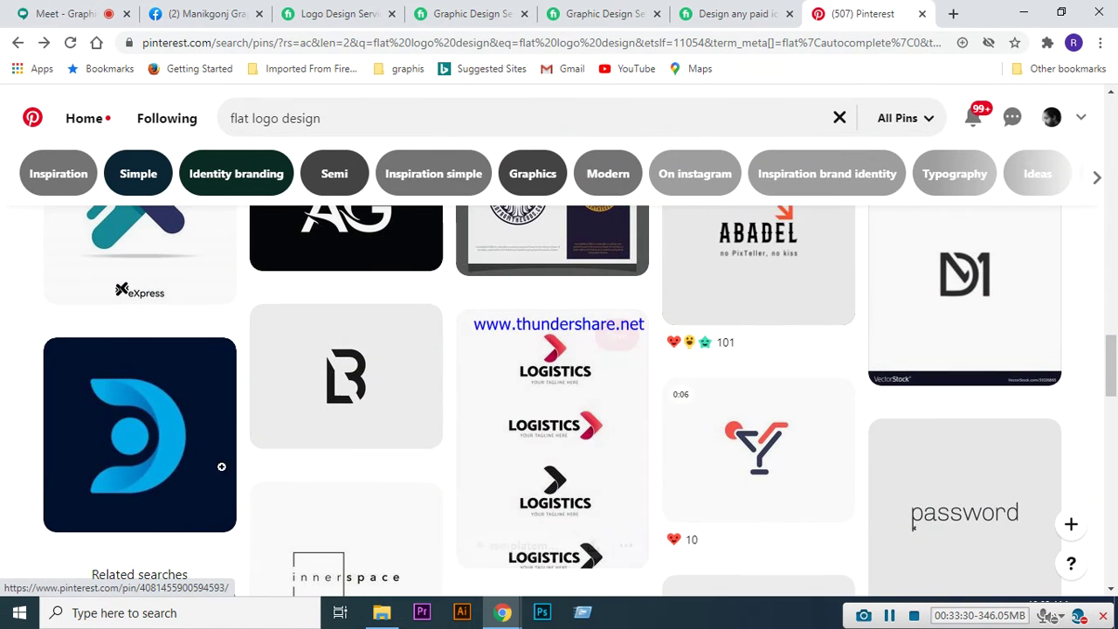
click(160, 429)
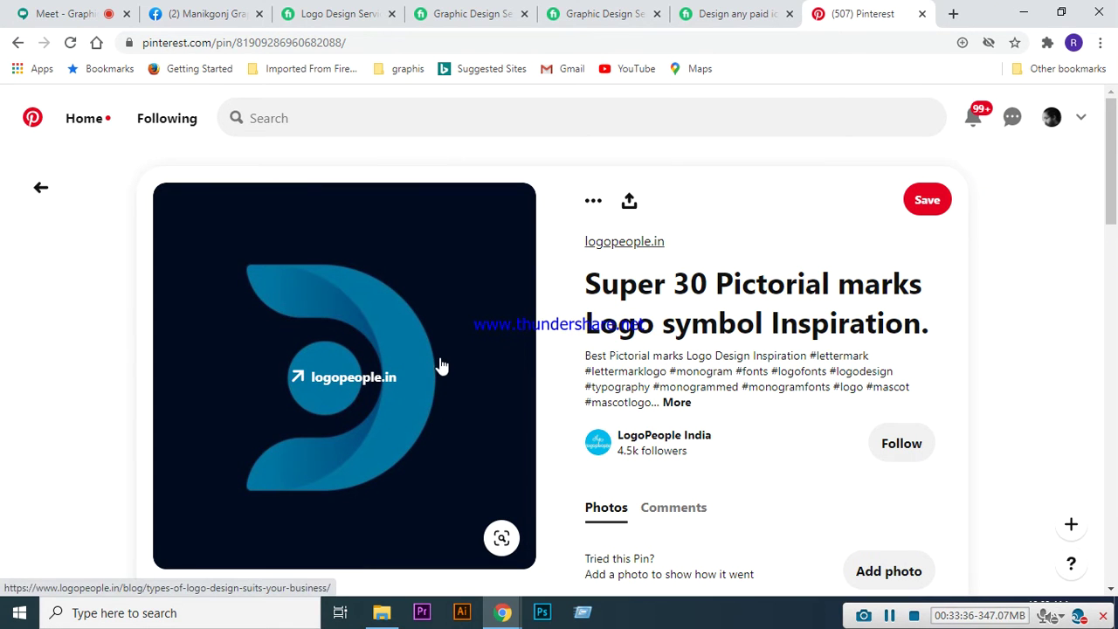
- Scroll through the pin's More like this suggestions, such as Minimalist logo design and Logo sketches
scroll(442, 361, down, 2)
scroll(441, 361, up, 2)
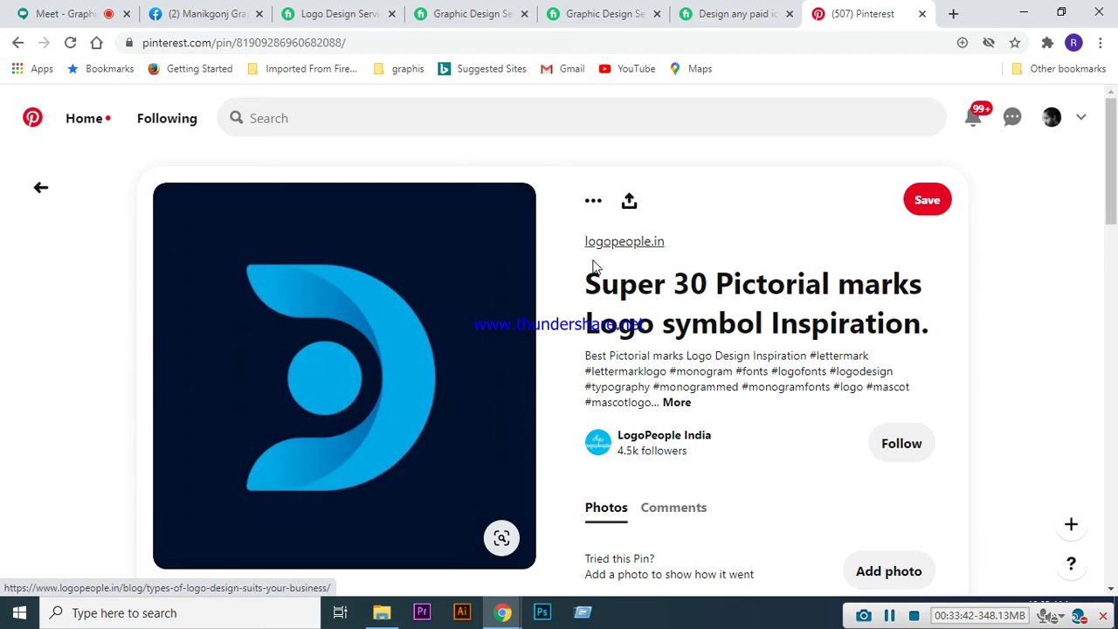
scroll(429, 361, down, 5)
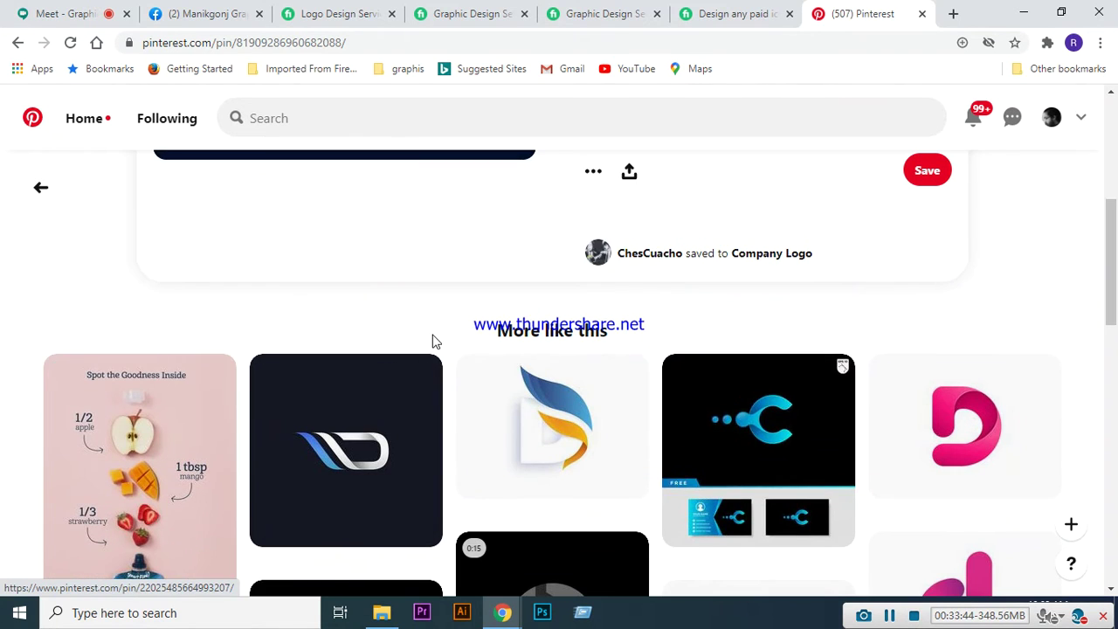
scroll(431, 342, down, 3)
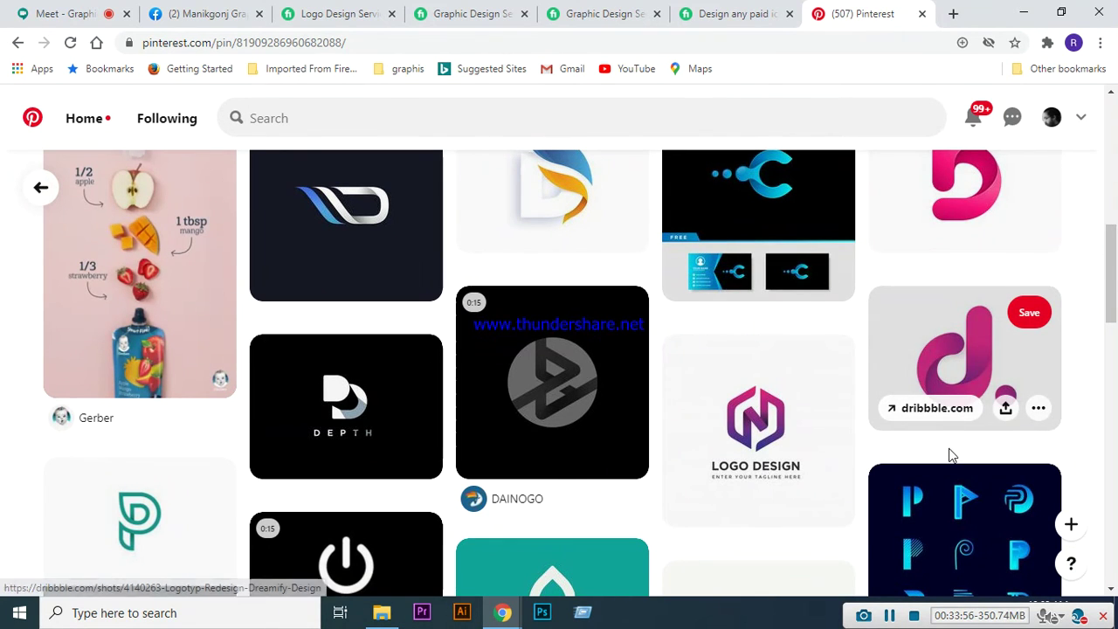
scroll(950, 455, up, 1)
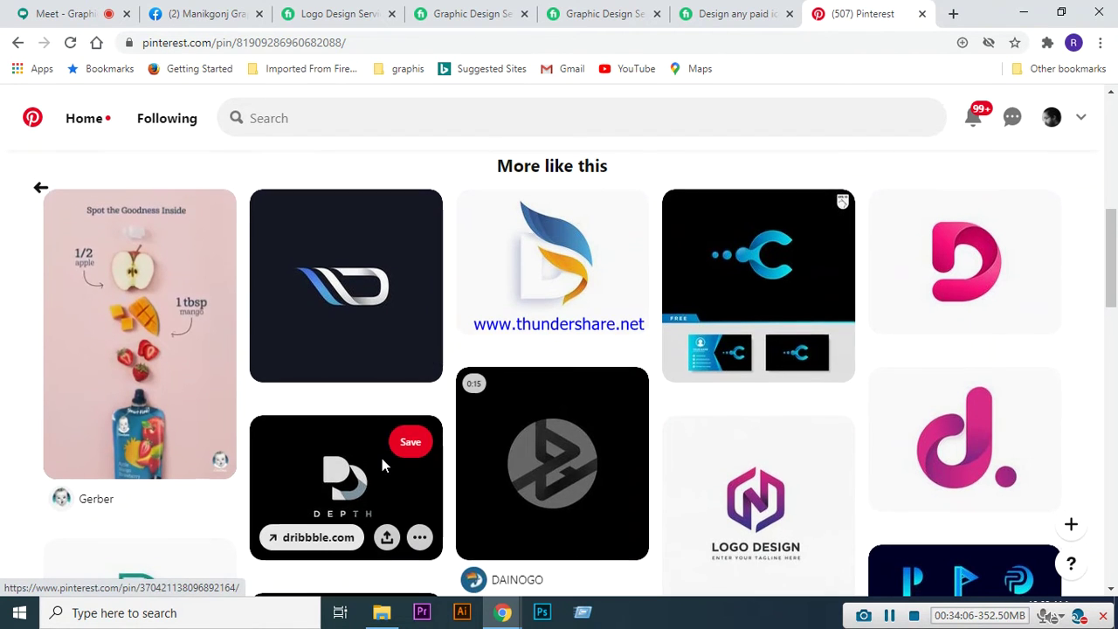
scroll(381, 458, down, 1)
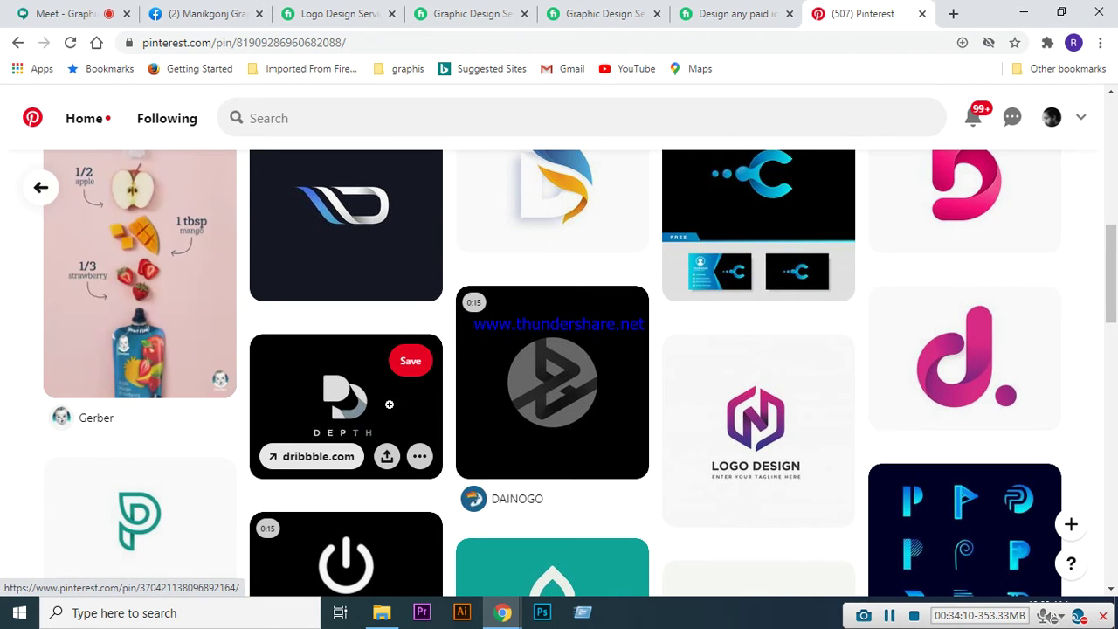
scroll(410, 415, down, 2)
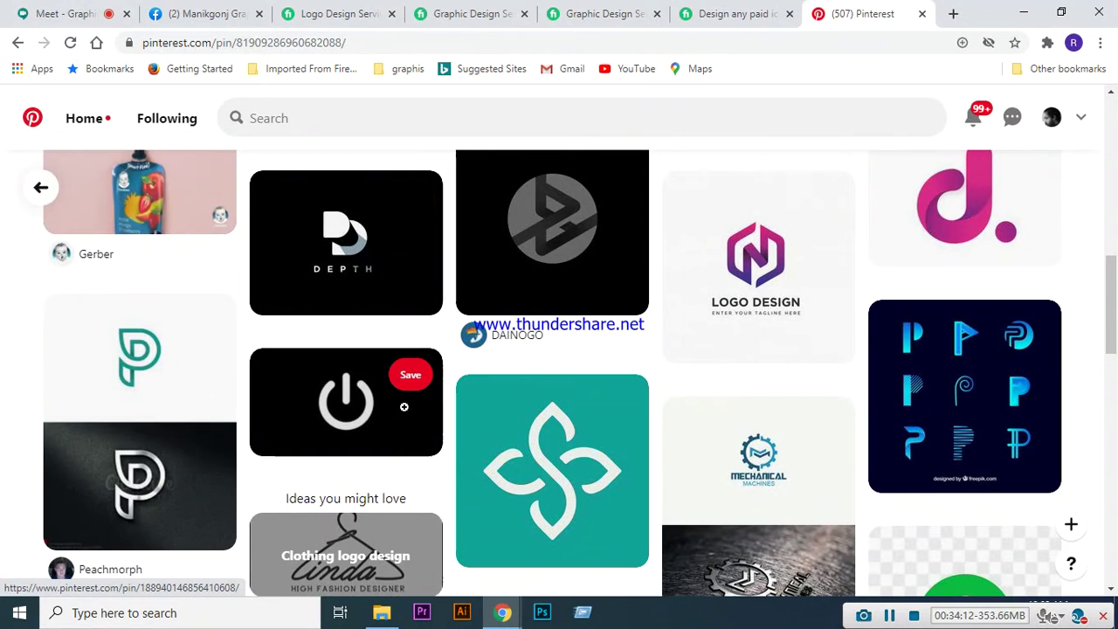
scroll(410, 436, down, 1)
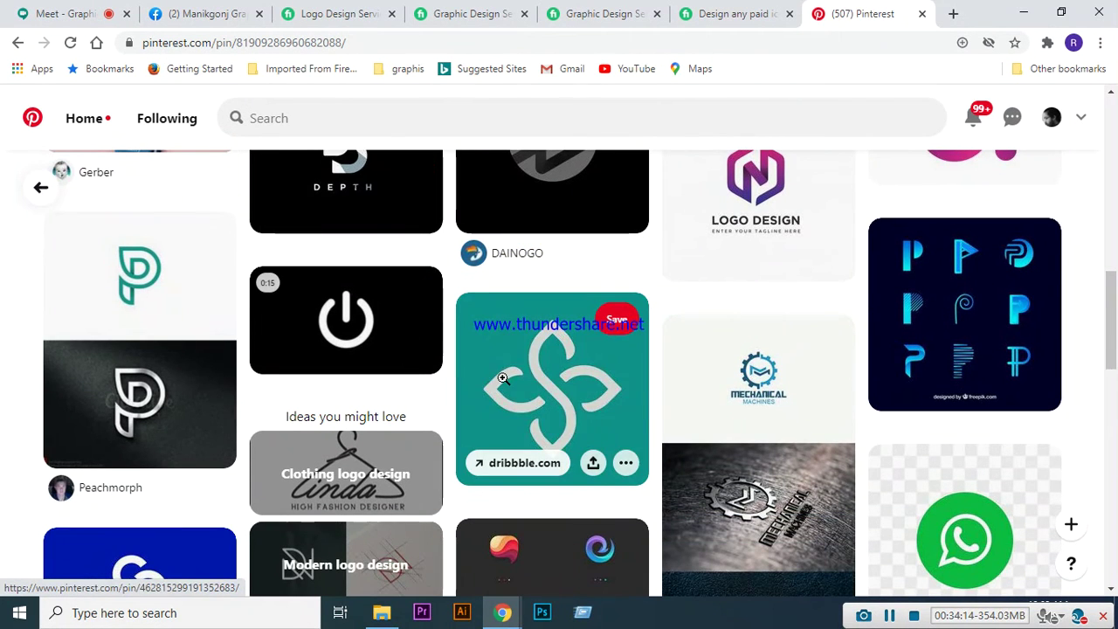
scroll(503, 376, down, 1)
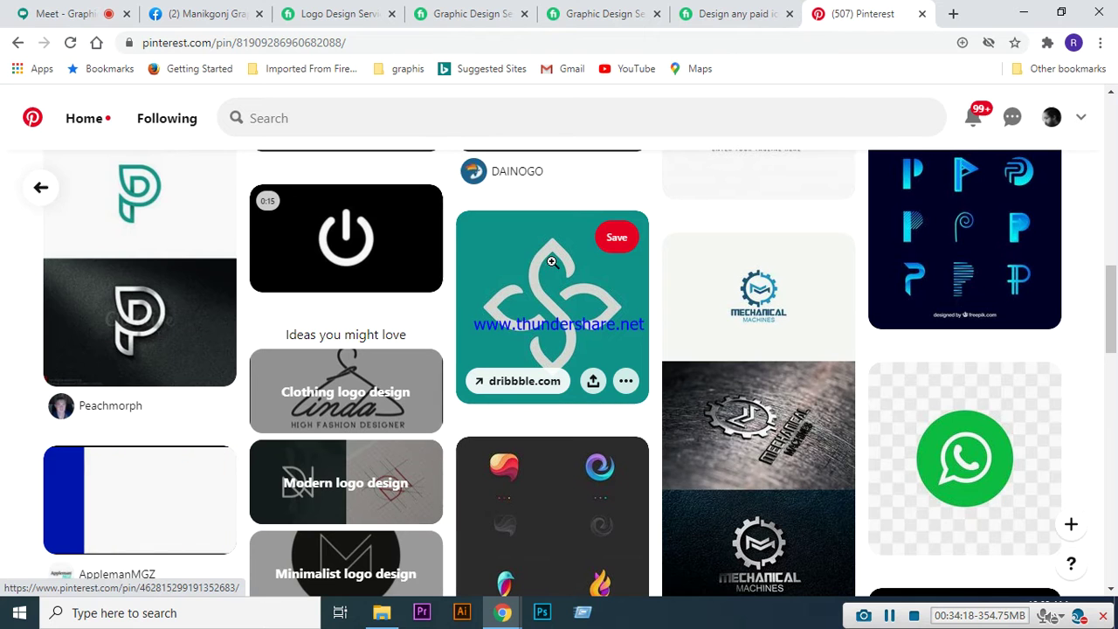
scroll(590, 388, down, 3)
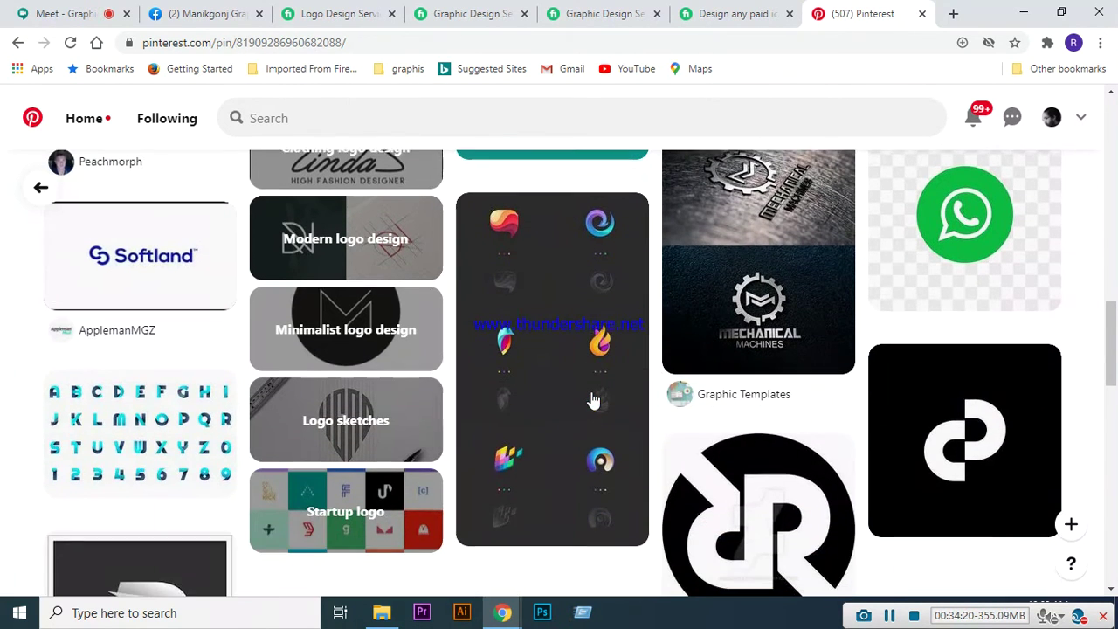
mouse_move(590, 390)
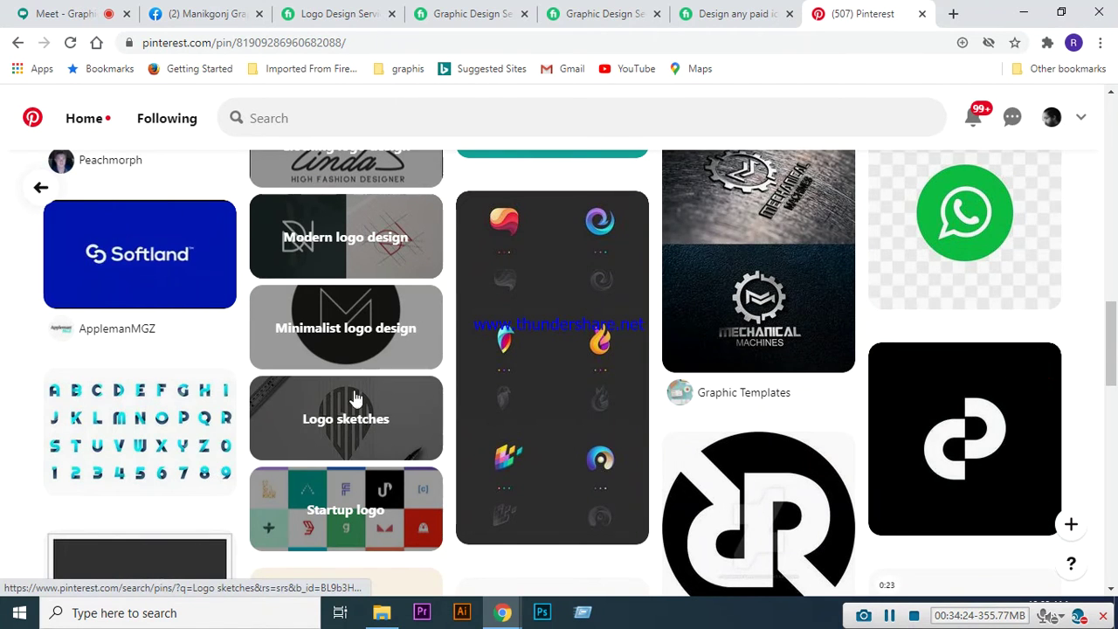
- Open the Minimalist logo design idea on Pinterest and scroll its pins
click(345, 331)
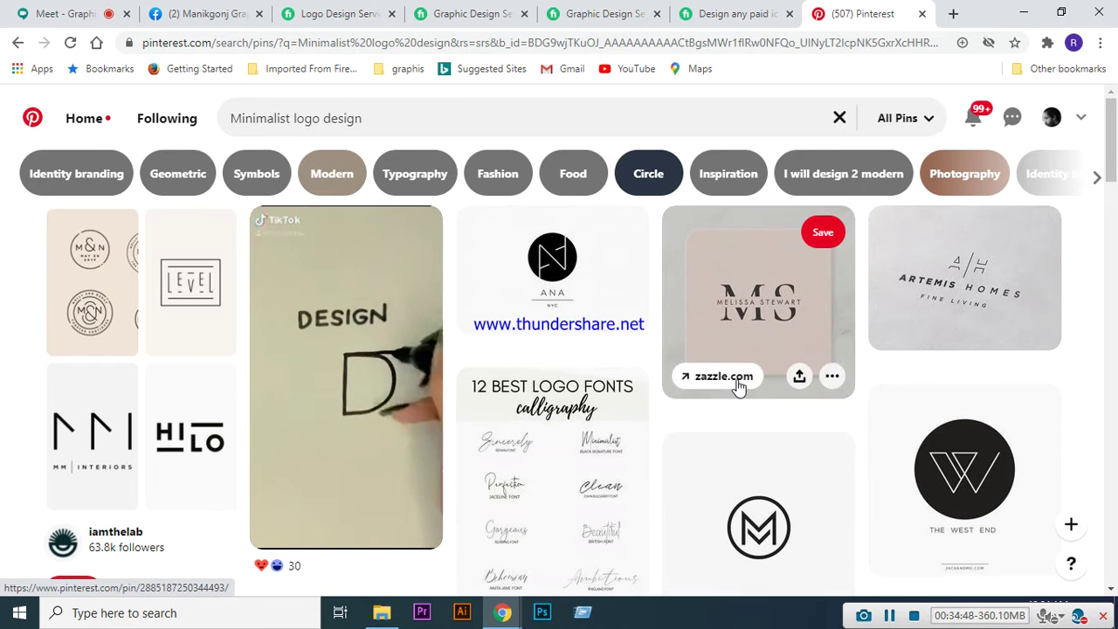
scroll(717, 376, down, 2)
scroll(489, 420, up, 2)
click(552, 279)
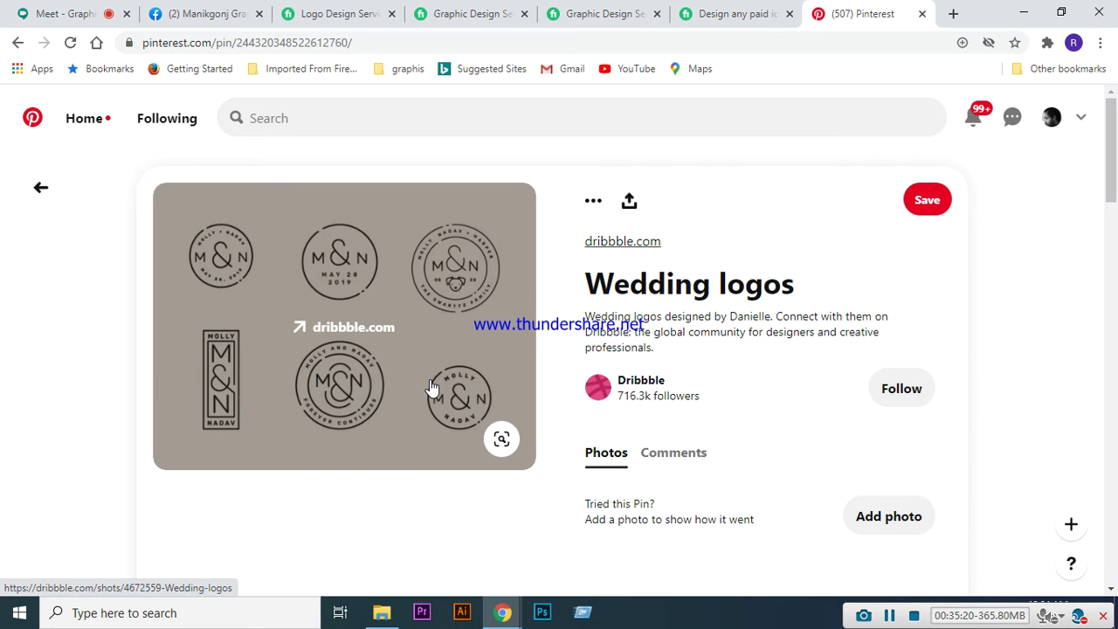
scroll(469, 312, down, 5)
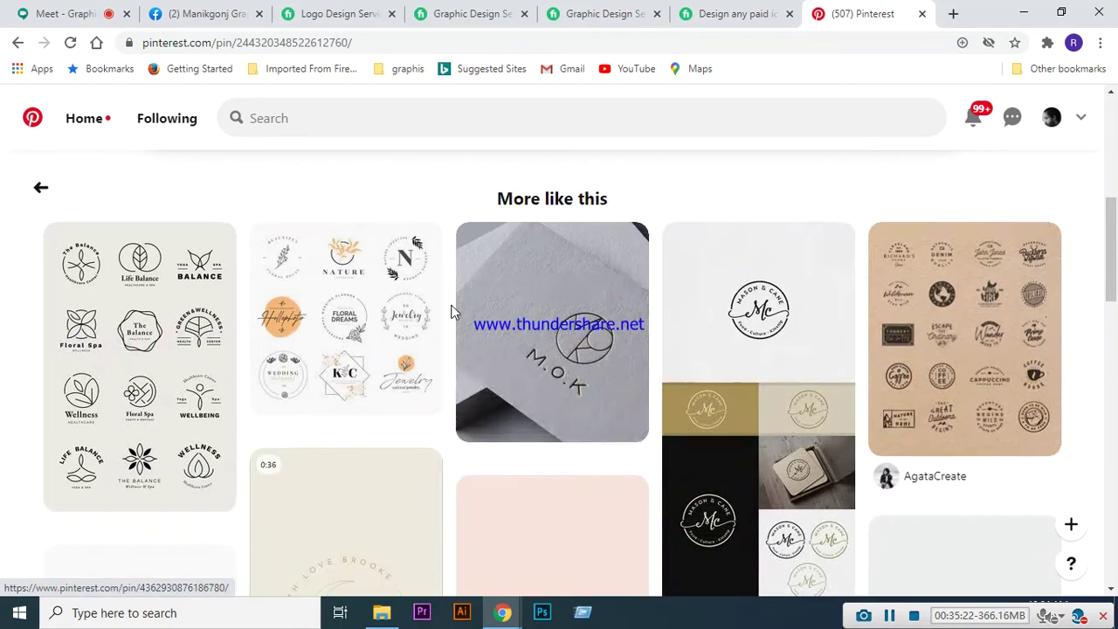
scroll(452, 312, down, 5)
scroll(390, 312, down, 3)
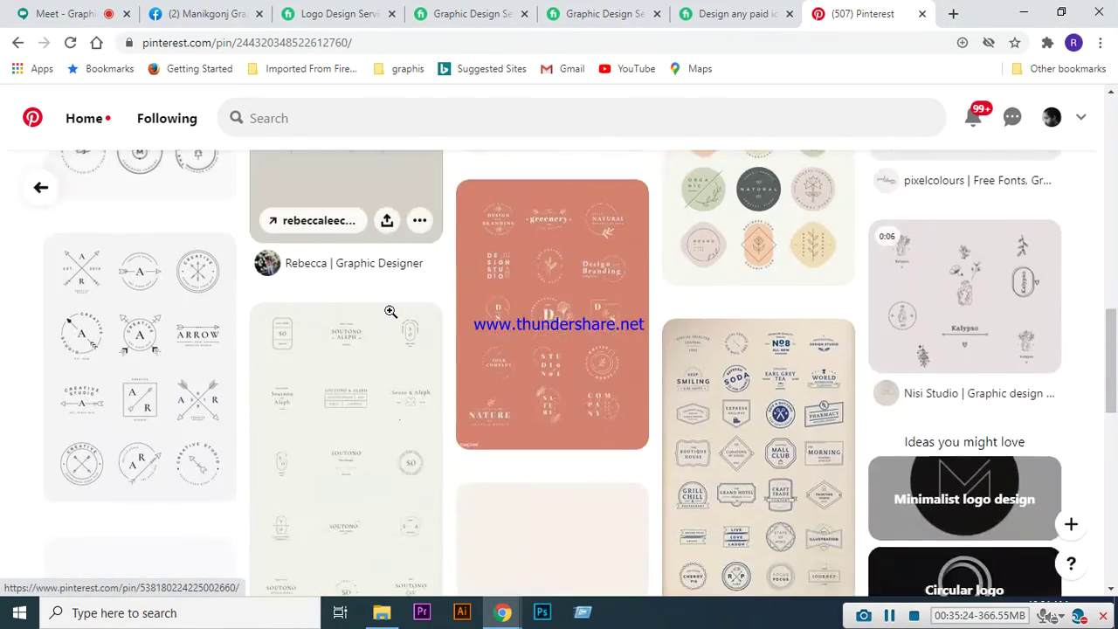
scroll(391, 312, down, 2)
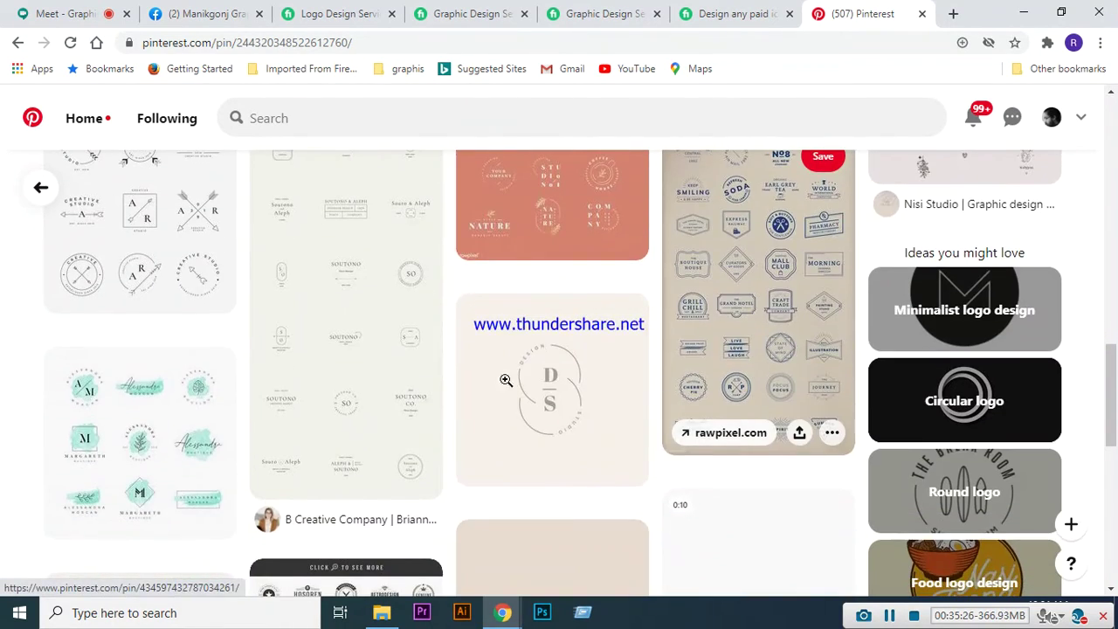
scroll(412, 400, up, 3)
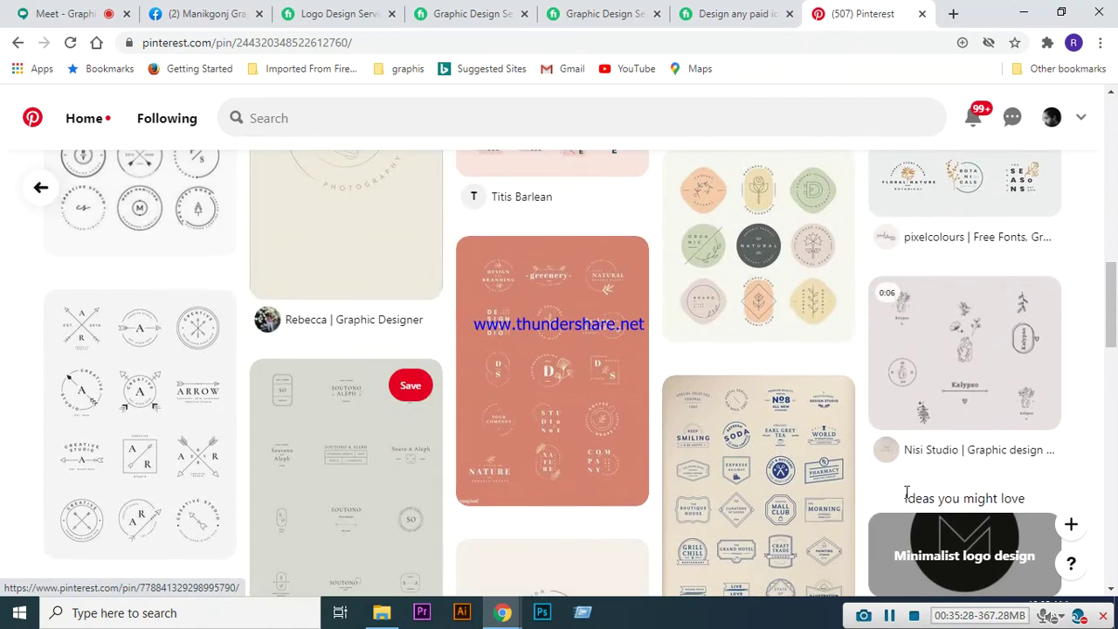
scroll(874, 484, up, 8)
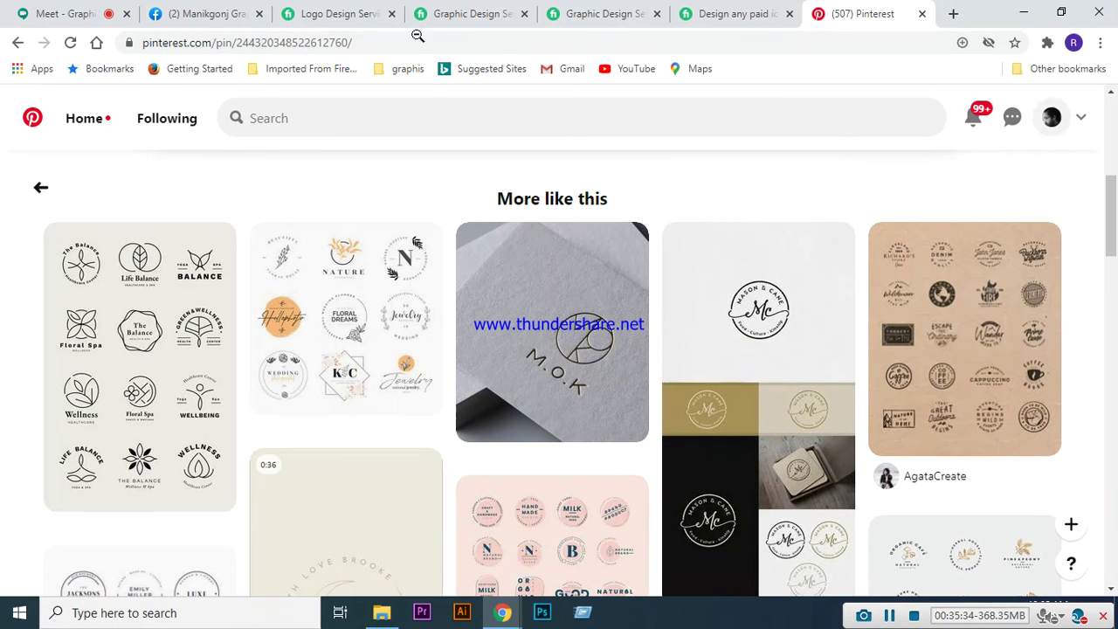
- Search Pinterest for 'ancient symbols' from the suggestions and scroll the rune and hieroglyph pins
click(411, 118)
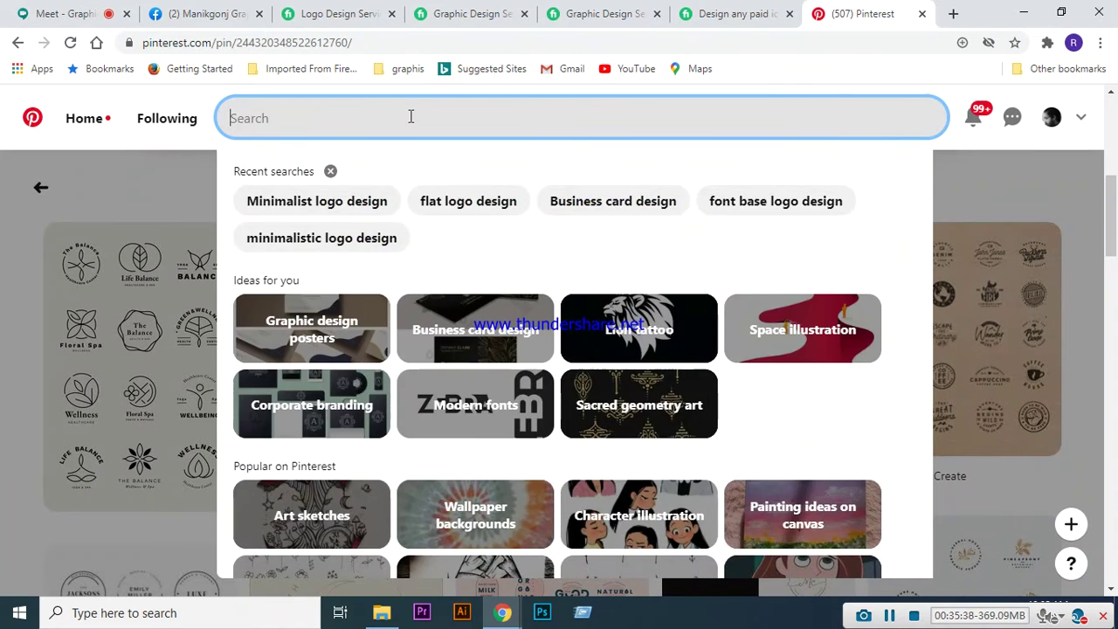
text(ancient)
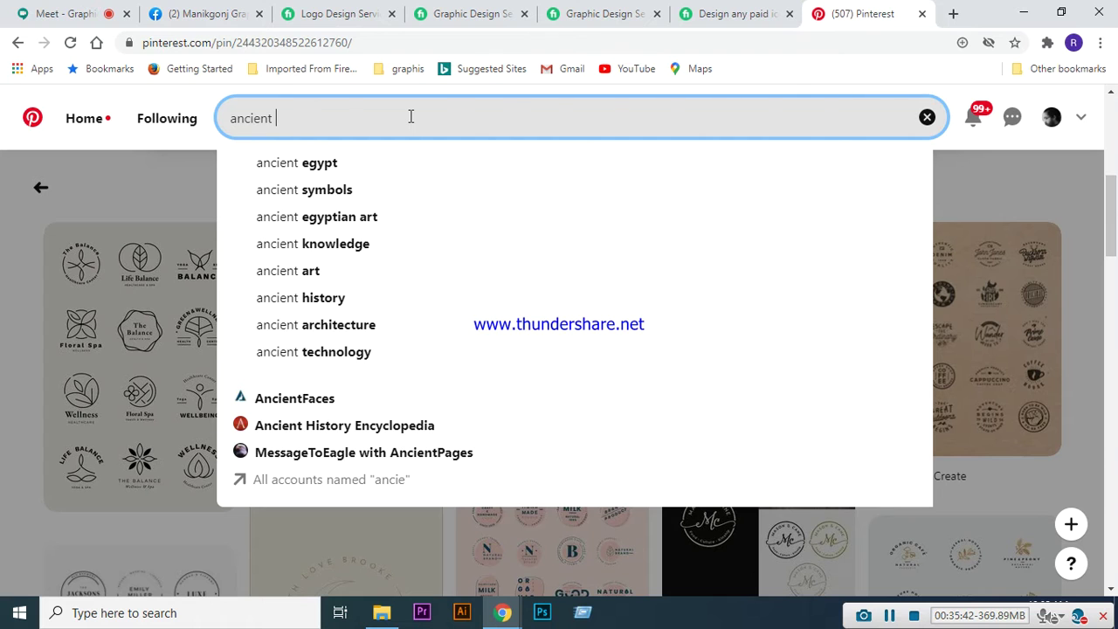
key(Down)
key(Down)
key(Return)
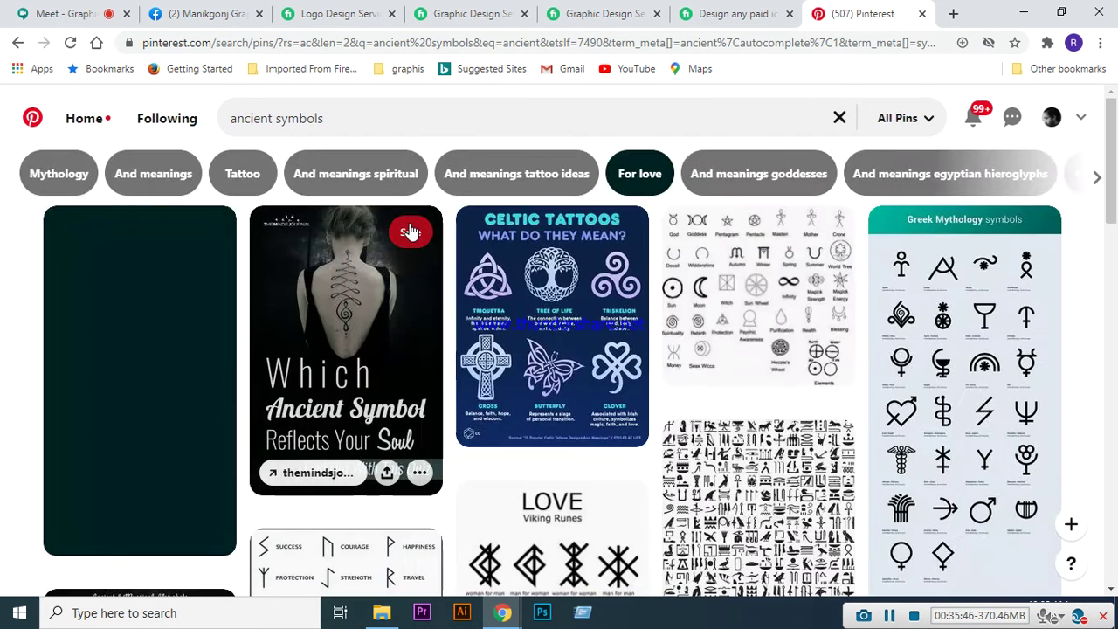
scroll(891, 537, down, 2)
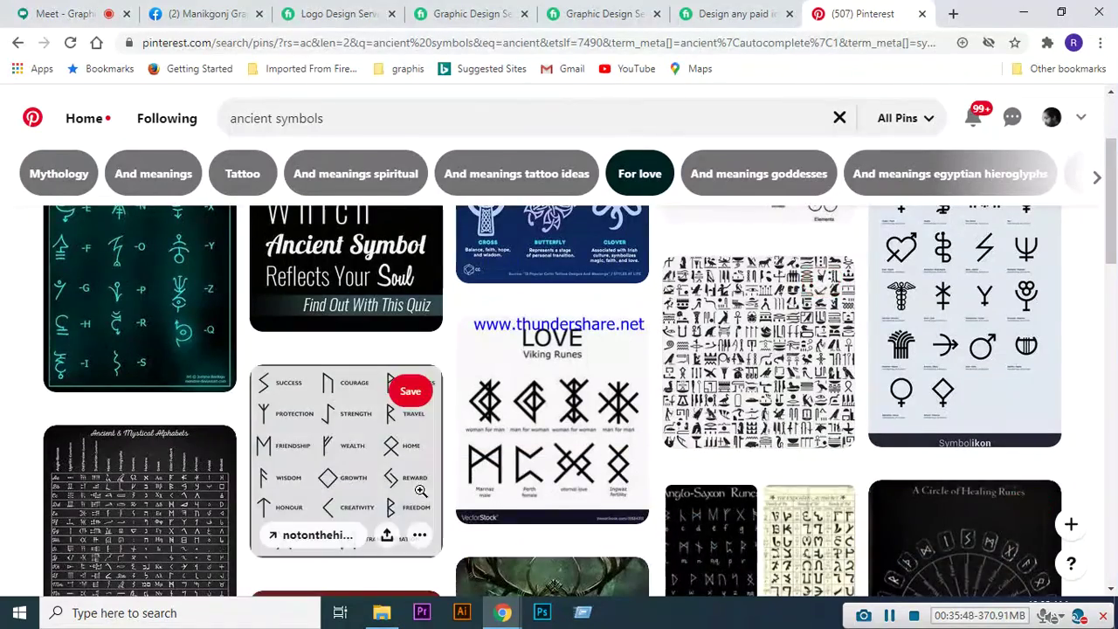
scroll(691, 375, down, 1)
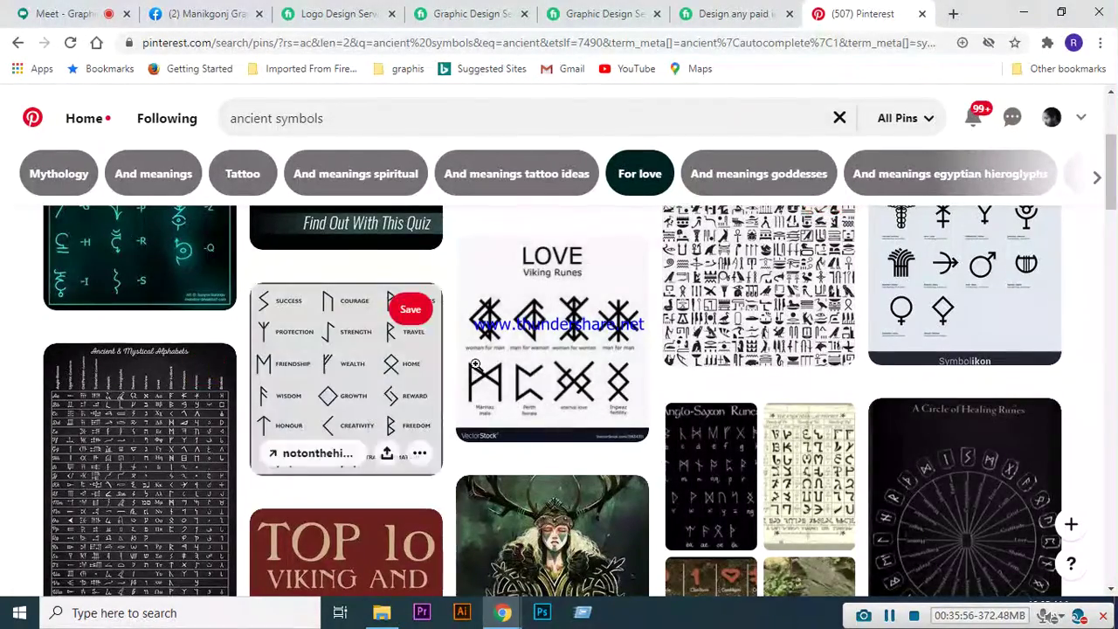
scroll(475, 364, down, 5)
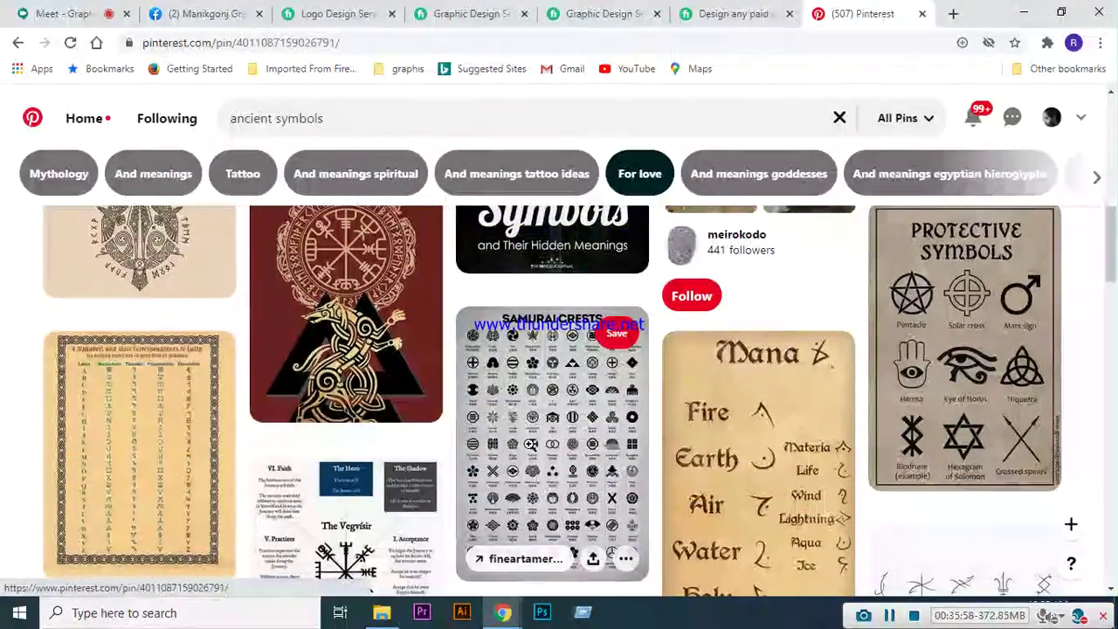
- Open the Samurai Crests pin and its fineartamerica.com source page, briefly checking the Meet tab
click(530, 444)
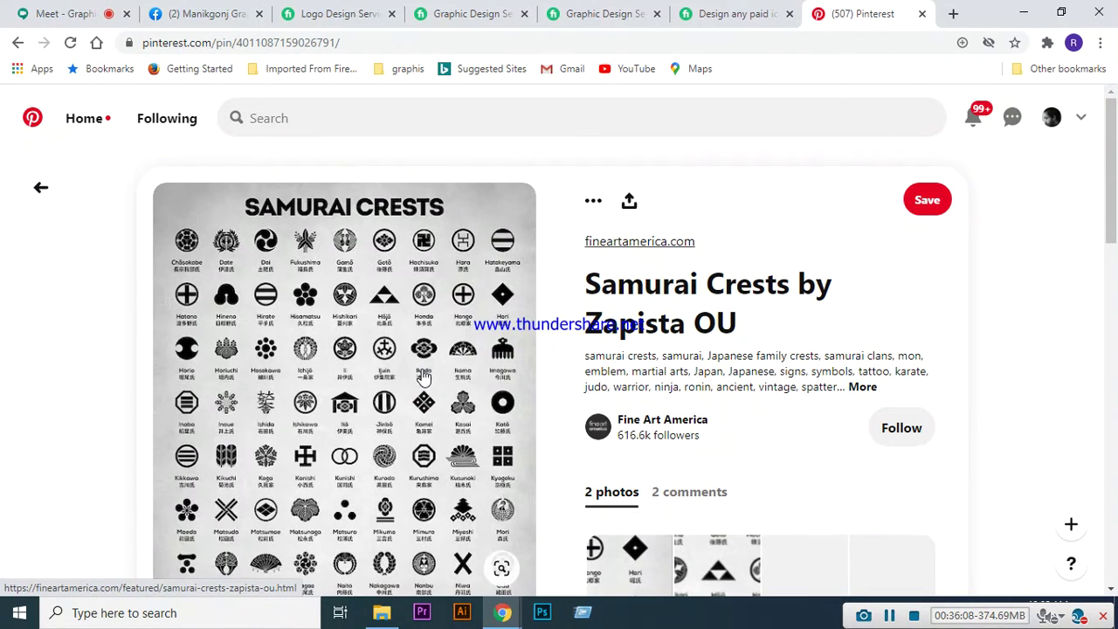
scroll(402, 341, down, 1)
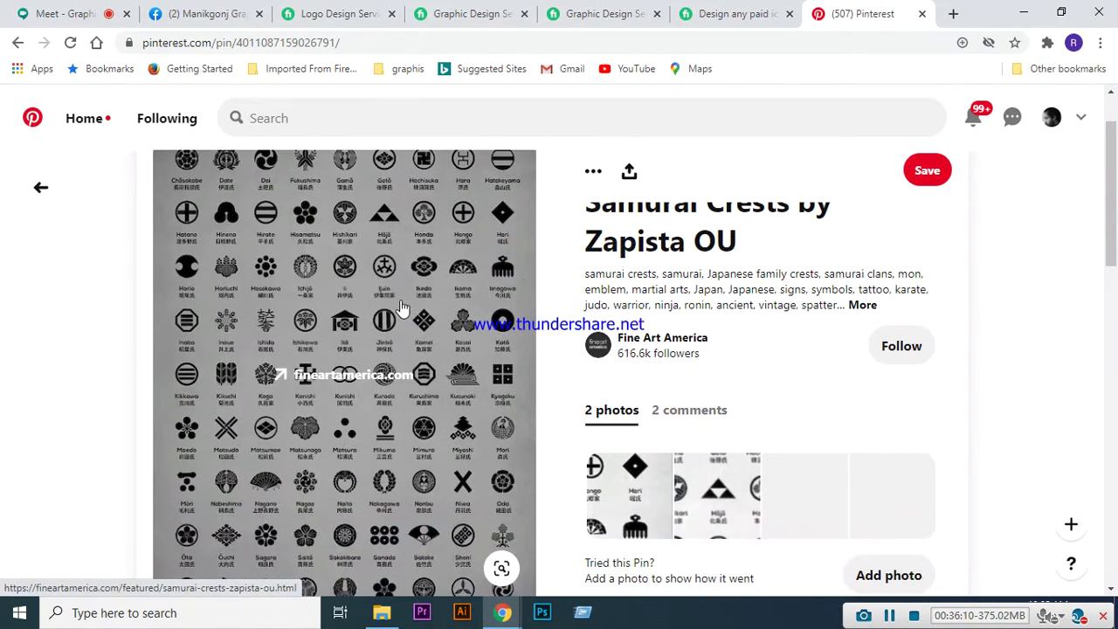
click(78, 14)
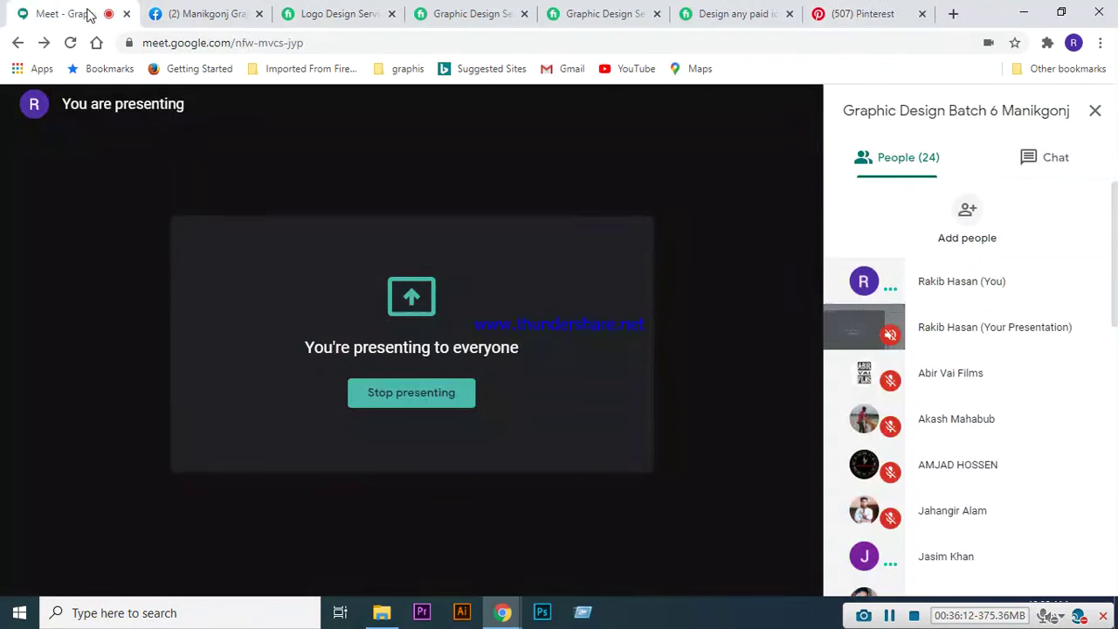
click(849, 14)
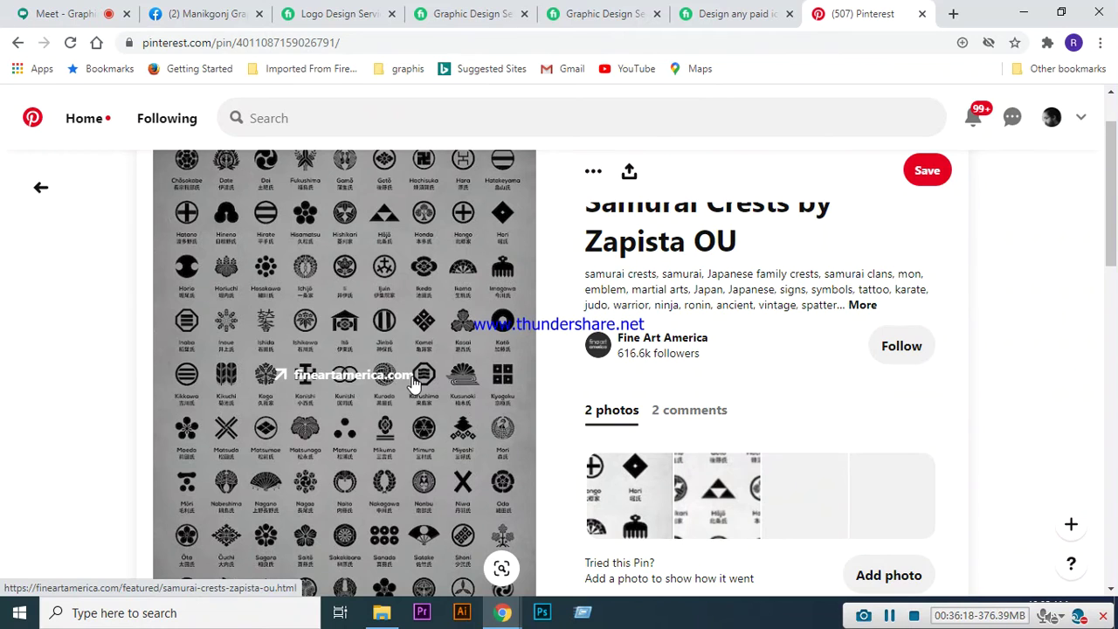
click(415, 383)
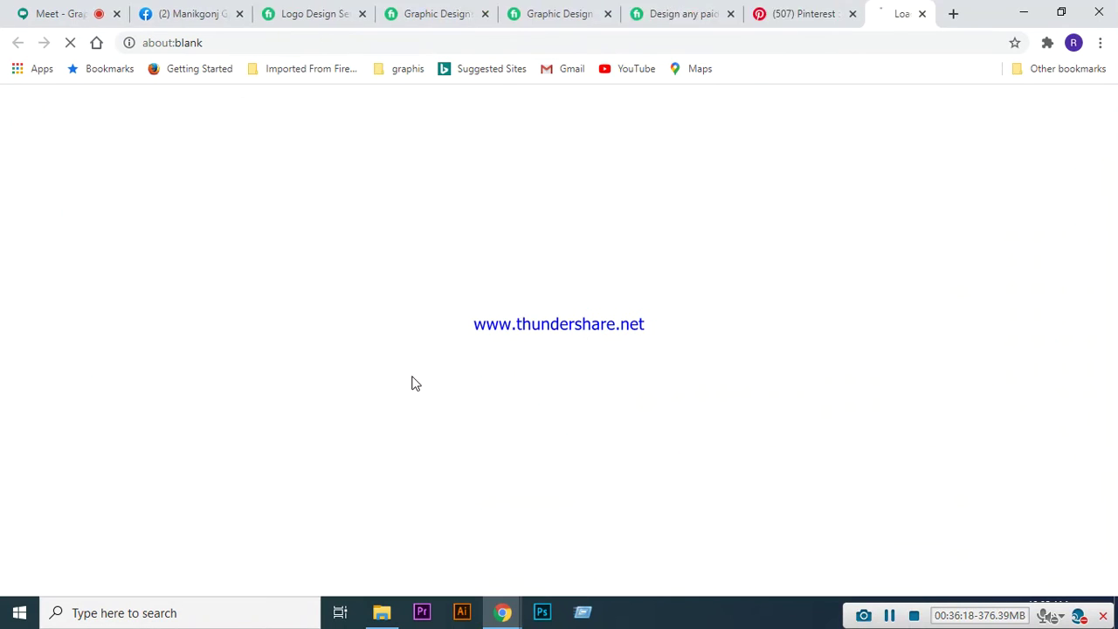
- Switch to the Samurai Crests tab on fineartamerica.com and scroll the crest chart and product options
click(778, 15)
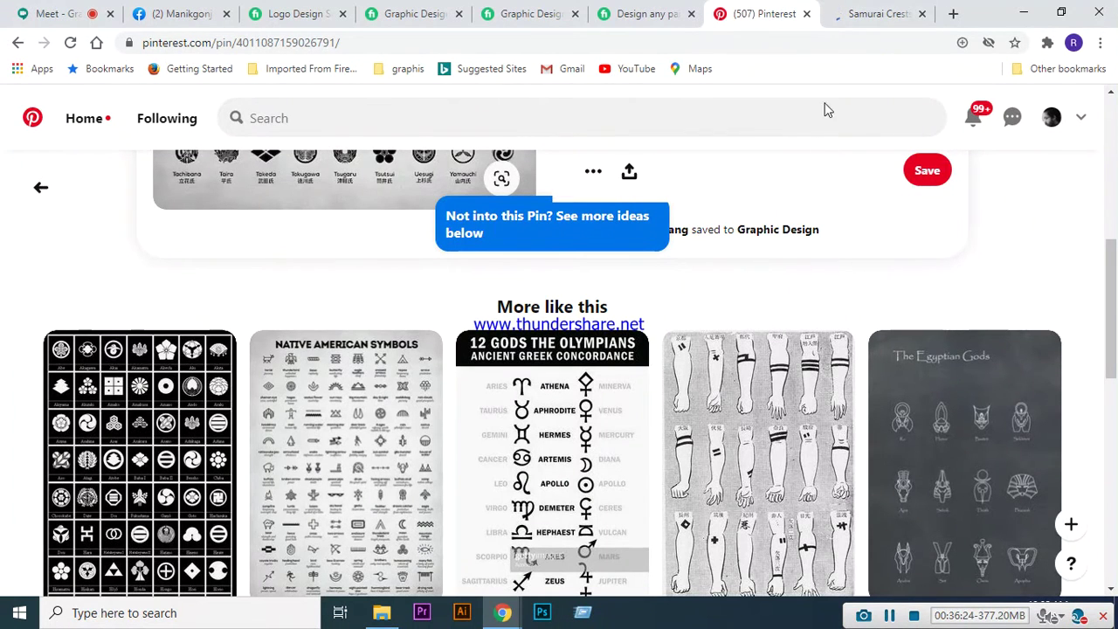
click(864, 14)
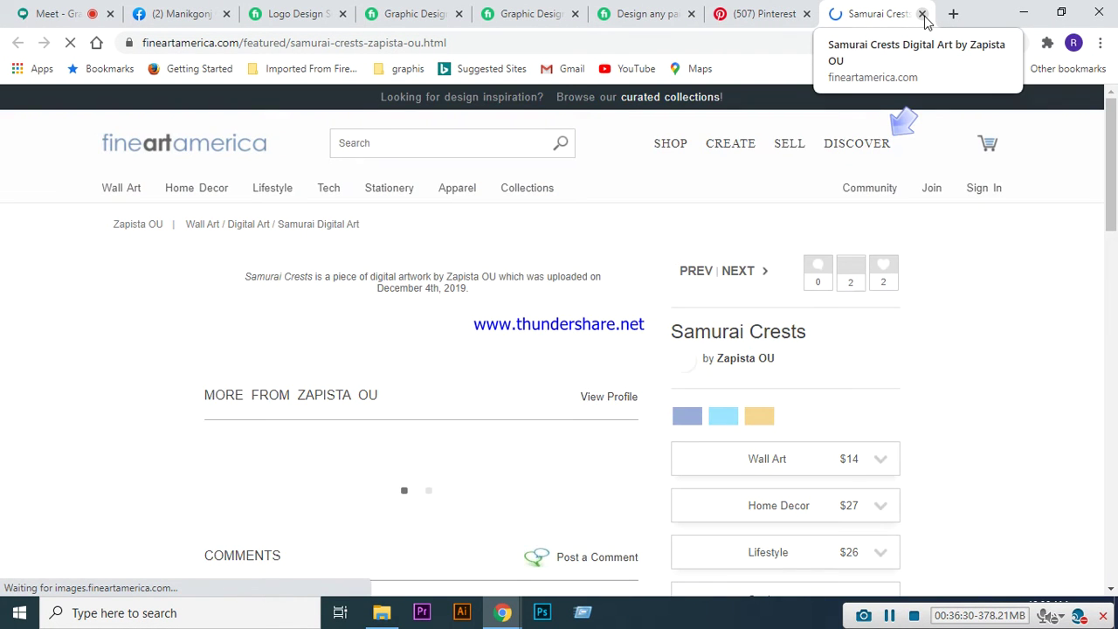
scroll(464, 336, down, 2)
scroll(464, 344, down, 3)
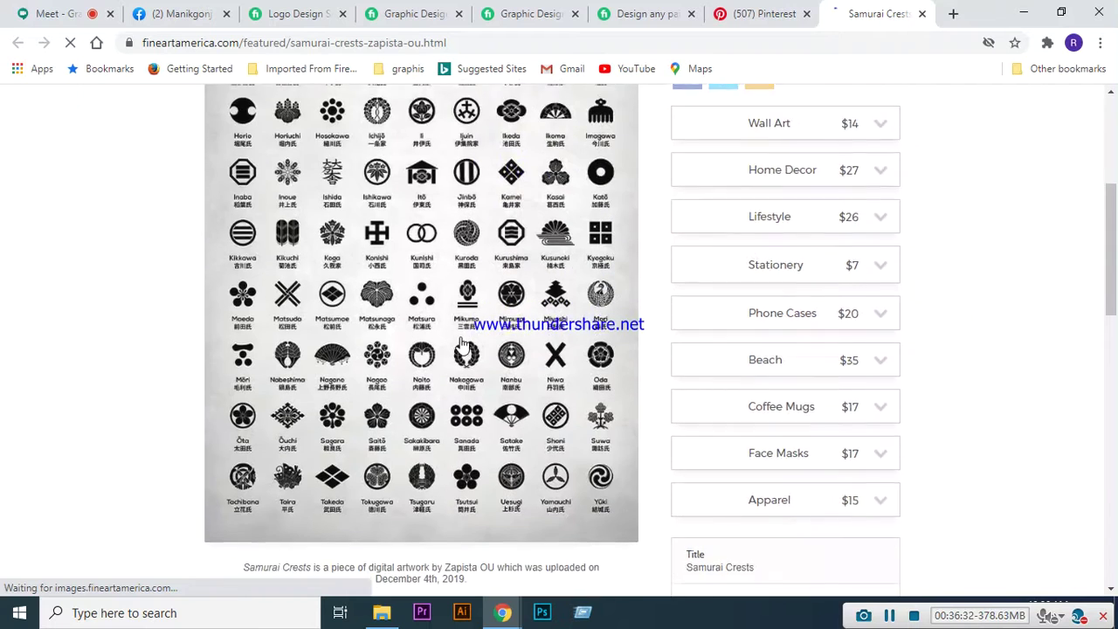
scroll(428, 424, up, 1)
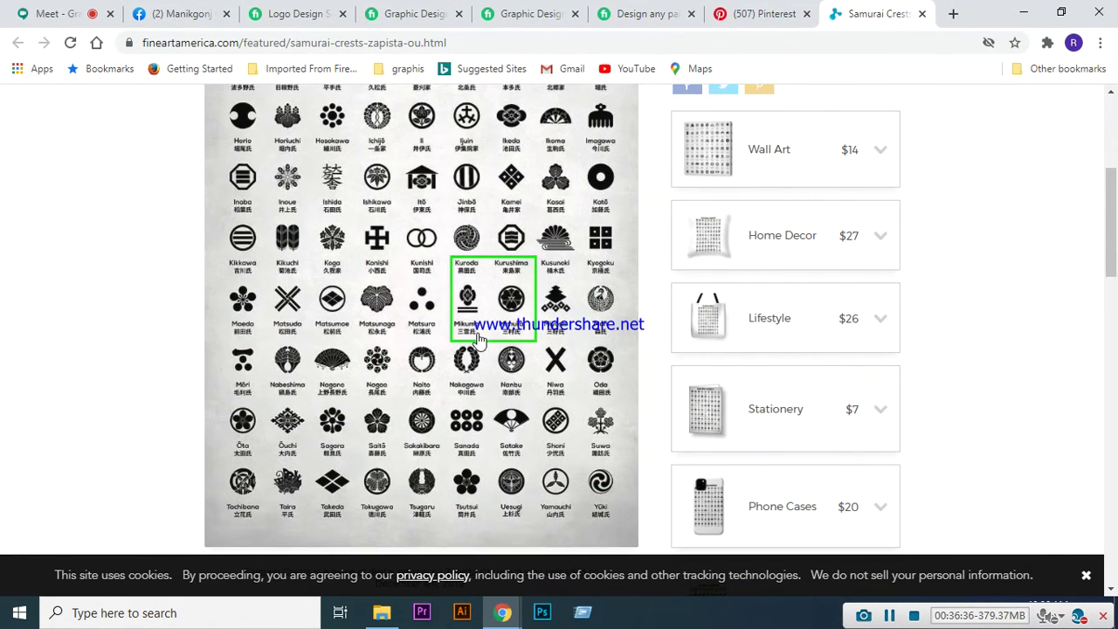
scroll(472, 367, up, 1)
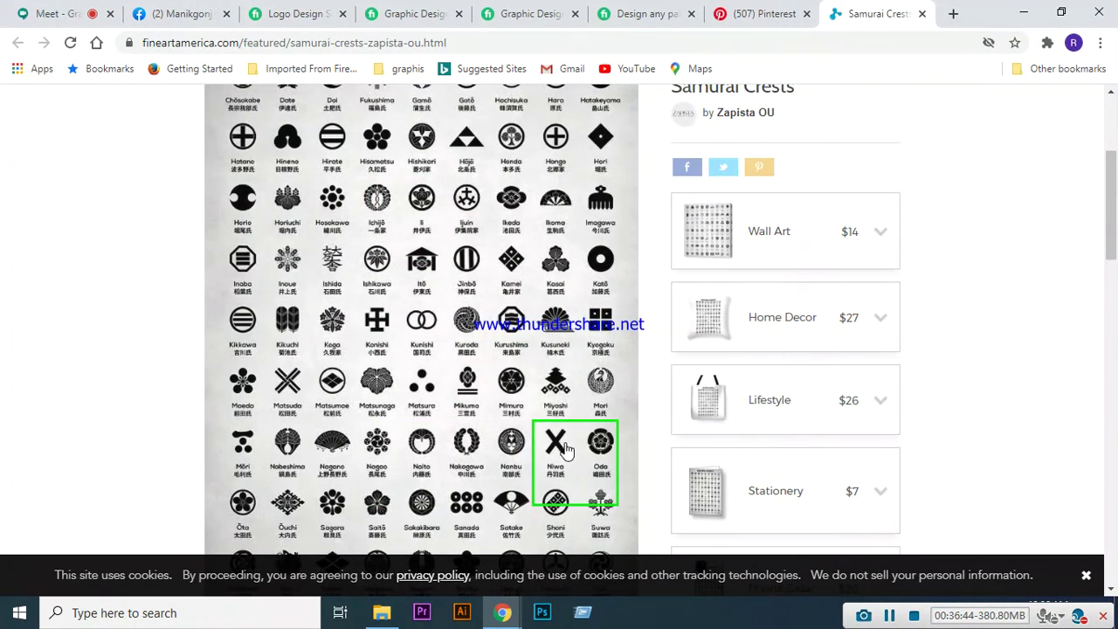
scroll(560, 436, down, 2)
scroll(568, 411, down, 1)
scroll(571, 387, up, 5)
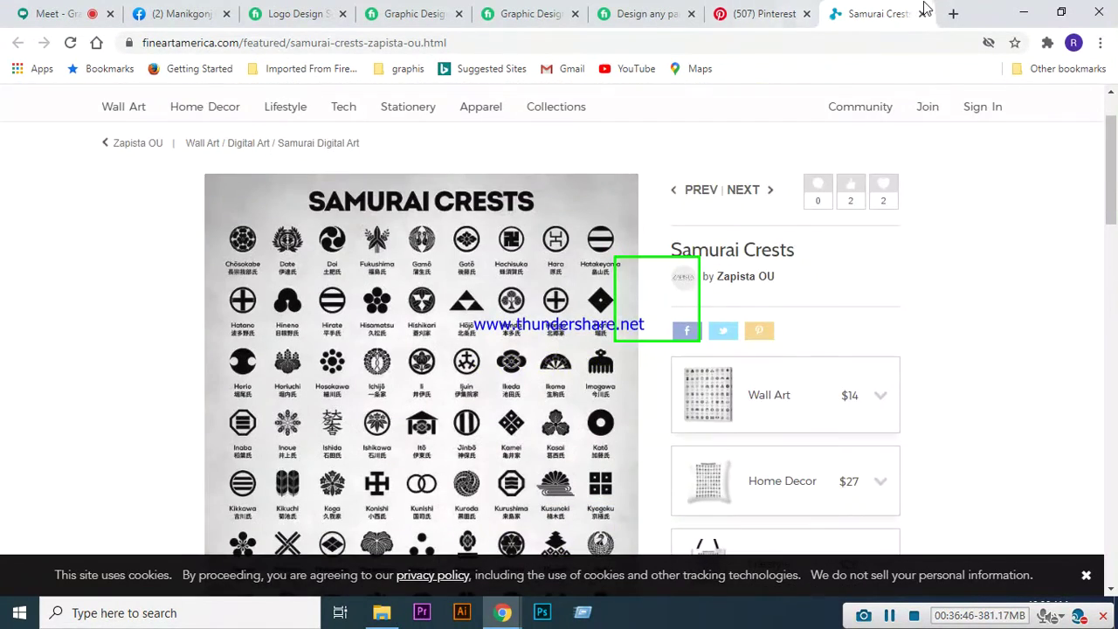
- Close the Fine Art America tab and browse the More like this symbol pins
click(922, 15)
scroll(446, 461, down, 1)
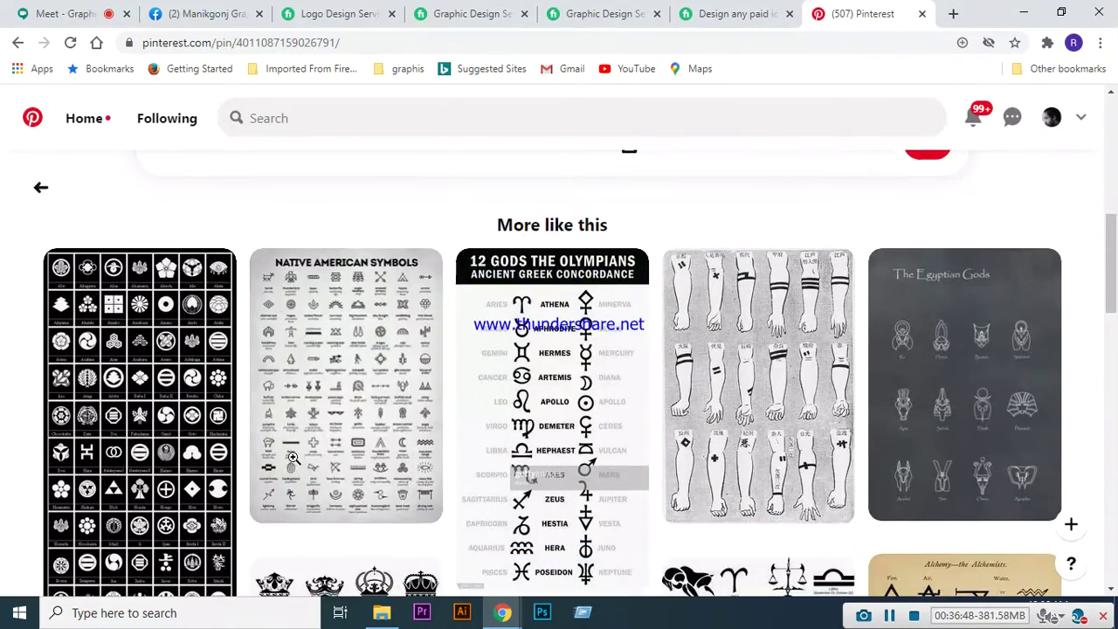
scroll(175, 394, down, 3)
scroll(800, 367, up, 3)
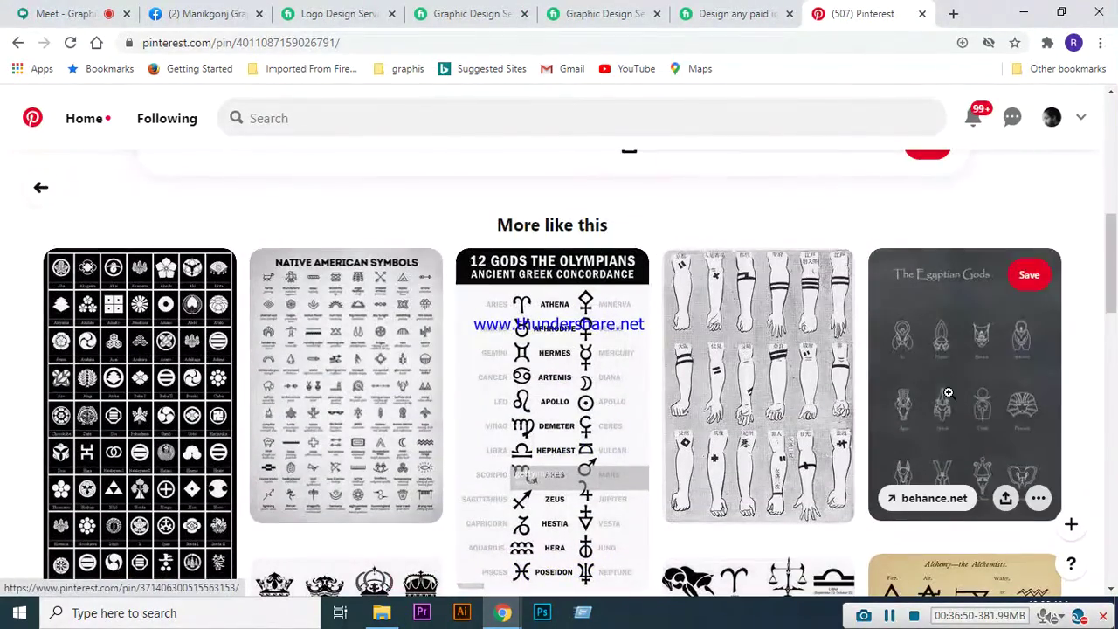
scroll(948, 373, down, 5)
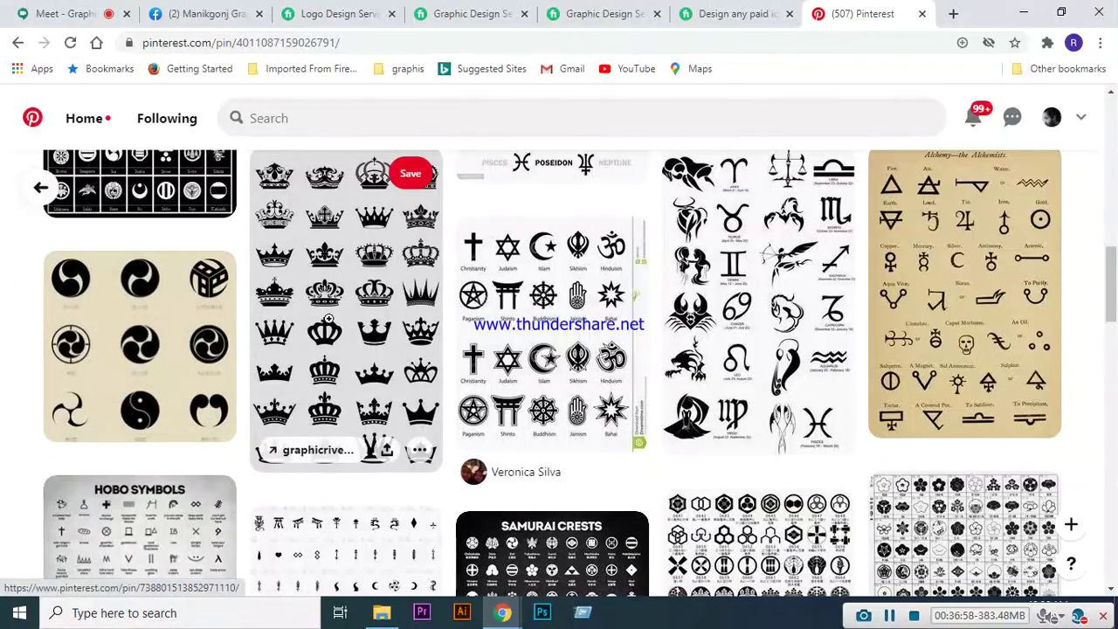
scroll(769, 175, up, 10)
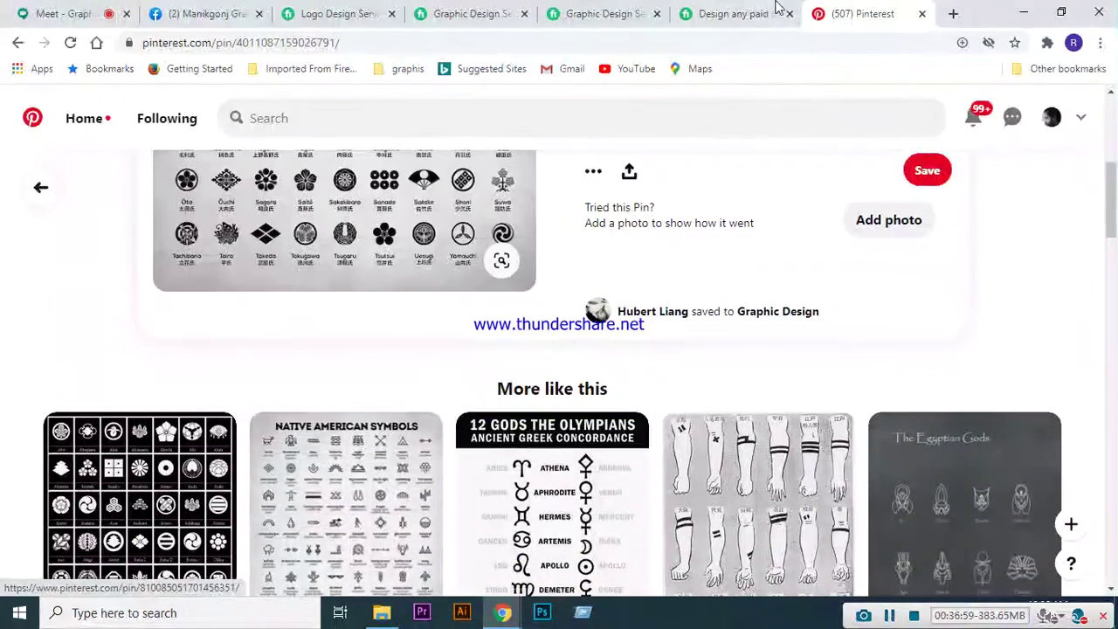
- Google 'gree shape vector' in a new tab and scroll down to the Freepik listing
click(953, 14)
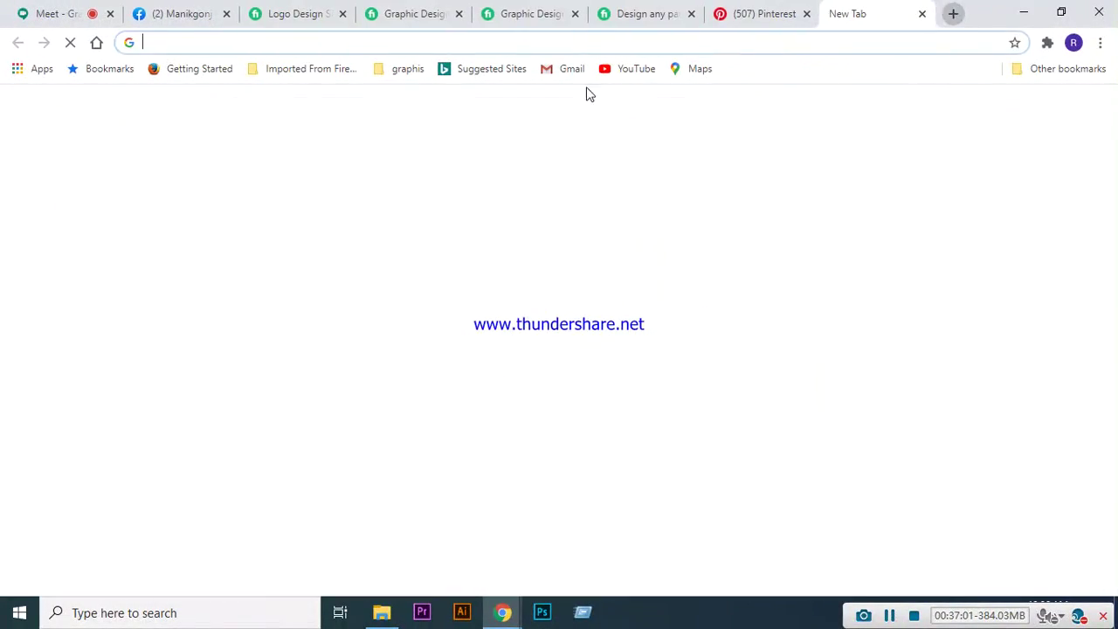
click(567, 44)
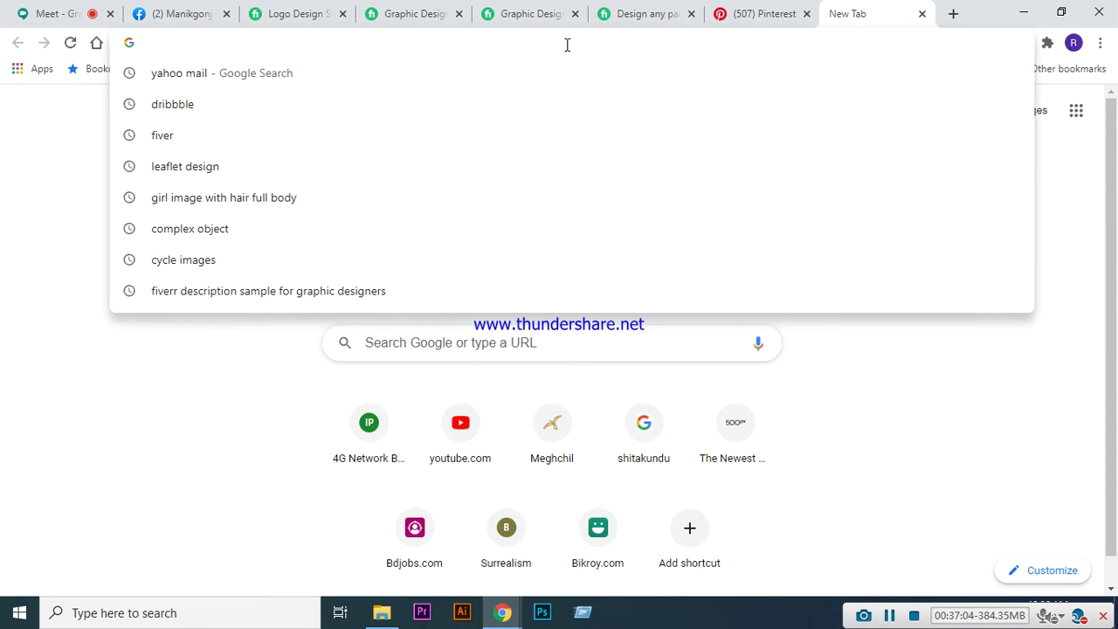
text(gree s)
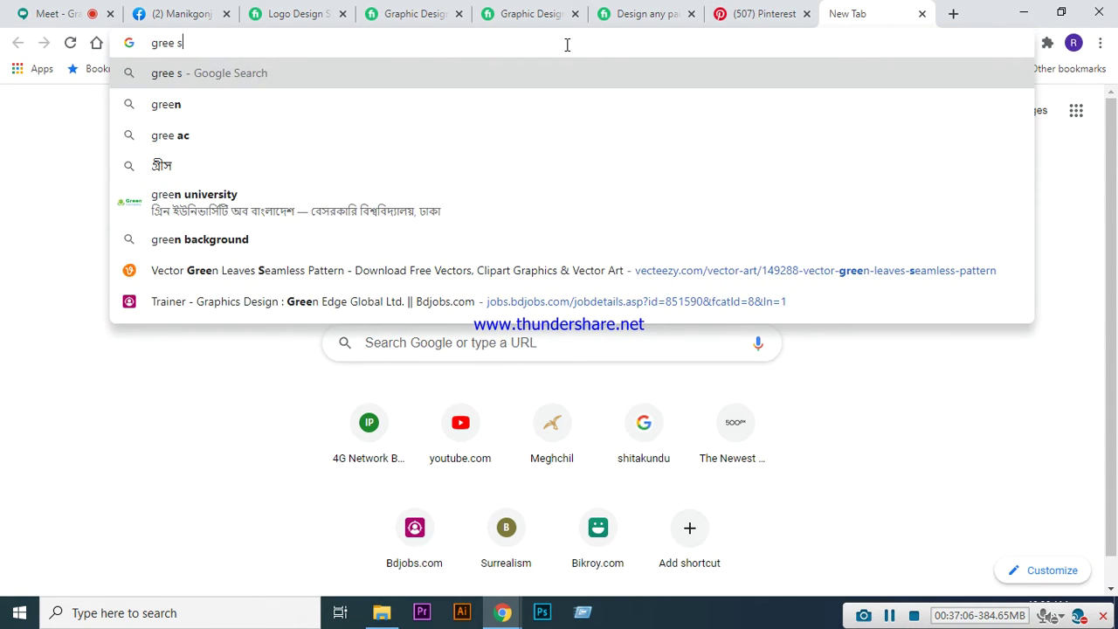
text(hape v)
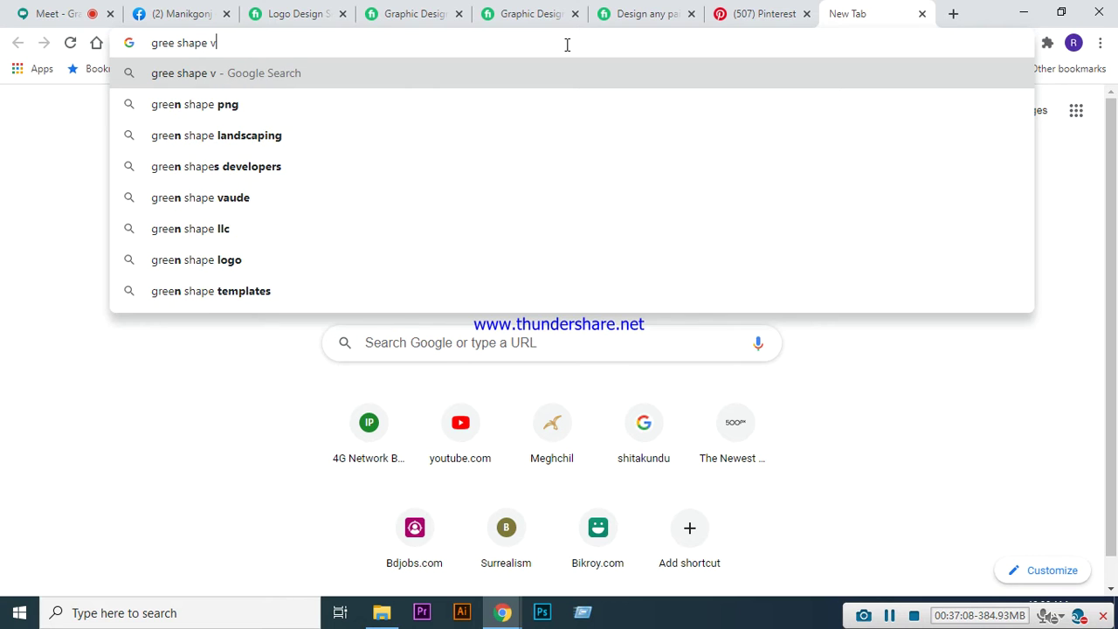
text(ector)
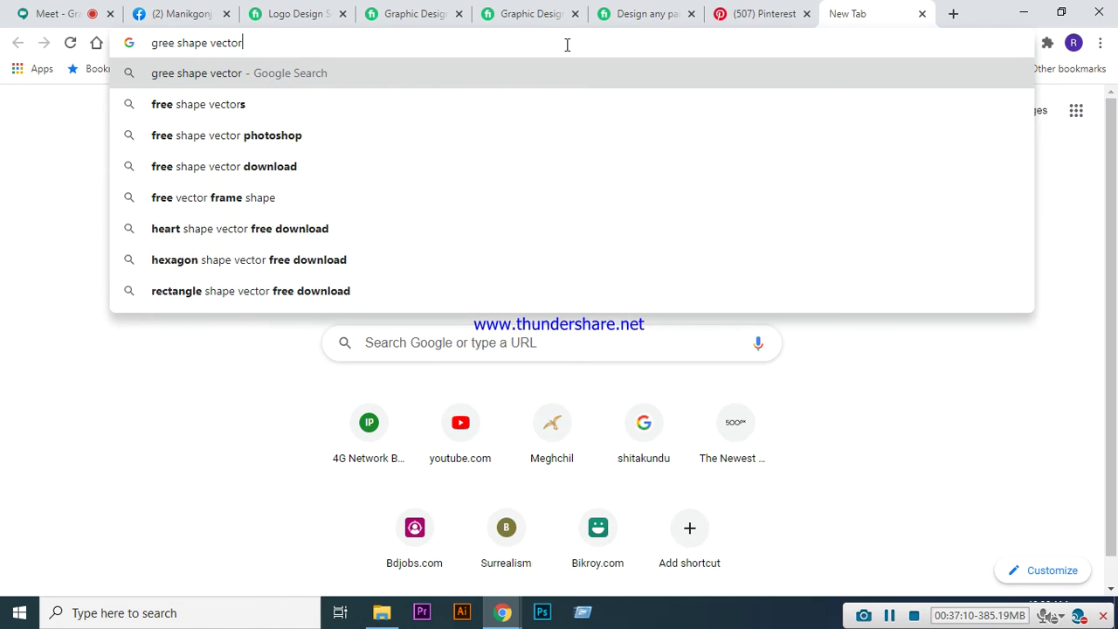
key(Return)
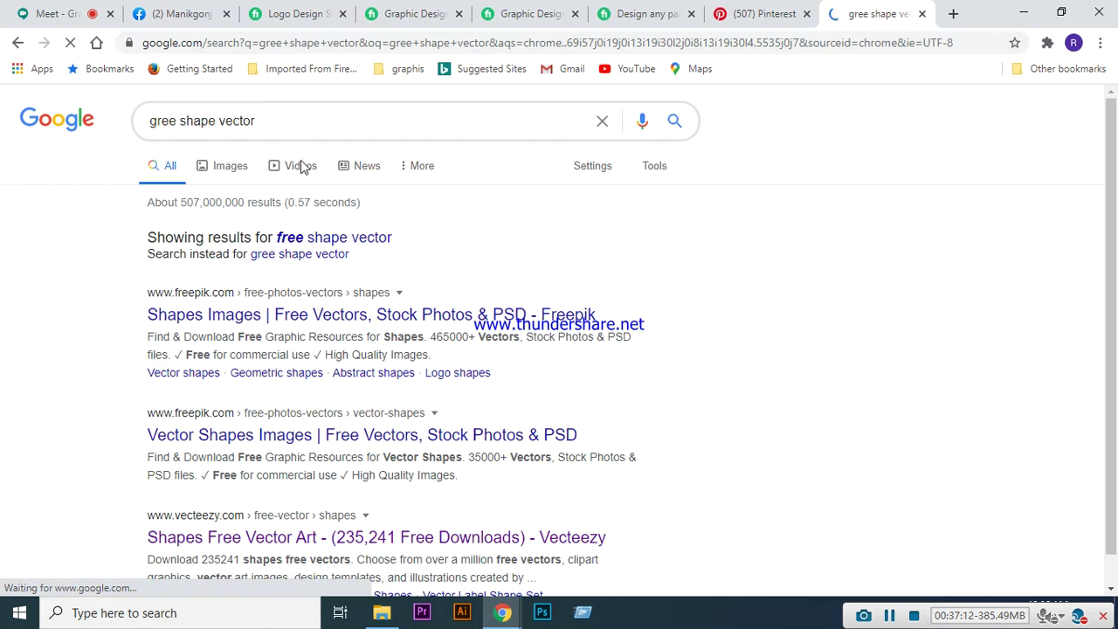
scroll(382, 347, down, 1)
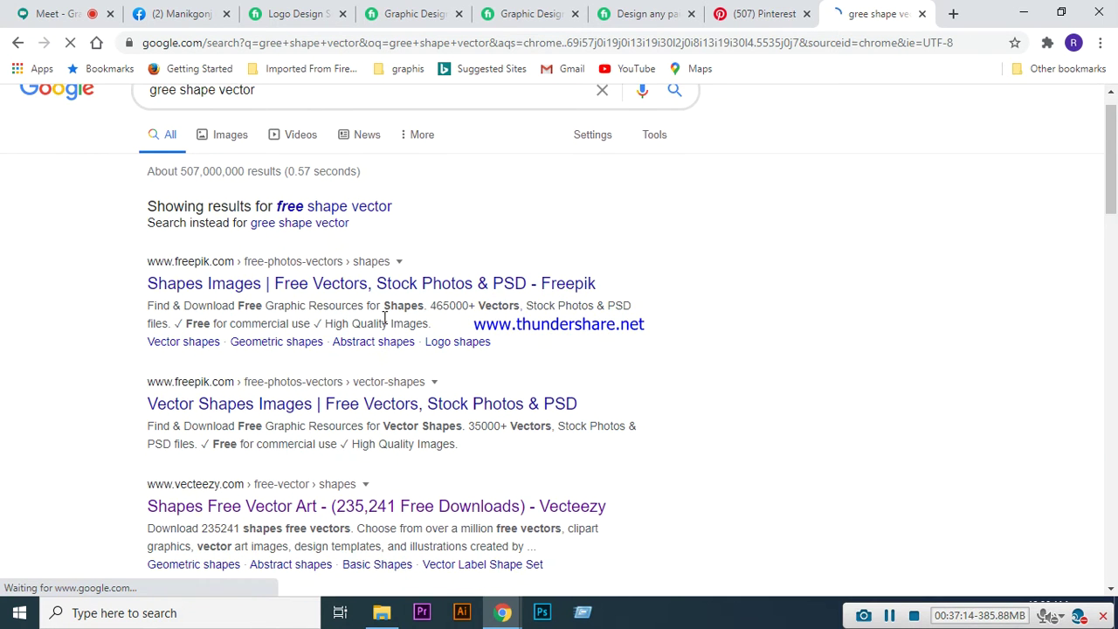
scroll(382, 327, down, 1)
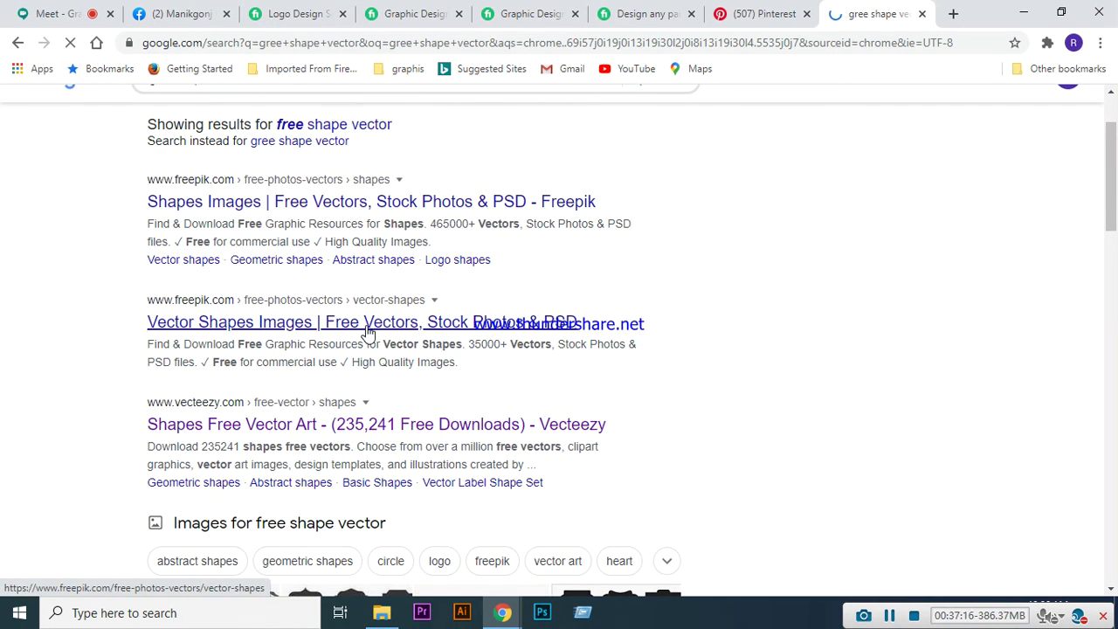
- Open Freepik's Vector Shapes Images page from the results and scroll through it
click(368, 331)
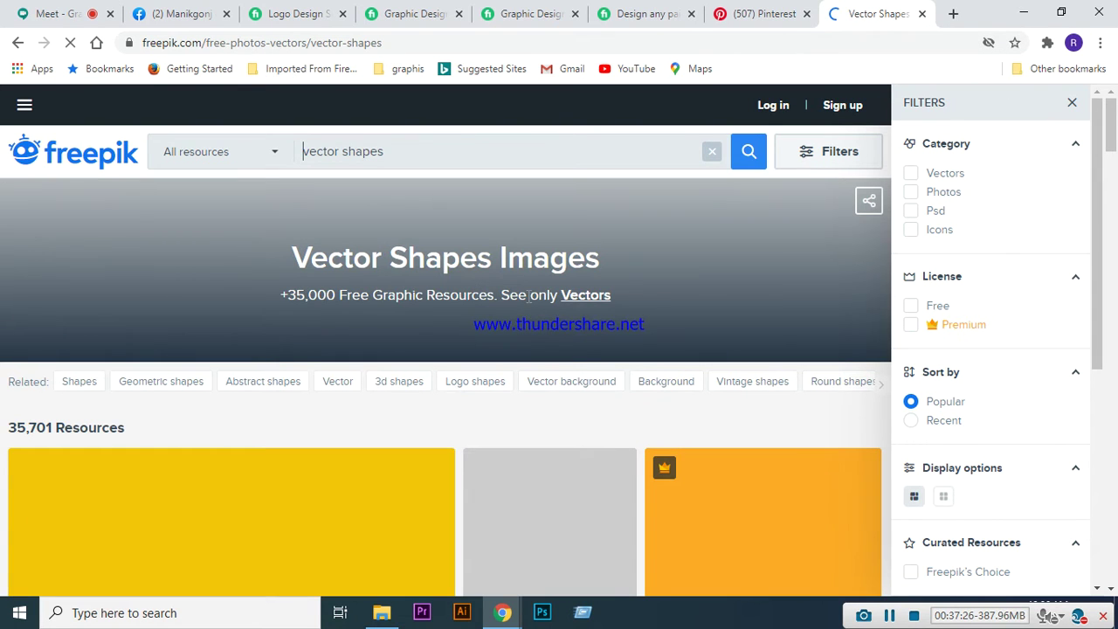
scroll(528, 270, down, 2)
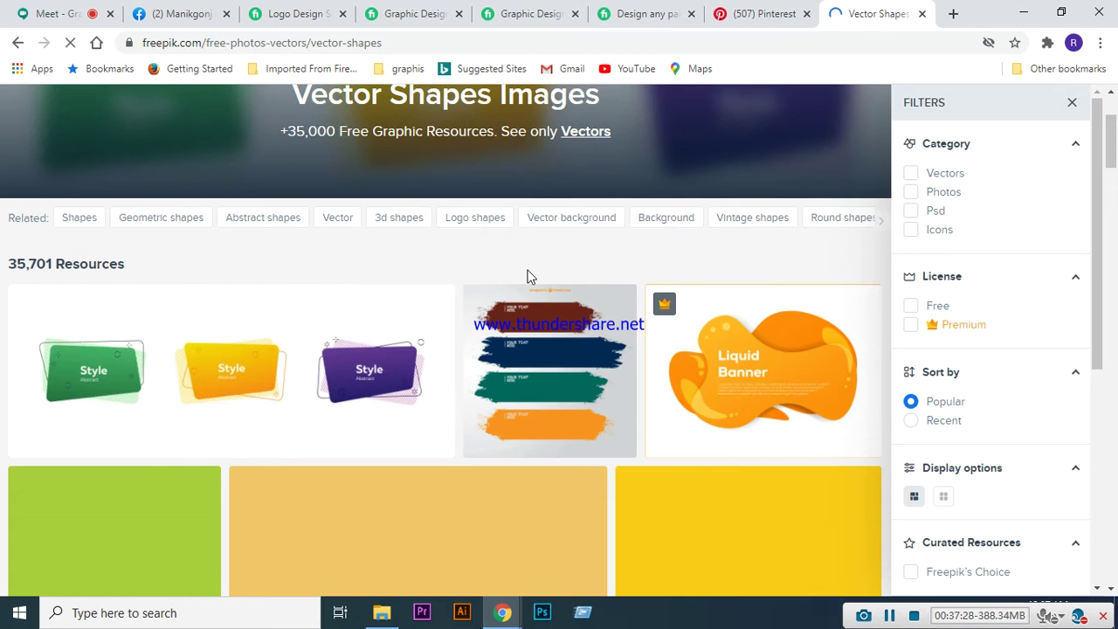
scroll(528, 277, down, 3)
scroll(528, 277, up, 1)
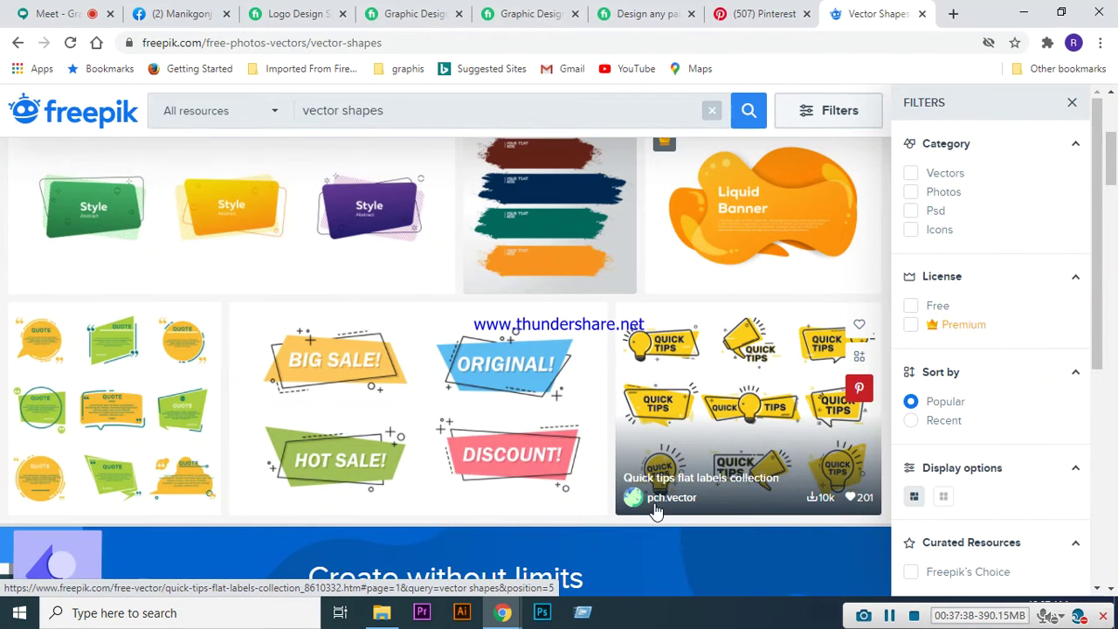
scroll(579, 489, up, 5)
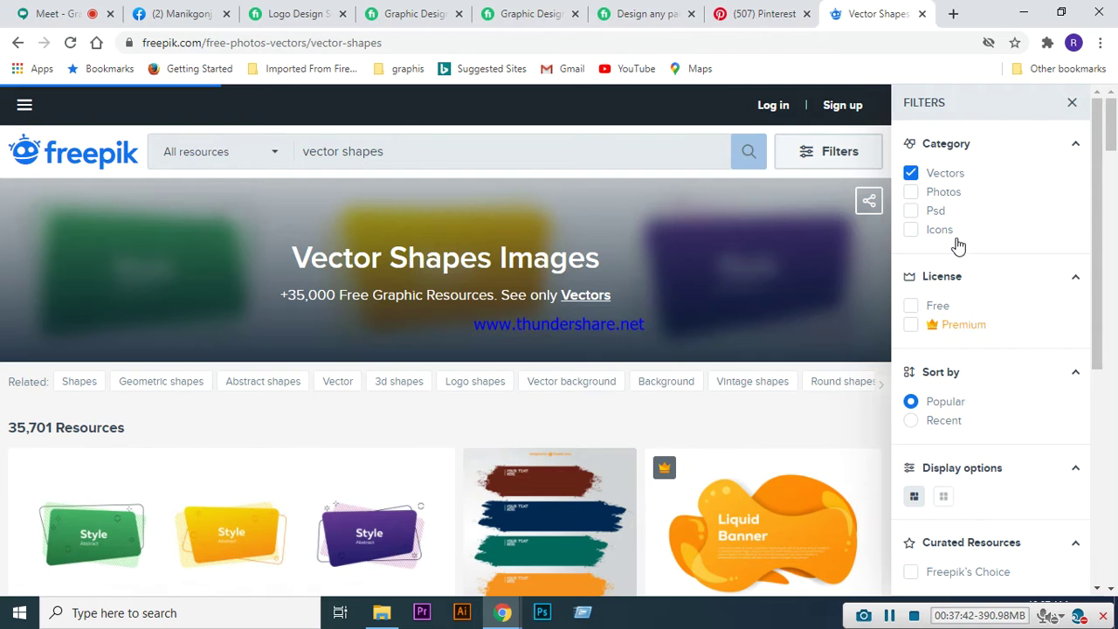
- Apply the Free license filter, narrowing vector shapes to 5,416 resources
click(912, 306)
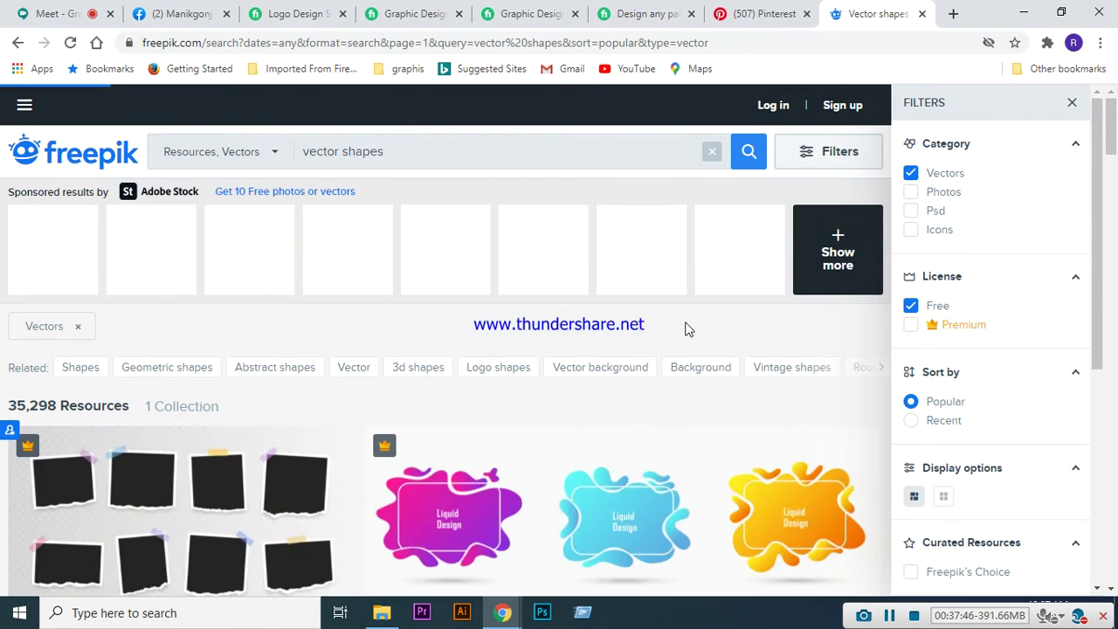
scroll(472, 359, down, 8)
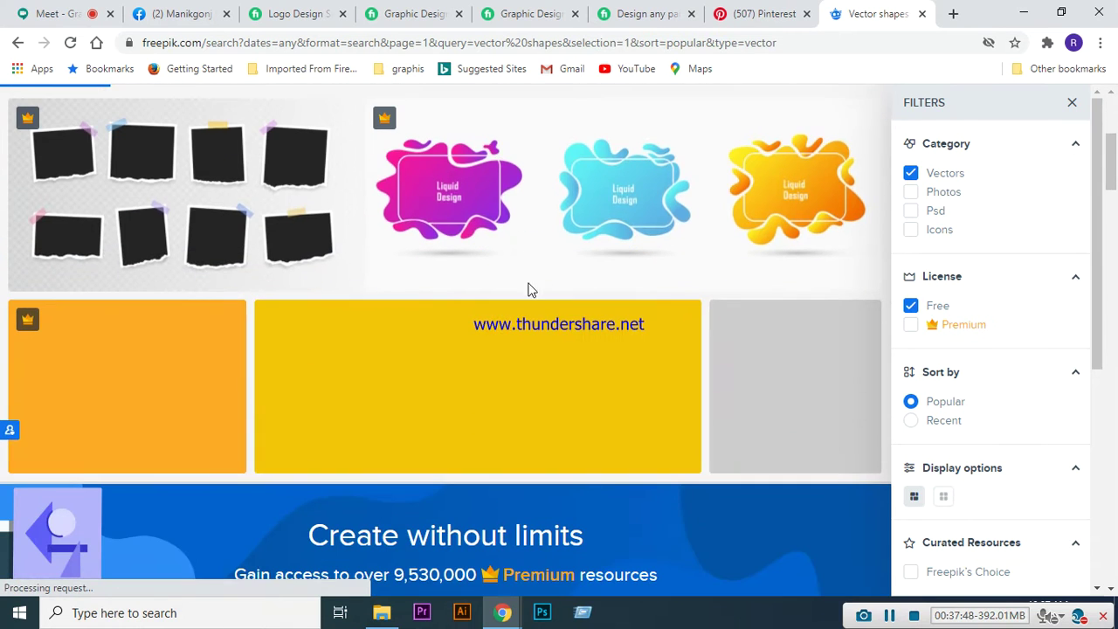
scroll(542, 277, down, 3)
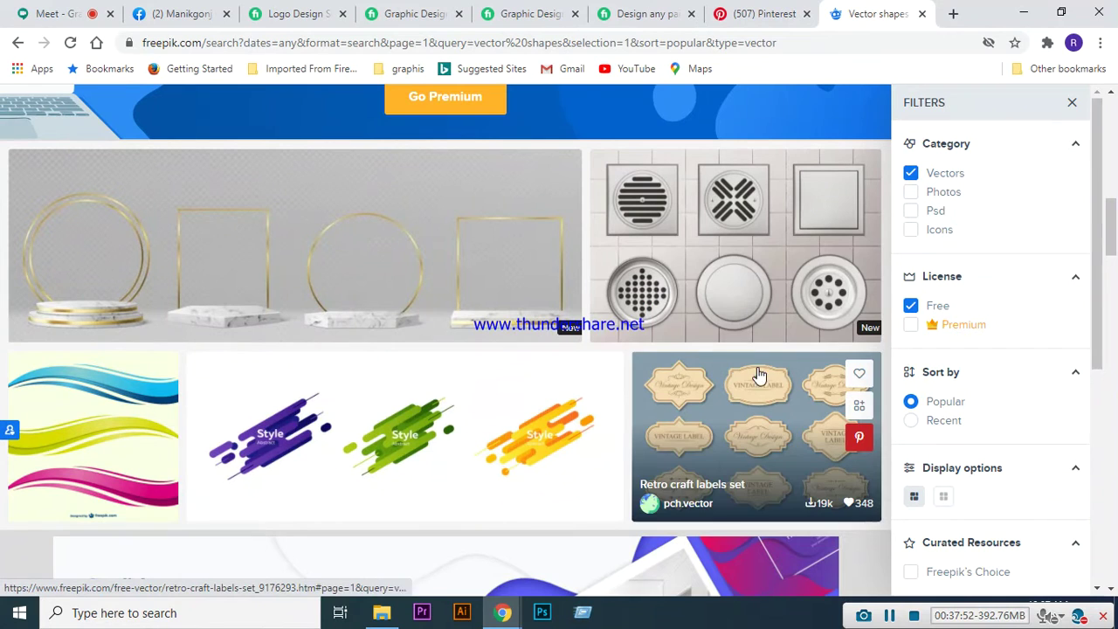
scroll(642, 389, down, 2)
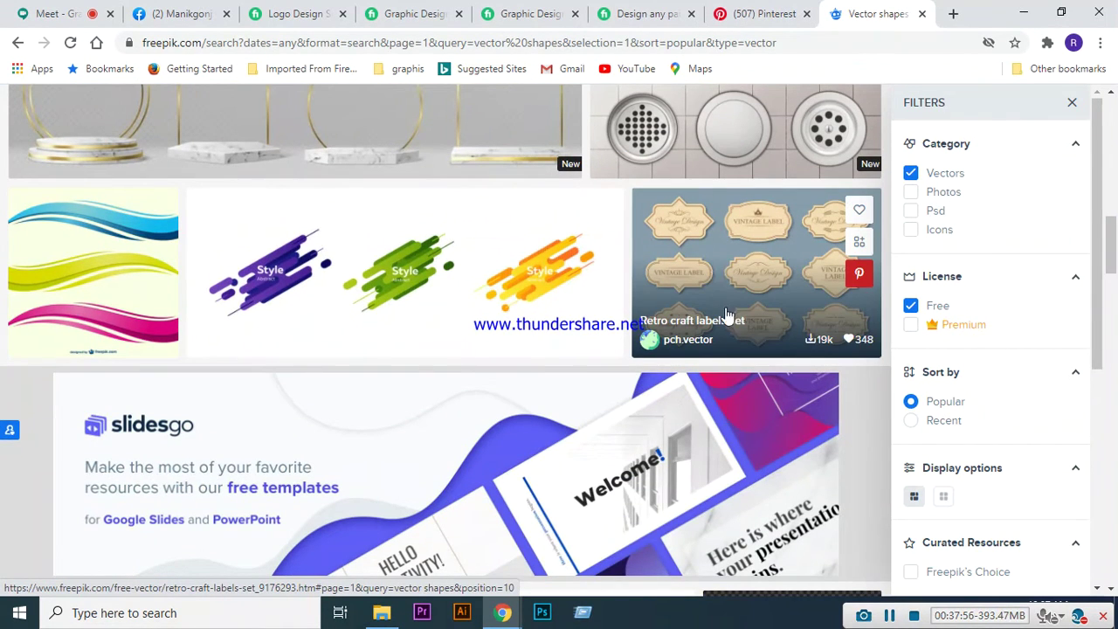
- Open the Retro craft labels set in a new tab, then rerun the filtered search
right_click(729, 266)
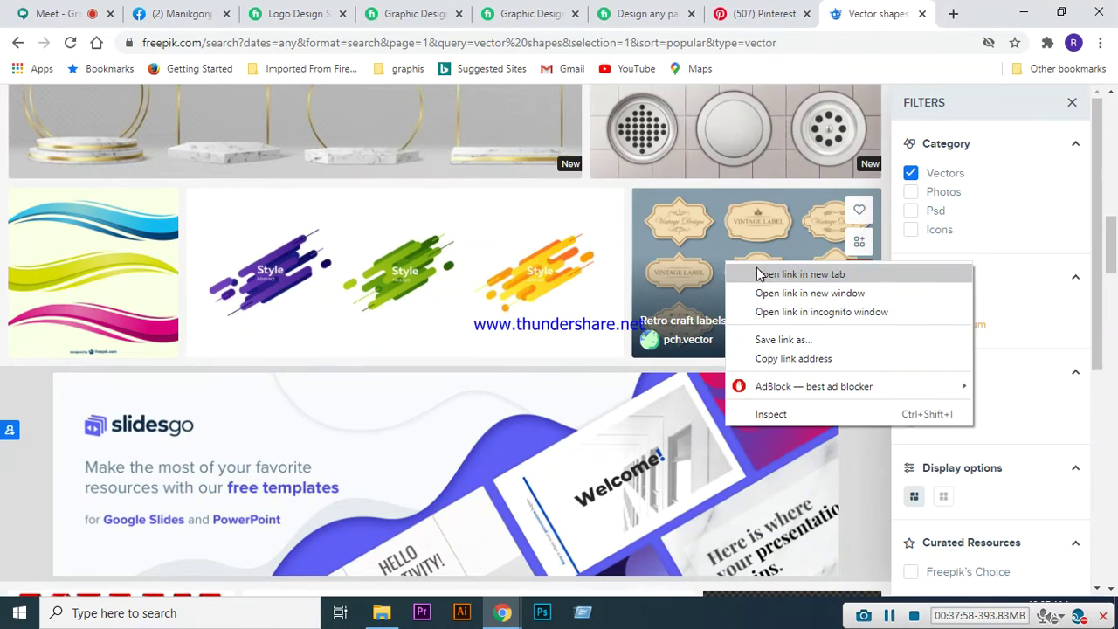
click(744, 275)
scroll(519, 362, down, 3)
scroll(519, 362, down, 3)
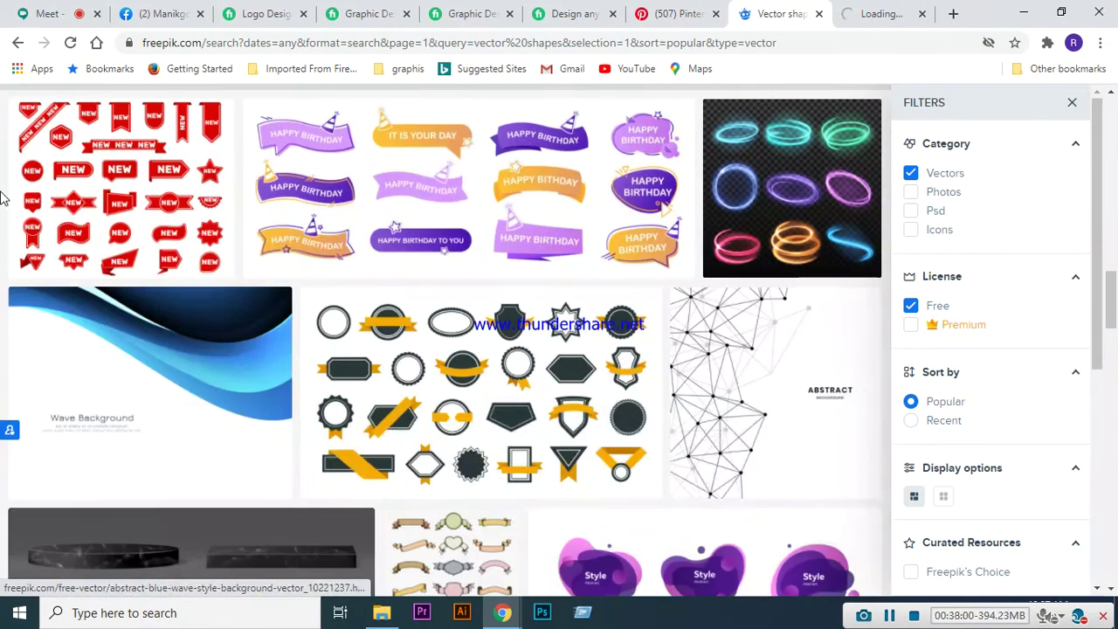
scroll(577, 304, down, 1)
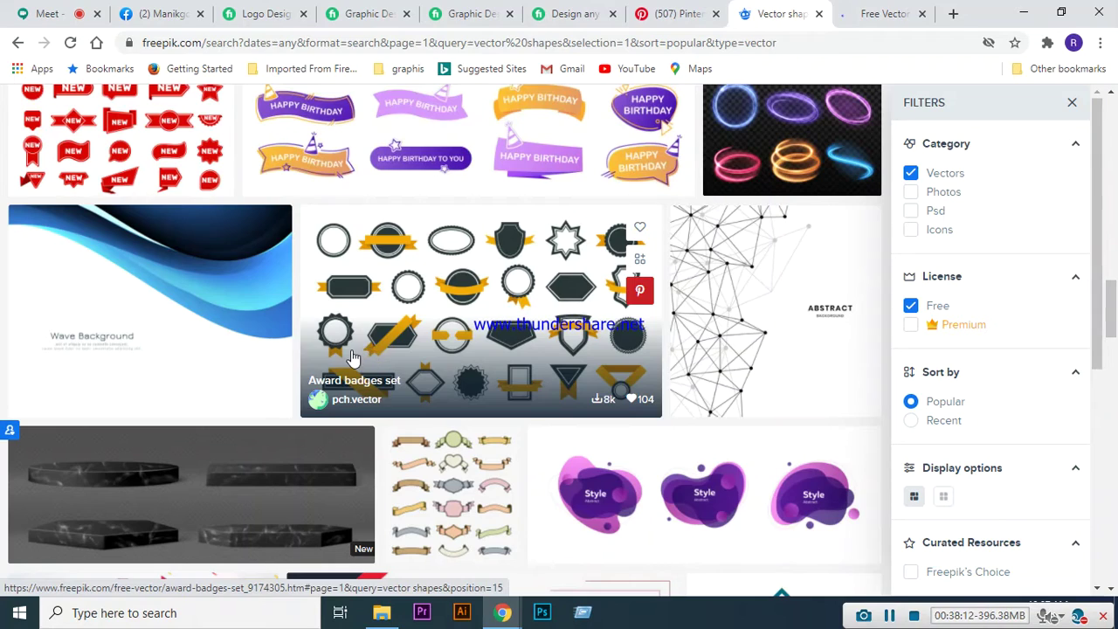
scroll(441, 445, down, 3)
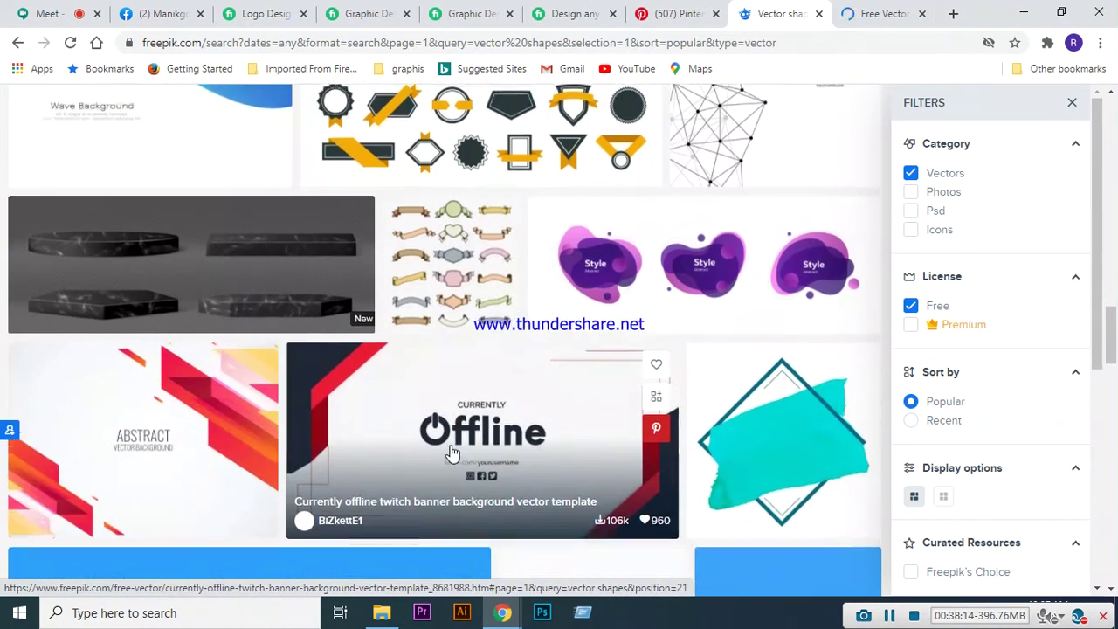
scroll(544, 394, down, 4)
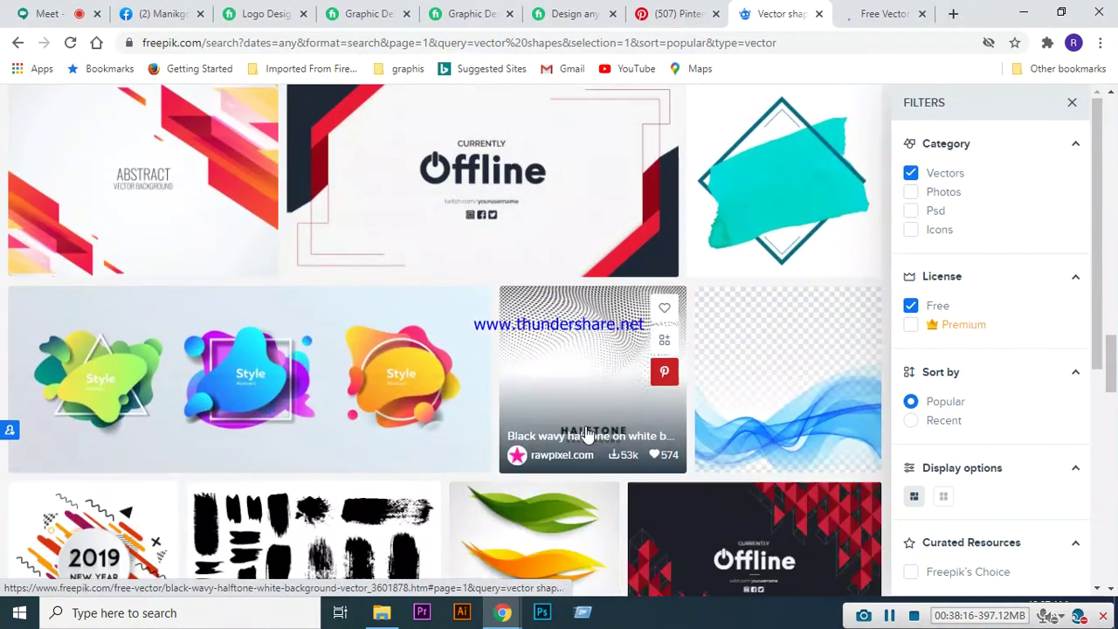
scroll(584, 429, up, 6)
scroll(584, 430, up, 10)
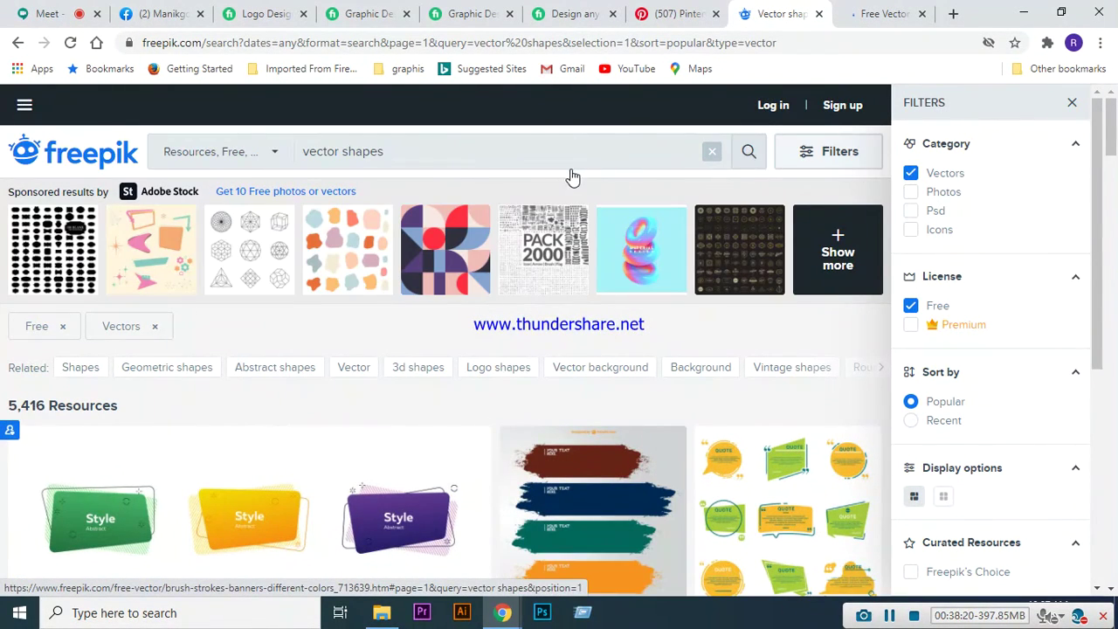
click(747, 152)
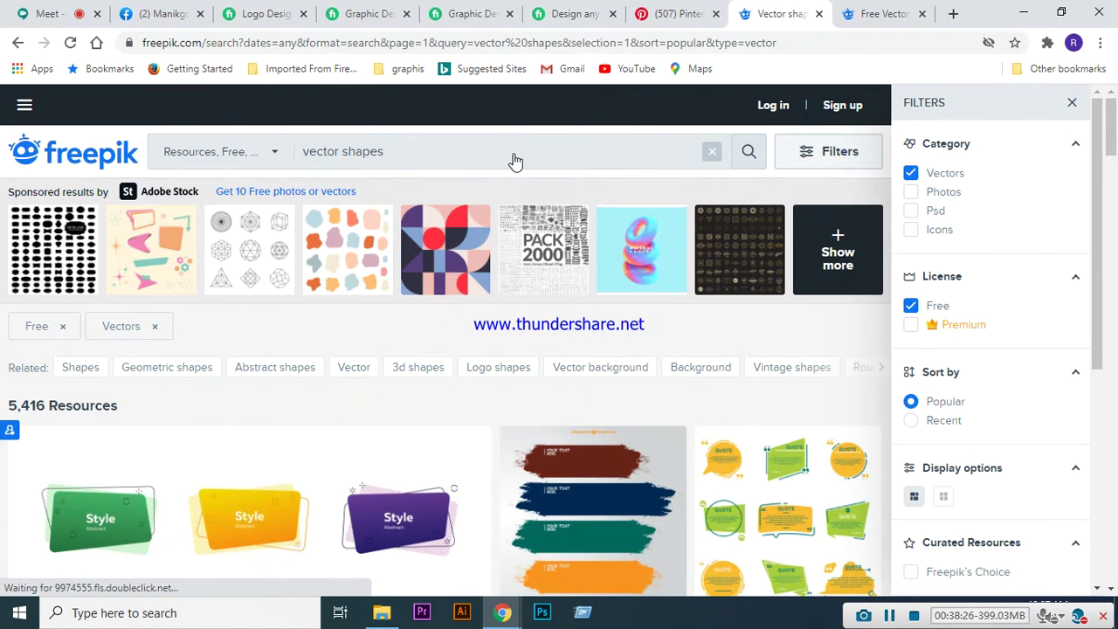
click(484, 146)
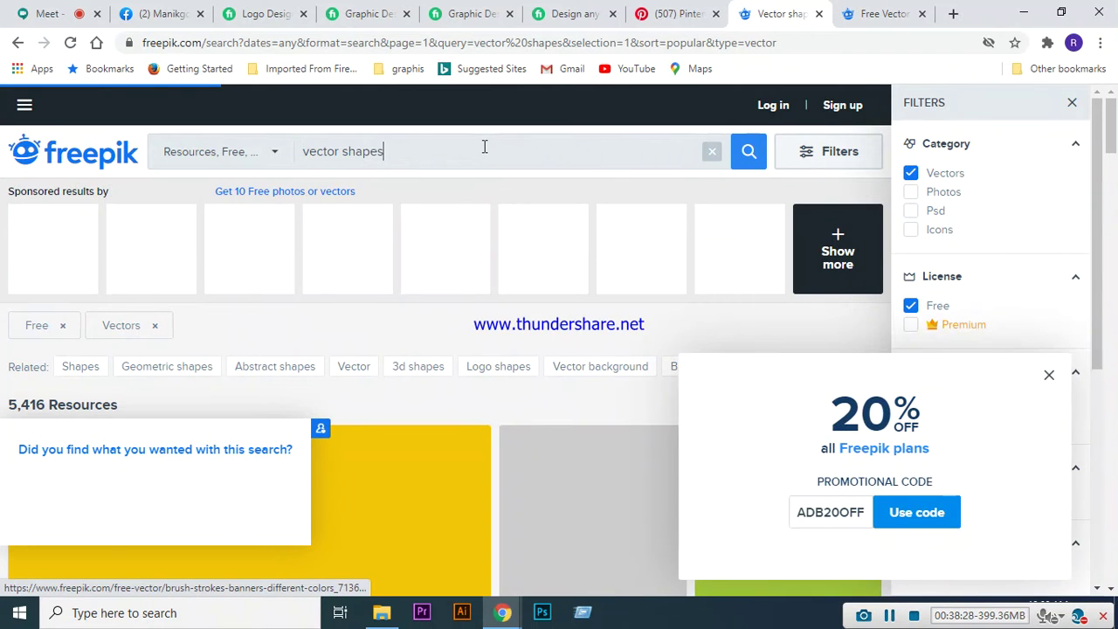
- Replace the search query with 'tree shape' and run it
triple_click(484, 147)
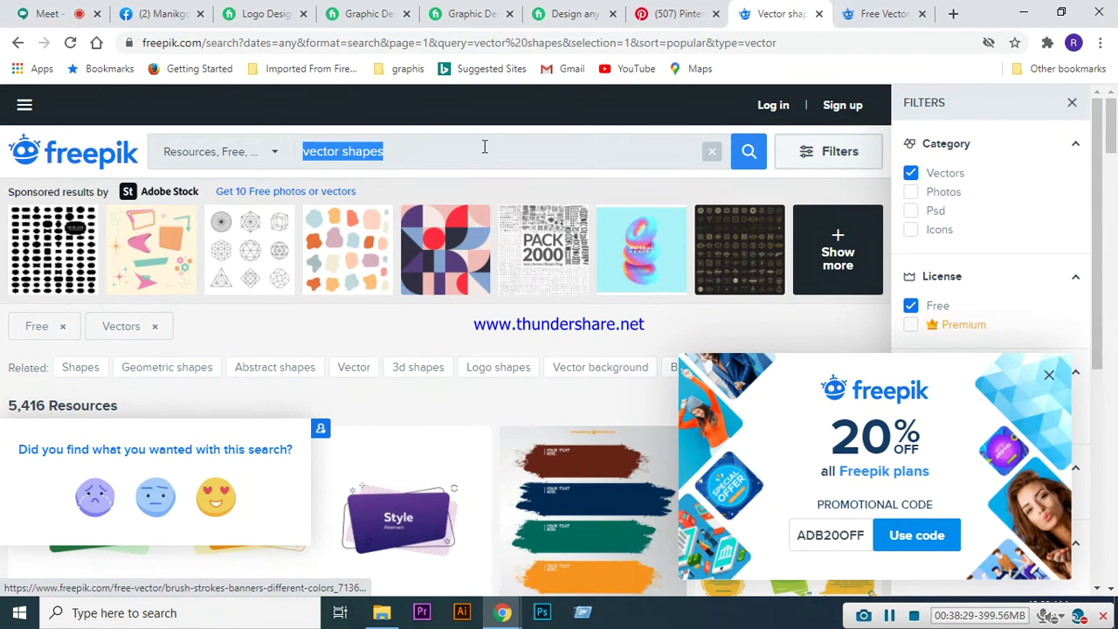
text(tree)
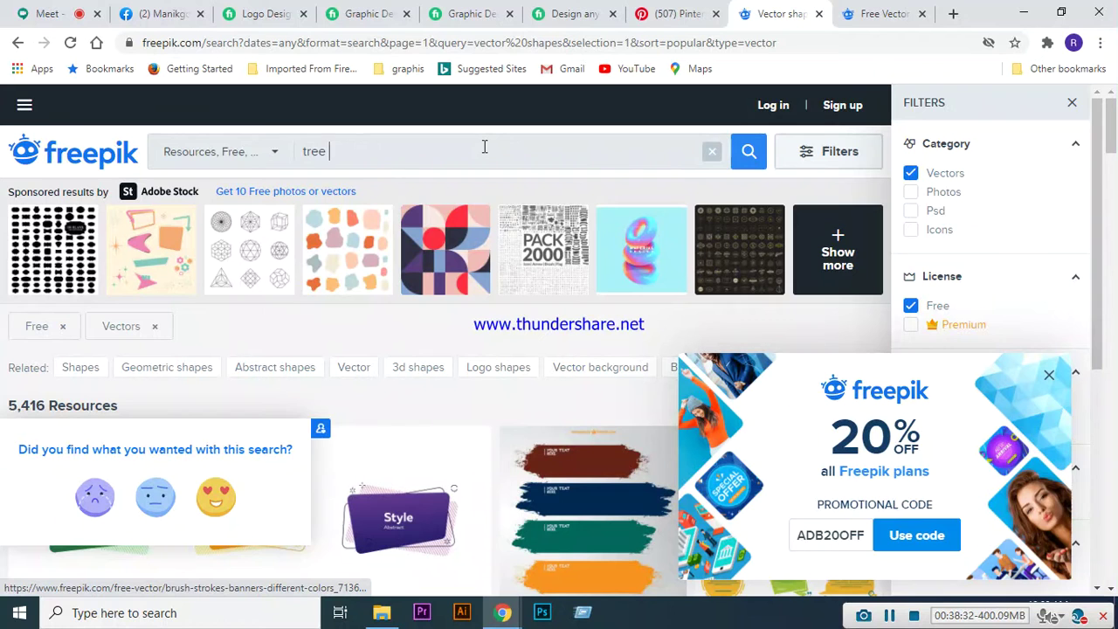
text( shape)
key(Return)
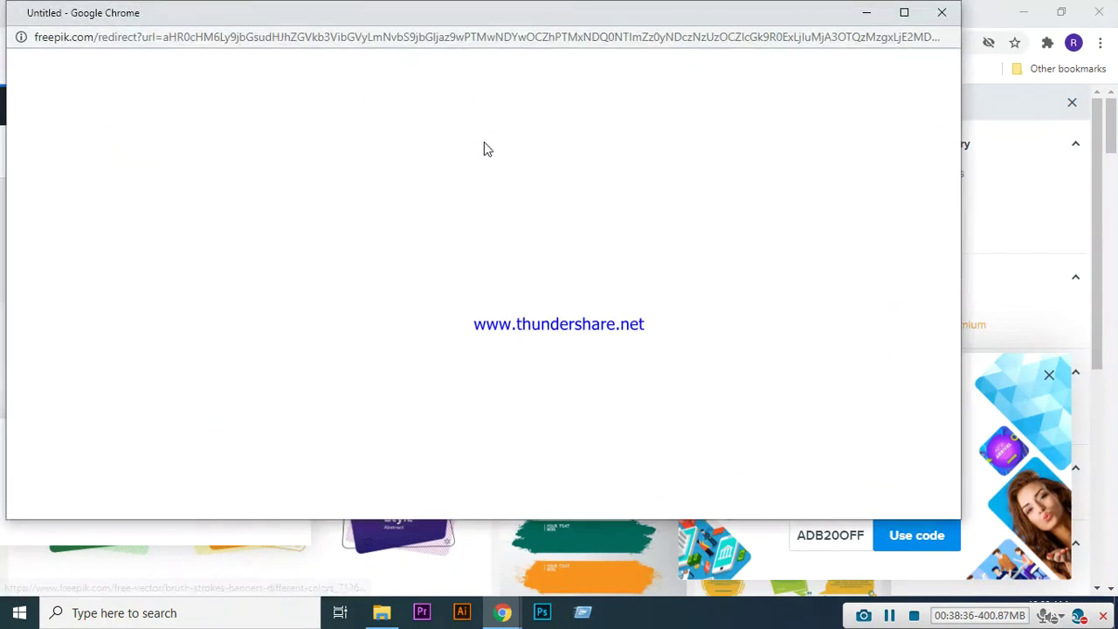
- Close the redirect popup, the 20% discount promotion and the Adobe Stock ad
click(942, 12)
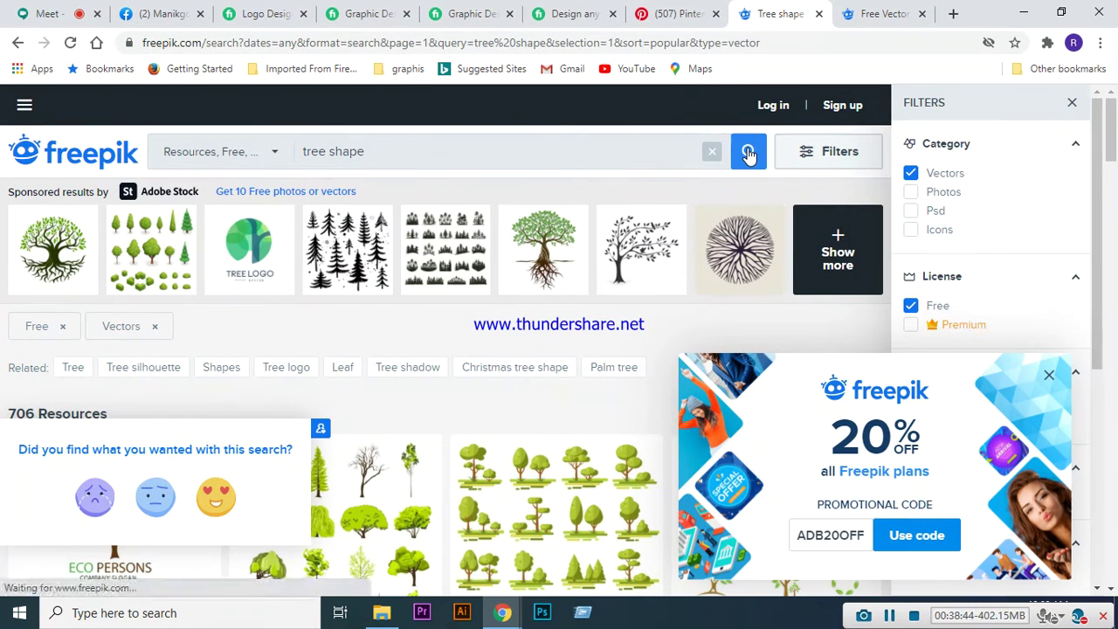
click(1051, 381)
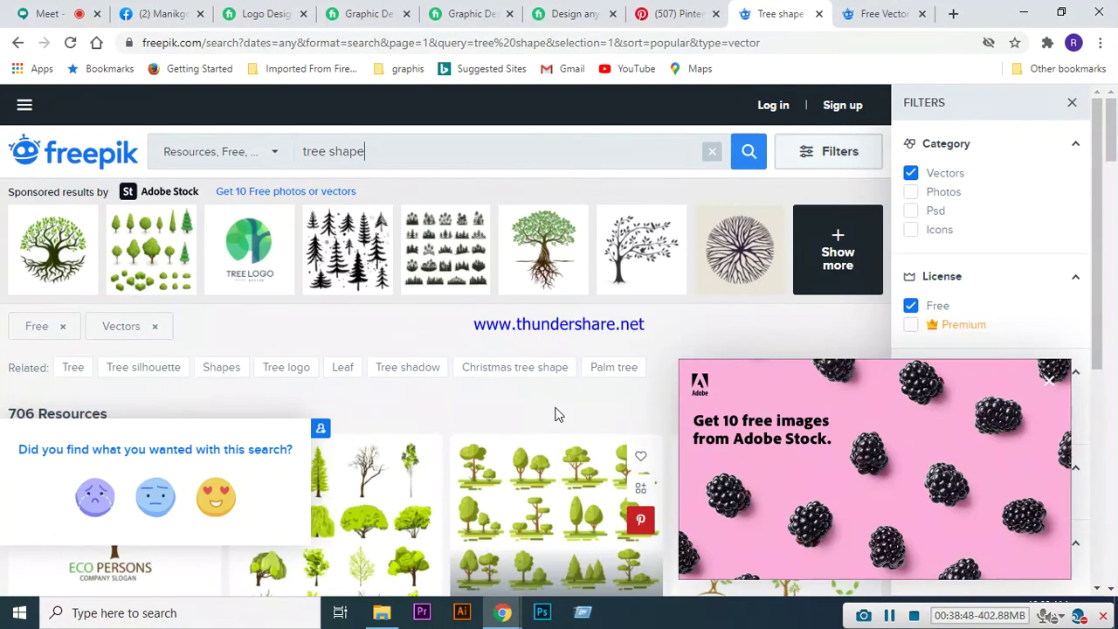
scroll(550, 384, down, 2)
click(1050, 381)
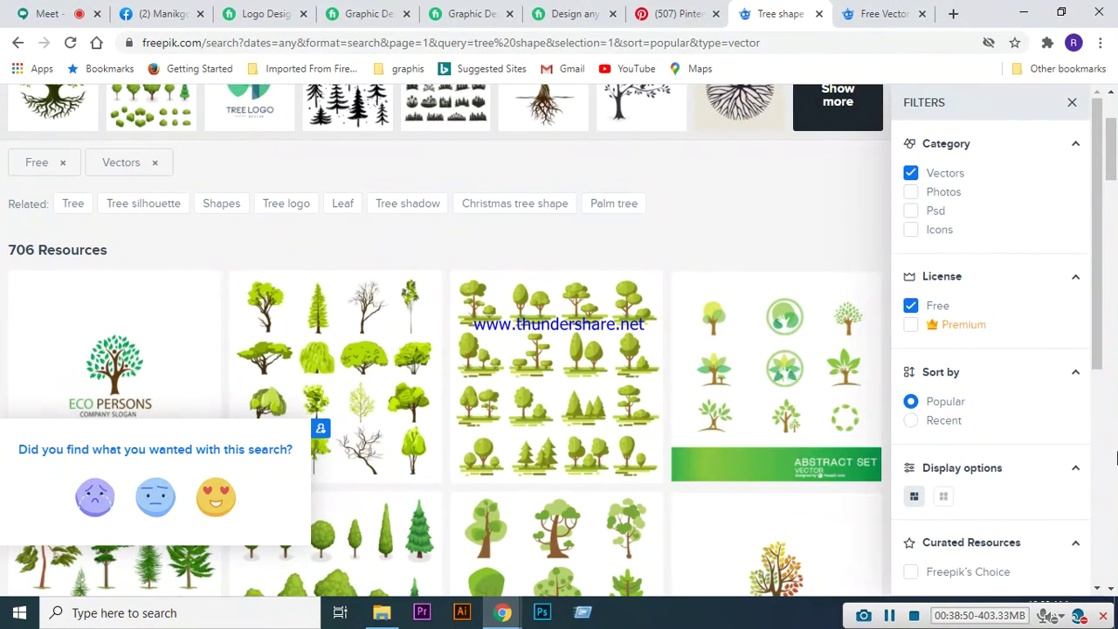
- Scroll the tree shape results down to the Ecological logo collection thumbnail
scroll(389, 376, down, 2)
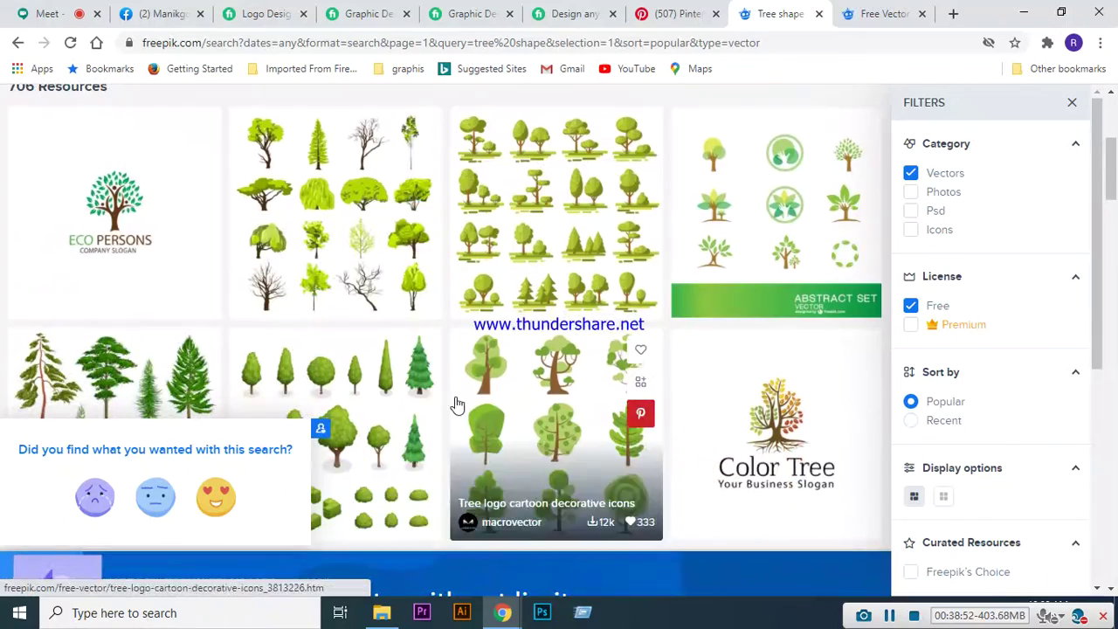
scroll(443, 453, down, 3)
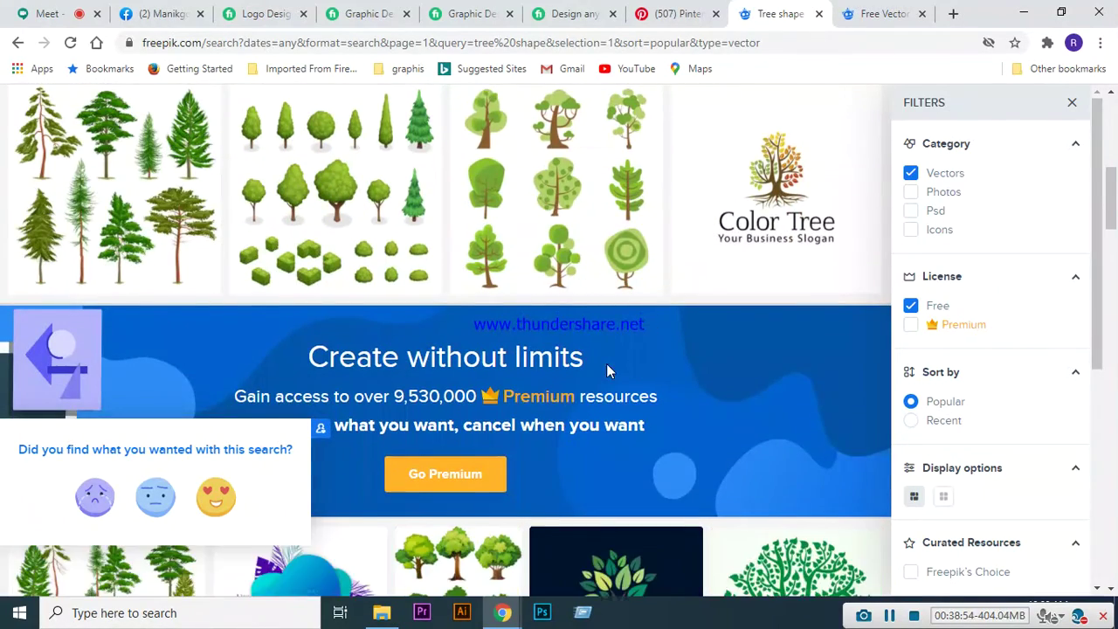
scroll(607, 363, down, 3)
scroll(618, 315, down, 1)
scroll(699, 393, down, 2)
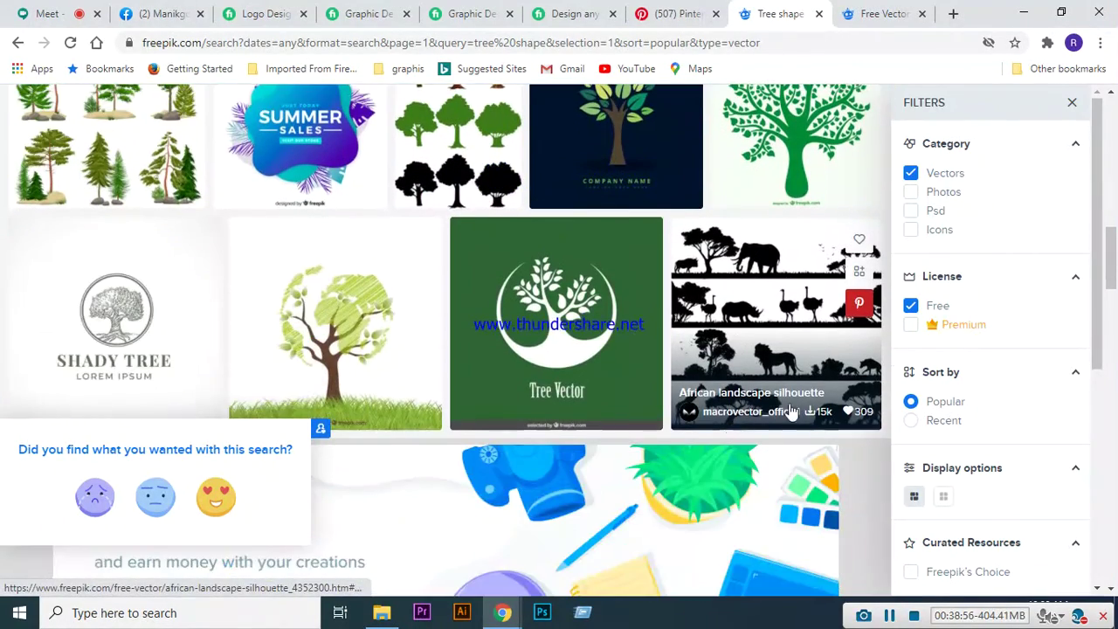
scroll(350, 372, up, 3)
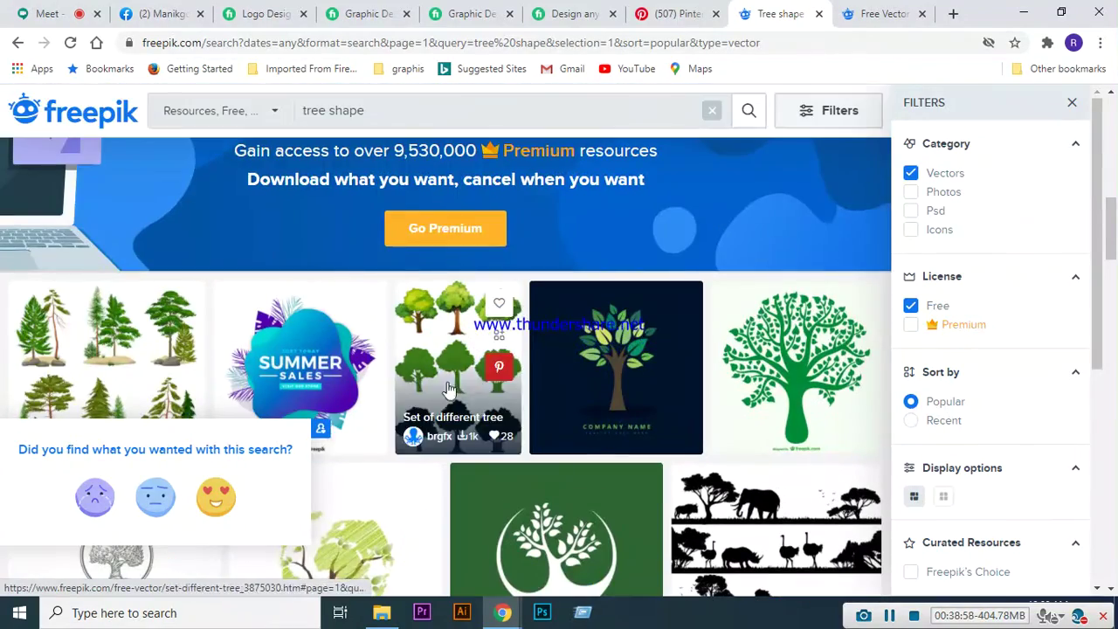
scroll(601, 374, down, 3)
scroll(599, 376, up, 3)
scroll(594, 380, down, 5)
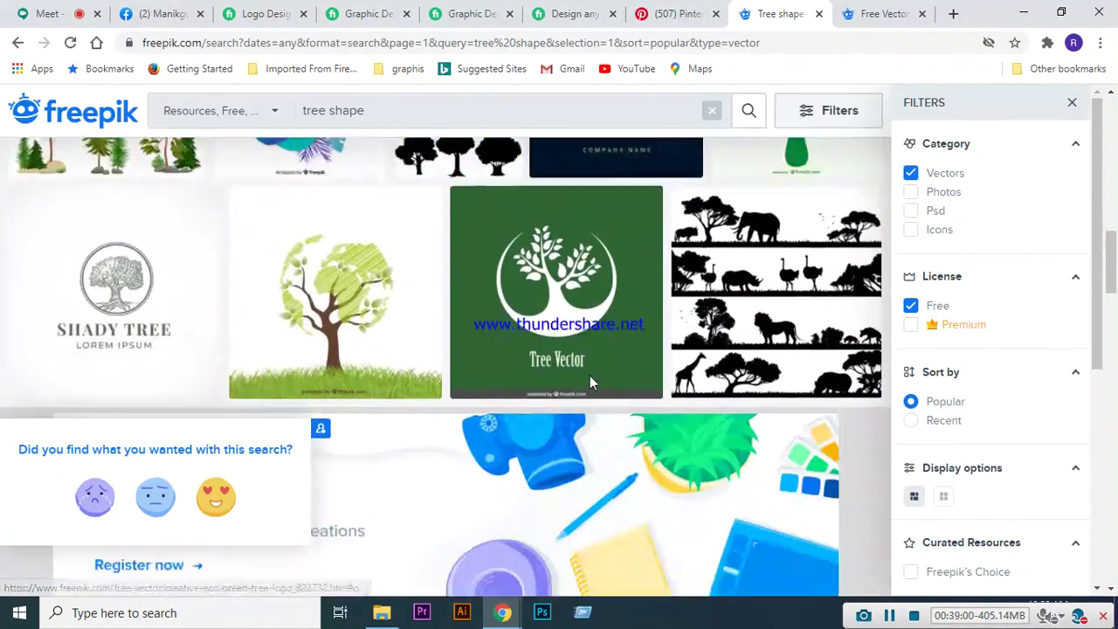
scroll(591, 382, down, 5)
scroll(605, 376, up, 1)
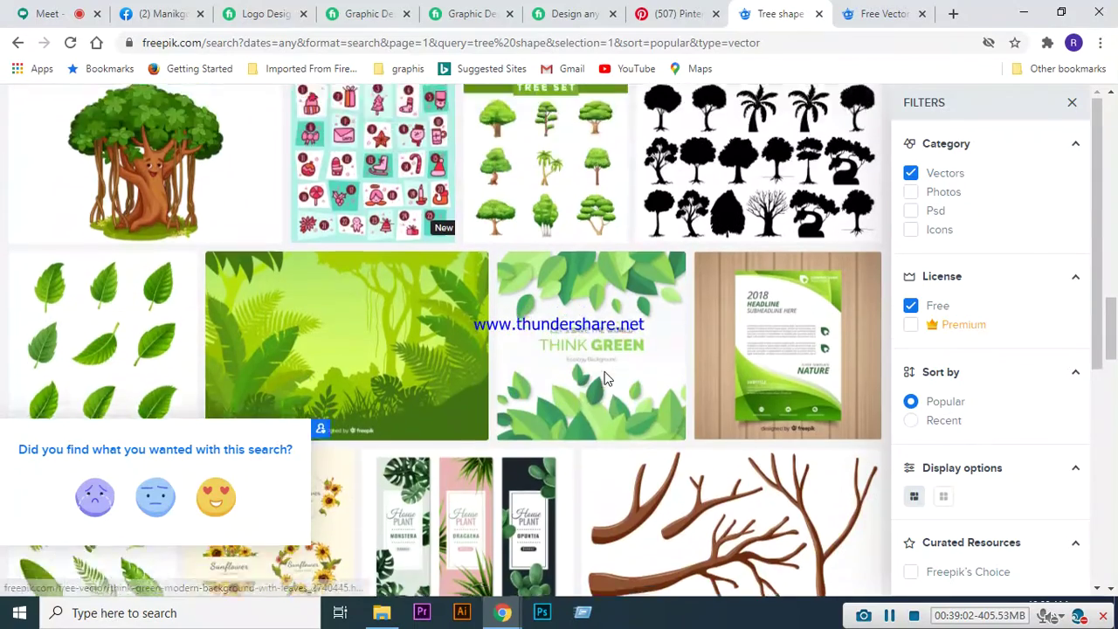
scroll(605, 380, down, 2)
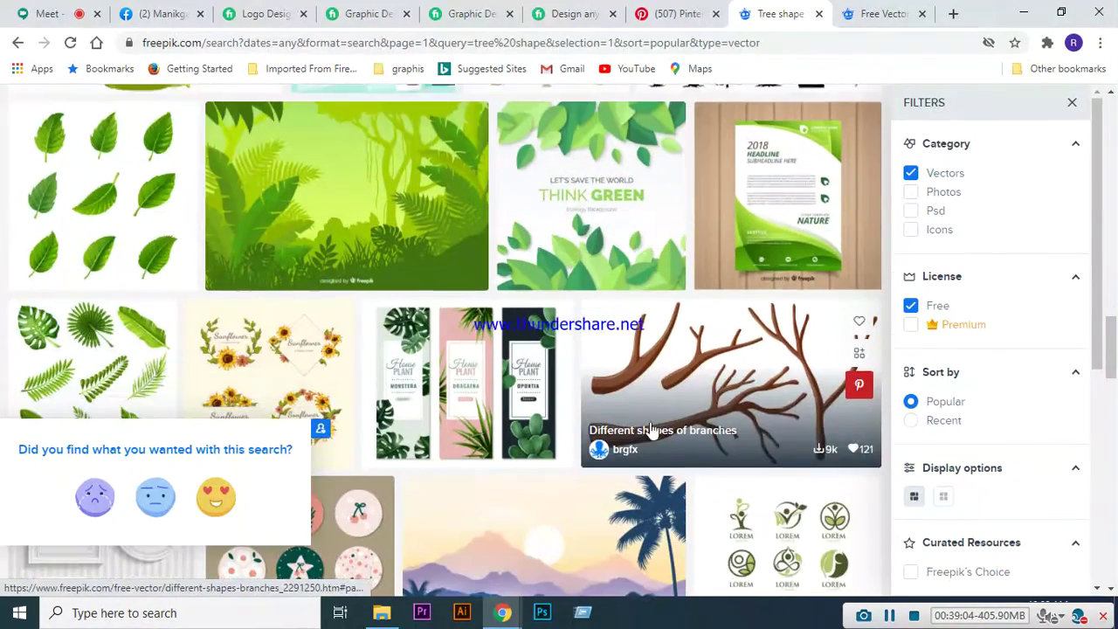
scroll(579, 399, down, 2)
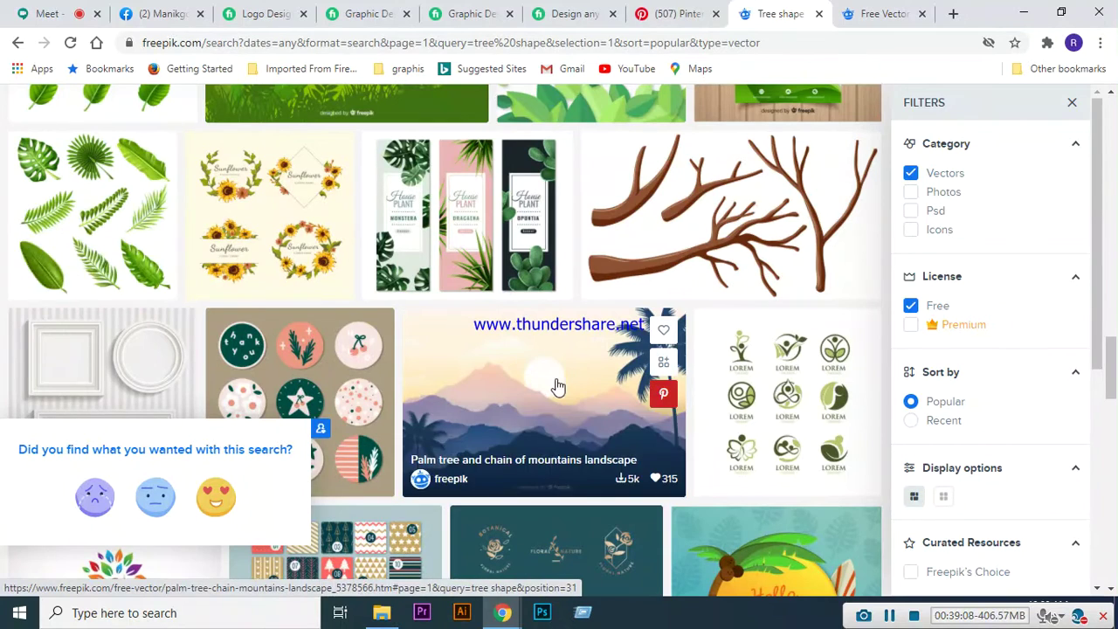
scroll(590, 382, down, 3)
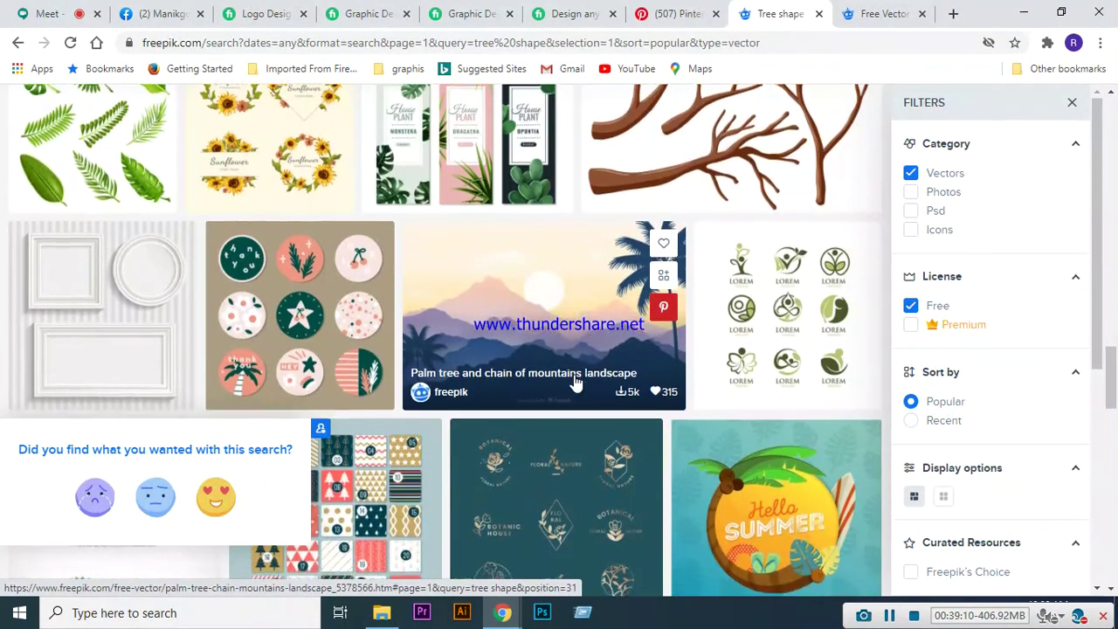
scroll(575, 401, up, 2)
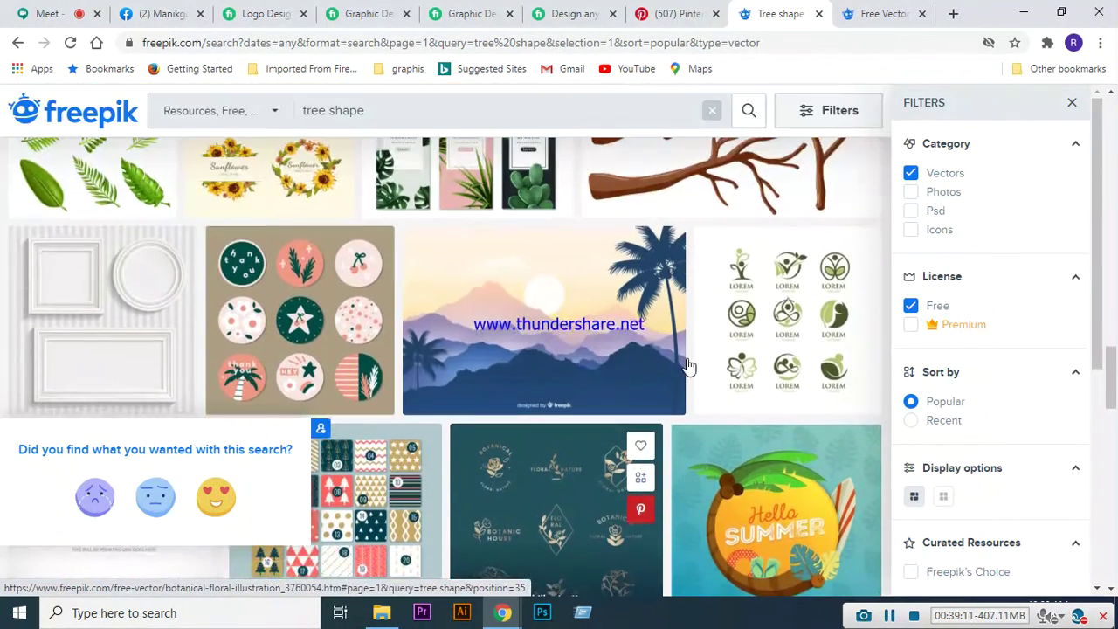
- Open the Ecological logo collection and scroll its related Tree of Life and pineleaf logos
click(764, 339)
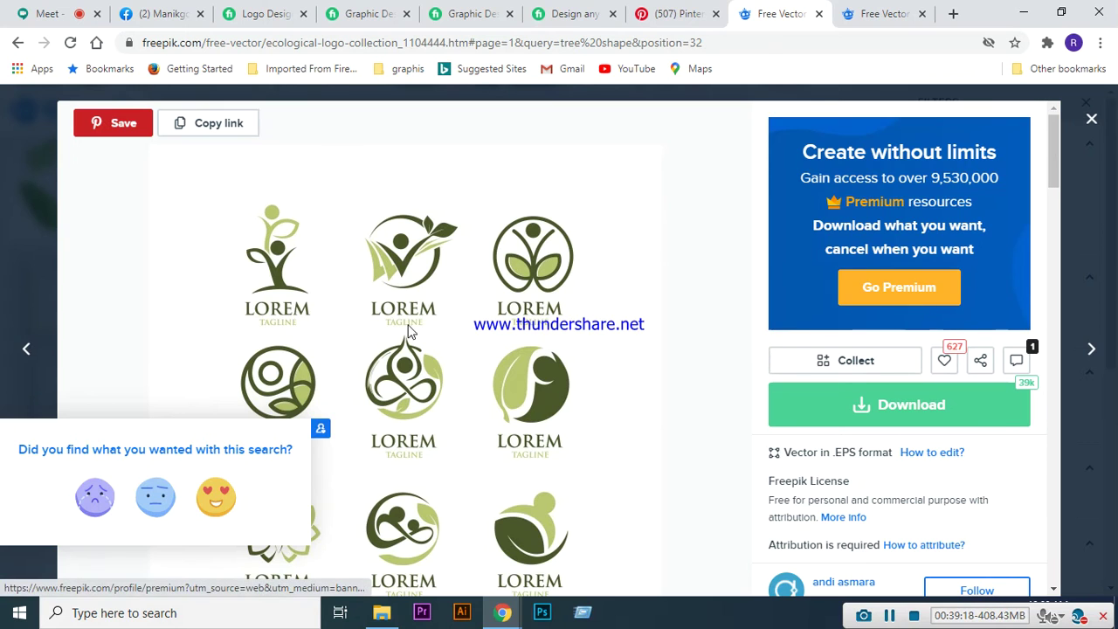
scroll(507, 346, down, 1)
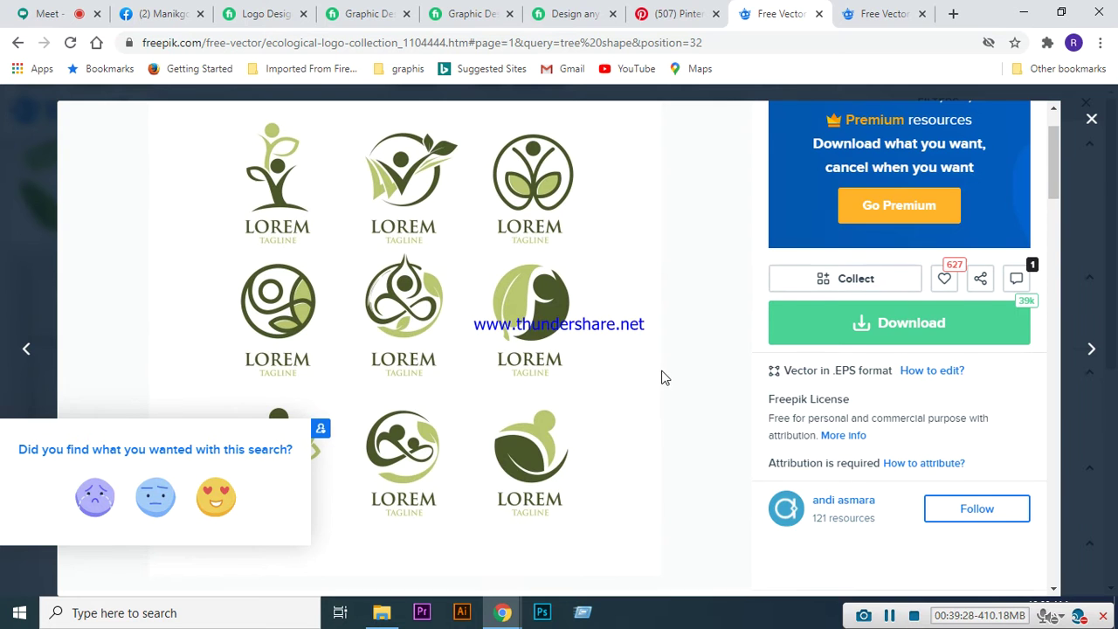
scroll(661, 378, down, 5)
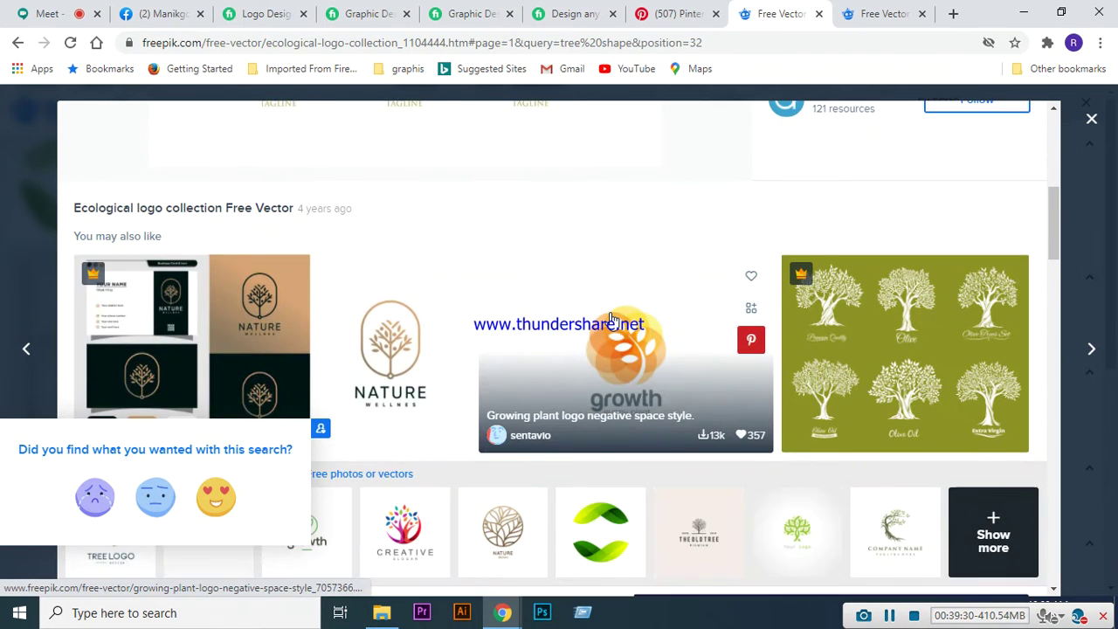
scroll(611, 318, down, 1)
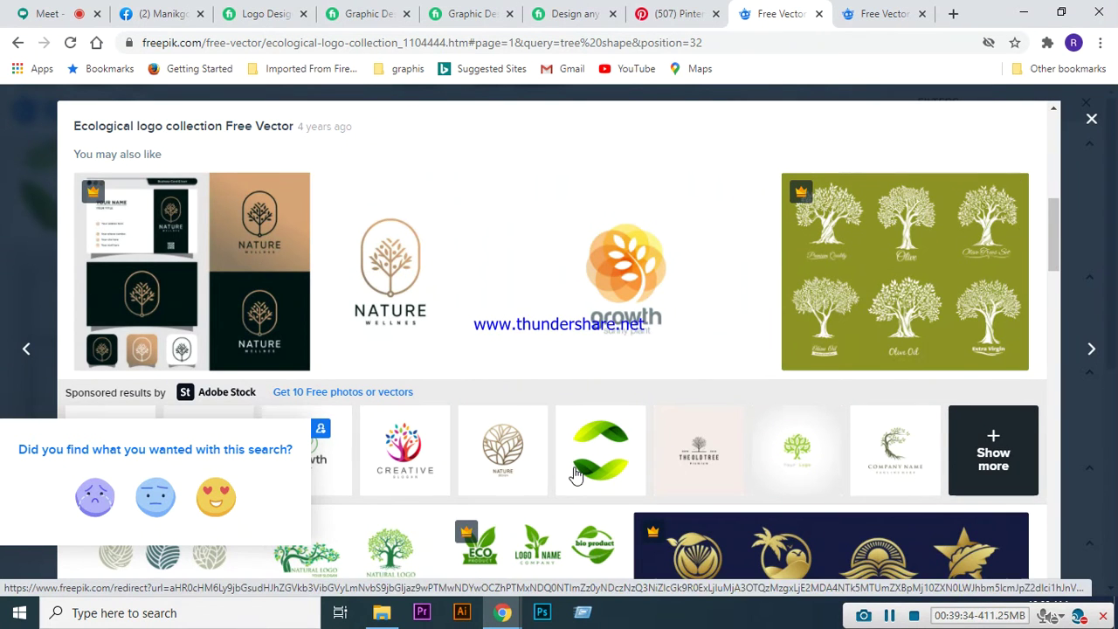
scroll(568, 472, down, 2)
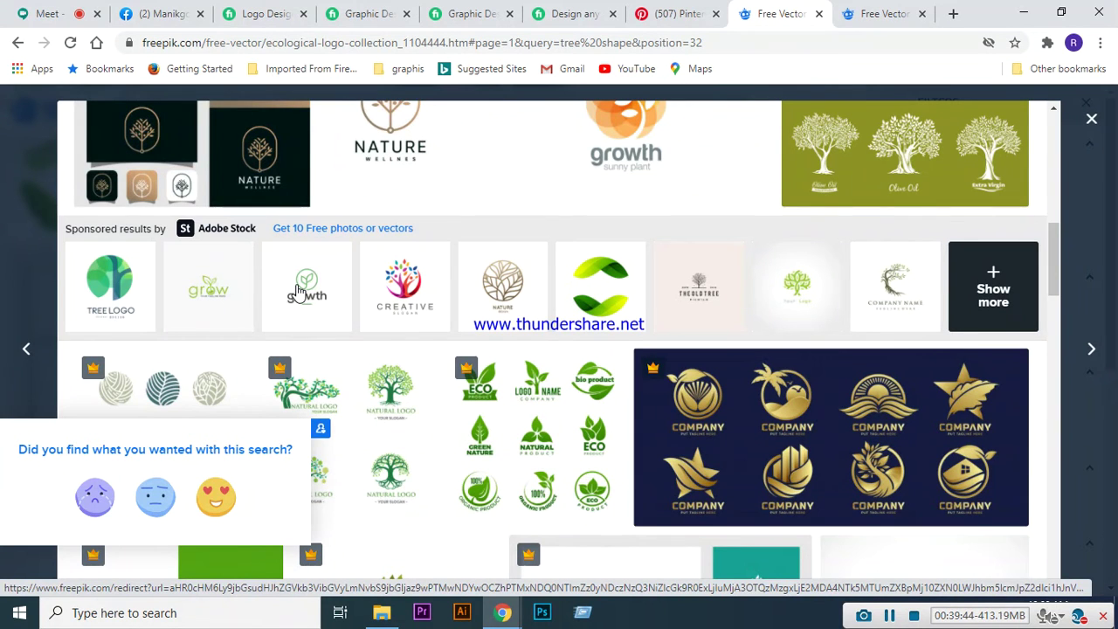
scroll(299, 291, down, 5)
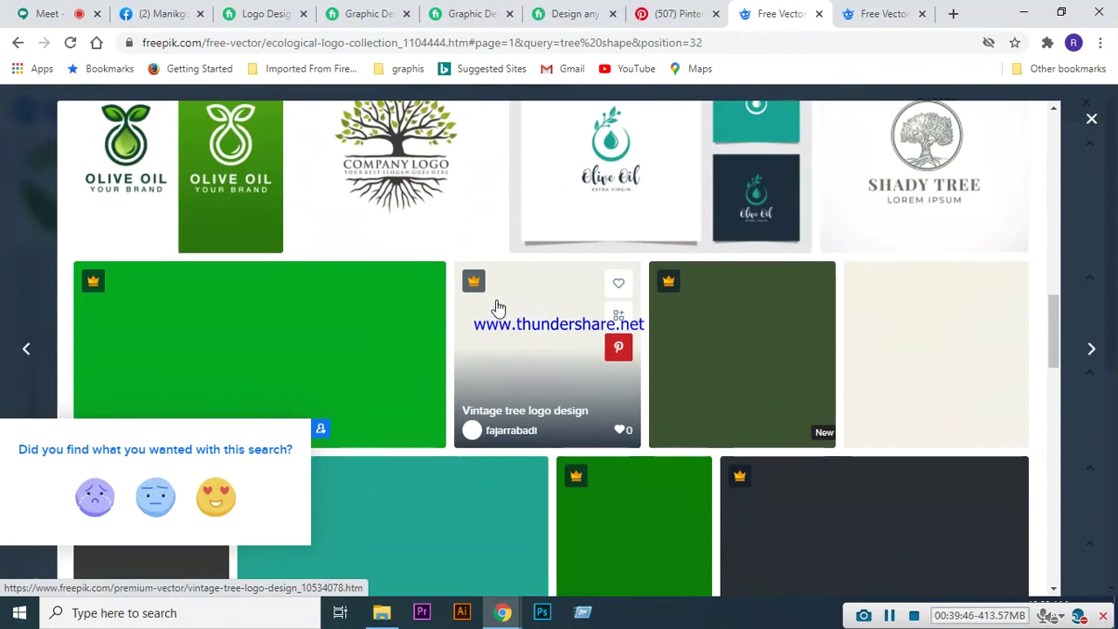
scroll(604, 358, down, 1)
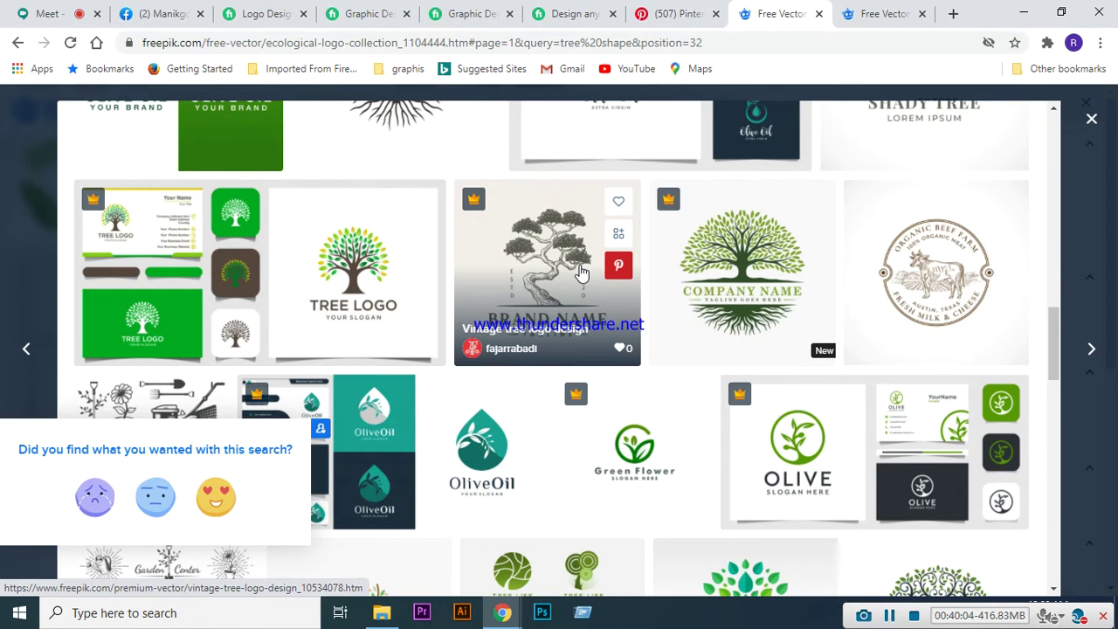
scroll(581, 273, down, 4)
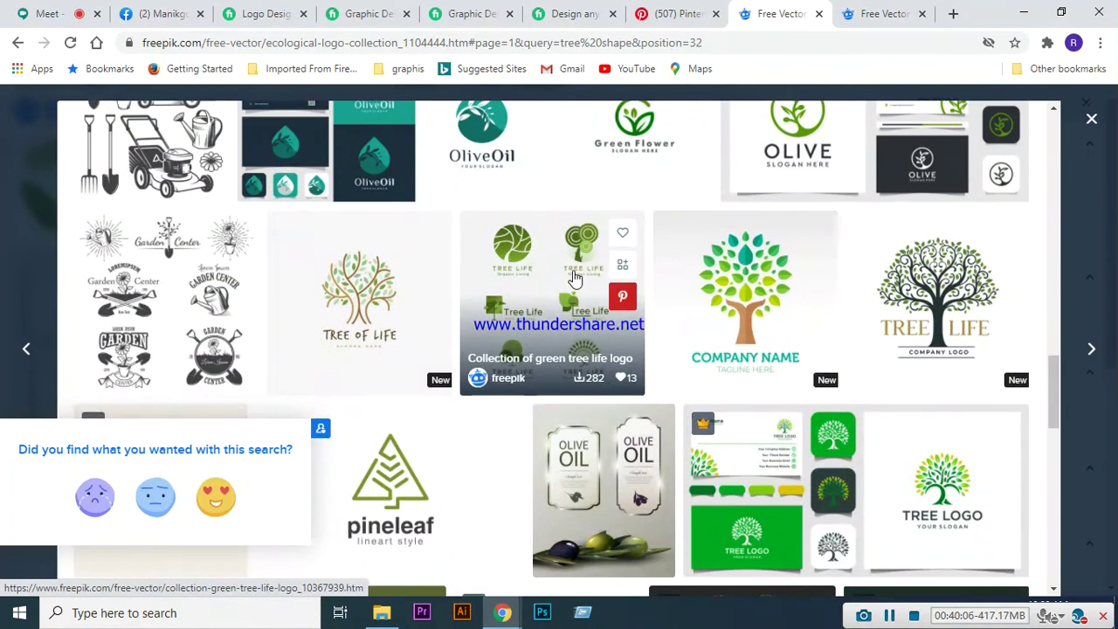
scroll(398, 476, down, 1)
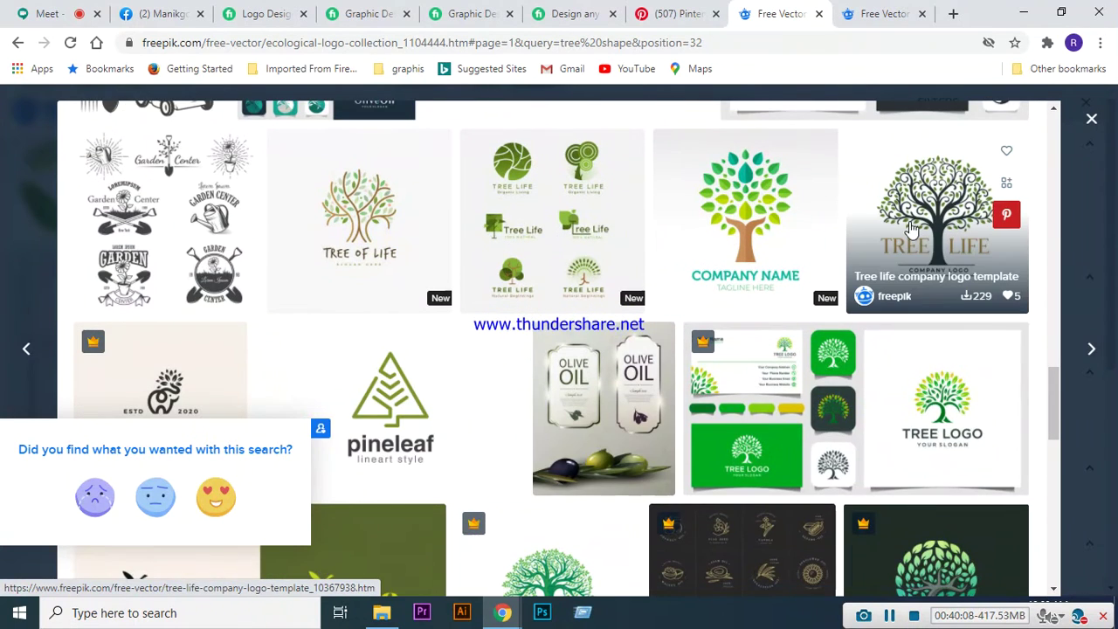
- Open the Gradient green life tree logo template and admit the waiting Meet guest
click(757, 243)
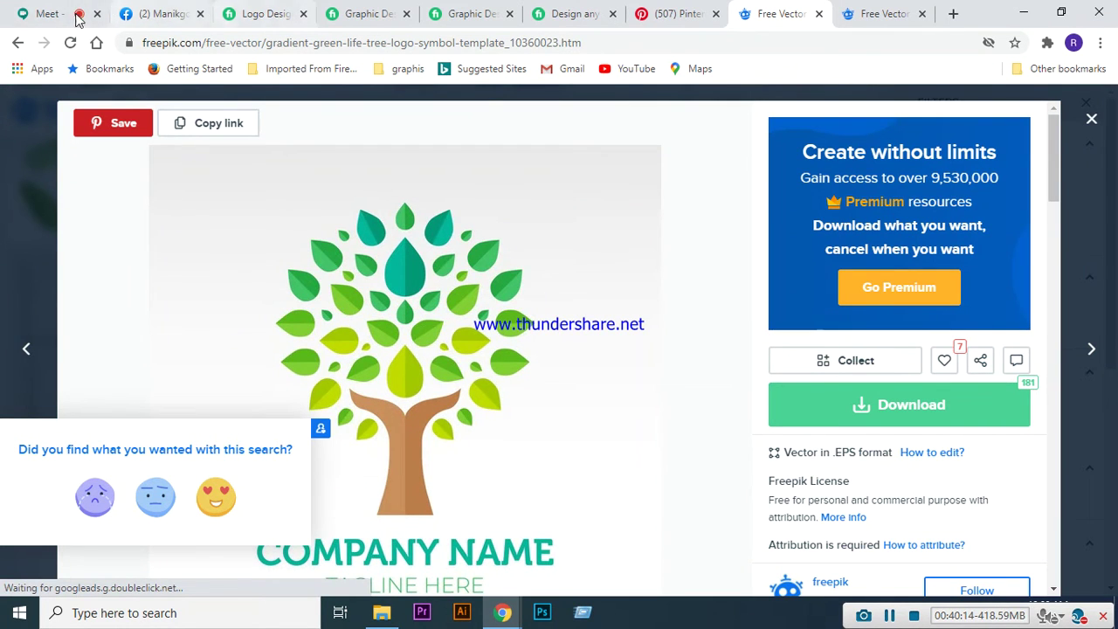
click(50, 15)
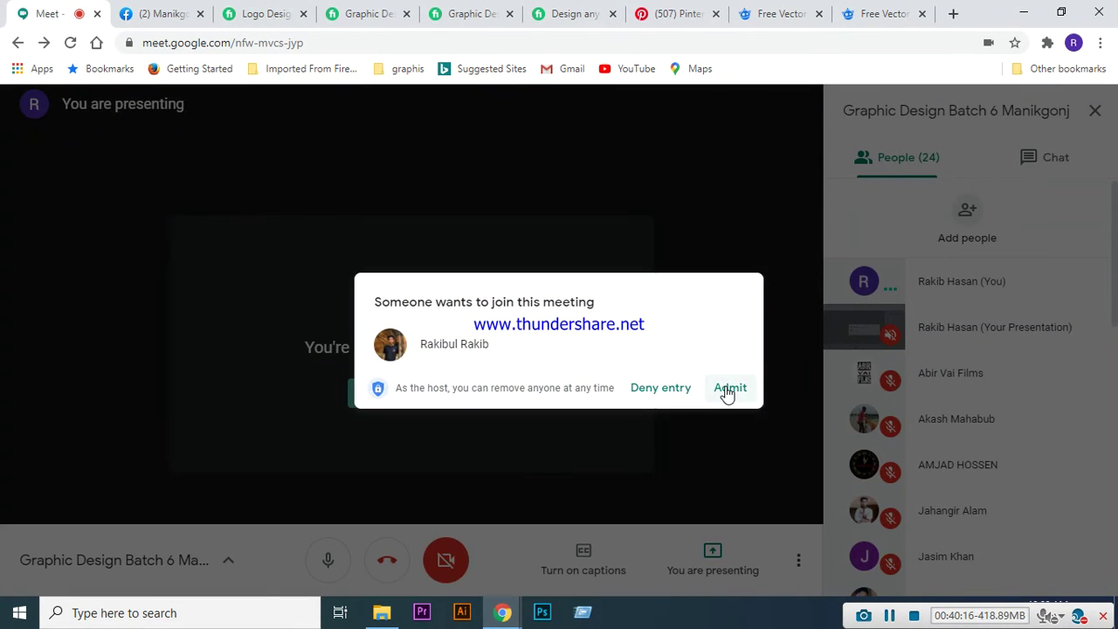
click(728, 388)
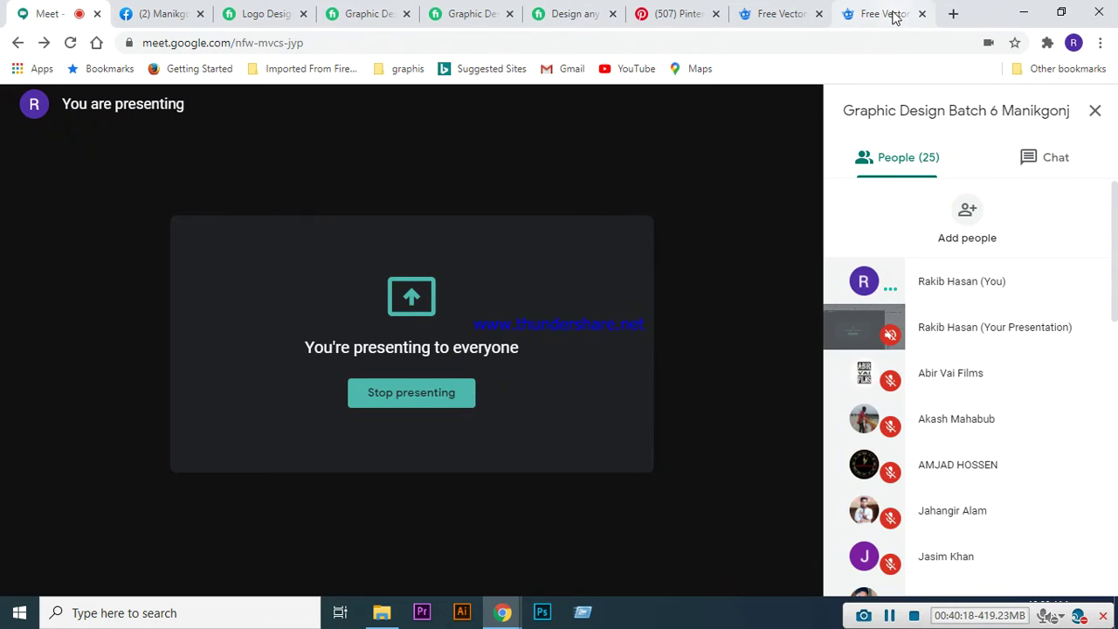
click(891, 13)
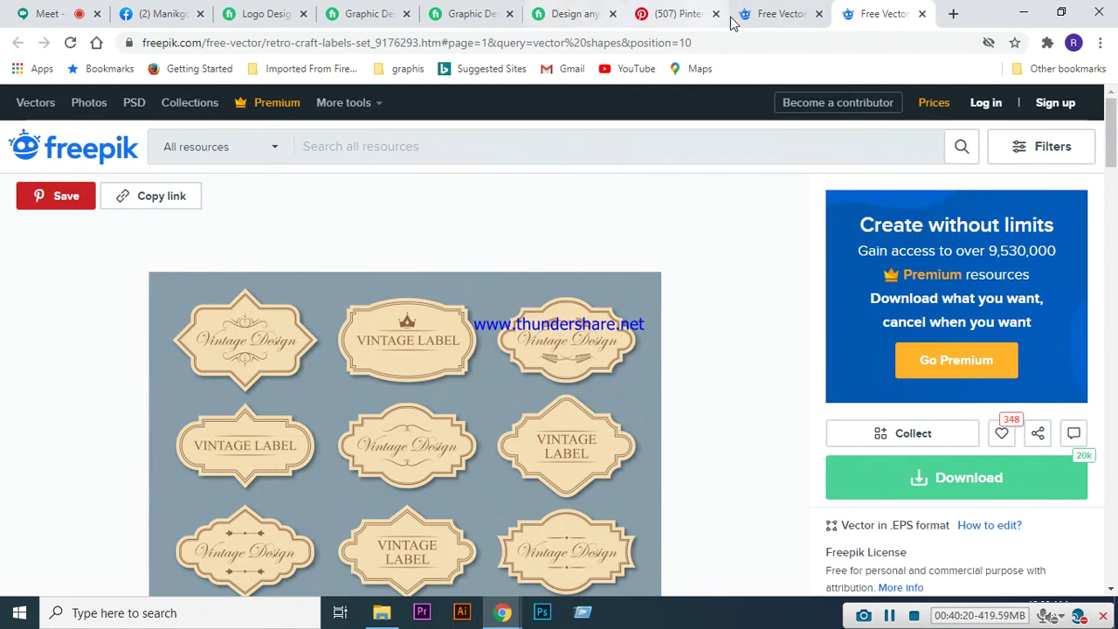
click(768, 14)
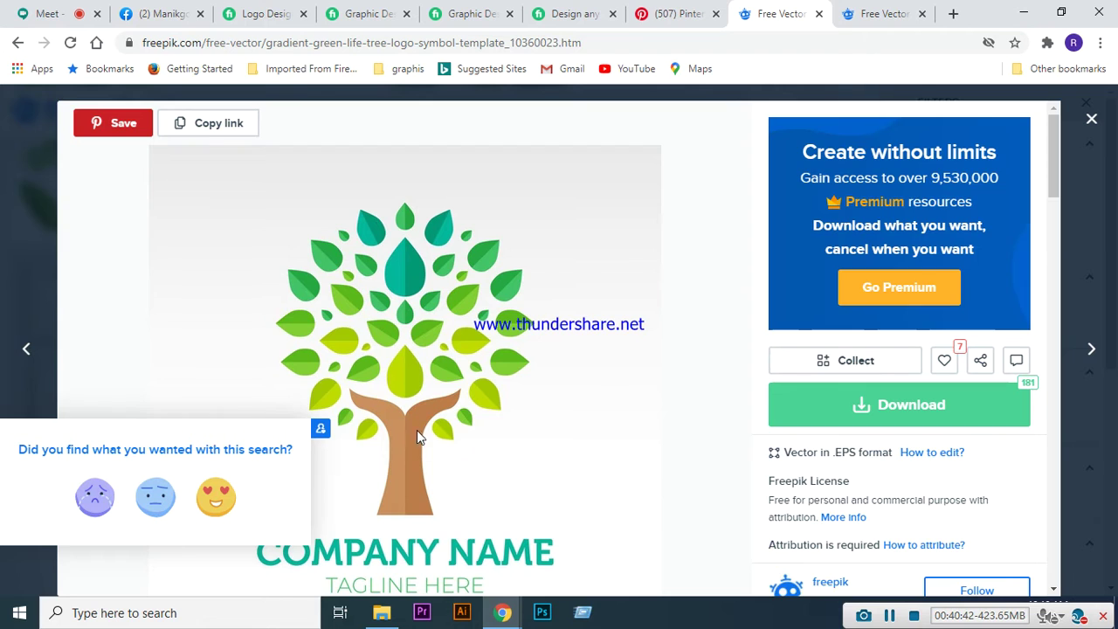
- Scroll through the tree logo template page, then go back to the previous results
scroll(568, 349, down, 6)
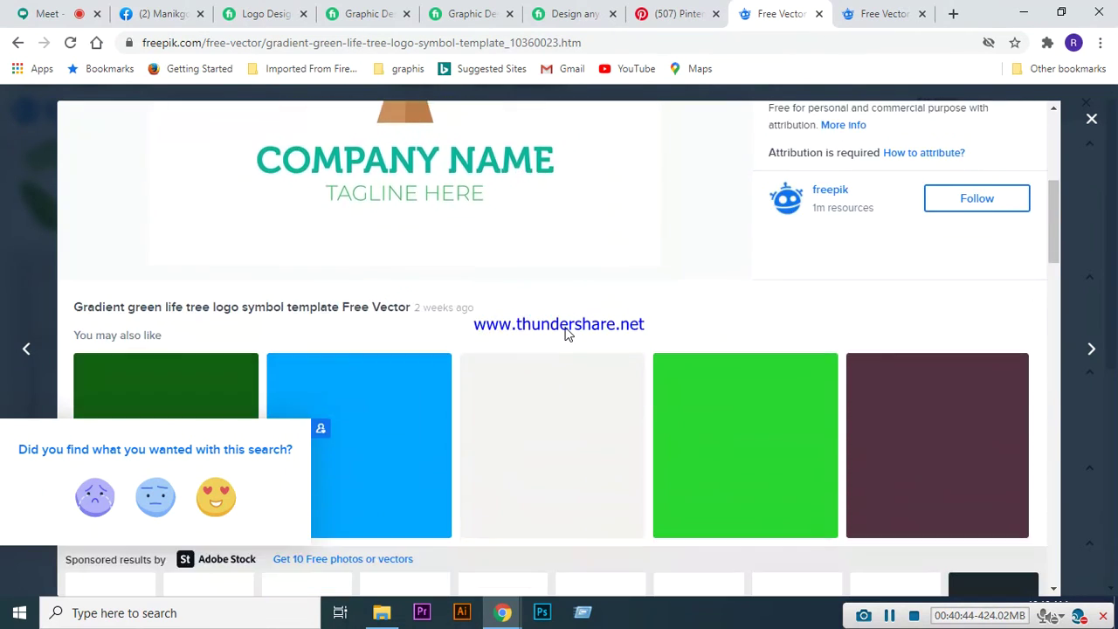
scroll(566, 335, down, 2)
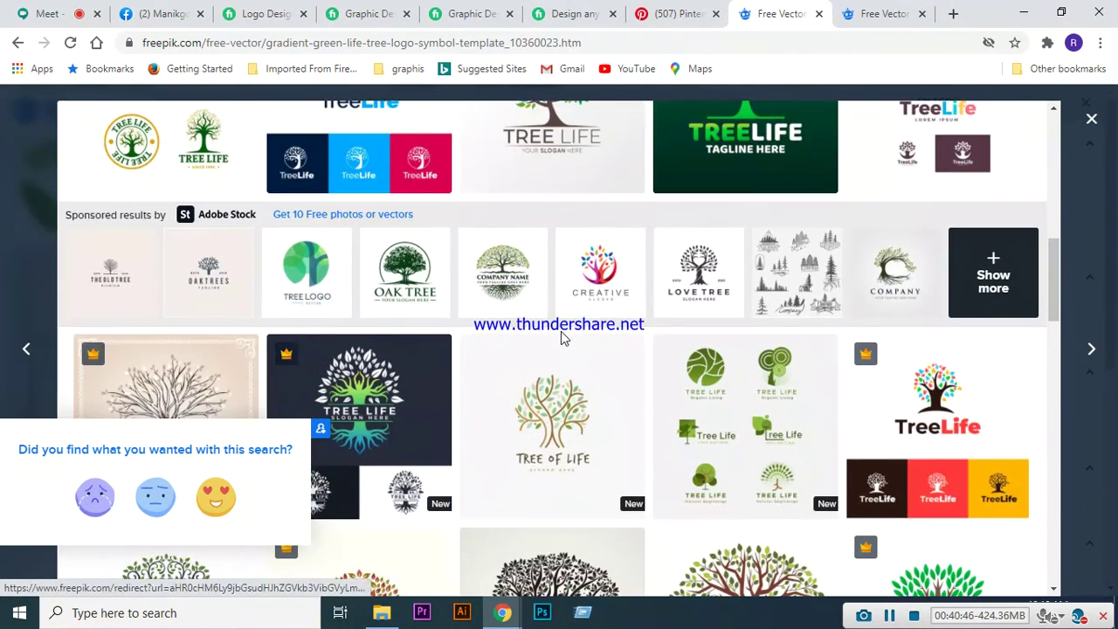
scroll(561, 337, down, 1)
scroll(558, 334, up, 9)
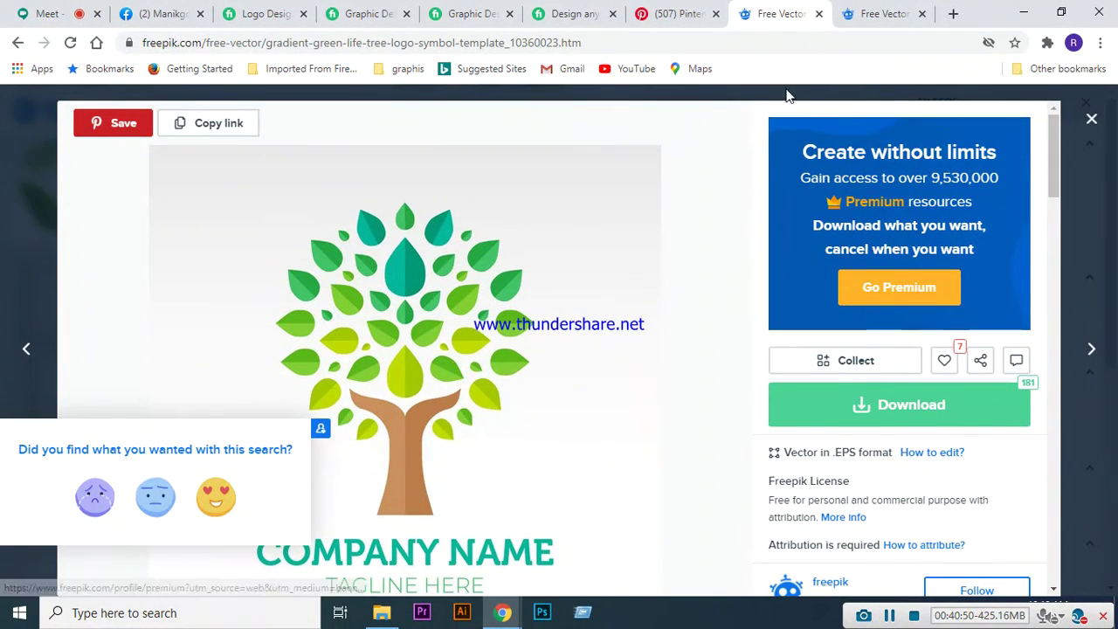
click(18, 42)
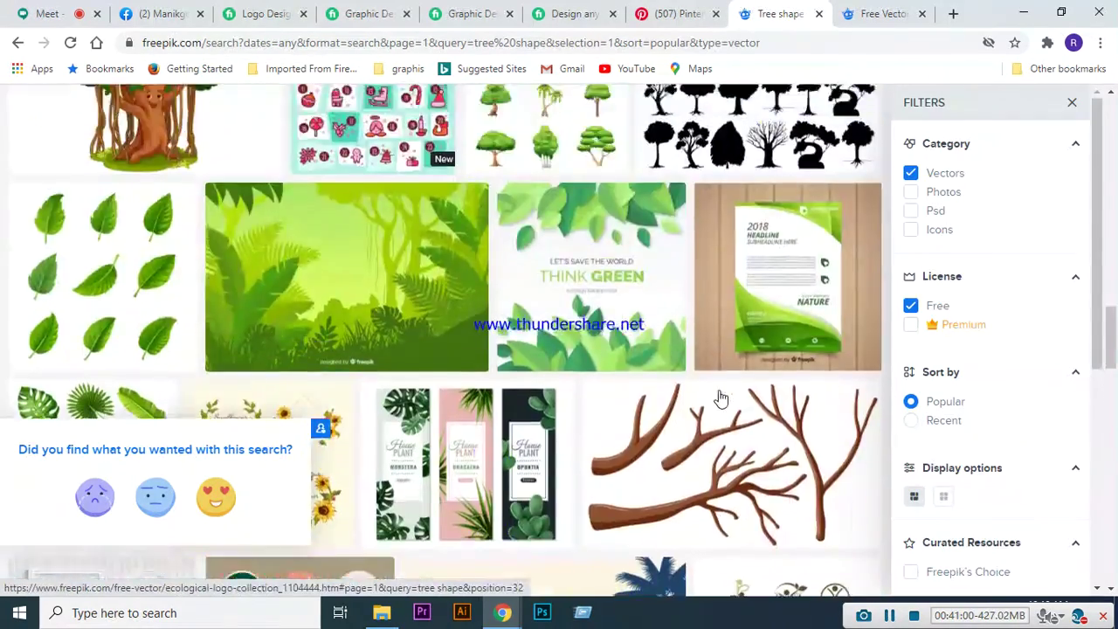
- Replace the 'tree shape' search with 'furniture shape' and run it
scroll(720, 398, up, 5)
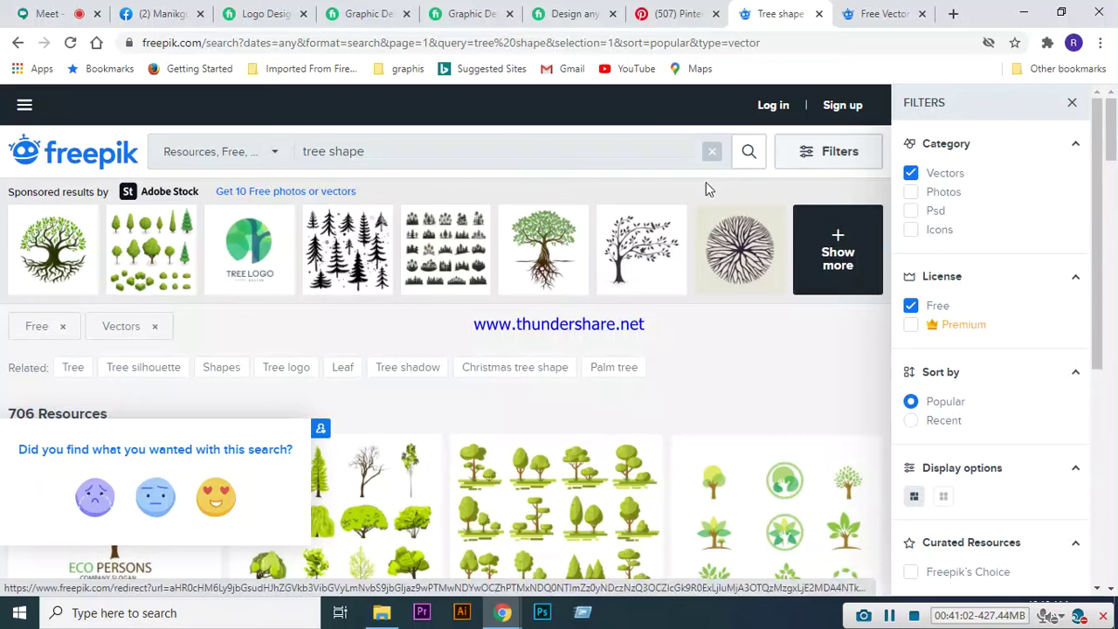
triple_click(648, 148)
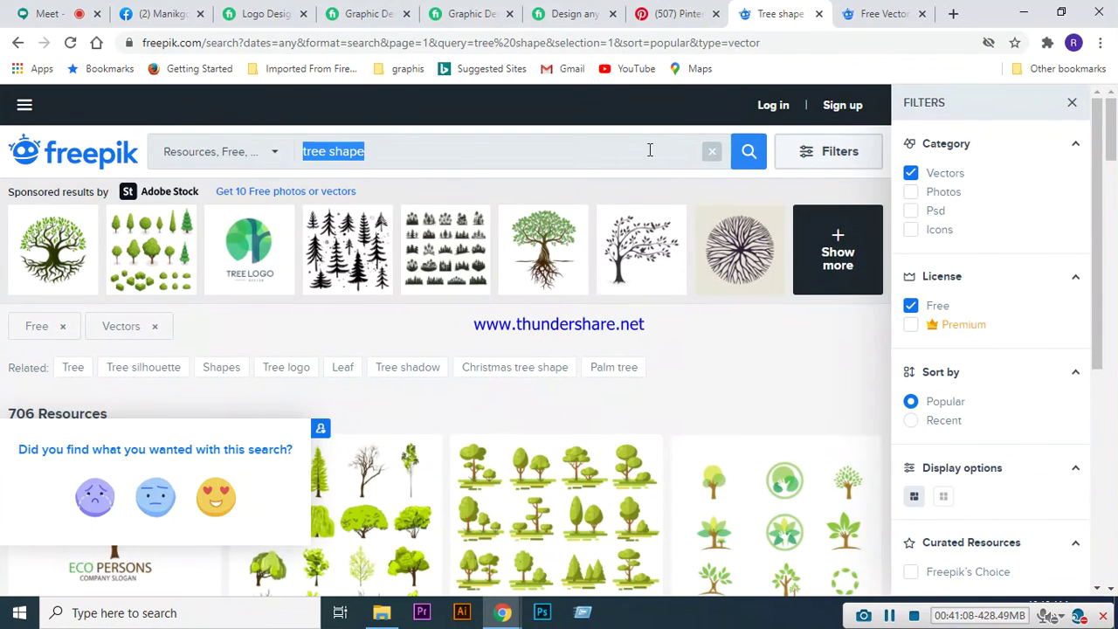
text(geomatri)
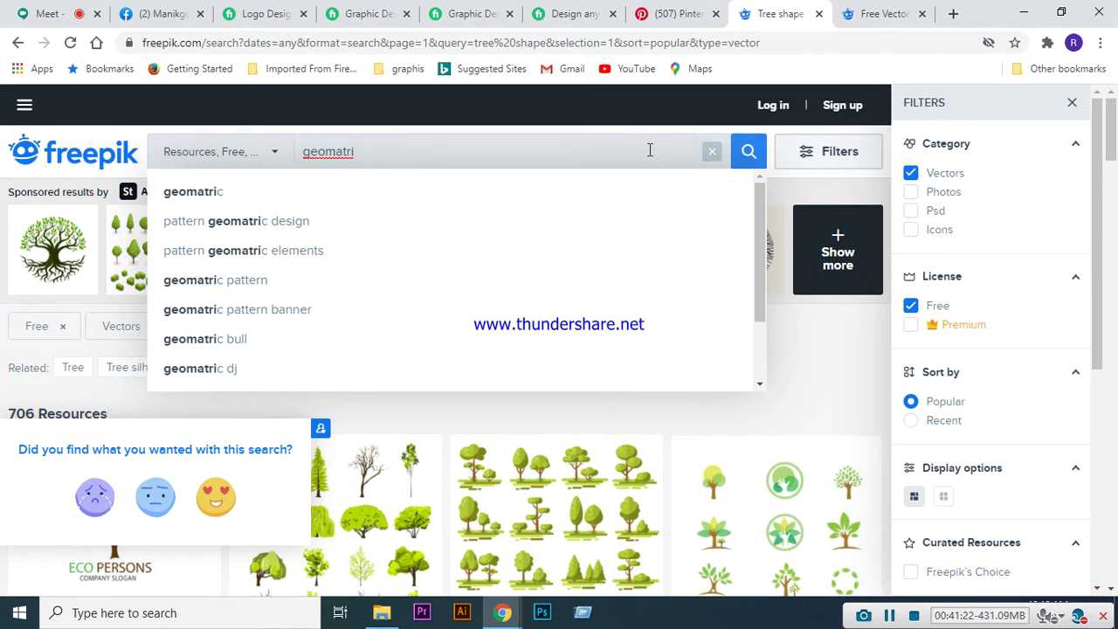
text(c)
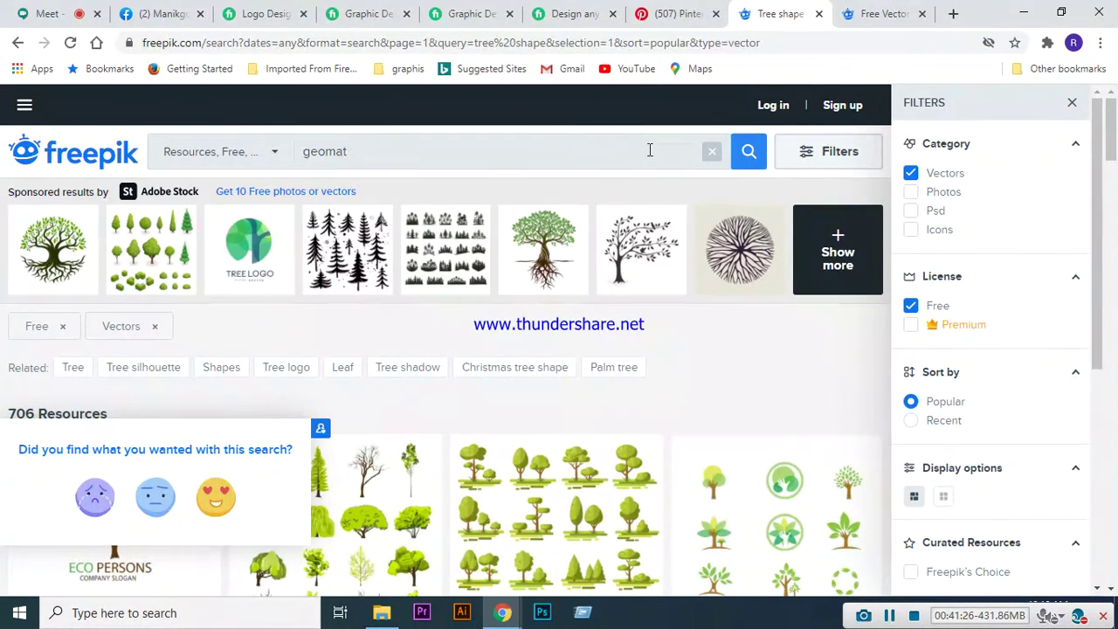
key(BackSpace)
key(BackSpace)
key(BackSpace)
key(BackSpace)
key(BackSpace)
key(BackSpace)
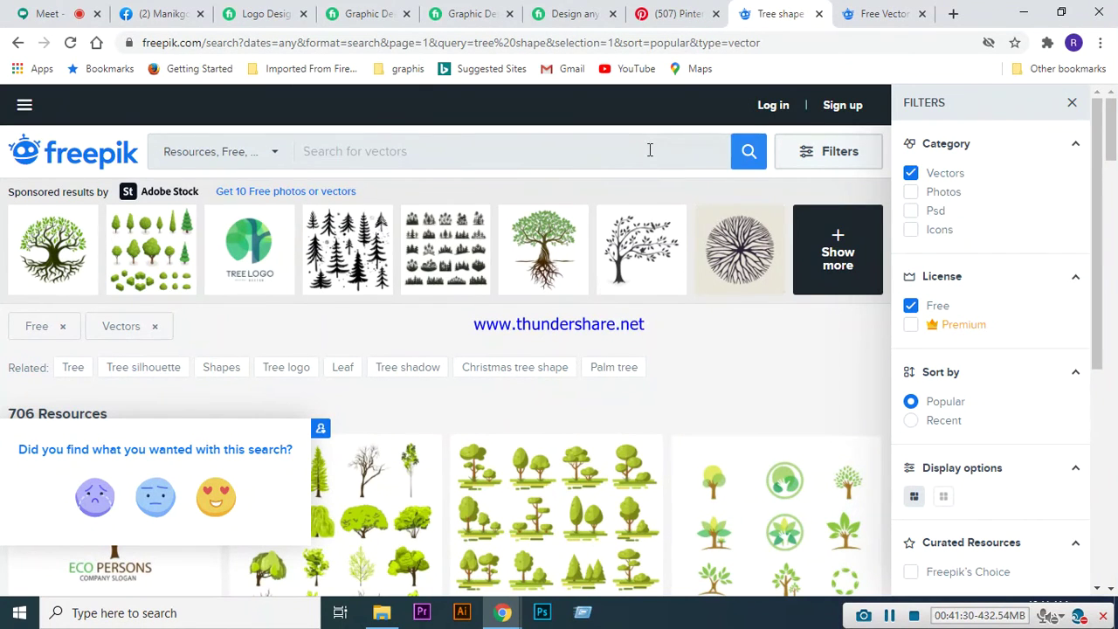
text(fur)
key(BackSpace)
key(BackSpace)
key(BackSpace)
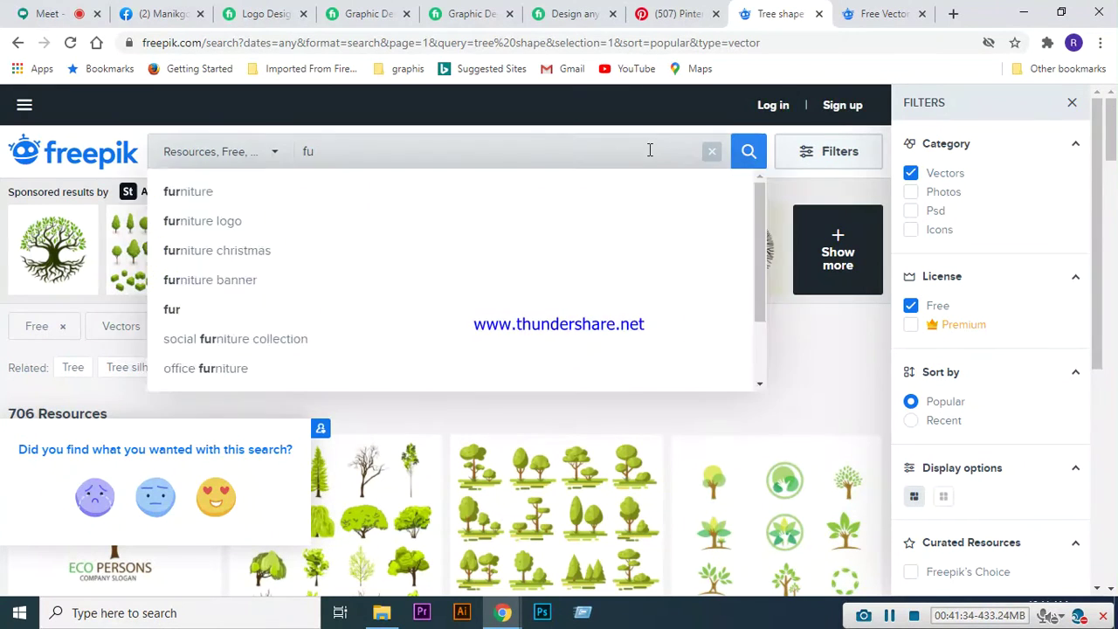
text(furnitu)
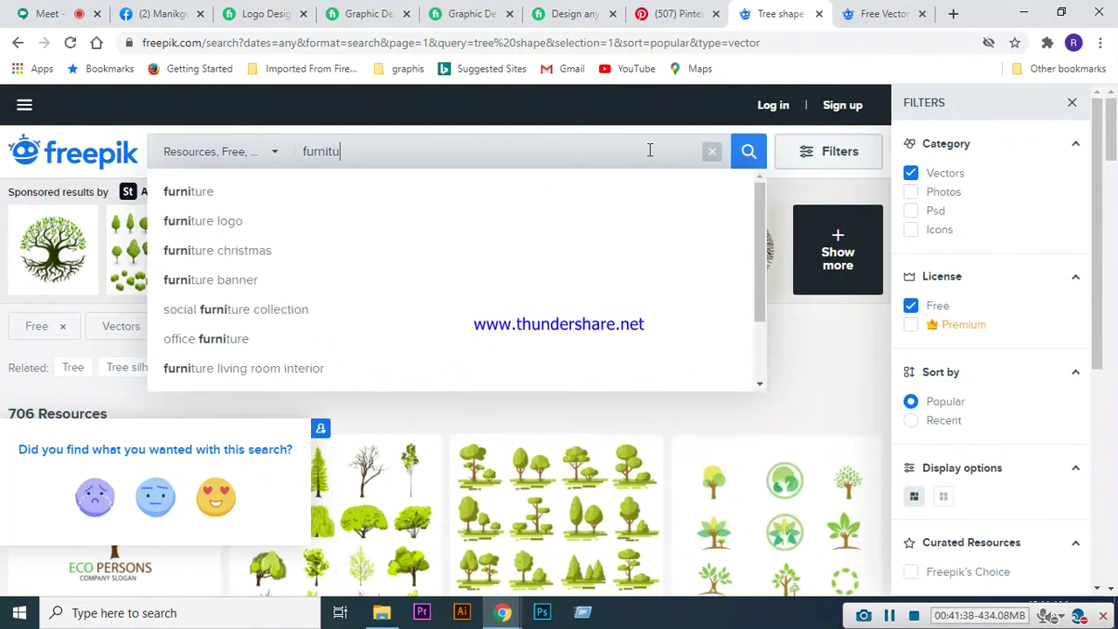
text(re shape)
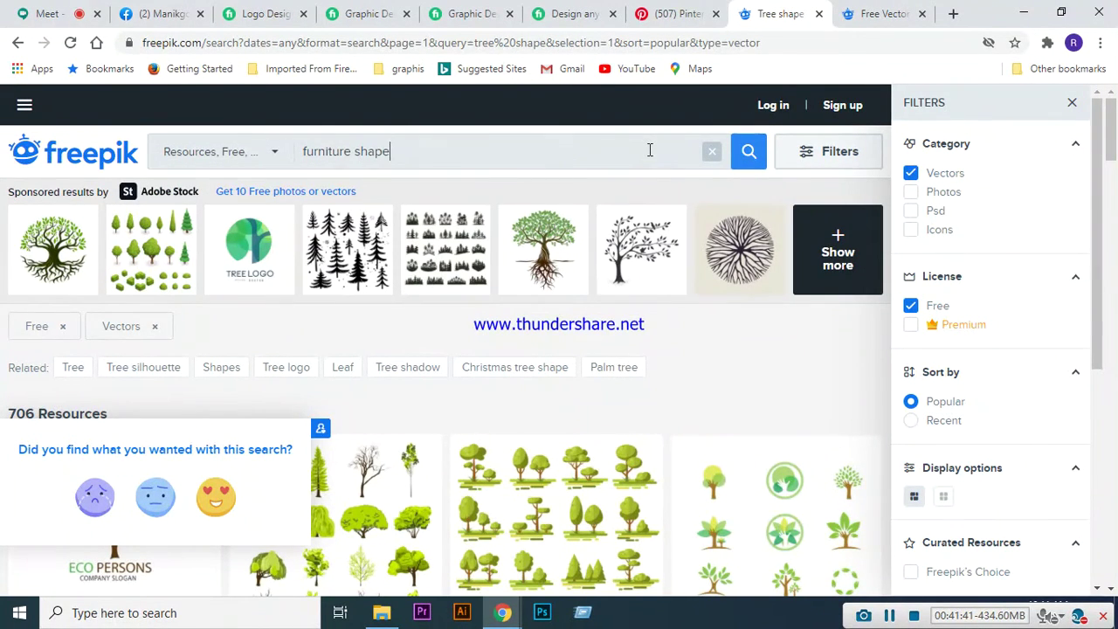
key(Return)
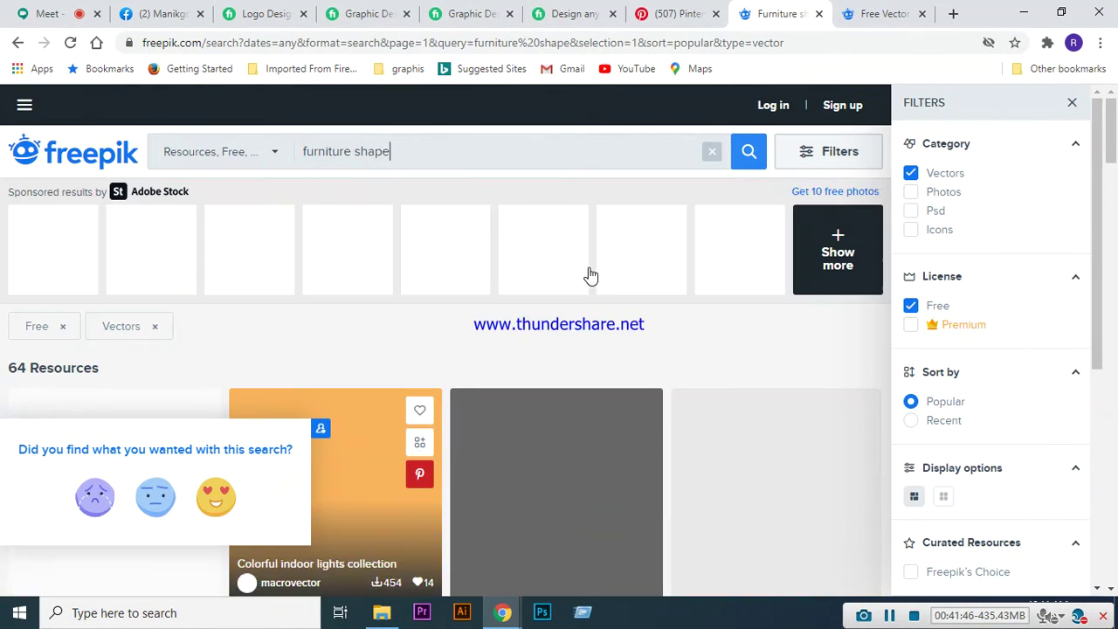
scroll(603, 305, down, 2)
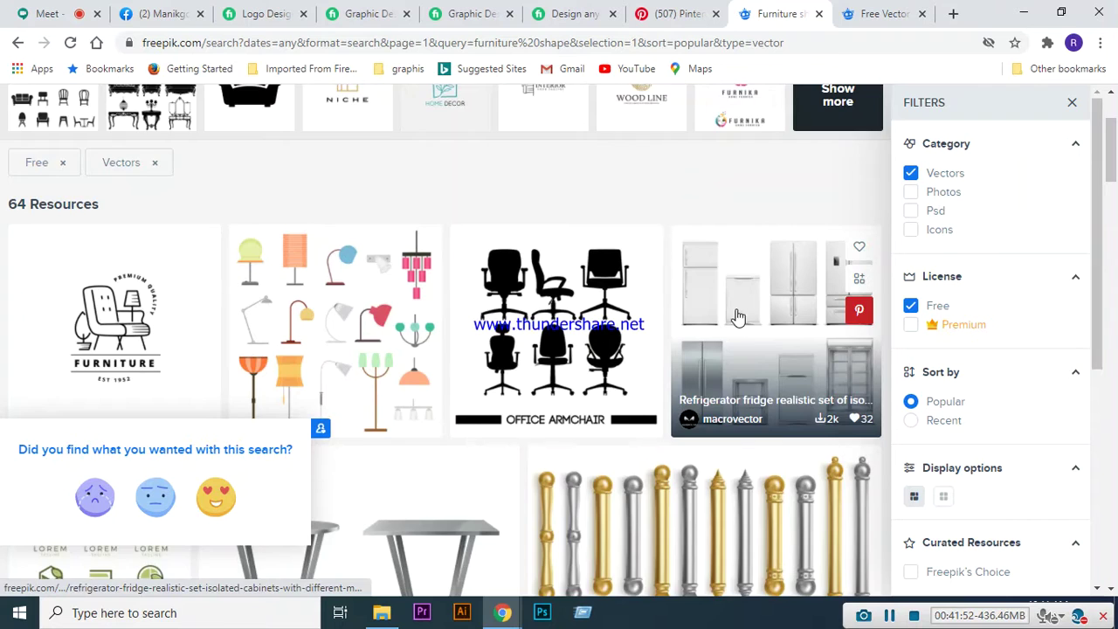
scroll(752, 336, down, 2)
scroll(749, 352, down, 7)
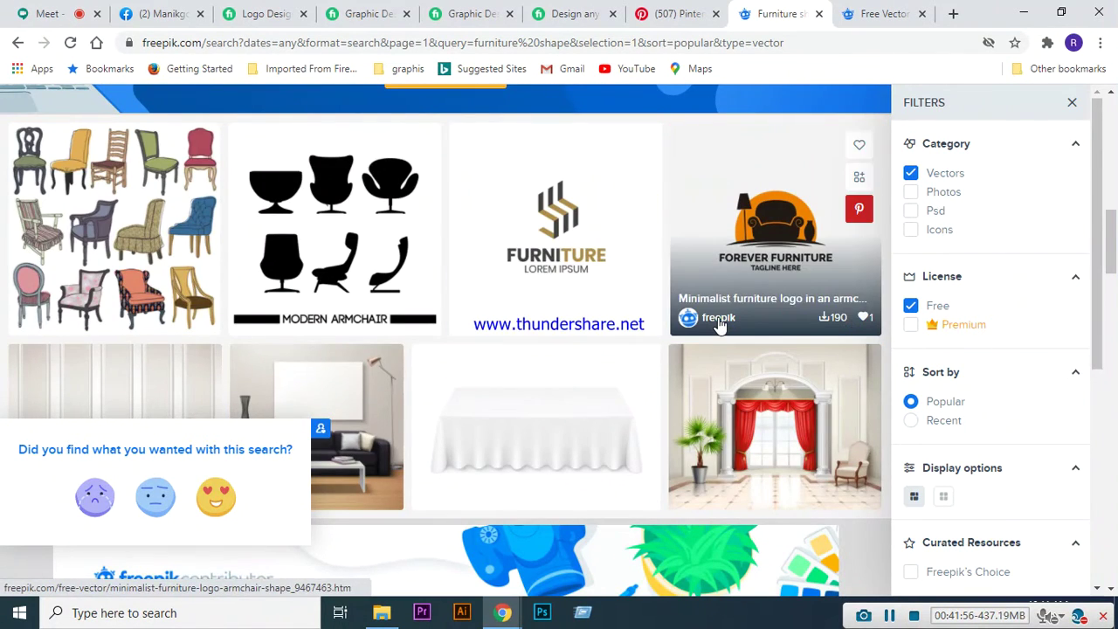
scroll(719, 323, down, 1)
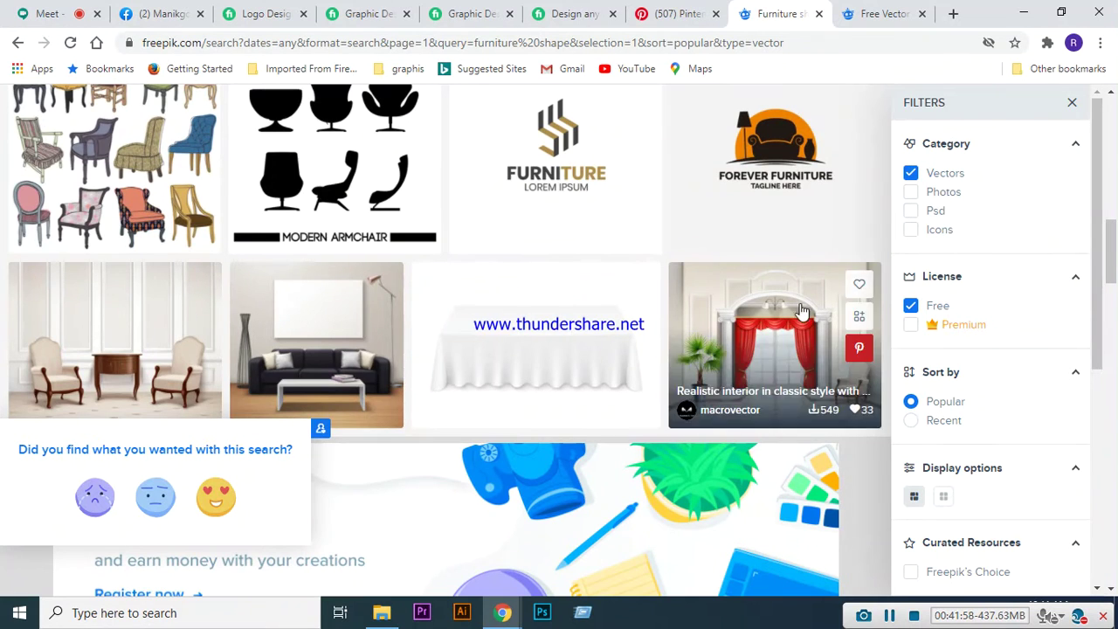
scroll(325, 368, down, 7)
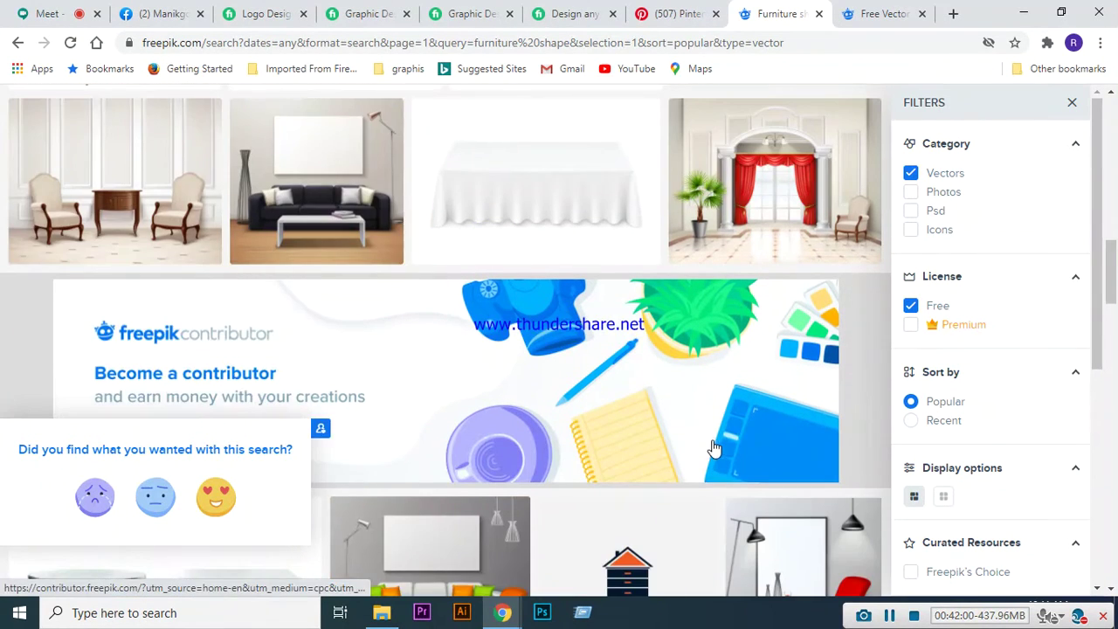
scroll(521, 328, down, 2)
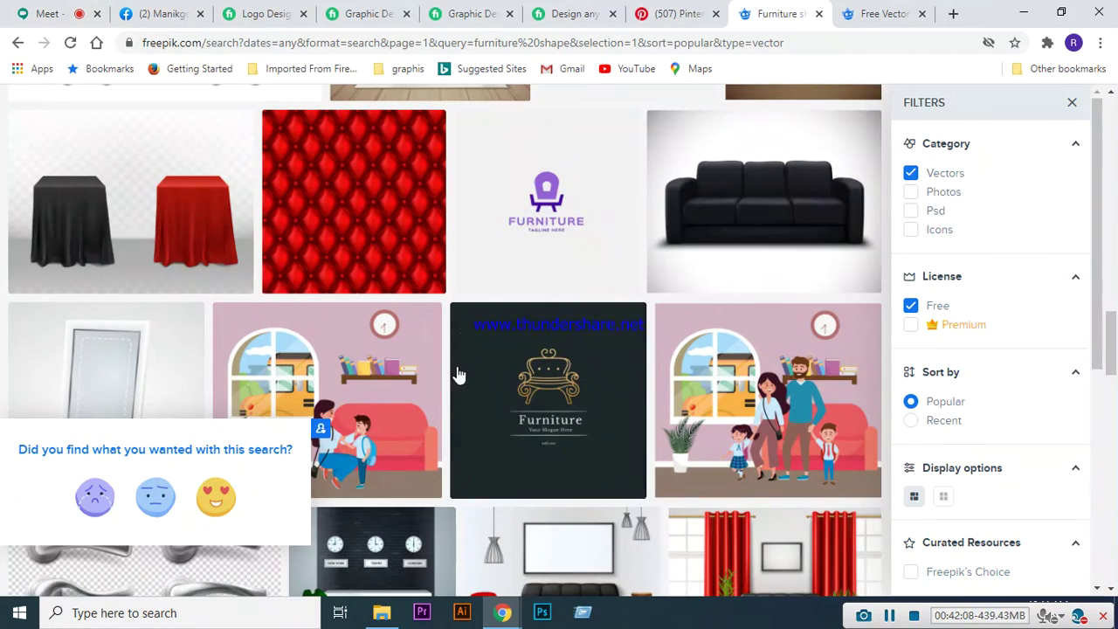
scroll(457, 374, down, 3)
scroll(646, 332, down, 3)
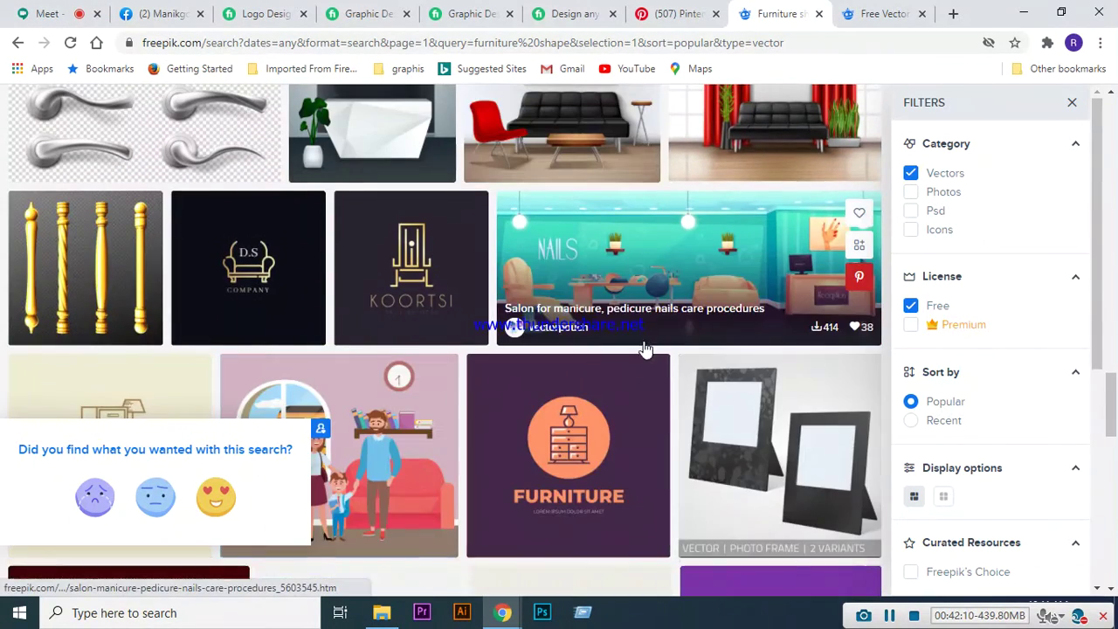
scroll(666, 274, down, 3)
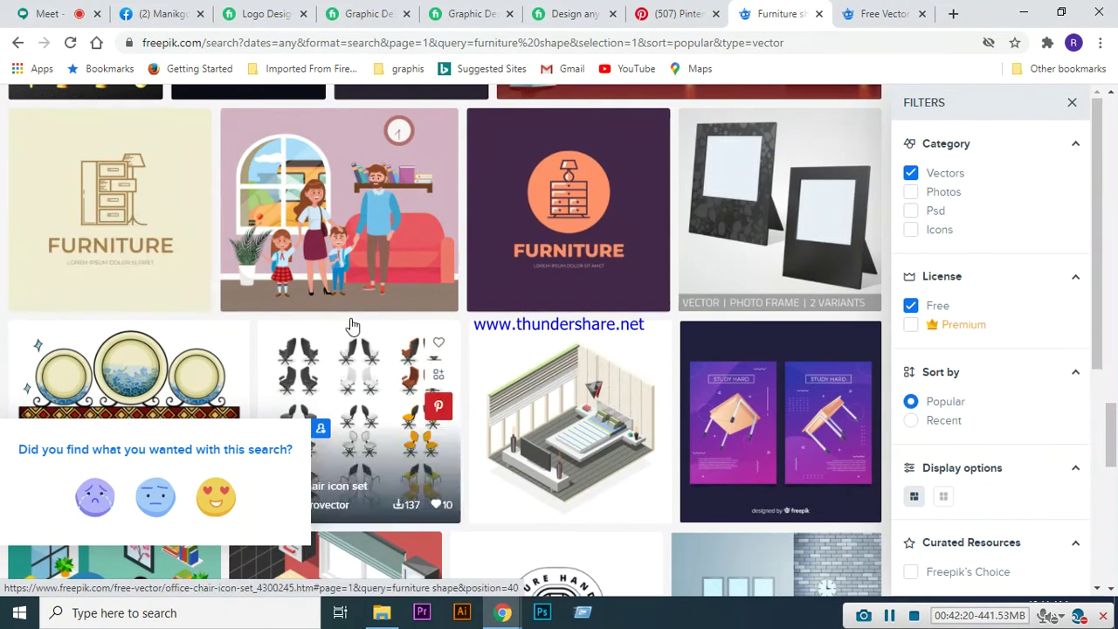
scroll(347, 298, down, 2)
scroll(347, 298, down, 3)
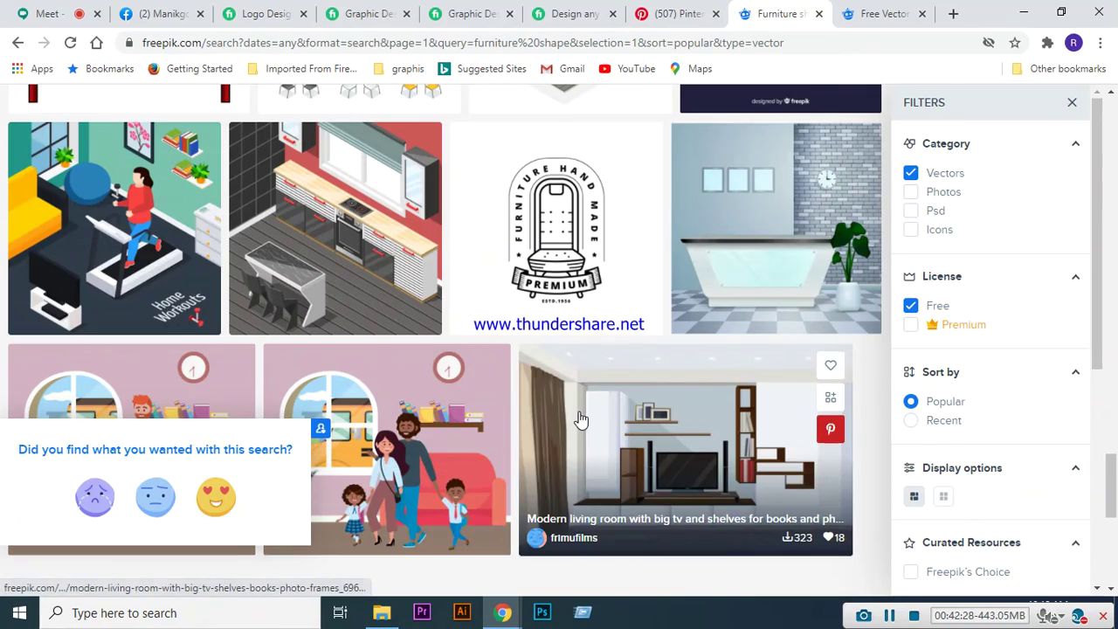
scroll(580, 419, up, 5)
scroll(580, 420, up, 10)
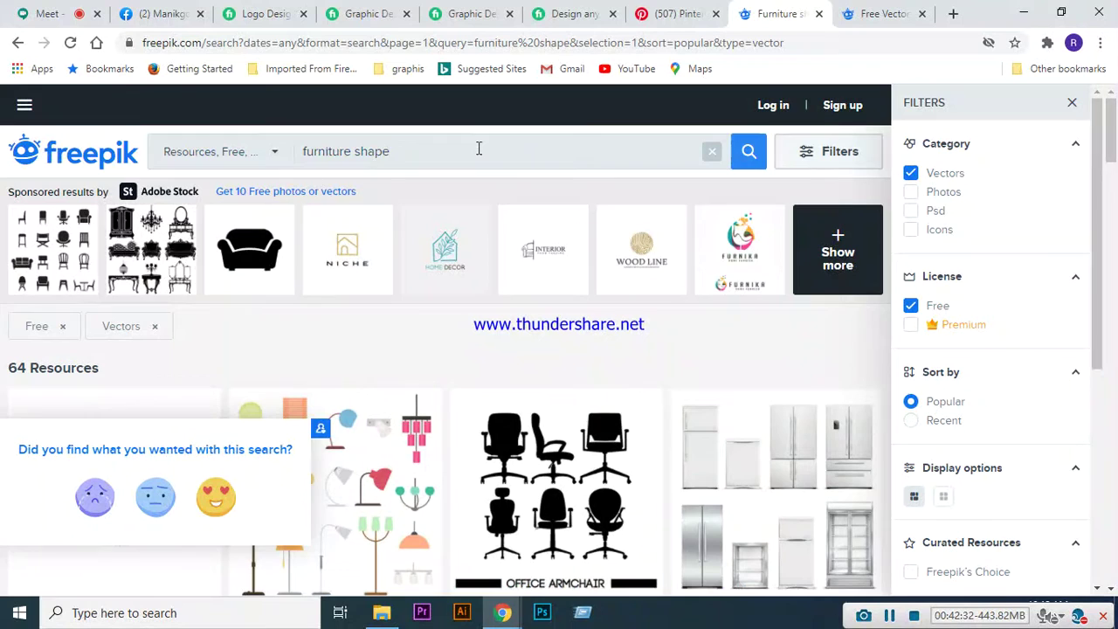
- Replace the furniture shape query with 'resturent food' and search
triple_click(478, 149)
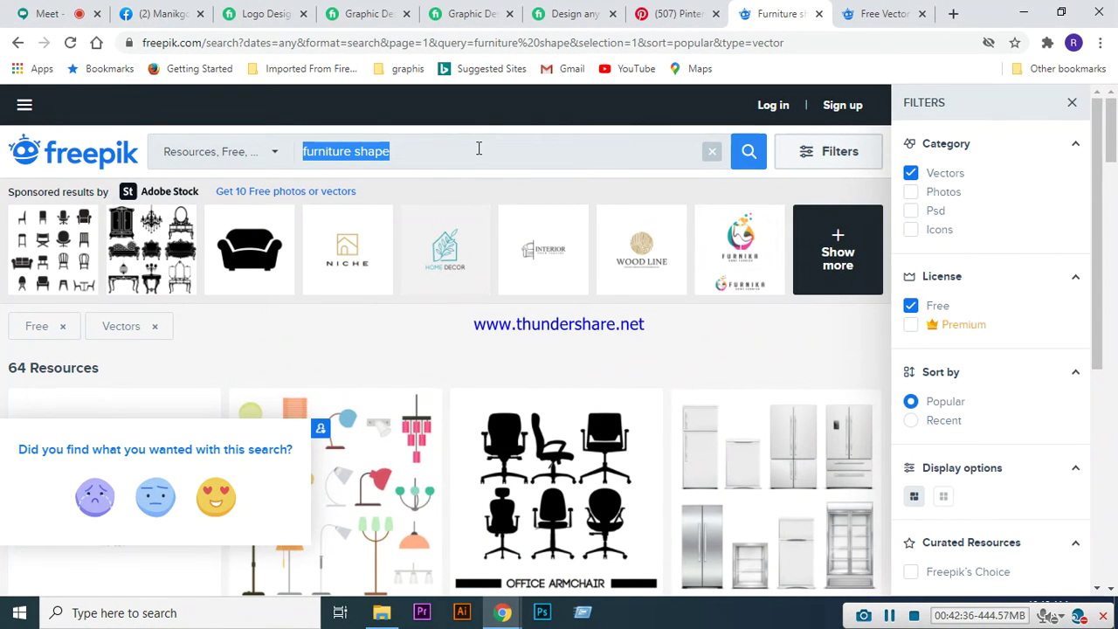
text(flat ico)
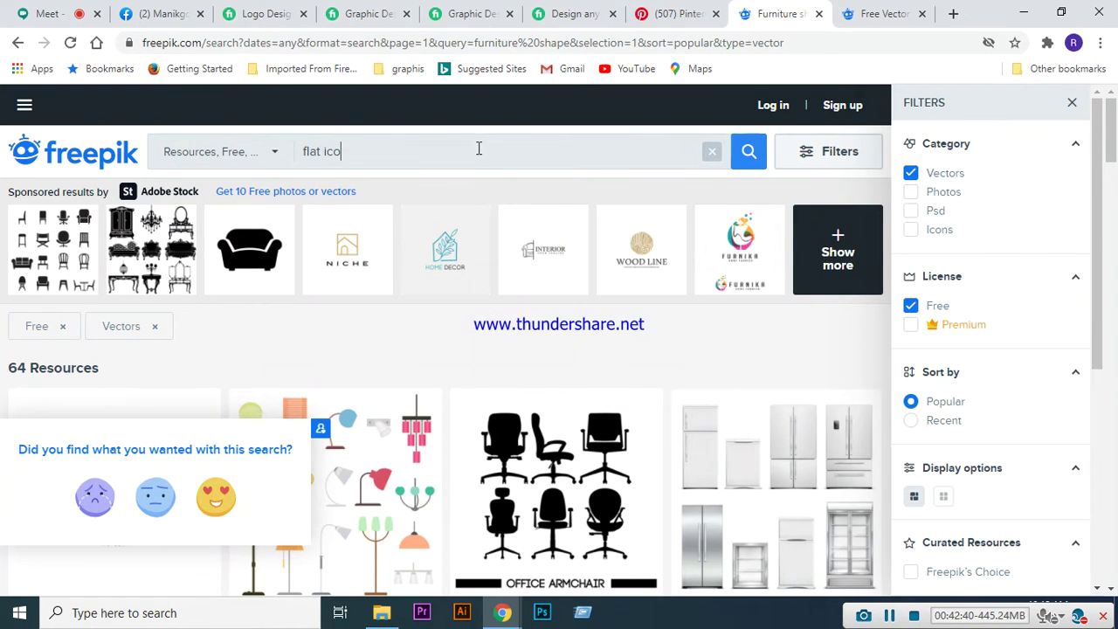
text(n)
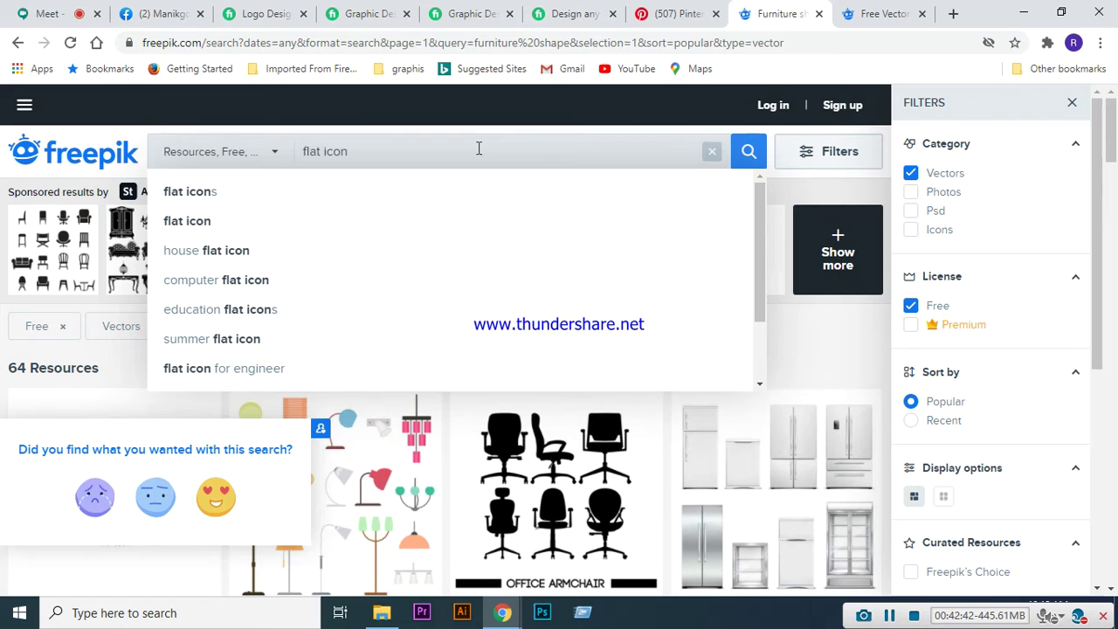
key(BackSpace)
text(res)
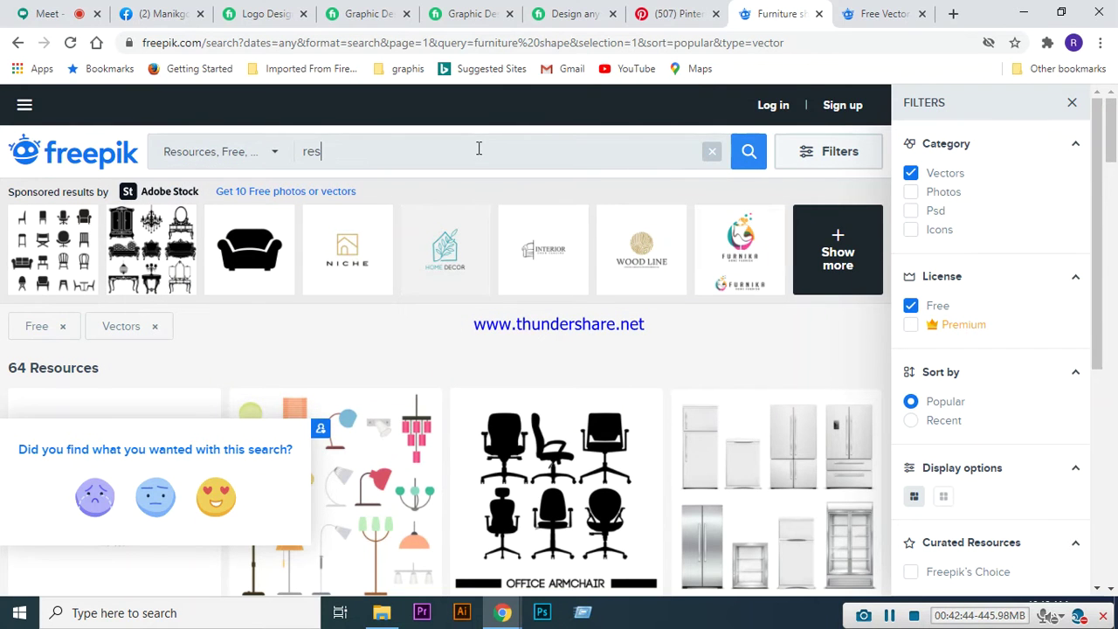
text(turent food)
key(Return)
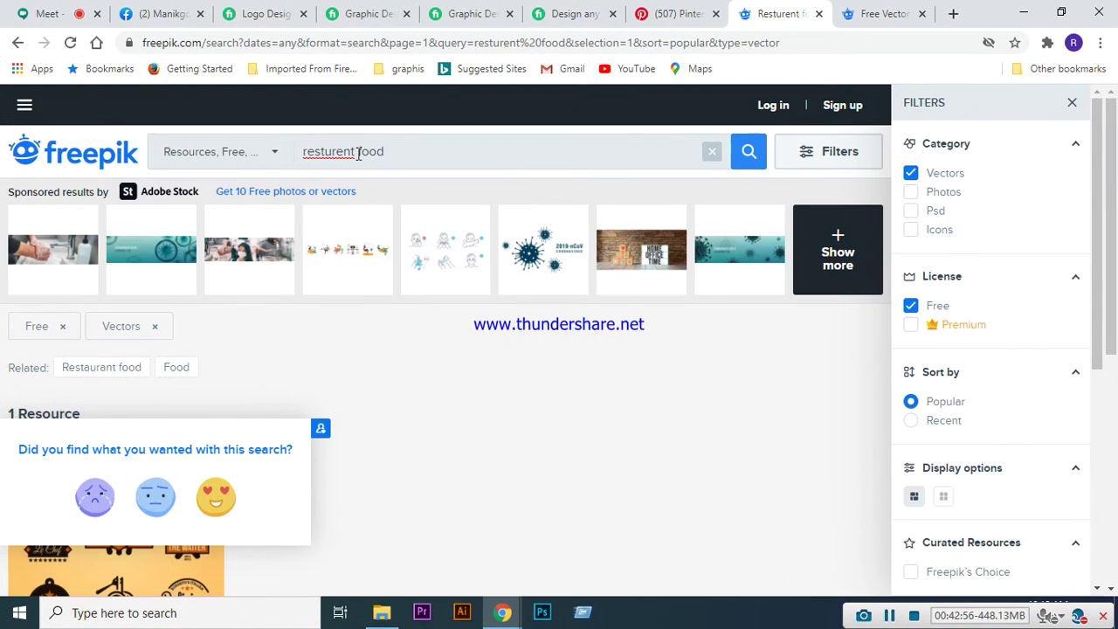
- Trim the query down to 'food' and scroll through the food vector results
key(BackSpace)
key(BackSpace)
key(BackSpace)
key(BackSpace)
key(BackSpace)
key(BackSpace)
key(BackSpace)
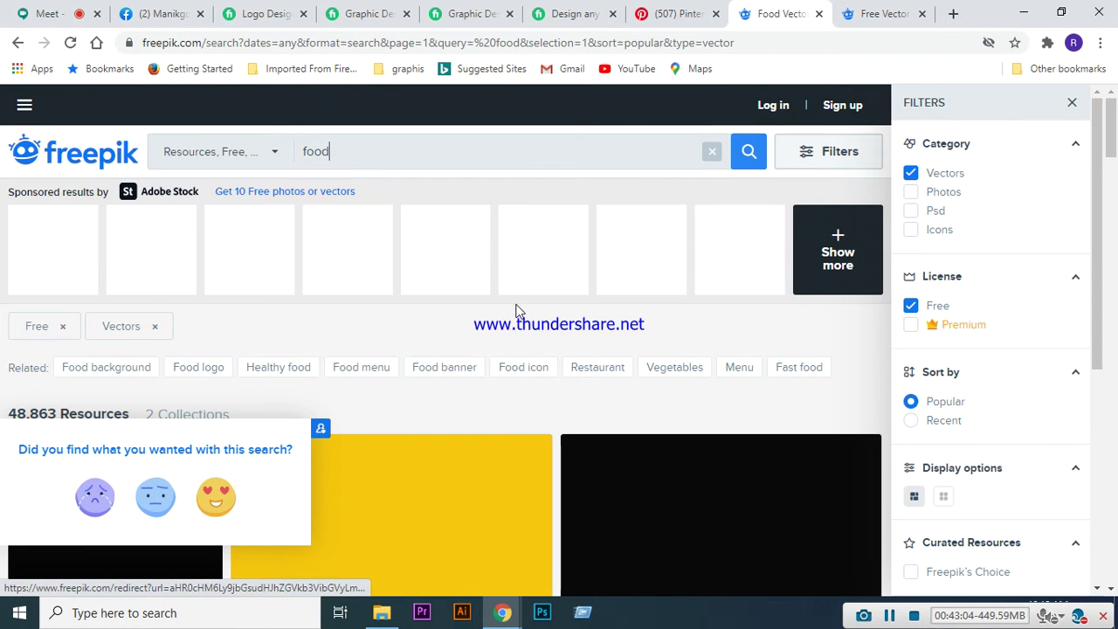
scroll(517, 300, down, 1)
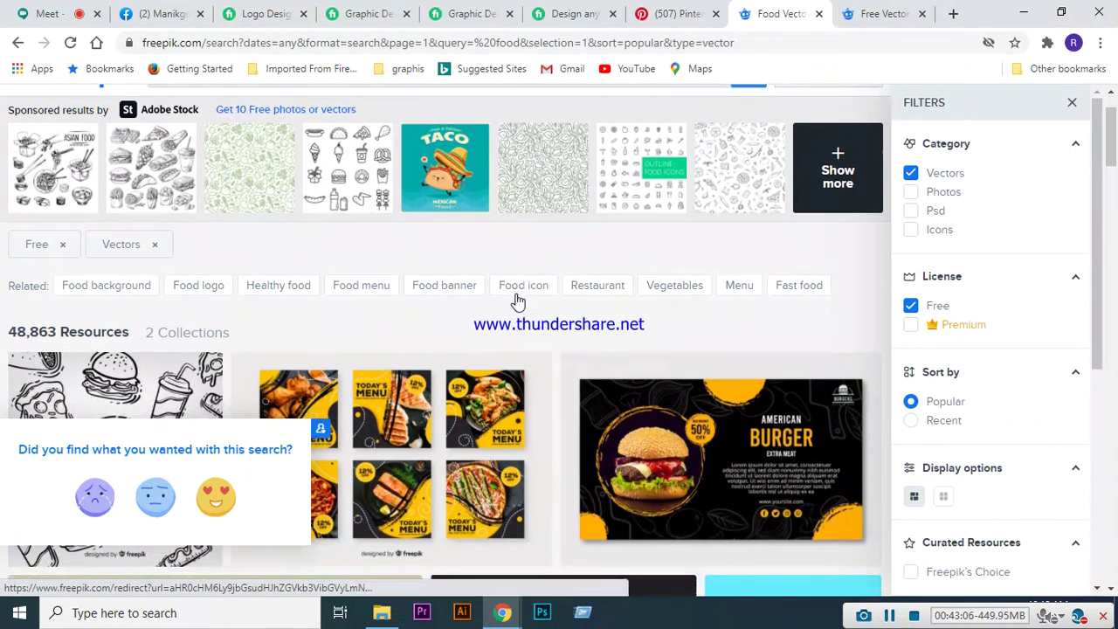
scroll(517, 299, down, 1)
scroll(517, 304, down, 1)
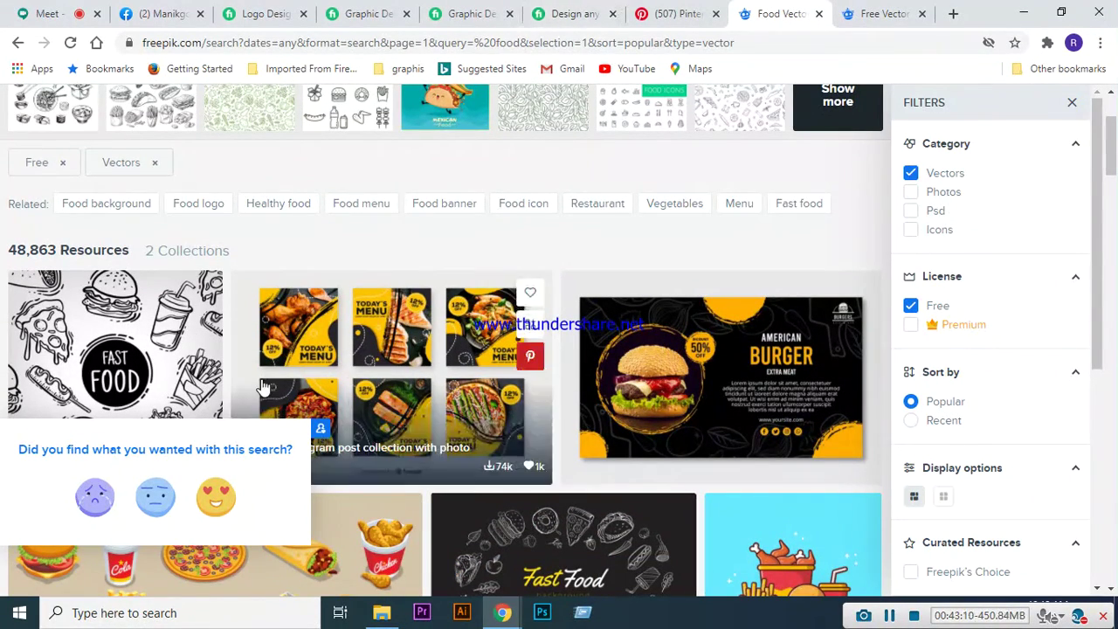
scroll(480, 245, down, 1)
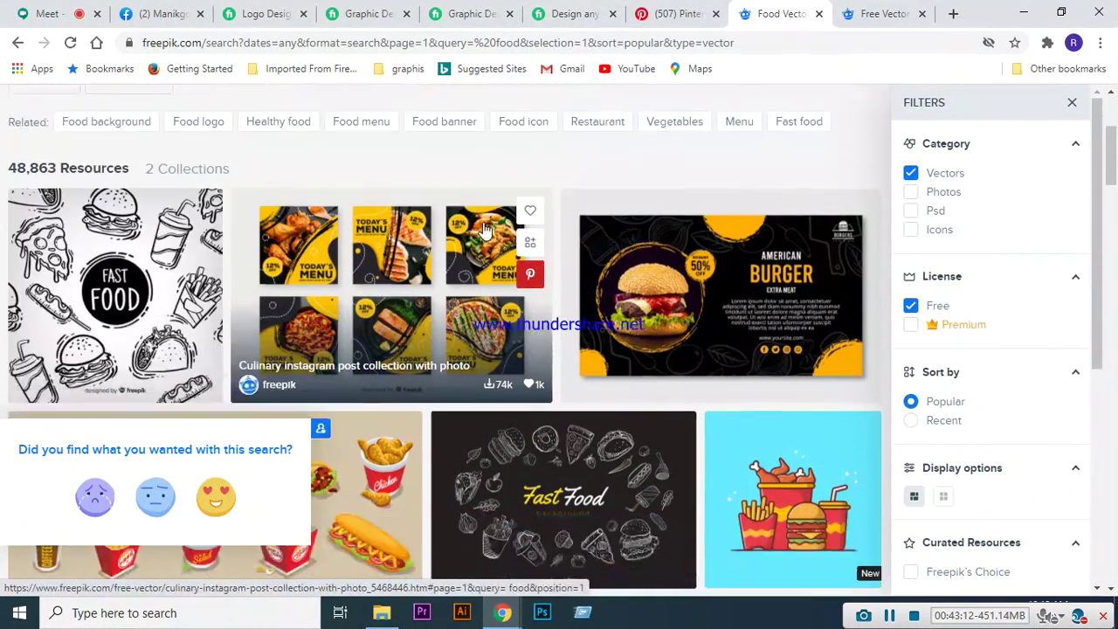
scroll(493, 214, down, 2)
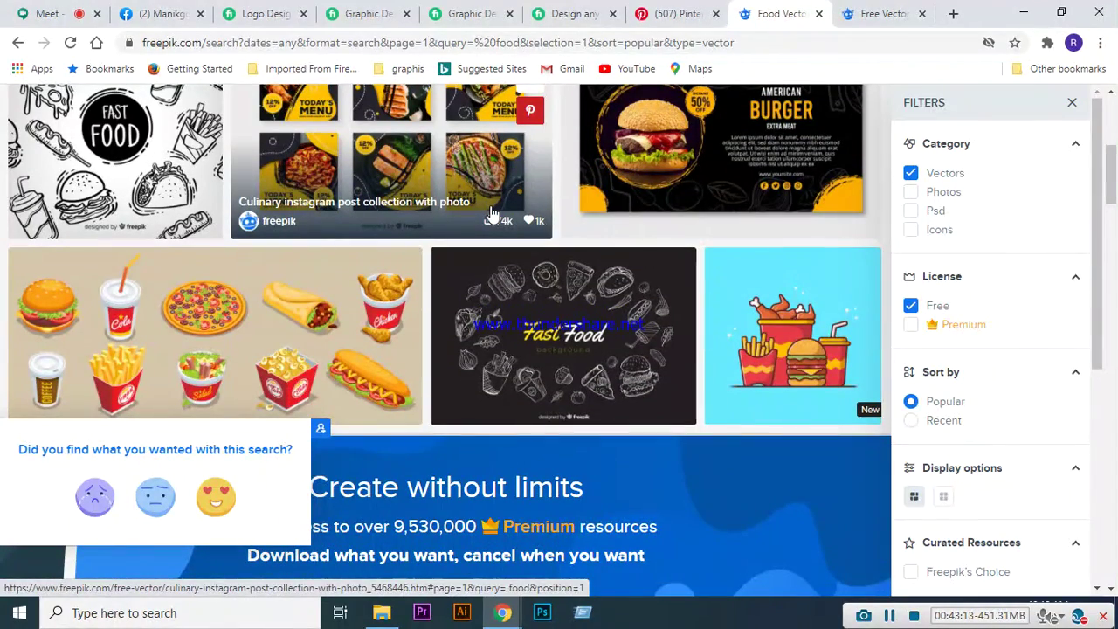
scroll(506, 289, down, 2)
scroll(543, 262, down, 2)
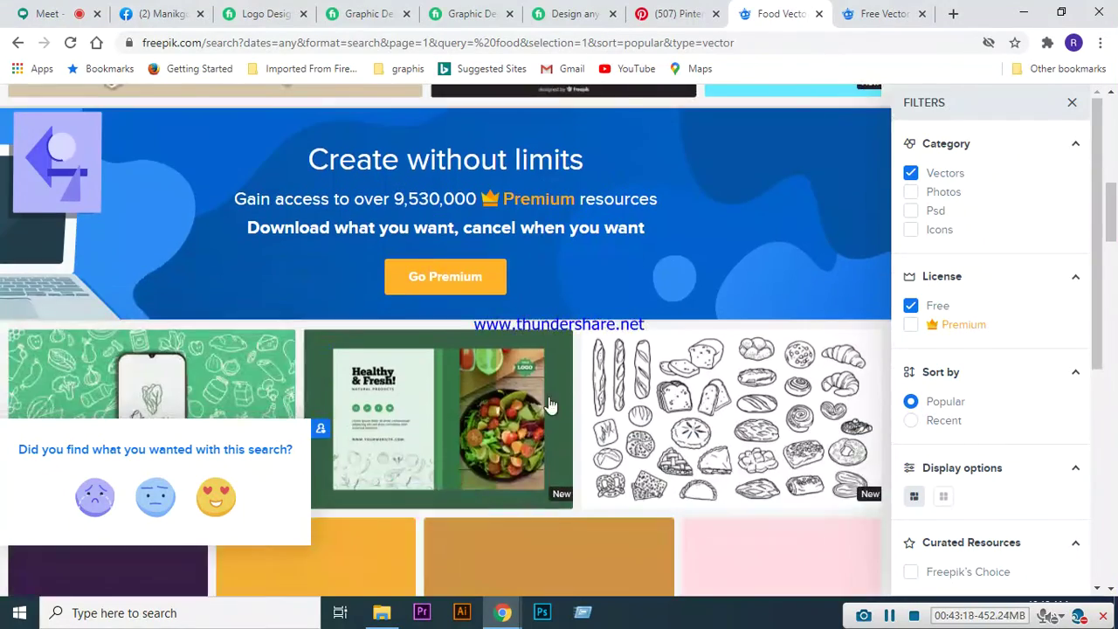
scroll(738, 382, down, 2)
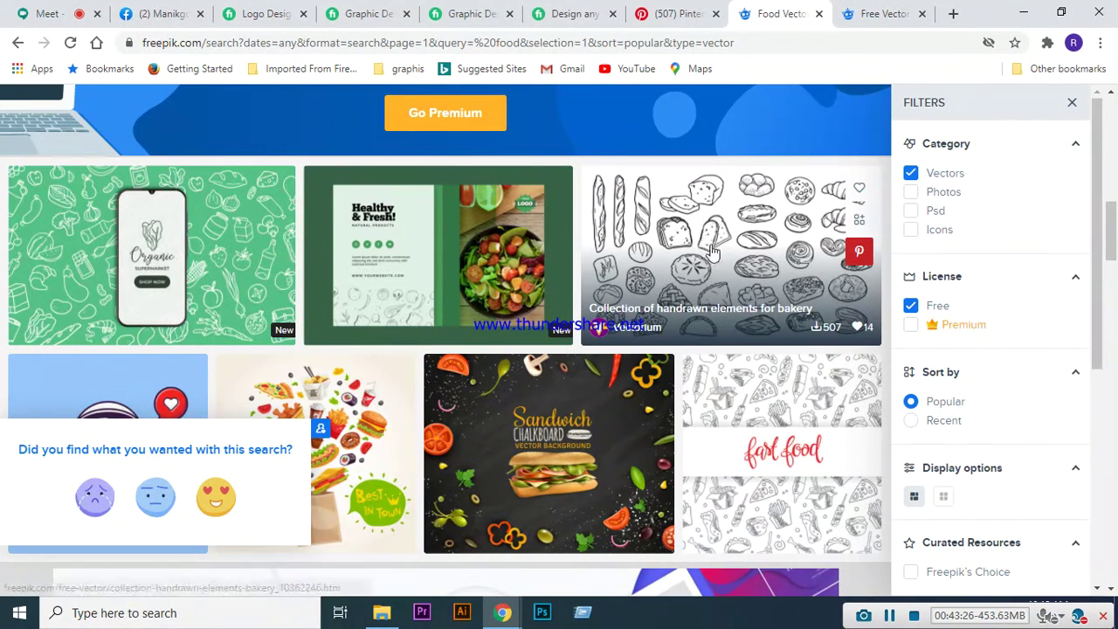
scroll(680, 263, down, 3)
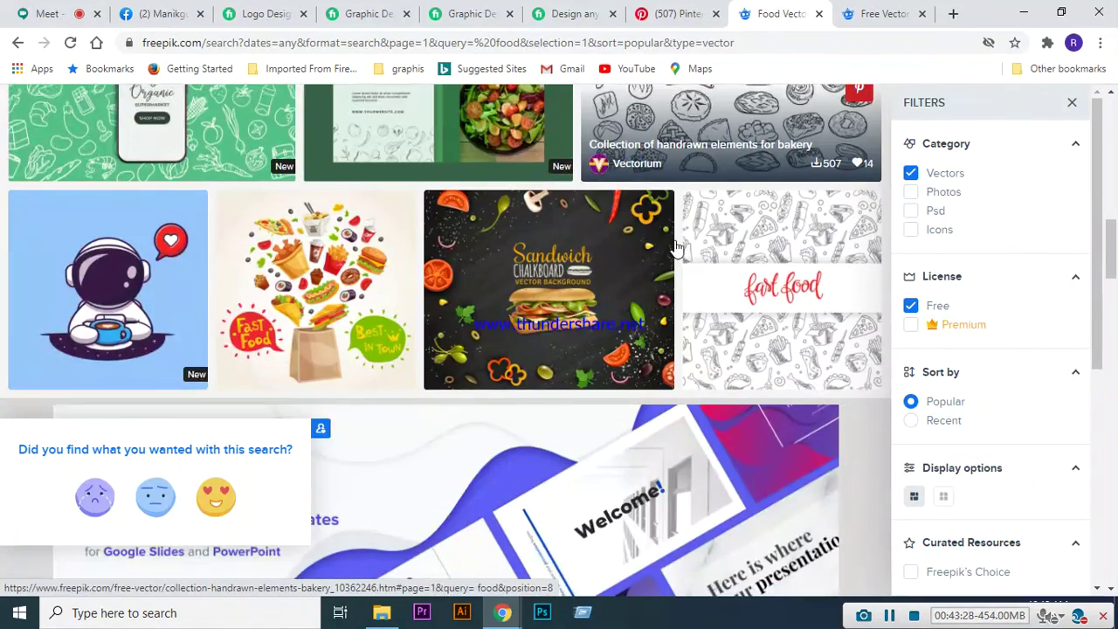
scroll(642, 362, down, 5)
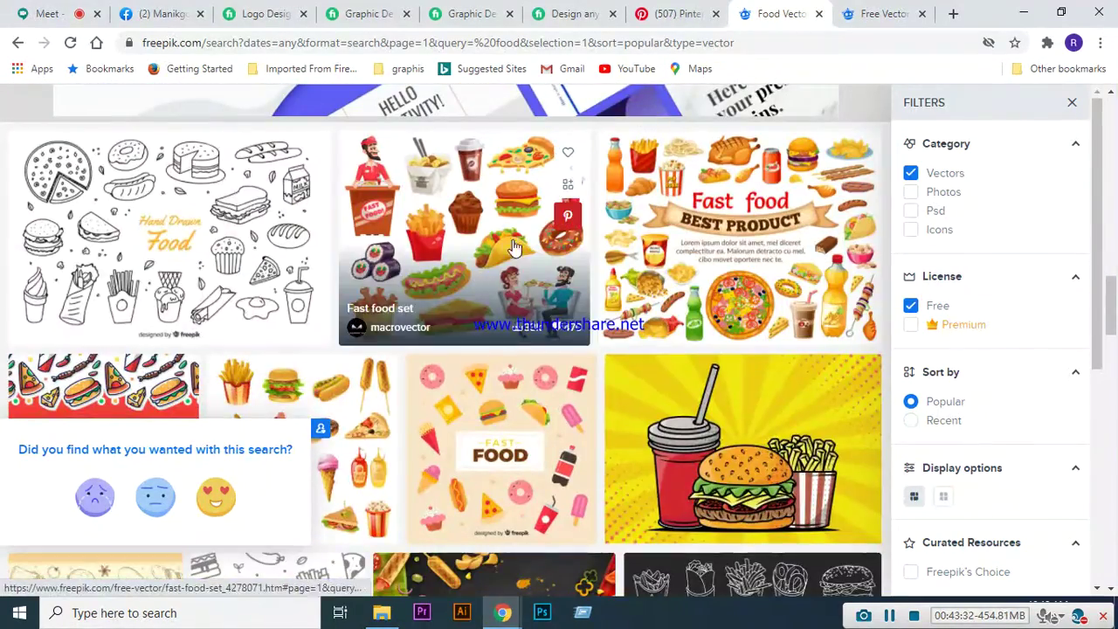
scroll(612, 349, down, 2)
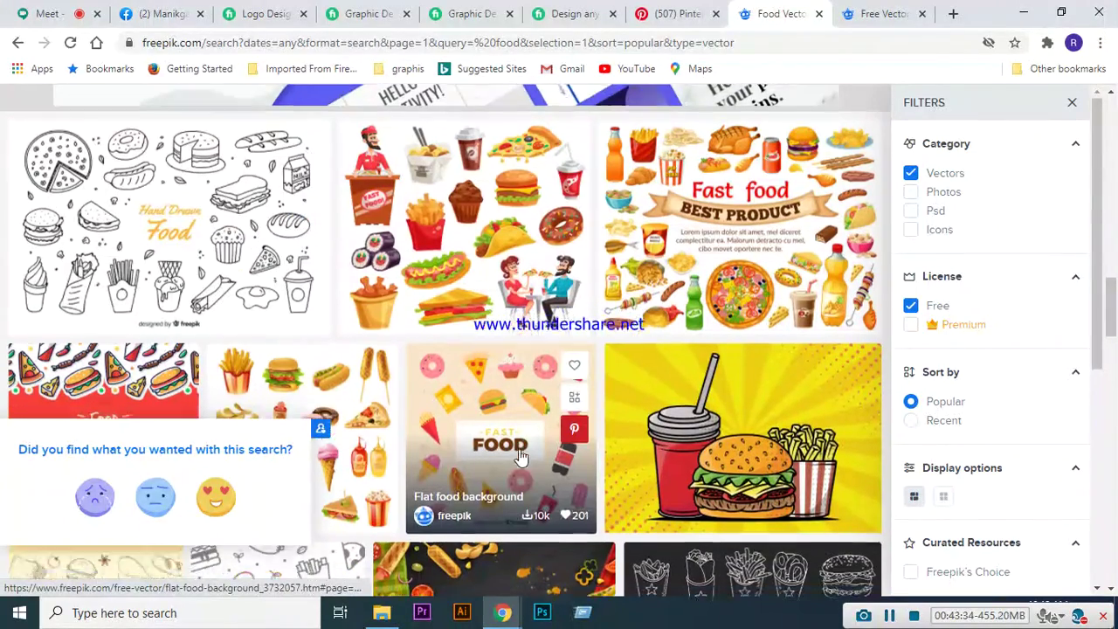
scroll(705, 376, down, 4)
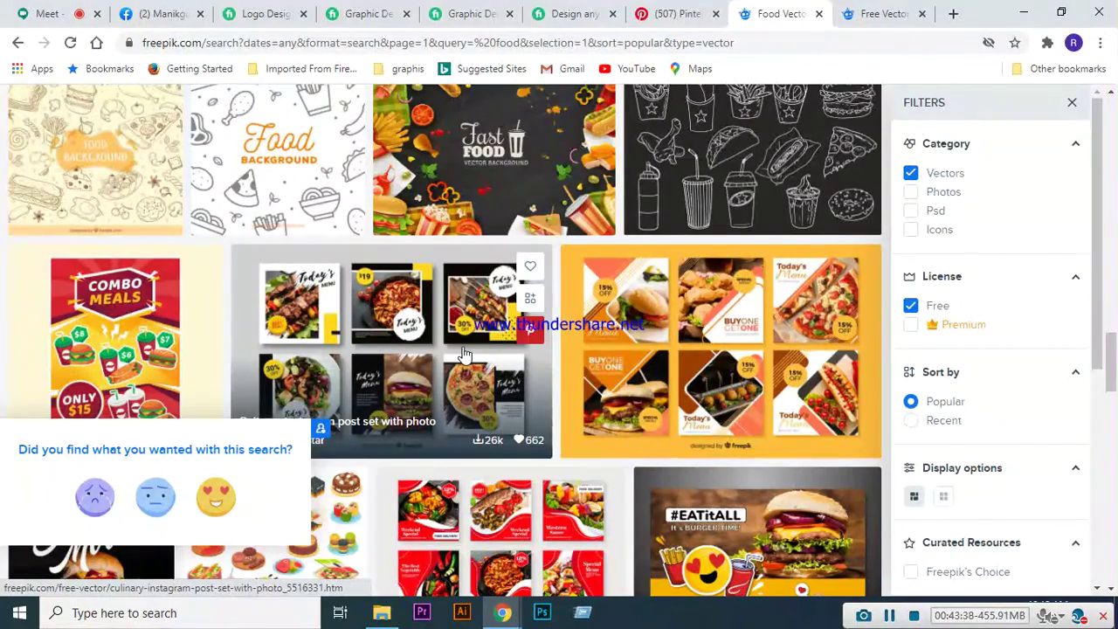
scroll(466, 356, down, 2)
scroll(507, 419, down, 1)
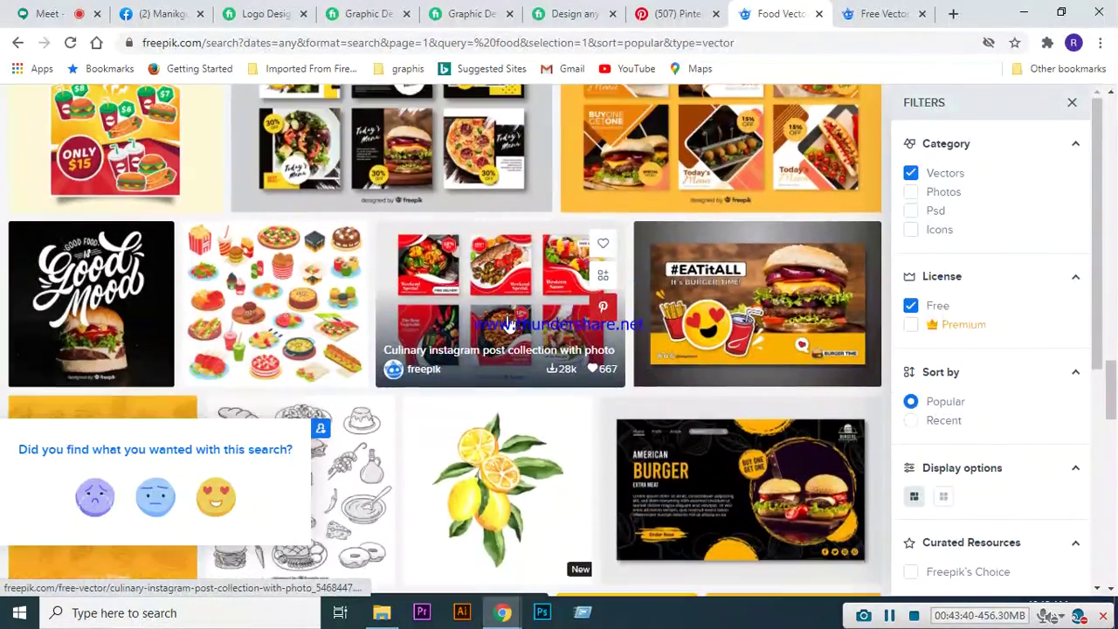
scroll(535, 376, down, 2)
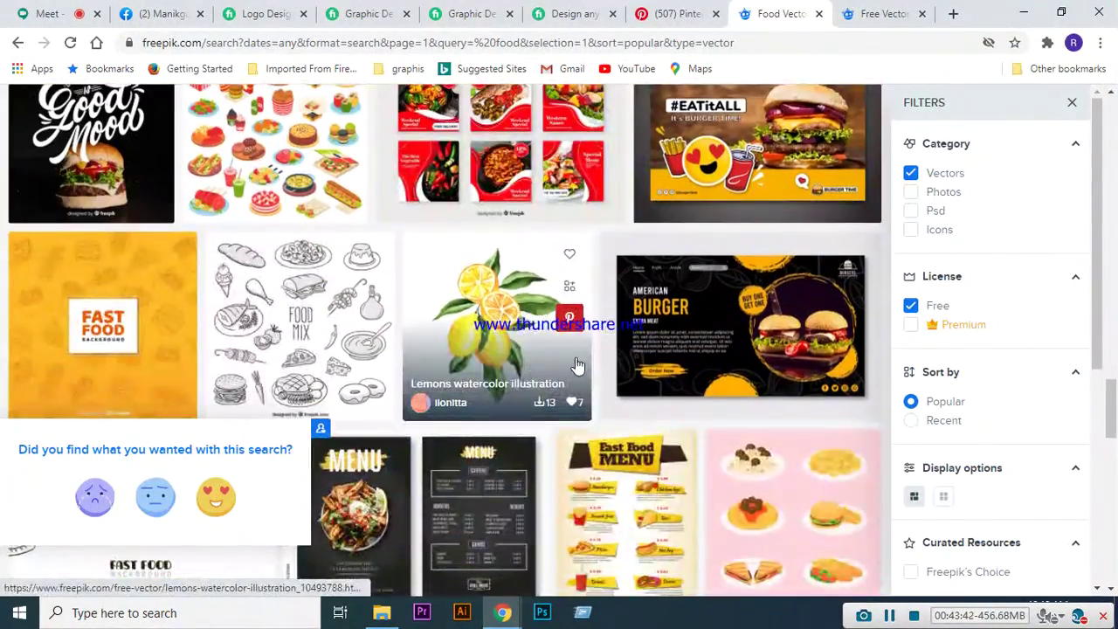
scroll(503, 328, down, 4)
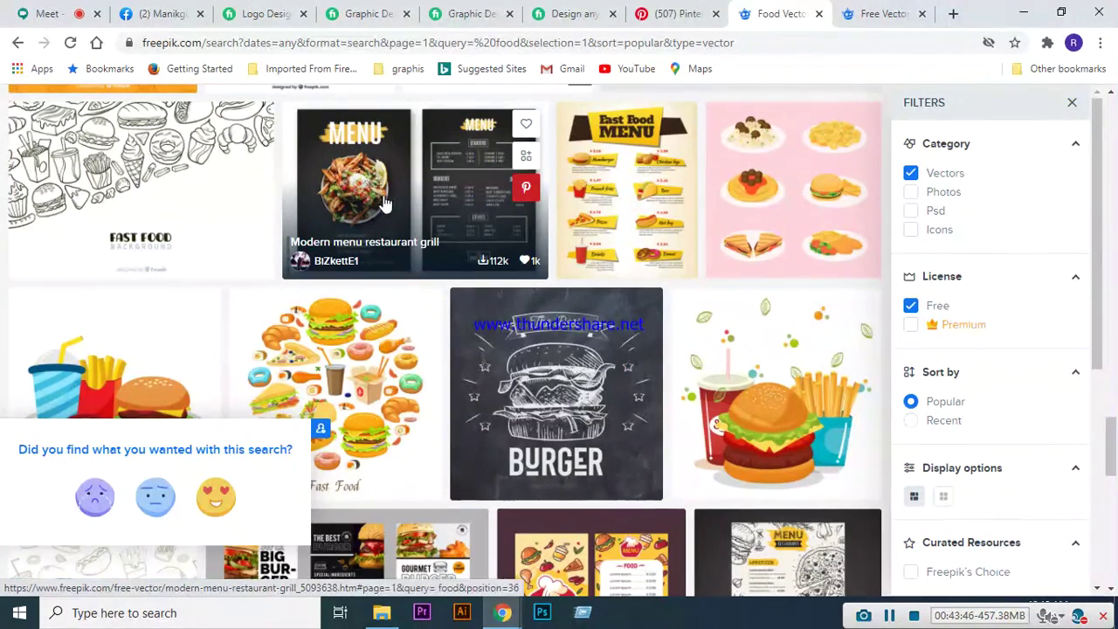
scroll(561, 238, down, 2)
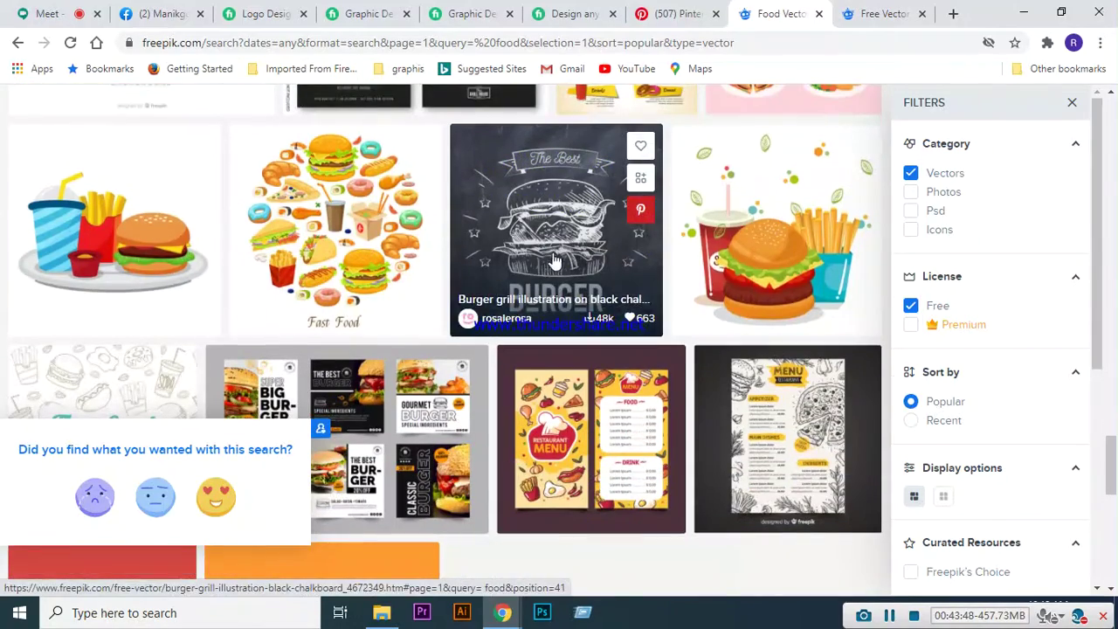
scroll(605, 231, down, 3)
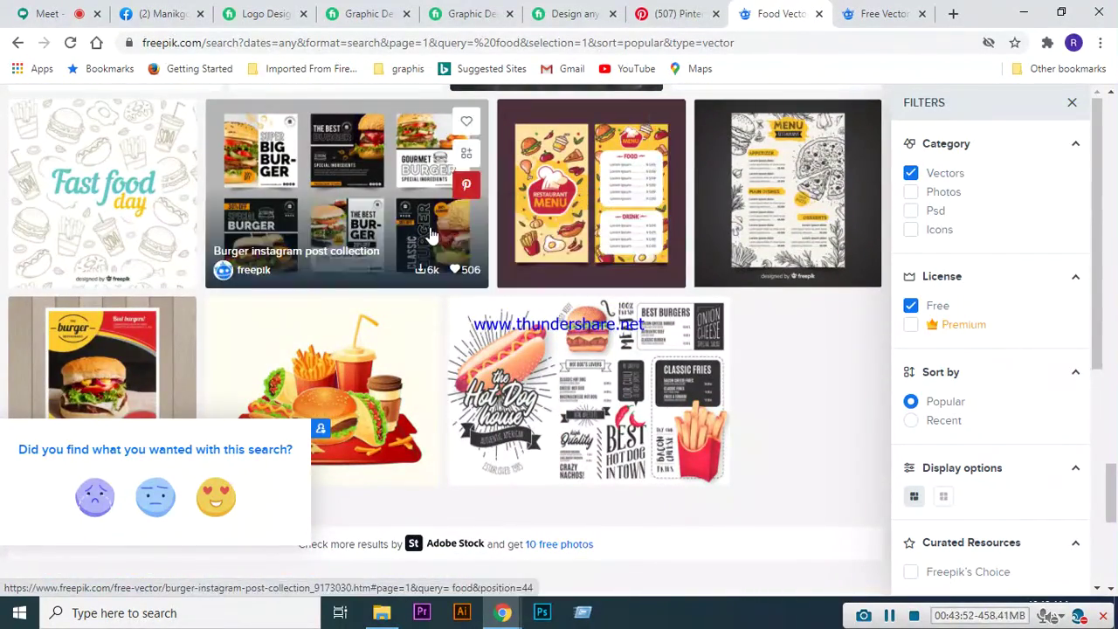
scroll(631, 238, down, 4)
scroll(620, 300, up, 10)
scroll(622, 304, up, 10)
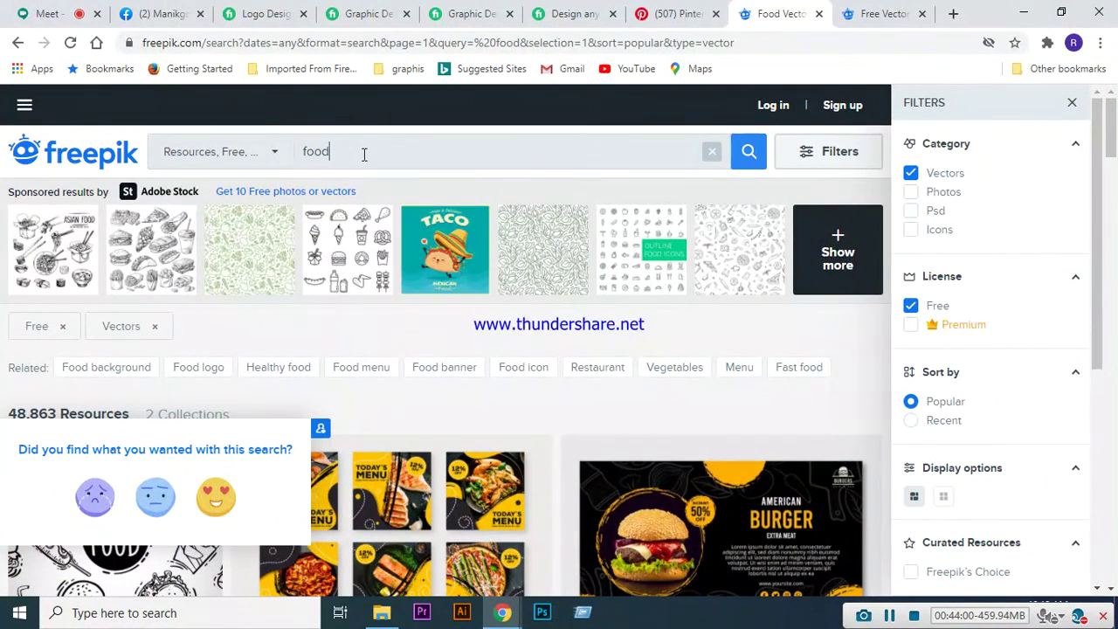
- Search for 'food icon' and scroll through the resulting icon sets
text(on)
key(Return)
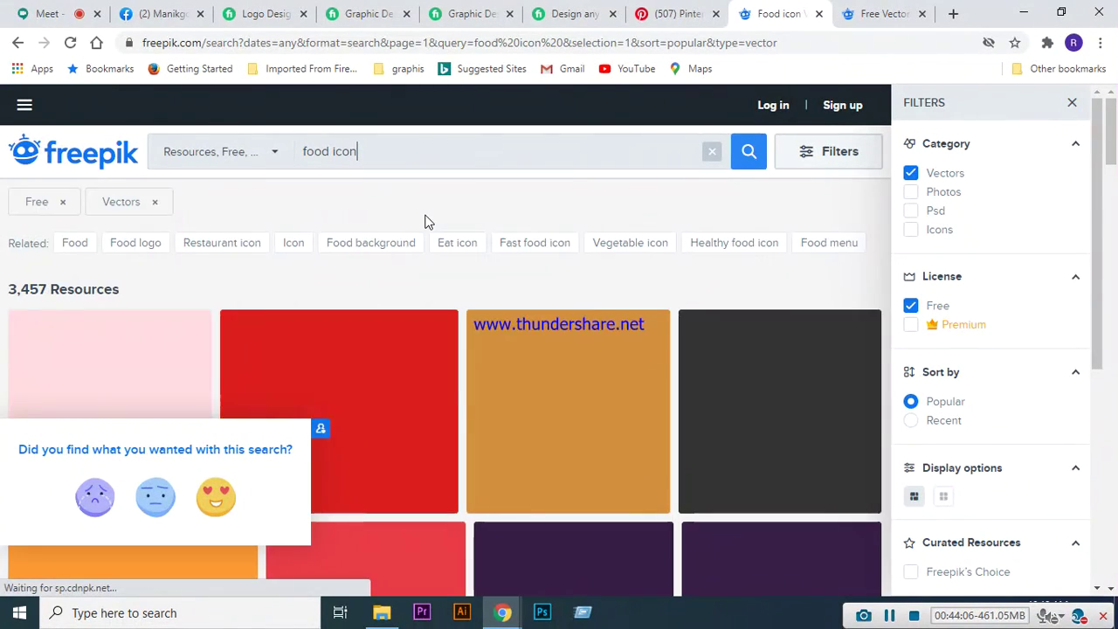
scroll(469, 232, down, 4)
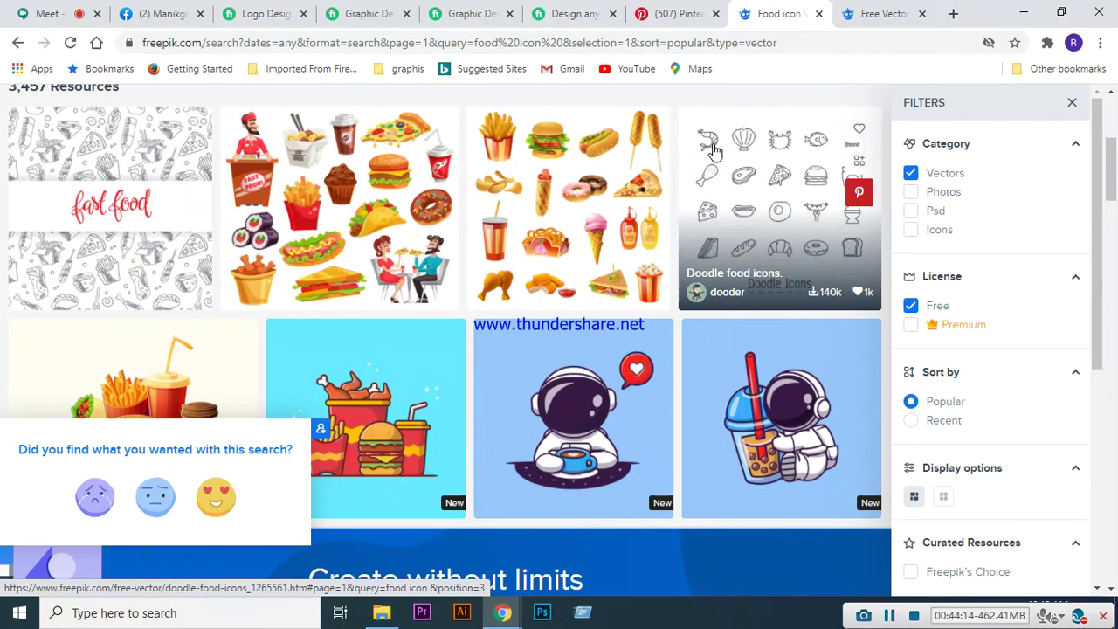
scroll(712, 153, down, 7)
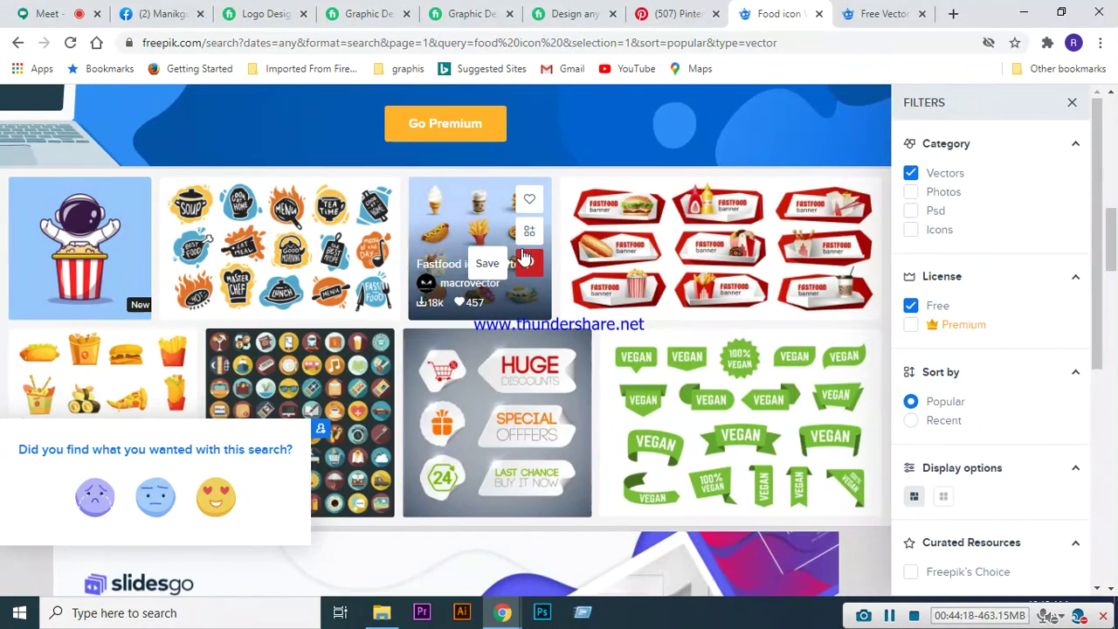
scroll(525, 249, down, 1)
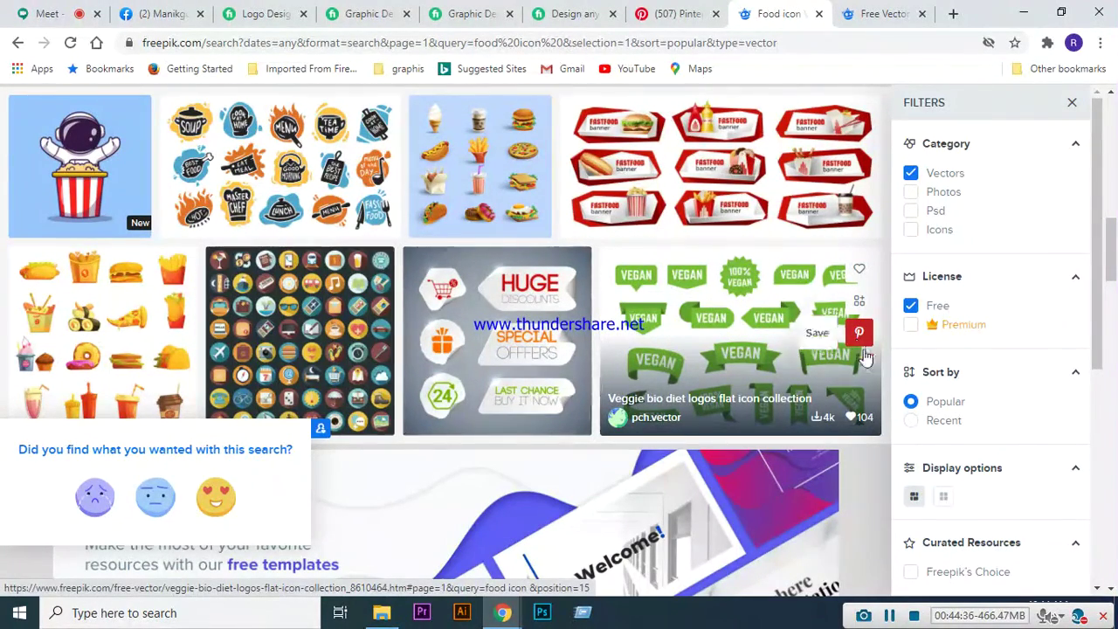
scroll(671, 323, down, 2)
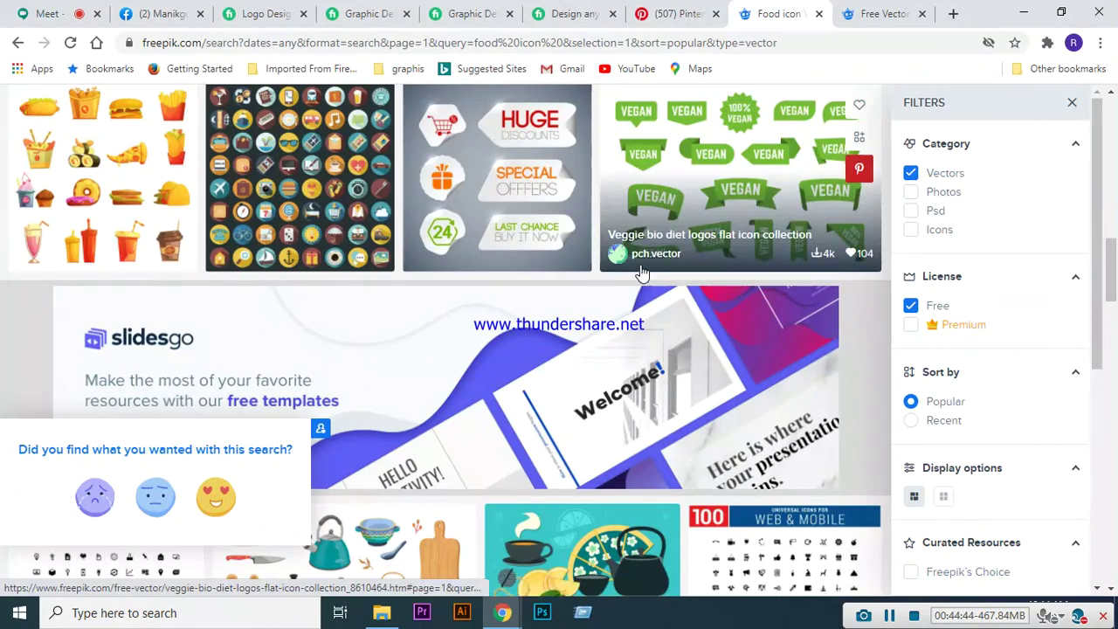
scroll(633, 227, down, 5)
scroll(649, 239, down, 1)
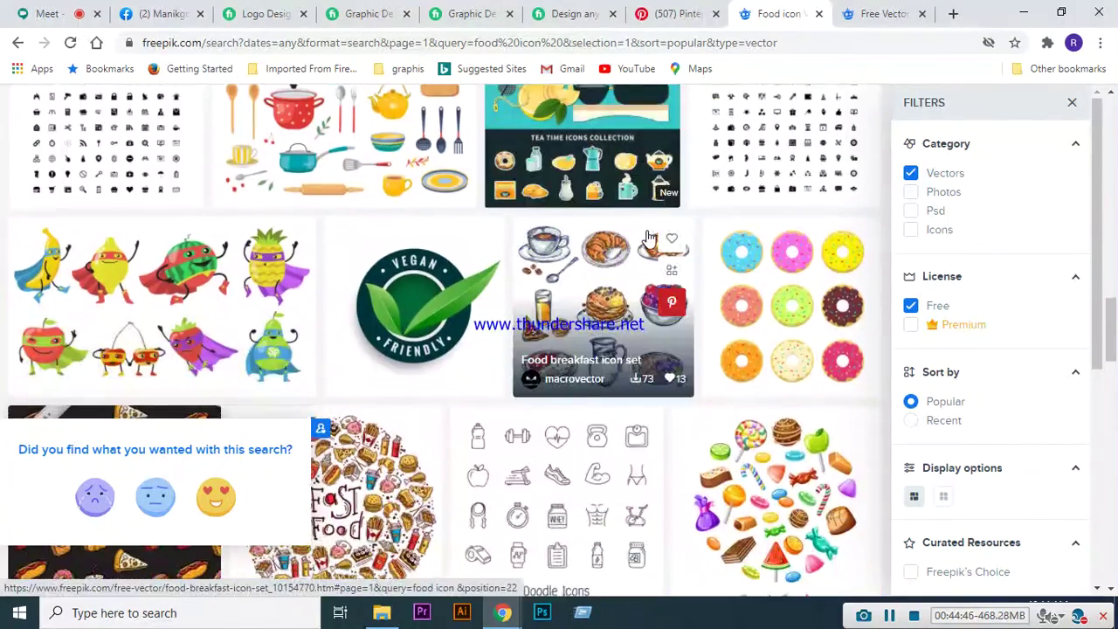
scroll(649, 239, down, 1)
scroll(650, 239, down, 2)
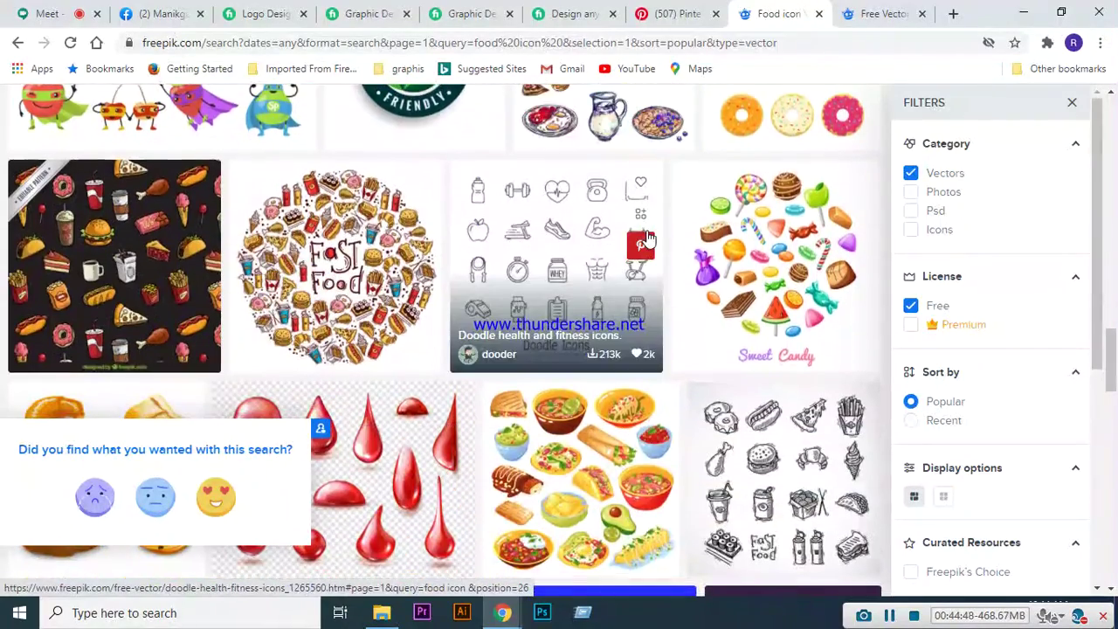
scroll(649, 238, down, 2)
scroll(649, 238, down, 1)
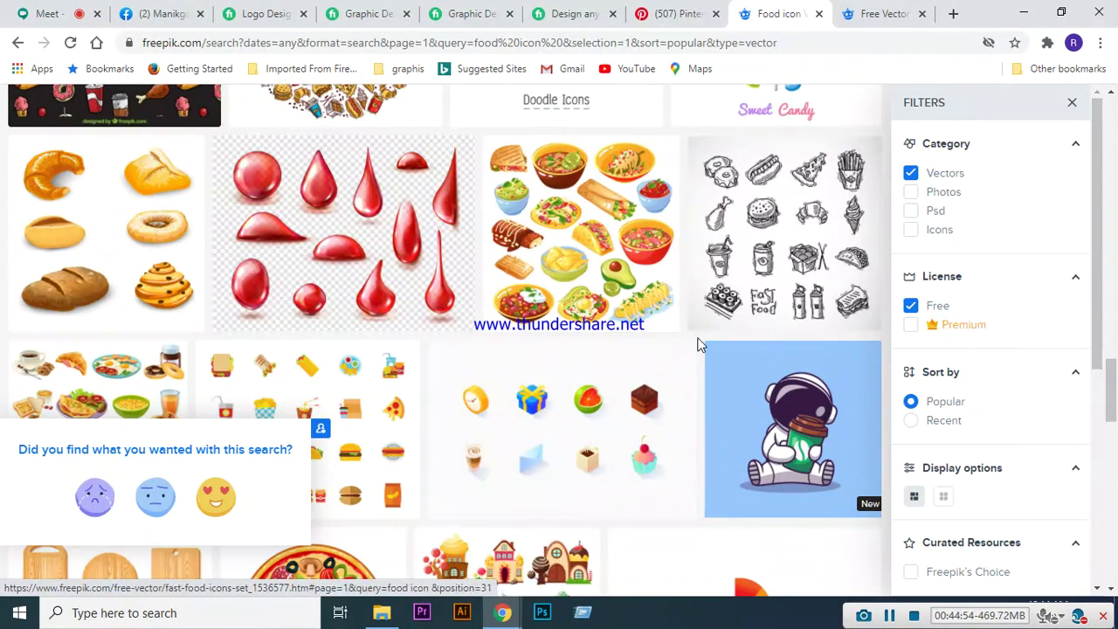
scroll(699, 341, down, 2)
scroll(686, 288, down, 3)
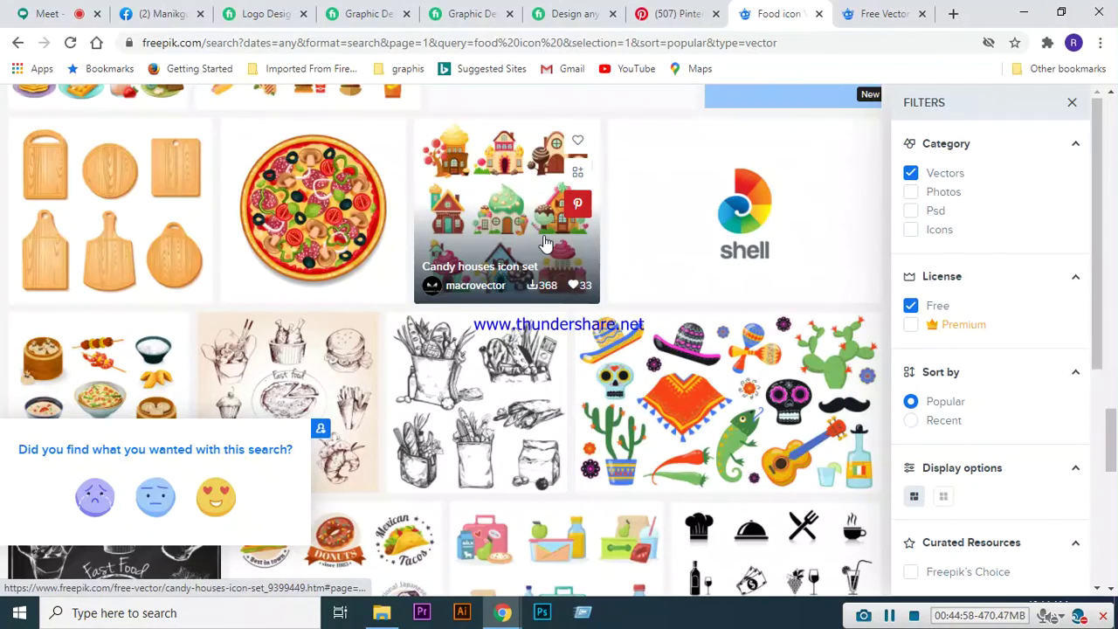
scroll(543, 249, down, 3)
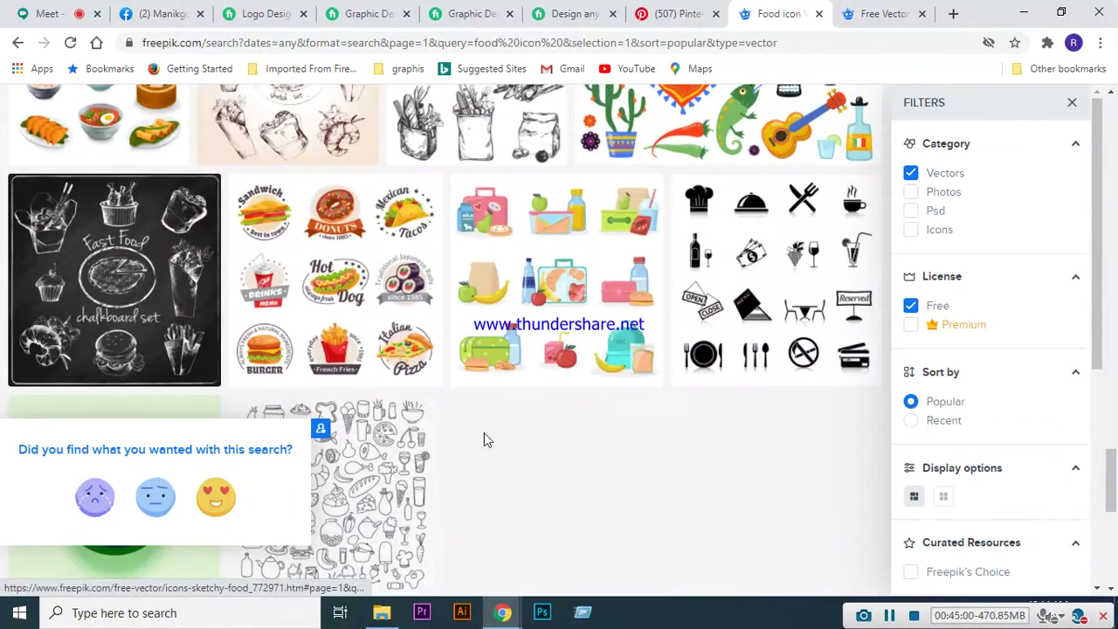
scroll(484, 433, down, 2)
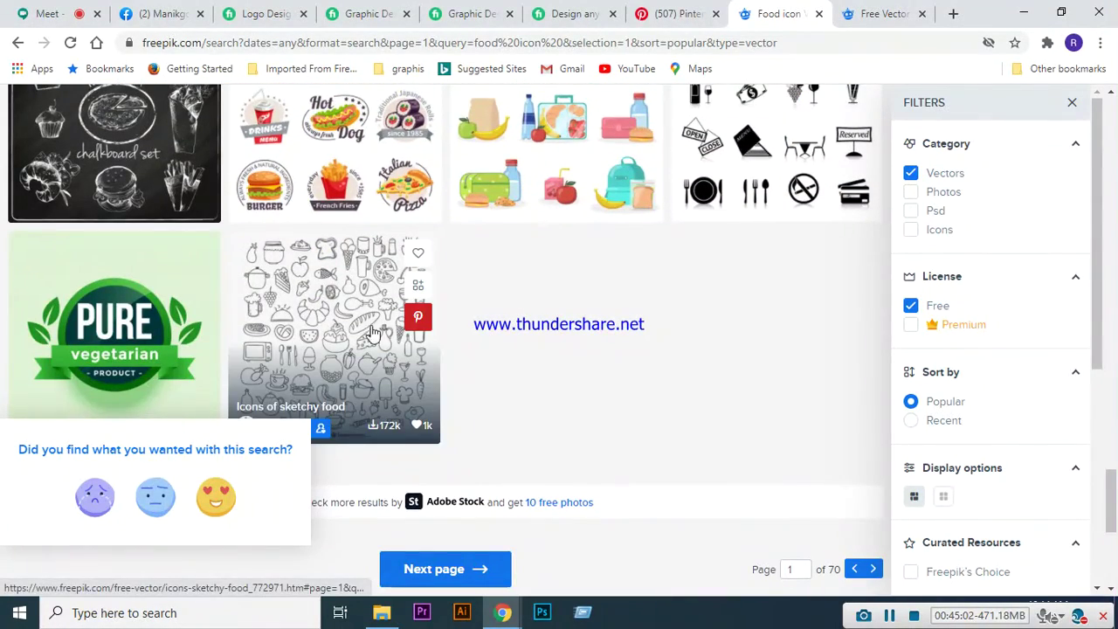
- Open the Icons of sketchy food detail view, look it over, and bring up Download
click(348, 316)
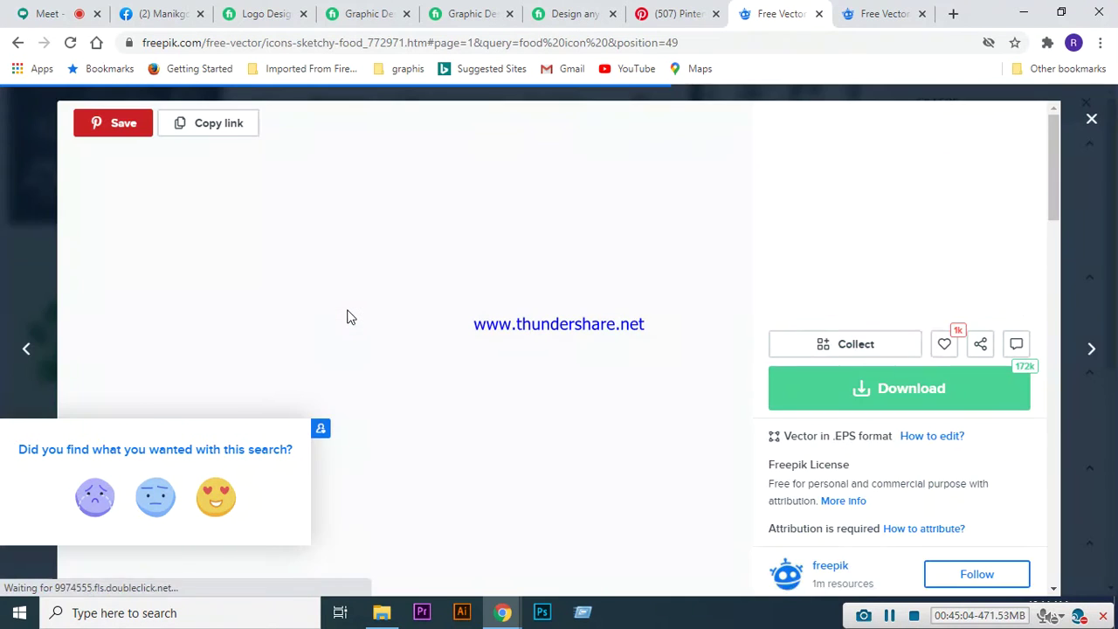
scroll(667, 319, down, 2)
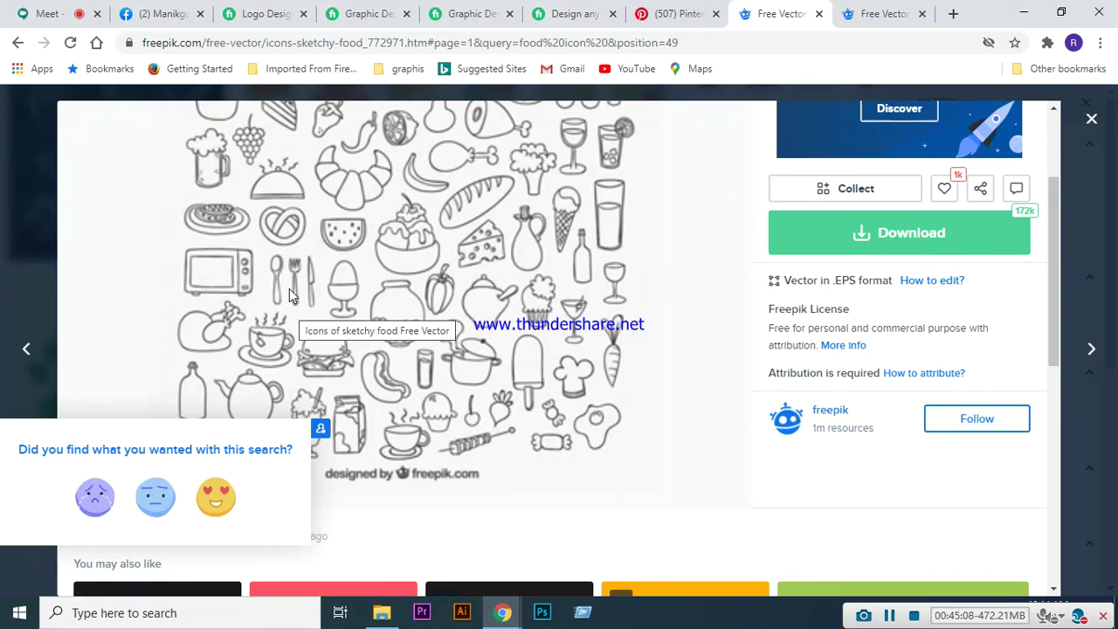
scroll(557, 390, up, 2)
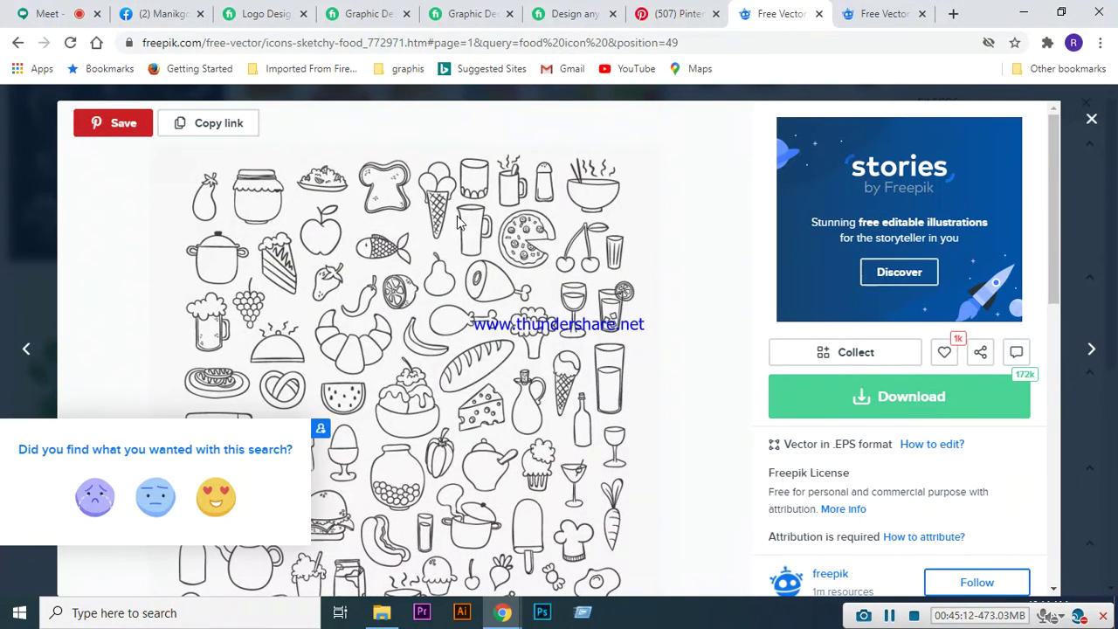
scroll(601, 269, down, 4)
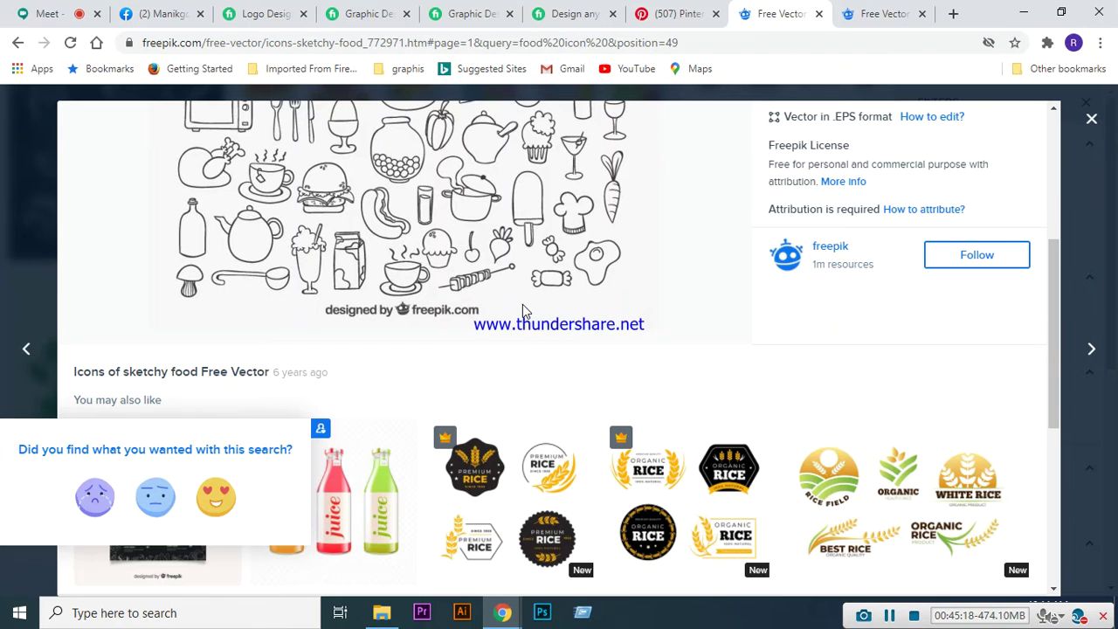
scroll(523, 304, up, 2)
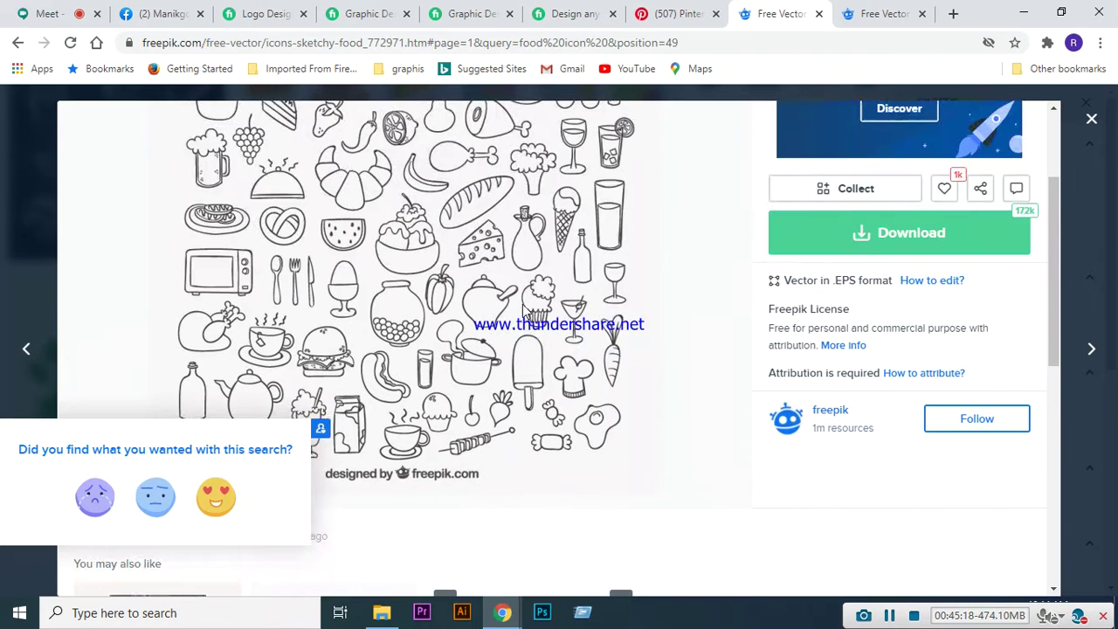
click(911, 235)
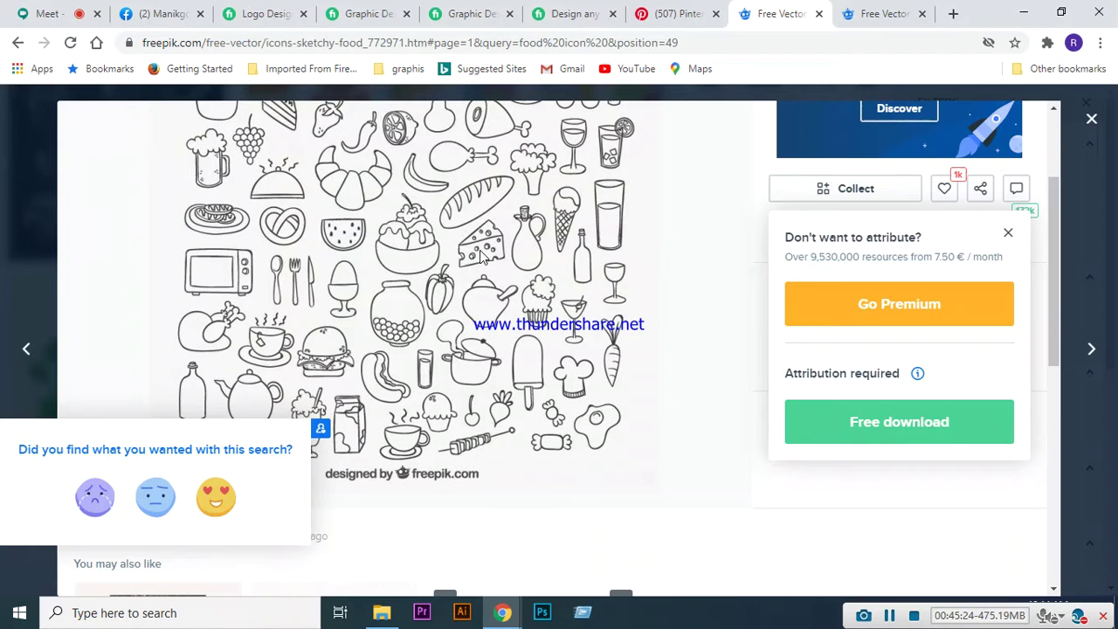
- Choose the free download and pass the bicycle reCAPTCHA so the sketchy food set downloads
click(921, 424)
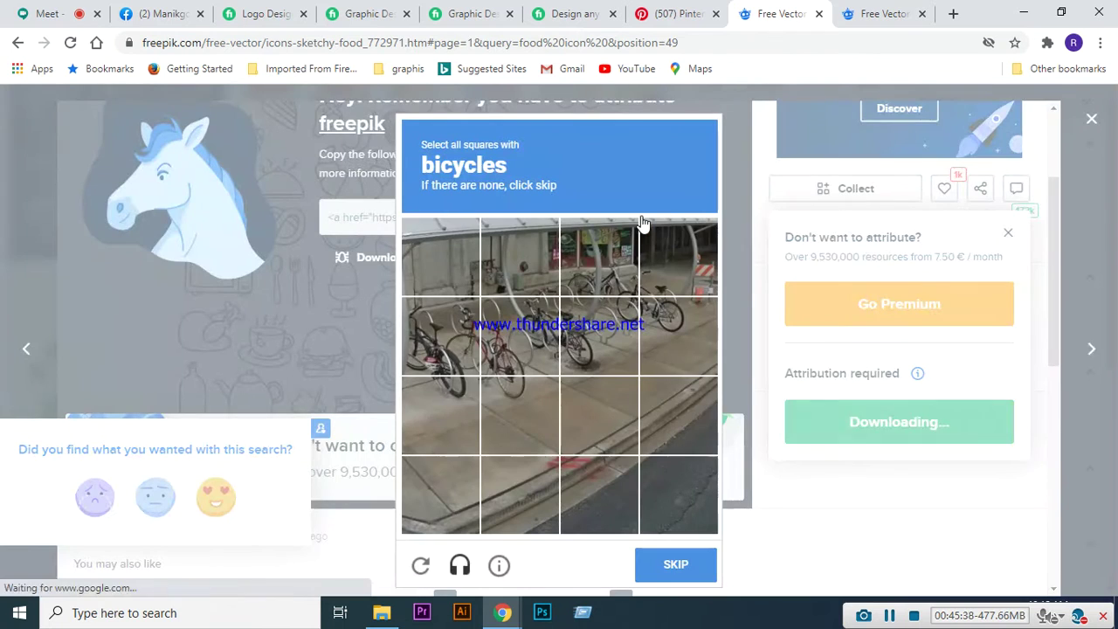
click(437, 345)
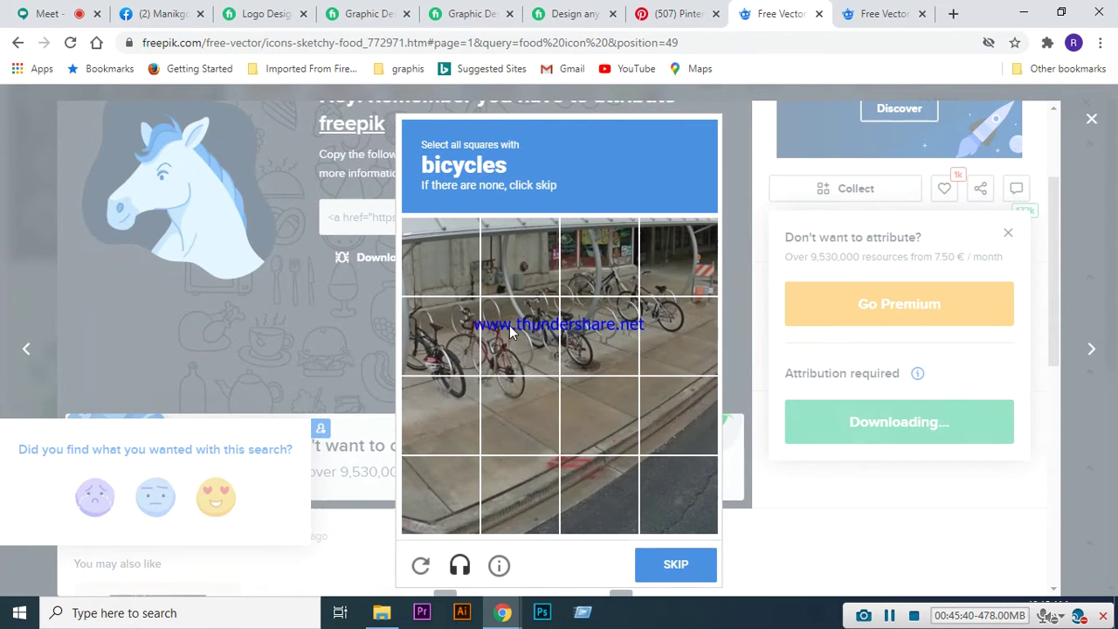
click(513, 333)
click(666, 315)
click(599, 336)
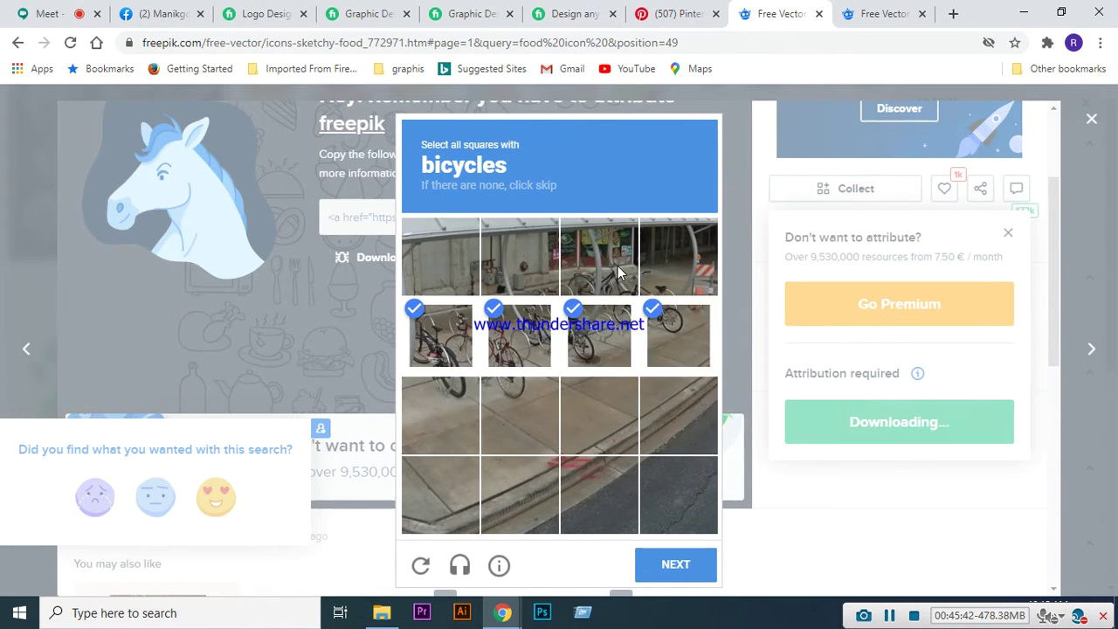
click(603, 262)
click(500, 391)
click(457, 393)
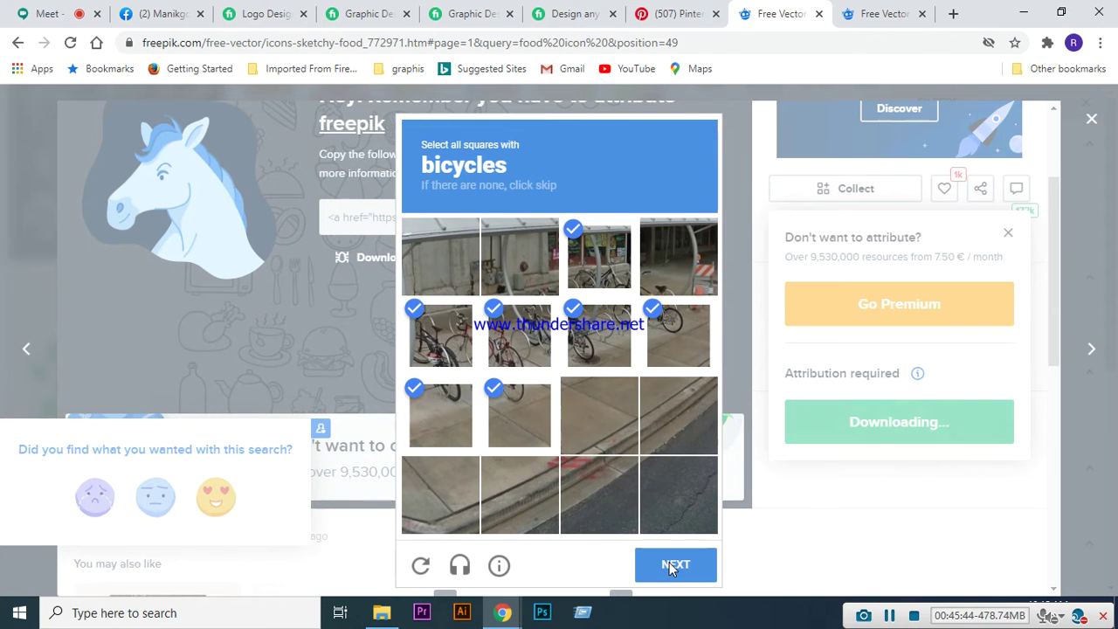
click(648, 264)
click(683, 552)
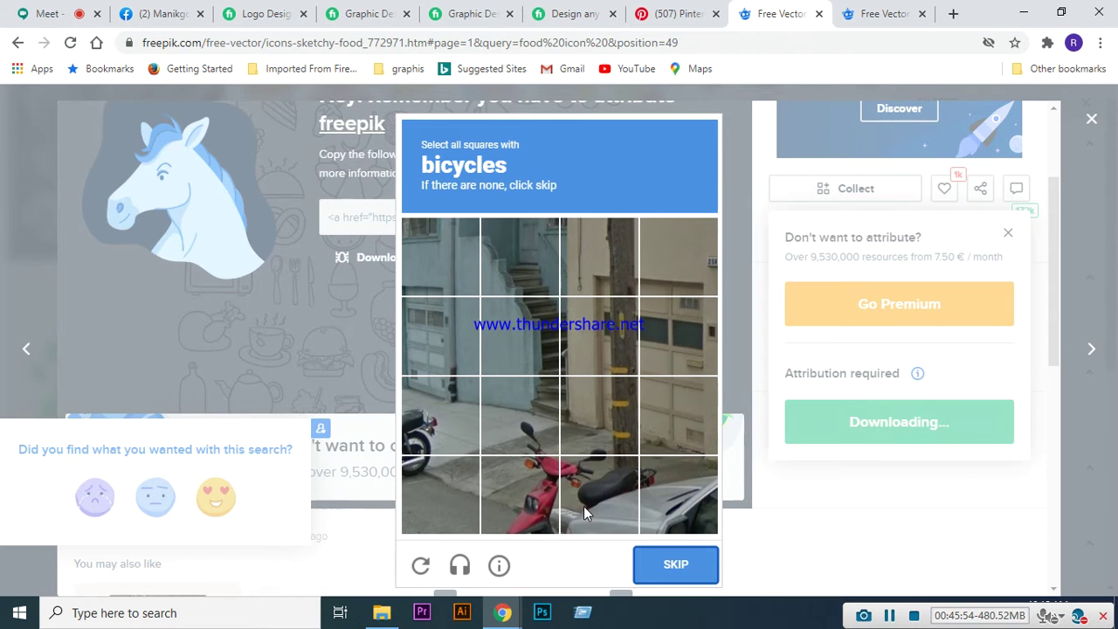
click(666, 573)
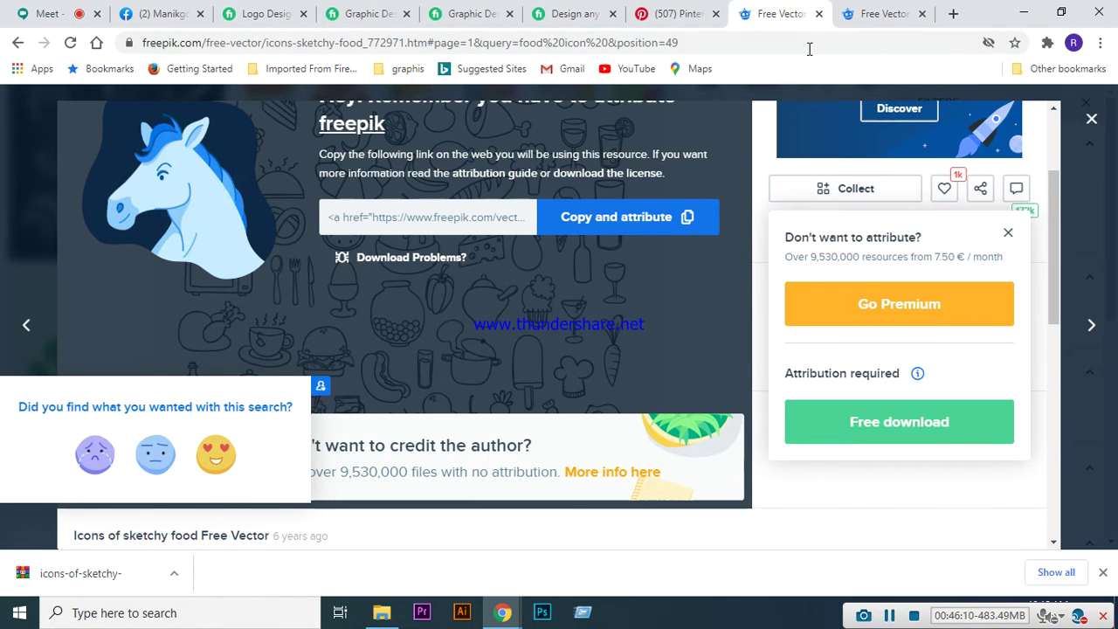
- Close the sketchy food tab, returning to the Retro craft labels set page
click(819, 16)
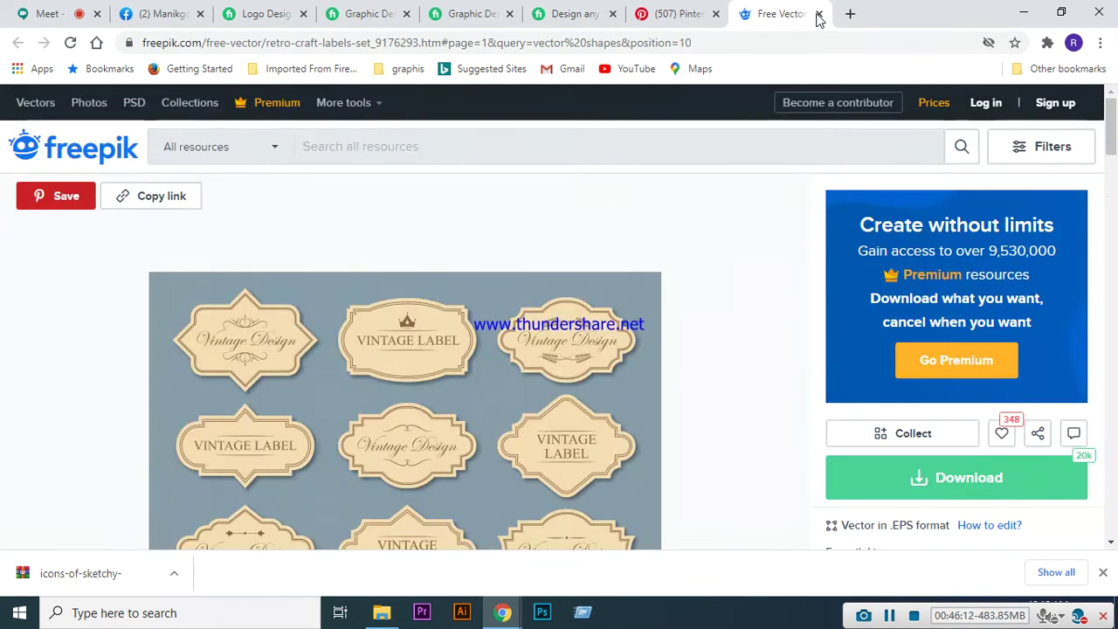
scroll(504, 421, down, 1)
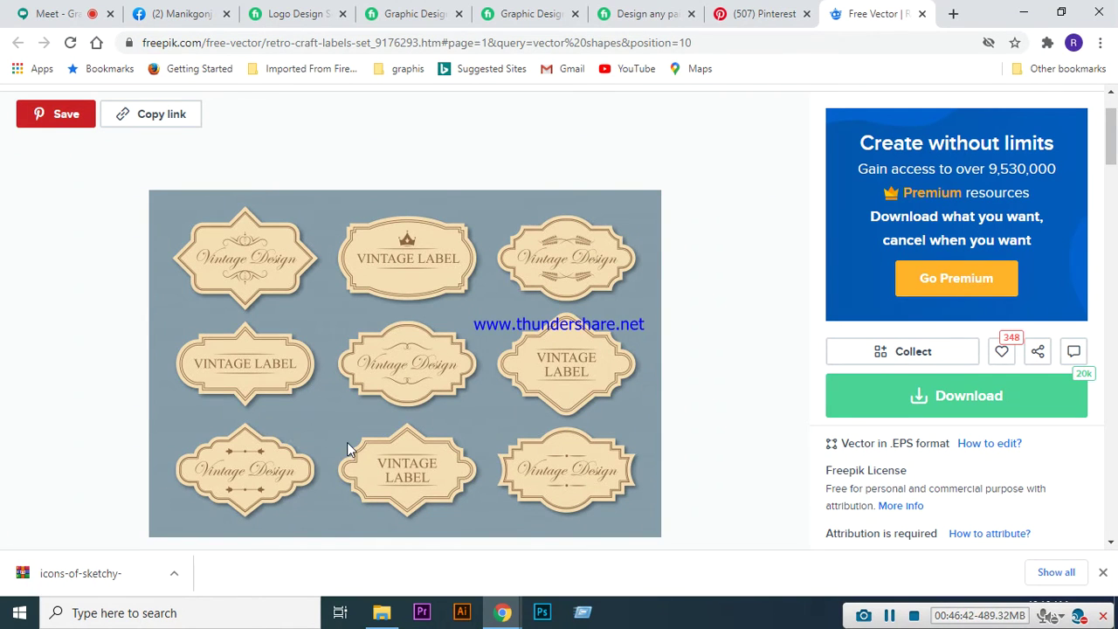
- Download the free Retro craft labels set, copy its attribution link, and dismiss the limit popup
click(951, 409)
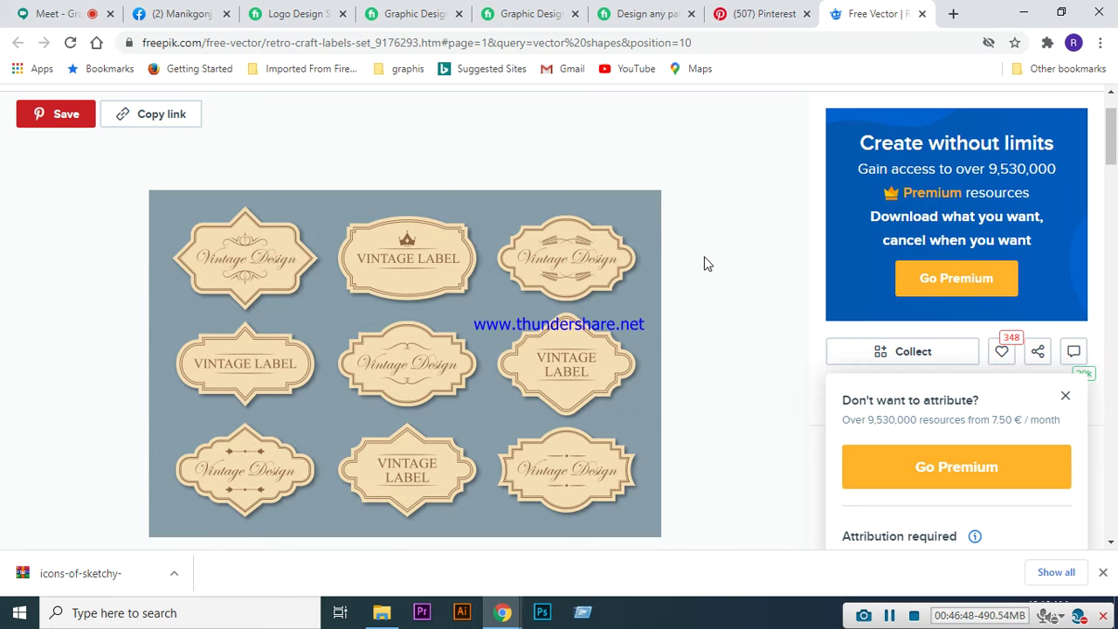
scroll(774, 382, down, 2)
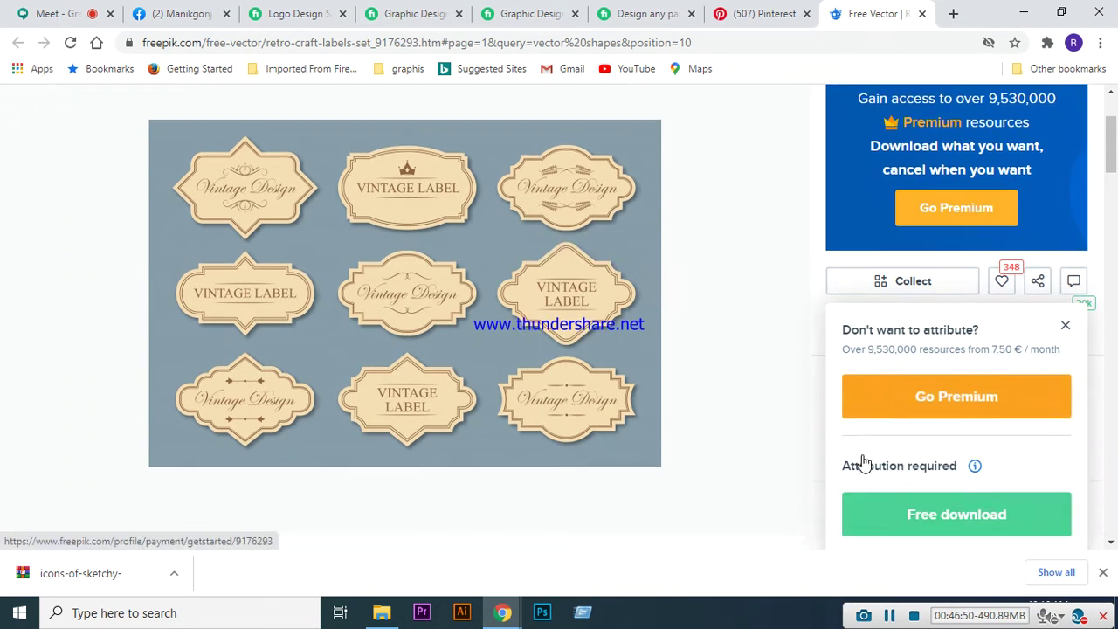
click(926, 421)
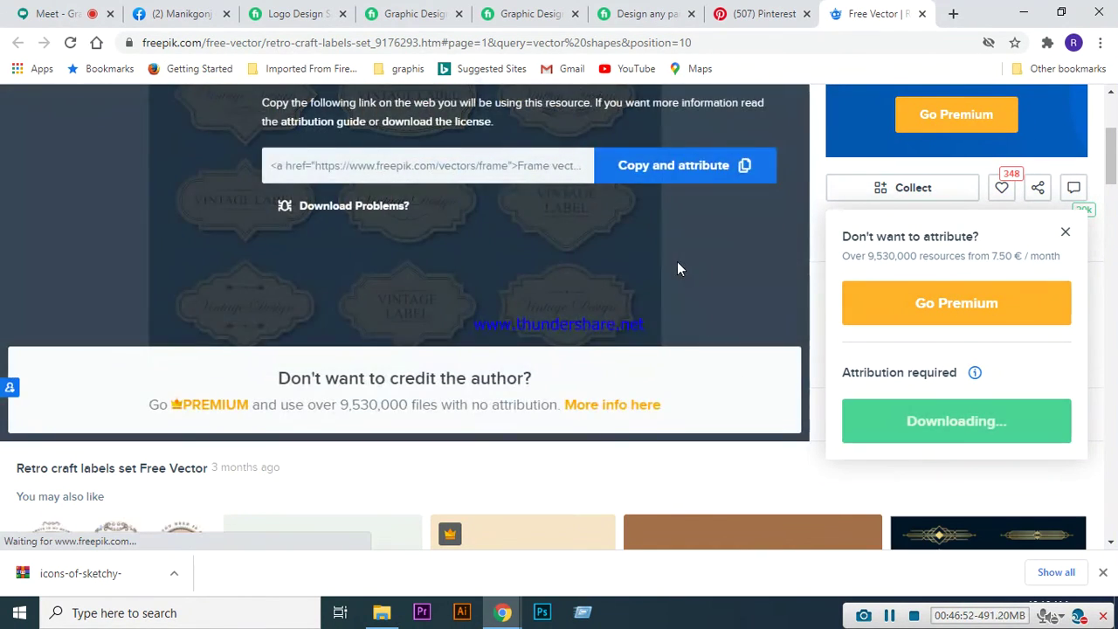
click(667, 166)
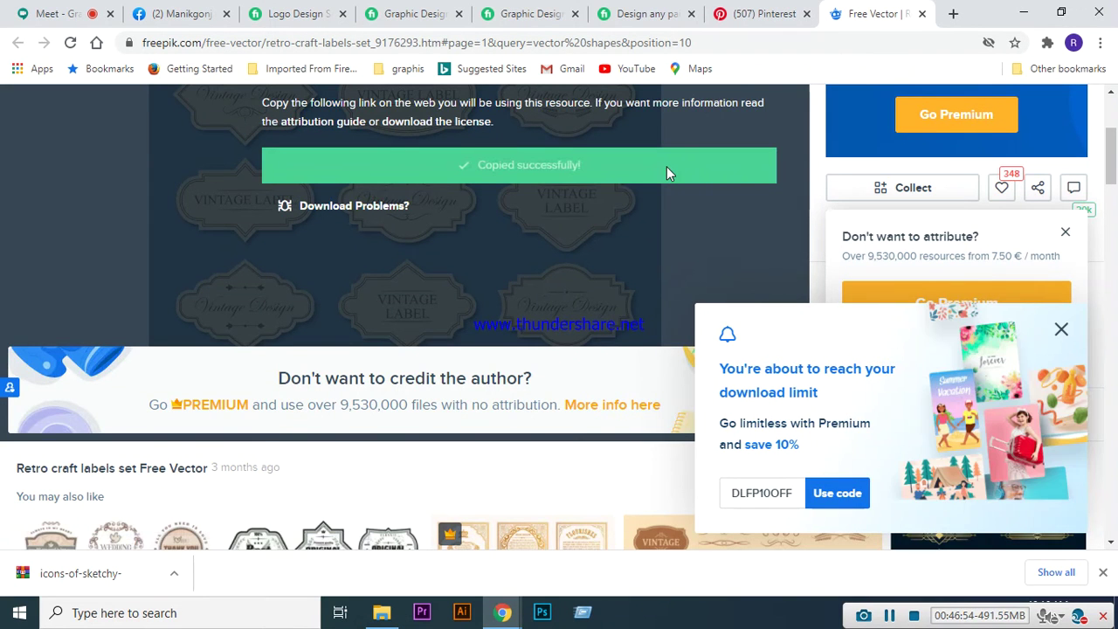
click(1062, 329)
scroll(1067, 327, down, 3)
scroll(876, 327, down, 3)
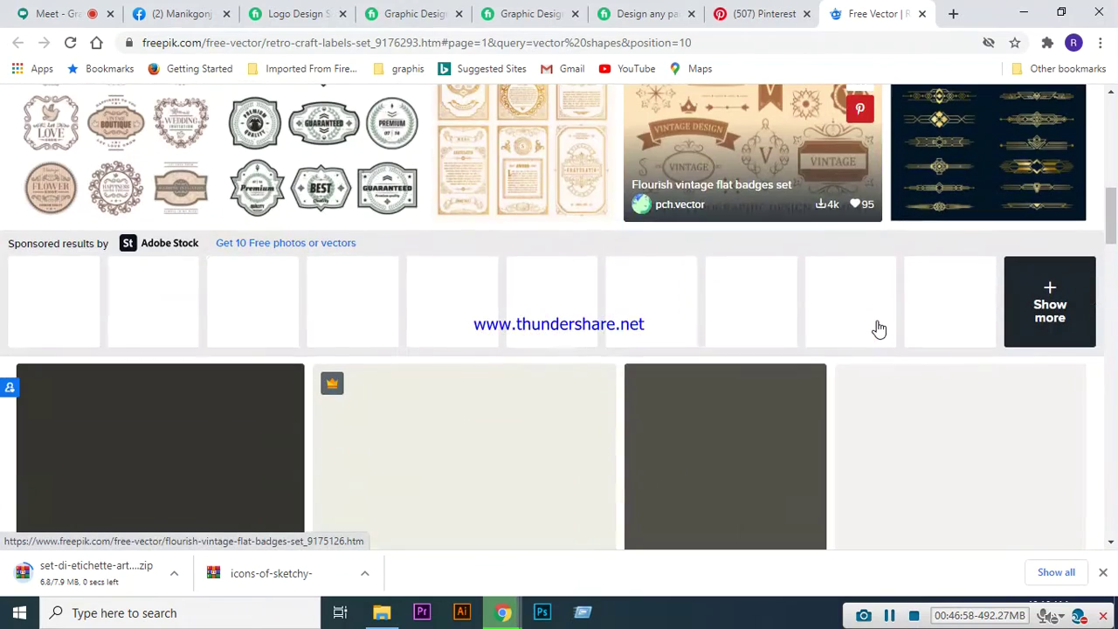
scroll(199, 345, up, 2)
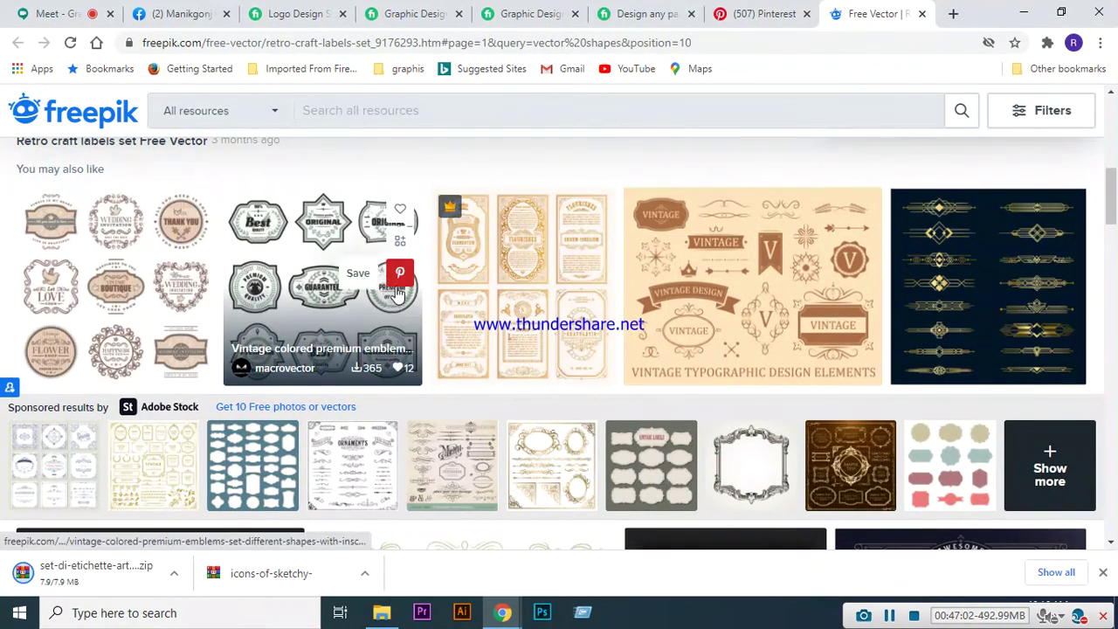
scroll(395, 289, down, 1)
scroll(395, 270, up, 1)
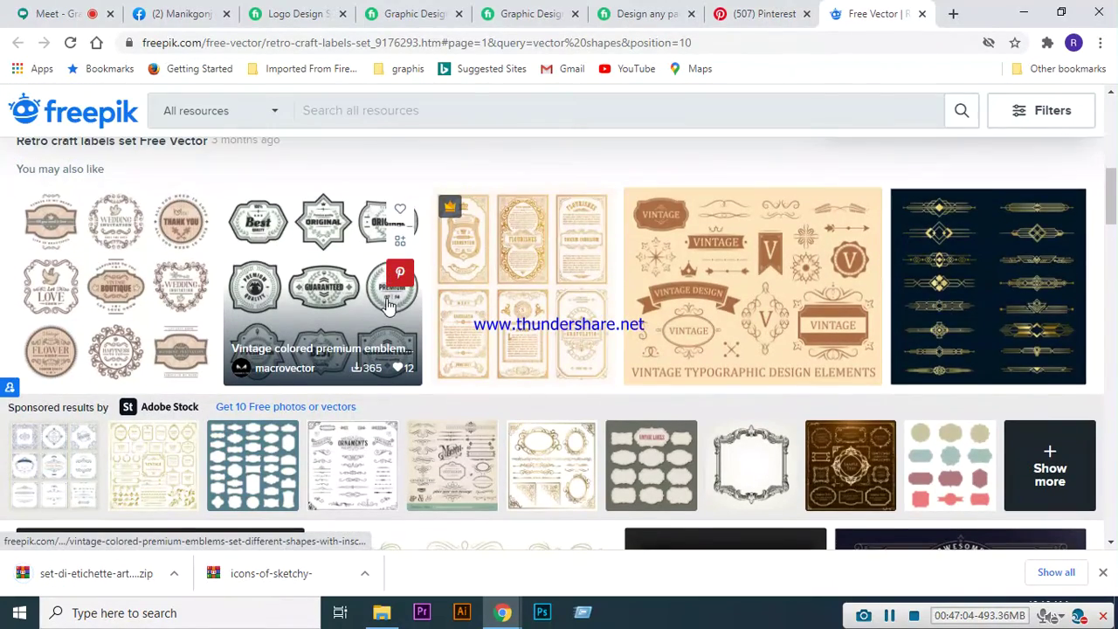
scroll(387, 310, down, 2)
scroll(387, 310, down, 4)
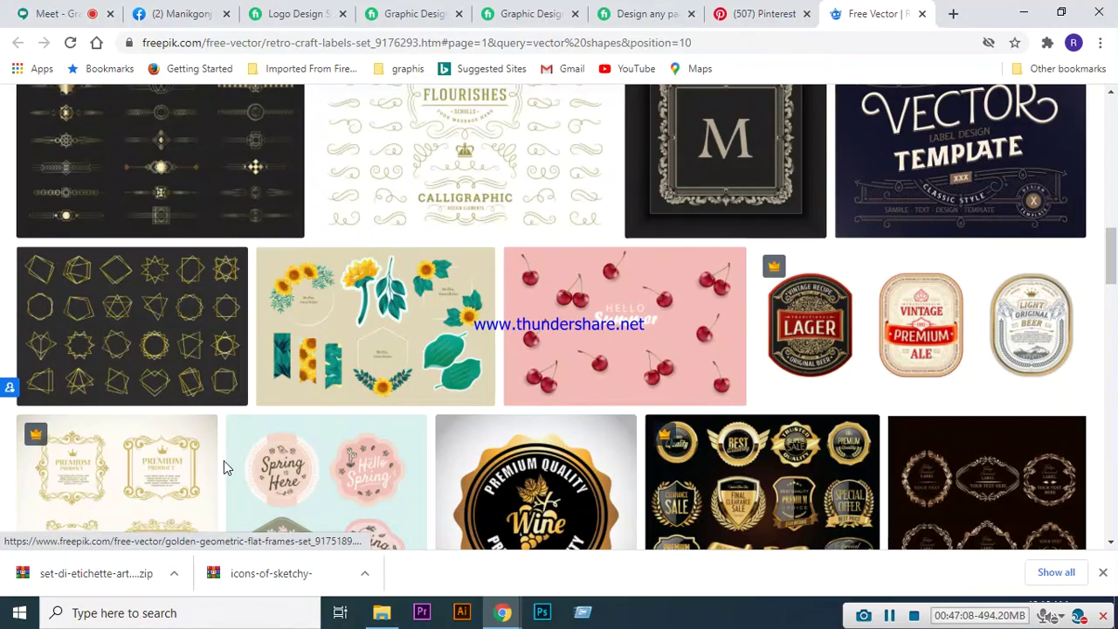
scroll(437, 358, down, 2)
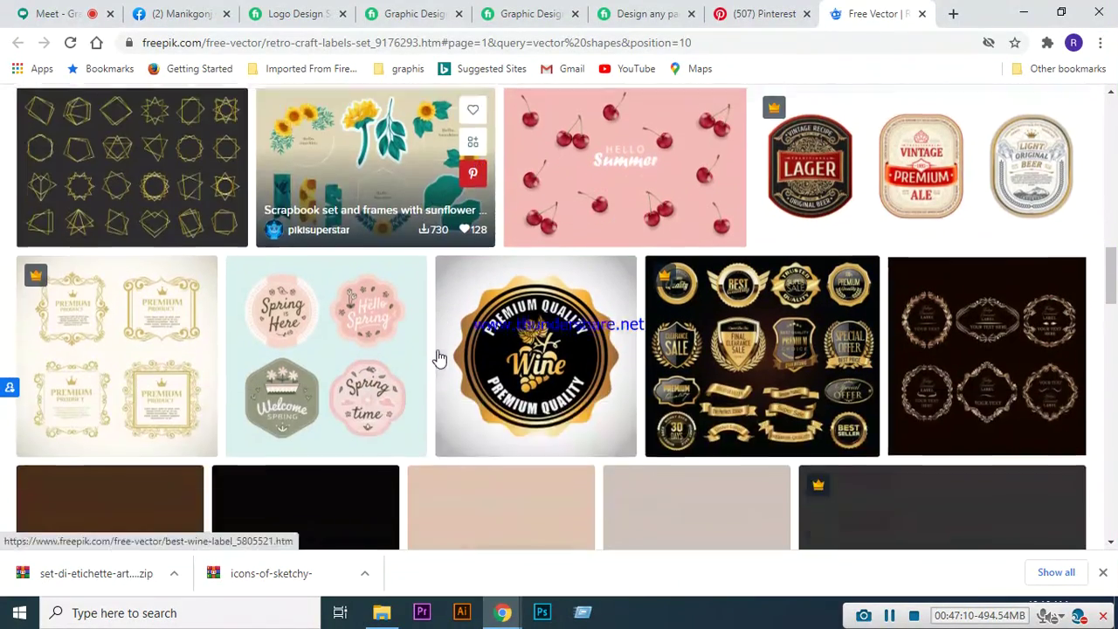
scroll(502, 350, down, 3)
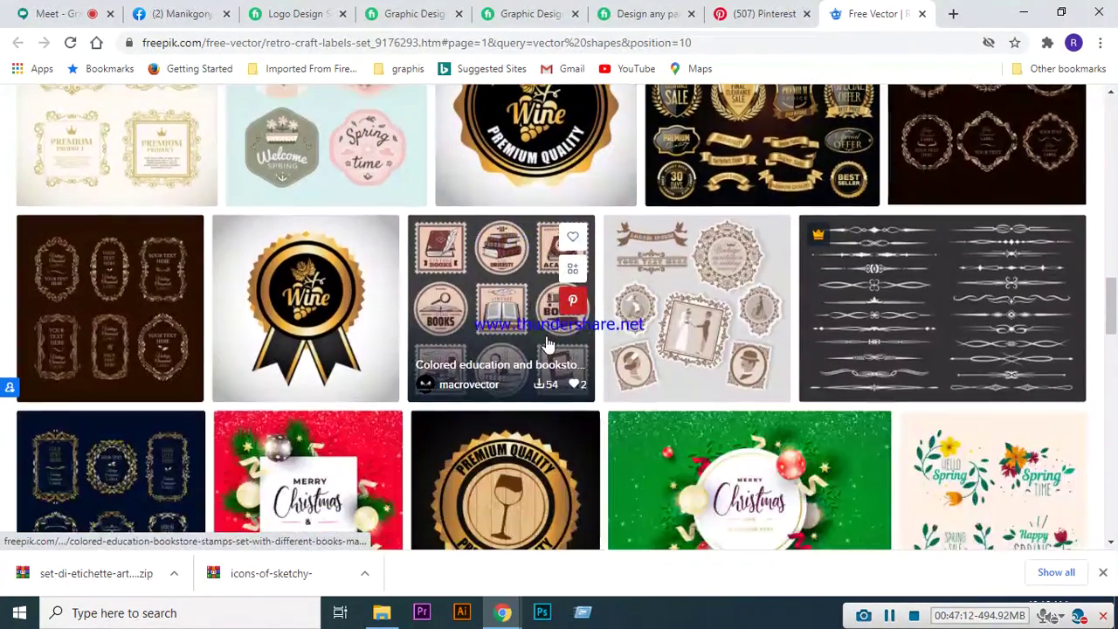
scroll(262, 350, down, 3)
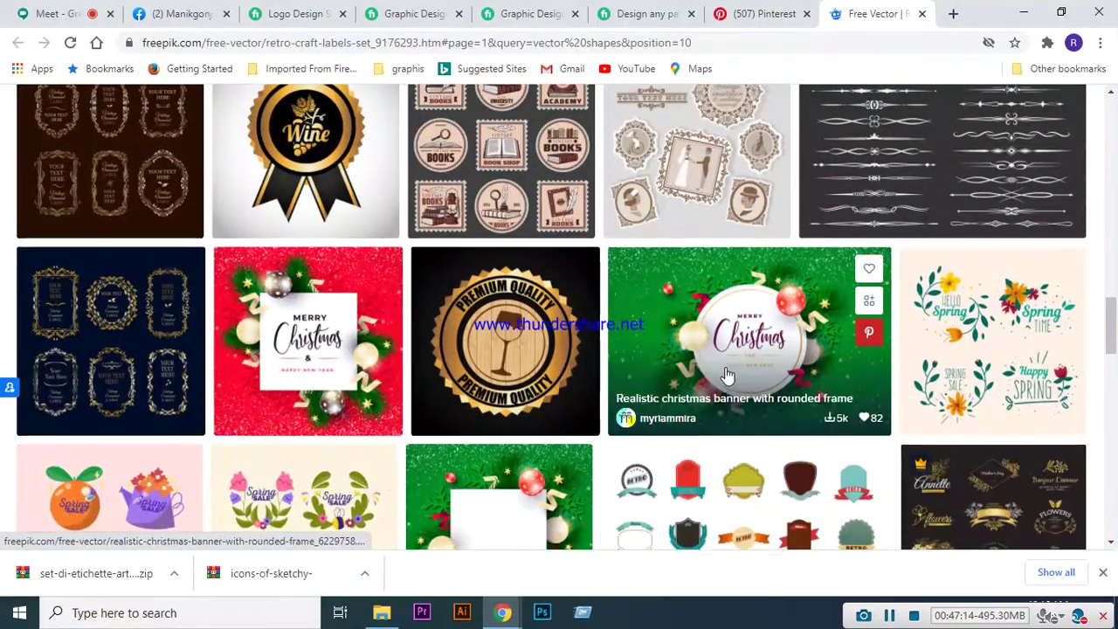
scroll(725, 377, down, 3)
scroll(350, 419, down, 2)
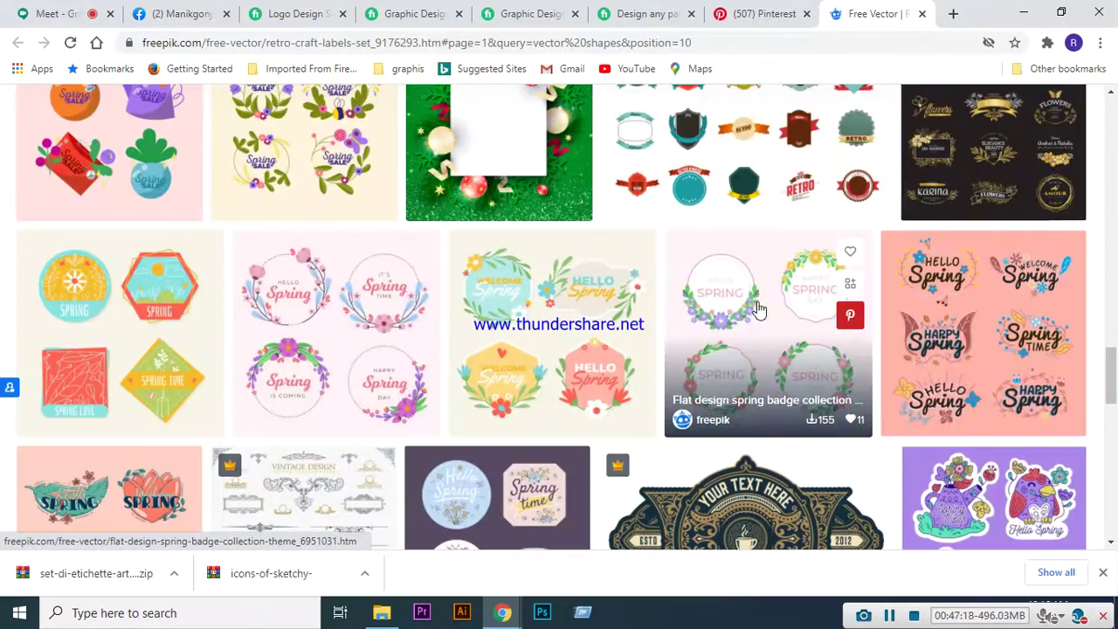
scroll(730, 367, down, 1)
scroll(566, 422, down, 4)
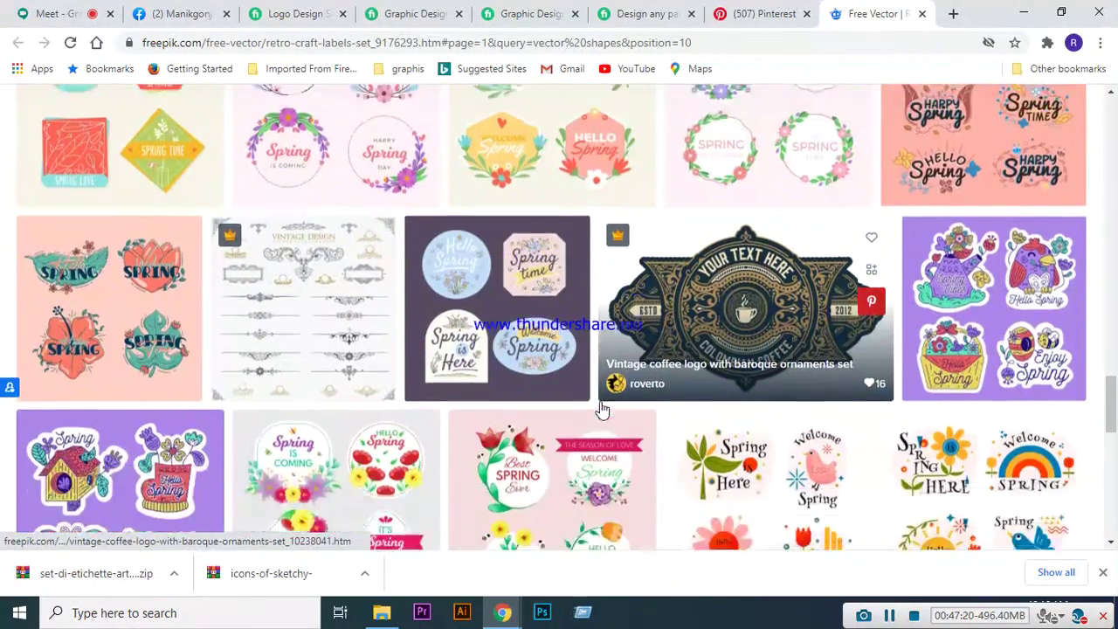
scroll(559, 490, up, 8)
scroll(559, 522, up, 15)
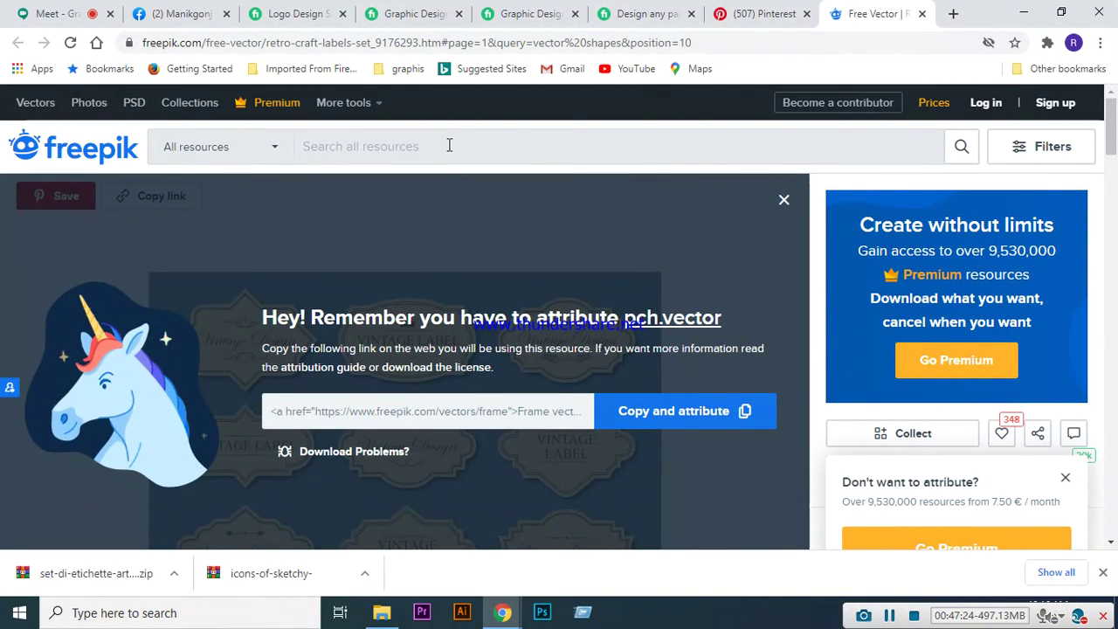
- Search Freepik for 'typogrphy' and filter the results to Free licenses
click(449, 146)
text(fl)
key(BackSpace)
key(BackSpace)
text(typo)
text(f)
key(BackSpace)
text(grphy)
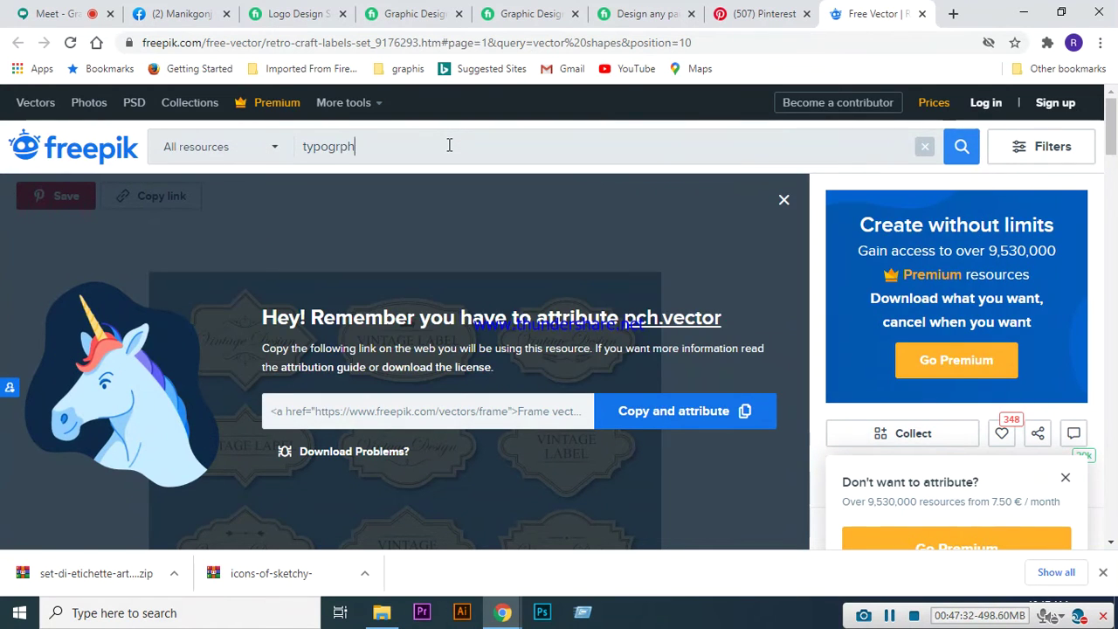
key(Return)
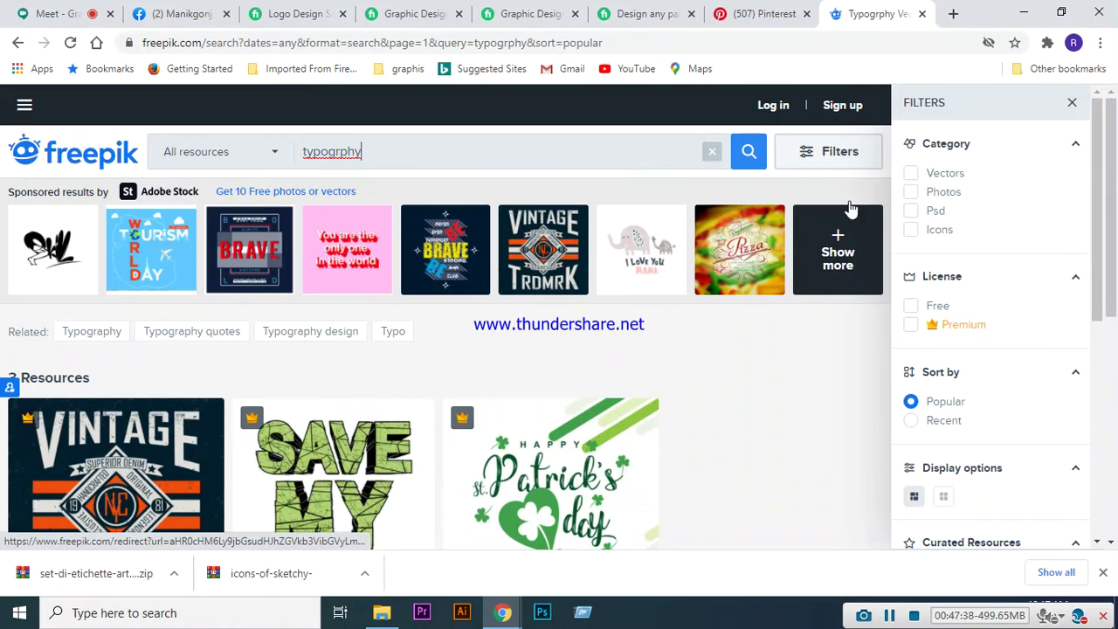
click(912, 308)
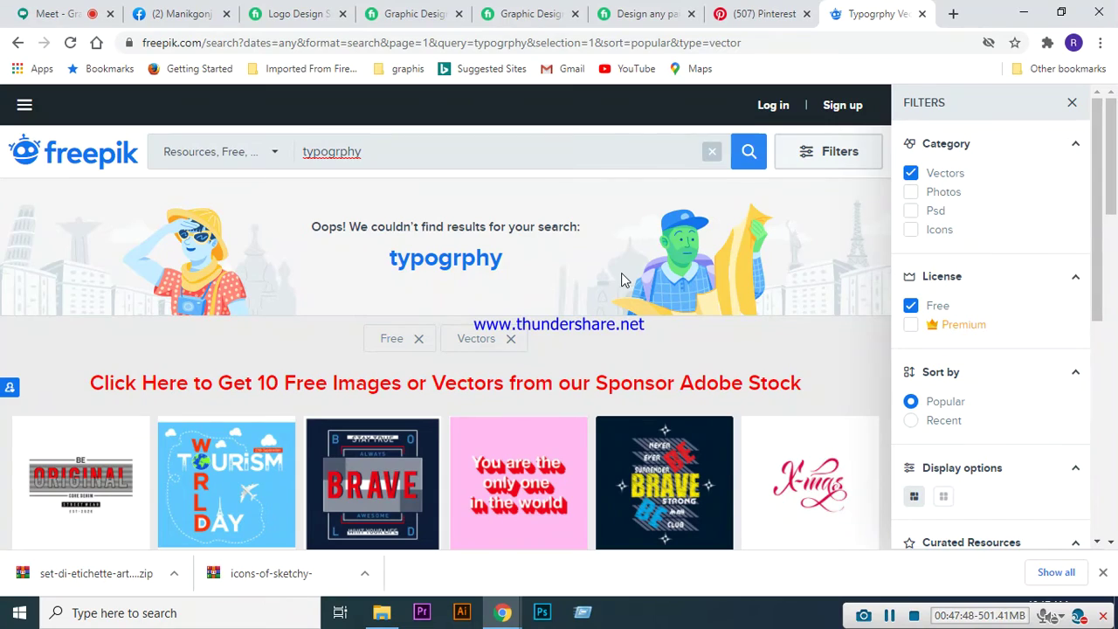
- Look over the results, then replace the query with 'letter wor'
scroll(621, 273, down, 4)
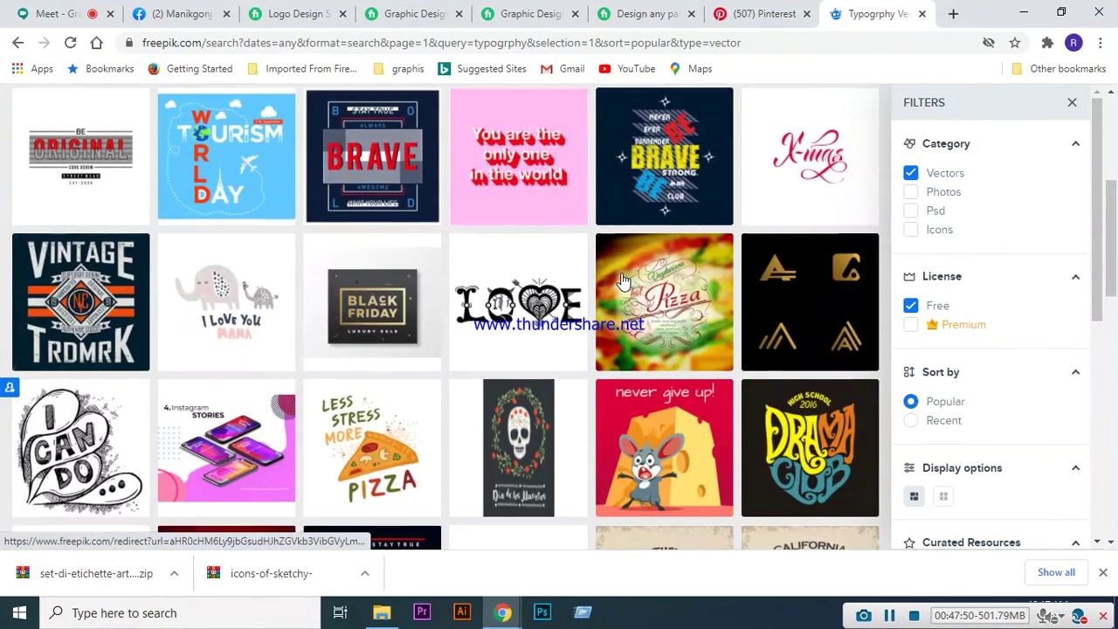
scroll(621, 273, down, 3)
scroll(621, 272, down, 1)
scroll(607, 365, up, 5)
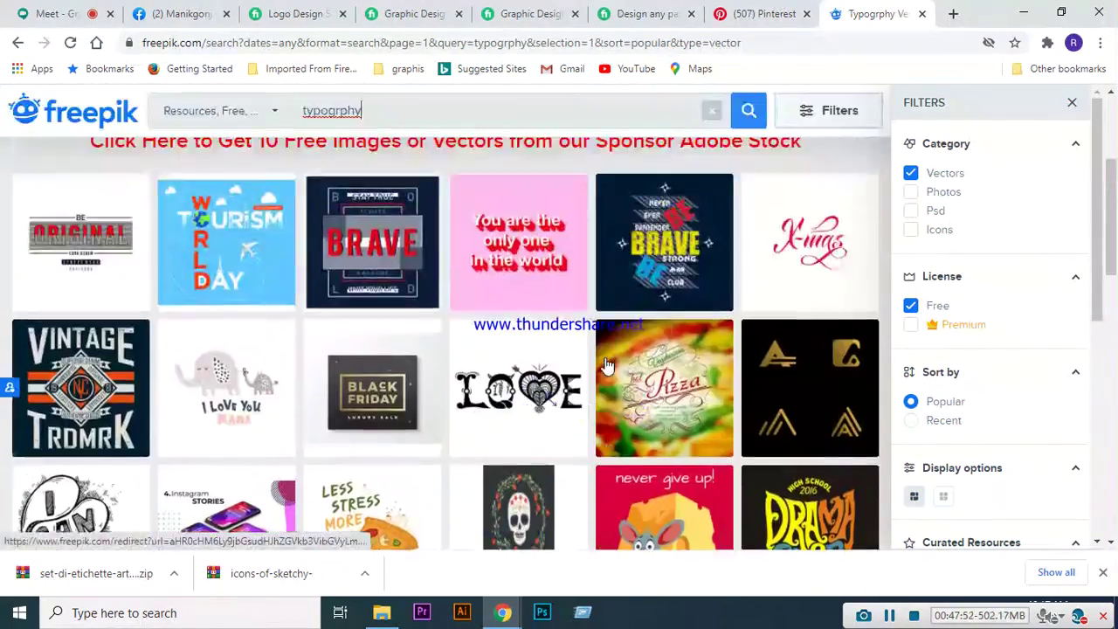
scroll(607, 365, up, 3)
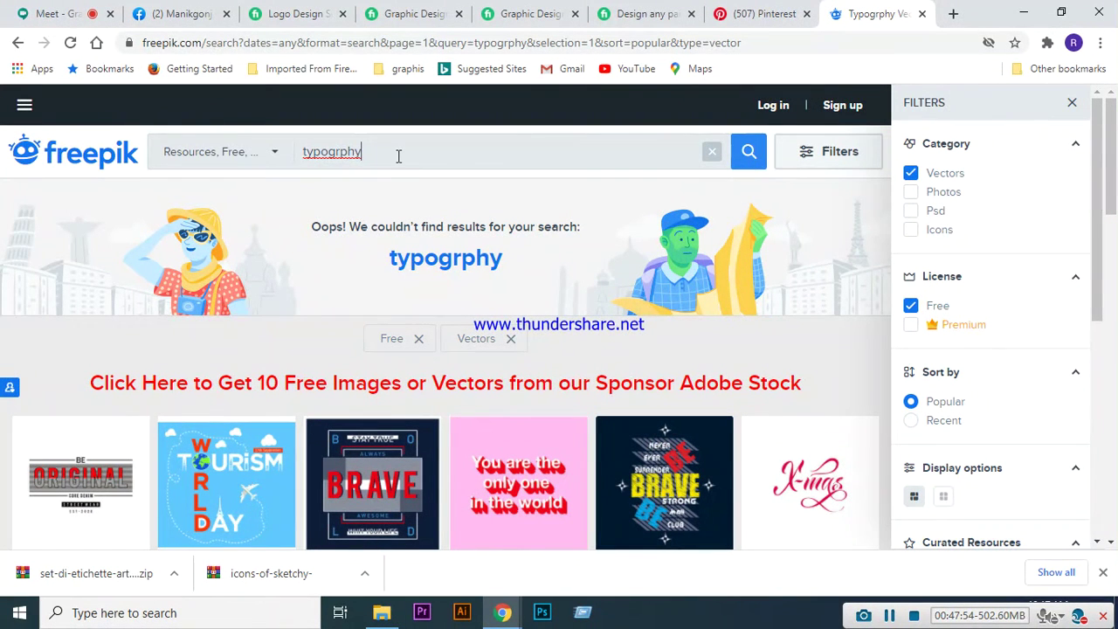
key(BackSpace)
key(BackSpace)
text(letter word)
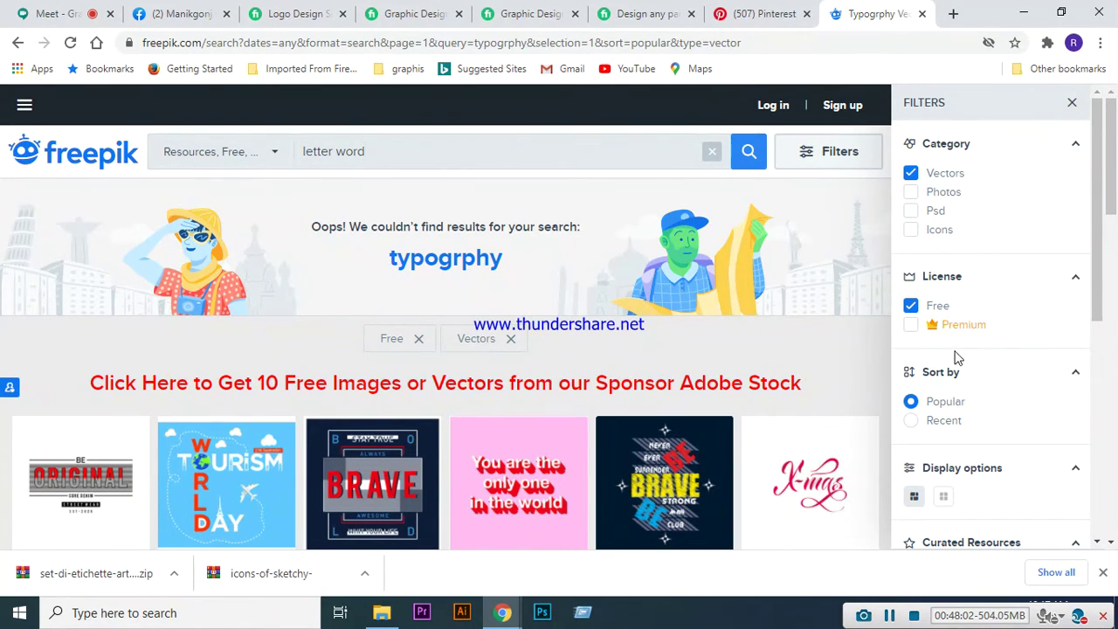
click(749, 155)
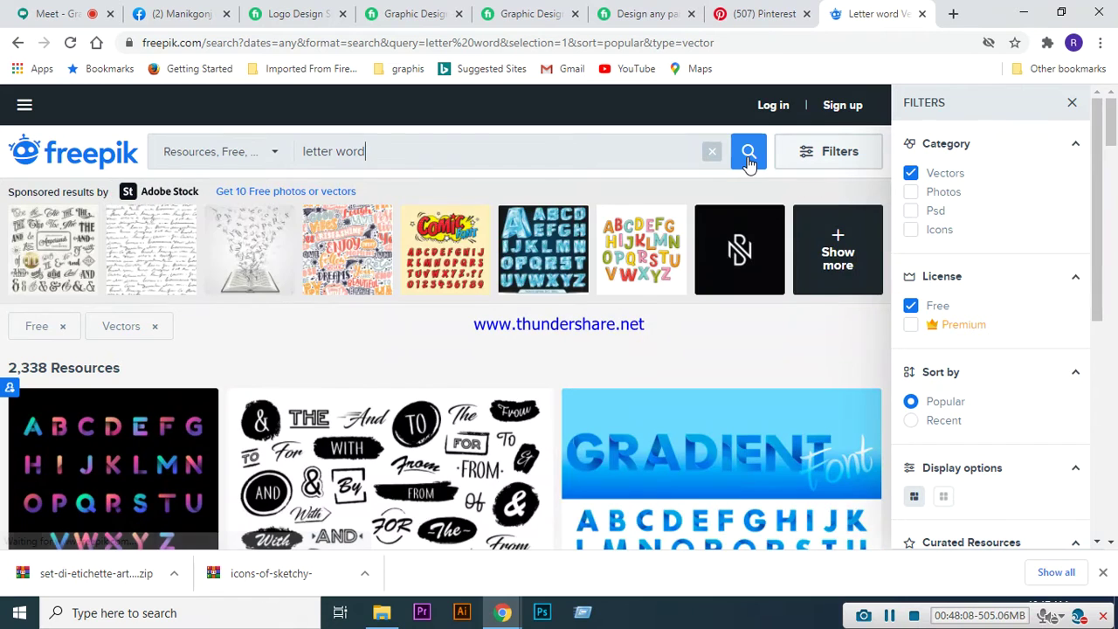
scroll(524, 301, down, 2)
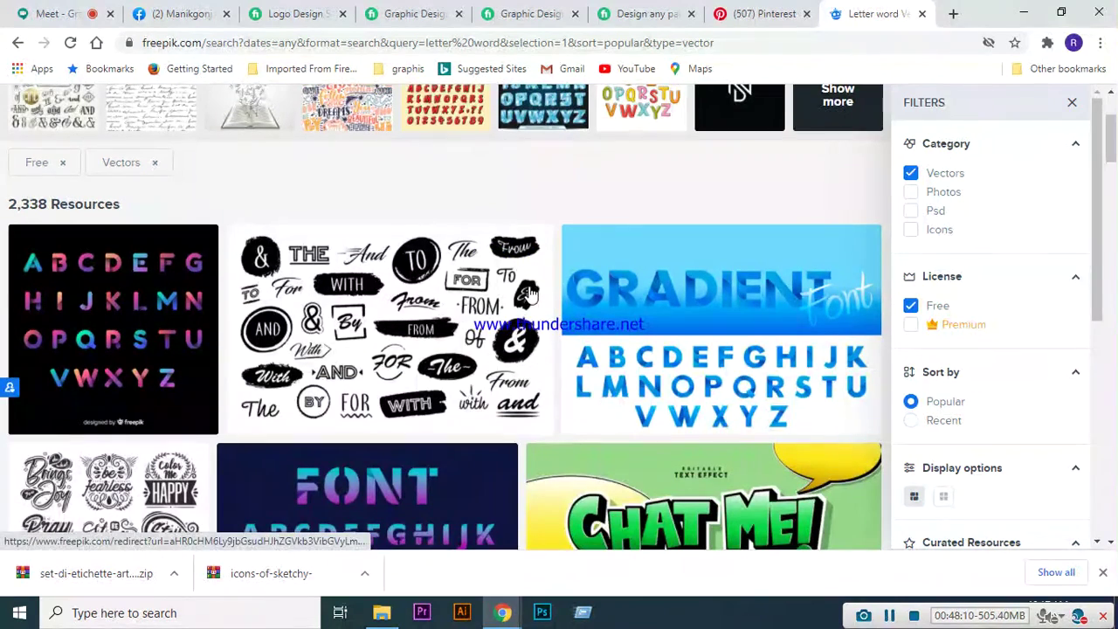
scroll(444, 225, down, 1)
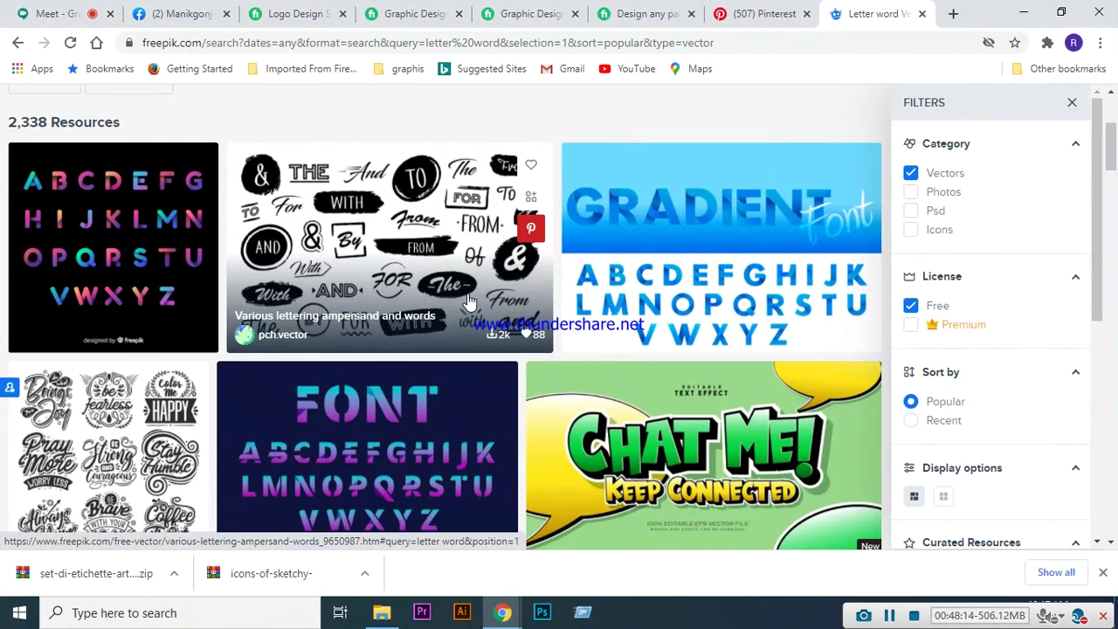
scroll(469, 302, down, 2)
scroll(472, 297, down, 5)
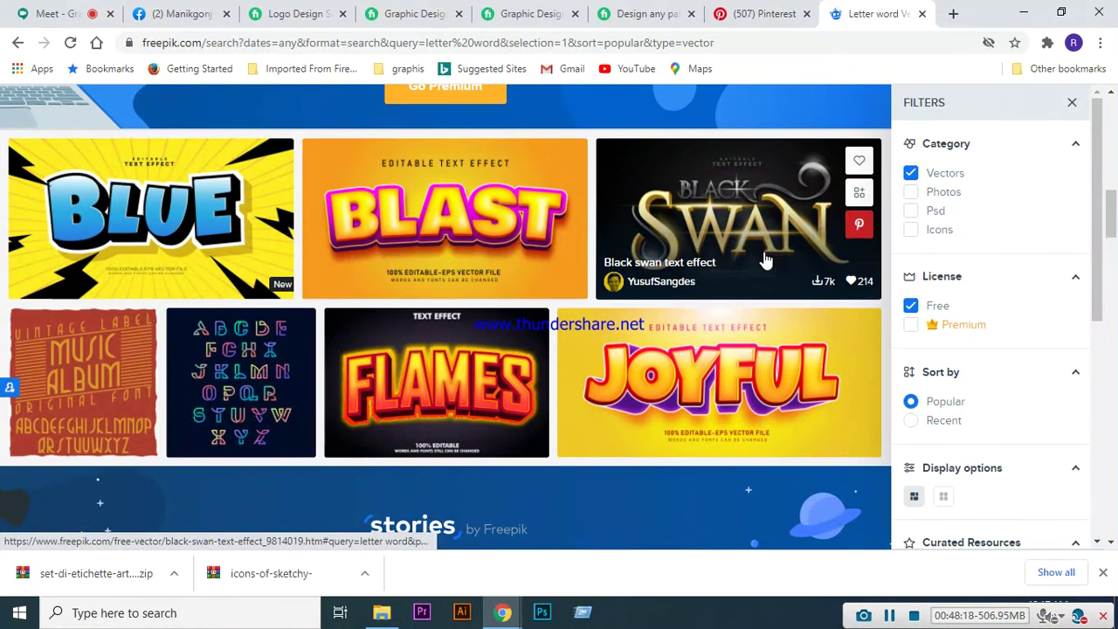
scroll(694, 280, down, 2)
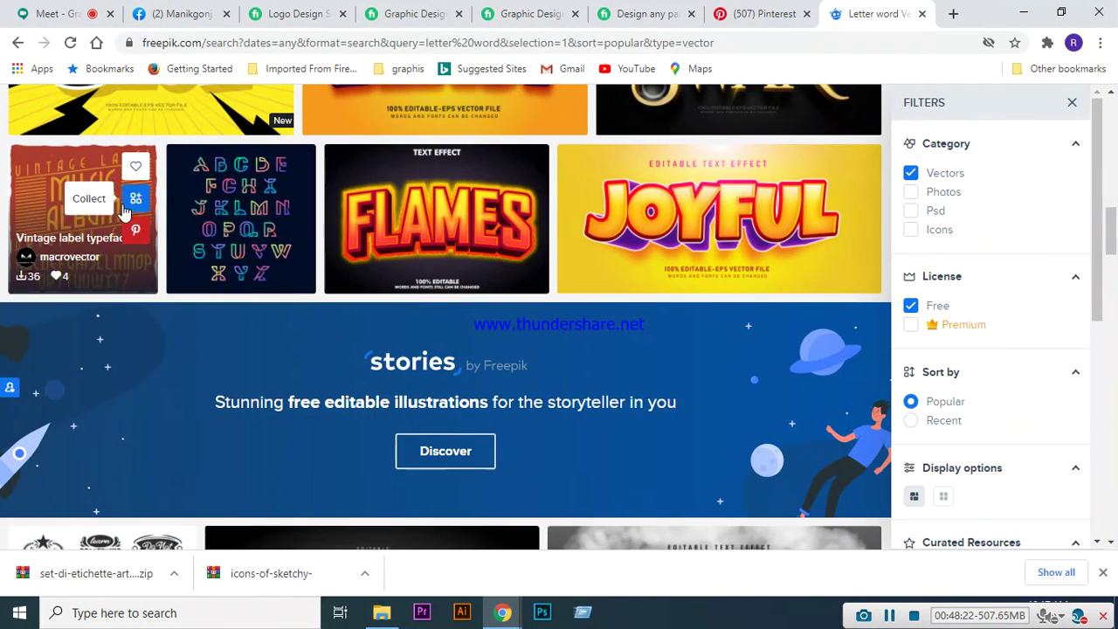
scroll(682, 349, down, 4)
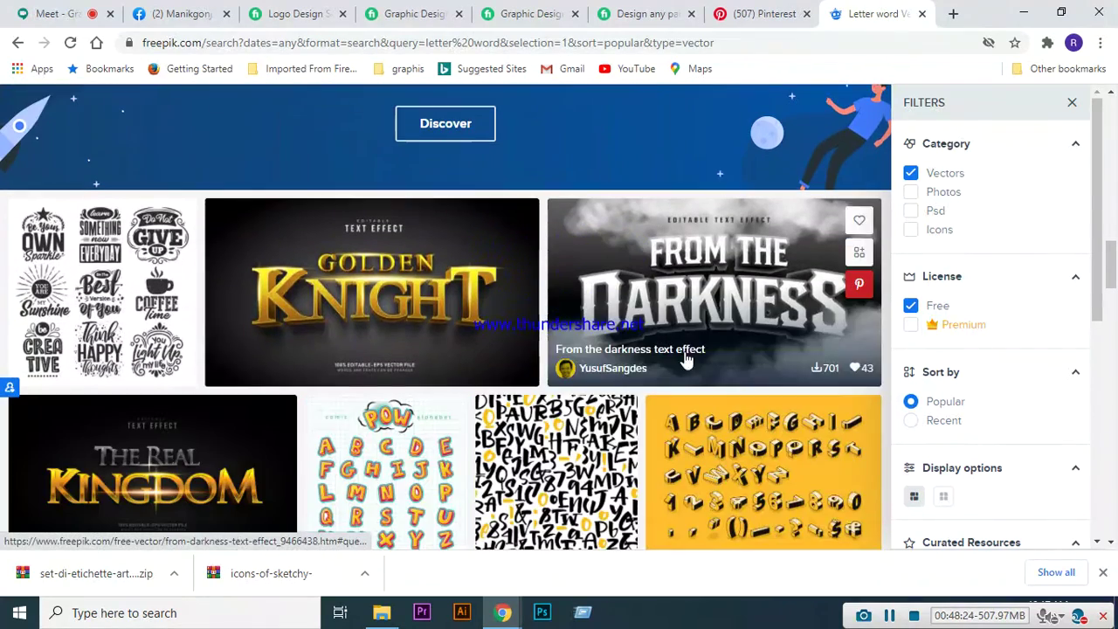
scroll(380, 261, down, 2)
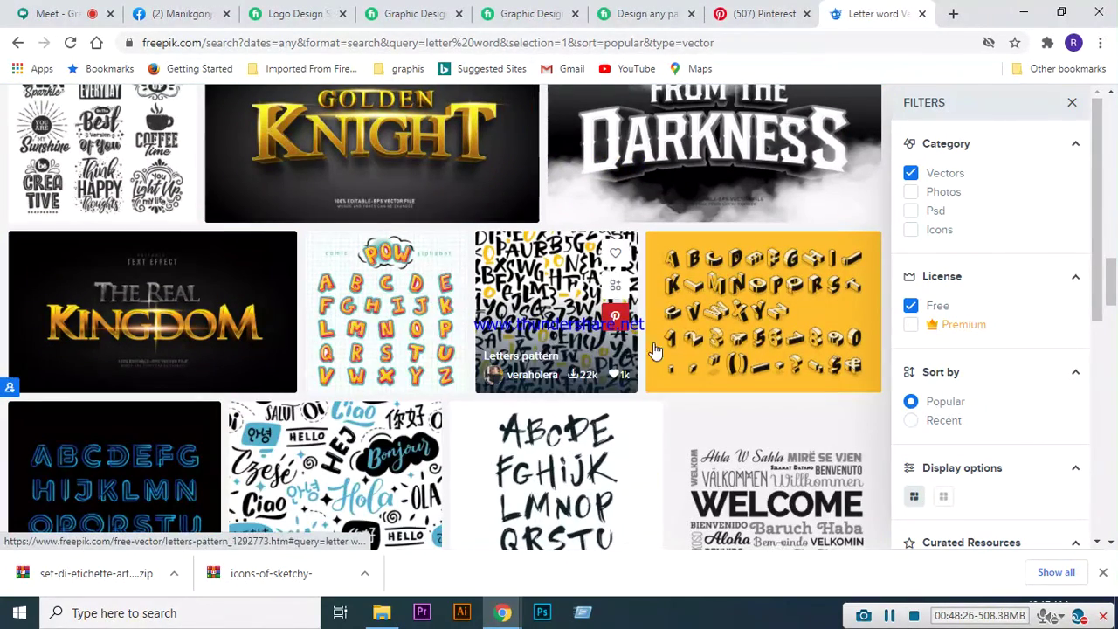
scroll(389, 312, down, 2)
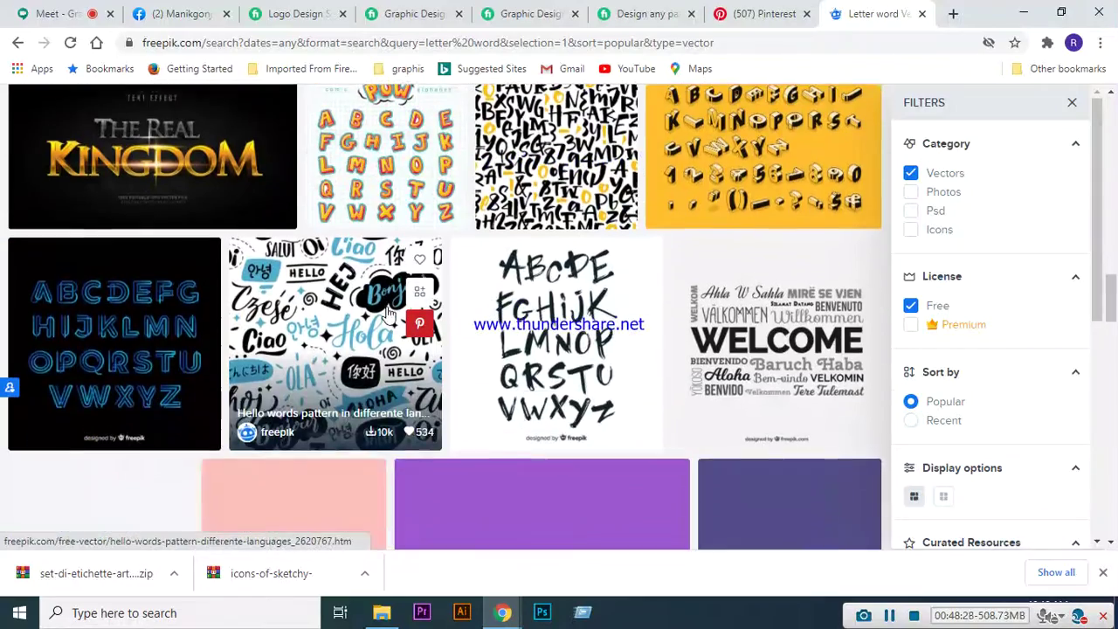
scroll(261, 413, down, 2)
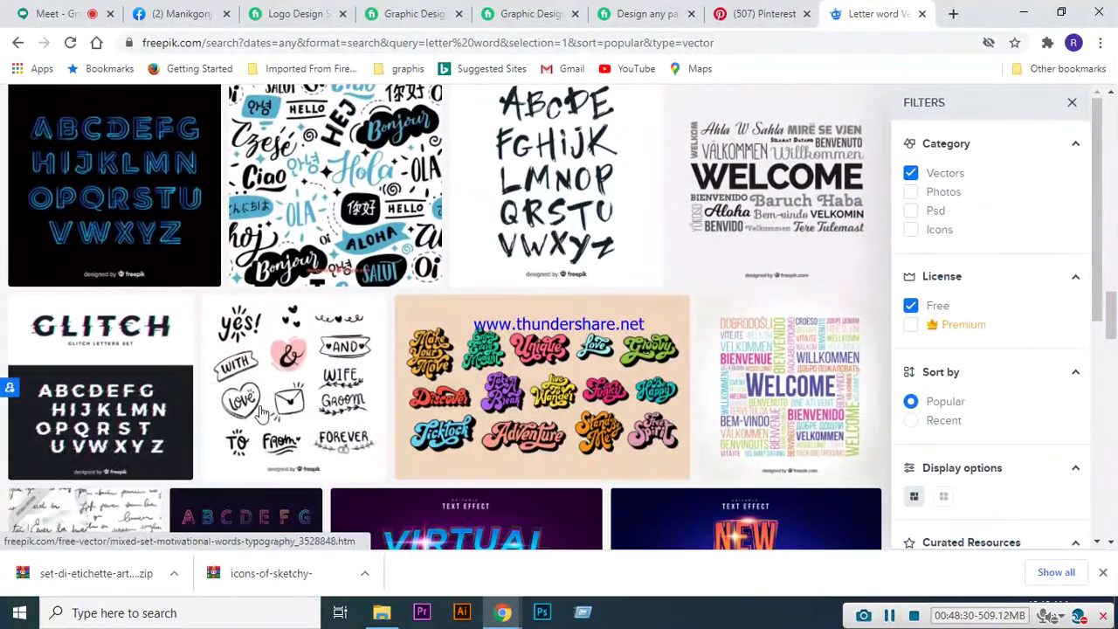
scroll(262, 411, down, 2)
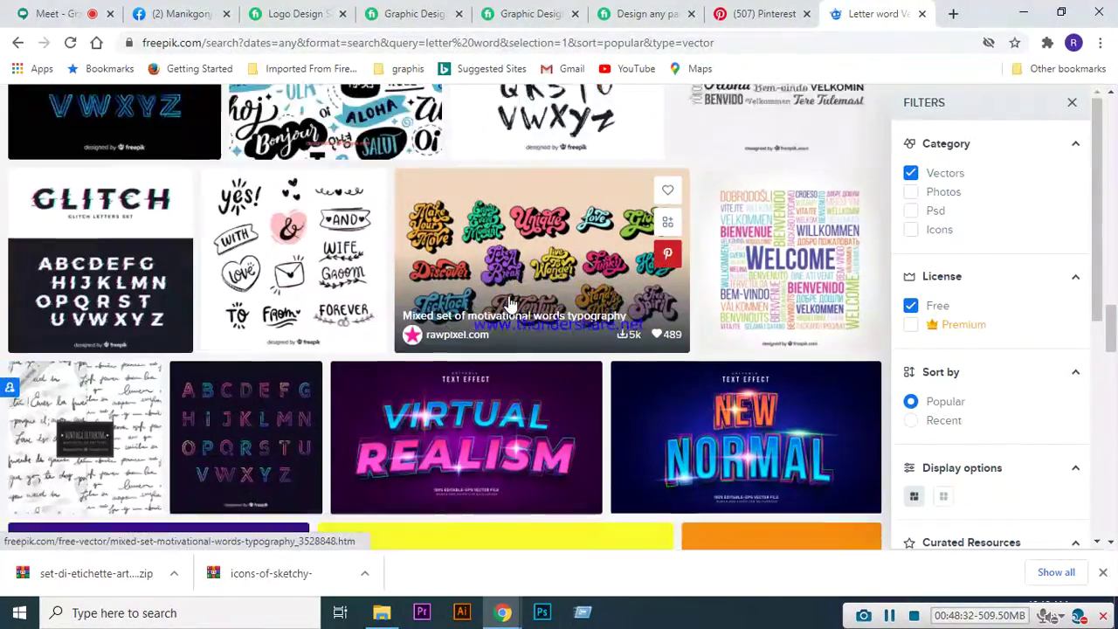
scroll(511, 302, down, 4)
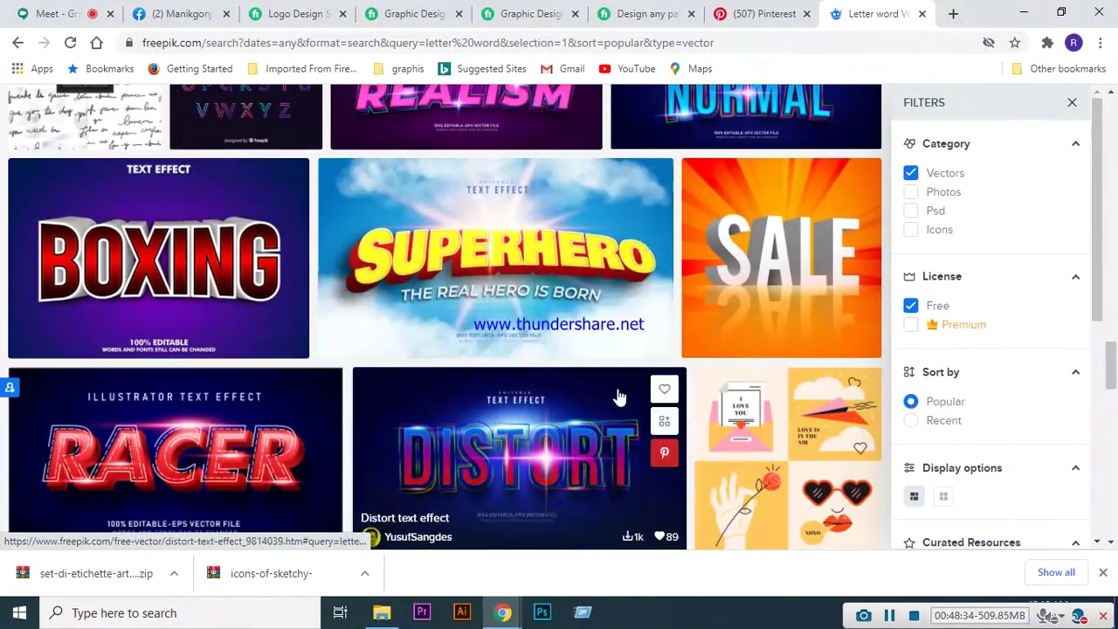
scroll(433, 358, down, 5)
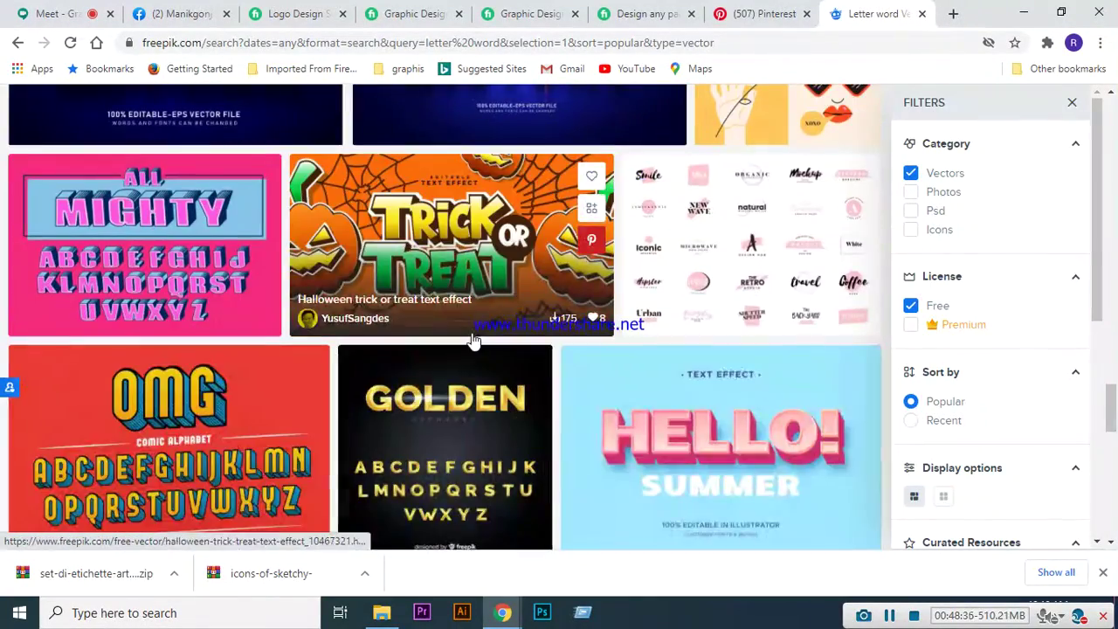
scroll(472, 340, down, 3)
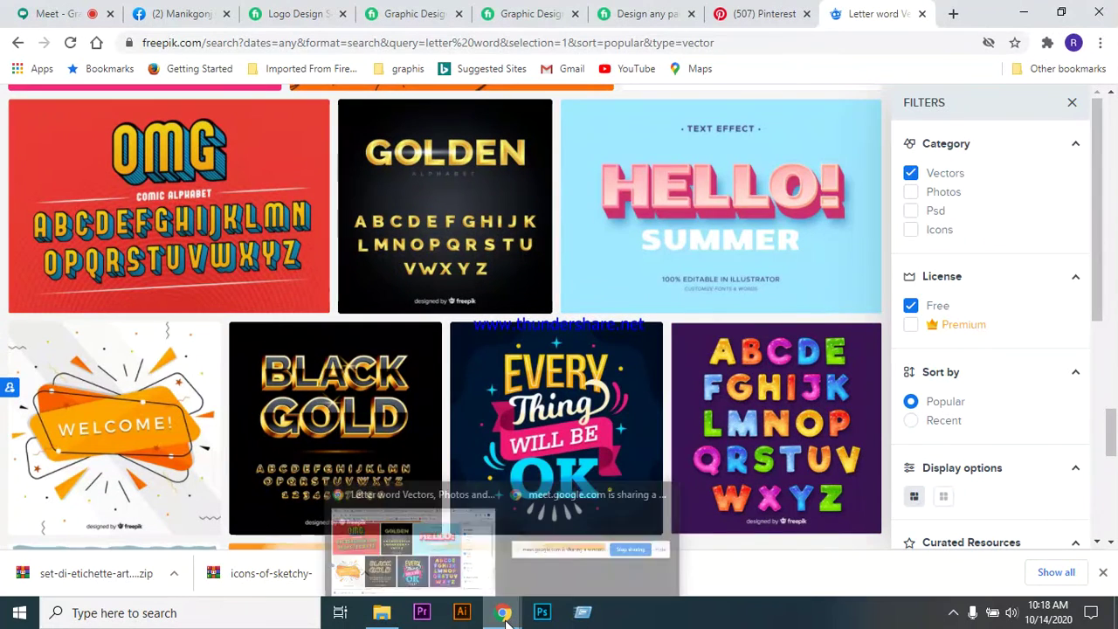
- Admit the waiting person into the class call and show the screen recorder's compact toolbar
click(52, 14)
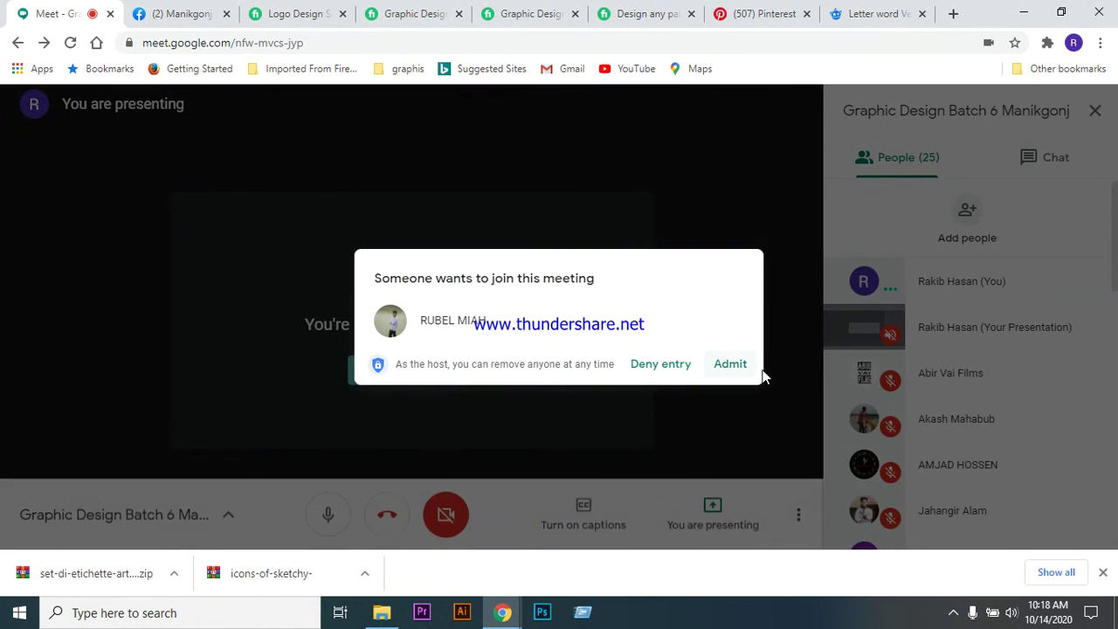
click(732, 366)
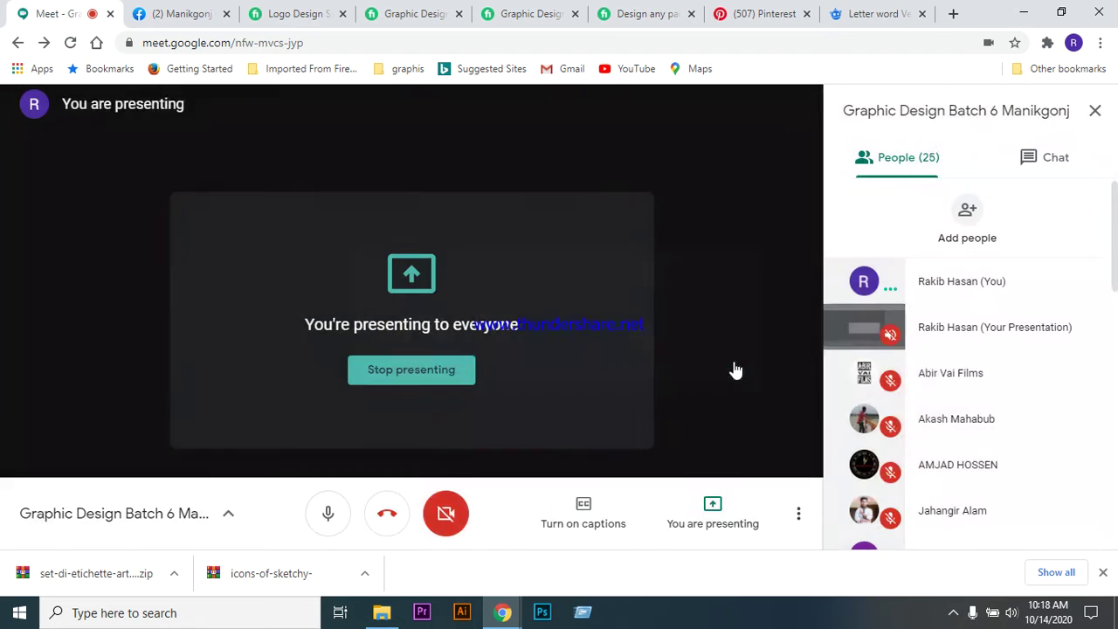
click(954, 613)
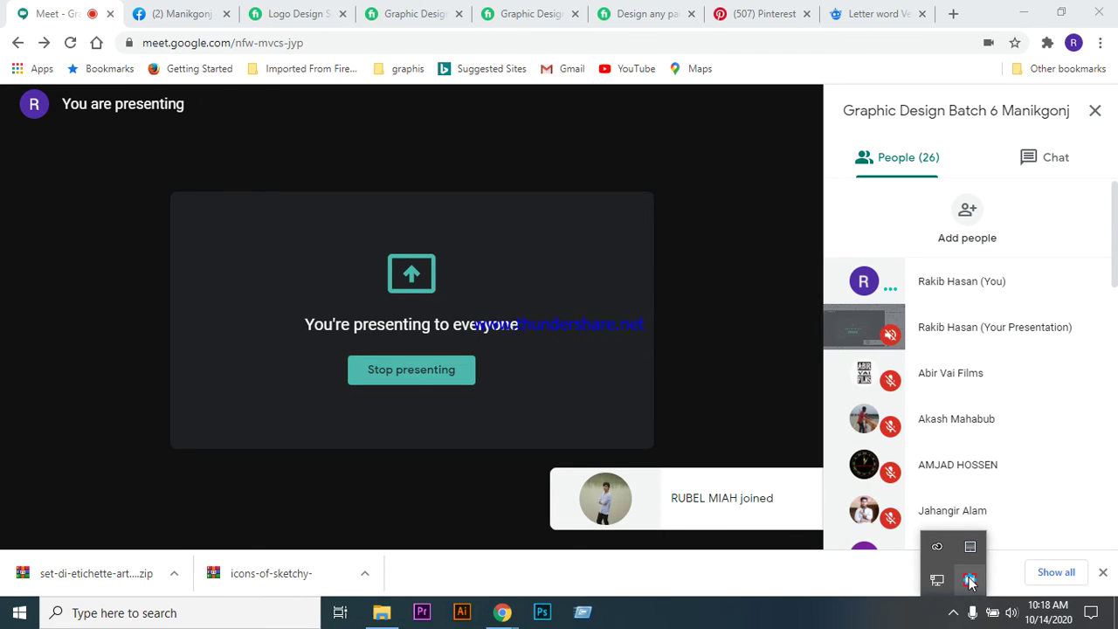
right_click(970, 580)
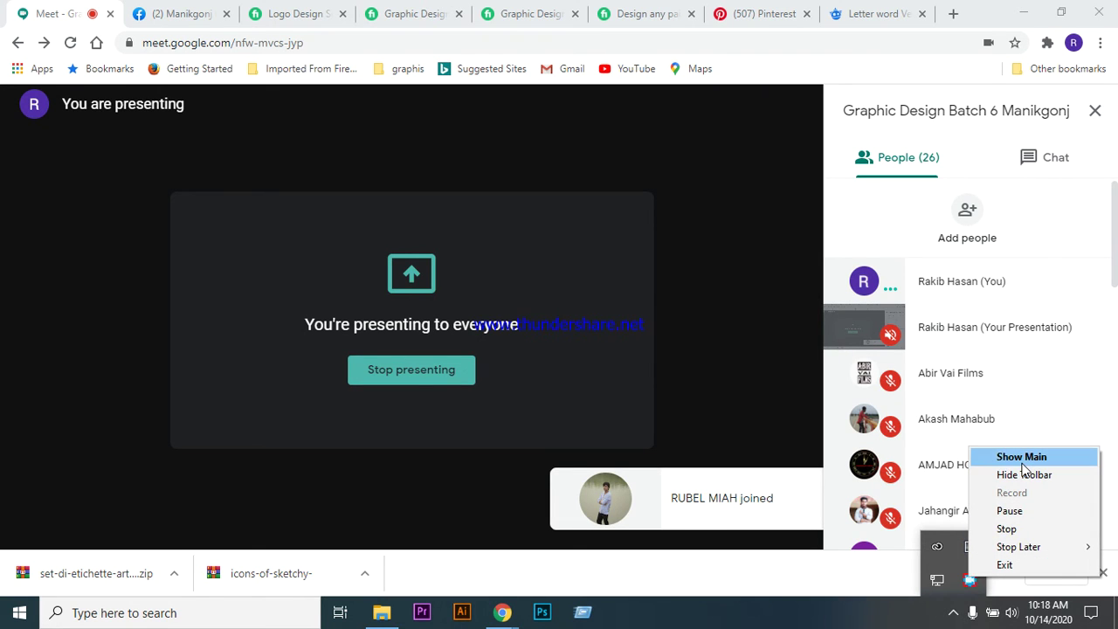
click(1021, 457)
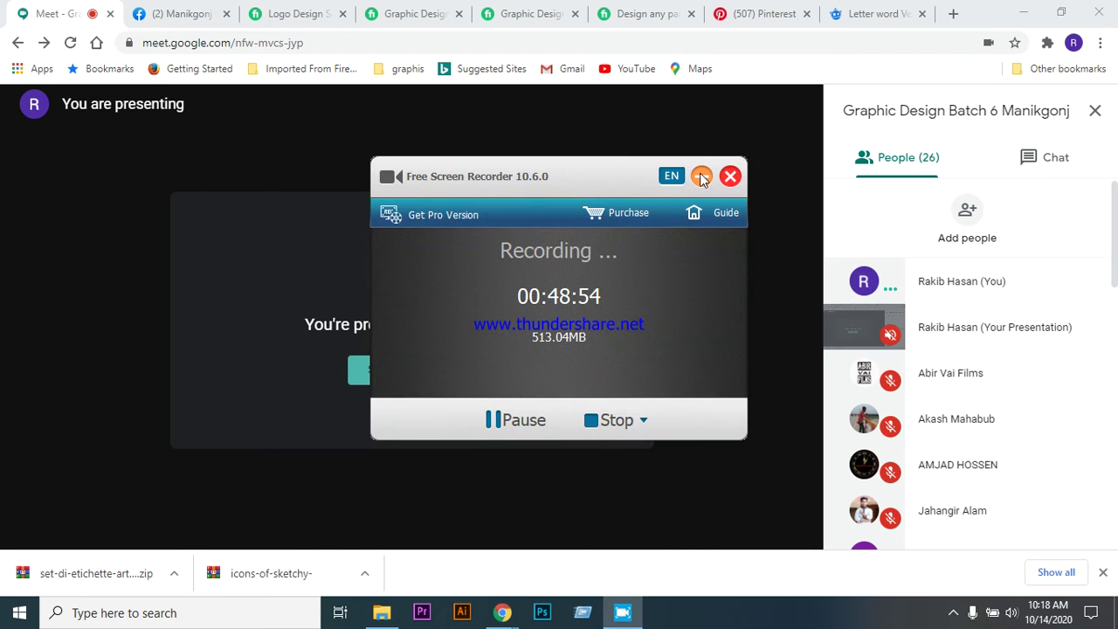
click(700, 177)
click(953, 613)
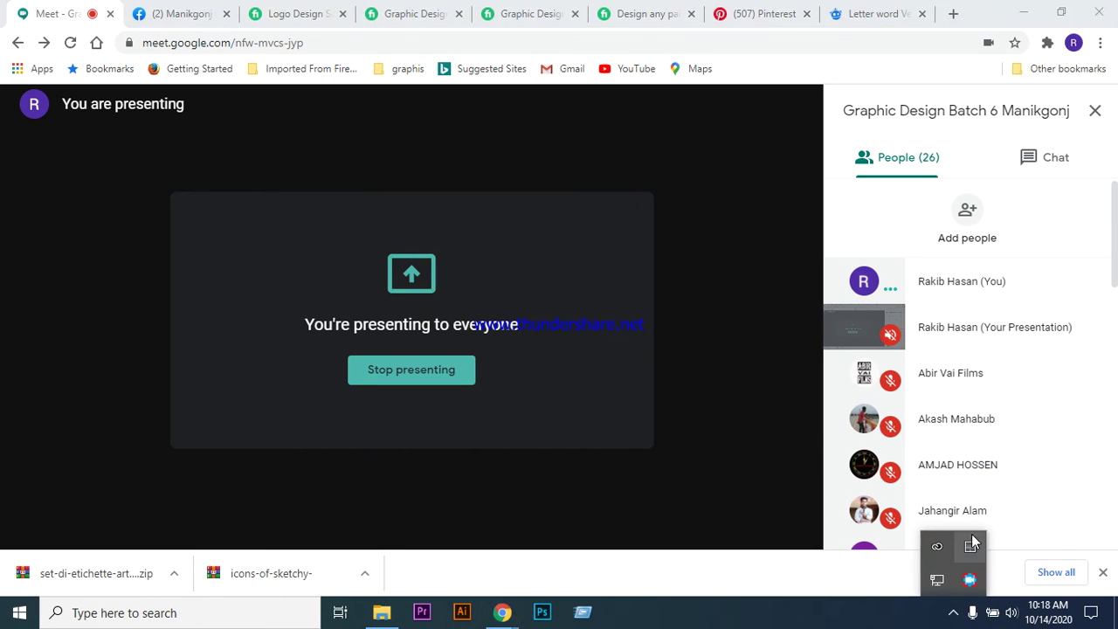
right_click(970, 580)
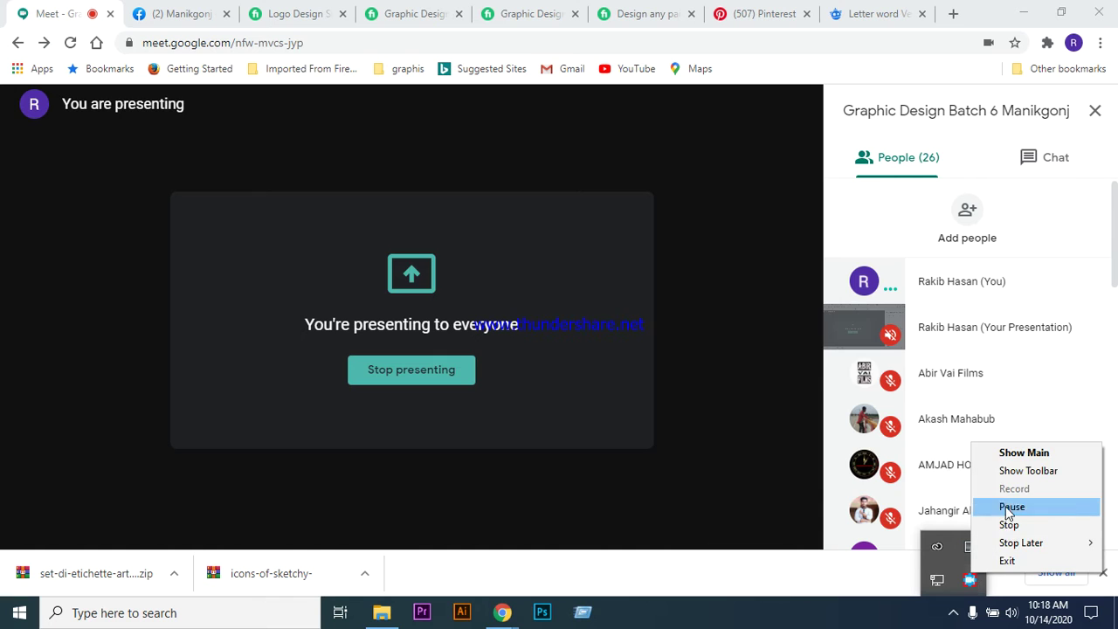
click(1009, 470)
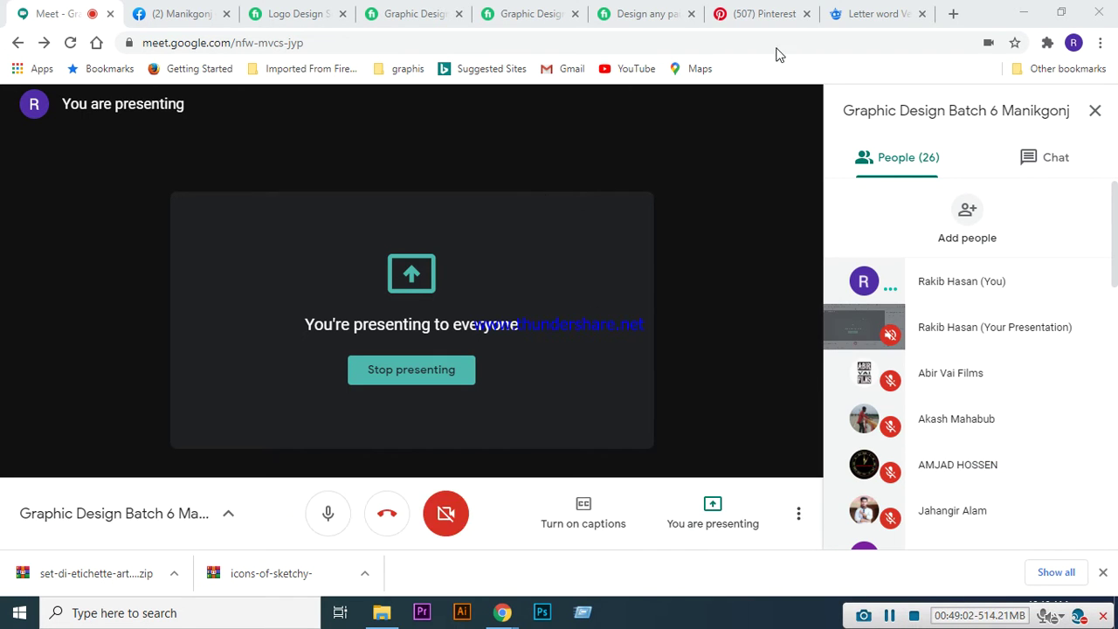
- Return to the 'letter word' tab and browse page 2 of free vector results
click(865, 19)
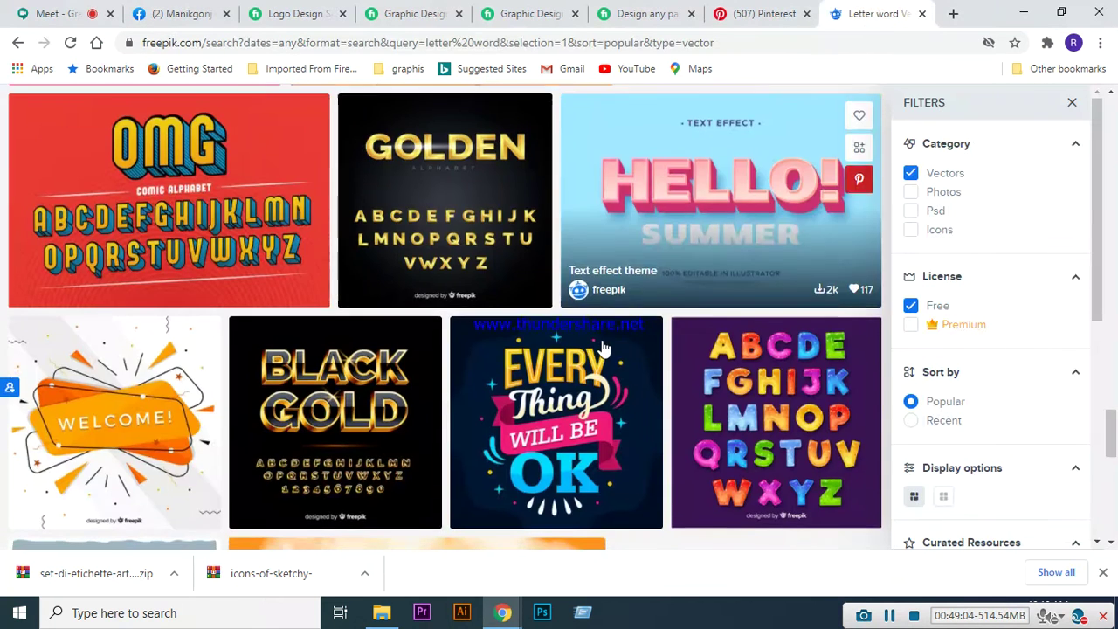
scroll(629, 294, down, 10)
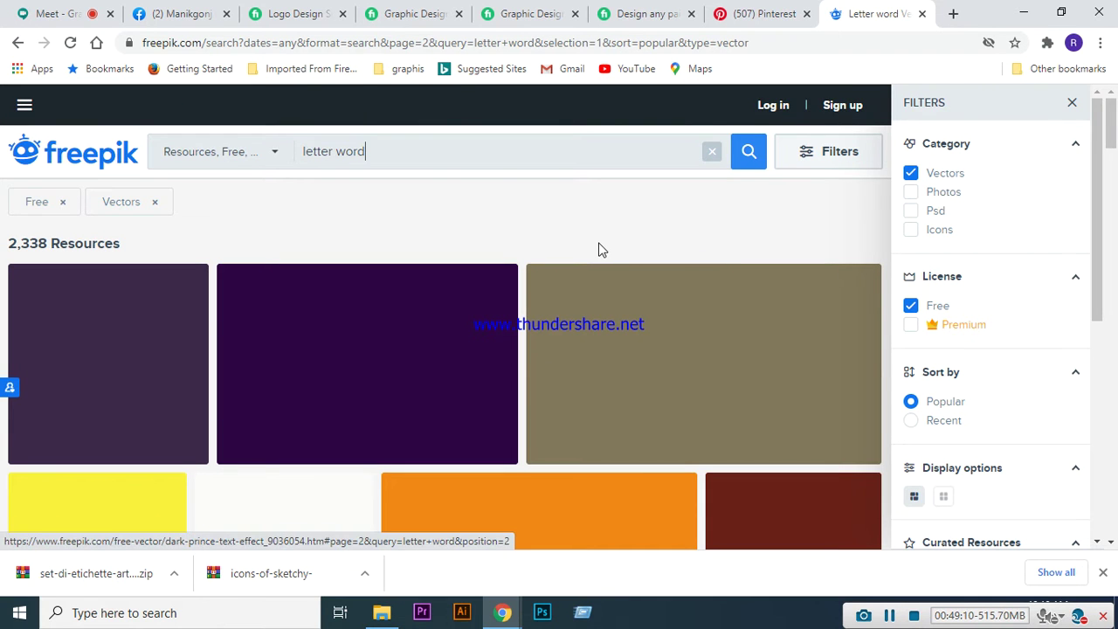
scroll(598, 250, down, 5)
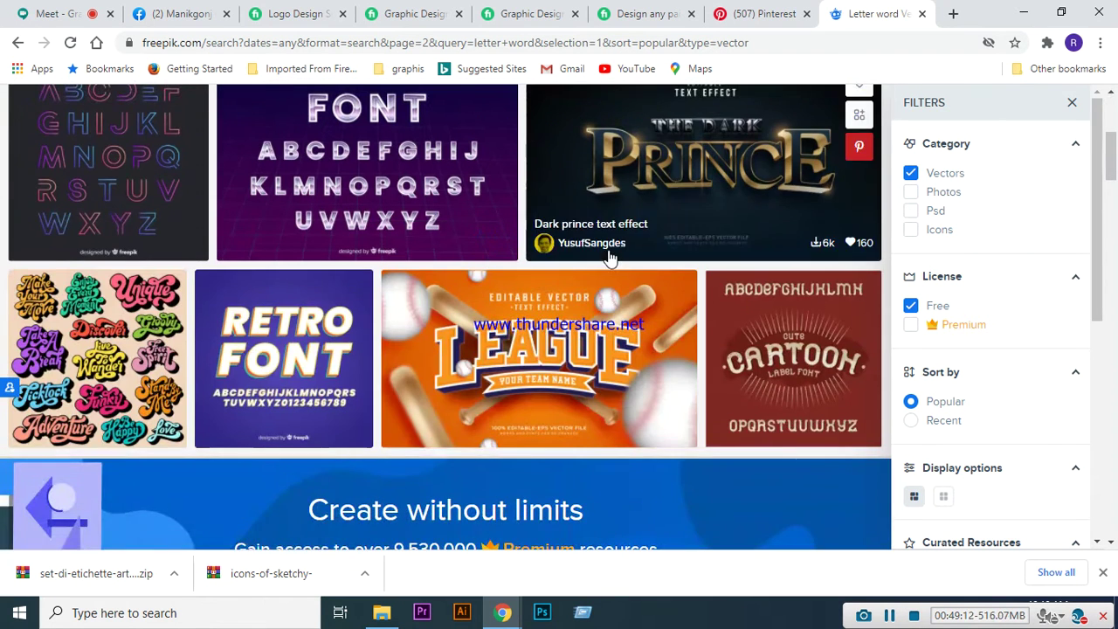
scroll(591, 240, down, 2)
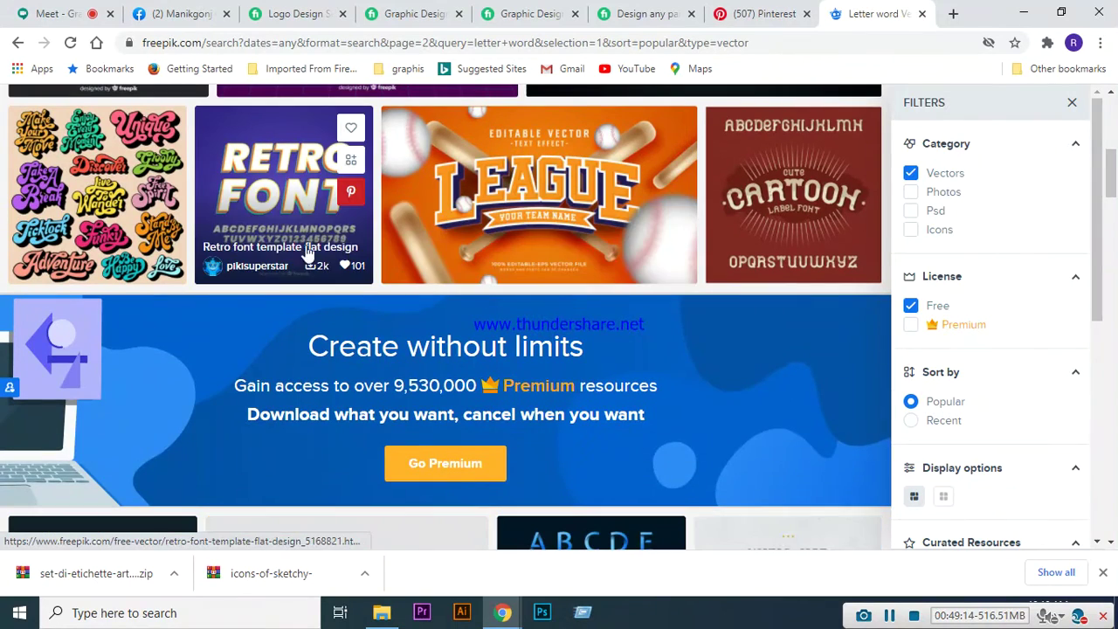
scroll(549, 256, down, 4)
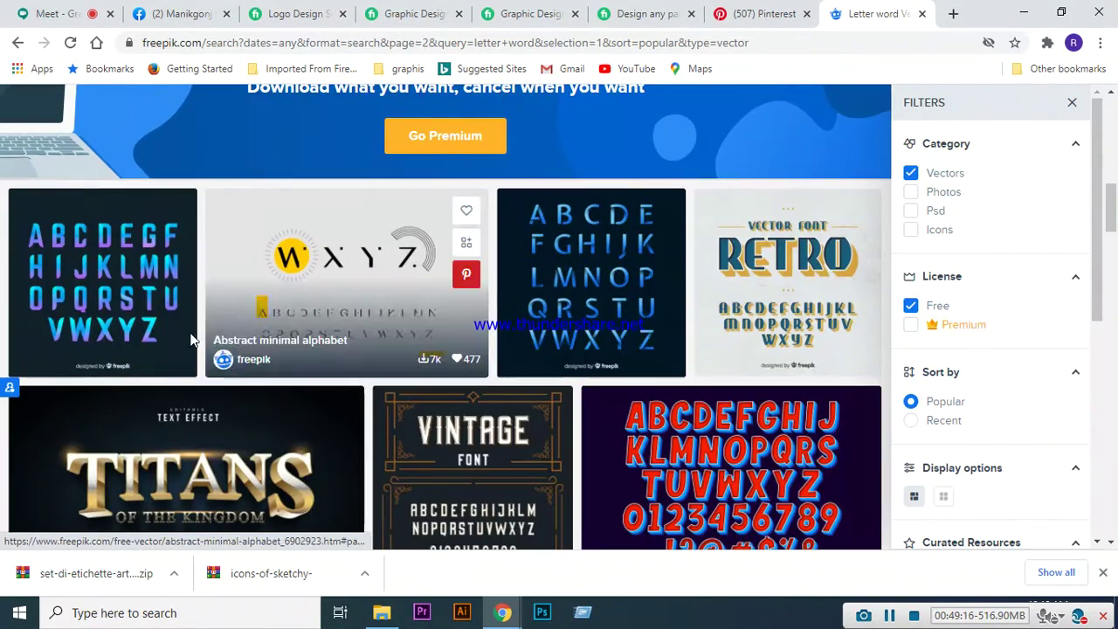
scroll(435, 237, down, 6)
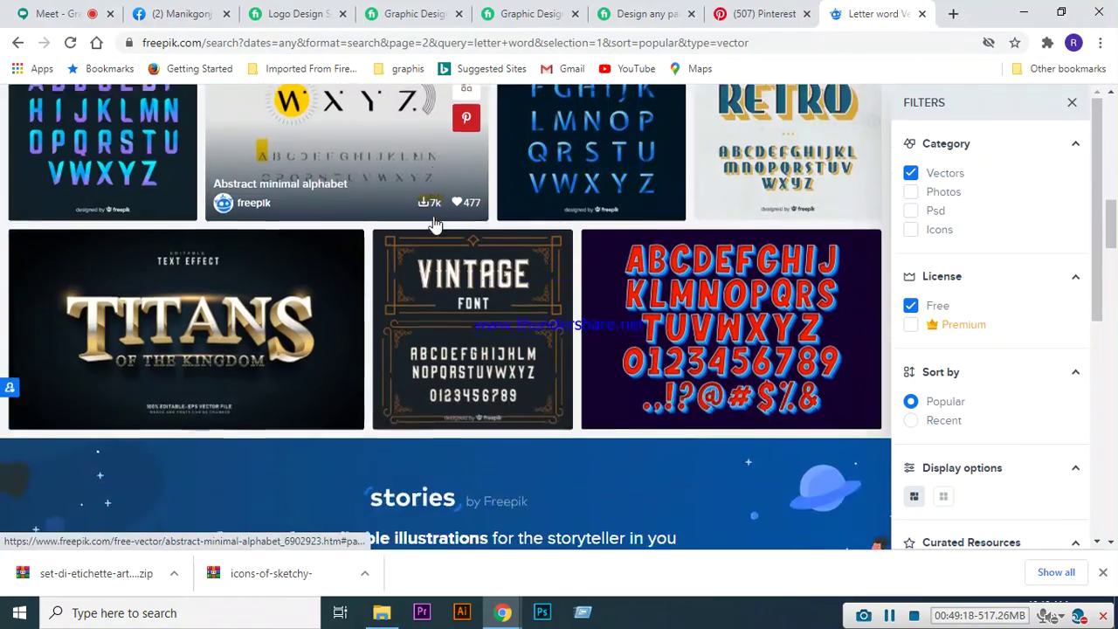
scroll(435, 237, down, 2)
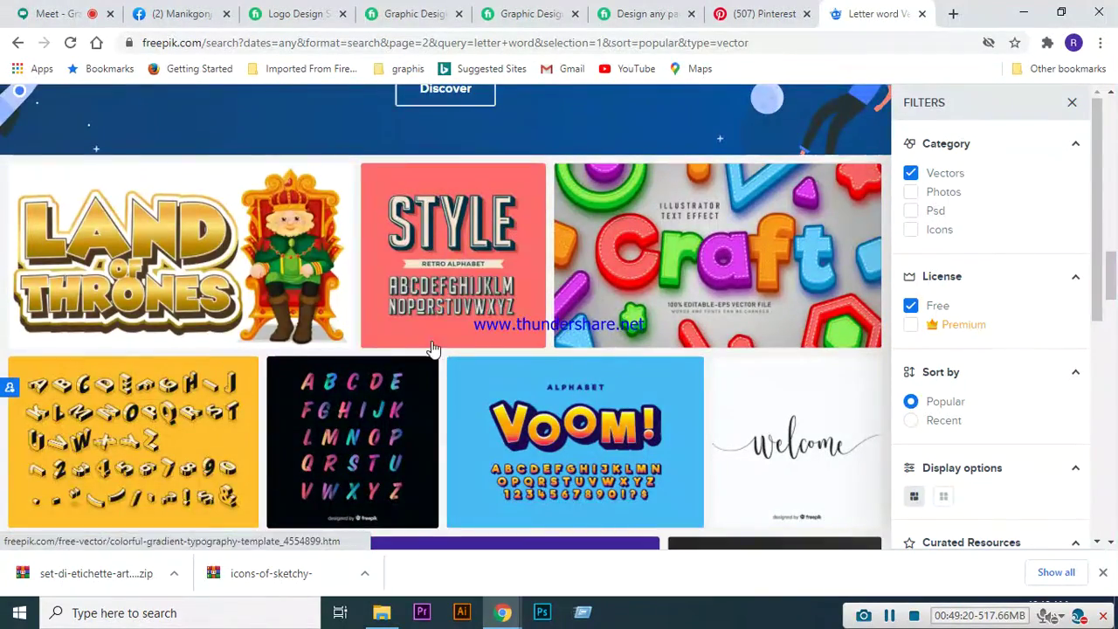
scroll(515, 292, down, 2)
scroll(516, 292, down, 1)
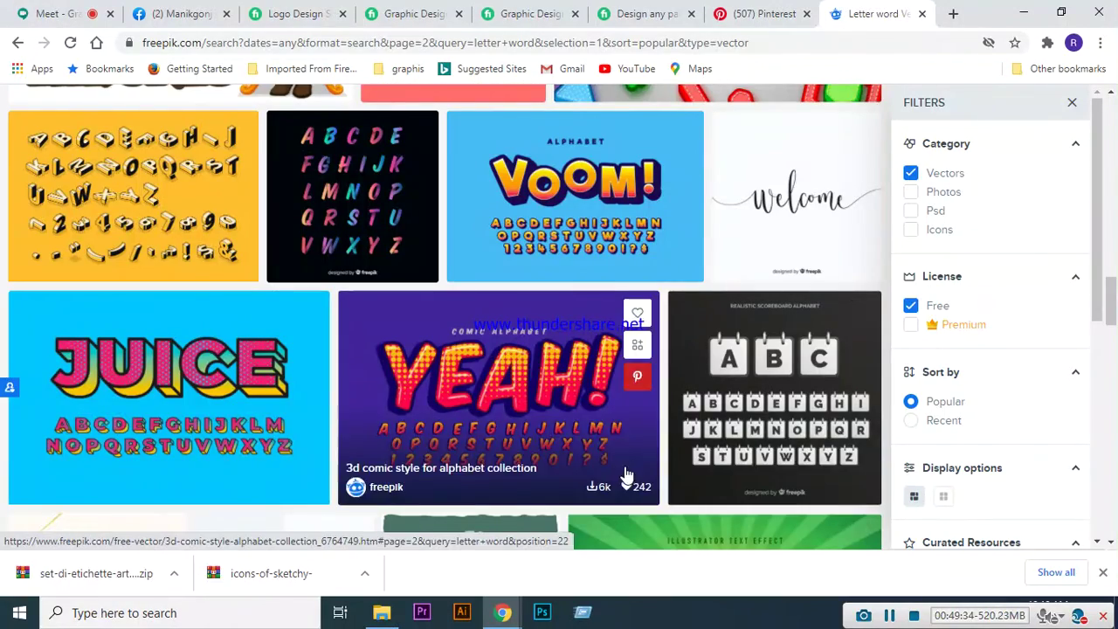
scroll(661, 444, up, 10)
scroll(647, 451, up, 6)
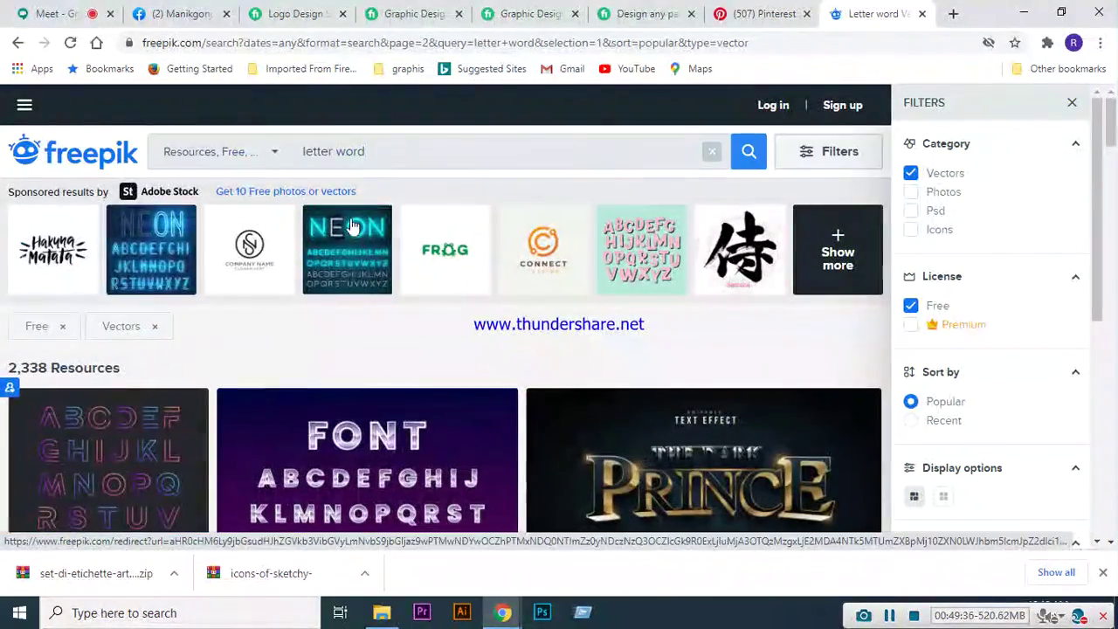
- Search for 'numeric design' and scroll through its 14 free vector results
click(401, 153)
key(BackSpace)
key(BackSpace)
key(BackSpace)
key(BackSpace)
text(num)
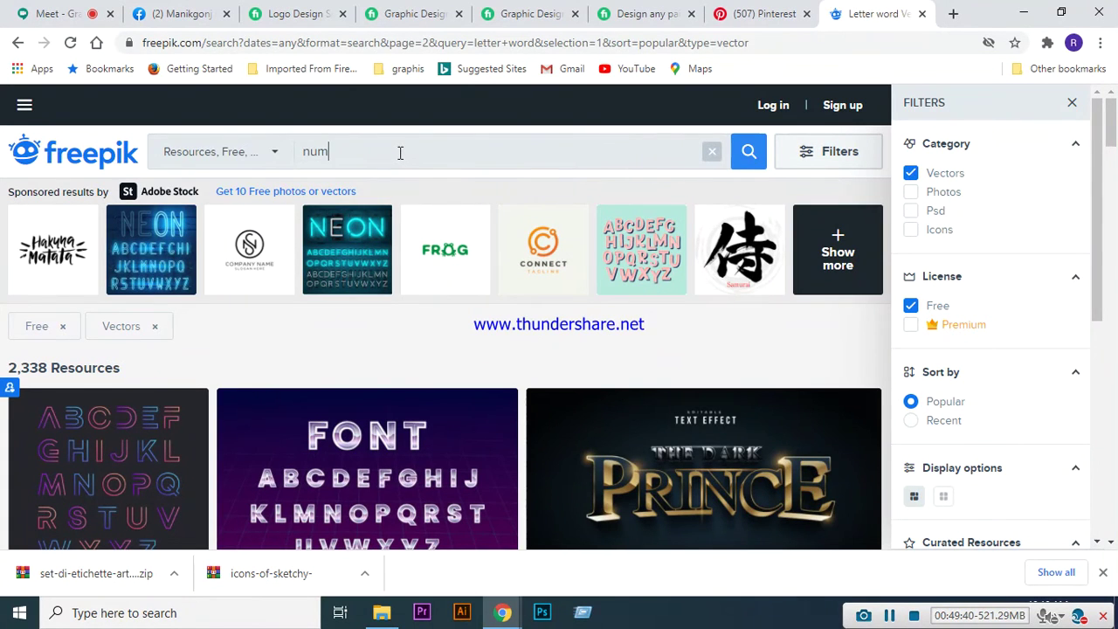
text(eric design)
key(Return)
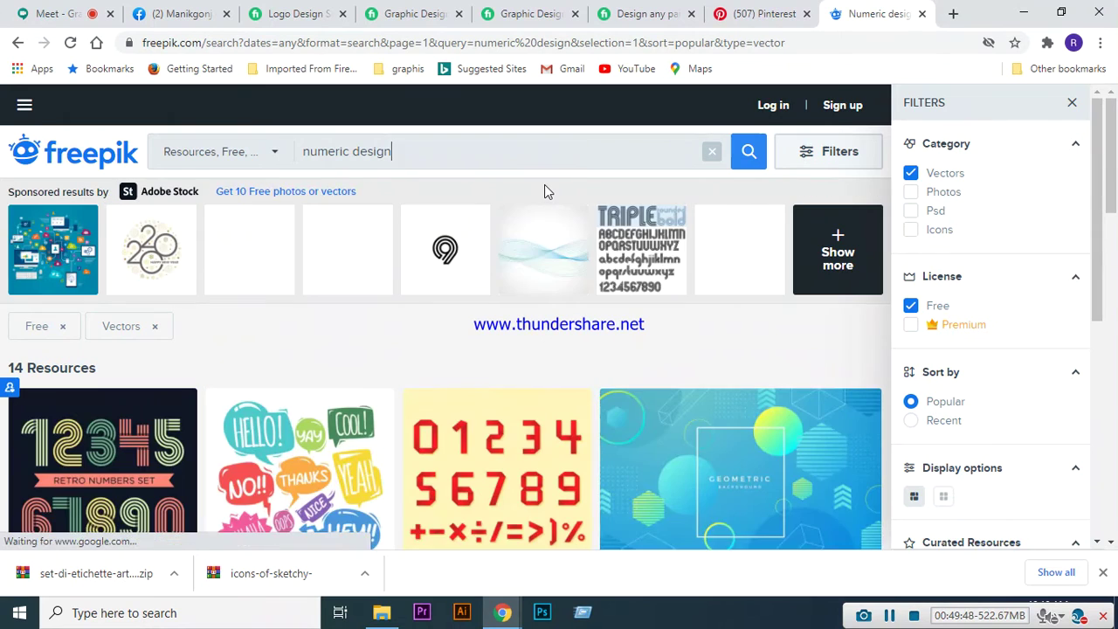
scroll(522, 245, down, 3)
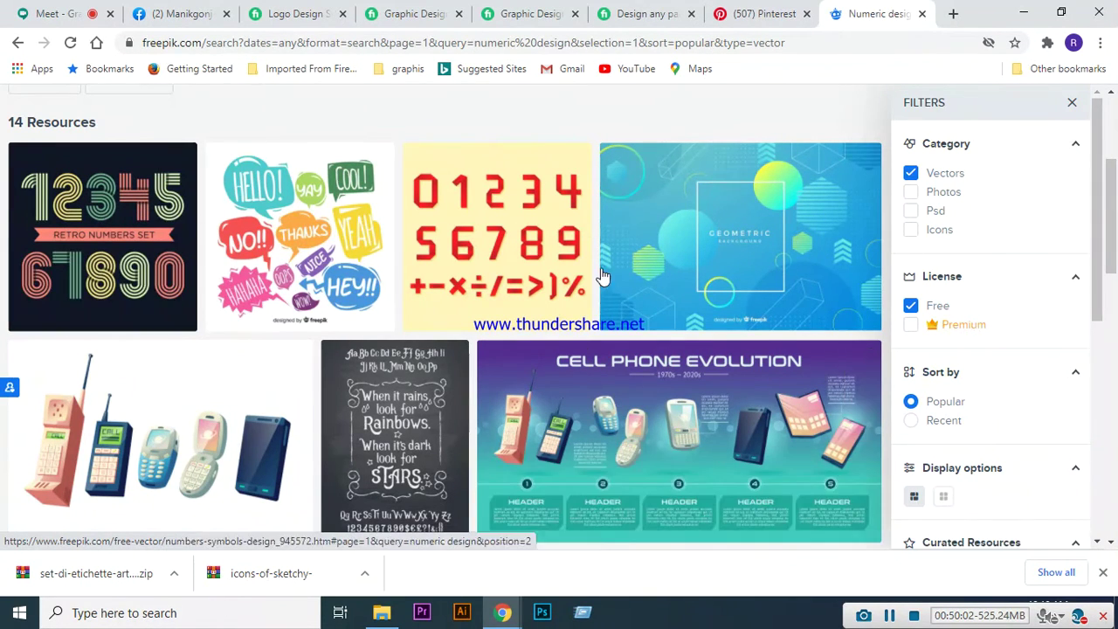
scroll(608, 264, down, 6)
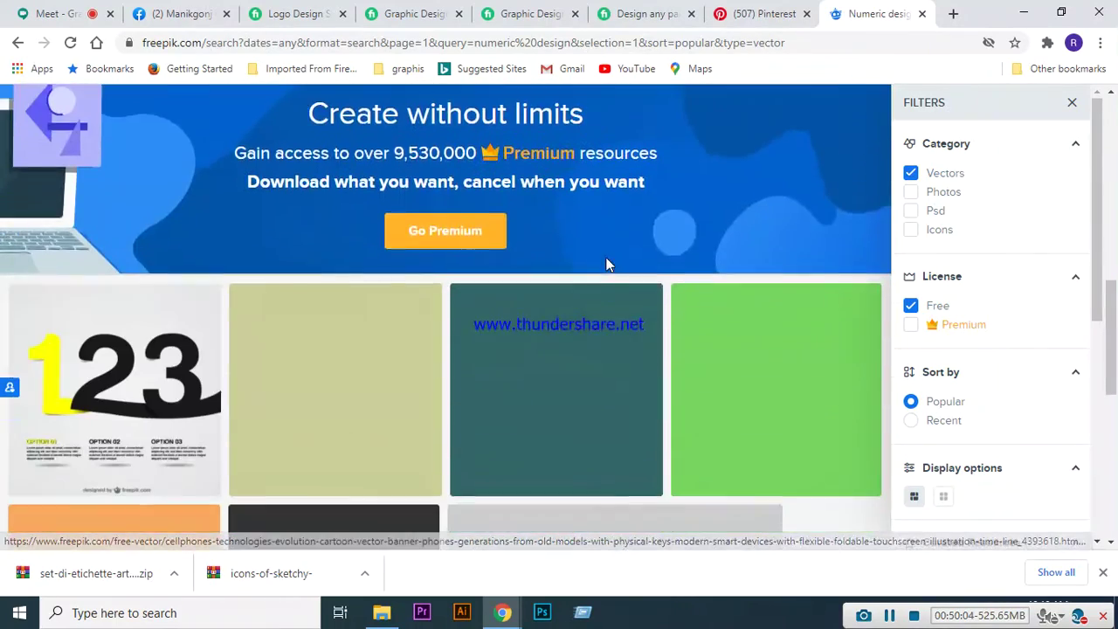
scroll(608, 265, down, 4)
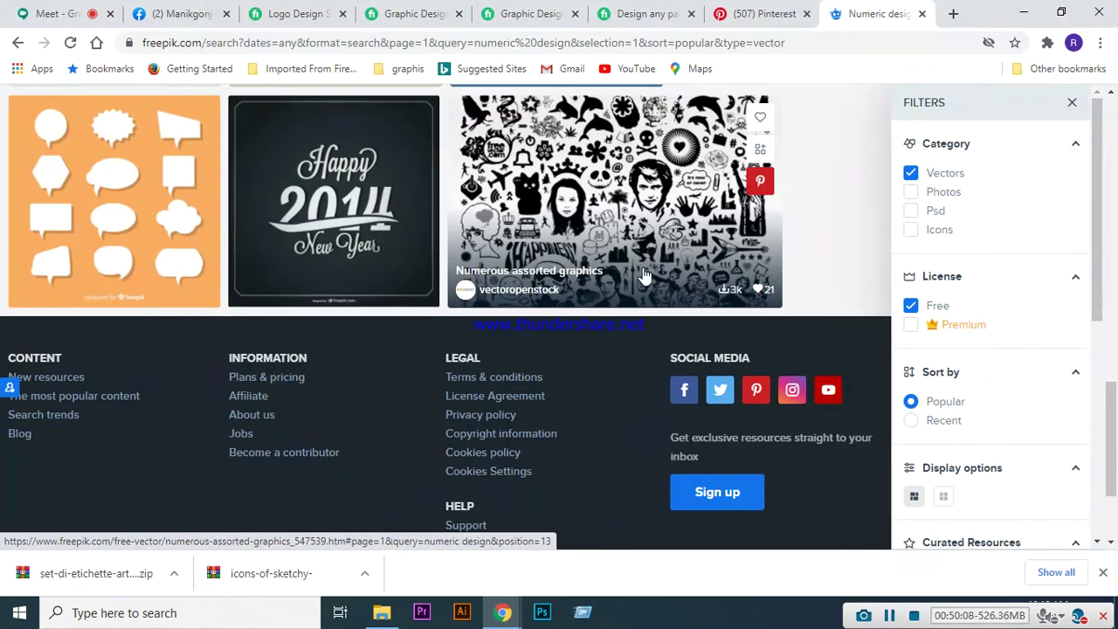
scroll(608, 298, up, 1)
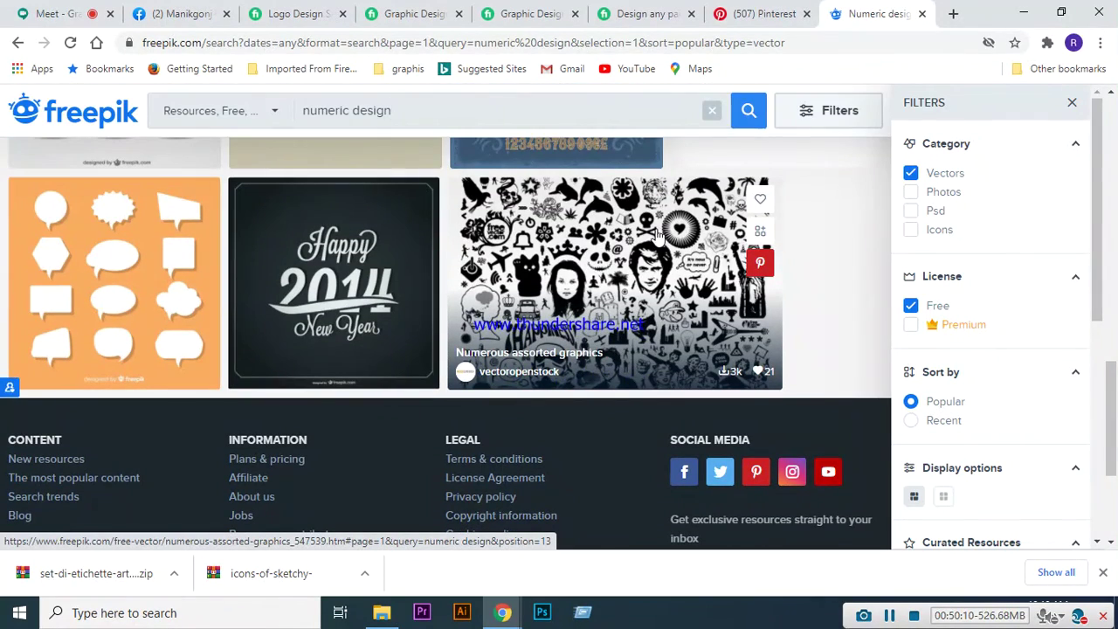
scroll(663, 250, down, 3)
scroll(646, 384, up, 7)
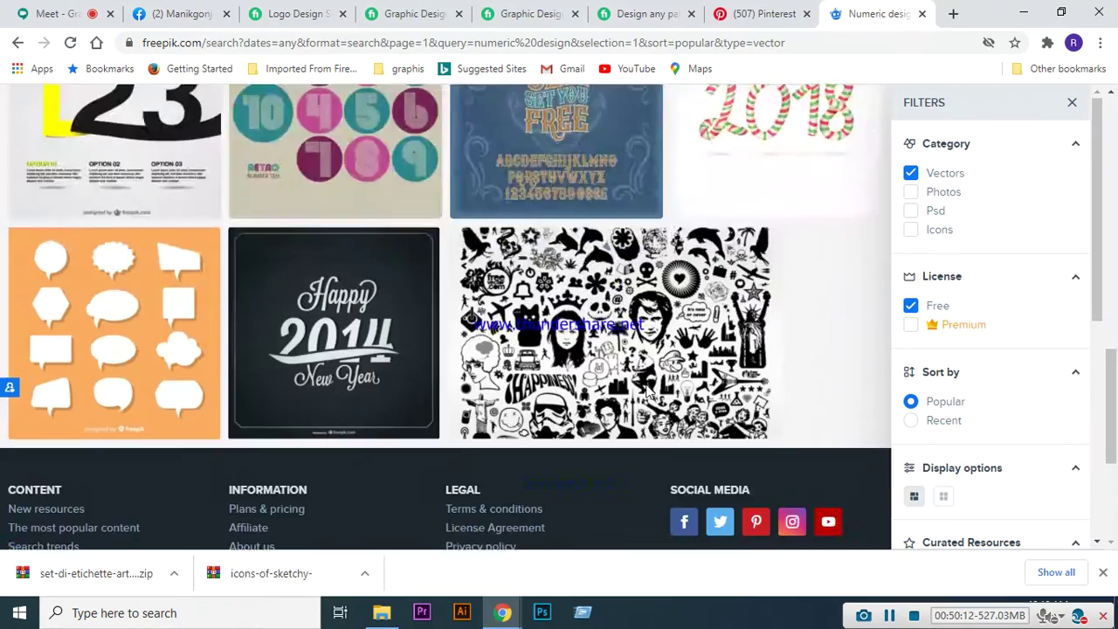
scroll(646, 390, up, 6)
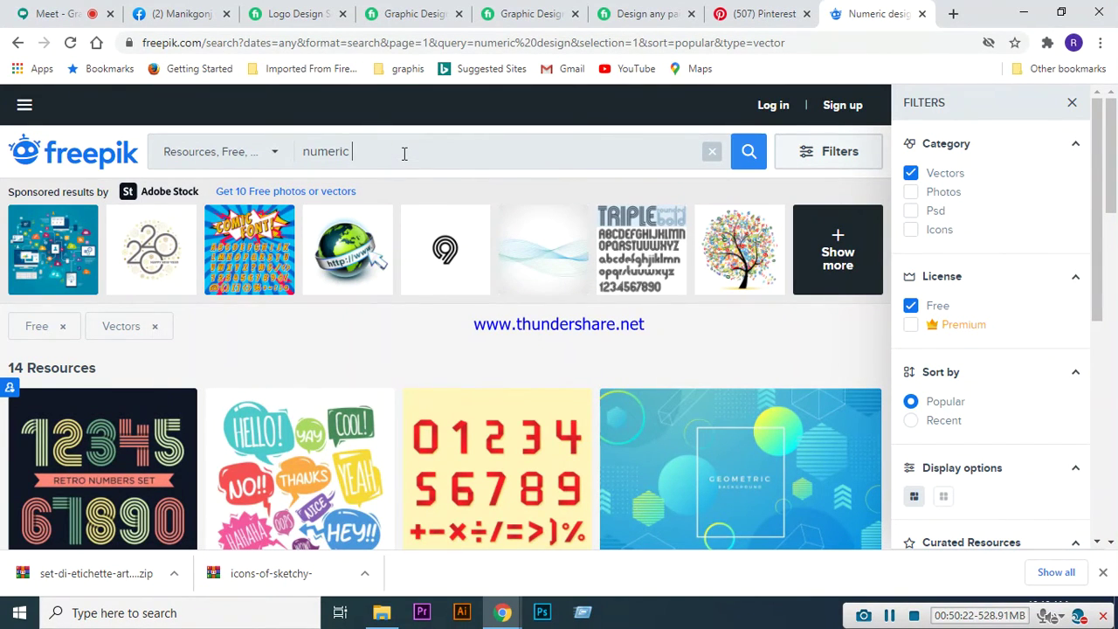
- Open the related 'Number' results and browse the number designs before jumping back to the top
key(Return)
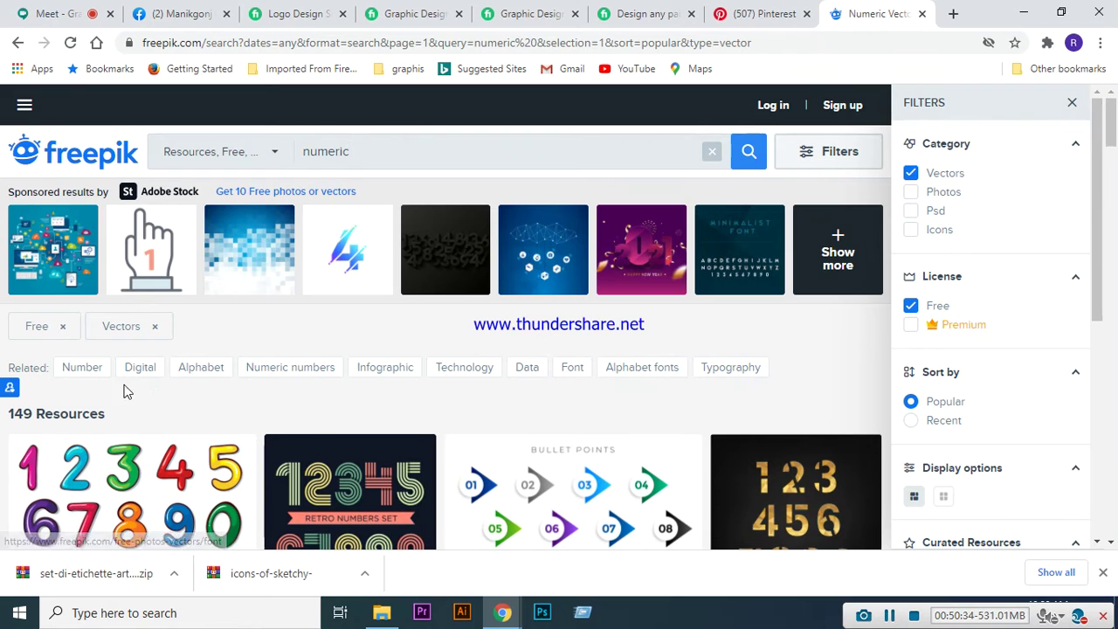
click(85, 371)
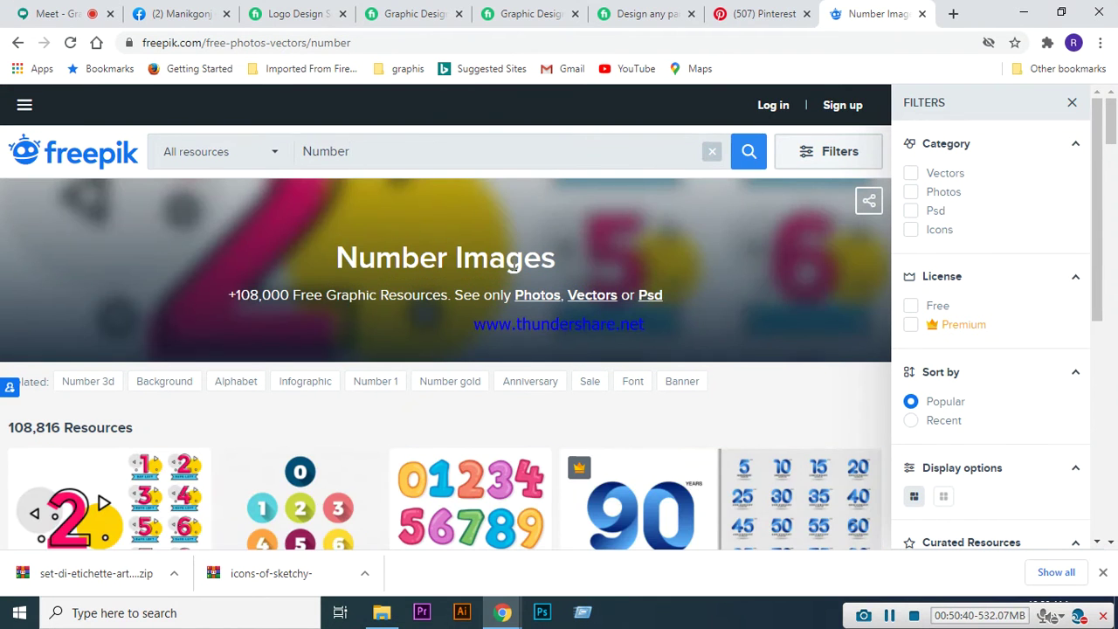
scroll(514, 262, down, 3)
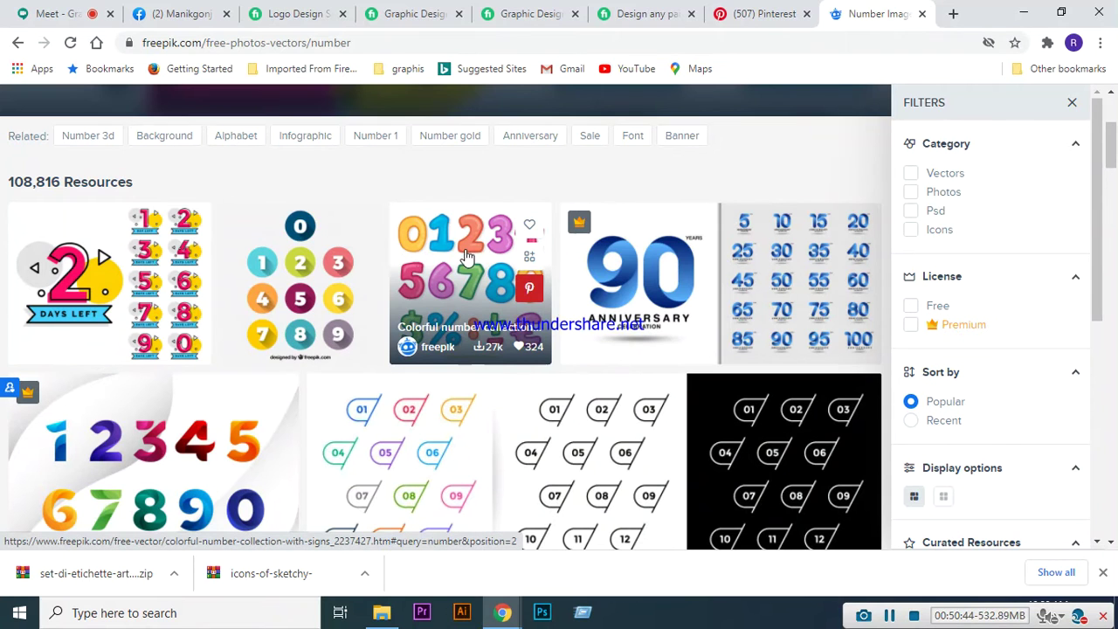
scroll(468, 249, down, 10)
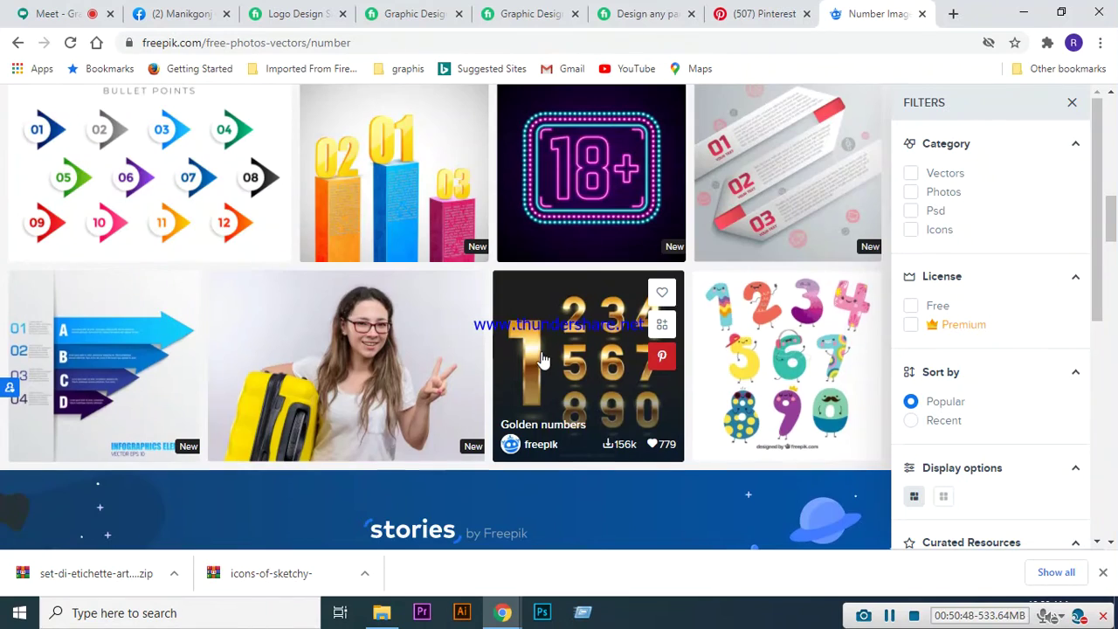
scroll(539, 324, down, 6)
scroll(540, 320, down, 1)
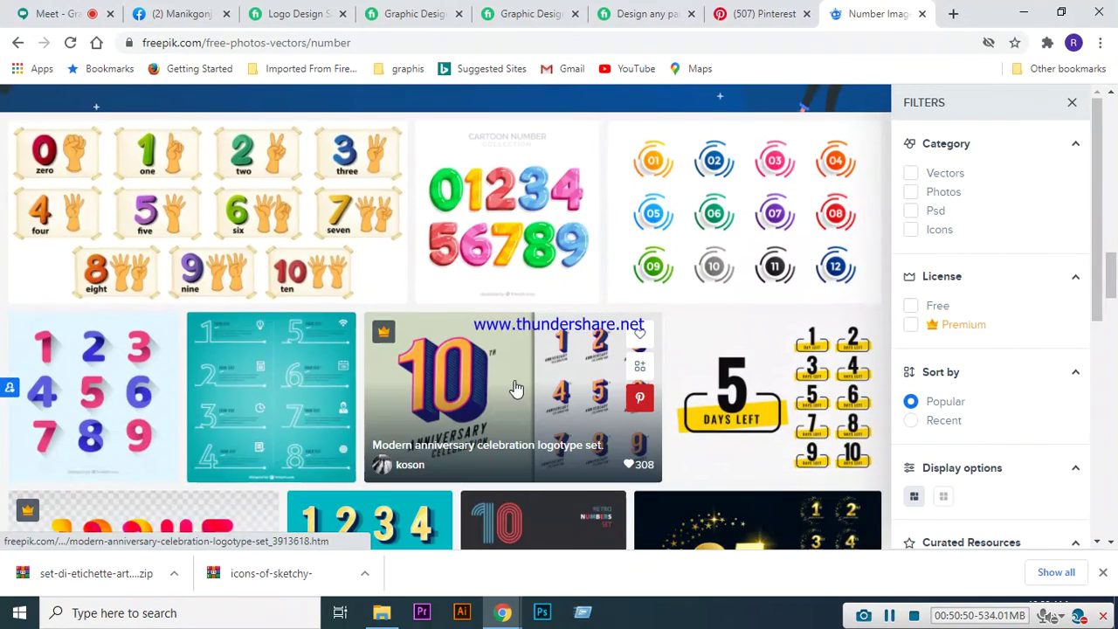
scroll(463, 378, down, 1)
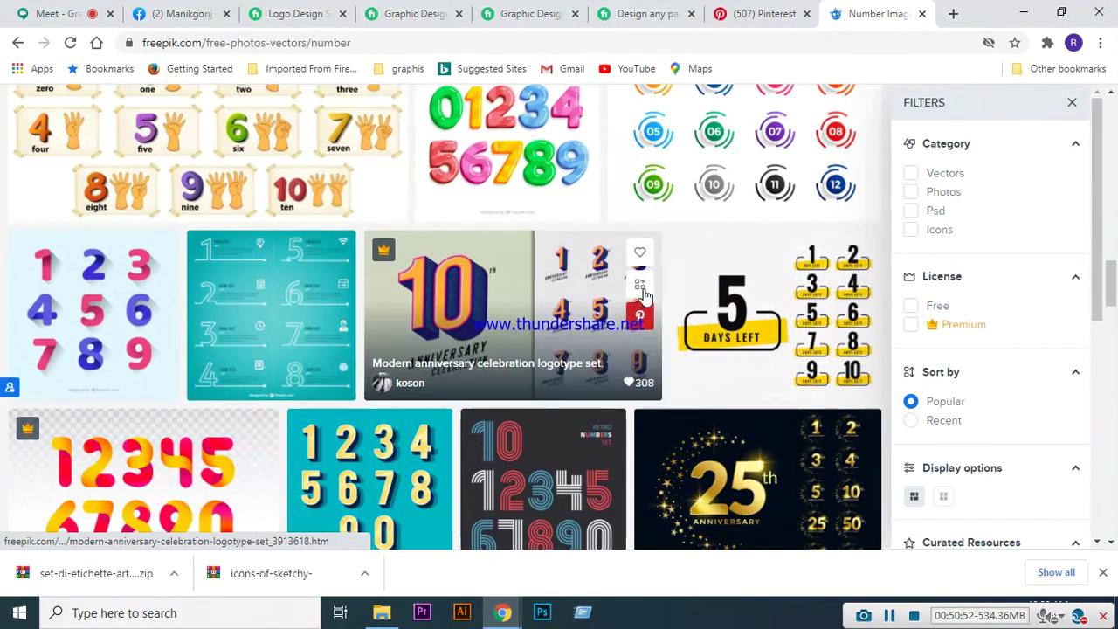
scroll(669, 278, down, 3)
scroll(669, 284, down, 10)
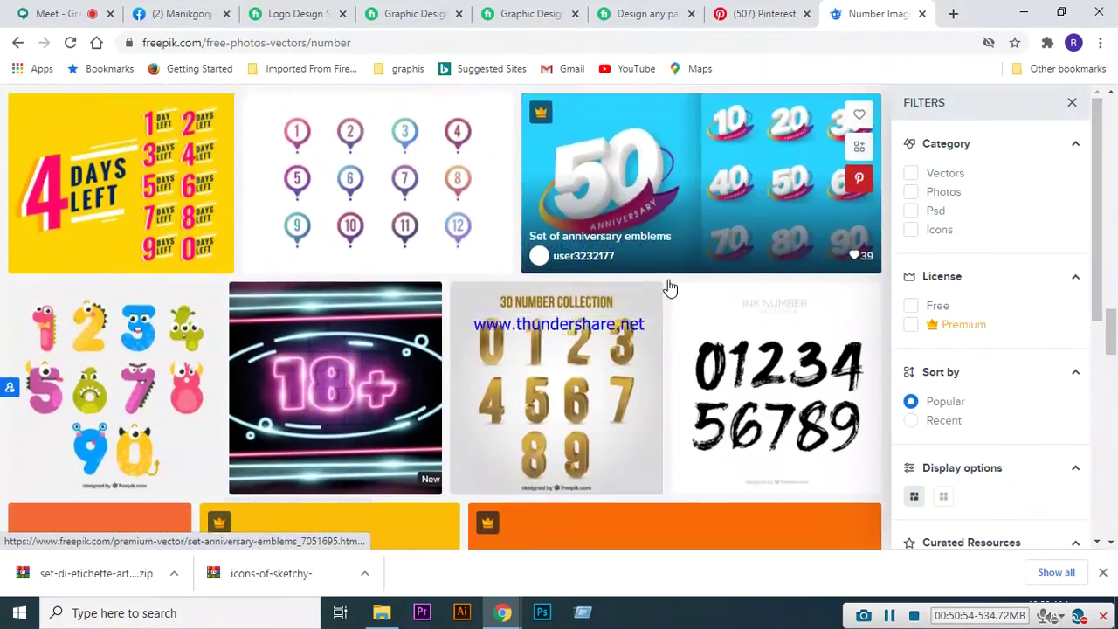
scroll(704, 420, down, 10)
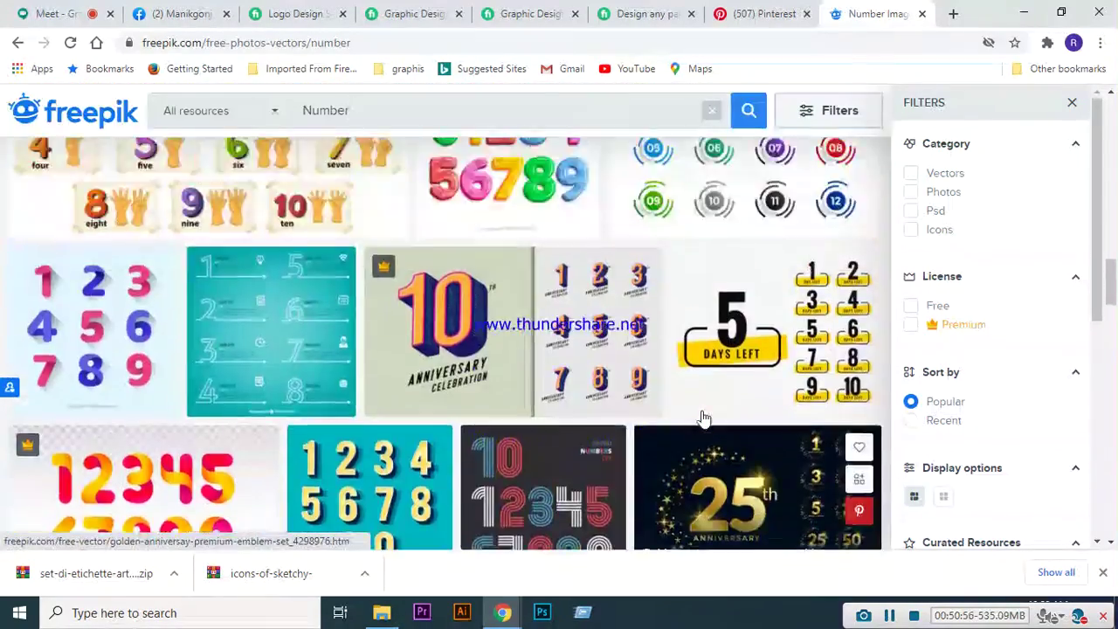
key(Home)
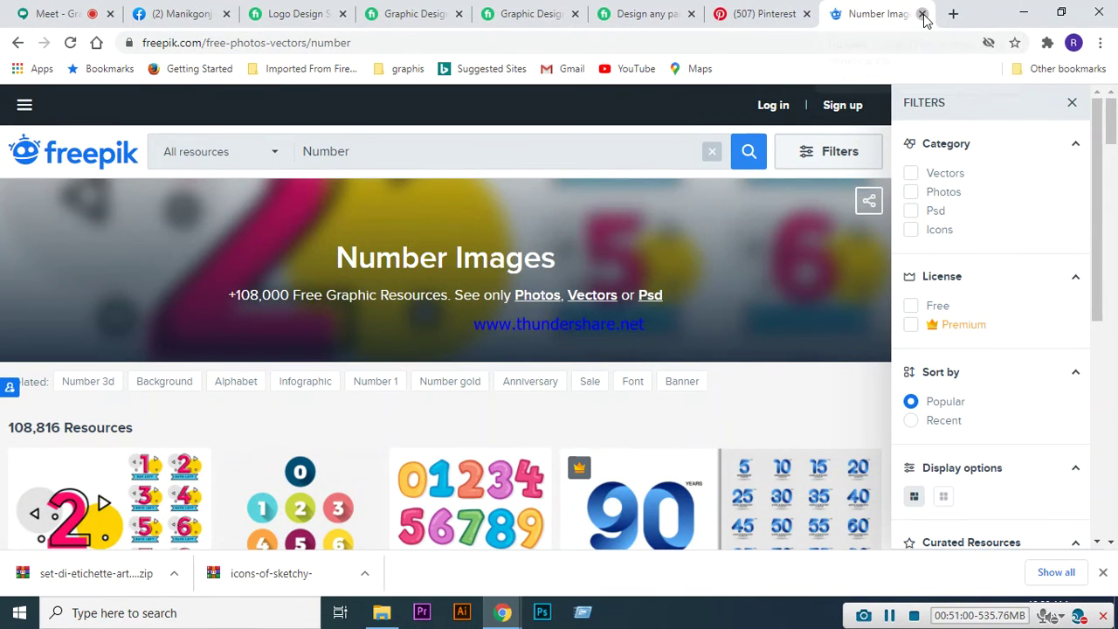
- Close the Freepik tab and switch back to the Google Meet call
click(922, 14)
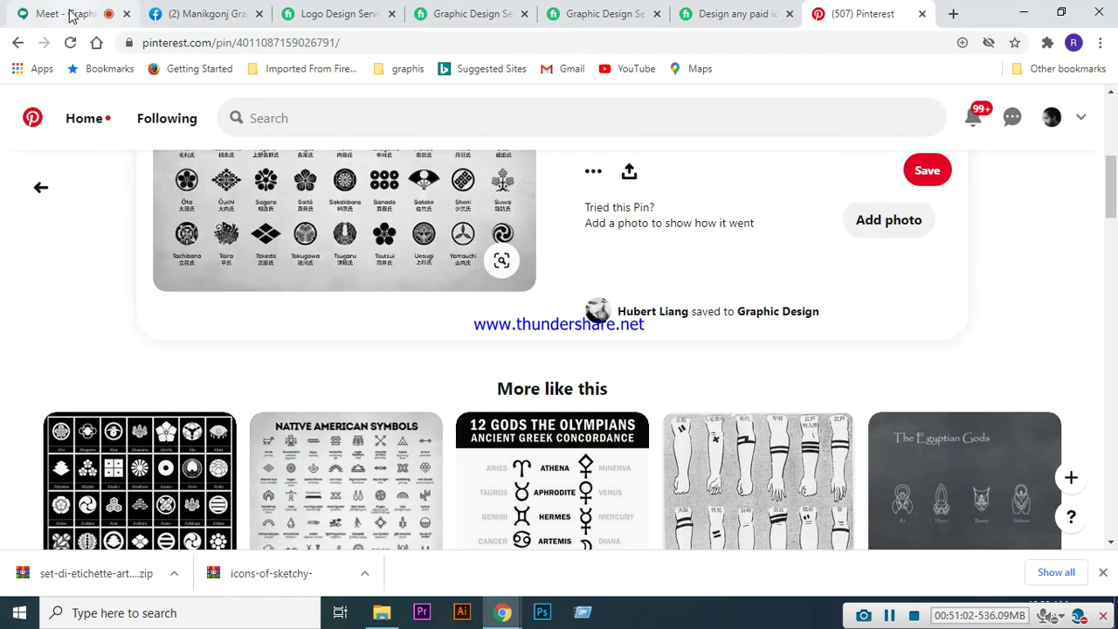
click(72, 14)
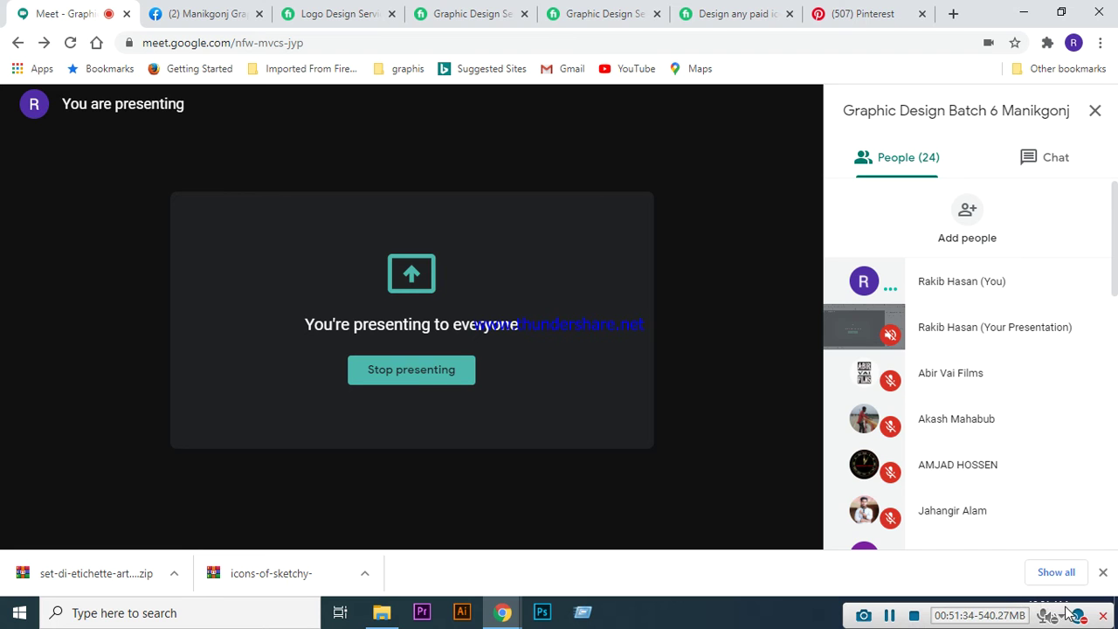
- Clear Chrome's downloads bar, admit the waiting guest, and pause the screen recording
drag(1067, 612, 1059, 544)
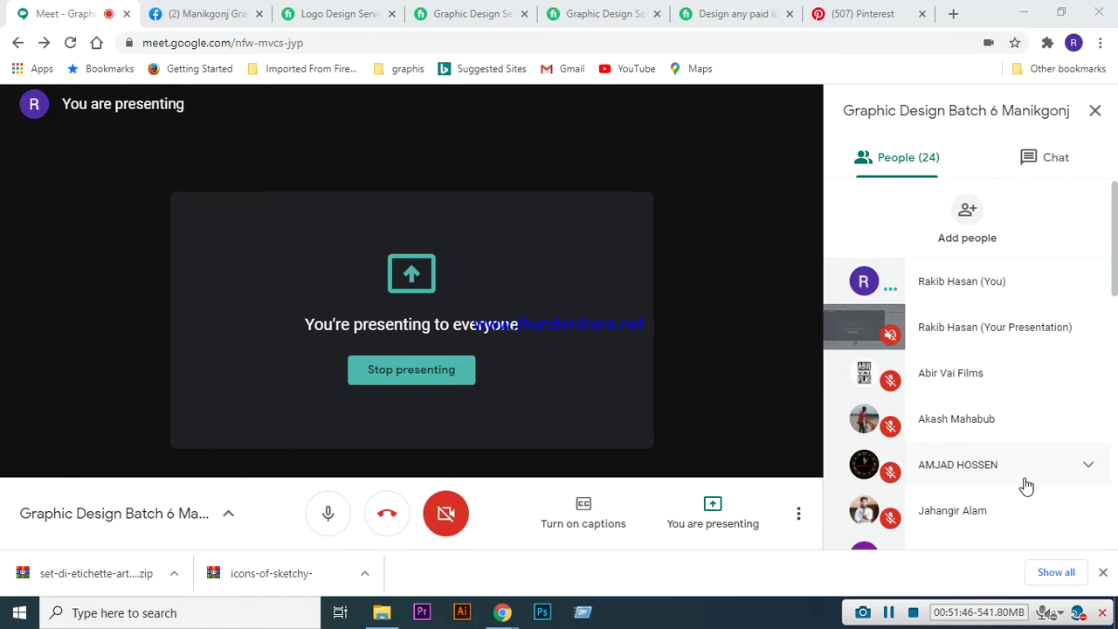
click(1103, 572)
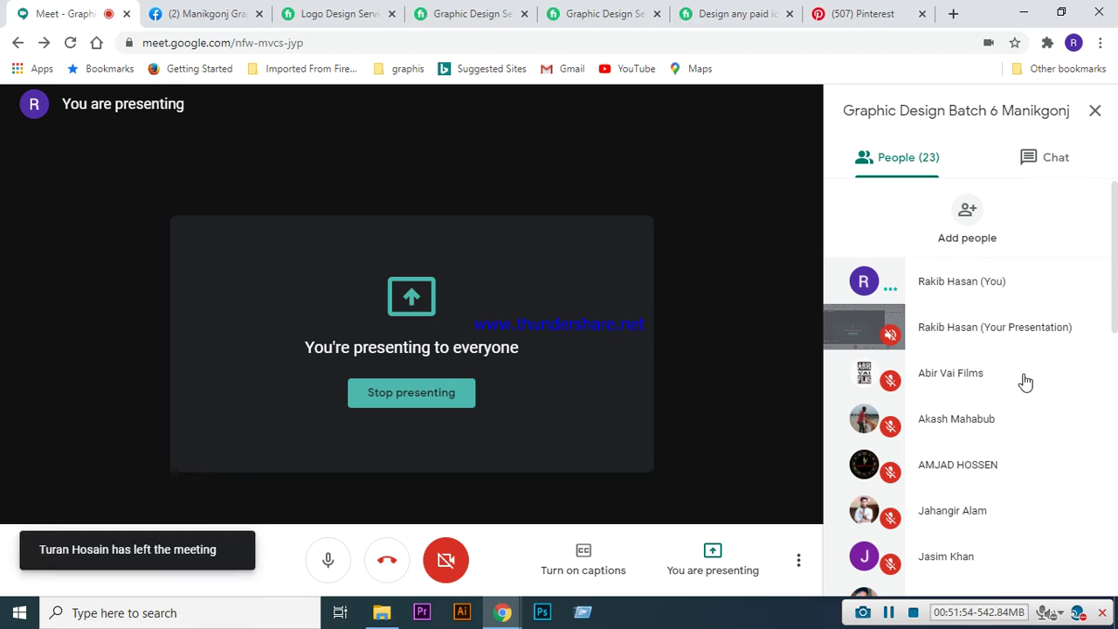
scroll(1034, 405, down, 1)
scroll(1034, 404, down, 7)
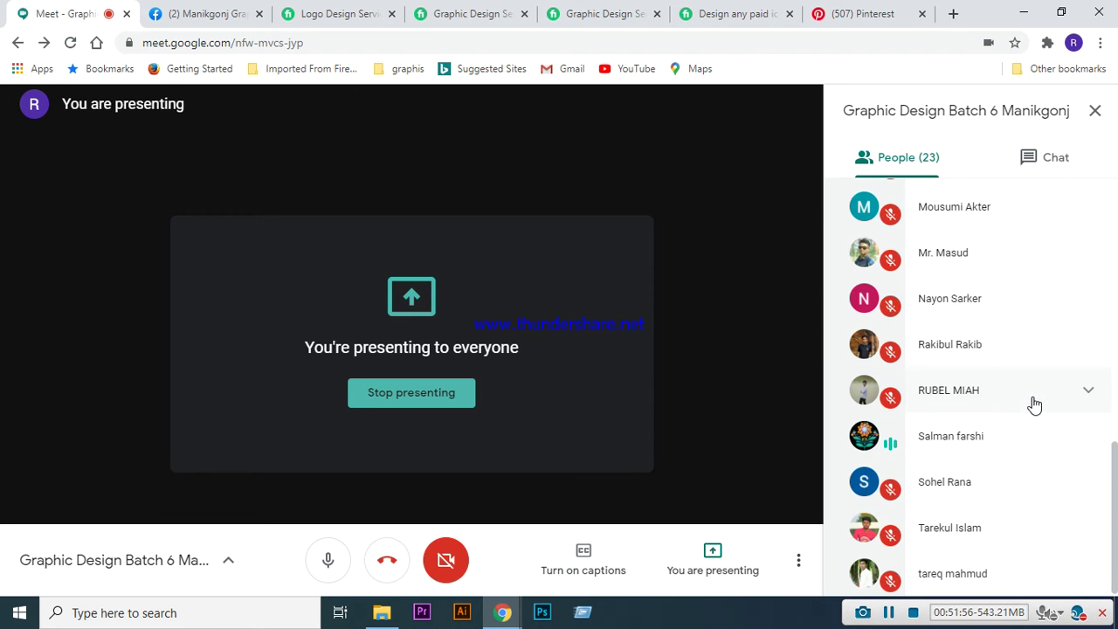
scroll(1034, 410, up, 8)
scroll(1034, 416, up, 1)
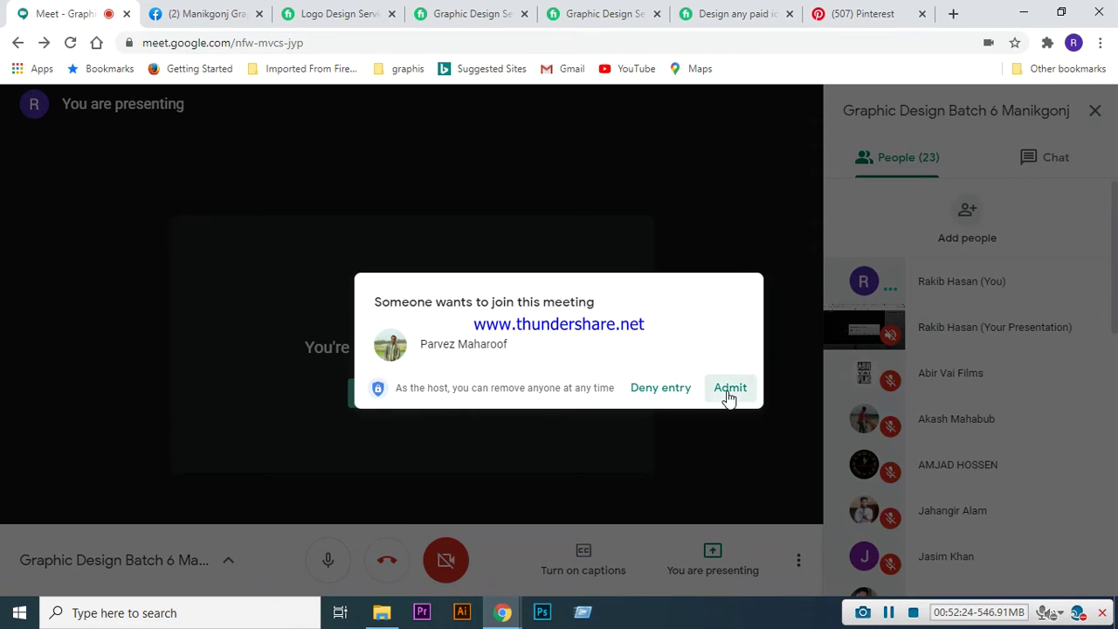
click(728, 390)
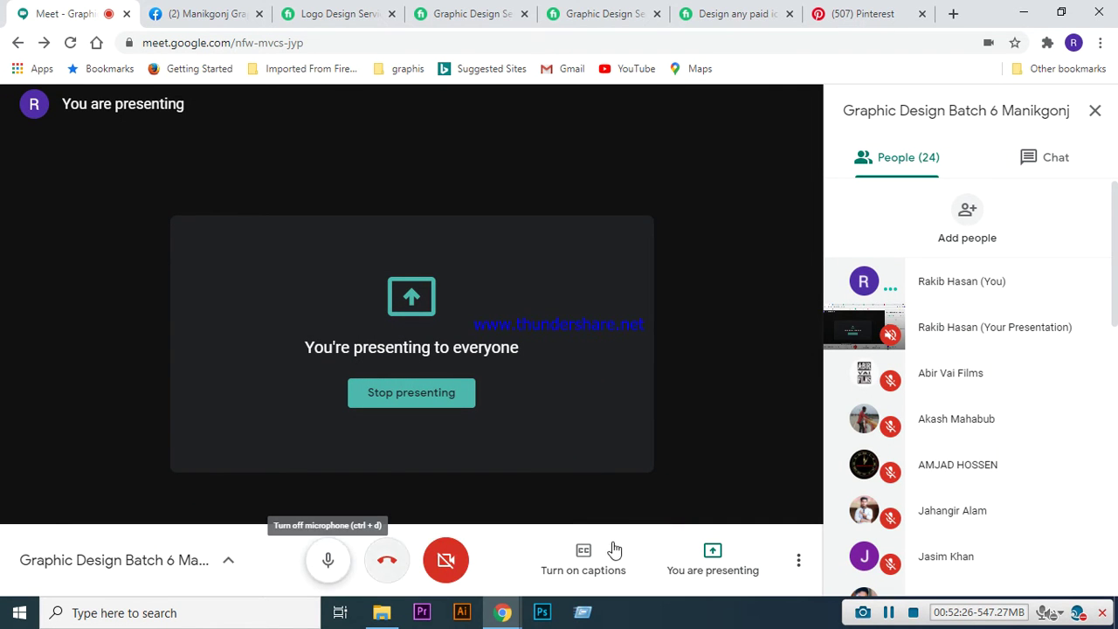
click(890, 613)
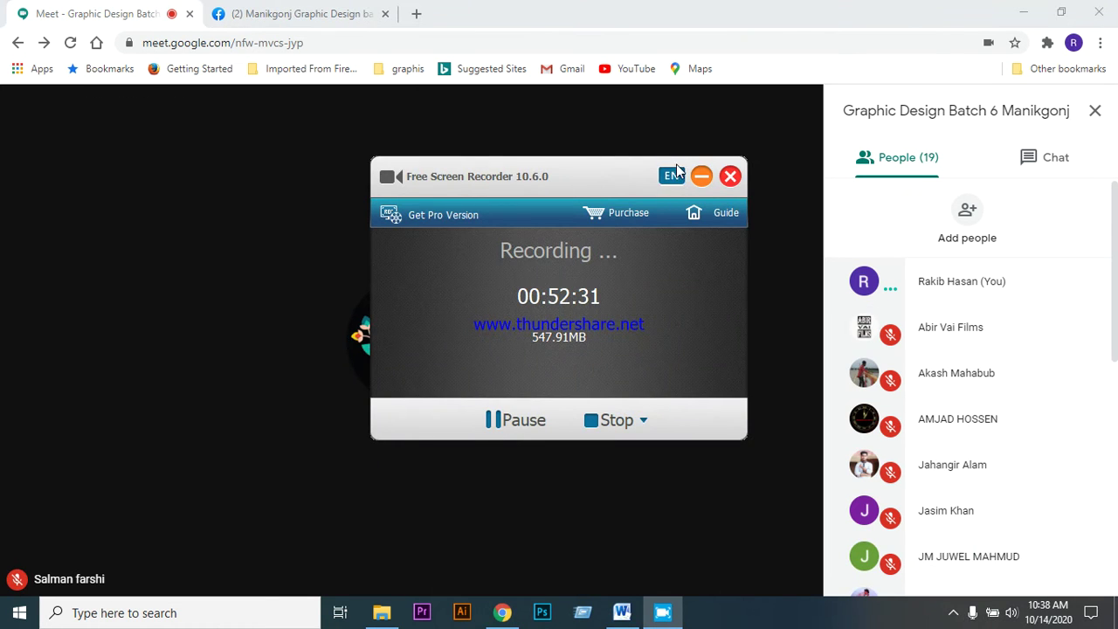
- Search Google for 'leaflet design' in a new tab, then return to the Meet call
click(701, 176)
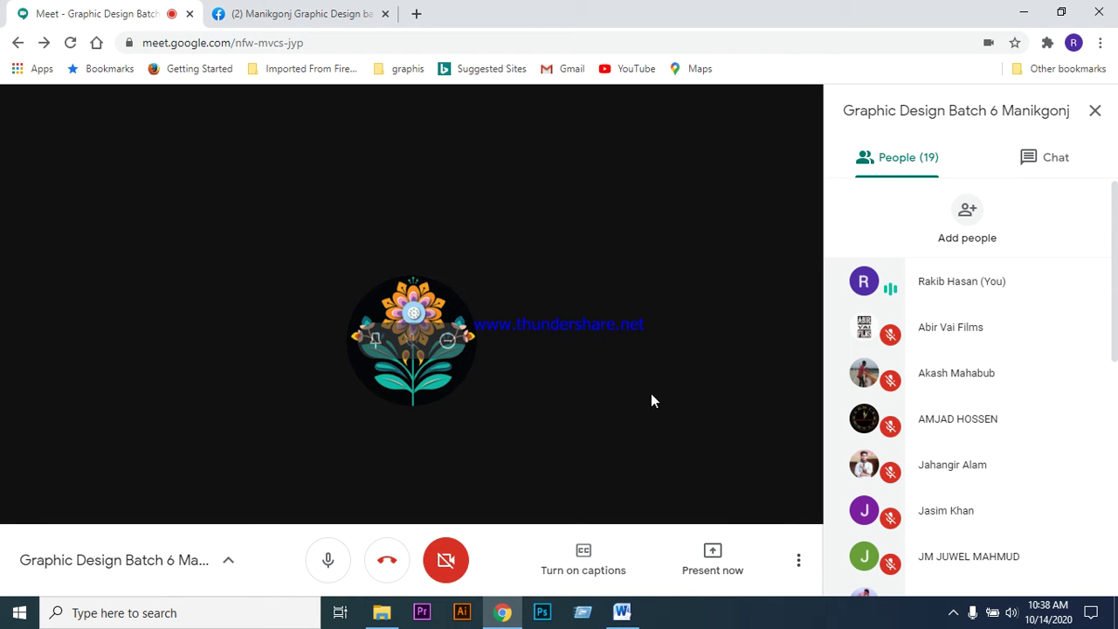
click(417, 15)
click(407, 45)
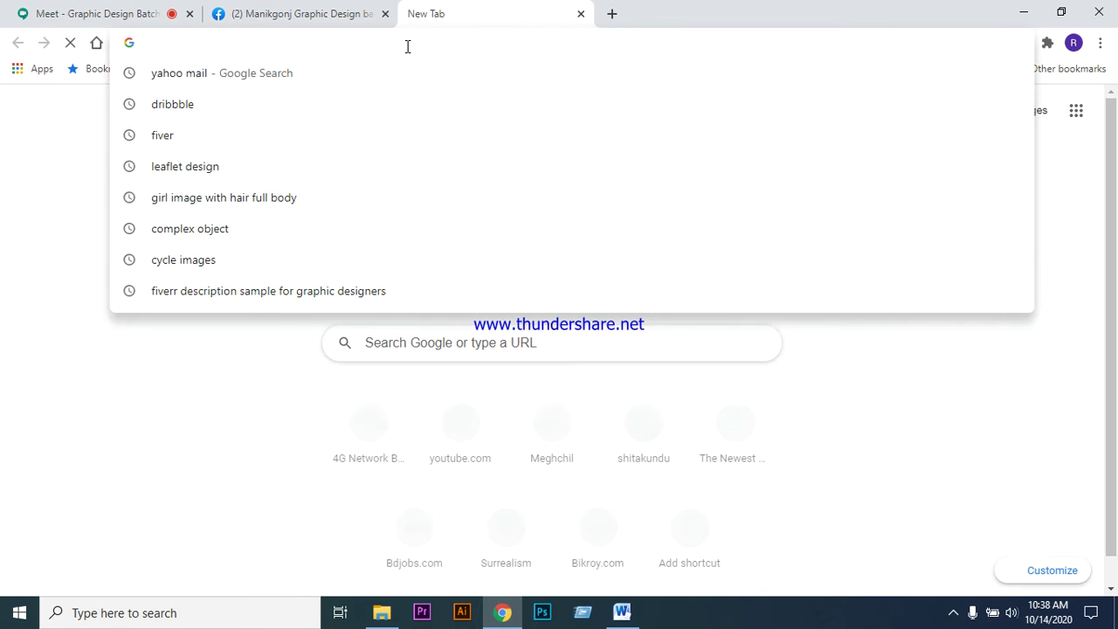
text(leaf)
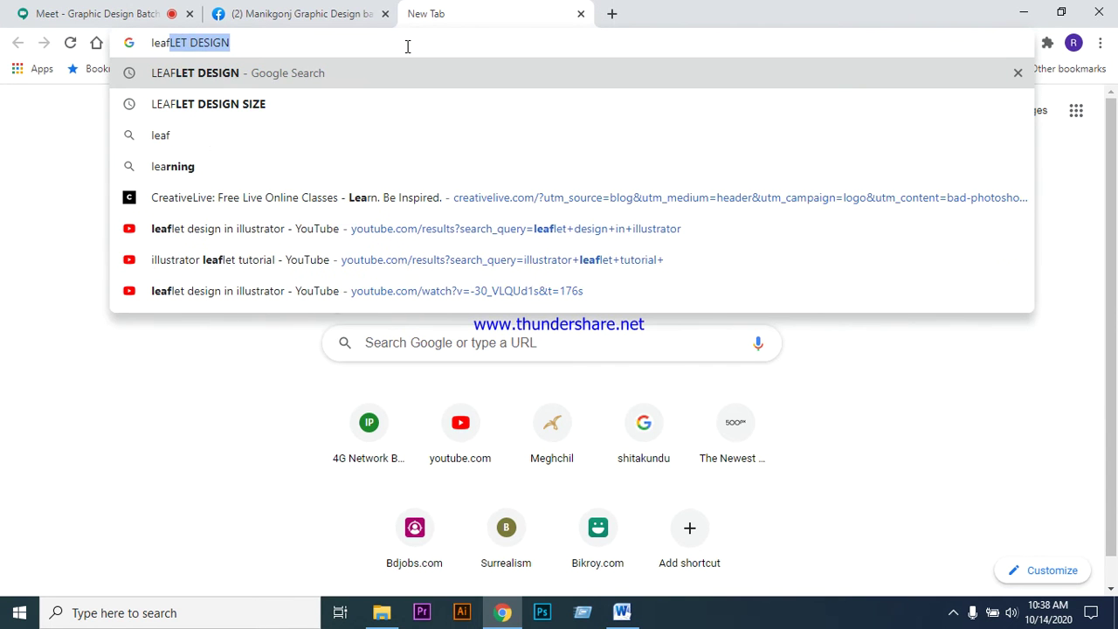
text(let)
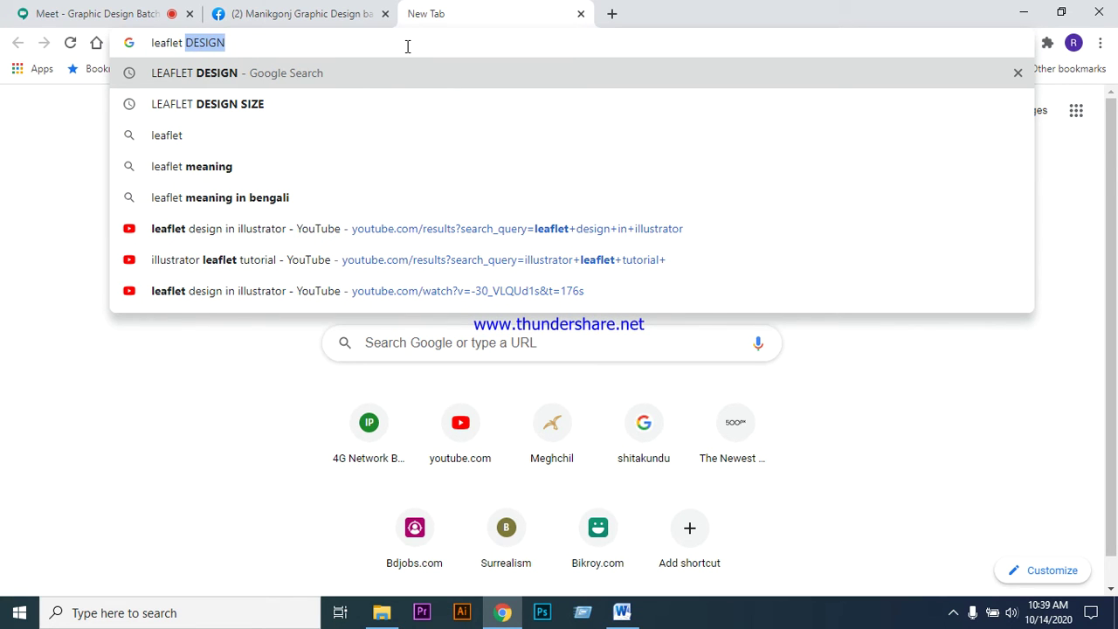
text( design)
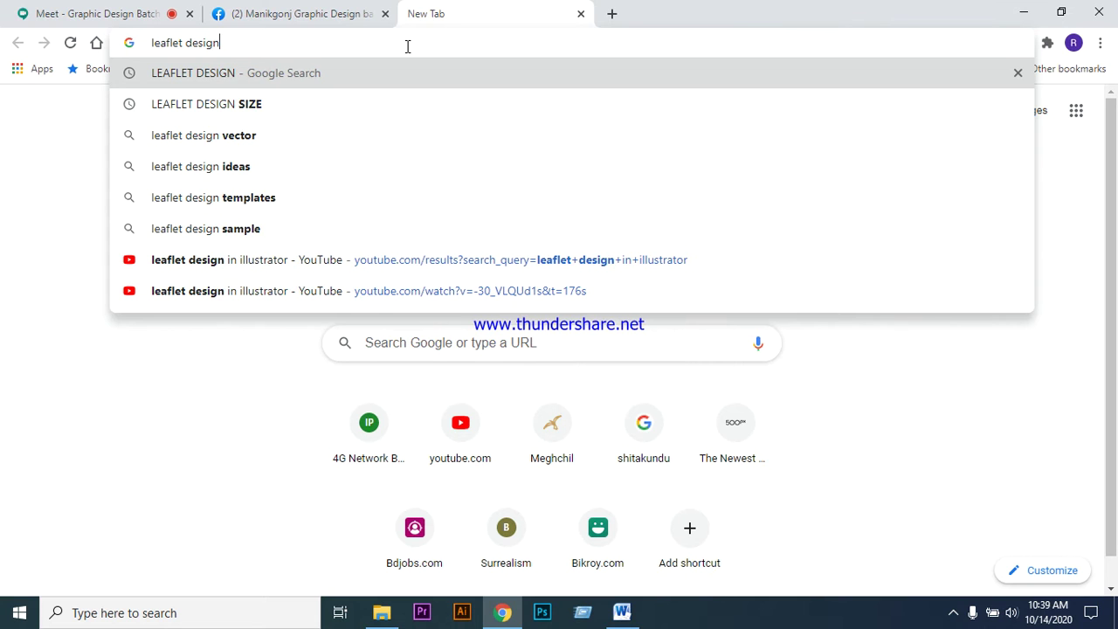
key(Return)
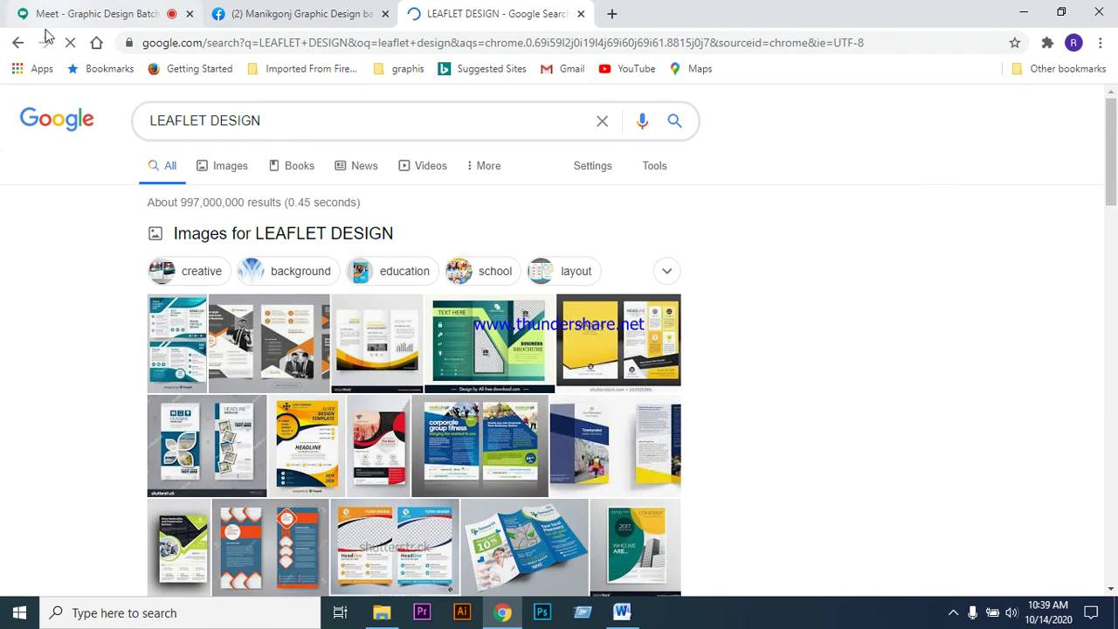
click(117, 13)
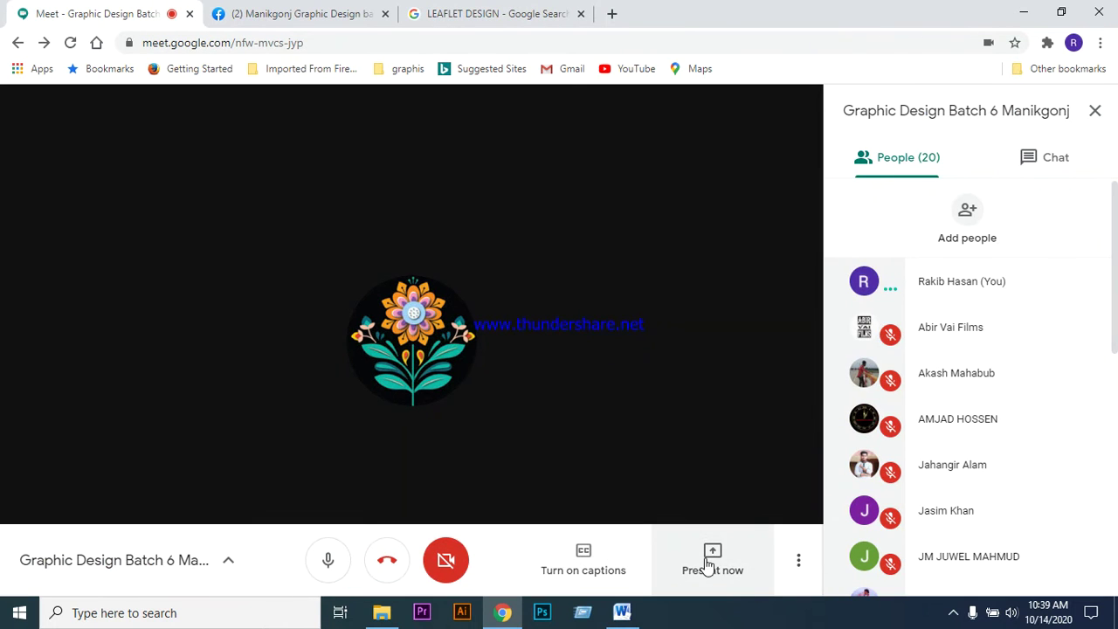
- Present the Meet browser window to the meeting
click(710, 566)
click(689, 454)
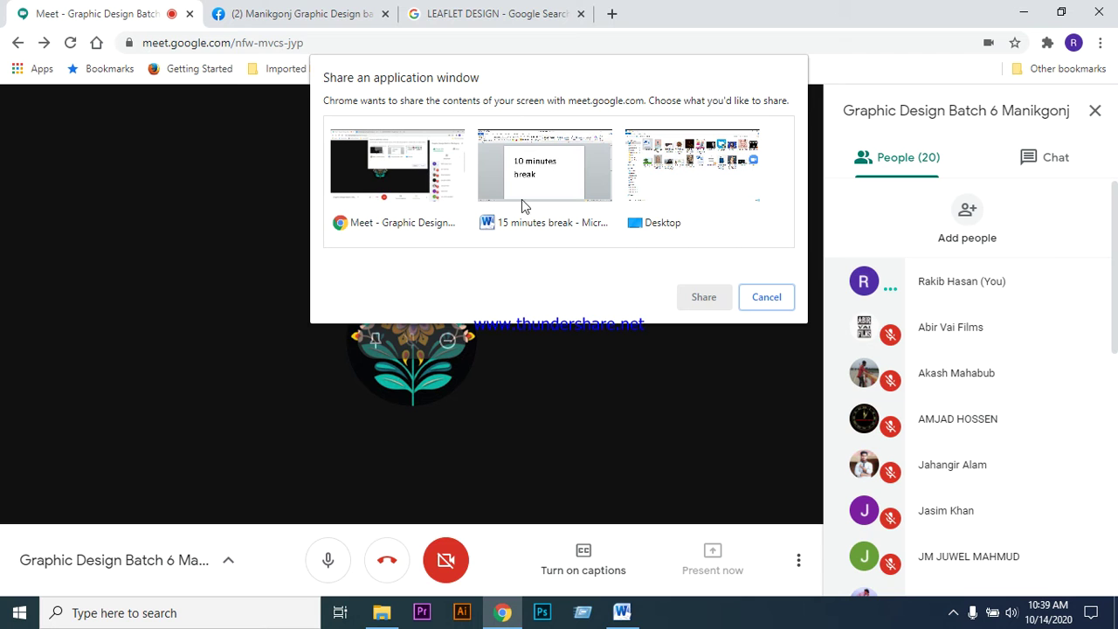
click(414, 192)
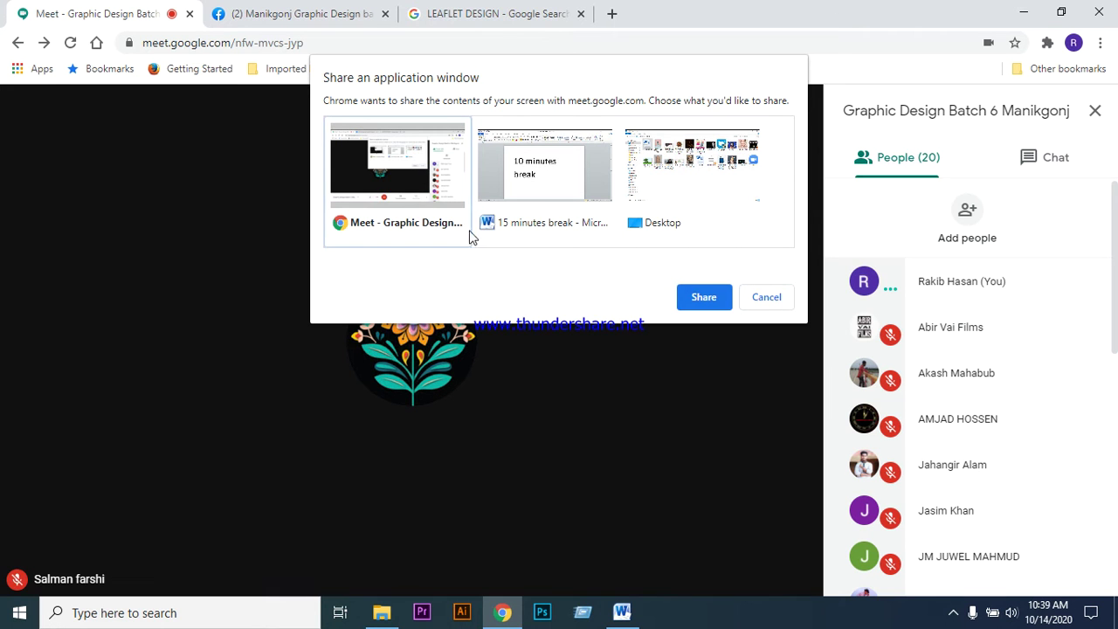
click(704, 297)
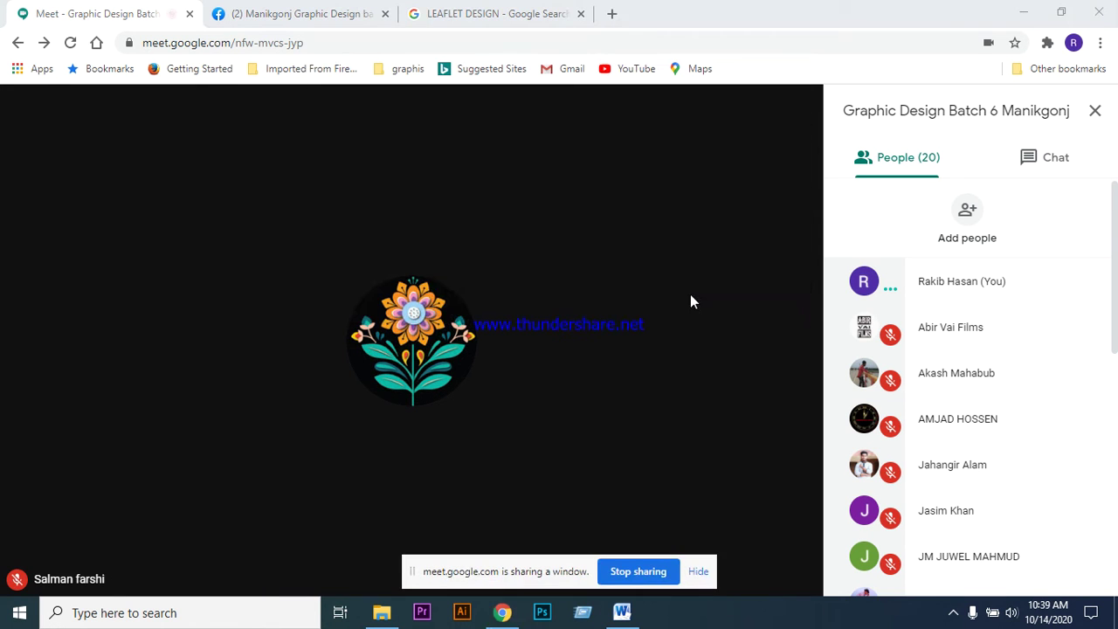
- Close the '15 minutes break' Word document without saving
click(623, 614)
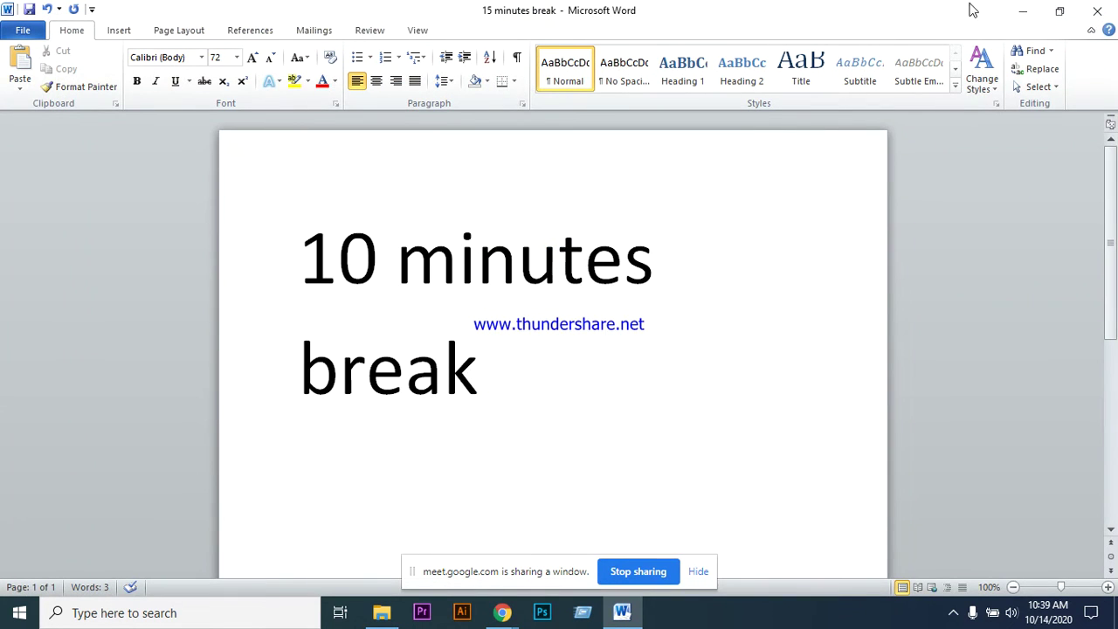
click(1099, 12)
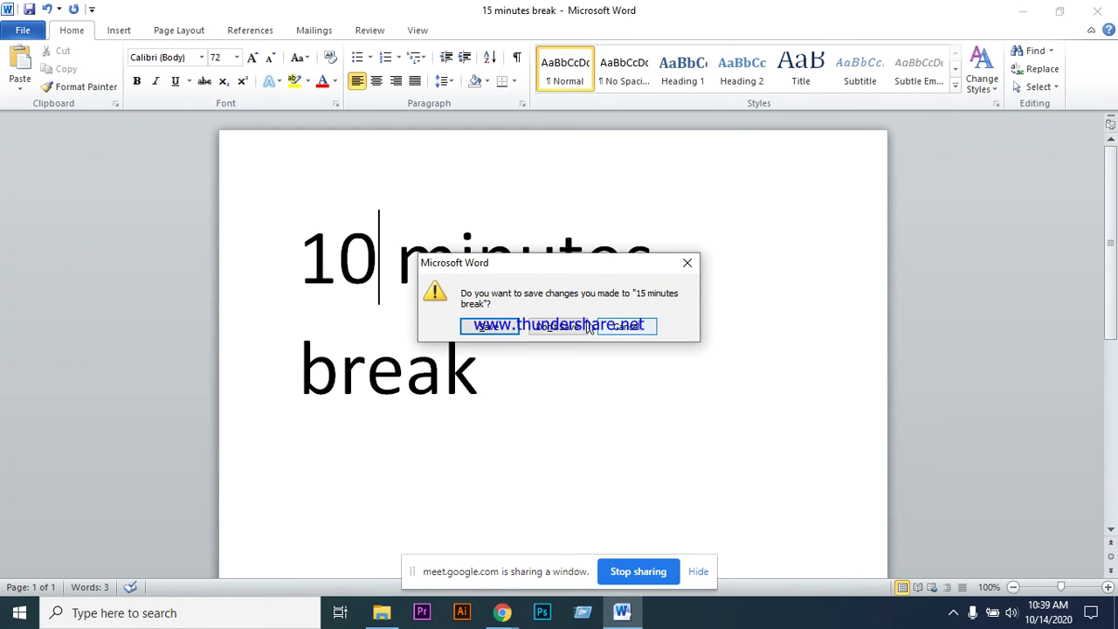
click(578, 330)
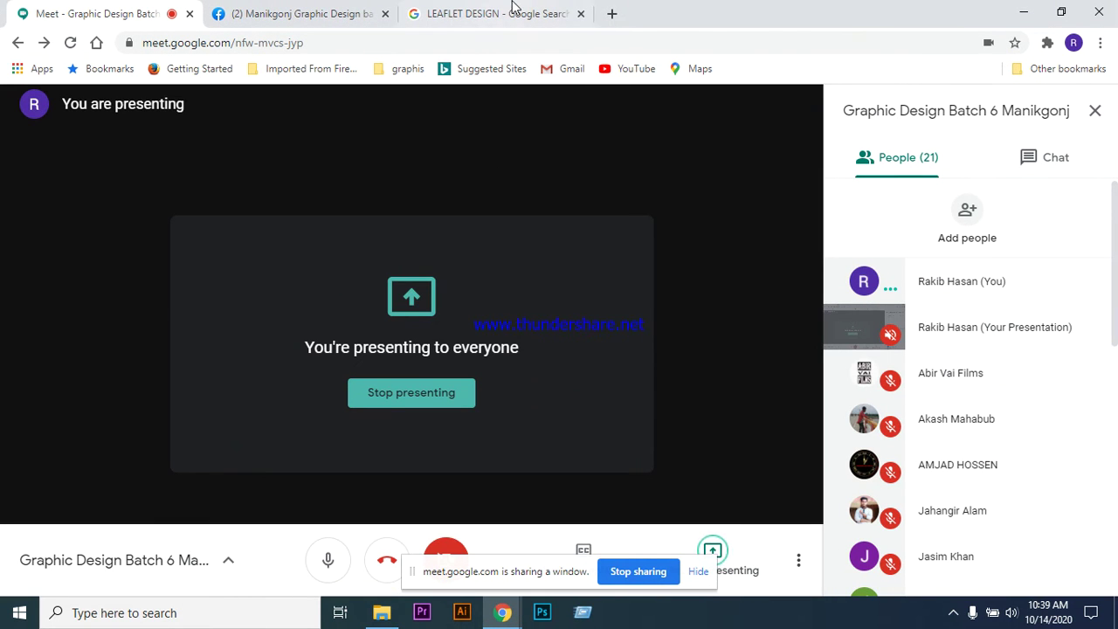
- Show Google image results for LEAFLET DESIGN filtered to the education chip
click(489, 18)
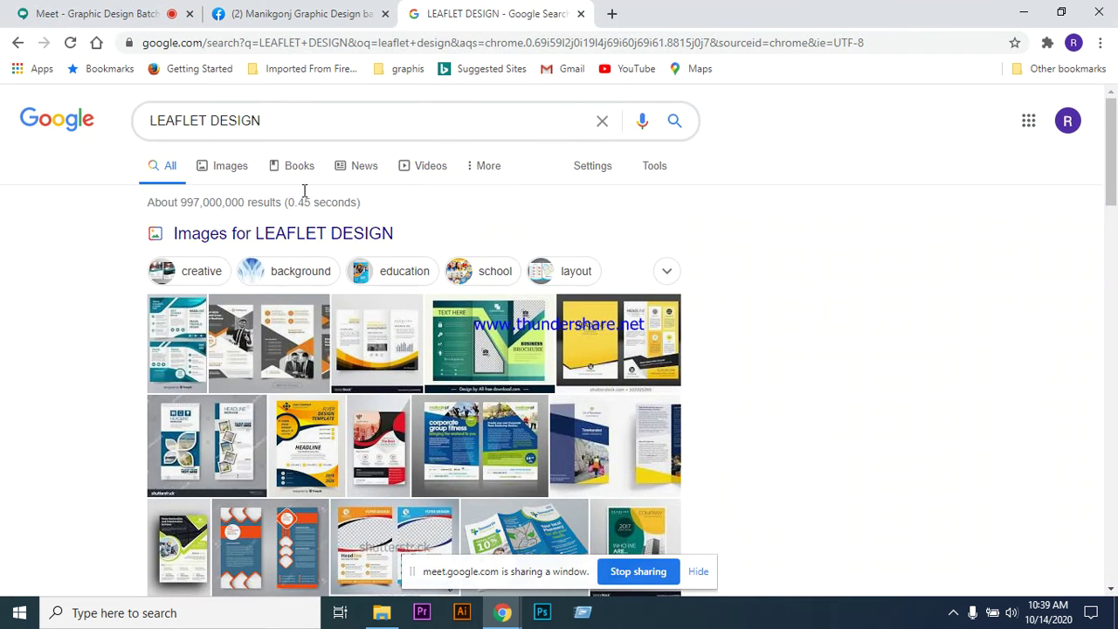
click(231, 166)
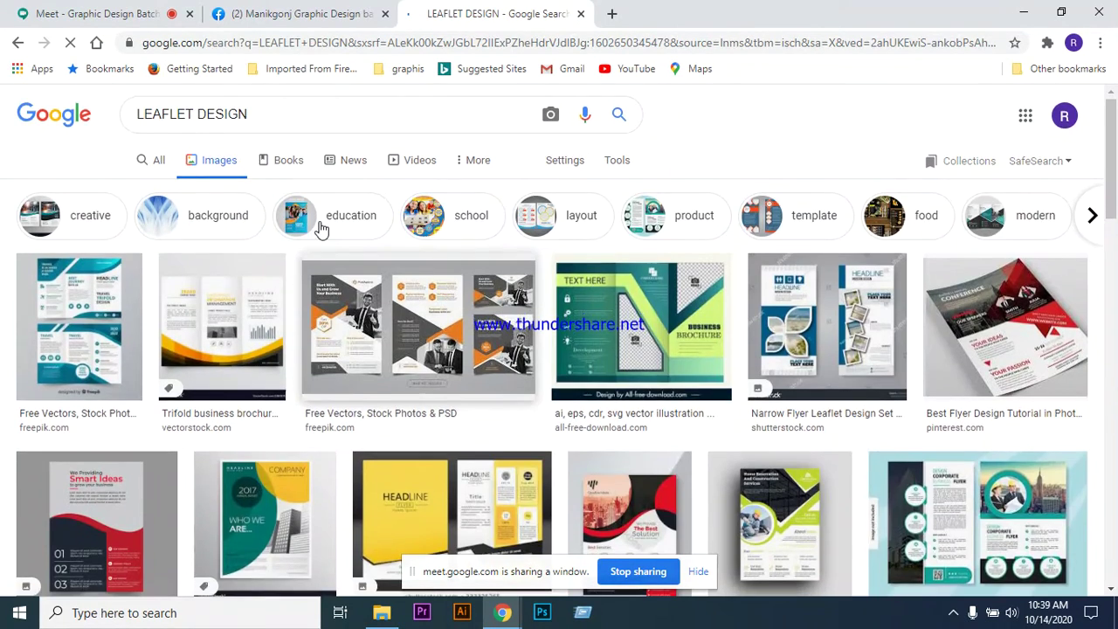
scroll(320, 229, down, 3)
scroll(360, 297, up, 3)
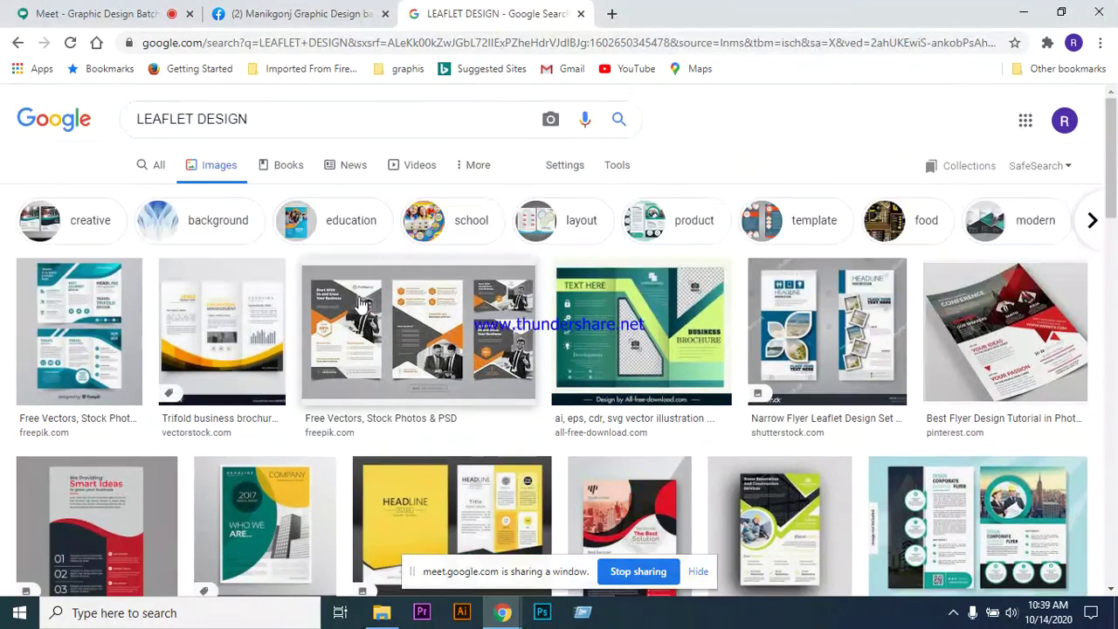
click(354, 221)
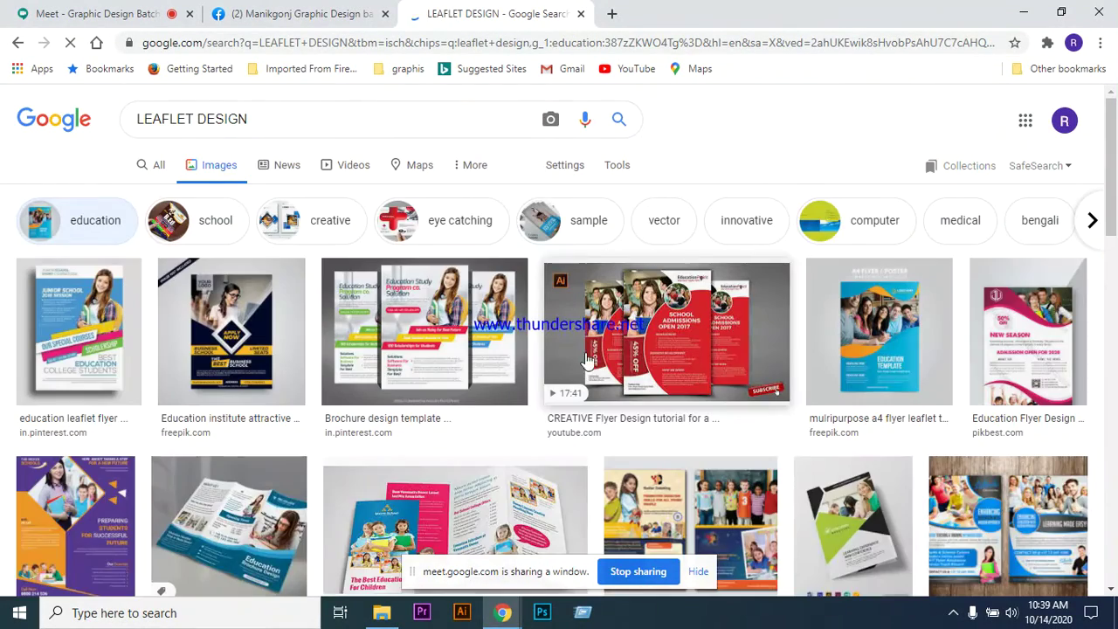
scroll(752, 279, down, 1)
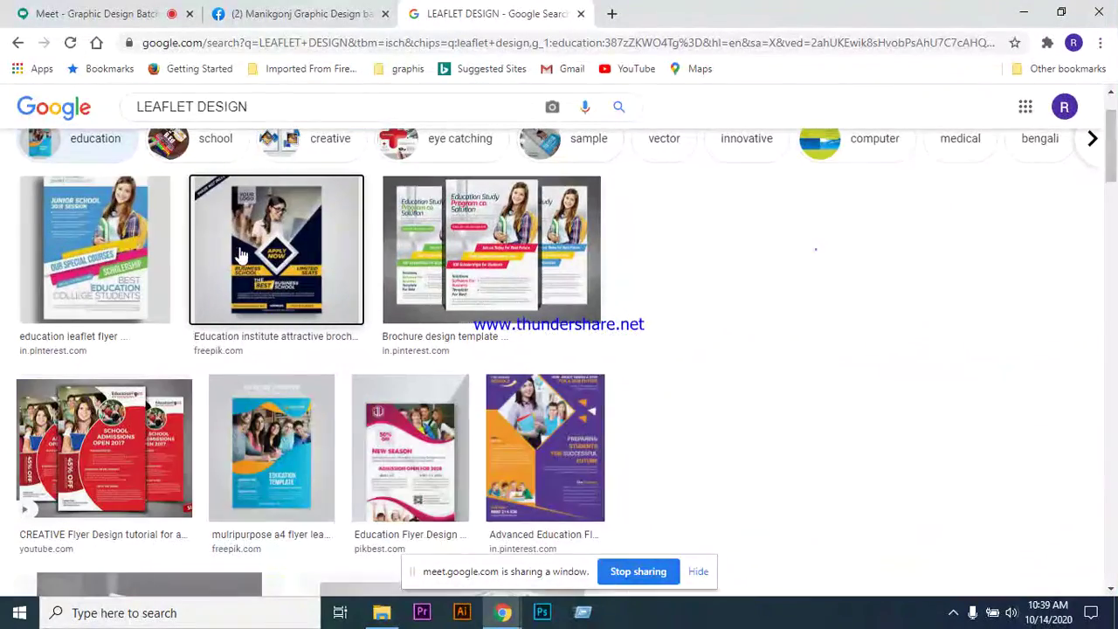
- Preview the Education institute and Advanced Education flyers, then return to the full grid
click(241, 253)
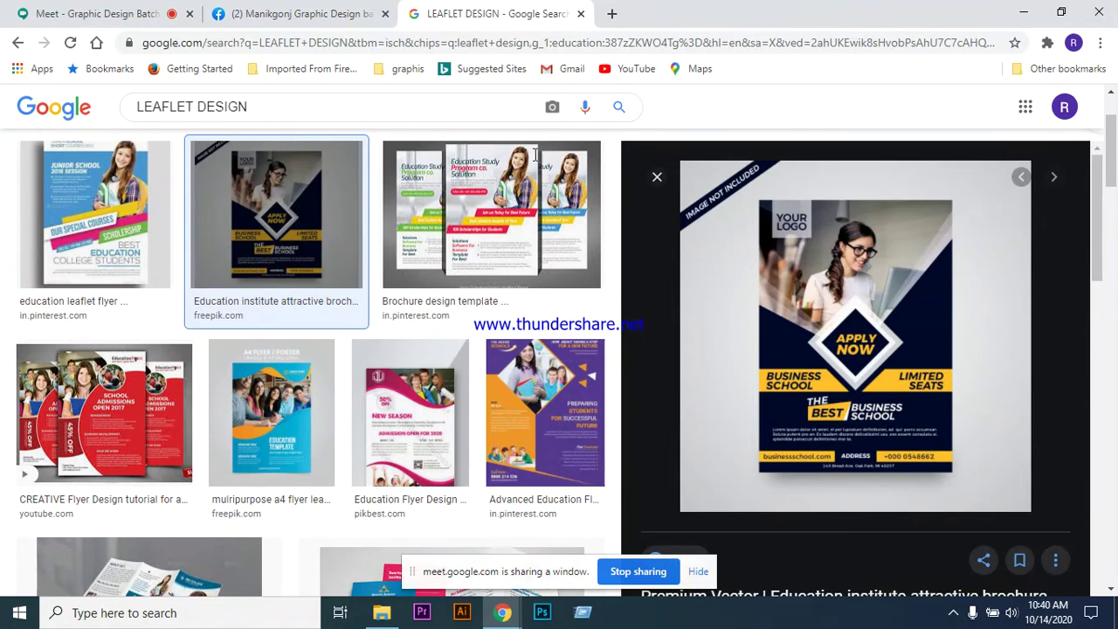
key(Right)
key(Right)
key(Right)
key(Right)
key(Right)
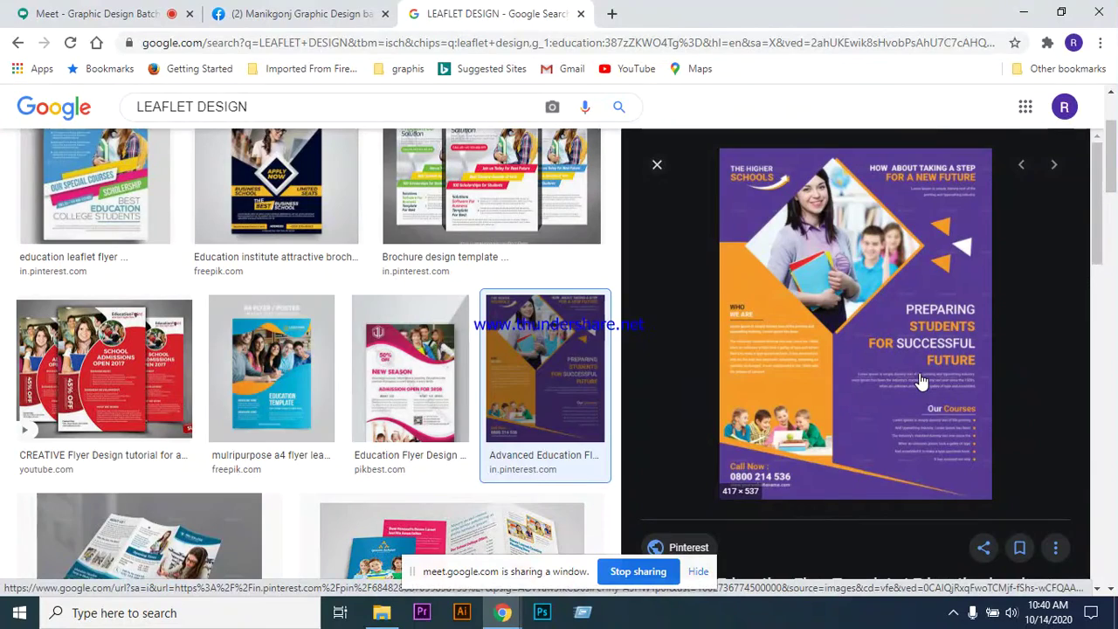
scroll(485, 343, down, 5)
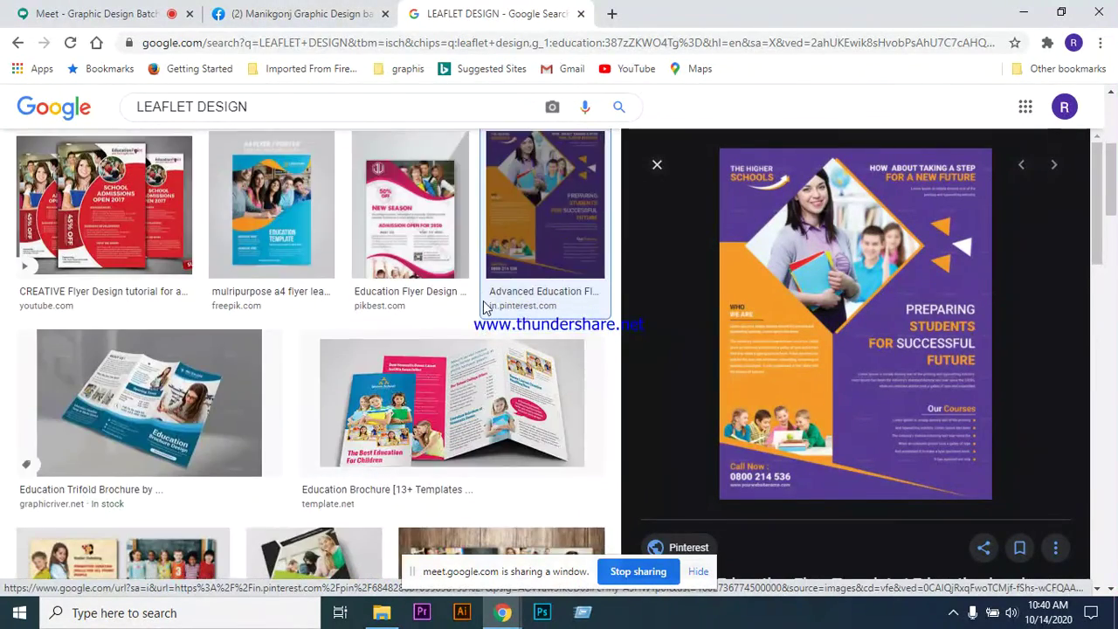
scroll(480, 332, up, 10)
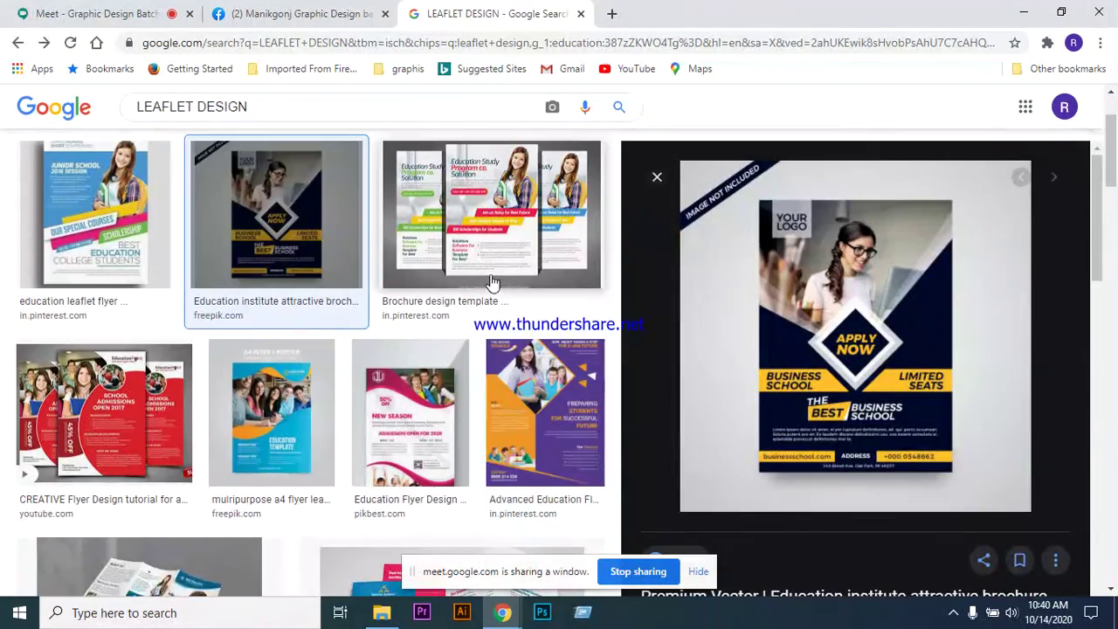
click(276, 332)
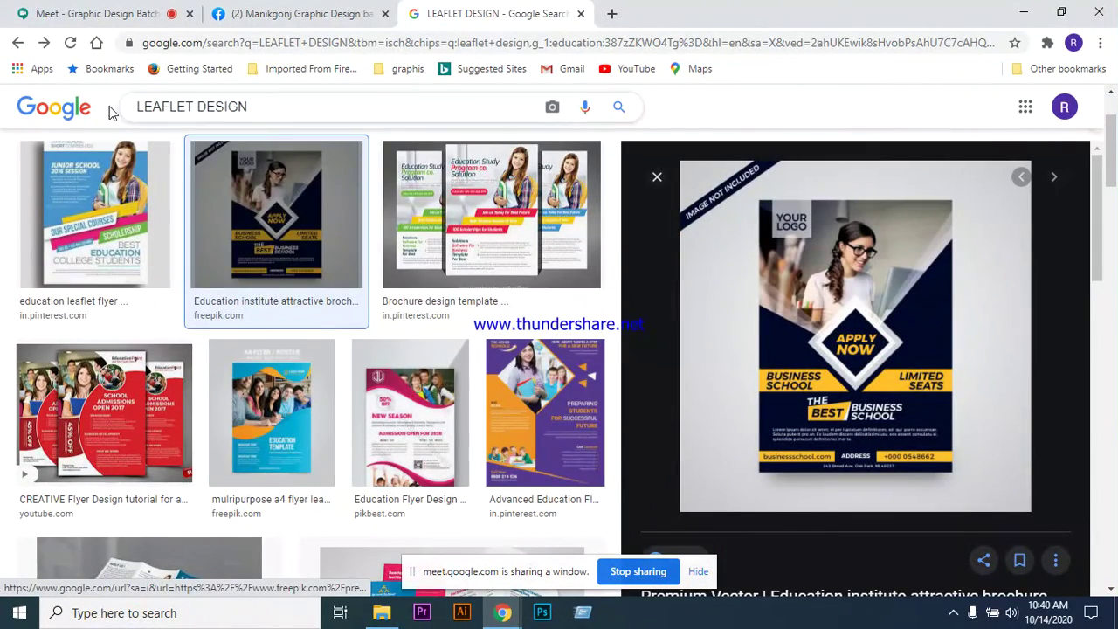
click(16, 46)
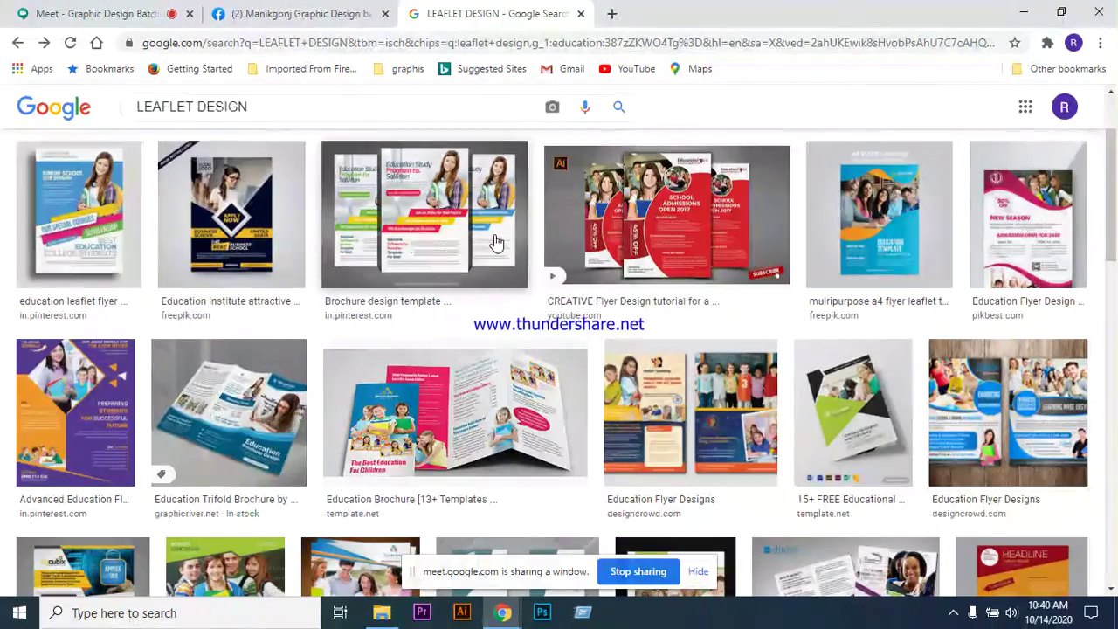
- Preview the red and orange 'Abstract flyer design background' image and select the search query text
scroll(542, 337, down, 3)
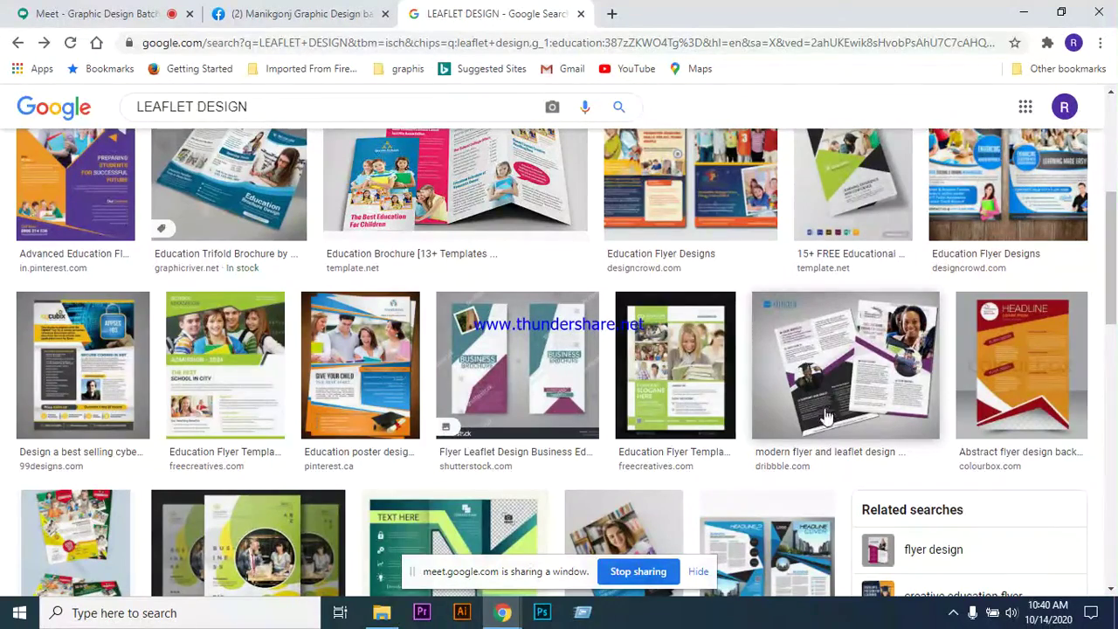
click(1026, 356)
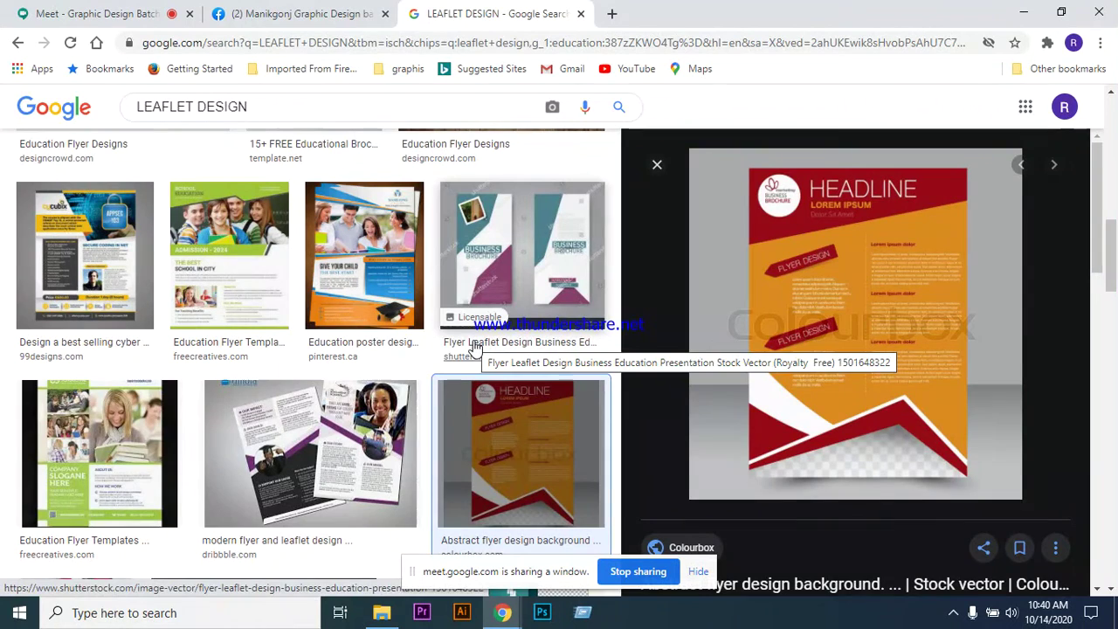
scroll(369, 332, up, 2)
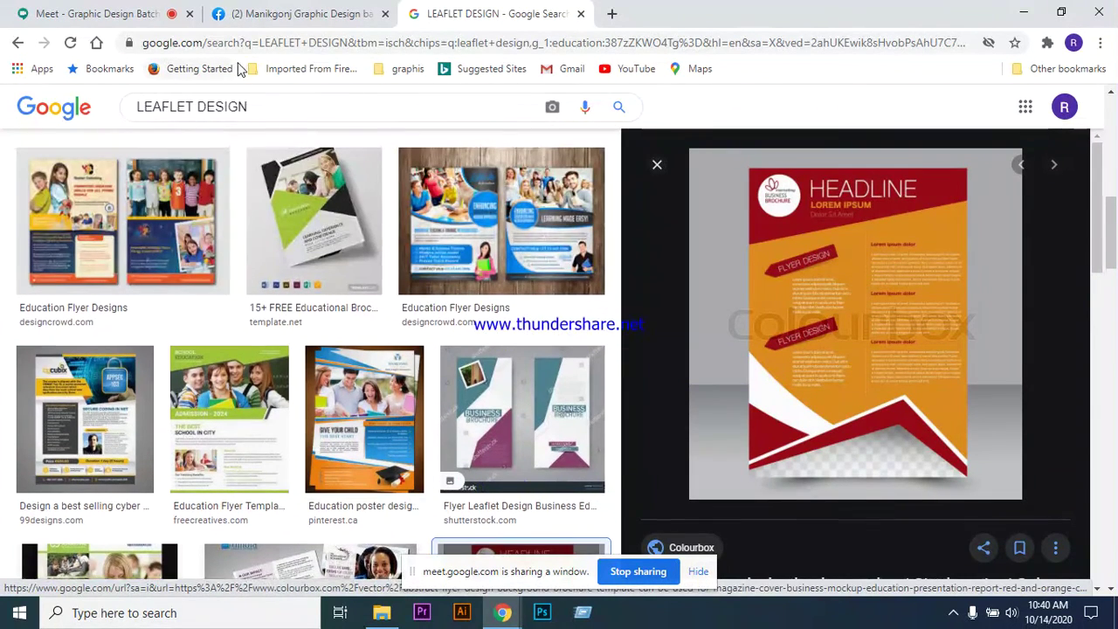
triple_click(280, 106)
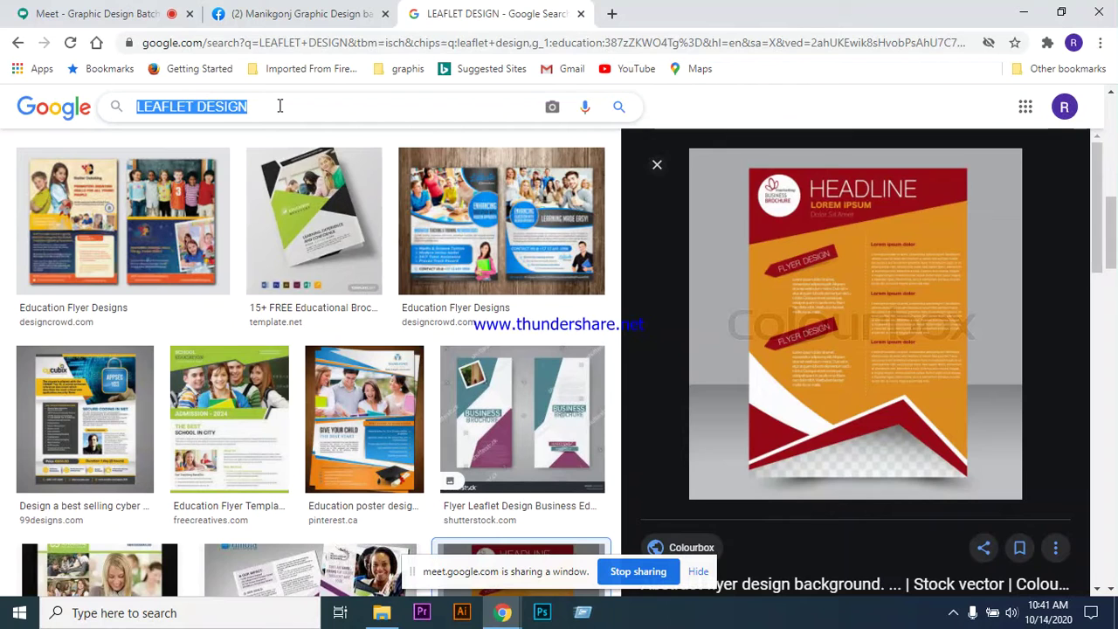
- Search for 'LEAFLET DESIGN two pages' and preview the two-page circle Page Brochure template
click(280, 106)
text(two pages)
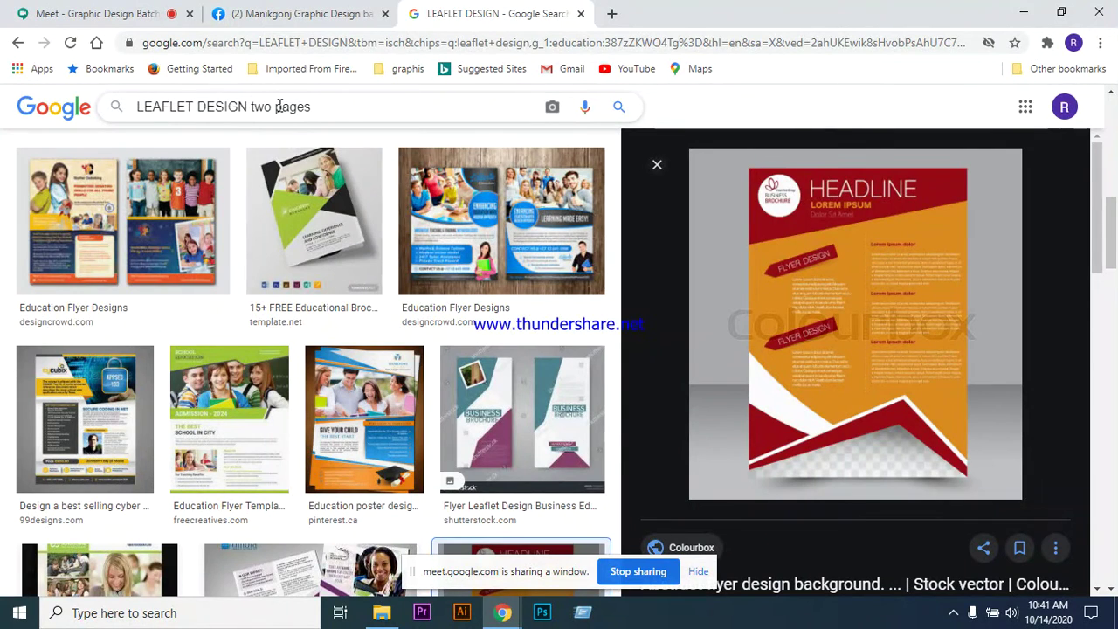
key(Return)
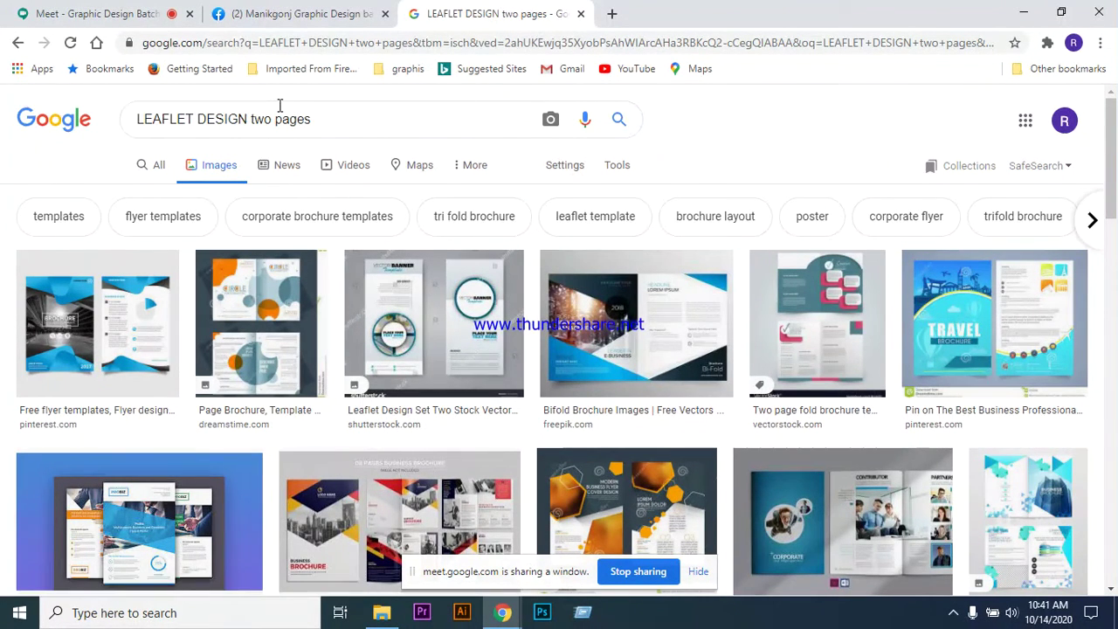
click(263, 301)
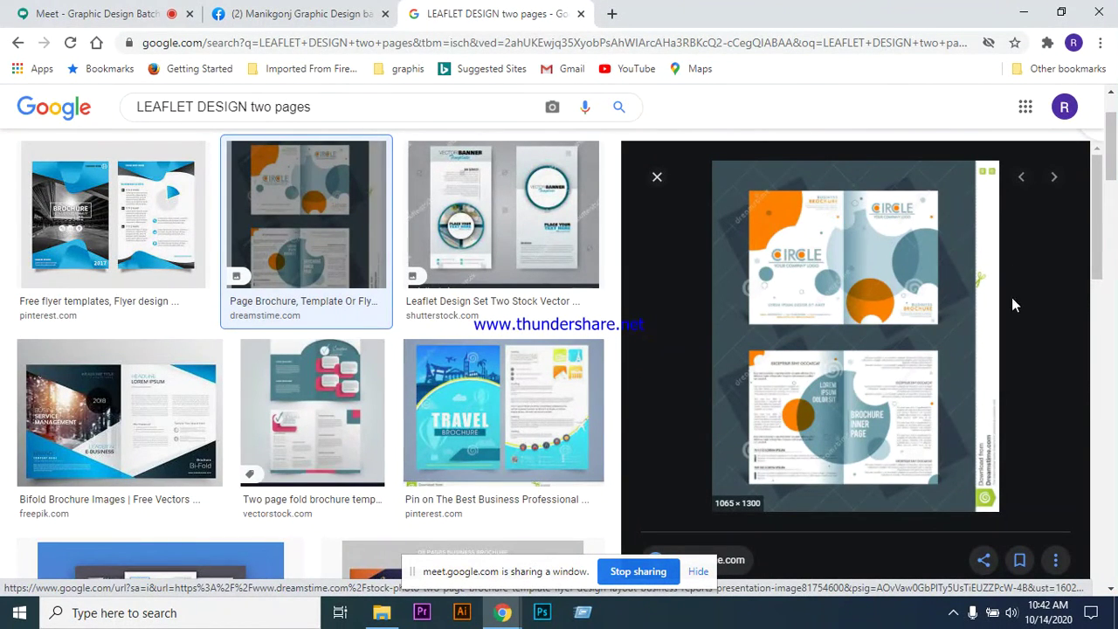
- Preview the Modern Corporate Brochure templates, corporate fitness flyer and Company Profile Mockup results
scroll(898, 315, down, 3)
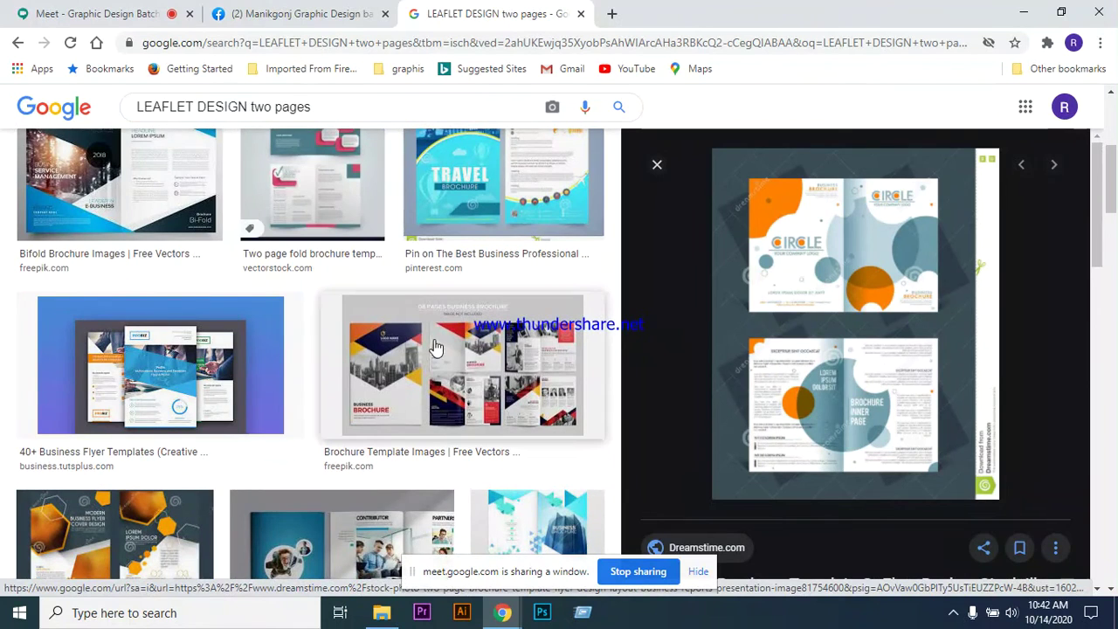
scroll(441, 348, down, 3)
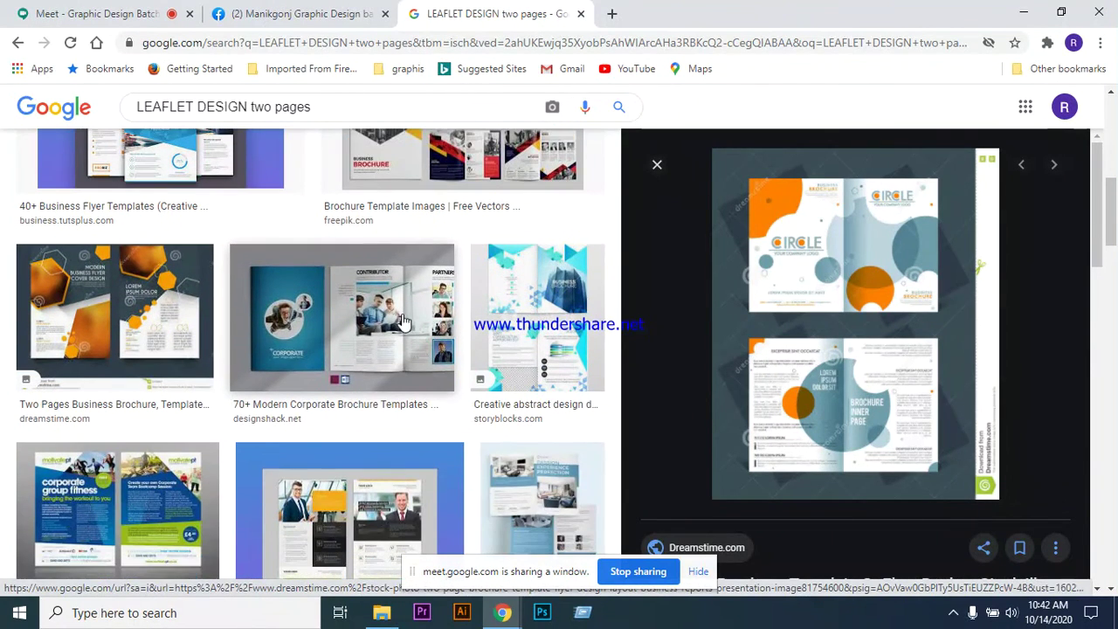
click(404, 316)
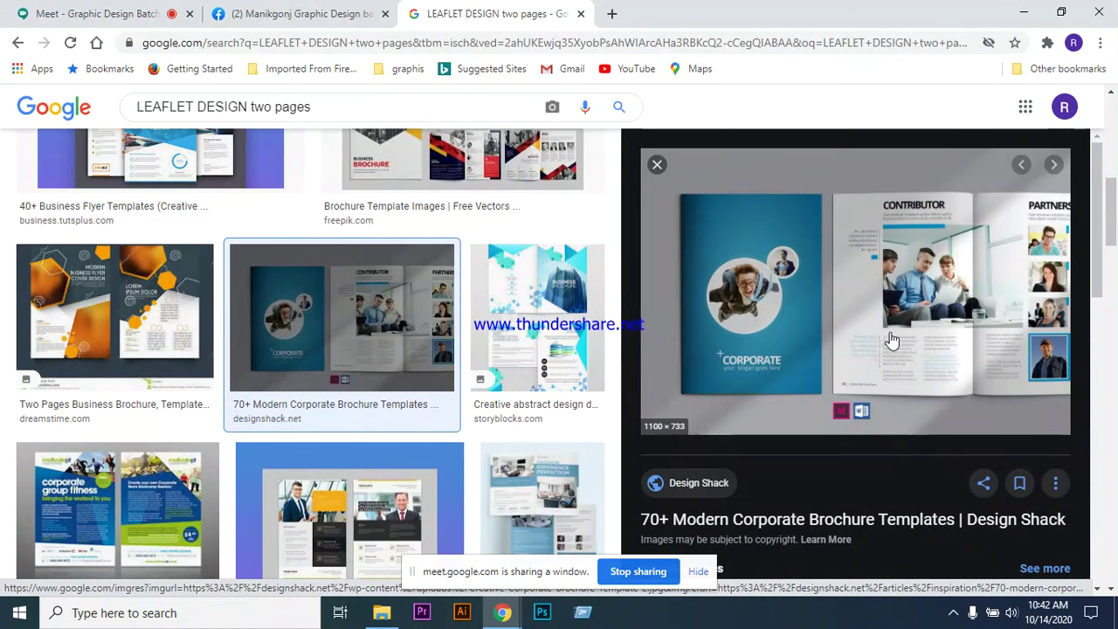
scroll(502, 424, down, 2)
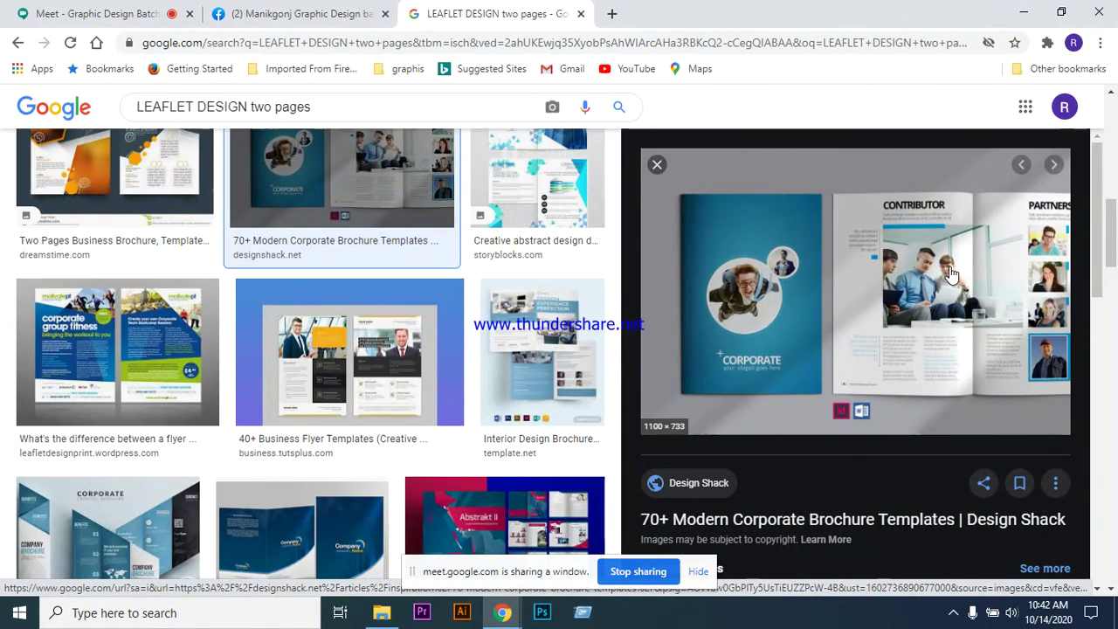
click(141, 364)
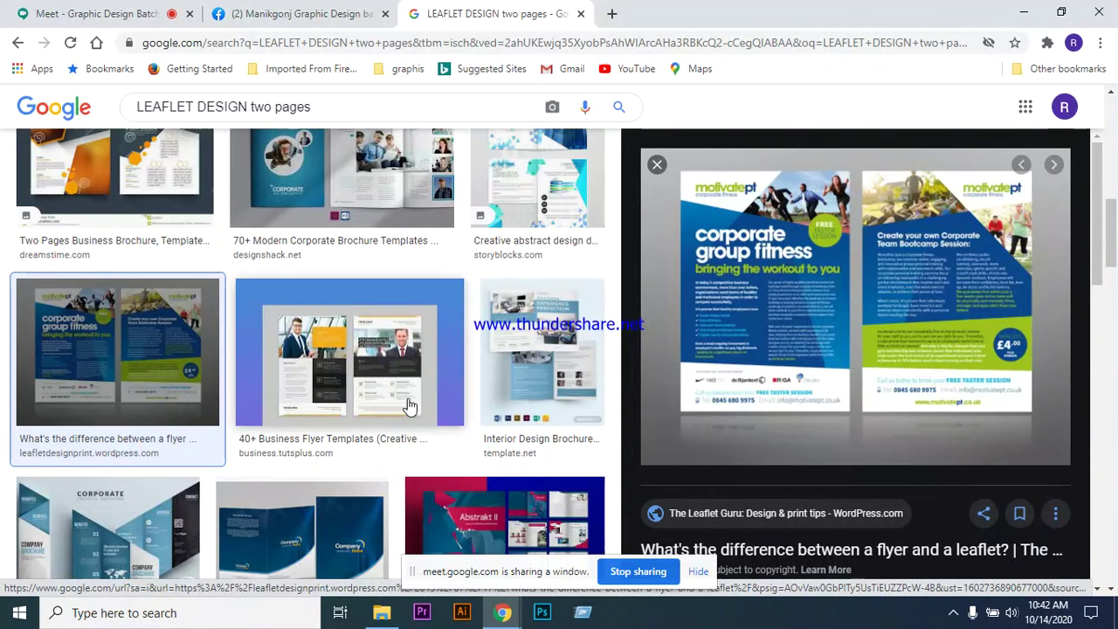
scroll(412, 411, down, 2)
scroll(436, 399, down, 1)
scroll(455, 397, down, 3)
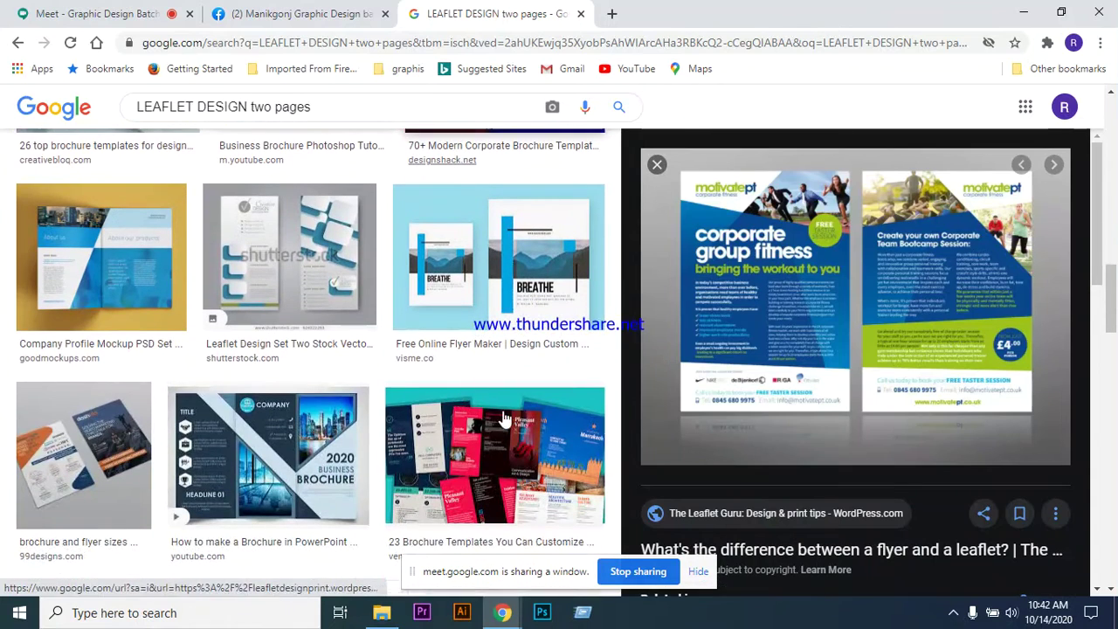
click(120, 284)
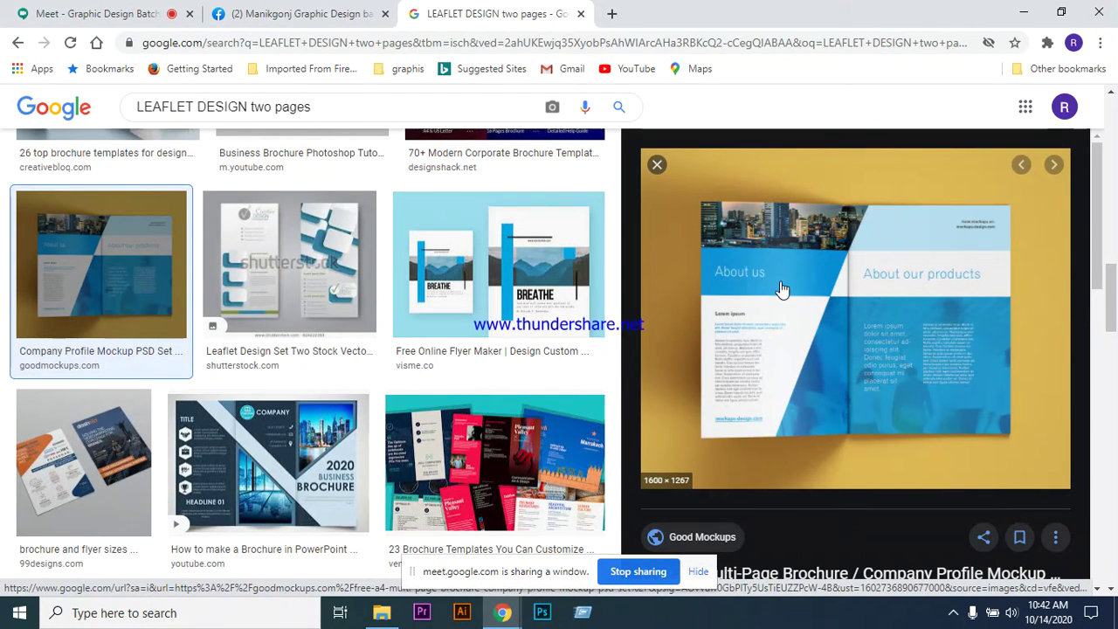
- Preview Canva's brochure size guide image from the two-page leaflet results
scroll(447, 337, down, 4)
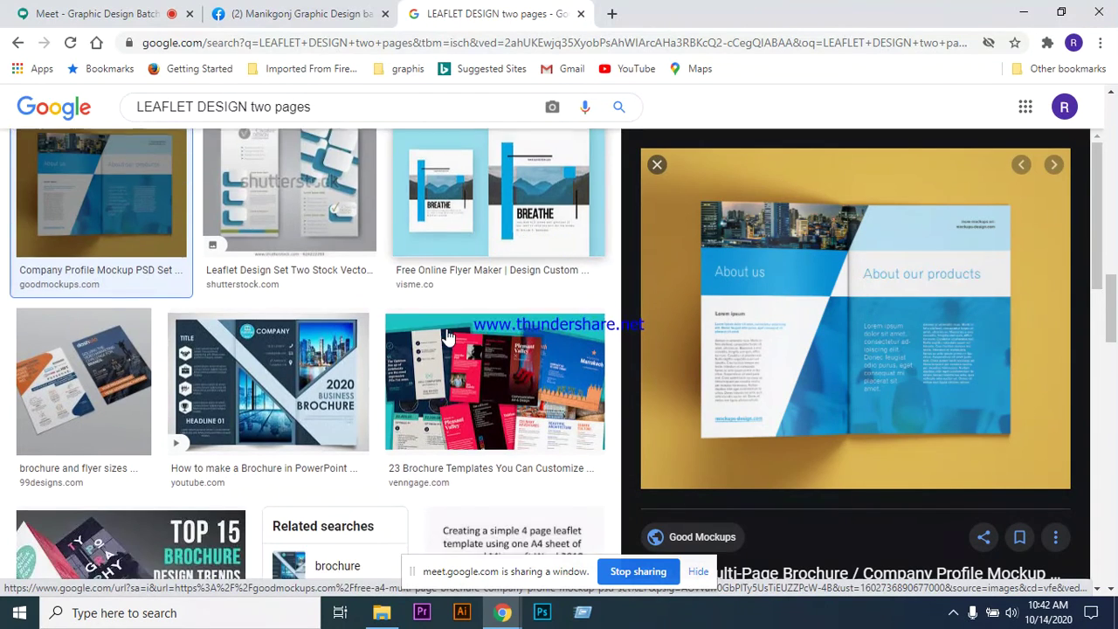
scroll(453, 306, down, 1)
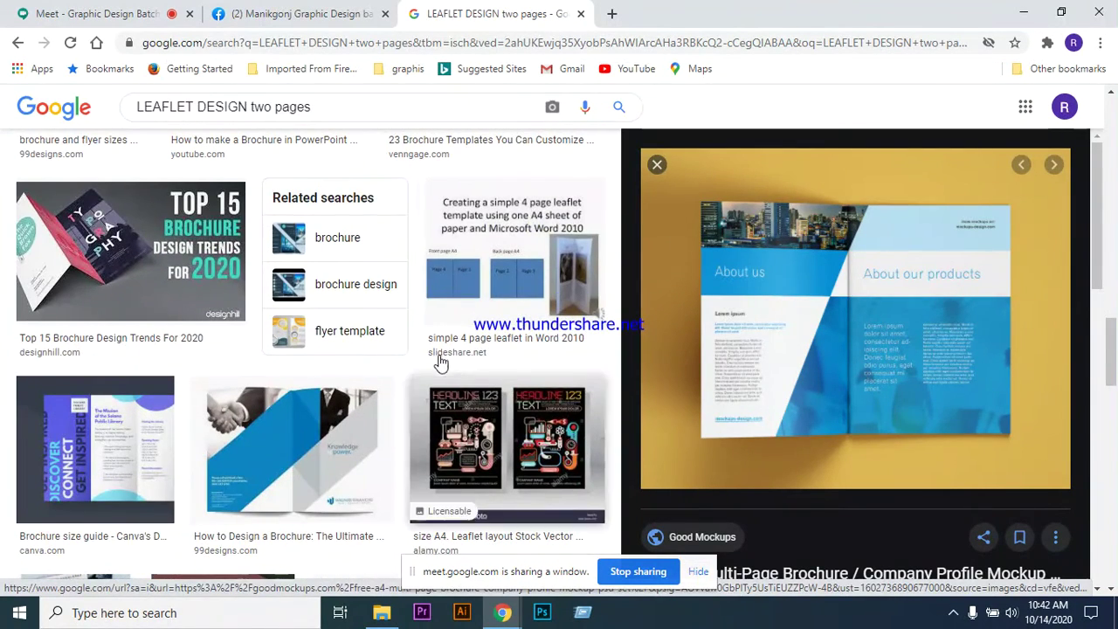
click(102, 441)
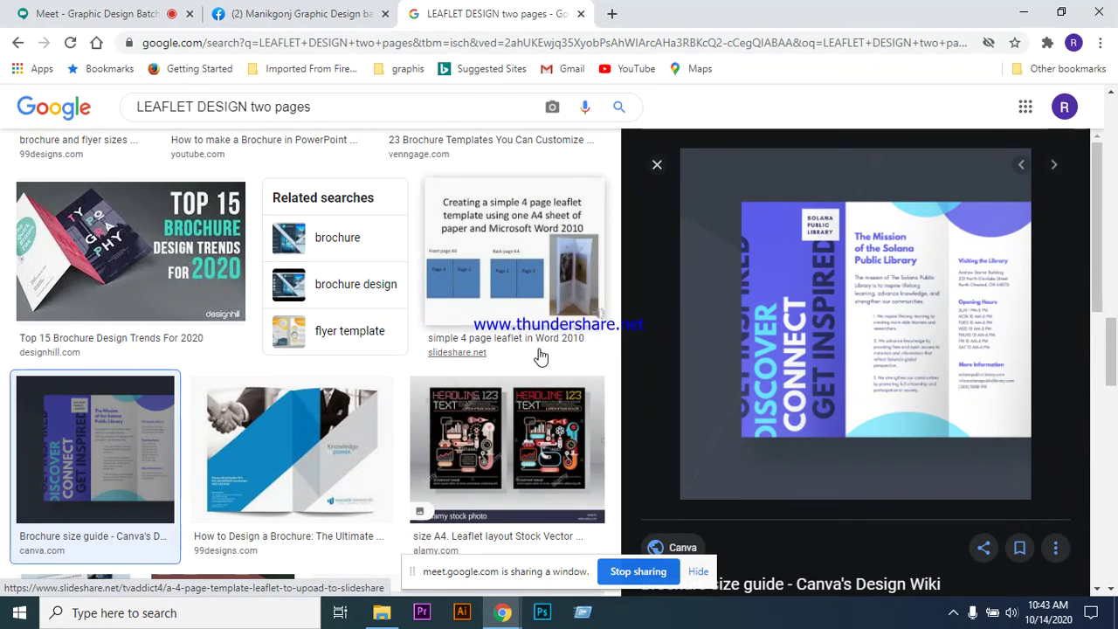
scroll(420, 430, down, 8)
scroll(544, 332, down, 2)
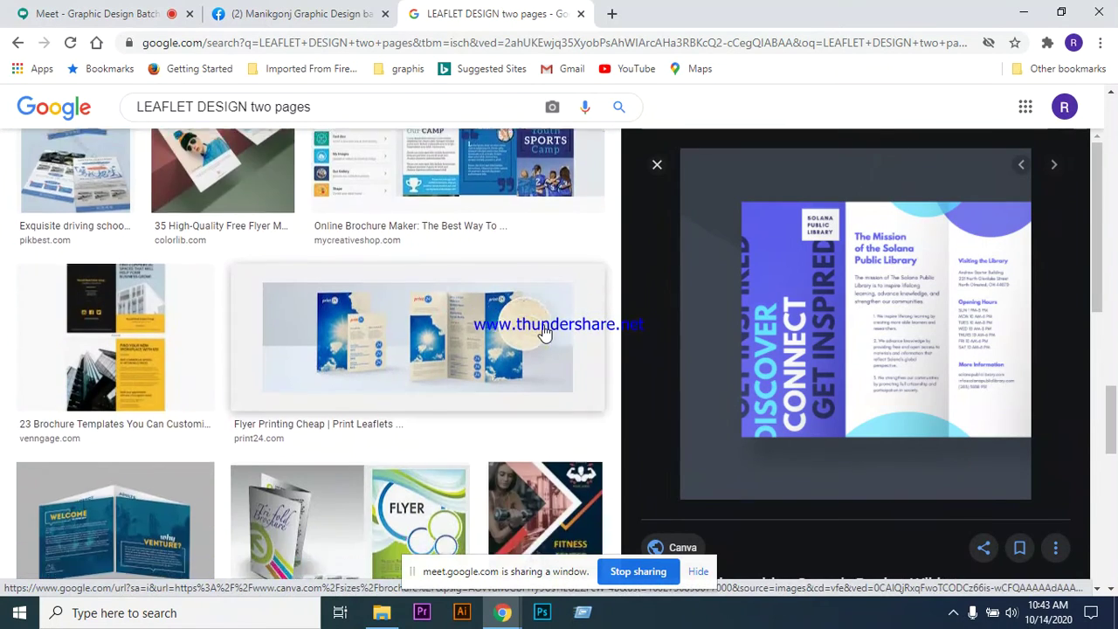
scroll(544, 329, up, 8)
click(316, 109)
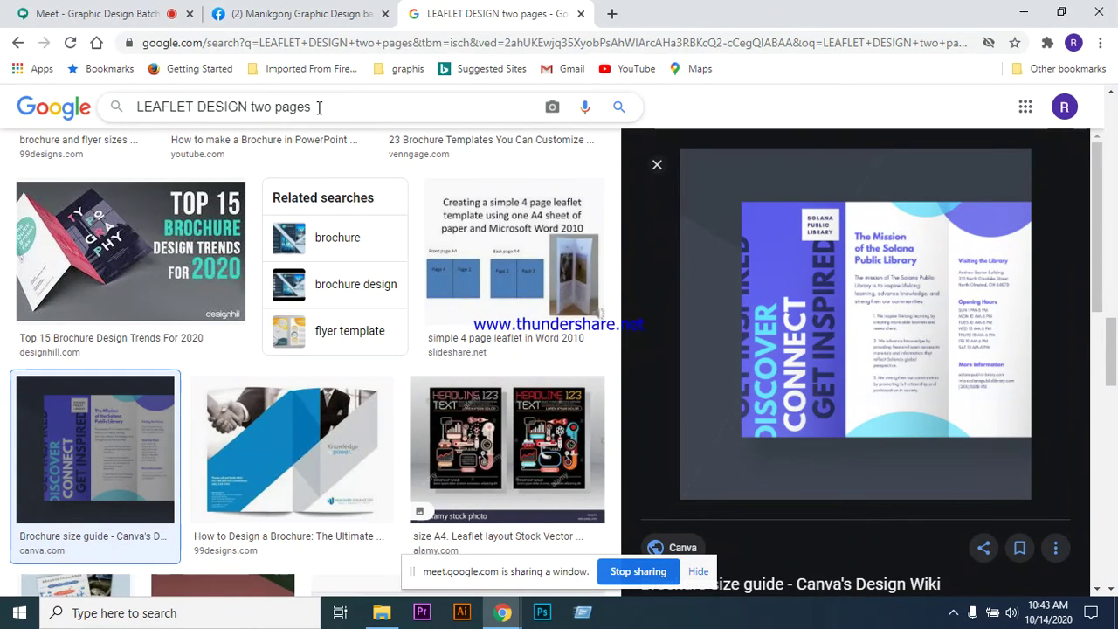
- Change the image search to 'trifold leaflet design'
key(BackSpace)
key(BackSpace)
key(BackSpace)
key(BackSpace)
key(BackSpace)
key(BackSpace)
key(BackSpace)
key(BackSpace)
key(BackSpace)
key(BackSpace)
text(tr)
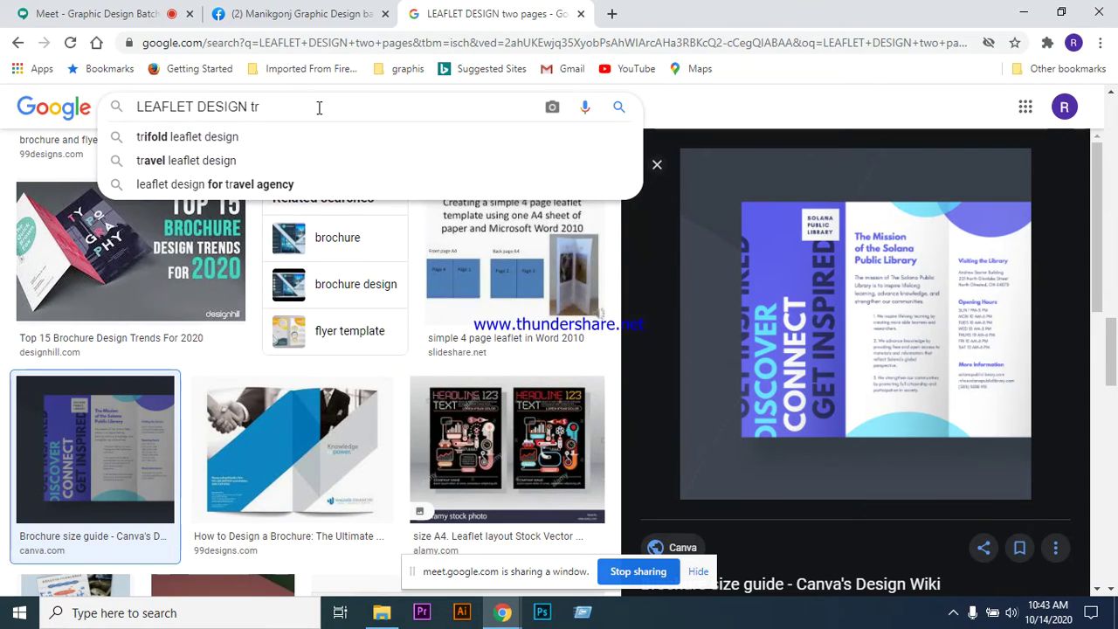
click(205, 140)
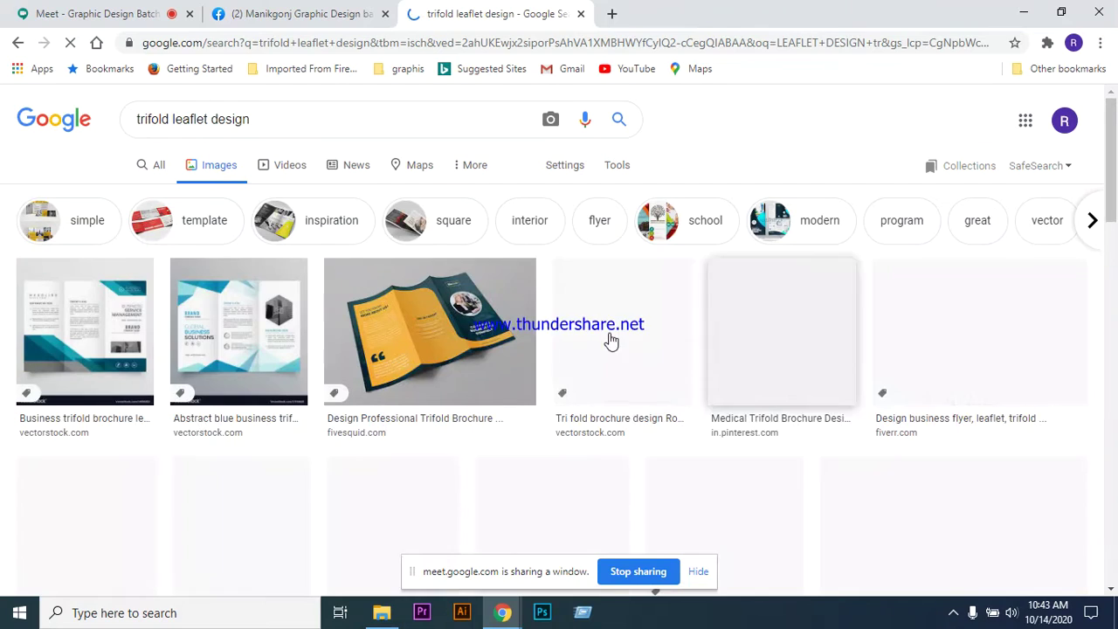
- Preview the orange trifold brochure, then the Abstract Wave Blue Trifold Brochure image
scroll(693, 314, down, 1)
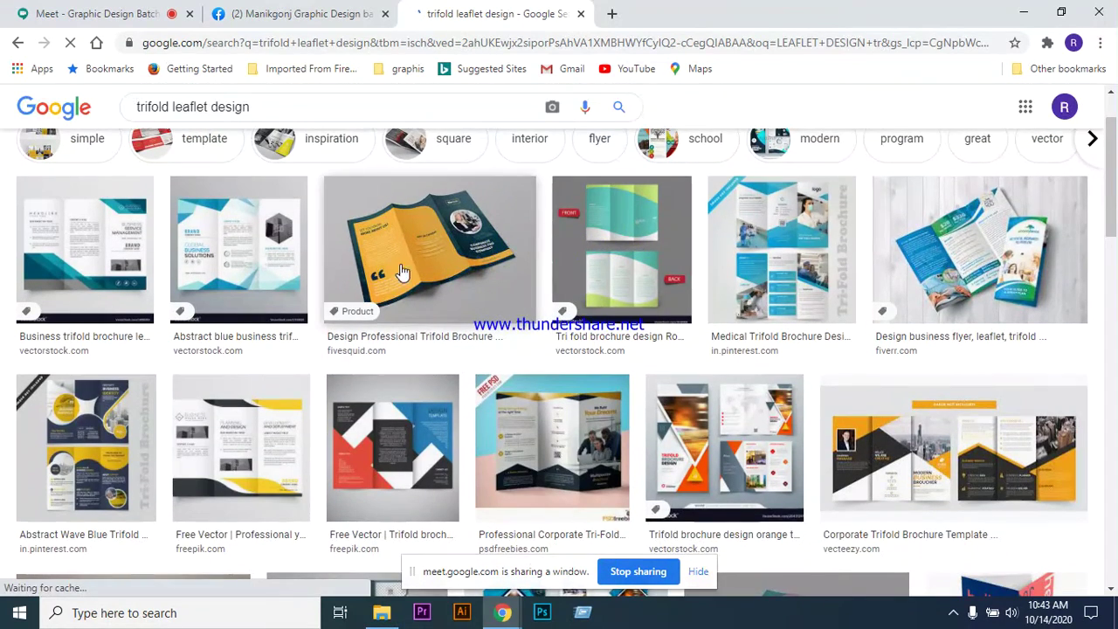
click(428, 249)
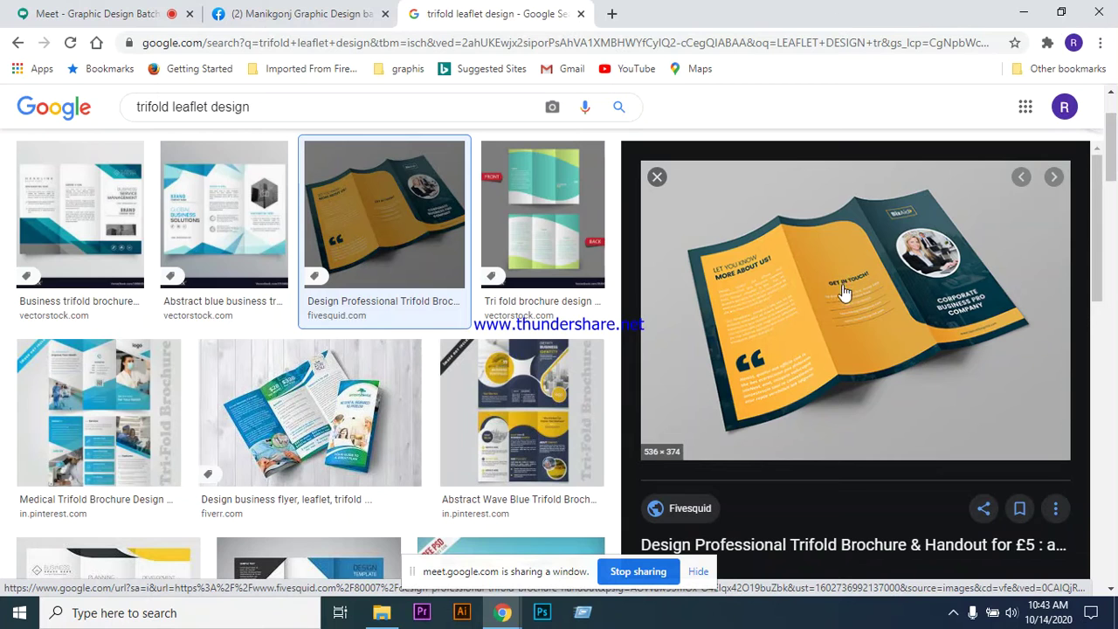
click(524, 417)
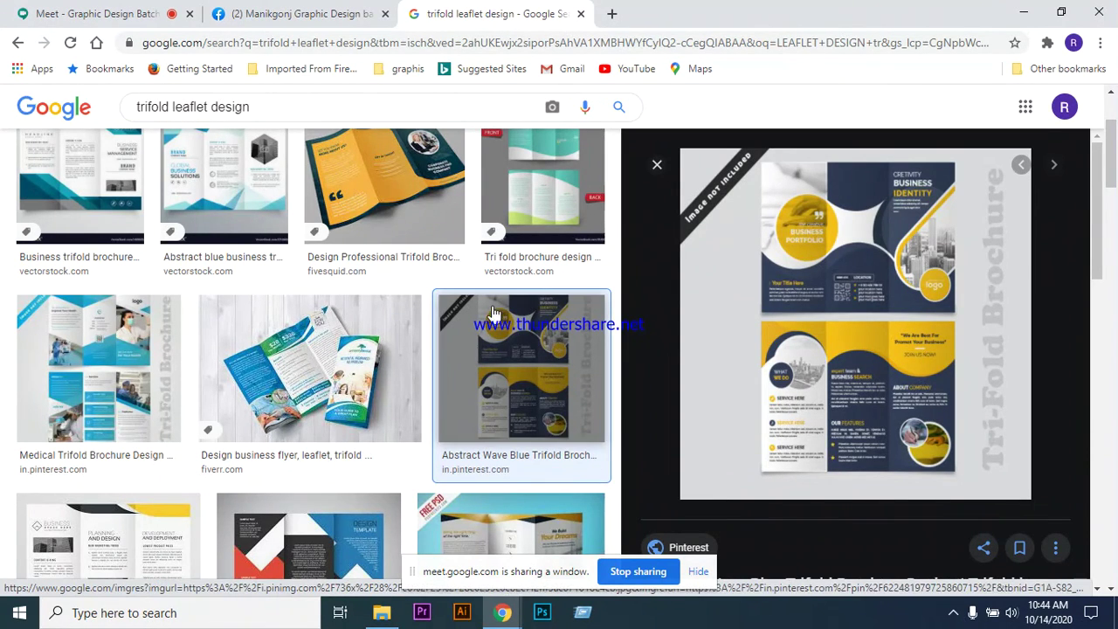
scroll(467, 349, down, 4)
scroll(476, 415, down, 8)
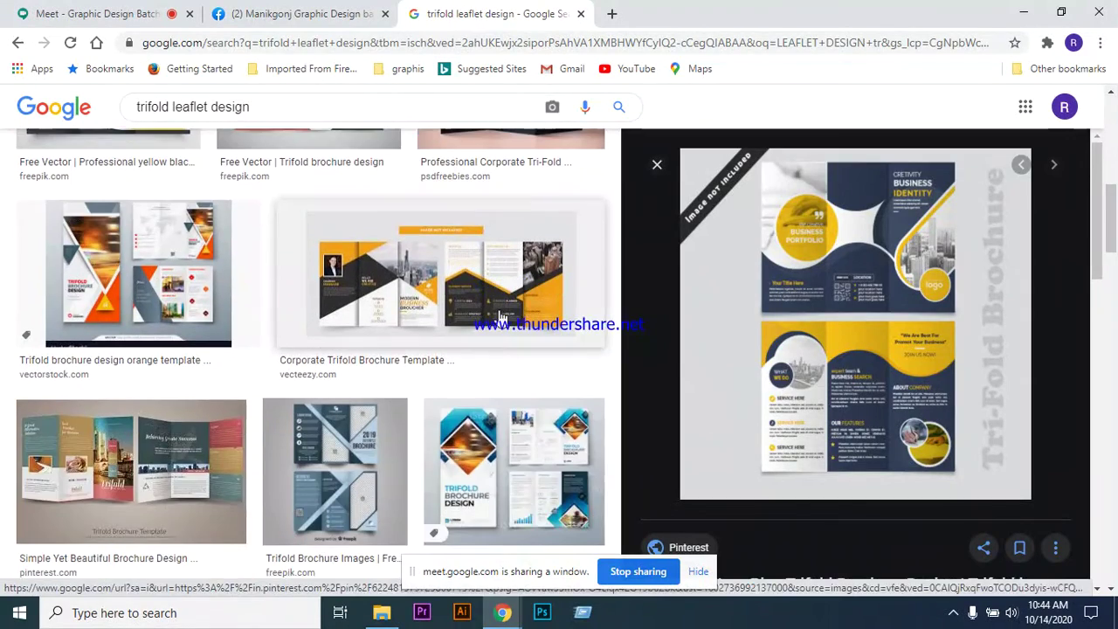
scroll(479, 367, down, 5)
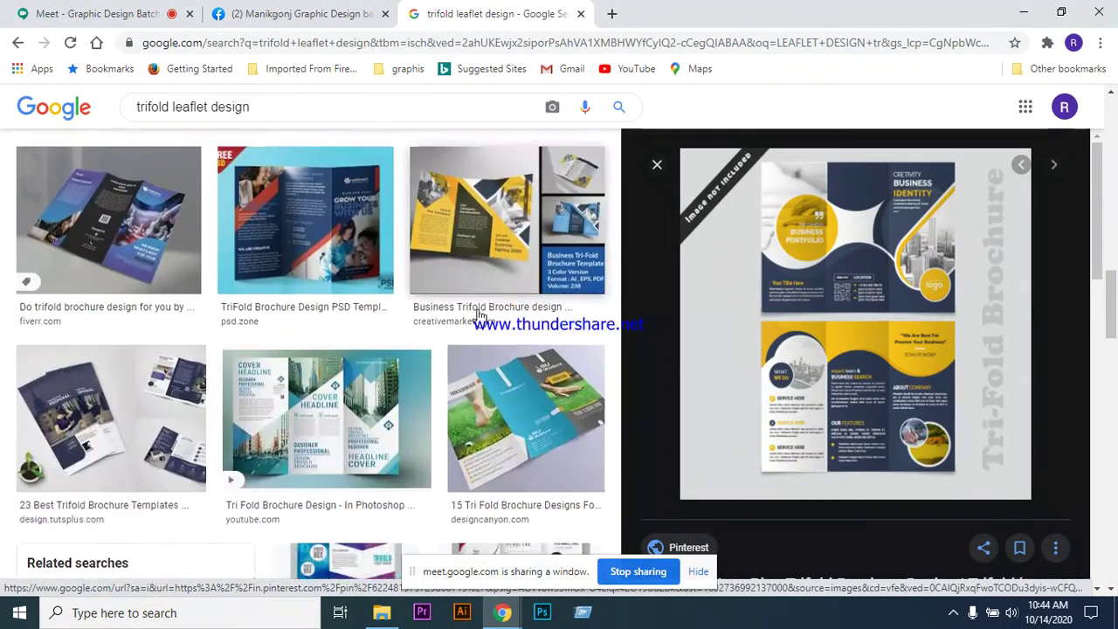
scroll(479, 367, up, 5)
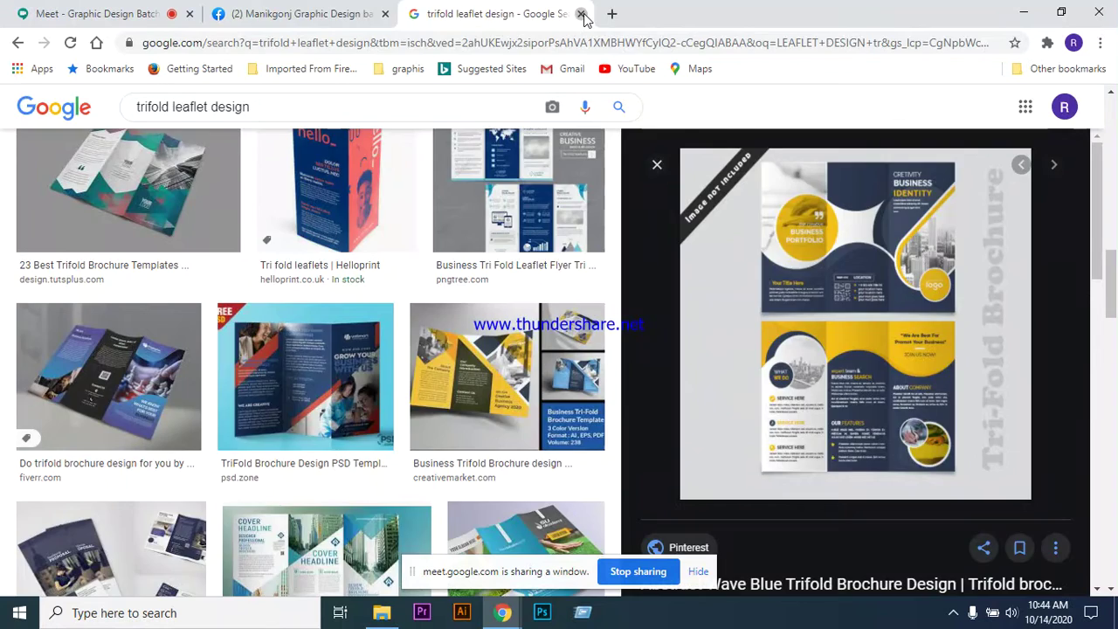
- Close the trifold results and search 'one side leaflet size' in a new tab
click(582, 14)
click(417, 15)
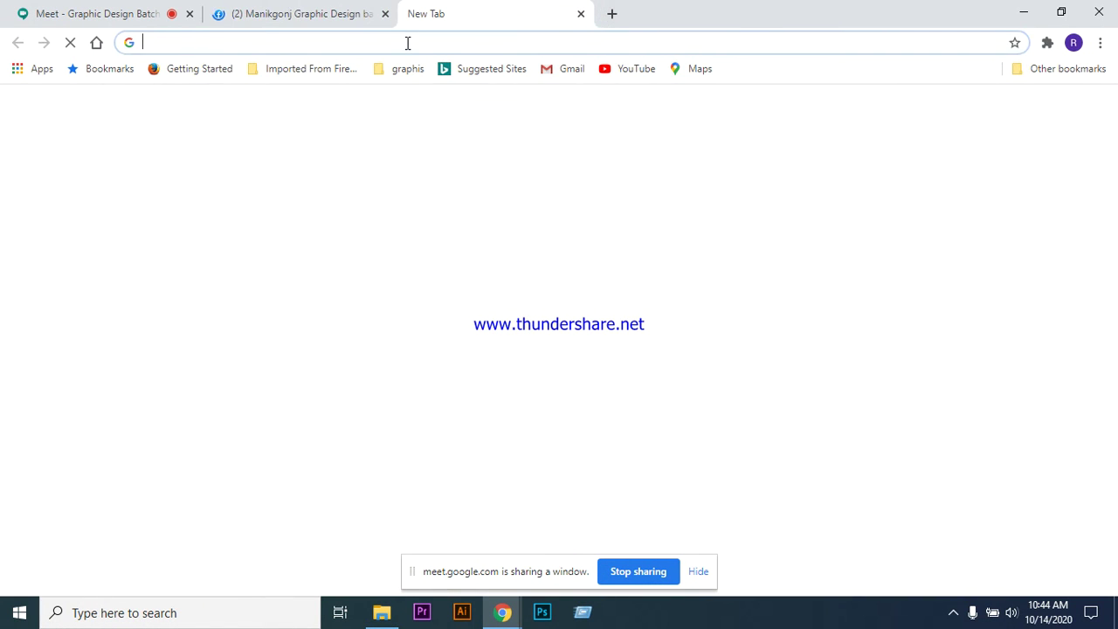
click(407, 43)
text(on)
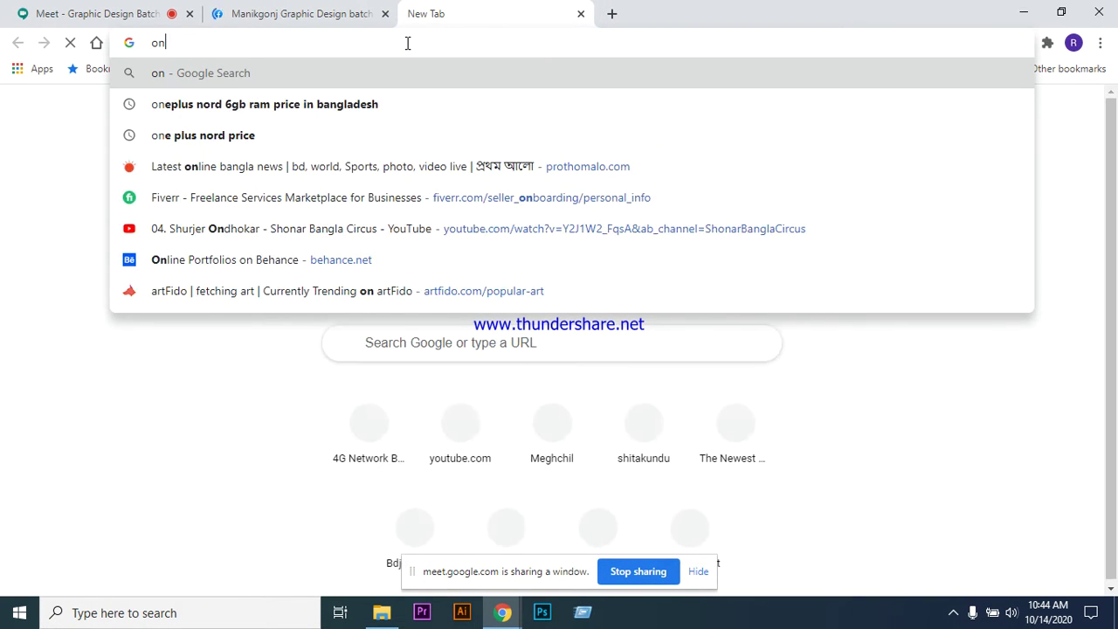
text(e side)
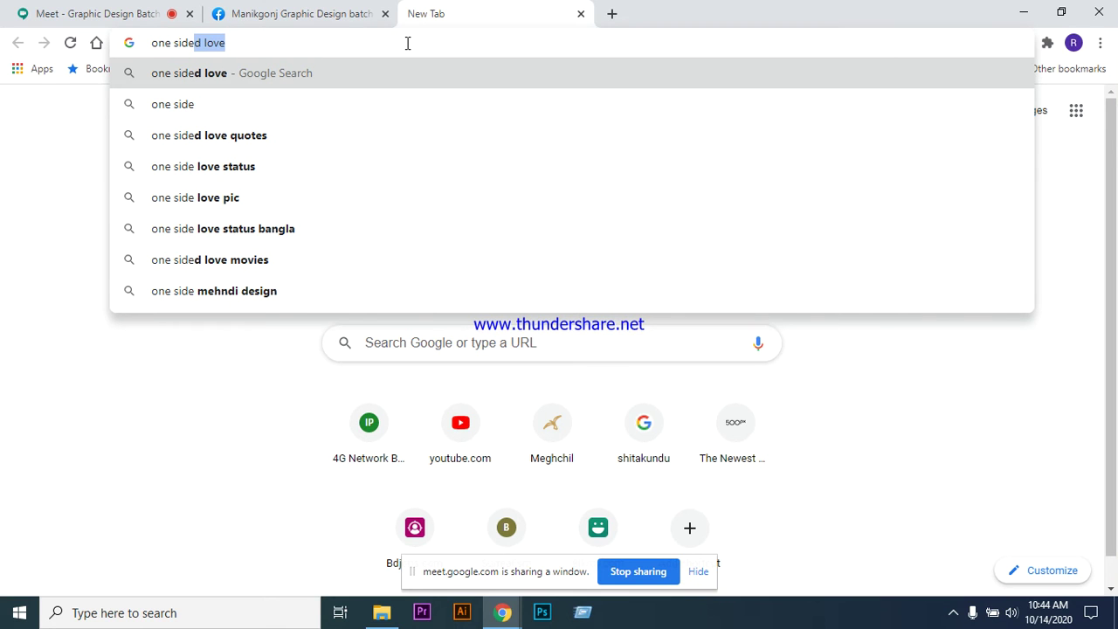
key(BackSpace)
text(l)
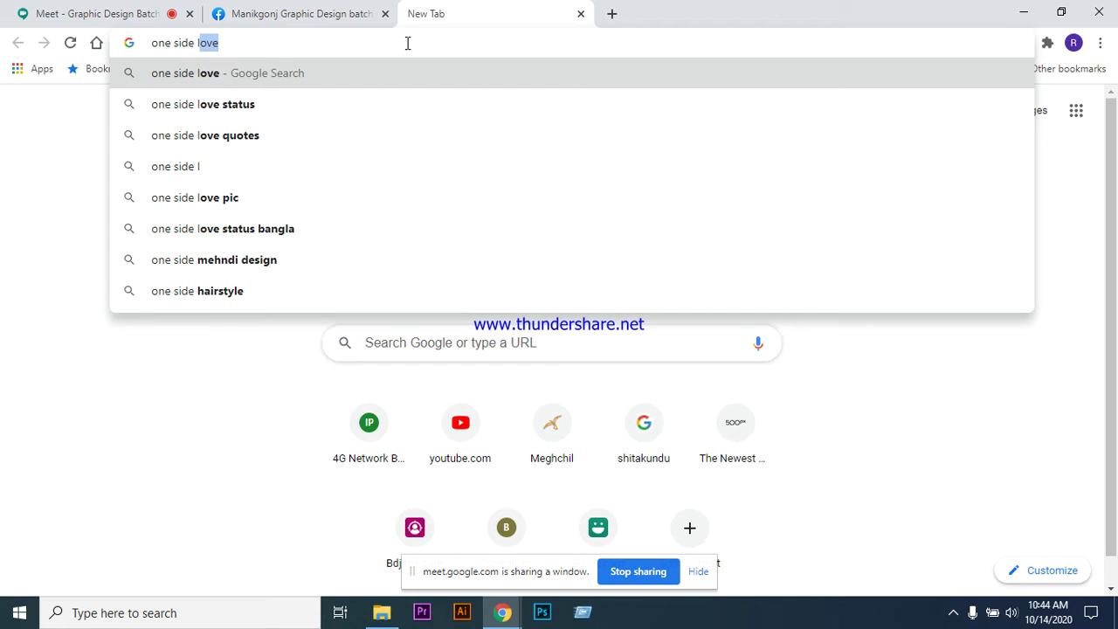
text(eafl)
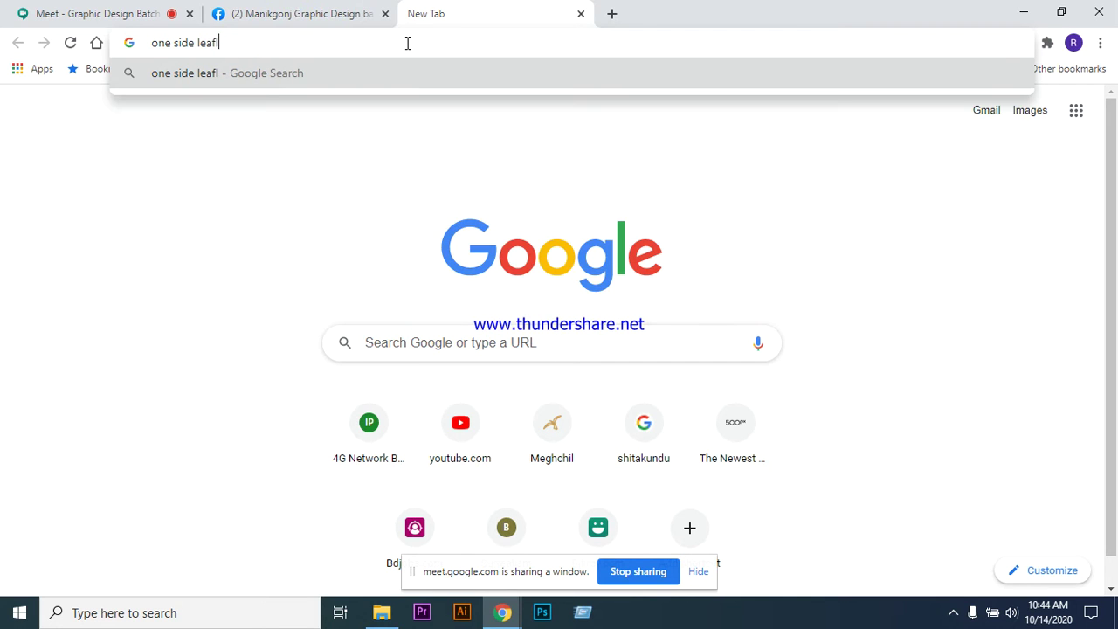
text(et size)
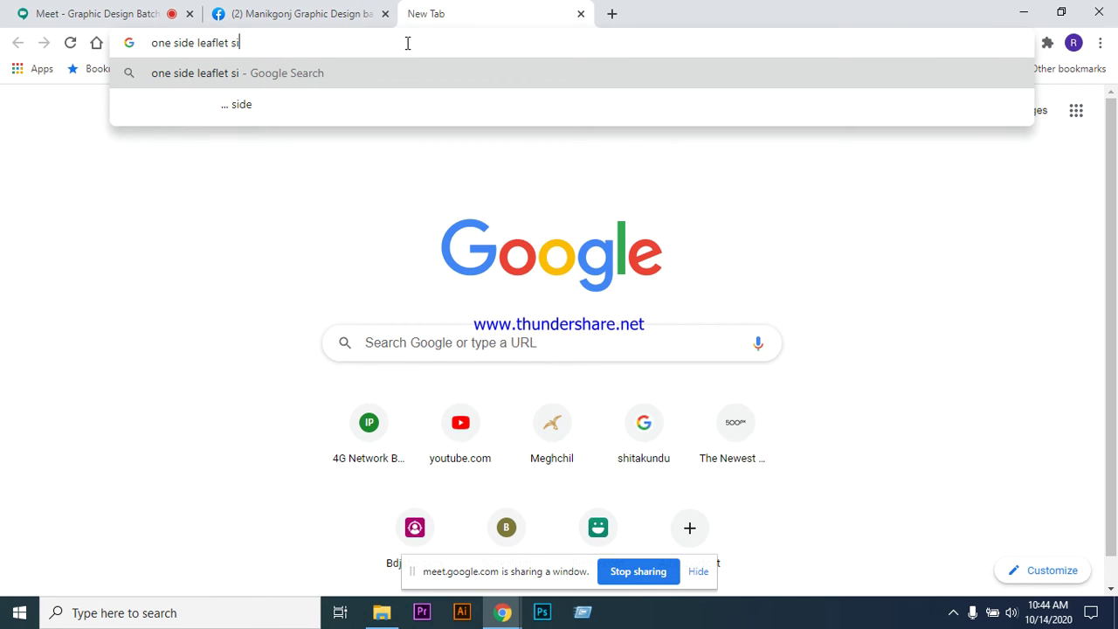
key(Return)
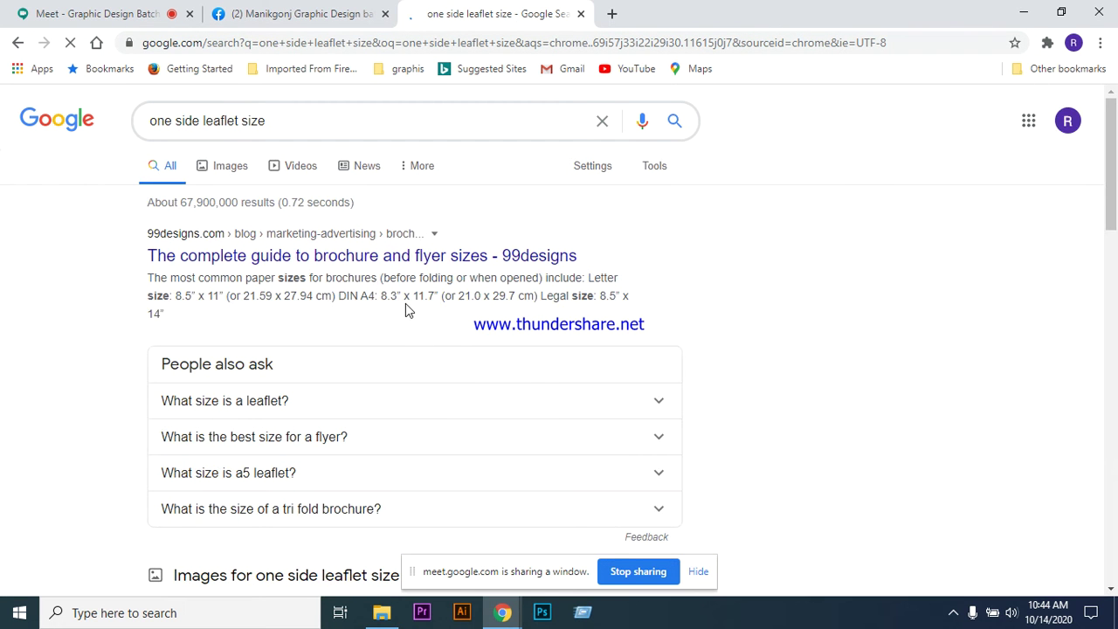
- Switch the 'one side leaflet size' search to image results showing size charts
scroll(359, 300, down, 1)
scroll(358, 300, down, 2)
scroll(392, 307, down, 1)
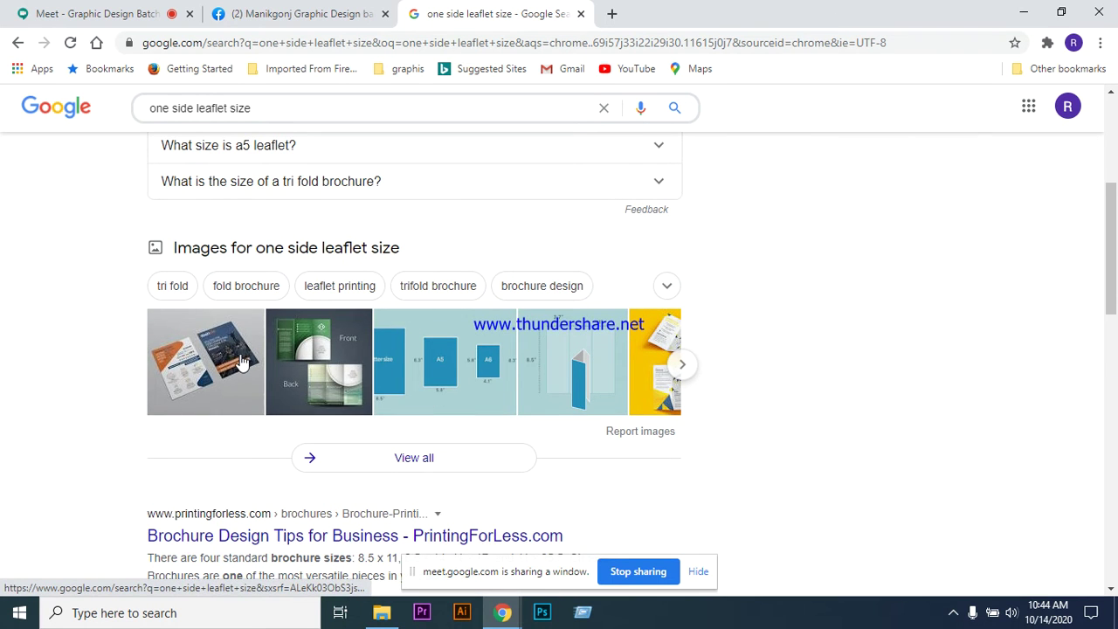
scroll(243, 358, up, 1)
scroll(243, 339, up, 3)
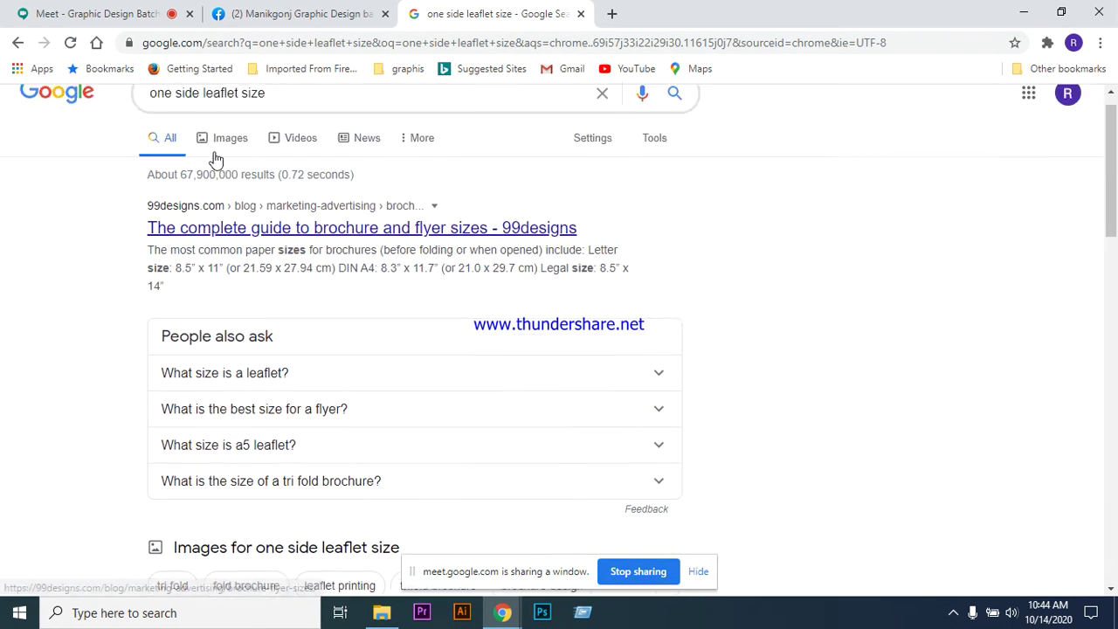
click(229, 161)
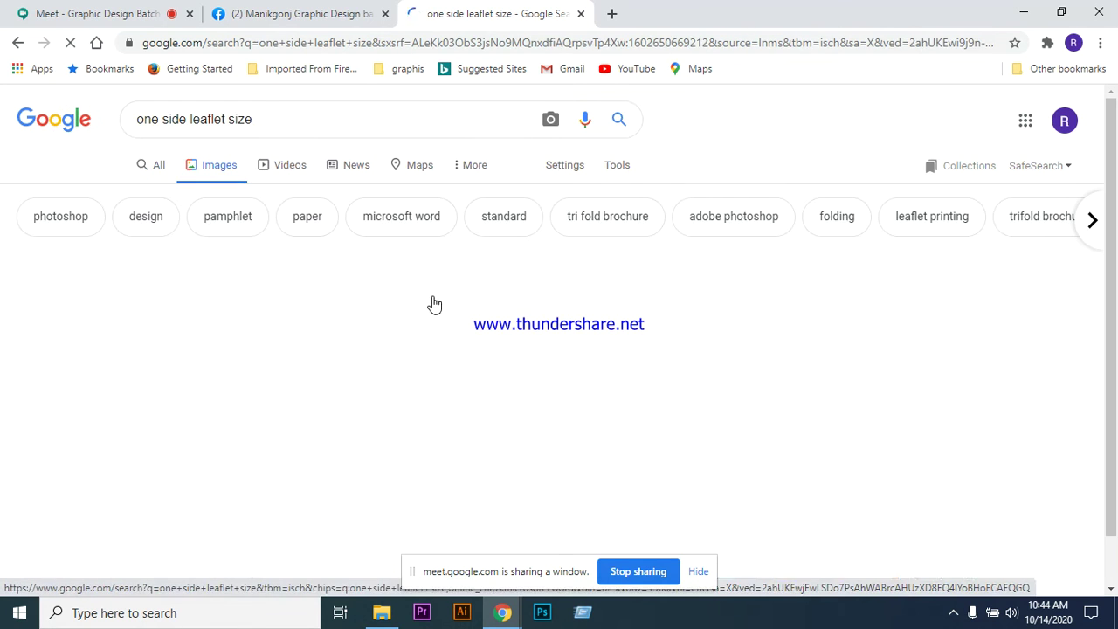
scroll(427, 265, down, 1)
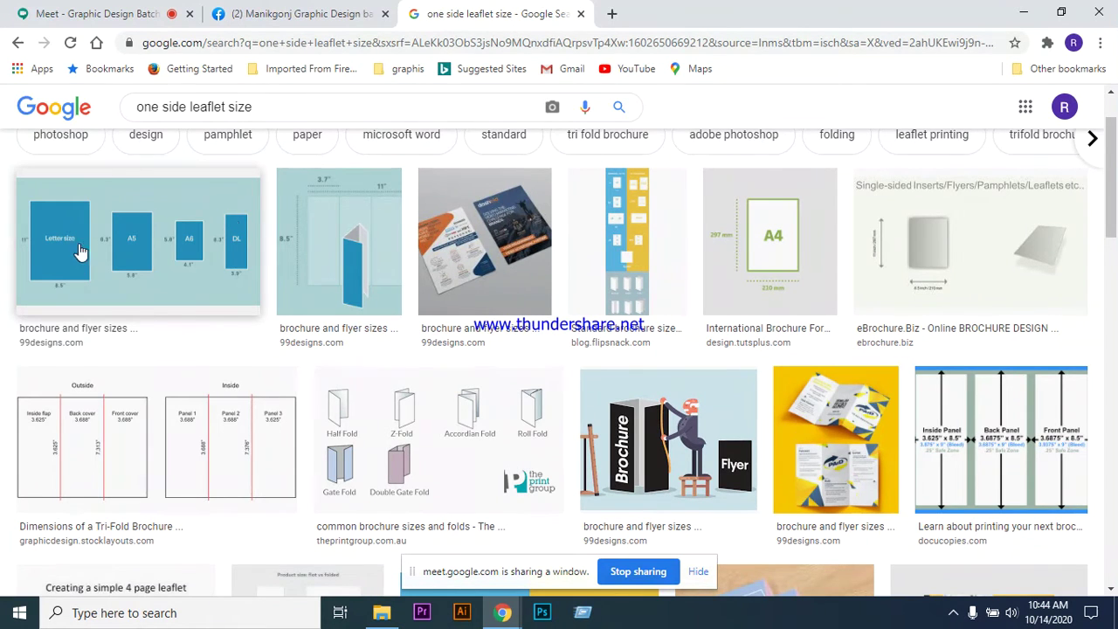
- Close the leaflet search tab, return to the Meet class call and stop sharing
click(581, 13)
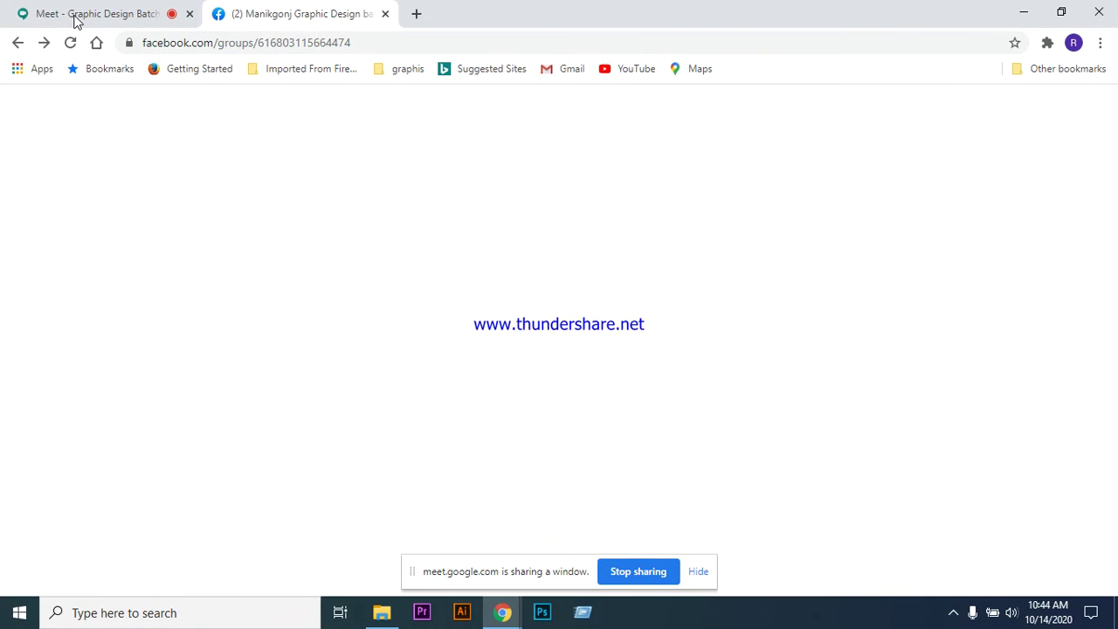
click(110, 14)
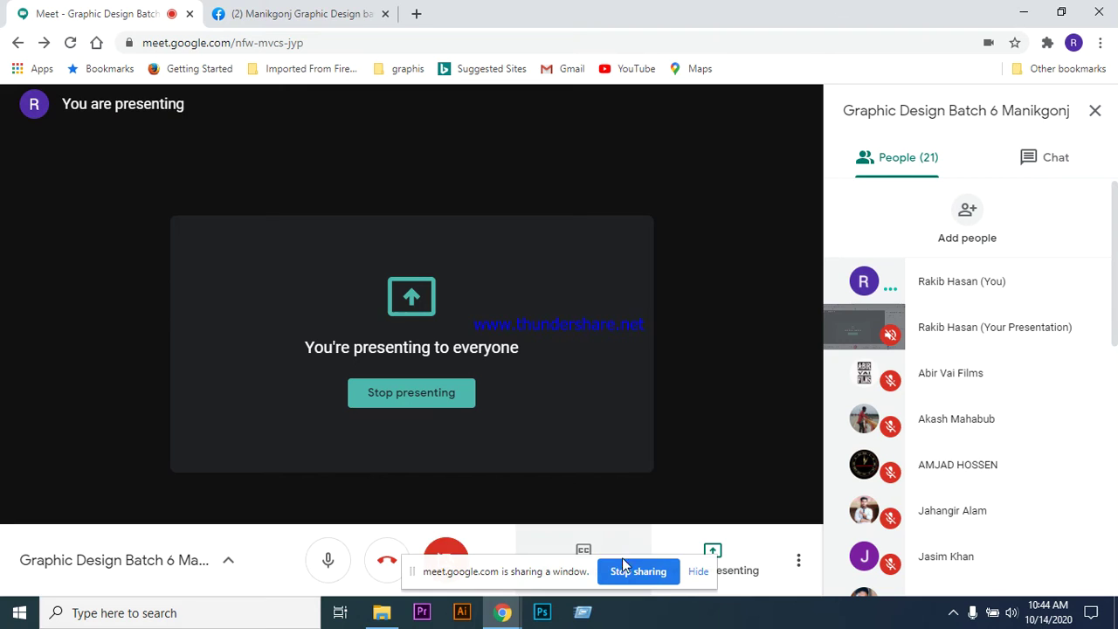
click(636, 572)
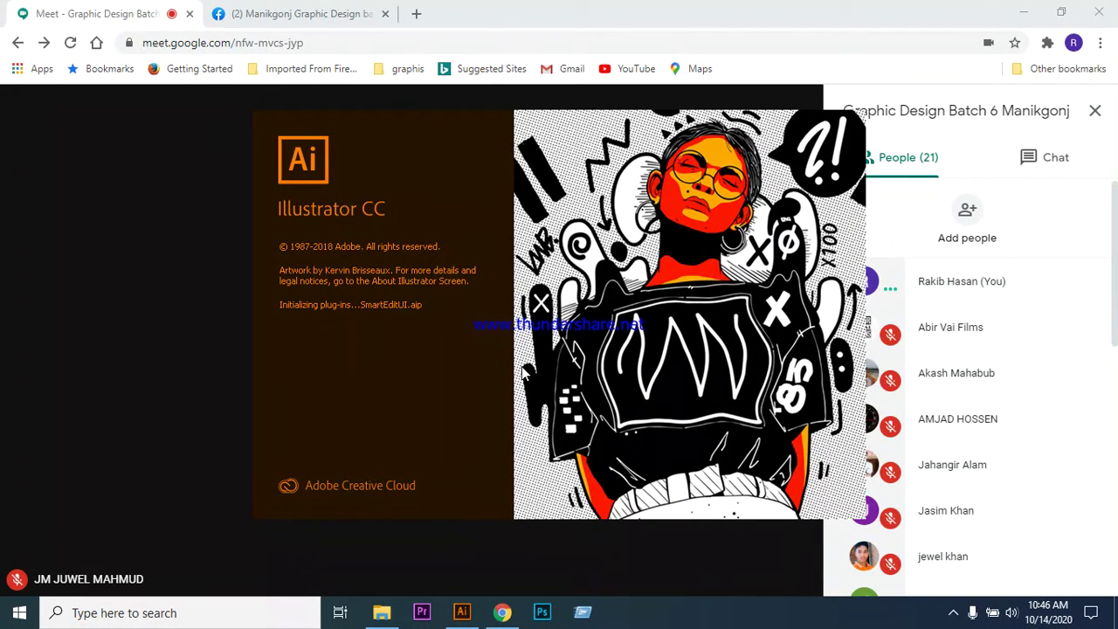
- Open the Downloads folder in File Explorer, then bring the Illustrator window forward
click(121, 13)
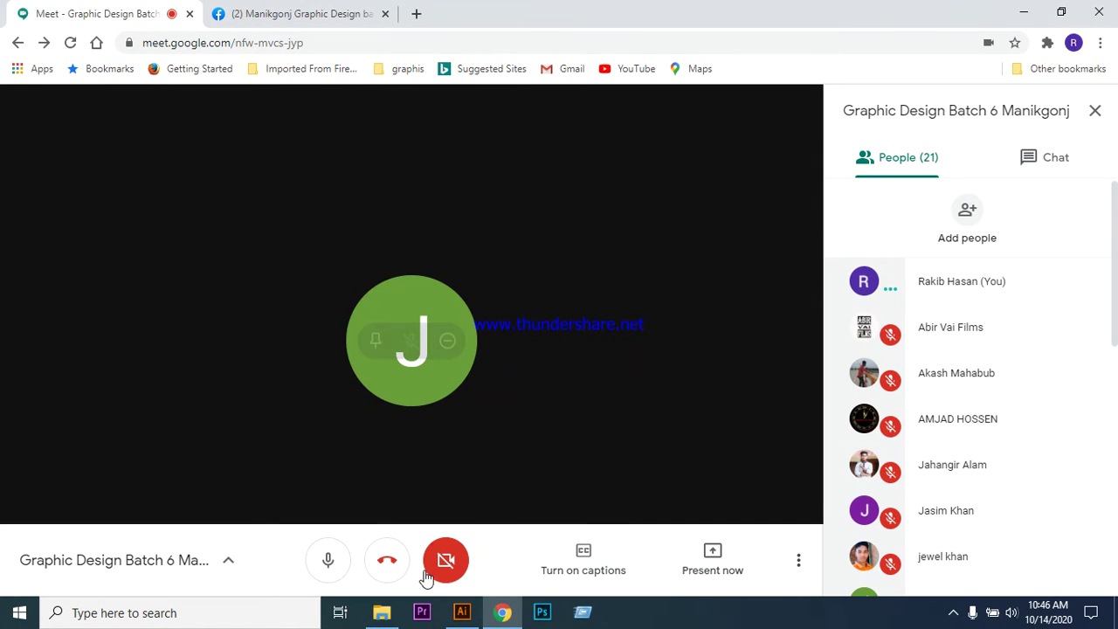
mouse_move(385, 617)
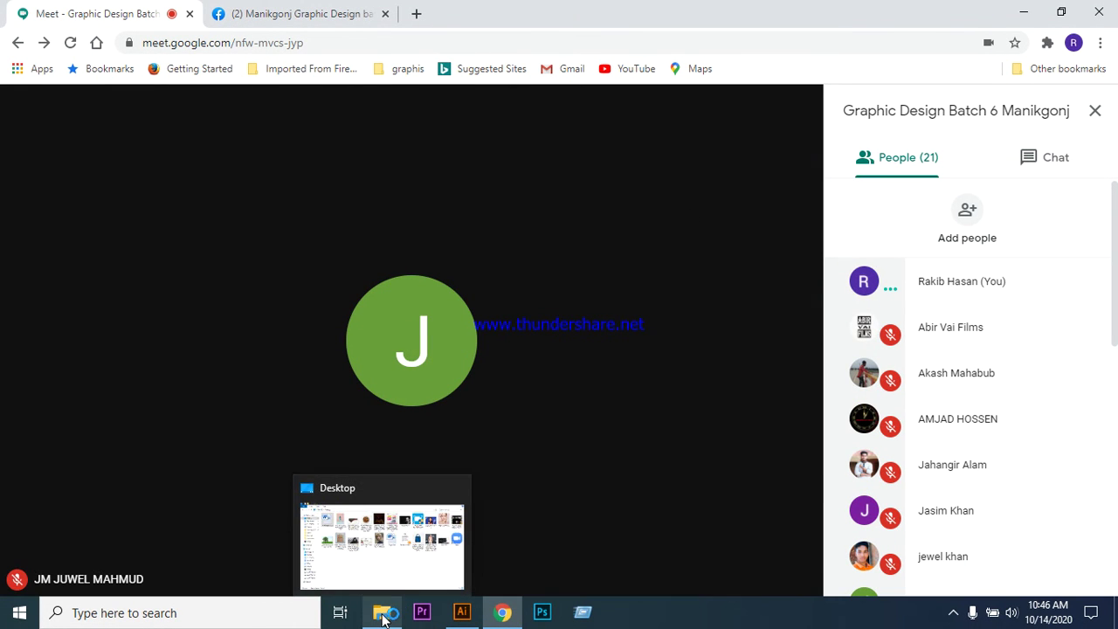
click(383, 615)
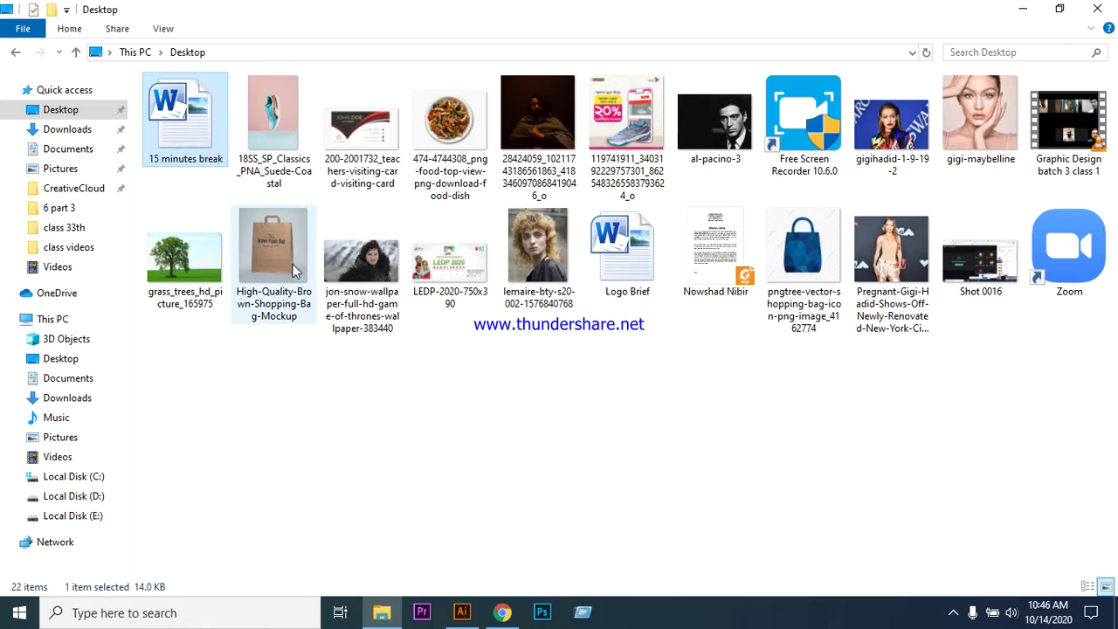
click(75, 136)
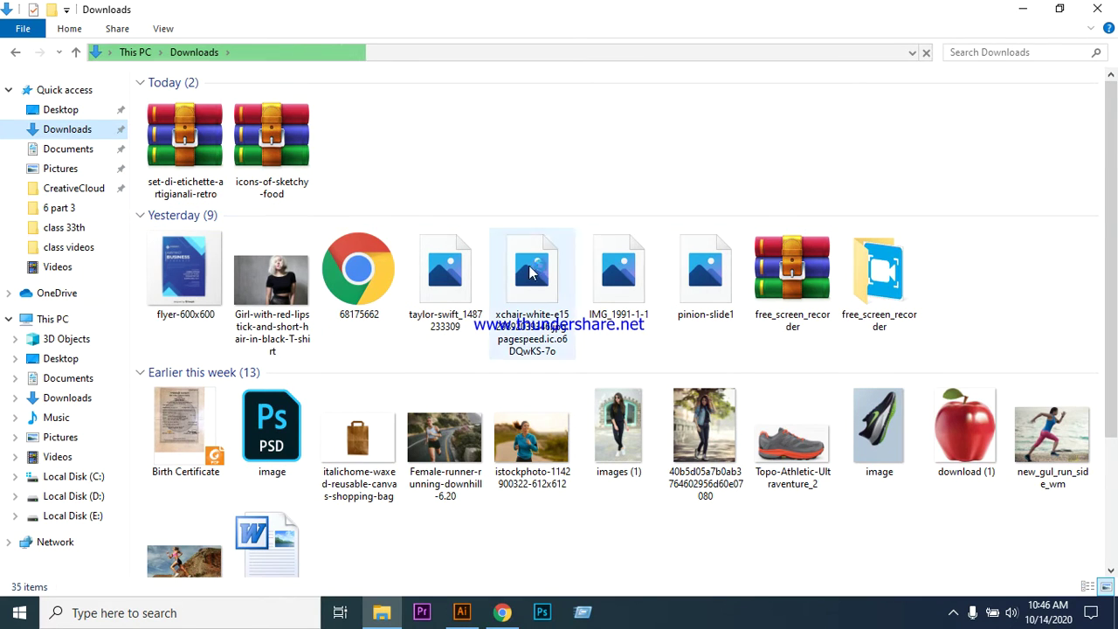
click(464, 616)
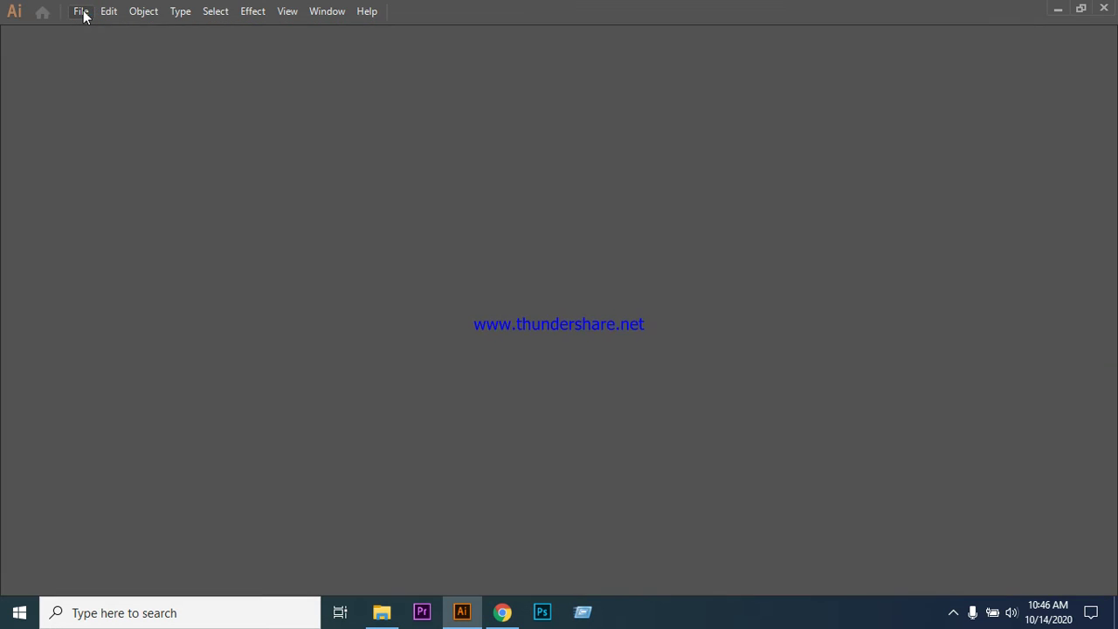
- Share the Adobe Illustrator window in the Meet call via Present now > A window
click(504, 614)
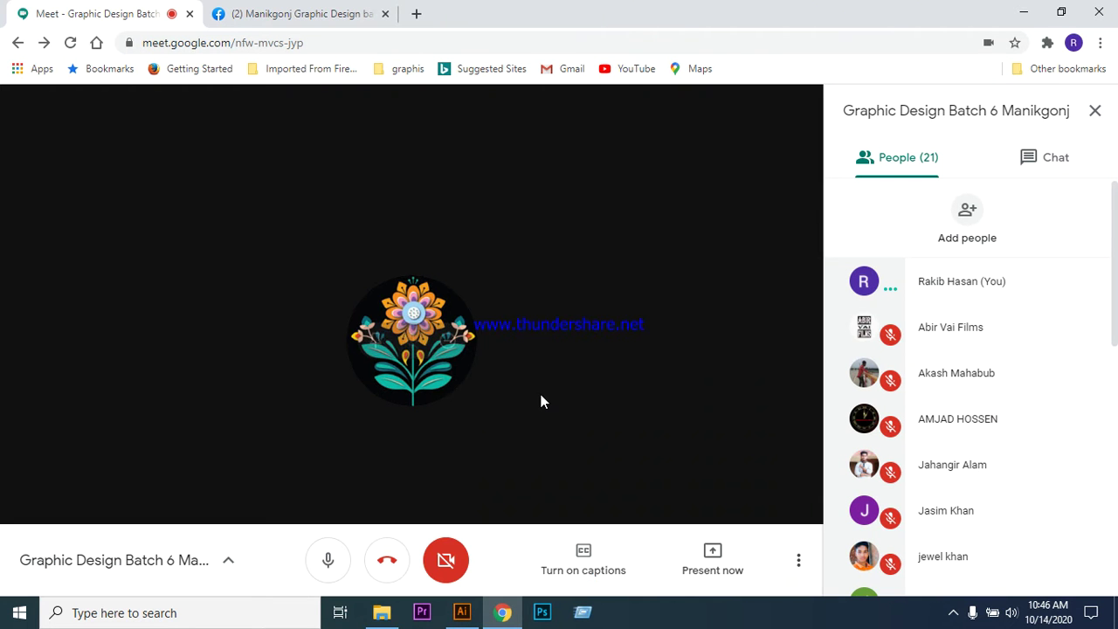
click(711, 566)
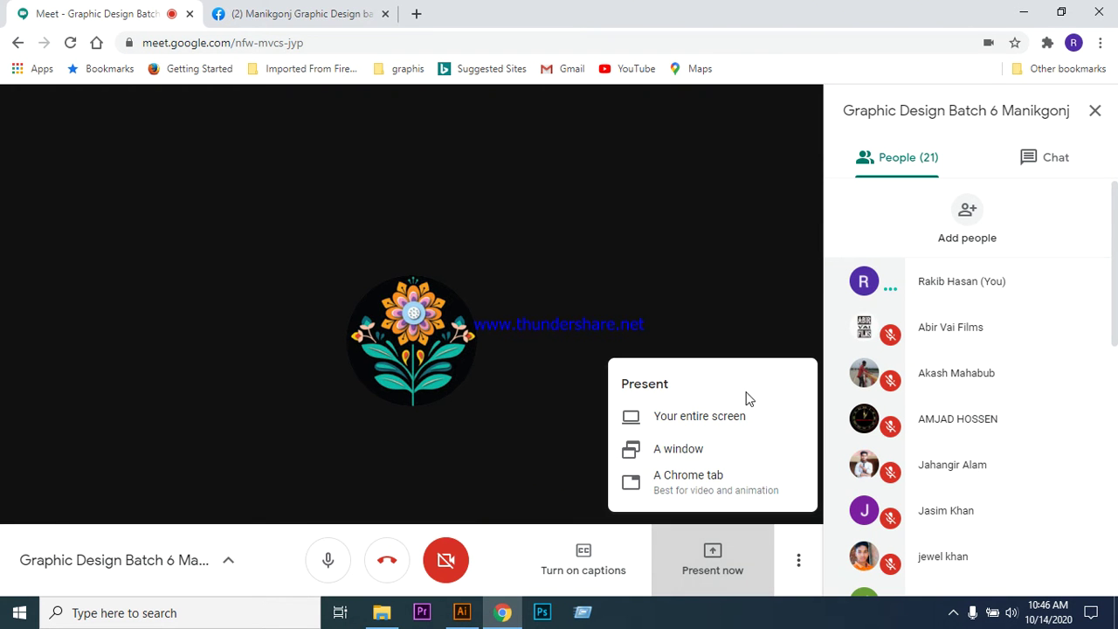
click(686, 449)
click(533, 232)
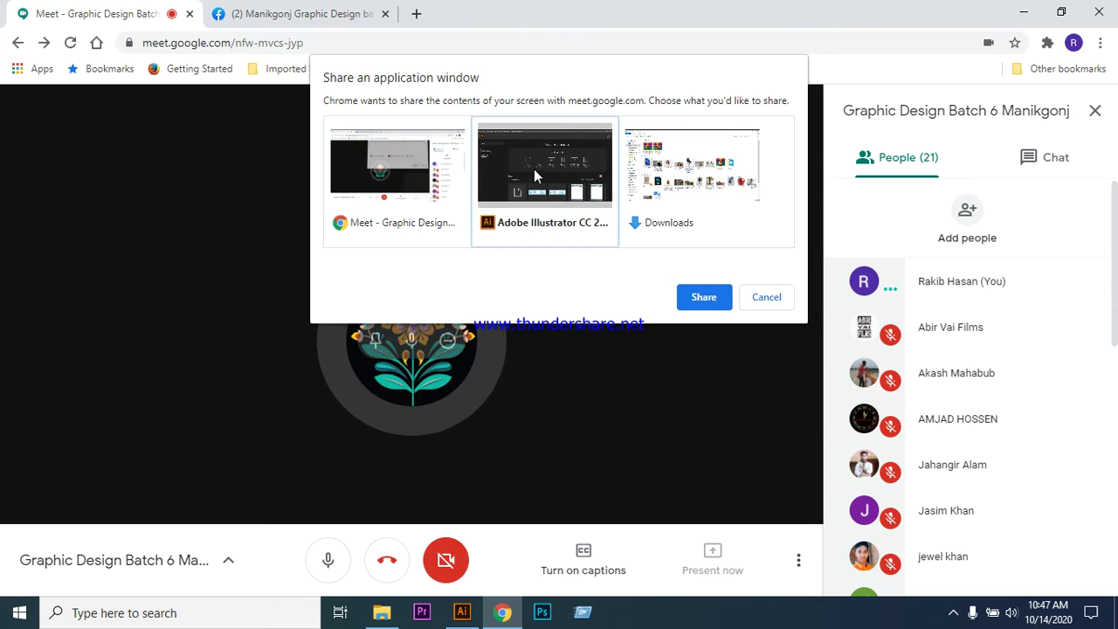
click(699, 297)
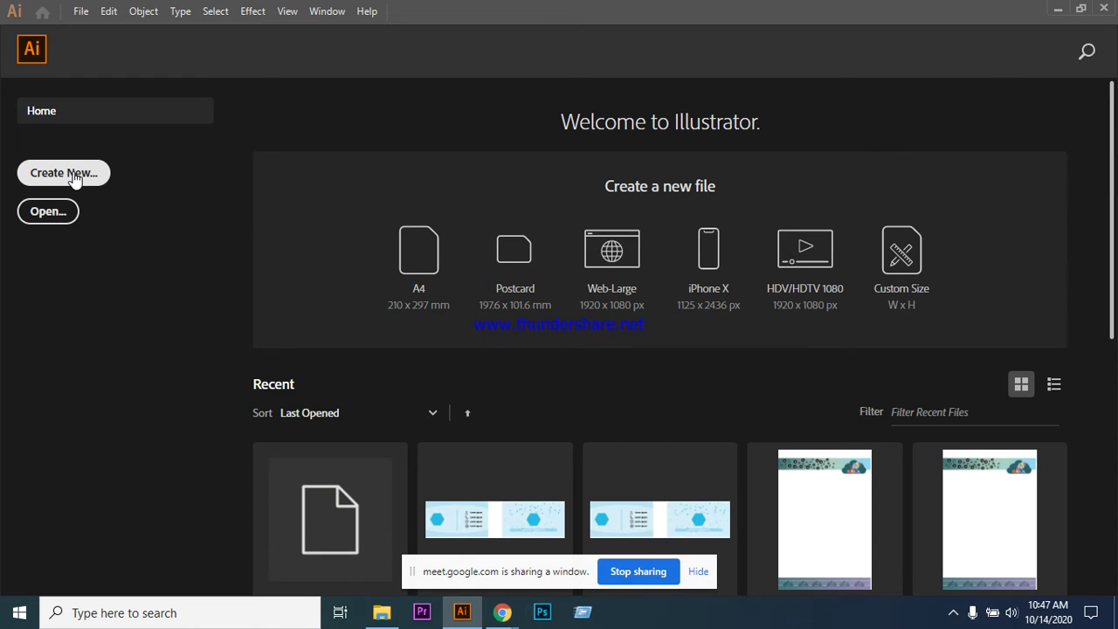
- Start a new Letter print document (612 x 792 pt) named 'leaflet design'
click(74, 176)
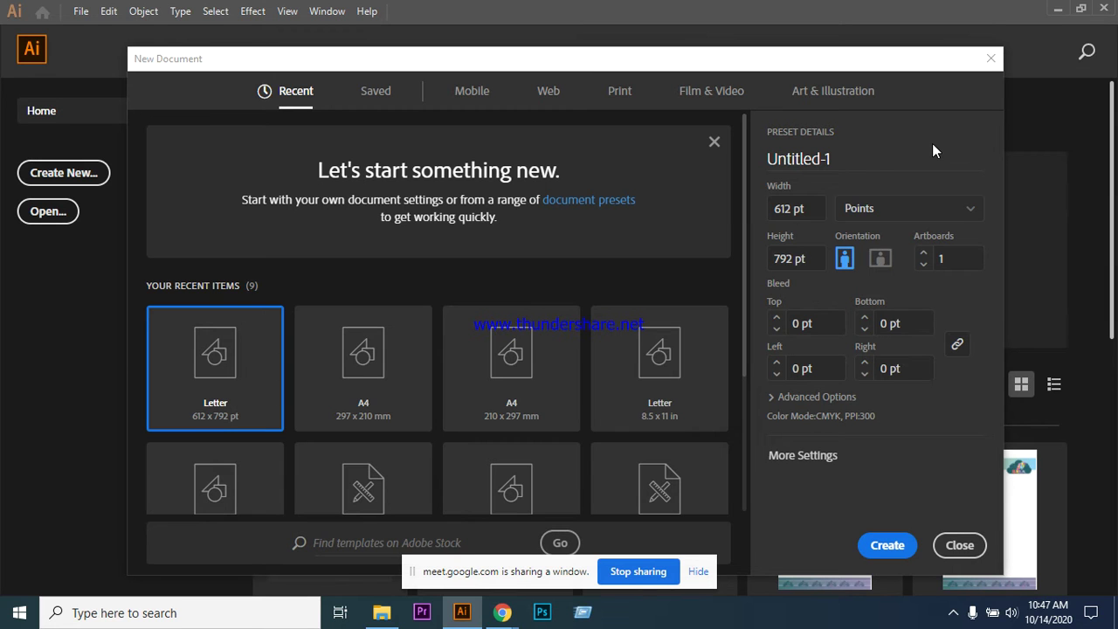
click(697, 571)
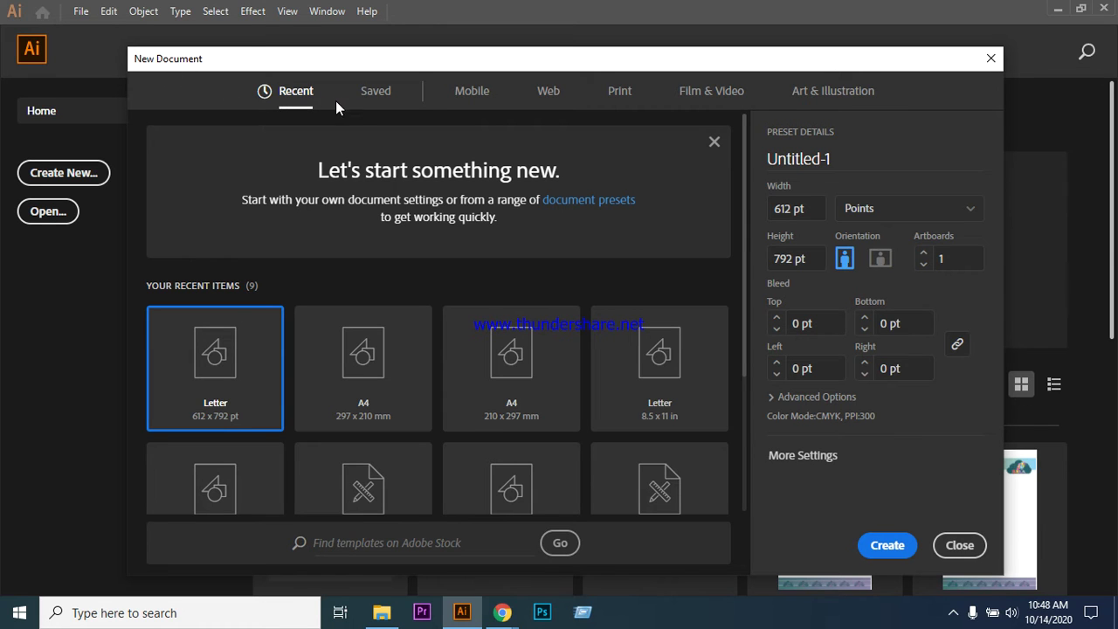
click(619, 96)
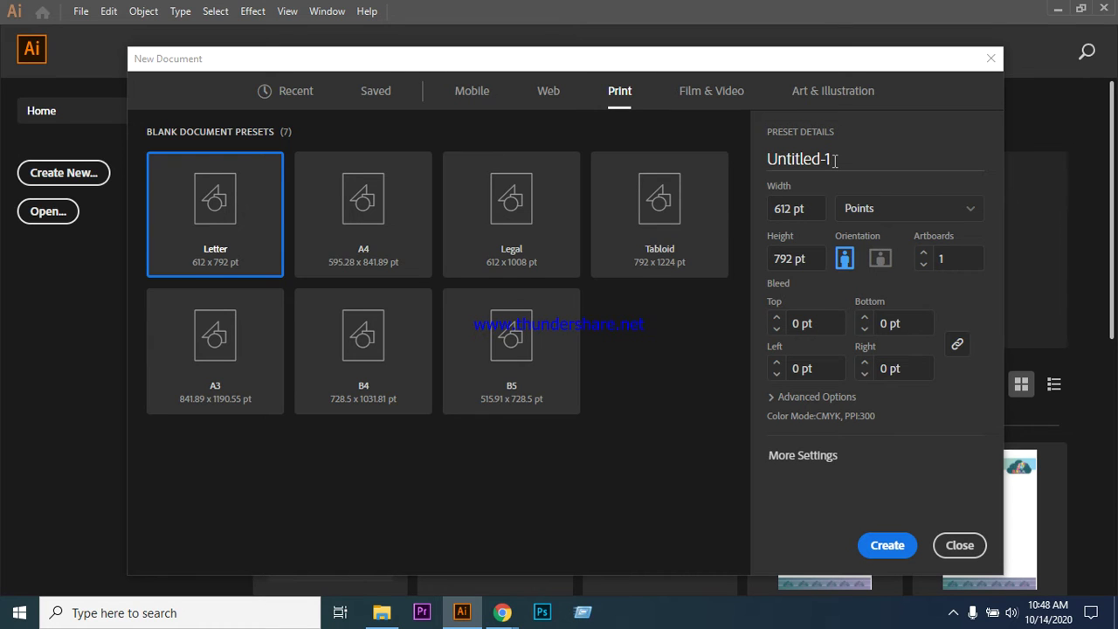
click(834, 159)
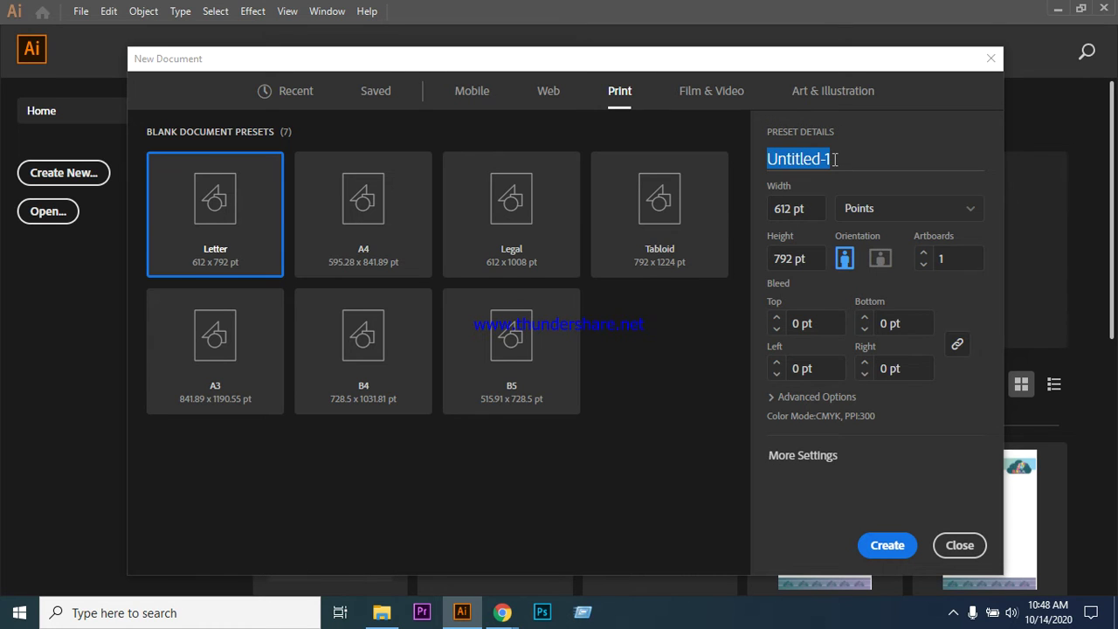
text(leaf)
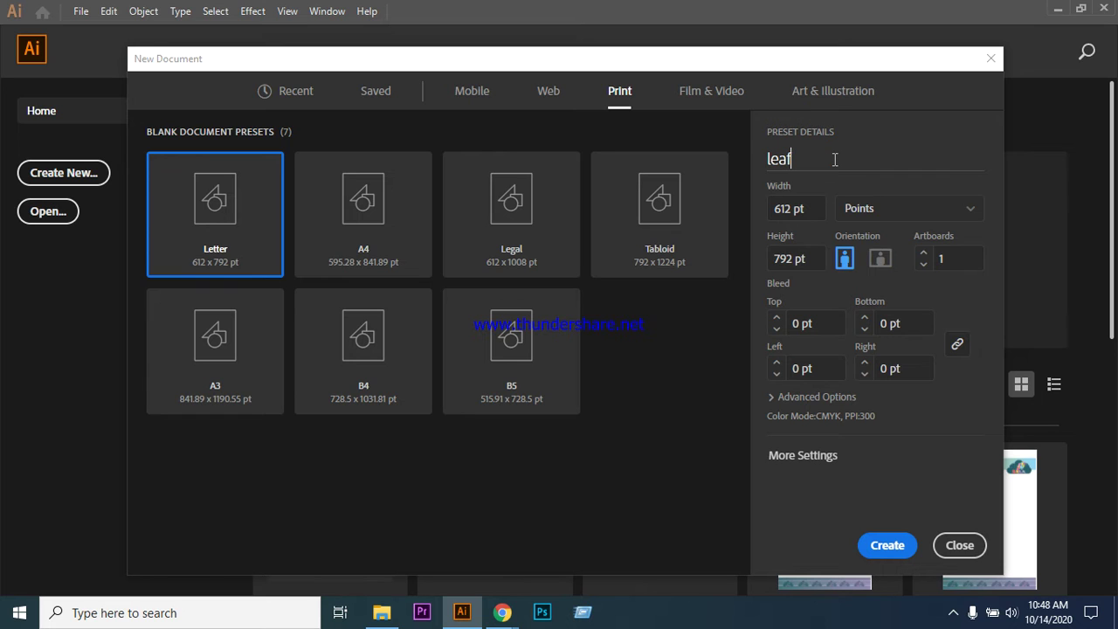
text(let design)
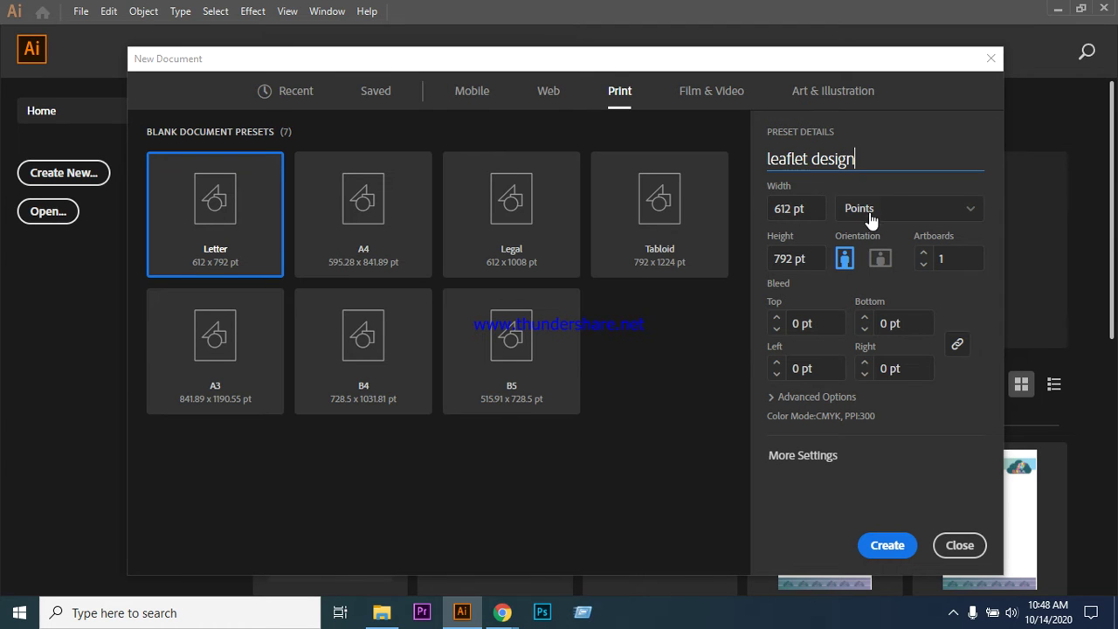
- Switch the document units to millimetres and set a linked 0.5 mm bleed on all sides
click(971, 210)
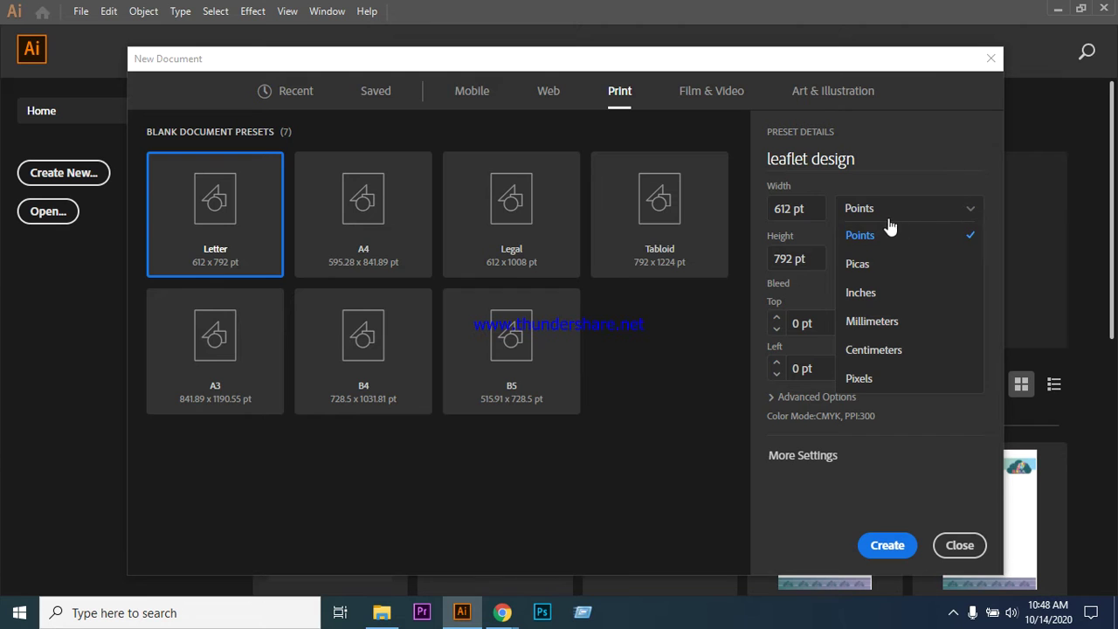
click(873, 322)
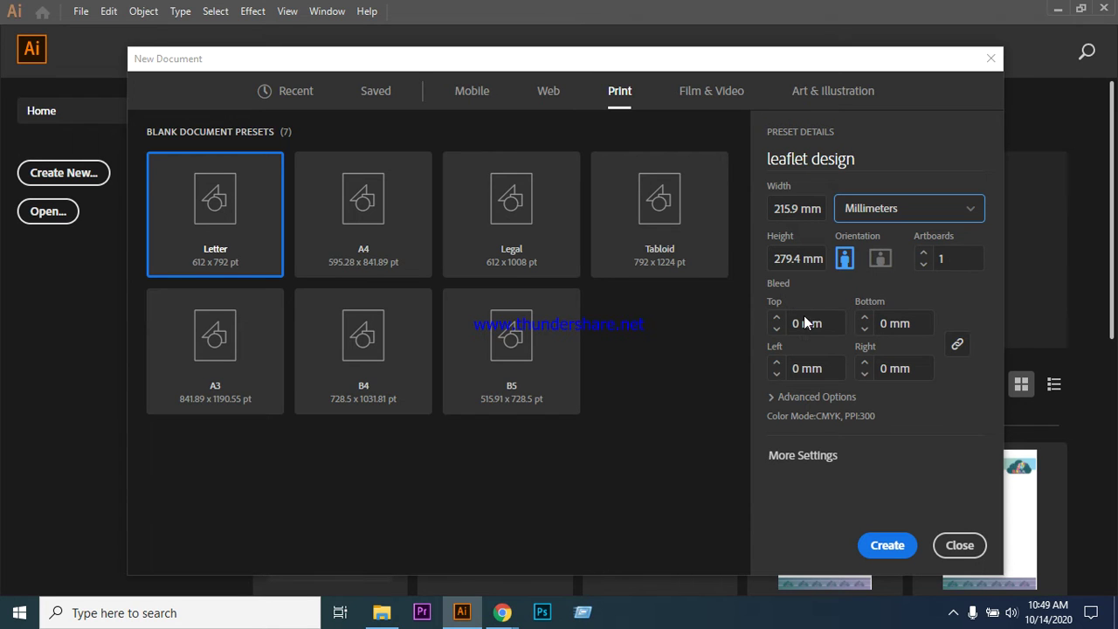
click(831, 324)
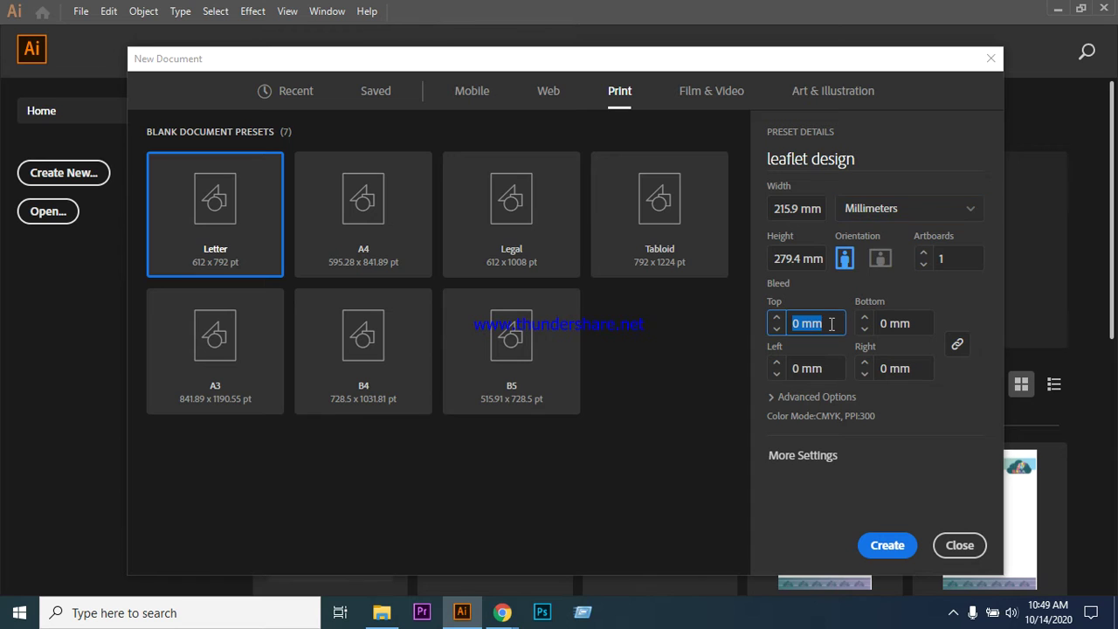
text(.5)
click(958, 346)
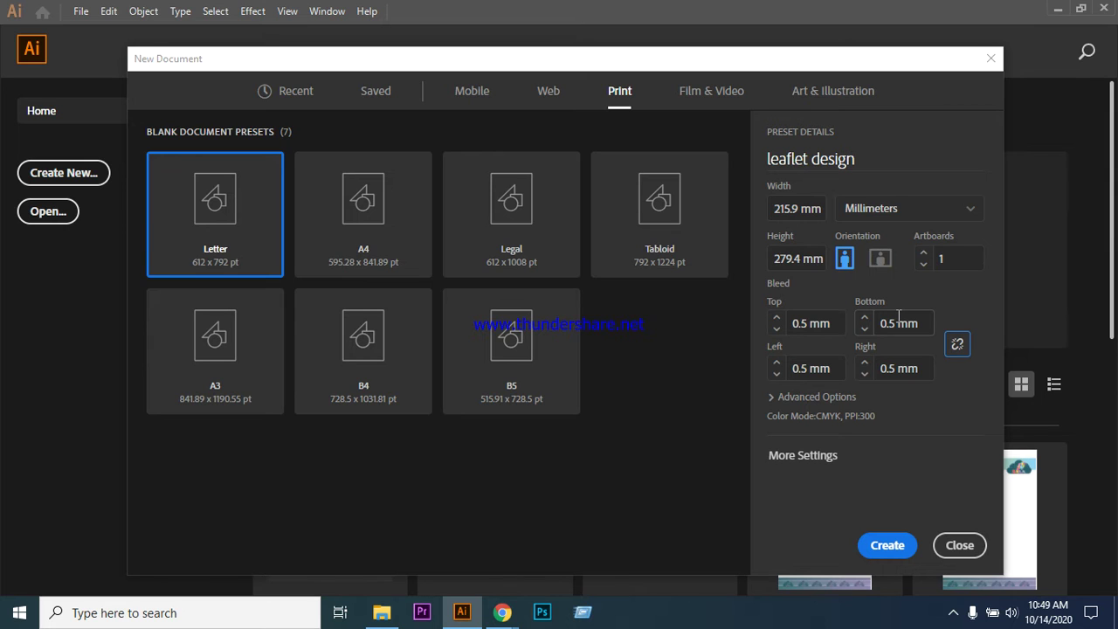
- Under Advanced Options, keep raster effects at High (300 ppi)
click(829, 400)
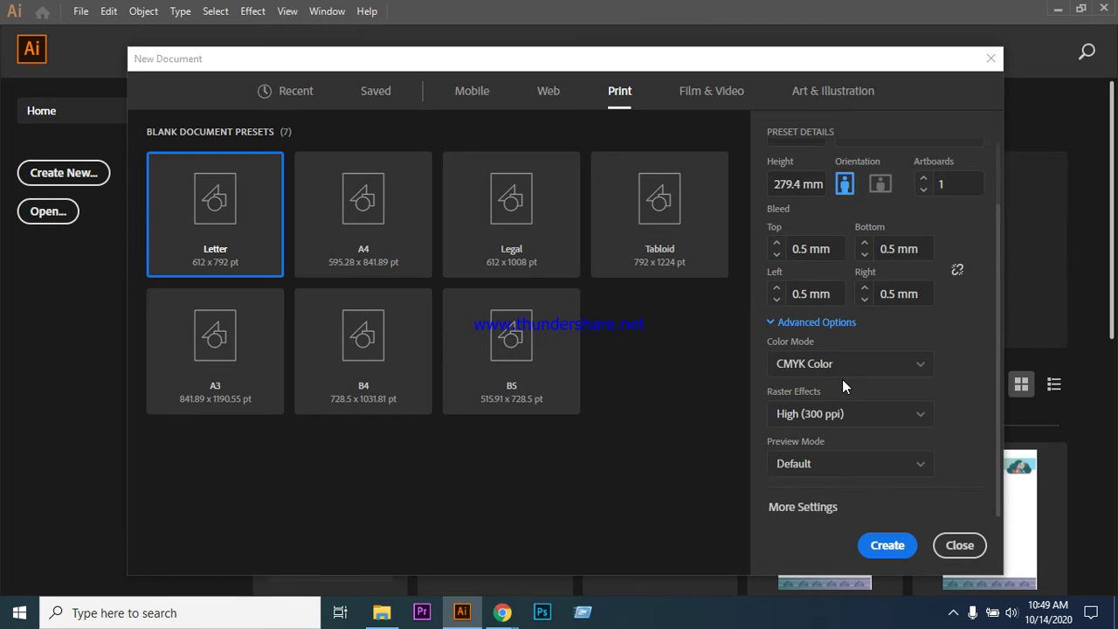
click(916, 421)
click(917, 420)
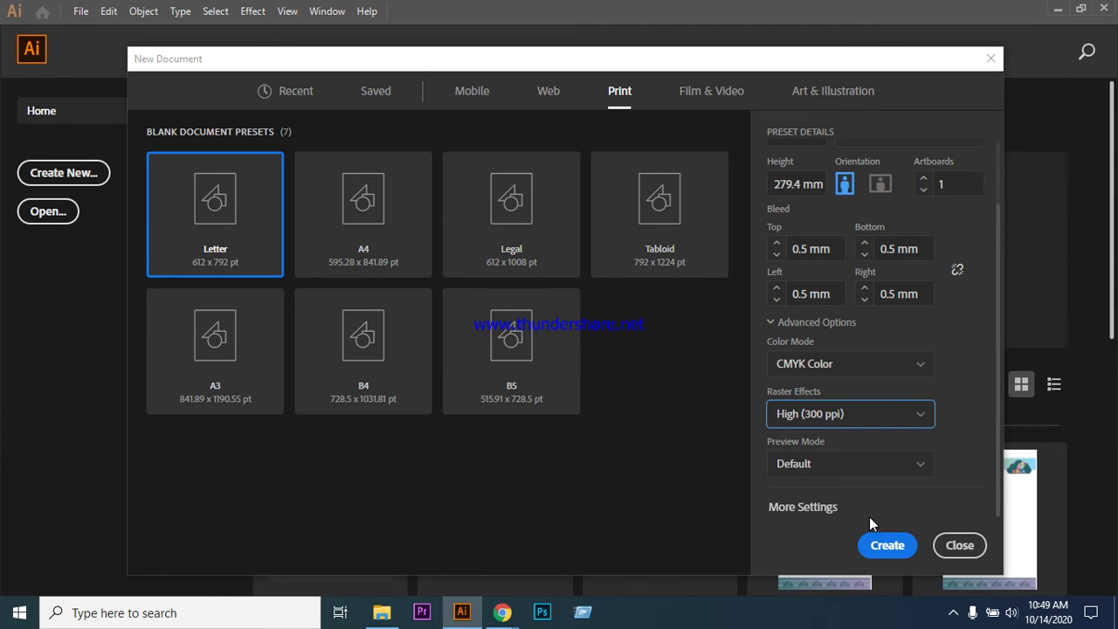
scroll(866, 432, up, 2)
scroll(865, 428, down, 2)
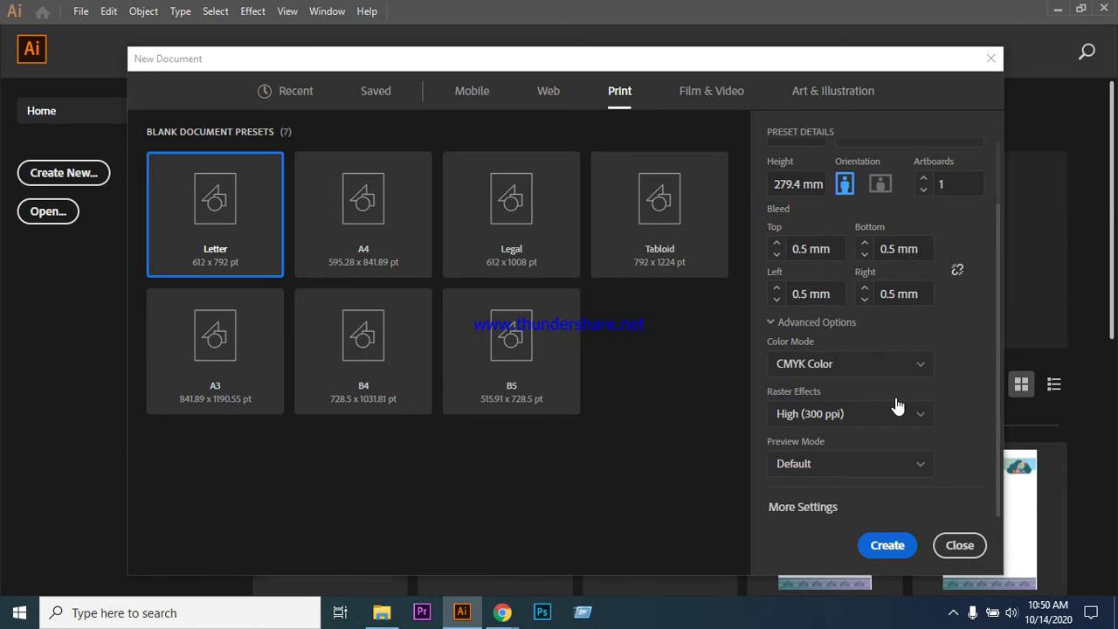
- Create the leaflet document, collapse the Layers panel, zoom to 100%, then close the document
key(Return)
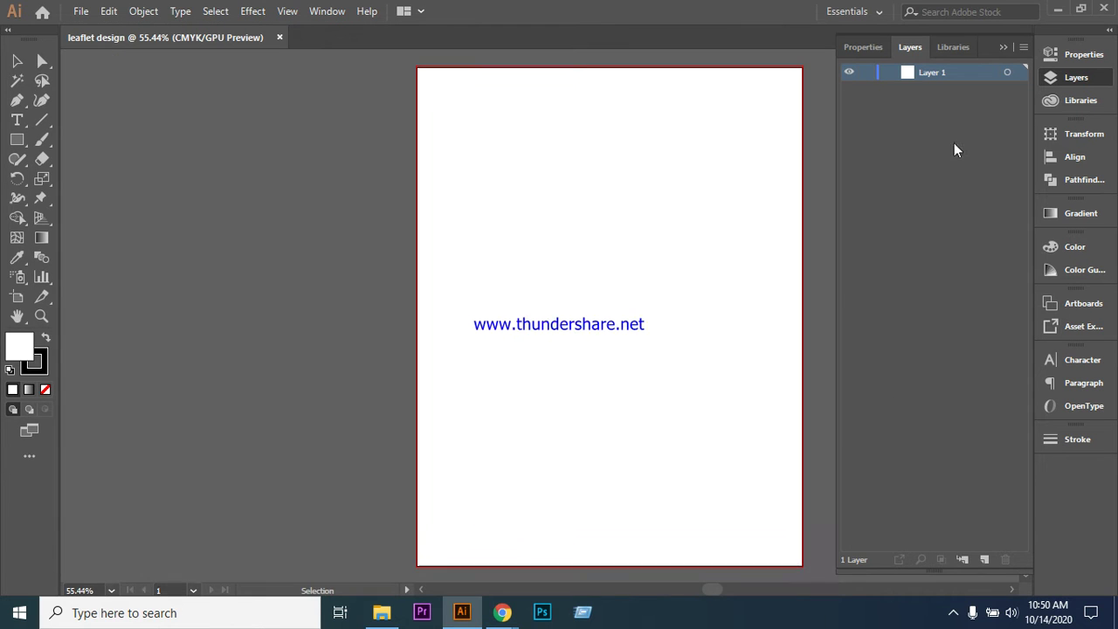
click(1003, 48)
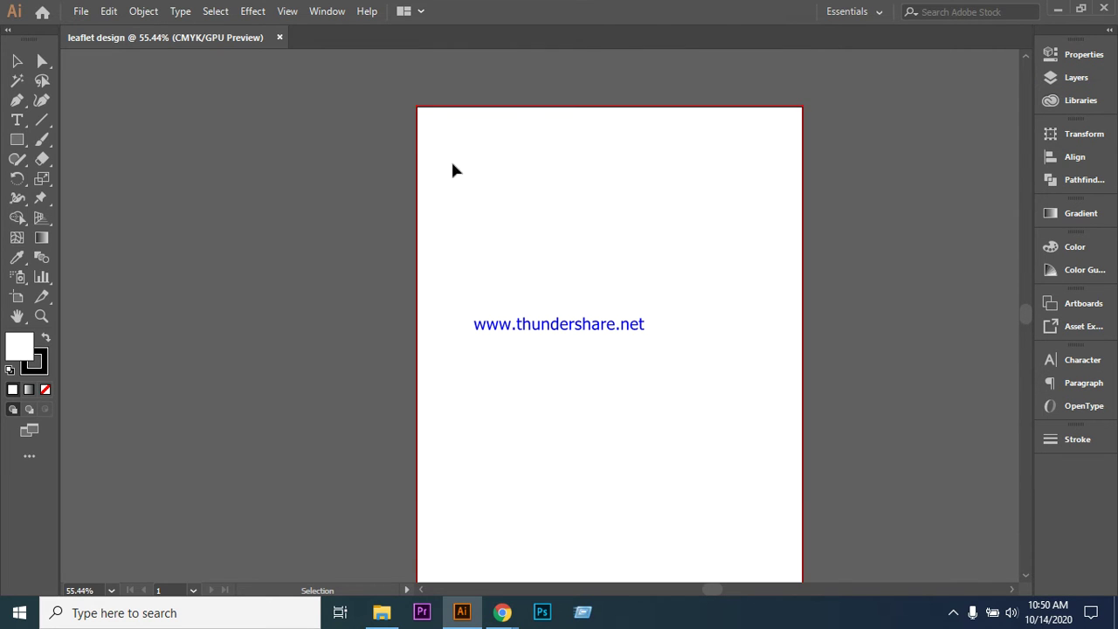
key(ctrl+equal)
key(ctrl+equal)
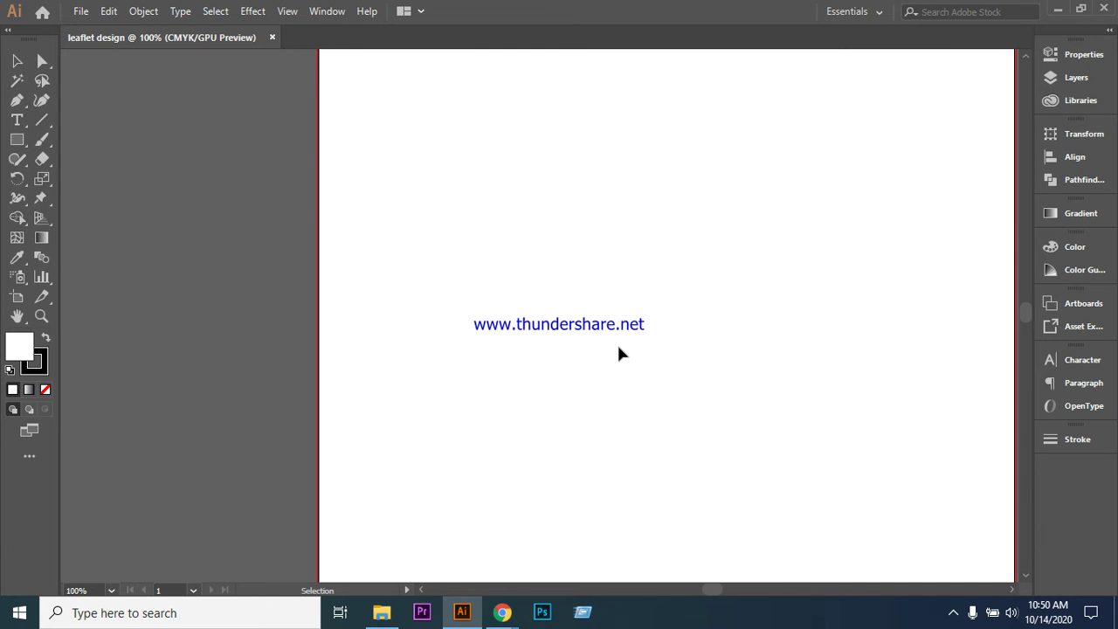
click(273, 37)
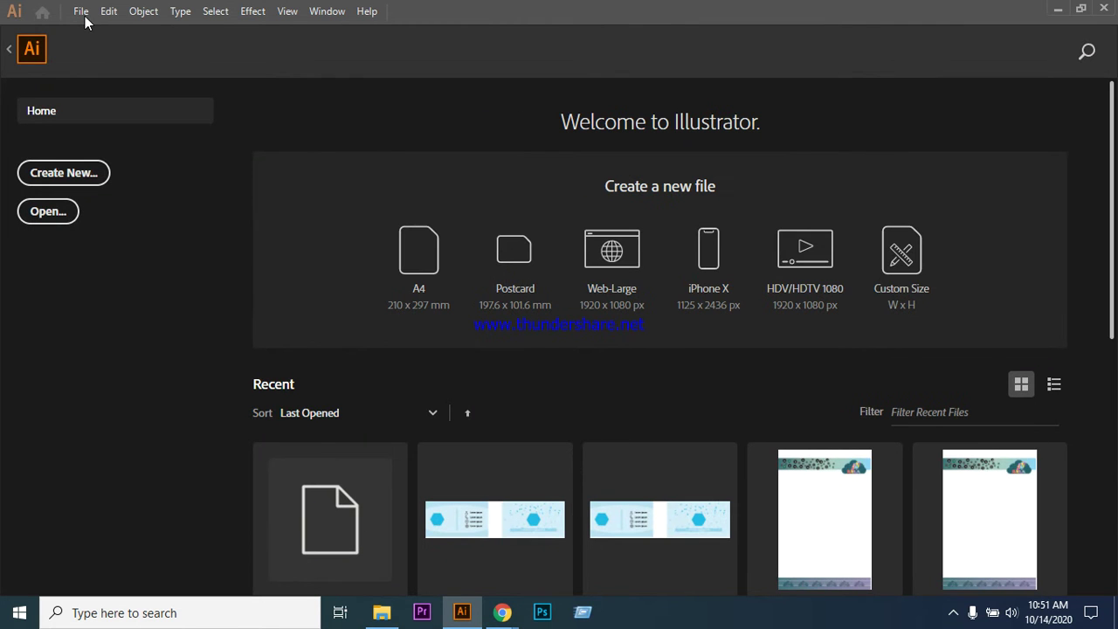
- Create another Letter-size millimetre document with a linked 5 mm bleed on every side
click(80, 11)
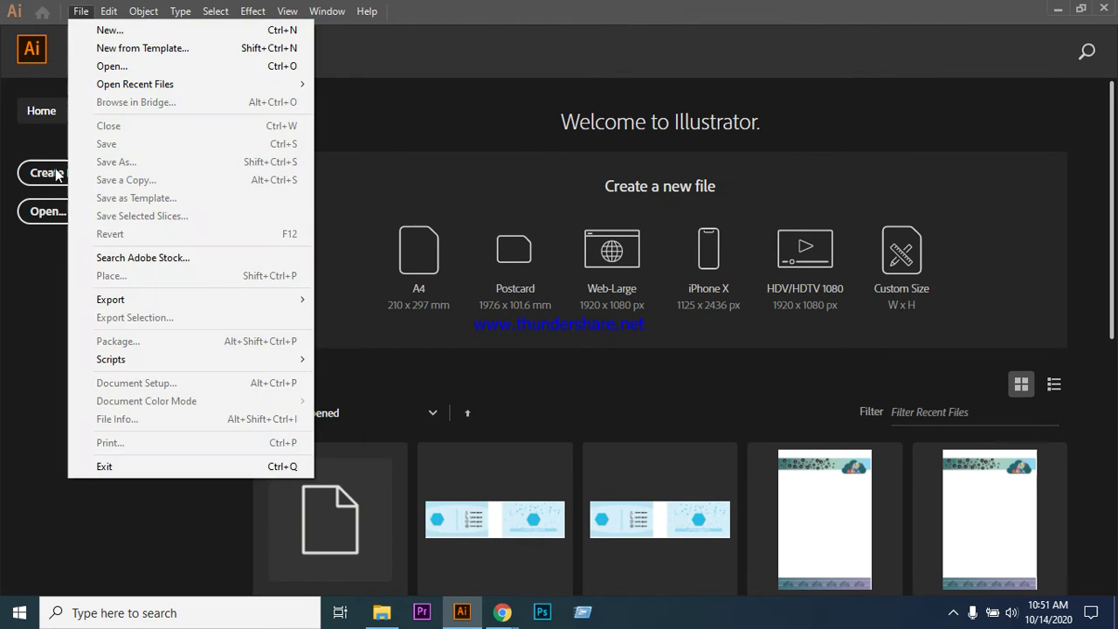
click(66, 175)
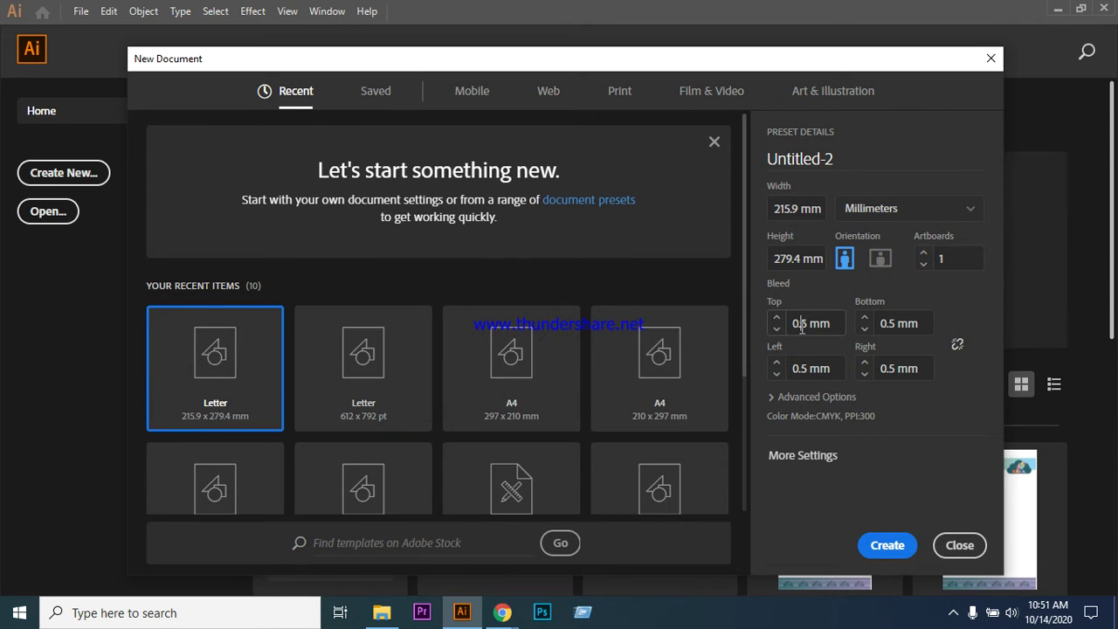
text(05)
click(957, 346)
click(887, 546)
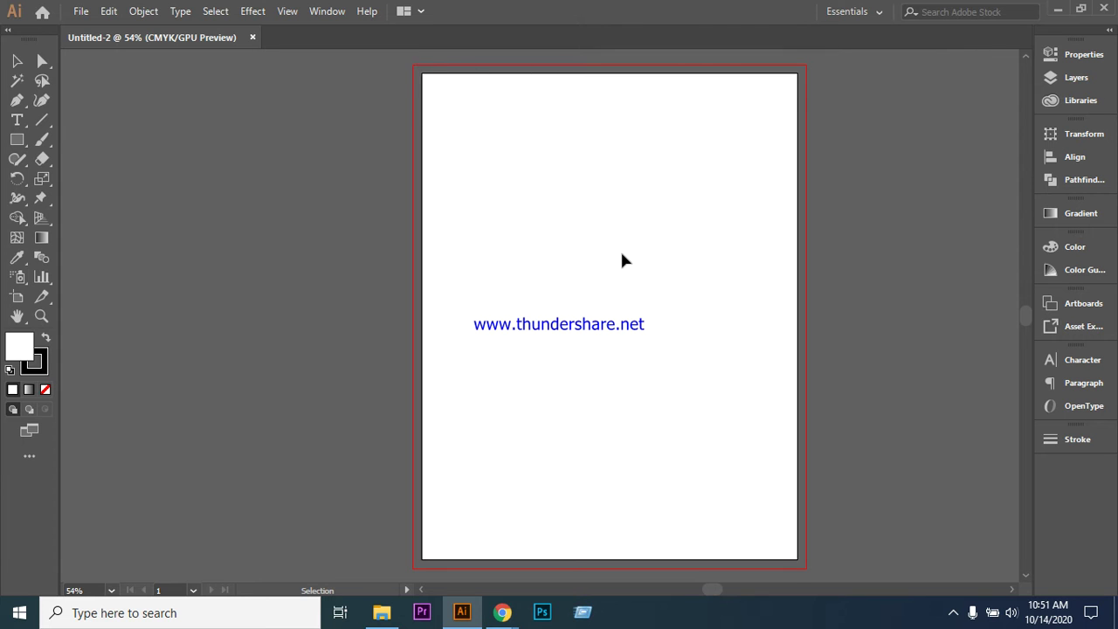
- Zoom in to 100%, then zoom back out until the whole Letter artboard is visible
key(ctrl+=)
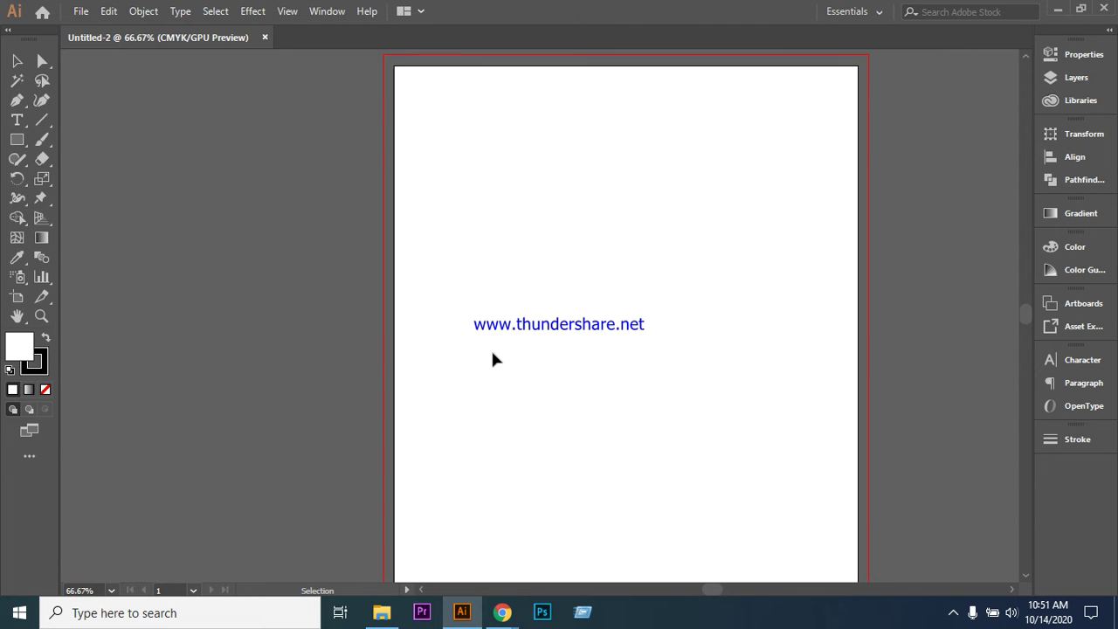
scroll(430, 274, up, 3)
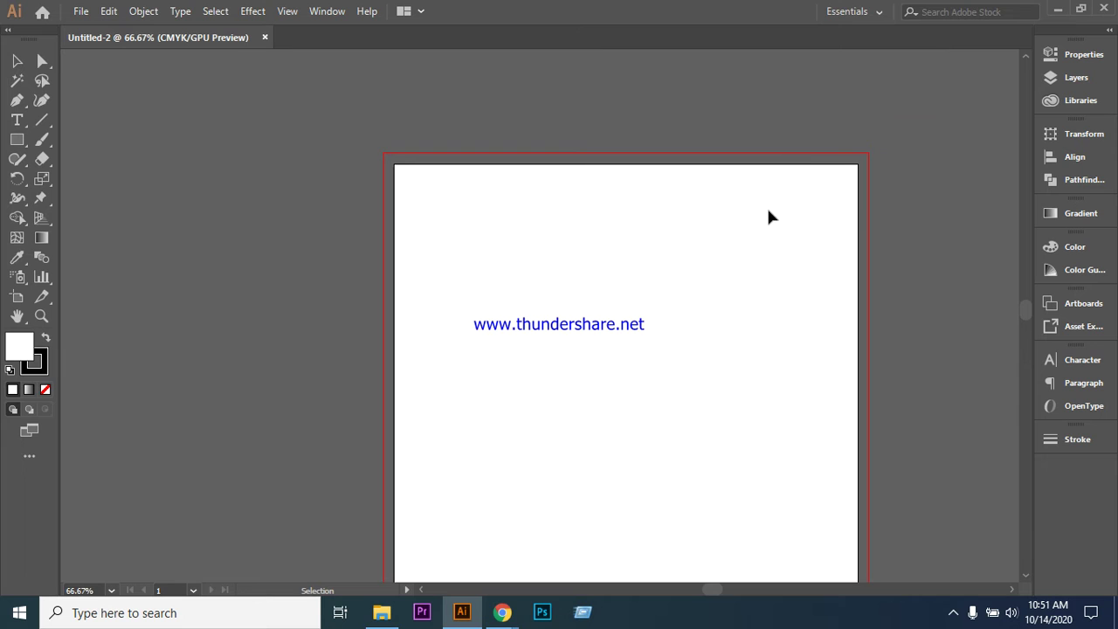
key(ctrl+=)
scroll(589, 286, down, 1)
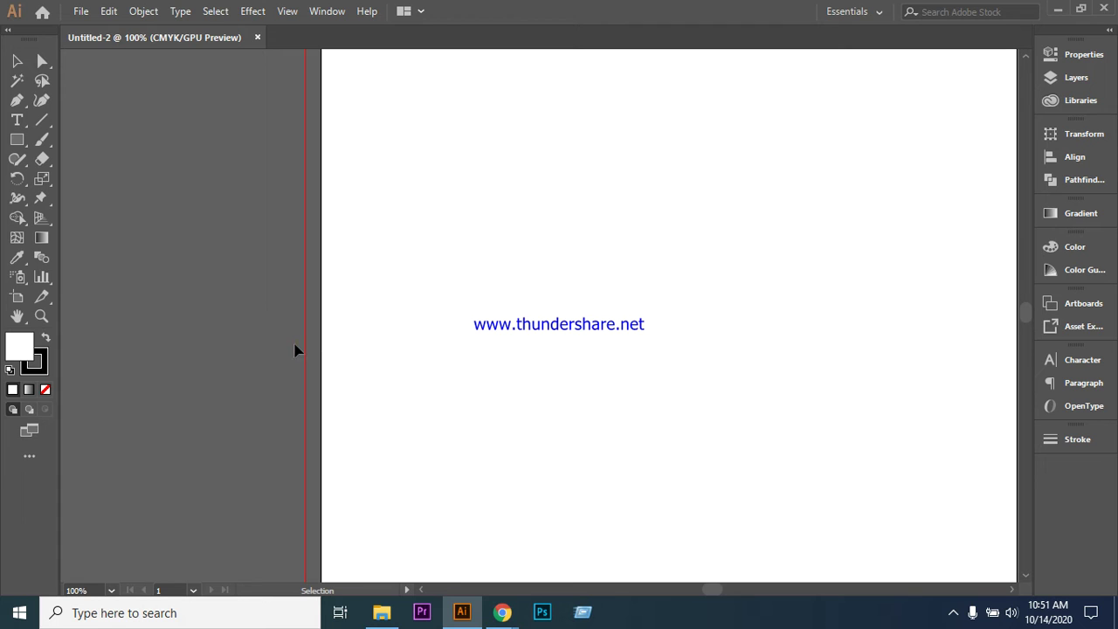
key(ctrl+minus)
key(ctrl+minus)
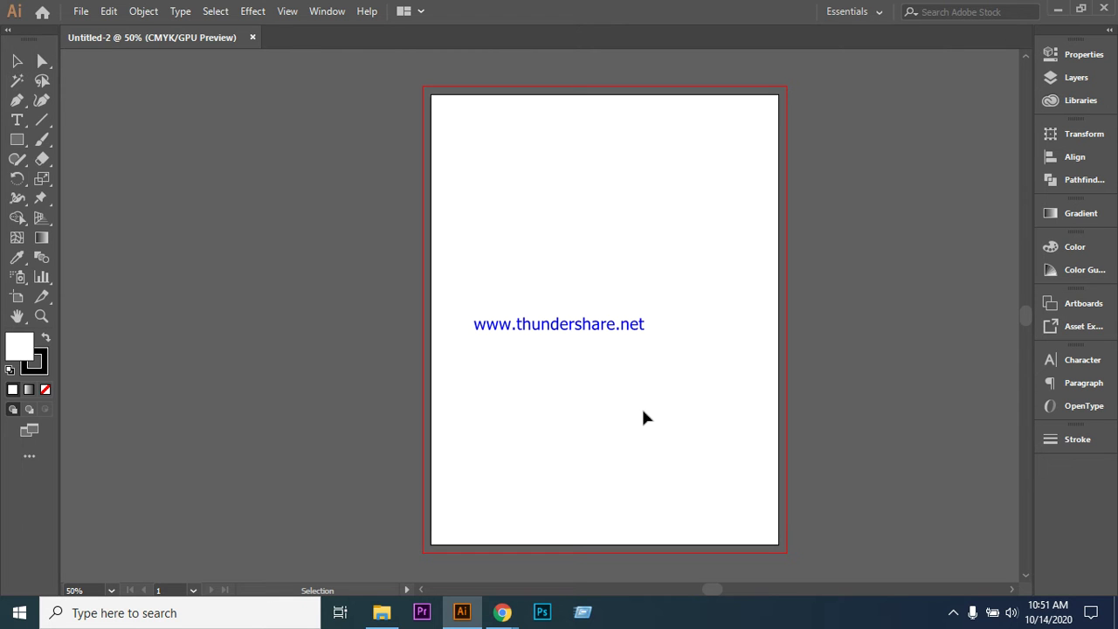
- Drag flyer-600x600 from the Downloads folder onto the Untitled-2 artboard
click(382, 613)
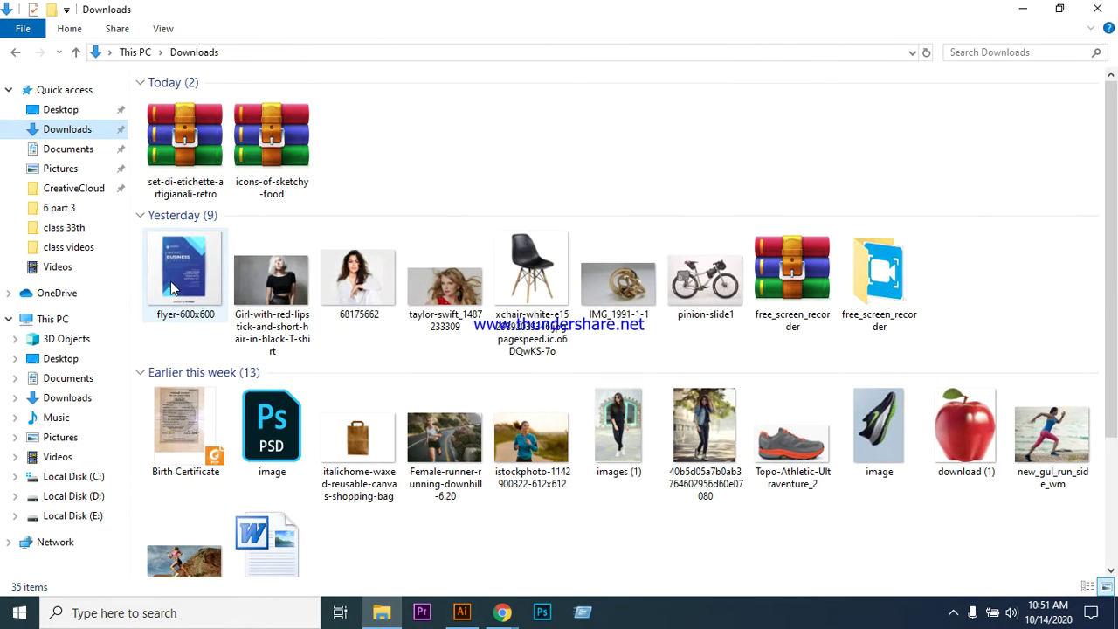
drag(170, 294, 494, 345)
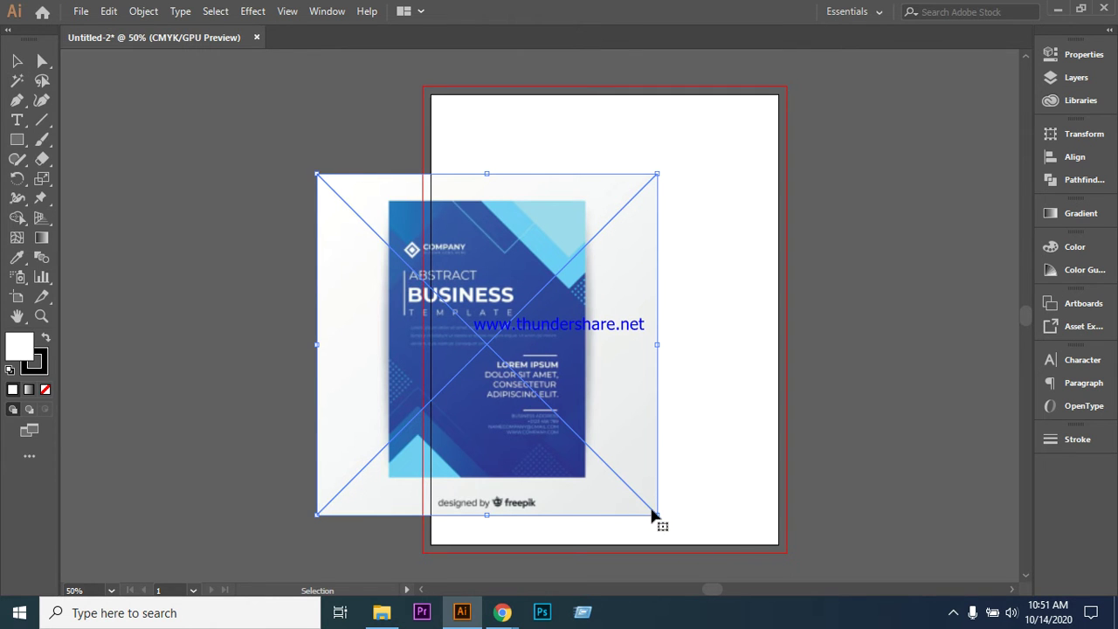
- Resize and reposition the placed flyer over the artboard, undoing the attempted move left
drag(653, 514, 746, 533)
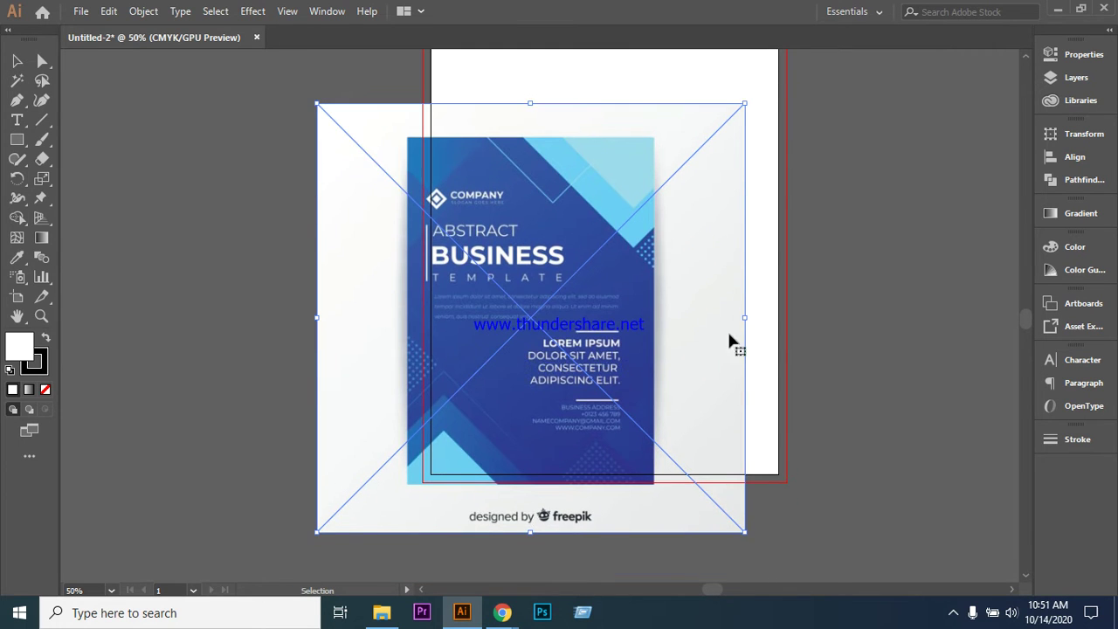
drag(570, 325, 637, 263)
scroll(787, 289, up, 1)
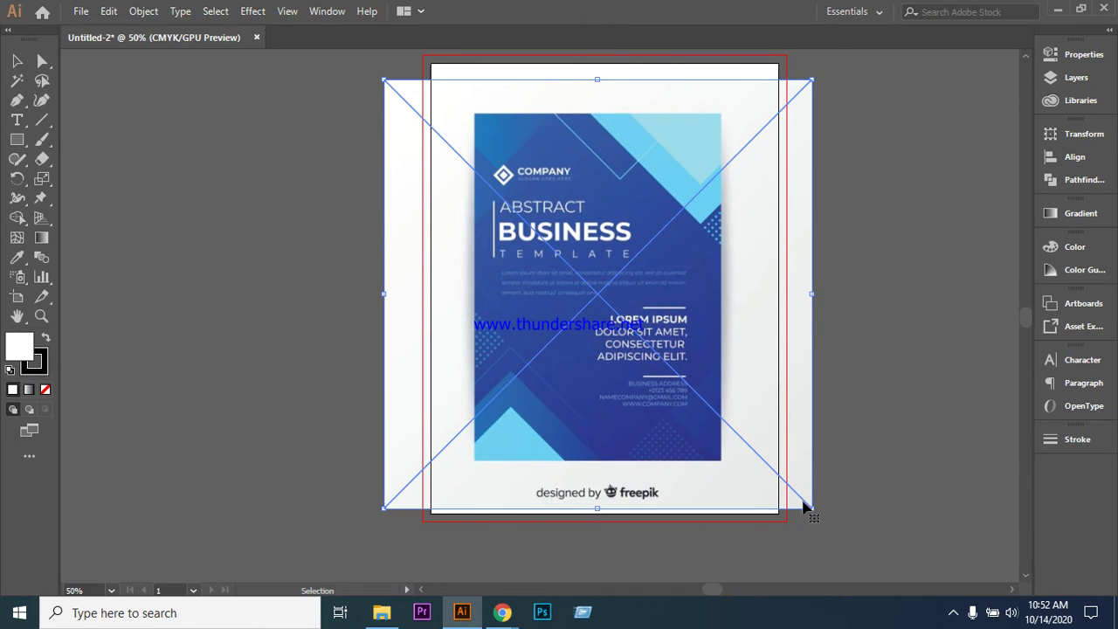
drag(812, 509, 856, 544)
scroll(943, 245, up, 2)
click(943, 245)
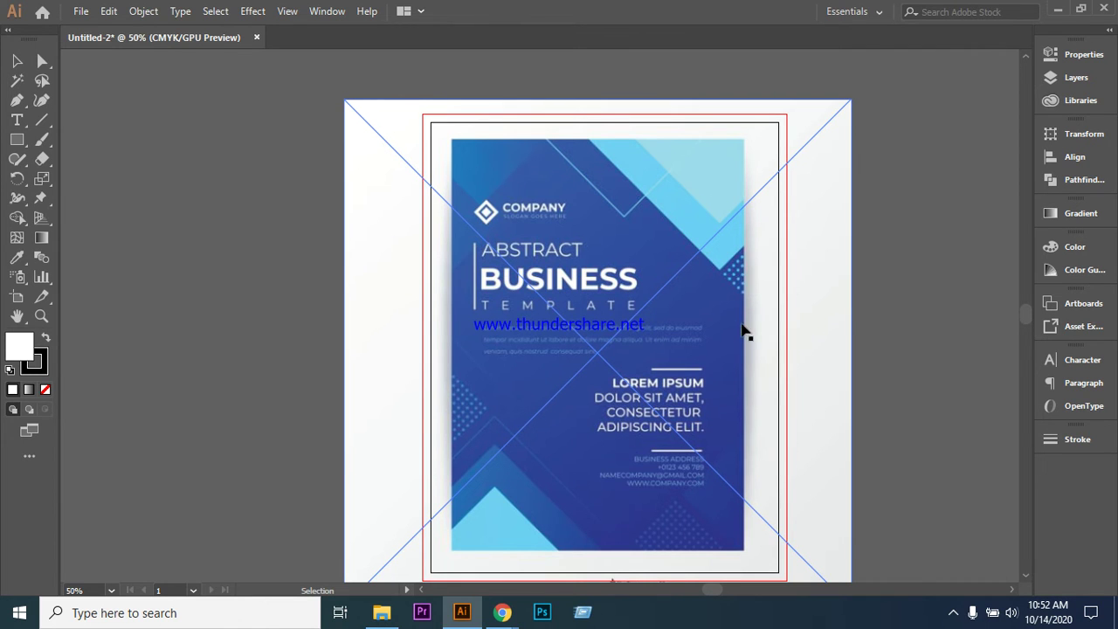
scroll(711, 432, down, 1)
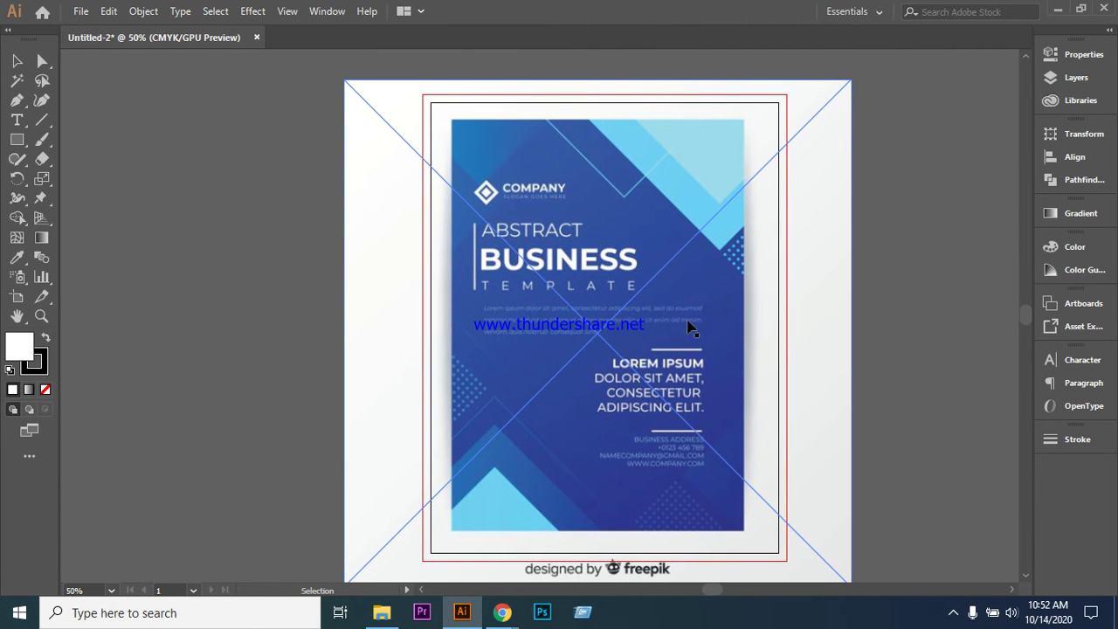
drag(675, 315, 334, 309)
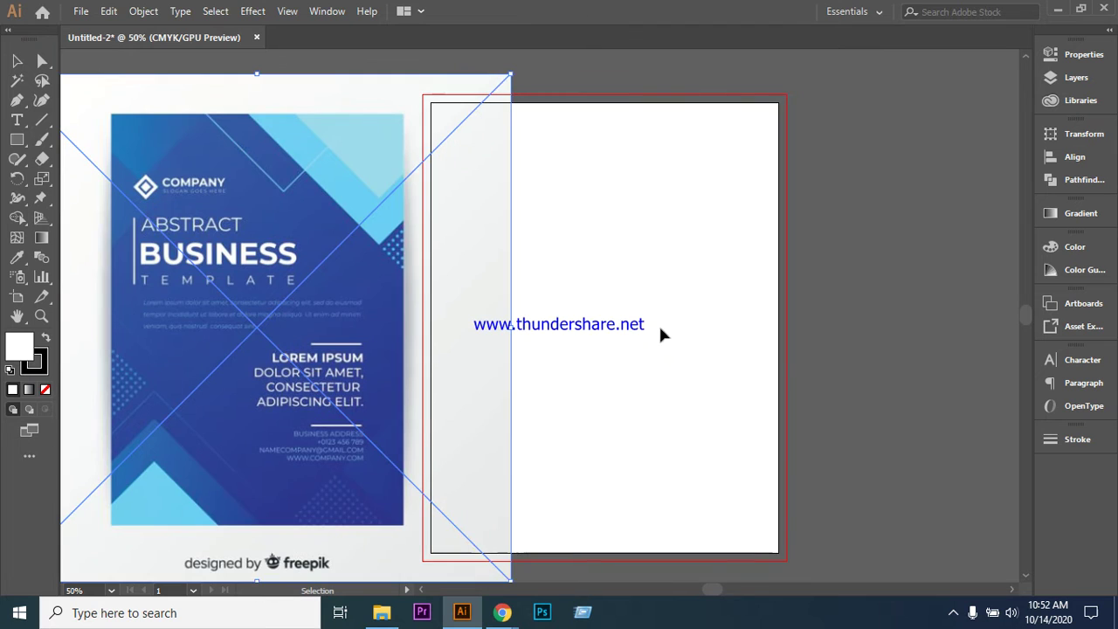
key(ctrl+z)
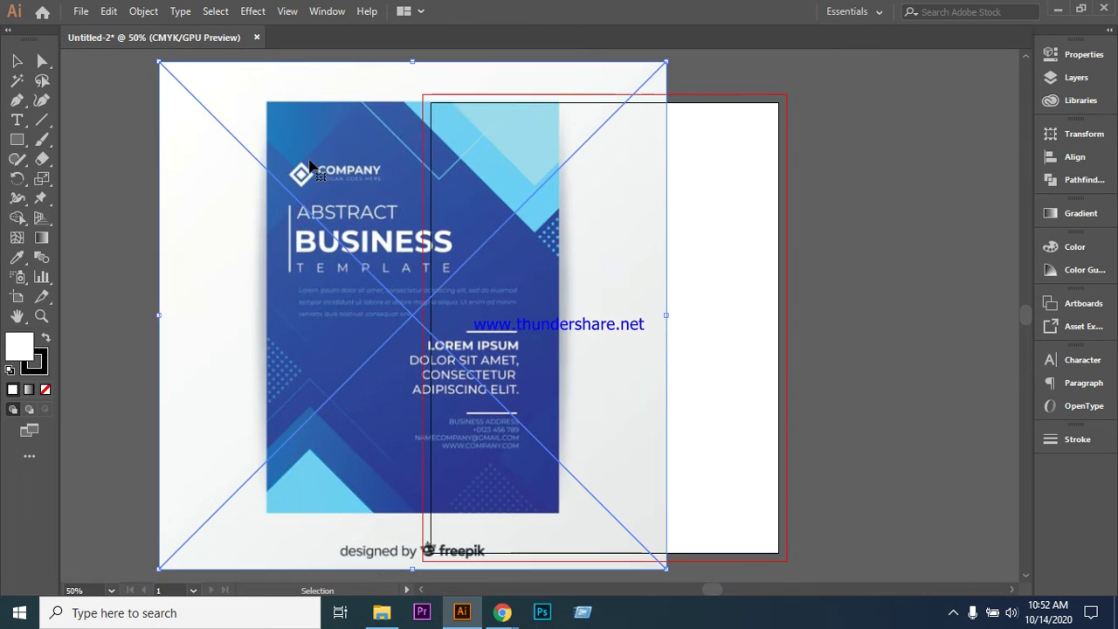
- Shrink the flyer from its top-left corner, park it left of the artboard, and show the layers list
drag(160, 63, 160, 63)
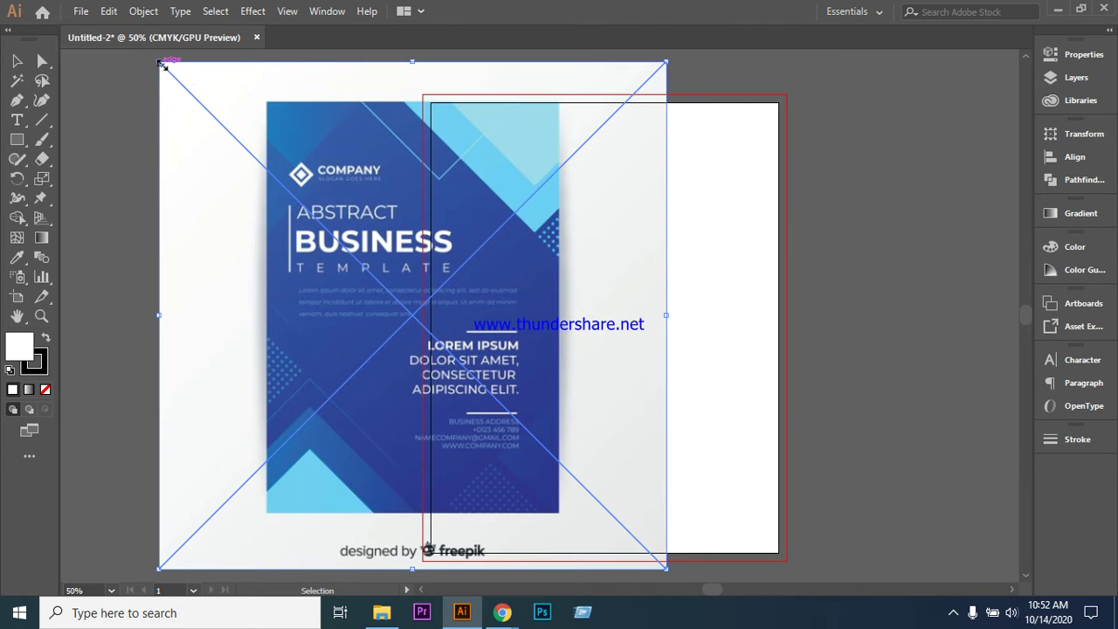
drag(157, 61, 367, 270)
drag(466, 387, 275, 257)
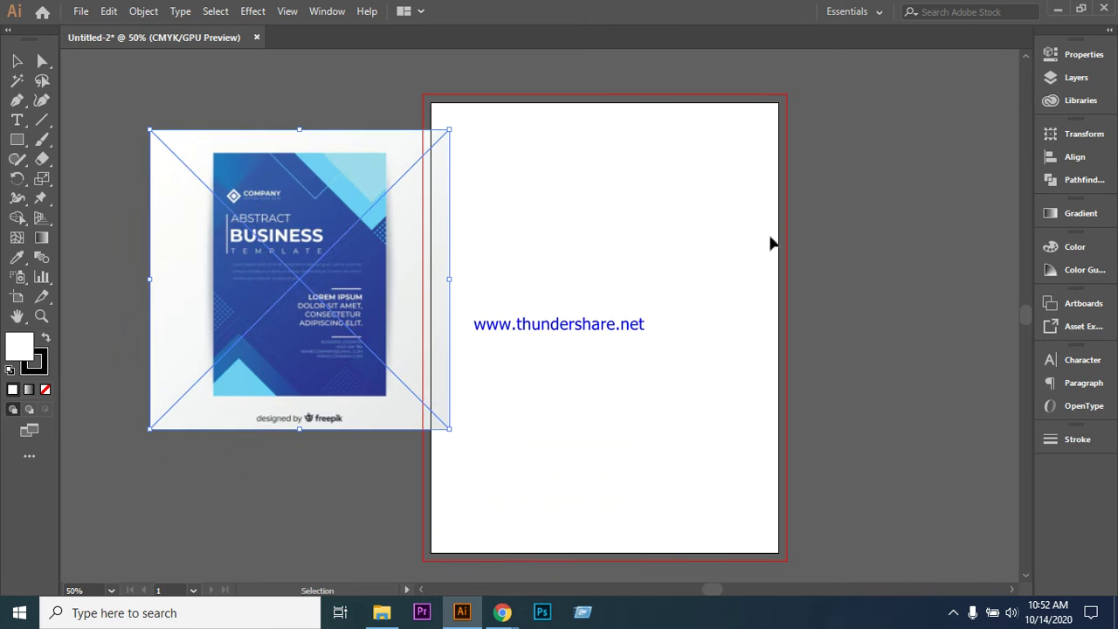
click(1067, 79)
click(889, 72)
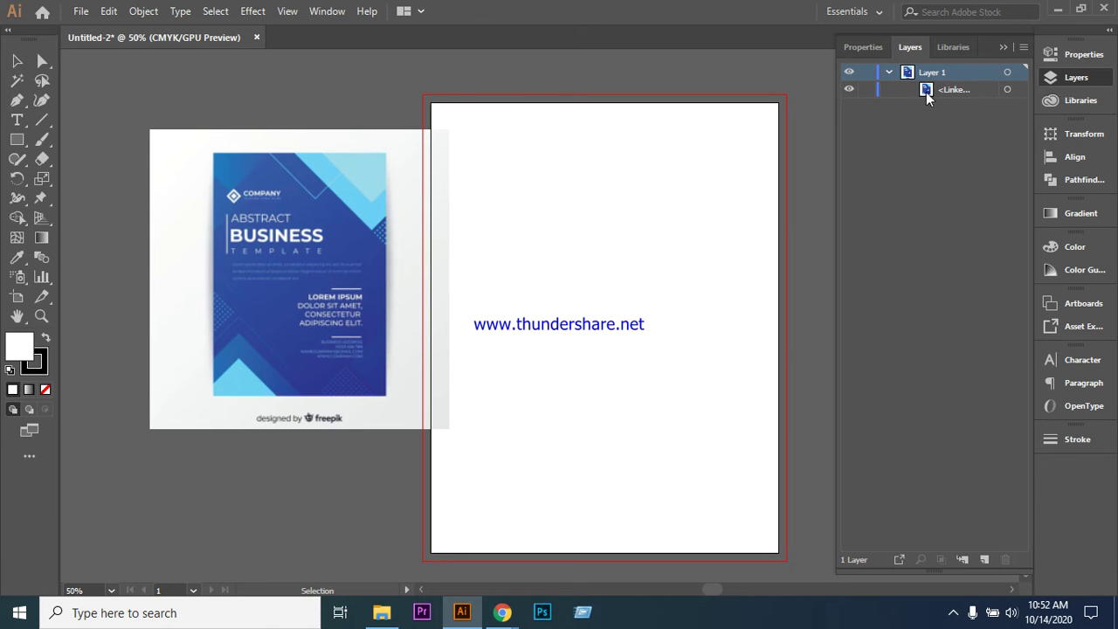
click(889, 72)
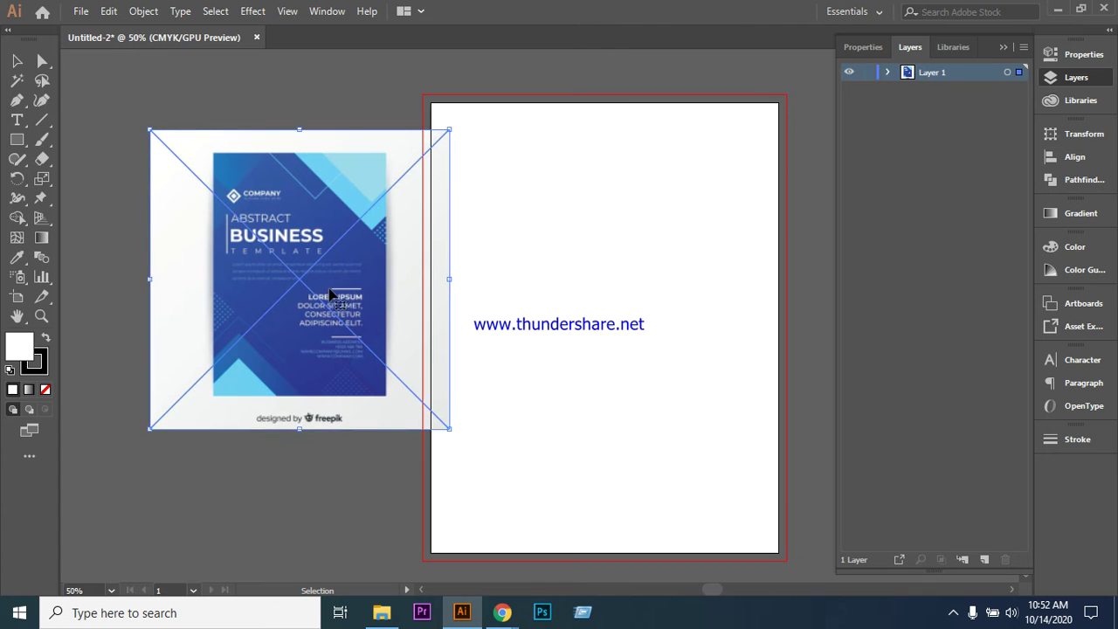
drag(348, 300, 308, 292)
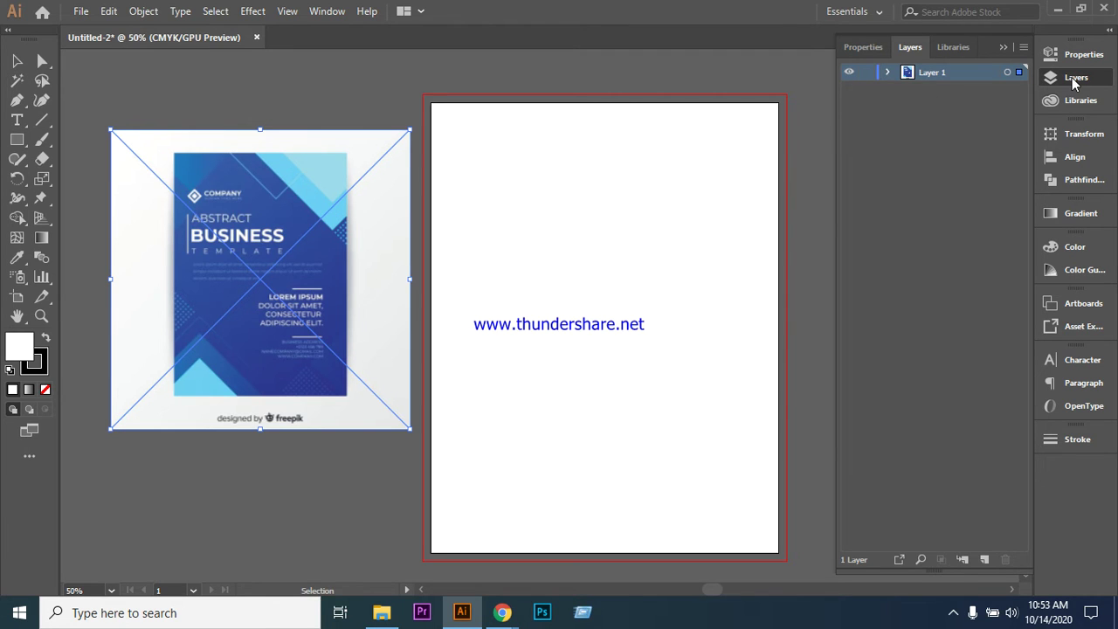
- Add a new layer named 'box' above Layer 1 and hide it
click(985, 560)
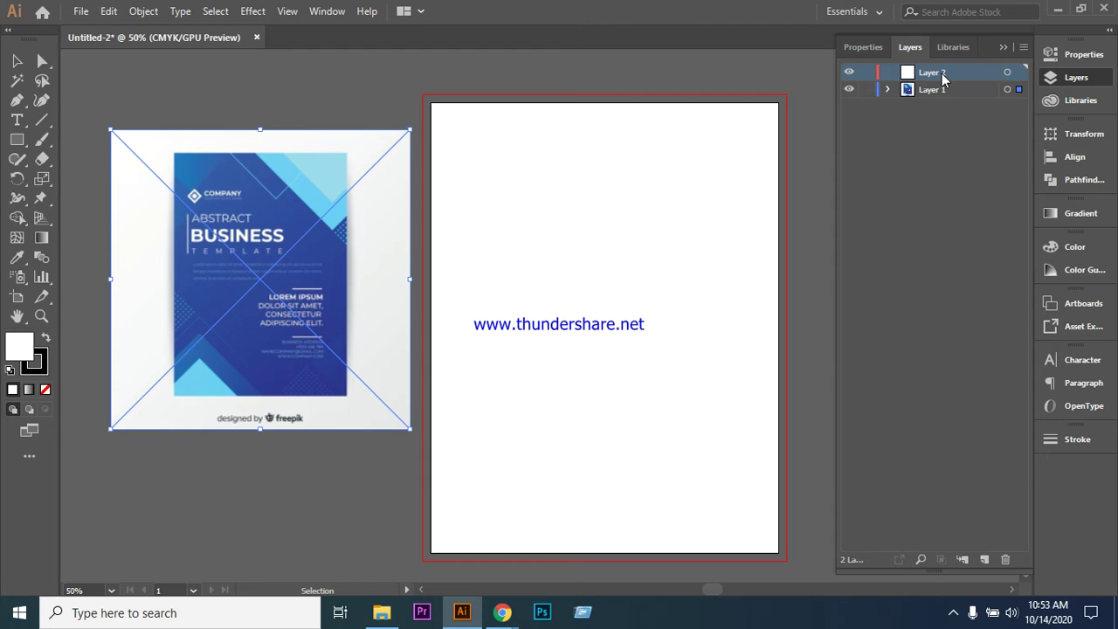
double_click(933, 73)
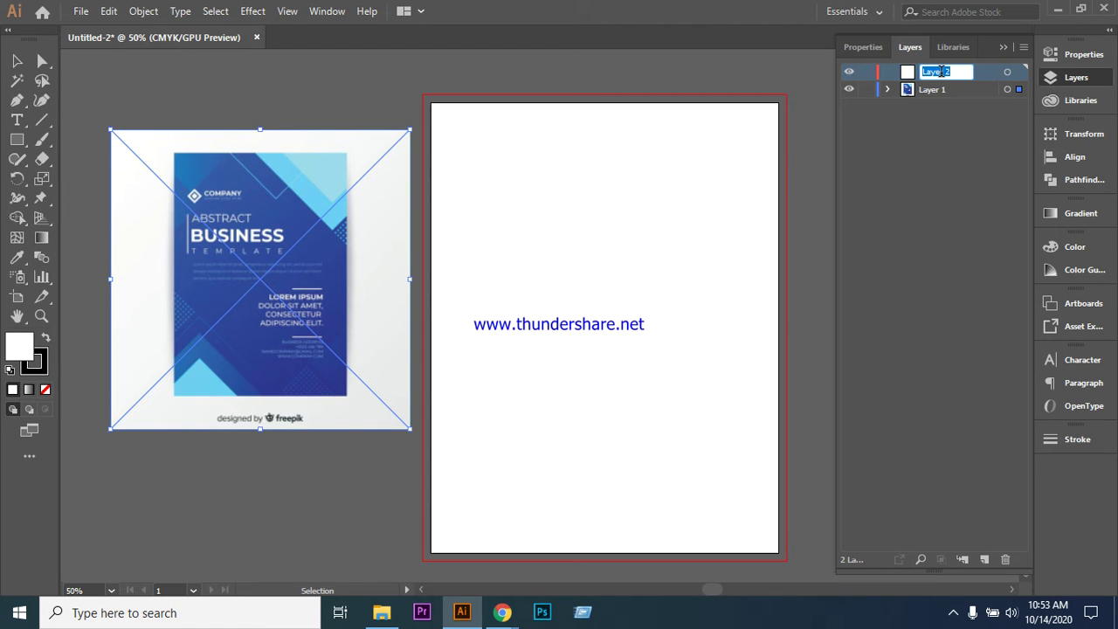
text(box)
click(899, 172)
click(930, 76)
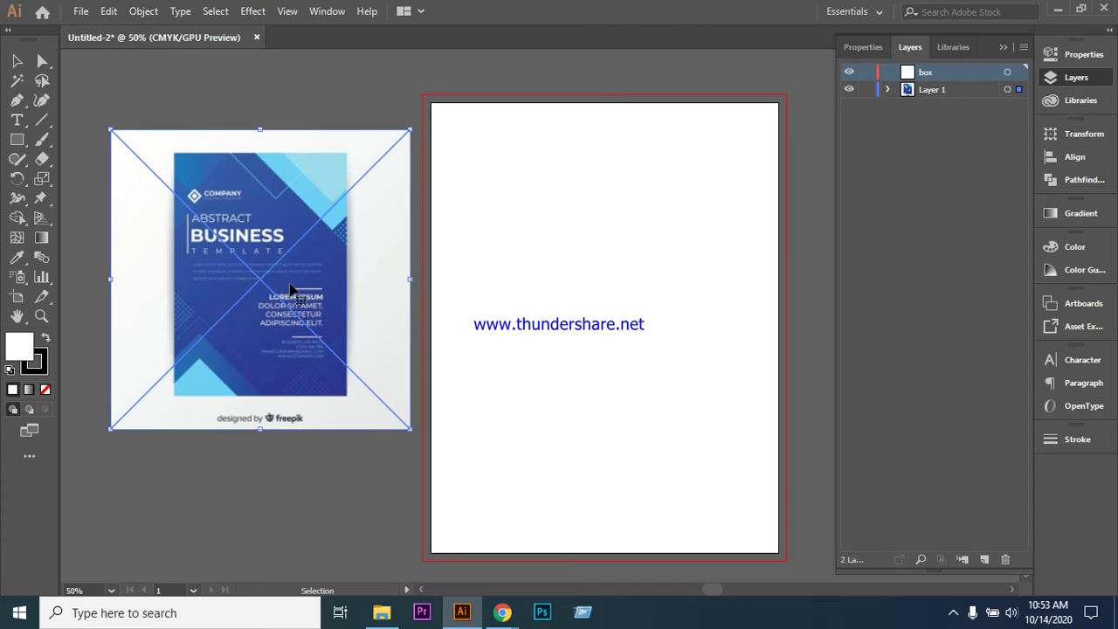
click(930, 90)
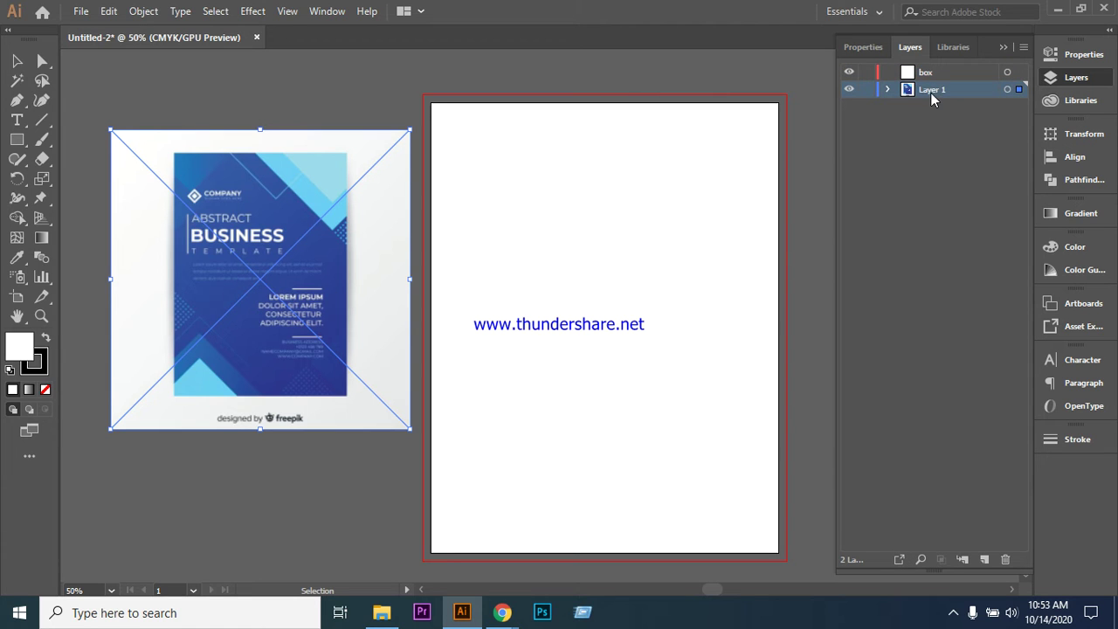
click(849, 73)
click(928, 77)
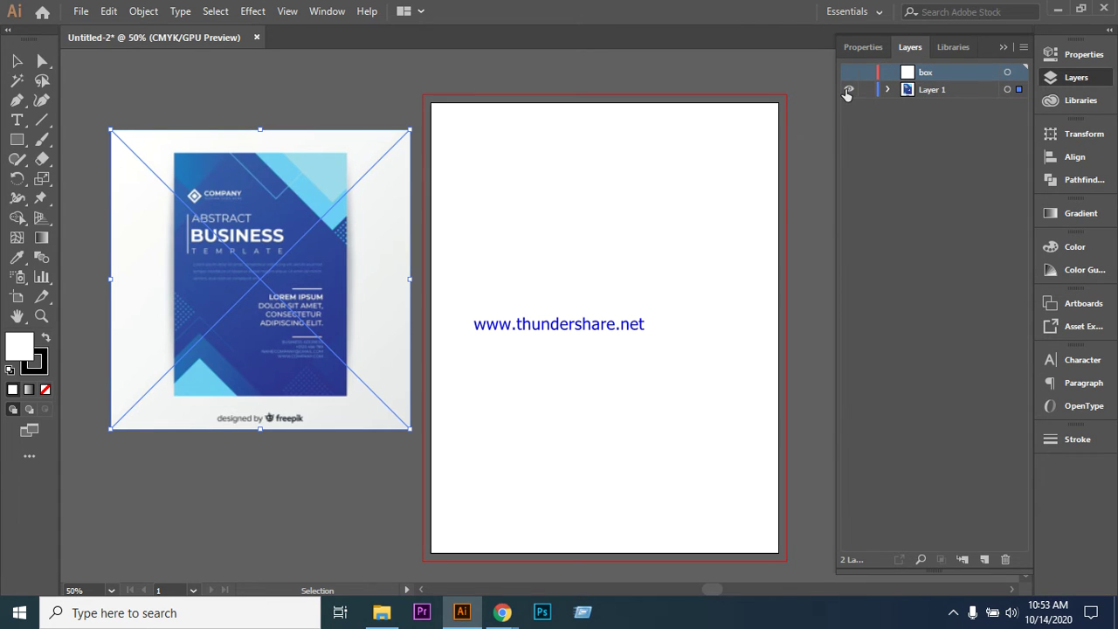
click(848, 89)
click(849, 89)
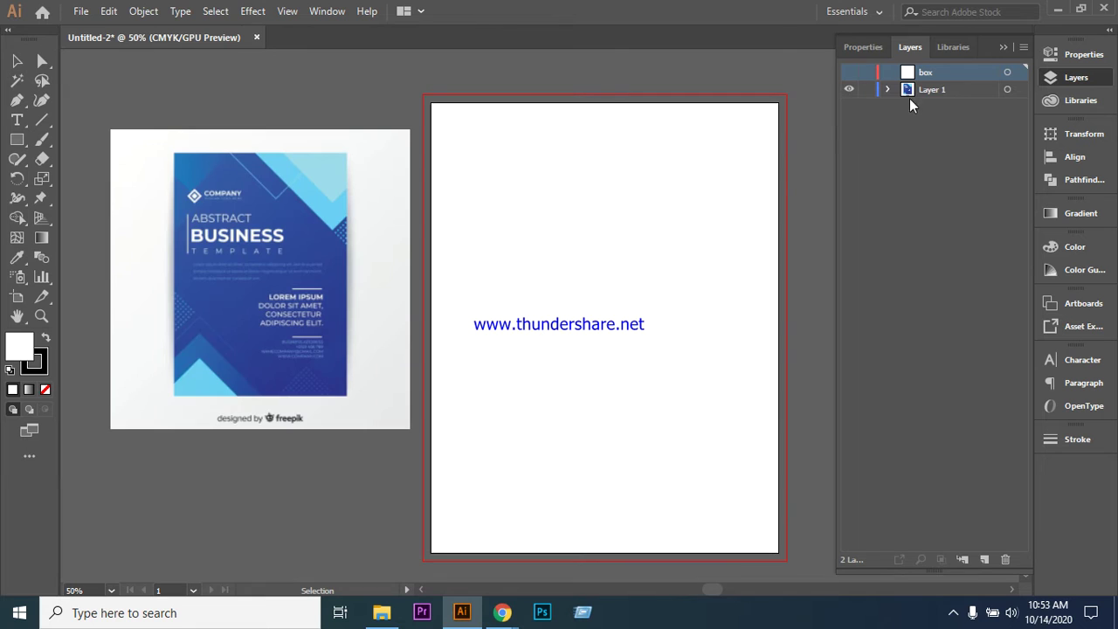
click(886, 90)
click(887, 90)
- Enlarge the flyer proportionally, nudge it left clear of the artboard, and lock Layer 1
click(269, 269)
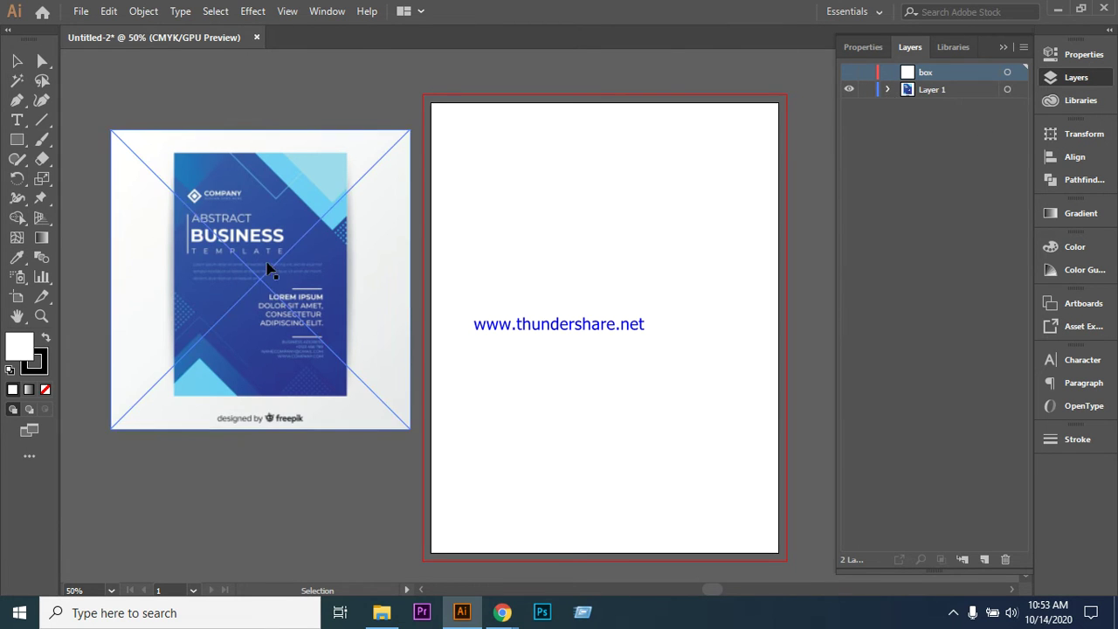
click(284, 262)
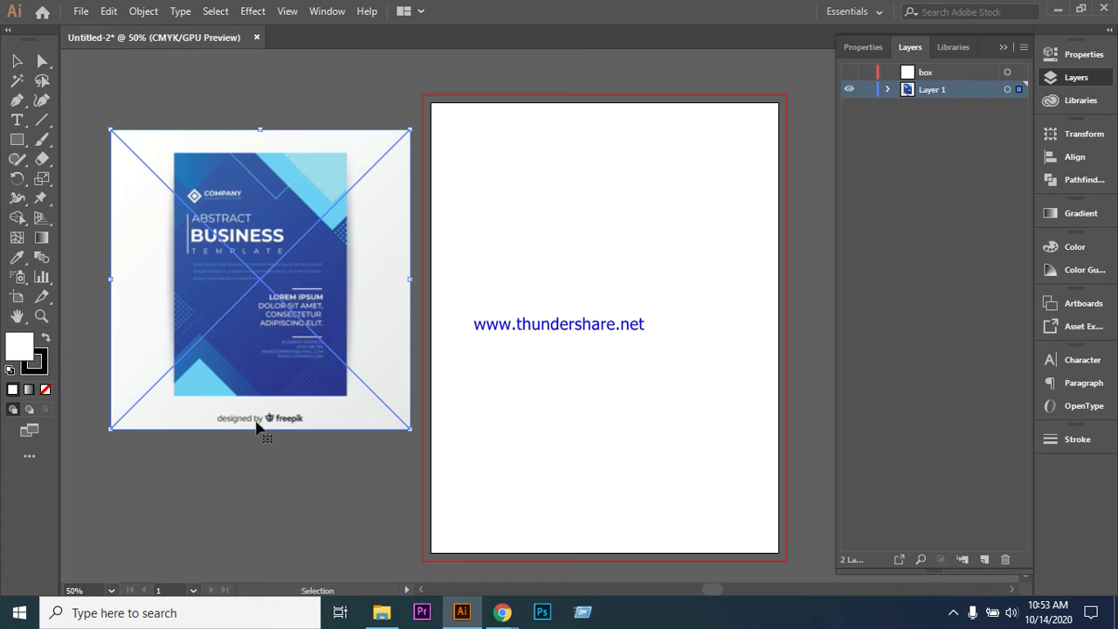
key(shift)
drag(260, 427, 273, 519)
key(Left)
key(Left)
key(Left)
key(Left)
key(Left)
key(Left)
key(Left)
key(Left)
key(Left)
key(Left)
key(Left)
key(Left)
key(Left)
key(Left)
key(Left)
key(Left)
key(Left)
key(Left)
key(Left)
key(Left)
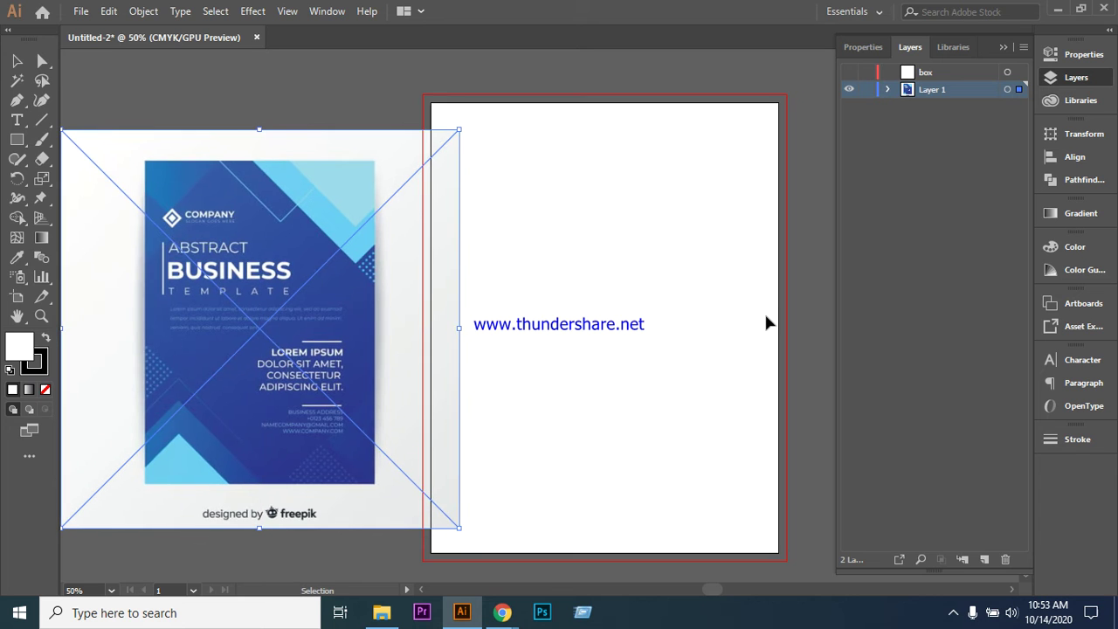
key(Left)
key(Left)
key(Left)
key(Left)
key(Left)
key(Left)
key(Left)
key(Left)
key(Left)
key(Left)
key(Left)
key(Left)
key(Left)
key(Left)
key(Left)
key(Left)
key(Left)
key(Left)
key(Left)
key(Left)
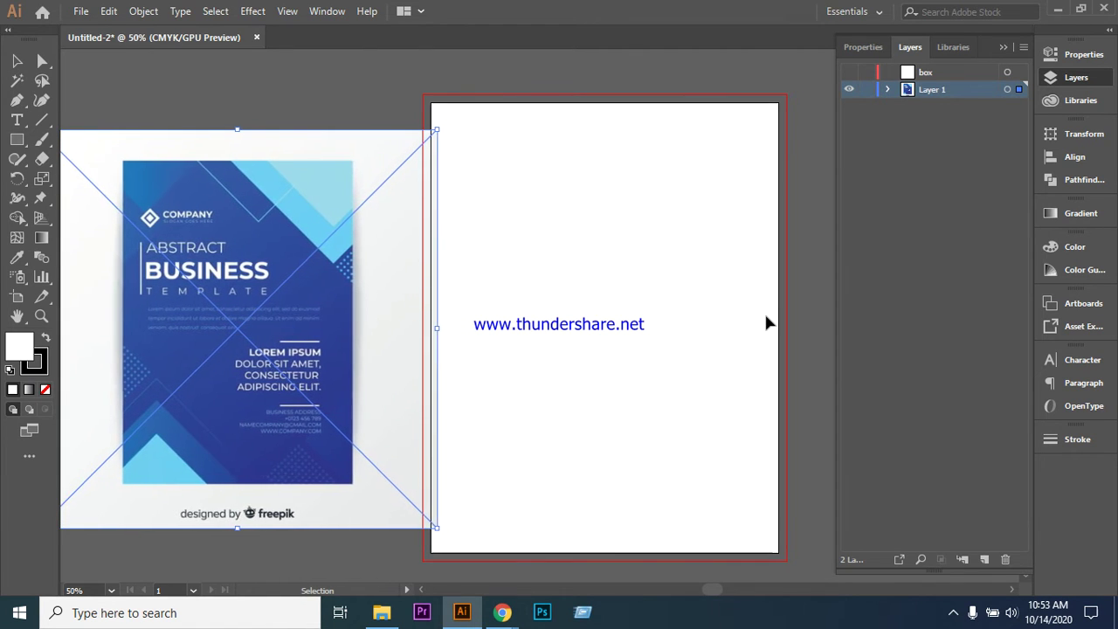
key(Left)
key(Left)
key(Left)
key(Left)
key(Left)
key(Left)
key(Left)
key(Left)
key(Left)
key(Left)
key(Left)
key(Left)
key(Left)
key(Left)
key(Left)
key(Left)
key(Left)
key(Left)
key(Left)
key(Left)
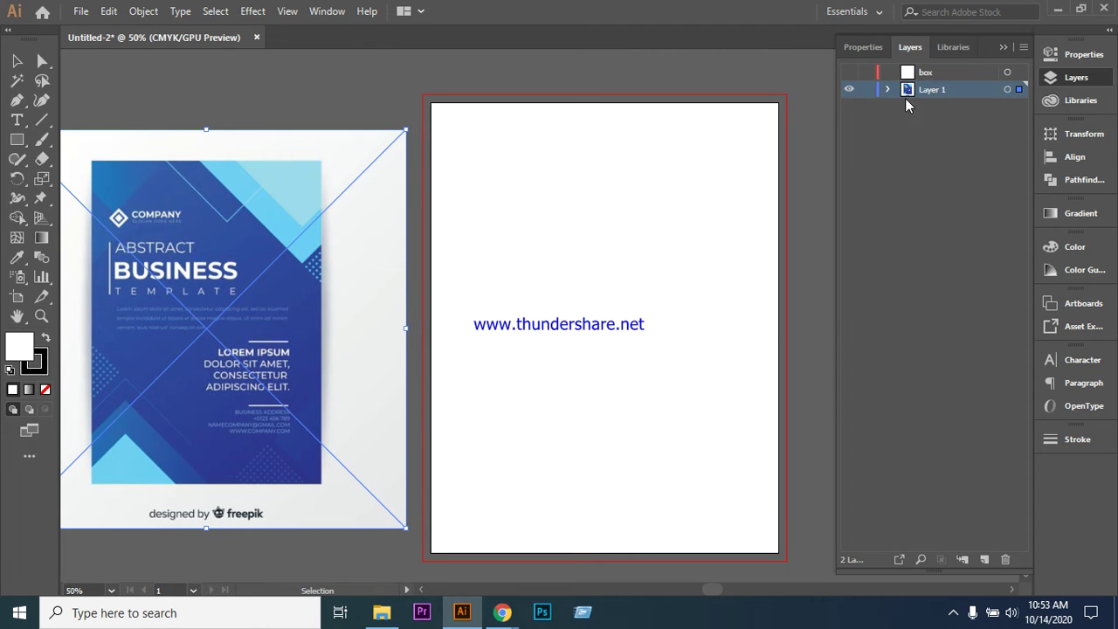
click(866, 89)
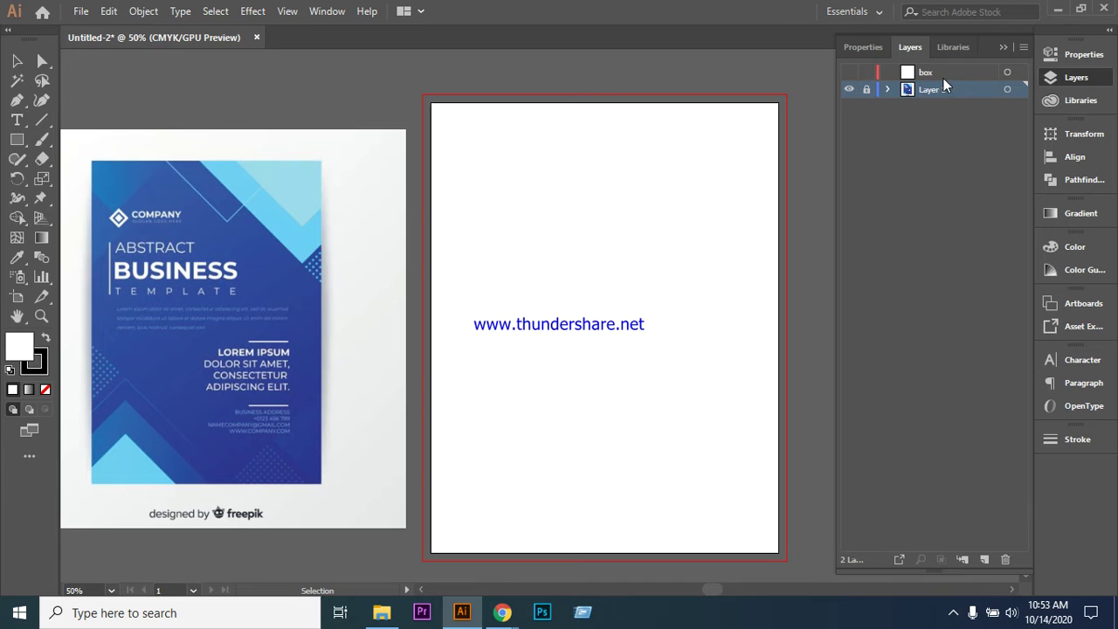
click(942, 75)
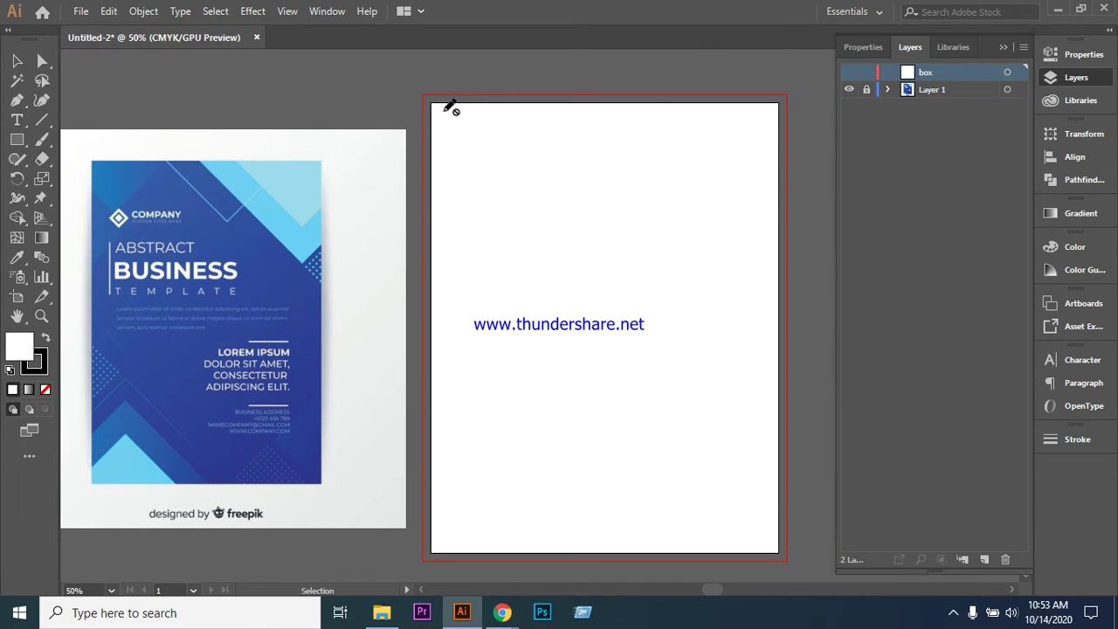
- Make the box layer visible and draw a 215.9 × 279.4 mm rectangle on it
click(17, 60)
click(17, 141)
click(848, 73)
click(18, 143)
click(476, 156)
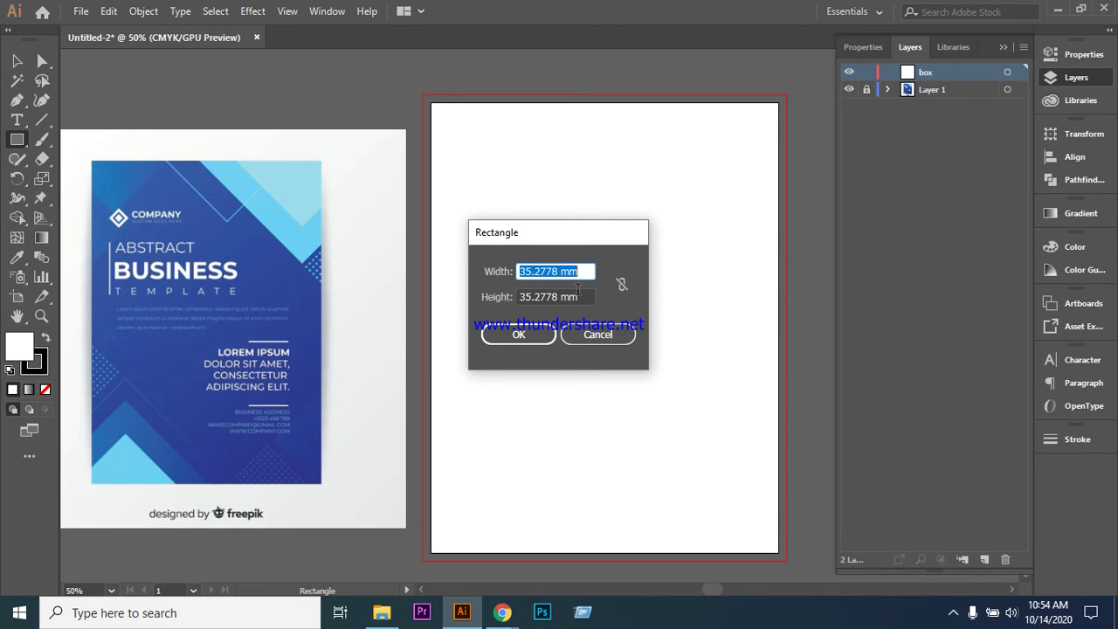
text(215.)
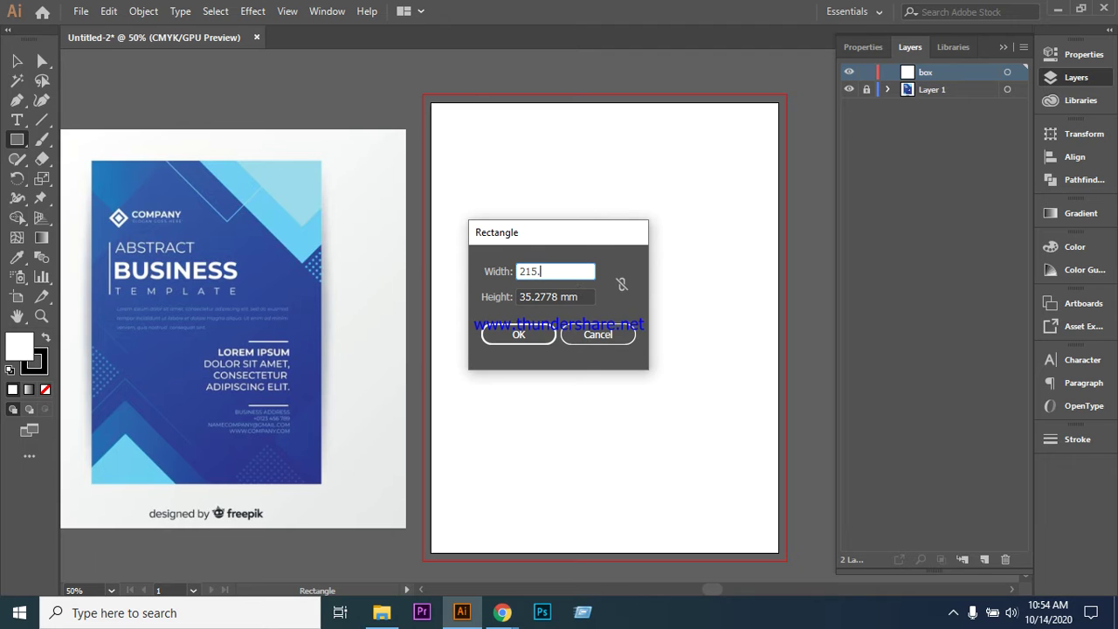
text(9)
key(Tab)
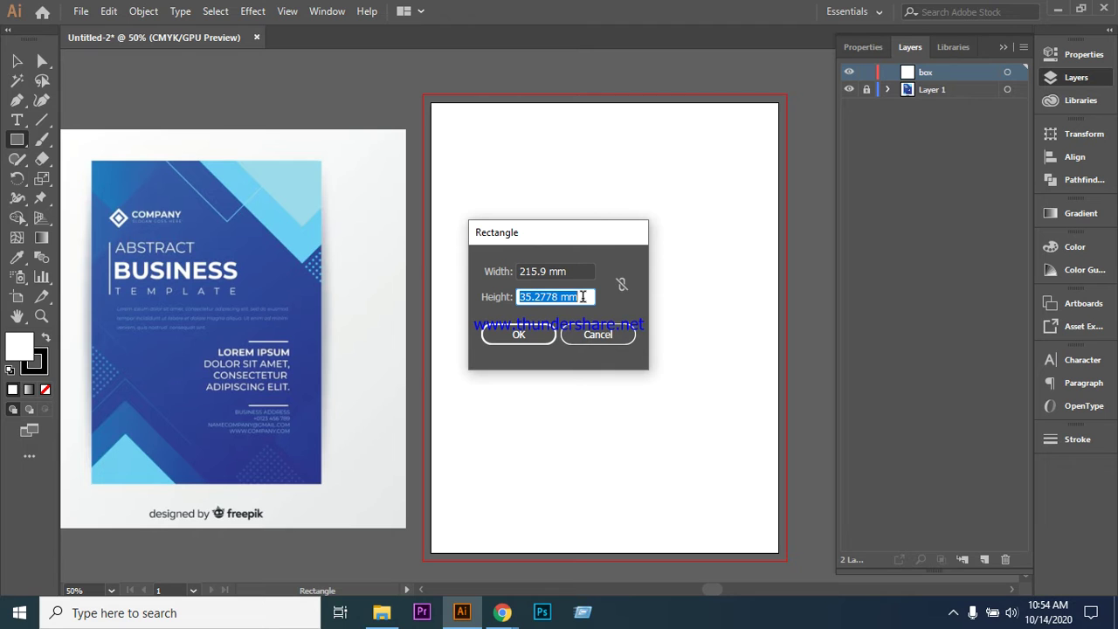
text(27)
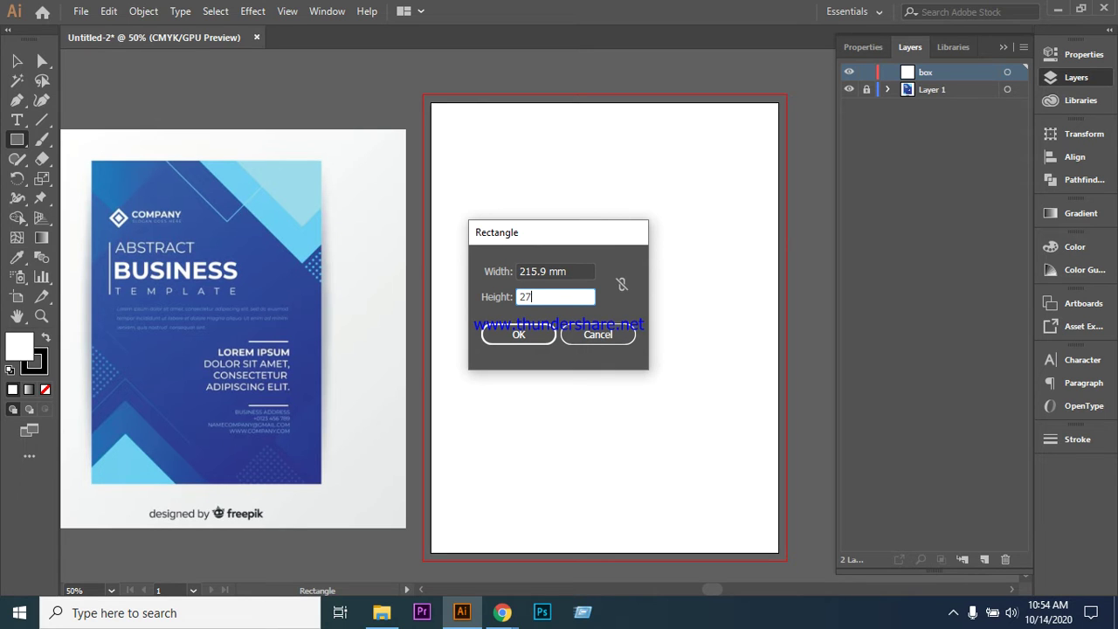
text(9.4)
key(Return)
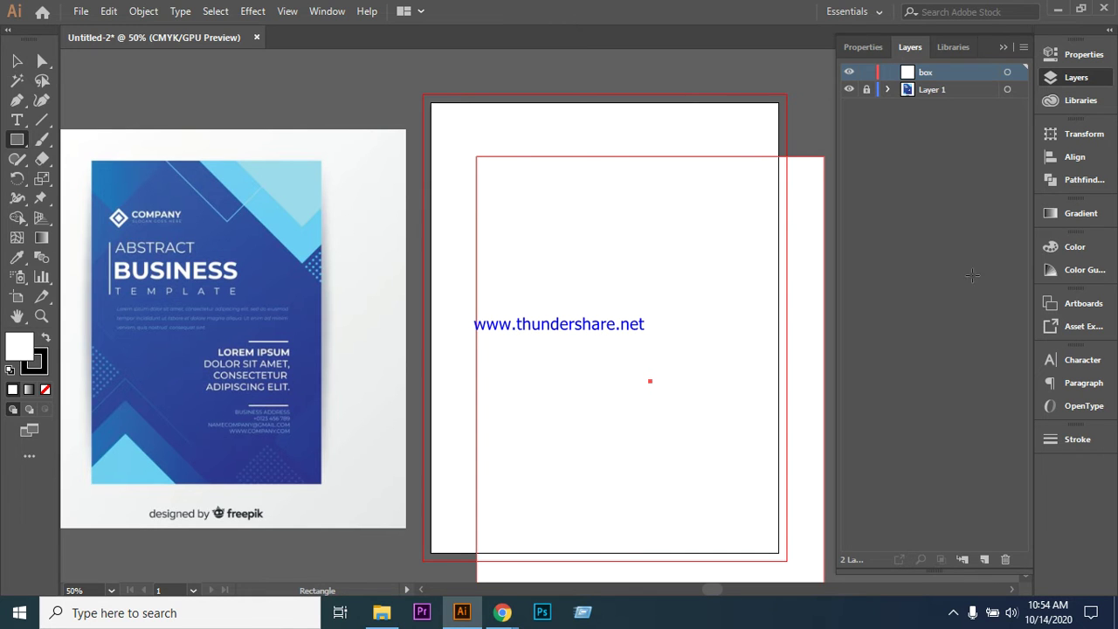
- Drag the rectangle so it snaps exactly onto the artboard edges
click(16, 62)
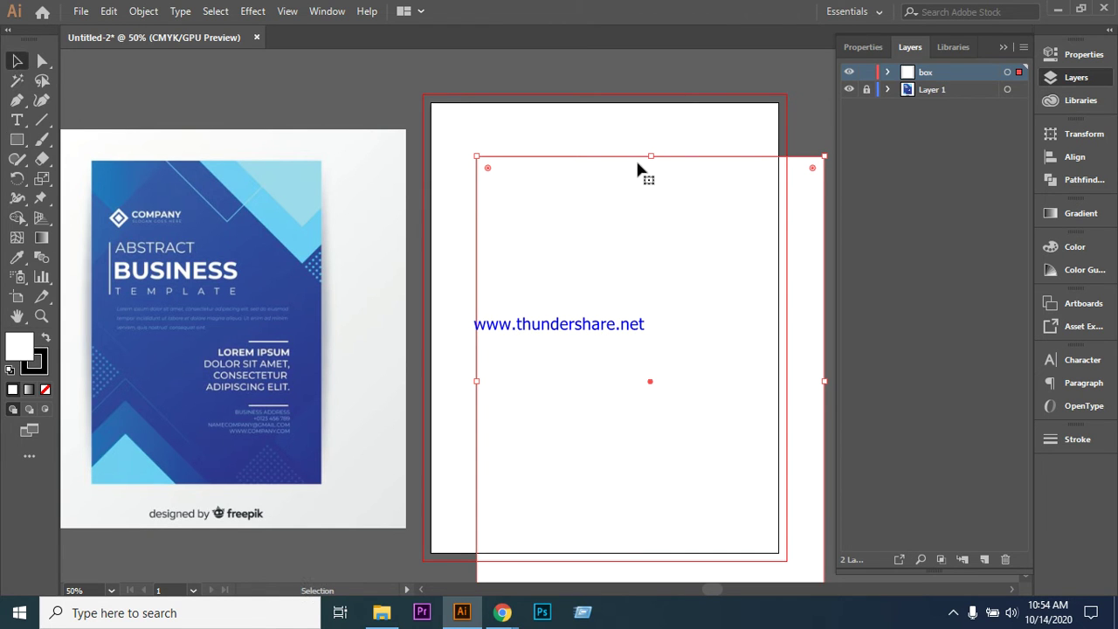
drag(629, 156, 588, 110)
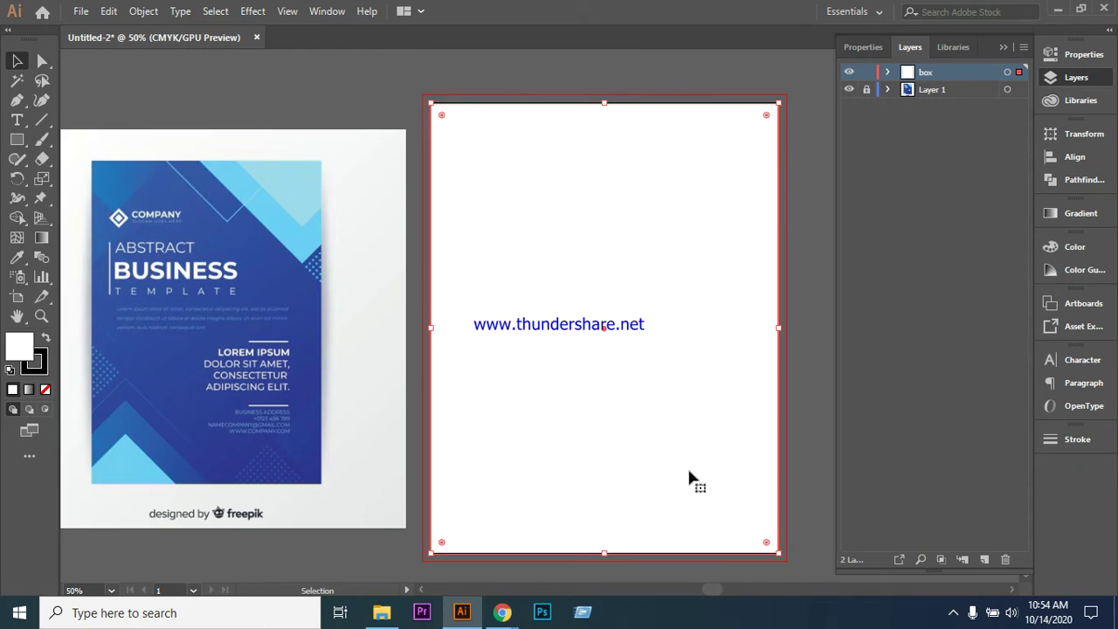
click(908, 252)
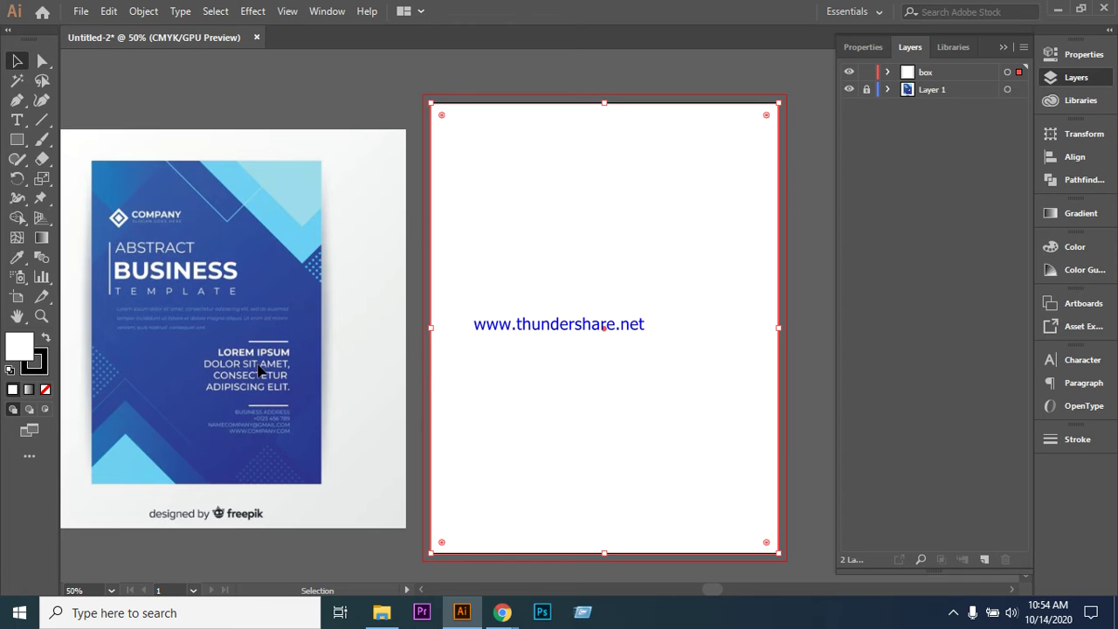
- Use the Eyedropper to sample the blue from the flyer image
click(194, 369)
click(17, 258)
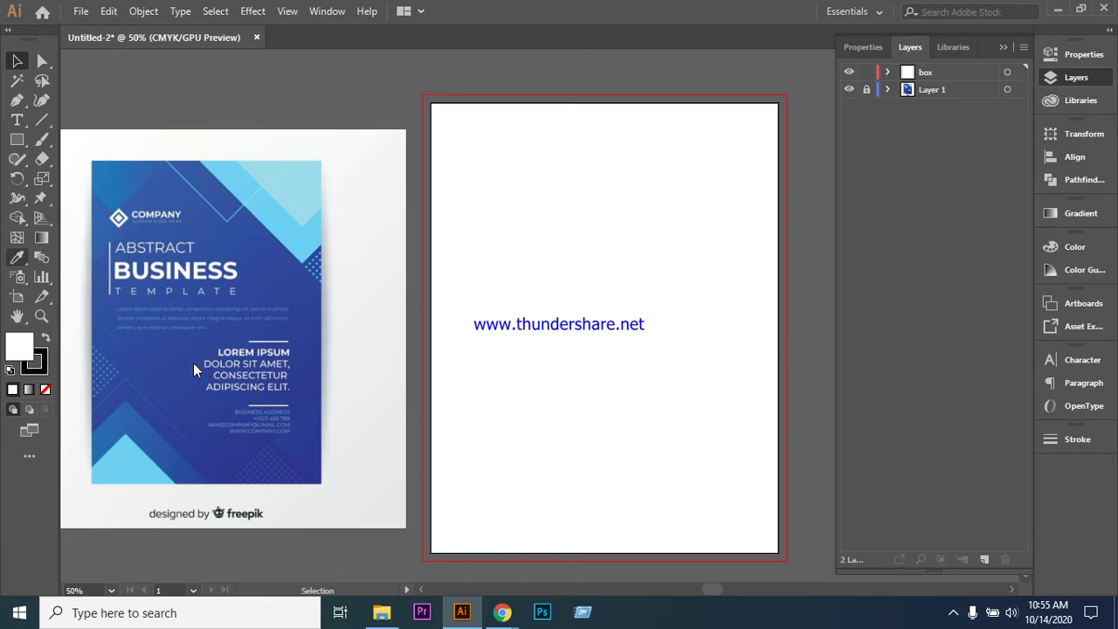
key(i)
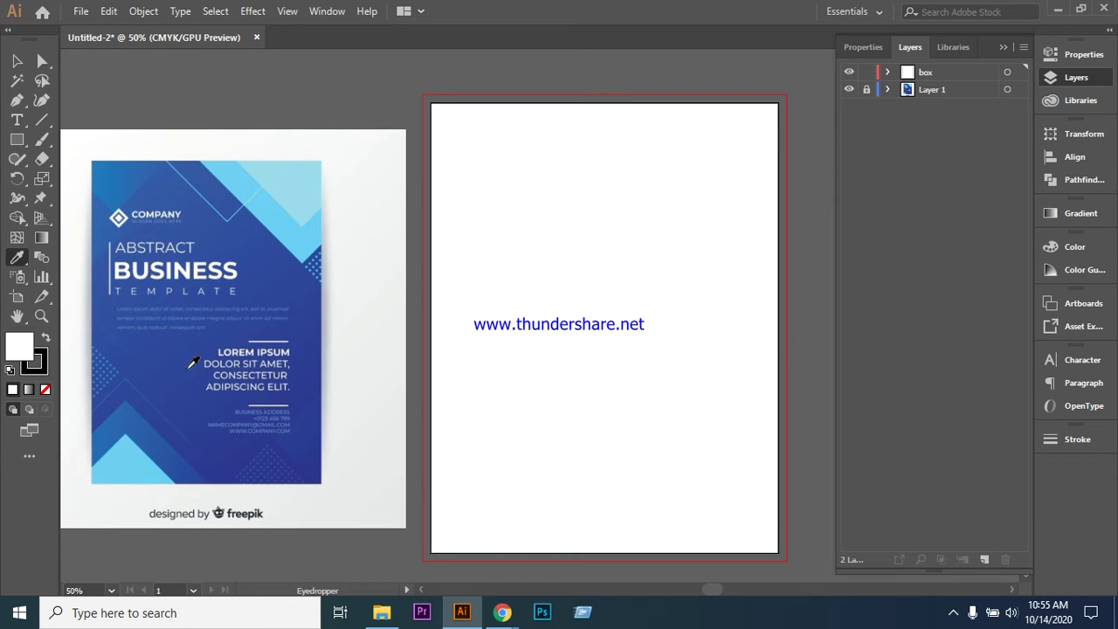
click(194, 357)
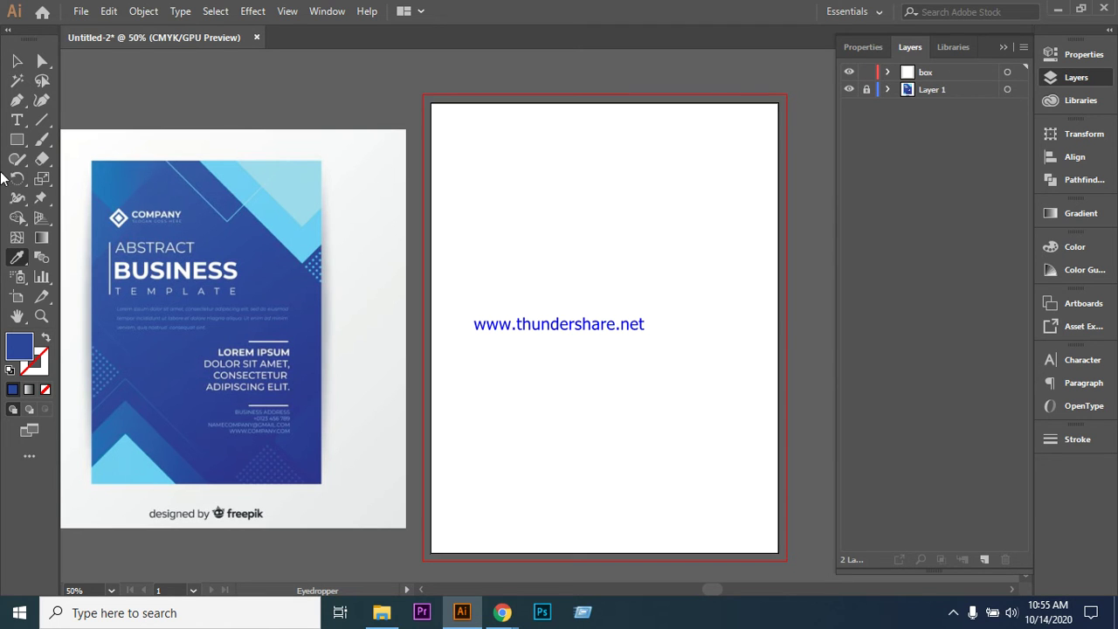
click(16, 63)
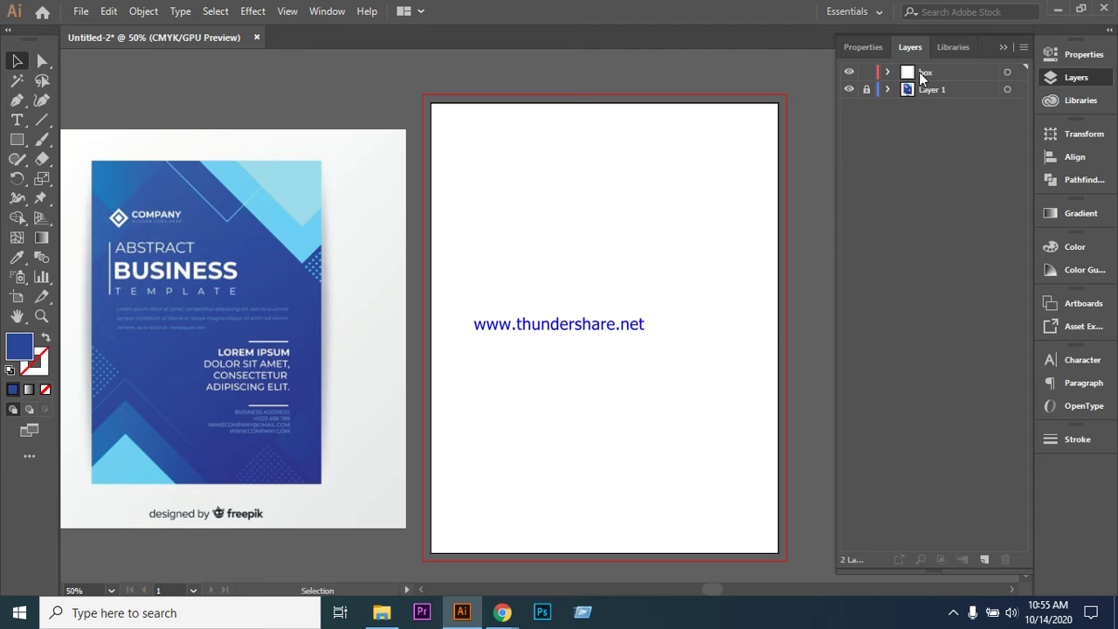
- Fill the box rectangle with the flyer blue, undo it, and bring up the Color panel
click(928, 73)
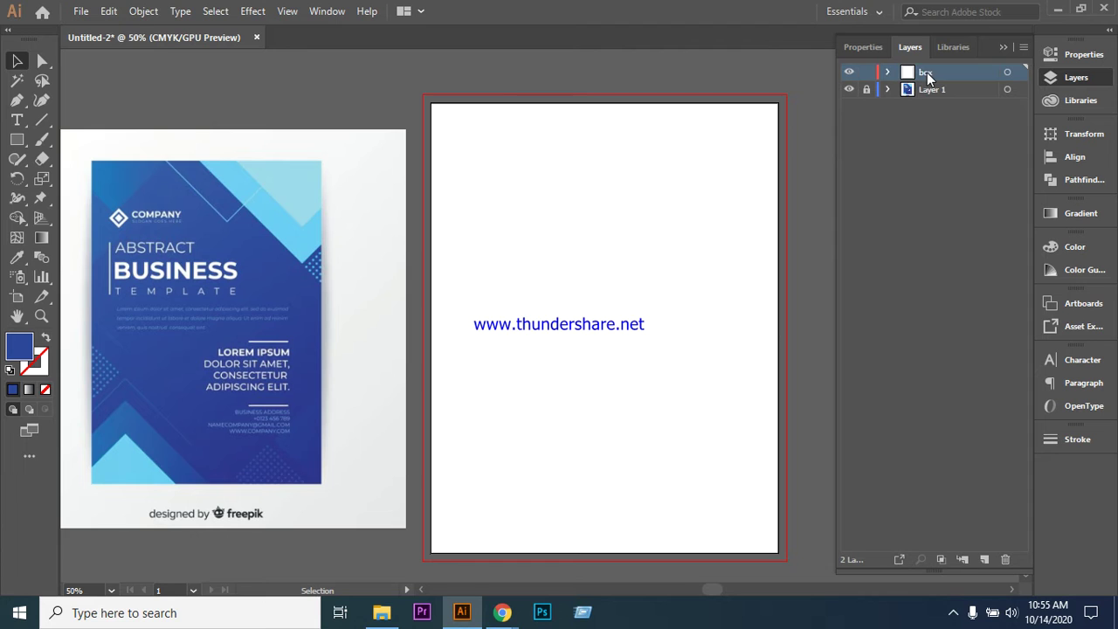
click(434, 316)
click(16, 257)
click(185, 340)
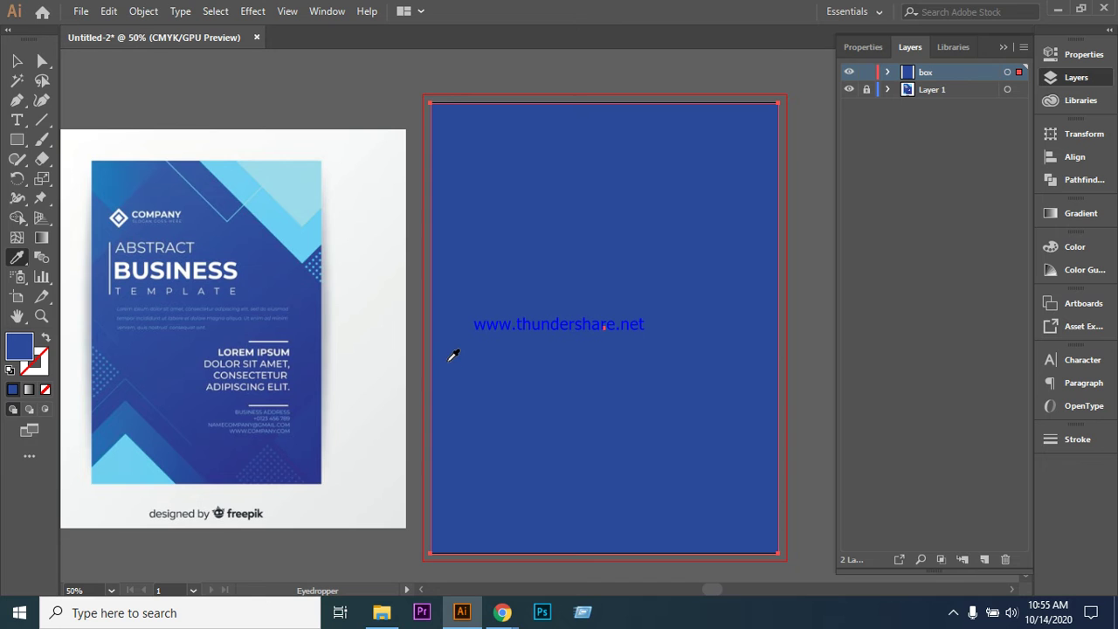
key(ctrl+z)
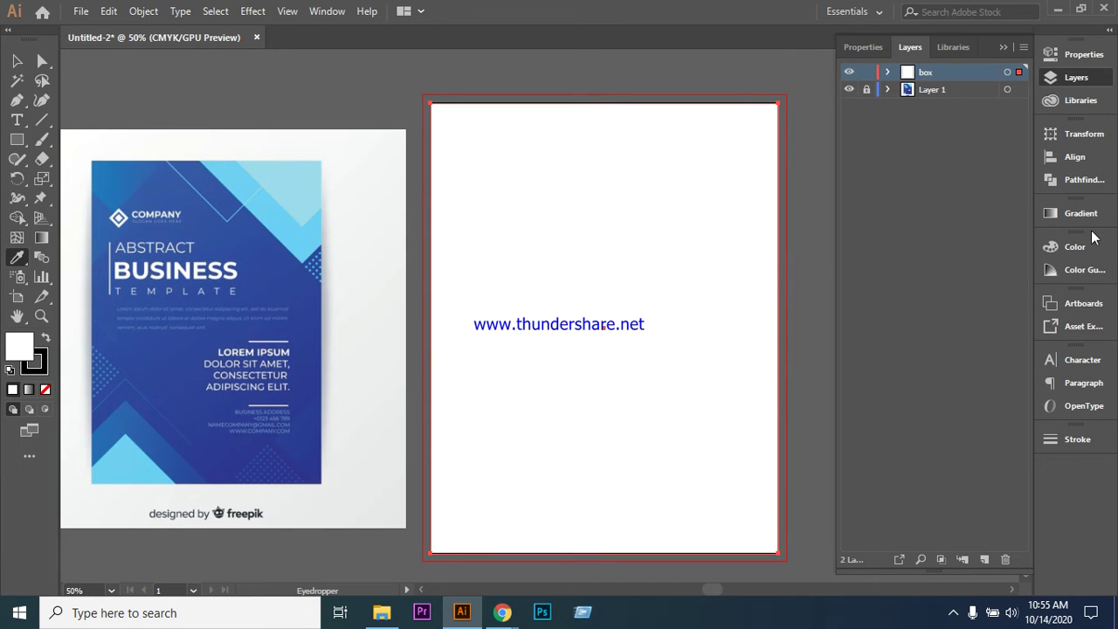
click(1087, 253)
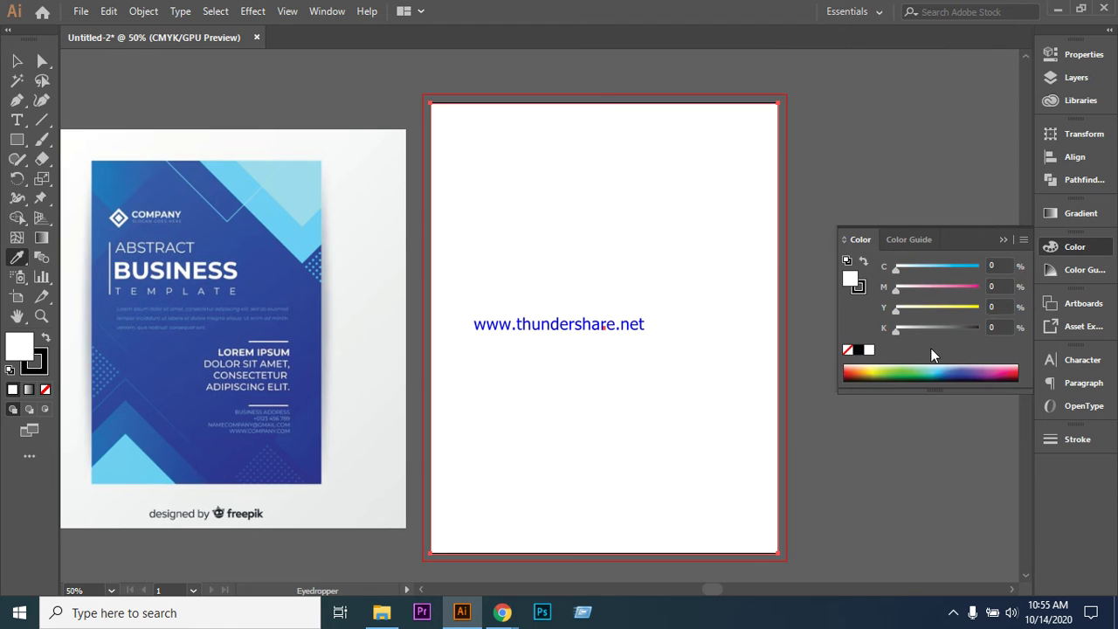
- Open Recolor Artwork from the Color Guide and browse the swatch library list
click(906, 242)
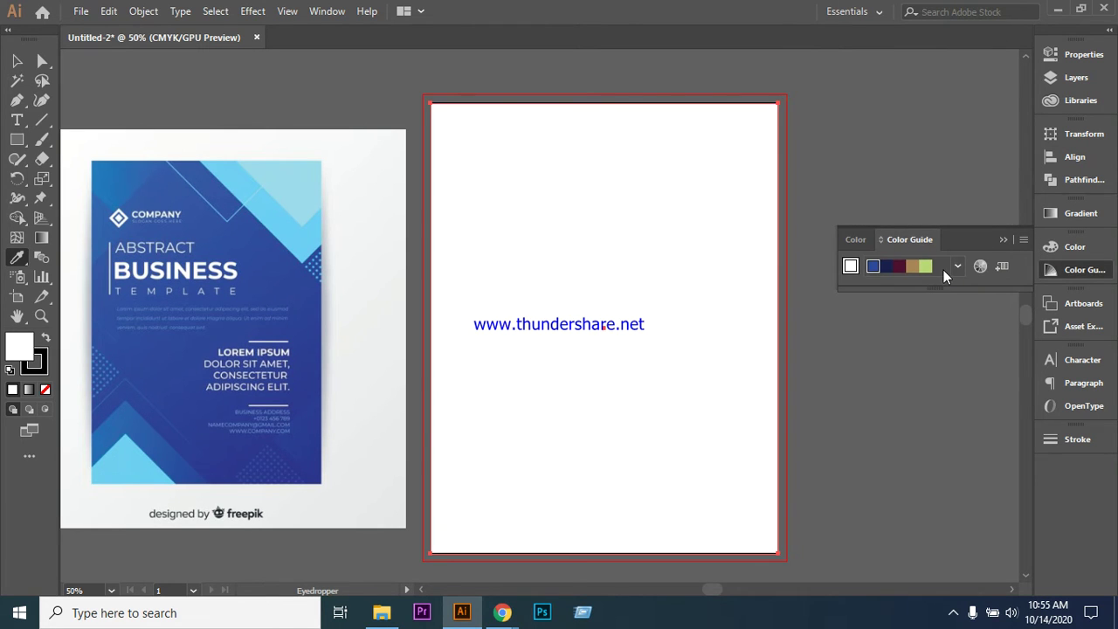
click(982, 265)
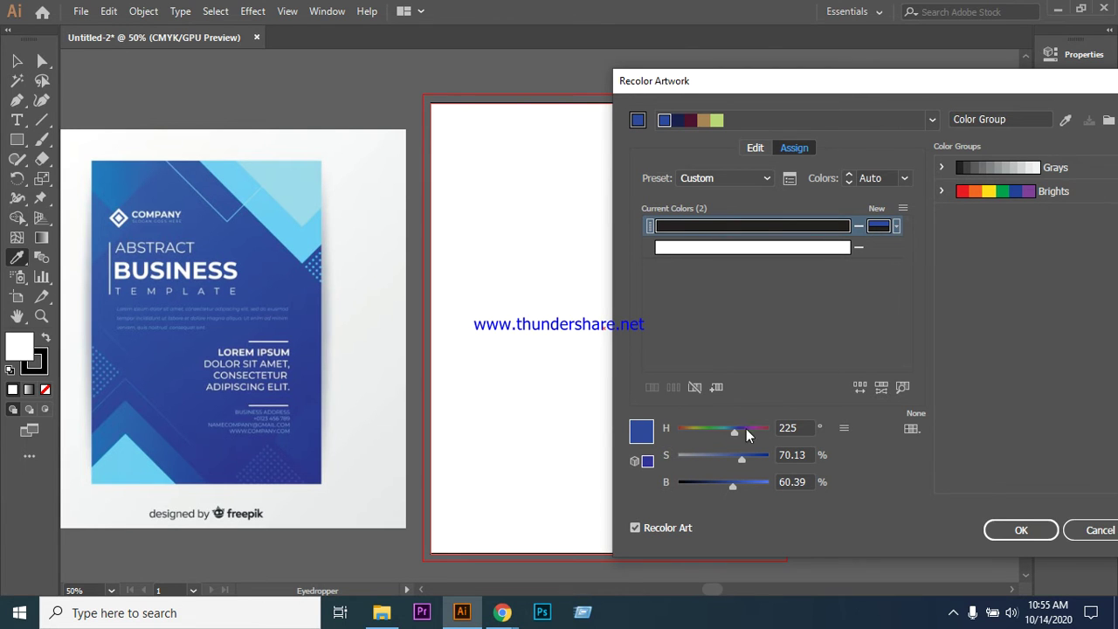
click(909, 430)
click(909, 430)
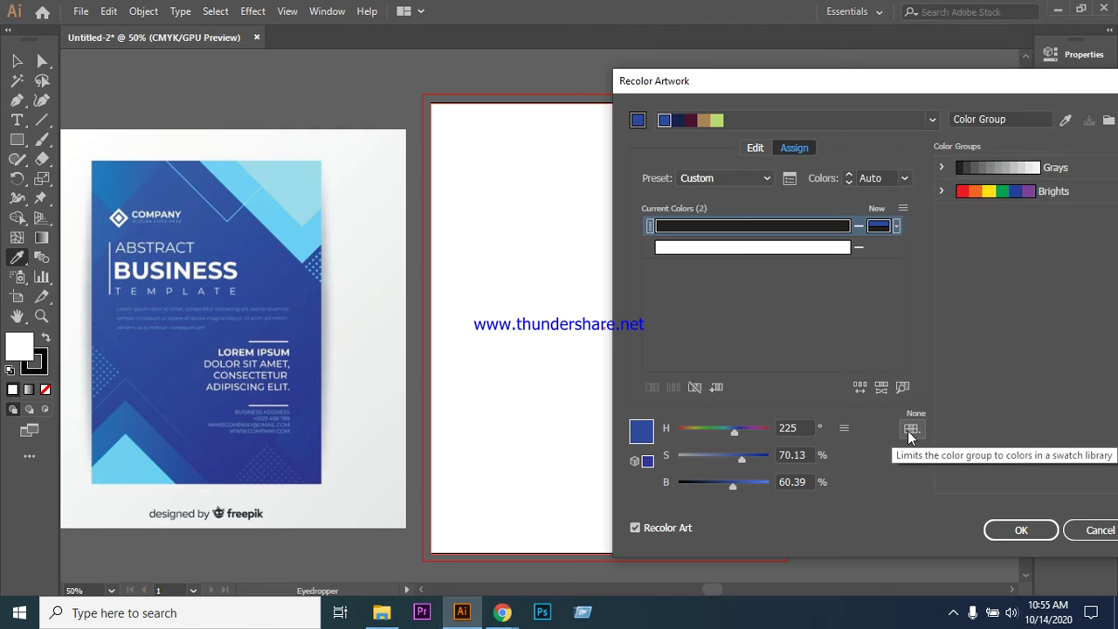
click(909, 429)
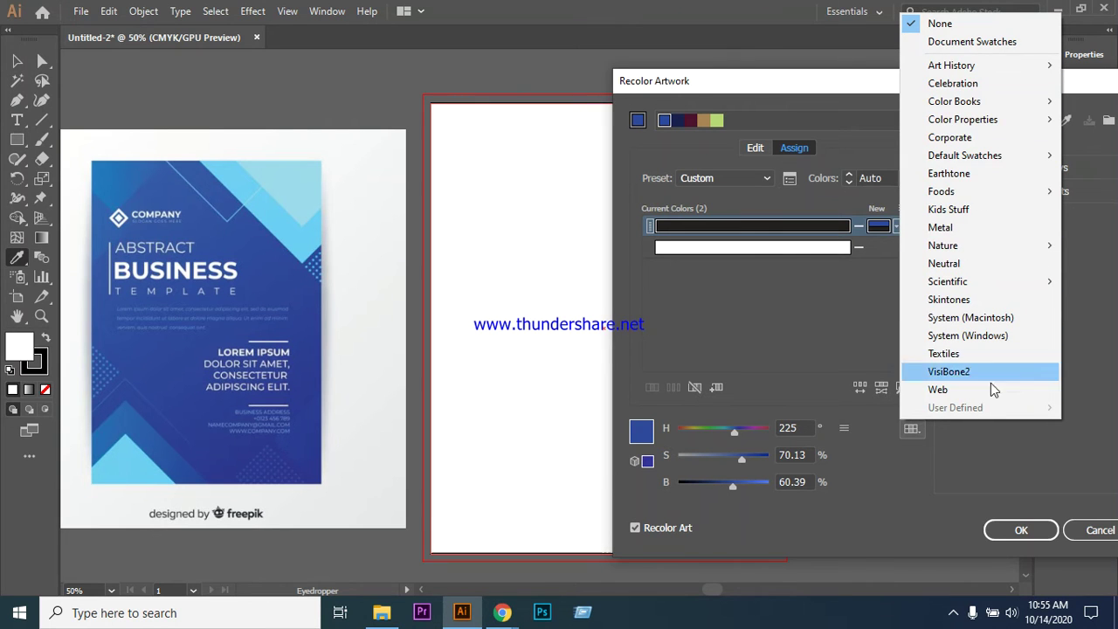
click(885, 531)
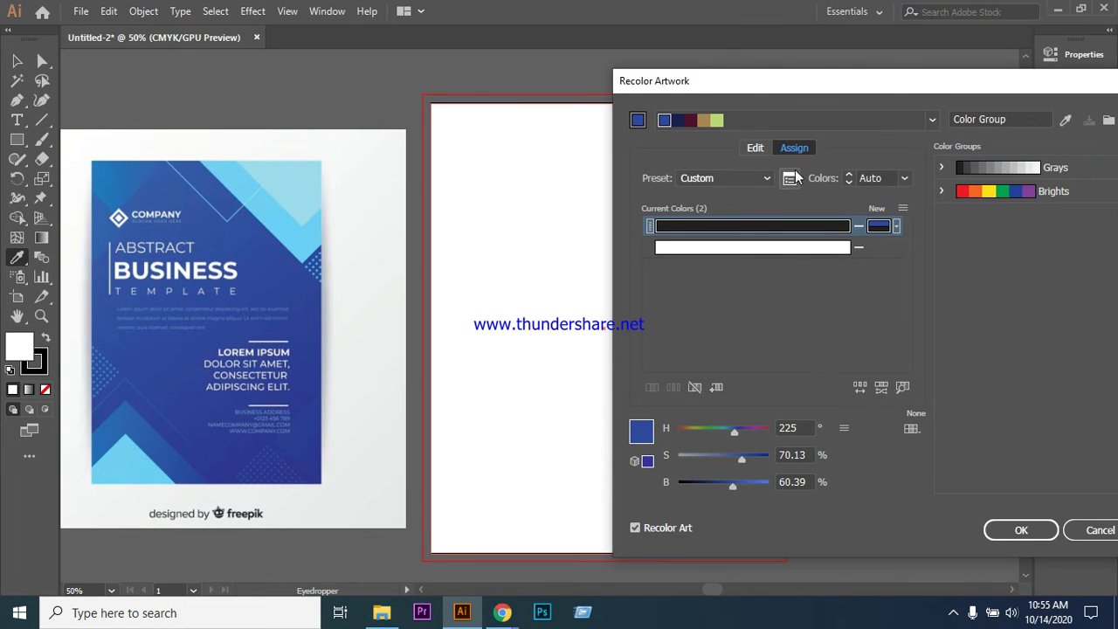
- Cancel and reopen Recolor Artwork, then edit the number of colours it uses
click(1088, 530)
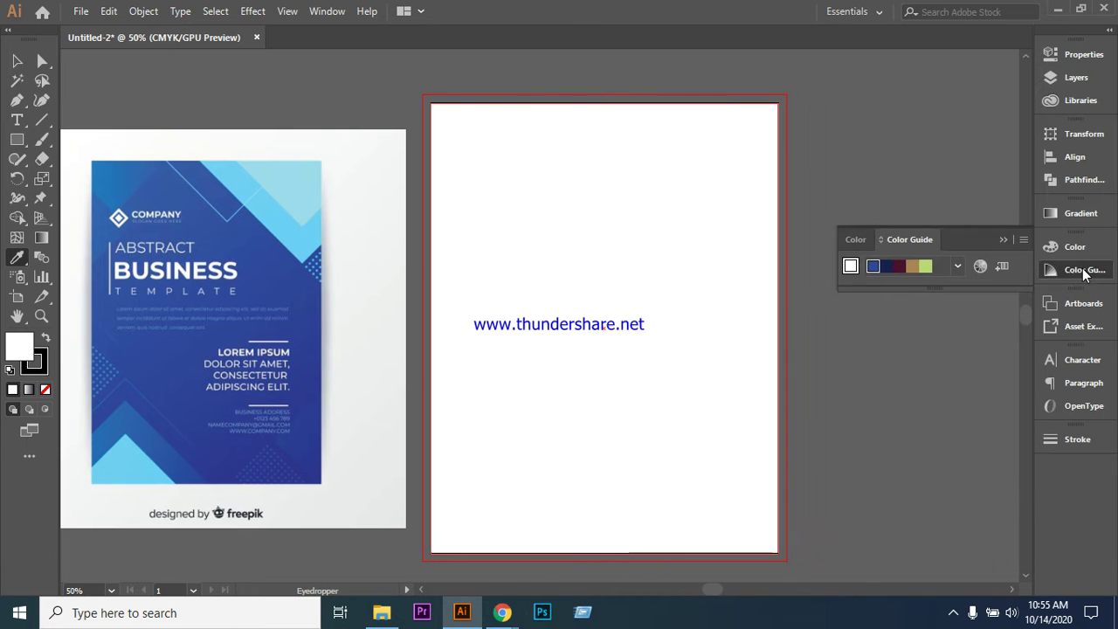
click(982, 266)
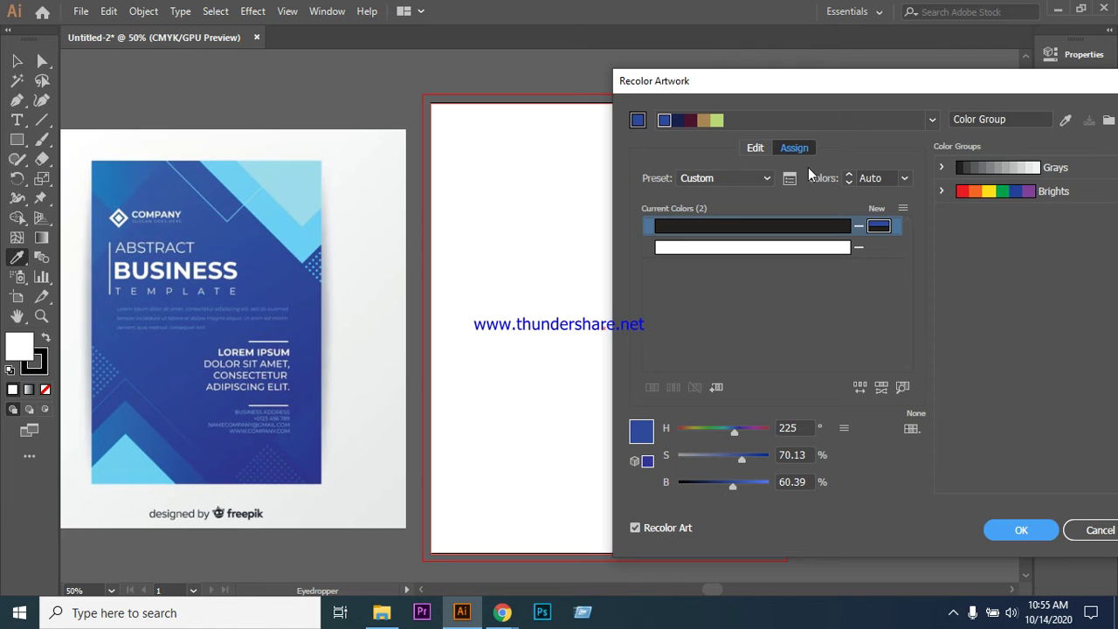
click(897, 179)
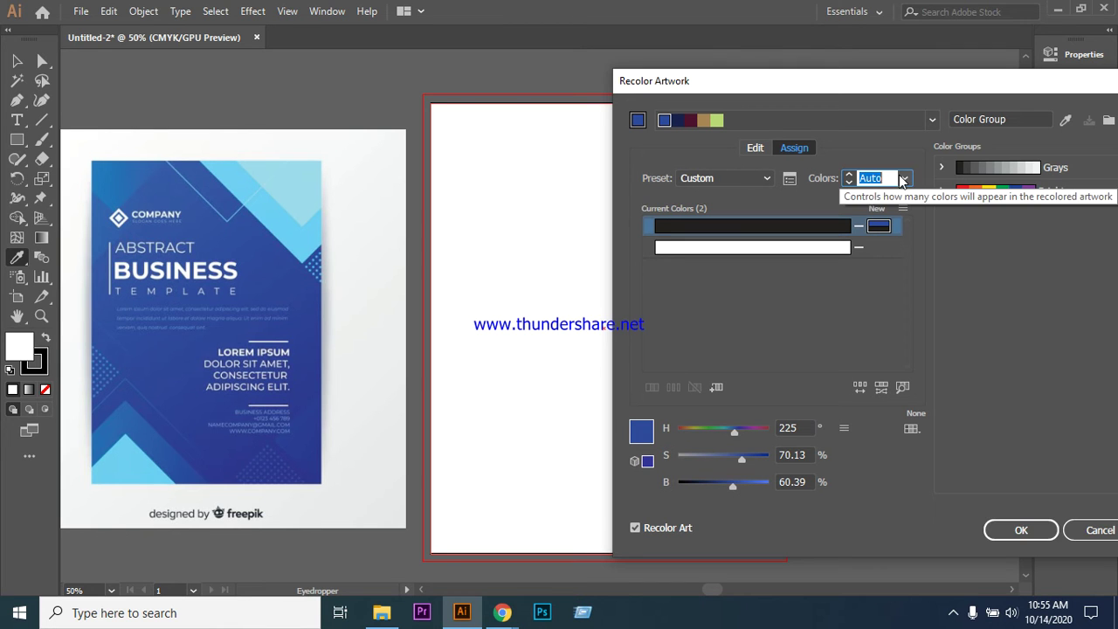
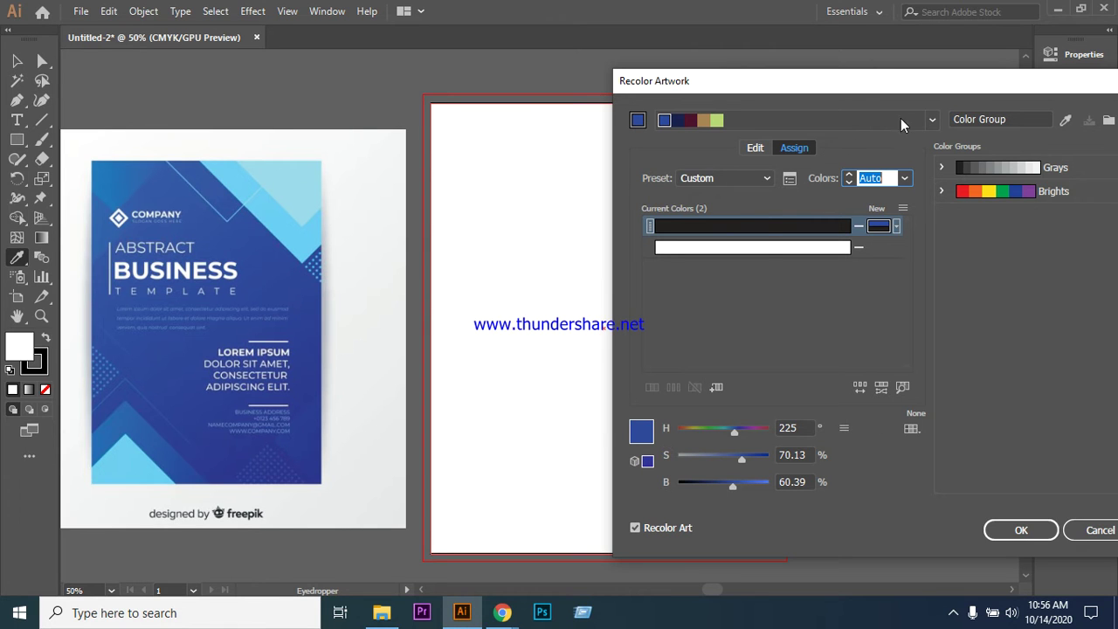
- Apply a Monochromatic blue colour group with the first colour darkened to 40.39 brightness
click(932, 120)
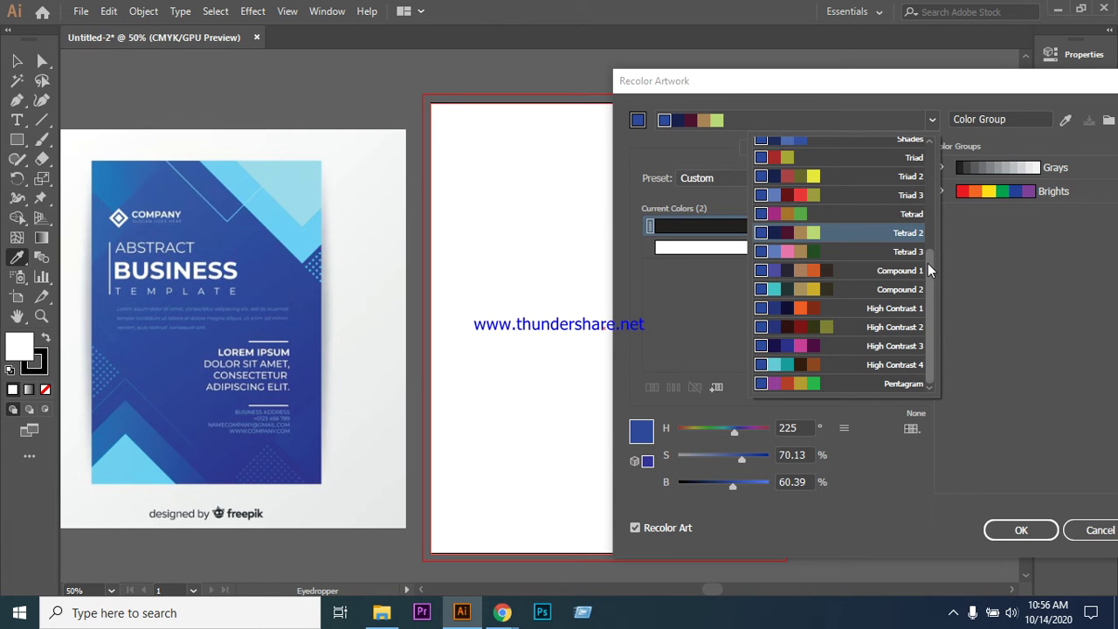
drag(928, 263, 931, 210)
click(815, 222)
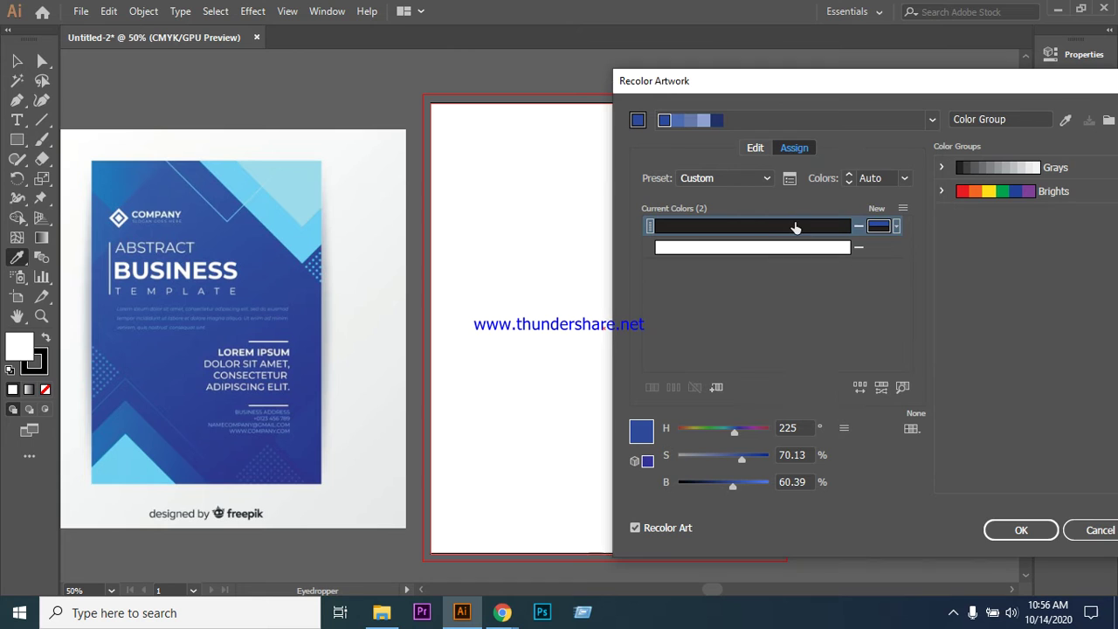
click(714, 122)
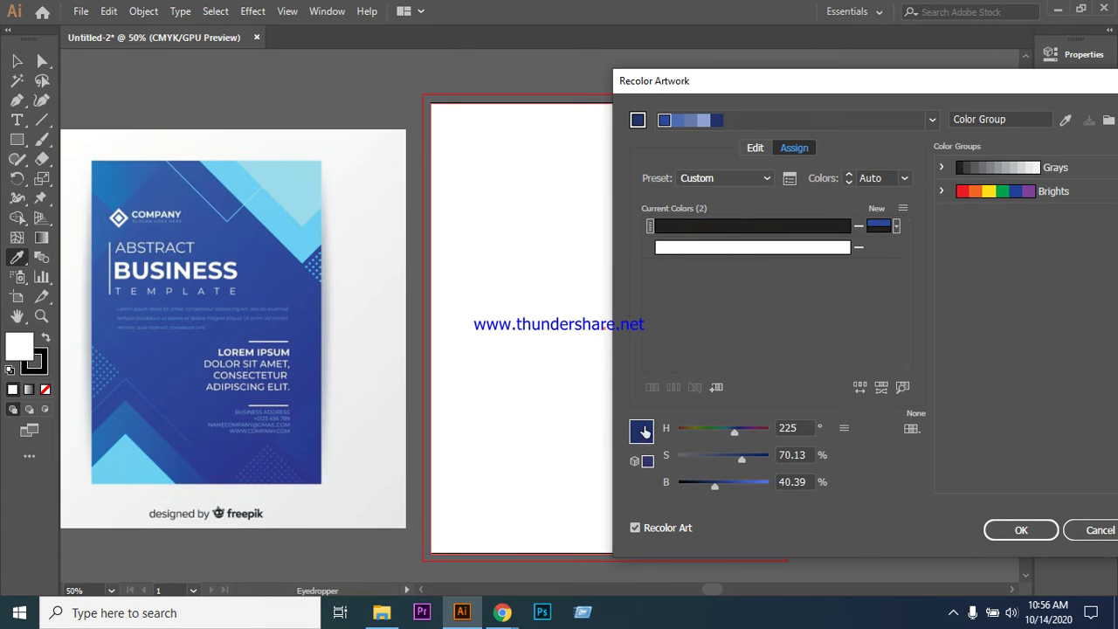
click(1035, 533)
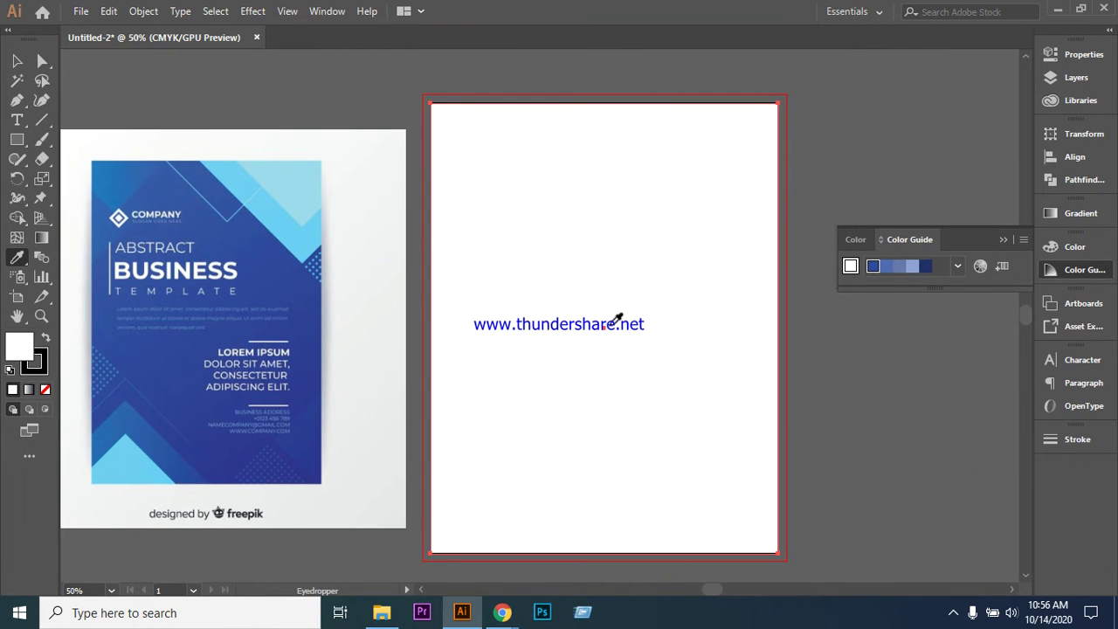
- Fill the background rectangle with navy, then eyedrop the reference poster's medium blue into it
click(925, 267)
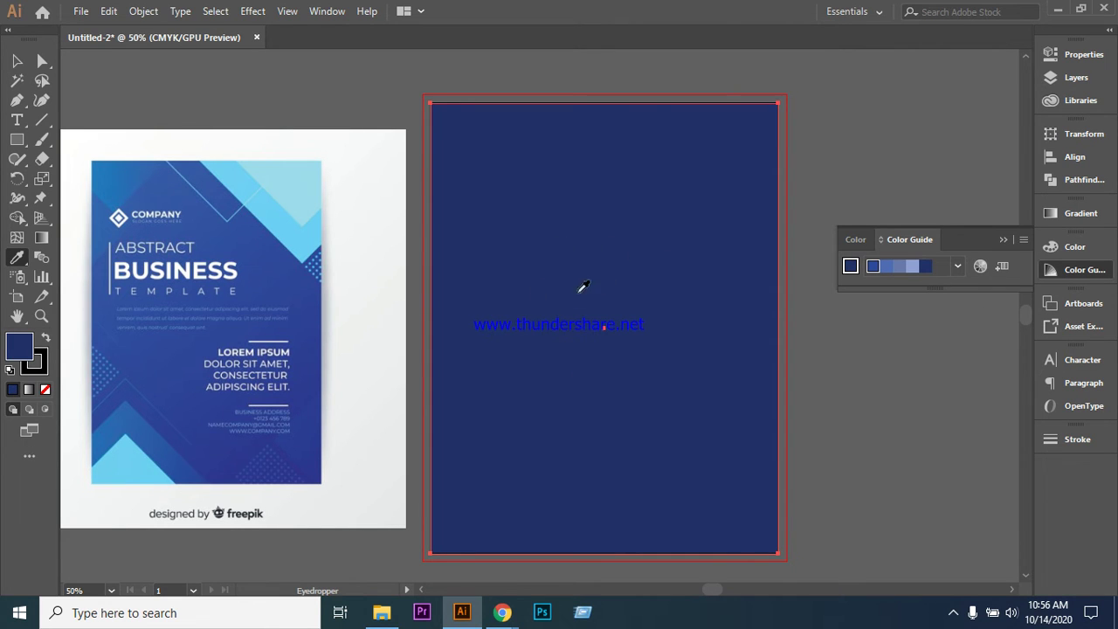
click(17, 61)
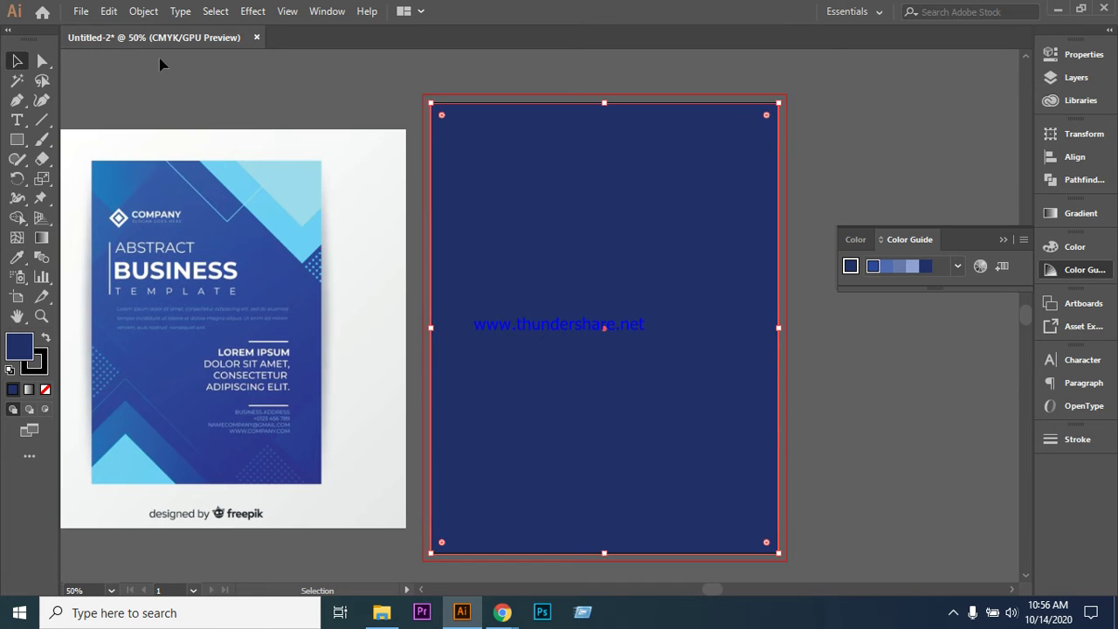
click(190, 84)
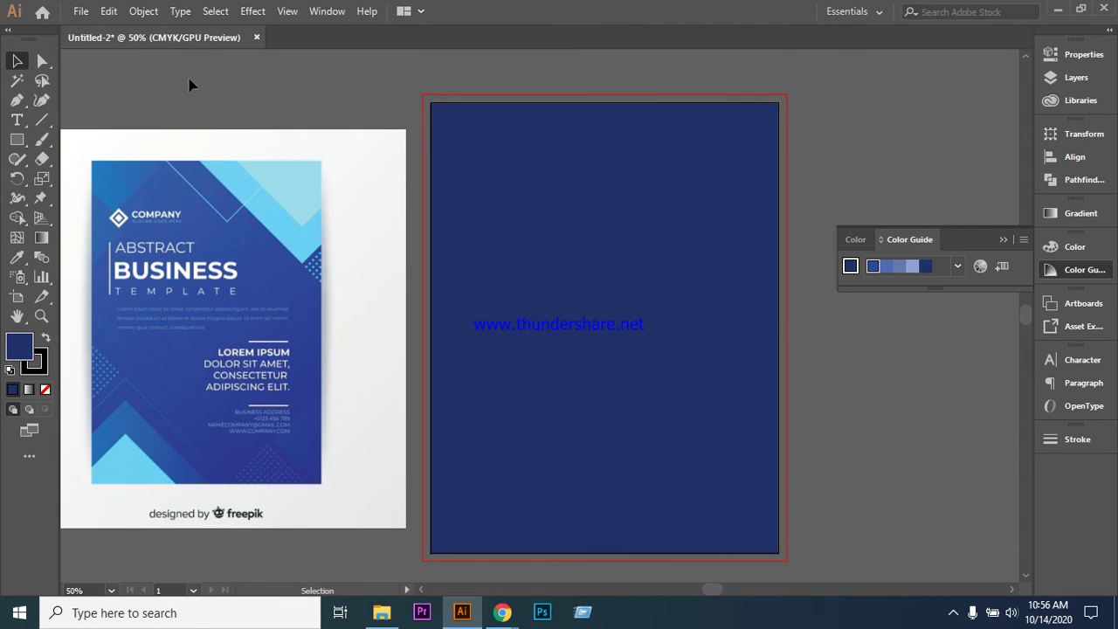
click(706, 332)
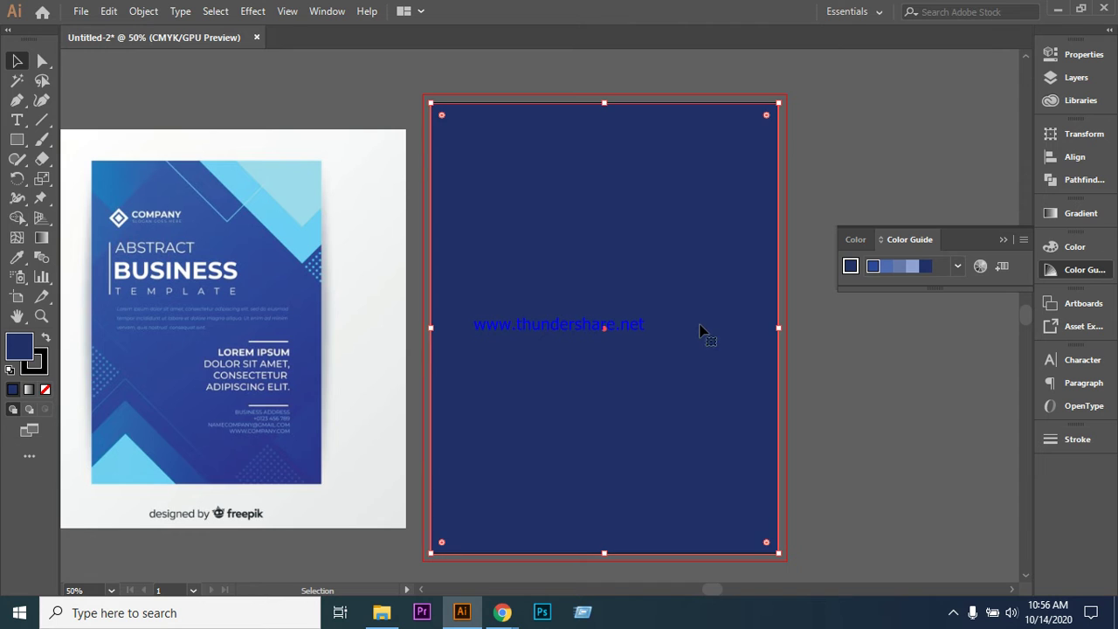
click(16, 258)
click(178, 353)
click(16, 60)
click(167, 93)
click(560, 281)
- Lock and then unlock the box layer, and reselect the blue background rectangle
click(1076, 80)
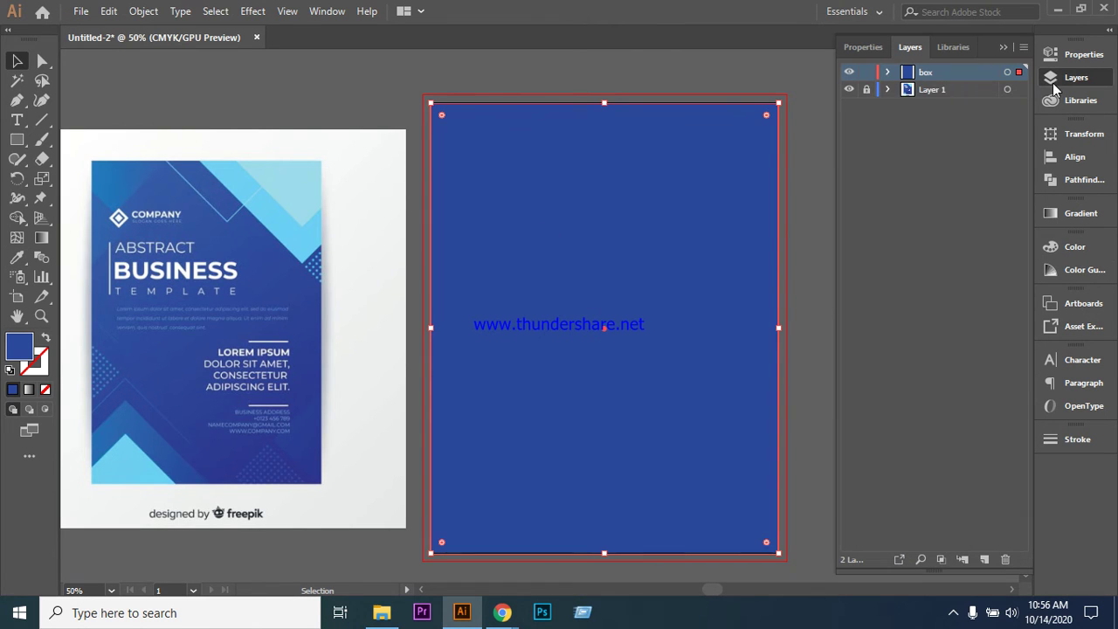
click(866, 75)
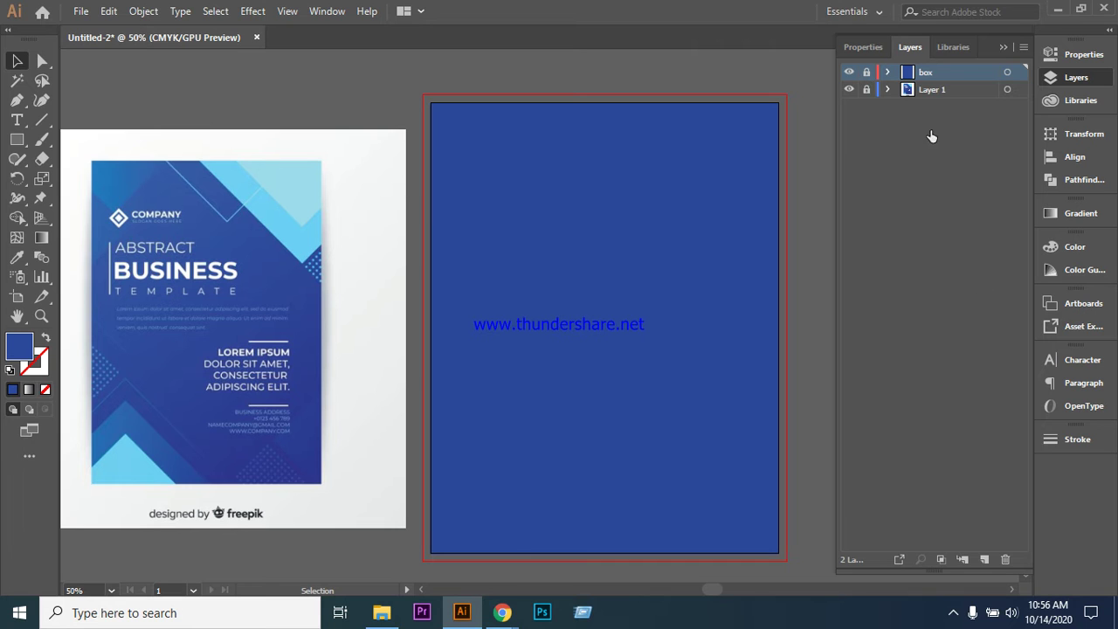
click(867, 73)
click(681, 333)
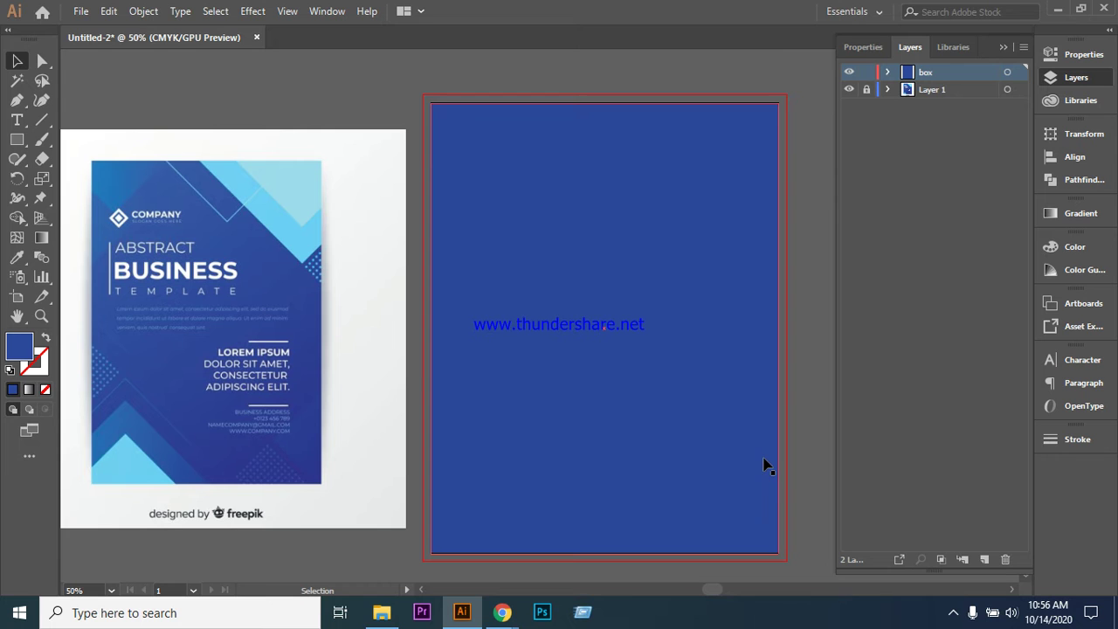
click(360, 400)
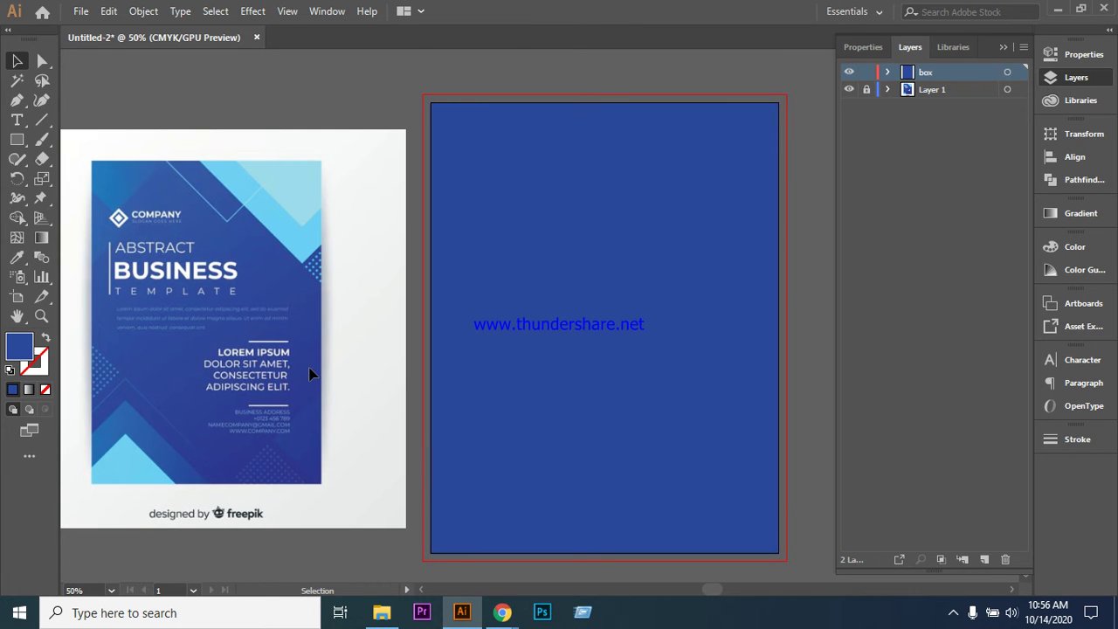
click(587, 310)
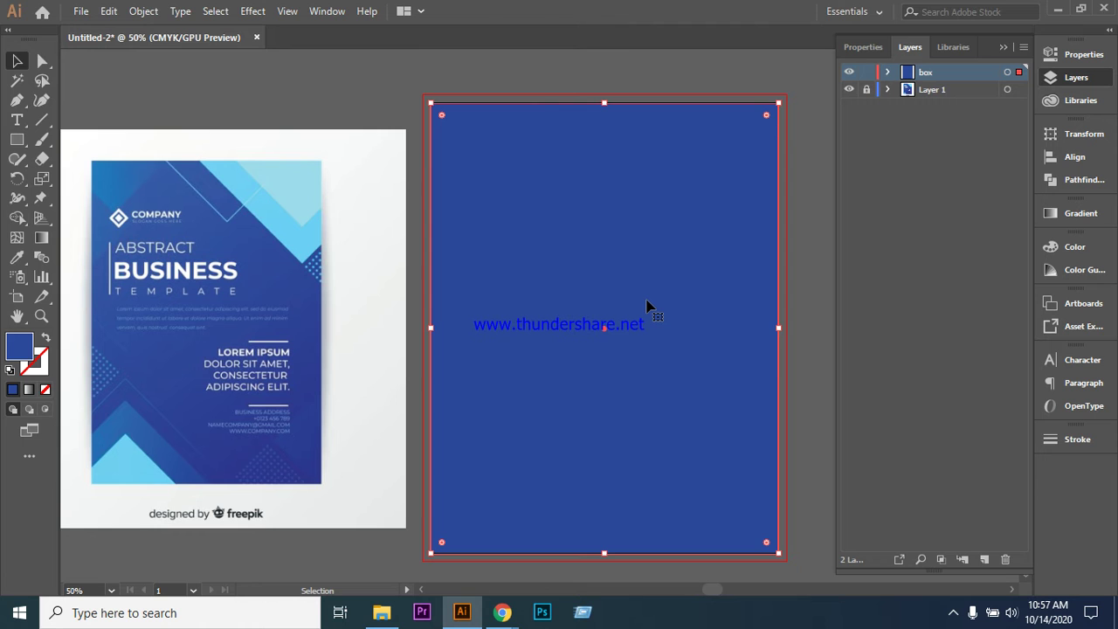
- Zoom to 66.67%, show rulers with Ctrl+R, and collapse the Layers panel
key(ctrl+=)
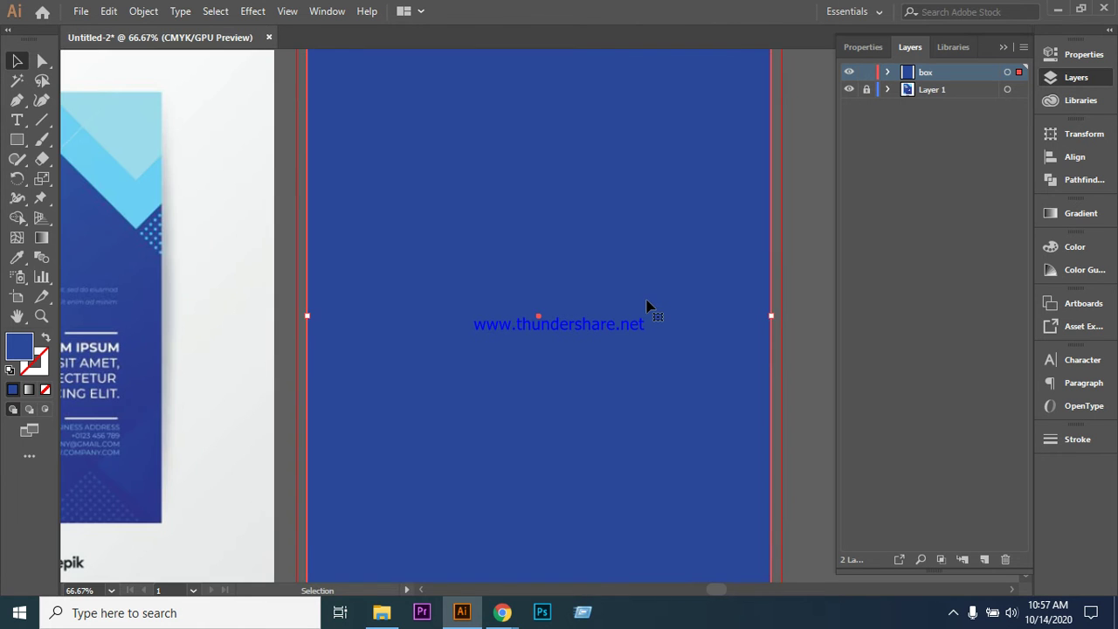
scroll(667, 339, up, 2)
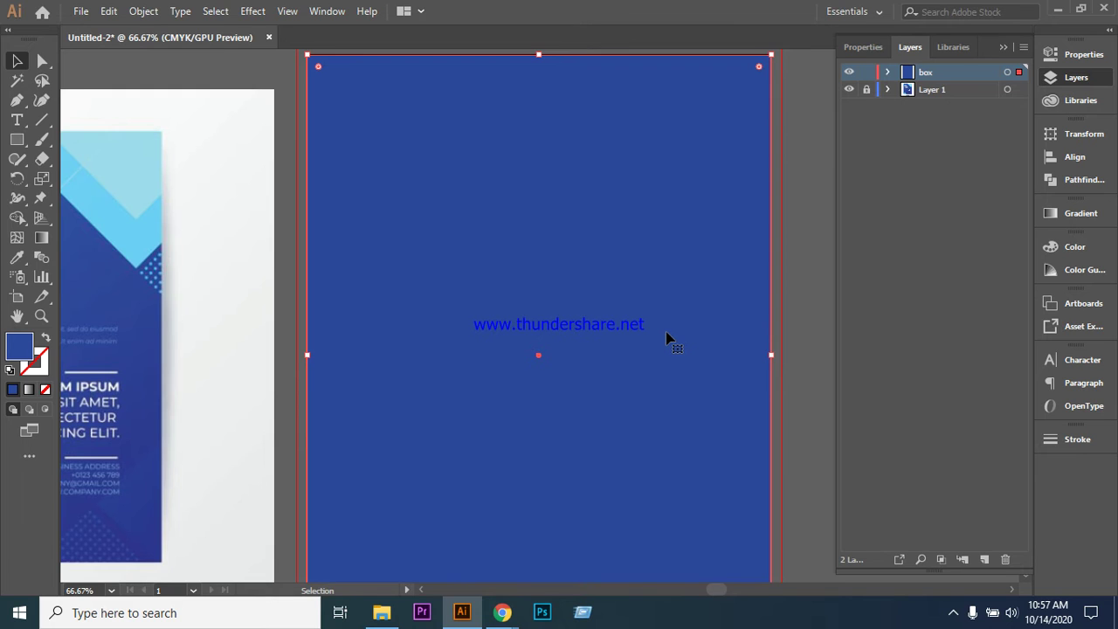
key(ctrl+r)
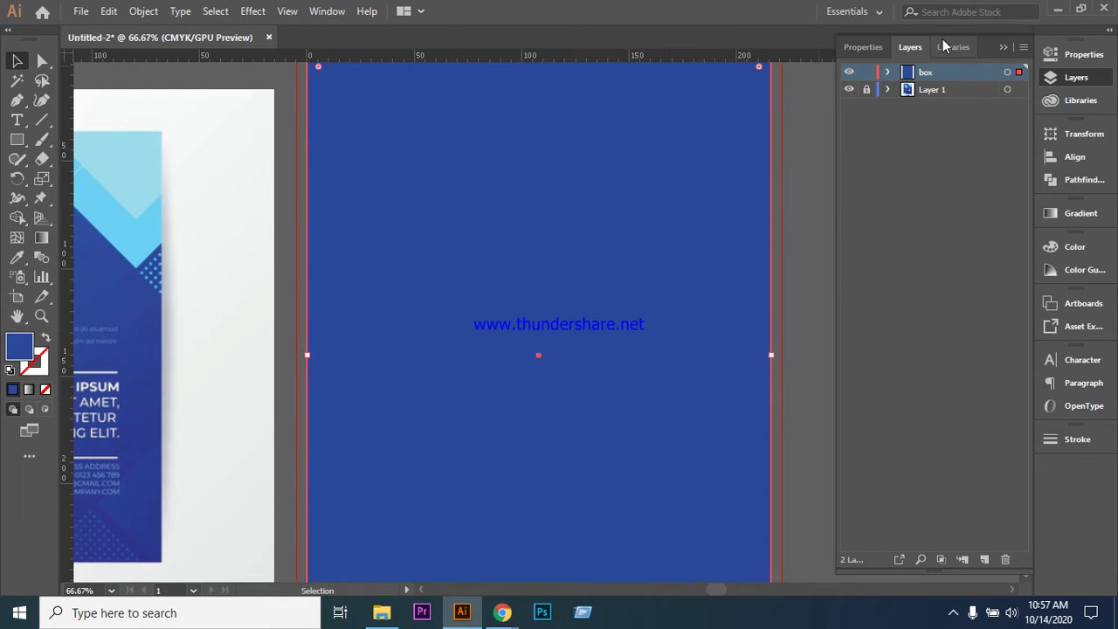
click(1003, 48)
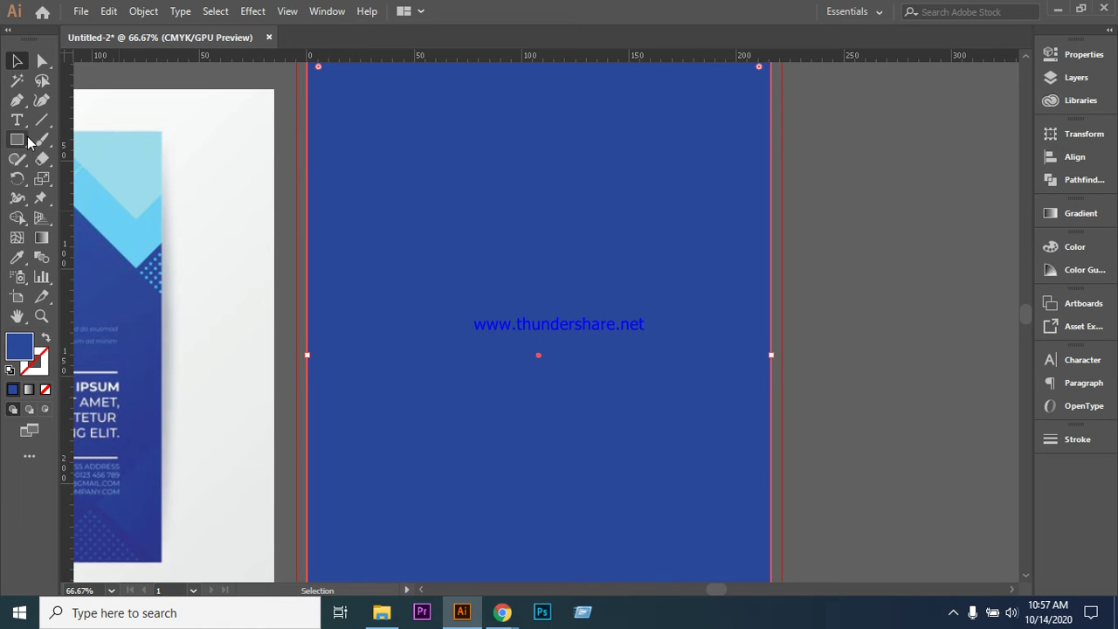
scroll(812, 306, up, 1)
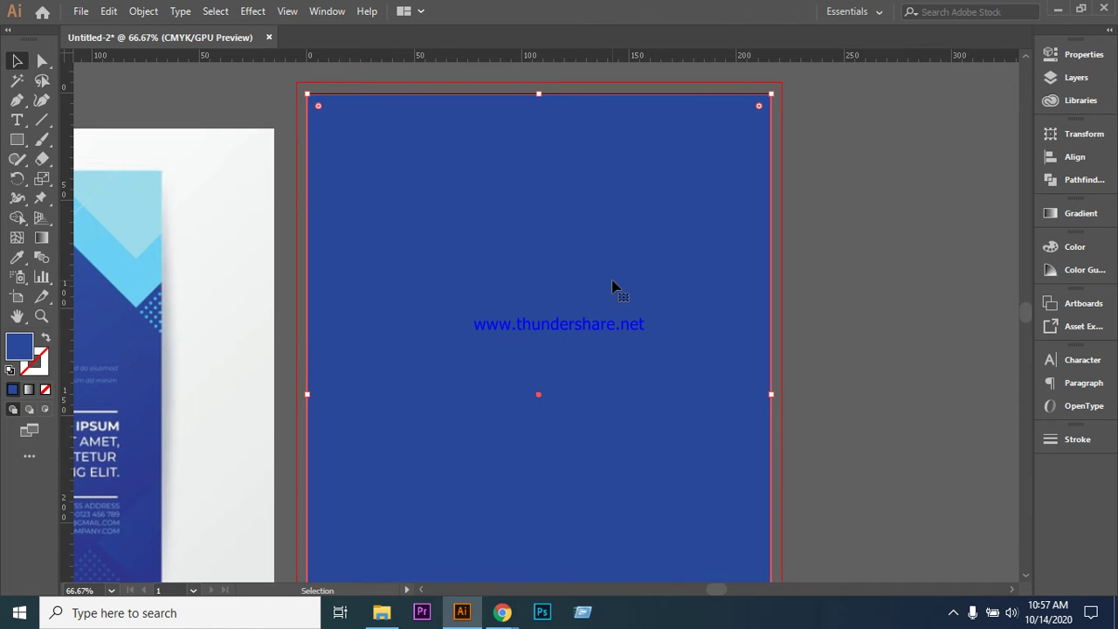
scroll(614, 288, down, 1)
scroll(613, 289, down, 1)
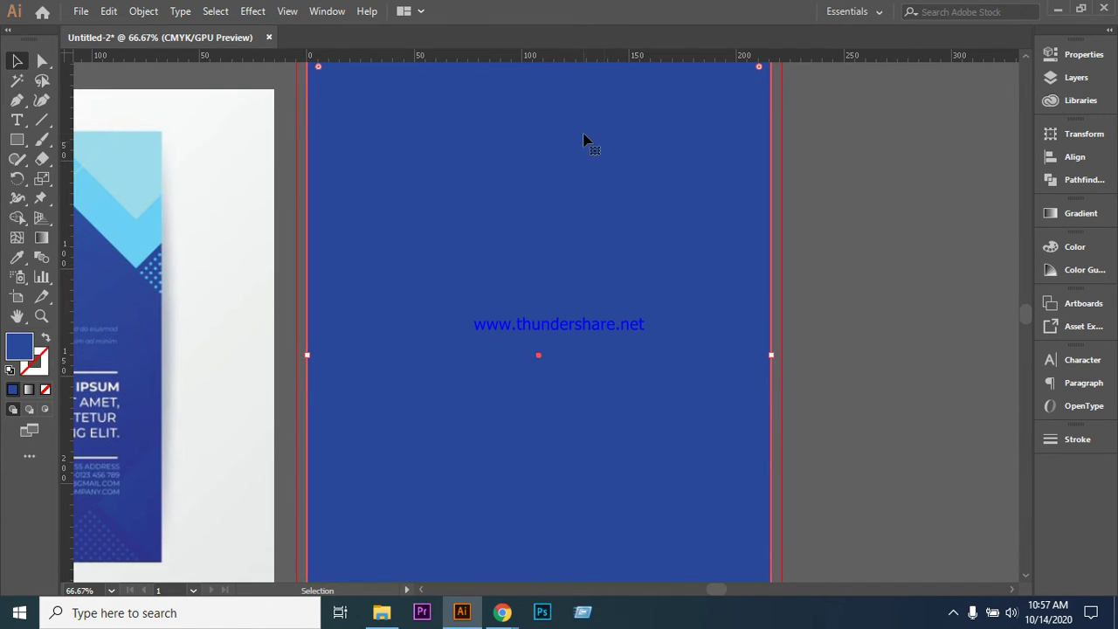
- Drag a vertical guide to the artboard's left edge and copy it toward the right edge
click(73, 100)
drag(255, 129, 317, 132)
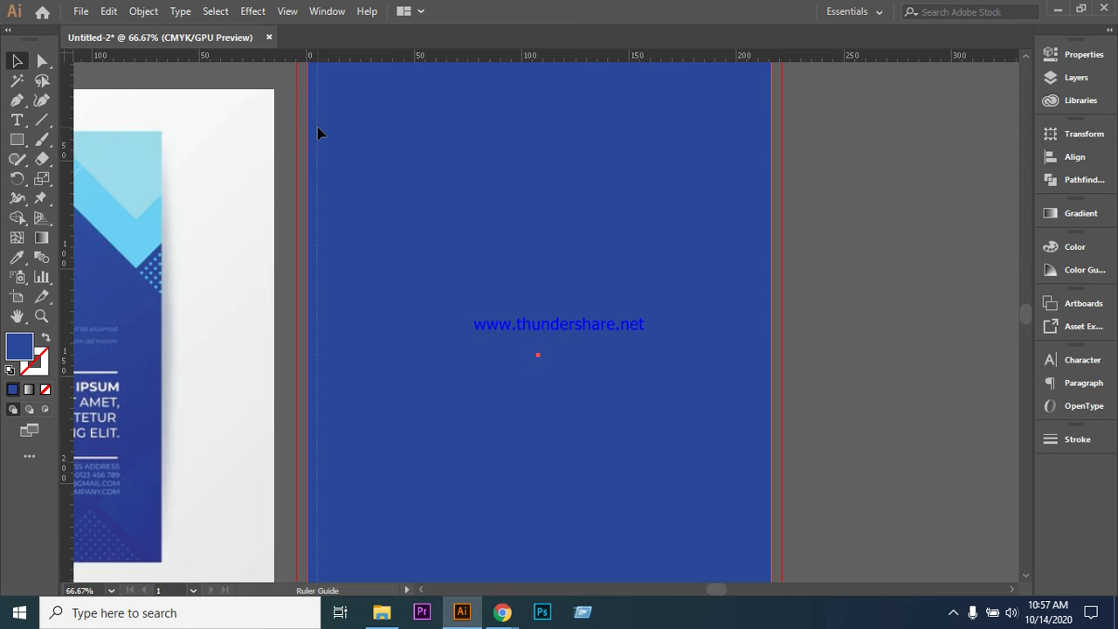
drag(317, 128, 317, 128)
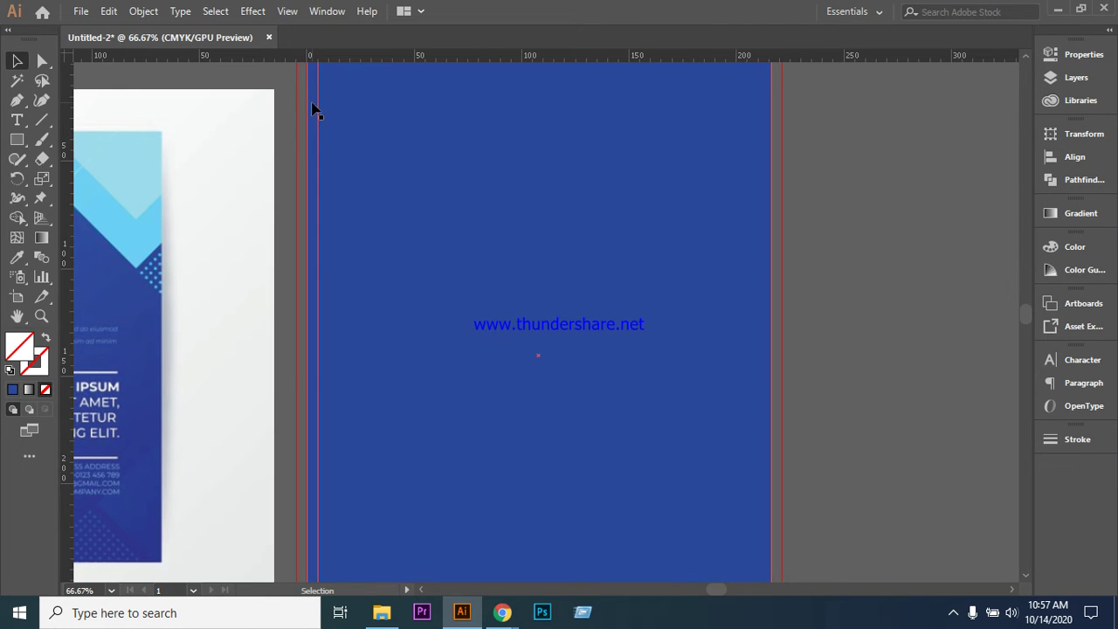
click(319, 137)
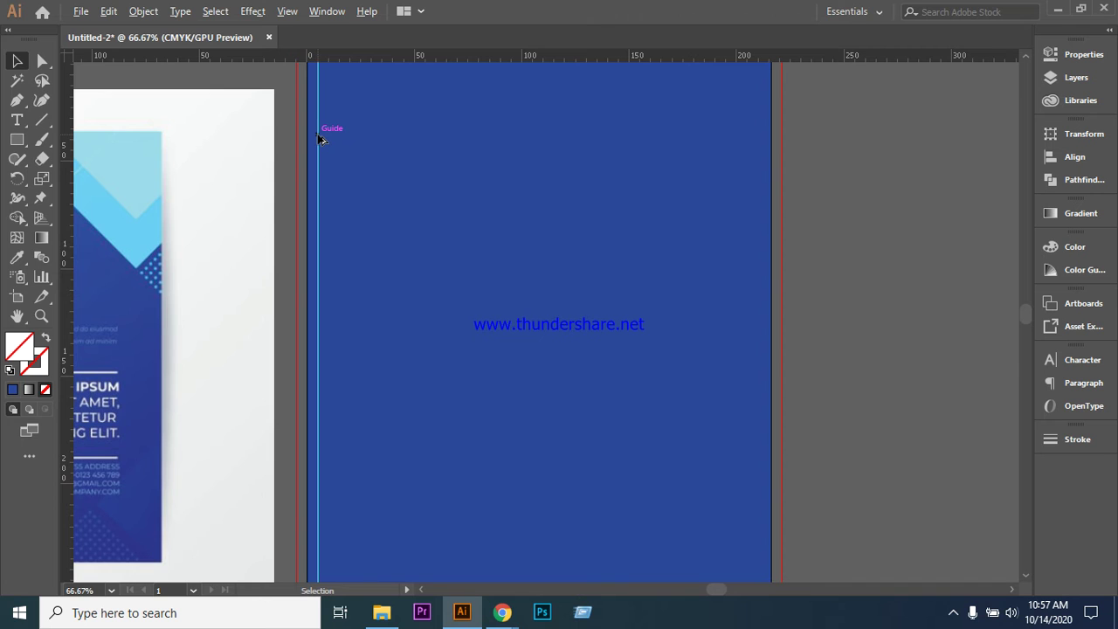
drag(319, 137, 758, 154)
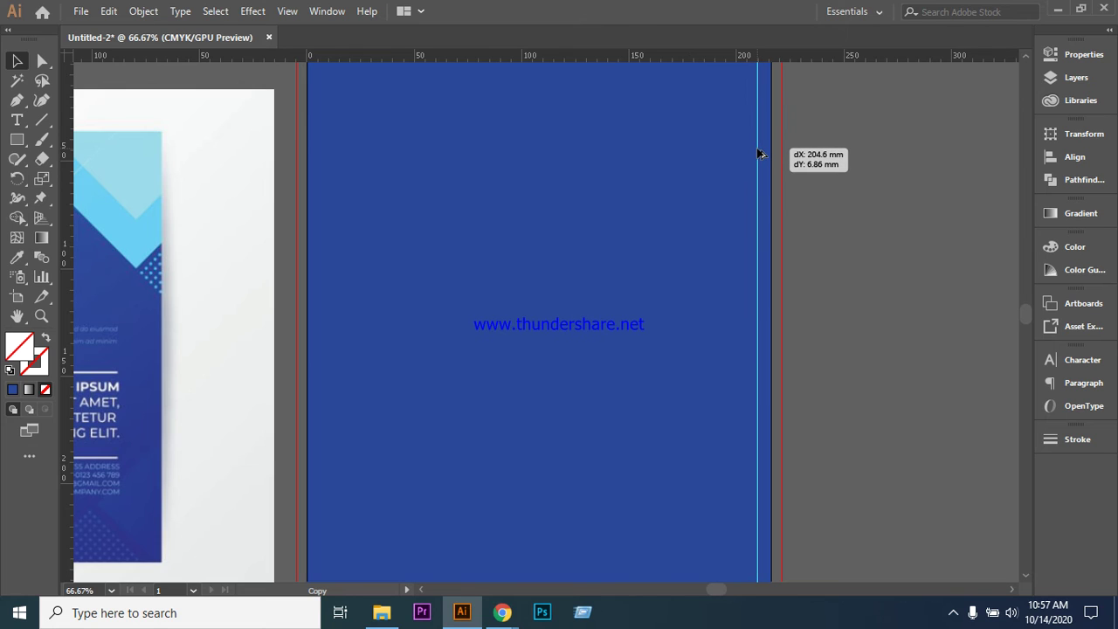
drag(759, 154, 759, 155)
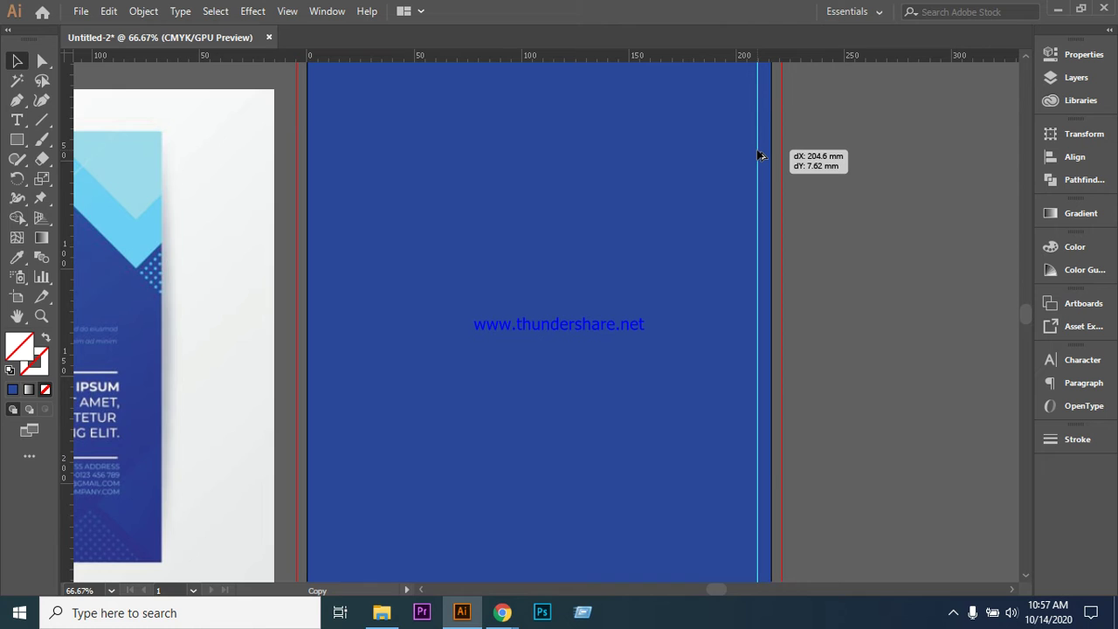
drag(759, 155, 759, 156)
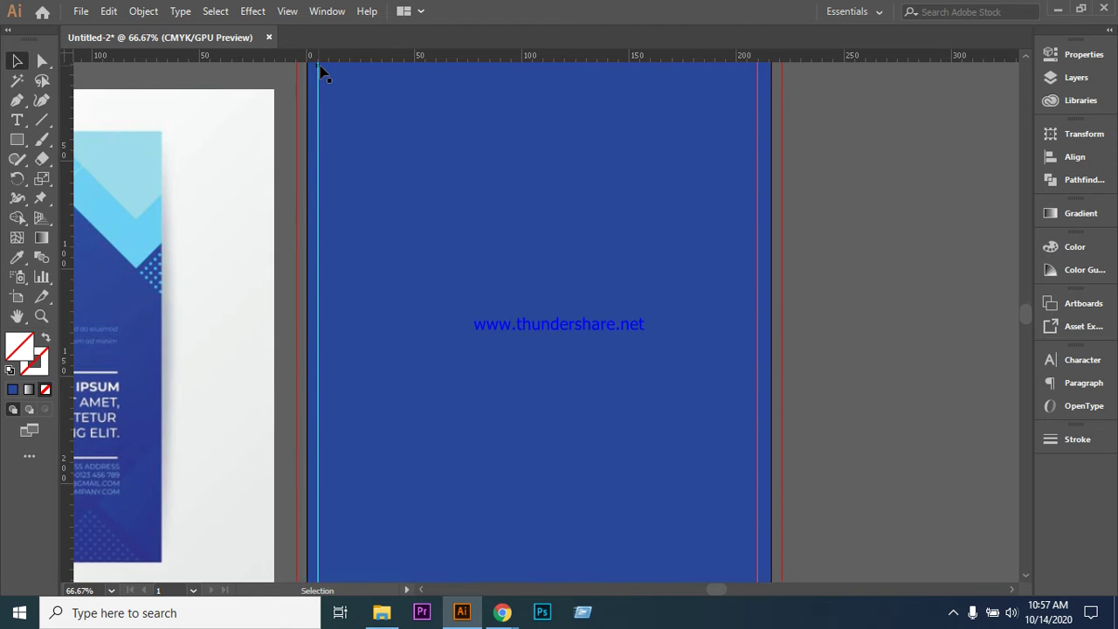
- Place a vertical guide at the artboard's right margin and nudge it slightly right
click(317, 245)
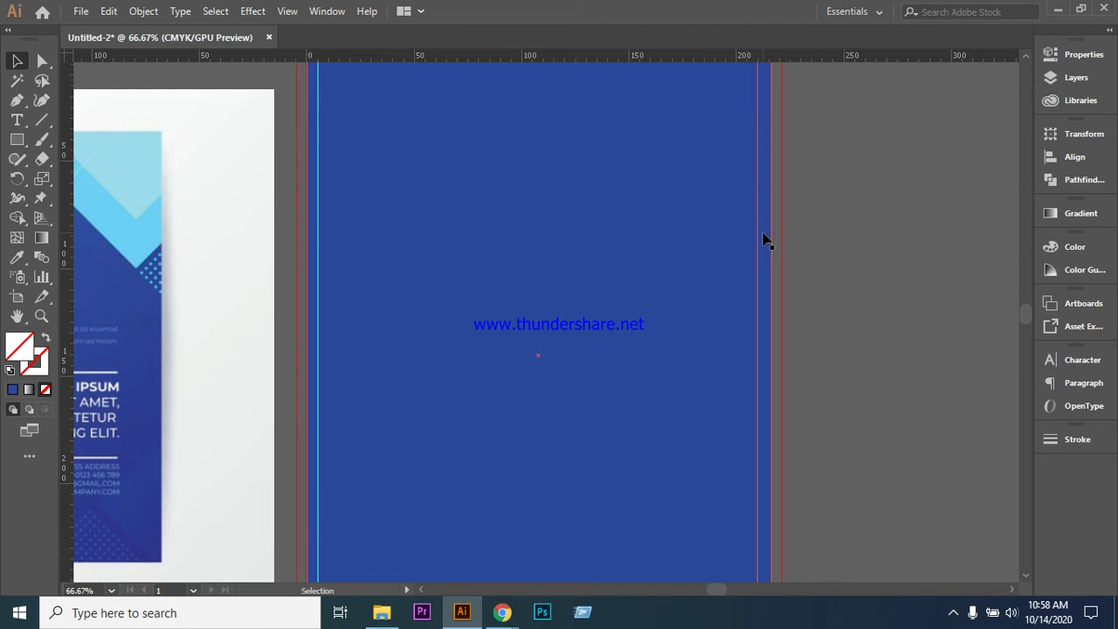
scroll(861, 407, up, 3)
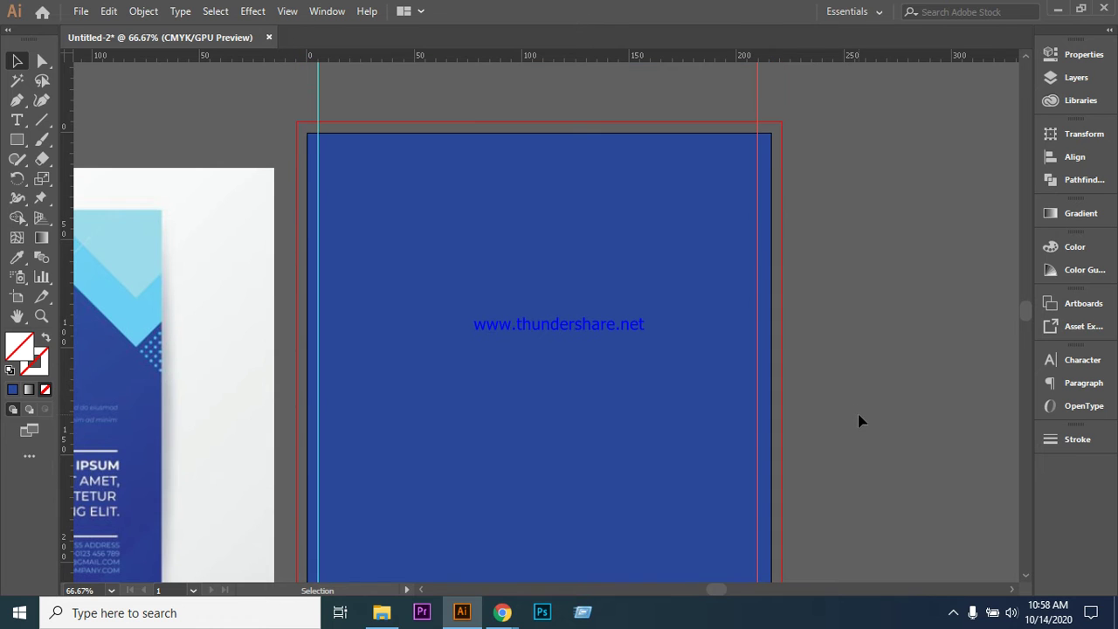
scroll(861, 330, down, 2)
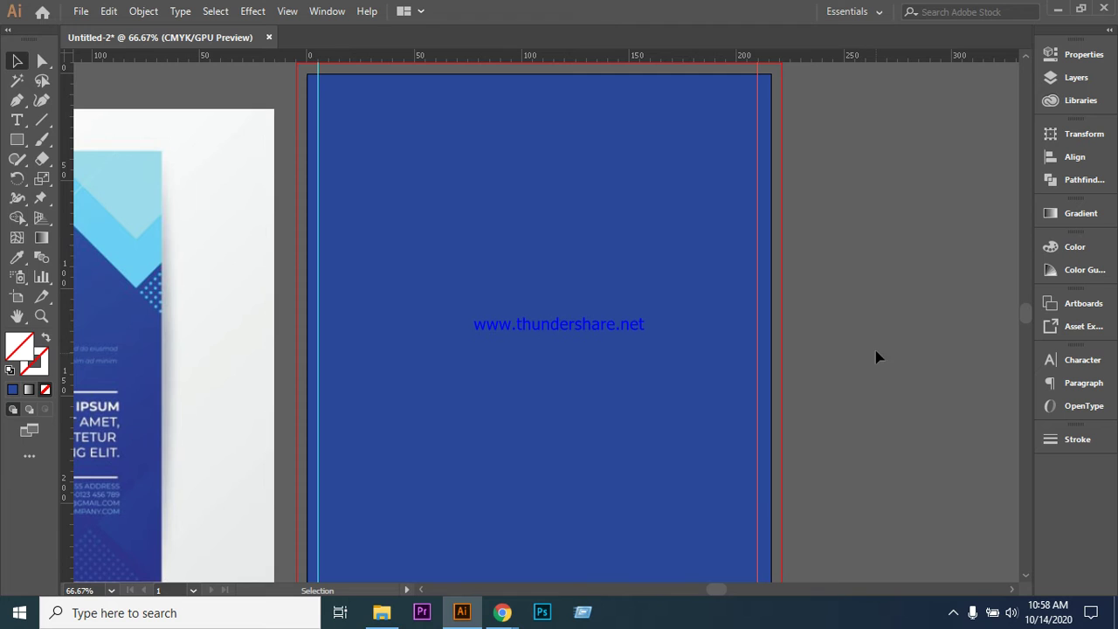
scroll(879, 332, down, 1)
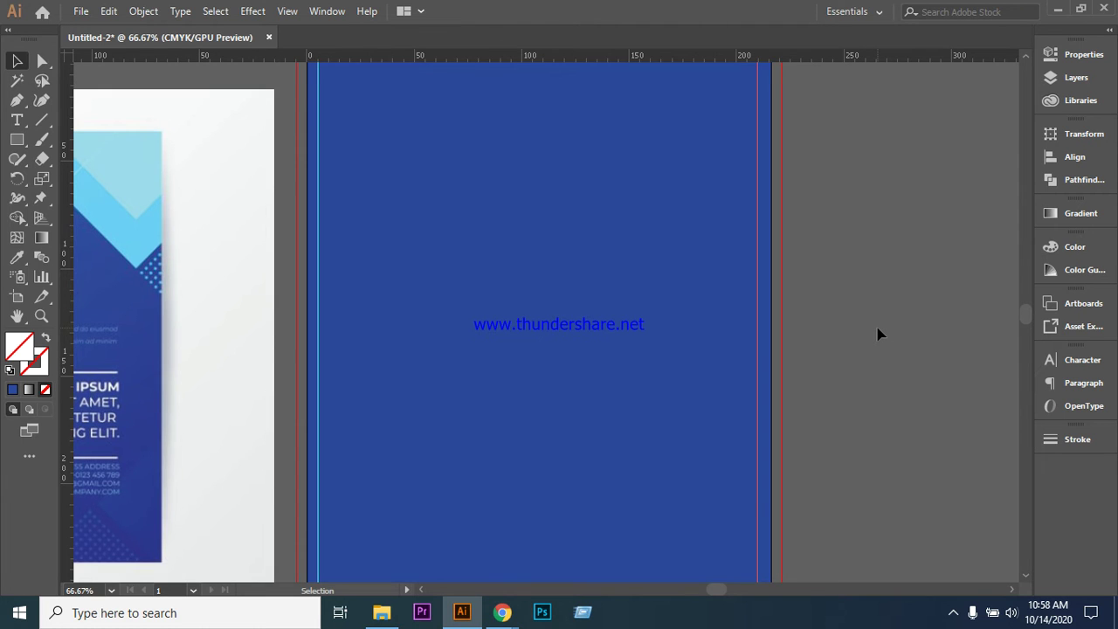
scroll(879, 334, up, 1)
click(419, 177)
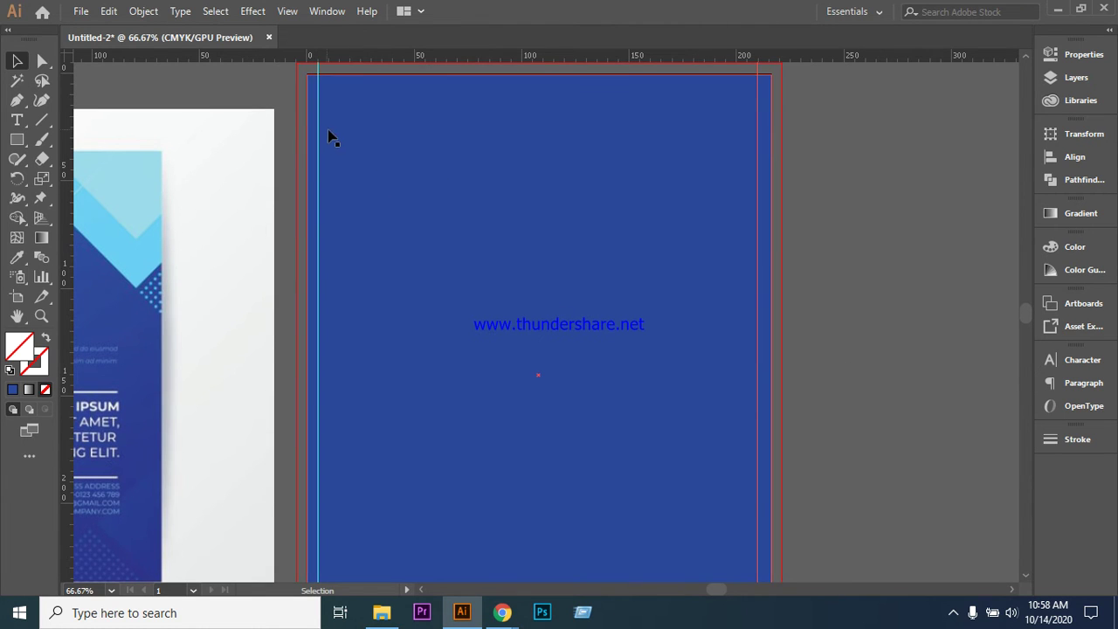
key(ctrl+2)
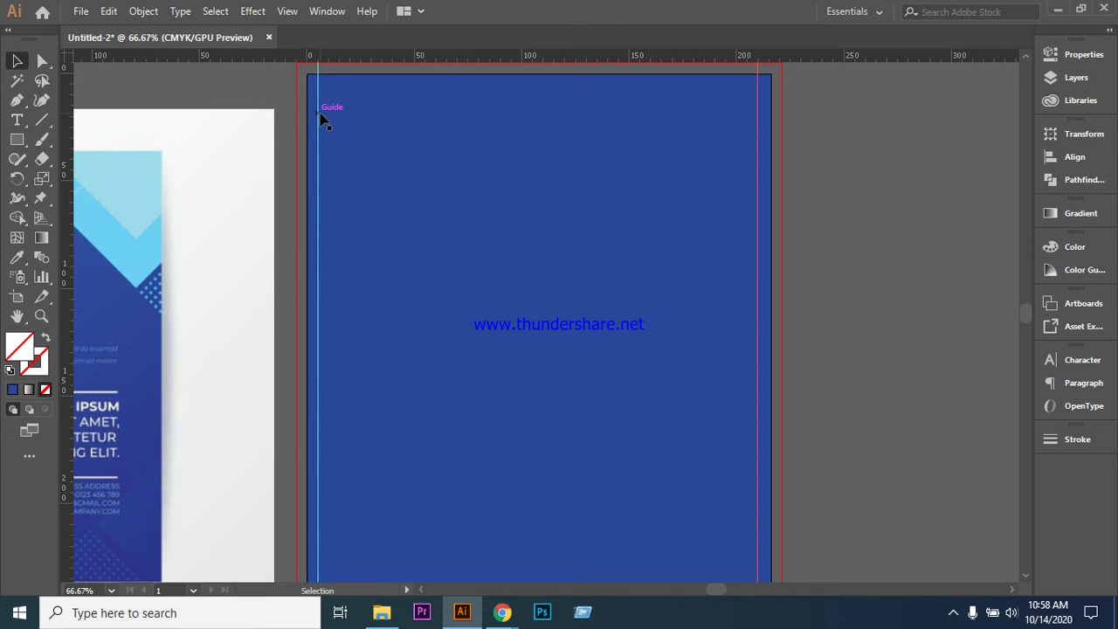
drag(317, 127, 757, 103)
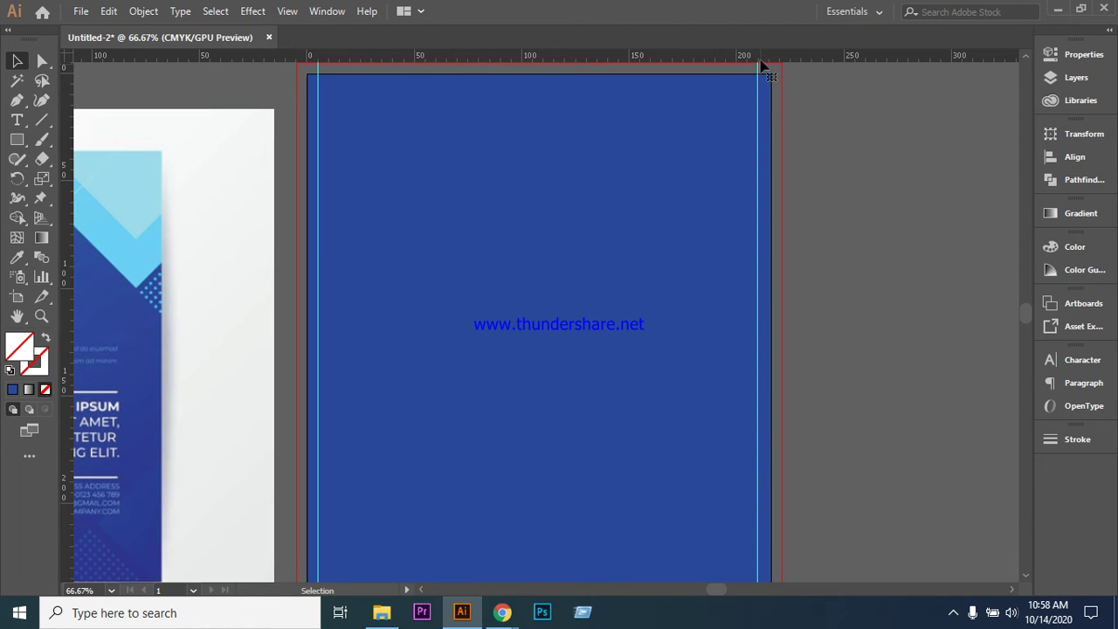
click(764, 68)
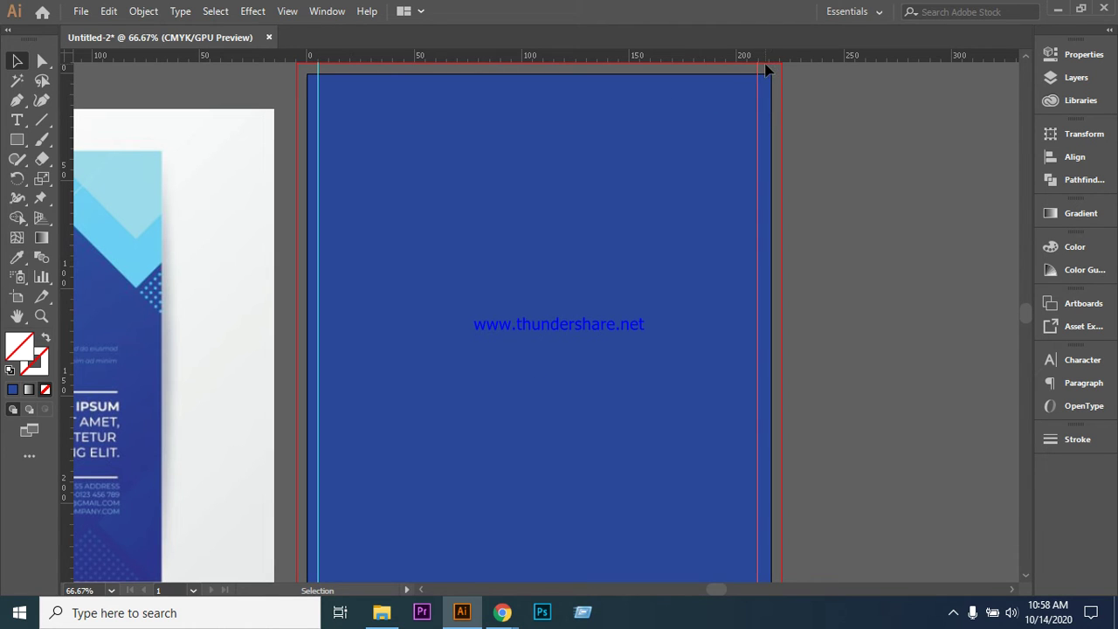
key(Right)
click(834, 178)
click(411, 180)
click(292, 87)
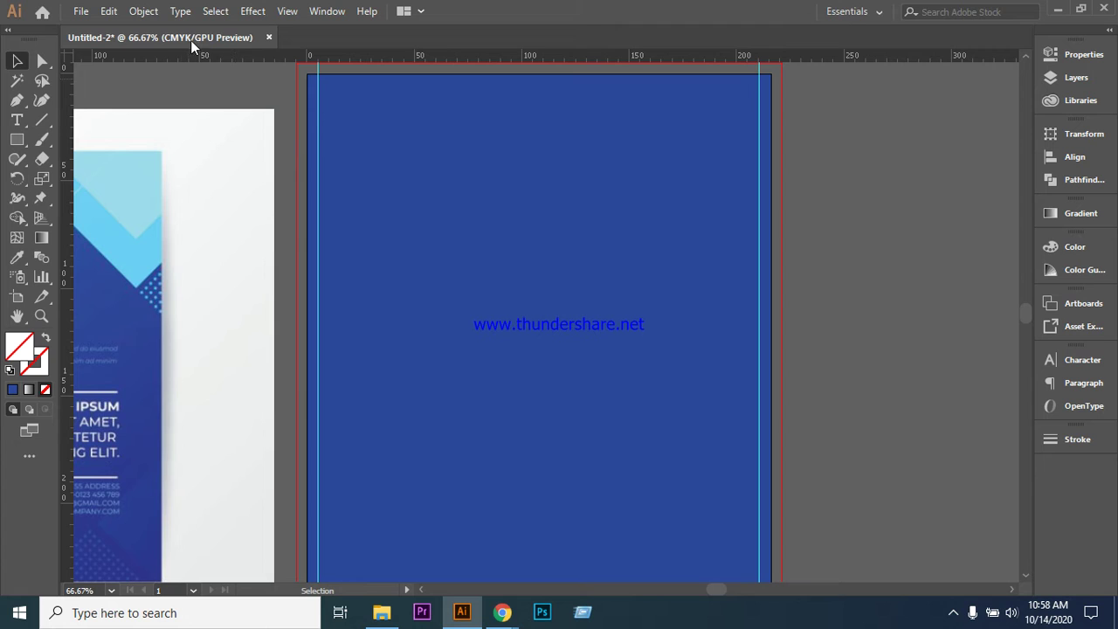
- Pull a horizontal guide to the artboard's top margin and nudge it down three steps
drag(222, 66, 222, 85)
drag(220, 79, 208, 77)
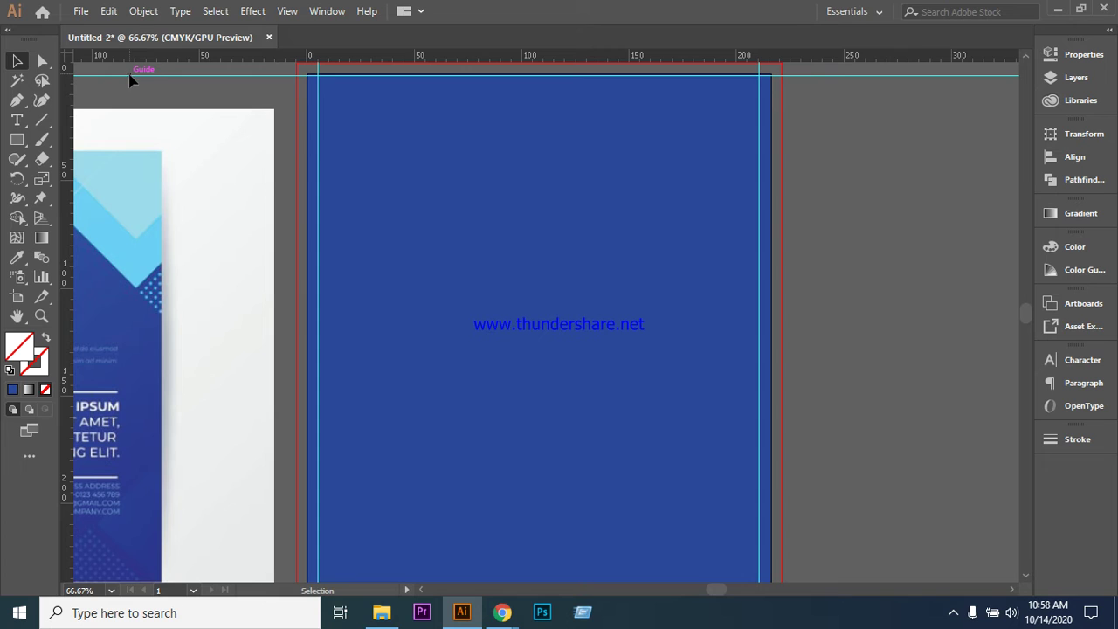
drag(129, 79, 131, 80)
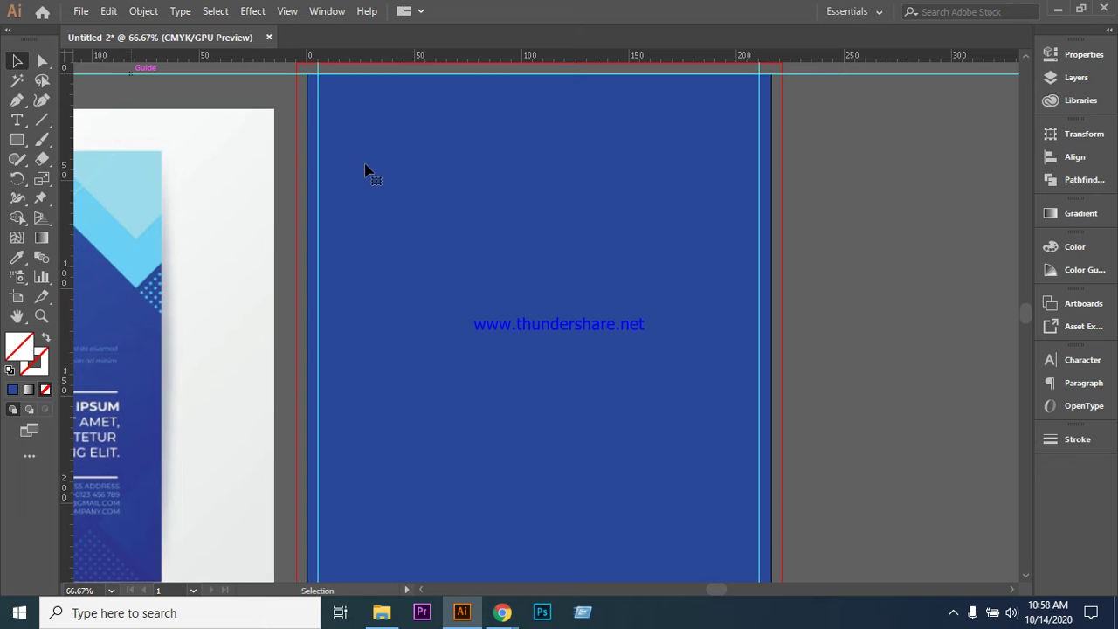
key(ctrl+a)
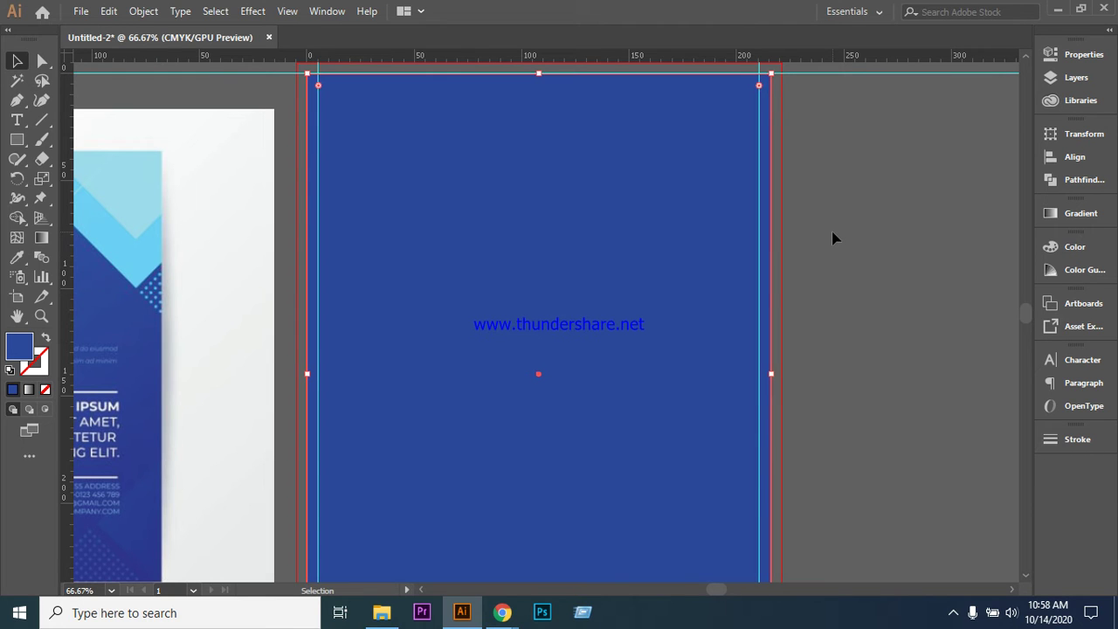
click(901, 239)
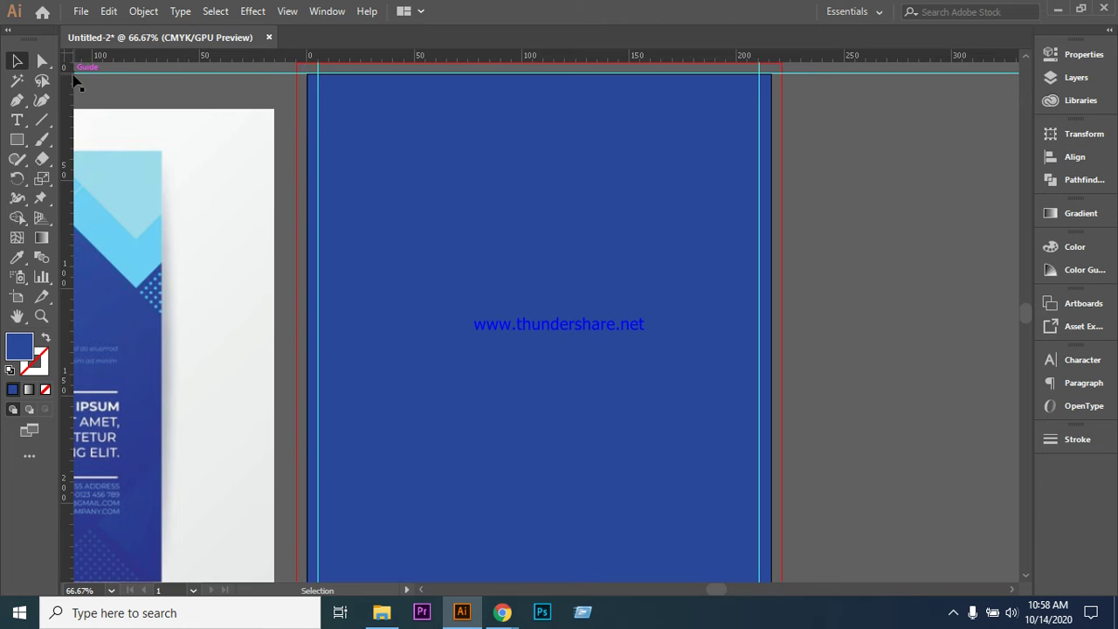
click(267, 80)
key(Down)
key(Down)
key(Down)
key(Down)
key(Down)
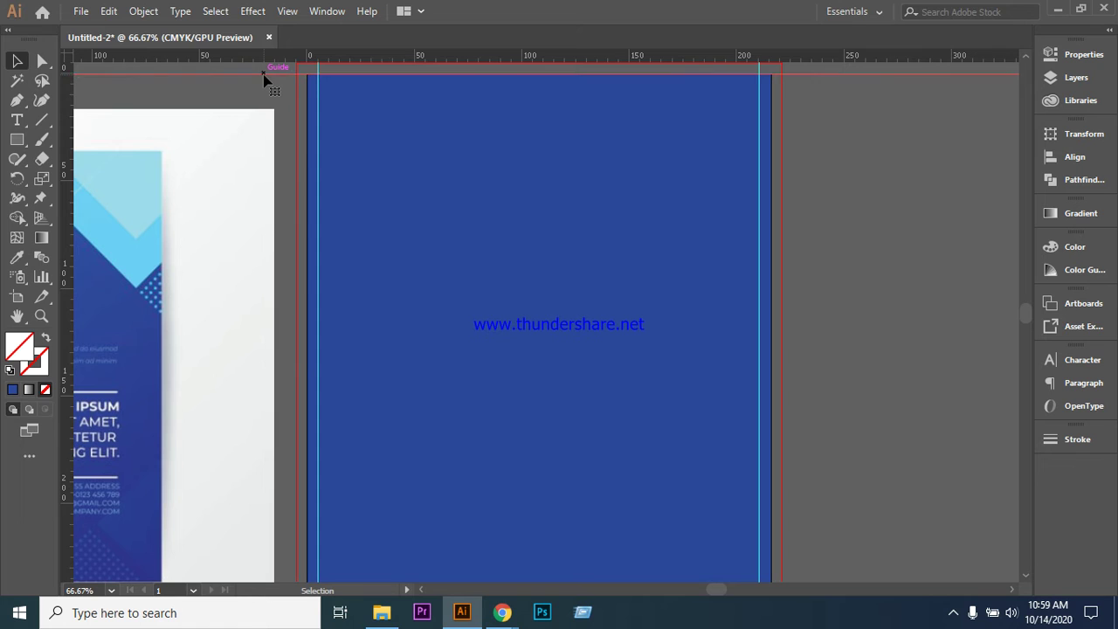
key(Down)
key(Down)
key(Down)
key(Down)
key(Down)
key(Down)
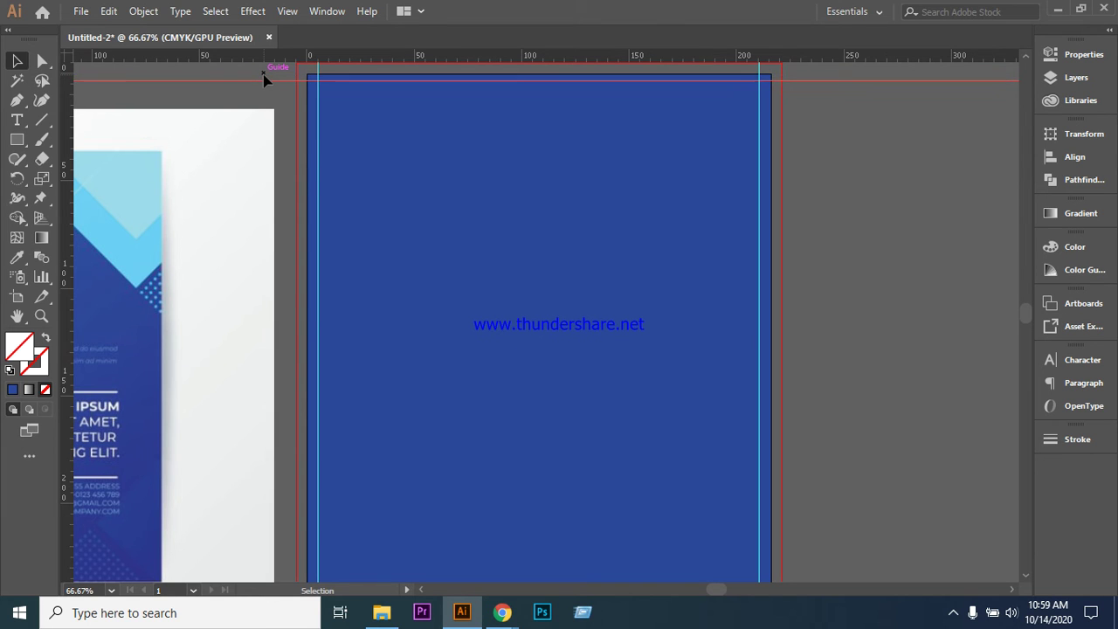
key(Down)
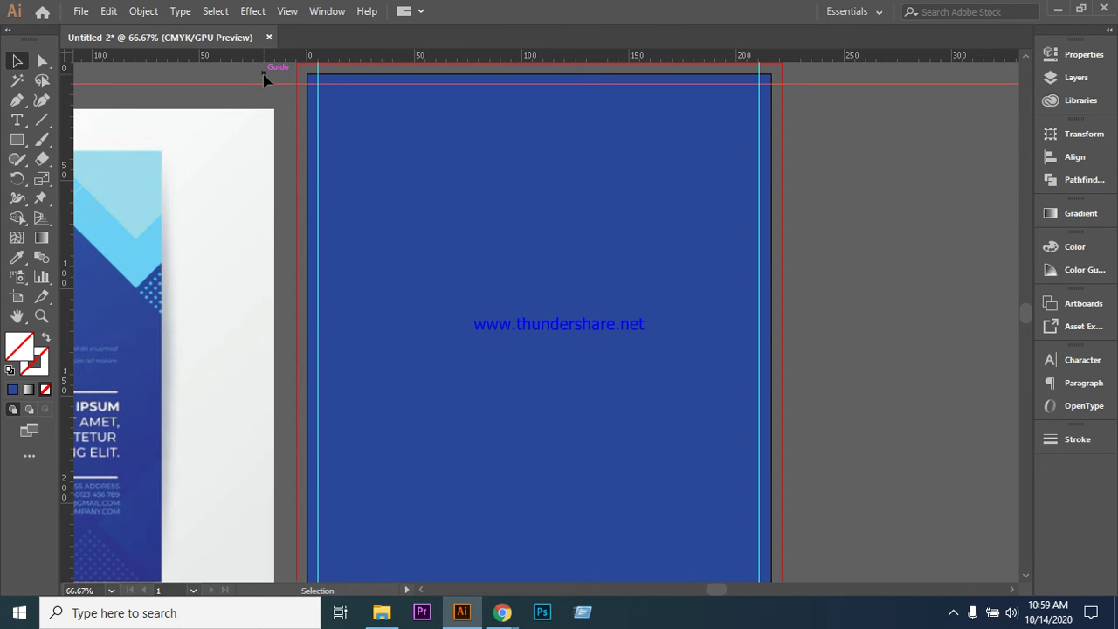
click(841, 189)
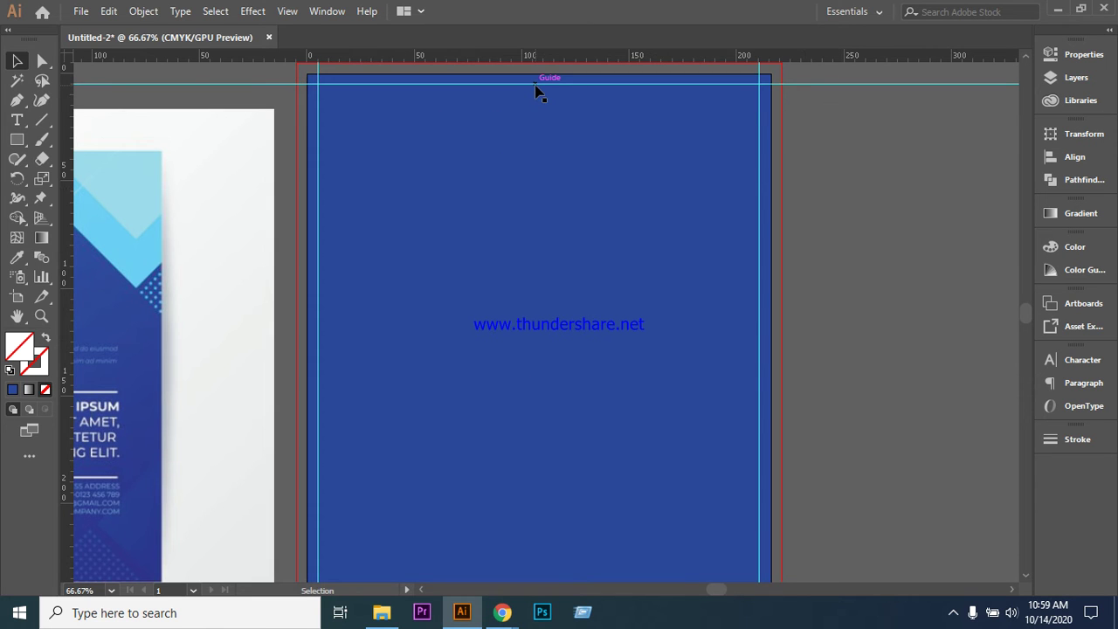
- Copy the top guide down to the artboard's bottom margin
scroll(536, 91, down, 1)
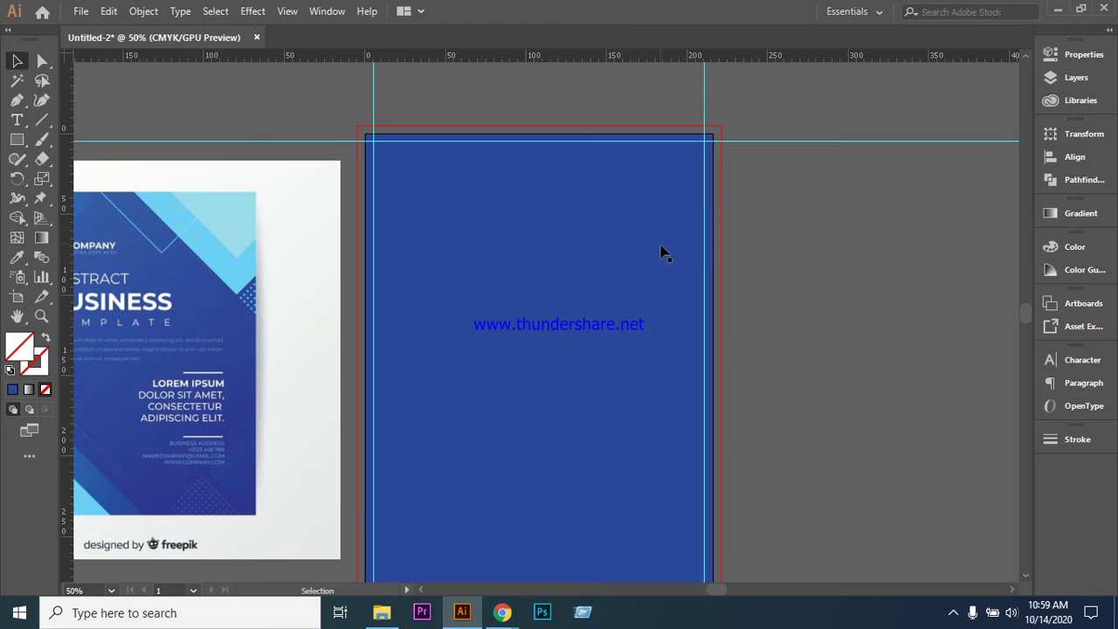
scroll(524, 79, down, 1)
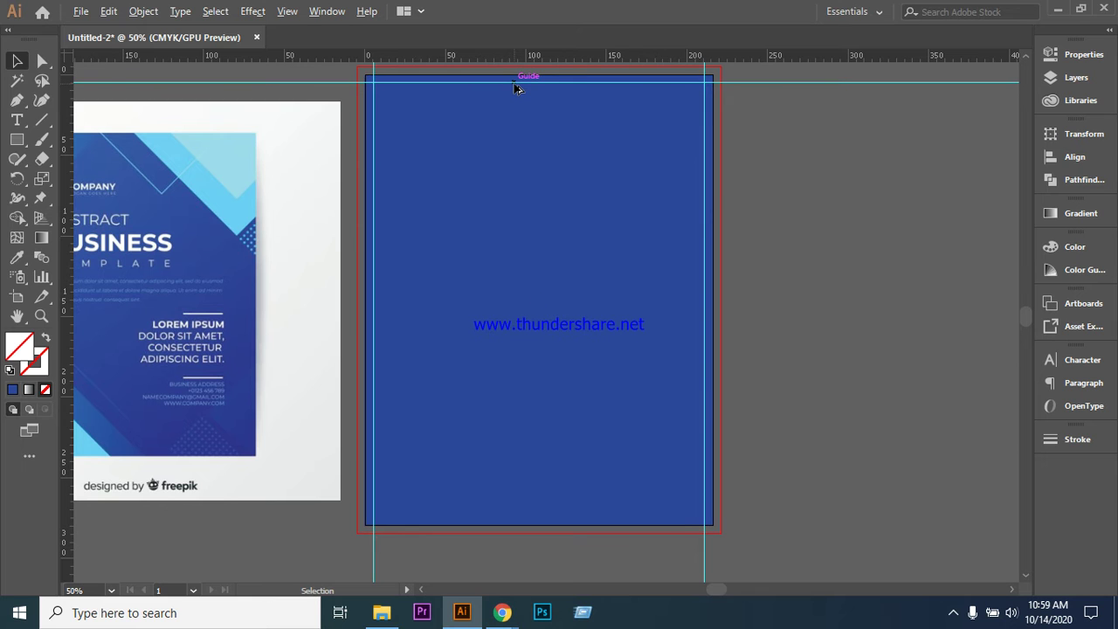
drag(516, 88, 542, 529)
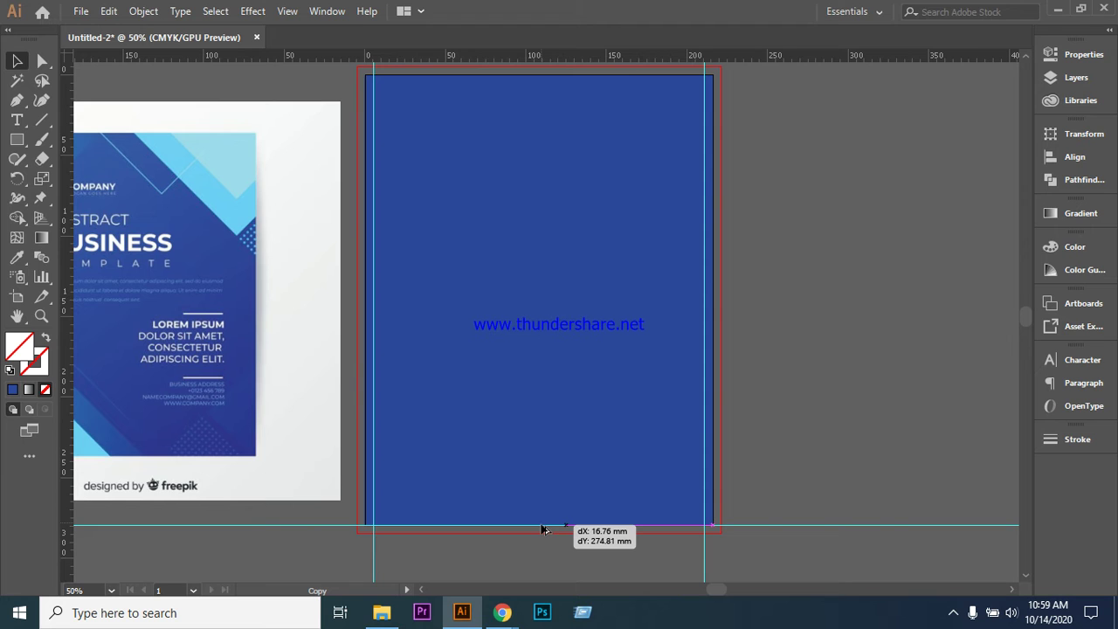
drag(542, 530, 543, 524)
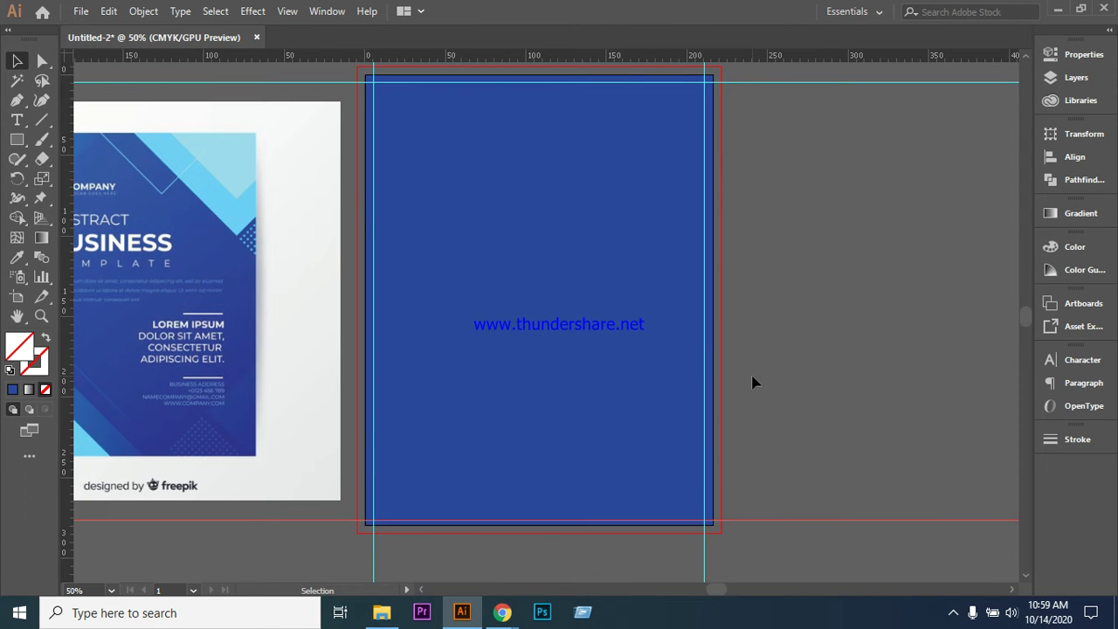
key(ctrl+equal)
scroll(813, 381, down, 5)
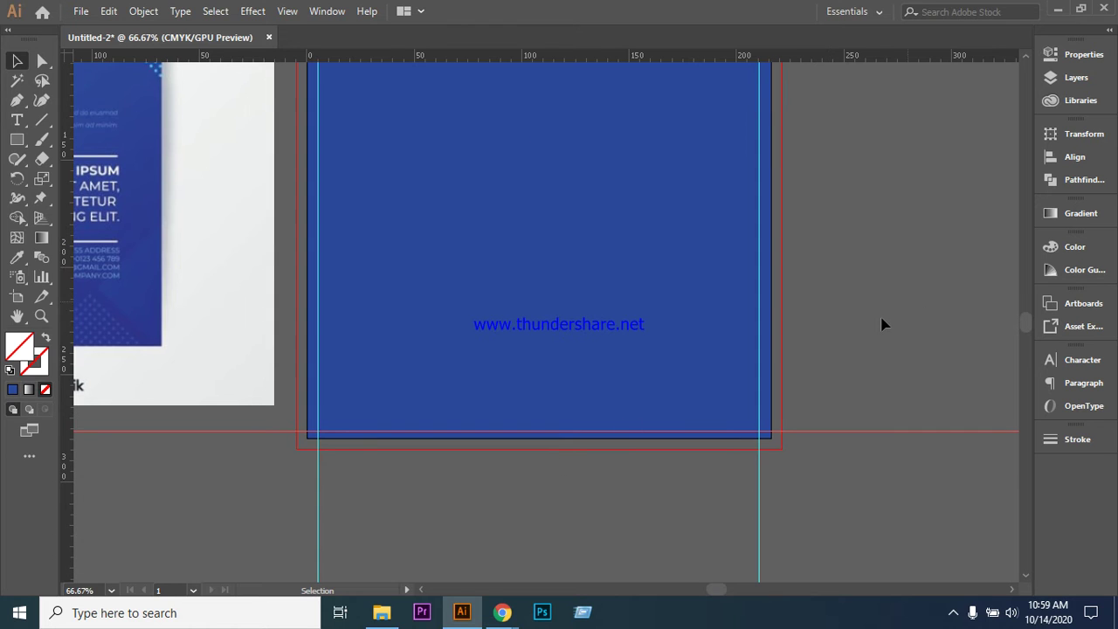
click(862, 337)
click(629, 382)
- Check the bottom guide up close, then zoom back out to the whole artboard
scroll(629, 382, up, 3)
scroll(629, 381, up, 6)
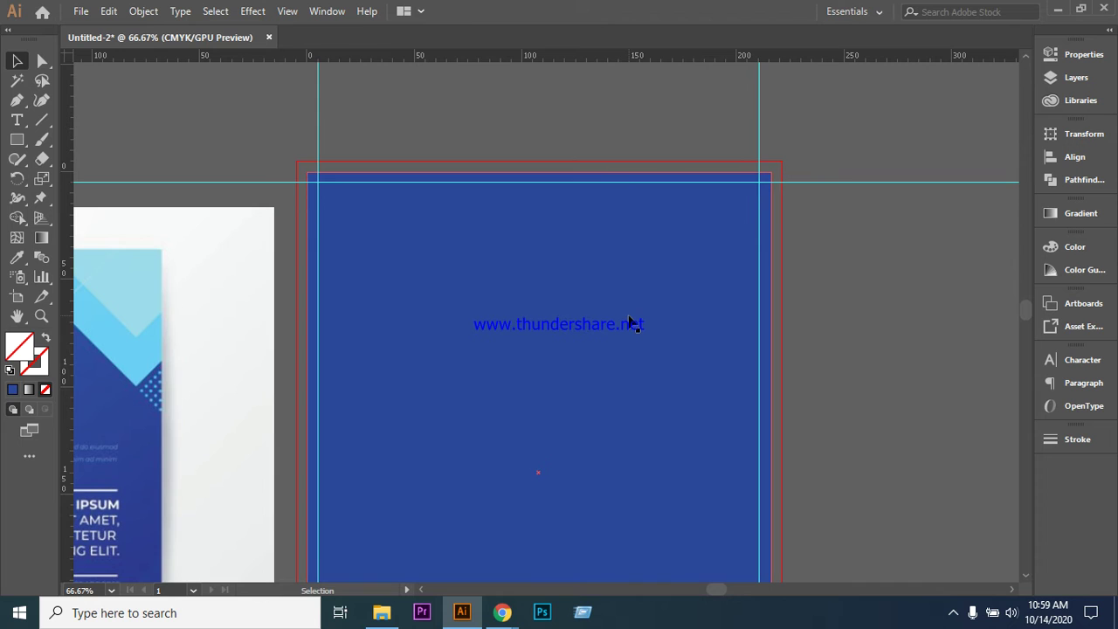
scroll(629, 321, down, 5)
scroll(633, 323, down, 3)
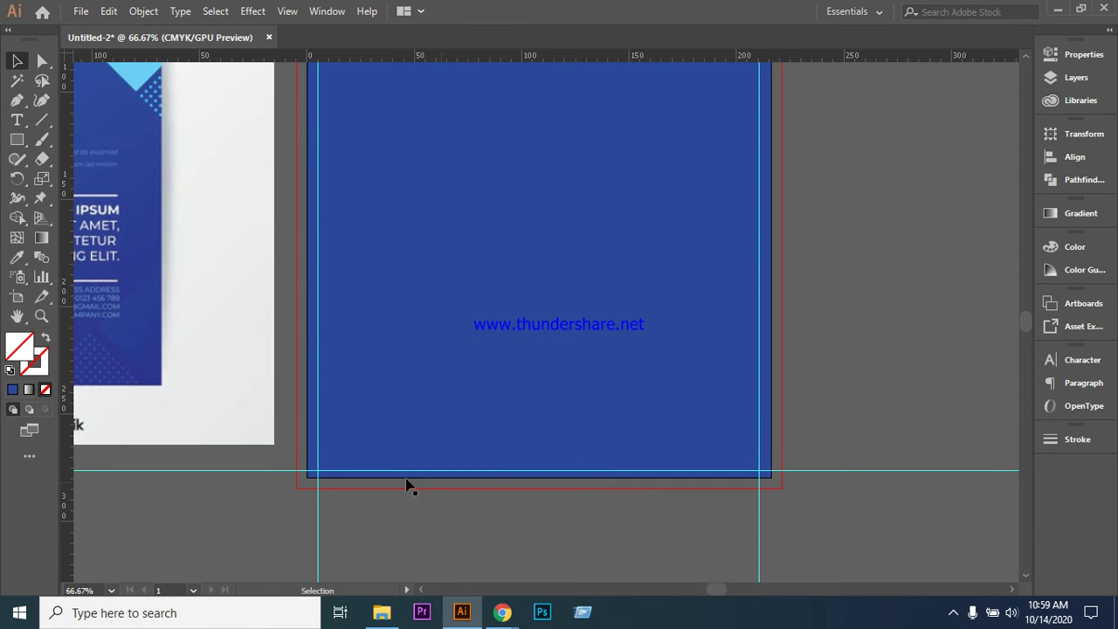
click(263, 471)
click(851, 332)
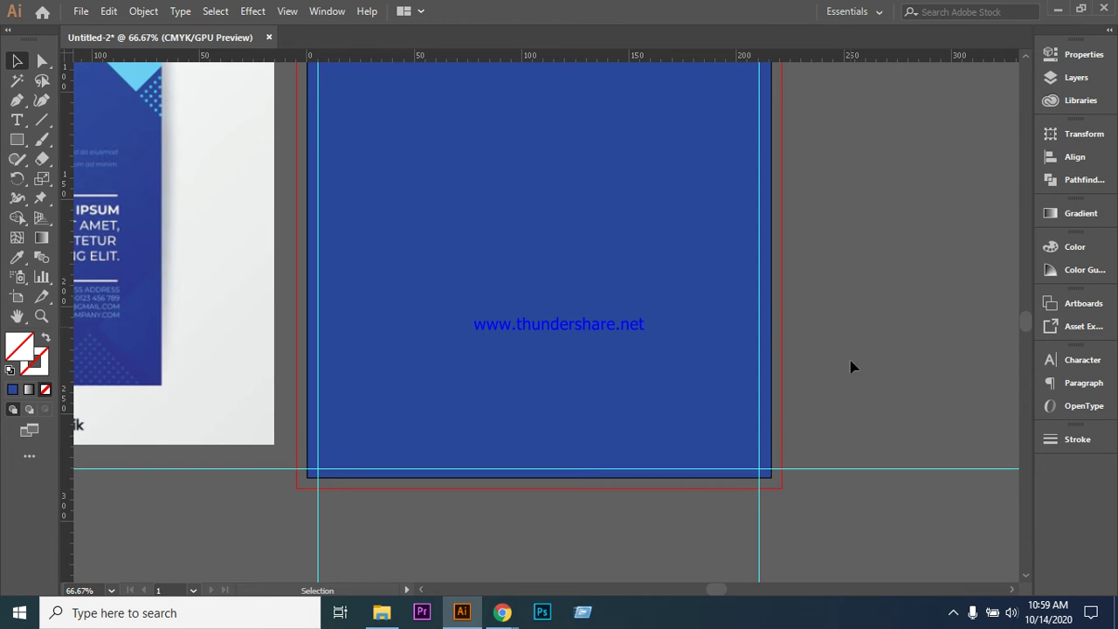
scroll(851, 376, up, 5)
scroll(786, 168, up, 2)
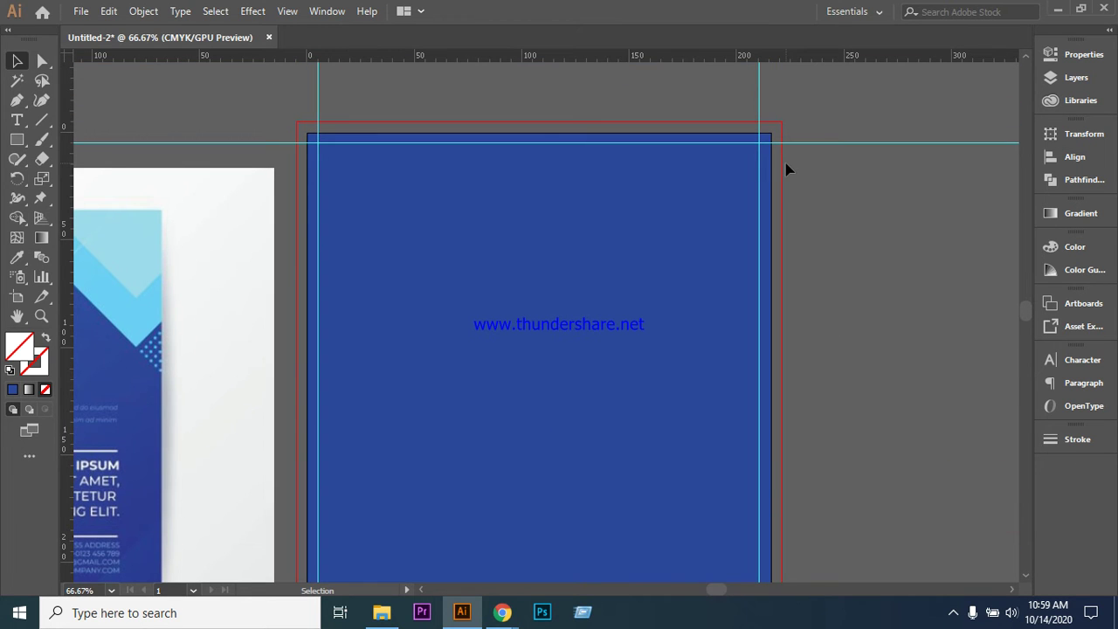
scroll(786, 169, down, 1)
key(ctrl+minus)
scroll(786, 167, down, 2)
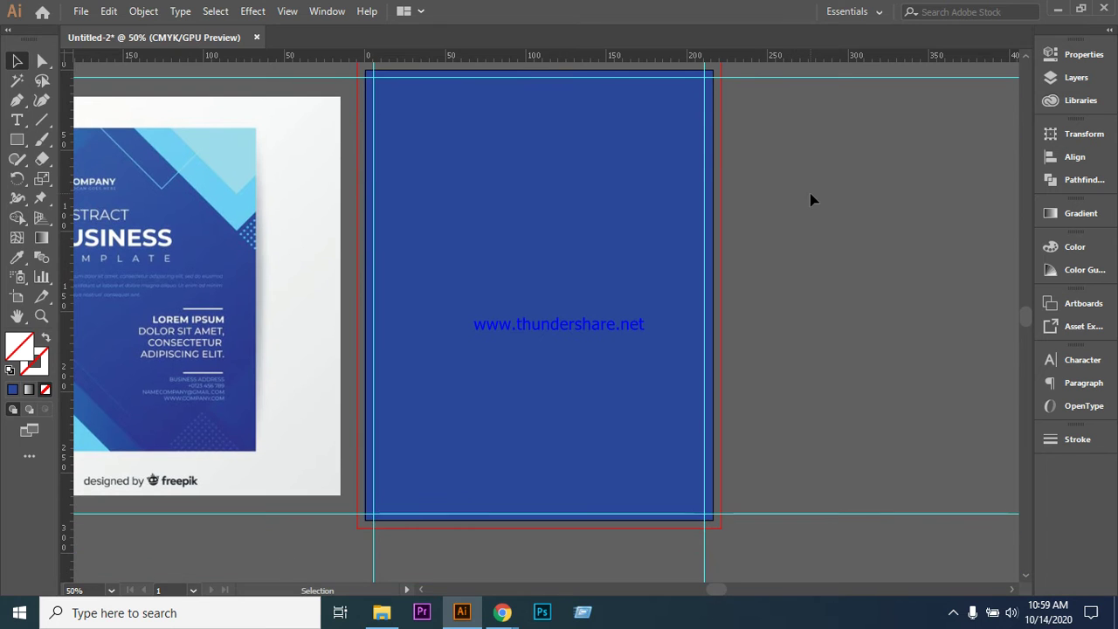
scroll(811, 200, down, 1)
click(463, 113)
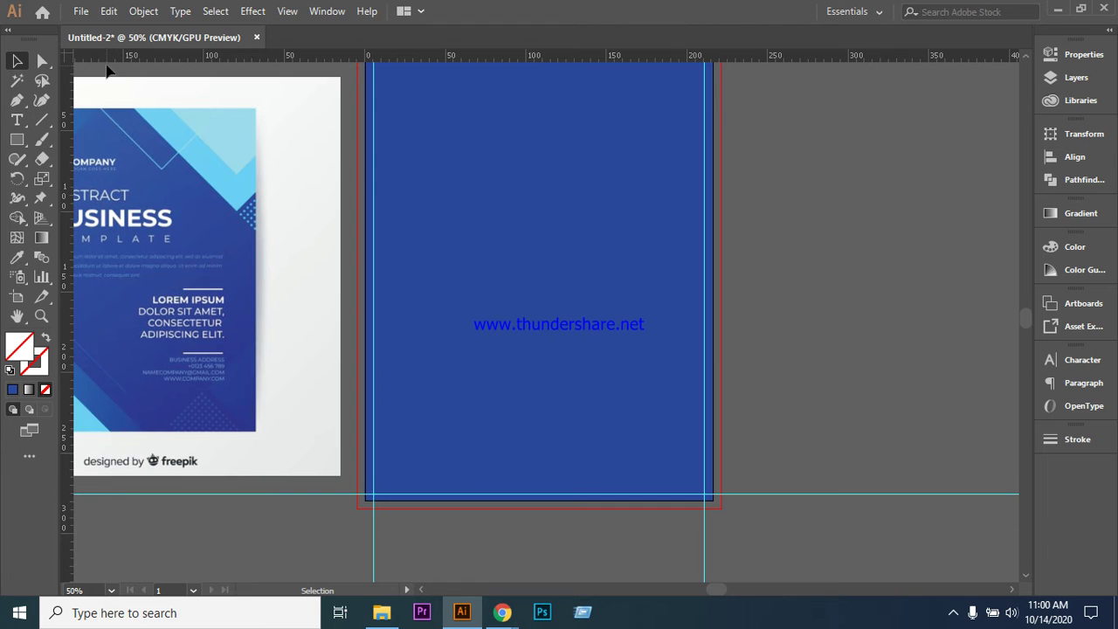
- Pull a new horizontal guide onto the artboard and copy it lower down
drag(108, 63, 362, 138)
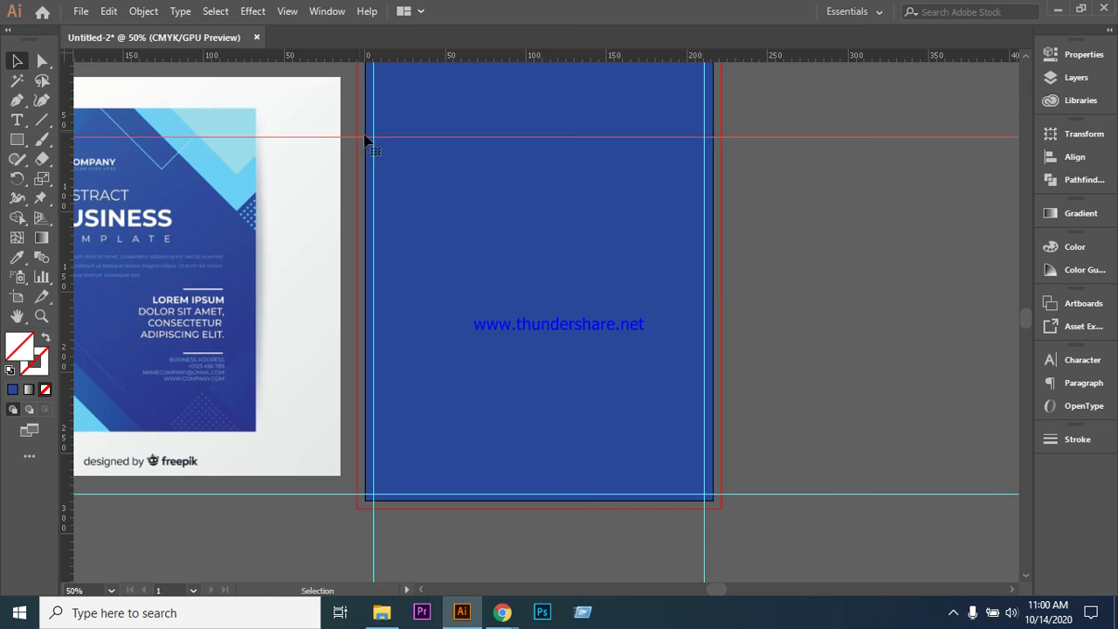
drag(394, 140, 415, 354)
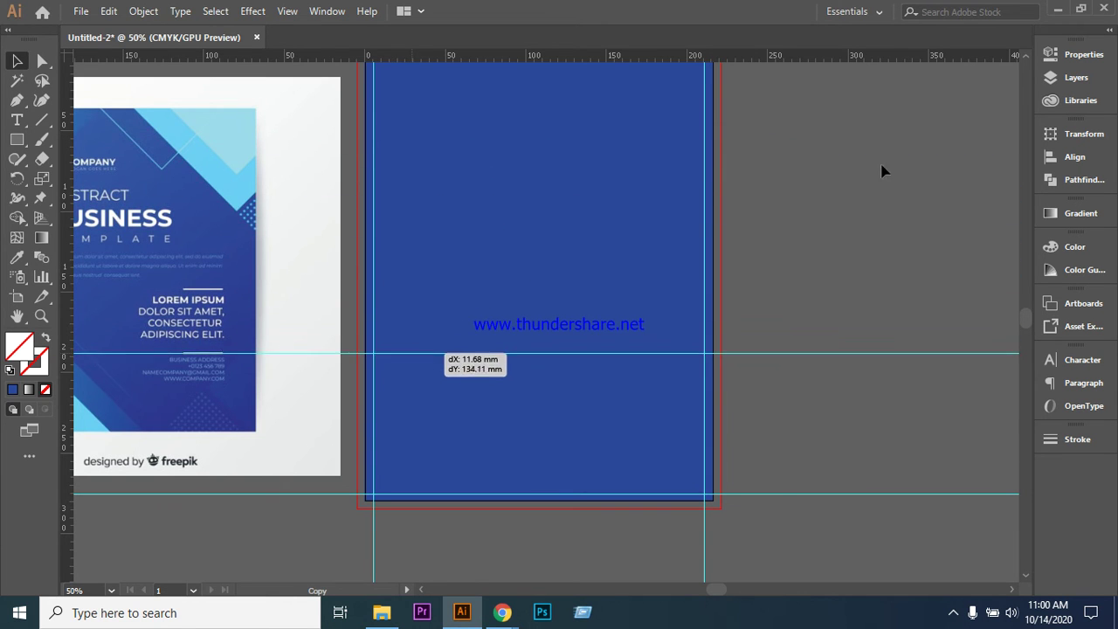
scroll(803, 275, up, 1)
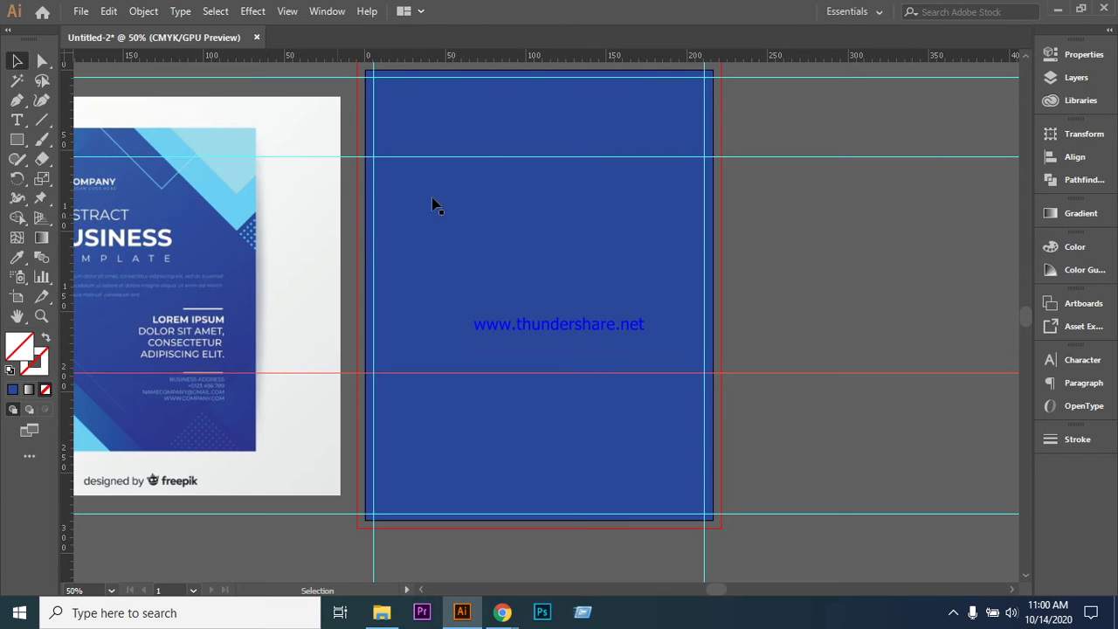
click(502, 158)
key(Down)
key(Down)
key(Down)
key(Down)
key(Down)
key(Down)
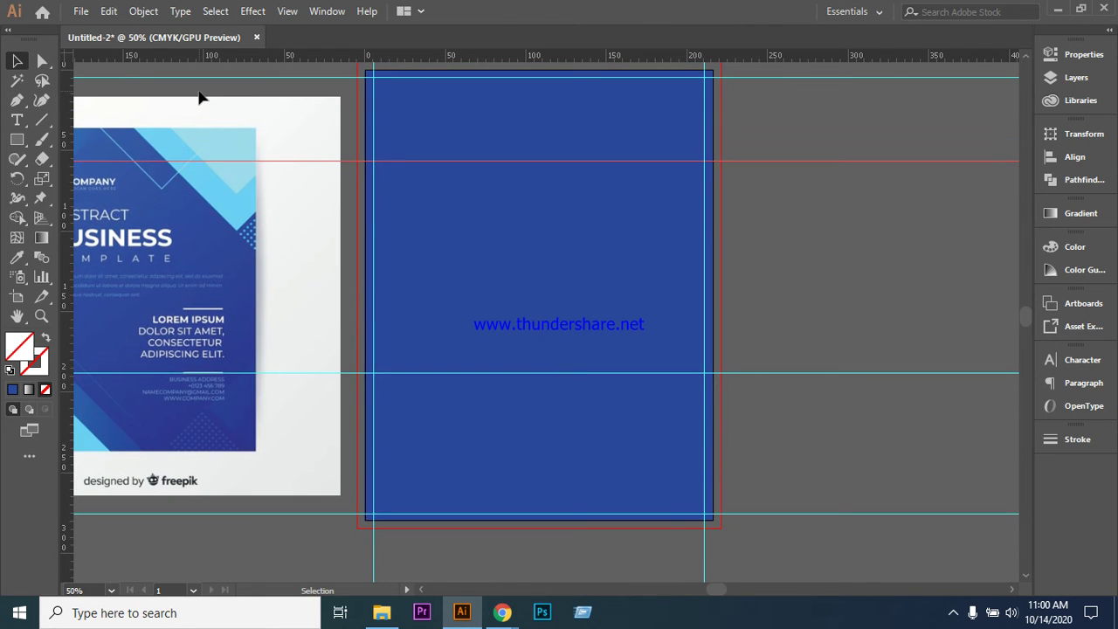
scroll(200, 98, down, 1)
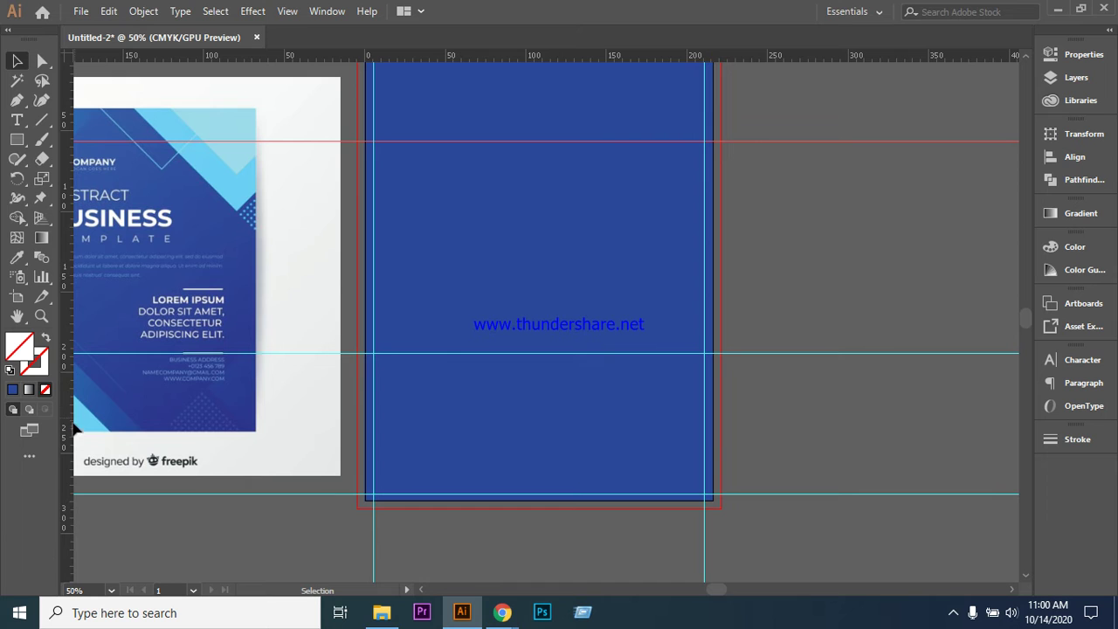
click(412, 250)
click(429, 147)
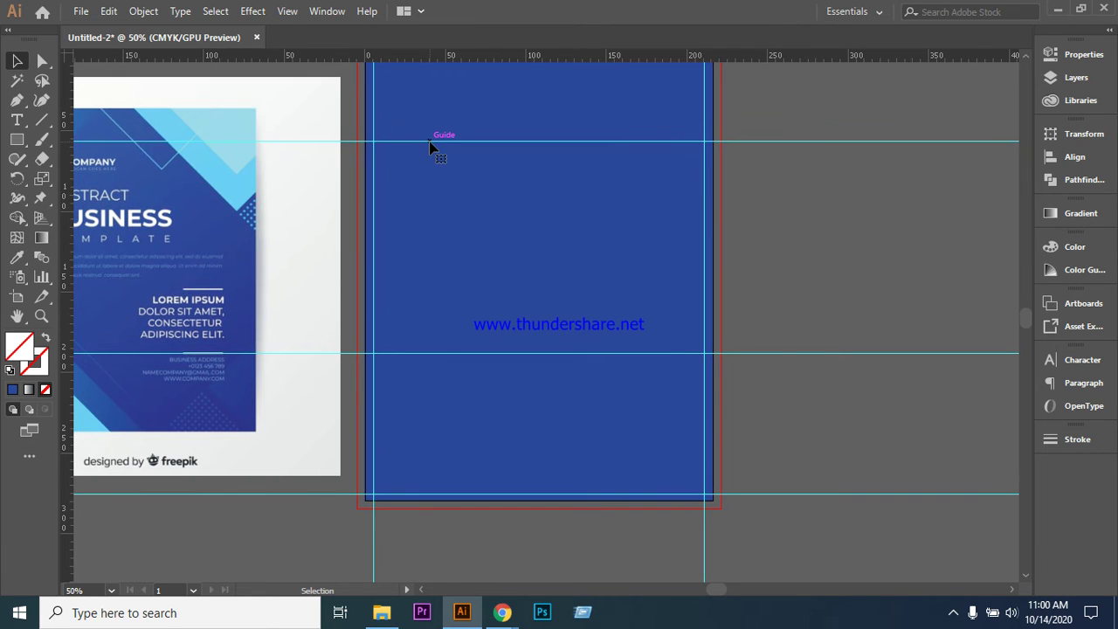
- Nudge the upper horizontal guide down several steps to the one-third mark
click(749, 142)
key(Down)
key(Down)
key(Down)
key(Down)
key(Down)
key(Down)
key(Down)
key(Down)
key(Down)
key(Down)
key(Down)
key(Down)
key(Down)
key(Down)
key(Down)
key(Down)
key(Down)
key(Down)
key(Down)
key(Down)
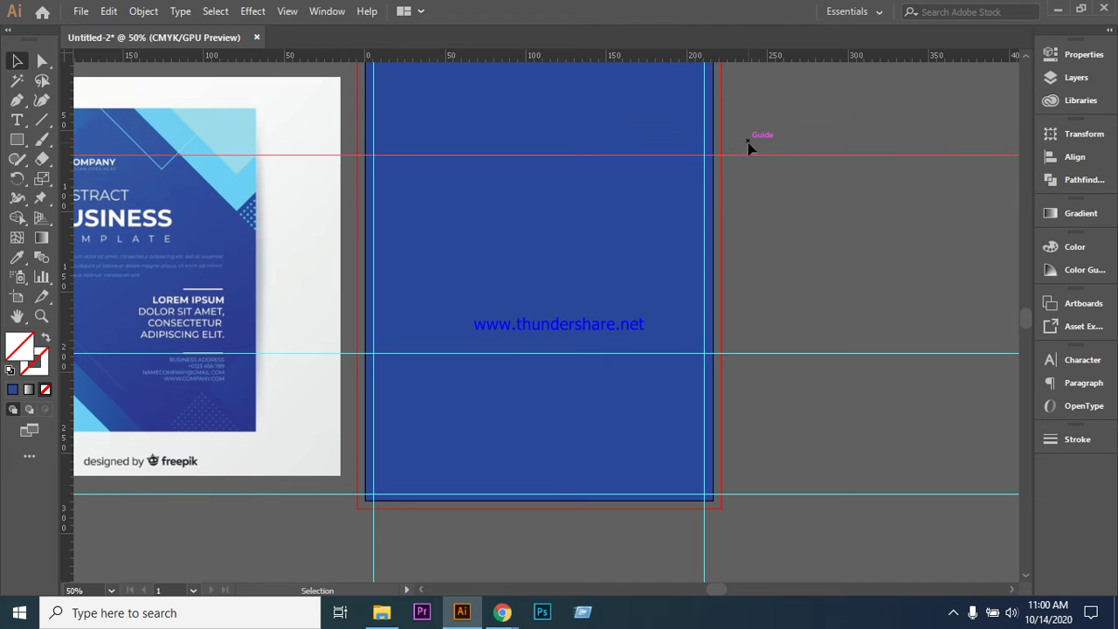
key(Down)
key(Down)
key(Down)
key(Down)
key(Down)
key(Down)
key(Down)
key(Down)
key(Down)
key(Down)
key(Down)
key(Down)
key(Down)
key(Down)
scroll(805, 255, up, 1)
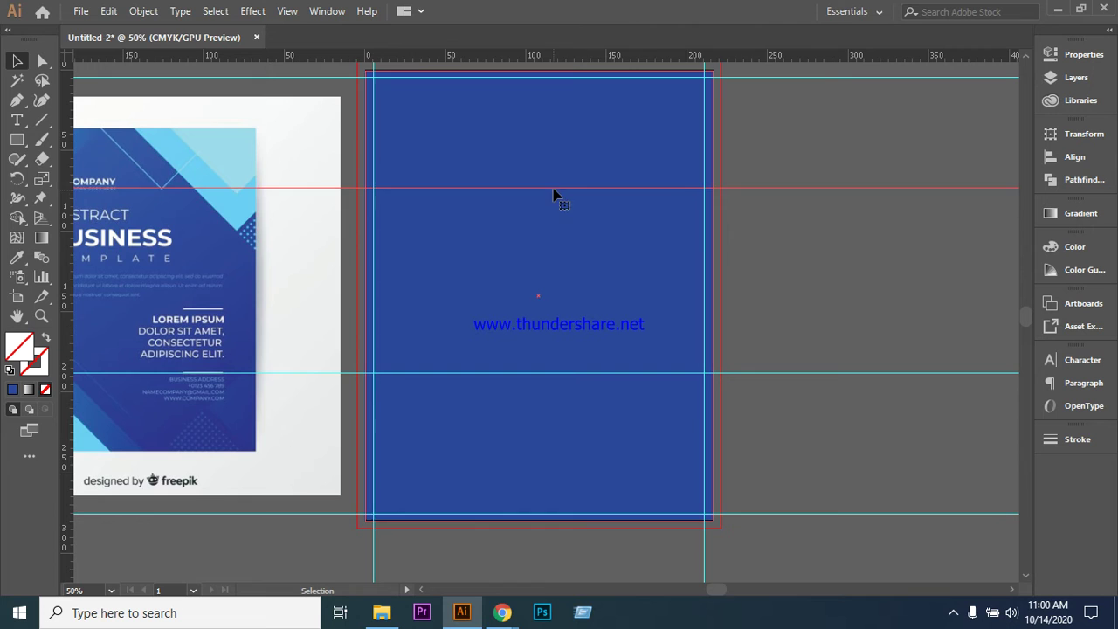
key(Down)
key(Down)
key(Down)
key(Down)
key(Down)
key(Down)
key(Down)
key(Down)
key(Down)
key(Down)
key(Down)
key(Down)
key(Down)
key(Down)
key(Down)
key(Down)
key(Down)
key(Down)
key(Down)
key(Down)
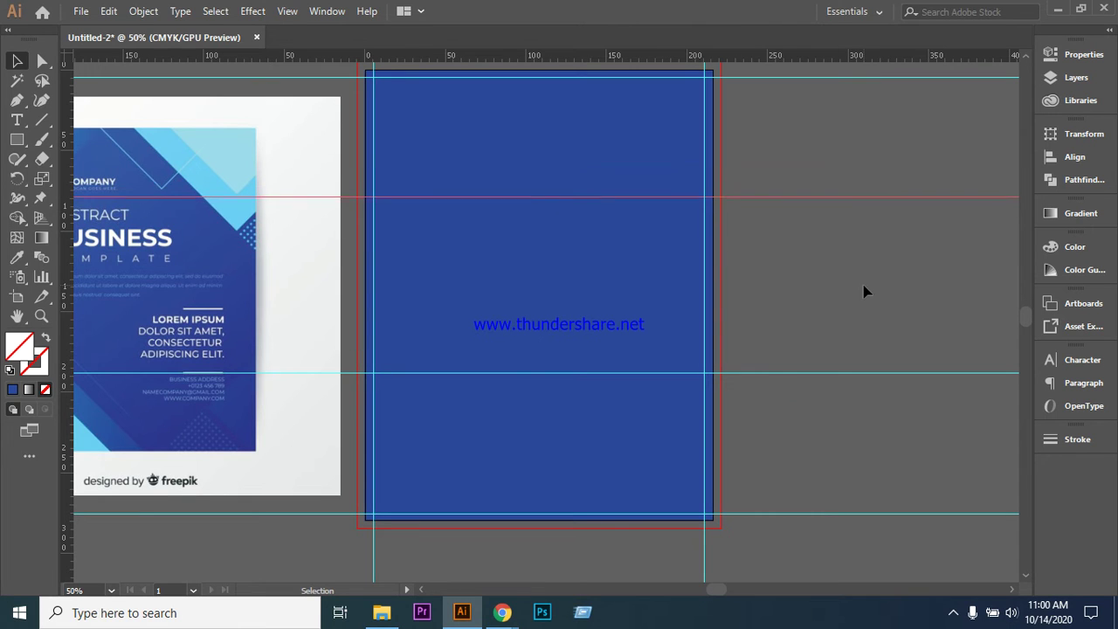
key(Down)
key(Down)
key(Down)
key(Down)
key(Down)
key(Down)
key(Down)
key(Down)
key(Down)
key(Down)
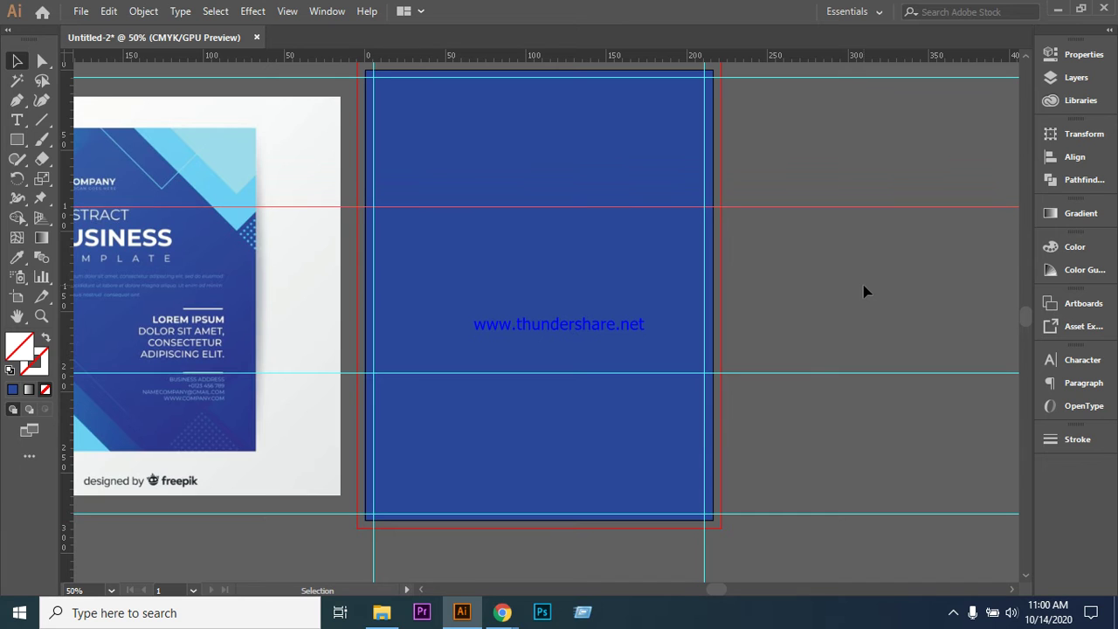
key(Down)
key(Down)
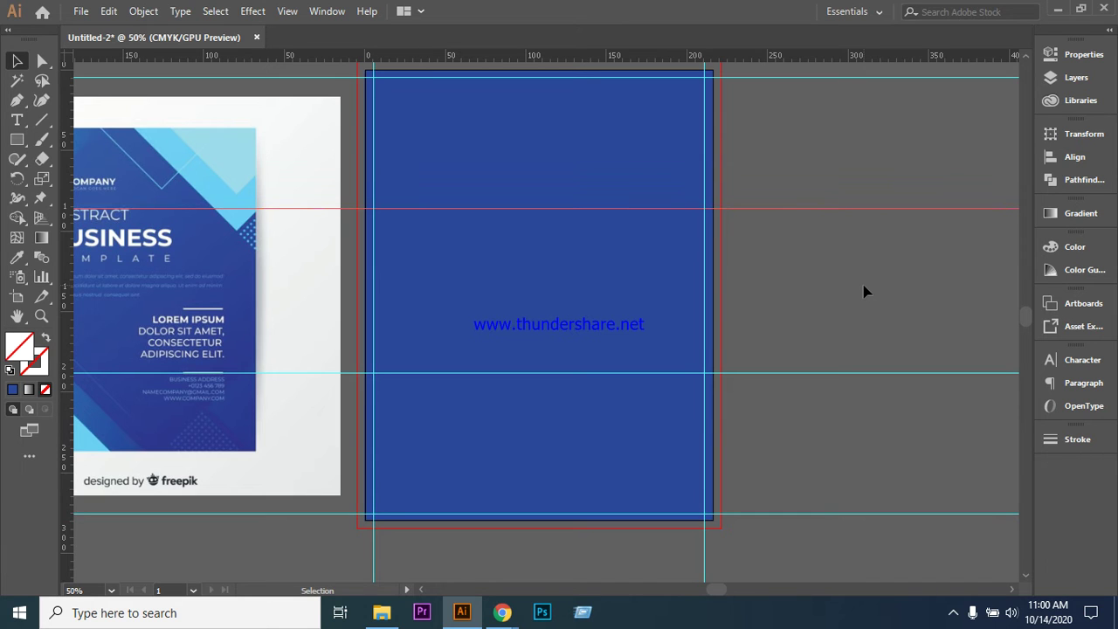
- Pull a new vertical guide from the left ruler to about a third across the flyer
click(867, 277)
key(ctrl+z)
click(821, 324)
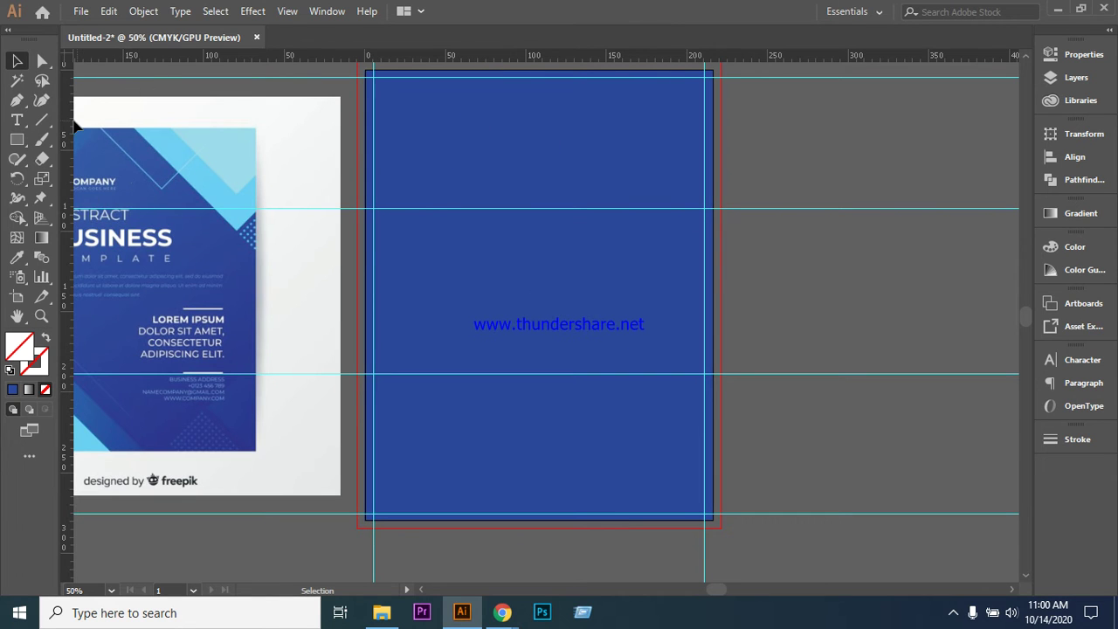
drag(72, 132, 150, 150)
drag(325, 175, 494, 201)
- Copy the inner vertical guide to roughly two-thirds across the flyer
key(ctrl+shift+a)
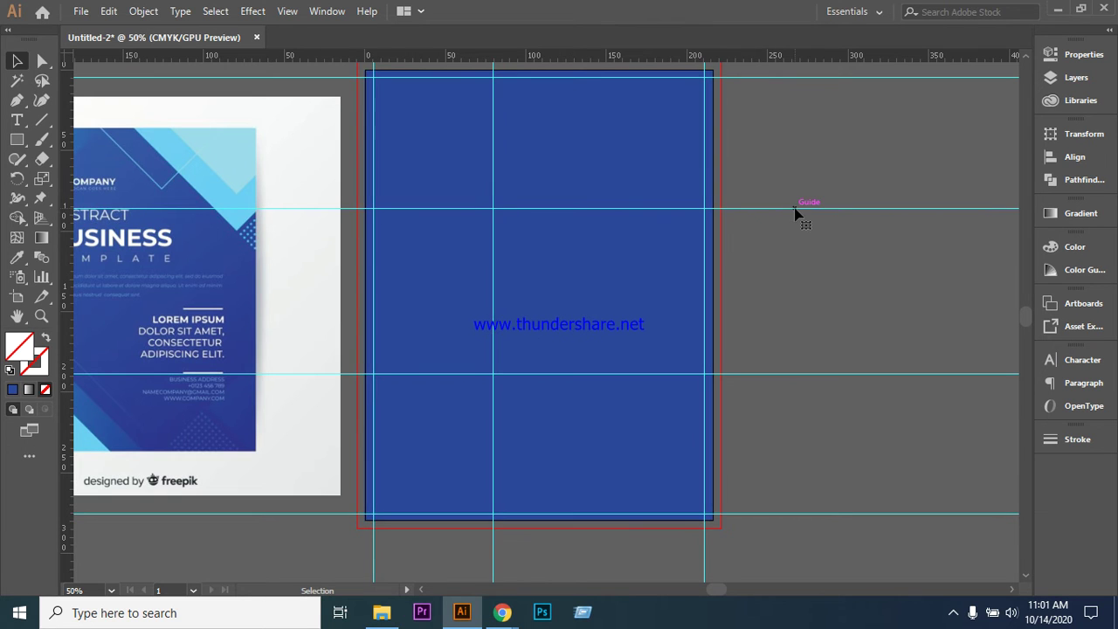
drag(795, 210, 795, 213)
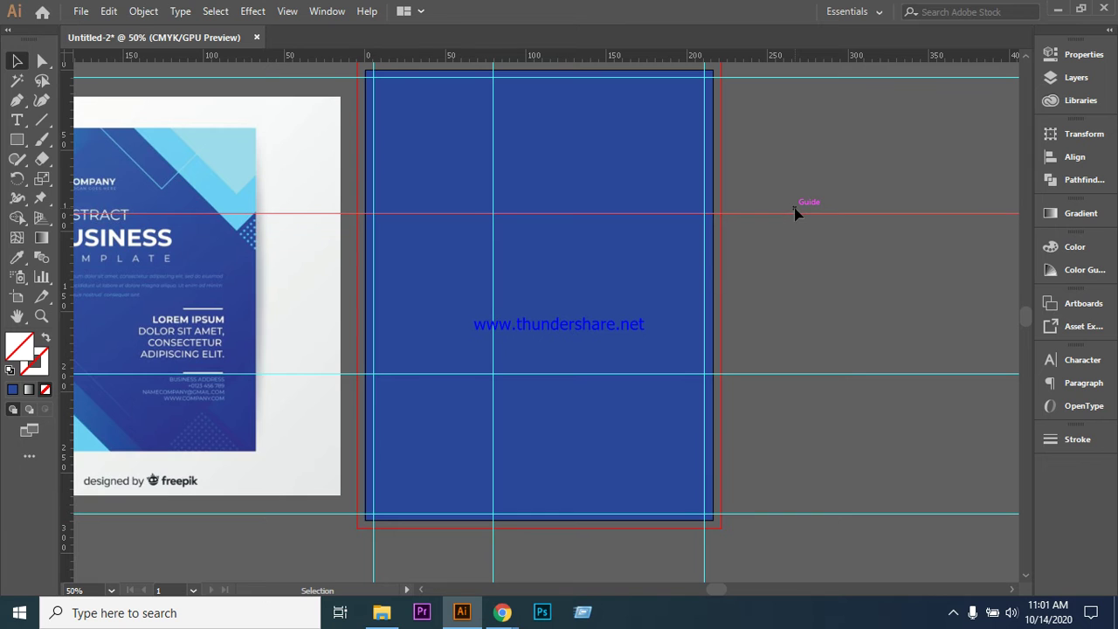
click(804, 274)
click(519, 200)
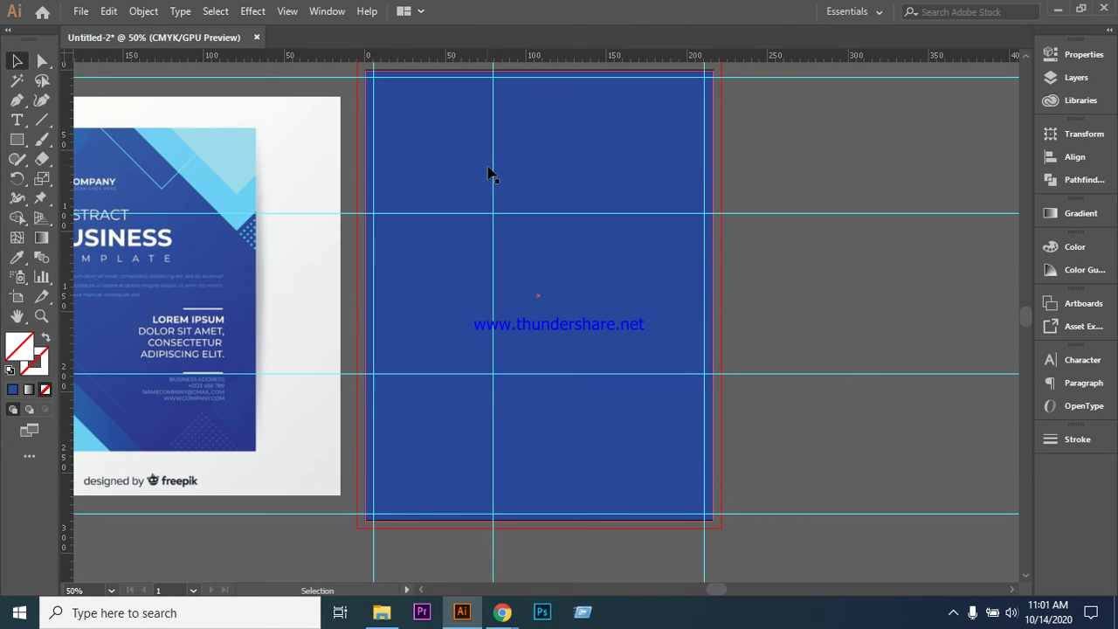
click(495, 178)
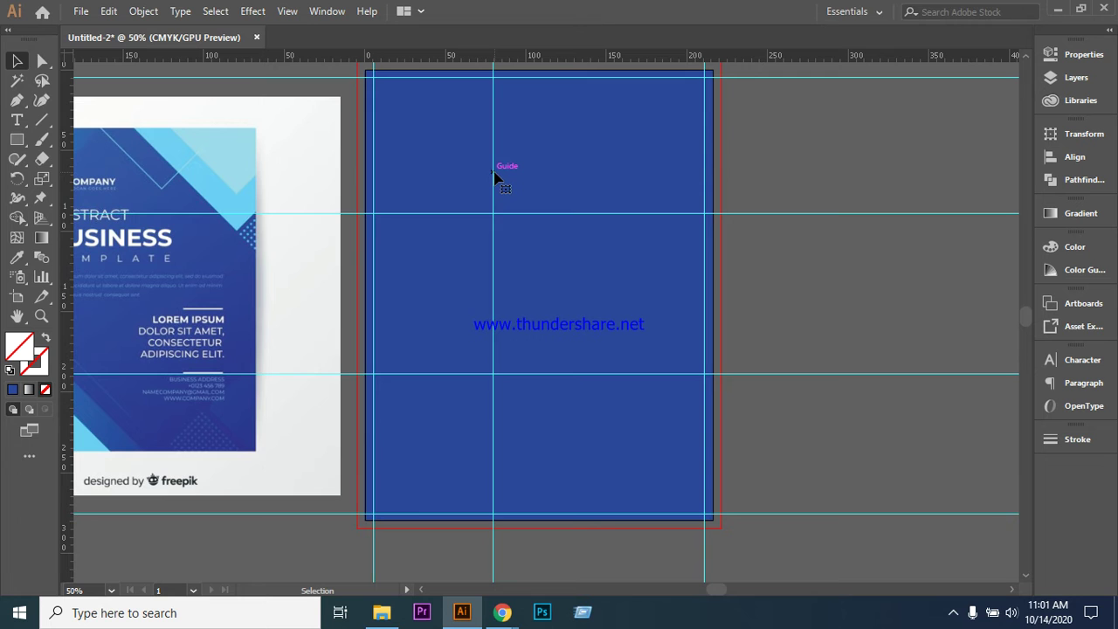
drag(494, 178, 614, 186)
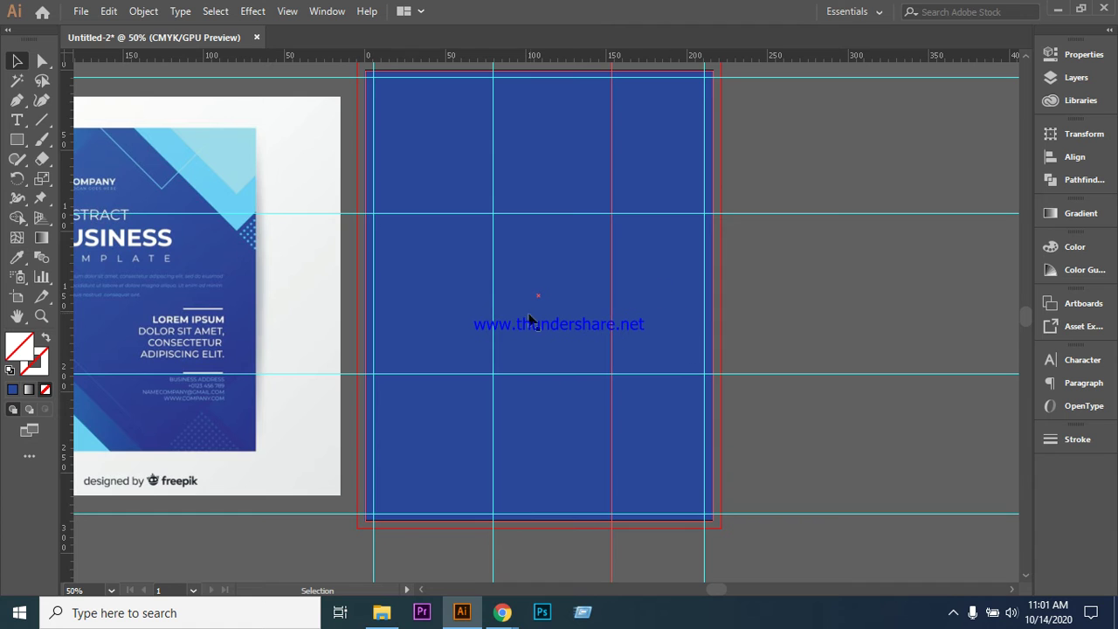
- Nudge the first inner vertical guide left once and the copied guide left twice
click(493, 315)
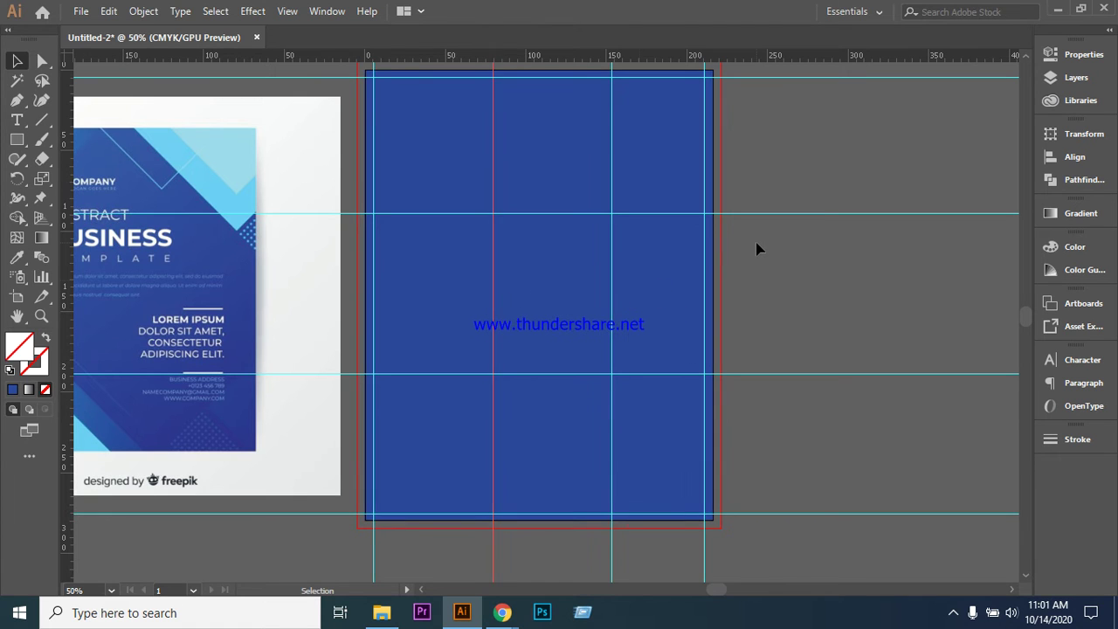
key(Left)
key(Left)
key(Left)
key(Left)
key(Left)
key(Left)
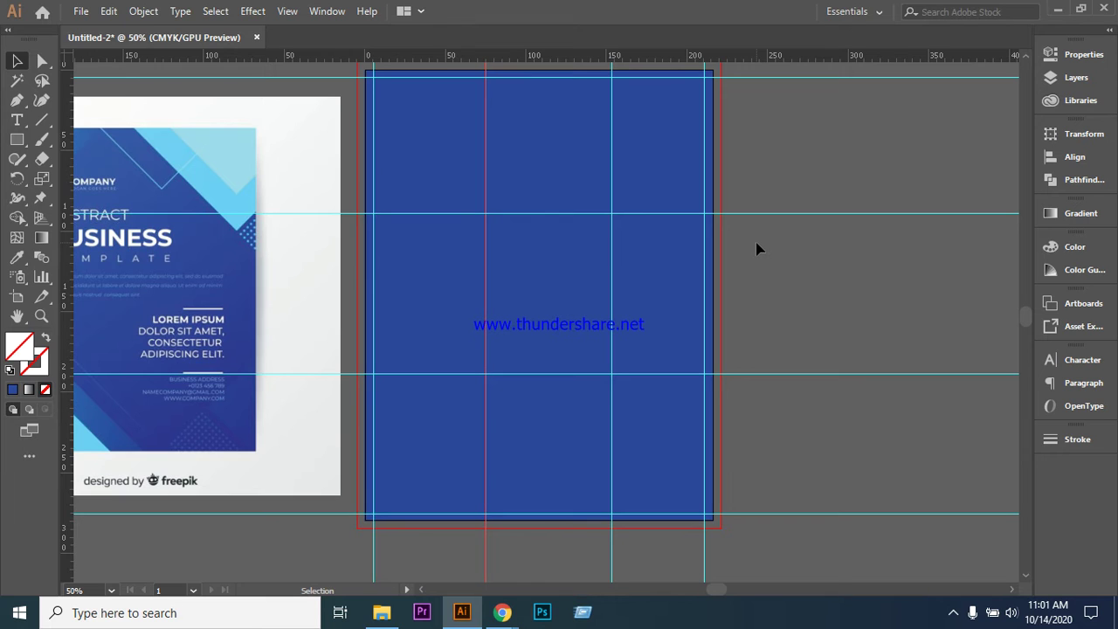
click(777, 292)
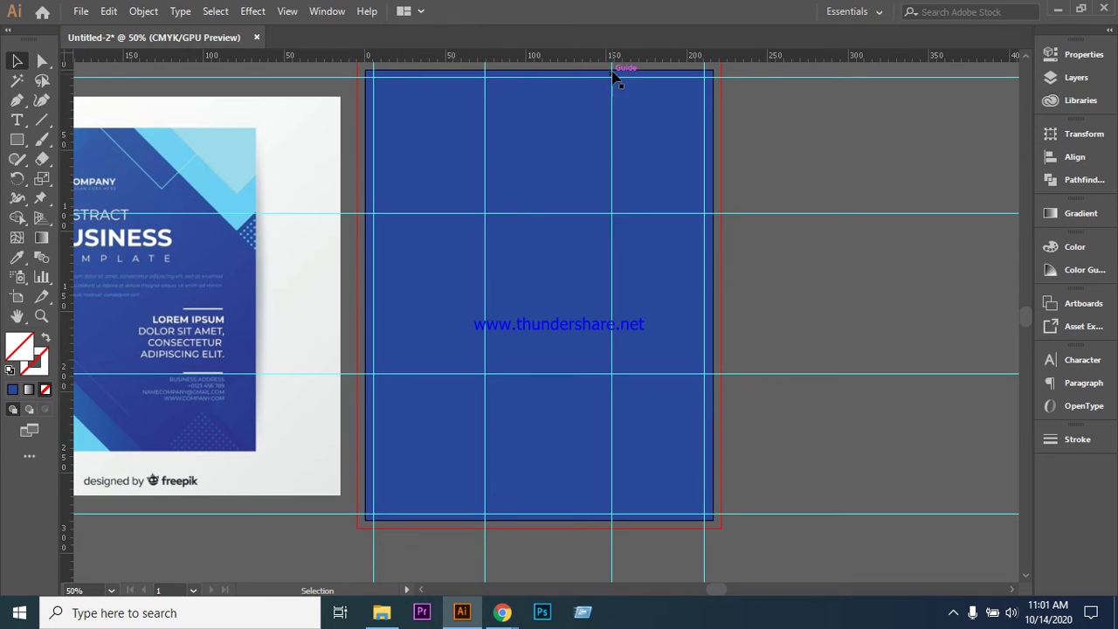
click(611, 138)
key(Left)
key(Left)
key(Left)
key(Left)
key(Left)
key(Left)
key(Left)
key(Left)
key(Left)
key(Left)
key(Left)
key(Left)
key(Left)
key(Left)
key(Left)
key(Left)
key(Left)
key(Left)
key(Left)
key(Left)
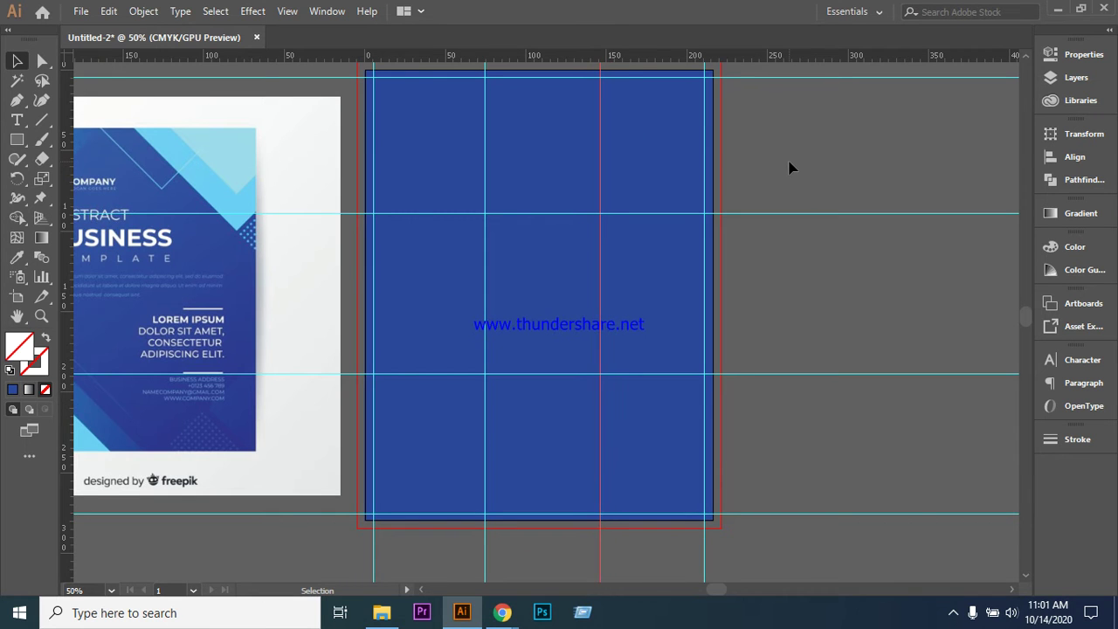
key(Left)
key(Left)
key(Left)
click(789, 168)
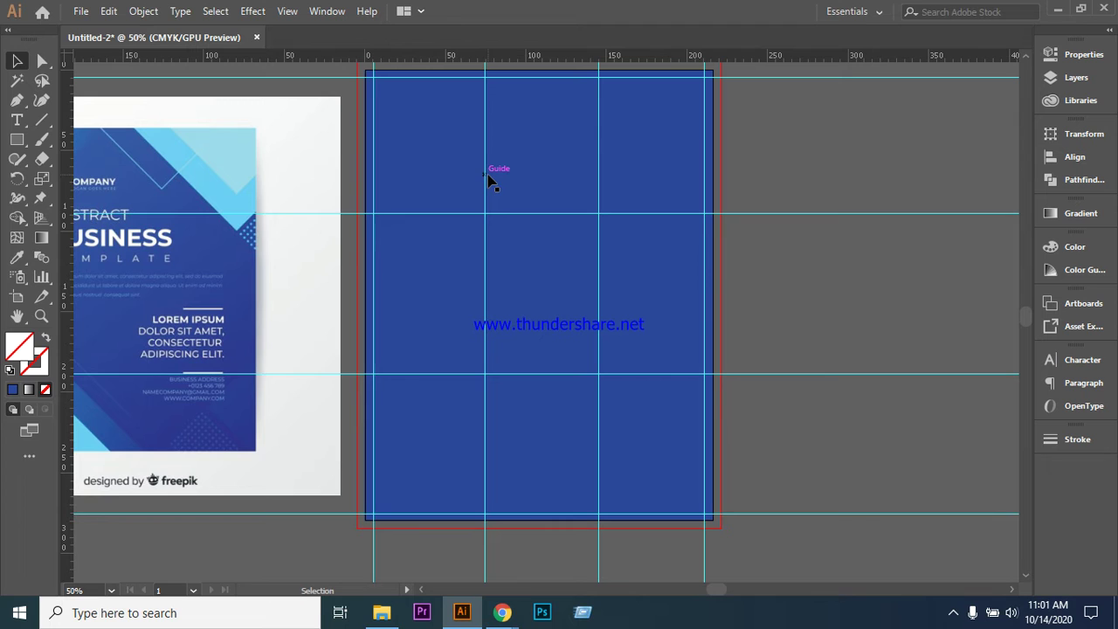
- Fine-tune both inner vertical guides one more step left so the columns are equal
click(486, 179)
key(Left)
key(Left)
key(Left)
key(Left)
key(Left)
key(Left)
key(Left)
key(Left)
key(Left)
key(Left)
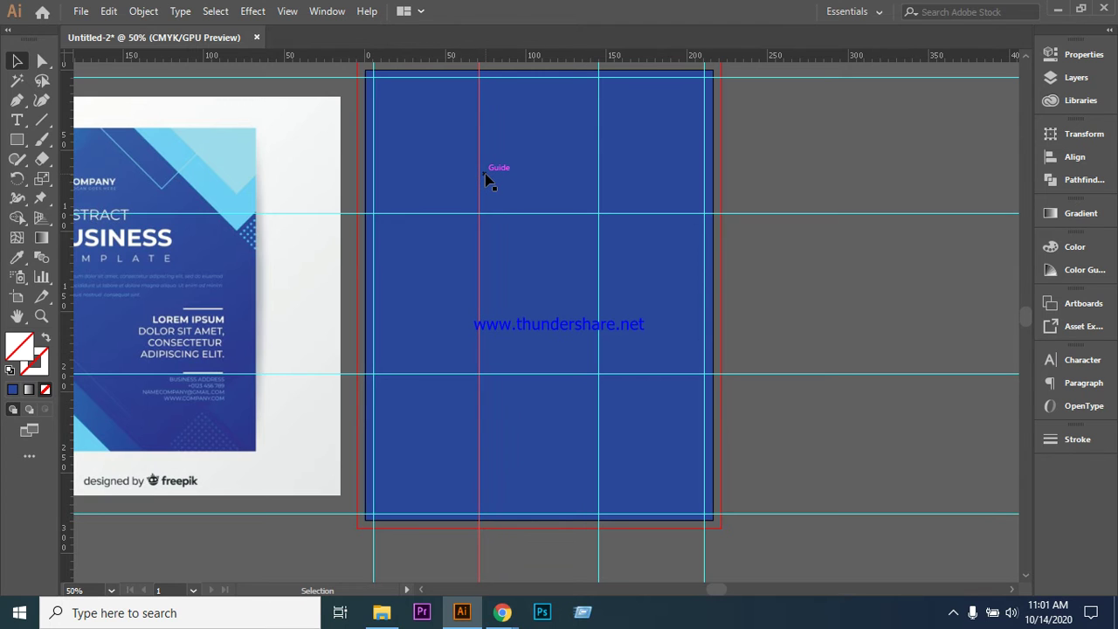
key(ctrl+shift+a)
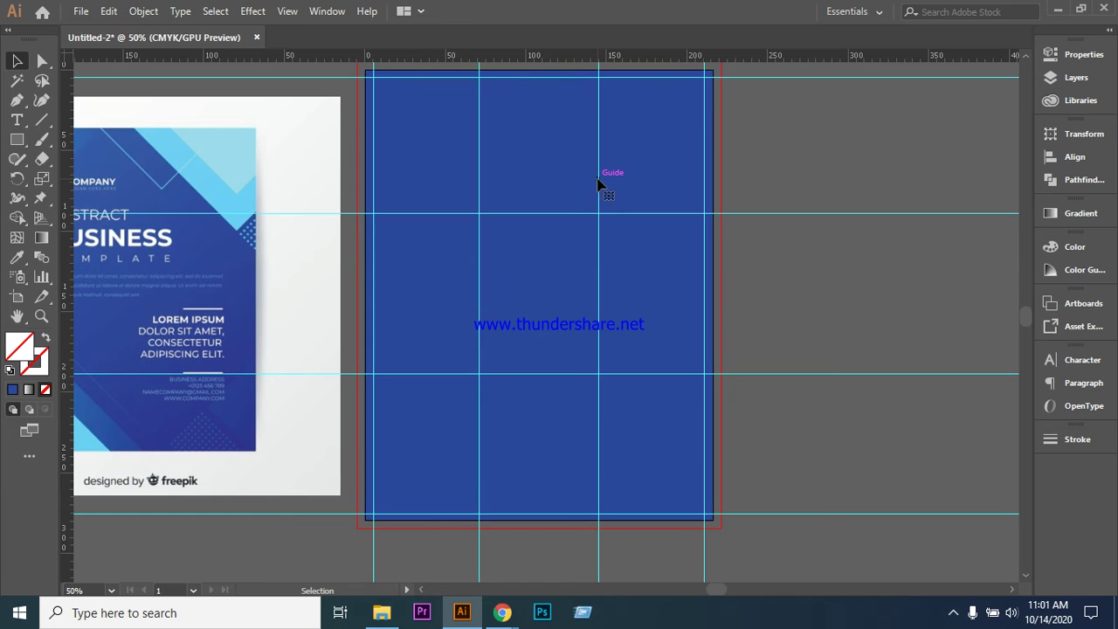
click(598, 183)
key(Left)
key(Left)
key(Left)
key(Left)
key(Left)
key(Left)
key(Left)
key(Left)
key(Left)
key(Left)
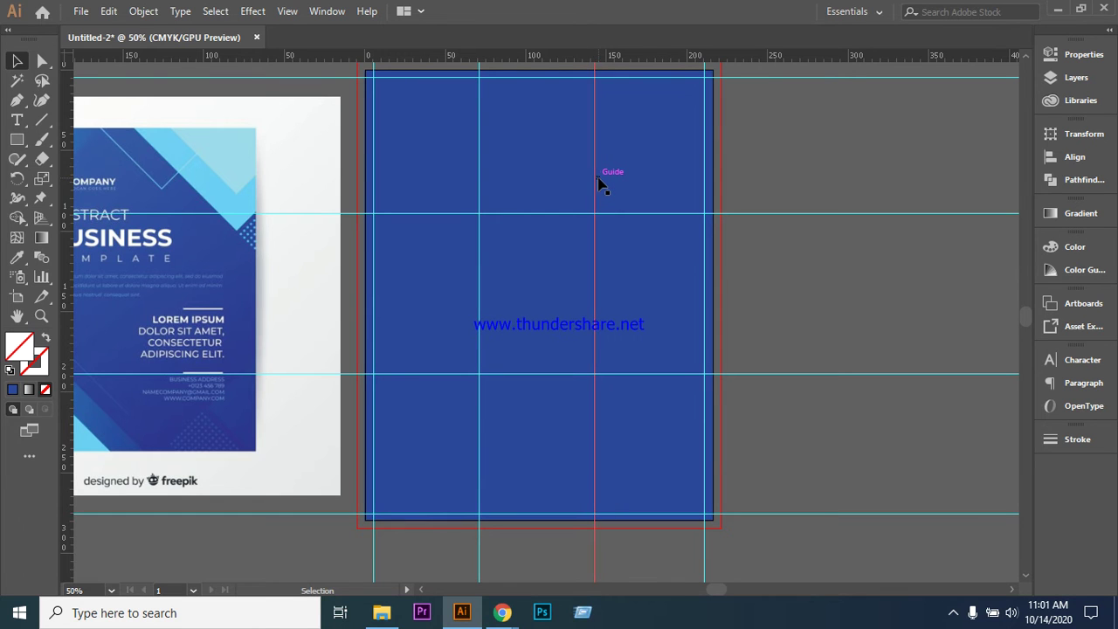
key(ctrl+shift+a)
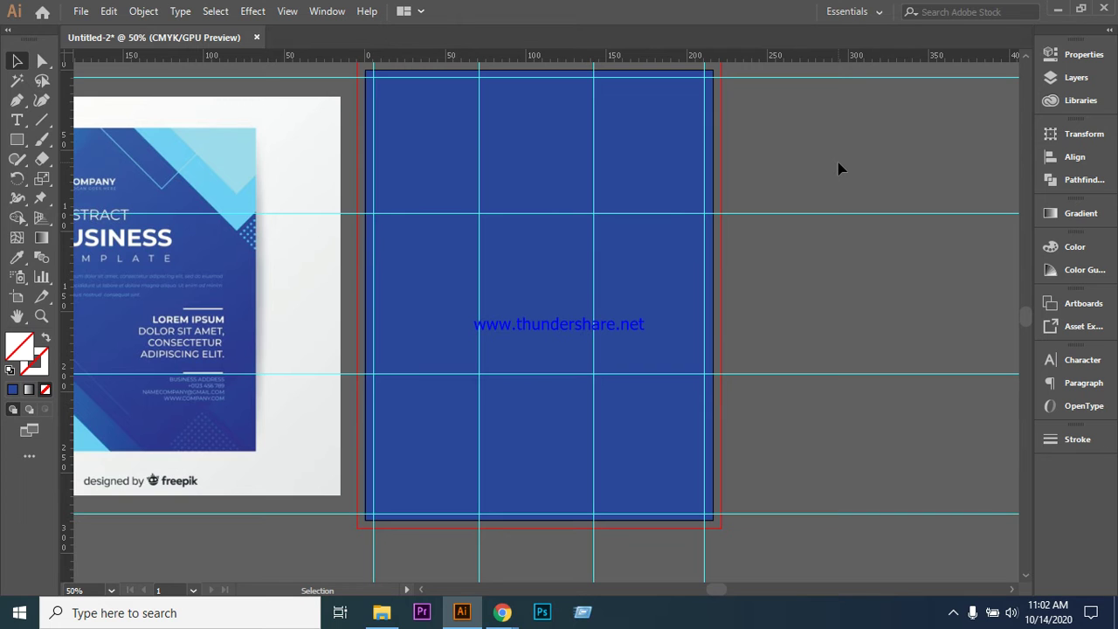
scroll(604, 367, up, 2)
scroll(602, 242, down, 2)
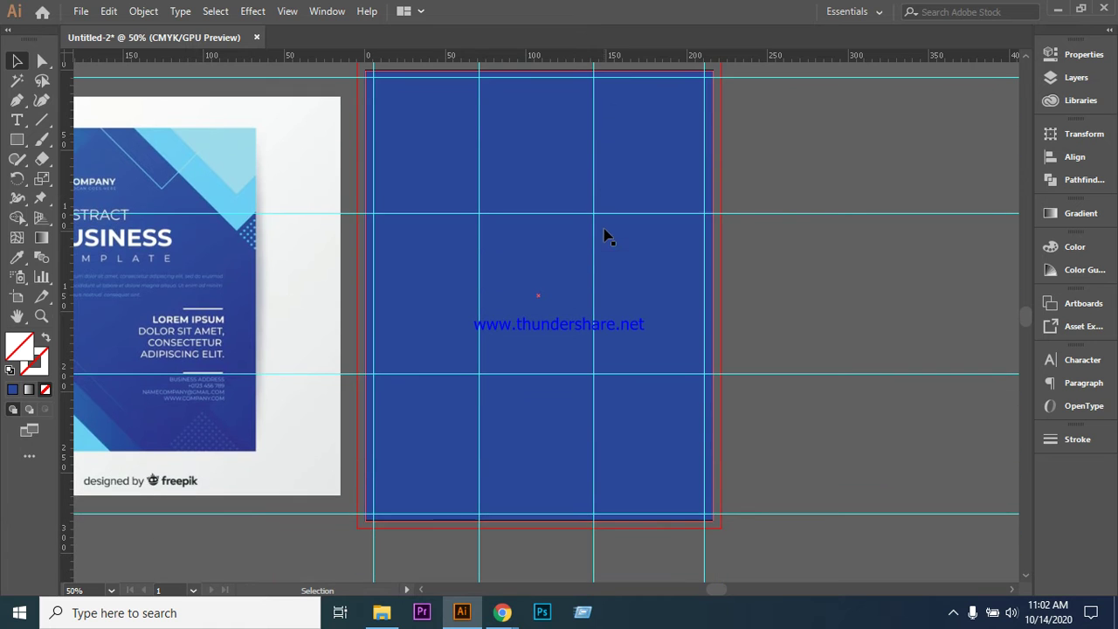
scroll(742, 436, up, 2)
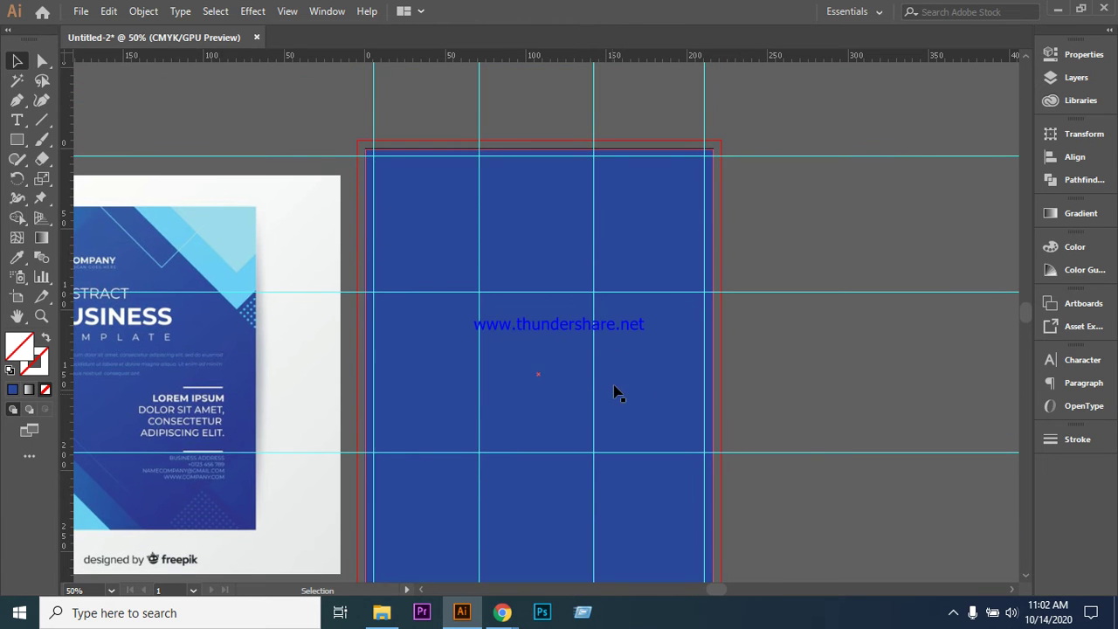
scroll(604, 424, down, 1)
- Lock the box layer in the Layers panel
scroll(736, 382, up, 1)
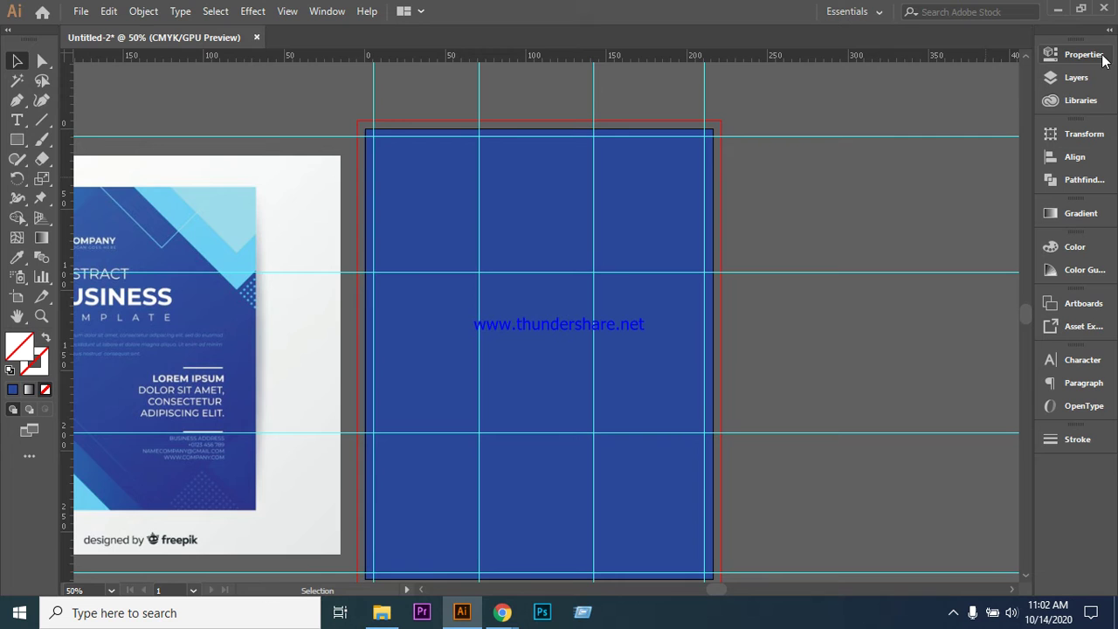
click(1076, 77)
click(866, 73)
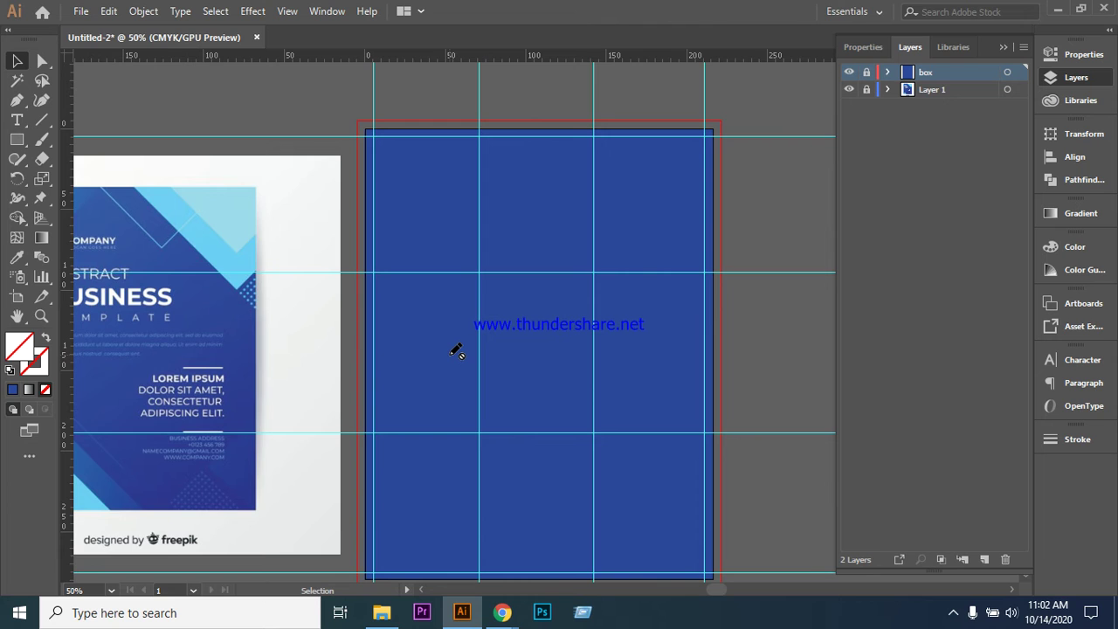
scroll(542, 289, down, 3)
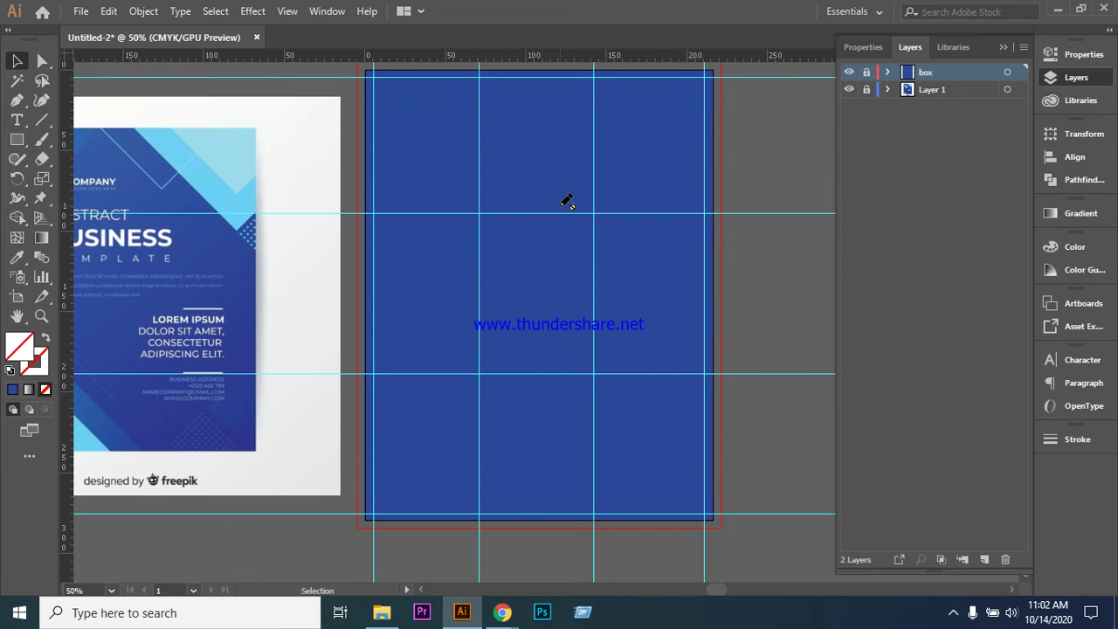
key(ctrl+minus)
scroll(612, 323, up, 1)
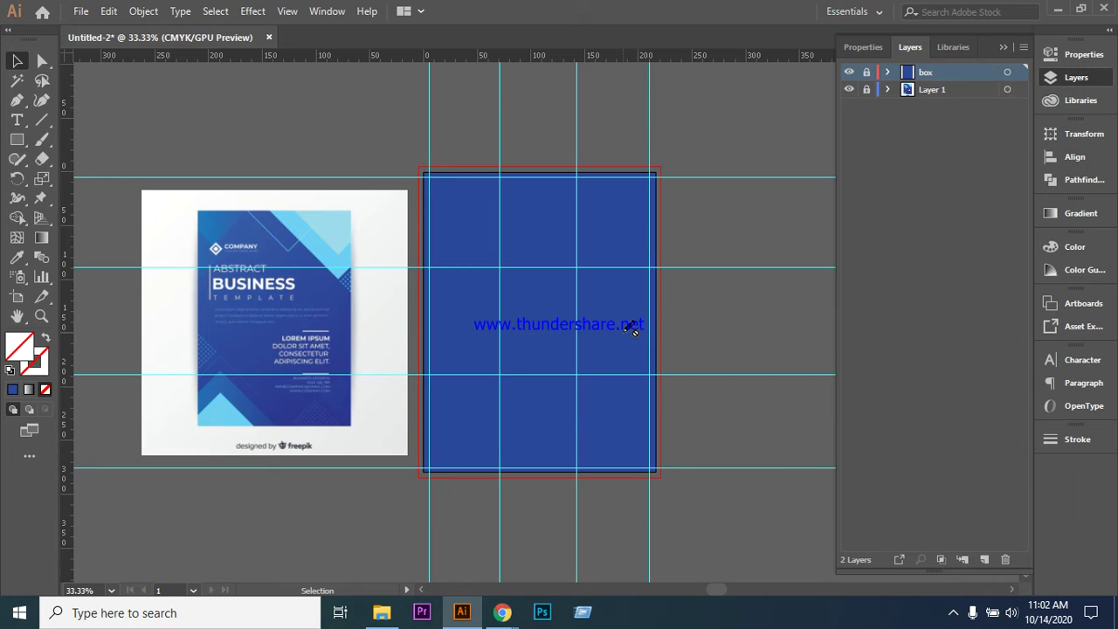
key(ctrl+plus)
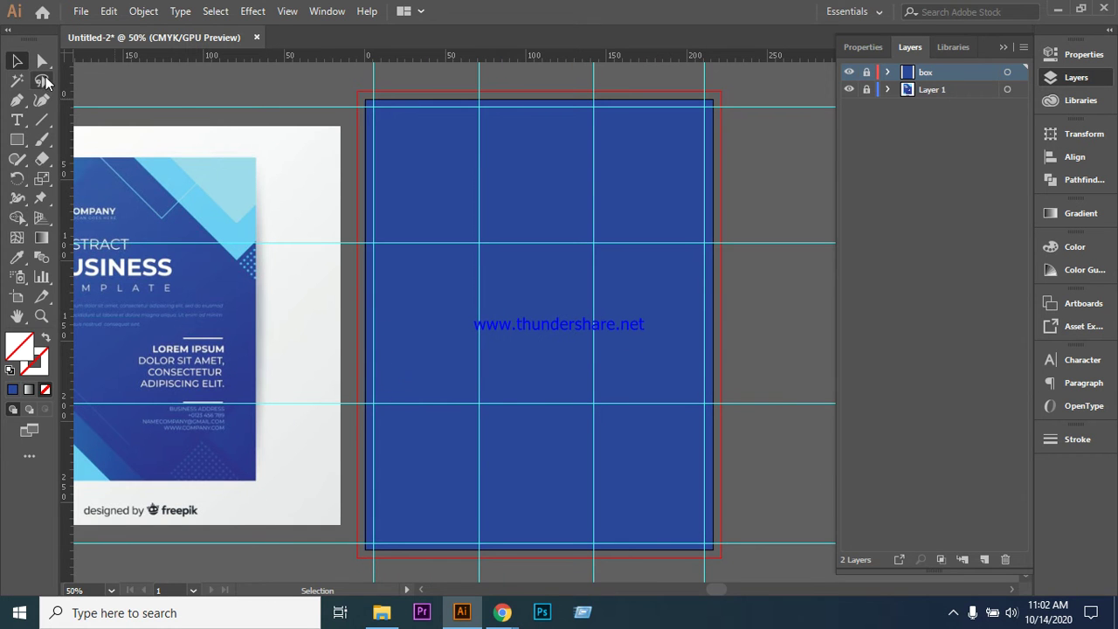
- Add a new Layer 3 above the box layer and begin renaming it
click(984, 559)
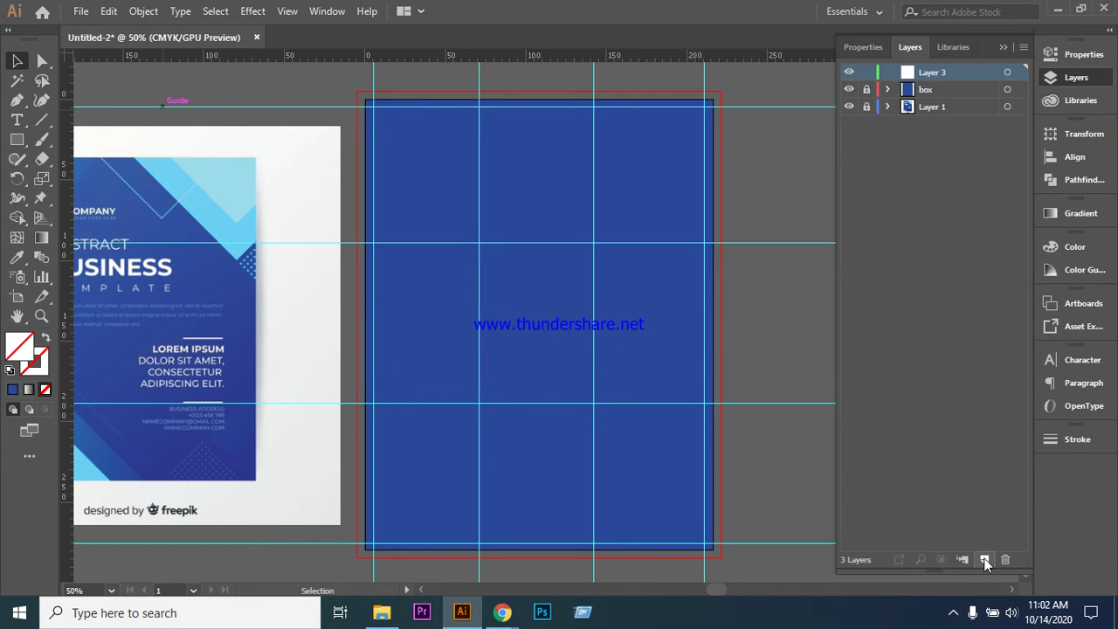
scroll(297, 271, down, 1)
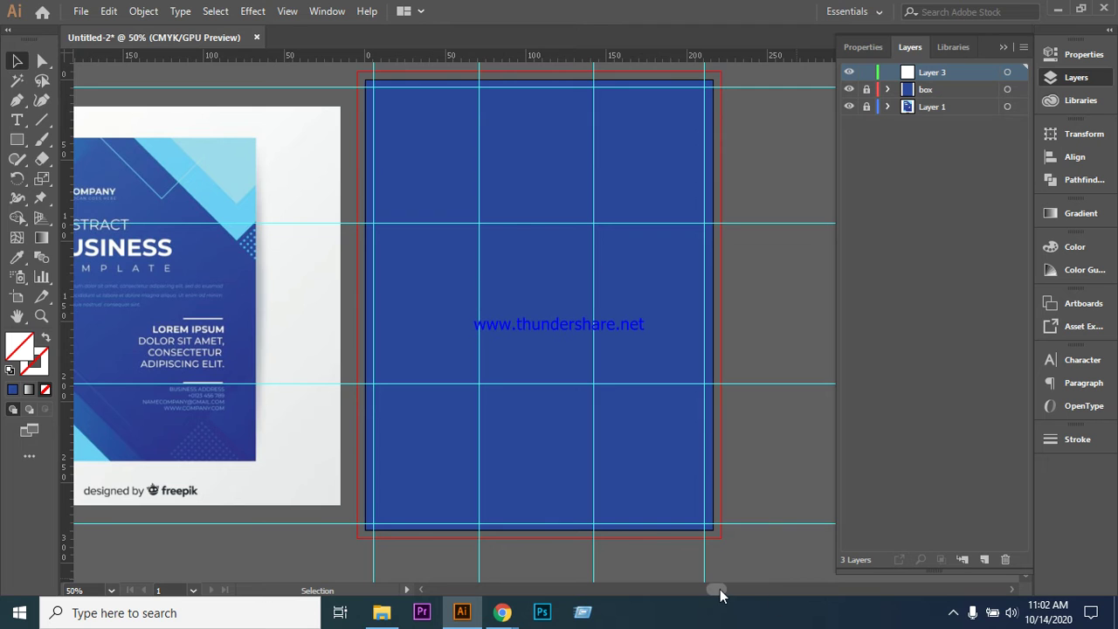
scroll(714, 589, left, 5)
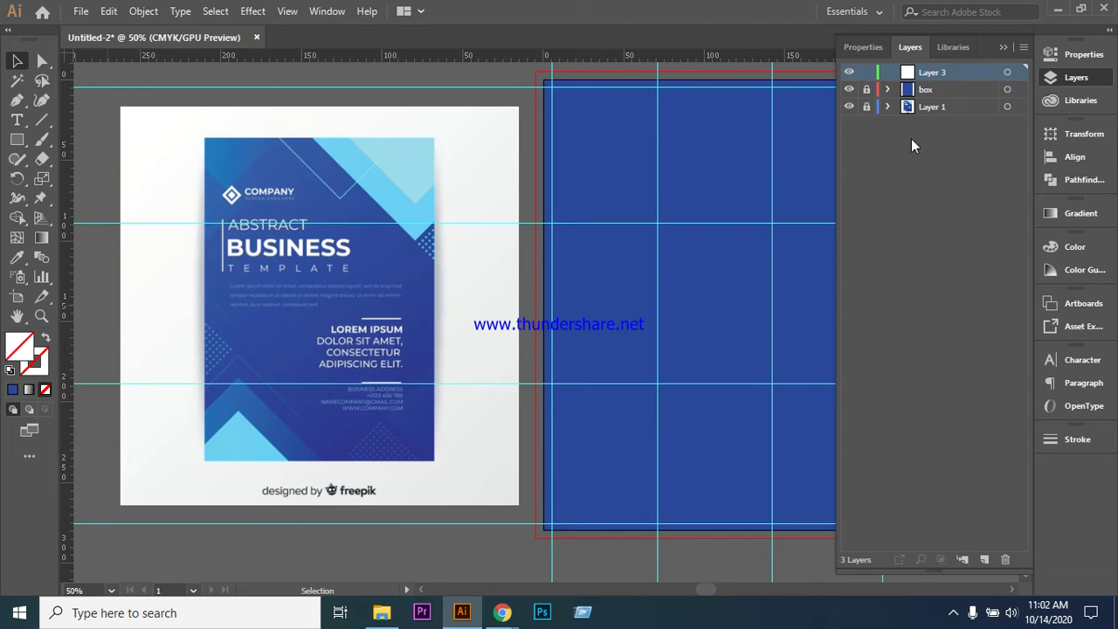
double_click(931, 71)
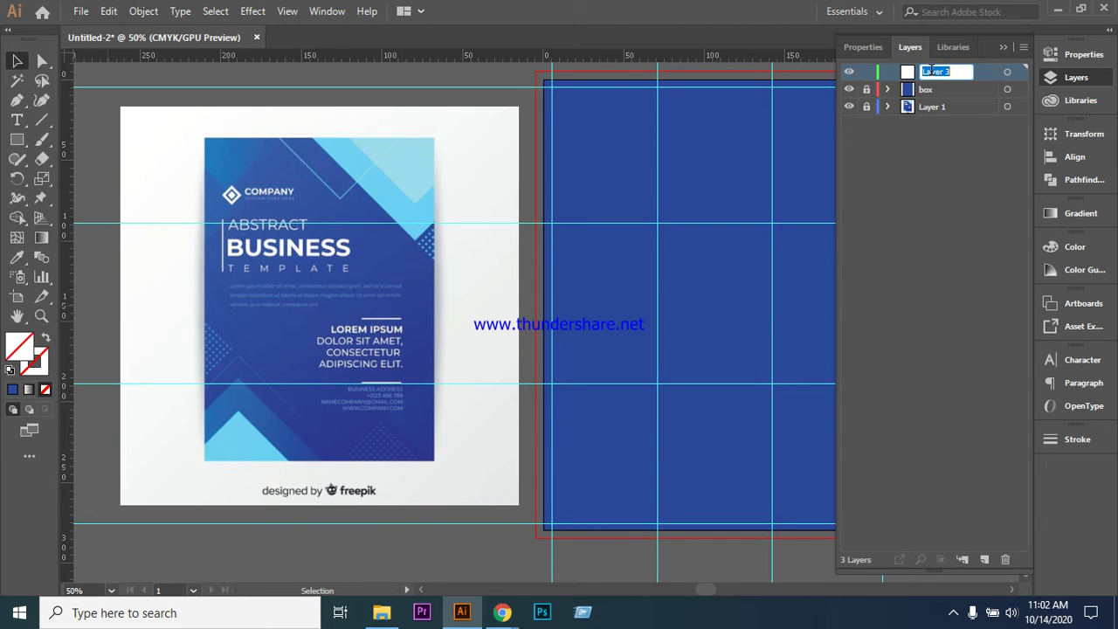
- Name the new layer 'shape 1' and unlock the reference flyer's layer
text(shape 1)
click(904, 318)
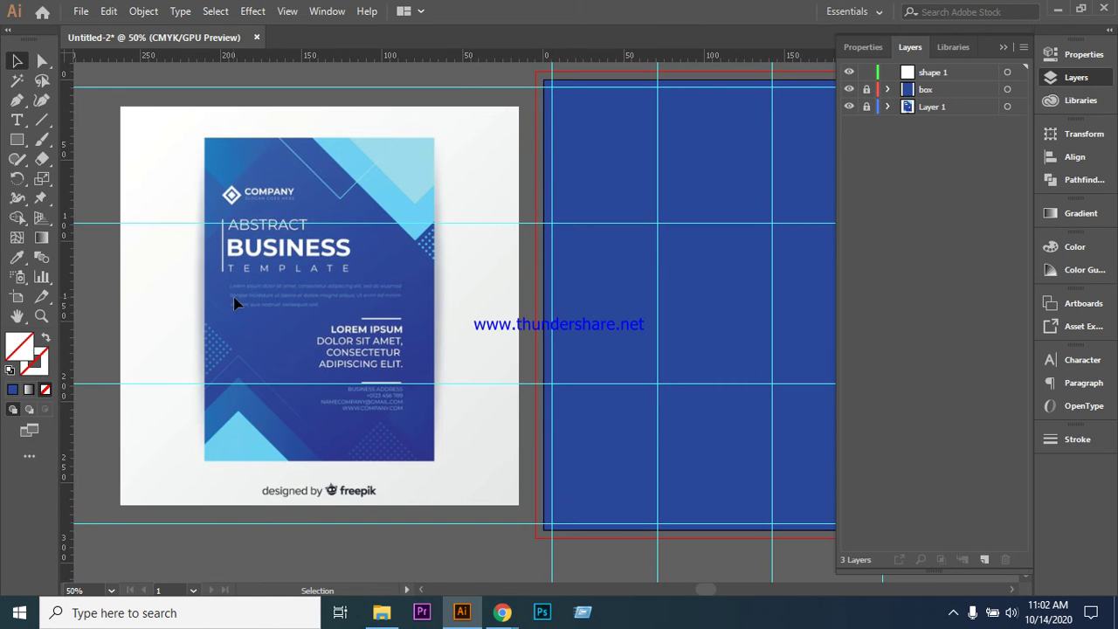
click(867, 107)
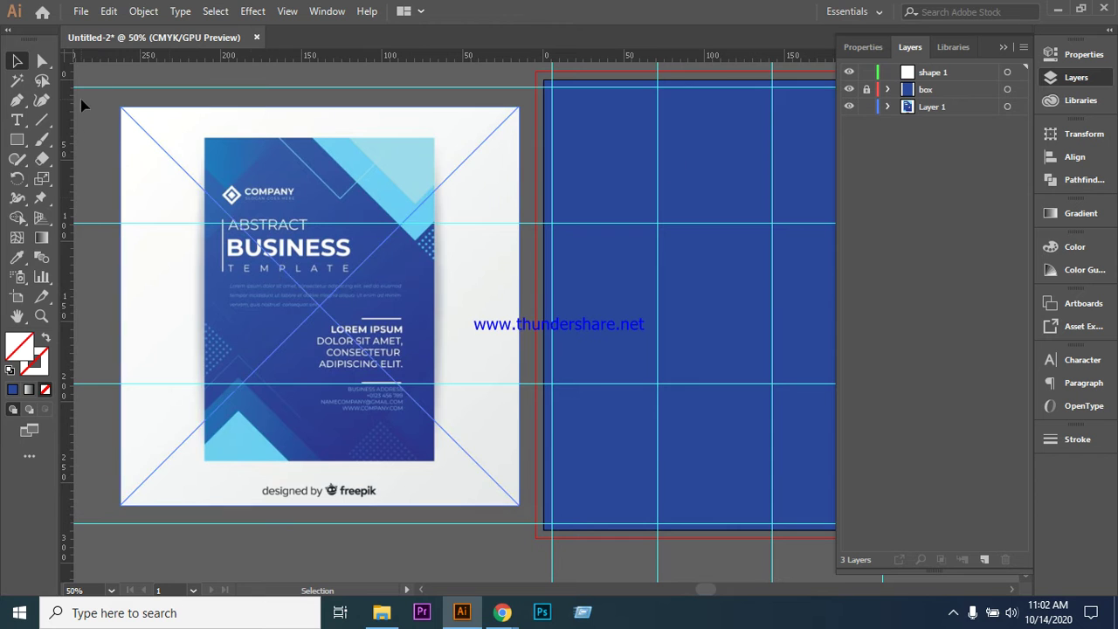
- Shrink the reference flyer, place it left of the artboard, and make shape 1 active
click(179, 155)
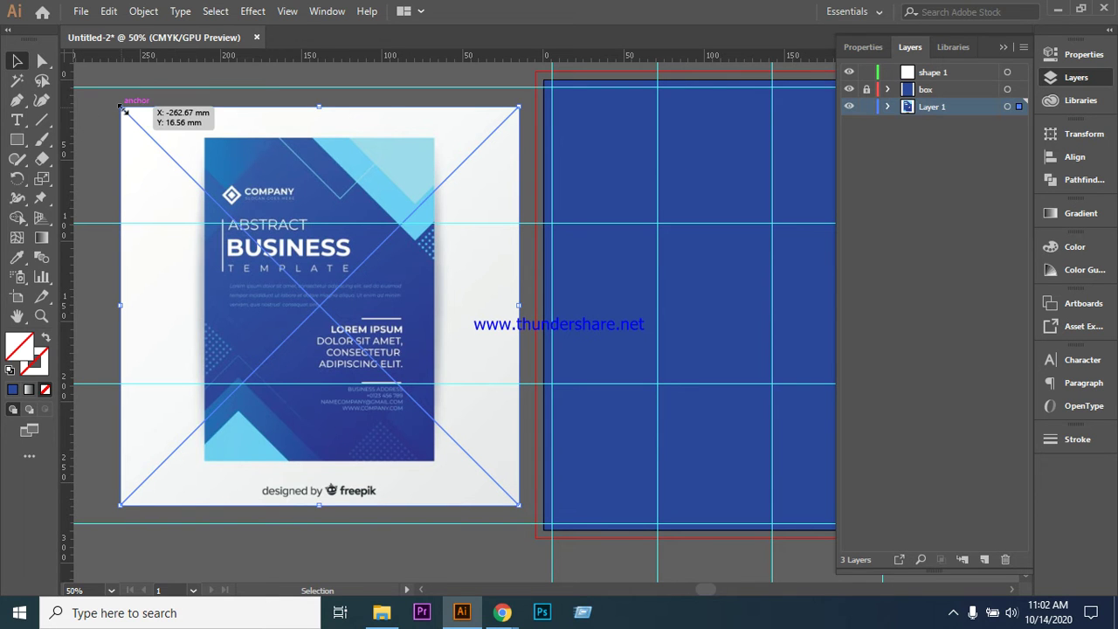
drag(122, 111, 251, 188)
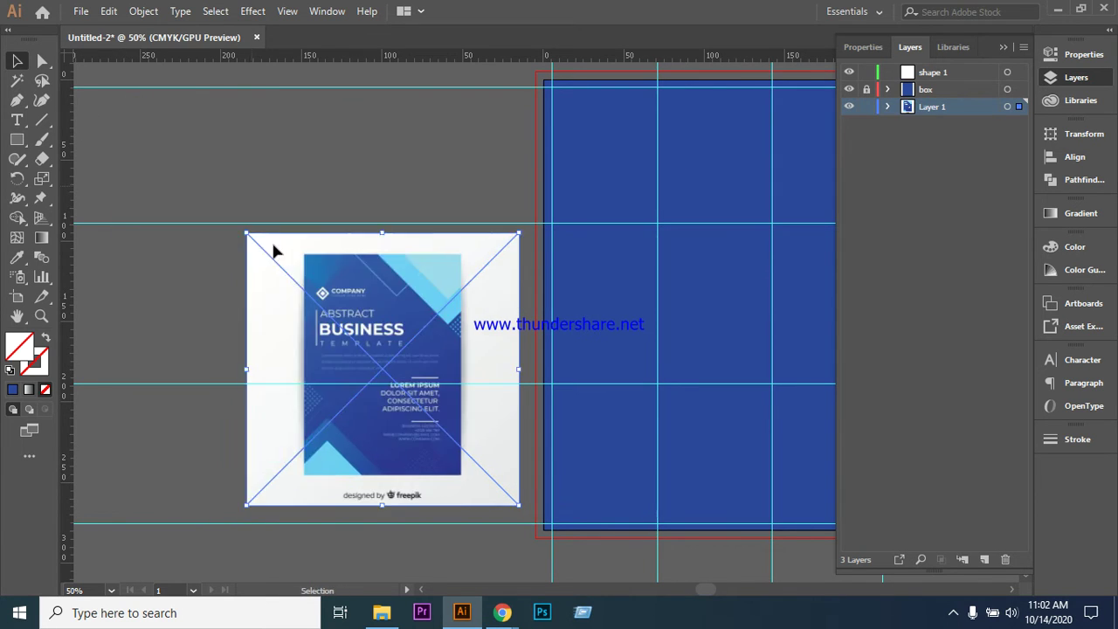
drag(346, 370, 263, 274)
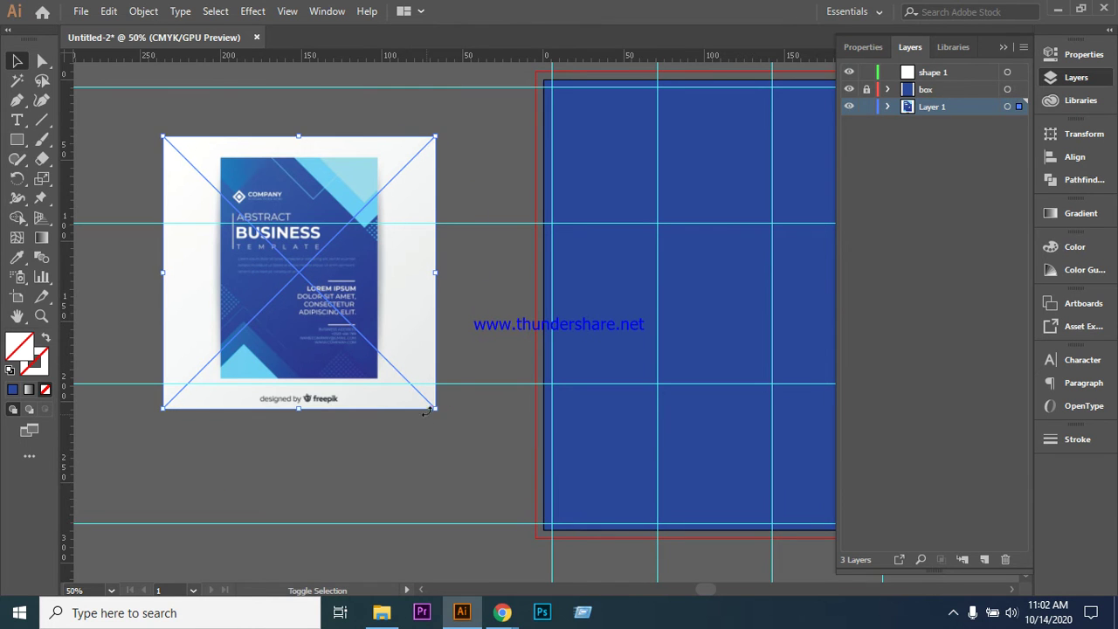
drag(435, 407, 477, 486)
scroll(716, 592, right, 3)
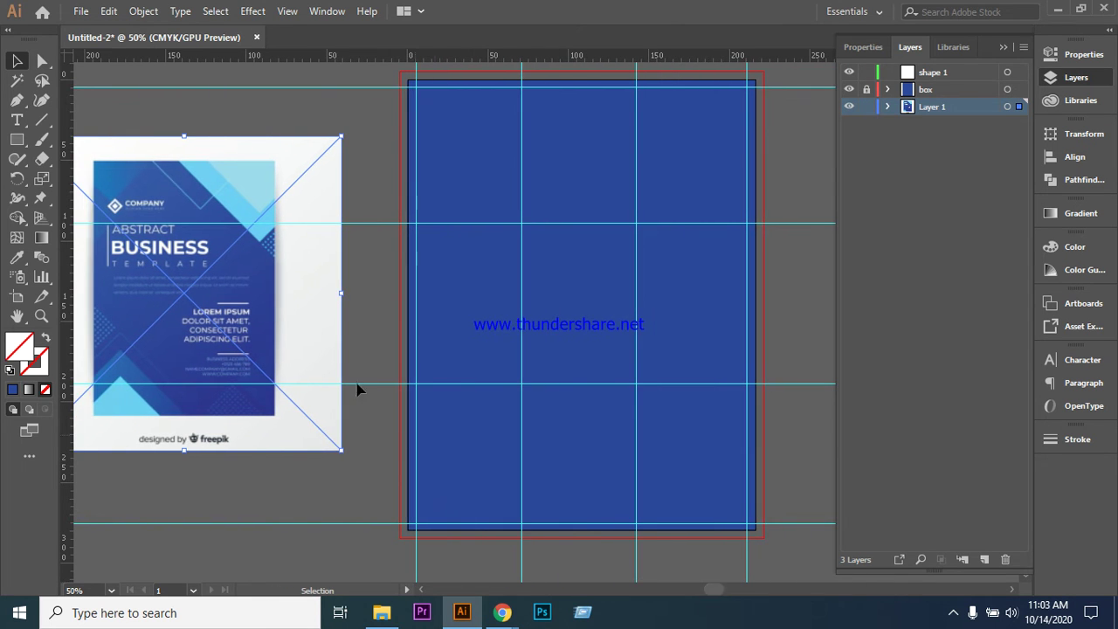
click(358, 309)
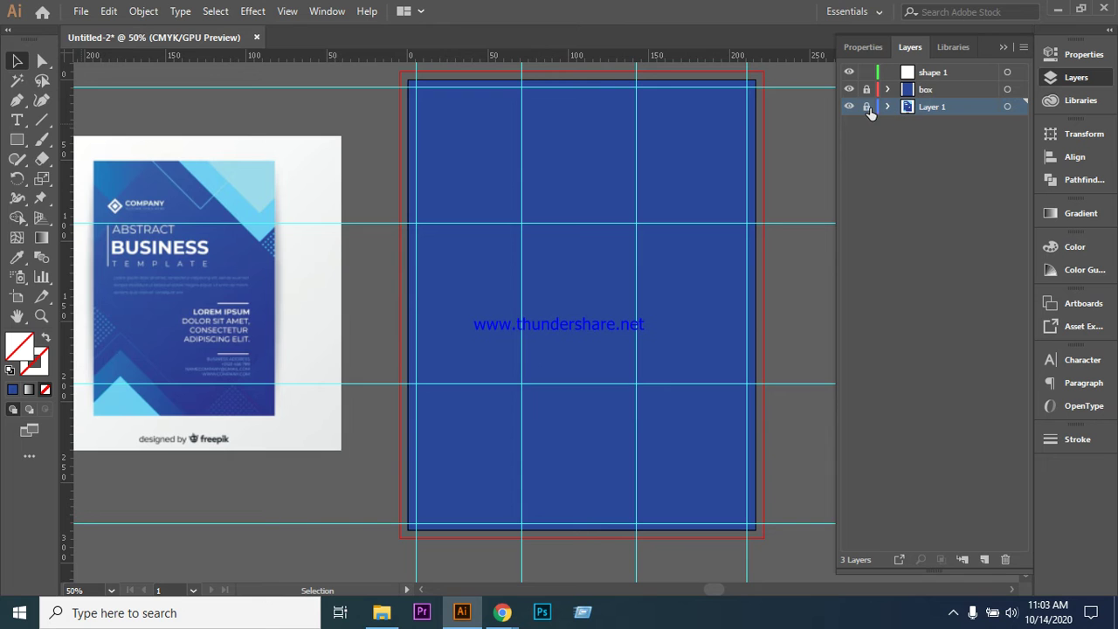
click(945, 71)
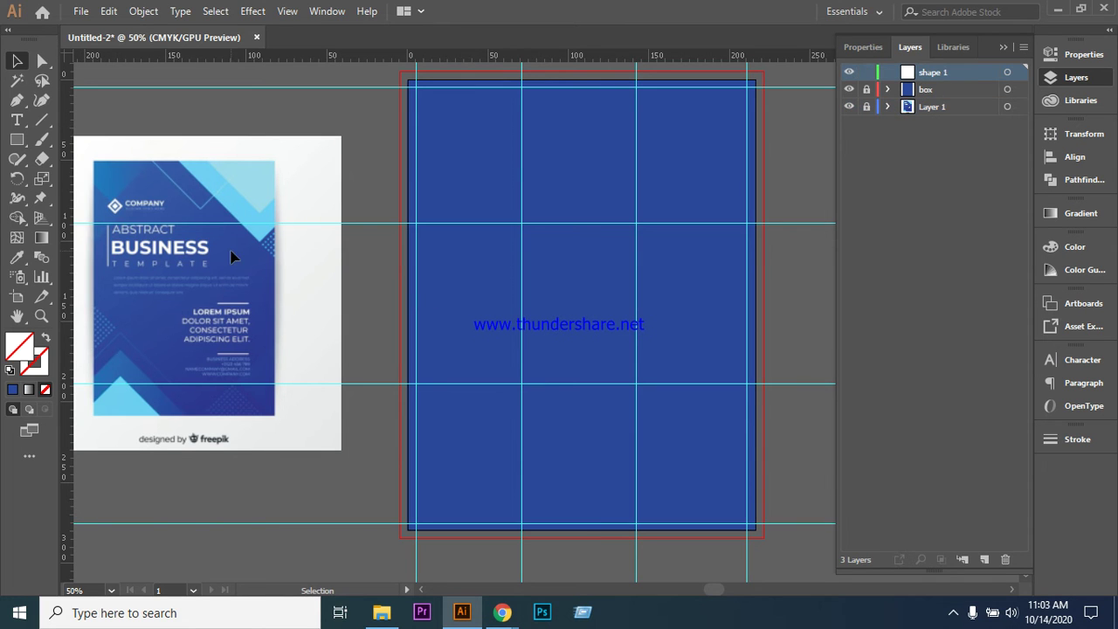
scroll(233, 256, down, 1)
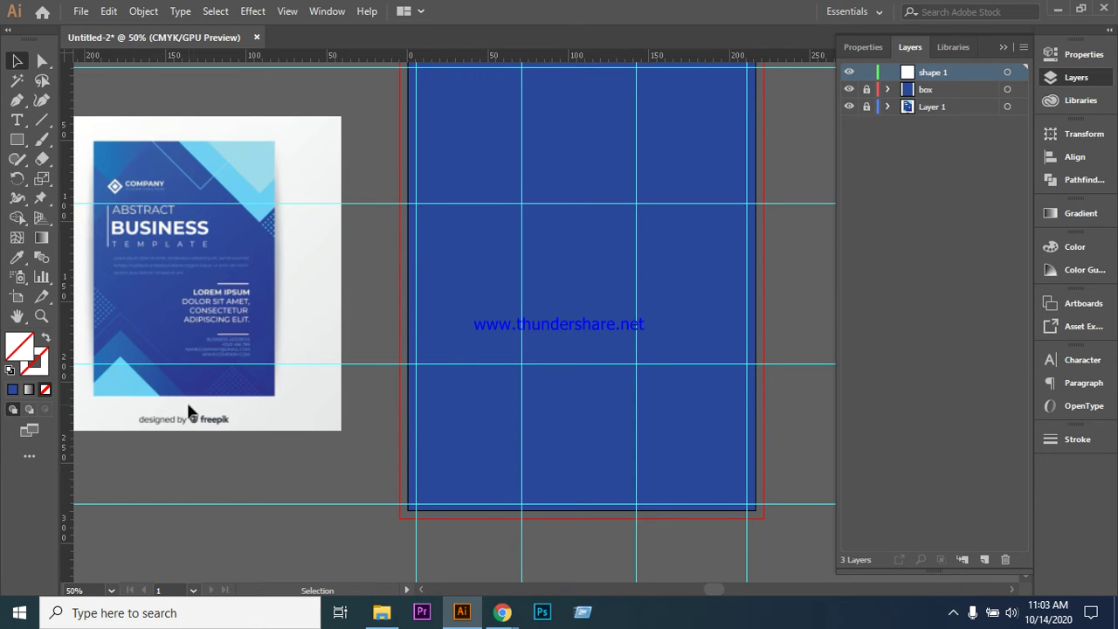
click(15, 140)
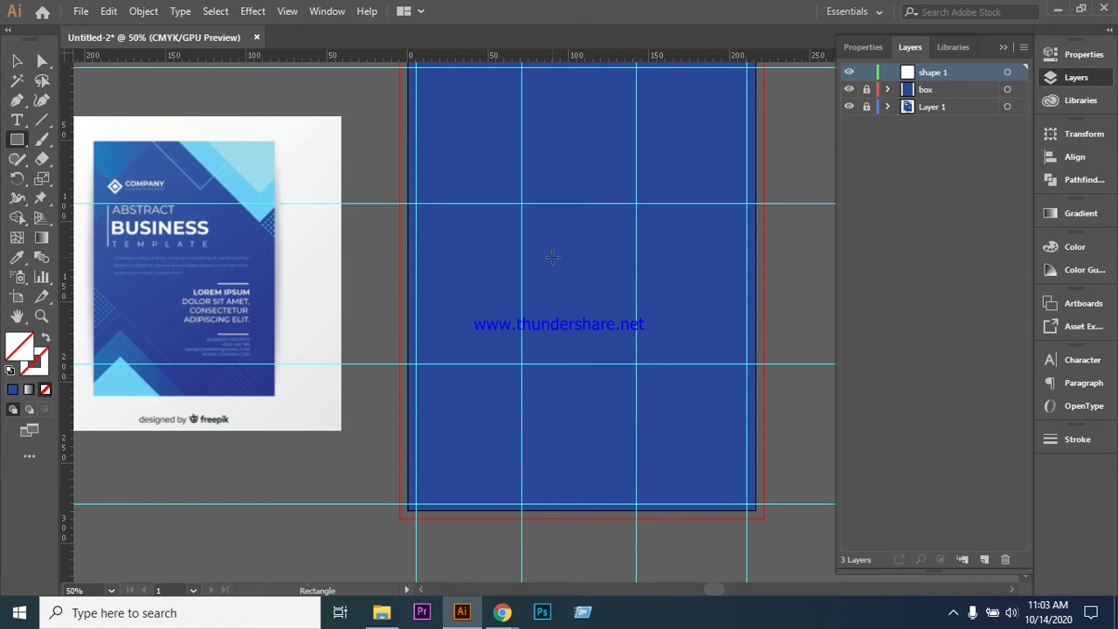
- Draw a square in the middle of the artboard with a near-black outline
drag(552, 255, 715, 377)
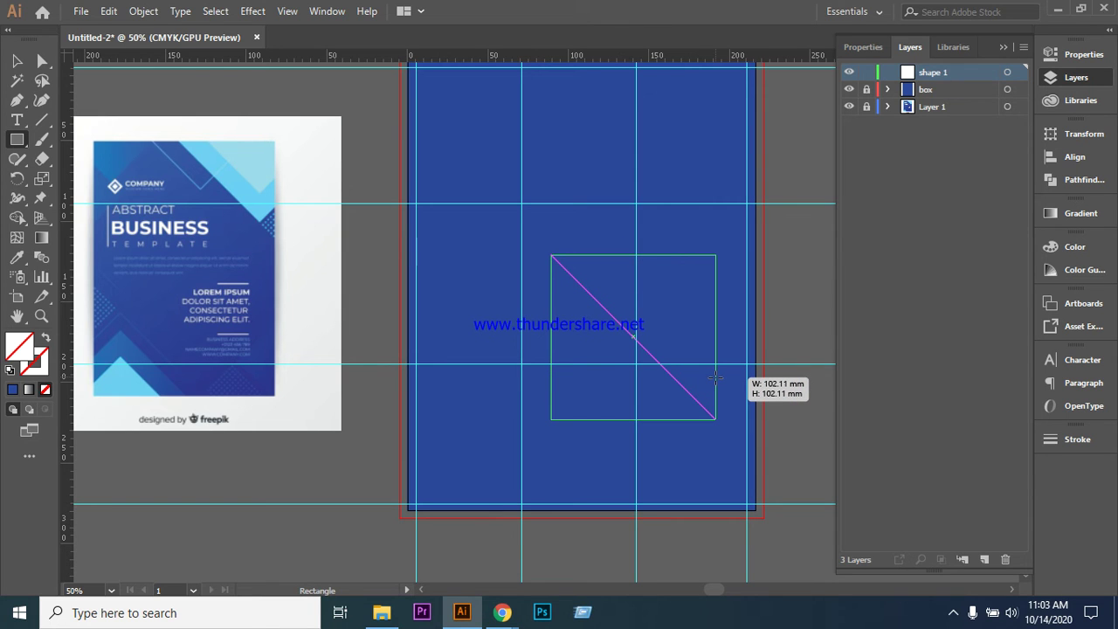
drag(715, 377, 714, 377)
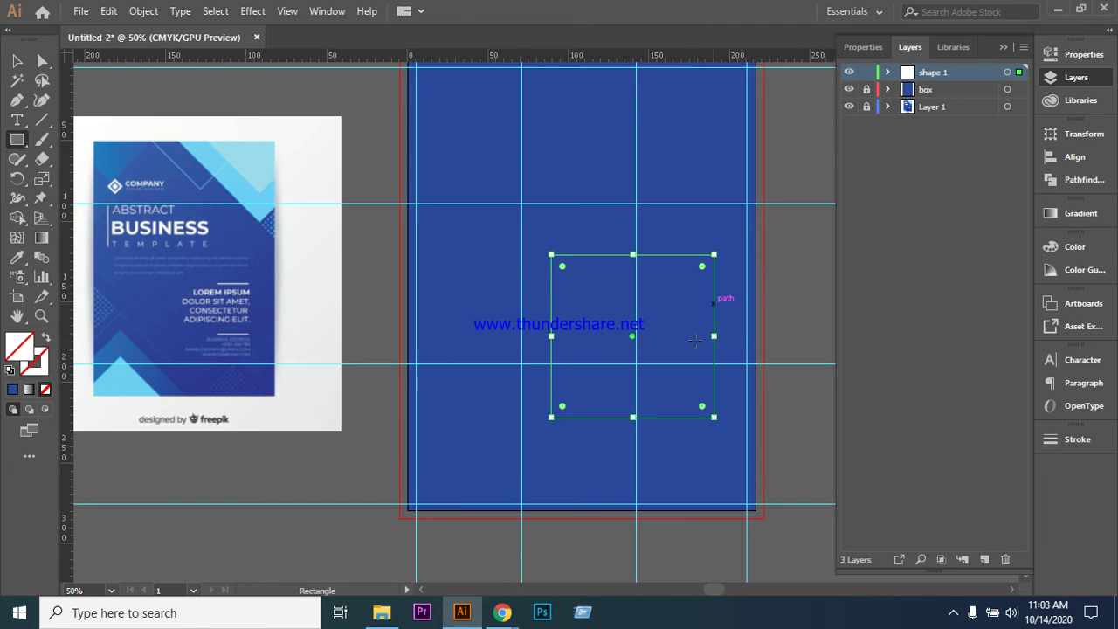
double_click(37, 362)
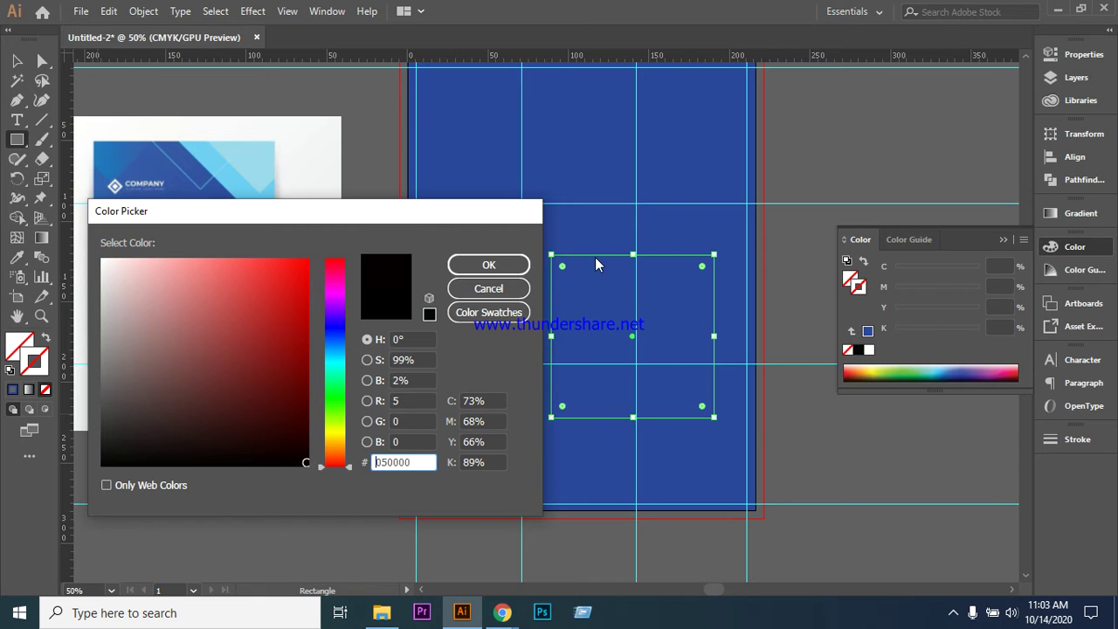
click(505, 266)
- Move the square up-left and Alt-drag a corner to make a smaller inner copy
click(25, 60)
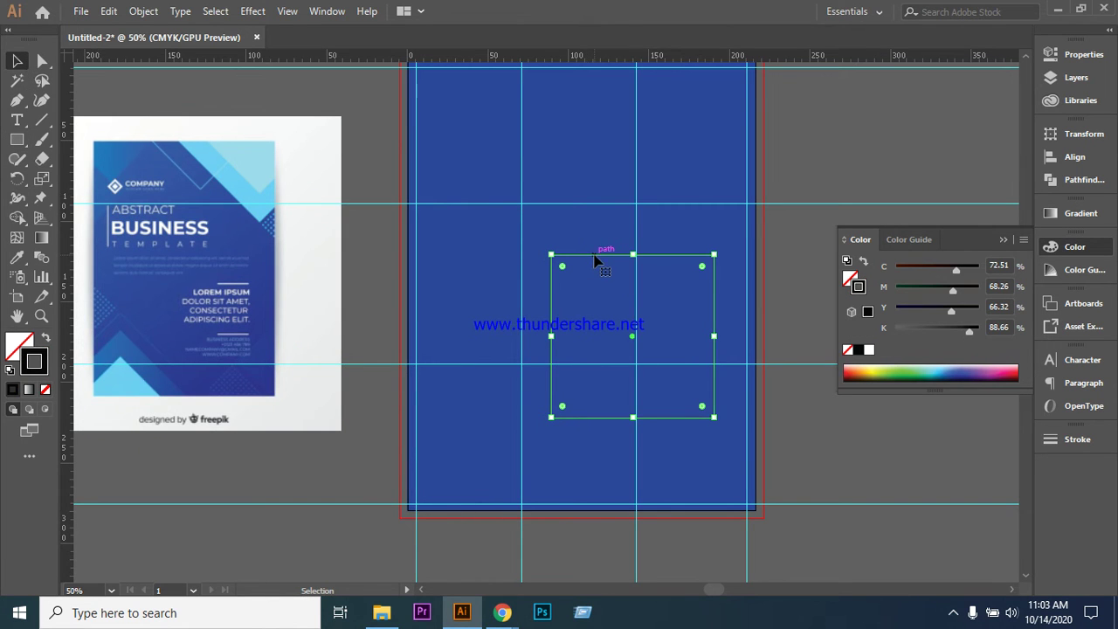
drag(587, 259, 531, 243)
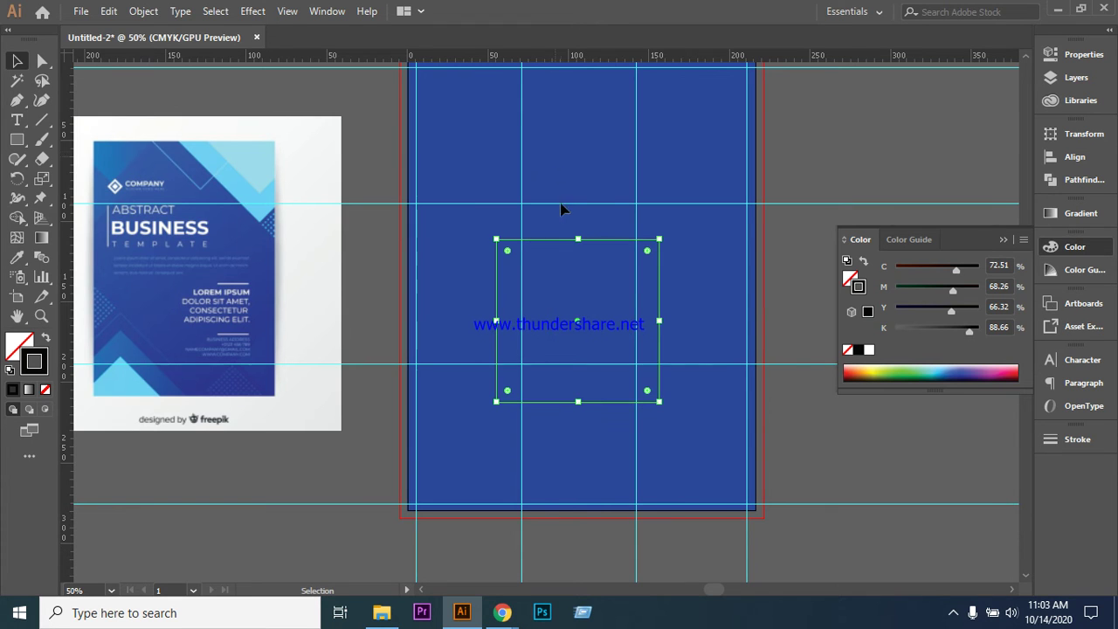
click(568, 284)
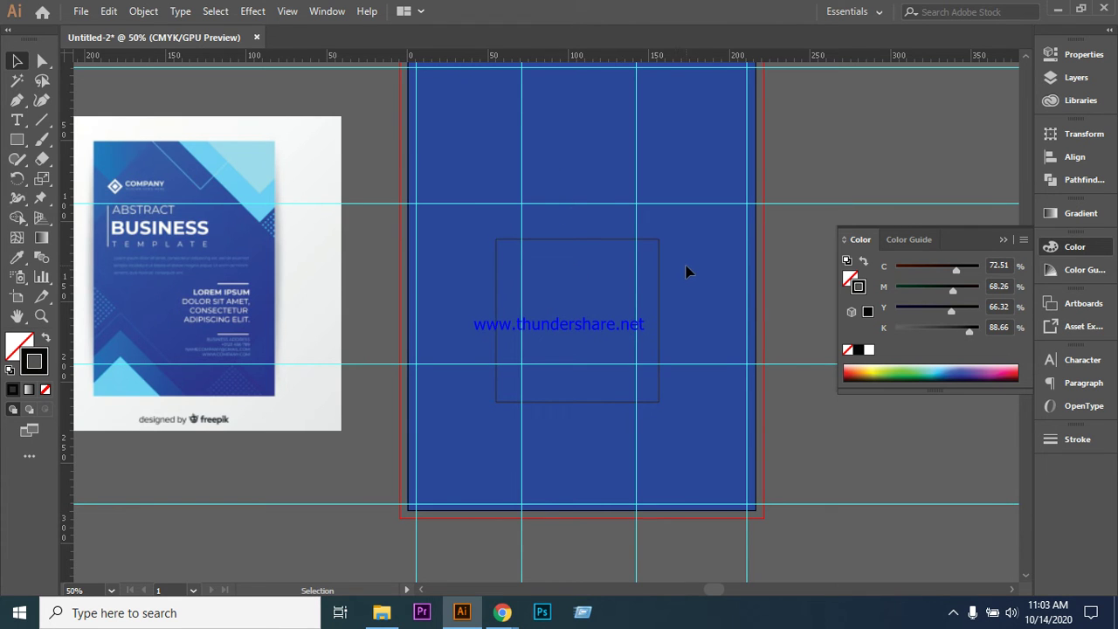
click(572, 246)
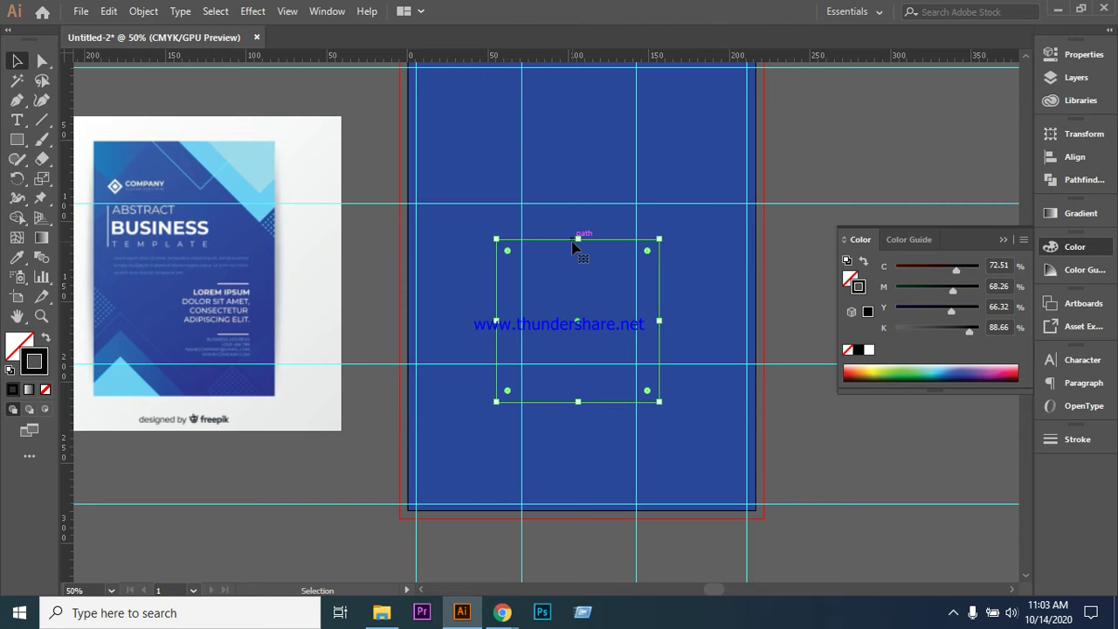
key(a)
key(v)
click(495, 236)
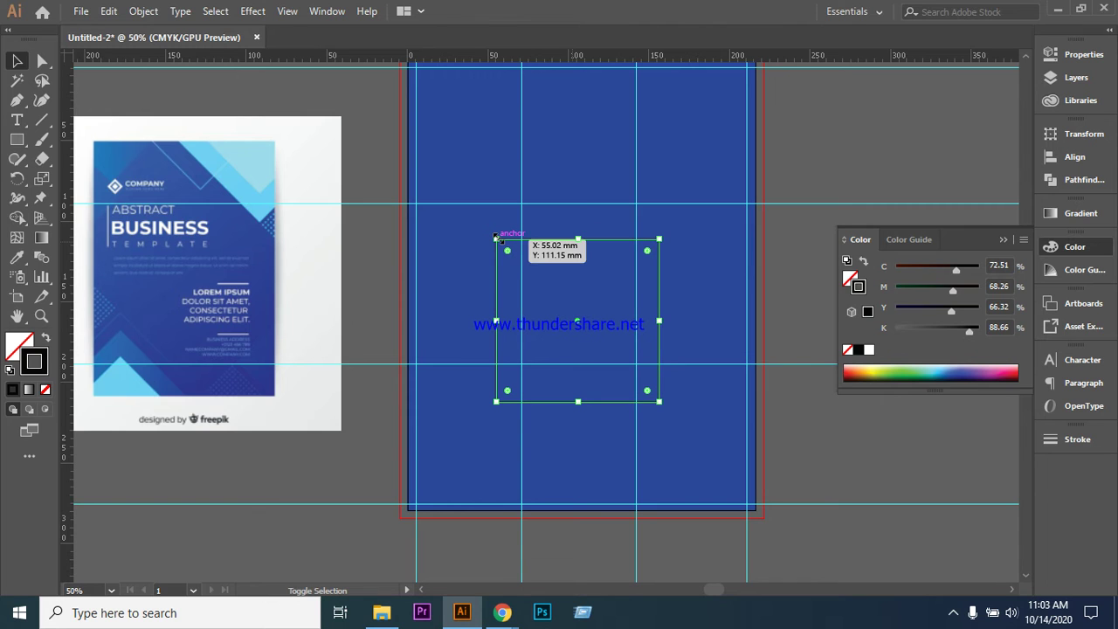
drag(529, 268, 556, 266)
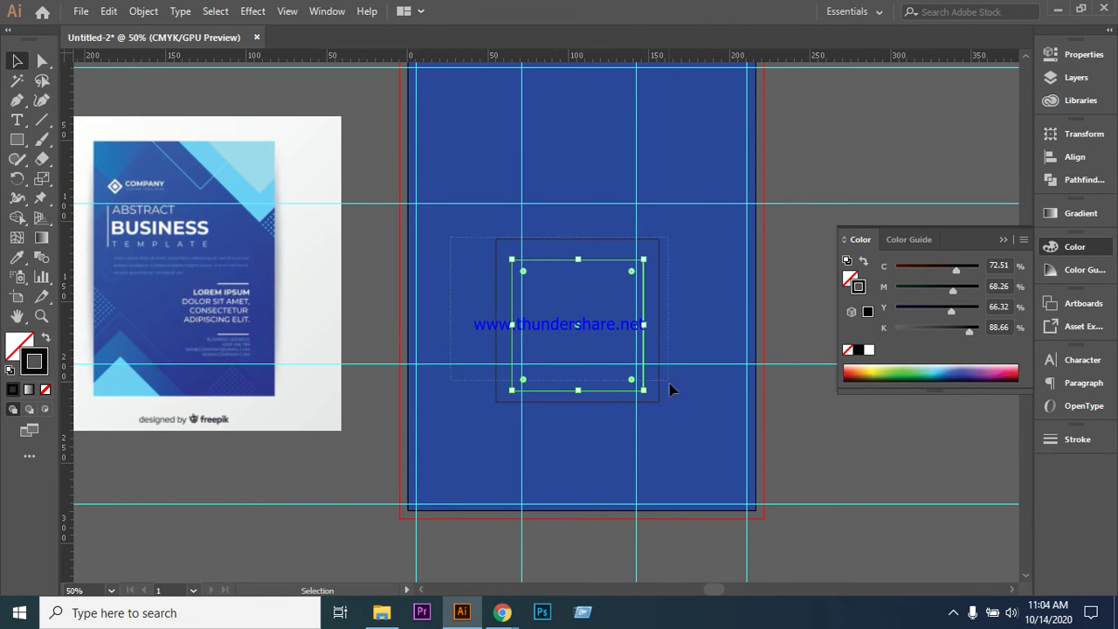
key(ctrl+alt+bracketleft)
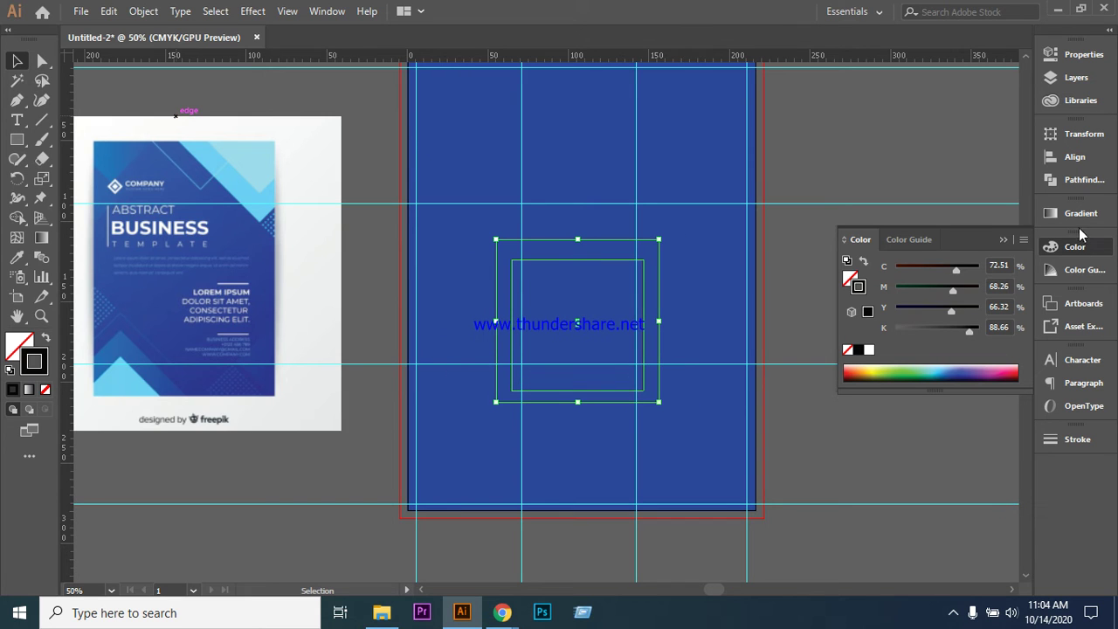
- Center the two squares on each other horizontally and vertically in the Align panel
click(1075, 159)
click(889, 172)
click(985, 171)
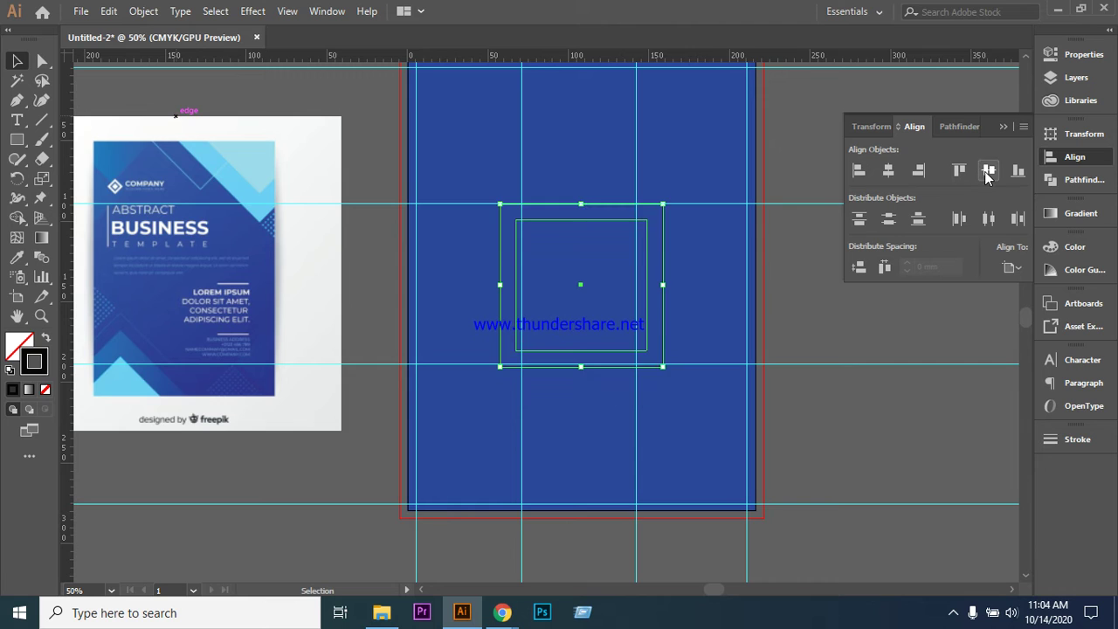
click(833, 315)
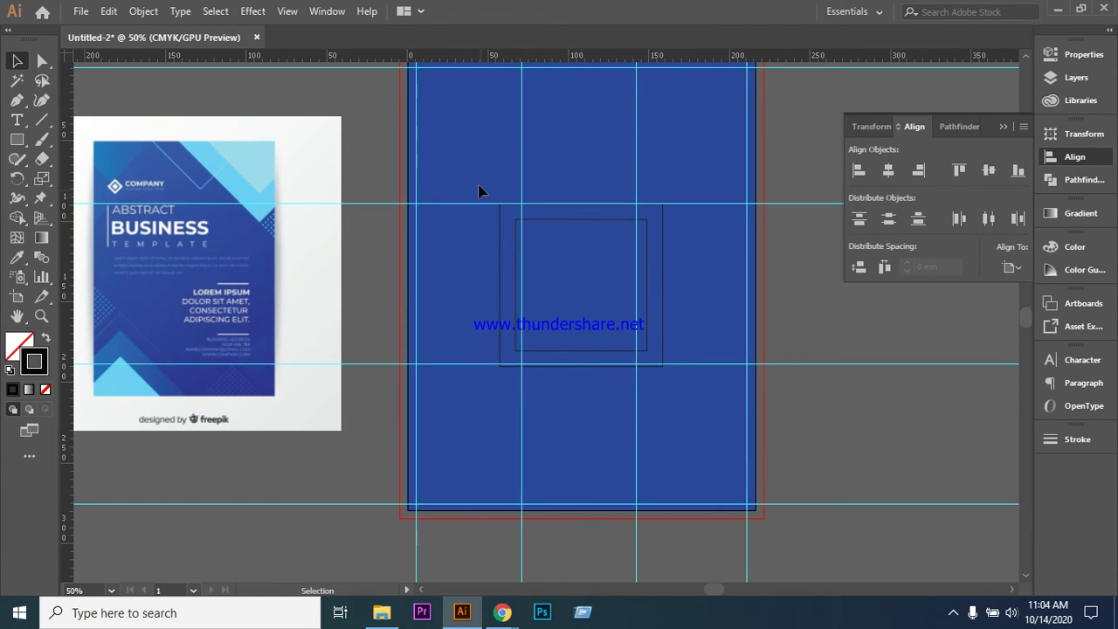
- Rotate both squares about 23° clockwise and move them onto the artboard's bottom-left corner
drag(701, 378, 700, 374)
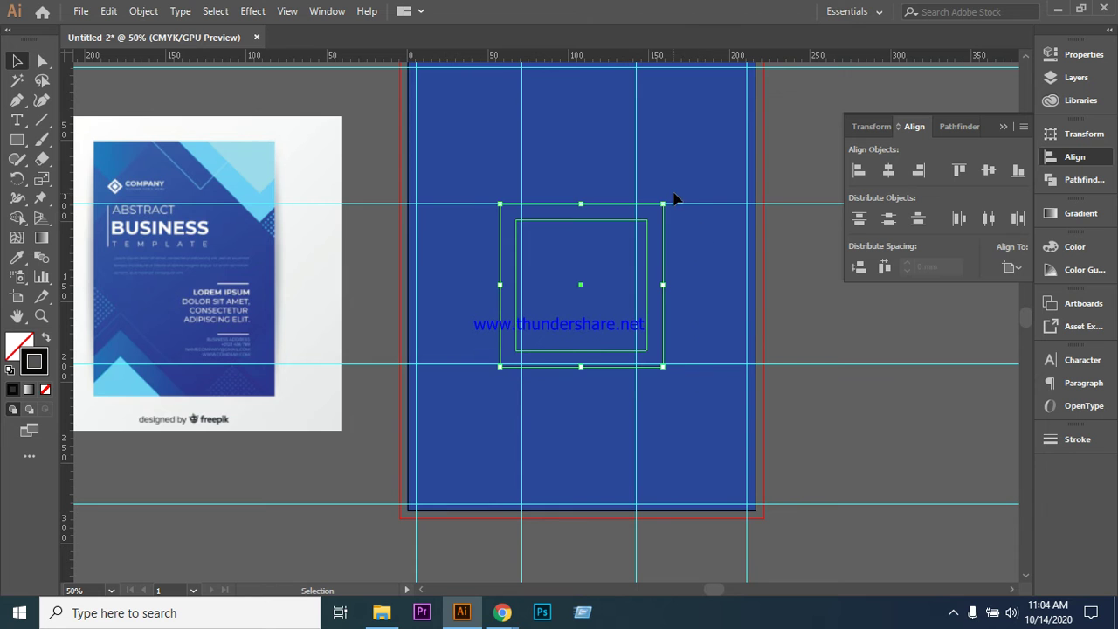
drag(664, 194, 710, 231)
drag(624, 235, 544, 434)
drag(611, 433, 651, 452)
- Fine-tune the squares' position at the bottom-left corner, undoing an accidental resize
drag(568, 438, 547, 467)
scroll(604, 388, down, 1)
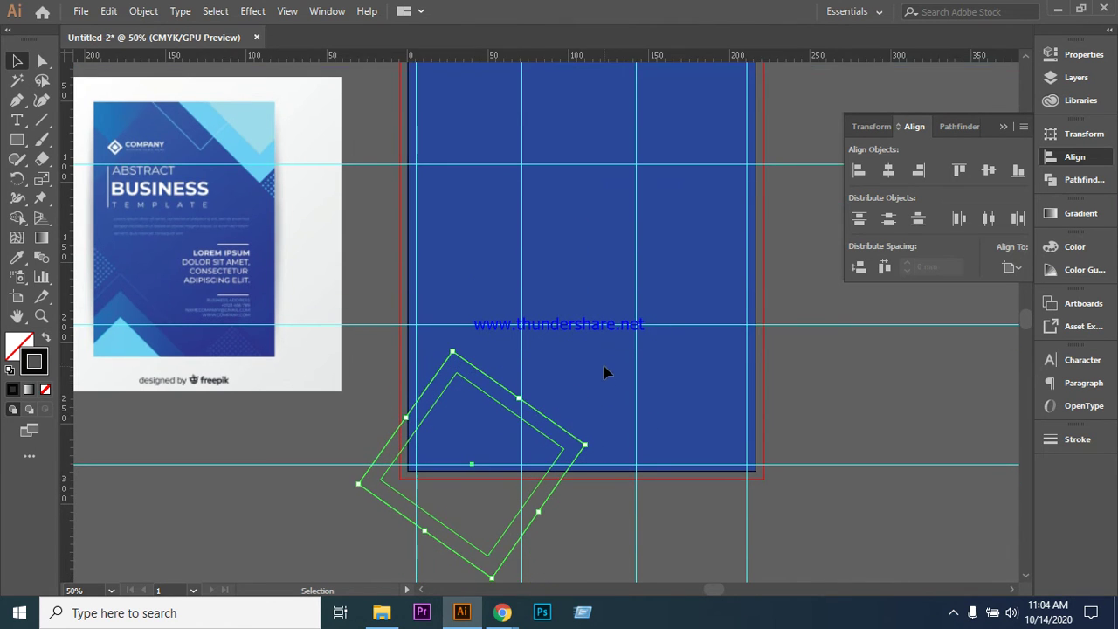
scroll(604, 367, down, 1)
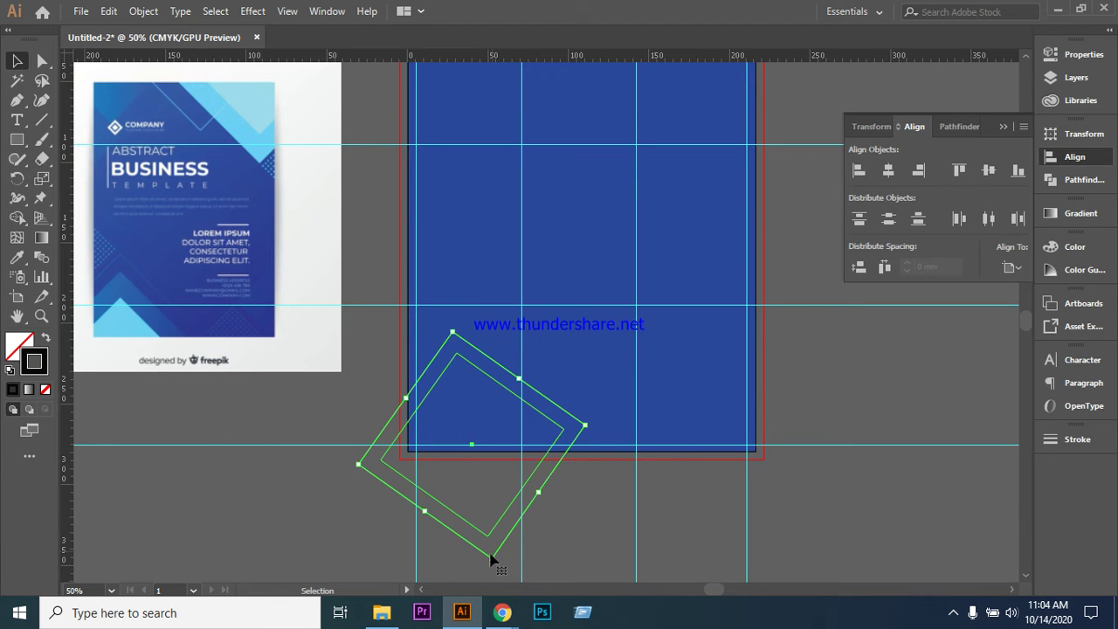
mouse_move(490, 560)
mouse_down()
mouse_move(494, 599)
mouse_move(493, 574)
mouse_up()
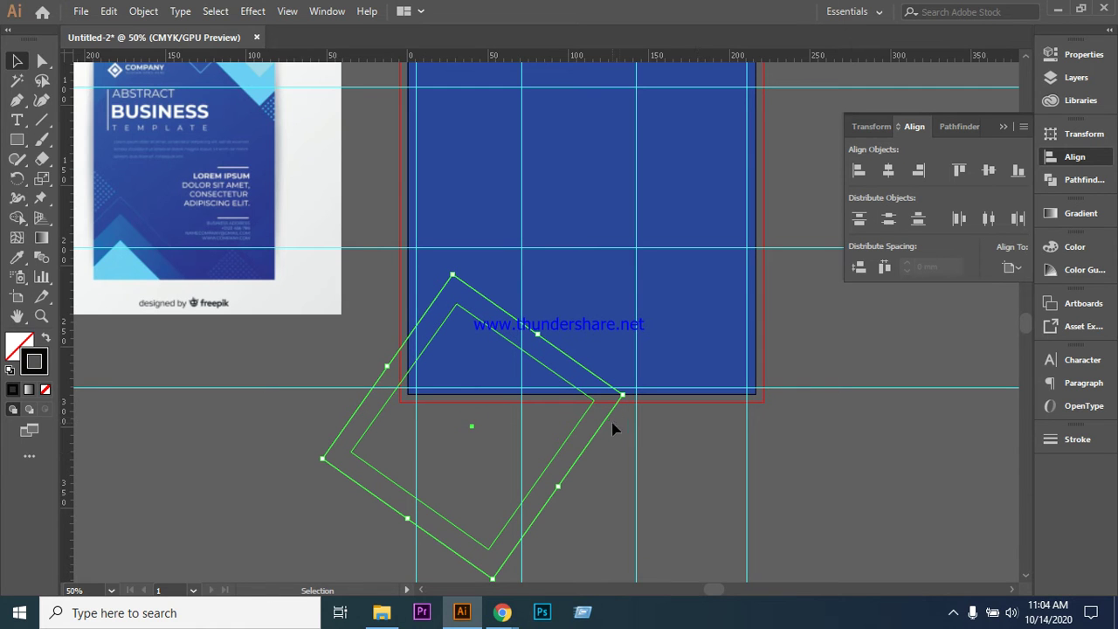
drag(620, 394, 607, 394)
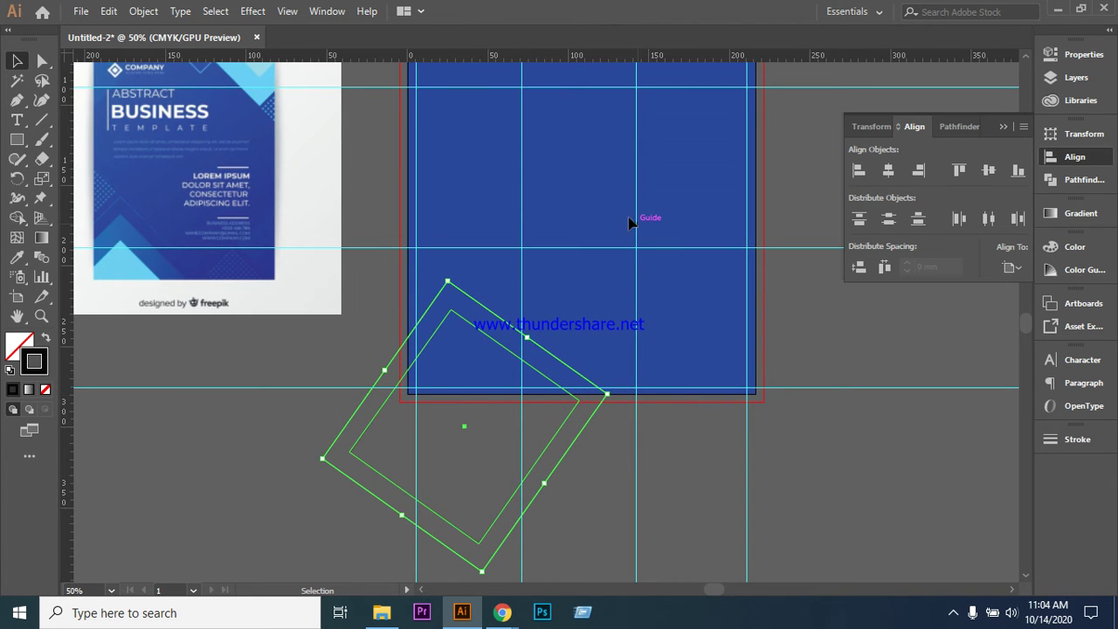
click(816, 467)
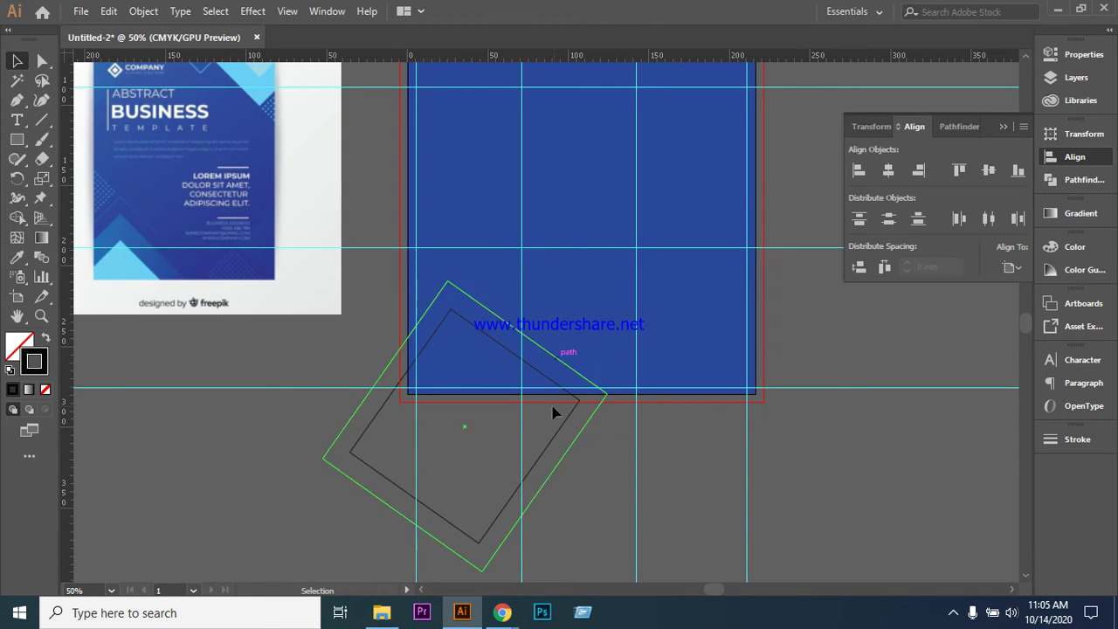
click(608, 395)
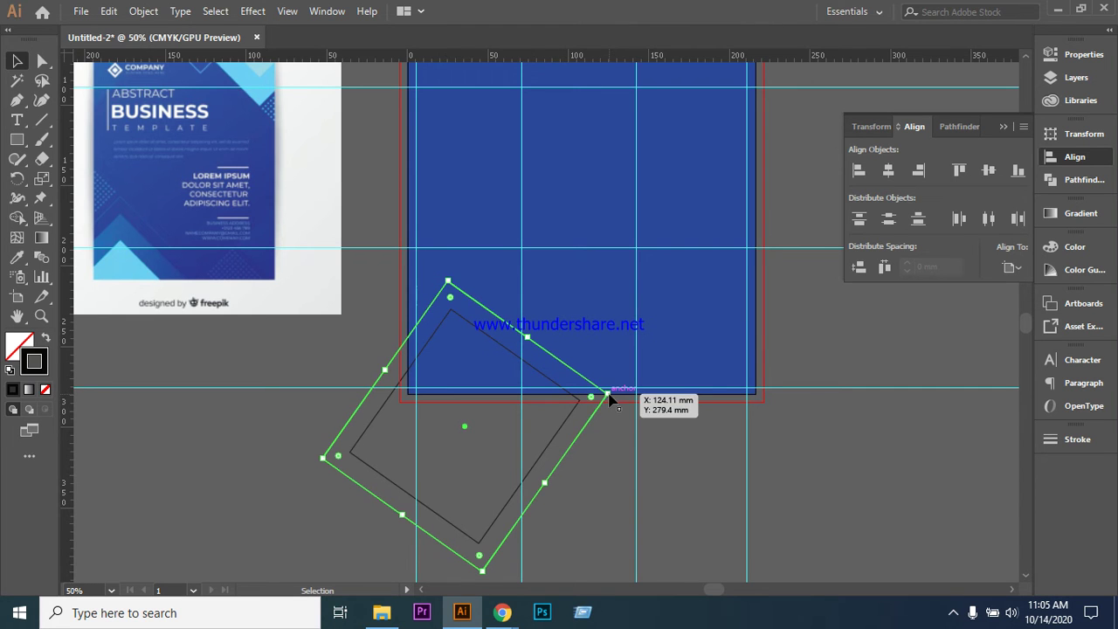
key(Left)
key(Left)
key(Left)
key(Left)
key(Left)
key(Left)
key(Left)
key(Left)
key(Left)
key(Left)
key(Left)
key(Left)
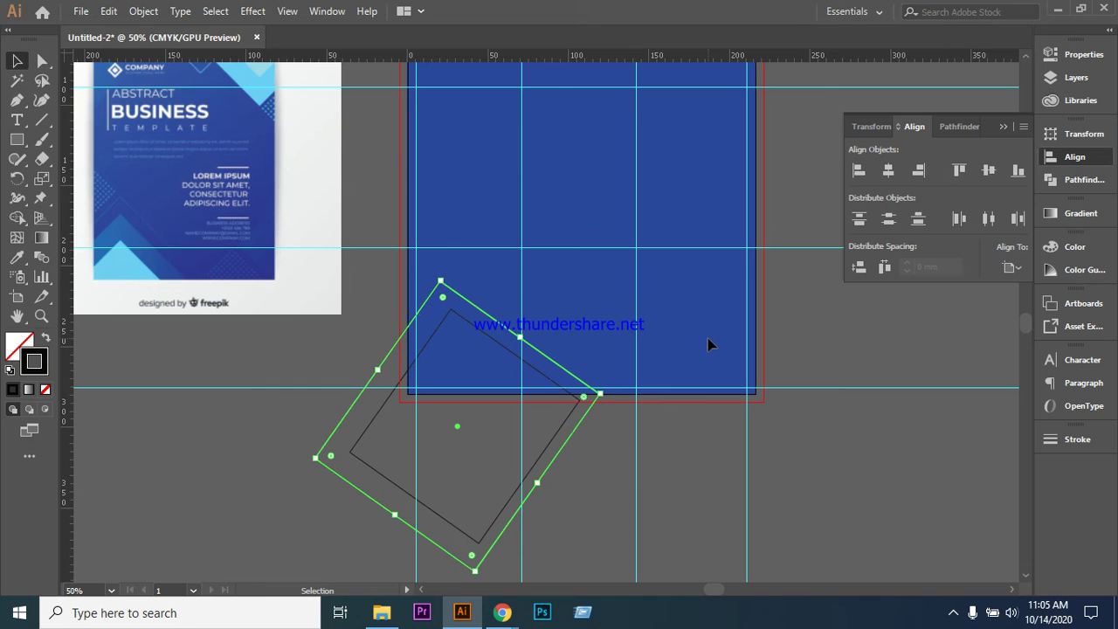
drag(600, 395, 593, 395)
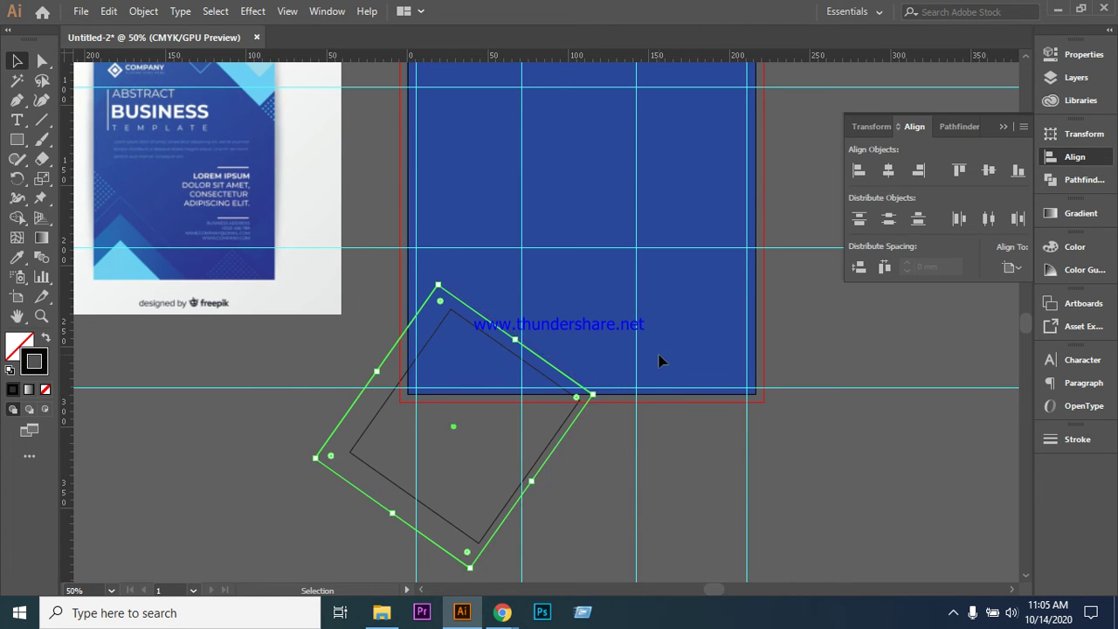
key(ctrl+z)
key(ctrl+z)
key(ctrl+z)
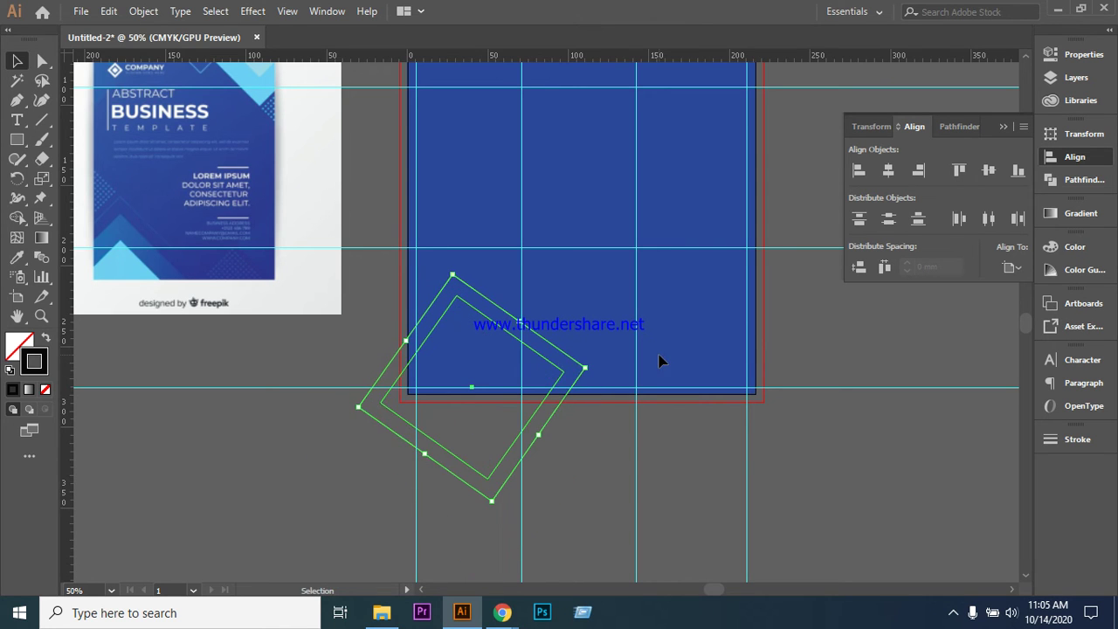
click(655, 456)
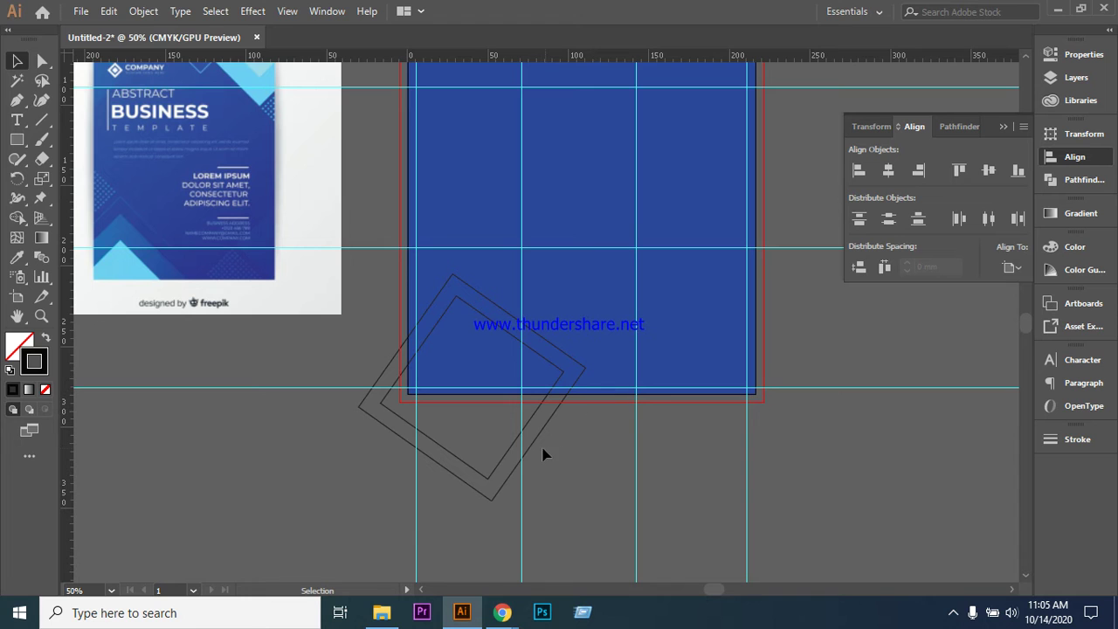
- Group the two rotated squares, nudge them down-left, and tilt them further to about 36°
click(494, 506)
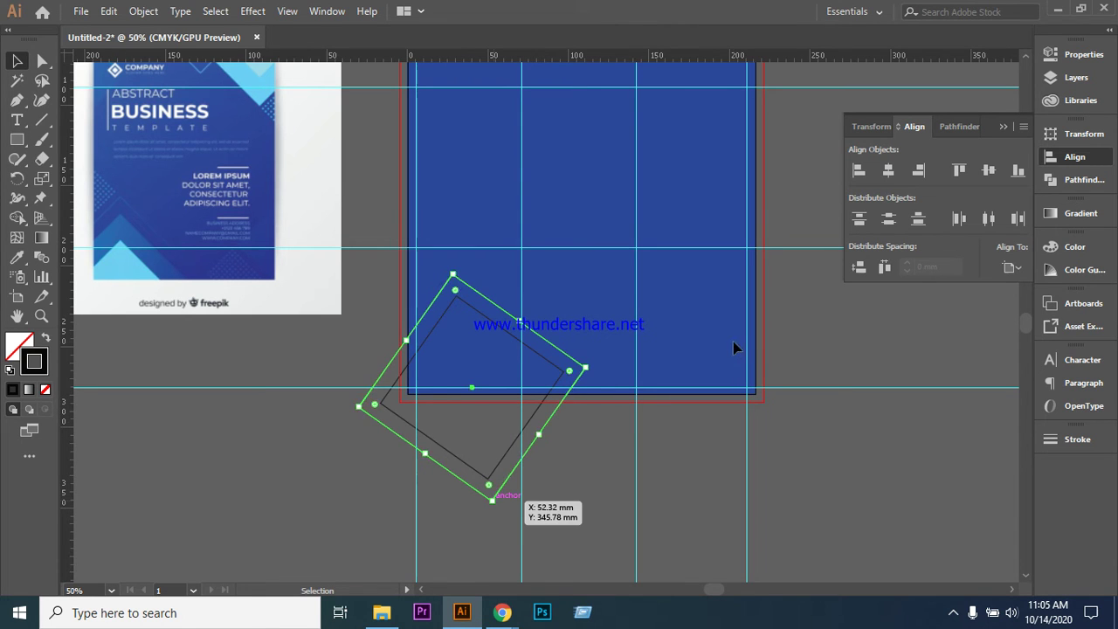
click(550, 368)
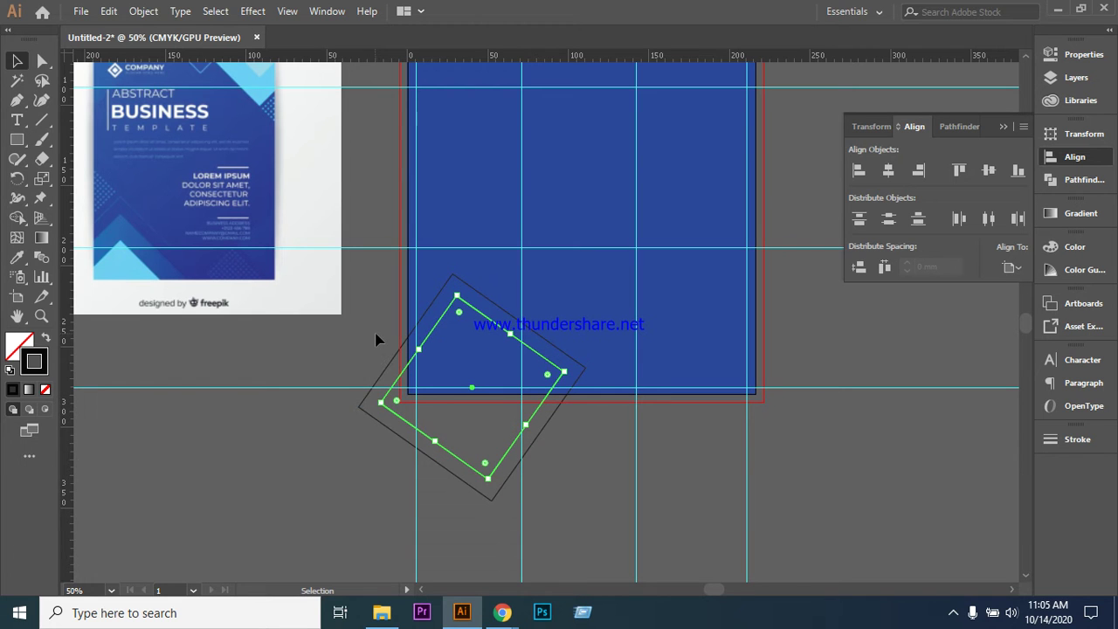
key(ctrl+a)
right_click(455, 305)
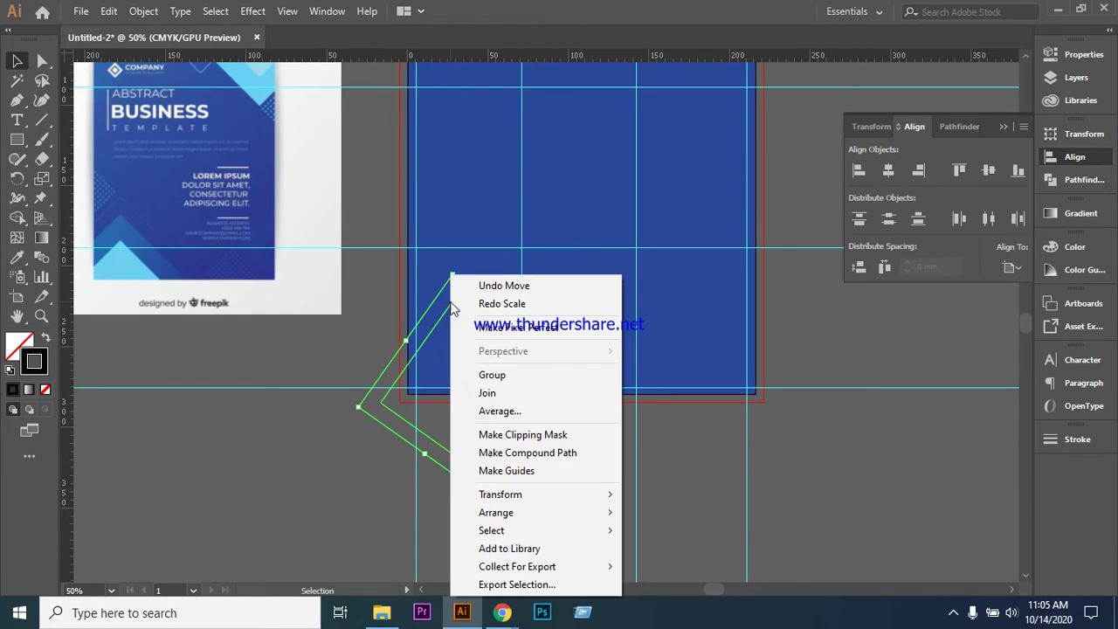
click(514, 377)
key(Down)
key(Down)
key(Down)
key(Down)
key(Down)
key(Down)
key(Down)
key(Down)
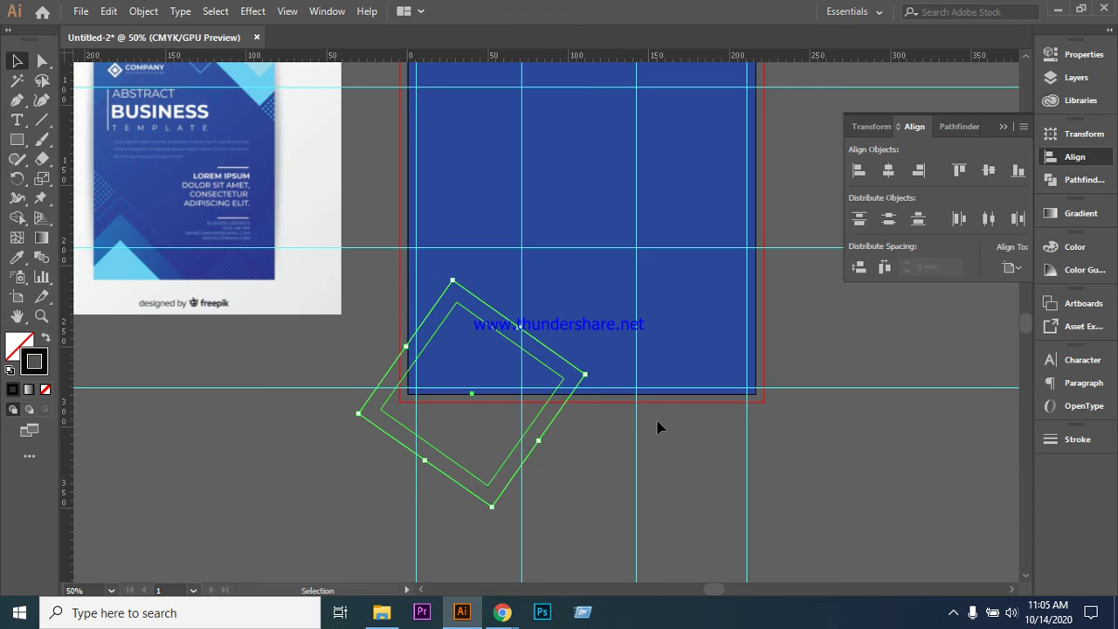
key(Down)
key(Down)
key(Down)
key(Down)
key(Down)
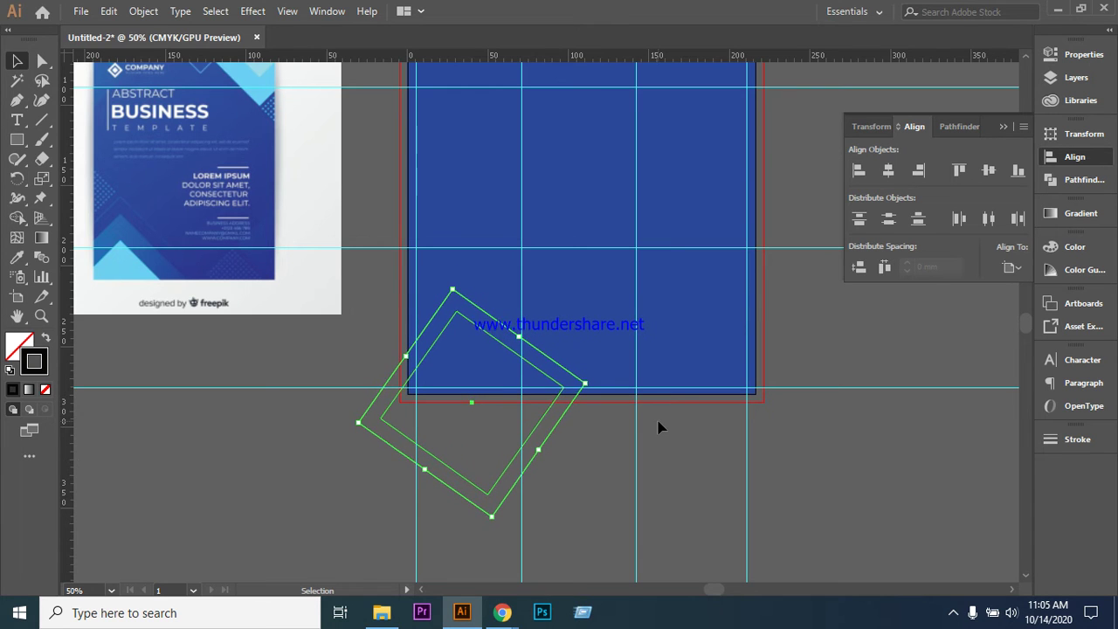
key(Left)
key(Left)
key(Left)
key(Left)
key(Left)
key(Left)
key(Left)
key(Left)
key(Left)
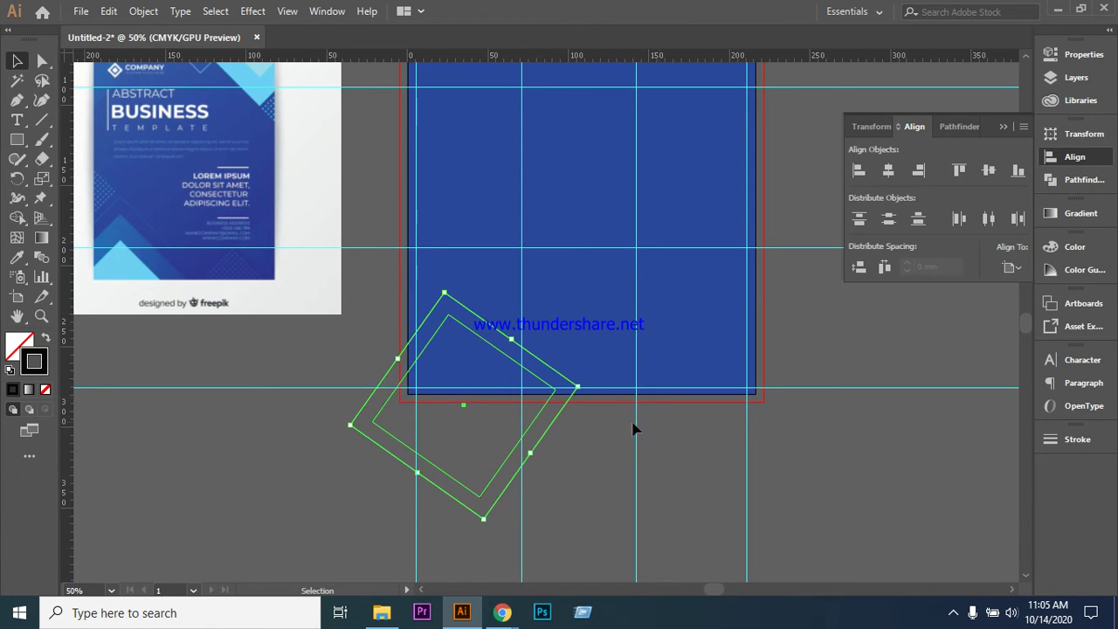
drag(589, 380, 630, 384)
key(Left)
click(828, 465)
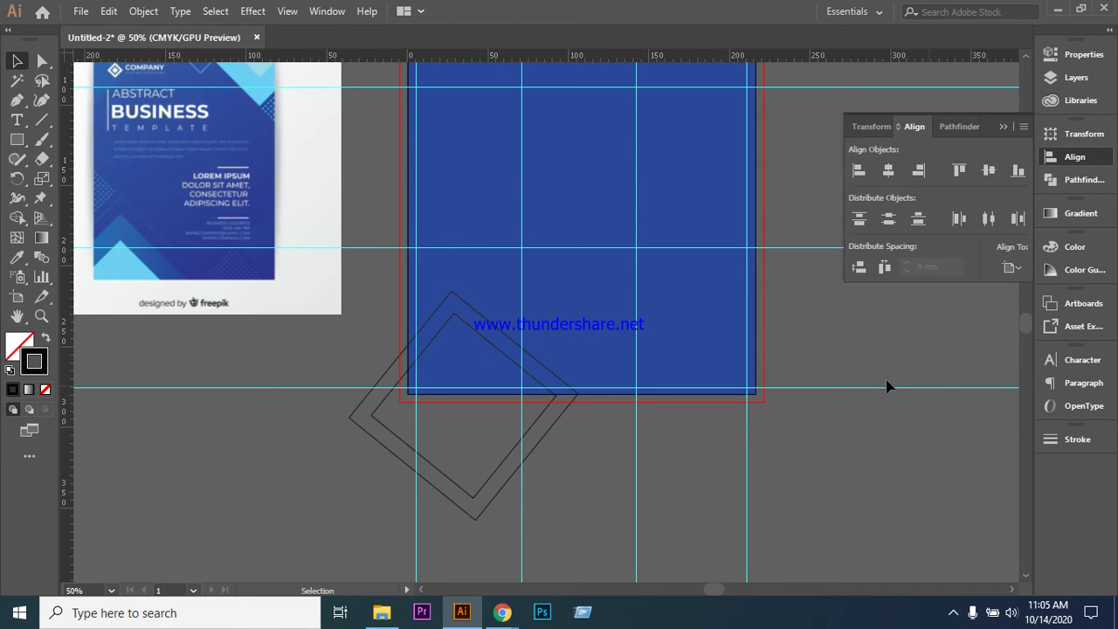
- Try adding a Pen anchor where the diamonds meet the artboard's left edge, undoing a stray line
scroll(596, 246, down, 1)
scroll(600, 175, down, 1)
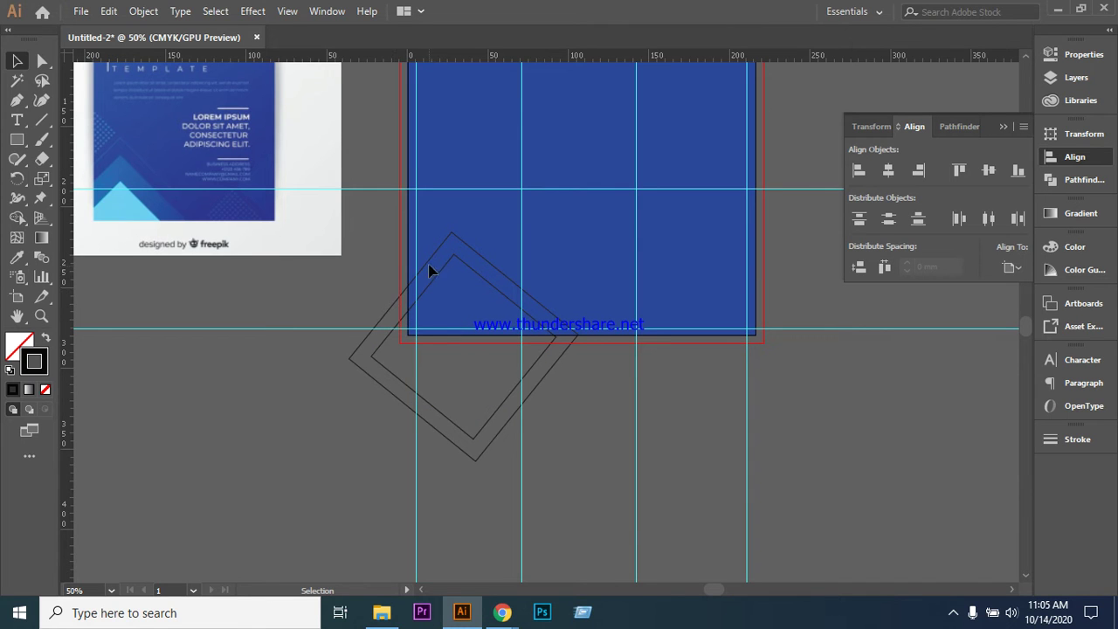
click(399, 302)
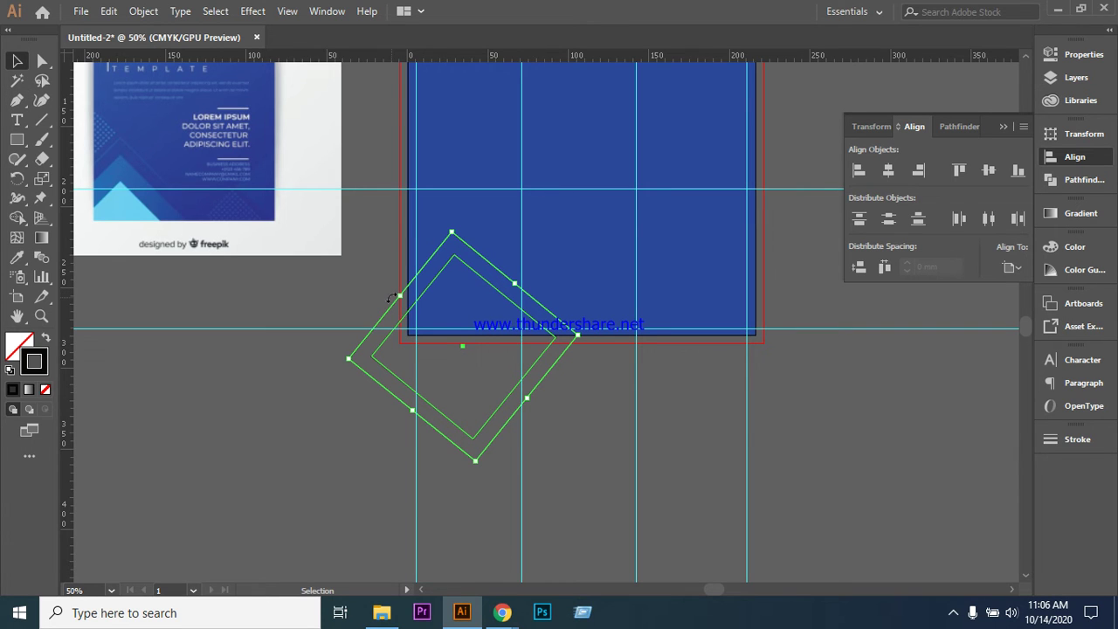
click(17, 99)
click(74, 100)
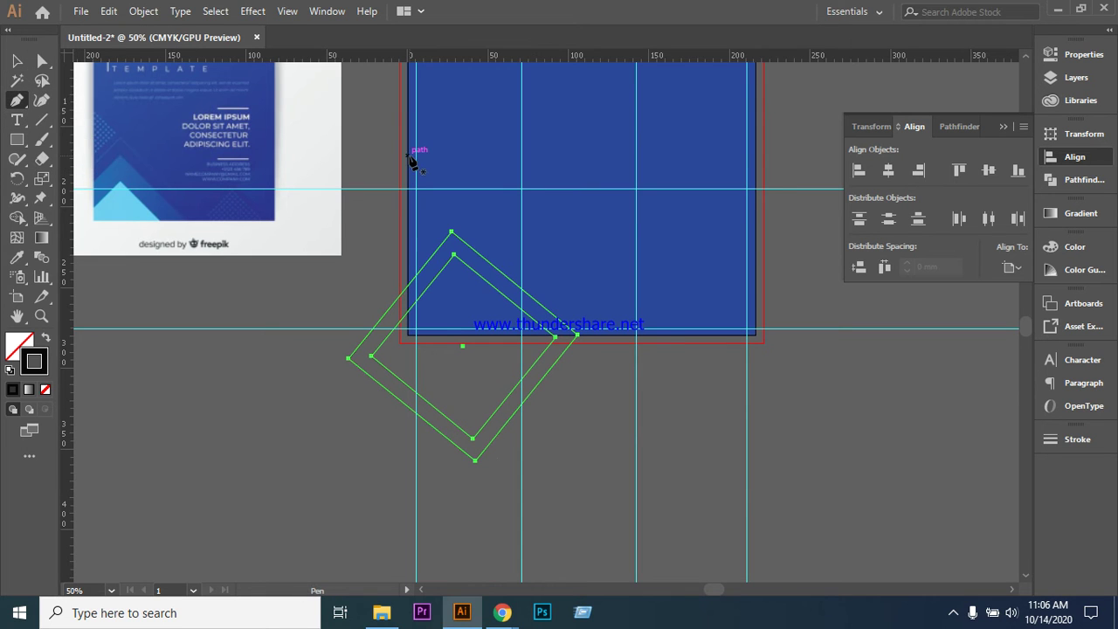
click(398, 298)
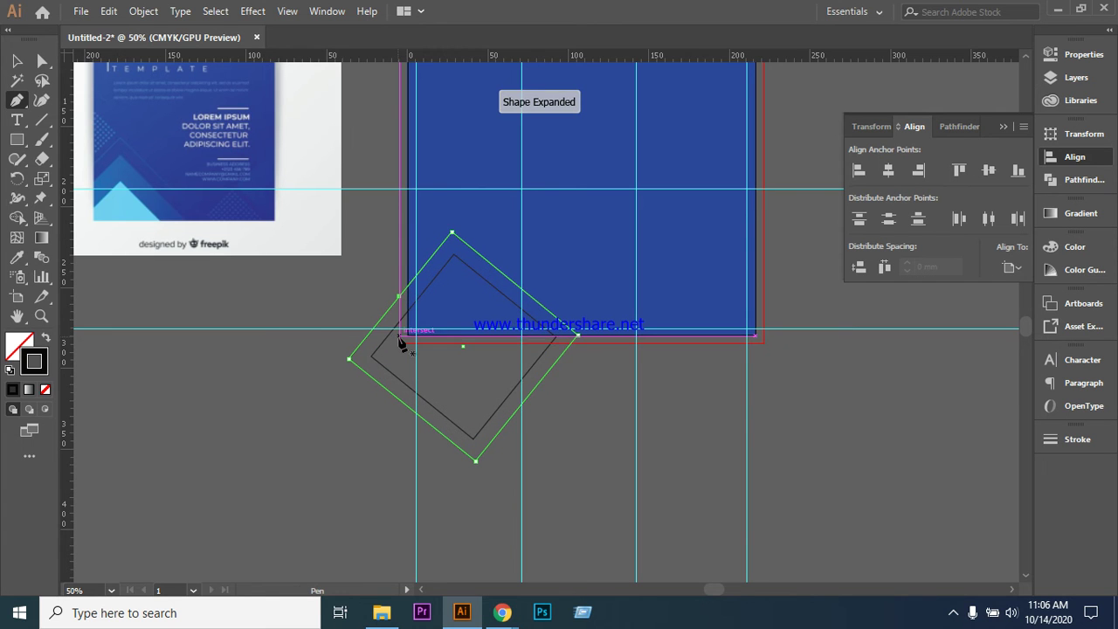
click(400, 347)
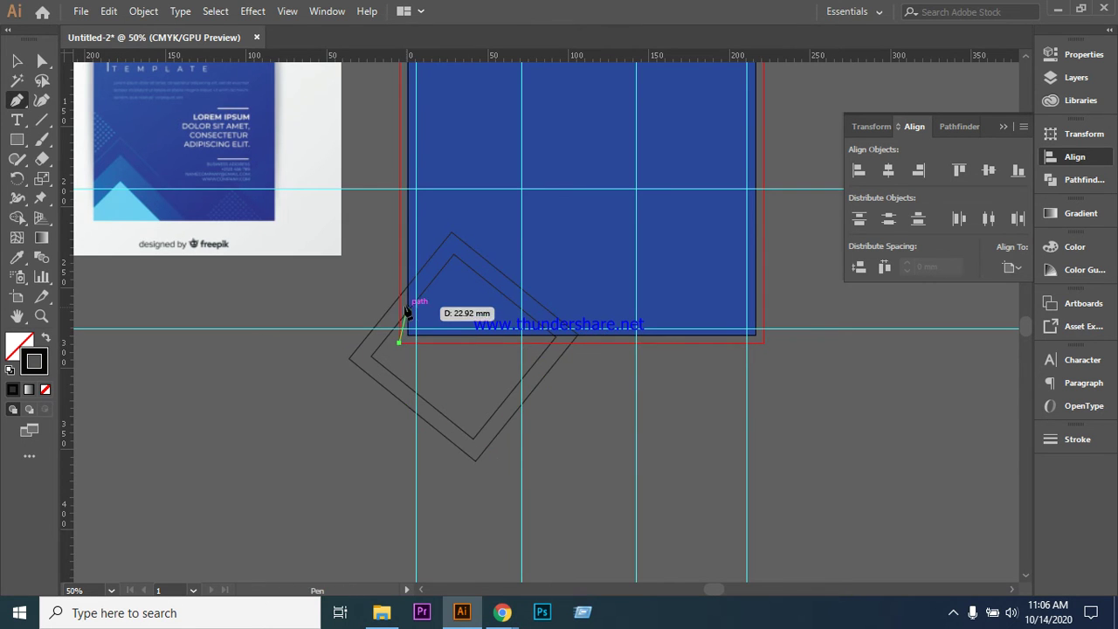
ctrl+click(542, 375)
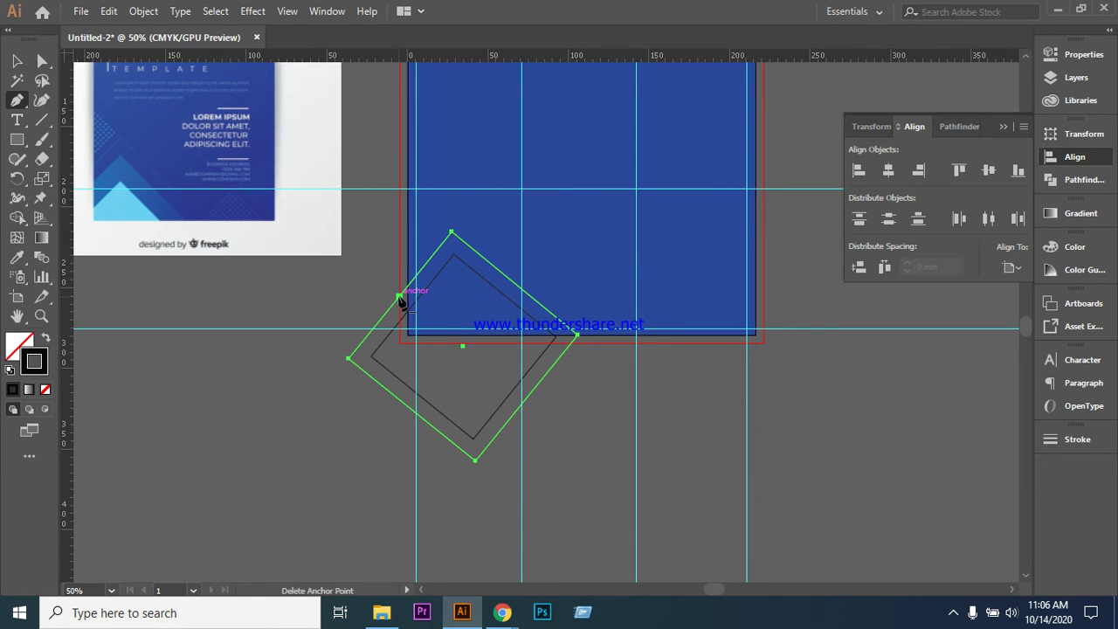
ctrl+shift+click(388, 345)
drag(388, 345, 236, 274)
key(ctrl+z)
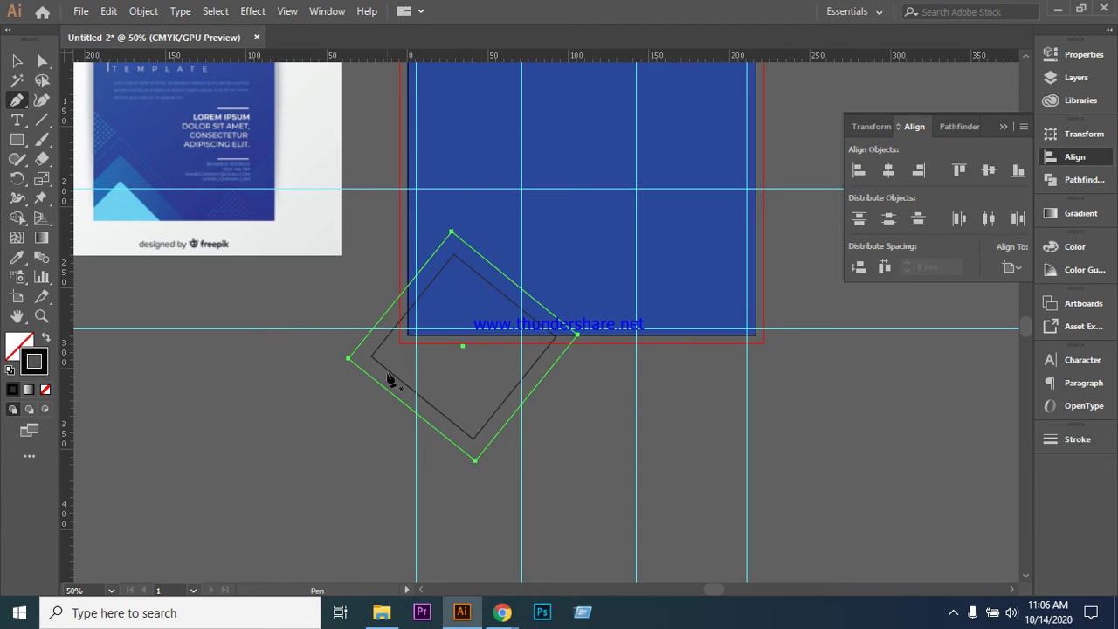
- Reselect both diamonds and add an anchor on the outer diamond at the artboard's left border
click(20, 66)
click(251, 390)
click(389, 349)
click(348, 423)
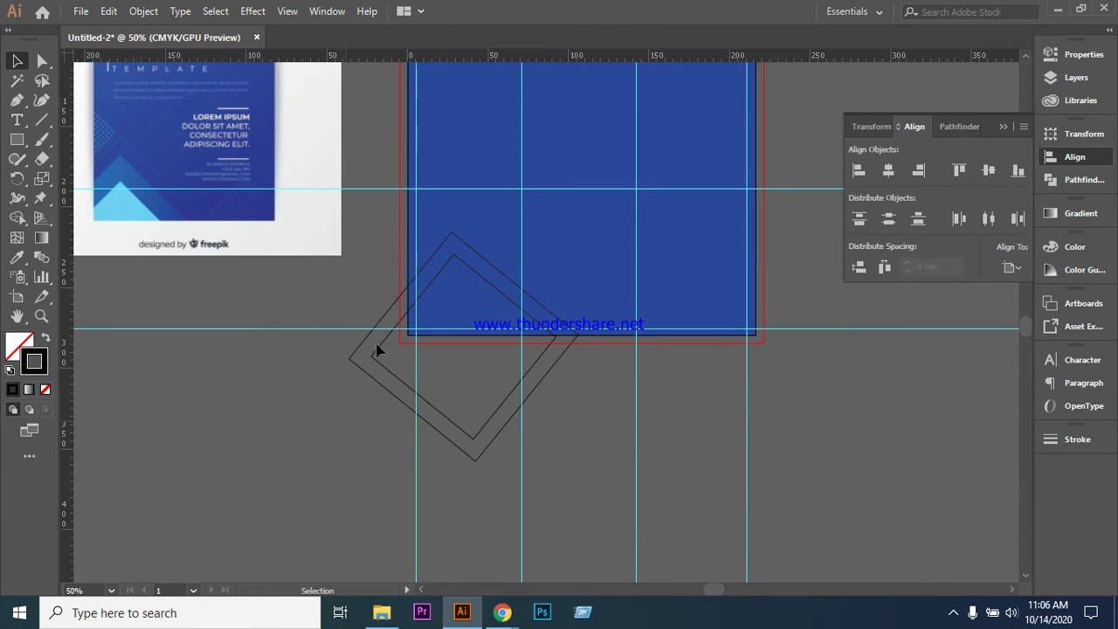
click(372, 333)
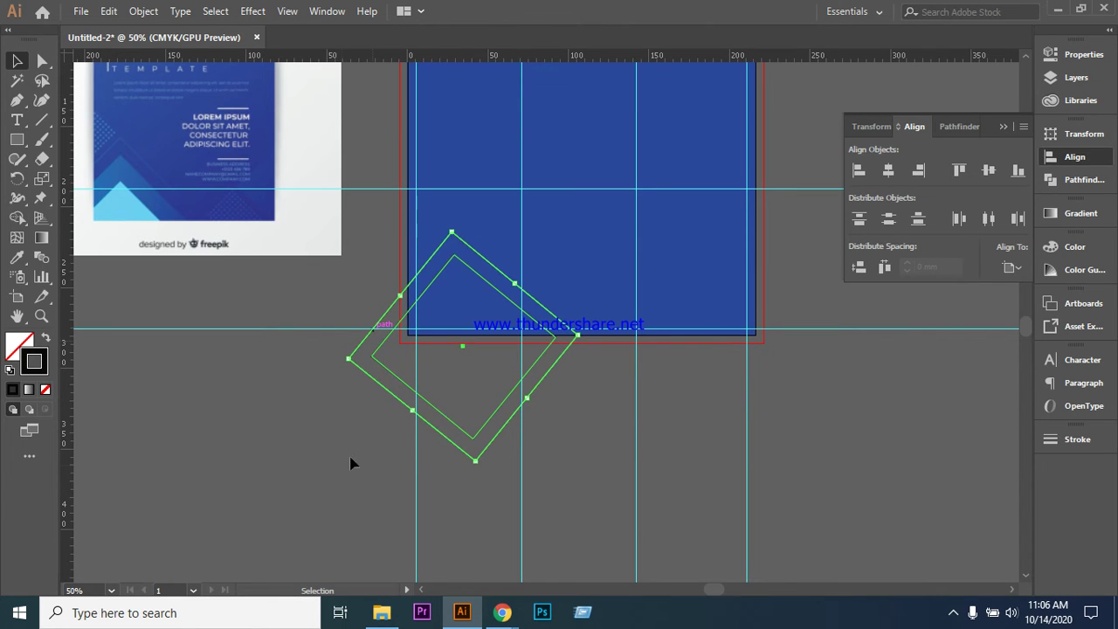
click(16, 99)
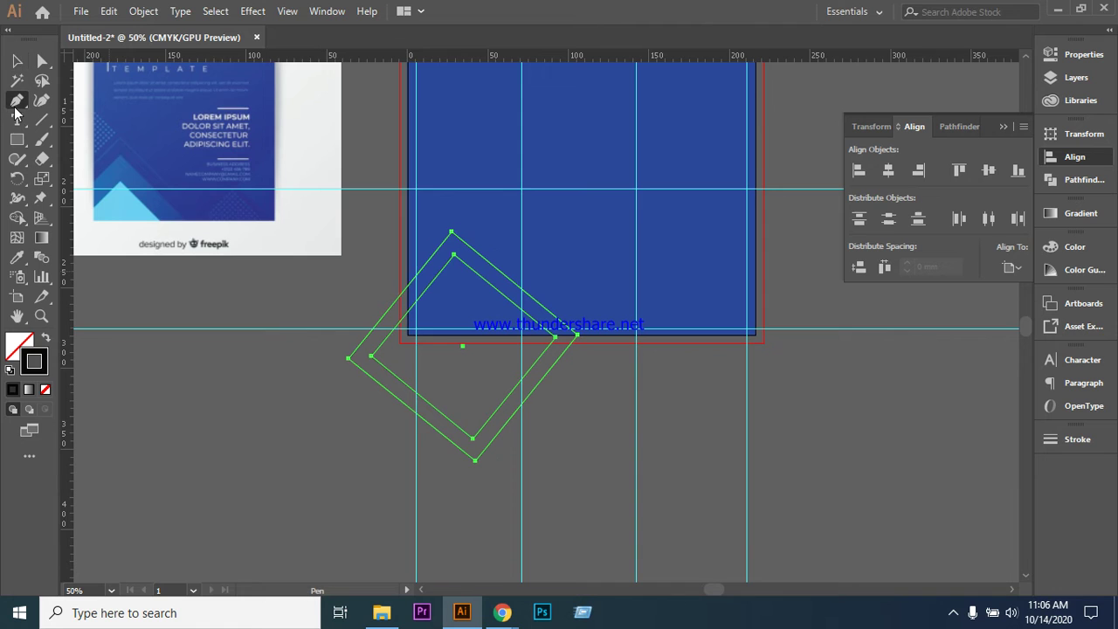
click(400, 297)
key(v)
click(212, 312)
click(16, 100)
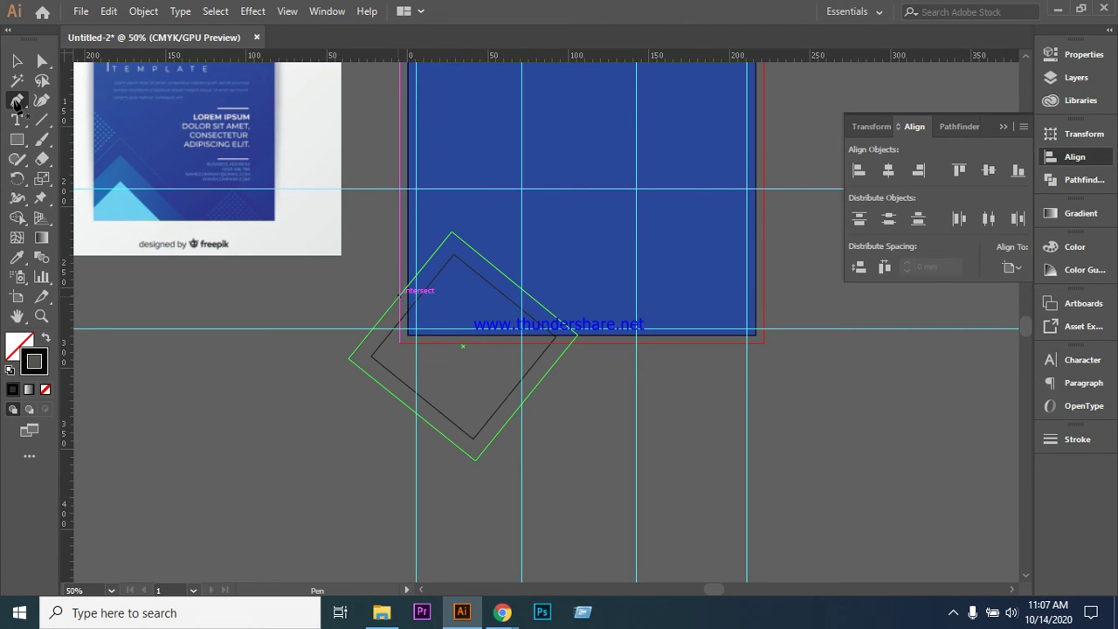
- Draw a pen path from the new anchor down the artboard's left edge and across to the diamond
click(17, 102)
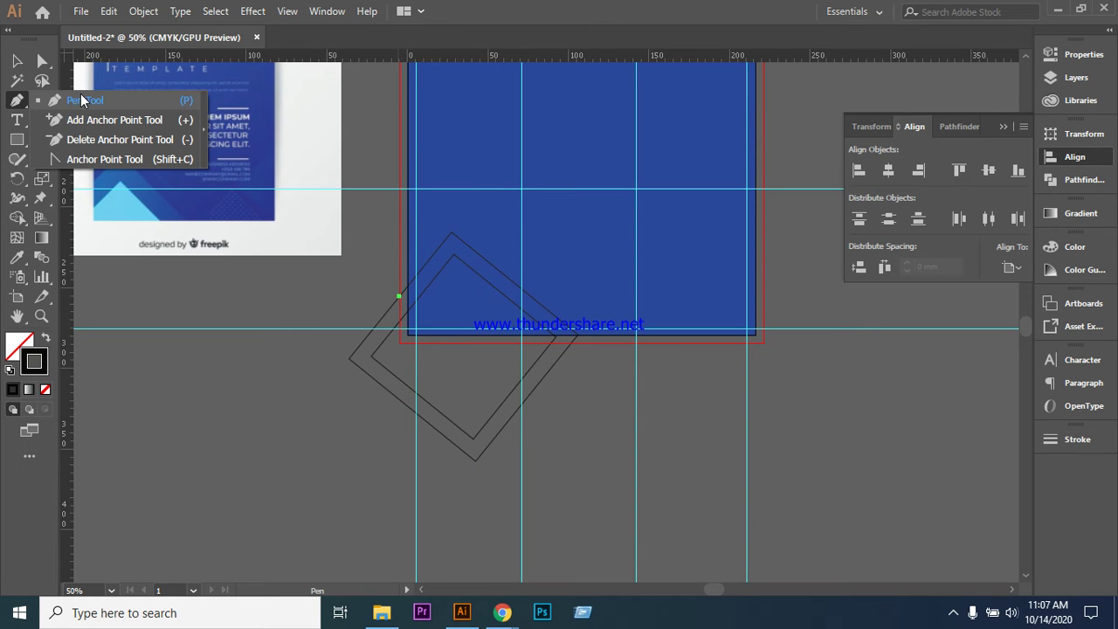
drag(398, 297, 402, 349)
click(400, 343)
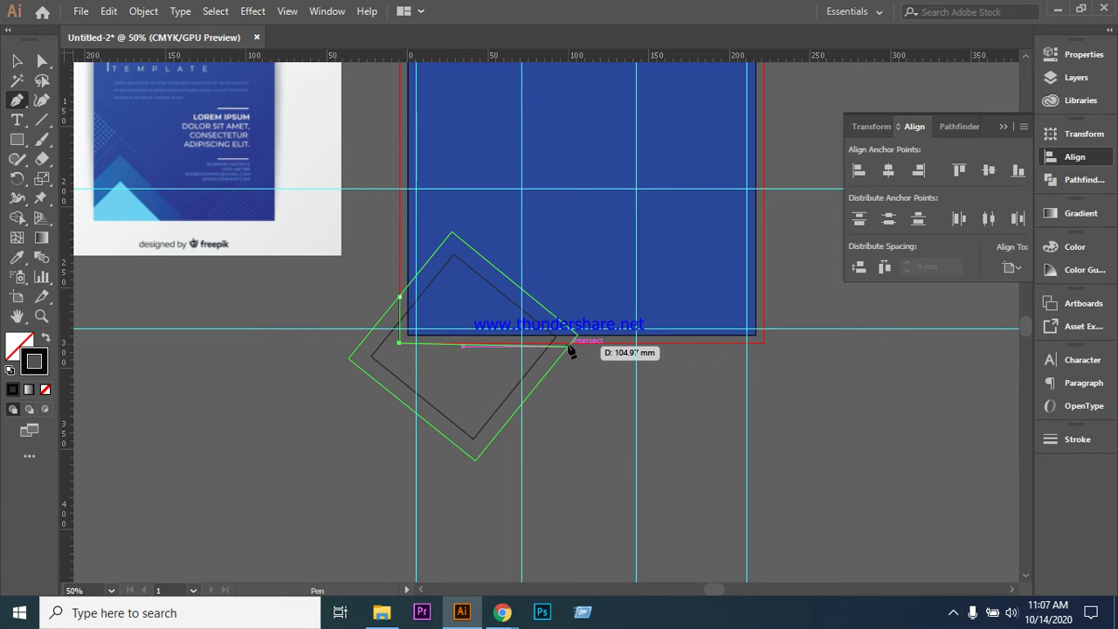
key(ctrl+z)
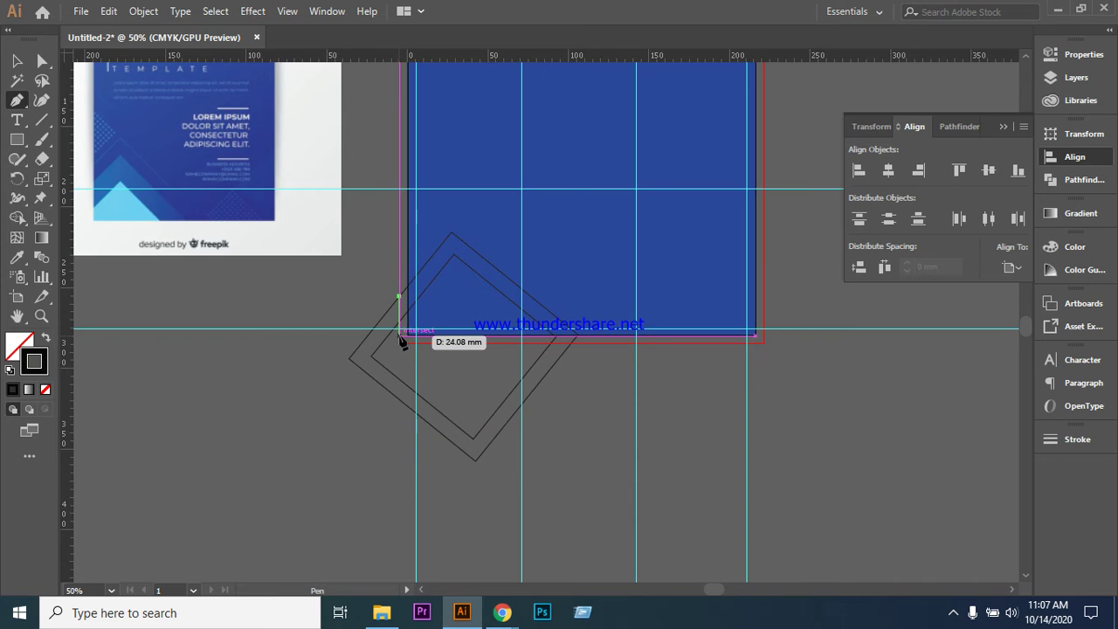
click(399, 336)
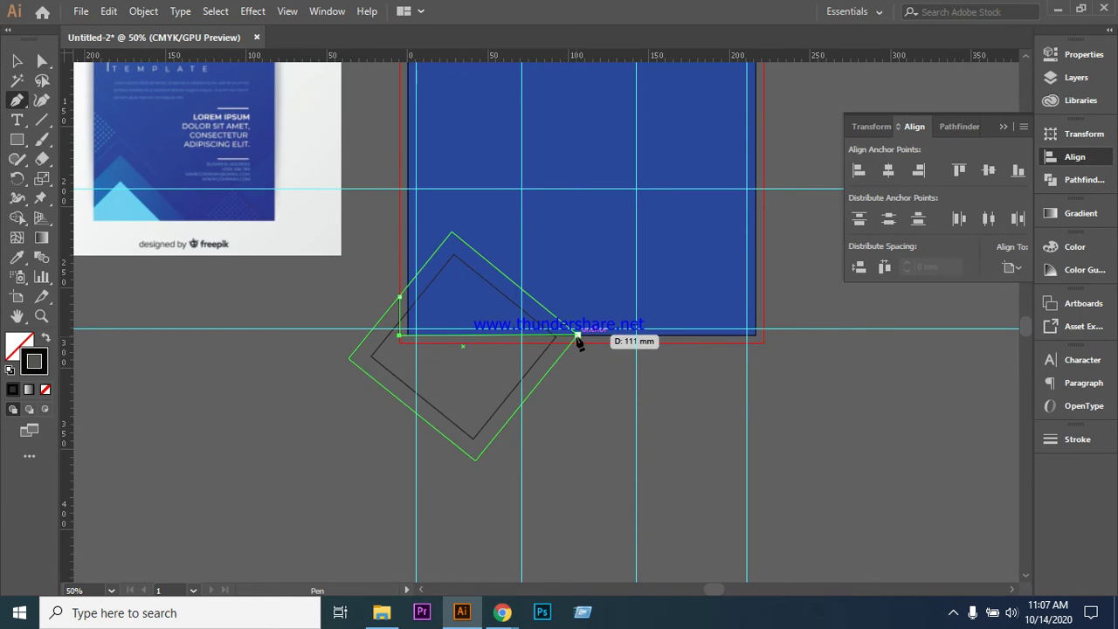
click(577, 336)
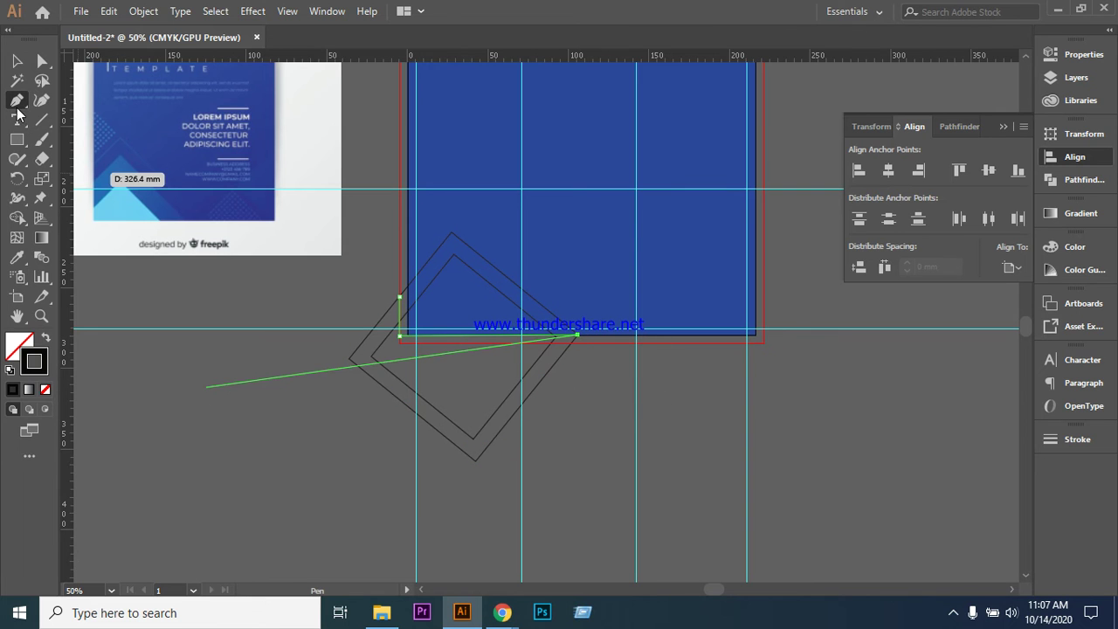
- Select the diamonds and the new path together and show the Layers panel
click(17, 60)
click(440, 429)
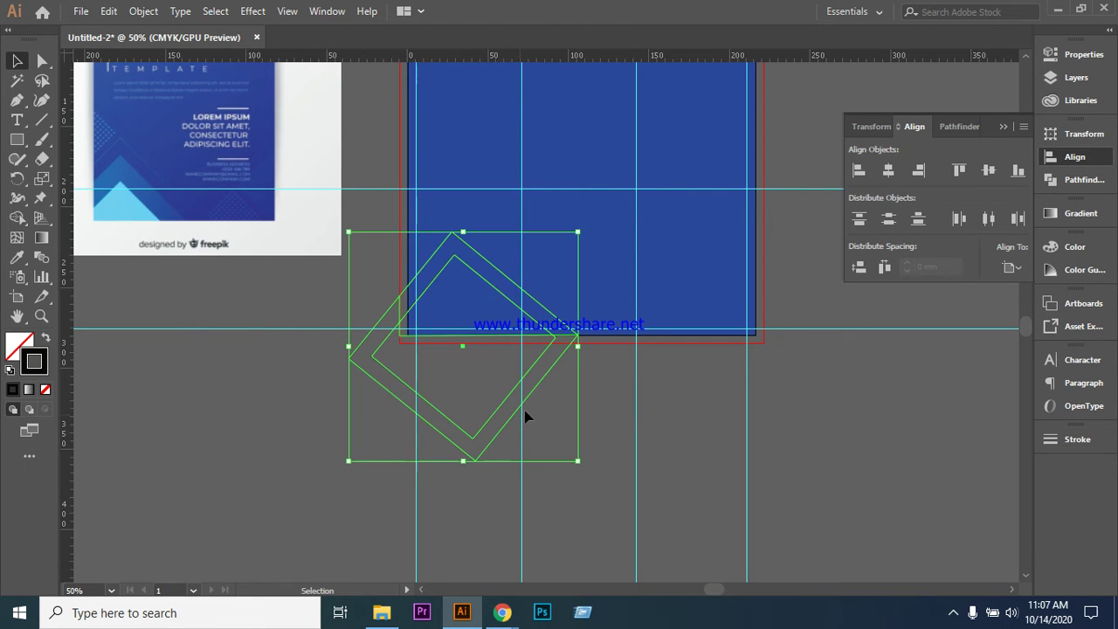
click(311, 385)
click(414, 342)
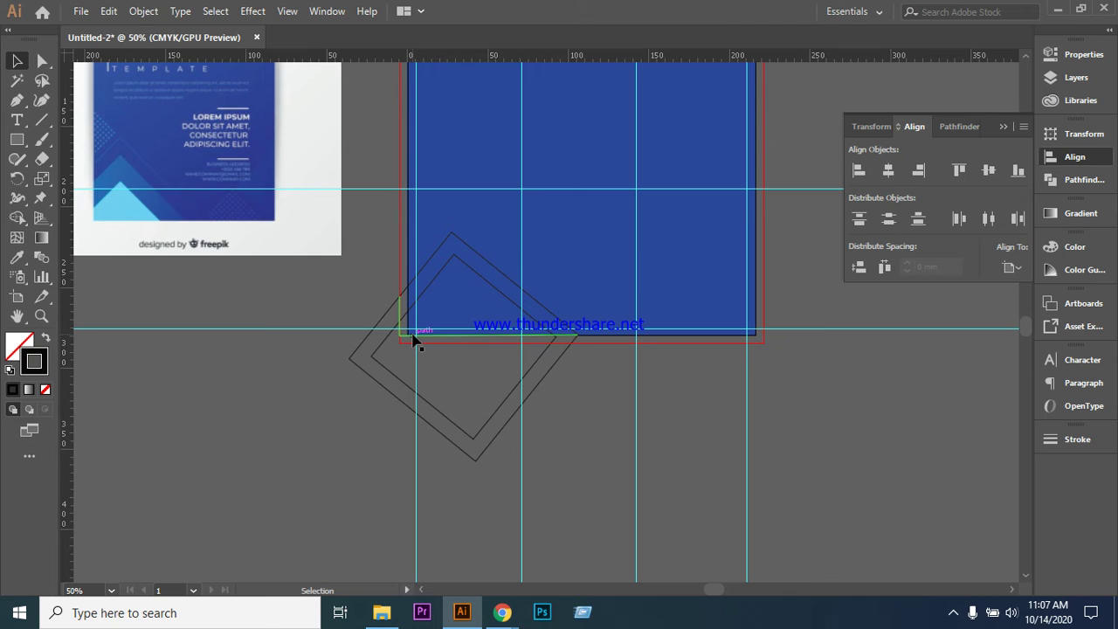
click(260, 396)
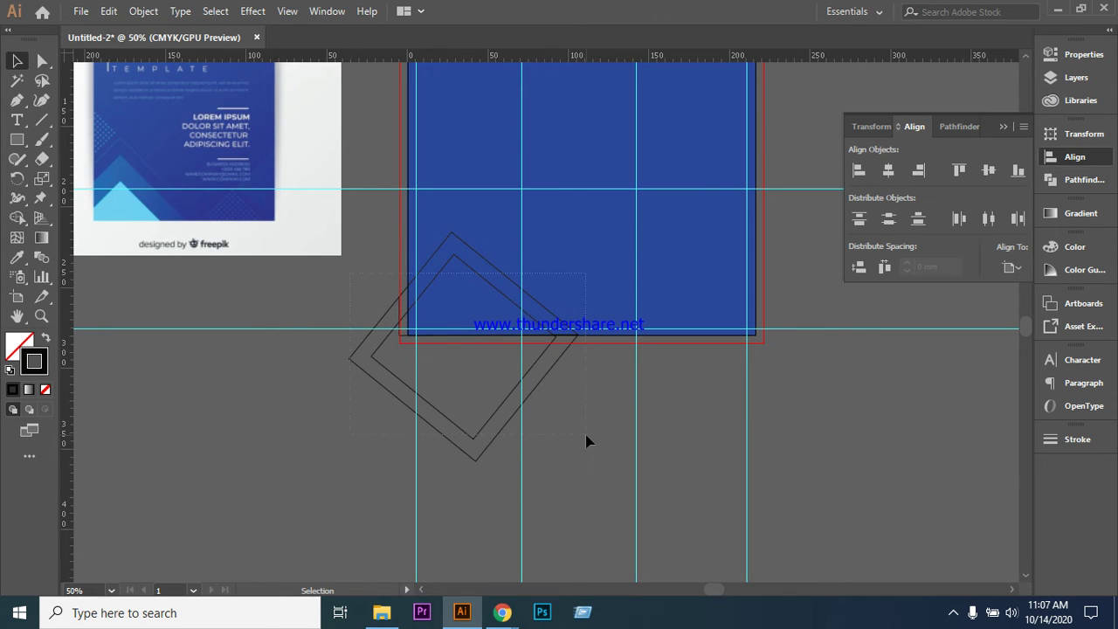
key(ctrl+a)
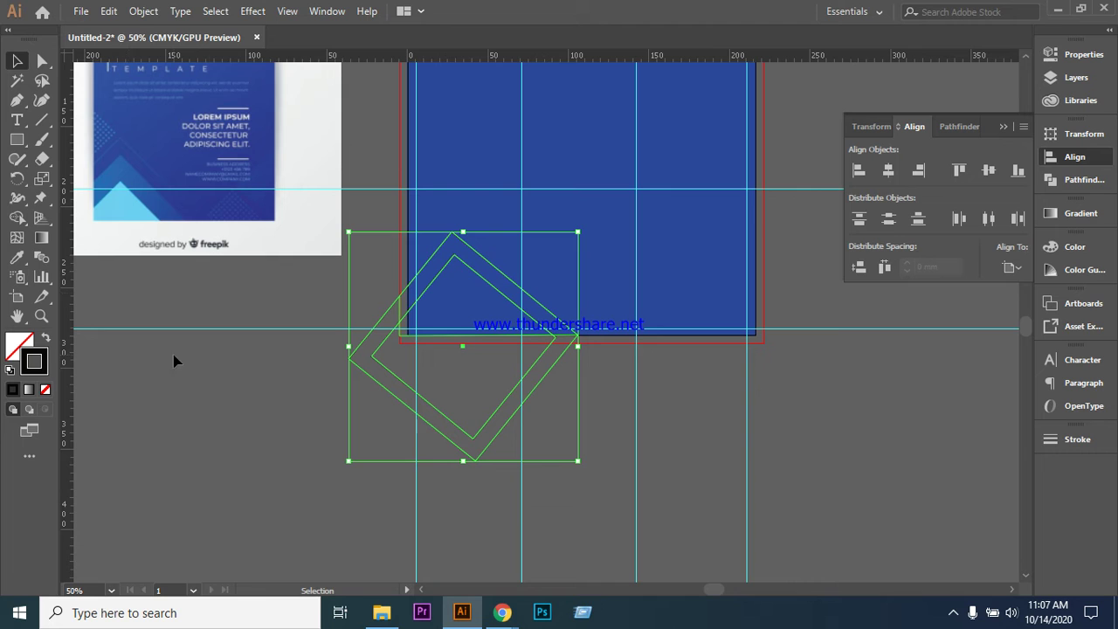
click(1059, 78)
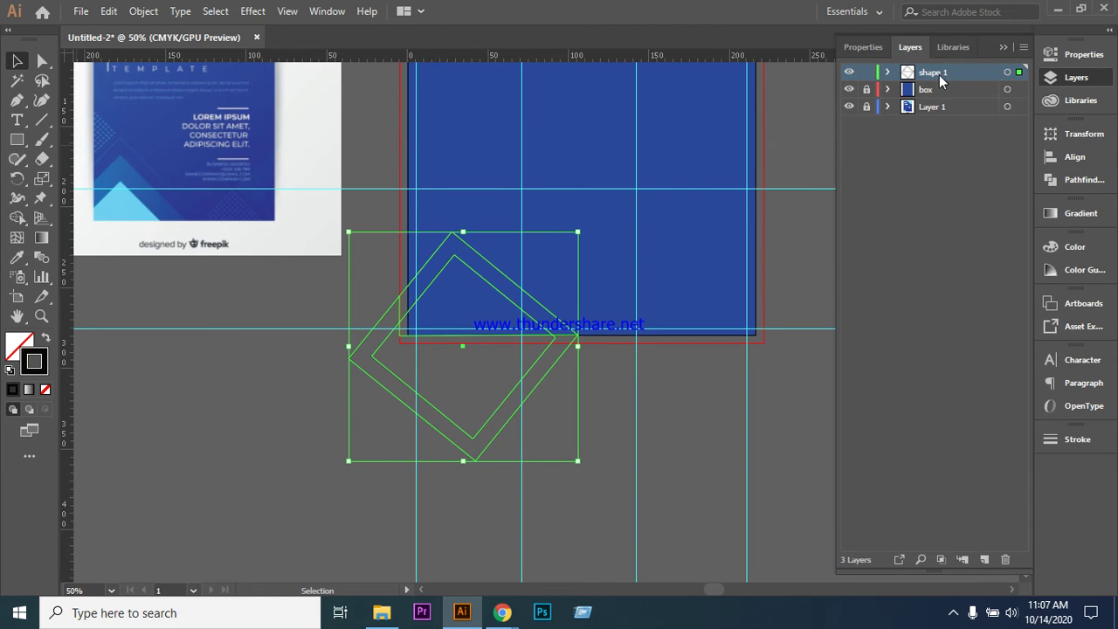
- Erase the diamond-frame pieces outside the artboard with Shape Builder, leaving a chevron band and inner triangle
click(15, 219)
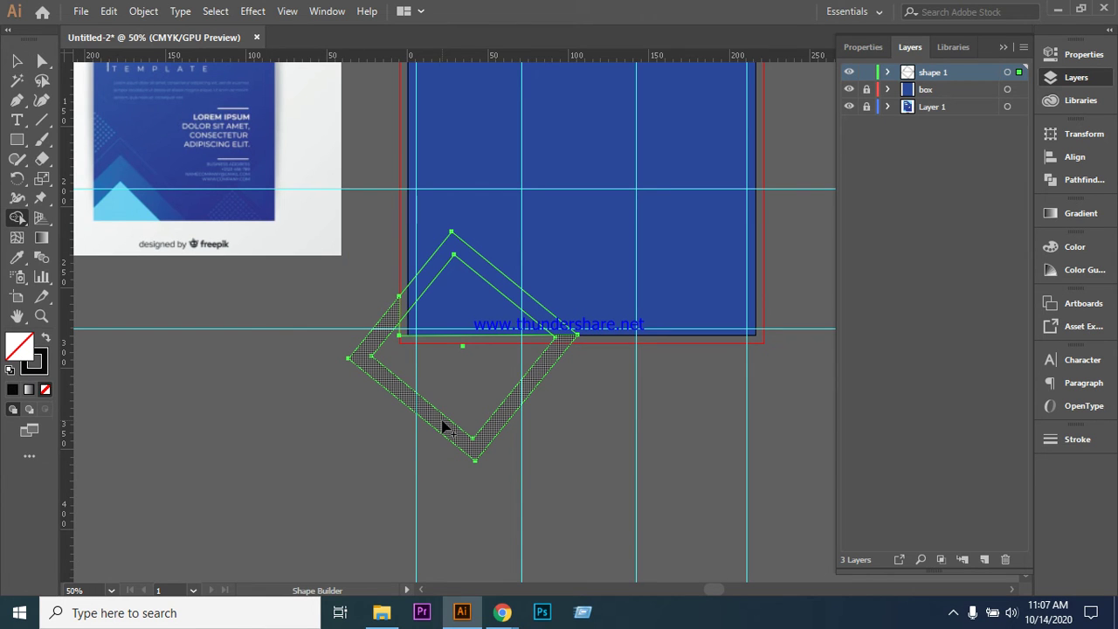
alt+click(443, 426)
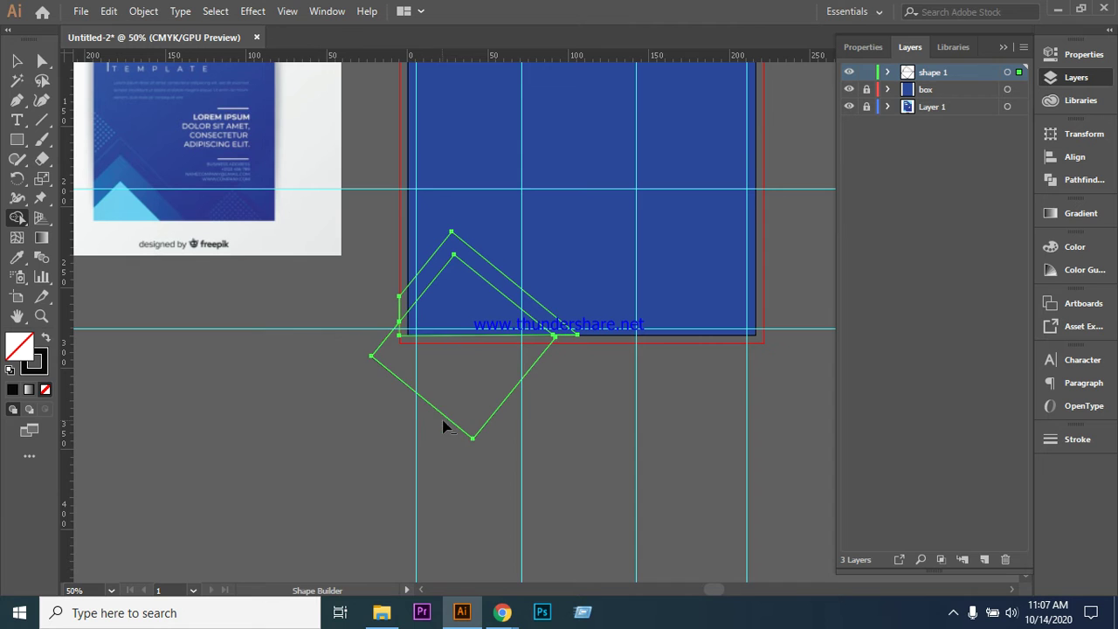
alt+click(472, 387)
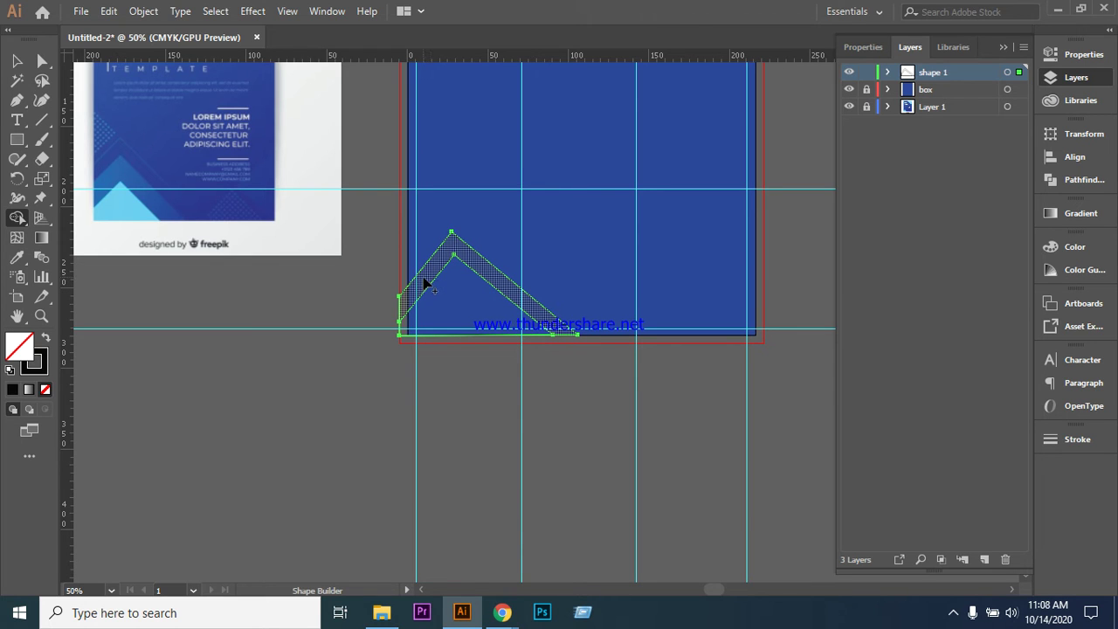
click(499, 288)
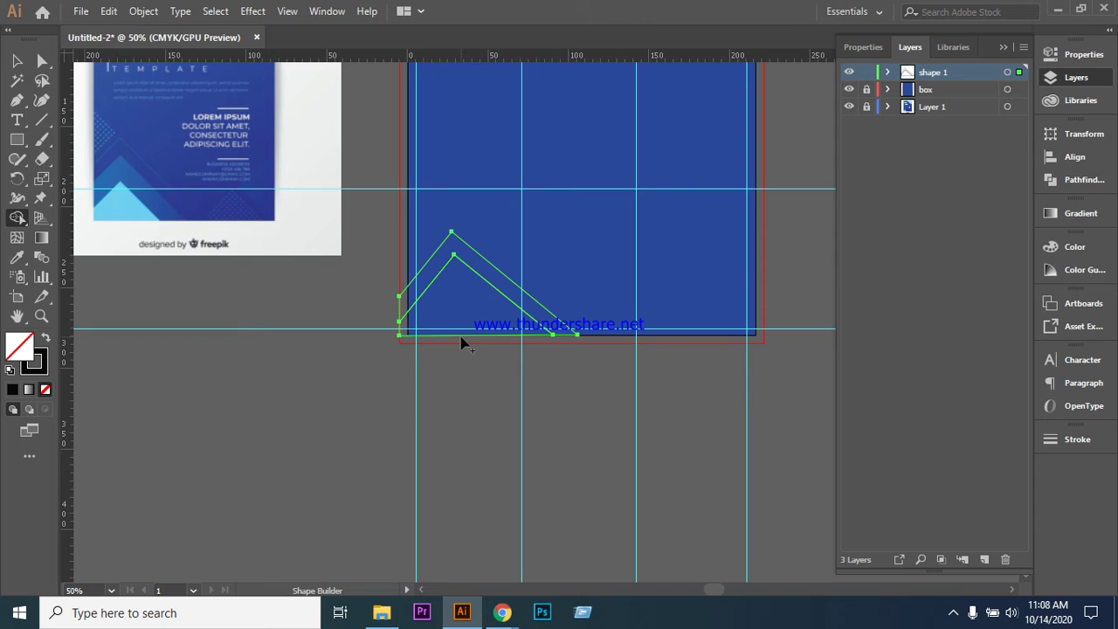
alt+click(471, 342)
key(ctrl+z)
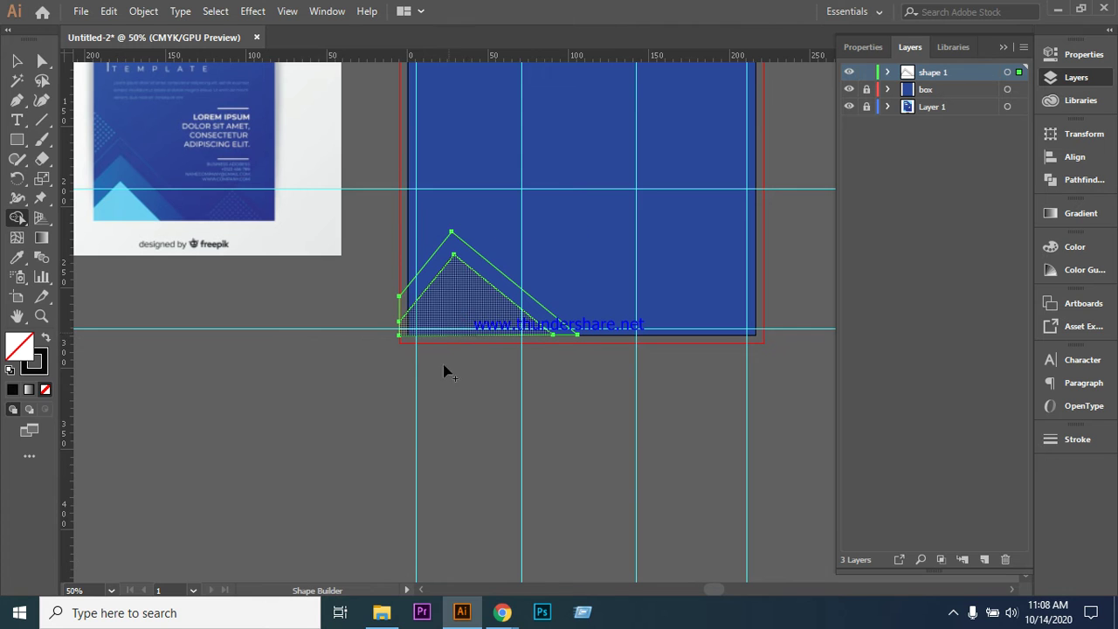
click(19, 62)
- Fill the chevron with the blue eyedropped from the reference flyer
click(249, 355)
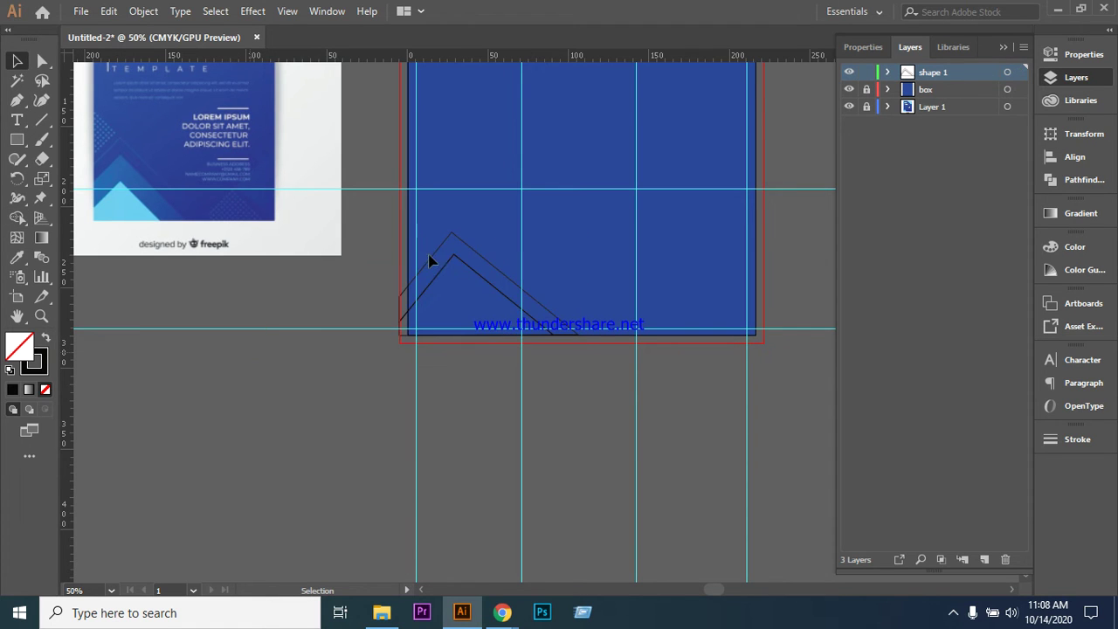
click(457, 244)
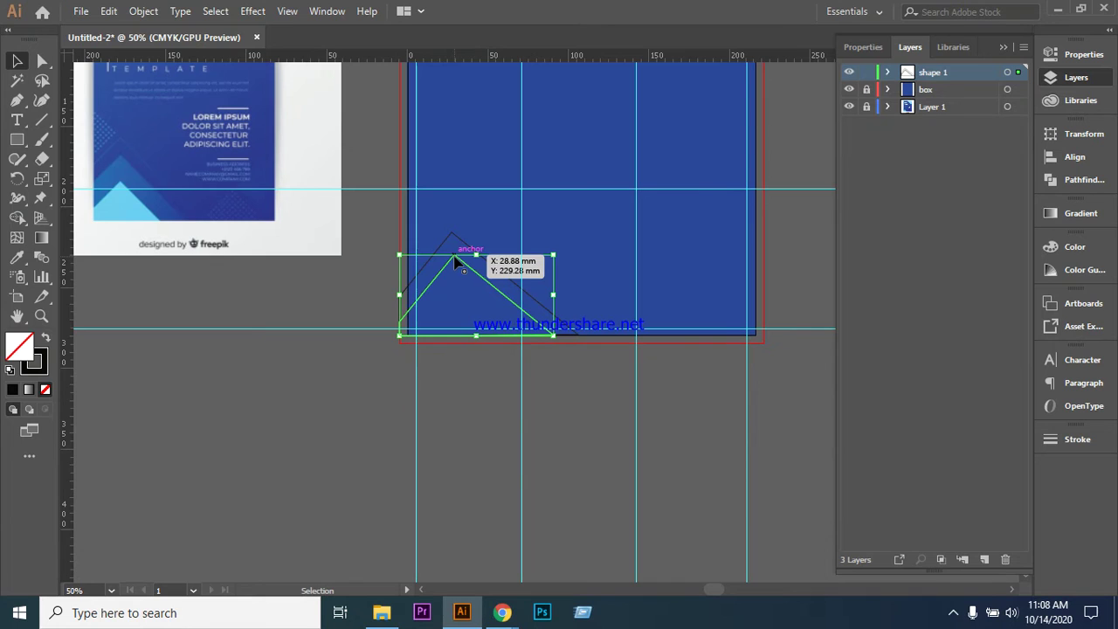
click(460, 411)
click(456, 241)
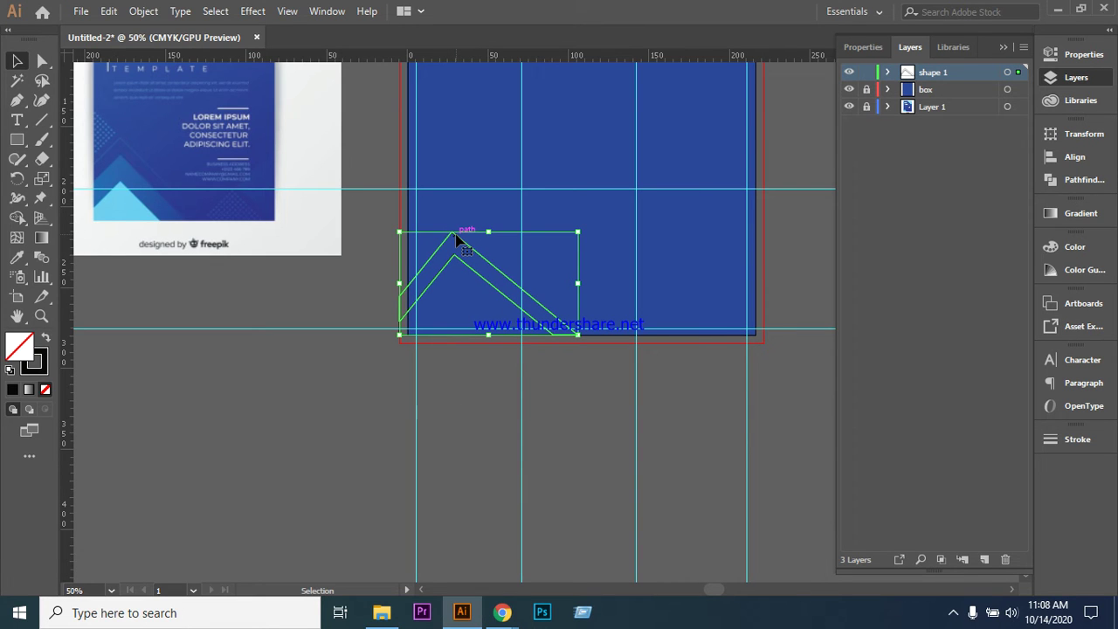
click(18, 257)
click(131, 172)
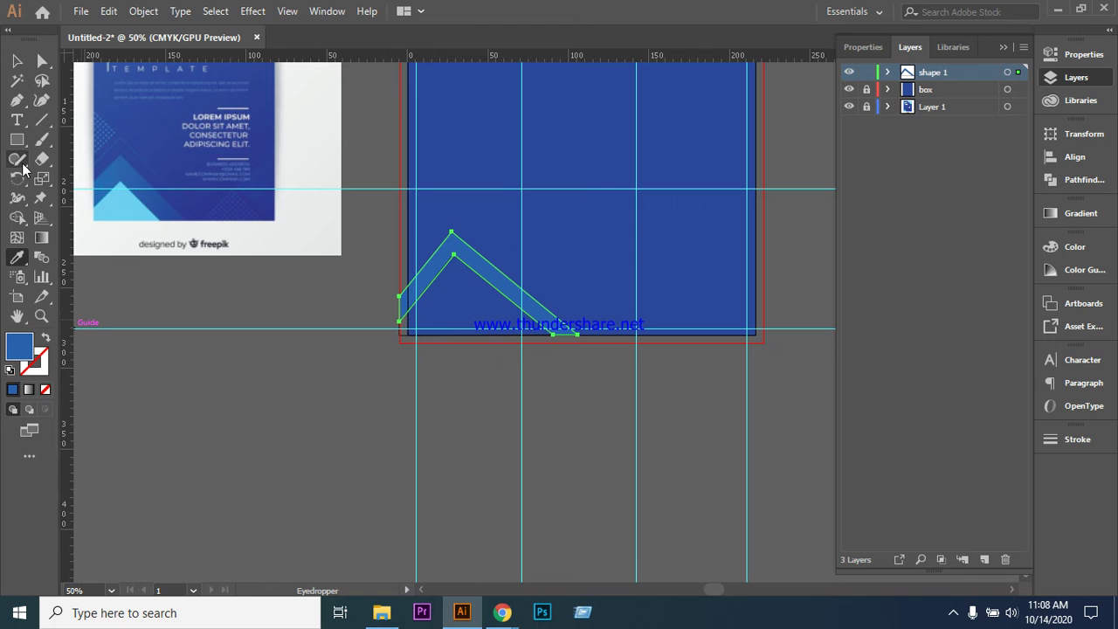
click(21, 68)
- Fill the inner triangle with the light blue sampled from the reference
key(ctrl+z)
key(ctrl+z)
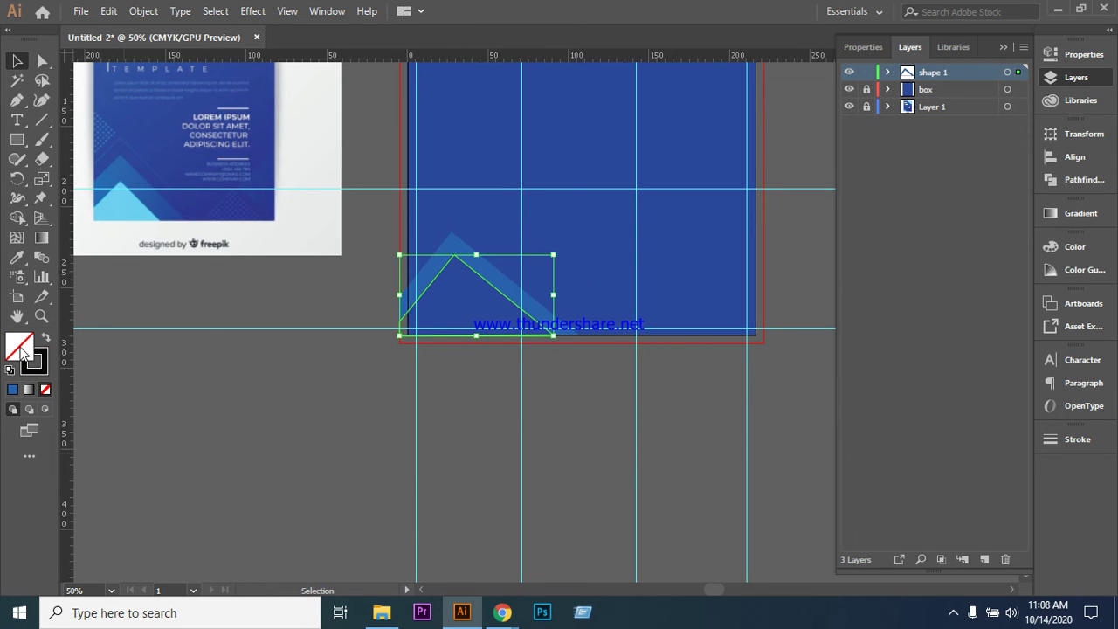
click(16, 257)
click(118, 207)
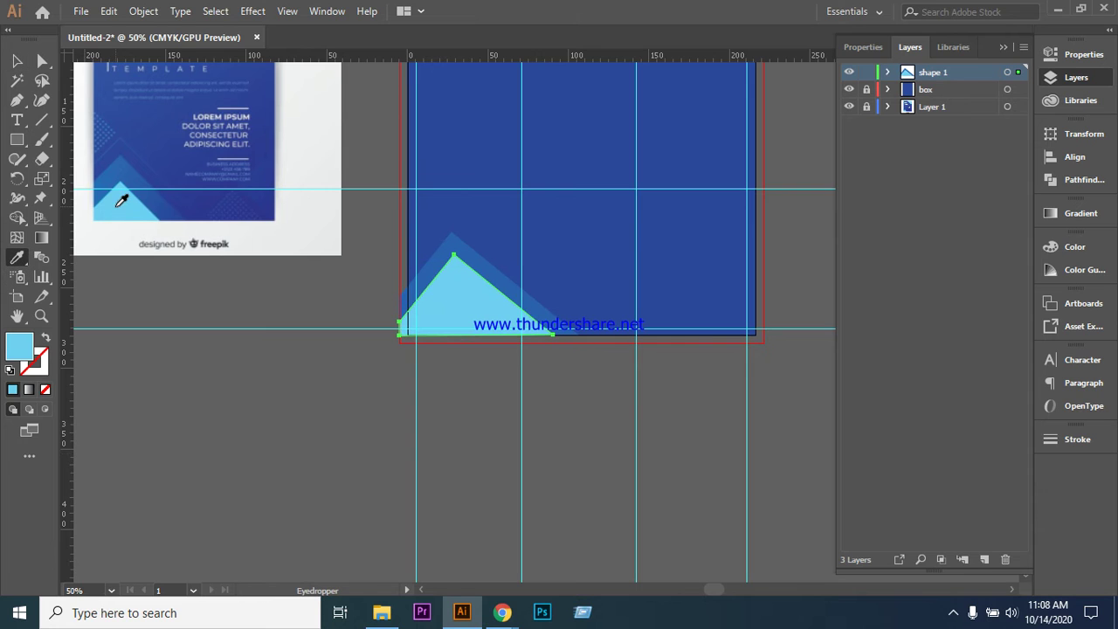
click(18, 61)
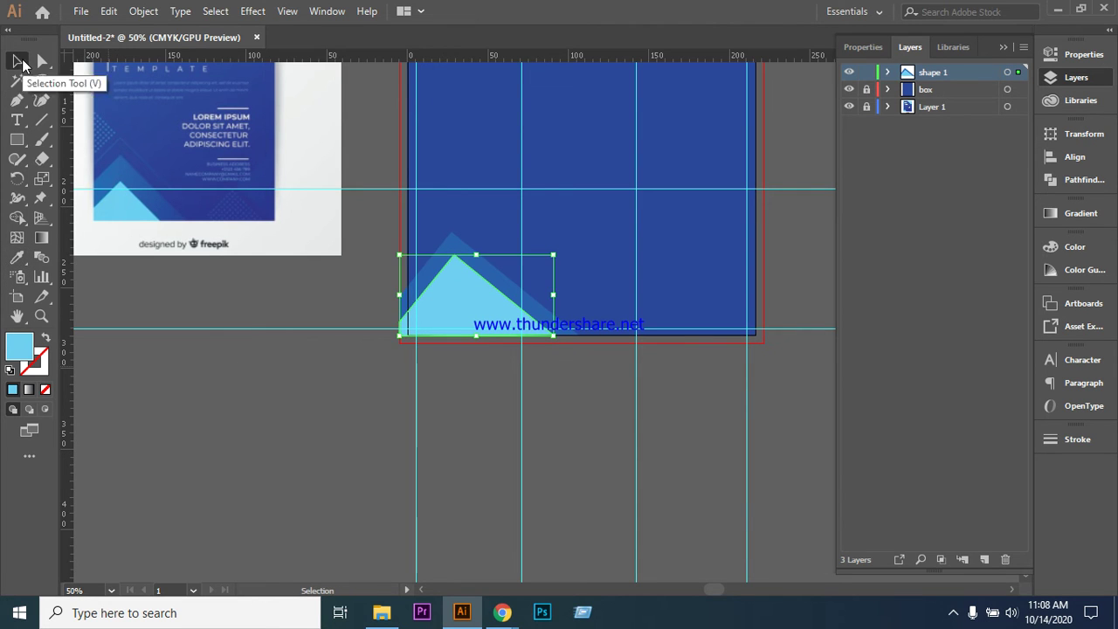
click(324, 512)
- Nudge the bottom-left triangle shapes three steps right to meet the artboard's left edge
scroll(631, 428, up, 5)
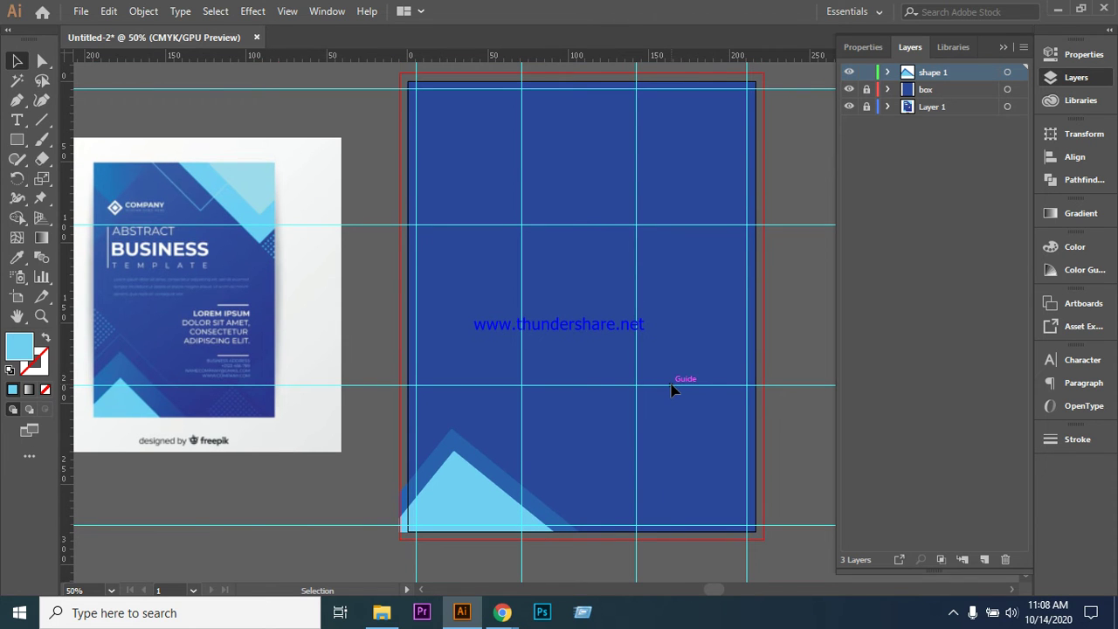
scroll(672, 391, down, 2)
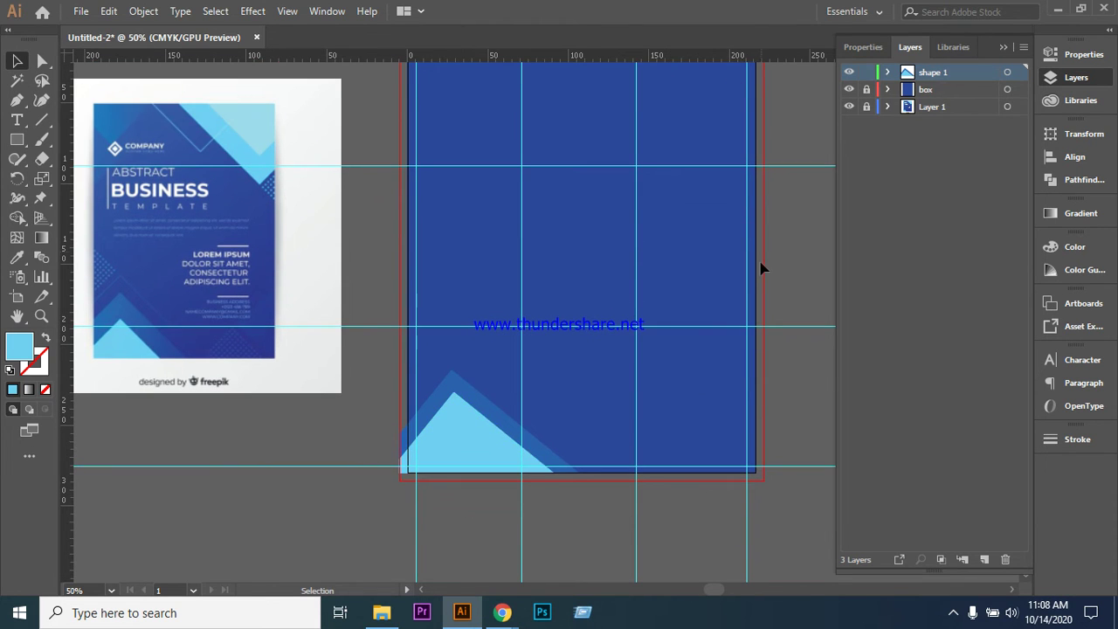
scroll(733, 204, up, 2)
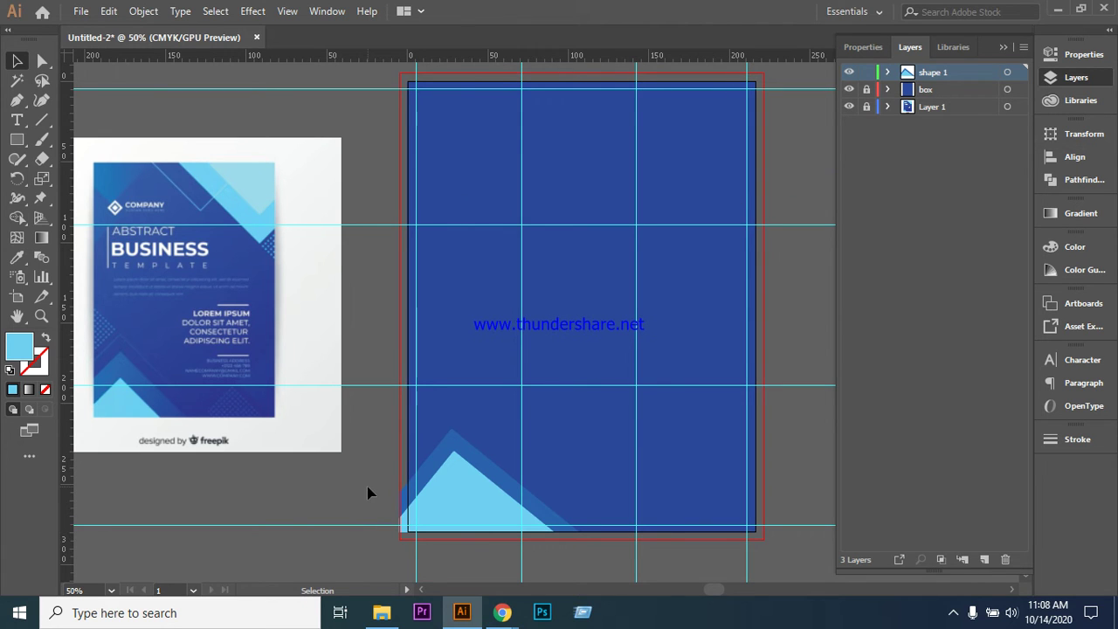
click(507, 473)
key(Right)
key(Right)
key(Right)
key(Right)
key(Right)
key(Right)
key(Right)
key(Right)
key(Right)
key(Right)
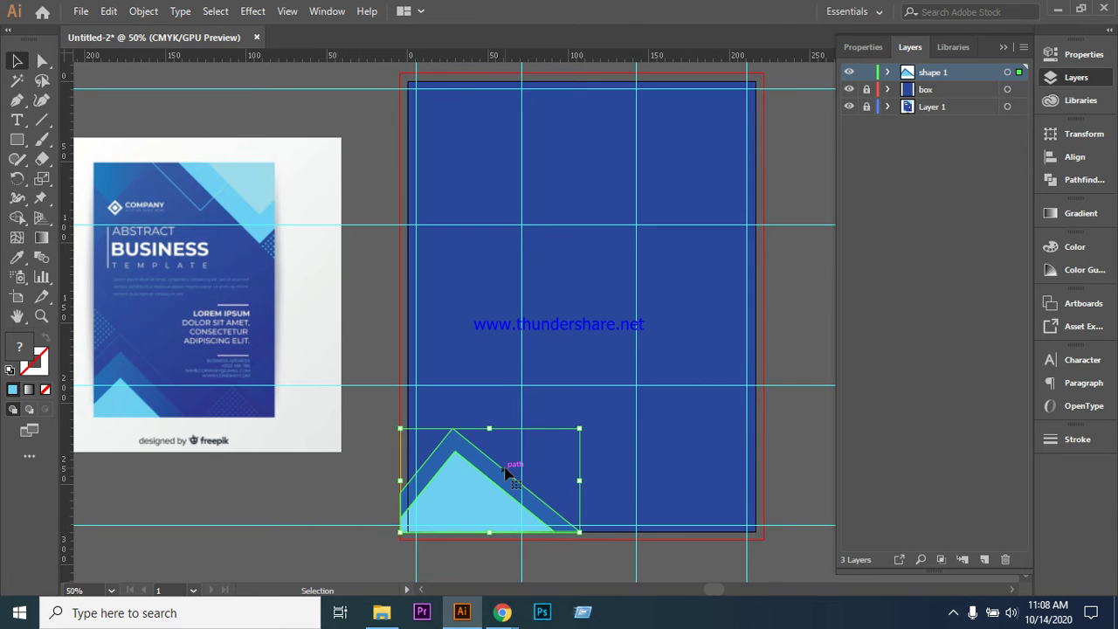
key(Right)
key(Right)
key(Right)
key(Right)
key(Right)
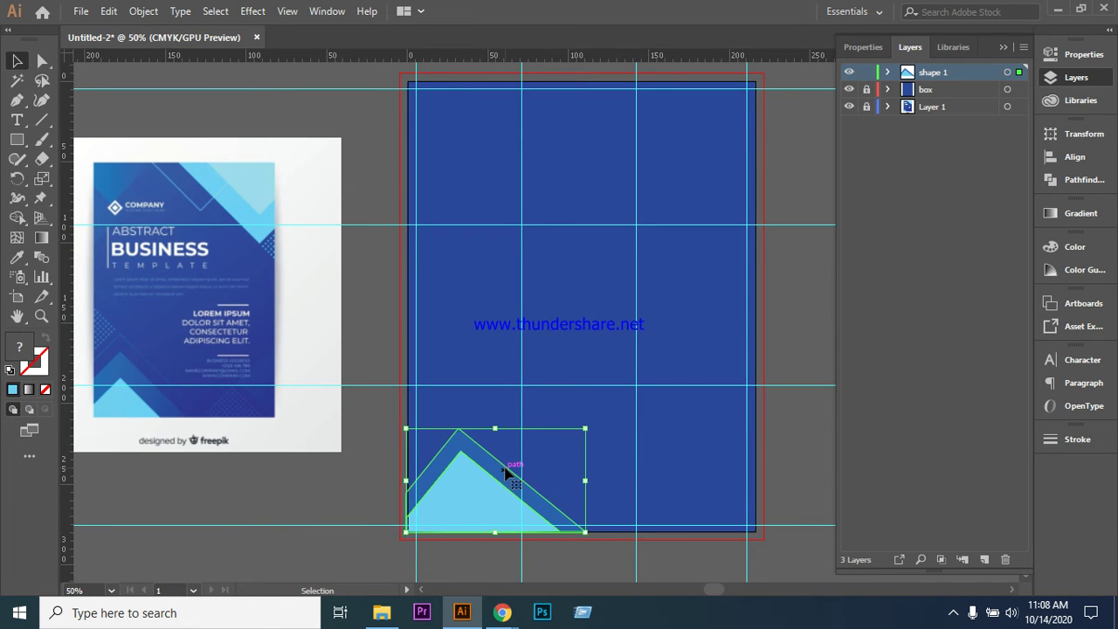
key(Right)
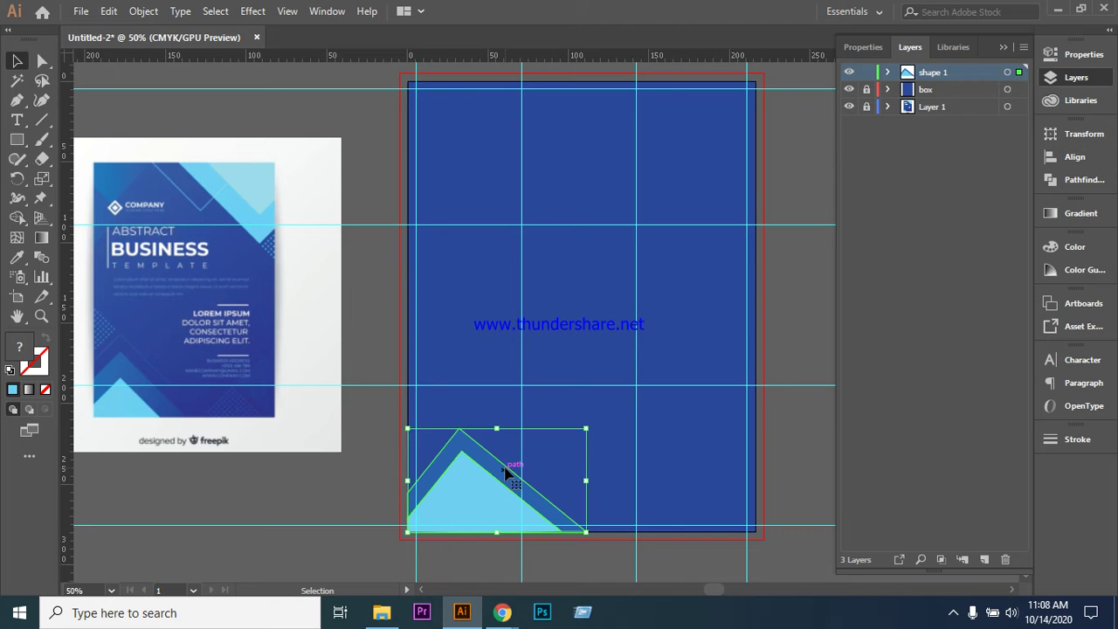
click(319, 499)
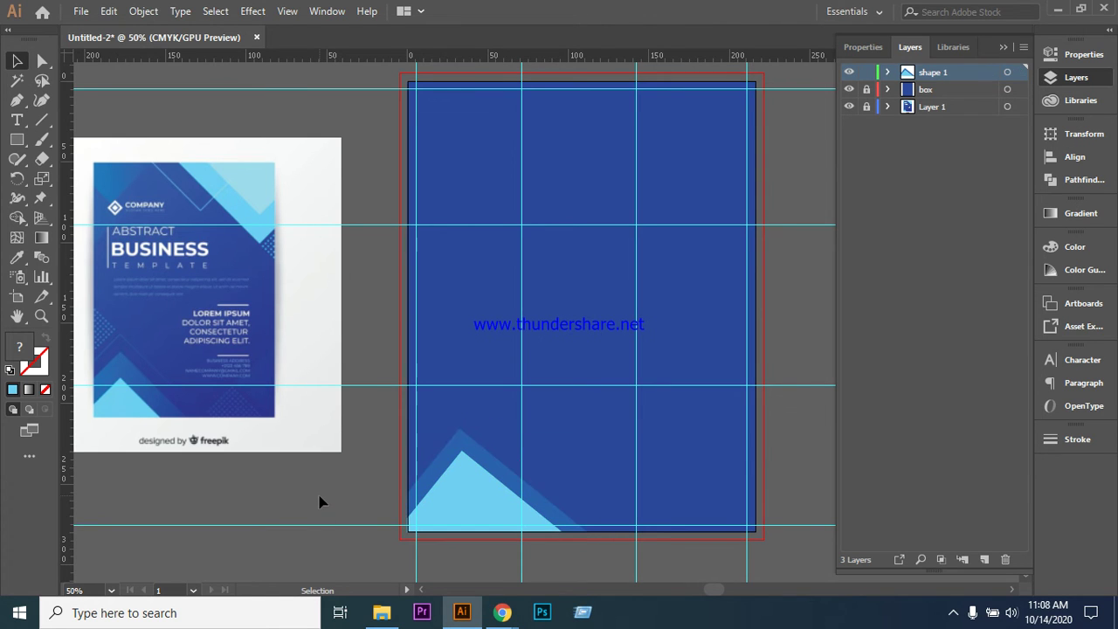
- Check the light-blue triangle group, then select the bottom-left chevron group
click(442, 517)
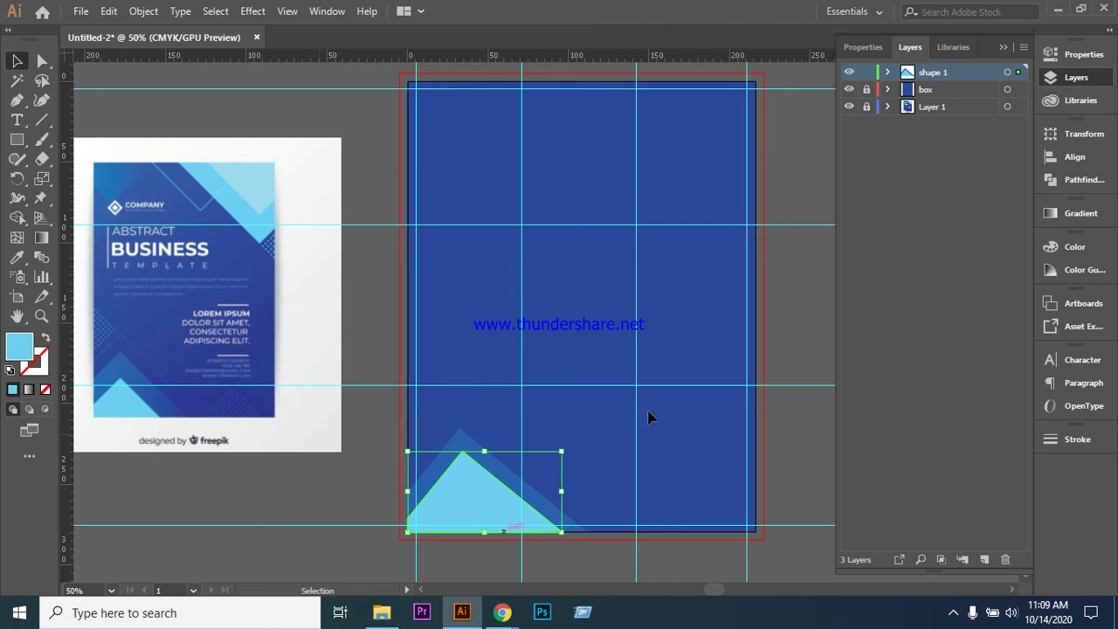
click(385, 480)
scroll(393, 467, down, 2)
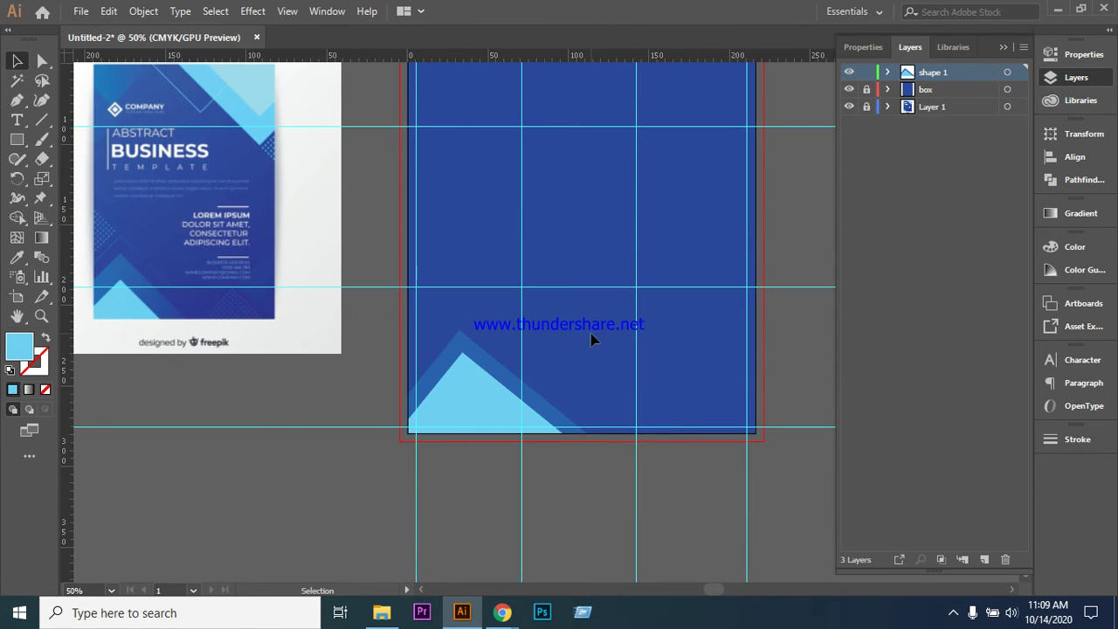
scroll(653, 491, up, 1)
scroll(653, 491, up, 1)
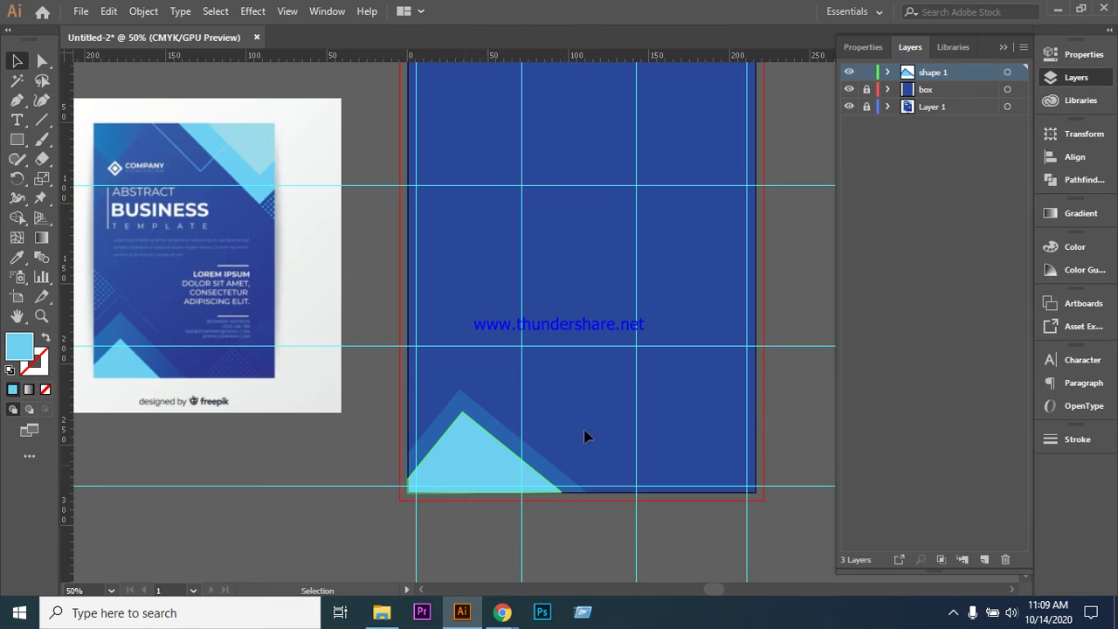
scroll(612, 405, down, 1)
click(478, 398)
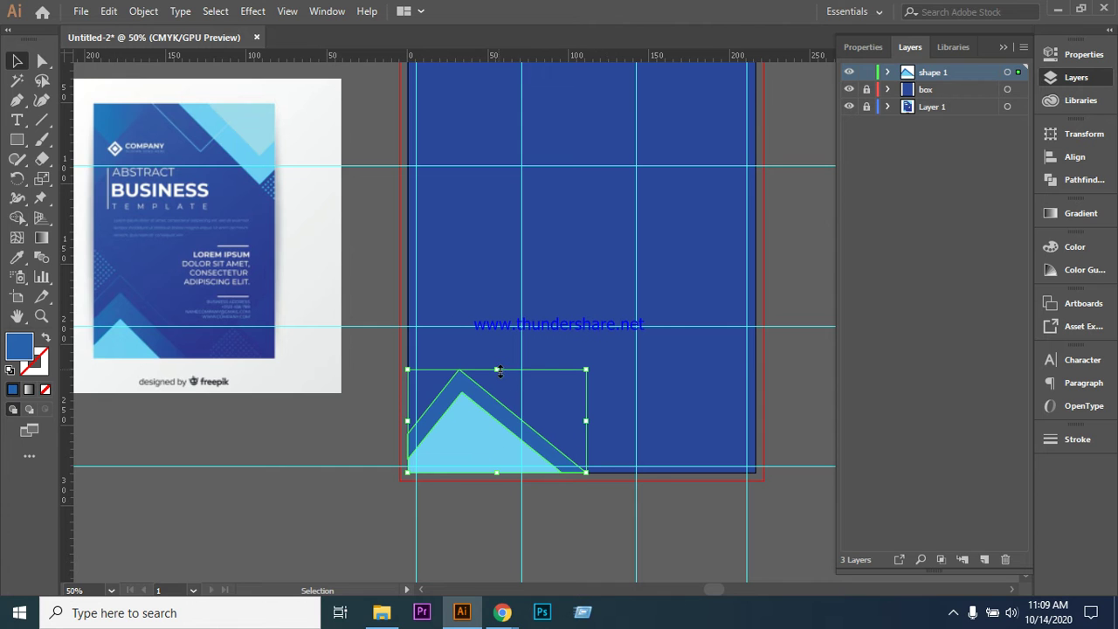
- Widen the chevron group to about 117 × 68 mm and nudge it up one step
drag(498, 371, 497, 359)
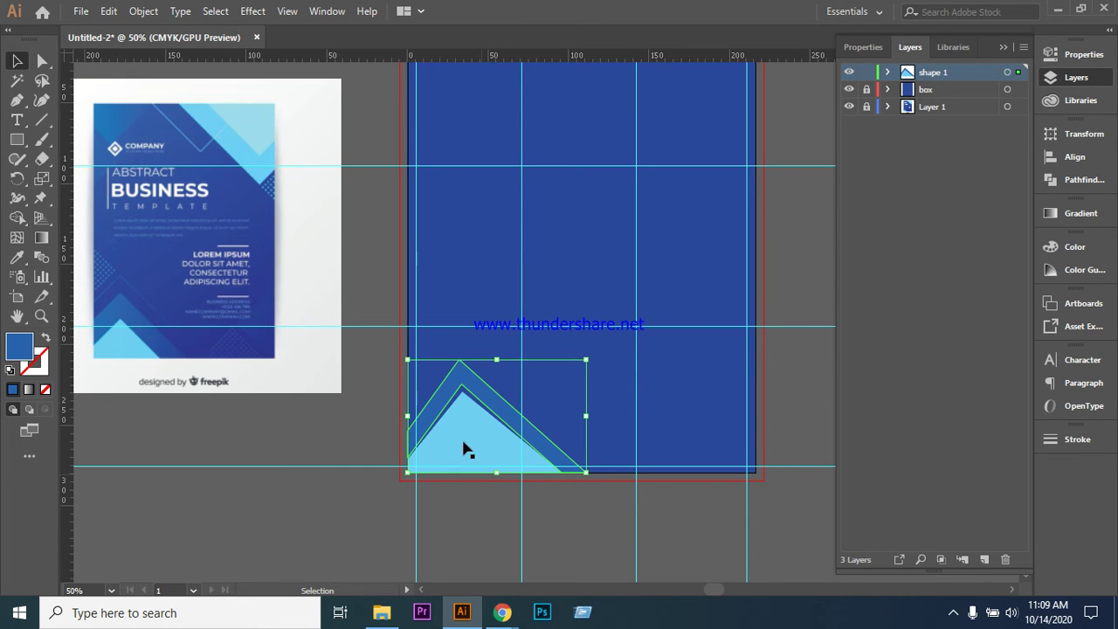
key(ctrl+z)
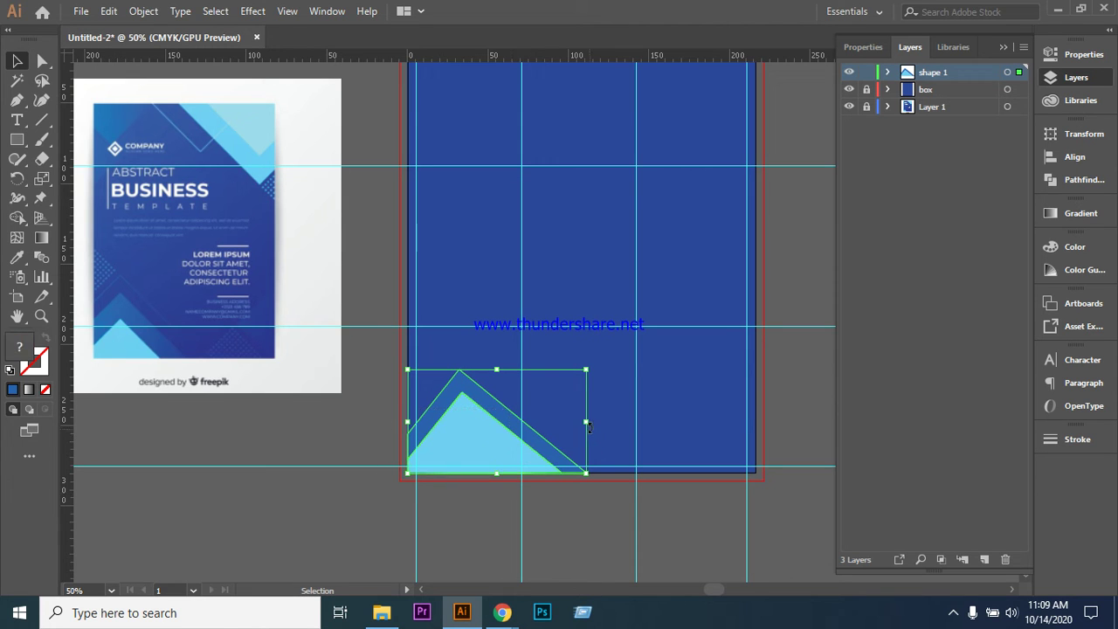
drag(586, 421, 602, 421)
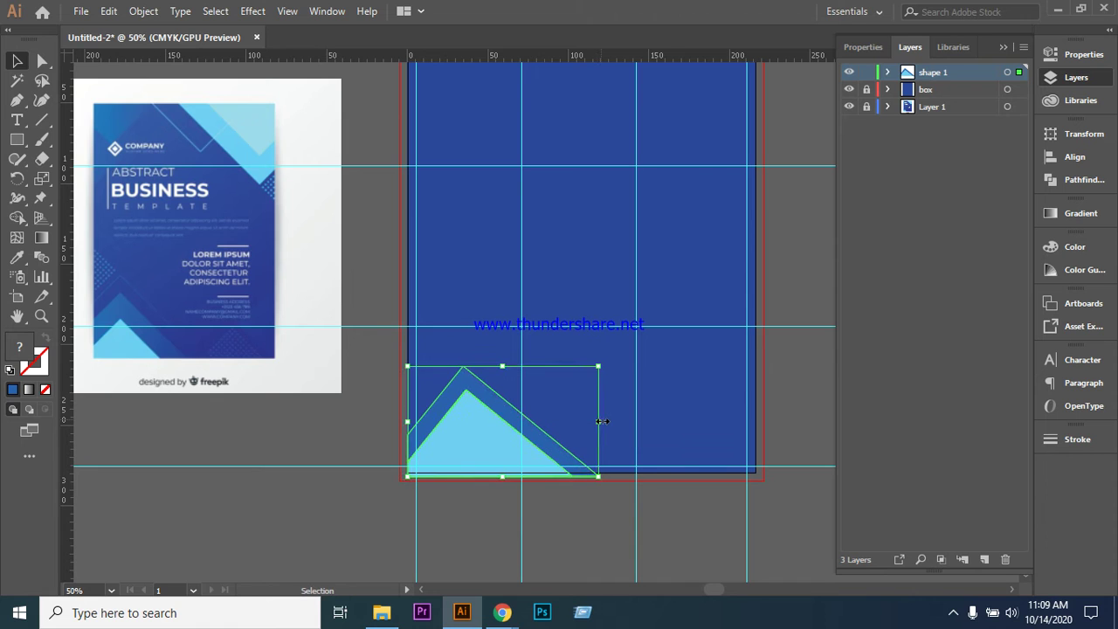
key(Up)
key(Up)
key(Up)
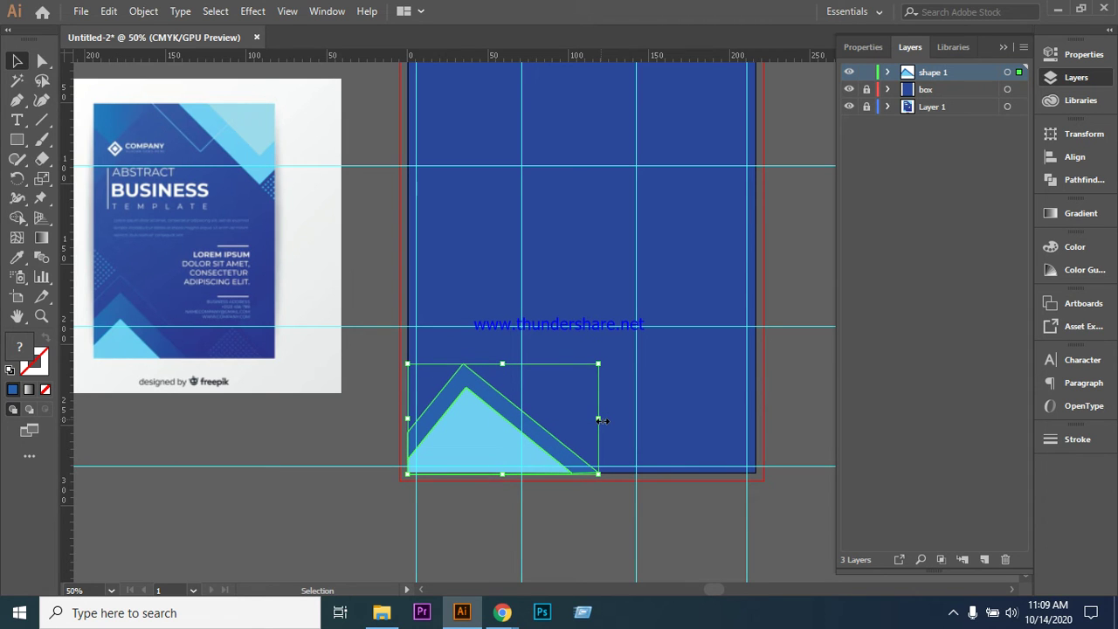
click(569, 537)
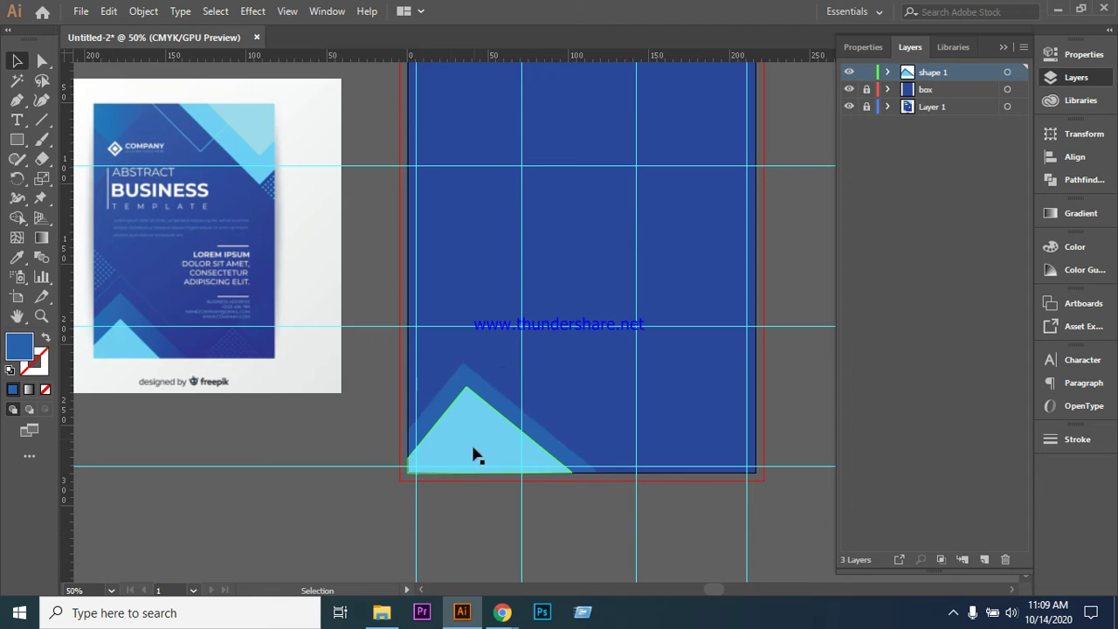
drag(382, 399, 454, 469)
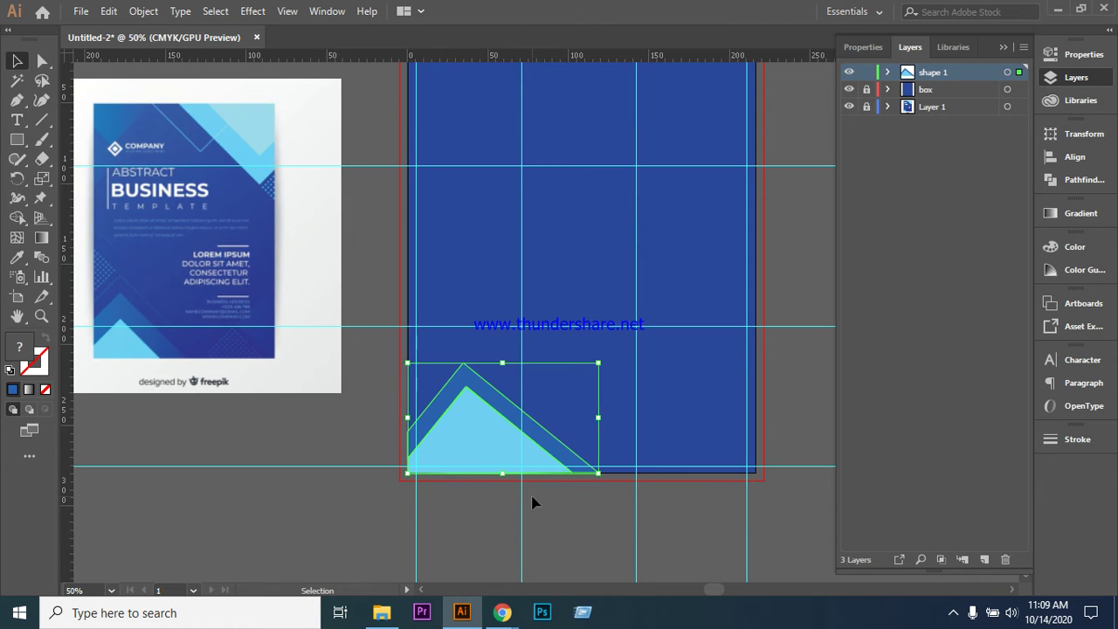
- Select the two bottom-left chevron triangles and group them
click(494, 543)
click(513, 468)
click(330, 531)
click(491, 409)
right_click(491, 410)
click(535, 271)
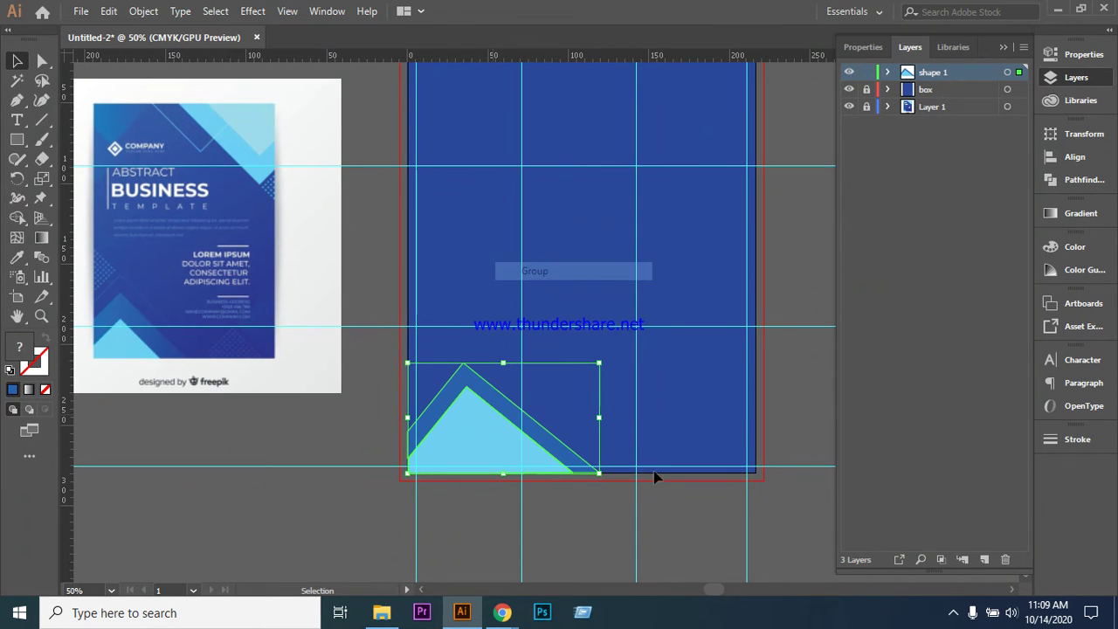
- Drag the triangle group up to the artboard's upper-right area
click(657, 477)
drag(486, 407, 661, 194)
scroll(754, 349, up, 3)
click(680, 414)
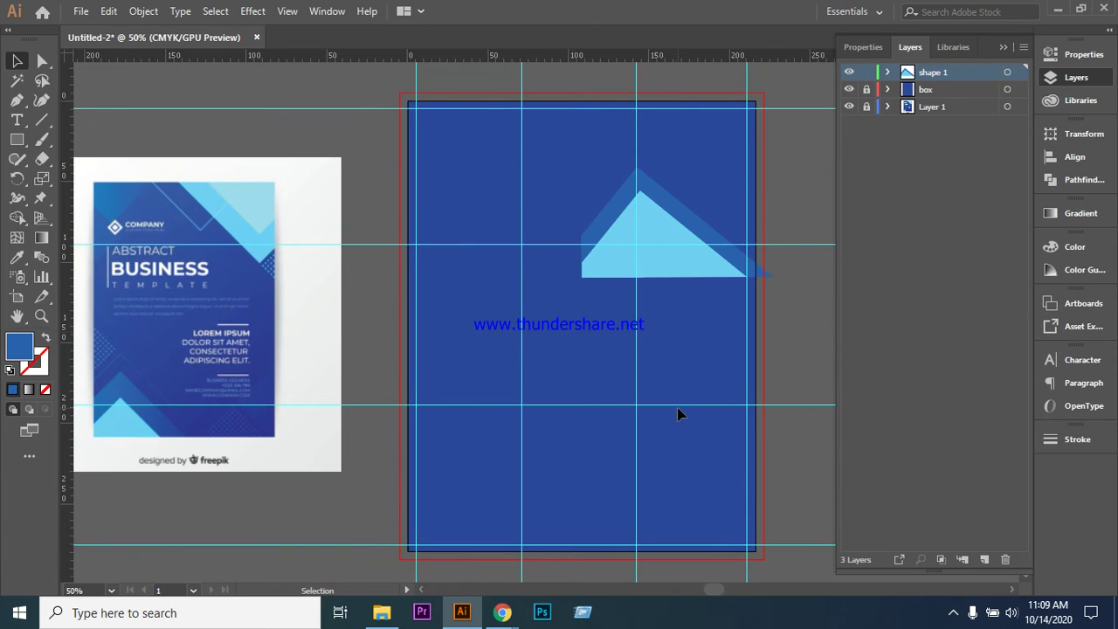
scroll(679, 414, up, 3)
click(680, 347)
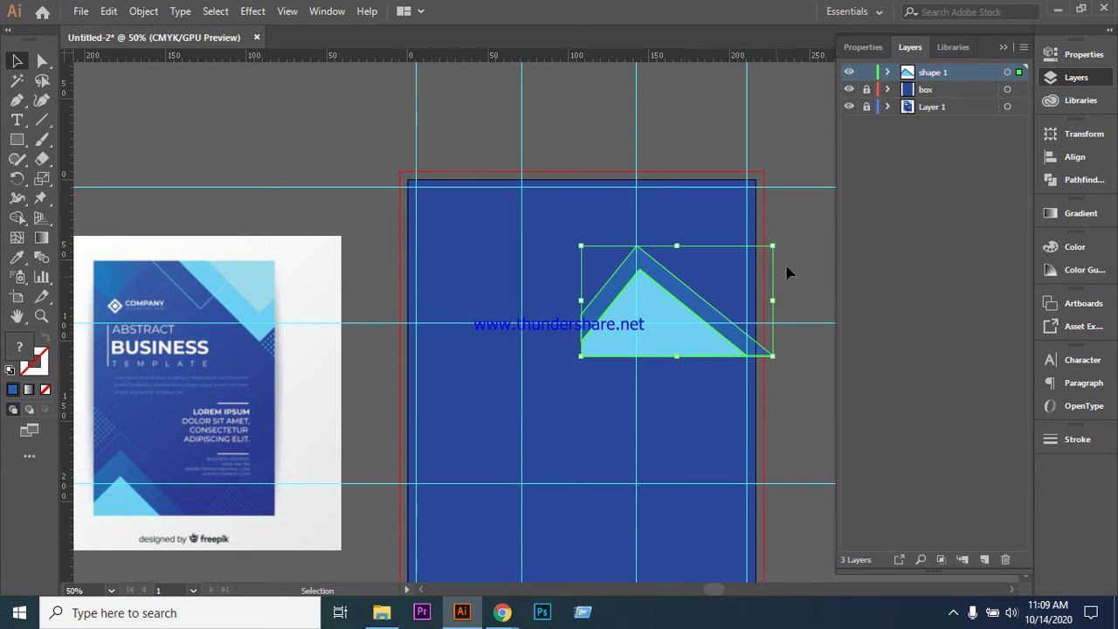
- Rotate the moved group 180°, then undo so it returns to bottom-left
right_click(665, 299)
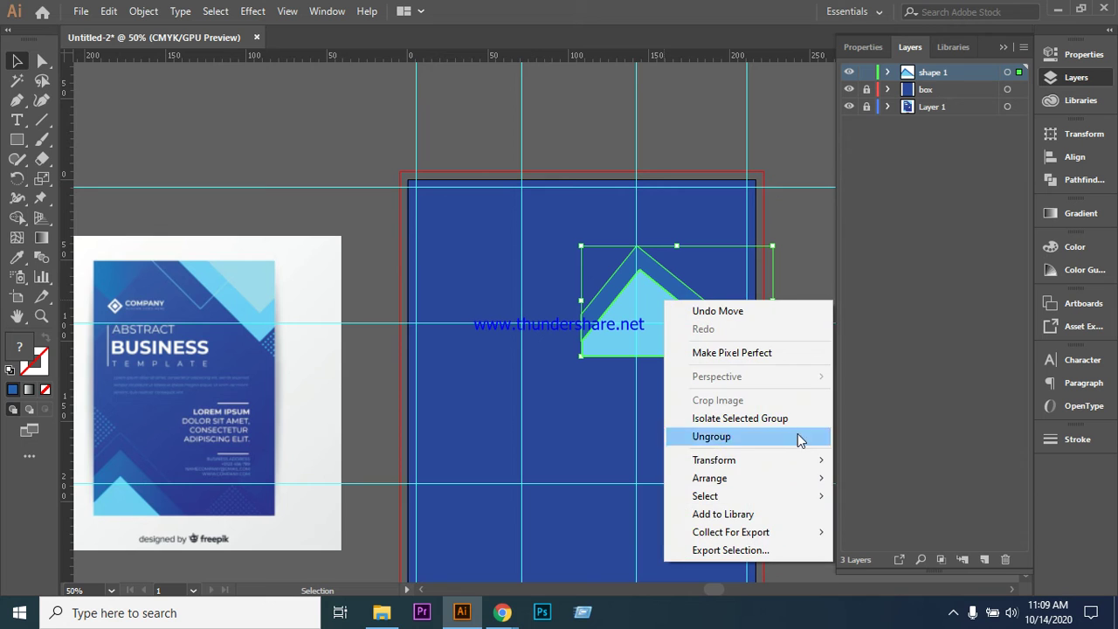
mouse_move(797, 460)
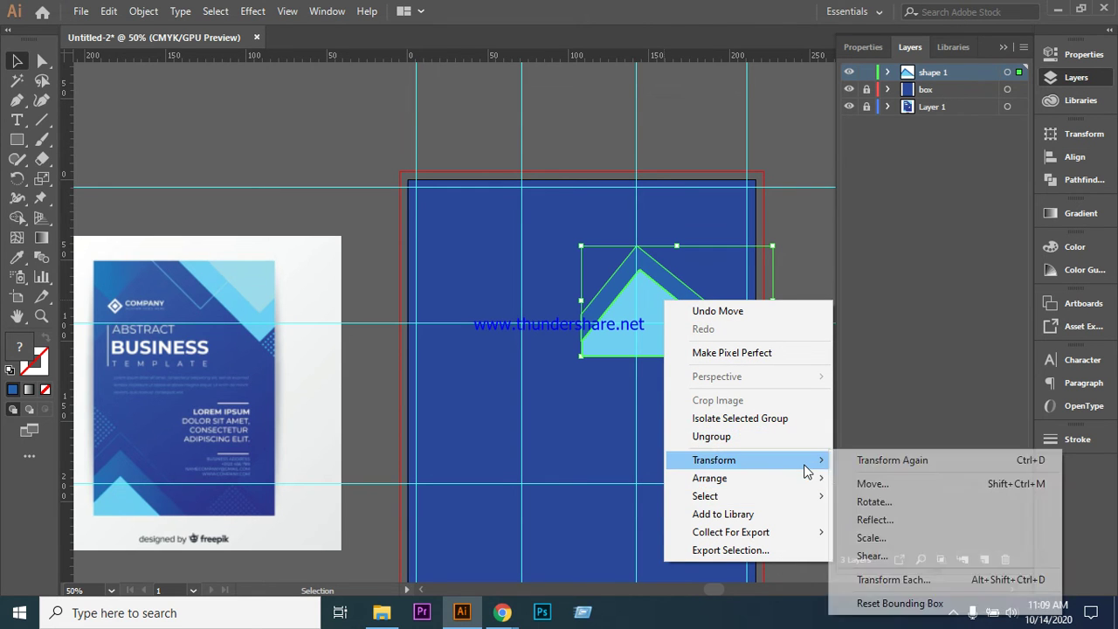
click(868, 503)
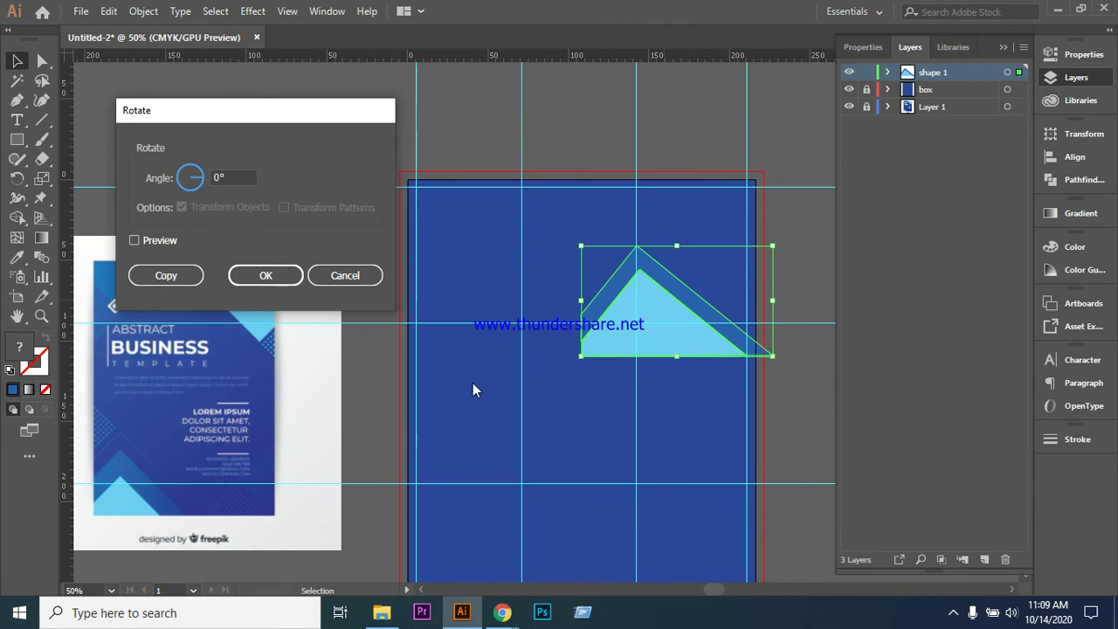
click(243, 175)
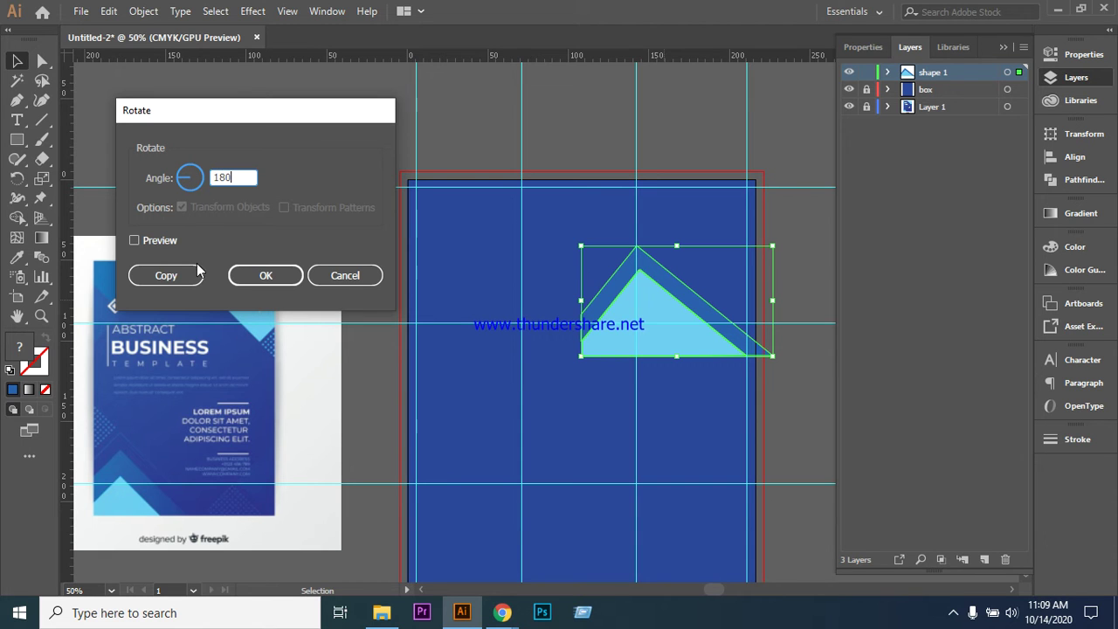
click(256, 278)
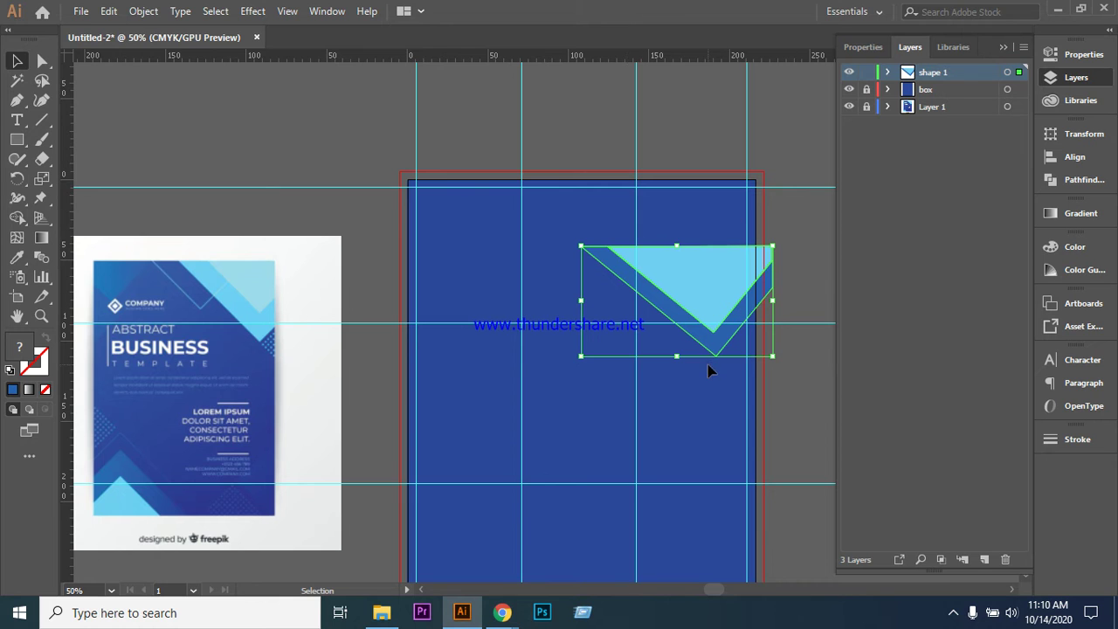
scroll(707, 368, down, 3)
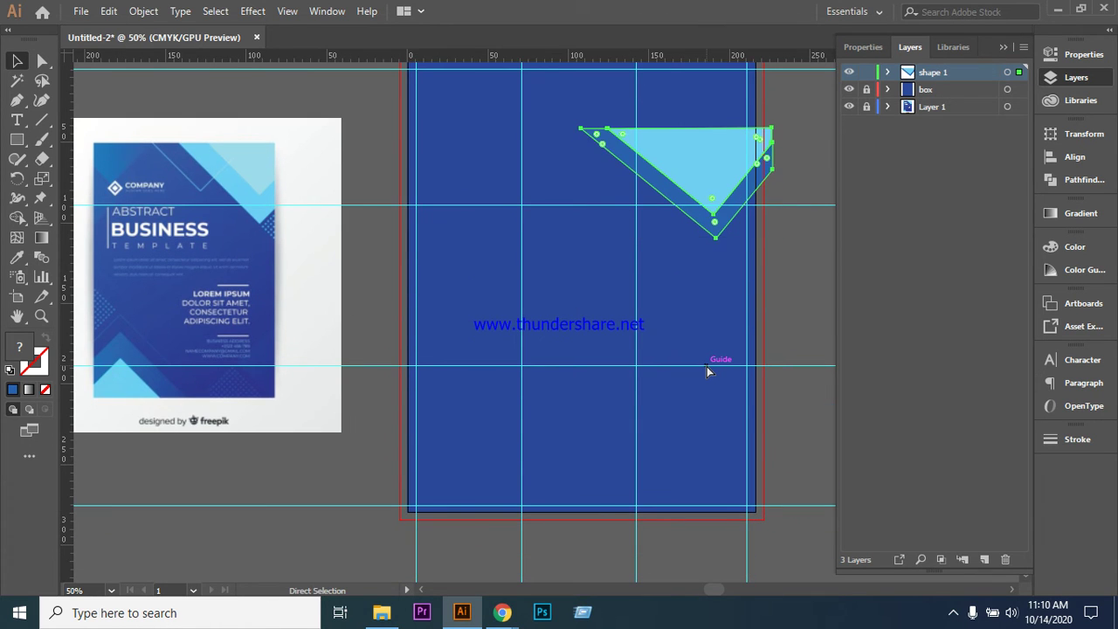
key(ctrl+z)
key(ctrl+z)
- Drag a copy of the bottom-left chevron upward and set its rotation angle to 180°
click(663, 428)
click(496, 485)
alt+drag(495, 482, 628, 222)
right_click(629, 223)
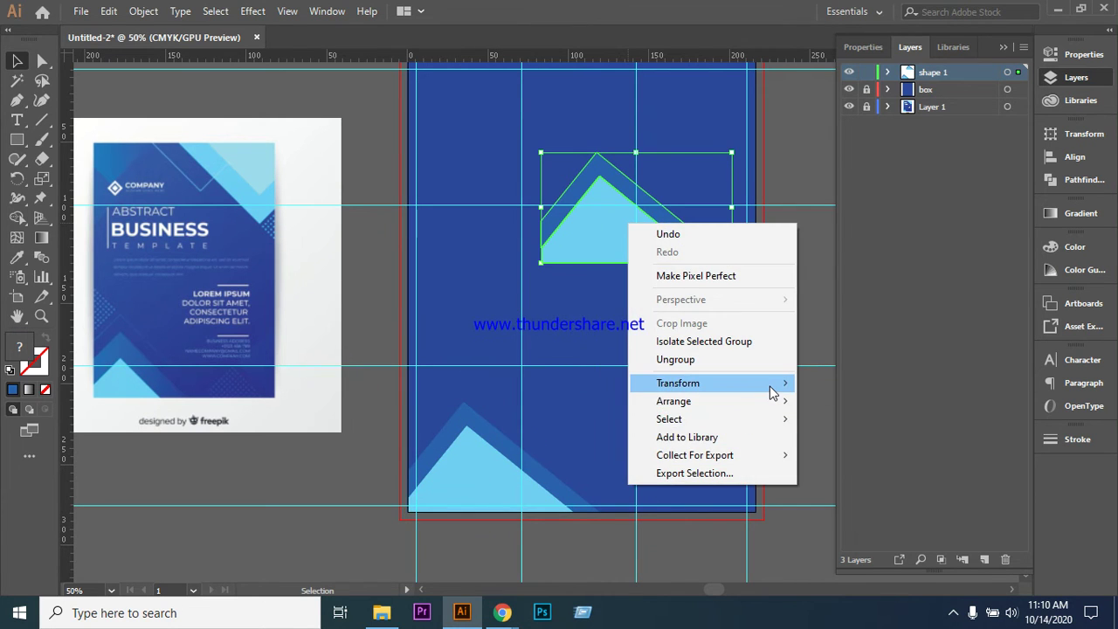
mouse_move(774, 394)
click(837, 425)
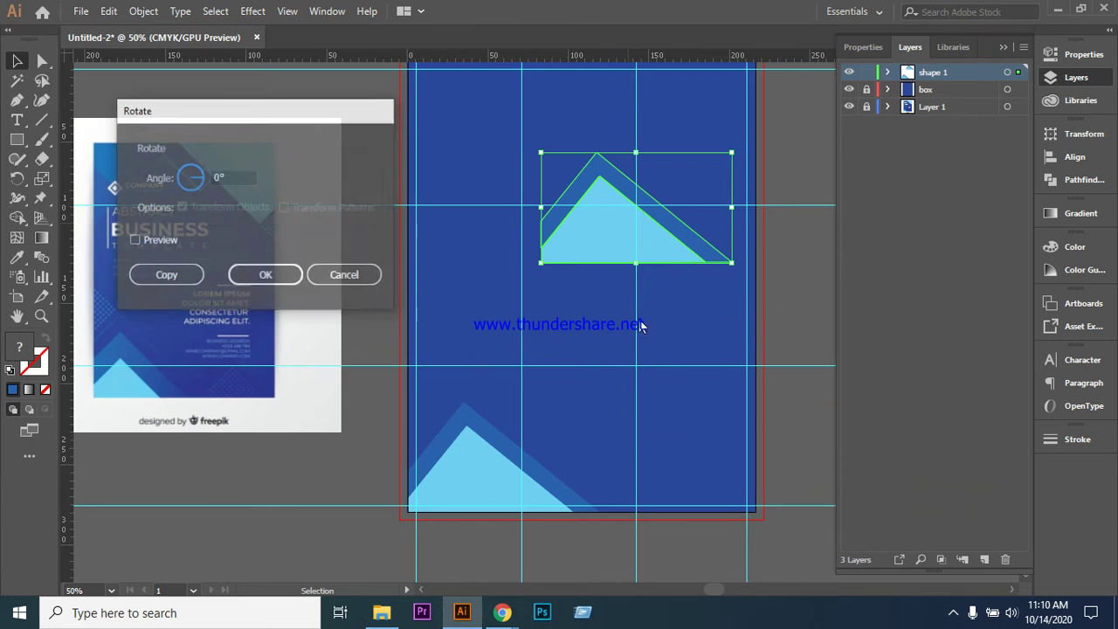
click(236, 179)
text(18)
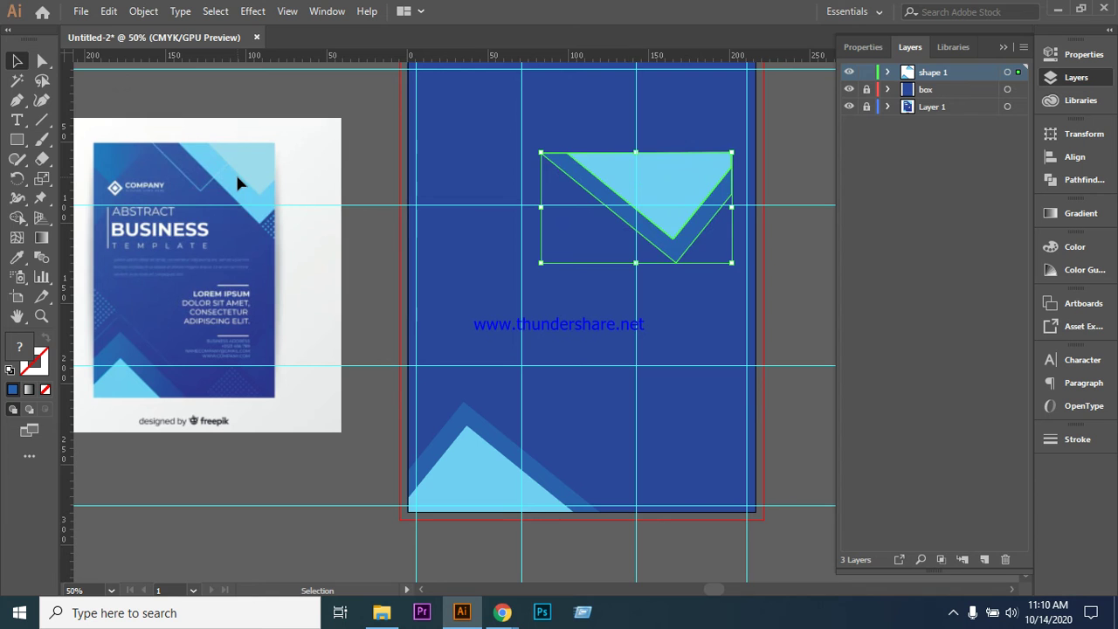
- Move the upside-down copy toward the page's top-right corner
drag(666, 208, 676, 151)
scroll(677, 291, up, 2)
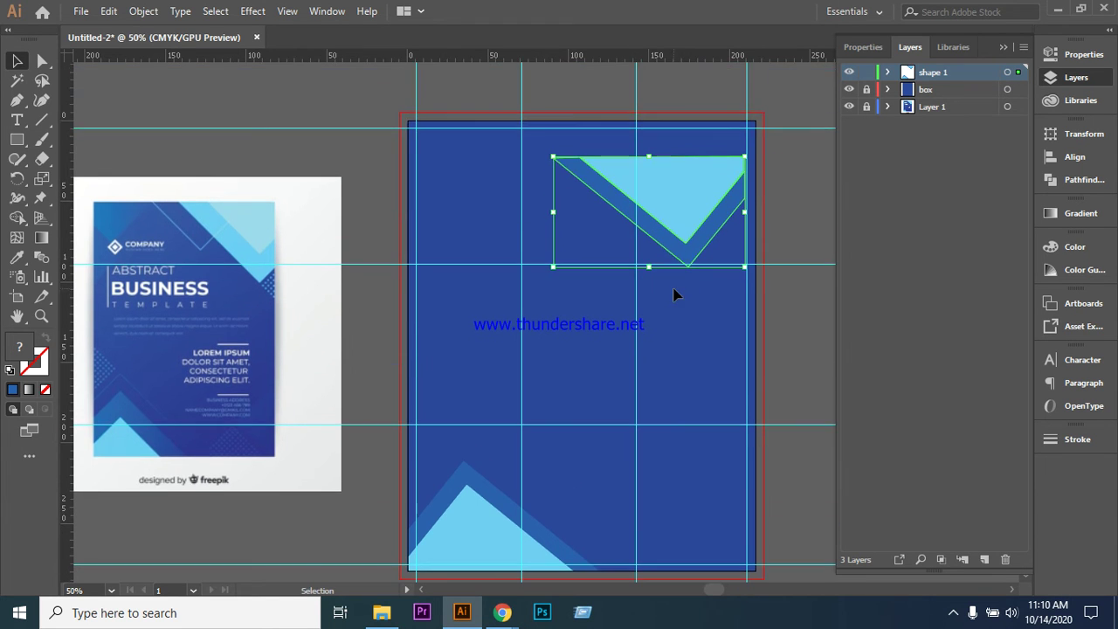
drag(675, 223, 684, 175)
key(Up)
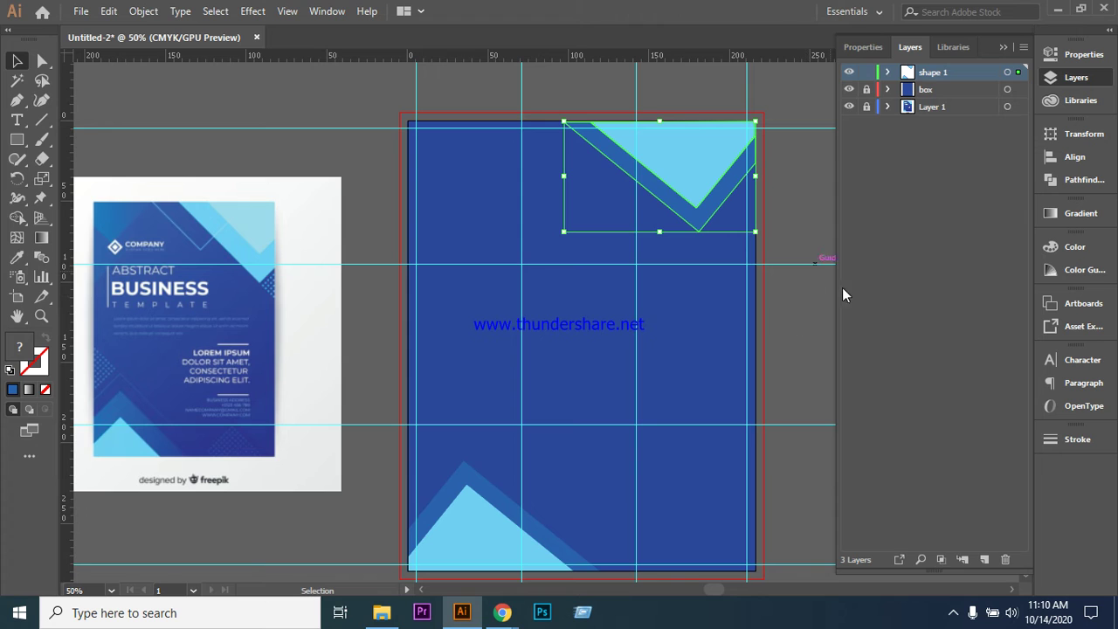
click(889, 280)
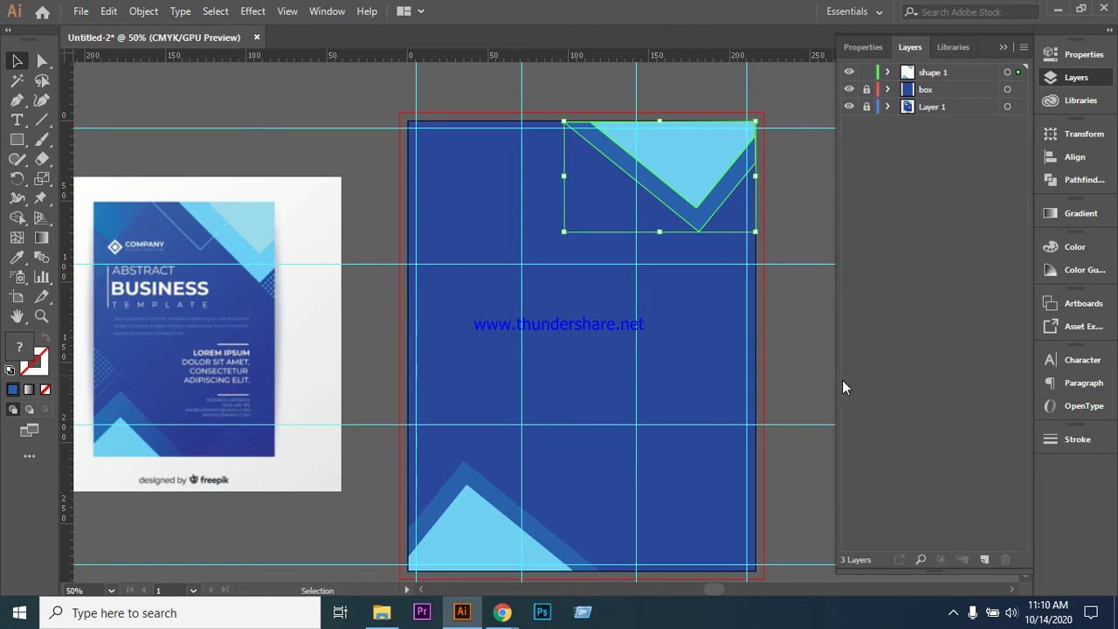
click(816, 318)
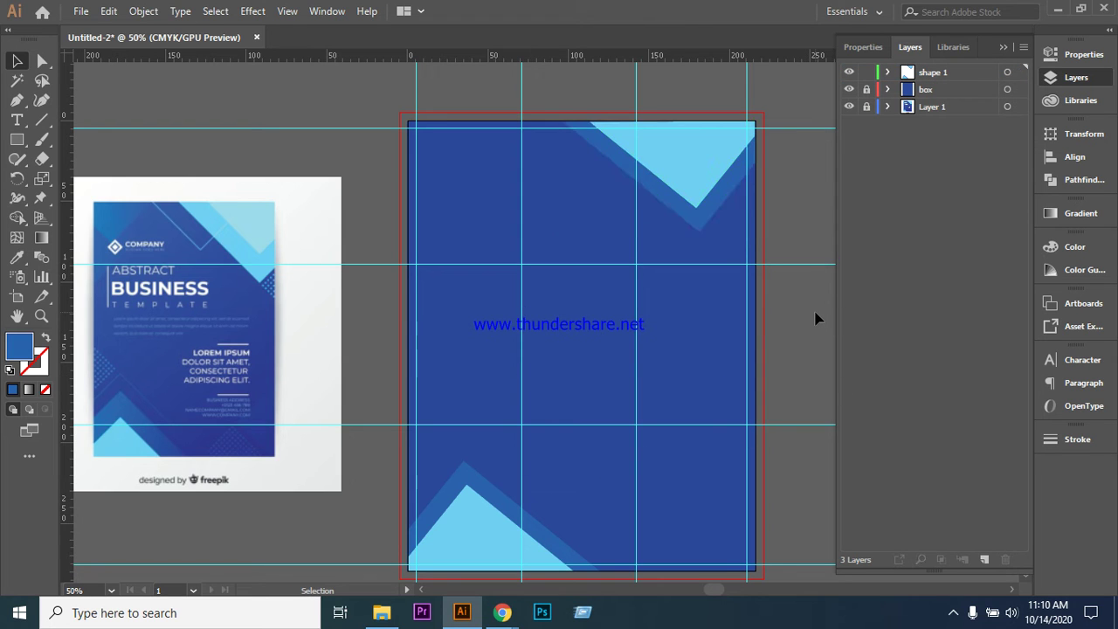
scroll(622, 335, down, 3)
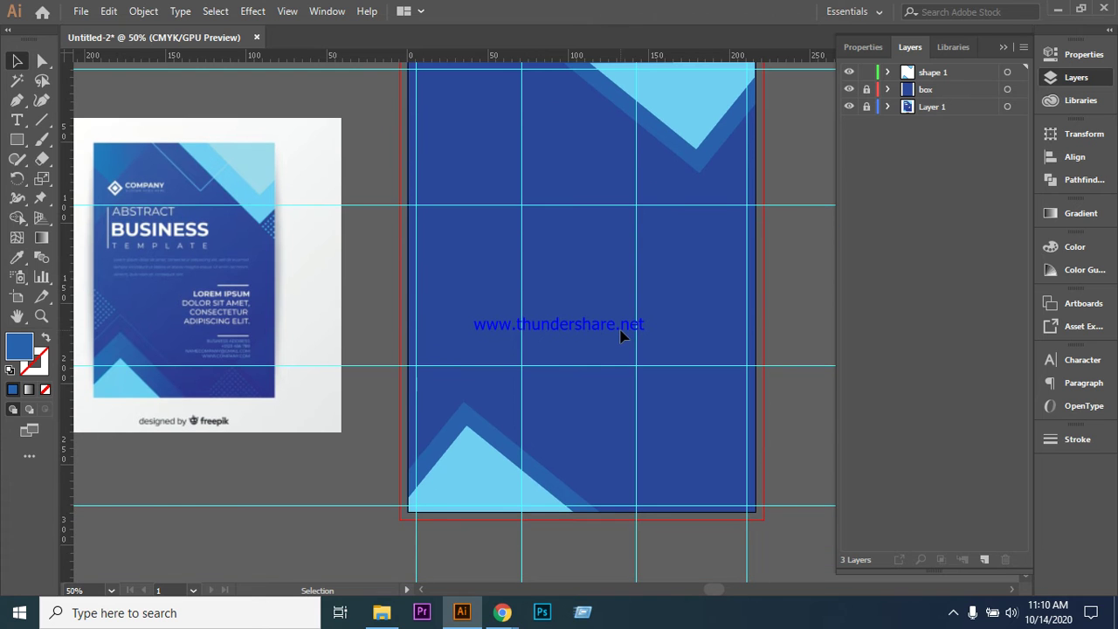
scroll(679, 274, up, 4)
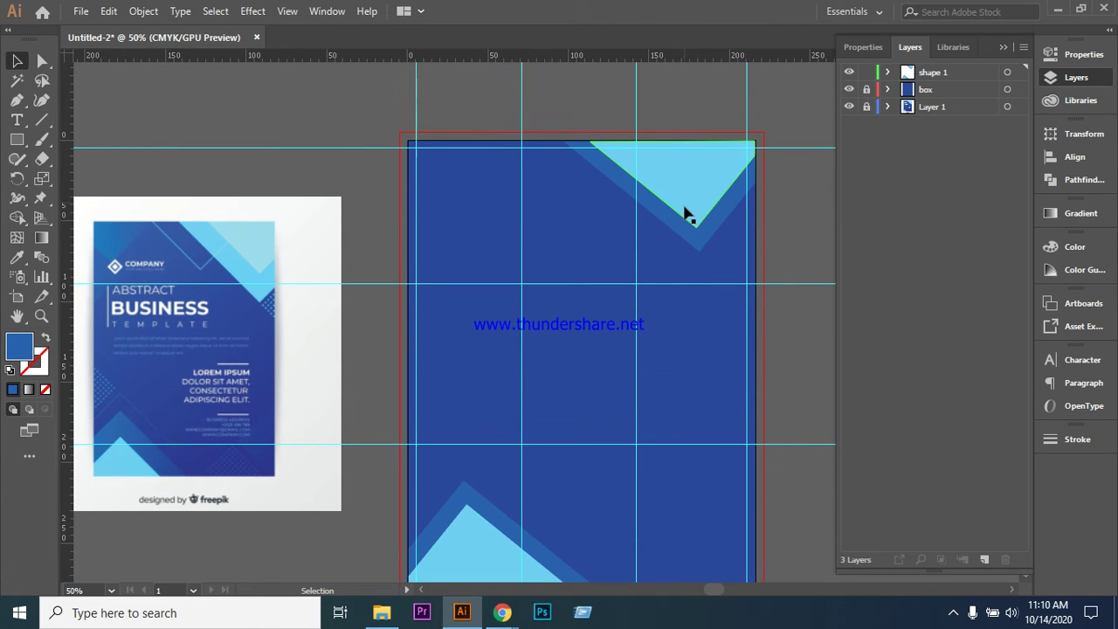
- Shrink the chevron to about 93 × 54 mm and nudge it right into the corner
click(686, 212)
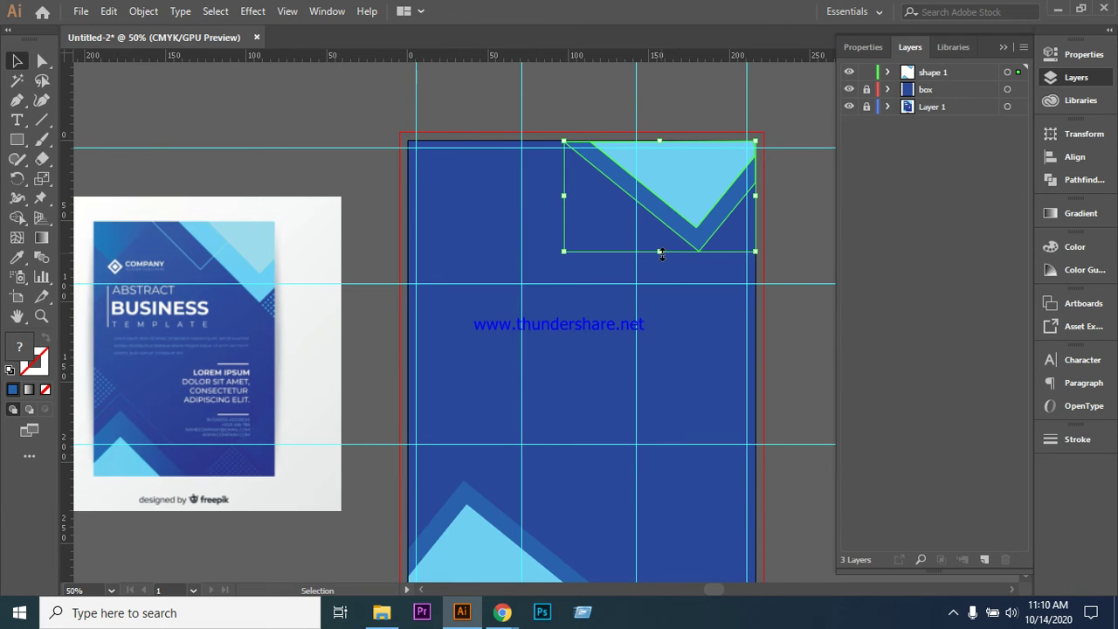
drag(662, 253, 664, 228)
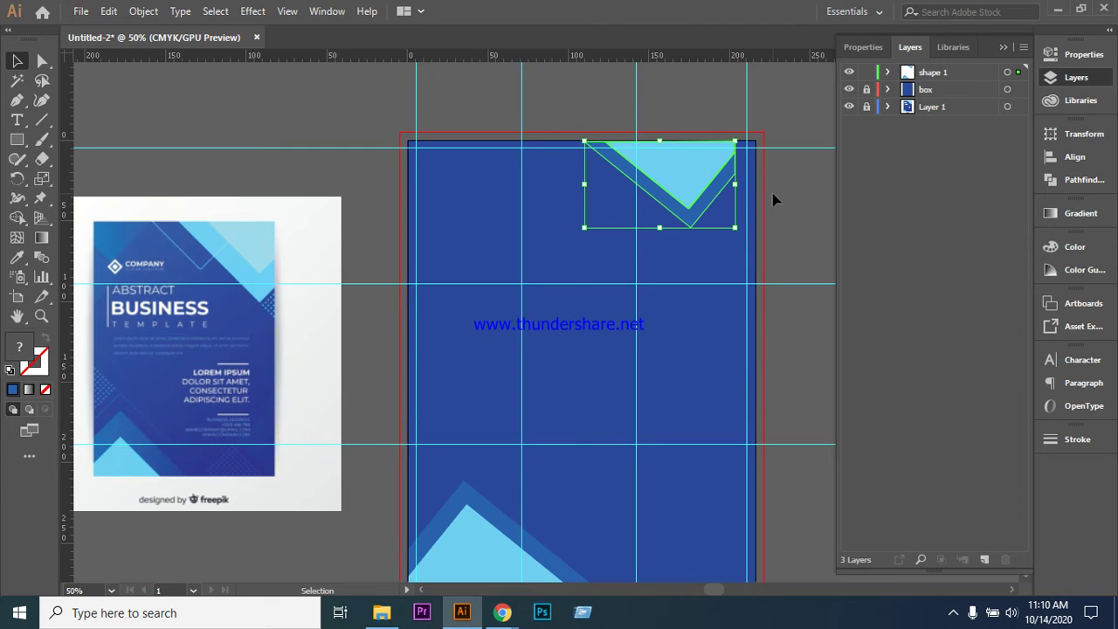
key(Right)
key(Right)
key(Right)
key(Right)
key(Right)
key(Right)
key(Right)
key(Right)
key(Right)
key(Right)
key(Right)
key(Right)
key(Right)
key(Right)
key(Right)
key(Right)
key(Right)
key(Right)
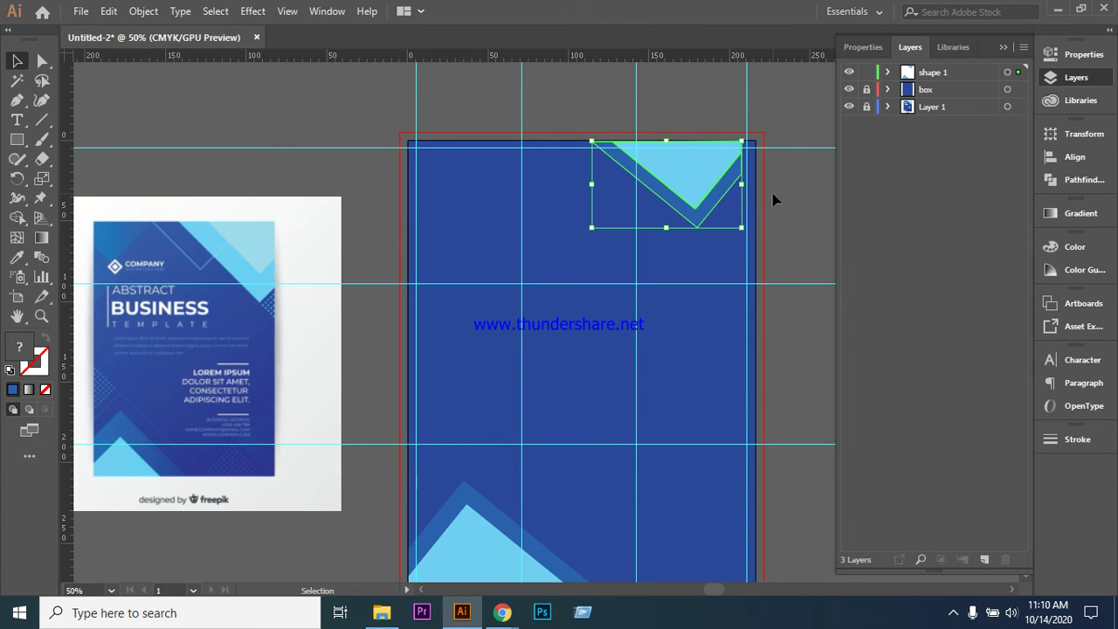
key(Right)
key(Right)
key(Right)
key(Right)
key(Right)
key(Right)
key(Right)
key(Right)
key(Right)
key(Right)
key(Right)
key(Right)
key(Right)
key(Right)
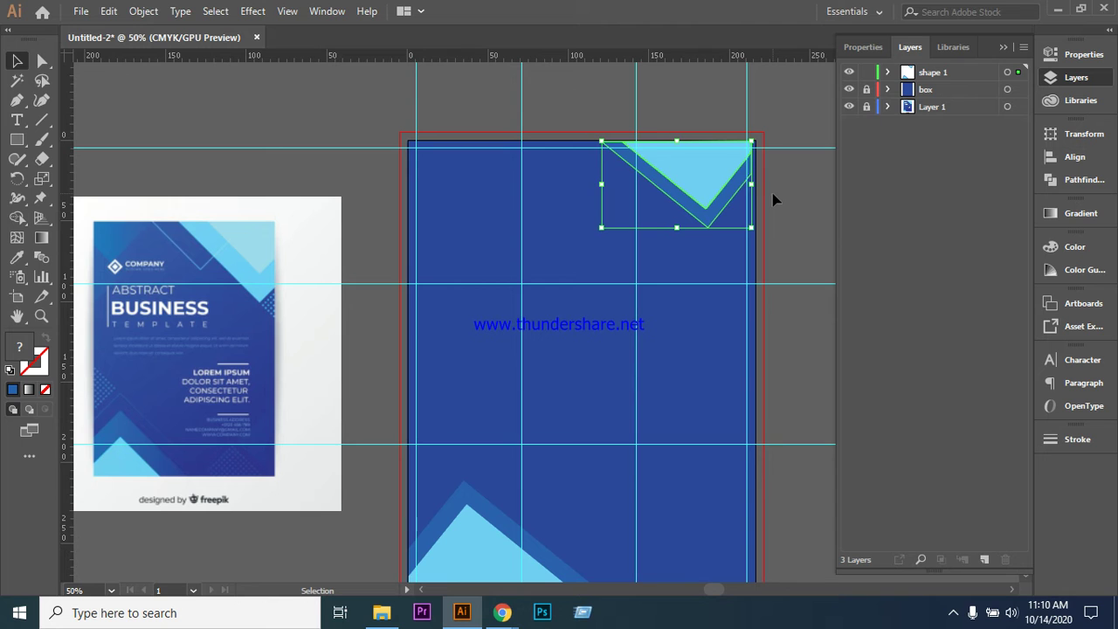
key(Right)
key(Right)
key(Right)
key(Right)
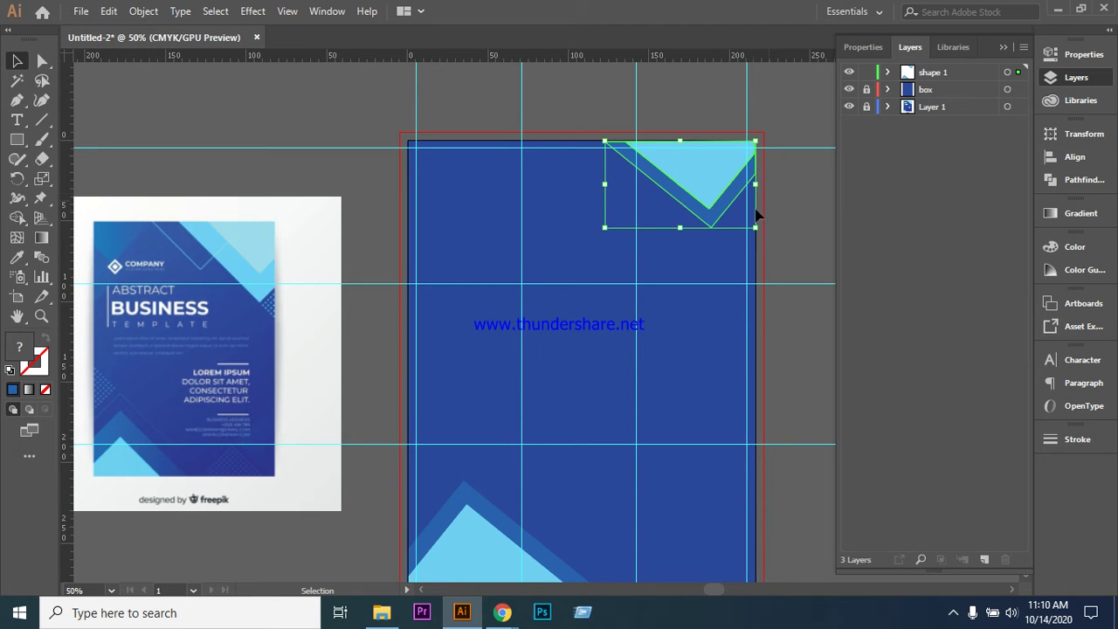
drag(679, 229, 680, 235)
click(803, 213)
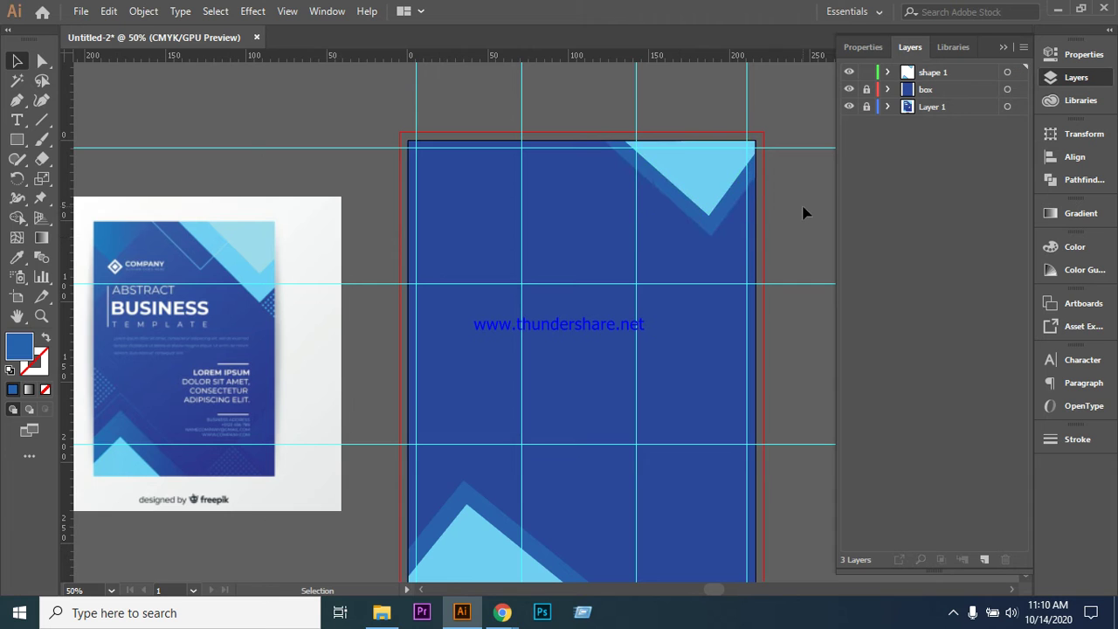
- Enlarge the chevron past the right edge and down-left to about 130.7 × 71.6 mm
click(738, 217)
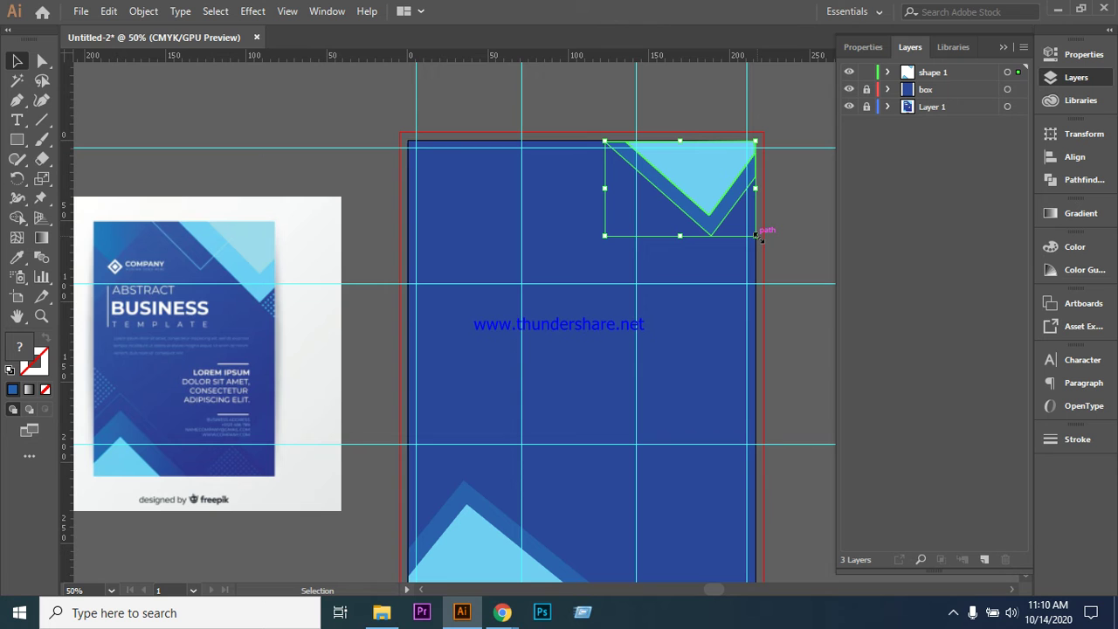
drag(757, 234, 779, 236)
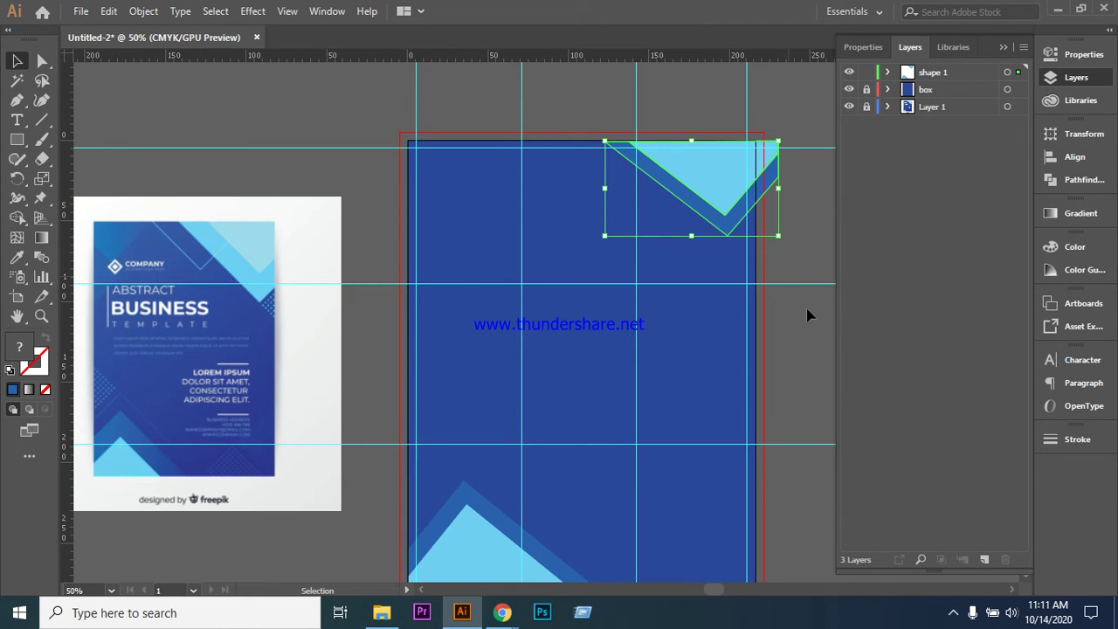
click(811, 265)
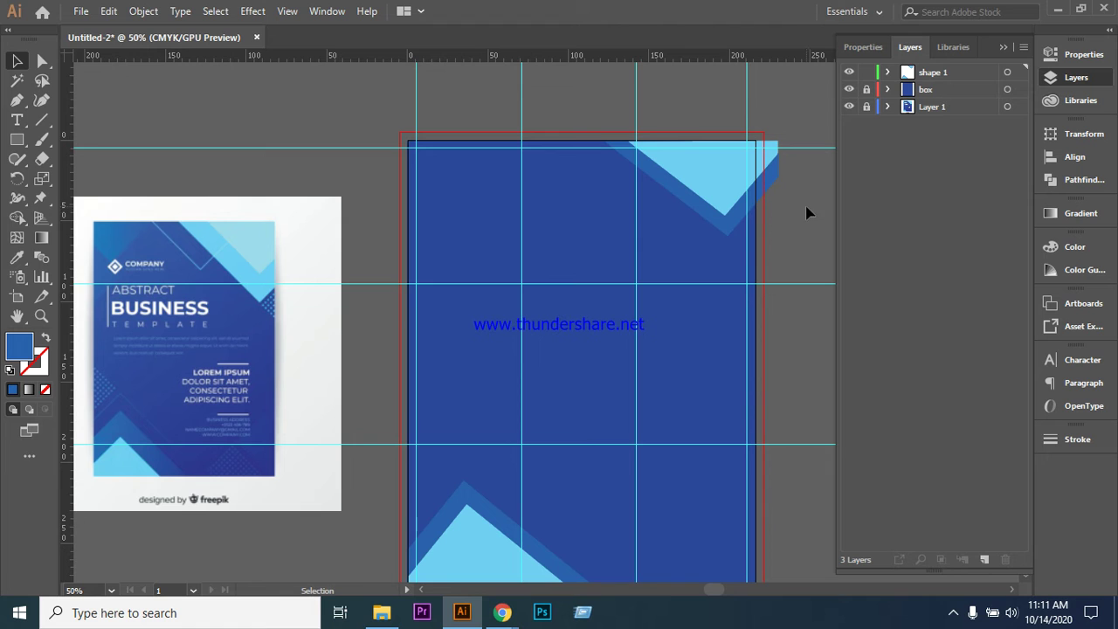
click(701, 208)
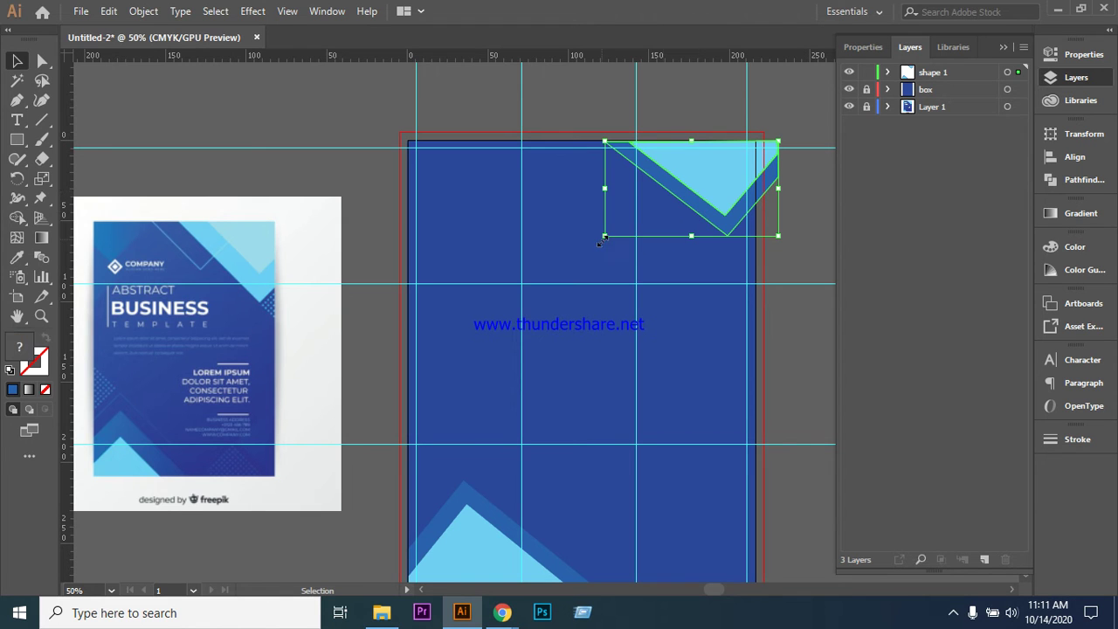
drag(605, 236, 553, 259)
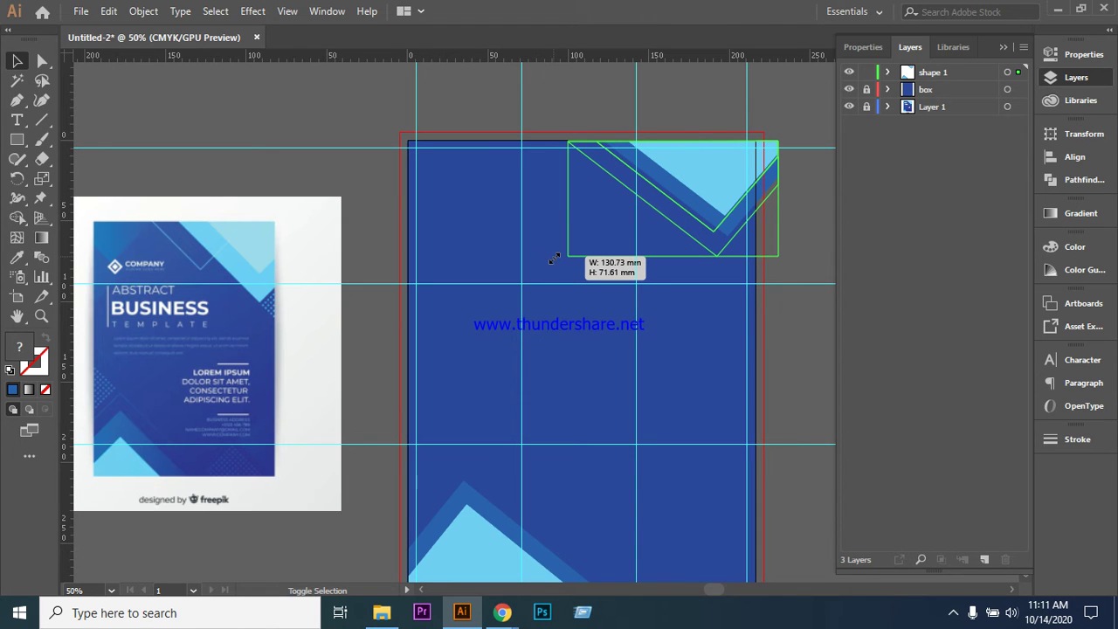
drag(553, 259, 551, 260)
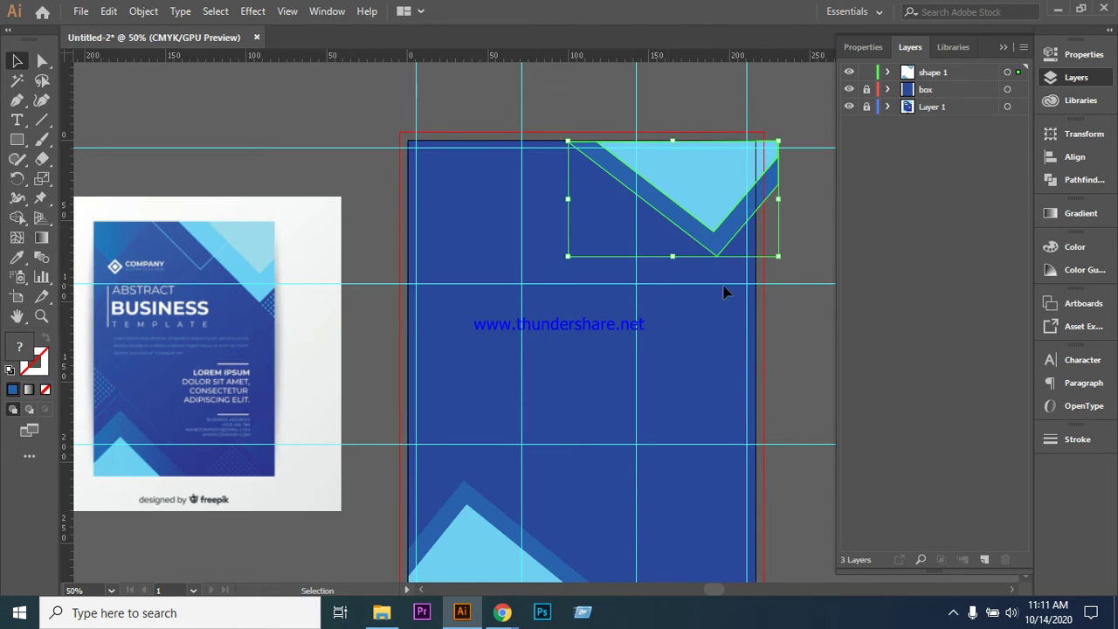
click(793, 358)
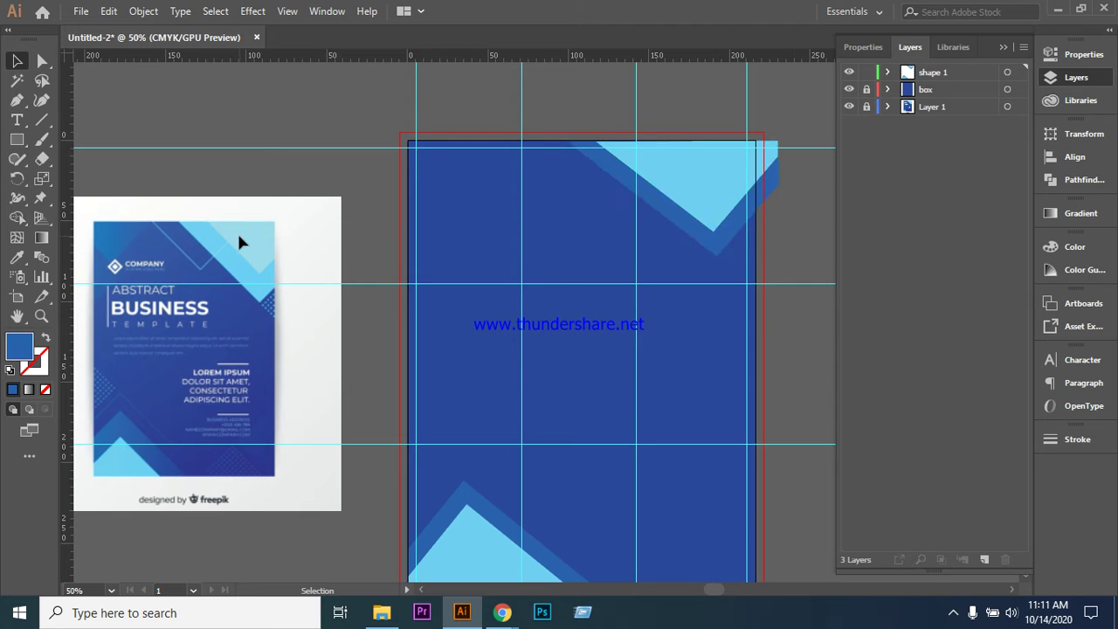
scroll(564, 350, down, 2)
scroll(589, 392, up, 2)
- Draw a small outline-only rectangle over the chevron's overhang at the top-right edge
click(18, 141)
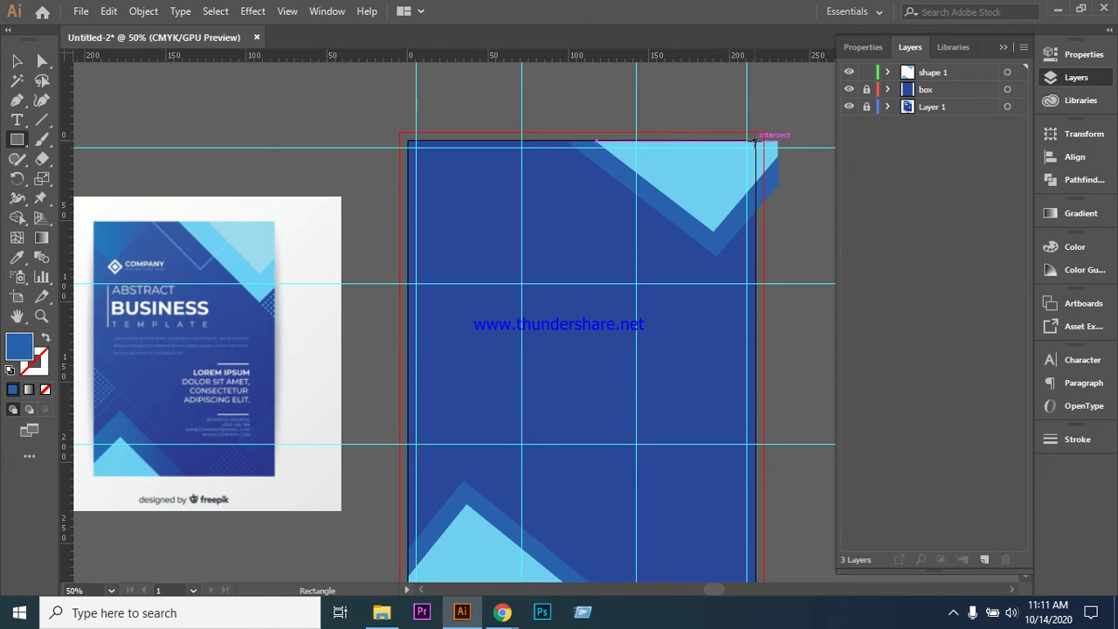
drag(755, 140, 798, 208)
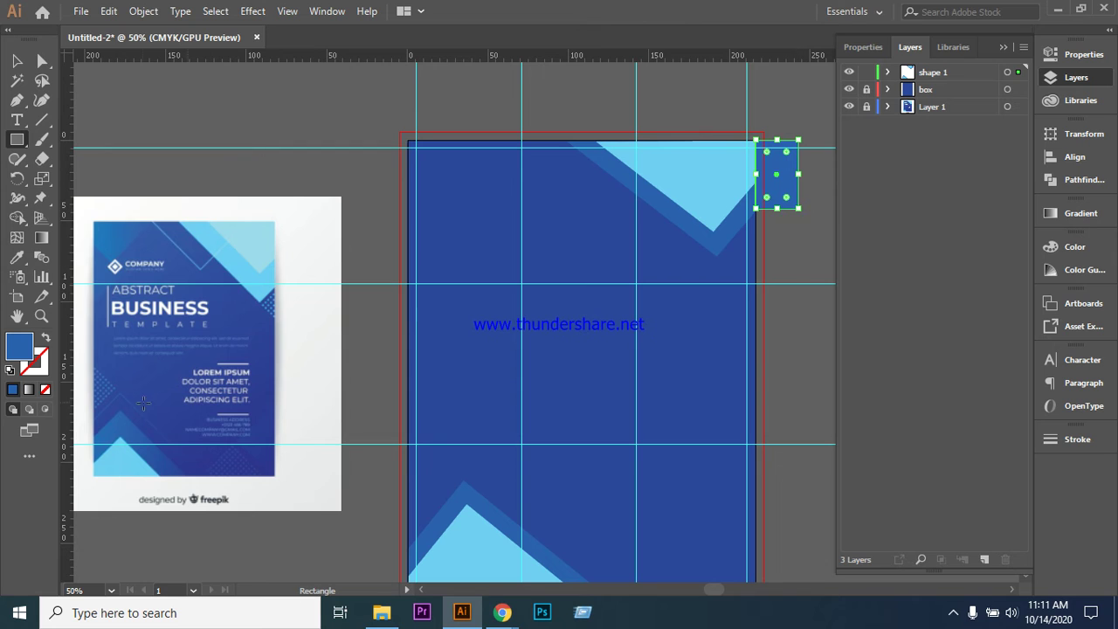
click(45, 337)
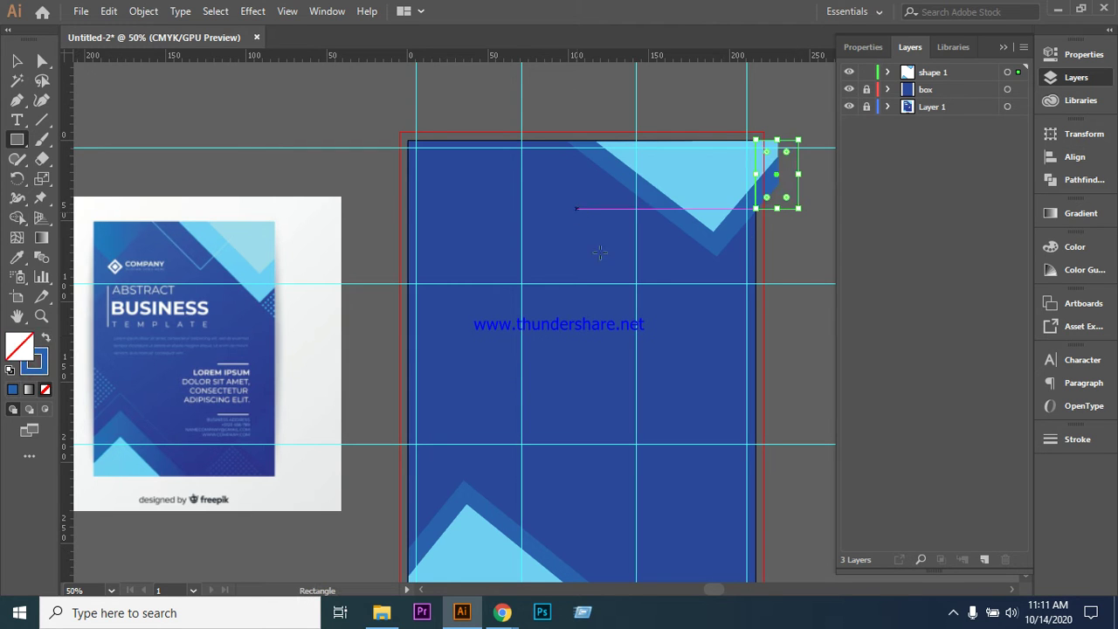
- With Shape Builder, merge the light-blue triangle region and erase everything beyond the right edge
key(v)
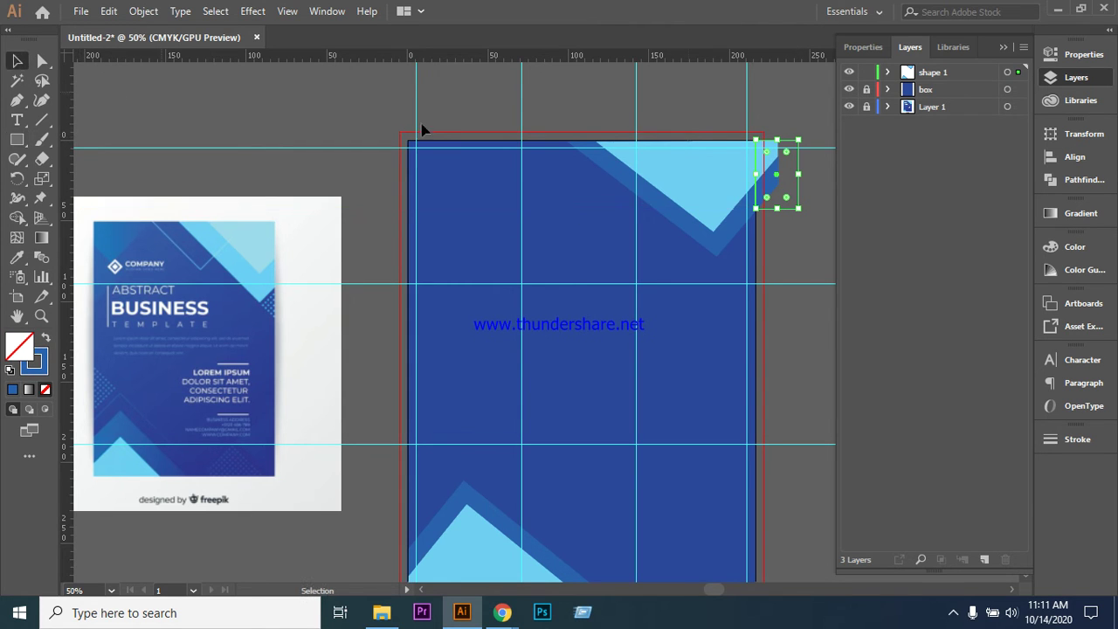
key(ctrl+a)
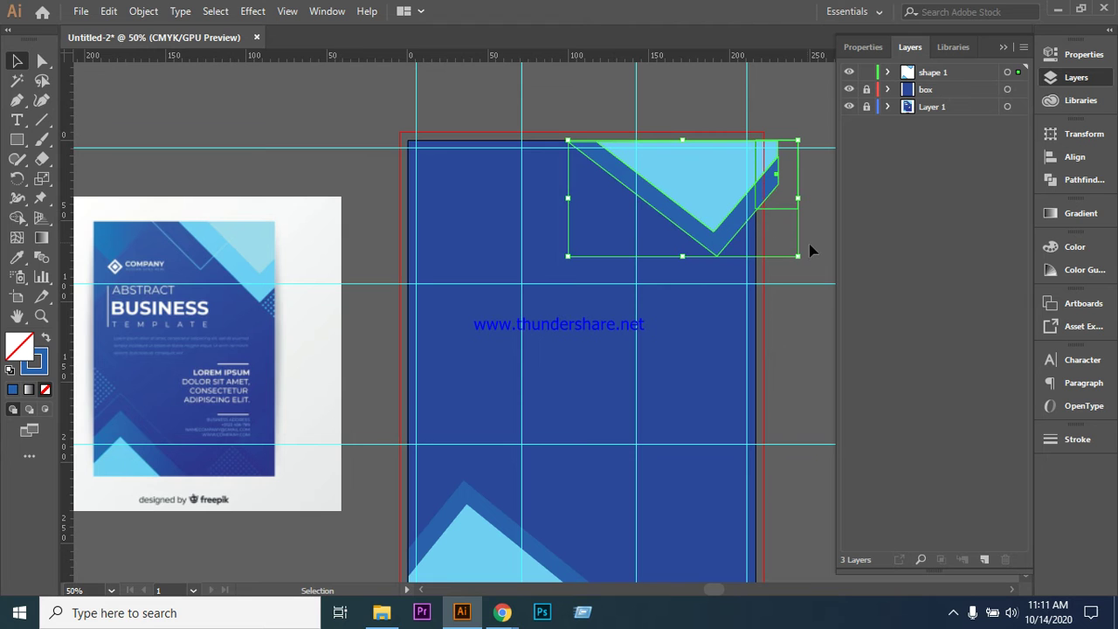
click(17, 217)
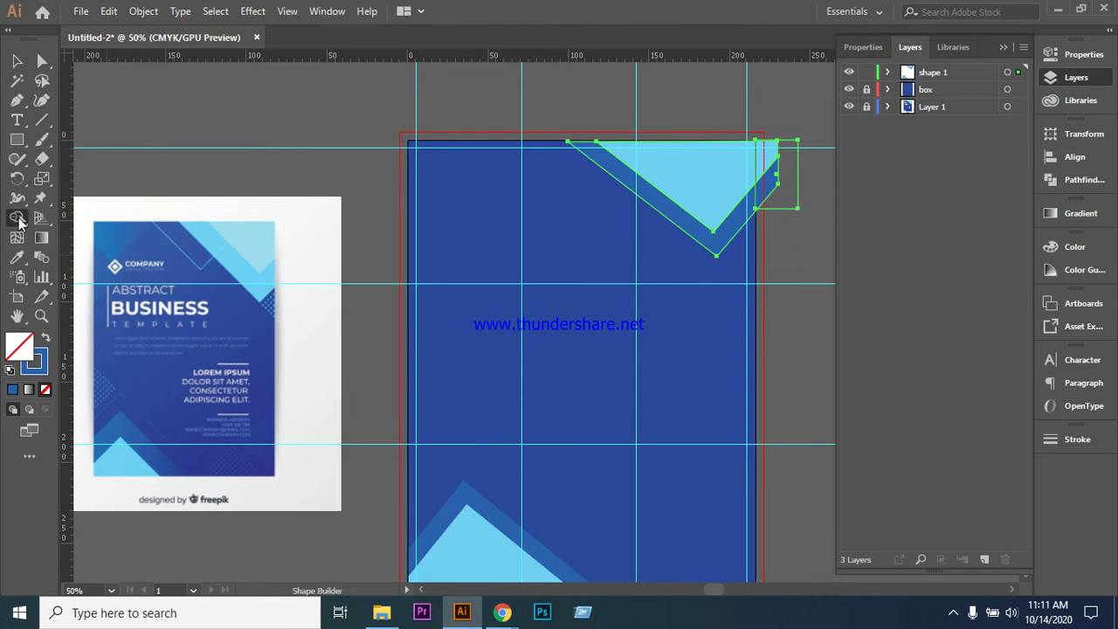
drag(696, 159, 774, 187)
key(alt)
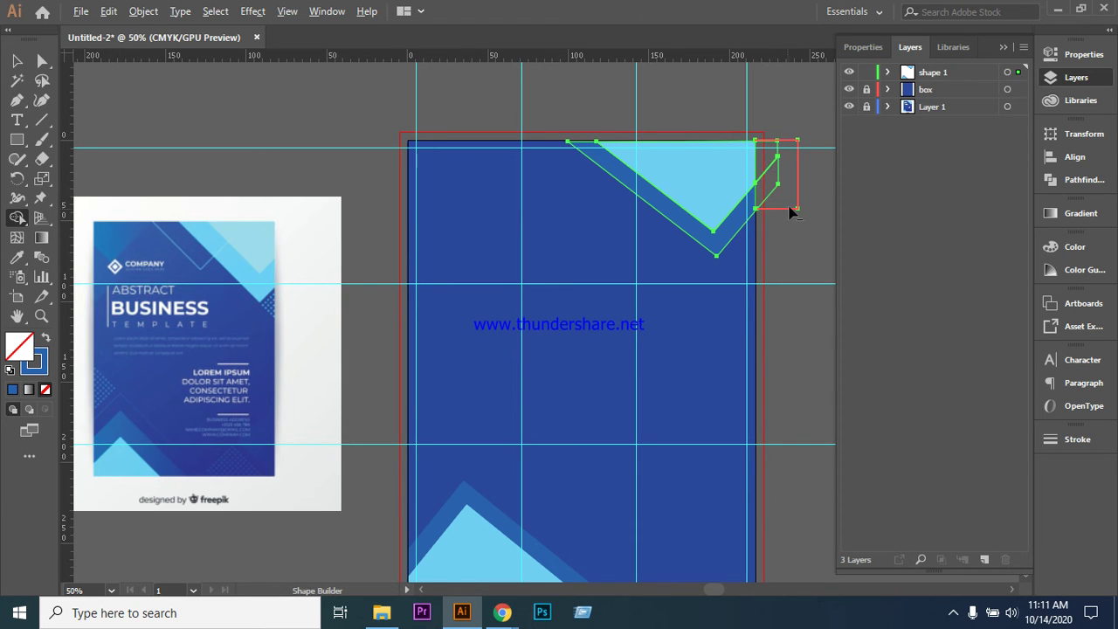
alt+click(784, 215)
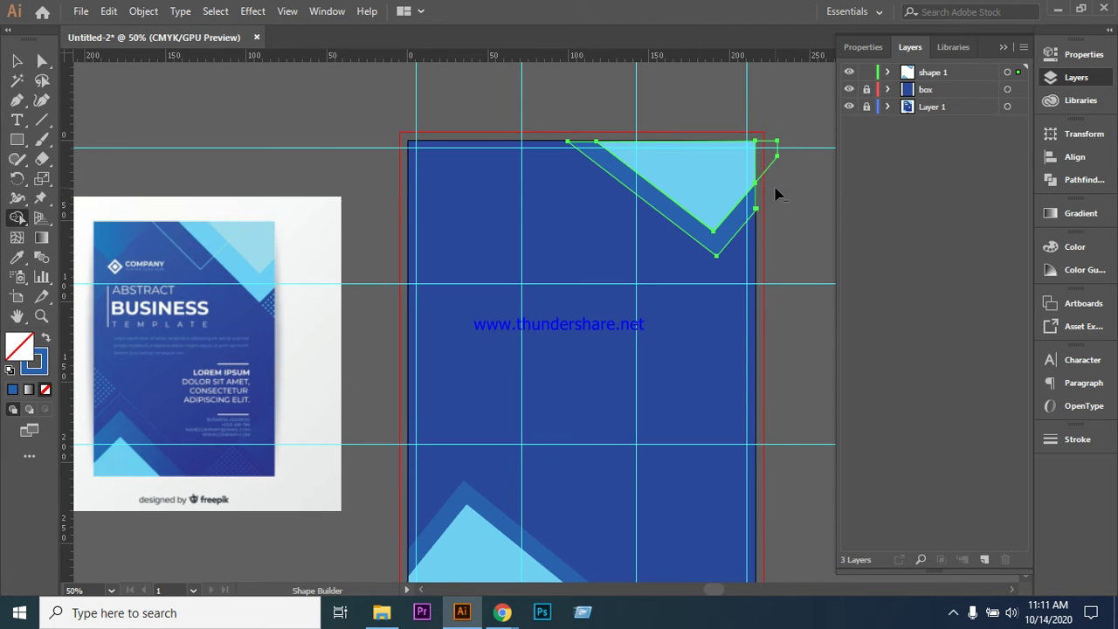
alt+click(776, 166)
- Ungroup the trimmed top-right chevron and select its light-blue triangle on its own
key(v)
click(288, 107)
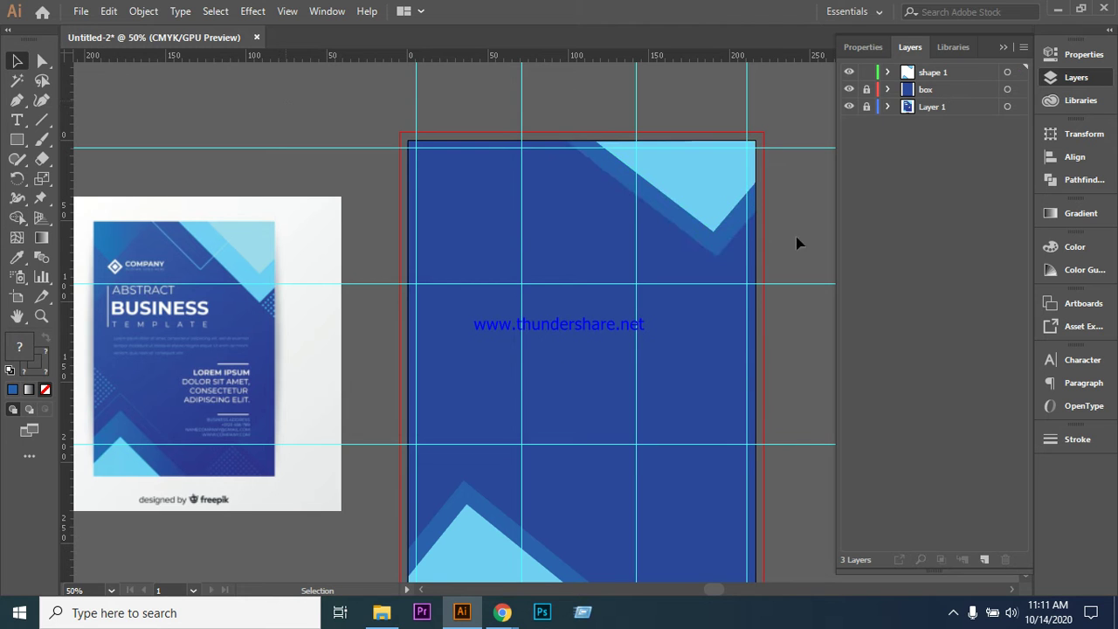
scroll(410, 288, down, 2)
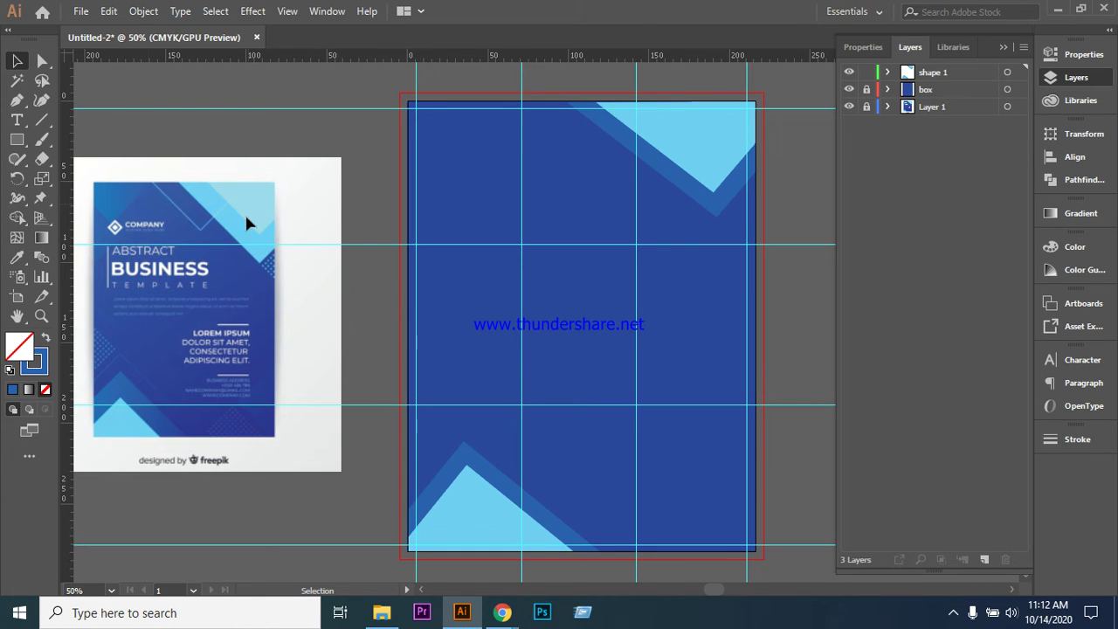
click(693, 139)
right_click(693, 139)
click(767, 271)
click(799, 183)
click(721, 189)
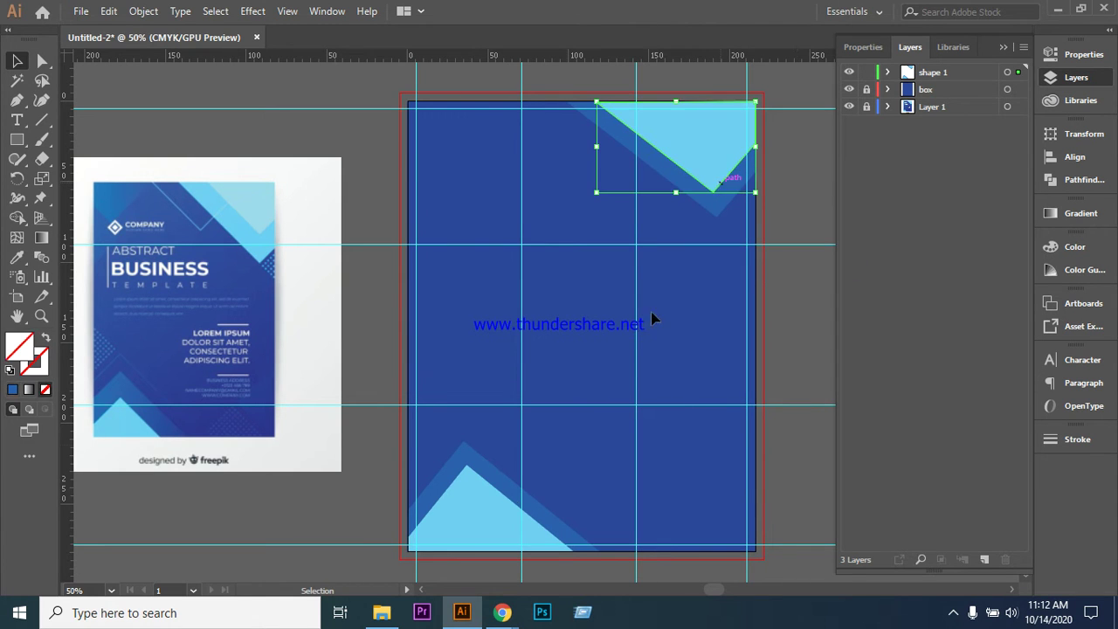
click(489, 532)
click(694, 143)
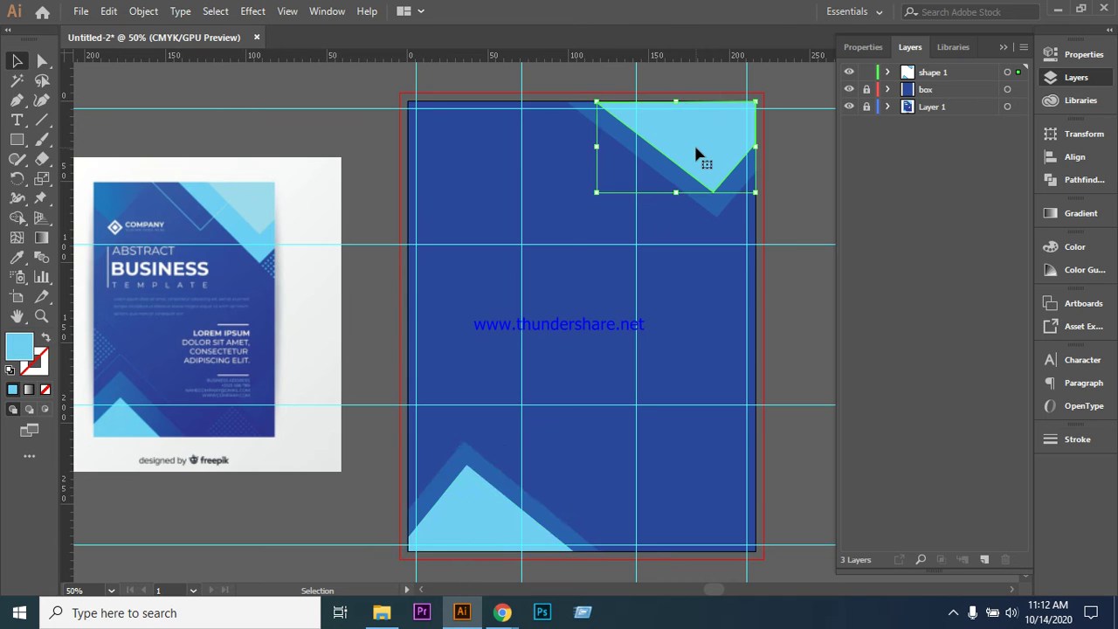
click(16, 259)
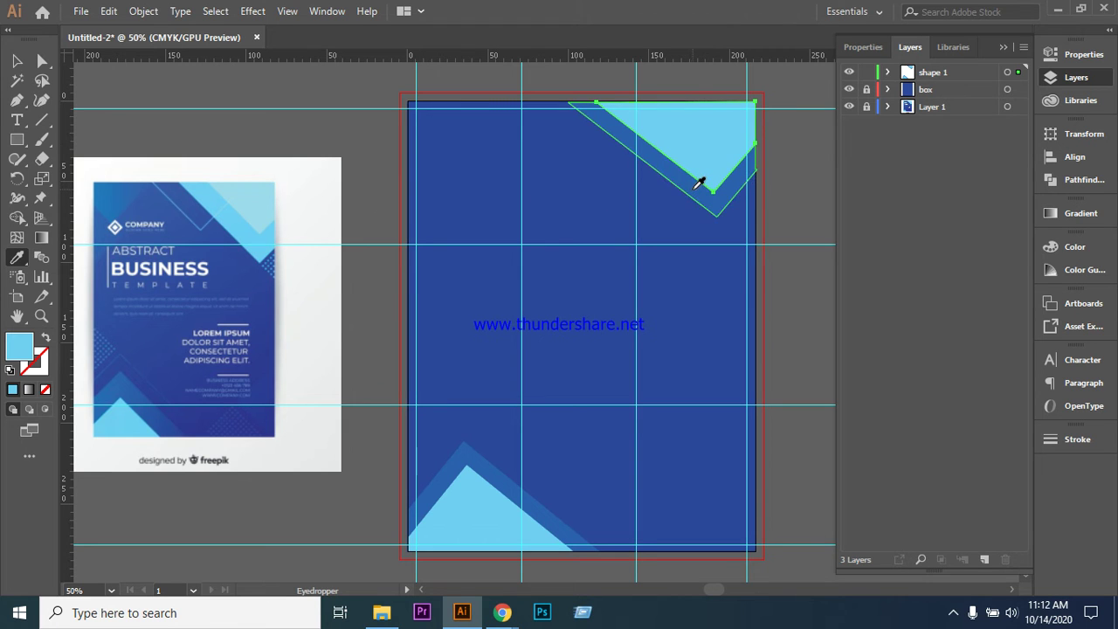
key(v)
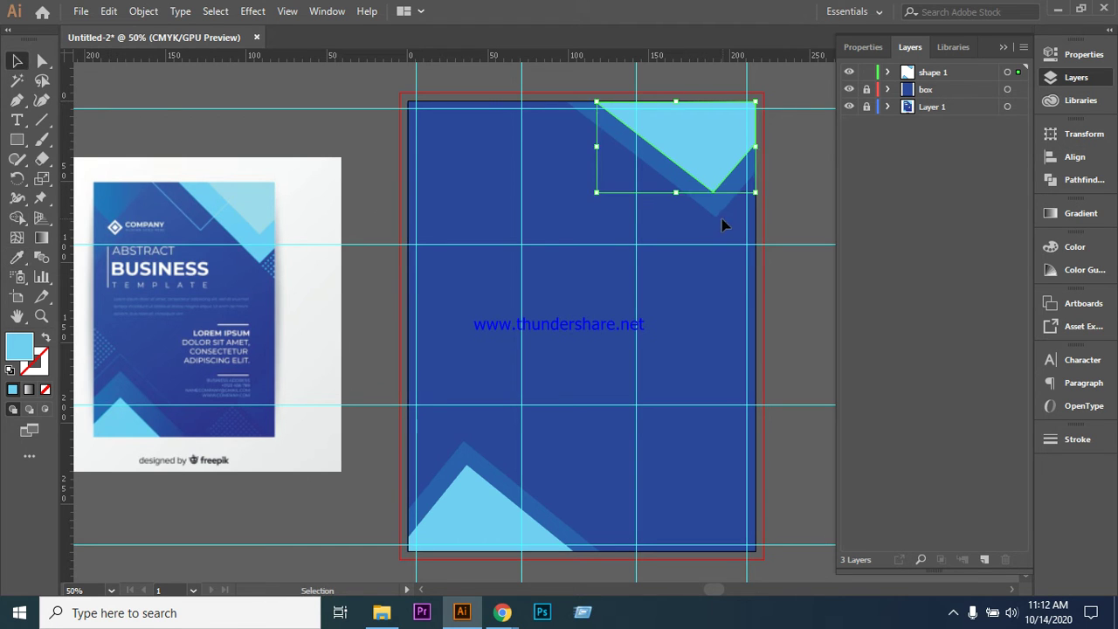
- Add the darker stripe to the selection and open Recolor Artwork via the Color Guide
shift+click(722, 220)
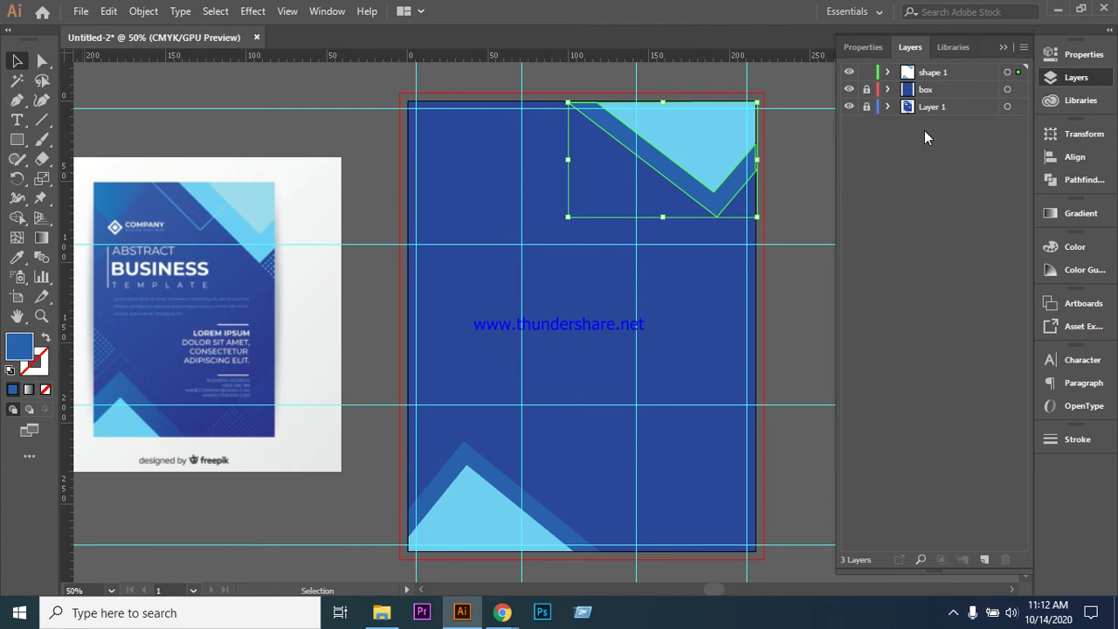
click(1071, 253)
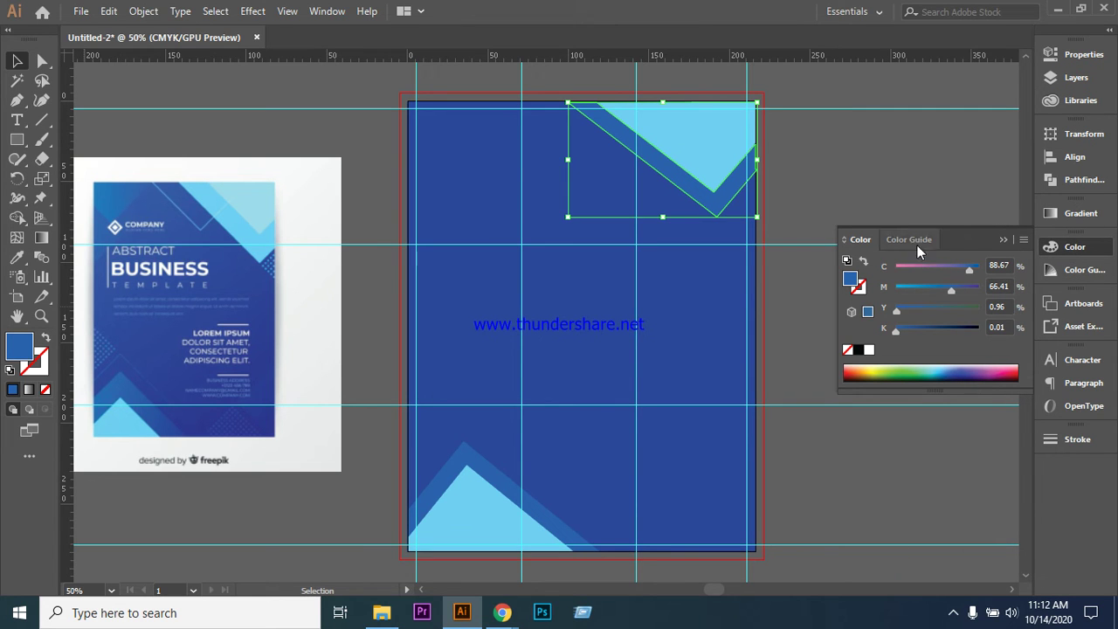
click(1073, 273)
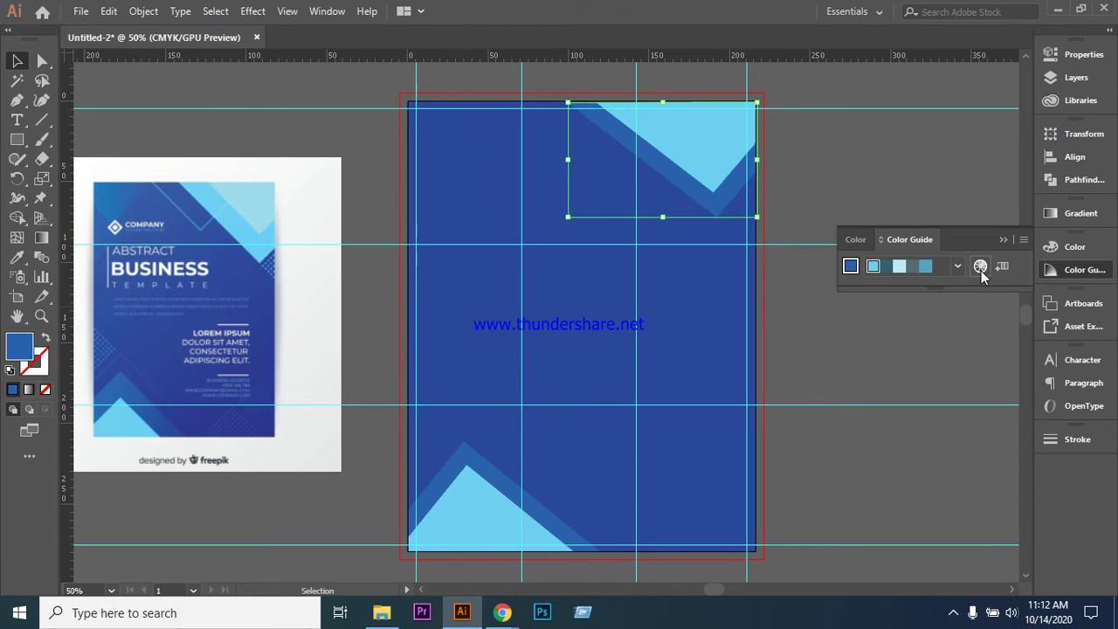
click(981, 266)
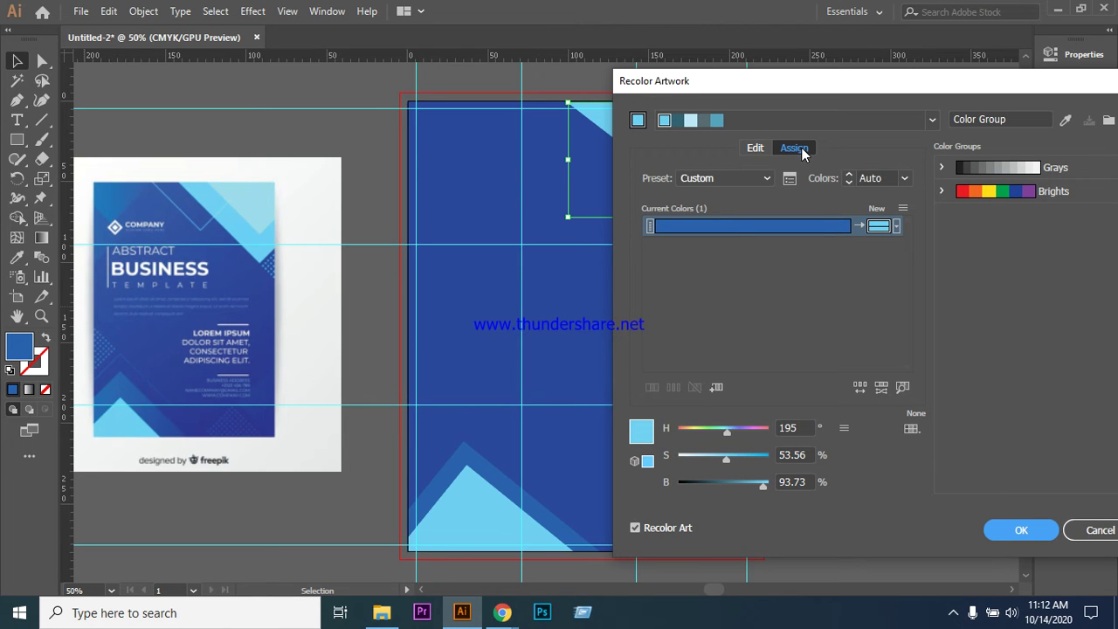
click(691, 123)
- Tune the replacement colour to a light blue of H 221°, S 55%, B 89%
drag(747, 87, 879, 87)
drag(863, 431, 841, 442)
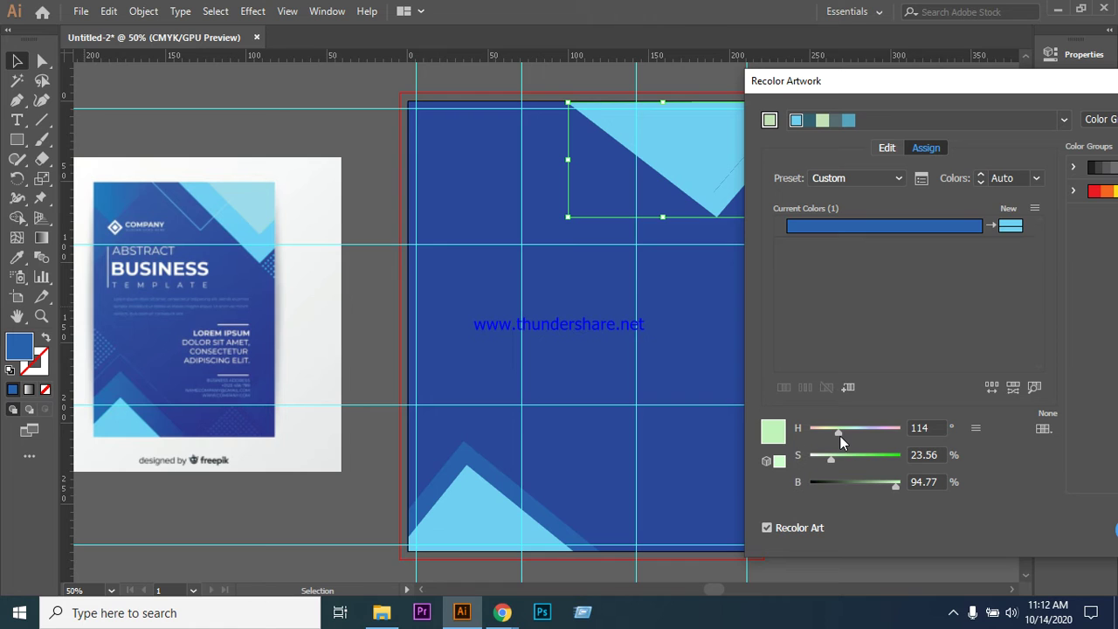
drag(839, 435, 877, 441)
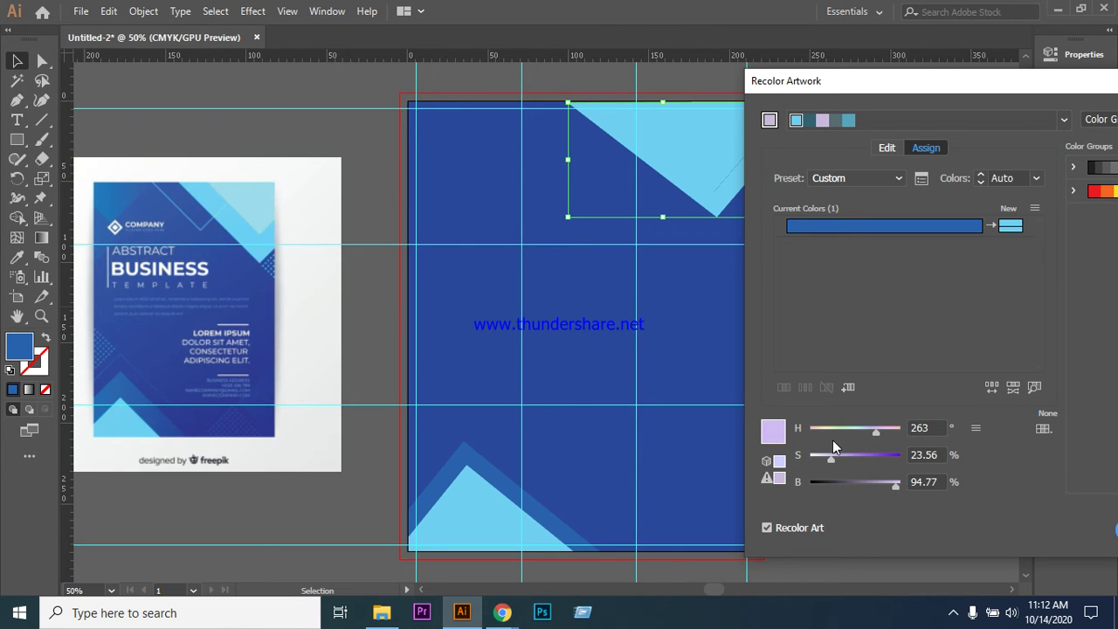
drag(832, 458, 823, 462)
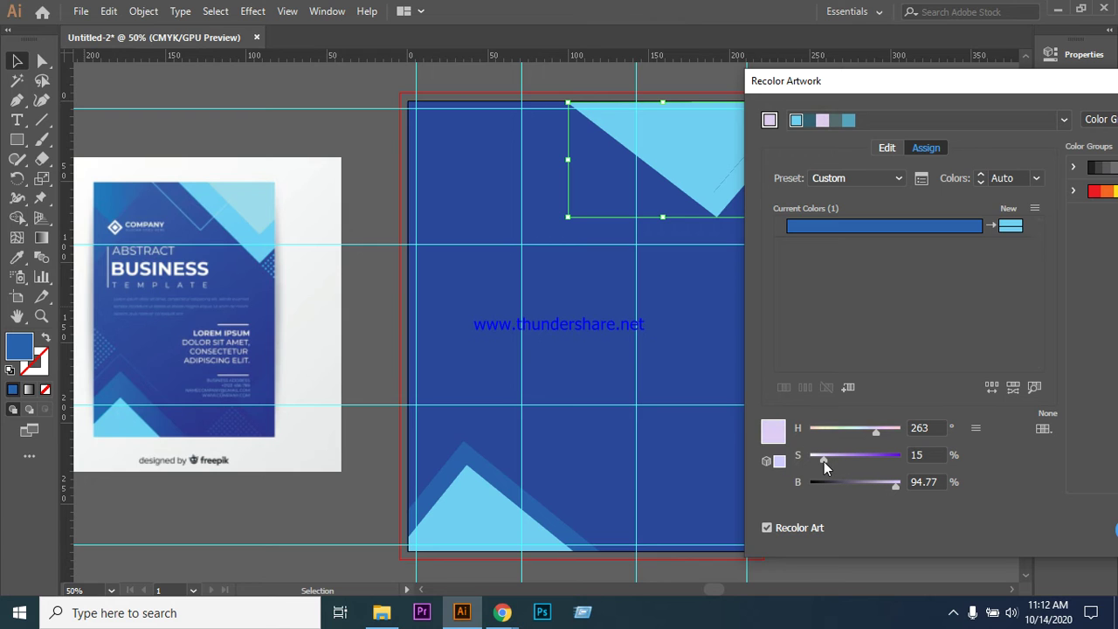
drag(873, 431, 849, 431)
mouse_move(894, 491)
mouse_down()
mouse_move(876, 489)
mouse_move(891, 485)
mouse_up()
drag(848, 432, 859, 461)
drag(943, 82, 844, 84)
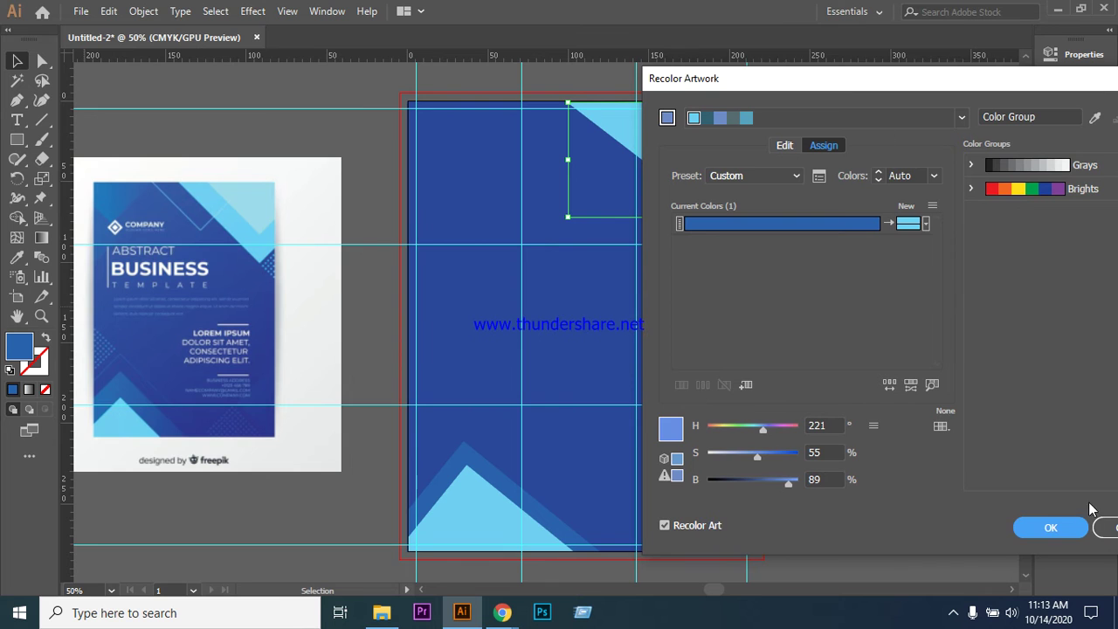
- Apply the recolour, then change the light-blue triangle's fill to a bright cyan
click(1051, 527)
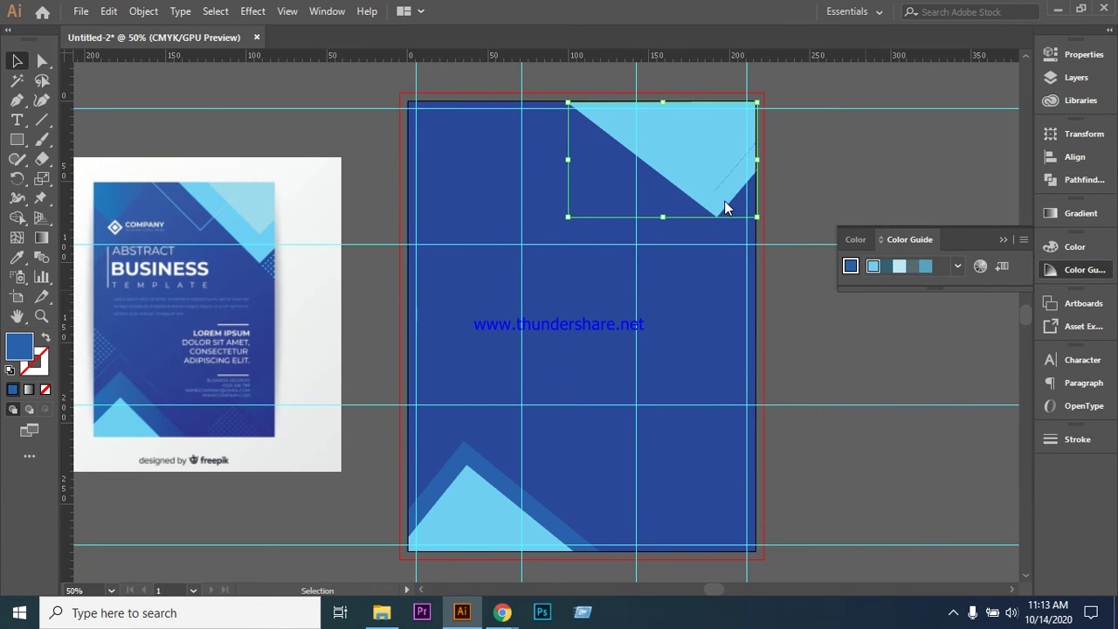
click(900, 268)
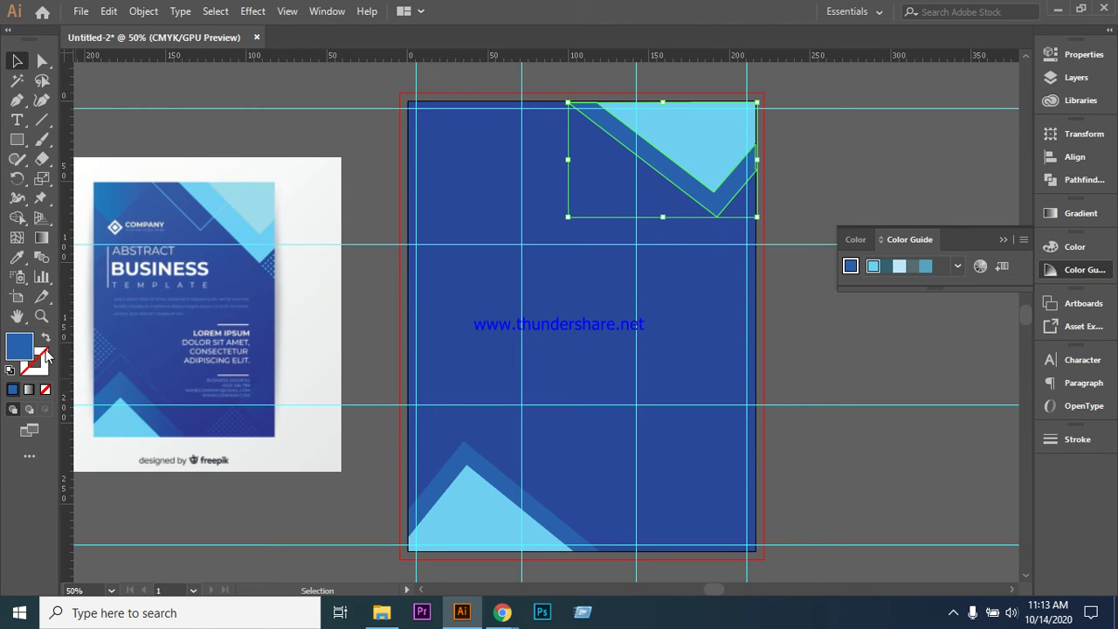
double_click(17, 347)
drag(388, 219, 763, 298)
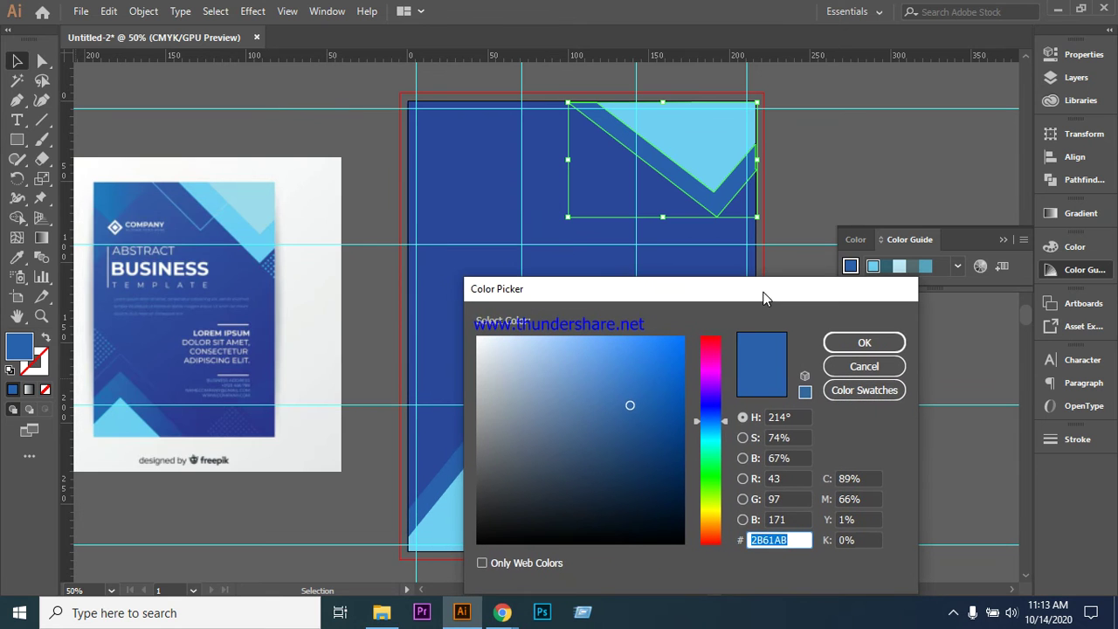
click(726, 435)
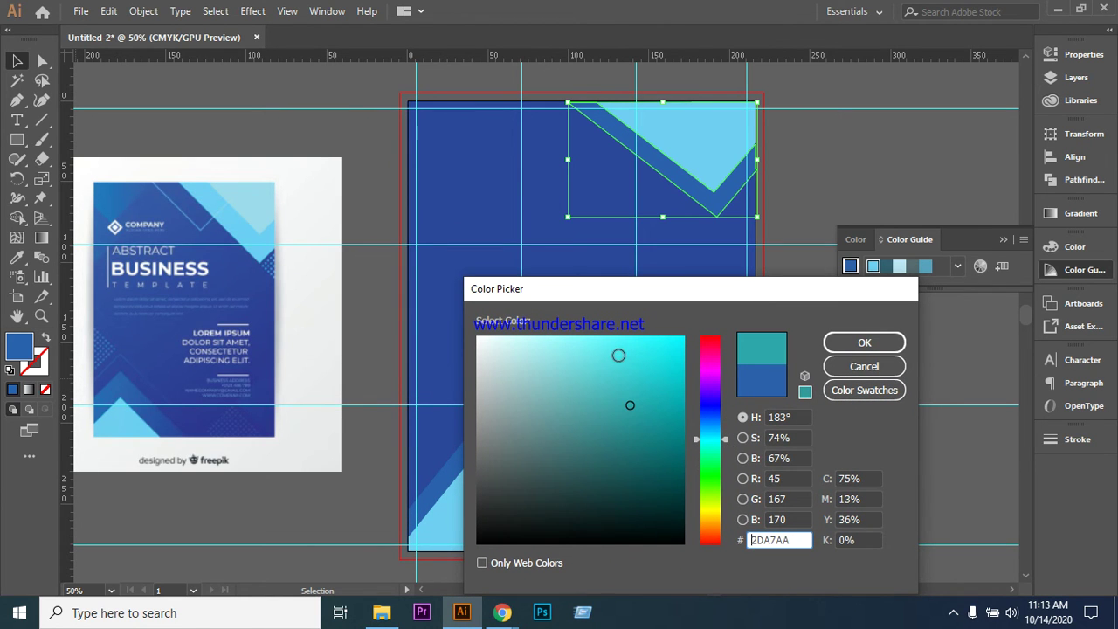
click(620, 356)
click(634, 350)
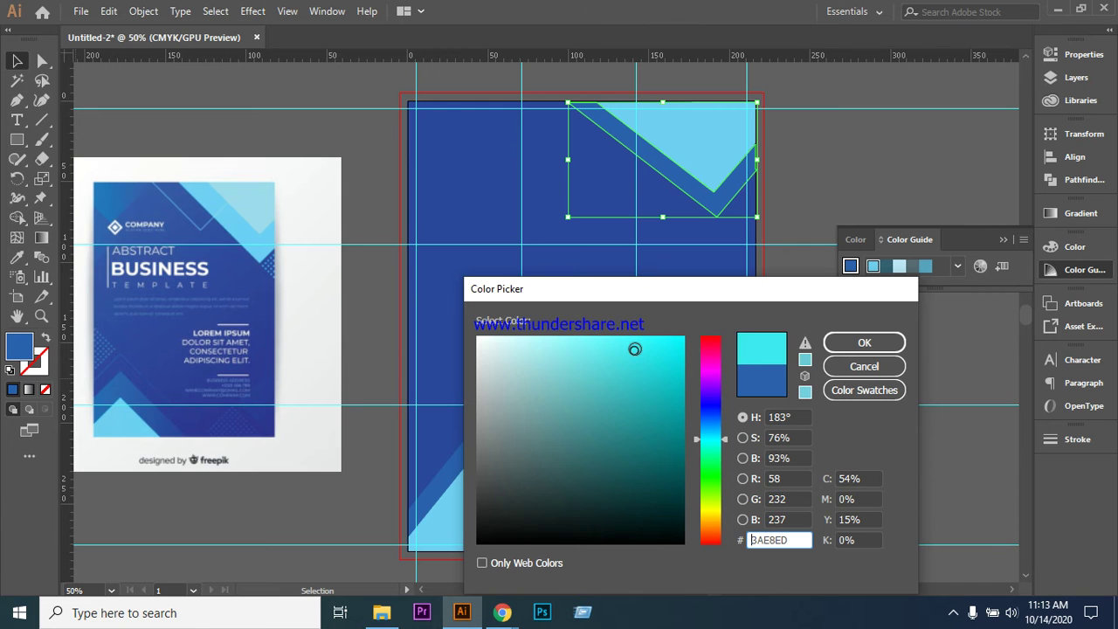
click(865, 343)
click(852, 159)
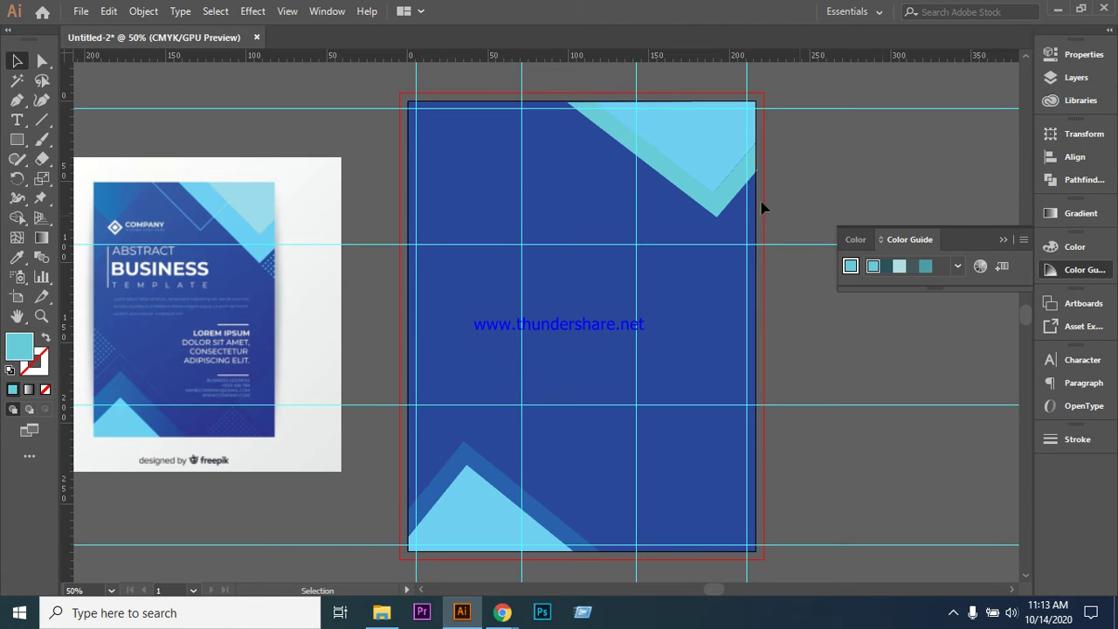
- Refine the top-right chevron's fill to a brighter cyan, #58F4F4, and deselect it
click(700, 200)
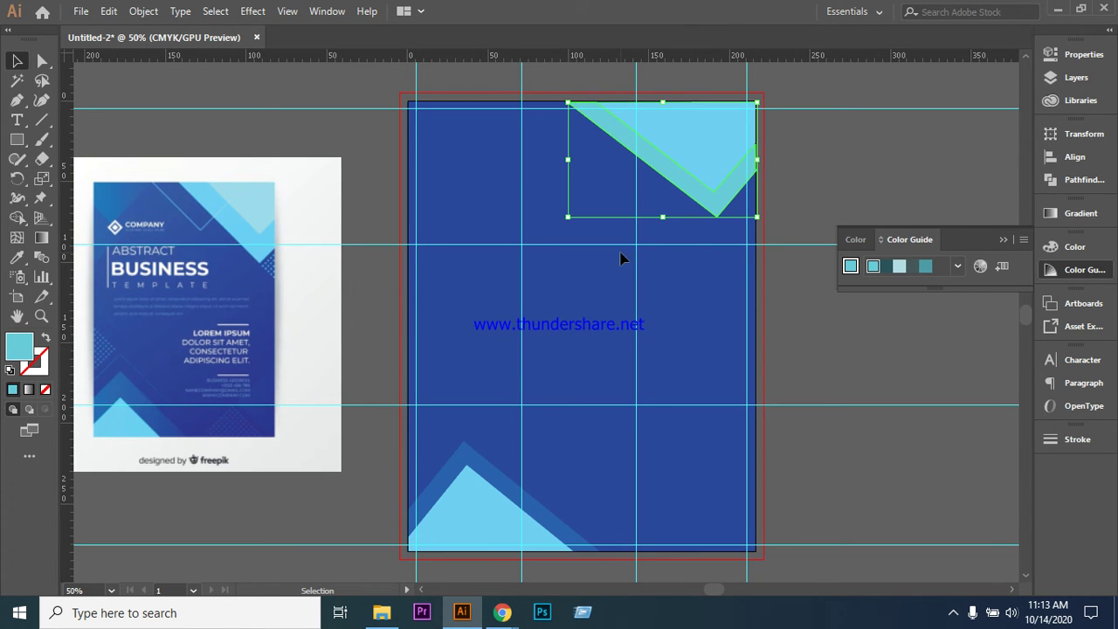
double_click(19, 347)
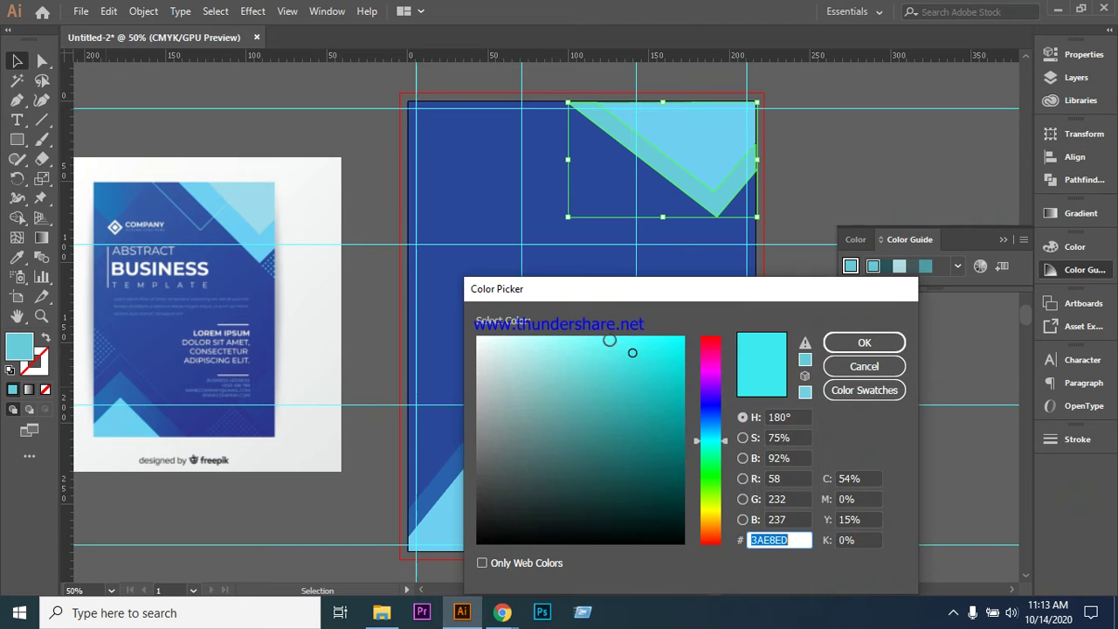
click(609, 344)
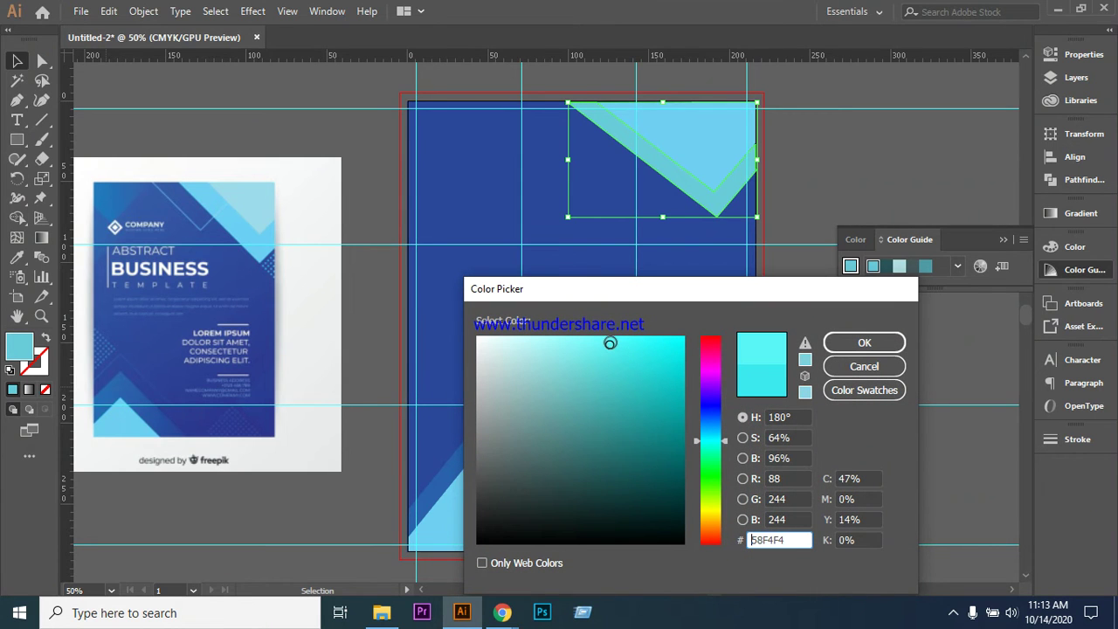
click(871, 347)
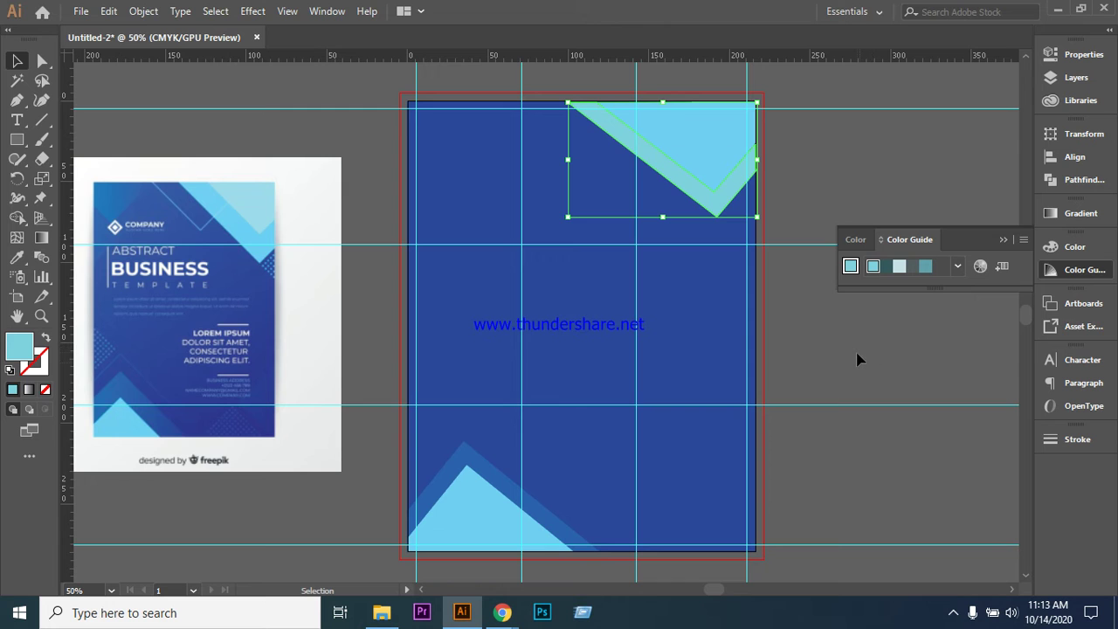
click(856, 359)
- Eyedrop the reference flyer's light-blue corner colour onto the top-right triangle
scroll(830, 427, up, 2)
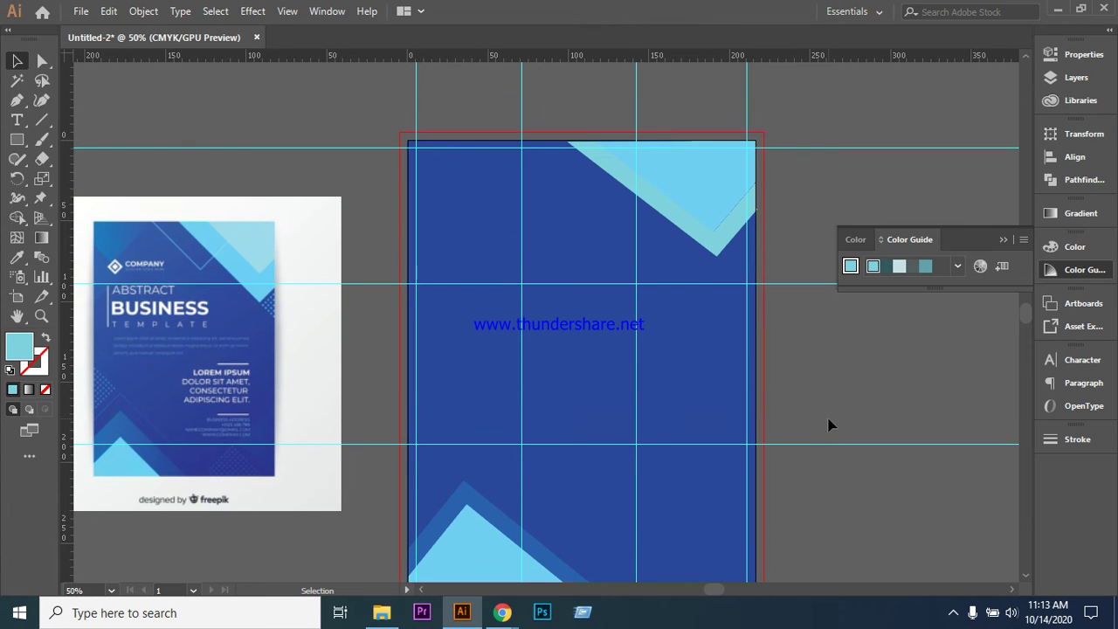
click(715, 250)
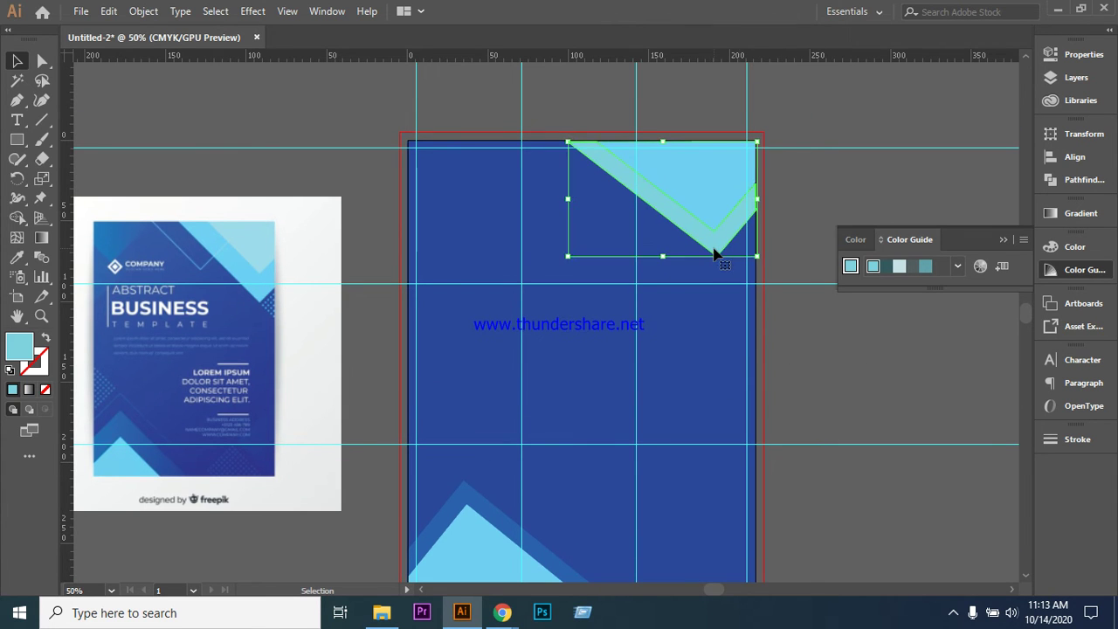
click(17, 257)
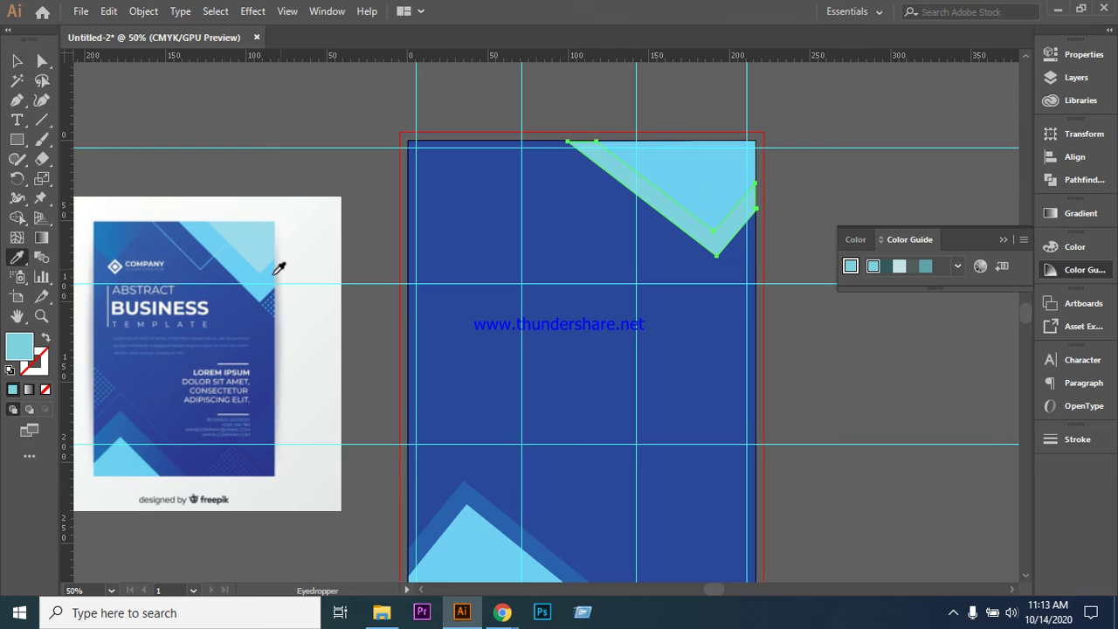
click(260, 278)
click(16, 61)
- Reselect the top-right triangle and re-sample the reference's pale corner blue onto it
click(197, 108)
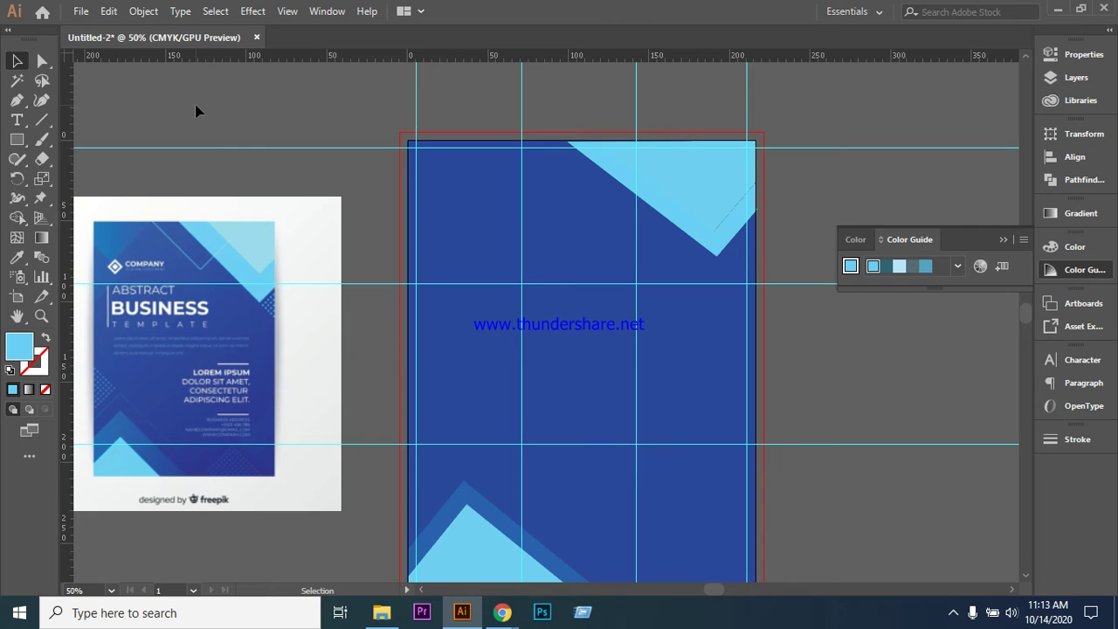
click(709, 200)
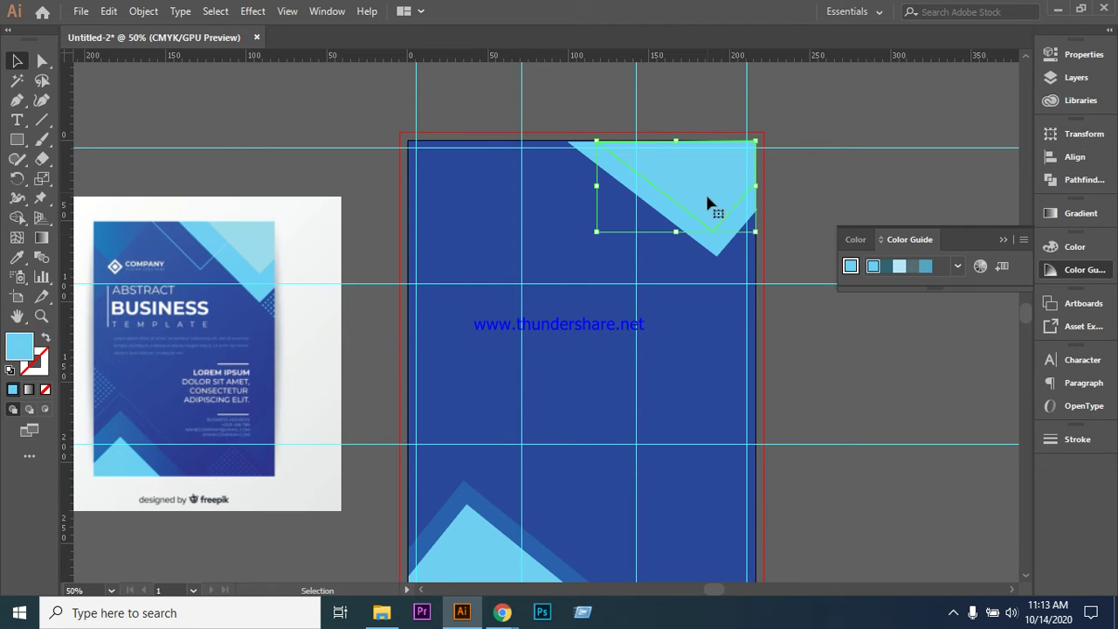
click(813, 349)
click(726, 224)
click(46, 367)
click(46, 390)
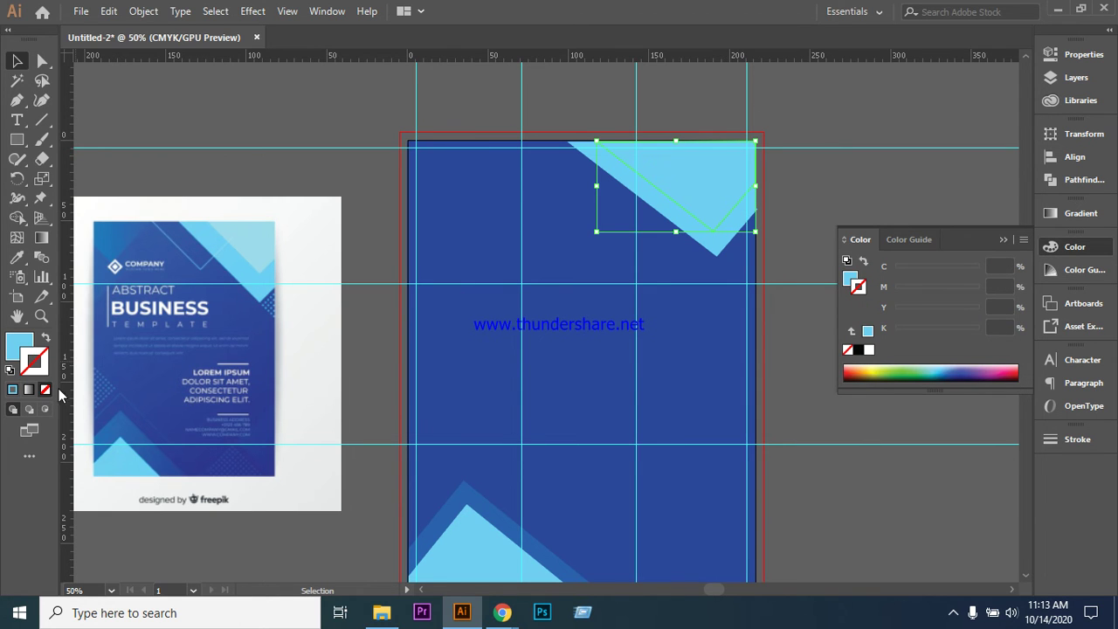
click(848, 187)
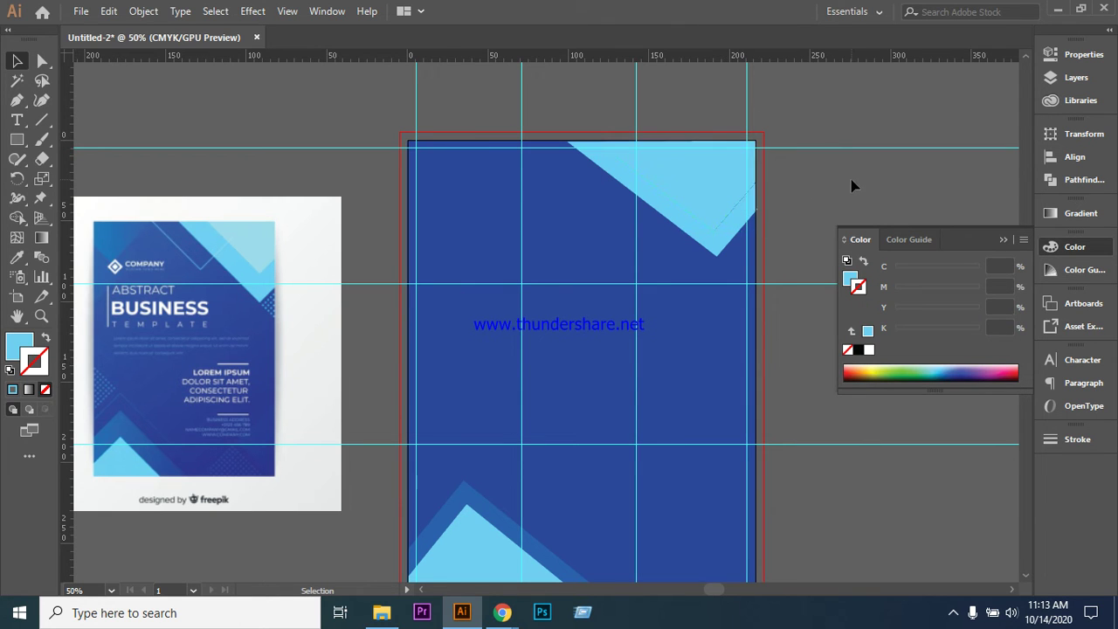
click(736, 210)
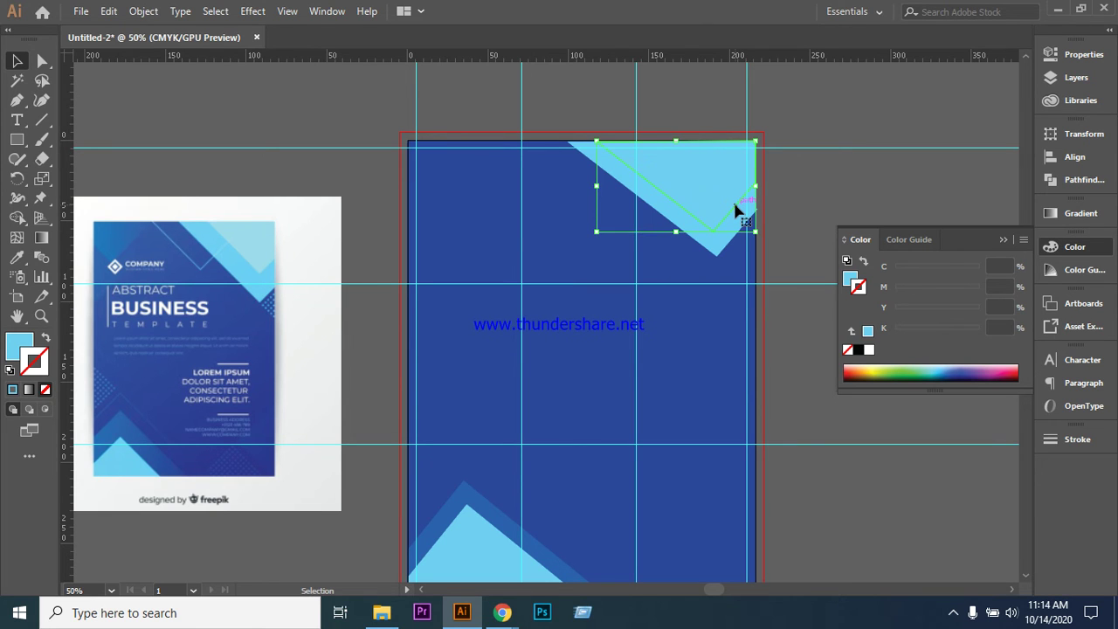
click(807, 196)
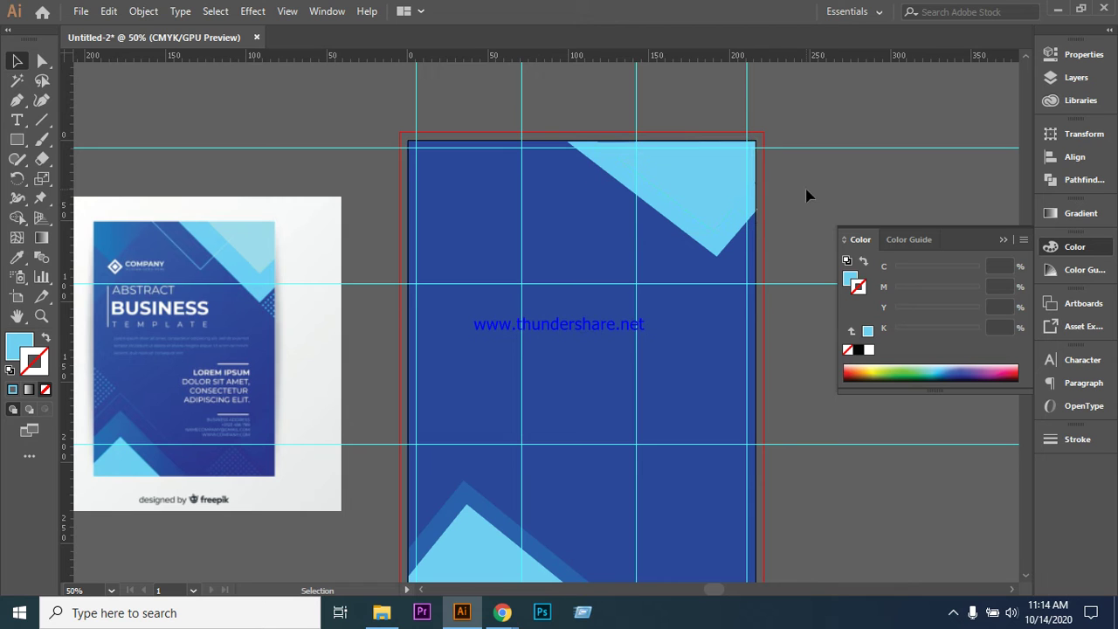
click(697, 185)
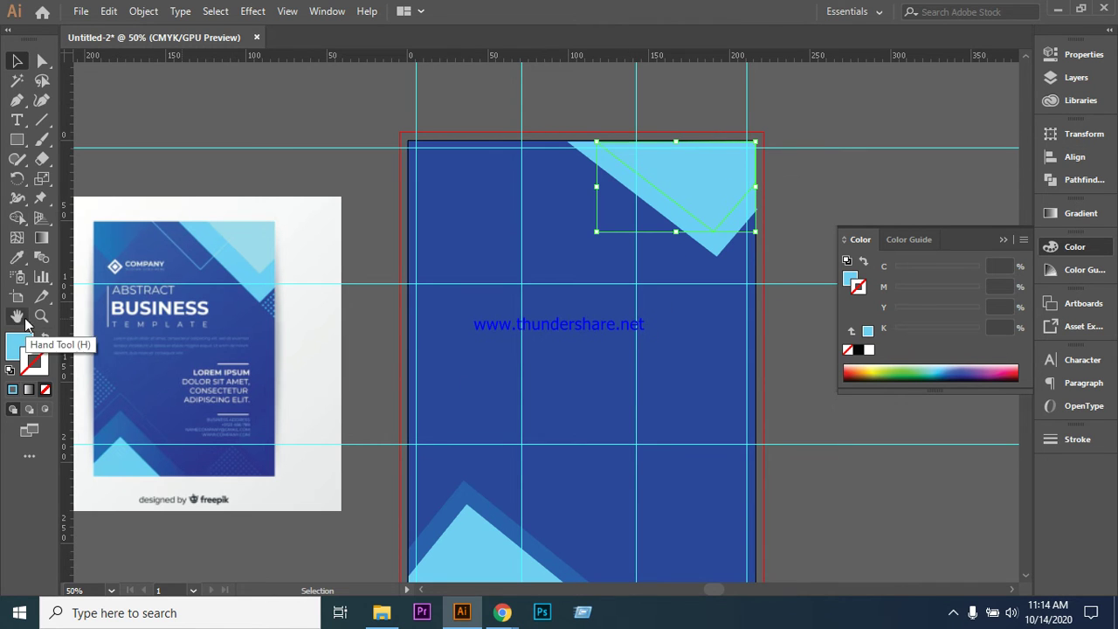
click(16, 256)
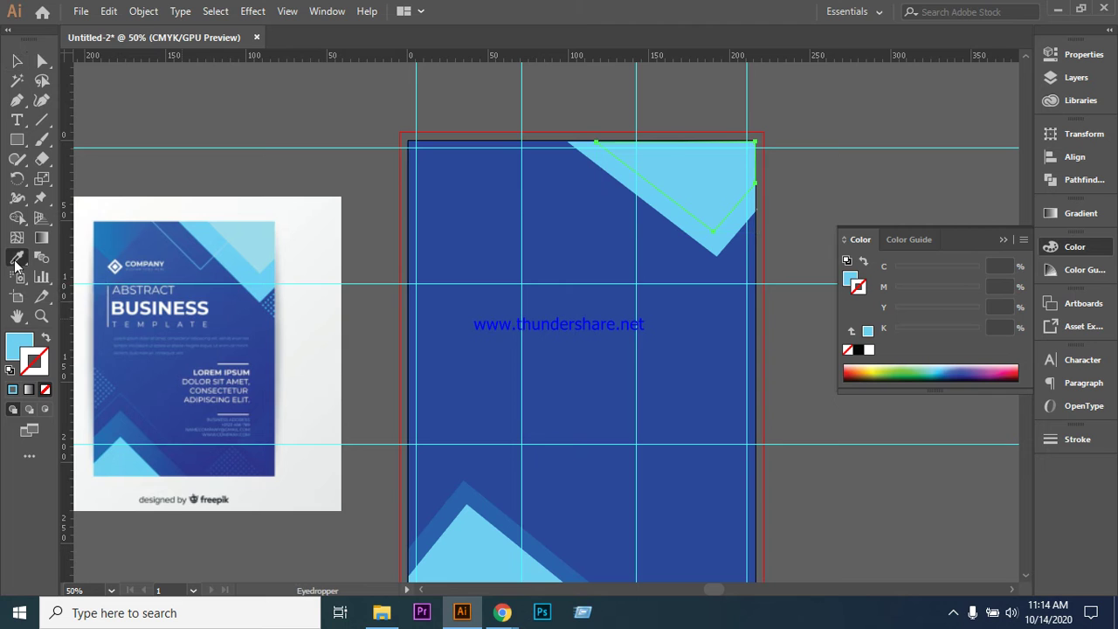
click(253, 245)
- Ungroup the bottom-left chevron and eyedrop the reference's light blue onto its light triangle
key(v)
click(467, 572)
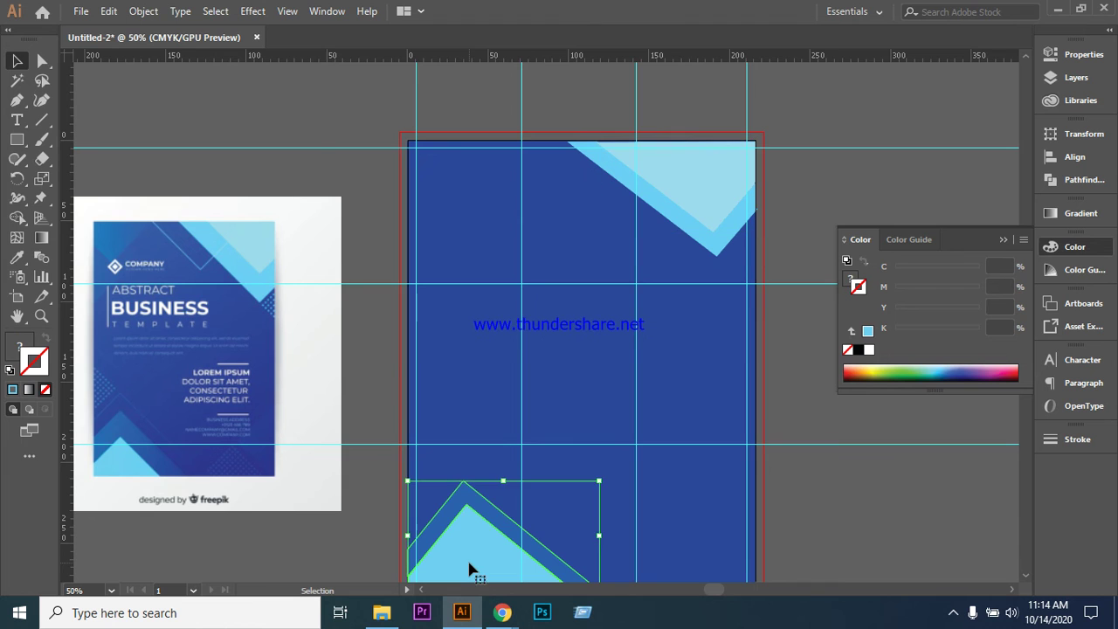
right_click(469, 541)
click(523, 417)
click(479, 571)
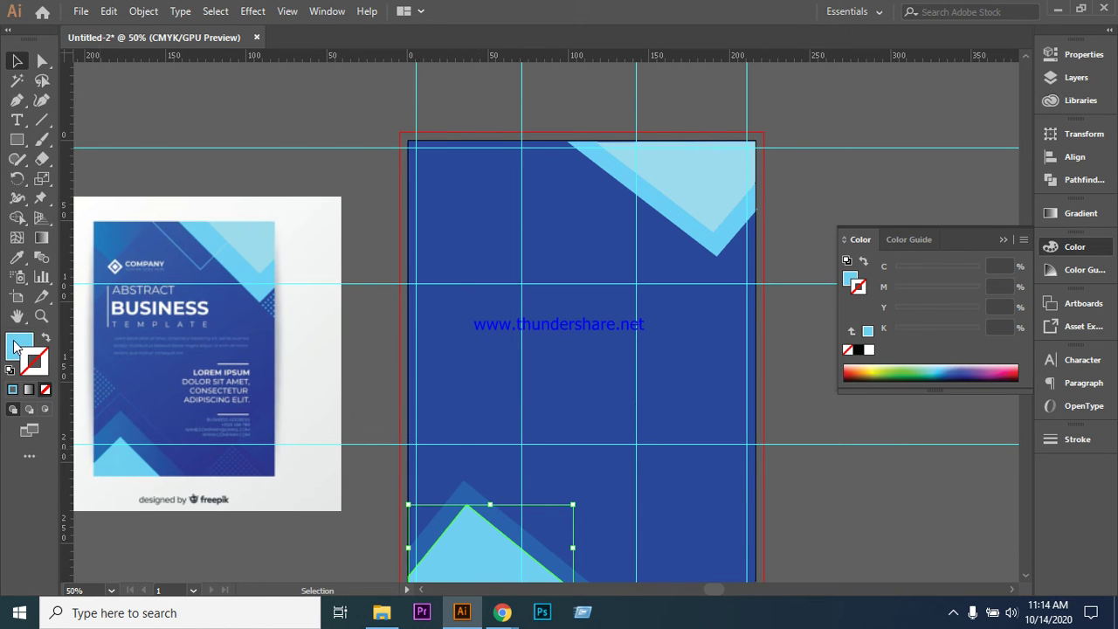
click(17, 258)
click(118, 463)
click(17, 62)
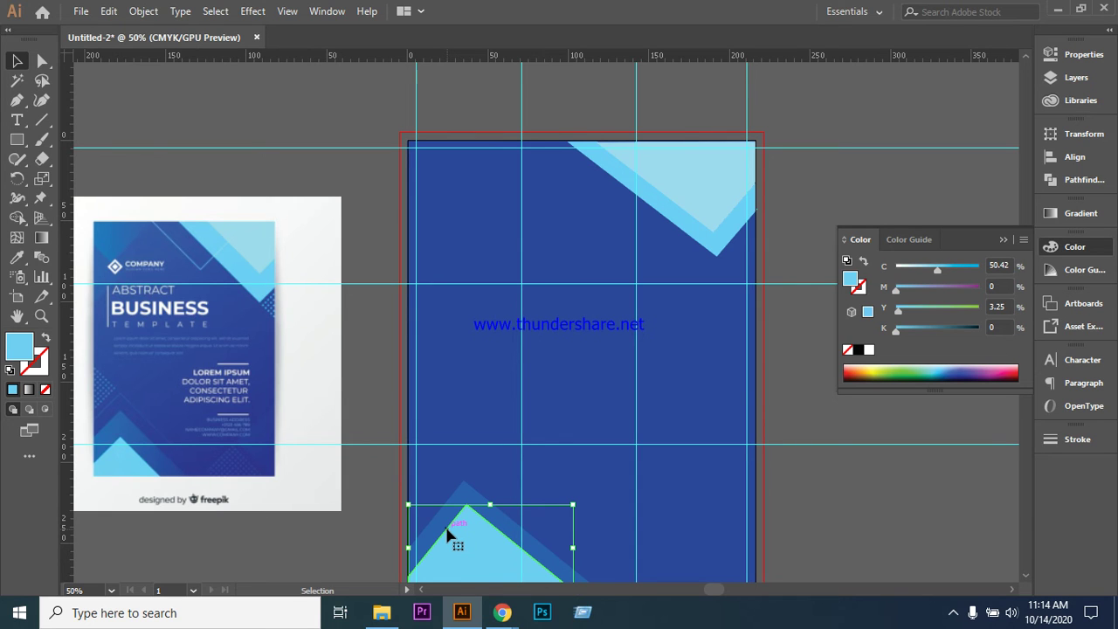
- Match the bottom light triangle to the top-right triangle's pale blue (C 36.12%, Y 6.02%)
click(16, 257)
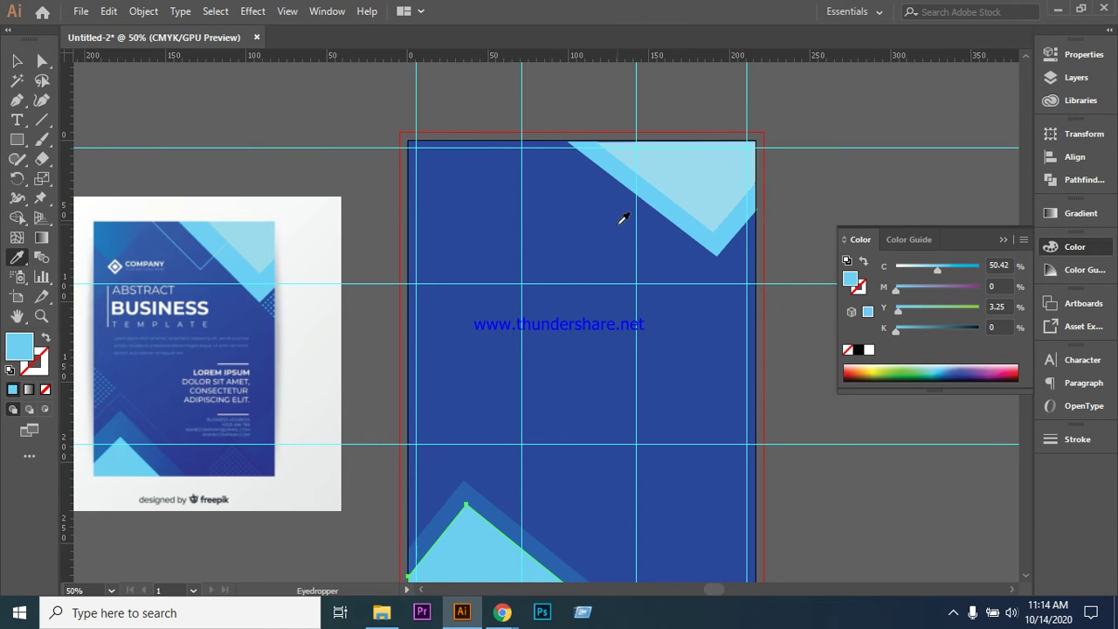
click(703, 172)
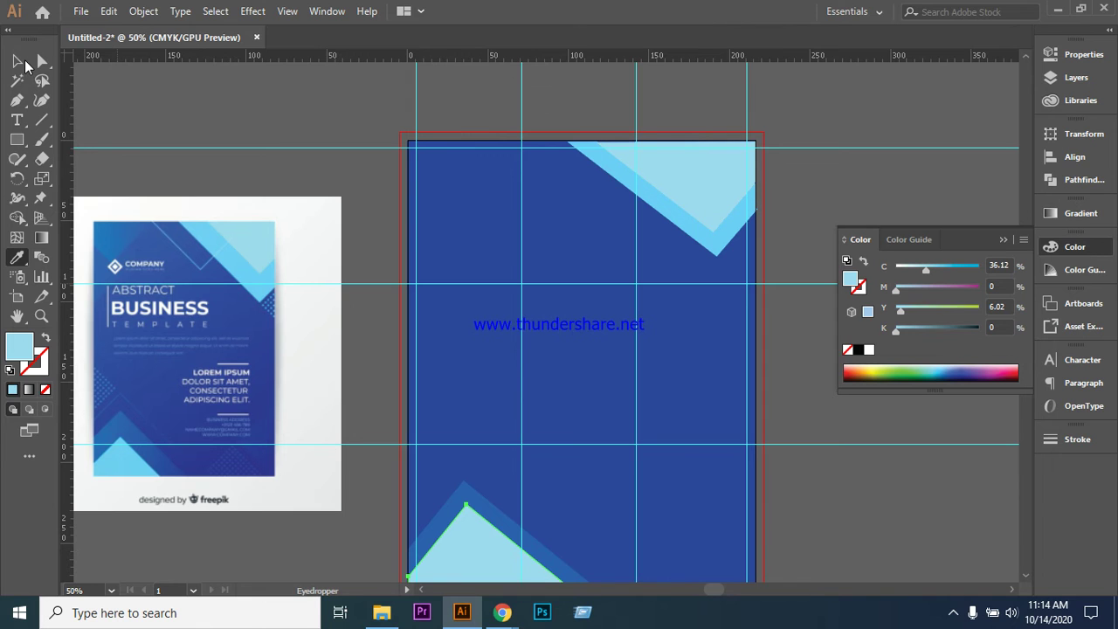
click(16, 61)
click(262, 86)
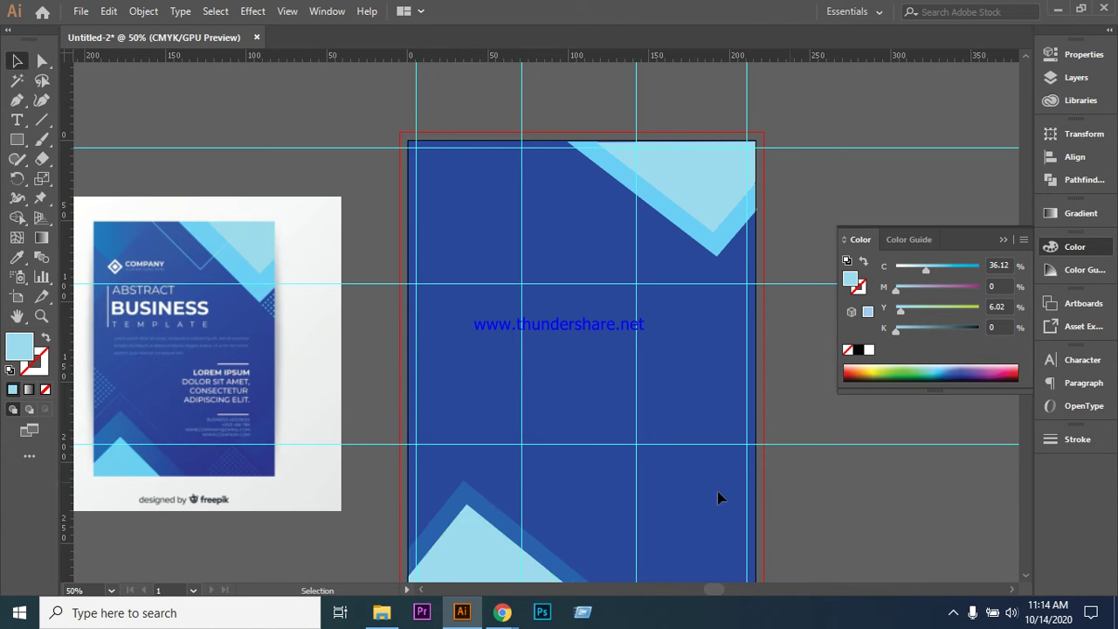
scroll(821, 487, down, 3)
click(464, 481)
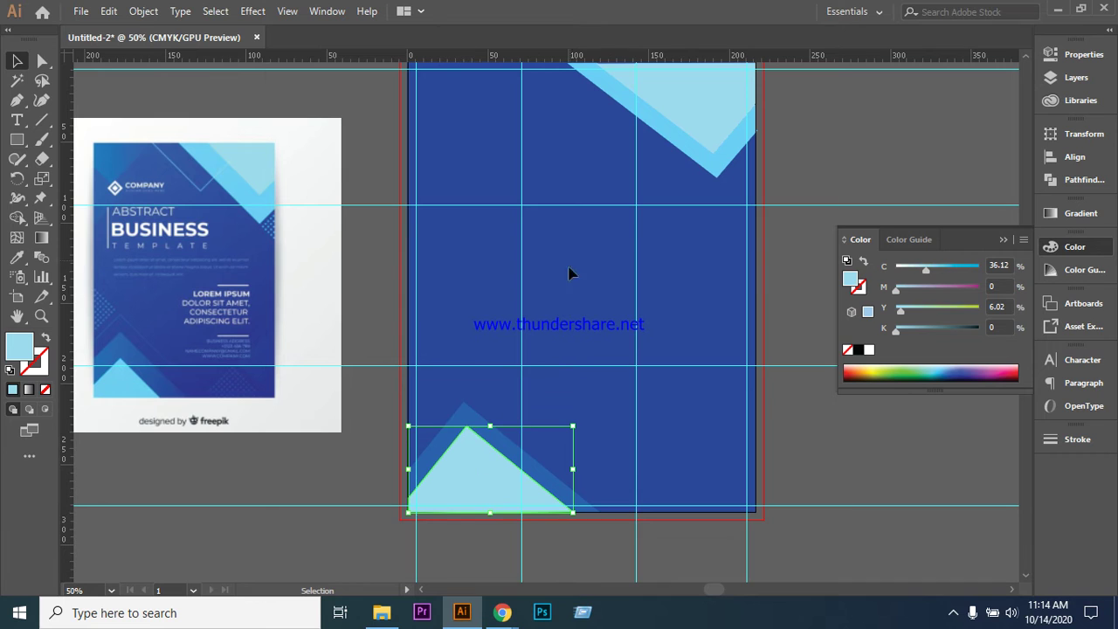
click(16, 256)
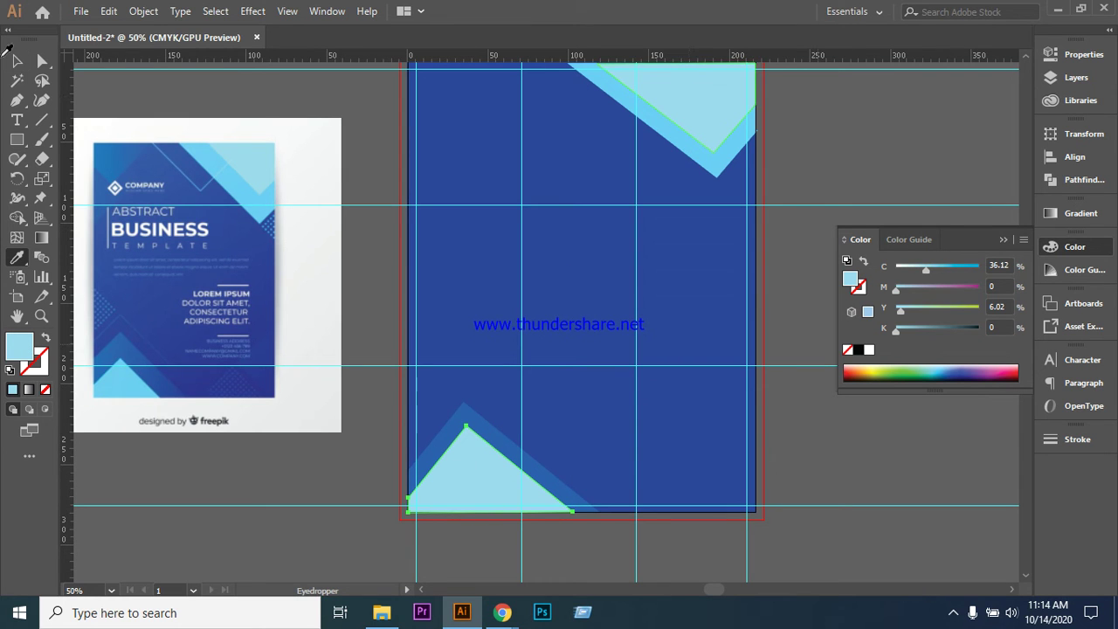
click(17, 60)
click(210, 91)
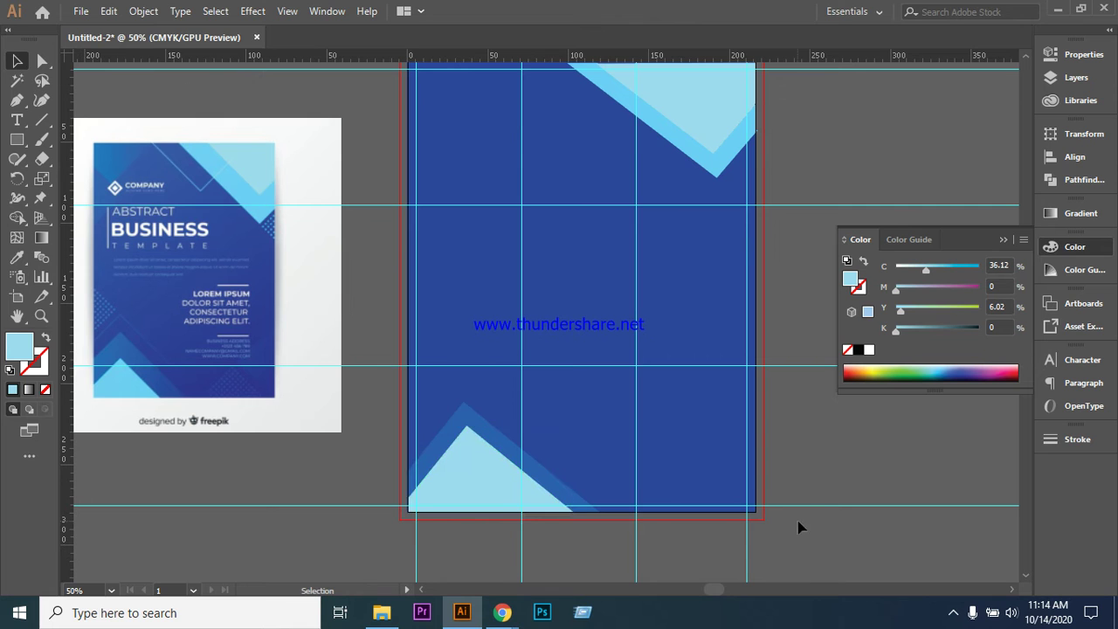
scroll(802, 498, up, 2)
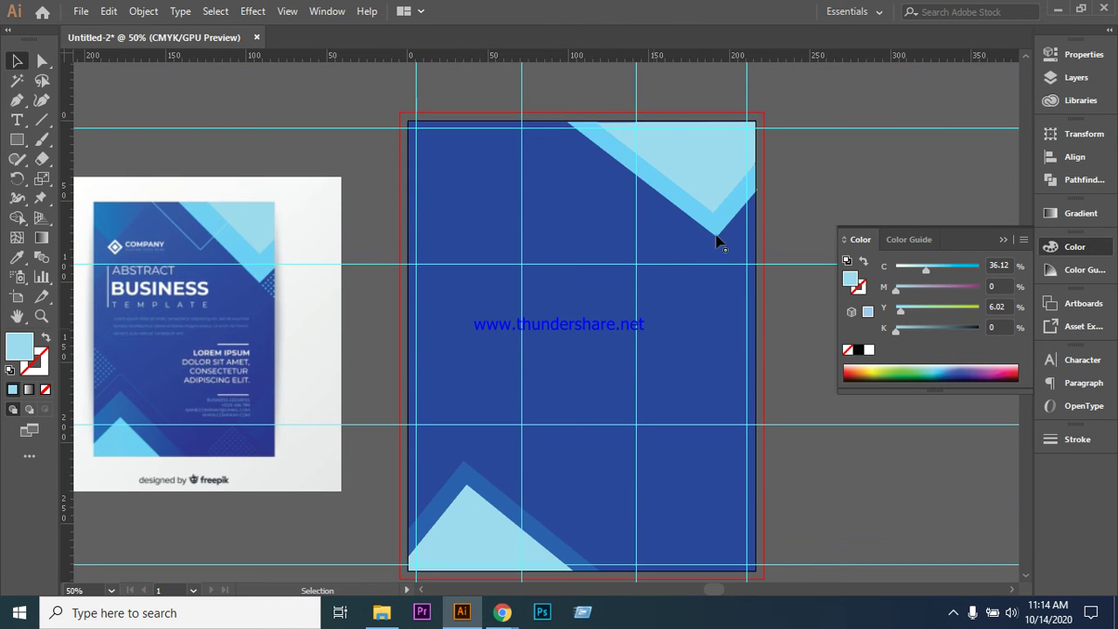
scroll(547, 352, down, 3)
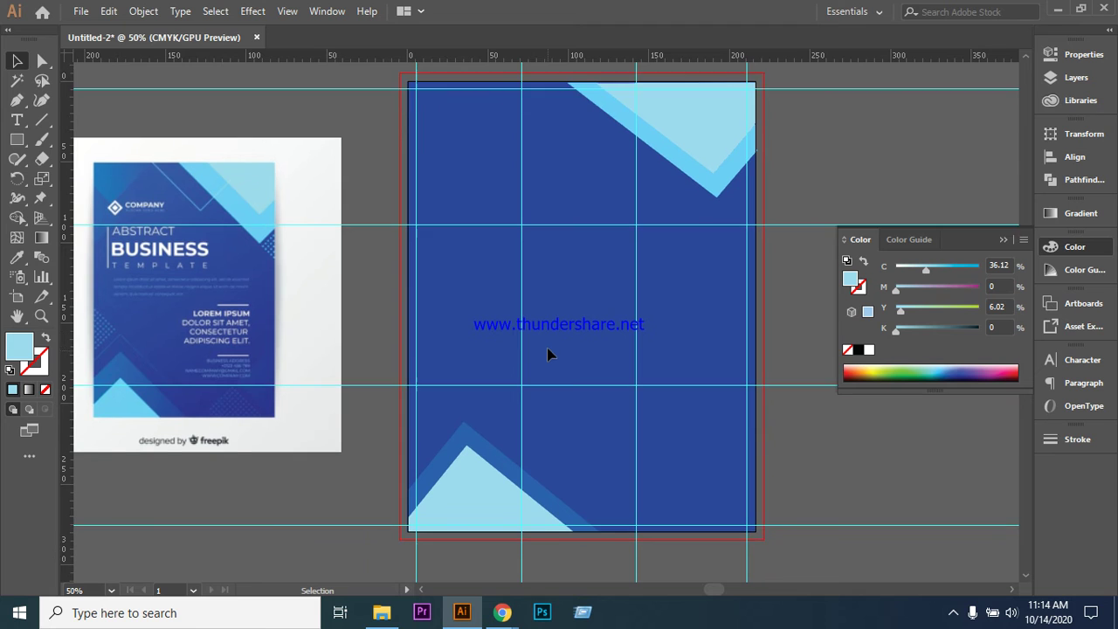
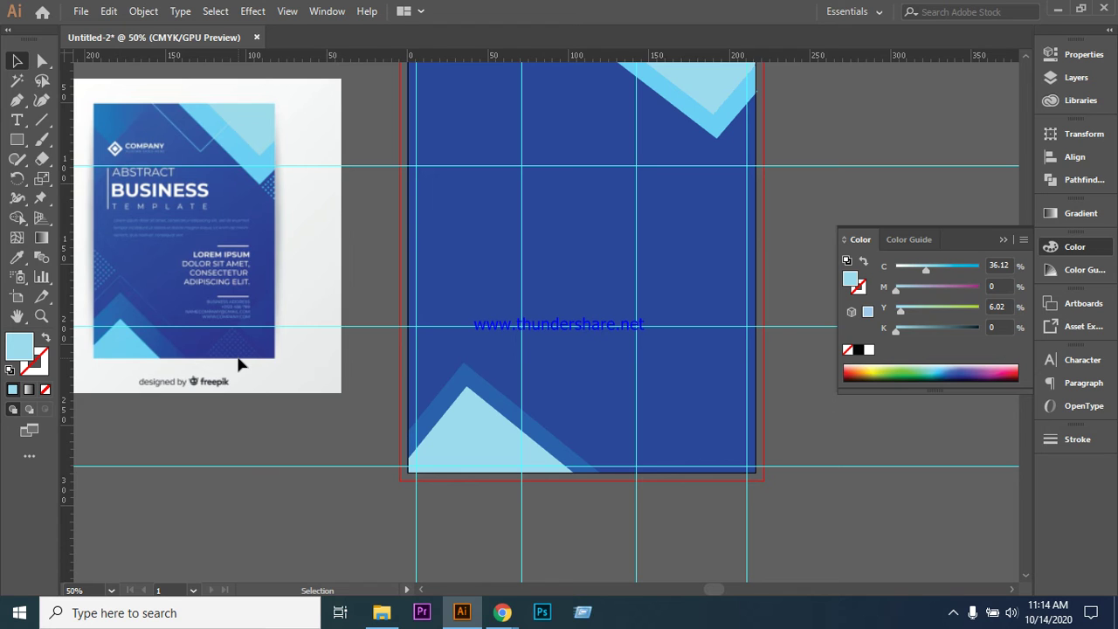
- Draw a rectangle below the flyer's bottom edge and stretch it wider and taller
scroll(387, 262, down, 5)
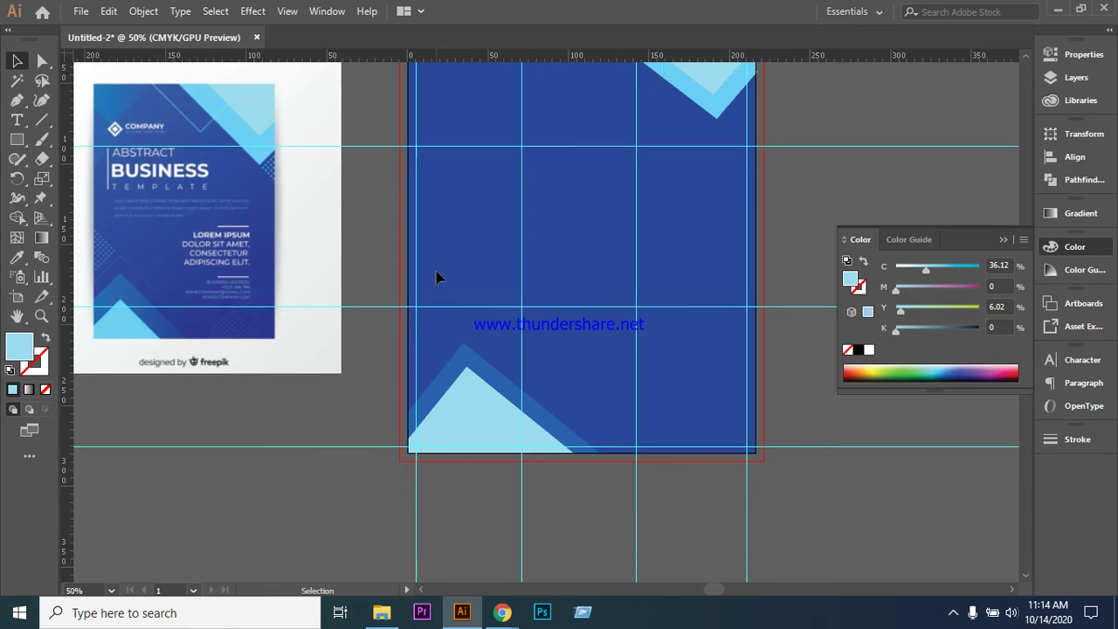
drag(17, 139, 66, 180)
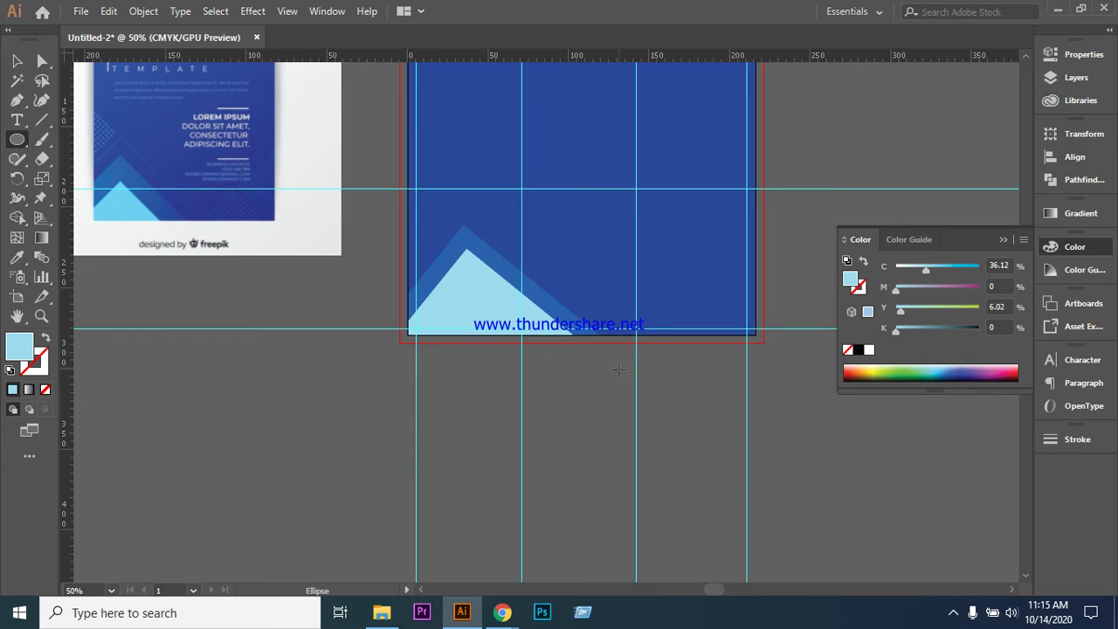
scroll(598, 393, down, 2)
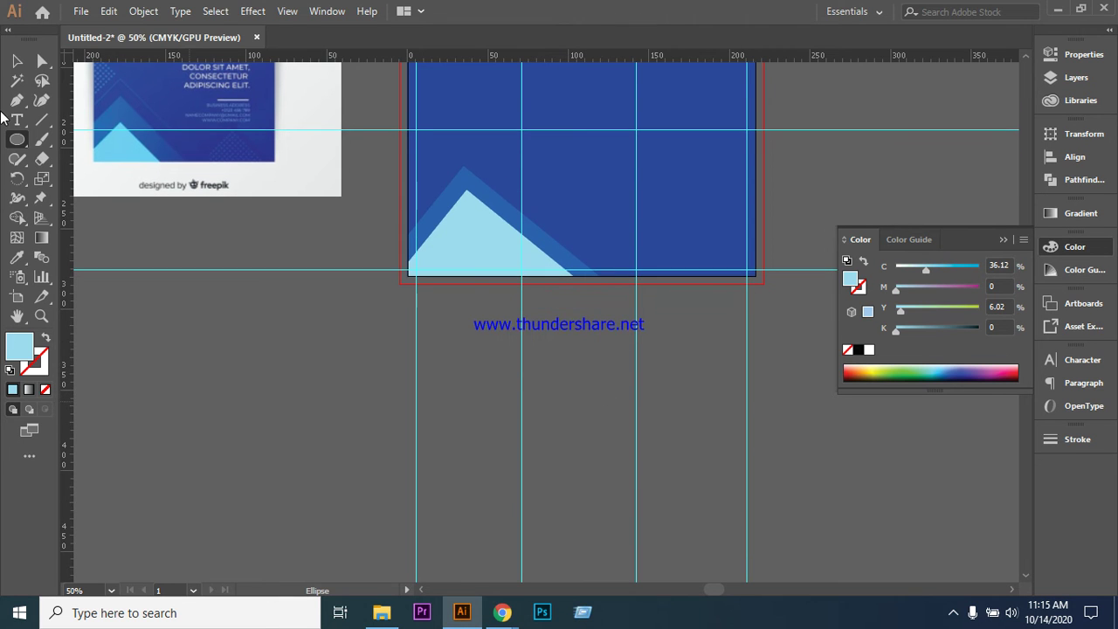
drag(19, 138, 78, 145)
mouse_move(499, 373)
mouse_down()
mouse_move(516, 441)
mouse_move(667, 476)
mouse_up()
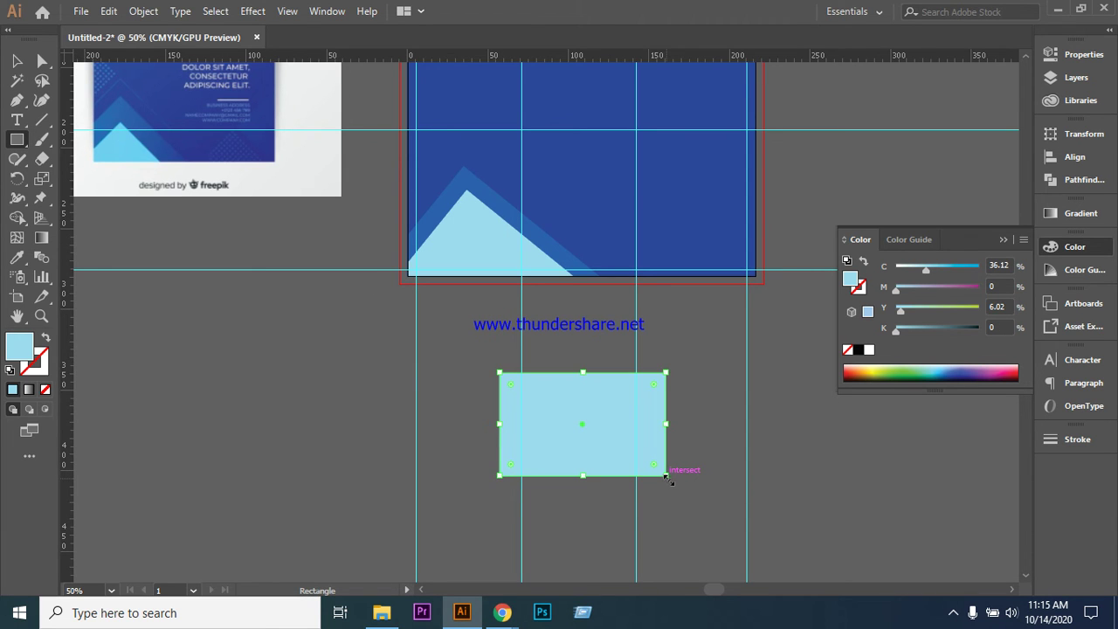
drag(666, 424, 716, 425)
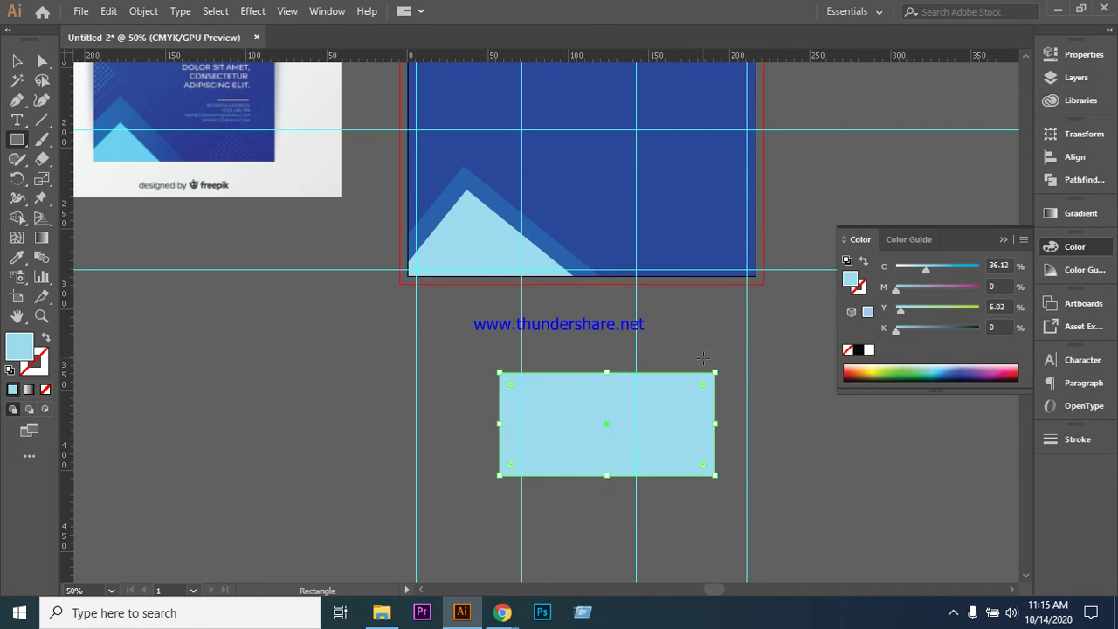
drag(608, 476, 611, 528)
key(ctrl+z)
drag(607, 477, 607, 524)
drag(714, 449, 747, 448)
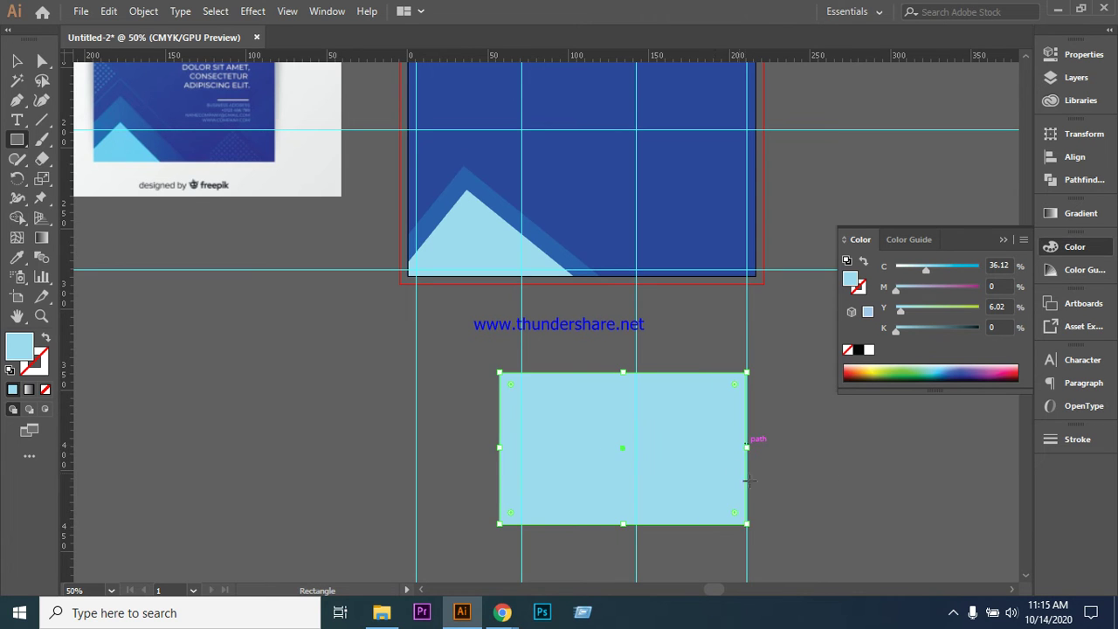
- Swap fill and stroke so the rectangle becomes an unfilled light-blue outline
click(47, 339)
scroll(135, 252, down, 2)
key(v)
click(166, 266)
click(17, 140)
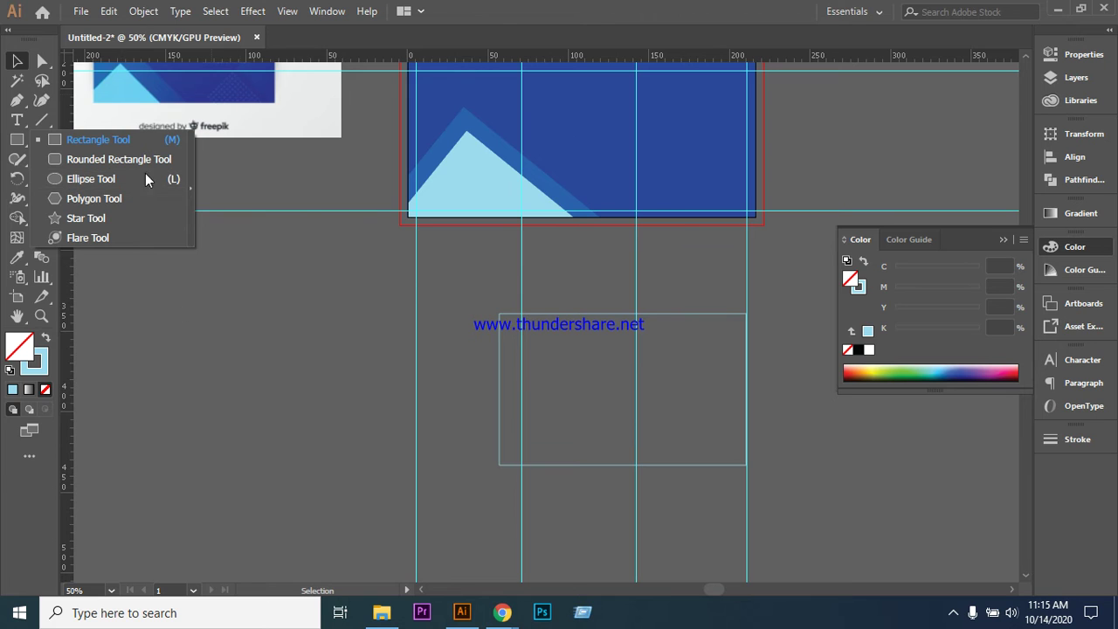
- Draw a small circle at the rectangle's lower-left corner and fill it with the reference blue
click(79, 180)
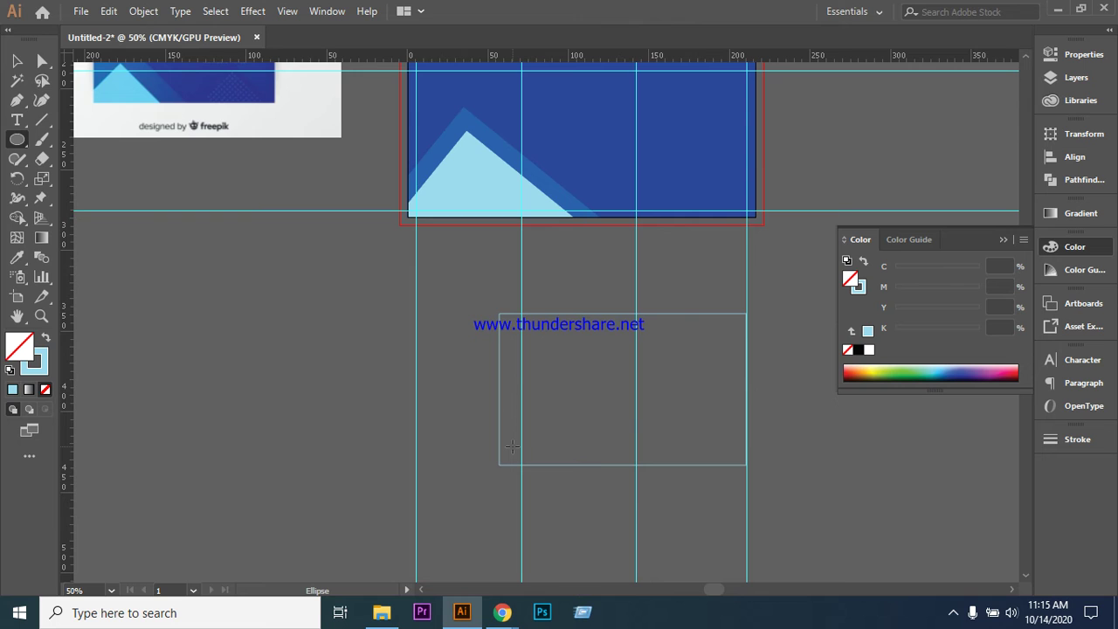
drag(512, 447, 519, 453)
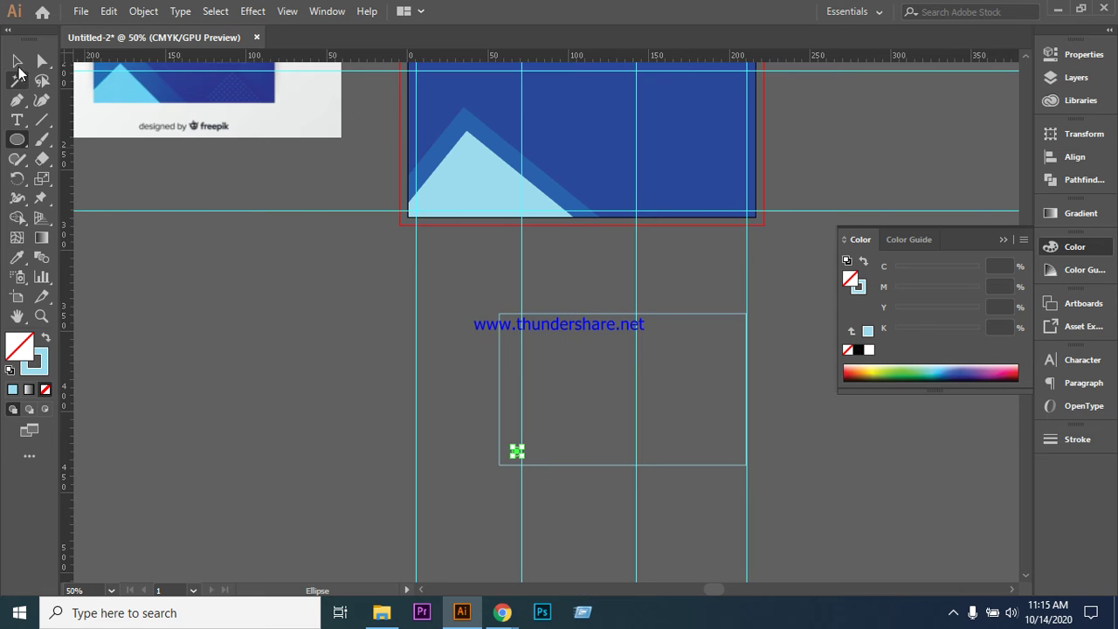
click(18, 67)
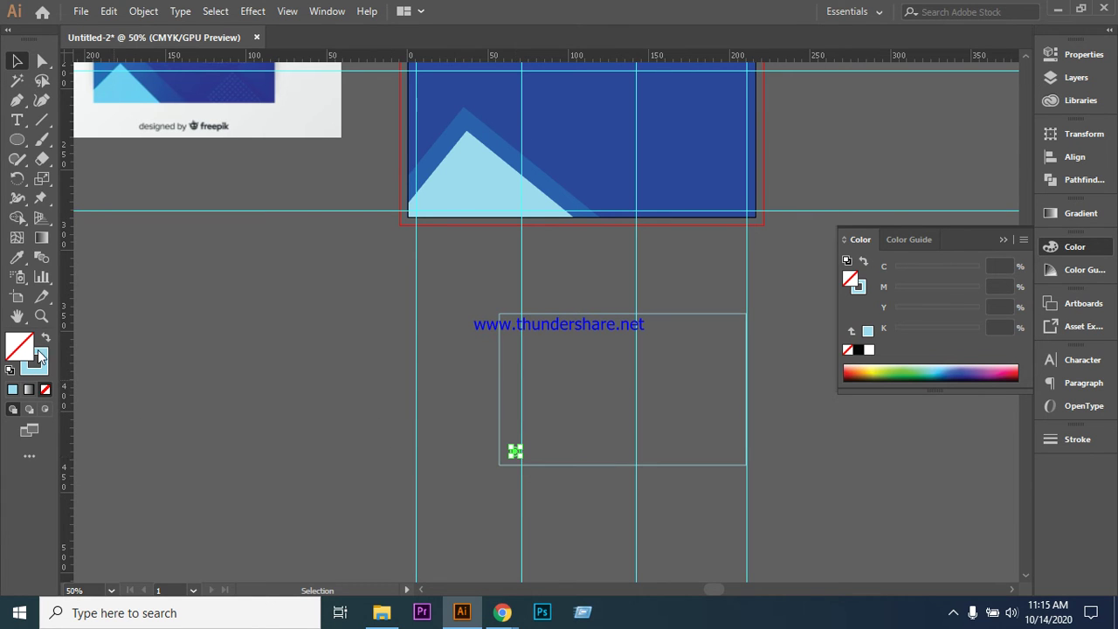
click(17, 258)
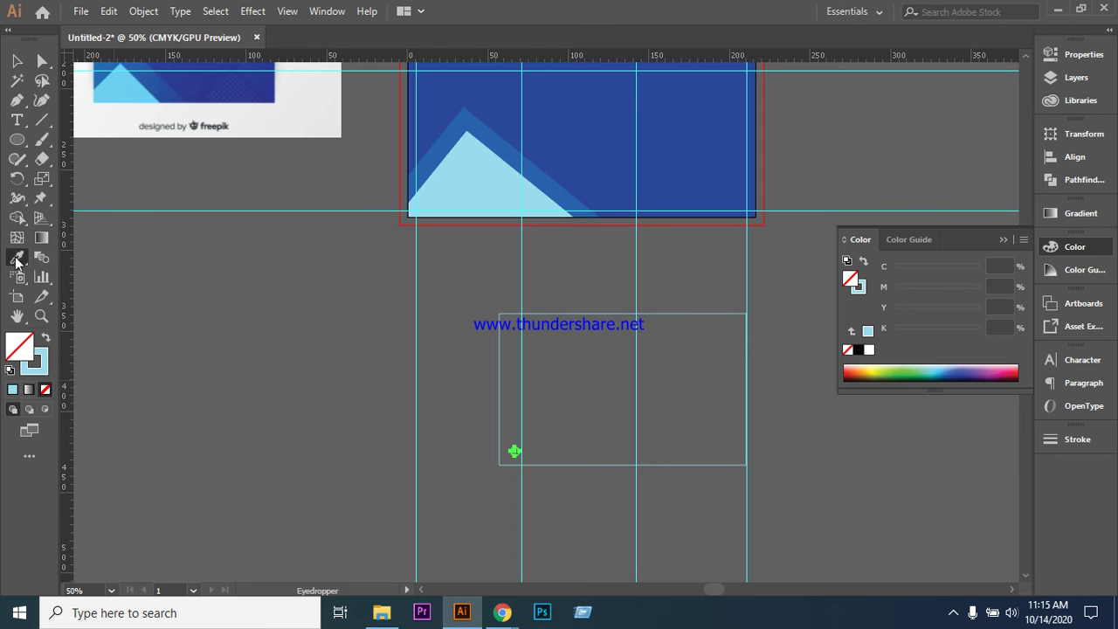
click(227, 86)
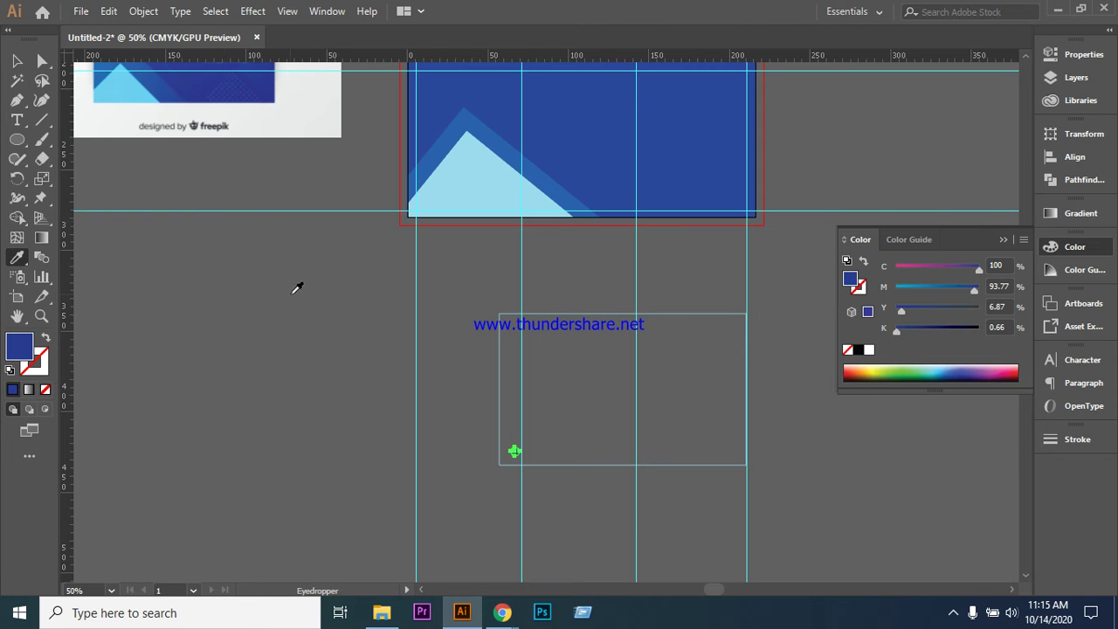
click(16, 60)
click(186, 316)
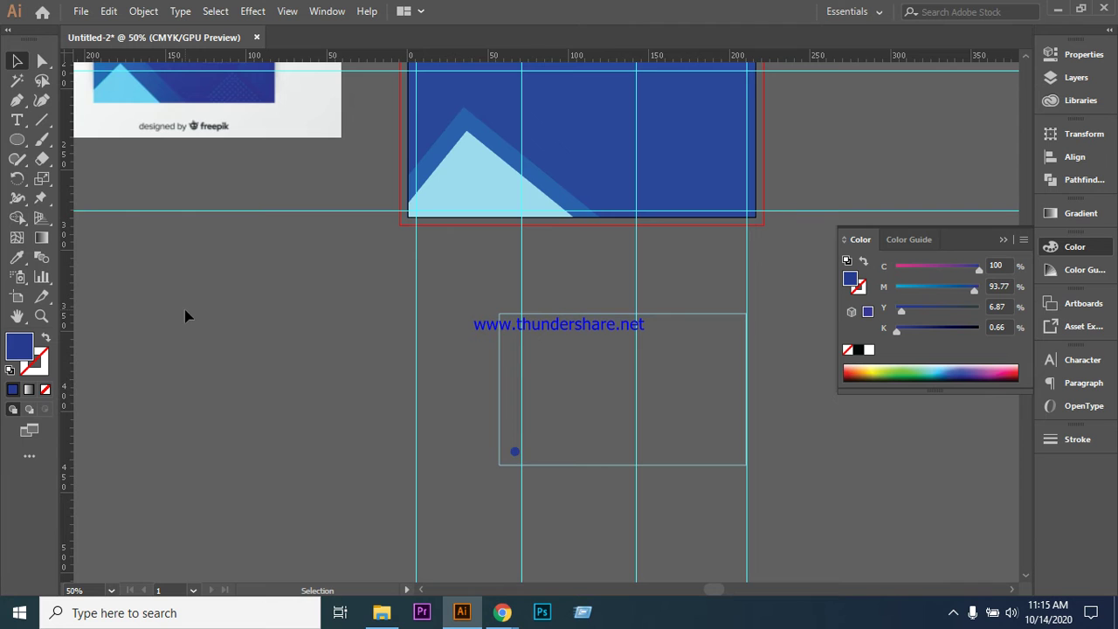
- Select the blue dot at the rectangle's corner and zoom in closely on it
scroll(312, 445, up, 2)
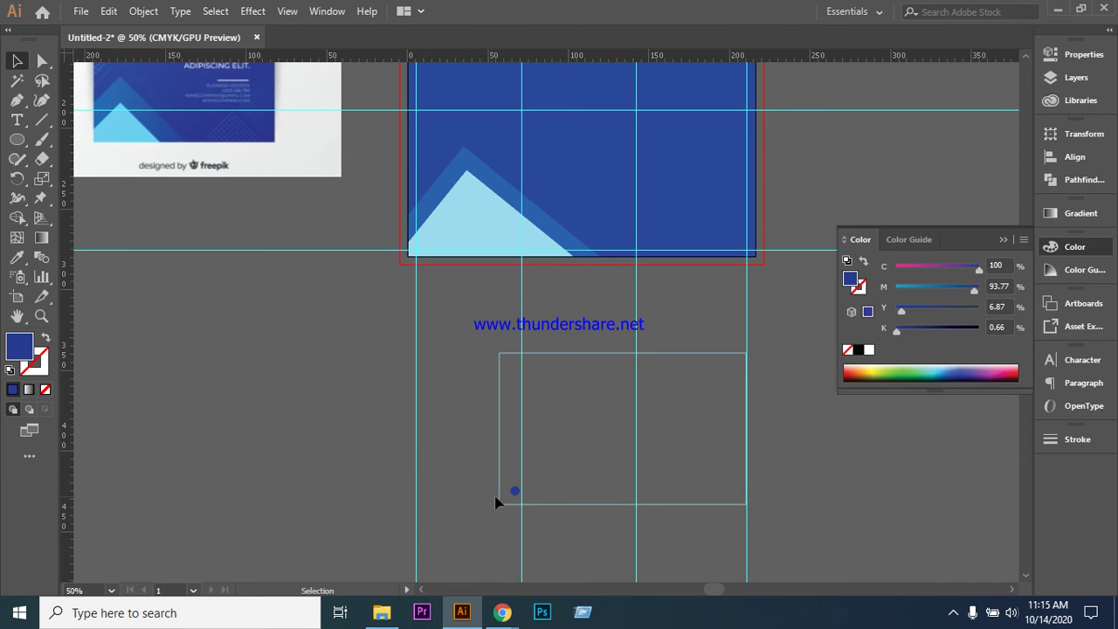
click(514, 491)
click(229, 409)
click(515, 491)
click(258, 431)
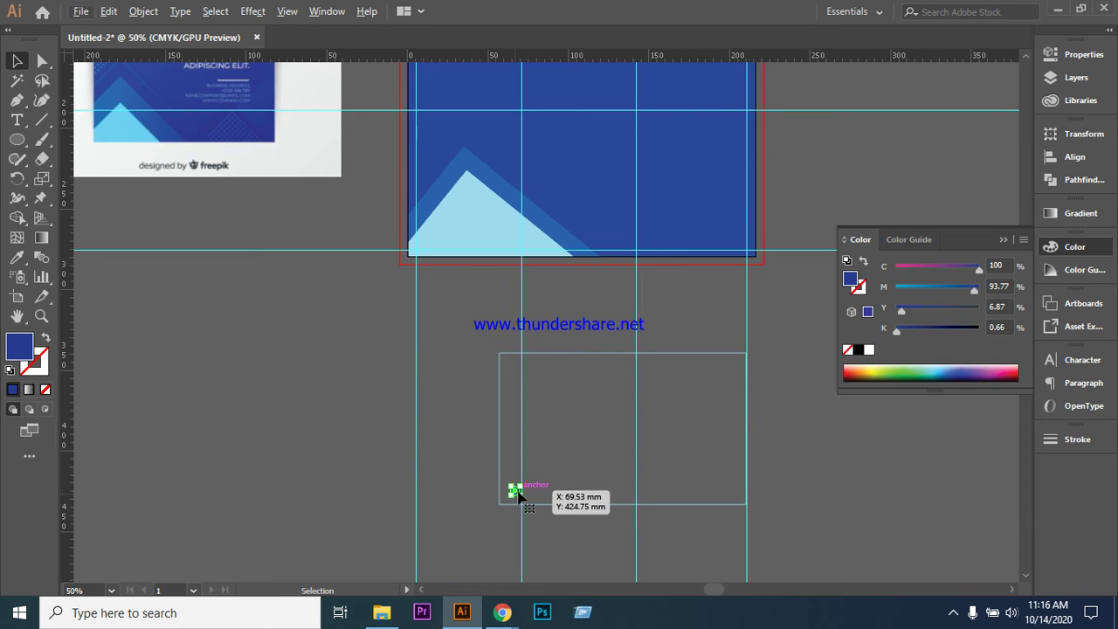
click(516, 492)
key(ctrl+equal)
scroll(614, 439, down, 2)
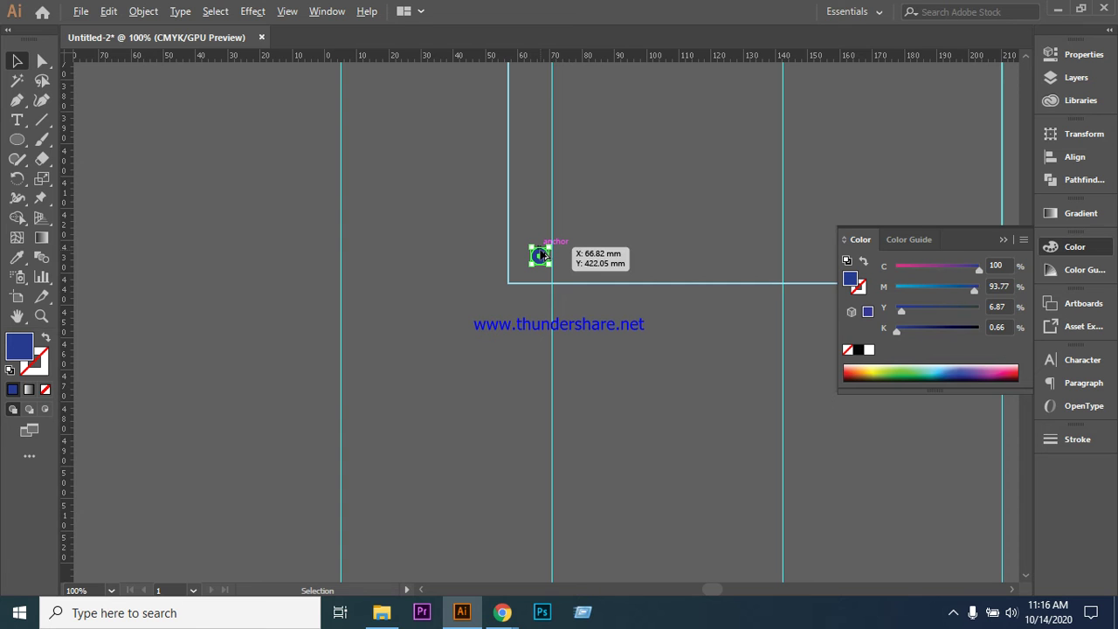
- Copy the dot to the rectangle's right end and try aligning the two dots
drag(541, 255, 987, 244)
drag(541, 256, 972, 260)
click(539, 255)
shift+click(961, 254)
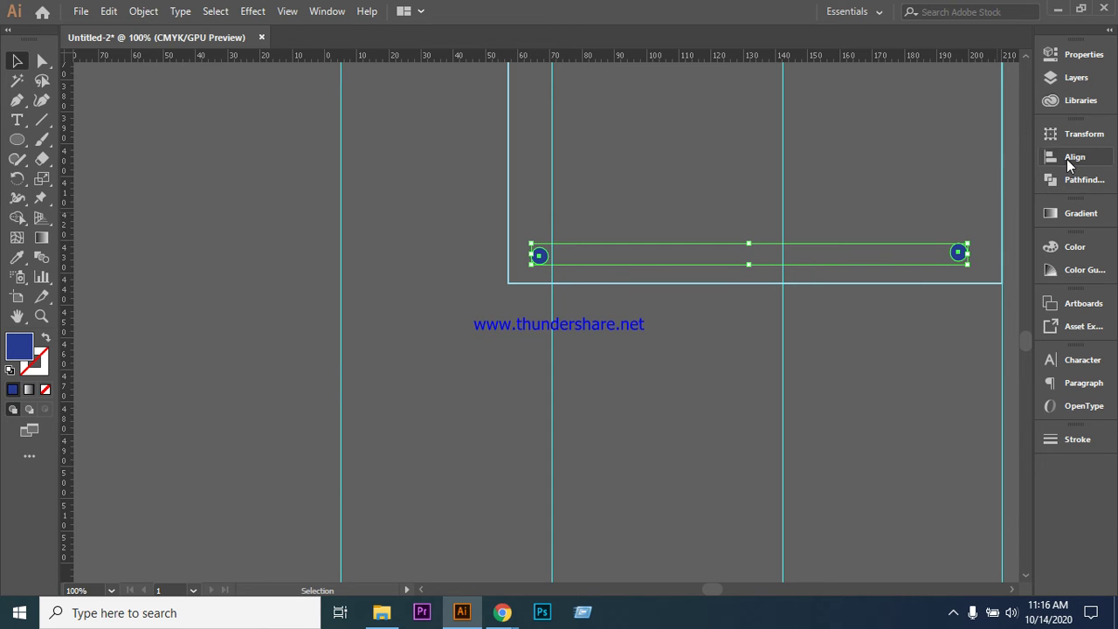
click(1069, 159)
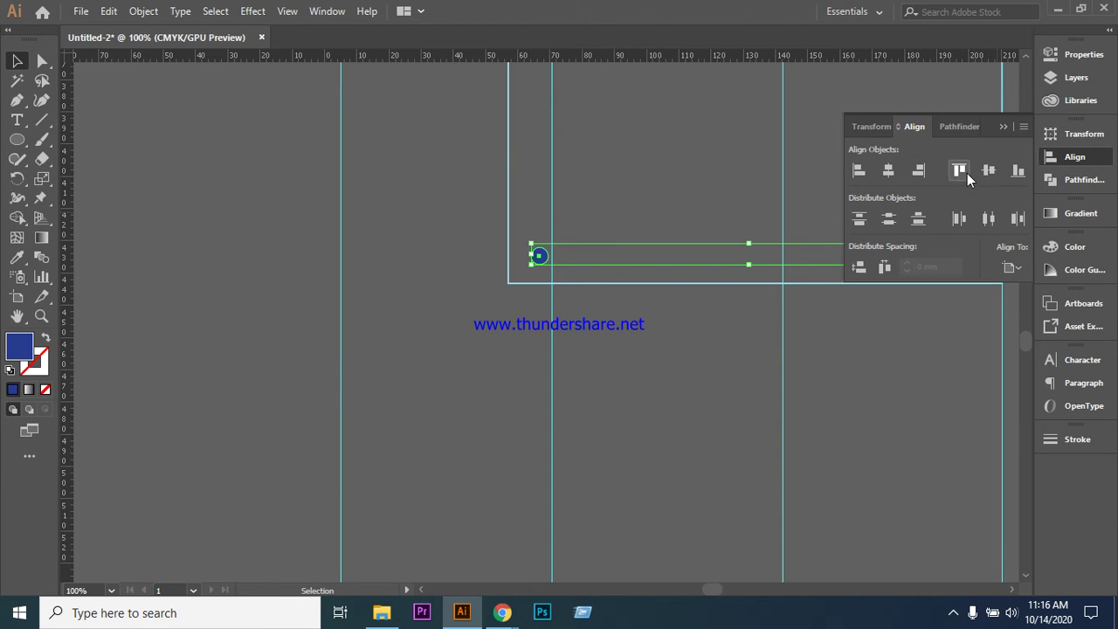
click(1018, 172)
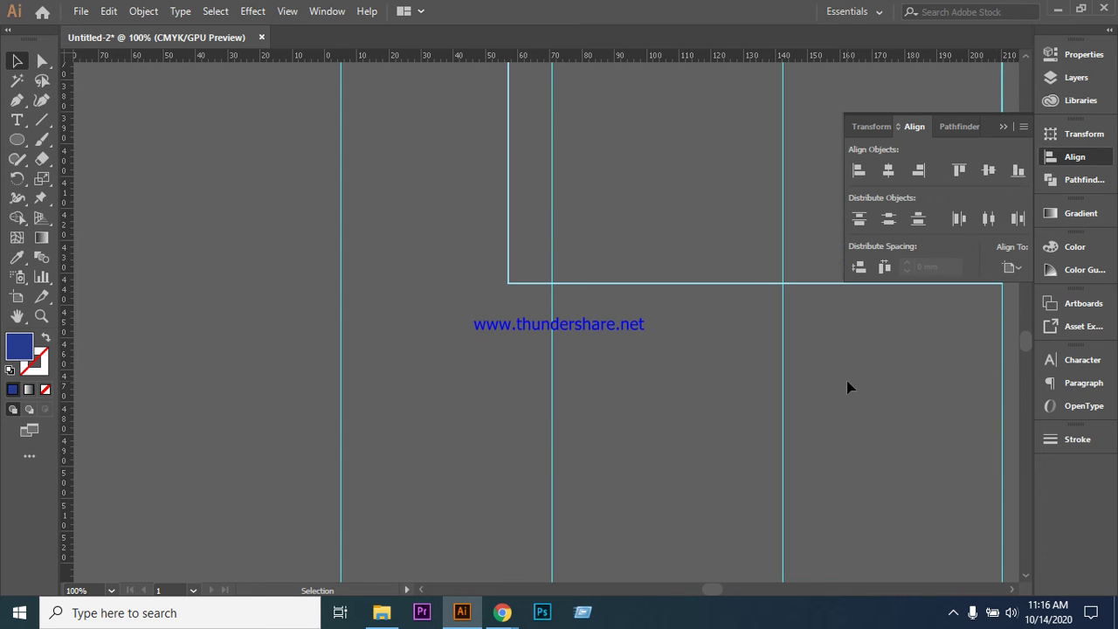
key(ctrl+z)
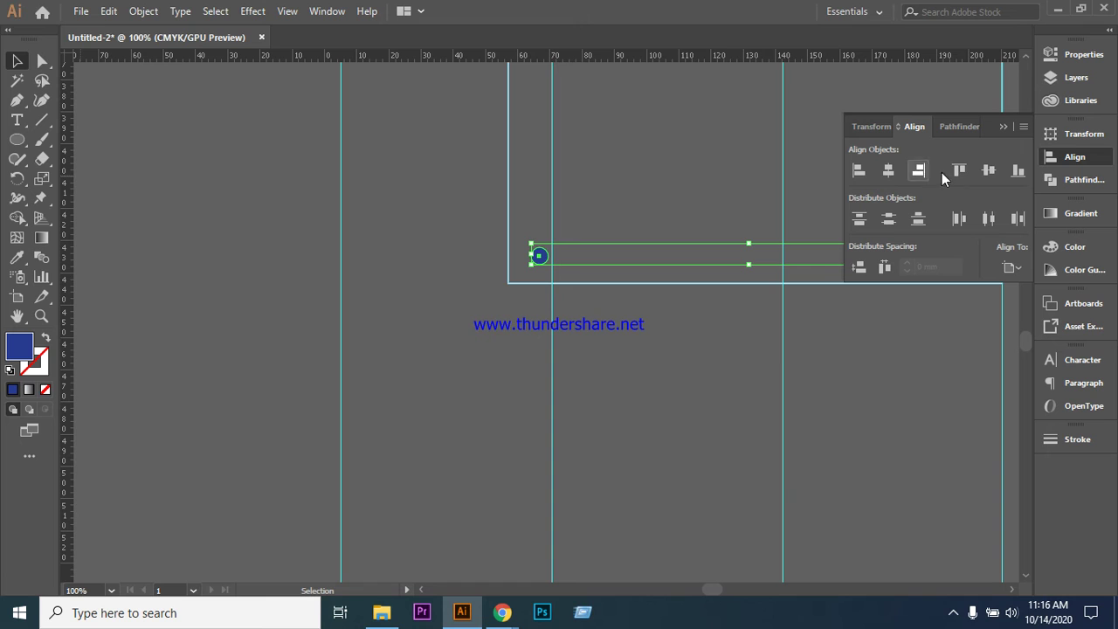
click(990, 172)
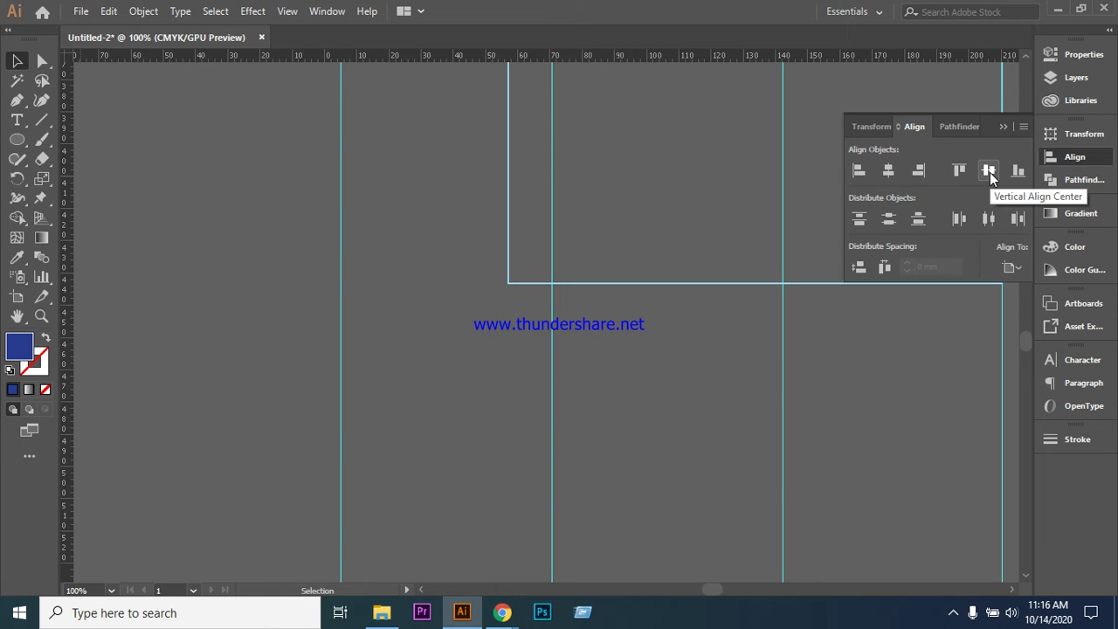
click(860, 172)
- Top-align both dots, then undo the alignments to restore their original positions
click(844, 418)
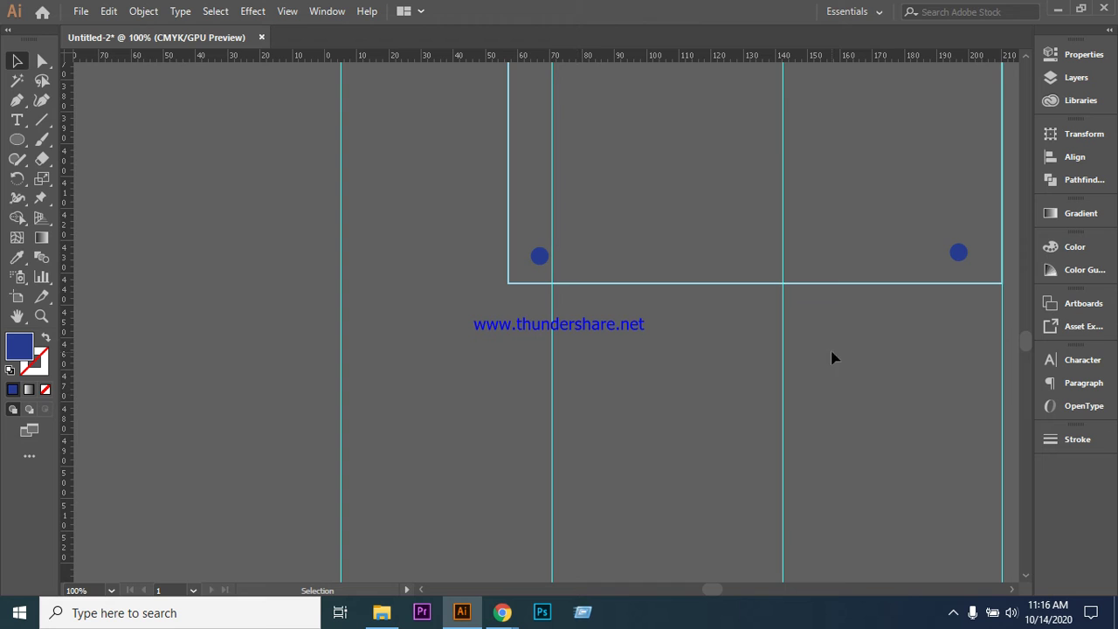
drag(525, 234, 968, 264)
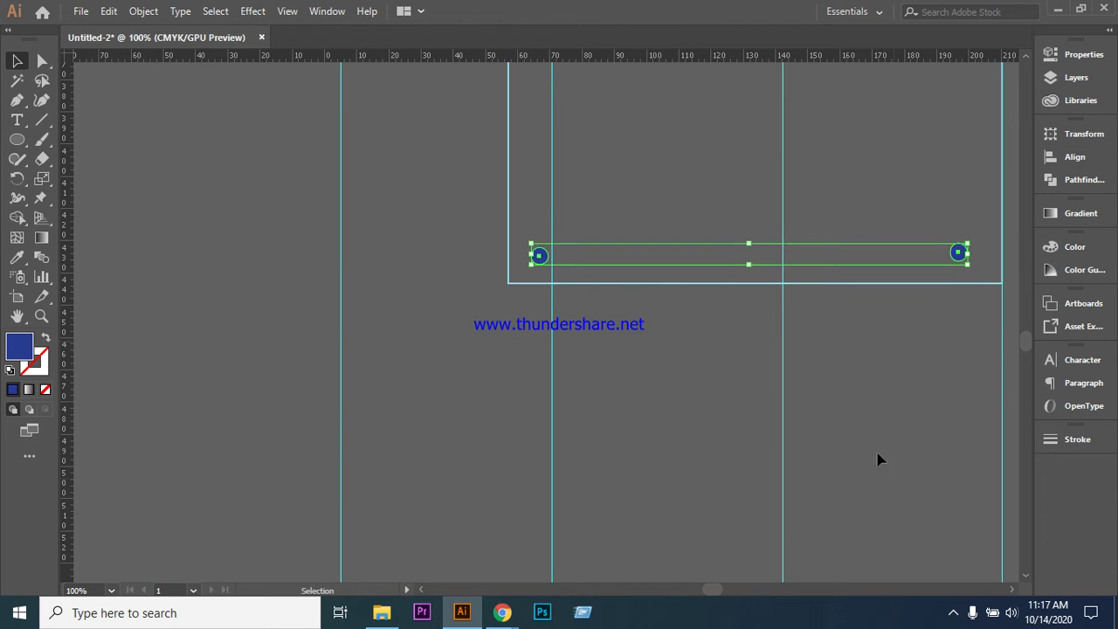
click(1069, 159)
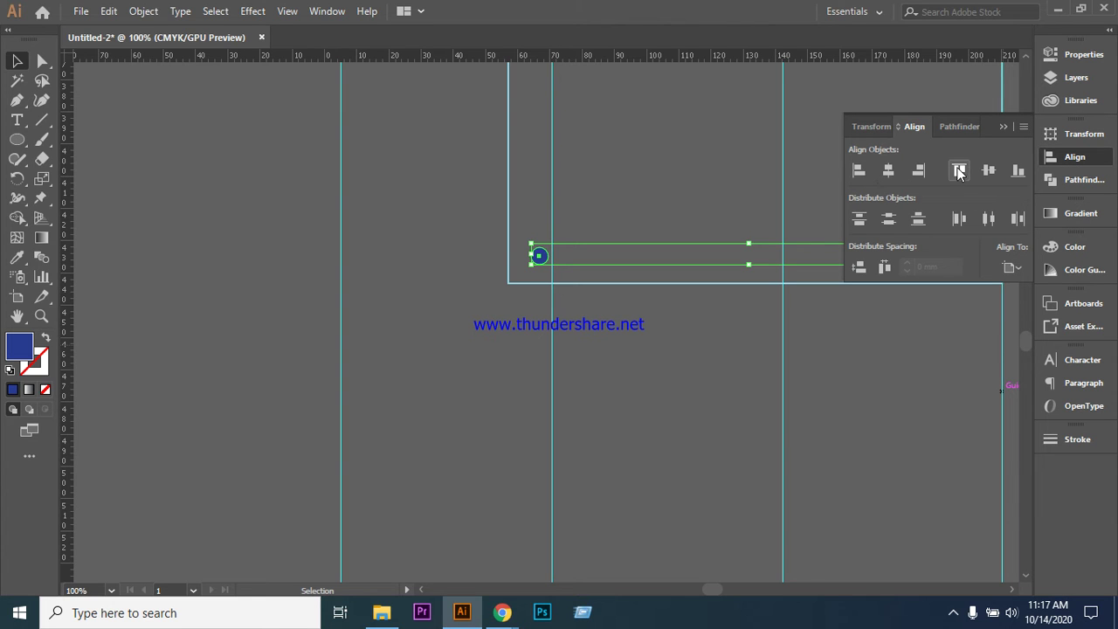
click(958, 172)
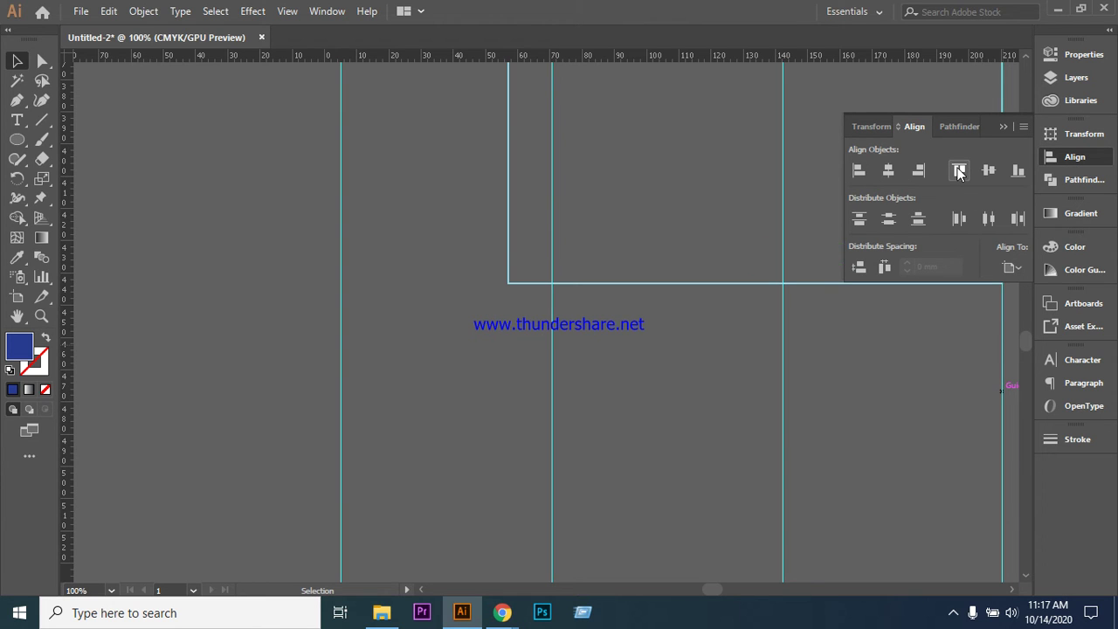
click(998, 128)
key(ctrl+z)
key(ctrl+z)
key(ctrl+z)
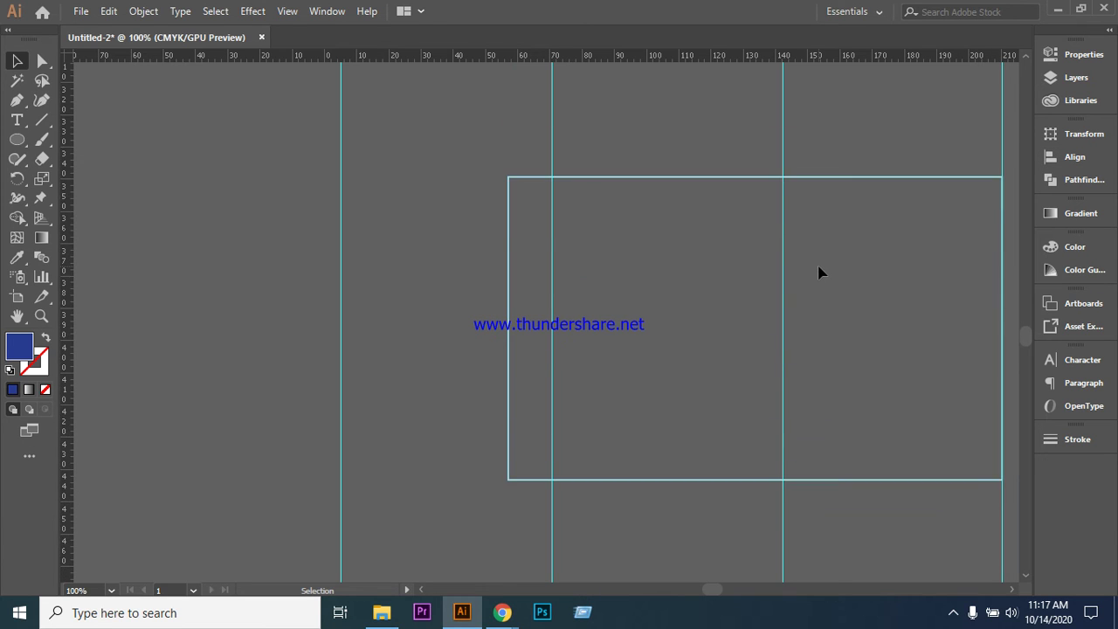
key(ctrl+z)
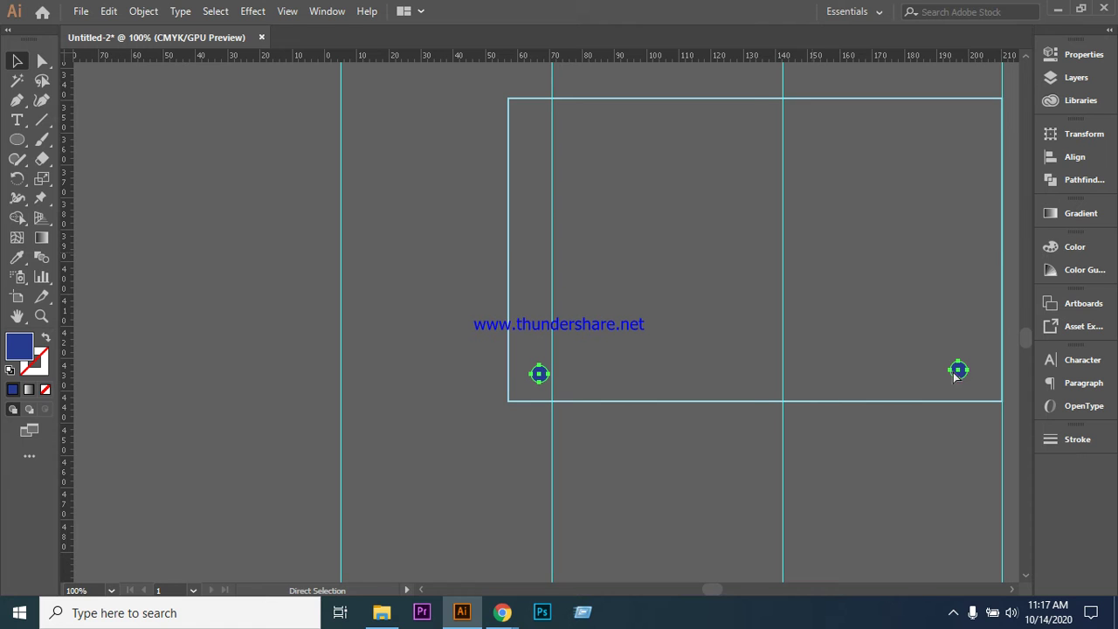
- Delete the outline frame and the right dot copy, then zoom out to the flyer
click(960, 373)
key(Delete)
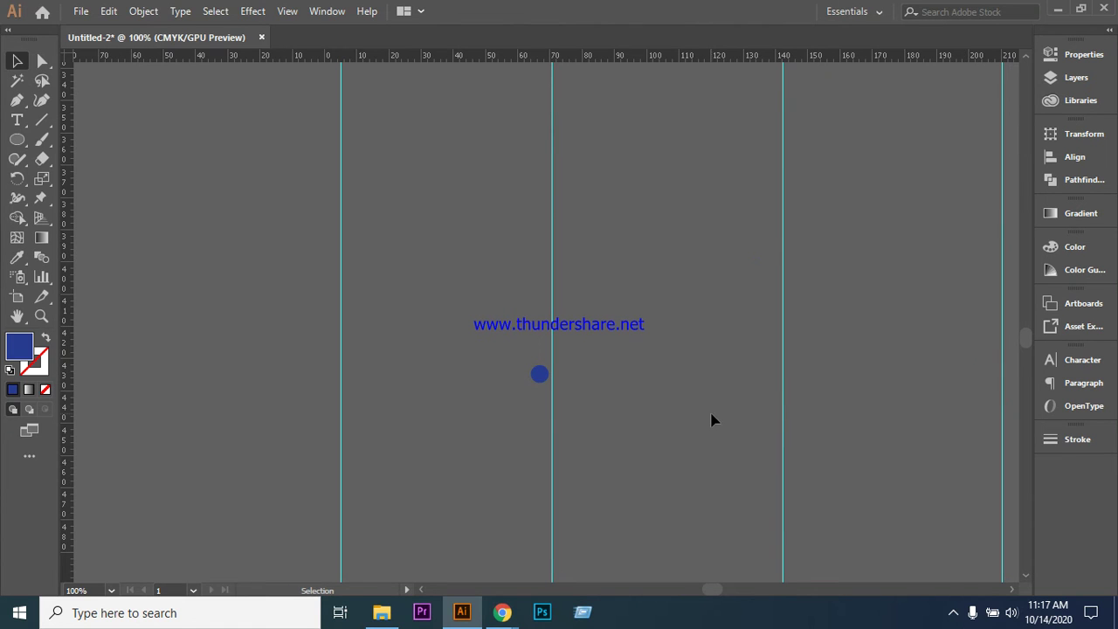
key(ctrl+minus)
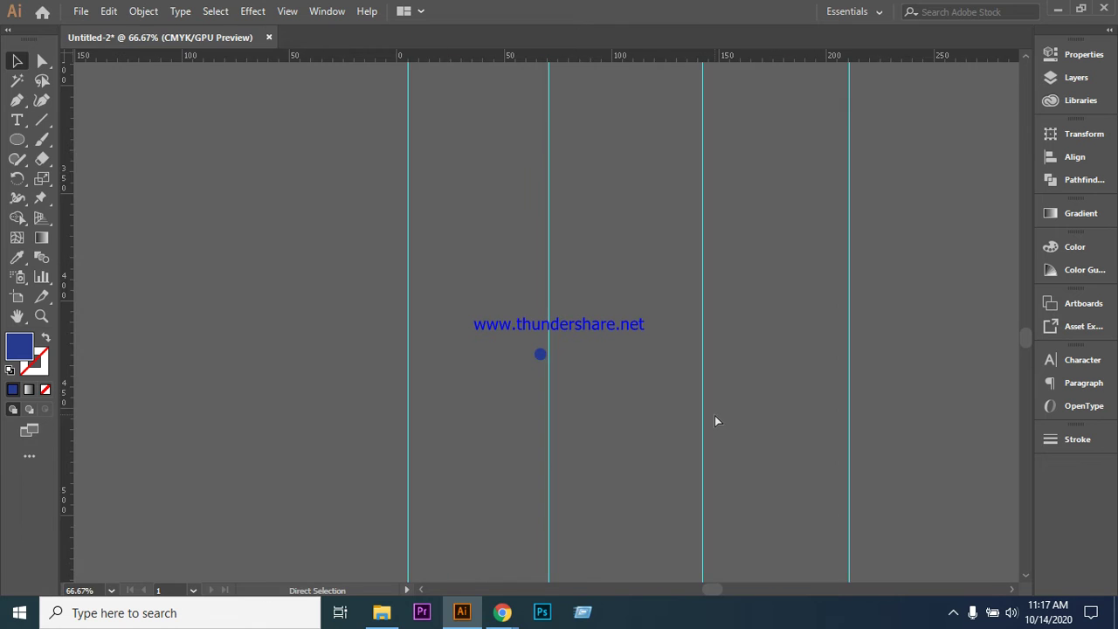
key(ctrl+minus)
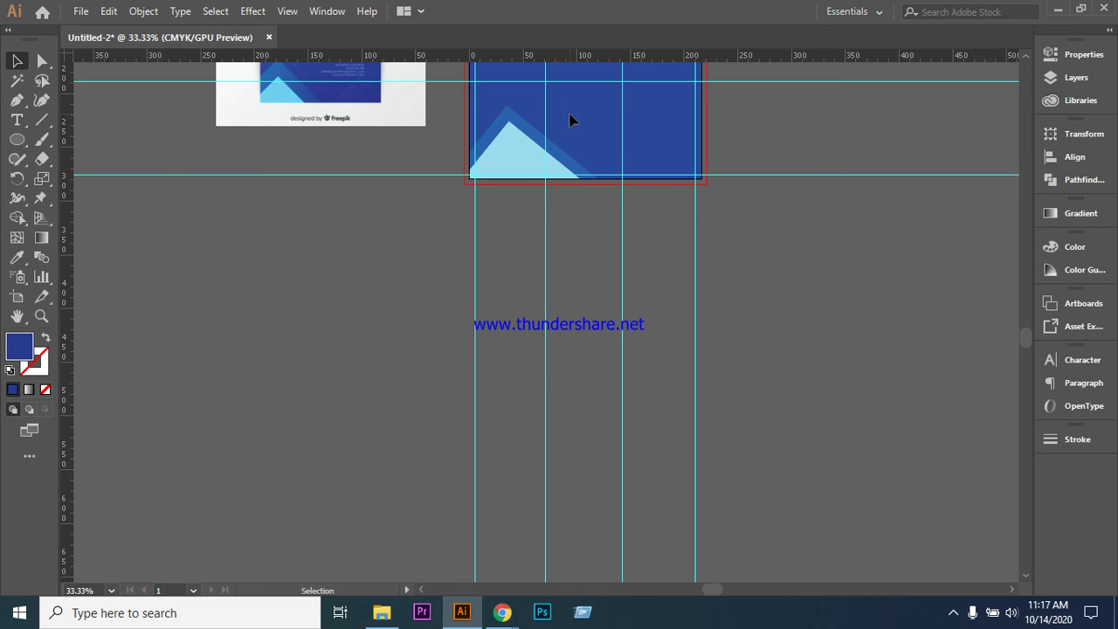
- At 50% zoom, draw an unfilled outline rectangle between the guides below the flyer
key(ctrl+plus)
scroll(621, 201, up, 1)
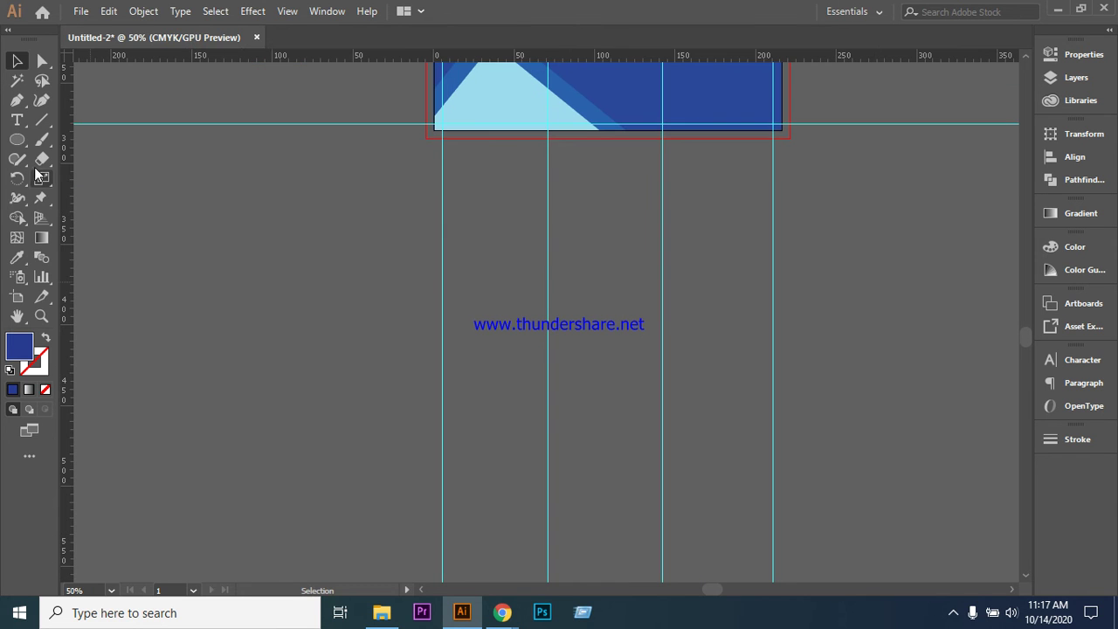
drag(16, 139, 76, 141)
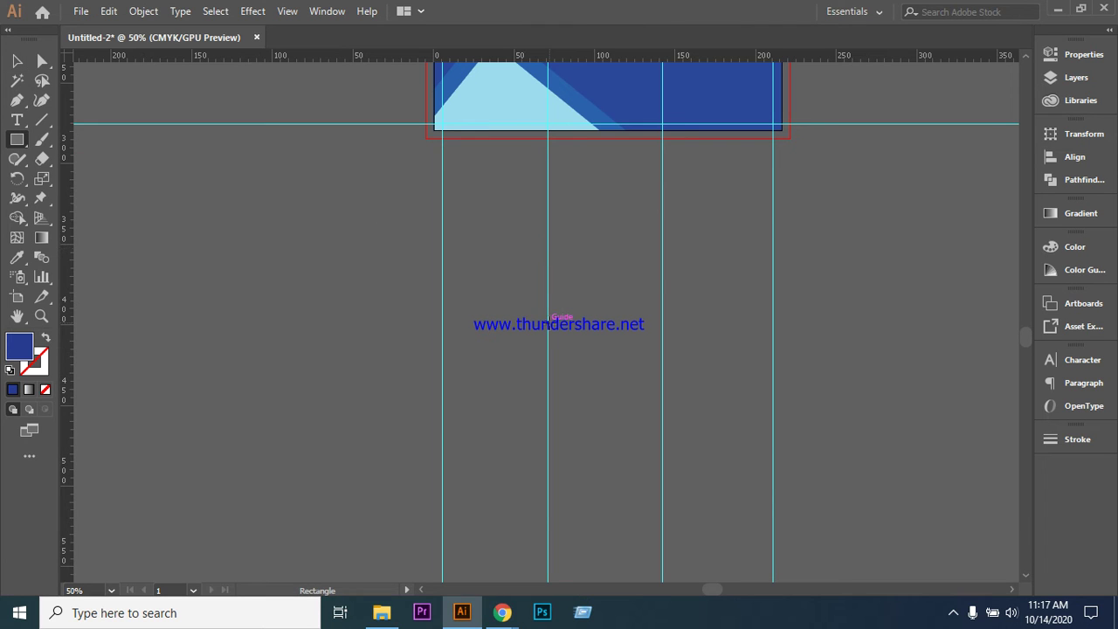
drag(548, 301, 772, 443)
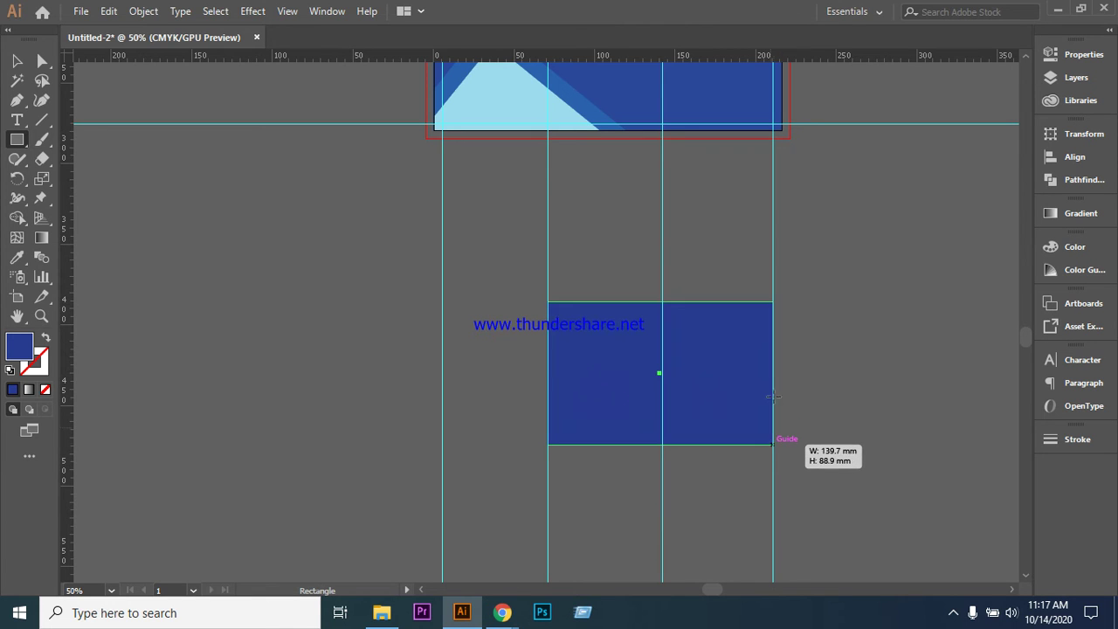
click(44, 339)
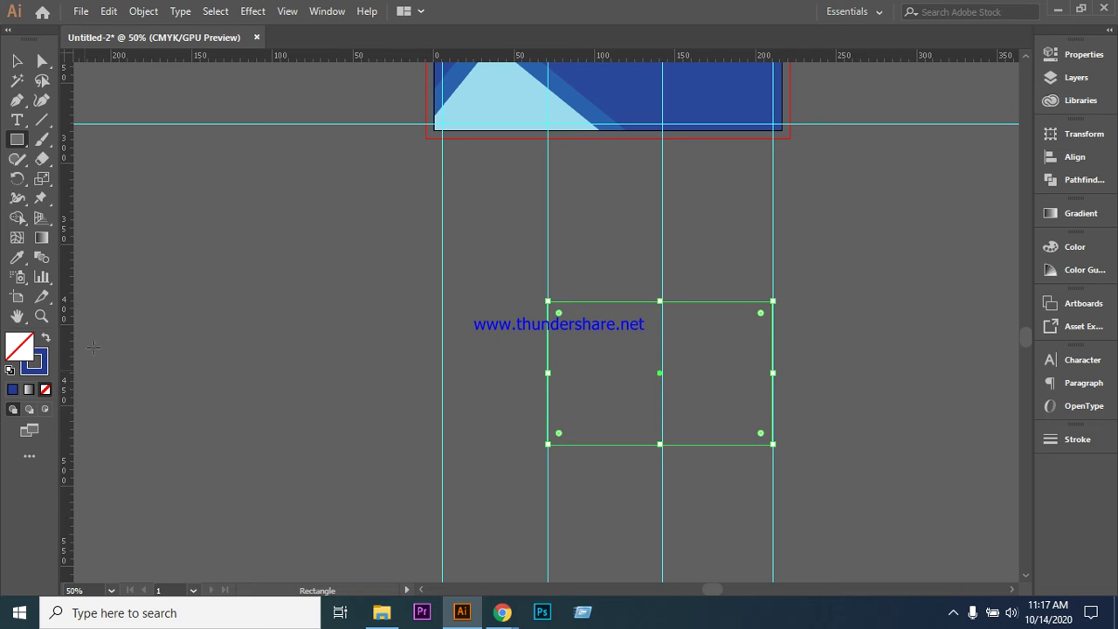
click(14, 66)
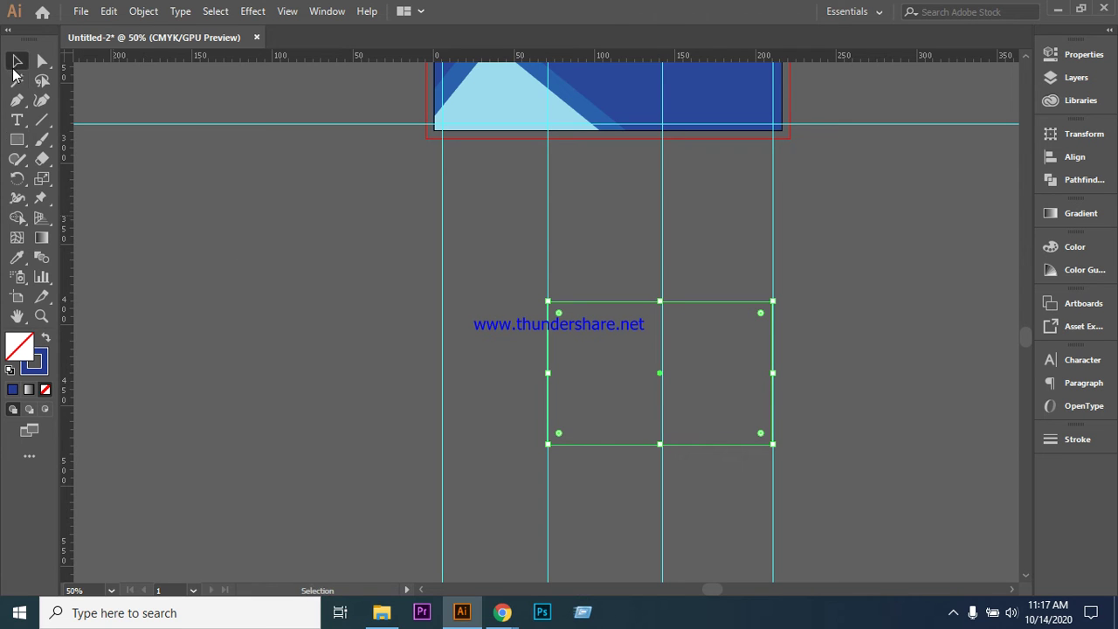
- Draw a tiny 3.05 mm circle in the rectangle's lower-left corner
click(16, 139)
click(79, 179)
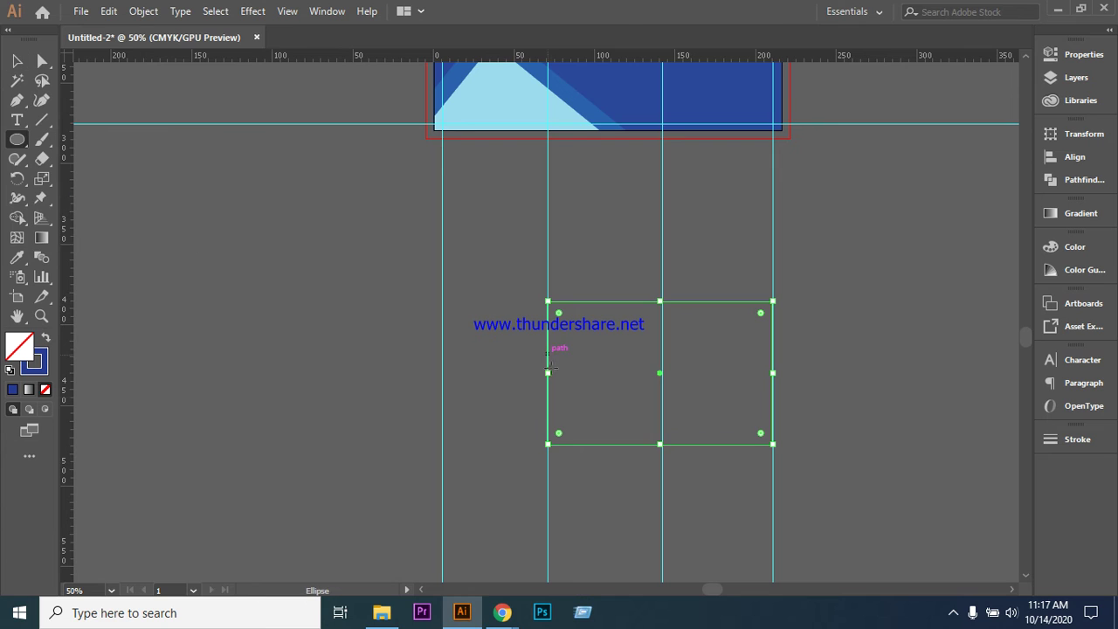
key(v)
click(227, 264)
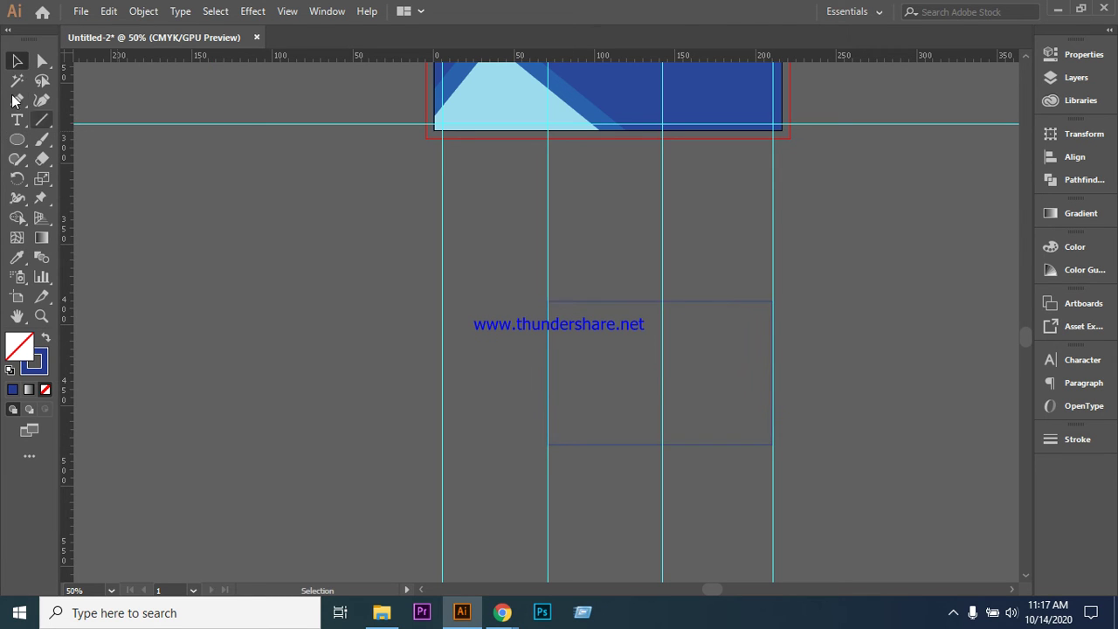
click(17, 139)
click(82, 180)
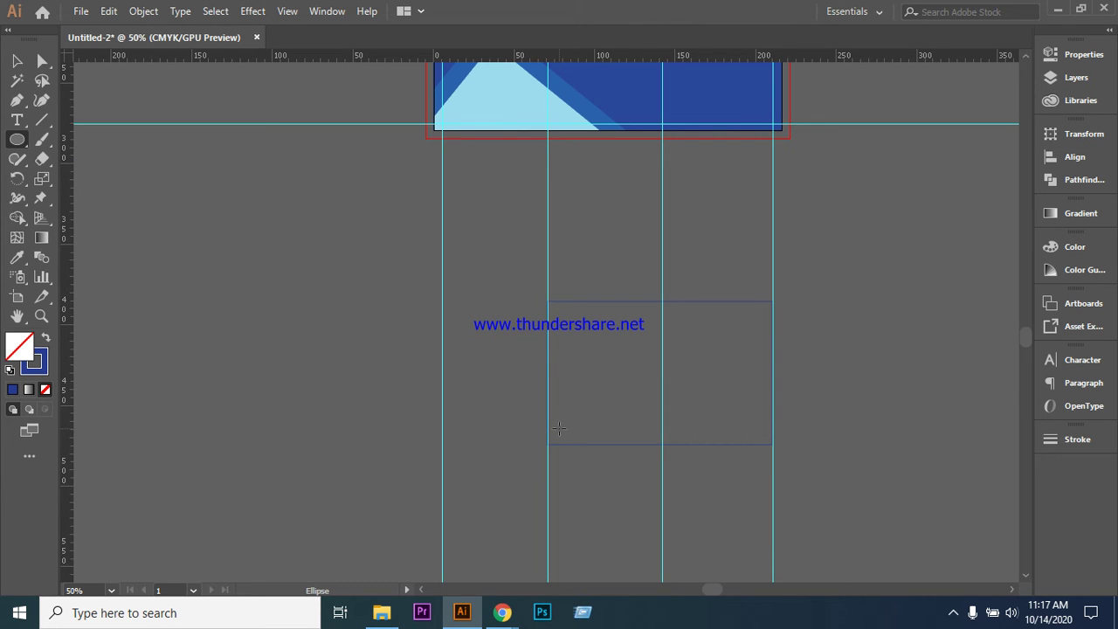
drag(559, 428, 569, 437)
scroll(322, 365, up, 1)
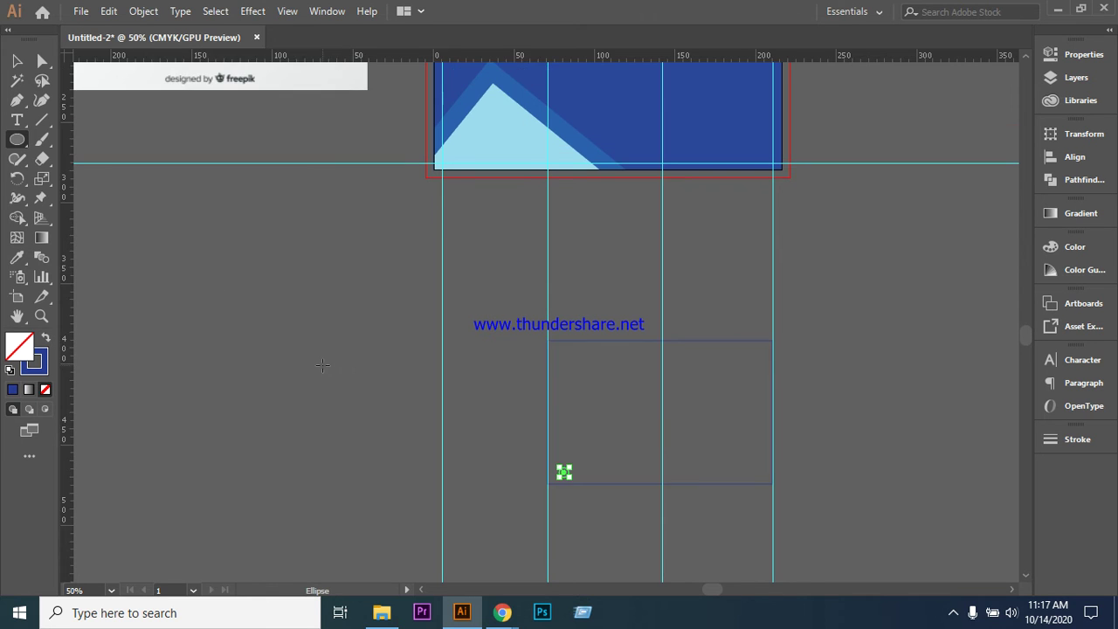
scroll(322, 365, up, 2)
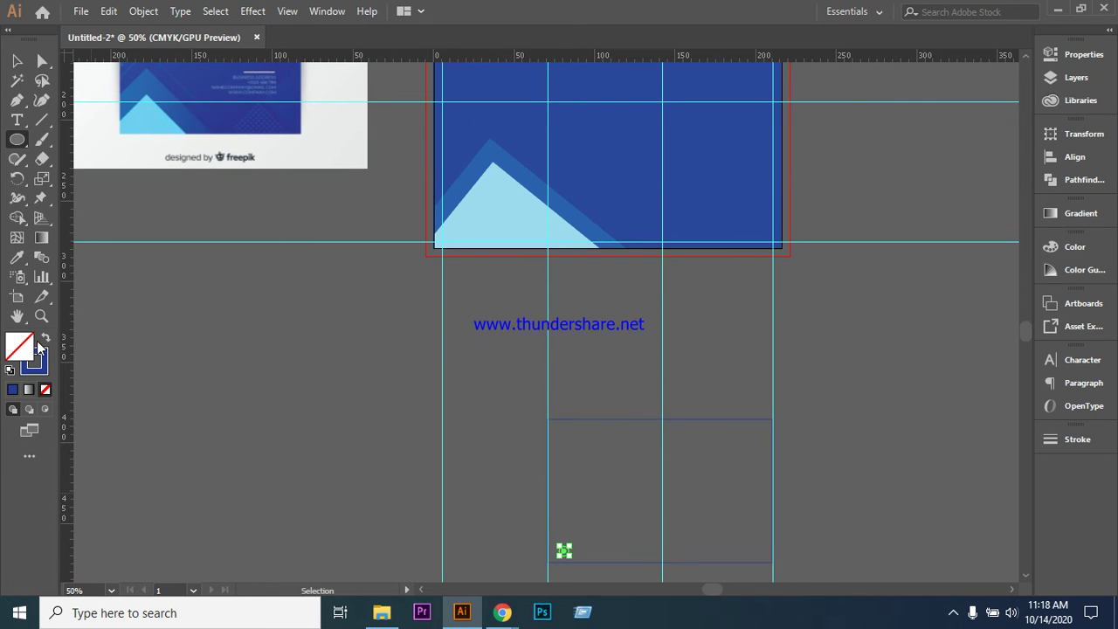
- Make the circle a blue-filled dot with no stroke and move it onto the left guide
click(45, 339)
click(16, 60)
scroll(743, 400, down, 2)
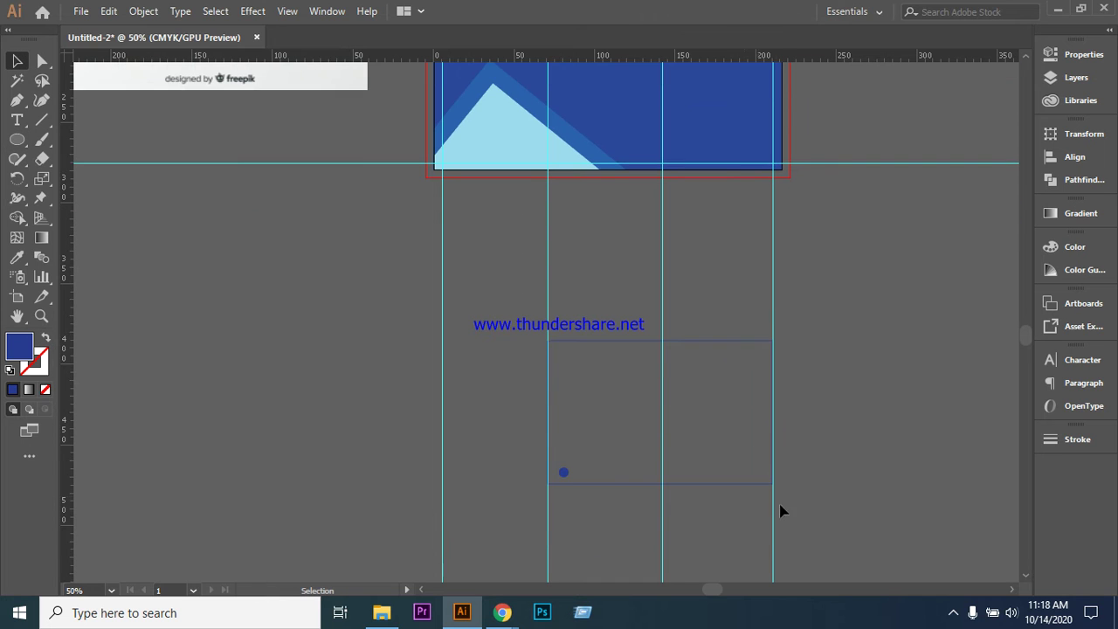
drag(564, 478, 565, 479)
key(ctrl+=)
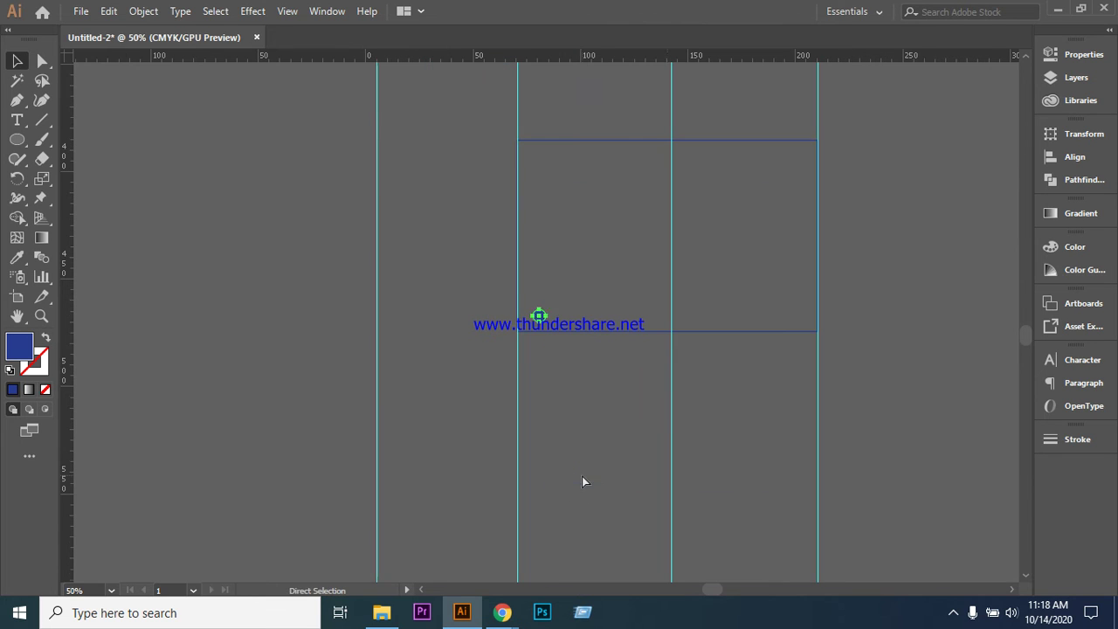
- Copy the dot 121.92 mm right to the right guide and select both dots
drag(539, 313, 802, 316)
click(271, 312)
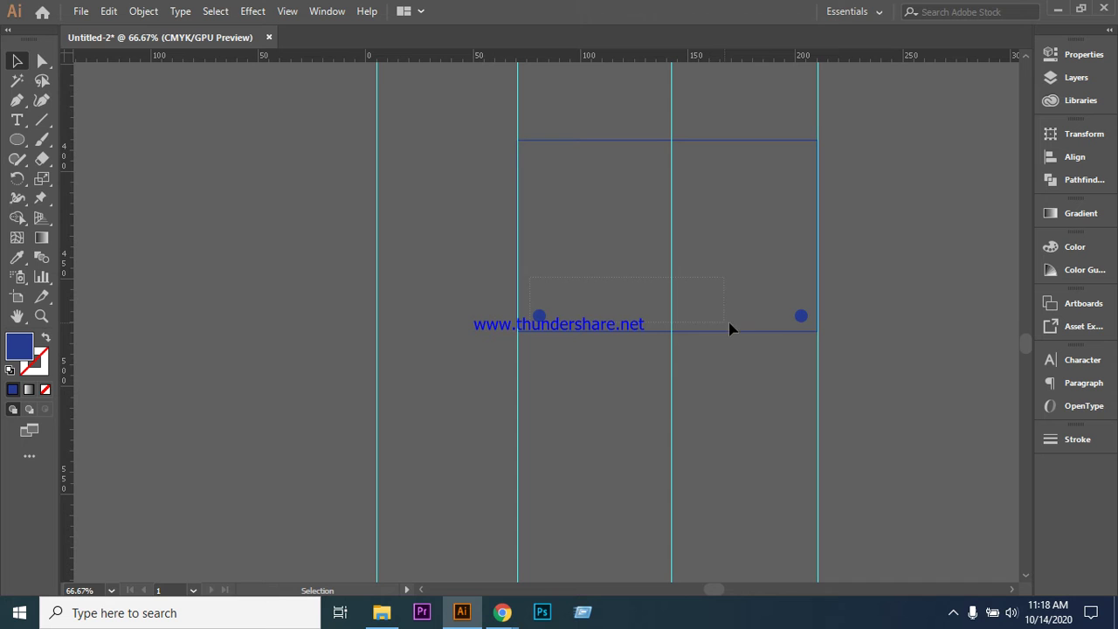
drag(802, 321, 803, 323)
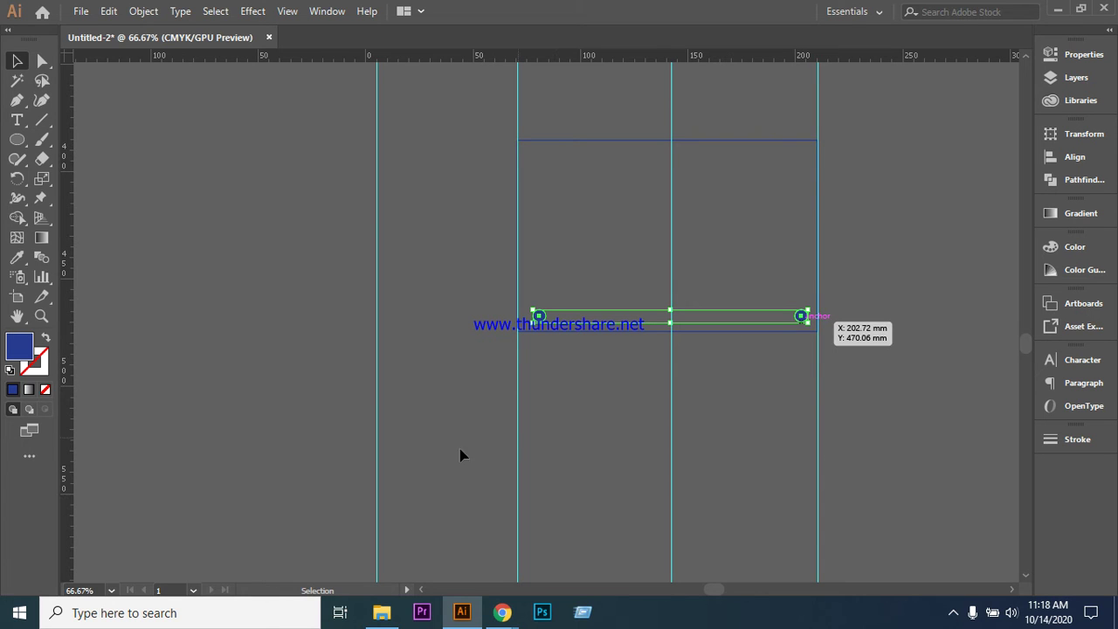
- Set Blend Options spacing to Specified Steps with 10 steps and confirm
click(136, 14)
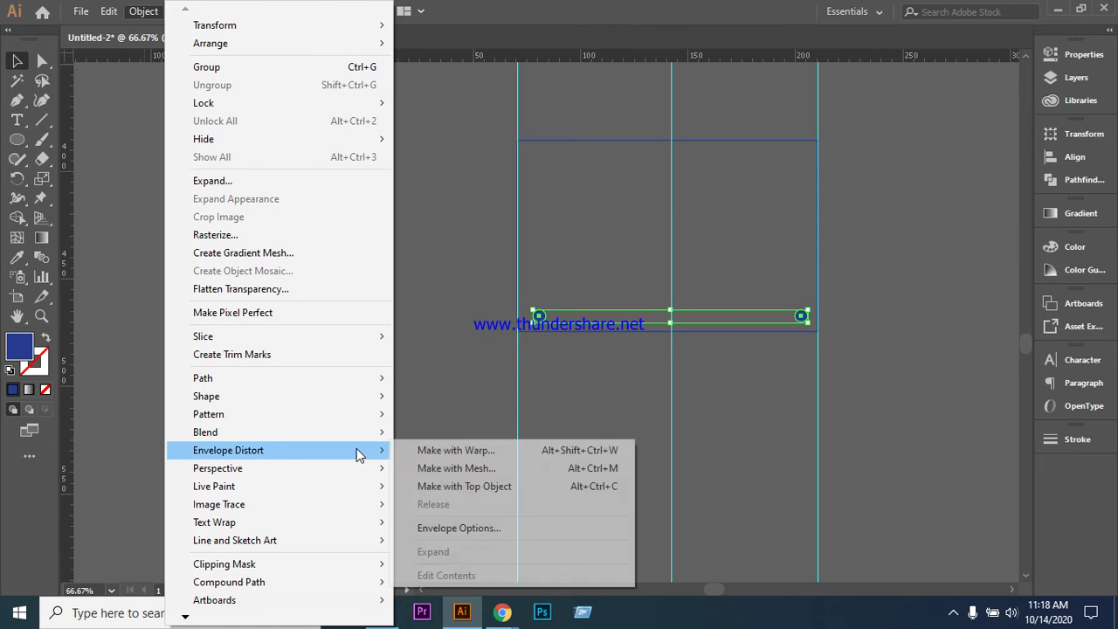
mouse_move(361, 438)
click(505, 478)
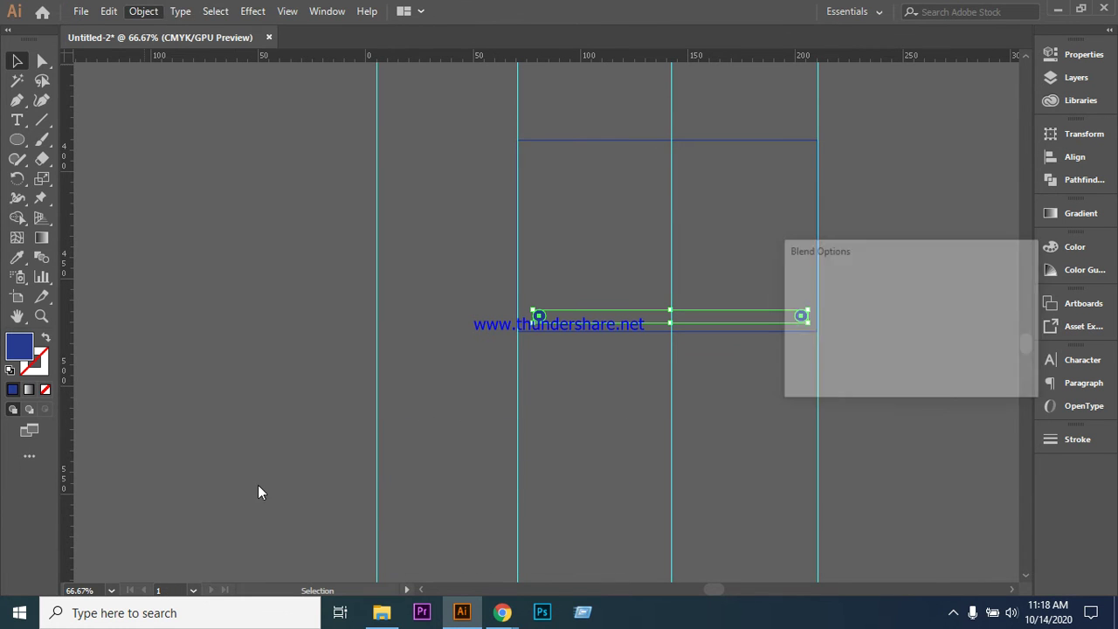
click(955, 289)
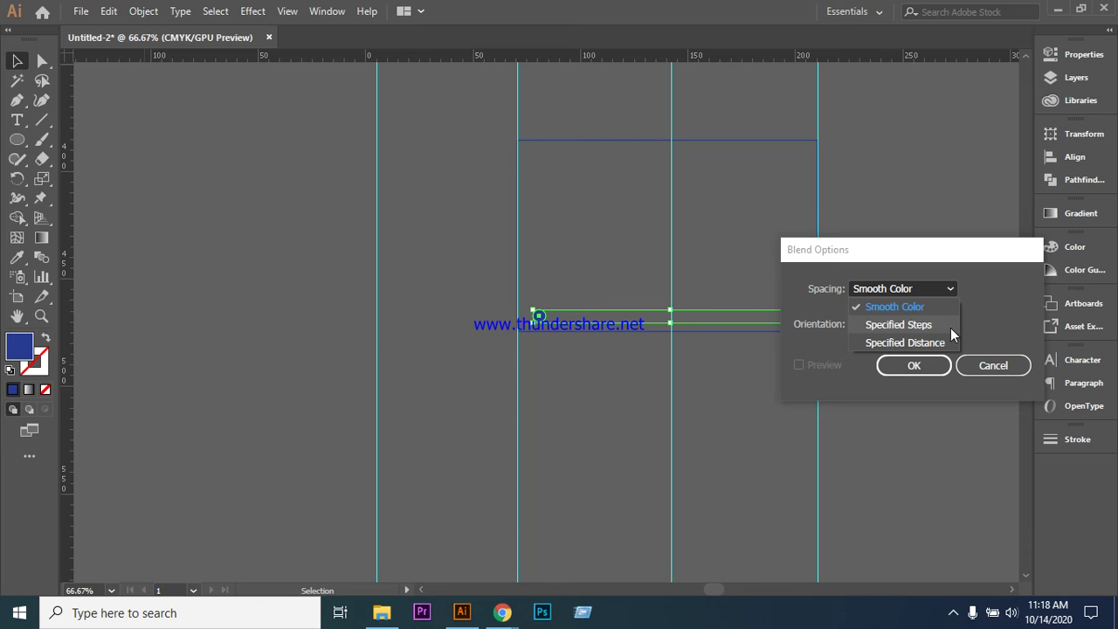
click(935, 321)
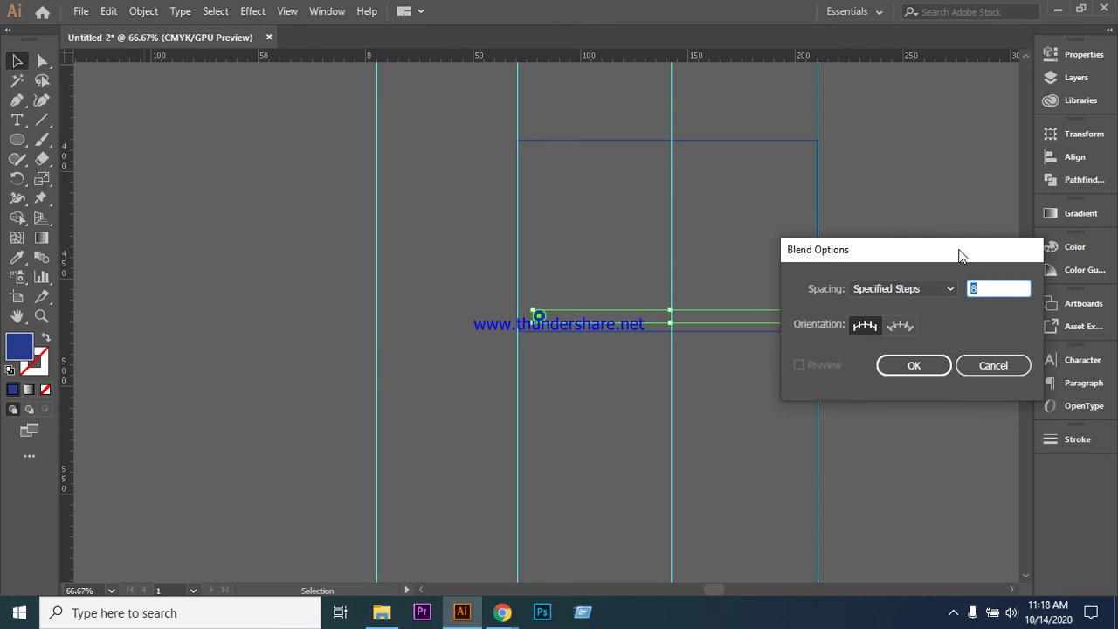
drag(960, 253, 873, 378)
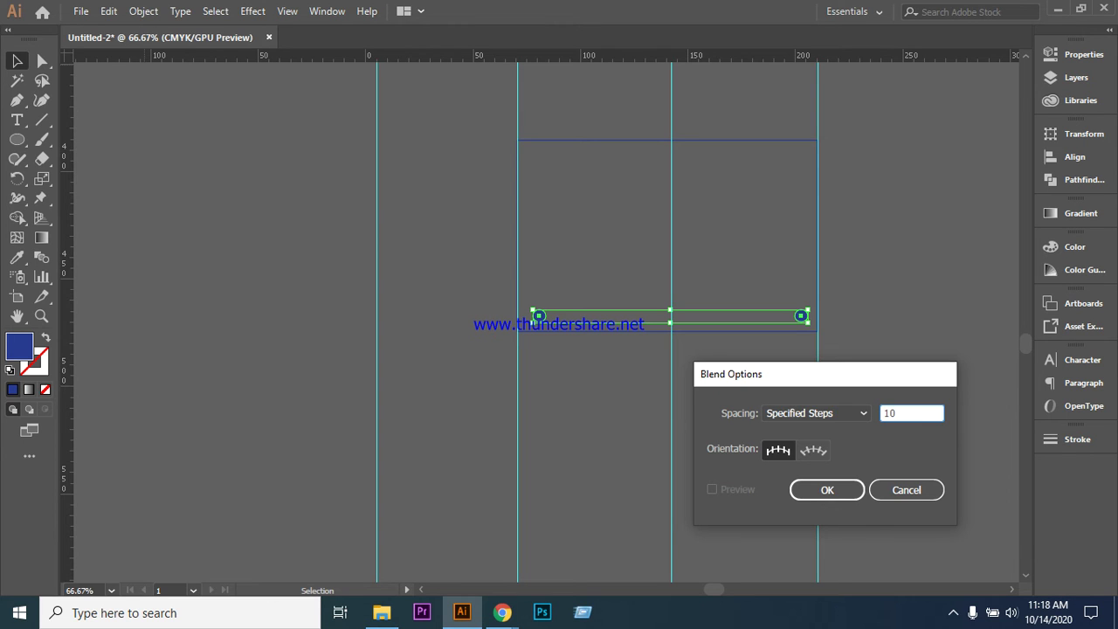
key(Return)
- Blend the two end dots into a row of dots, testing and undoing a copied row
key(a)
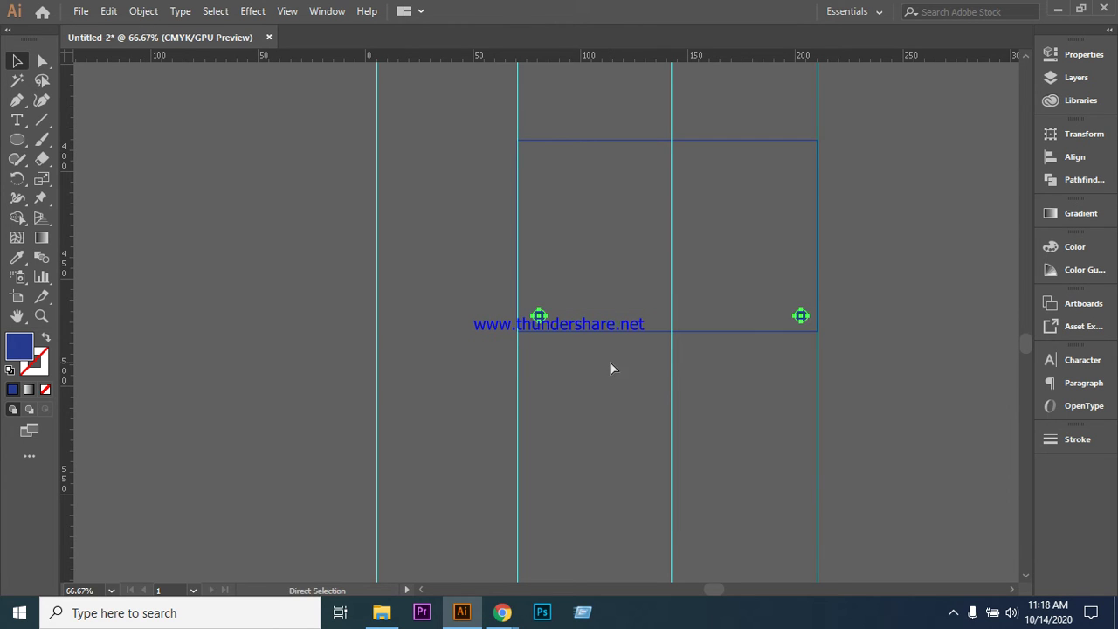
key(v)
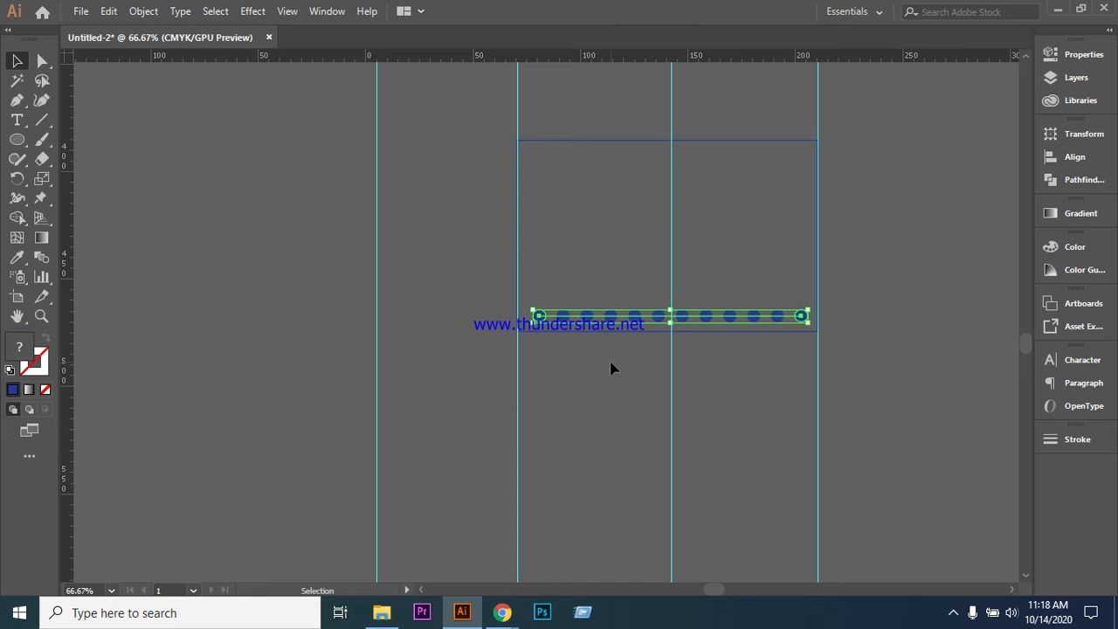
click(402, 295)
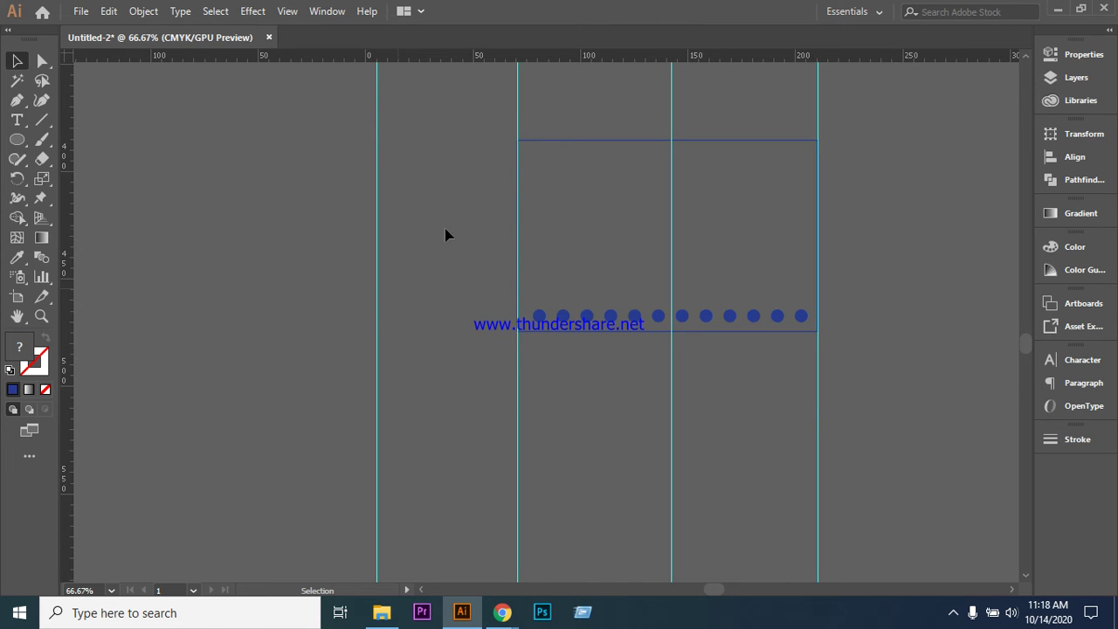
click(661, 320)
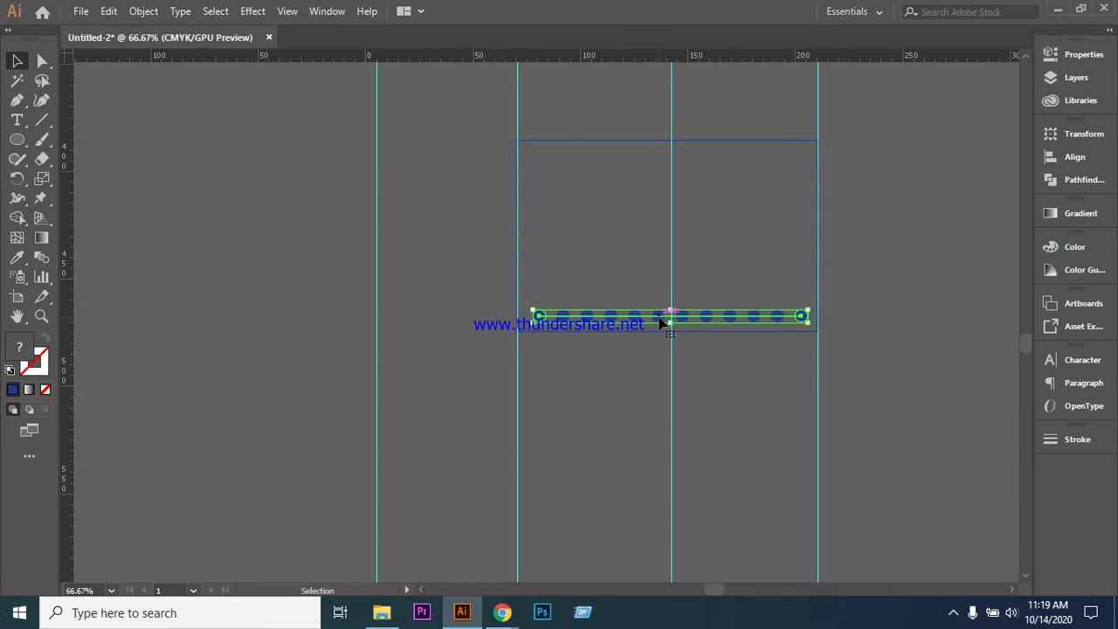
drag(661, 321, 661, 301)
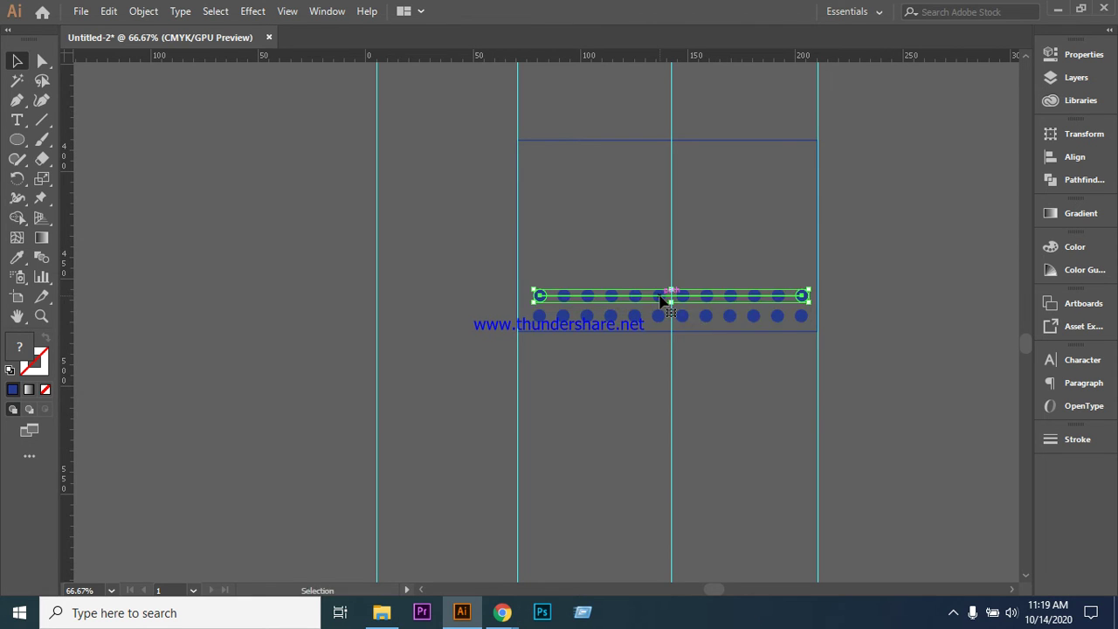
click(725, 412)
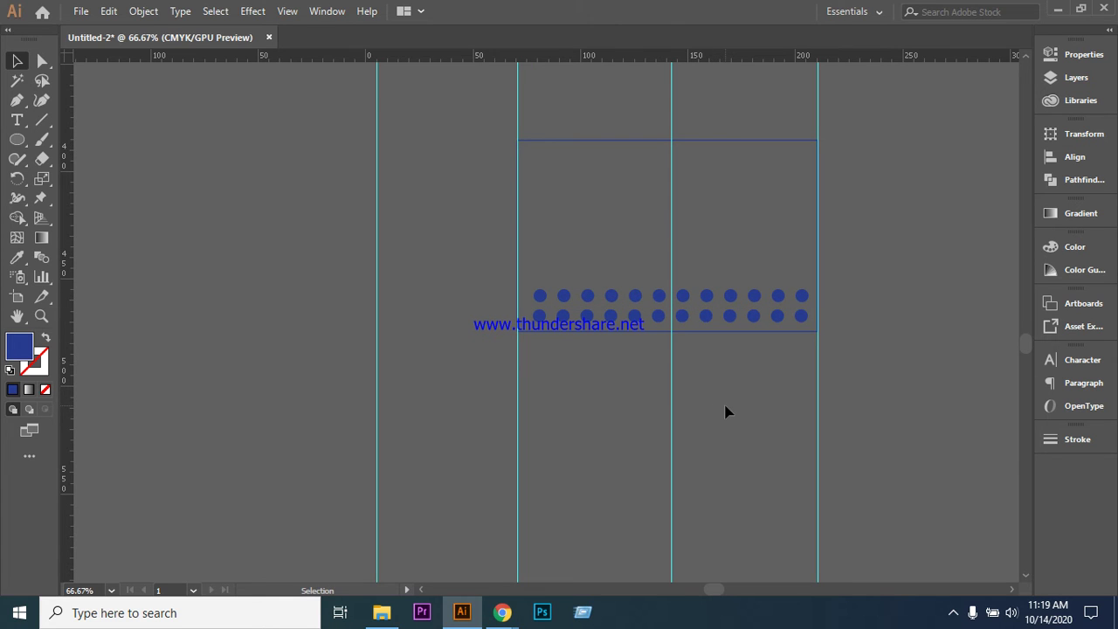
key(ctrl+z)
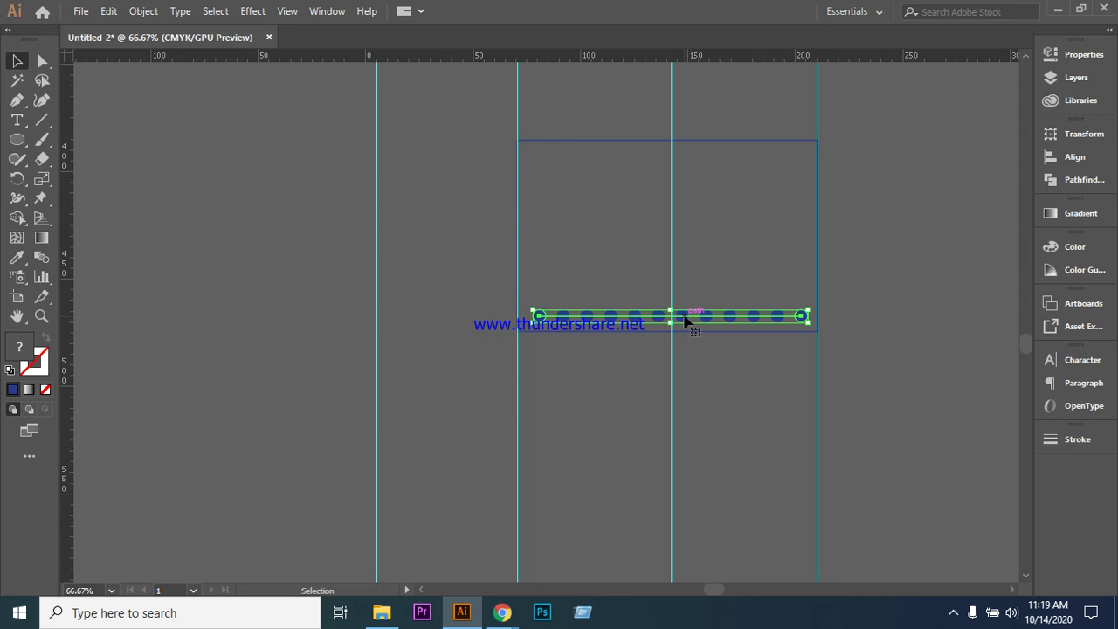
click(877, 290)
click(707, 324)
- Duplicate the row of dots 16 mm above the original
key(ctrl+minus)
key(ctrl+minus)
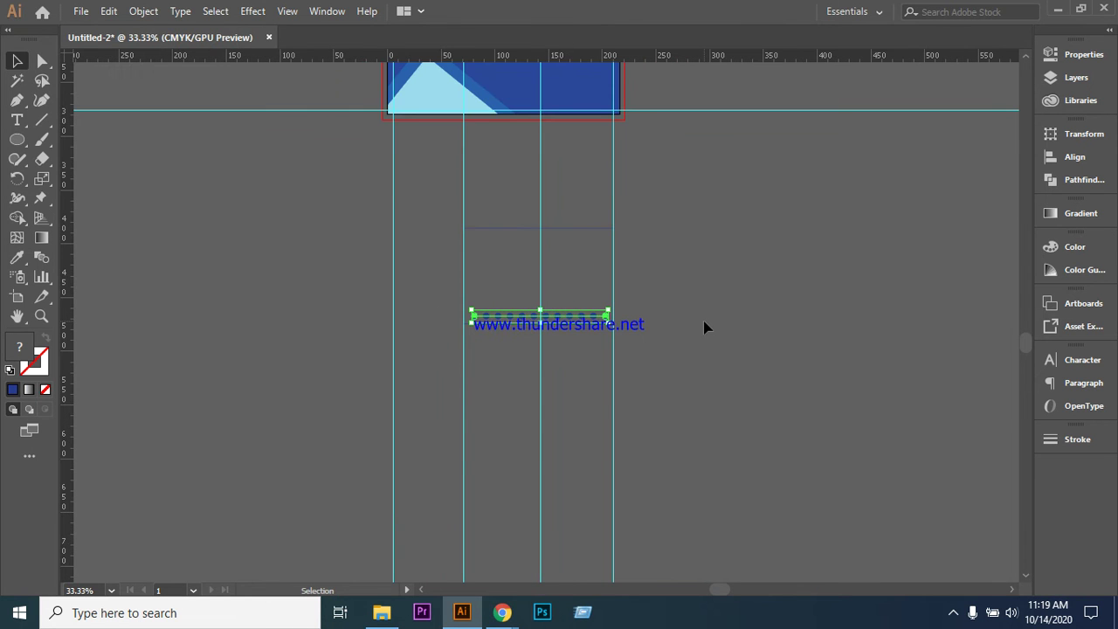
scroll(754, 367, up, 5)
scroll(754, 367, down, 4)
key(ctrl+plus)
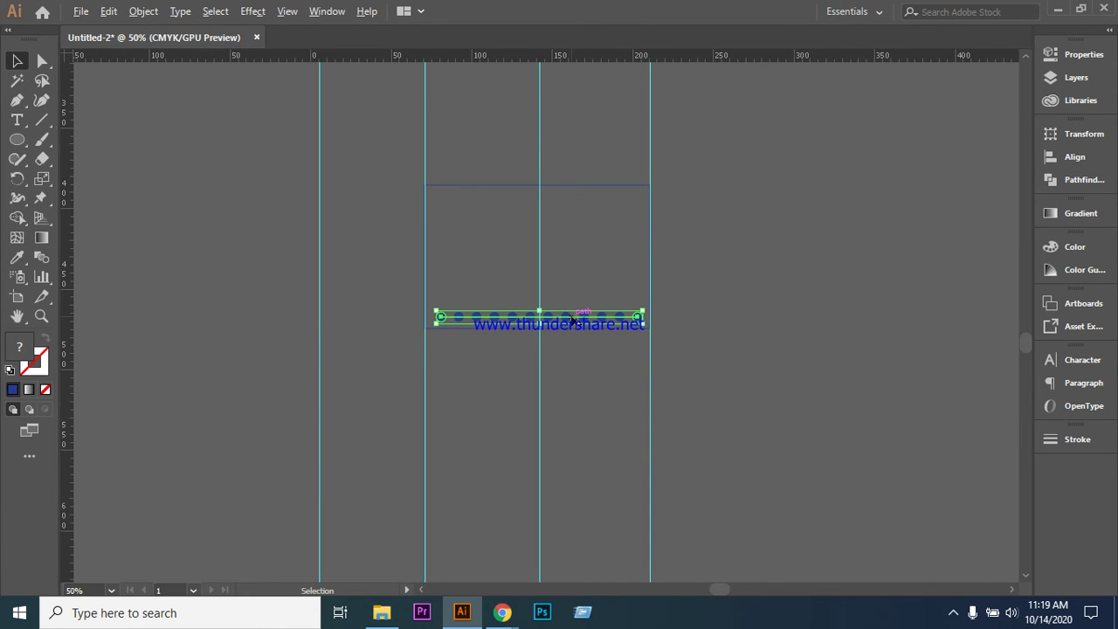
drag(572, 323, 576, 297)
- Delete the leftover outline rectangle path and select both dot rows
click(704, 334)
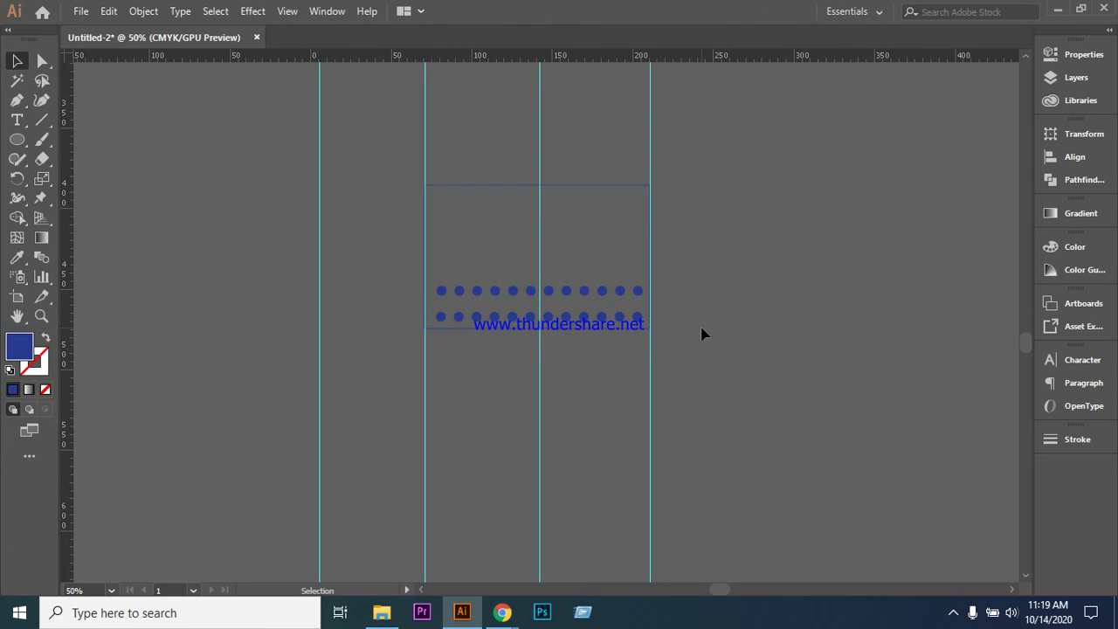
click(468, 189)
key(Delete)
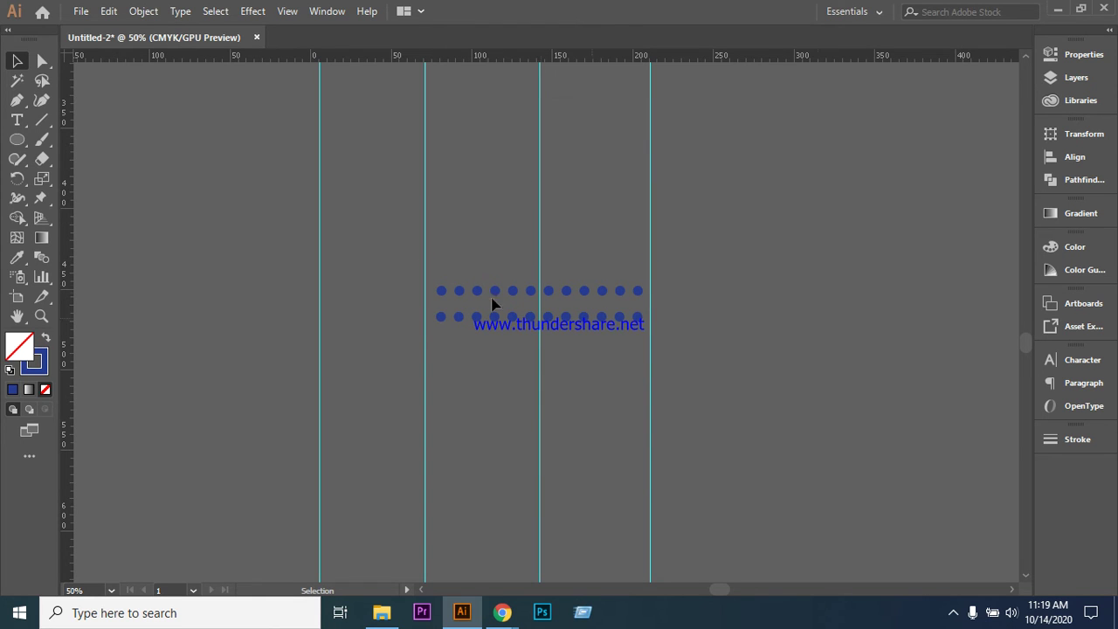
drag(533, 339, 648, 353)
- Horizontally centre the two dot rows on each other with the Align panel
click(1089, 158)
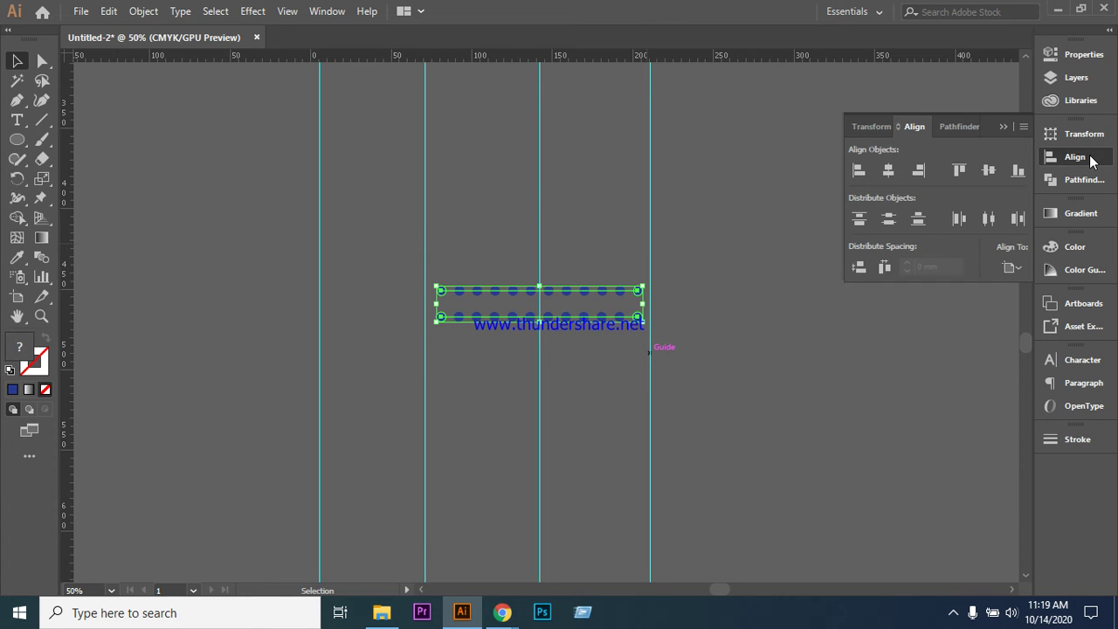
click(887, 174)
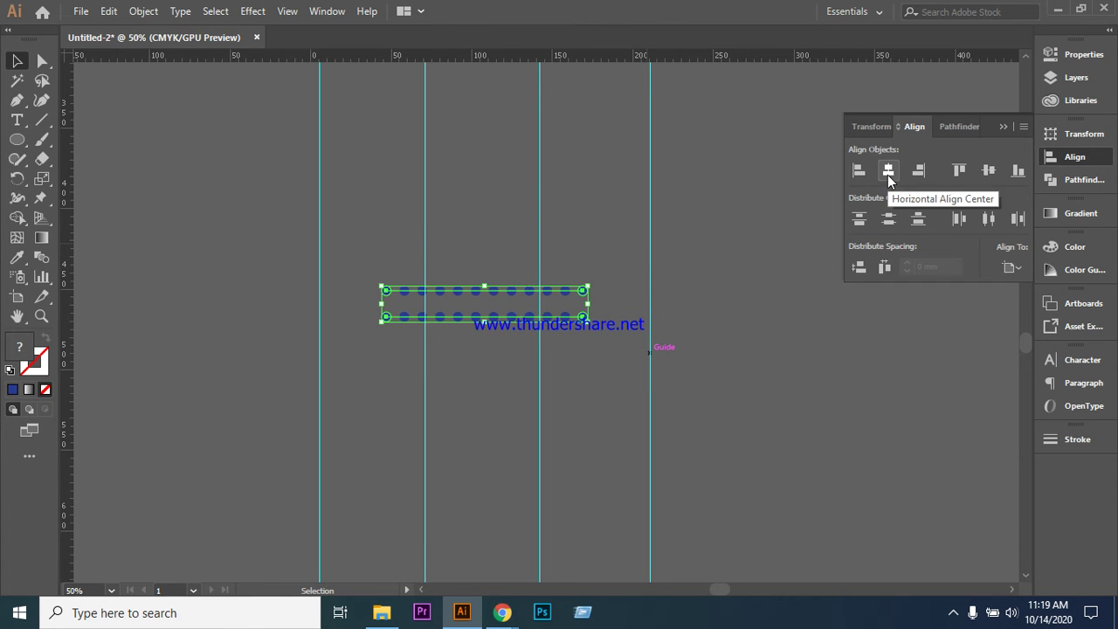
click(828, 342)
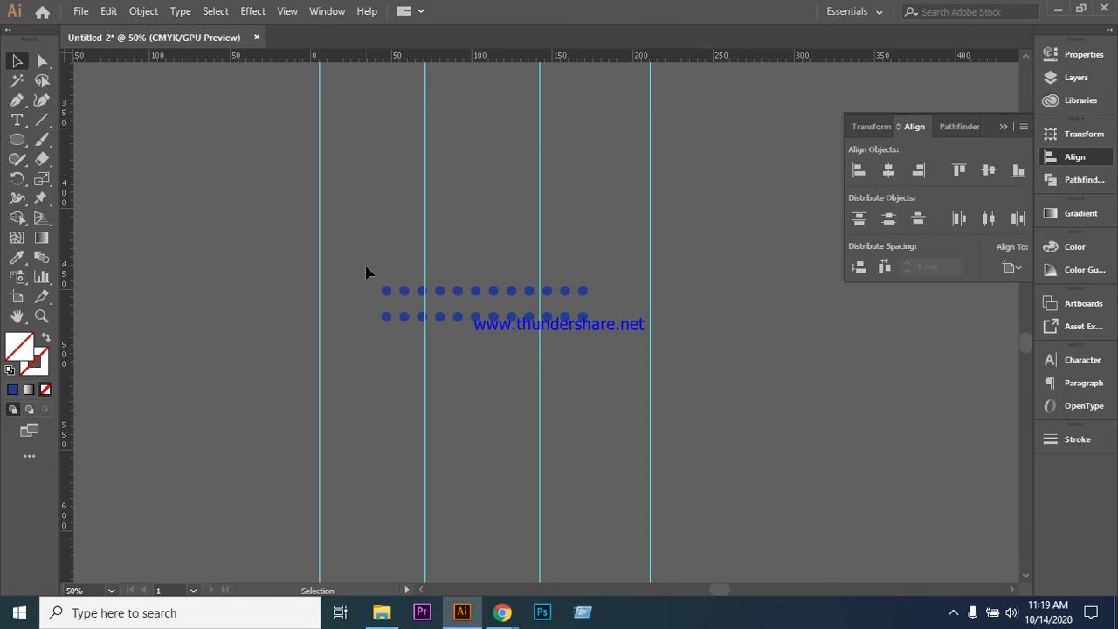
- Repeat the duplication with Ctrl+D to stack four more dot rows upward
click(460, 294)
click(389, 309)
click(429, 296)
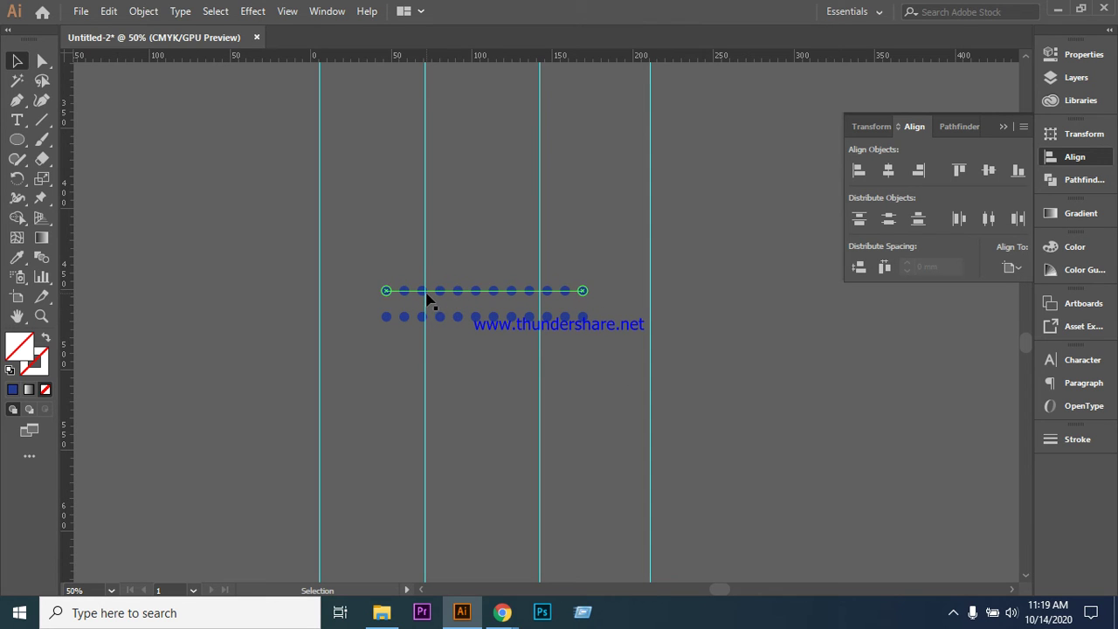
click(428, 295)
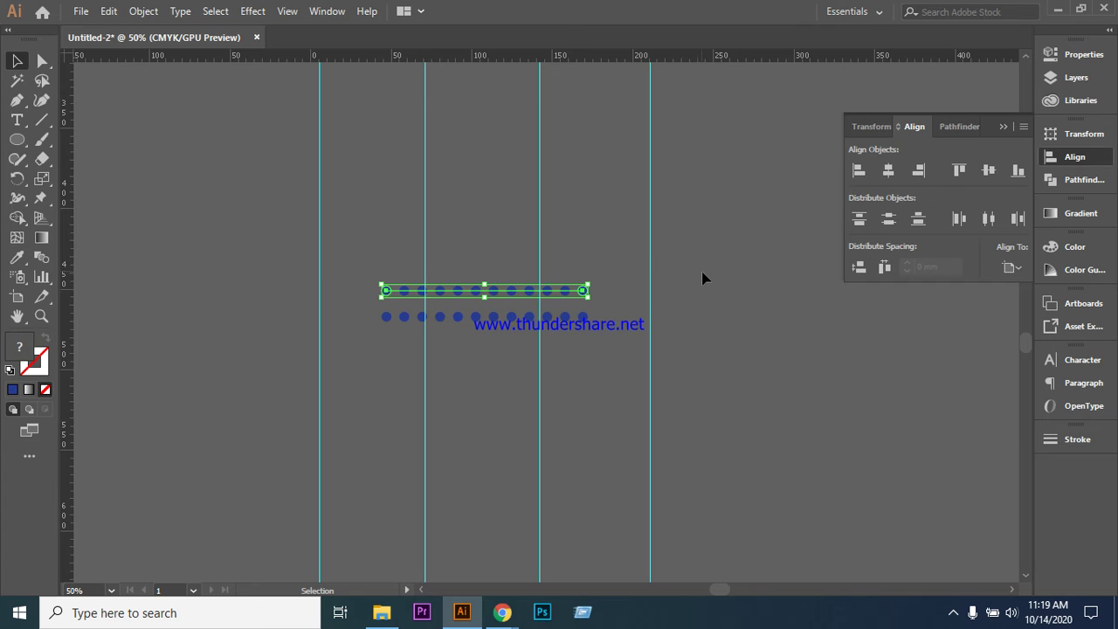
key(ctrl+d)
key(ctrl+d)
key(ctrl+d)
key(ctrl+d)
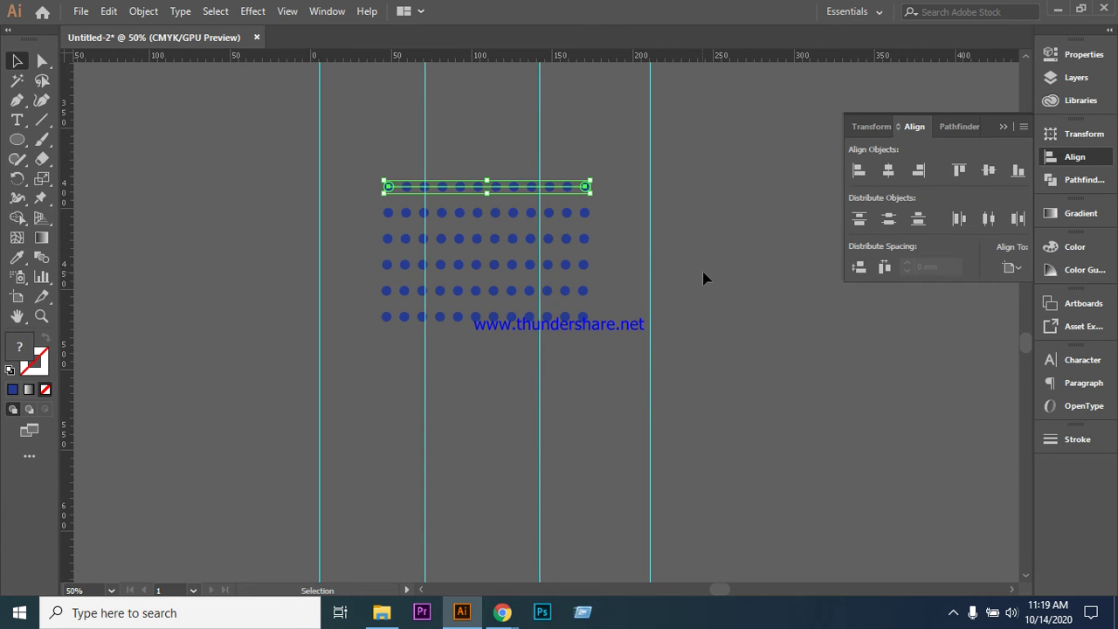
- Select all six rows of the dot grid
click(728, 265)
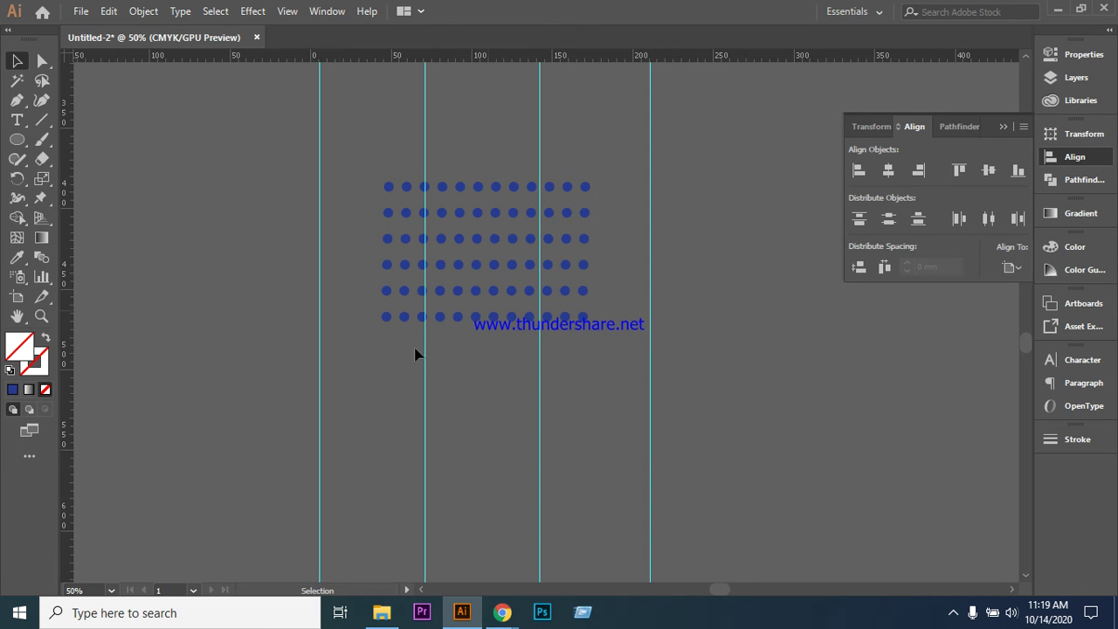
key(ctrl+a)
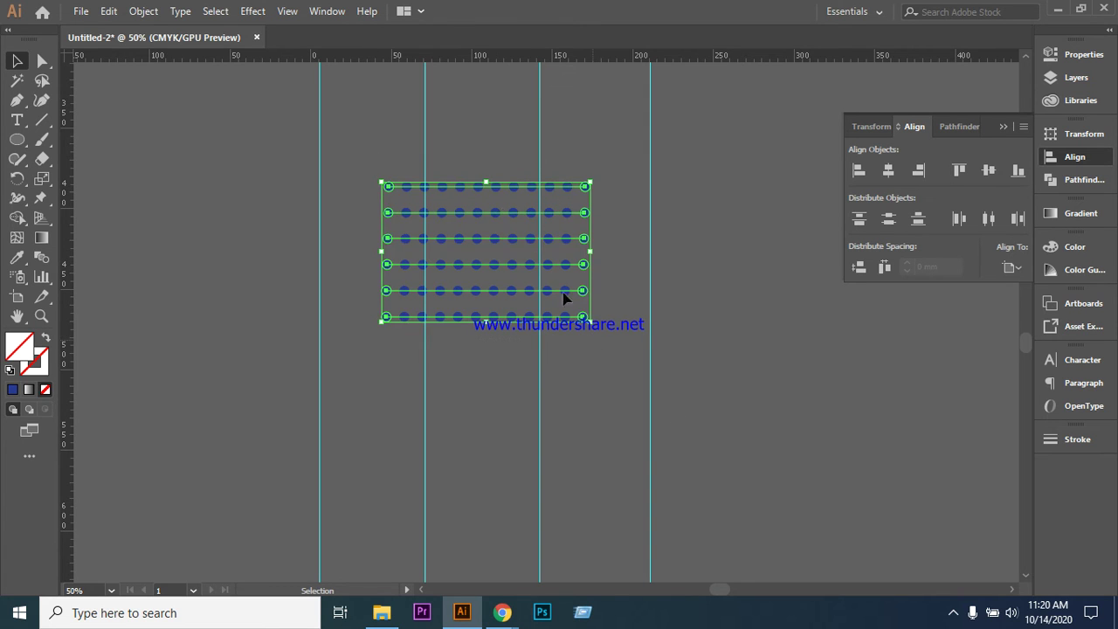
right_click(504, 213)
click(836, 332)
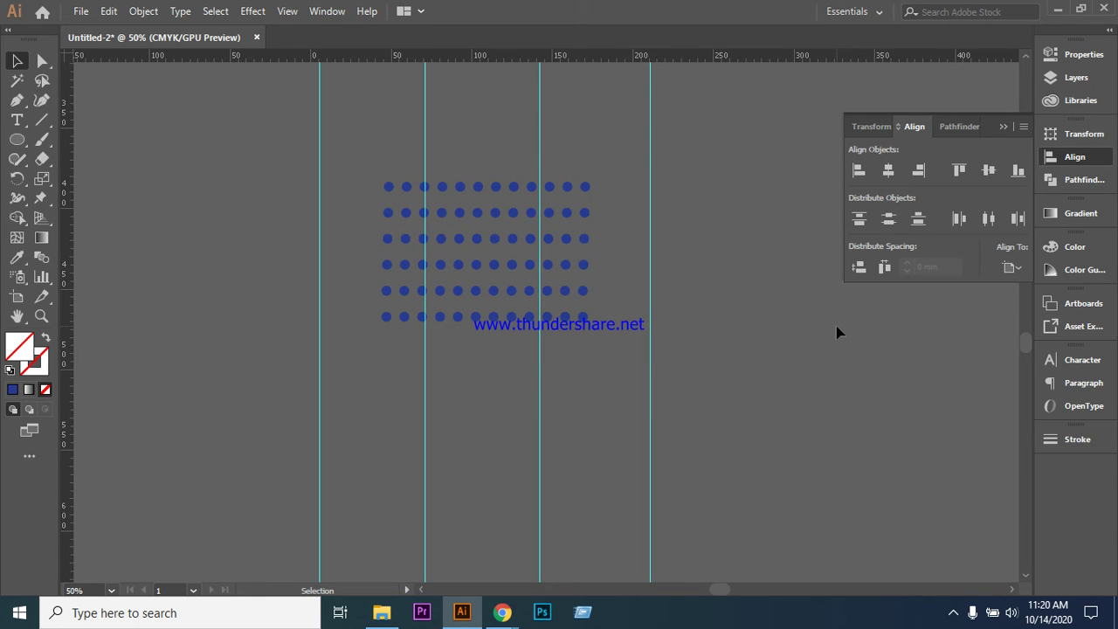
drag(361, 157, 653, 350)
- Expand the blended dot rows into shapes with Object > Expand
click(144, 11)
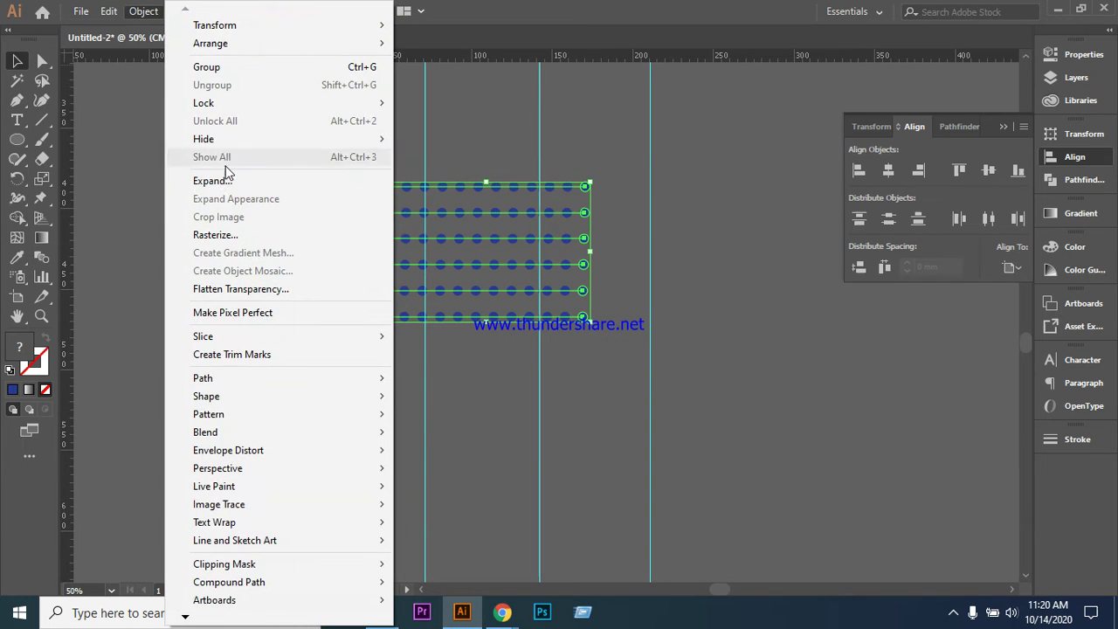
click(225, 181)
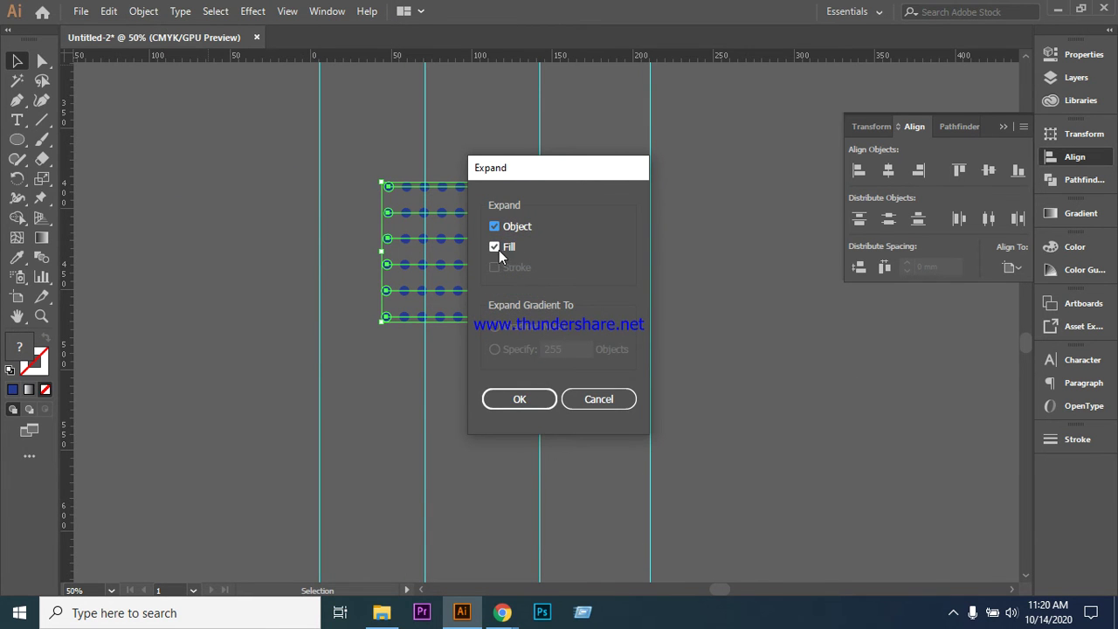
click(526, 398)
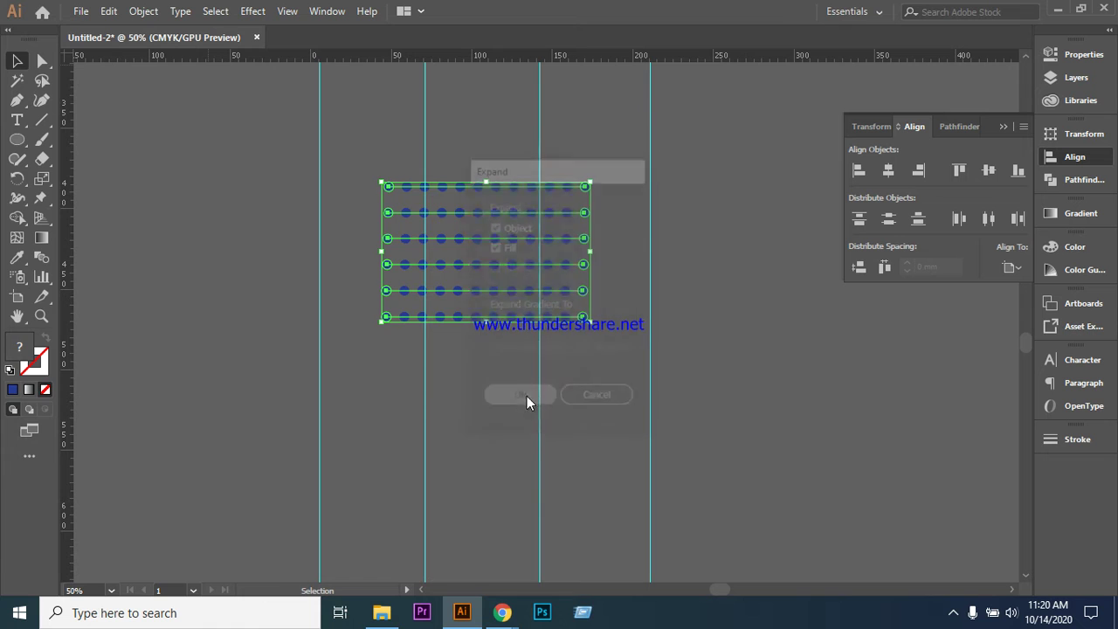
click(676, 331)
click(531, 242)
click(677, 280)
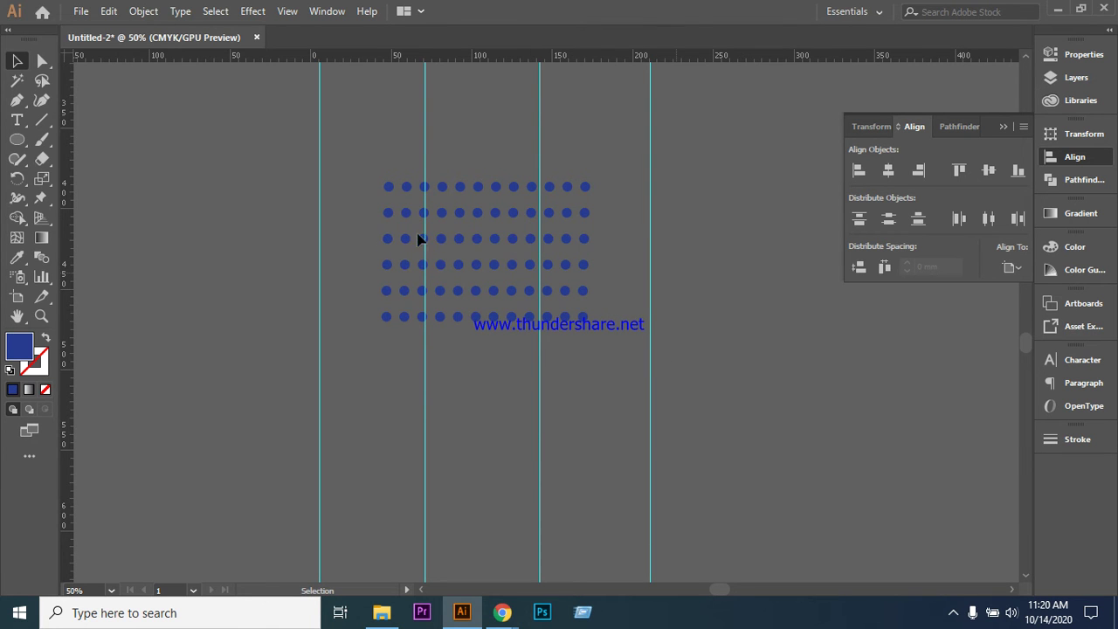
right_click(408, 242)
click(362, 229)
- Ungroup the dot rows into separate dots, undoing an accidental centring
drag(598, 355, 611, 351)
click(306, 180)
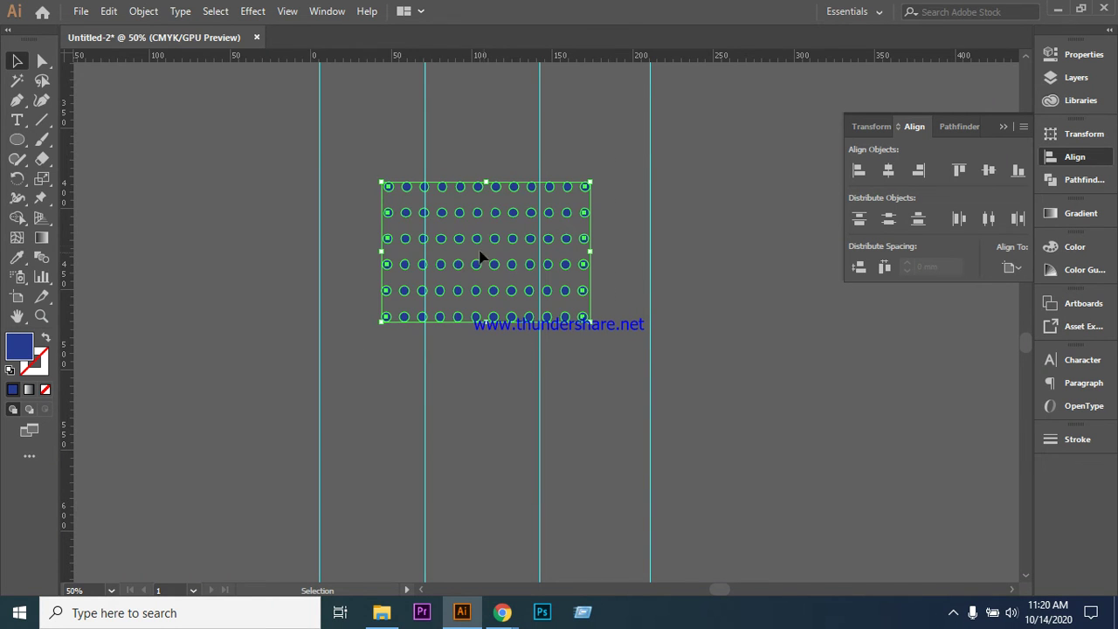
right_click(475, 249)
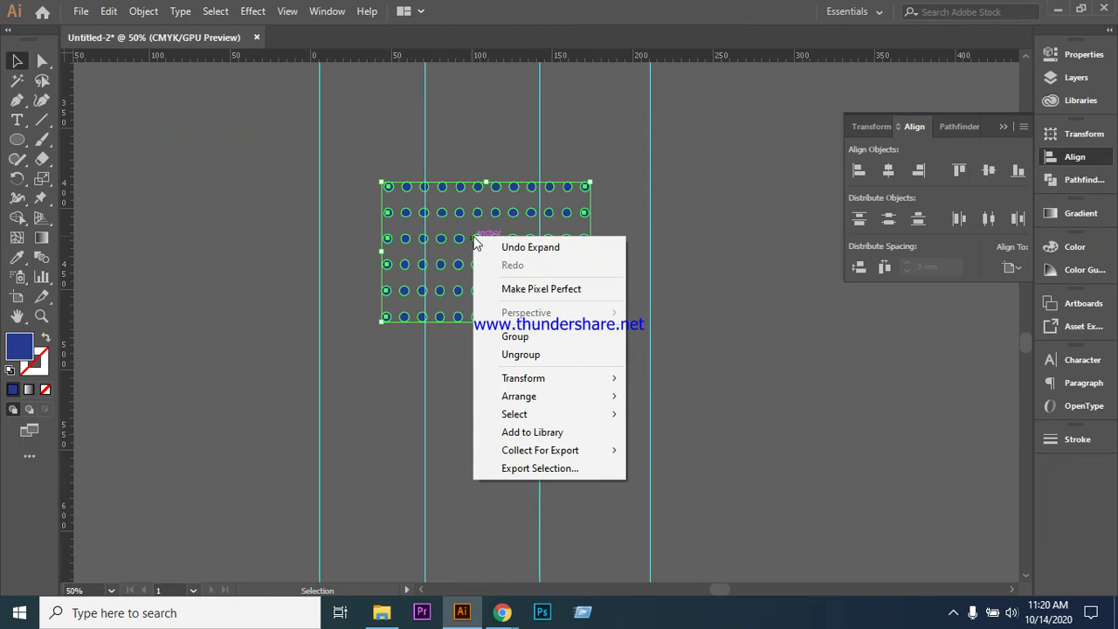
click(546, 356)
click(345, 212)
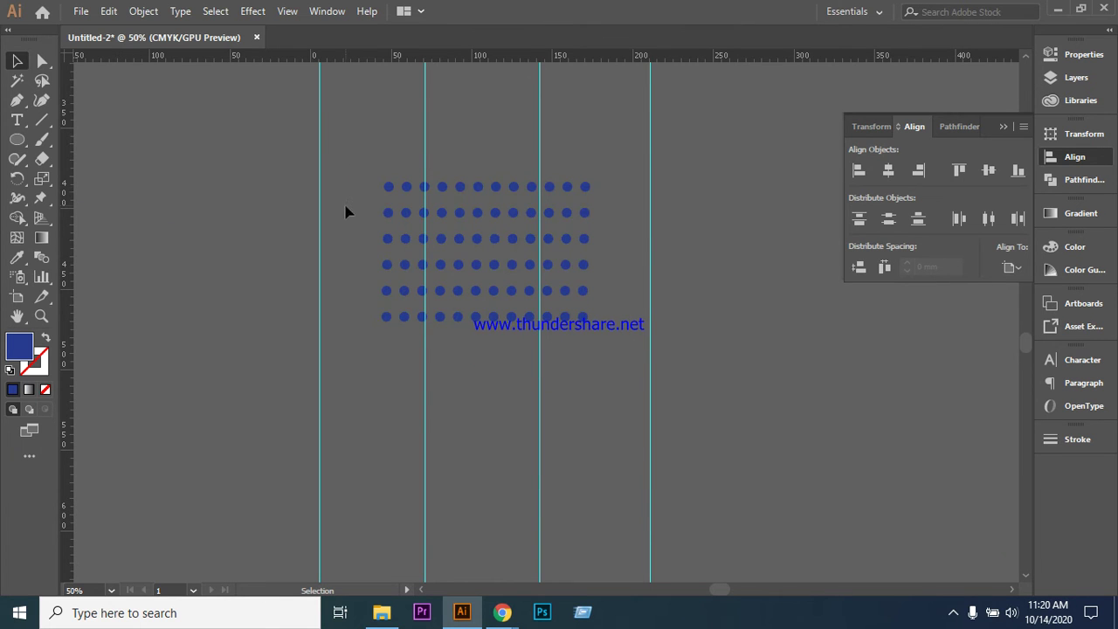
drag(609, 361, 614, 361)
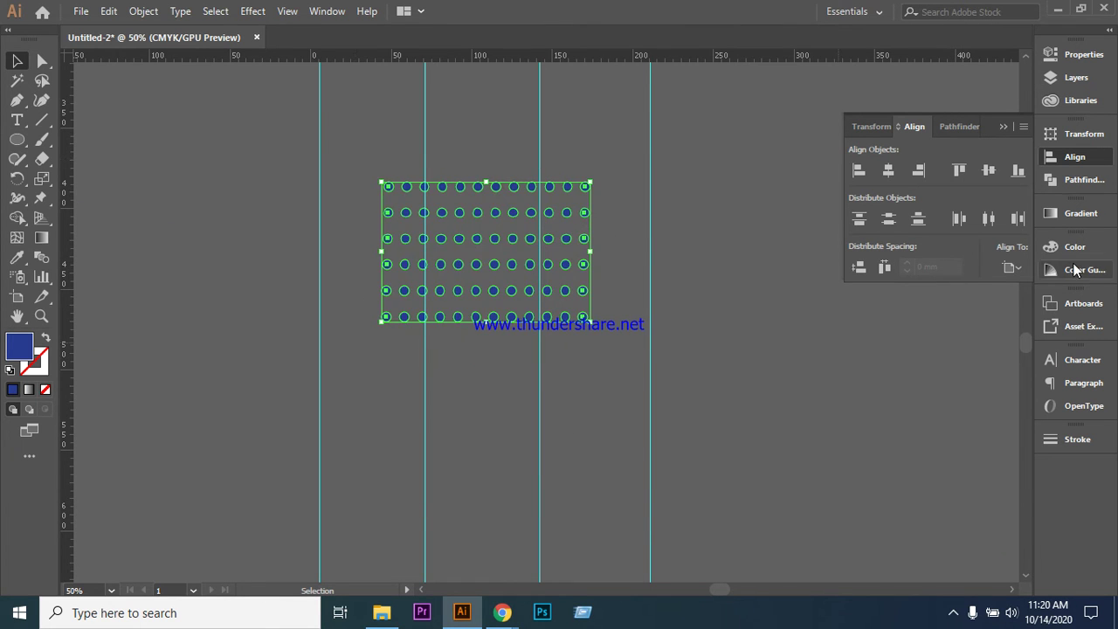
click(888, 170)
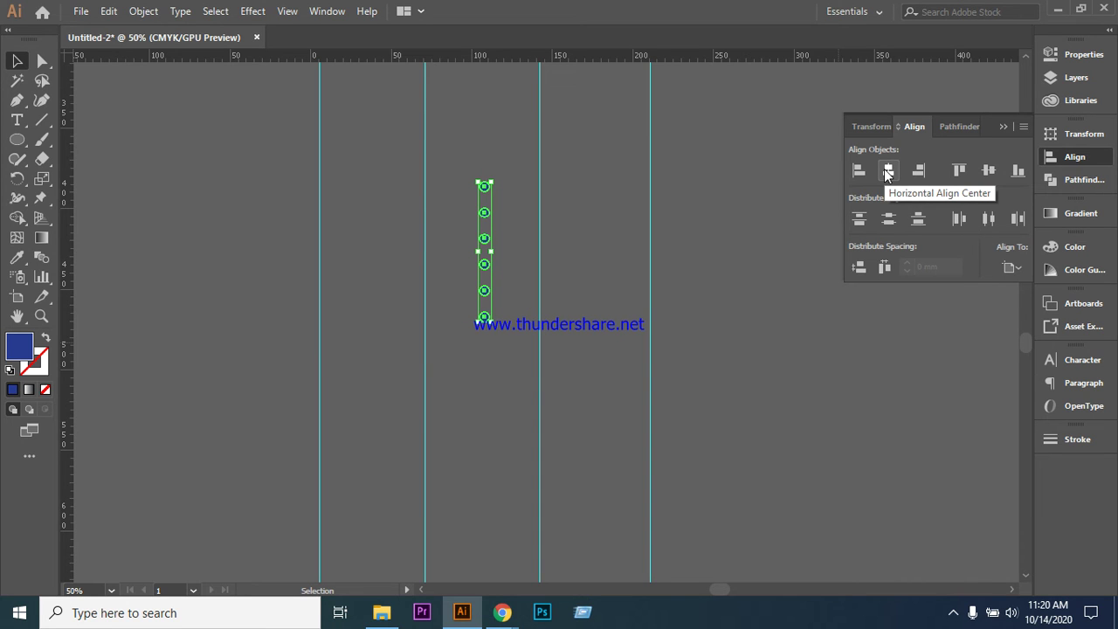
key(ctrl+z)
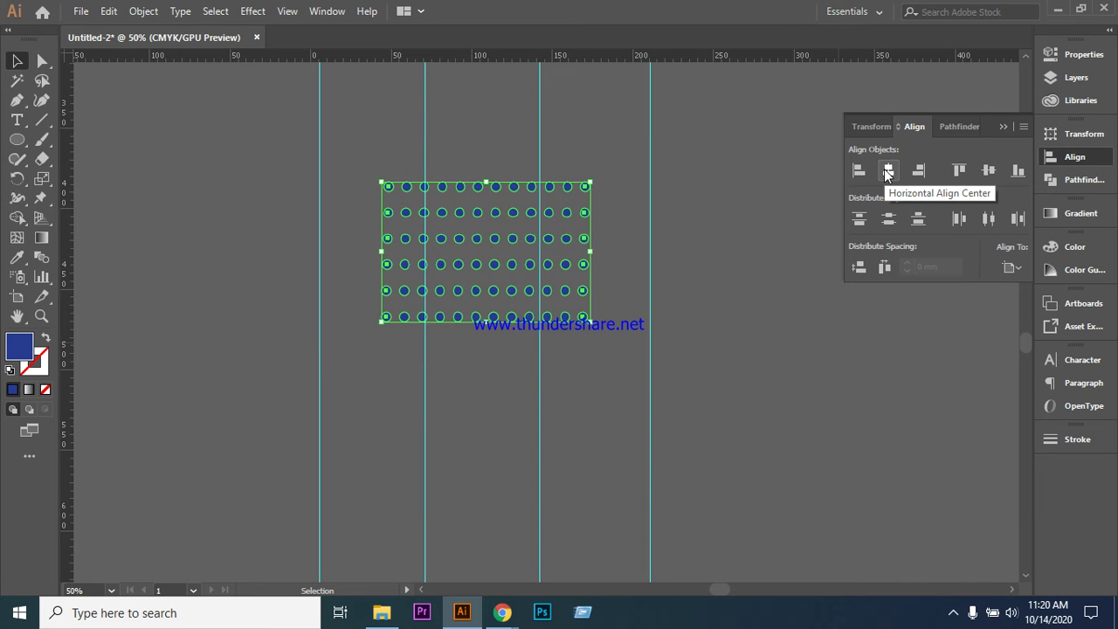
- Group all dots of the six-row, 12-per-row grid into one group
click(770, 310)
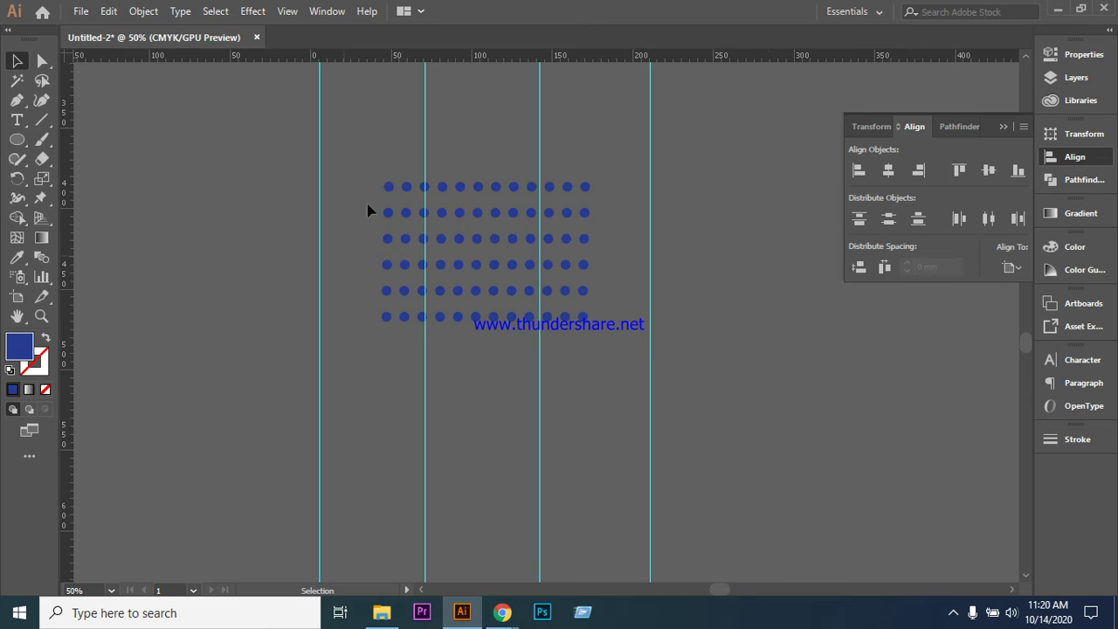
key(ctrl+a)
right_click(517, 237)
click(565, 337)
click(625, 301)
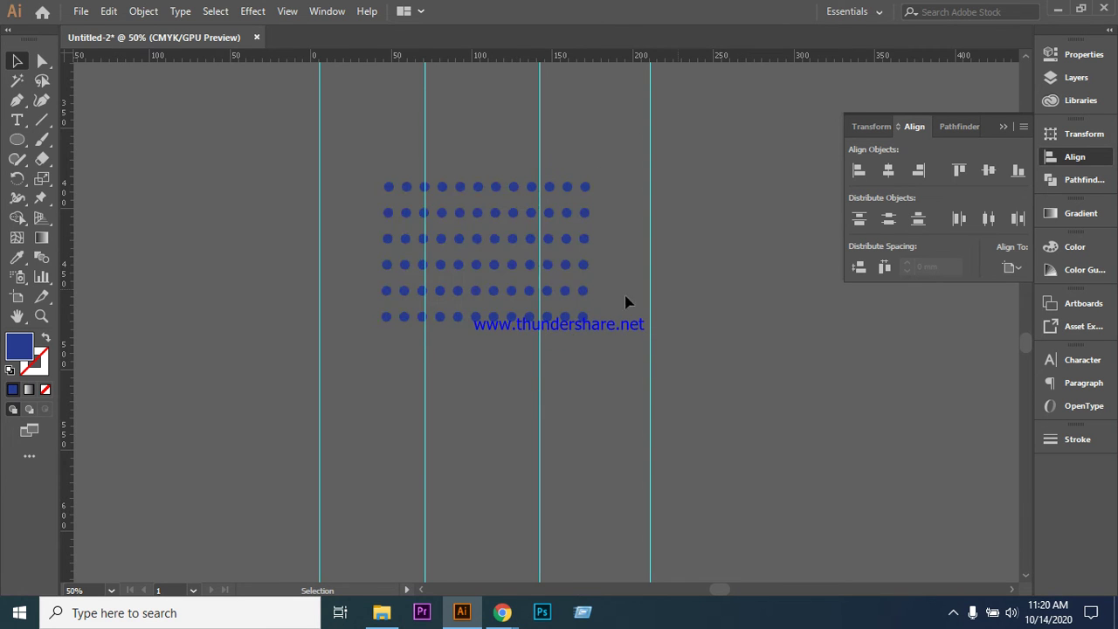
click(549, 250)
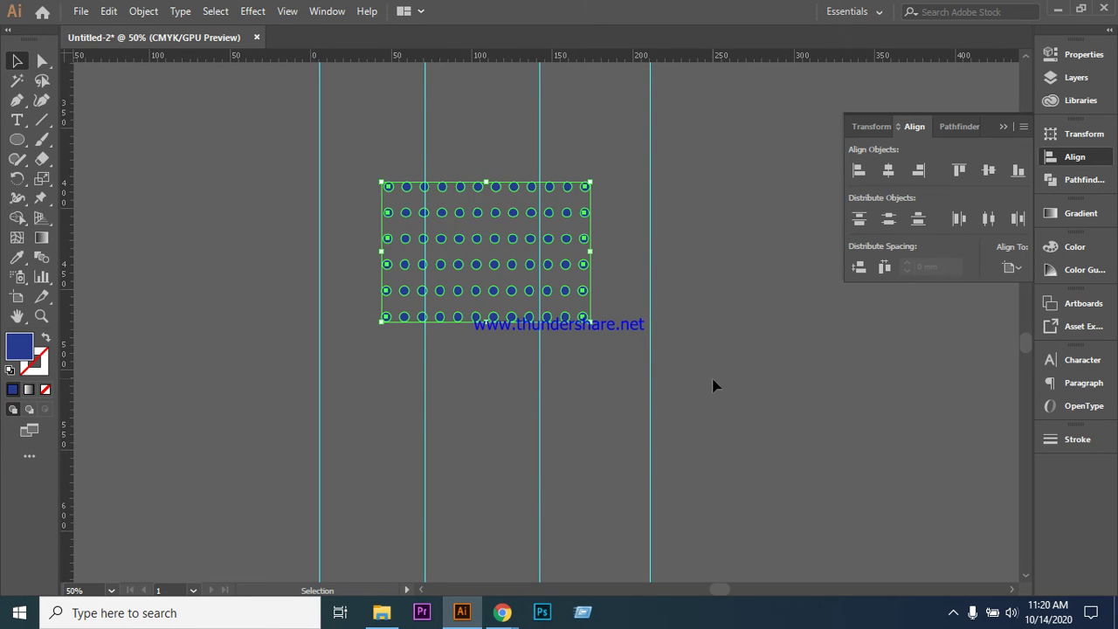
- Move the dot grid over the artboard's lower-right corner, rotate it to 315°, and lower it about 26 mm
scroll(695, 332, up, 3)
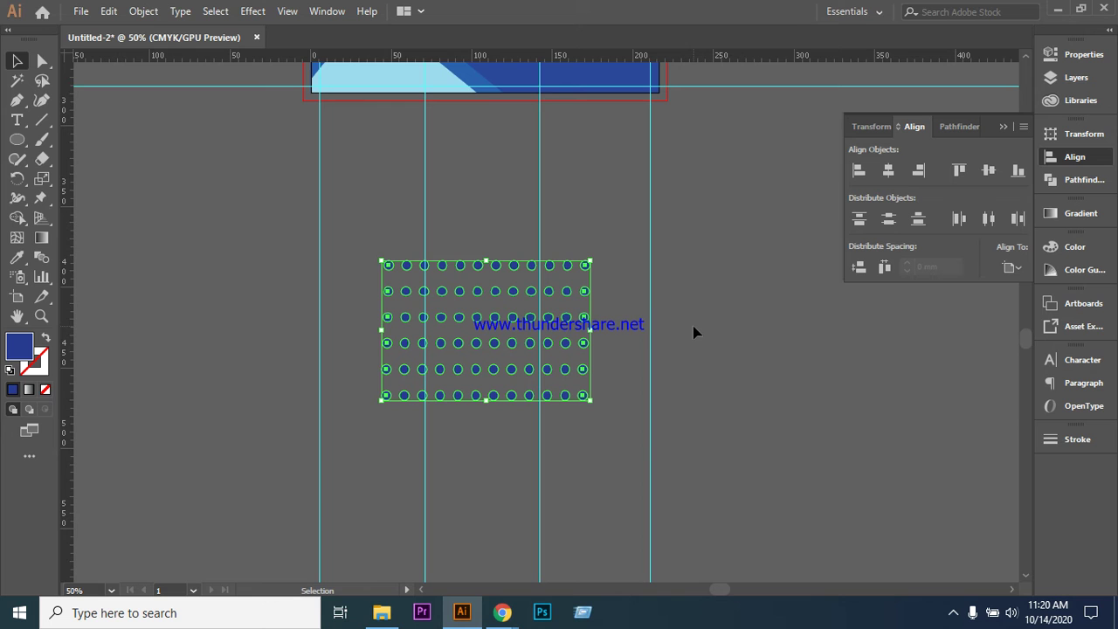
scroll(747, 391, up, 5)
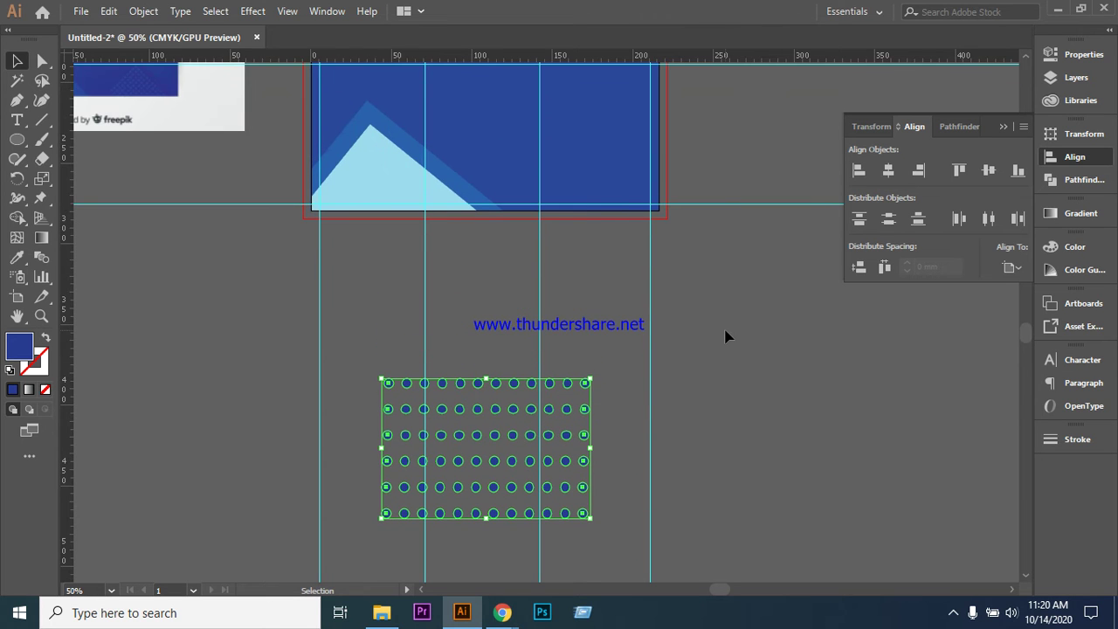
drag(465, 440, 559, 268)
scroll(452, 344, up, 5)
scroll(452, 344, up, 1)
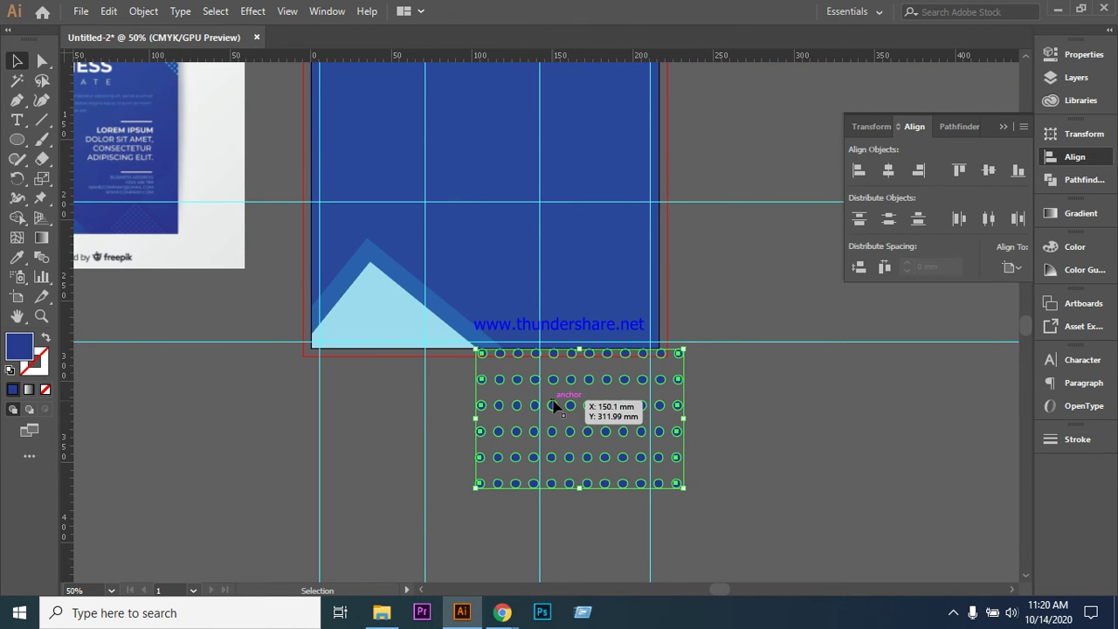
drag(553, 406, 580, 313)
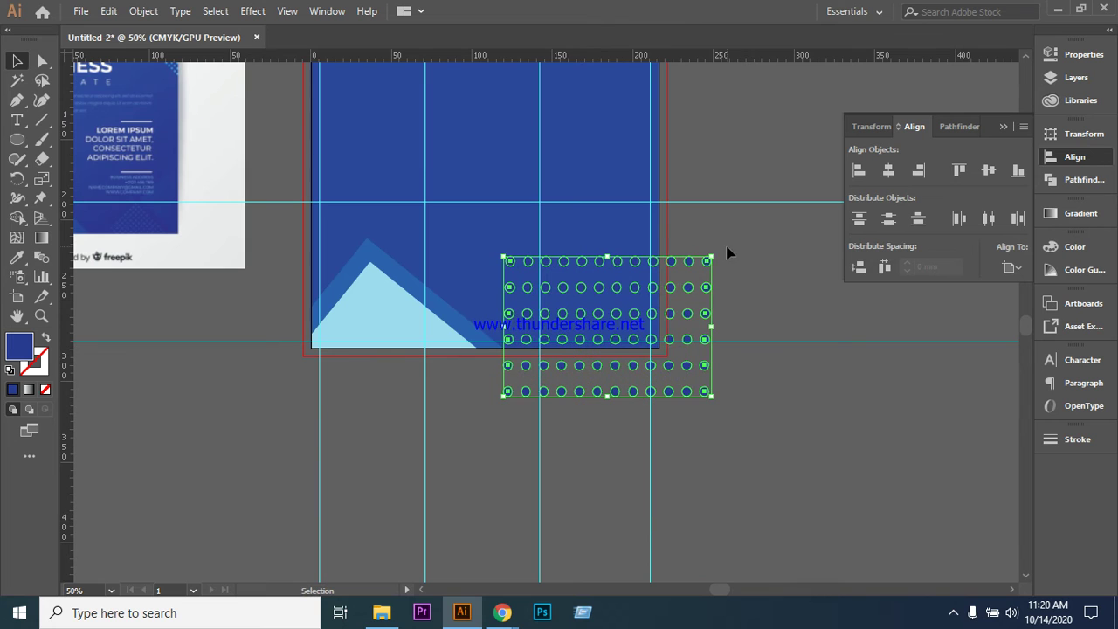
drag(712, 250, 732, 309)
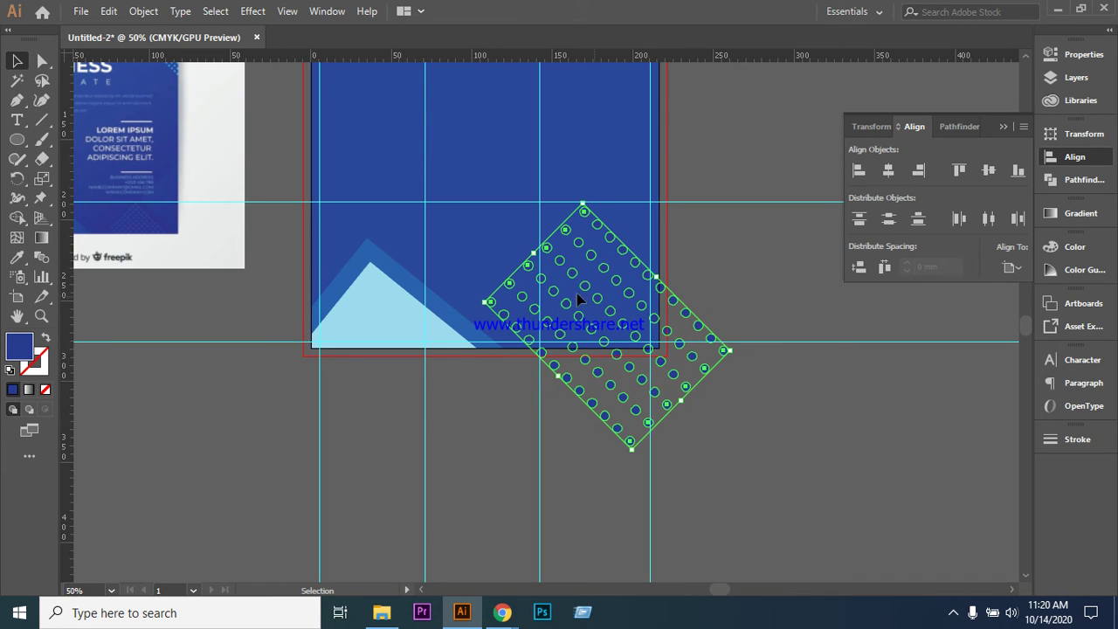
drag(552, 255, 545, 303)
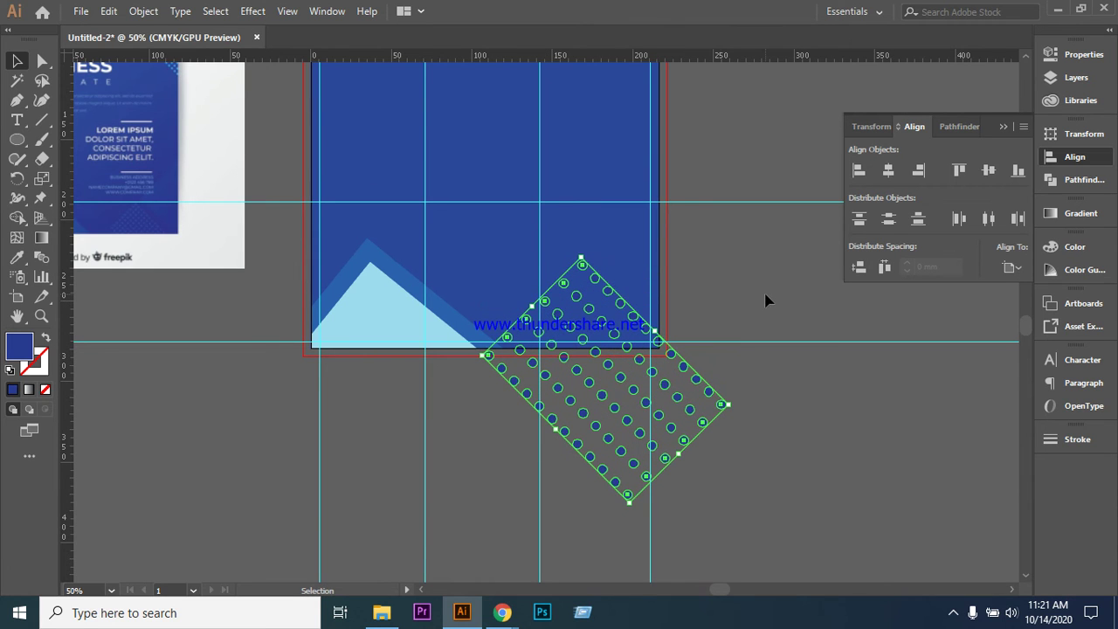
click(756, 305)
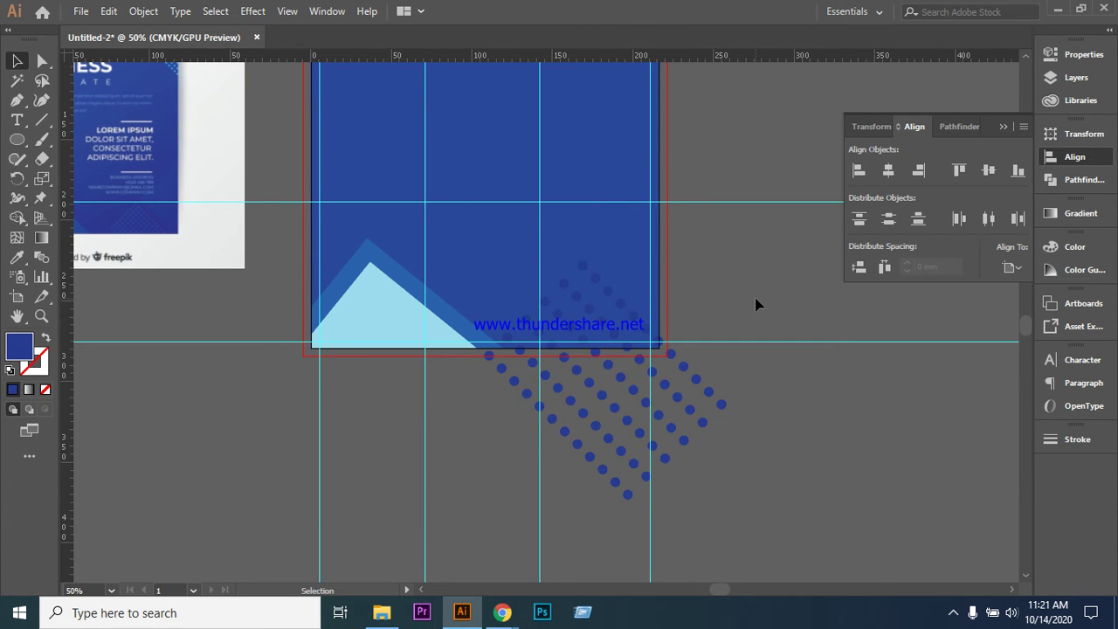
- Shrink the dot grid to about 136 × 134 mm, move it toward the bottom edge, and shorten its top
click(568, 334)
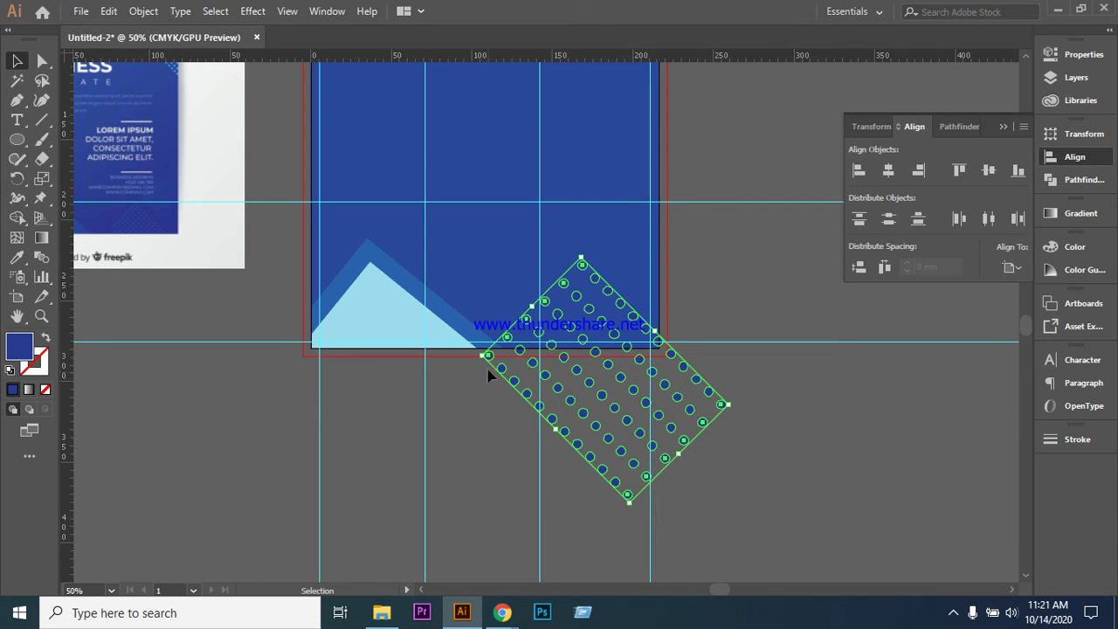
drag(486, 356, 503, 360)
click(767, 326)
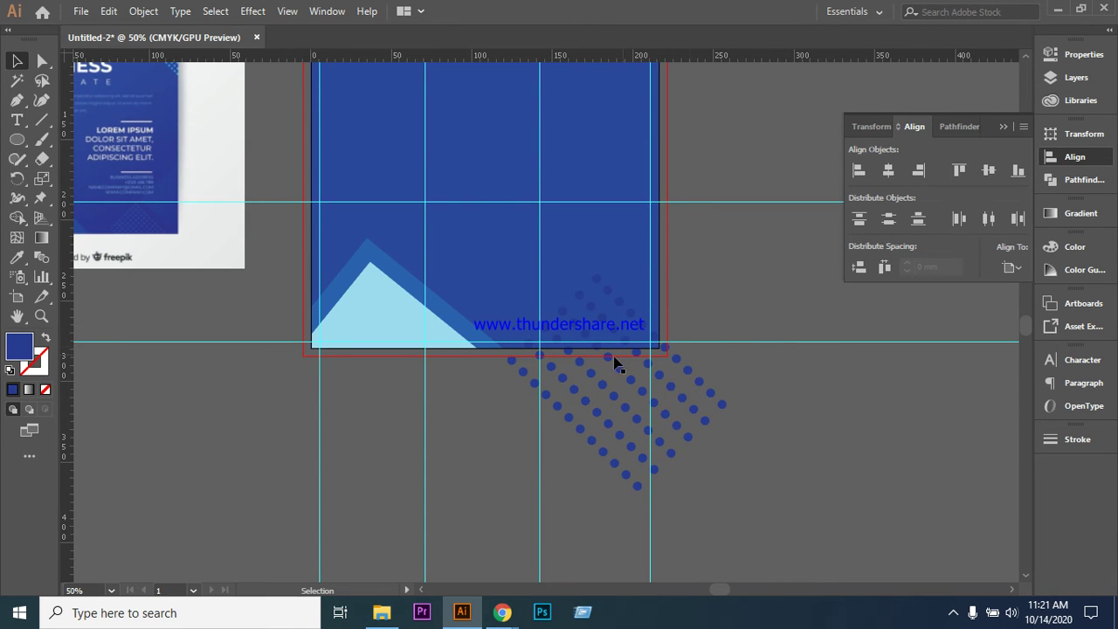
click(597, 302)
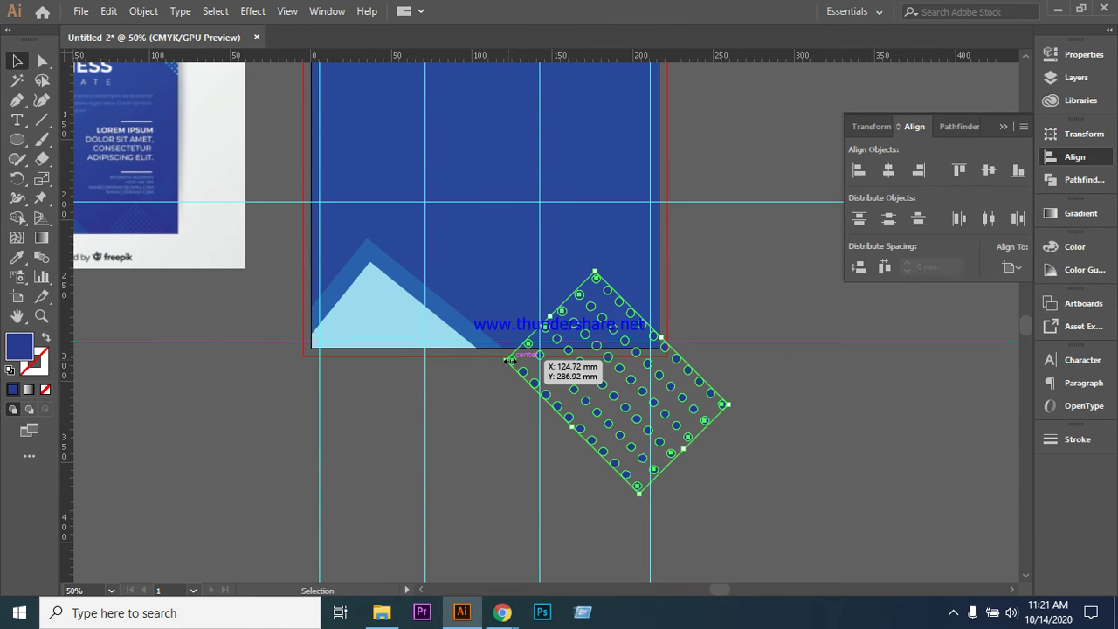
drag(511, 359, 534, 365)
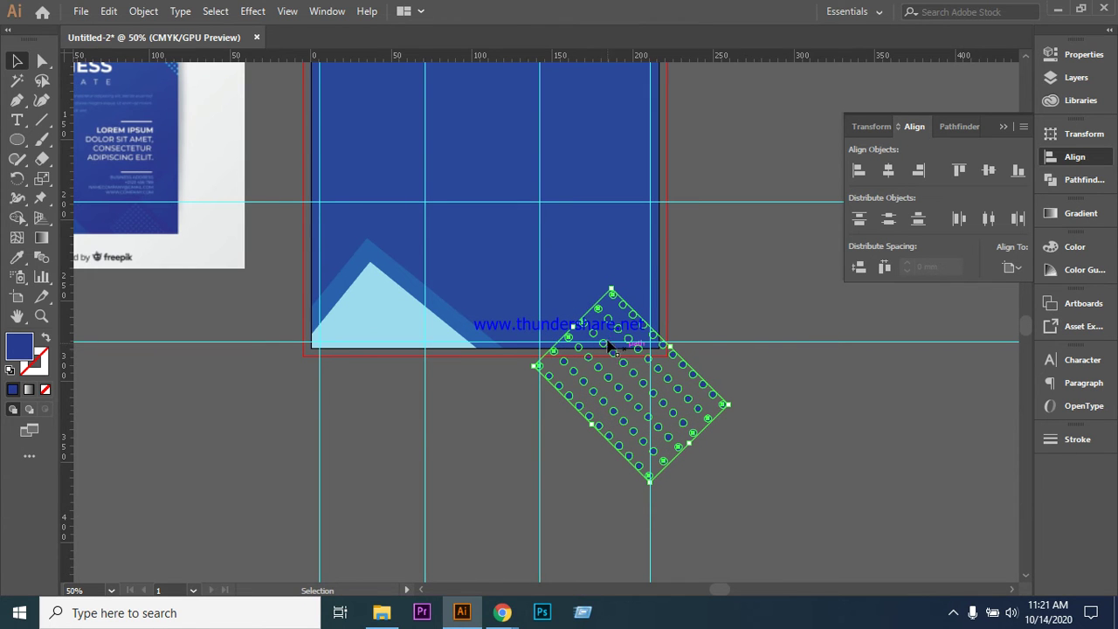
drag(620, 334, 599, 302)
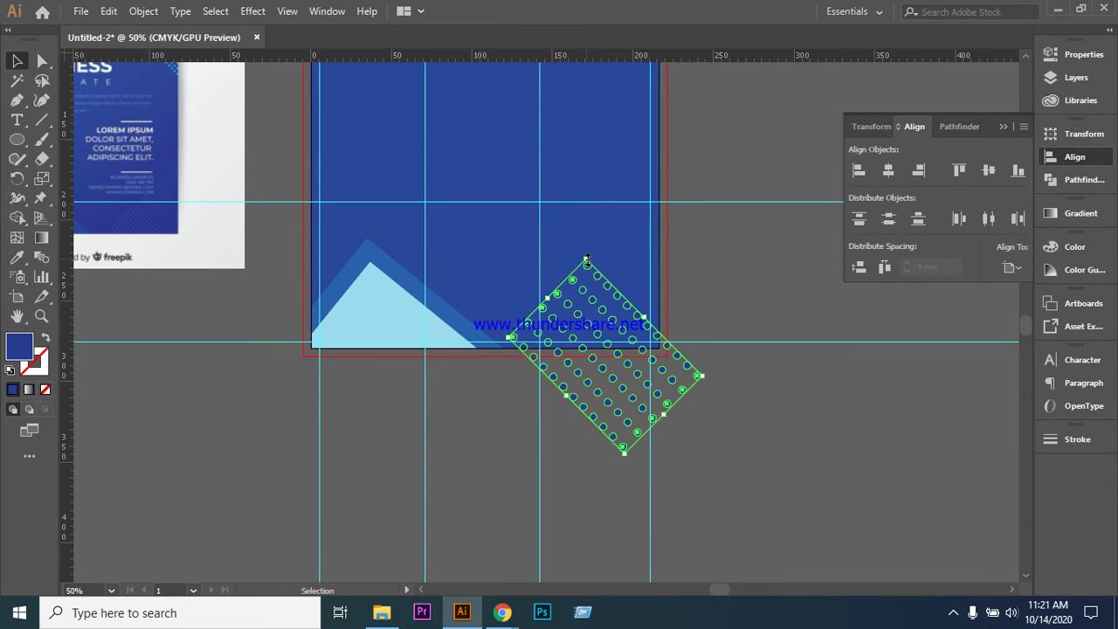
drag(587, 261, 591, 286)
- Nudge the dot grid left and fine-tune its size and angle along the bottom edge
key(Left)
key(Left)
key(Left)
key(Left)
key(Left)
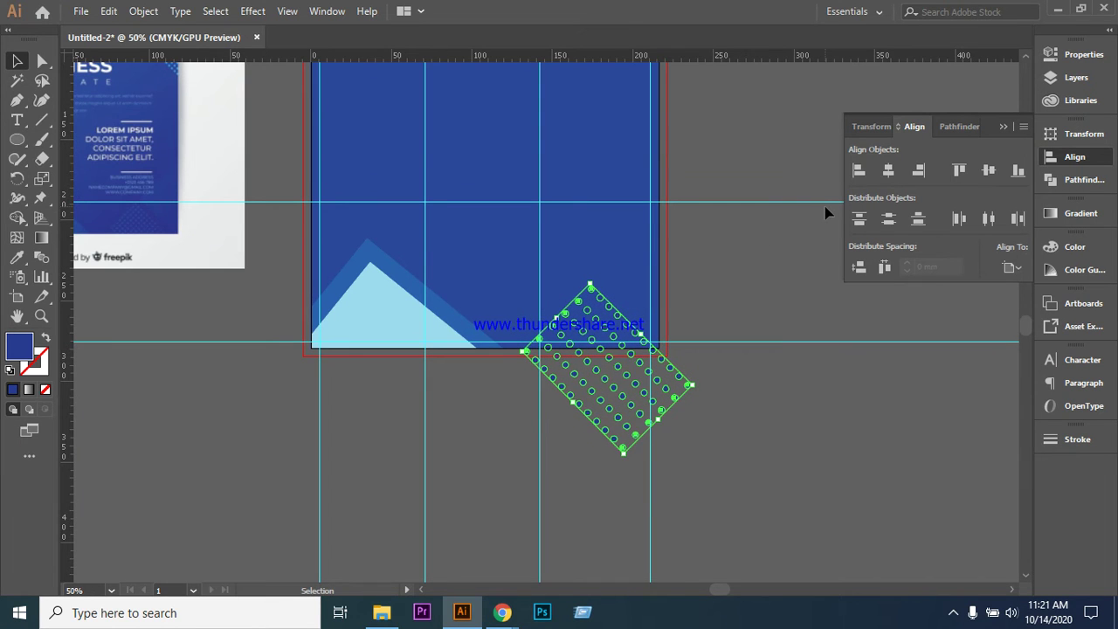
key(Left)
key(Left)
key(Left)
key(Left)
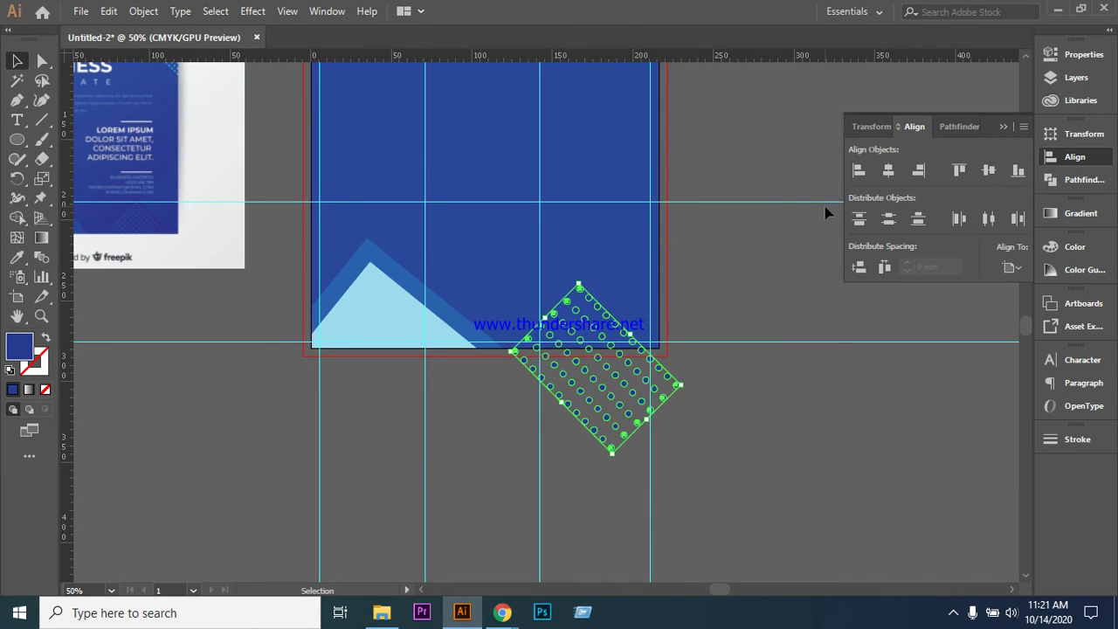
key(Left)
key(Left)
key(Left)
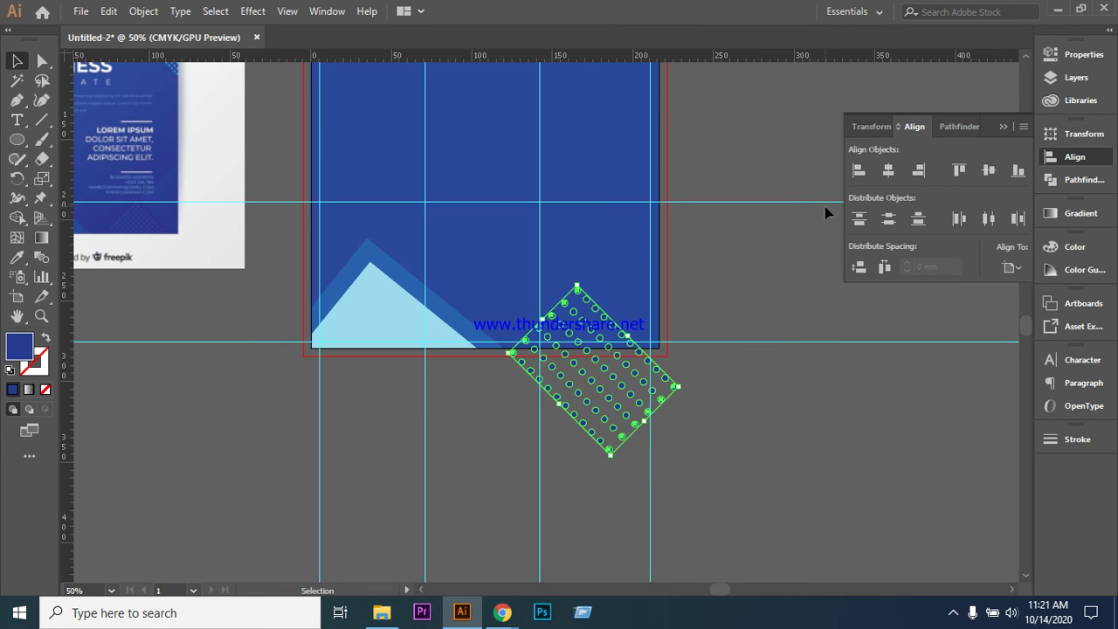
key(Left)
key(Right)
key(Right)
key(Right)
key(Right)
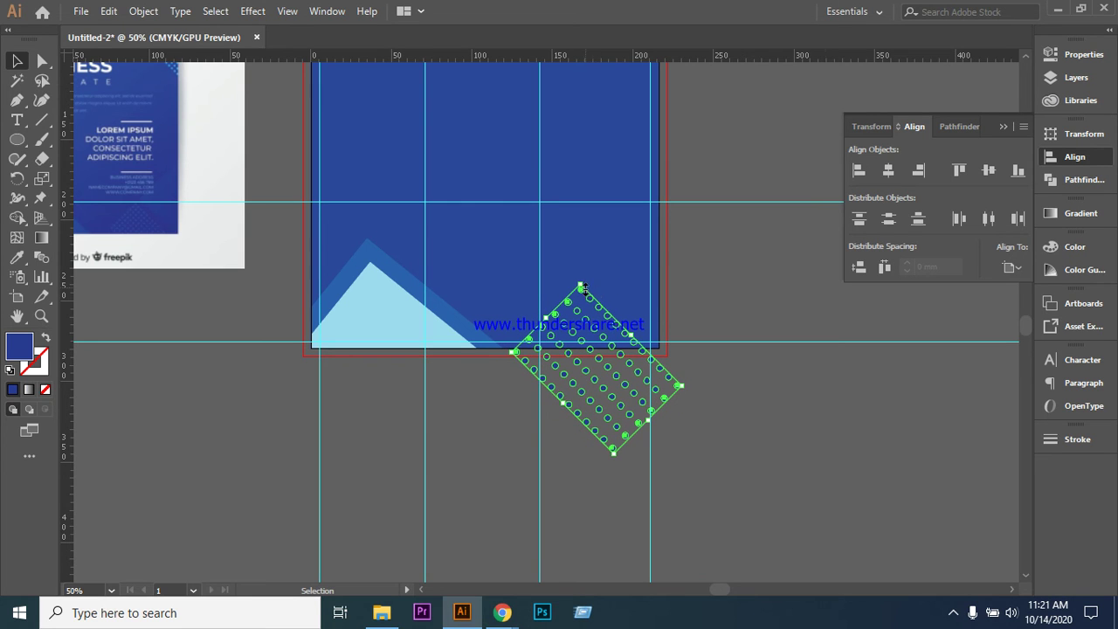
drag(580, 285, 580, 279)
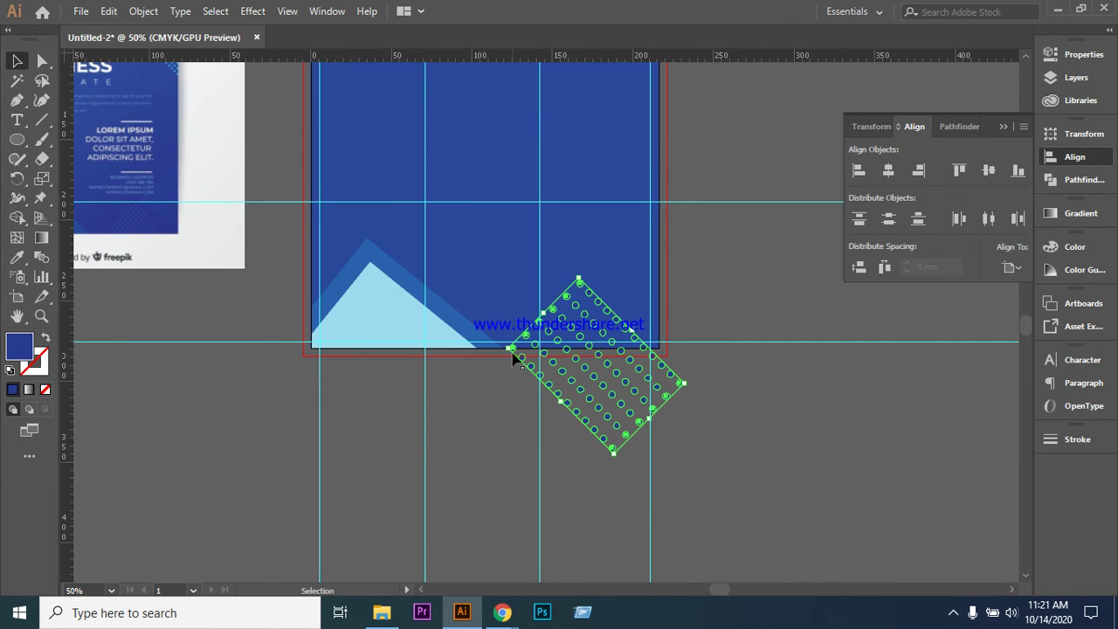
mouse_move(509, 349)
mouse_down()
mouse_move(526, 411)
mouse_move(524, 351)
mouse_up()
key(shift+Left)
click(771, 294)
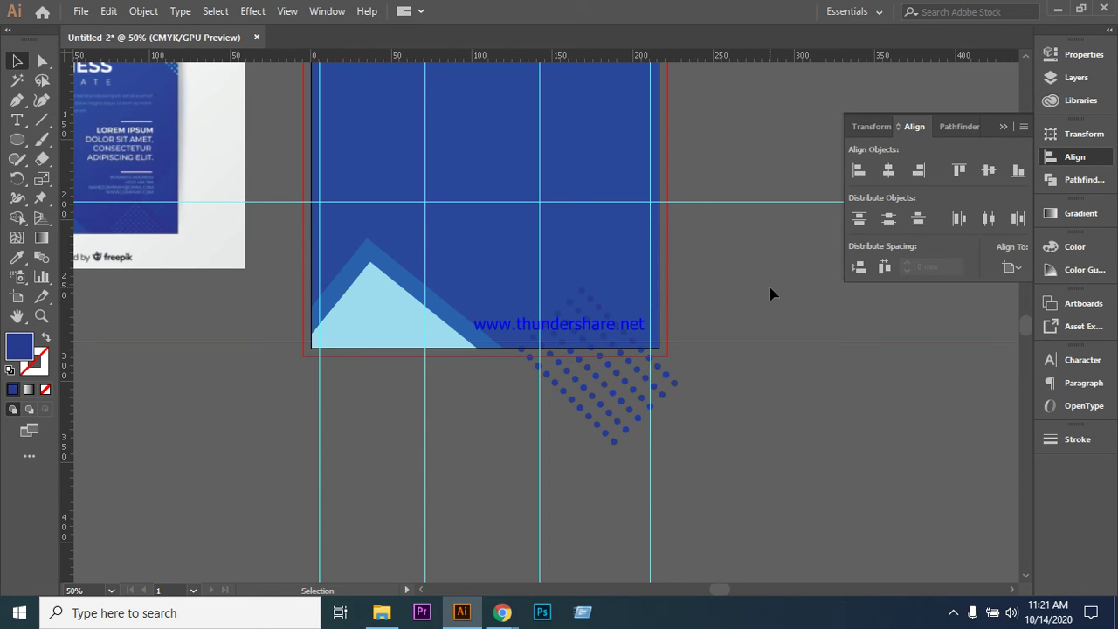
- Duplicate the dot grid below the flyer's lower left, then reselect the grid at the bottom edge
drag(588, 374, 387, 449)
click(753, 420)
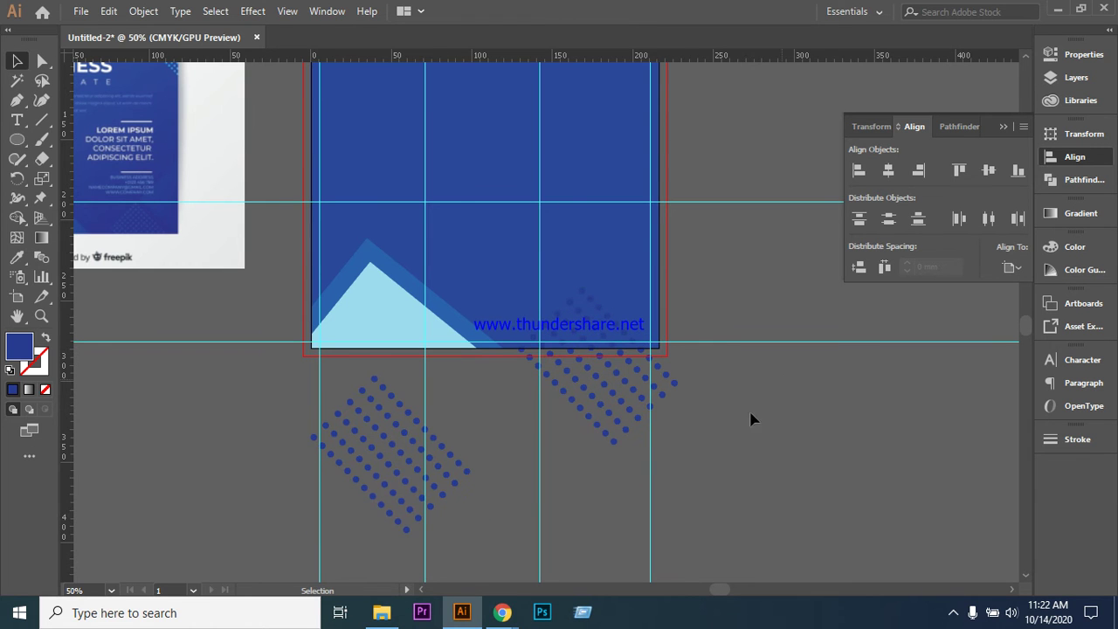
click(579, 315)
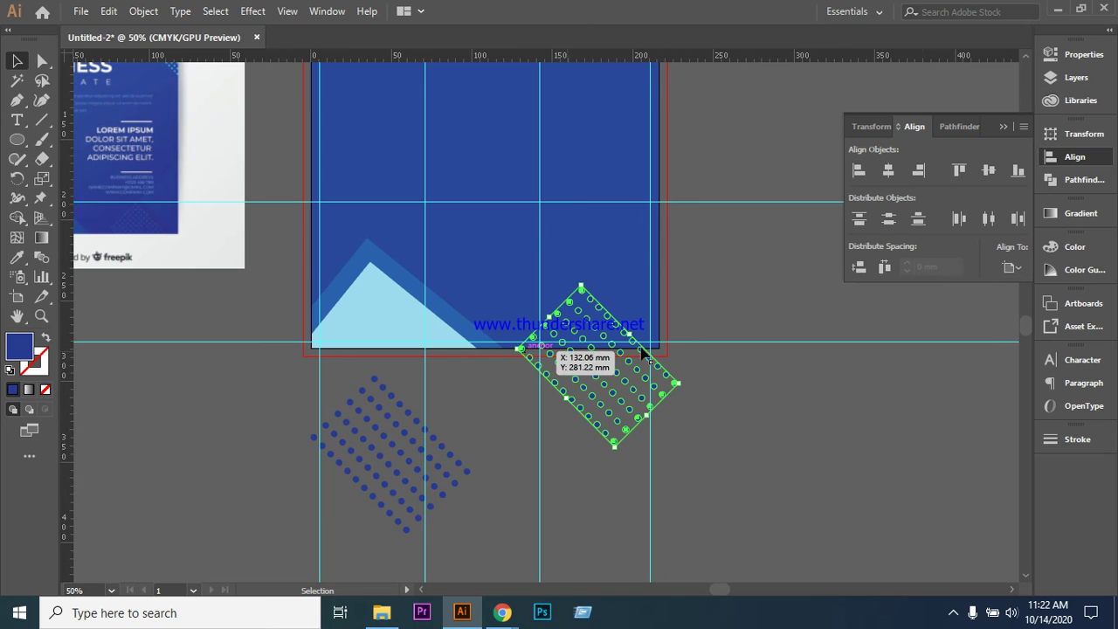
- Draw an unfilled rectangle over the dots below the flyer and select it with the grid for Shape Builder
drag(17, 141, 79, 140)
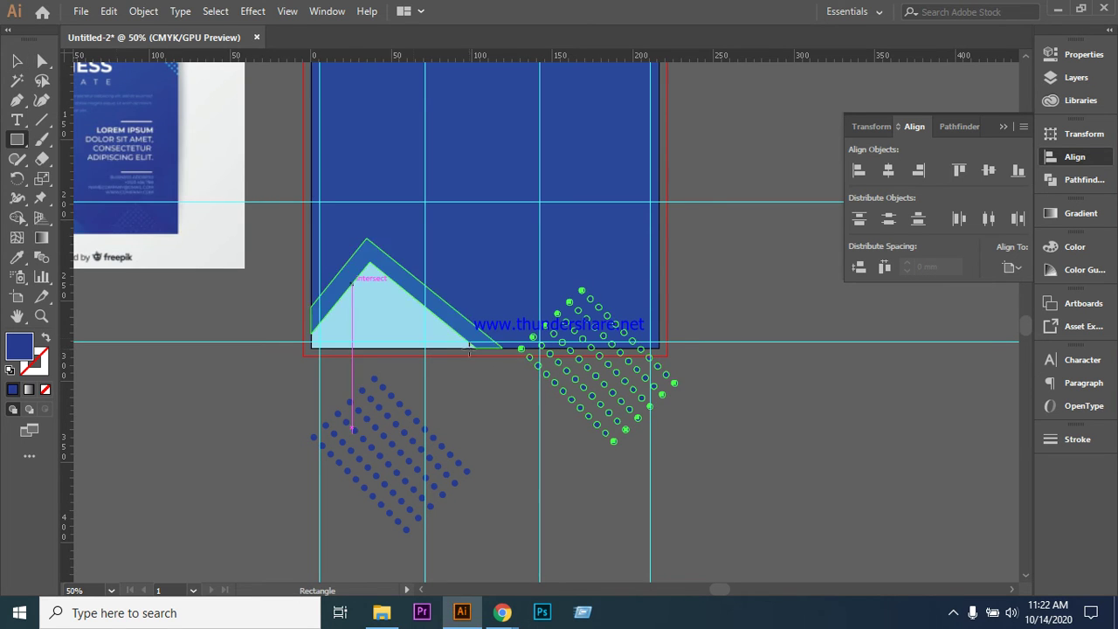
drag(522, 349, 702, 431)
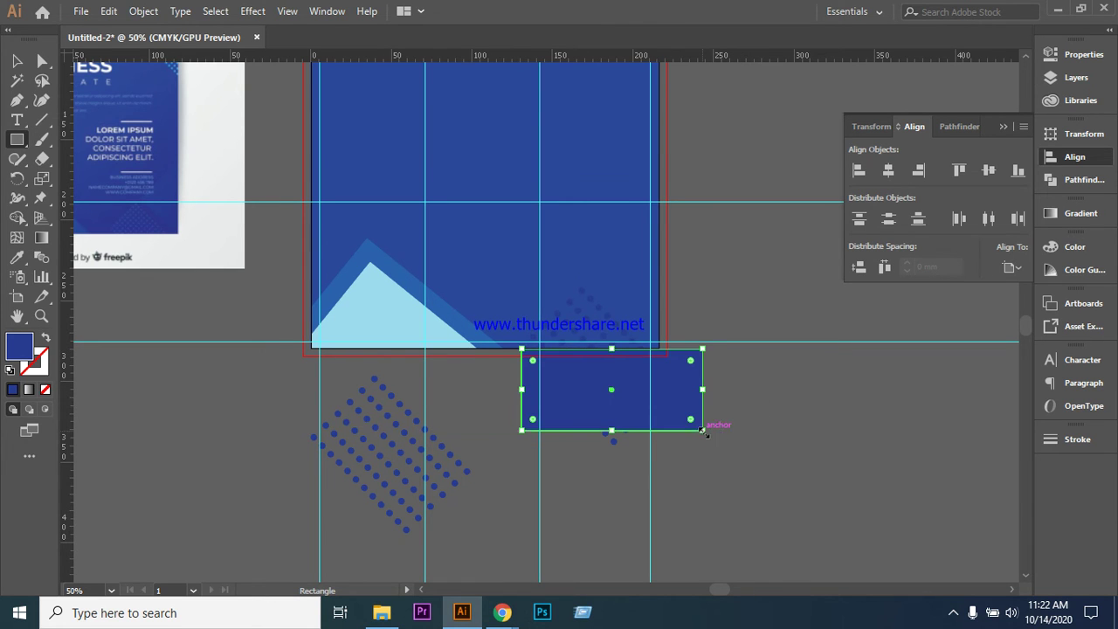
click(50, 345)
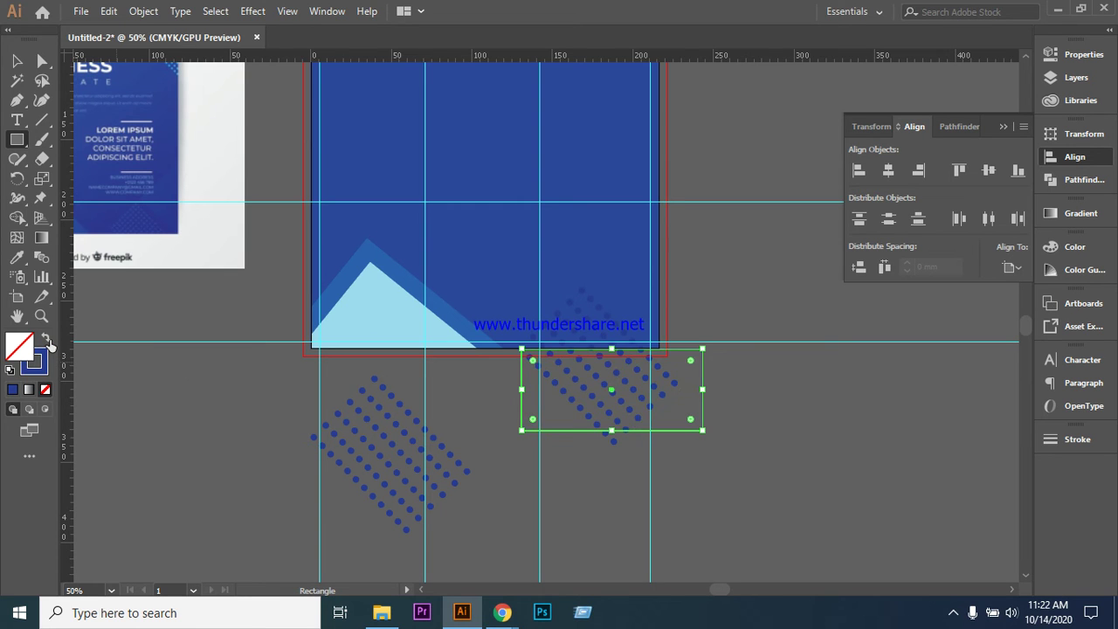
key(v)
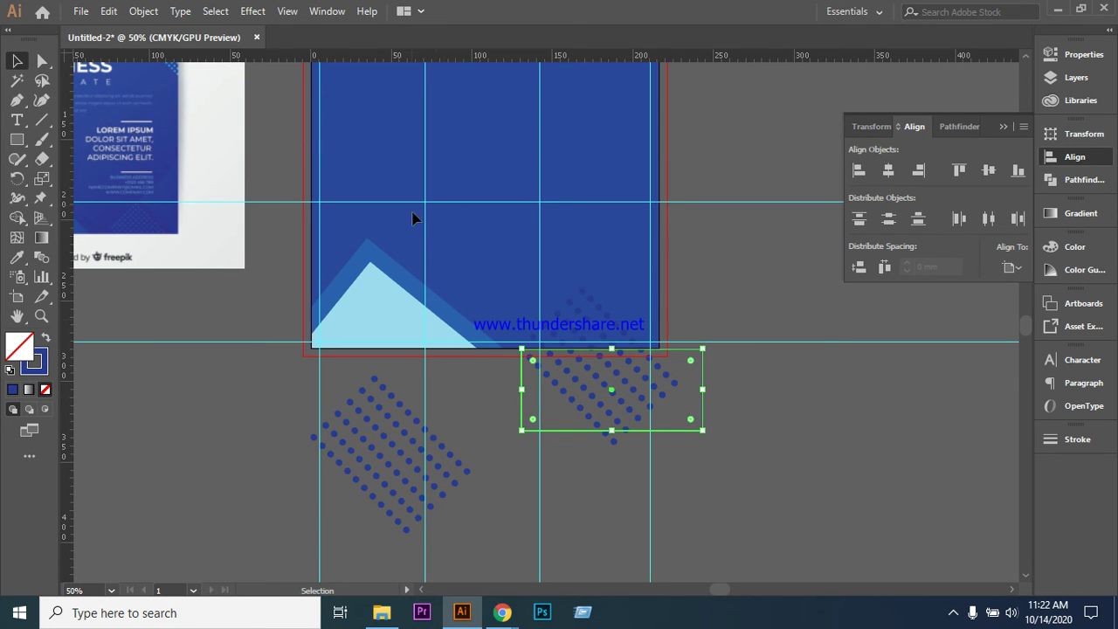
shift+click(613, 441)
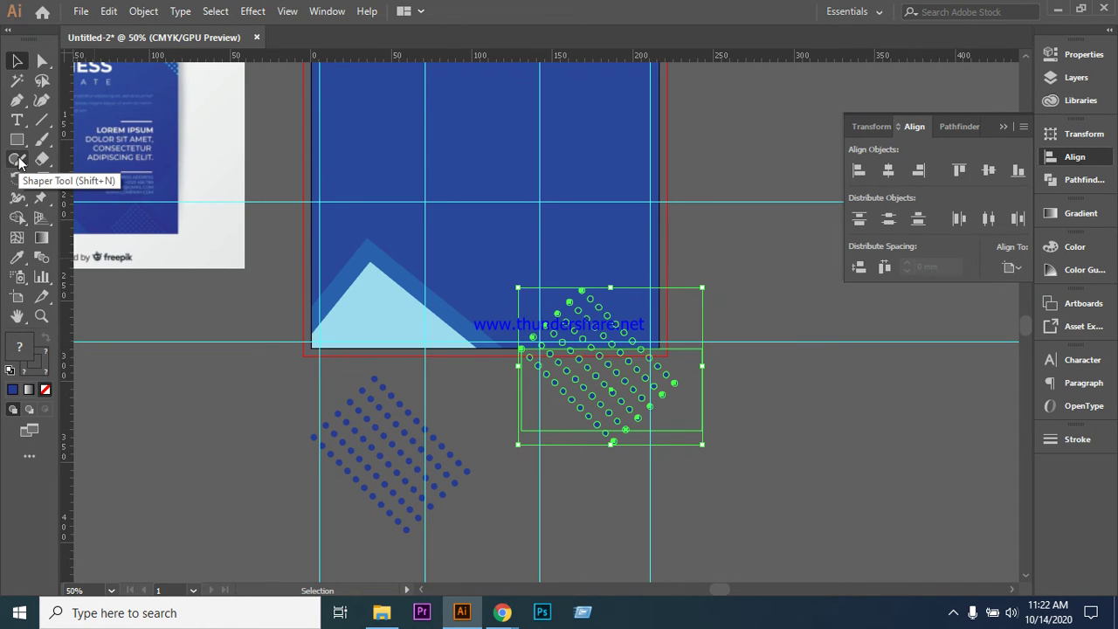
click(17, 218)
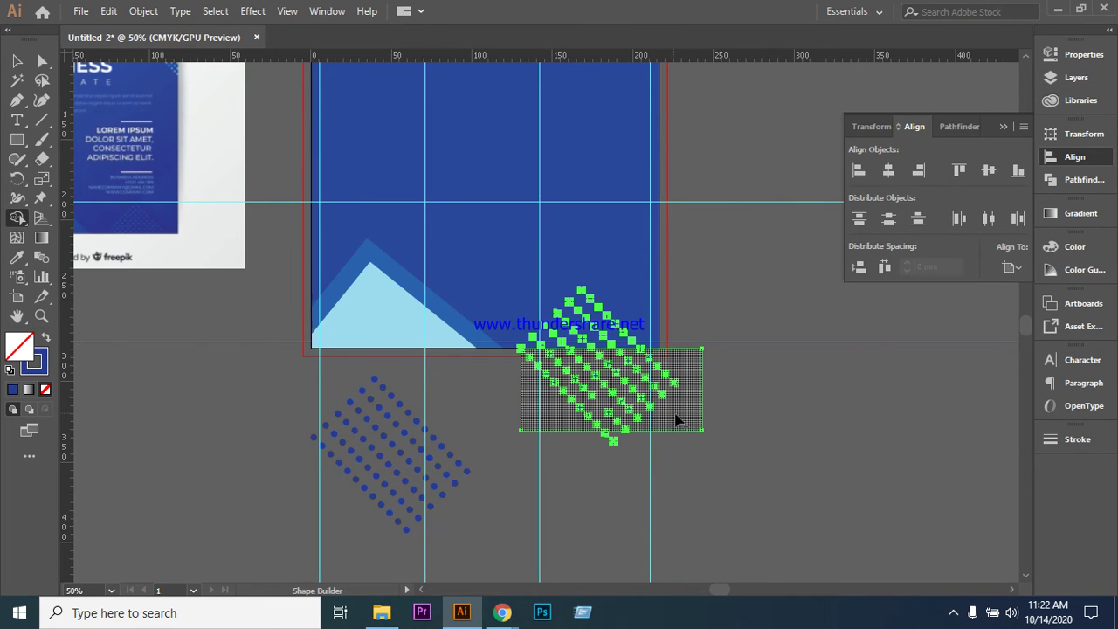
- Move the outlined dot pieces below the flyer aside and delete the stray pieces
key(v)
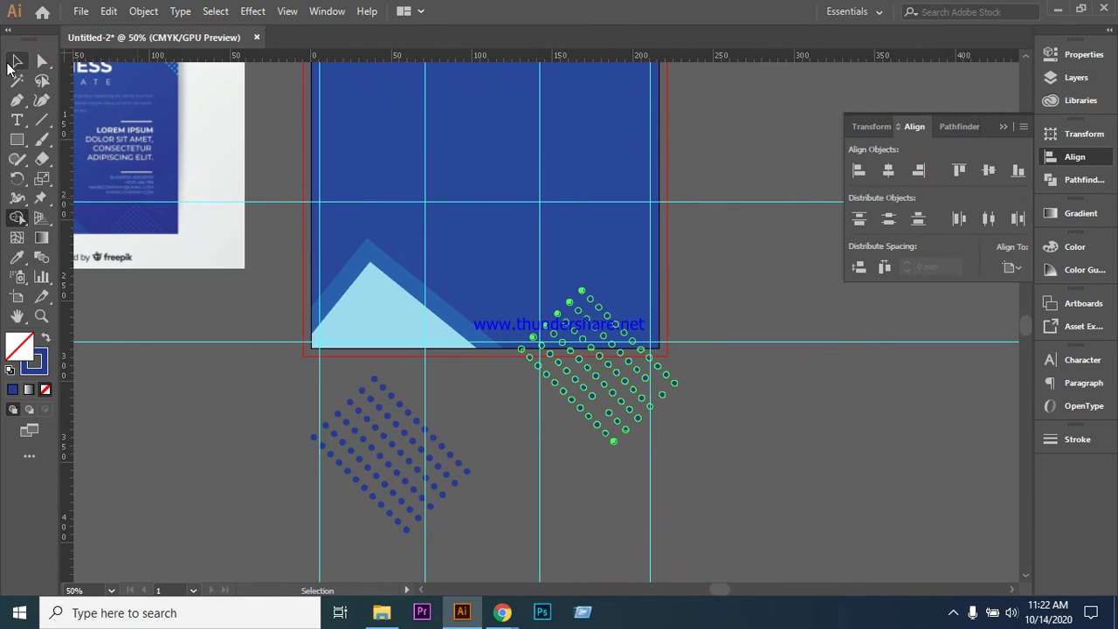
click(14, 61)
click(726, 392)
mouse_move(726, 393)
mouse_down()
mouse_move(636, 393)
mouse_move(729, 376)
mouse_up()
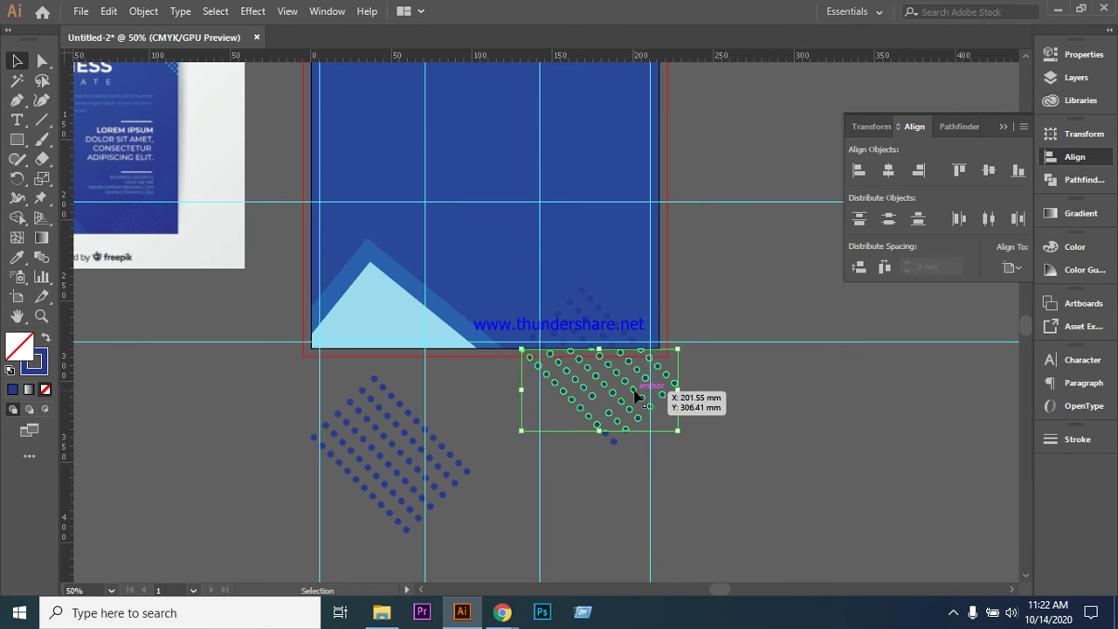
drag(637, 396, 829, 431)
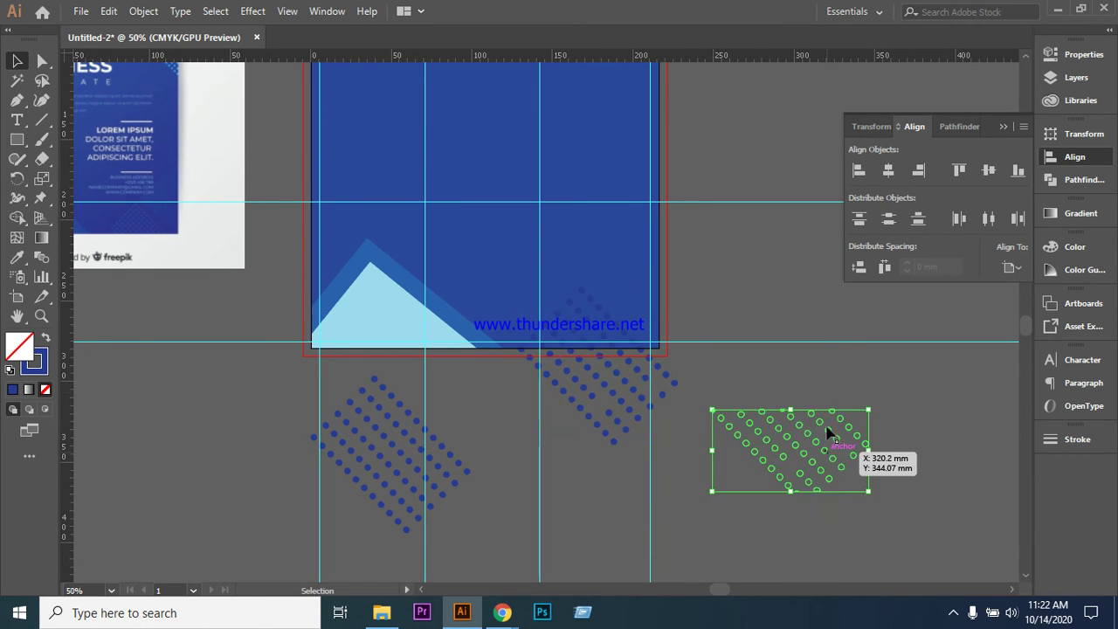
click(641, 405)
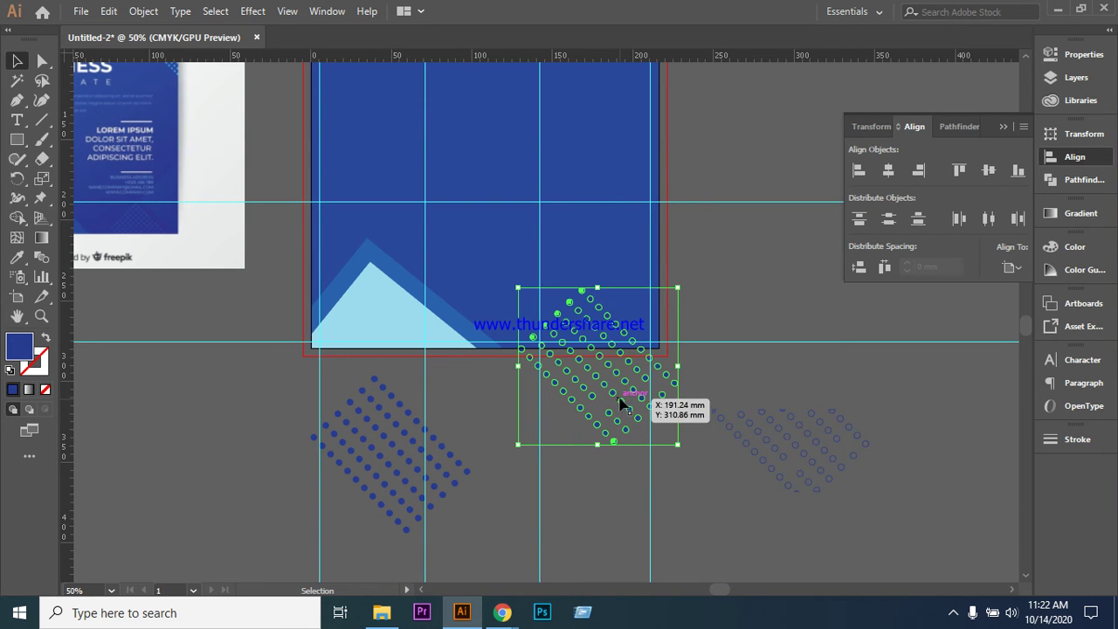
click(716, 376)
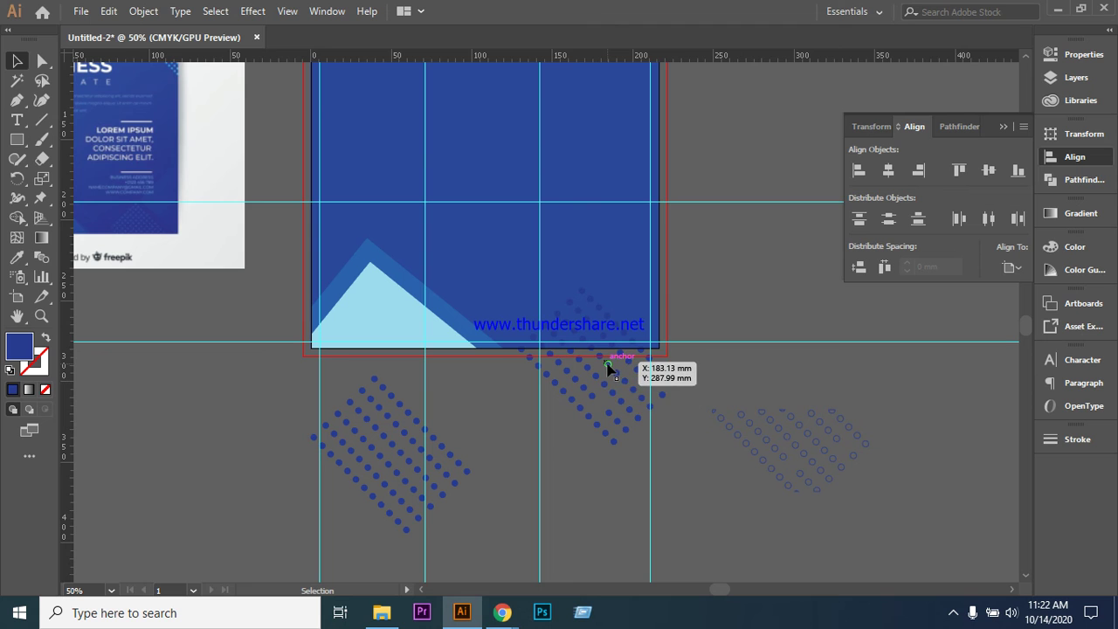
click(609, 371)
drag(722, 402, 891, 496)
key(Delete)
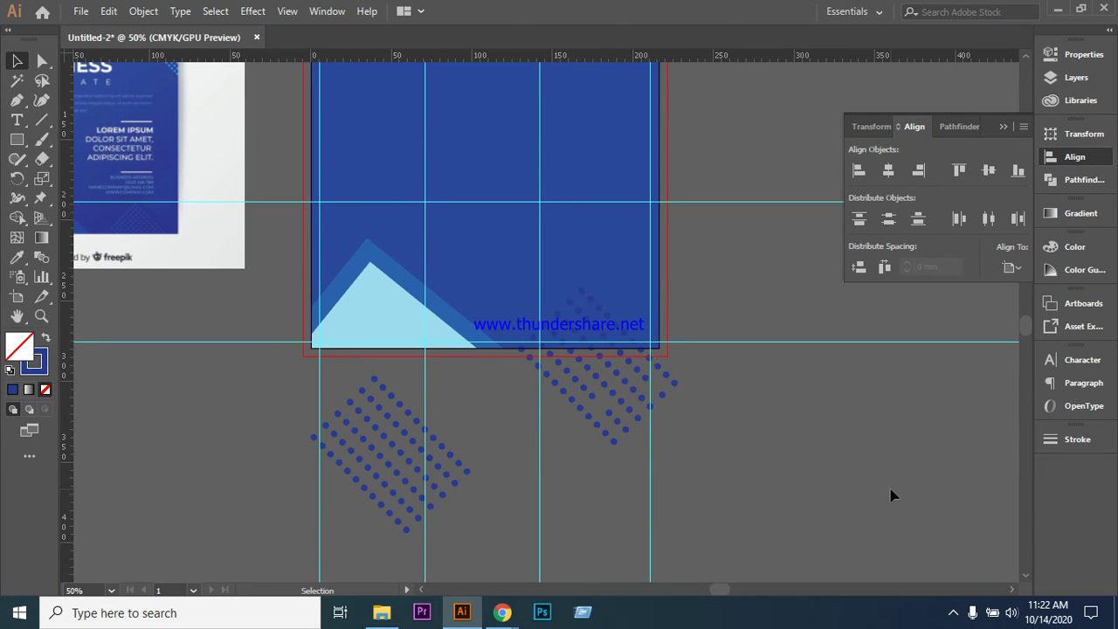
- Ungroup the dot grid at the flyer's bottom edge
click(568, 308)
right_click(565, 307)
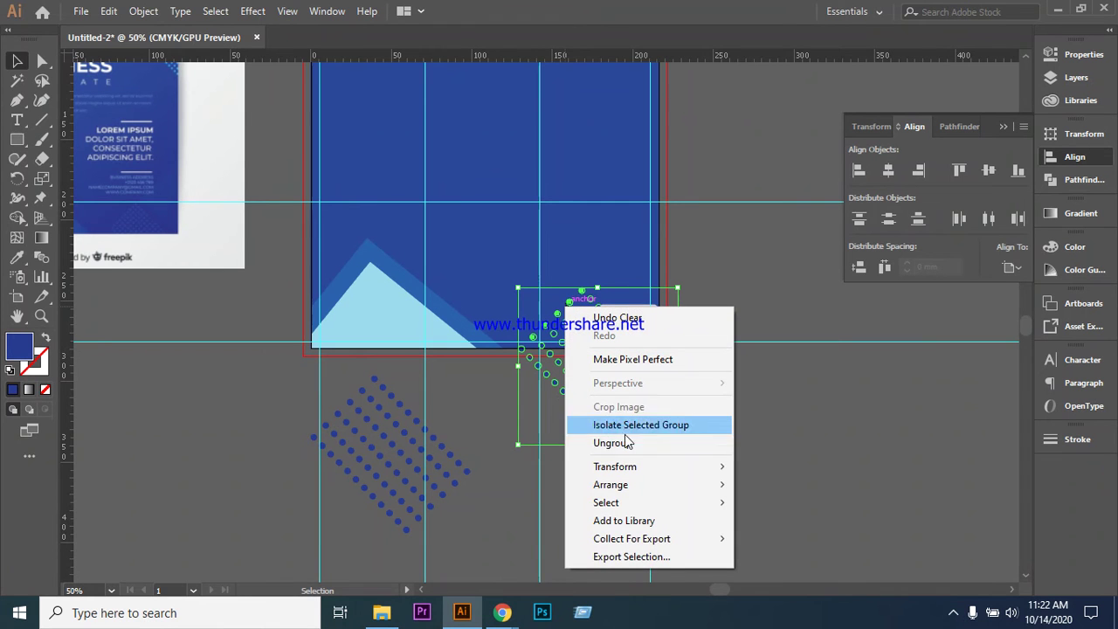
click(627, 442)
click(721, 412)
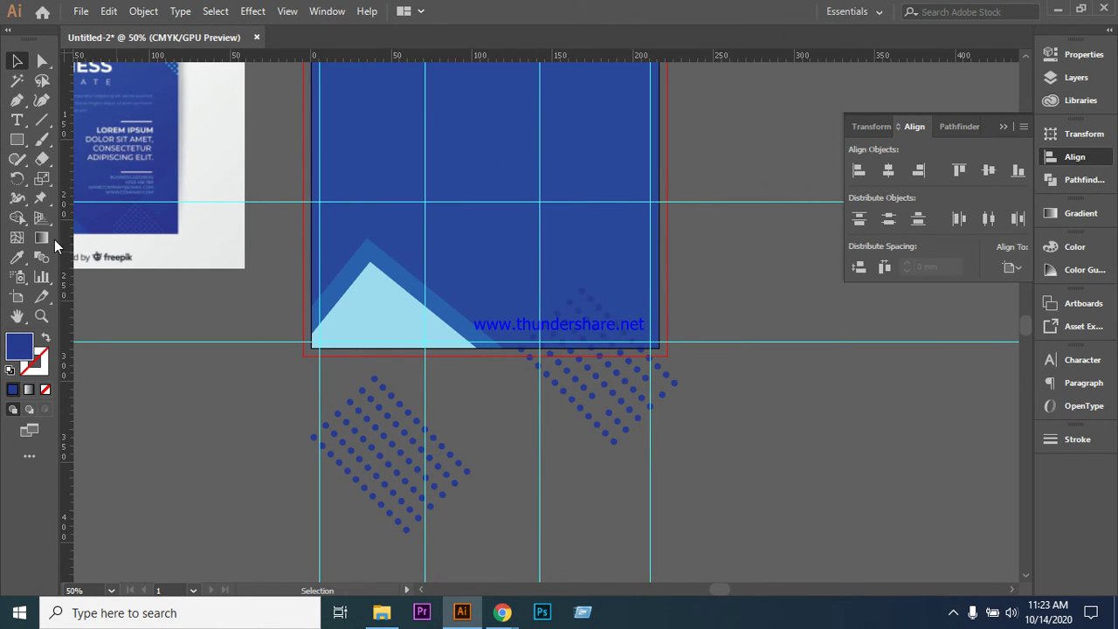
click(17, 139)
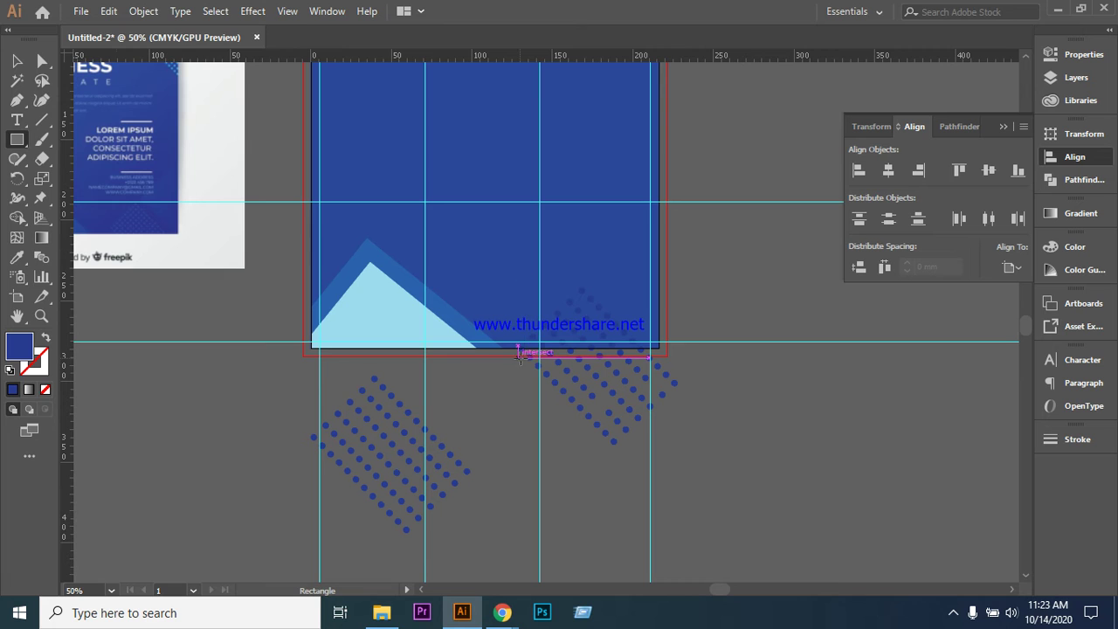
- Draw a rectangle from the flyer's bottom edge down over the lower dots and select it with the grid
drag(528, 357, 738, 432)
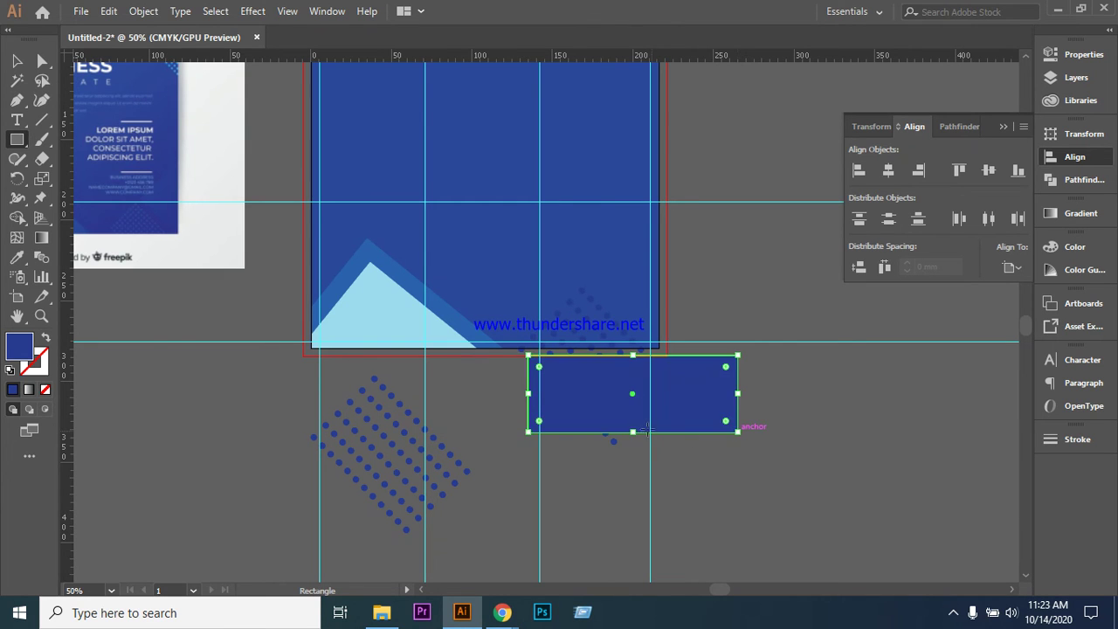
drag(633, 431, 635, 450)
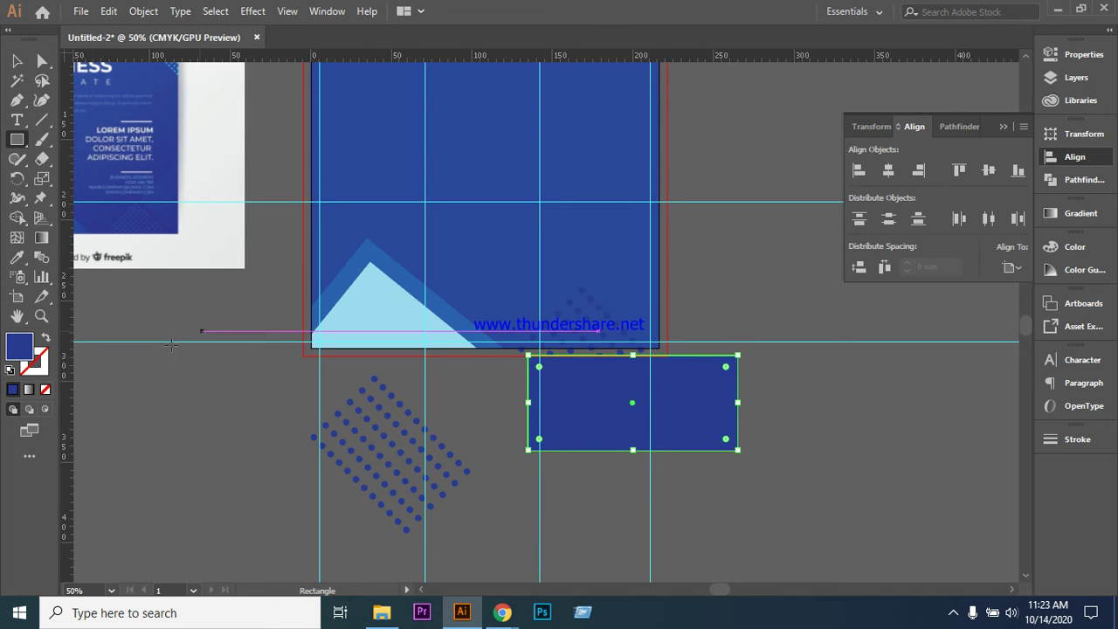
click(43, 340)
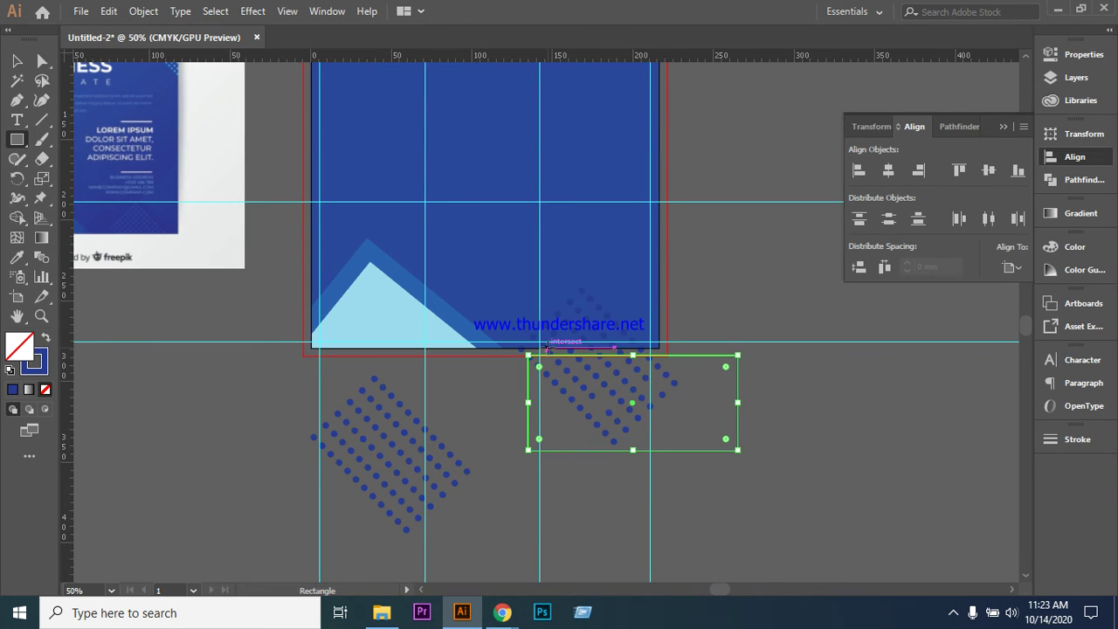
click(17, 61)
key(ctrl+a)
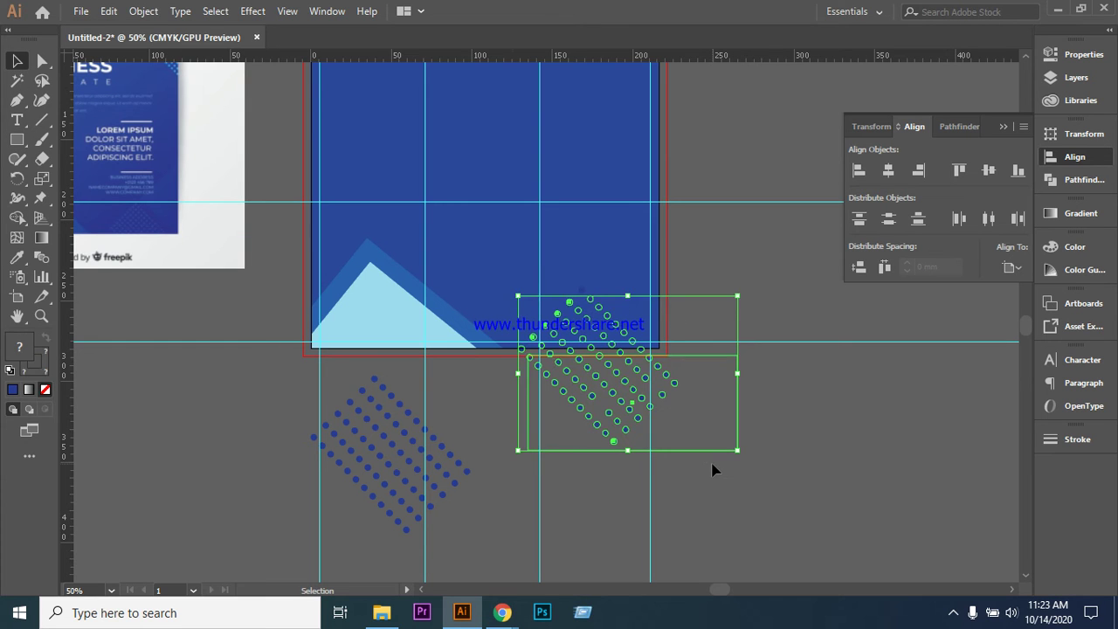
click(18, 240)
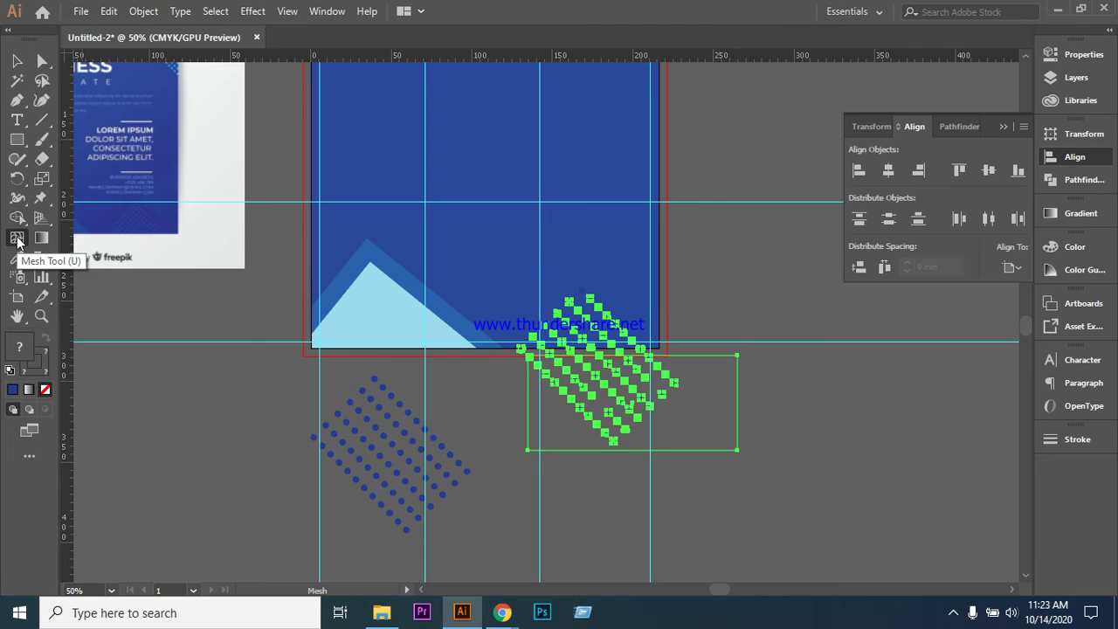
click(18, 219)
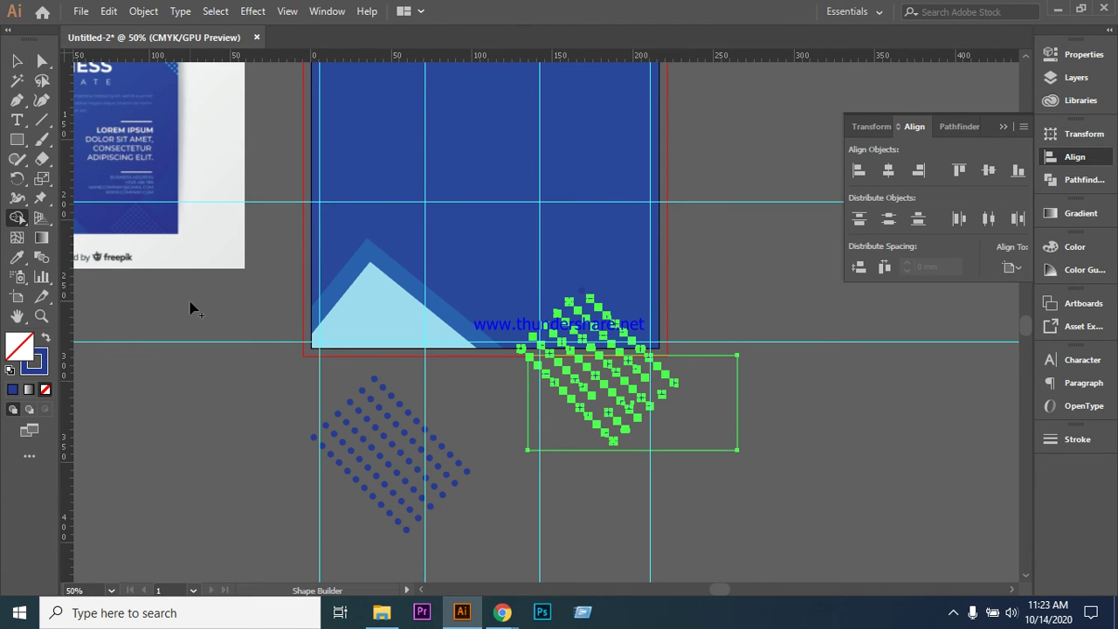
- Give the rectangle no fill and a blue stroke so the dots show through
key(ctrl+z)
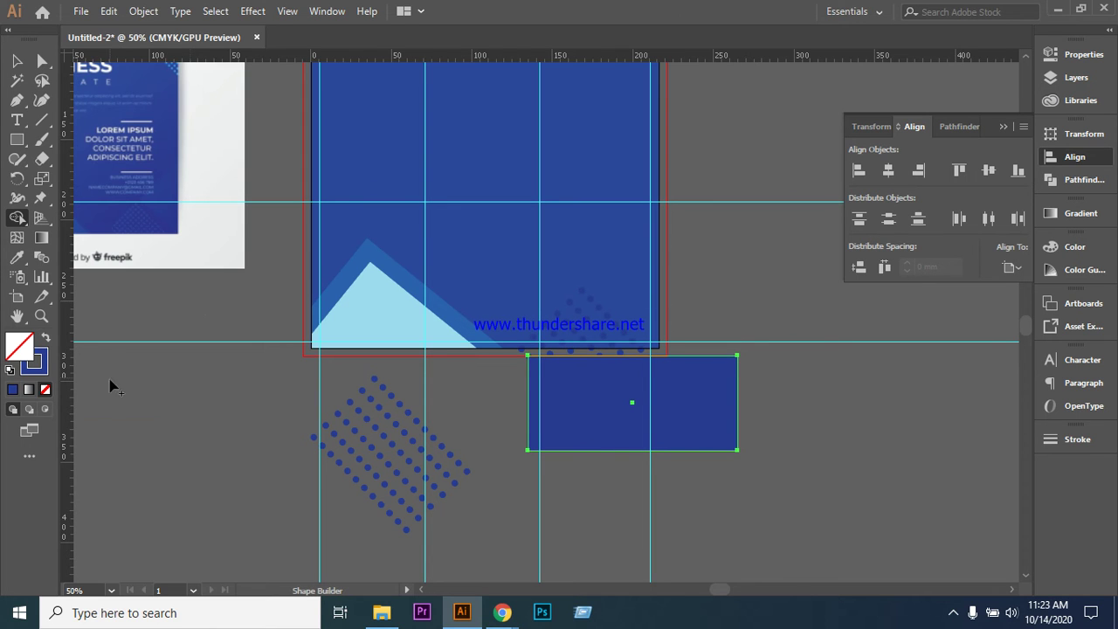
click(43, 339)
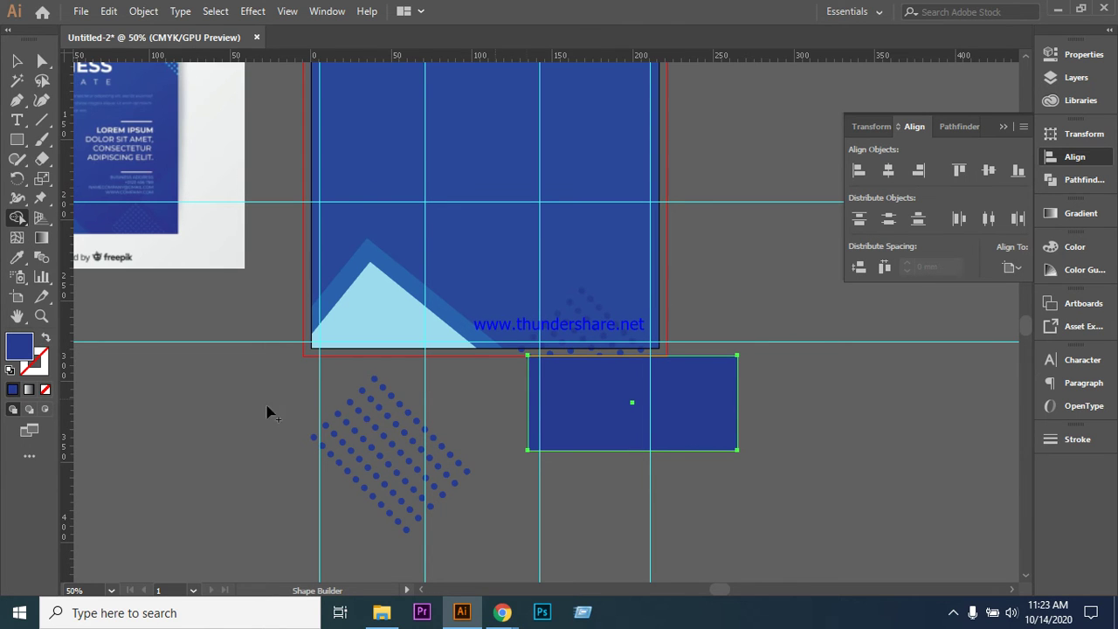
key(v)
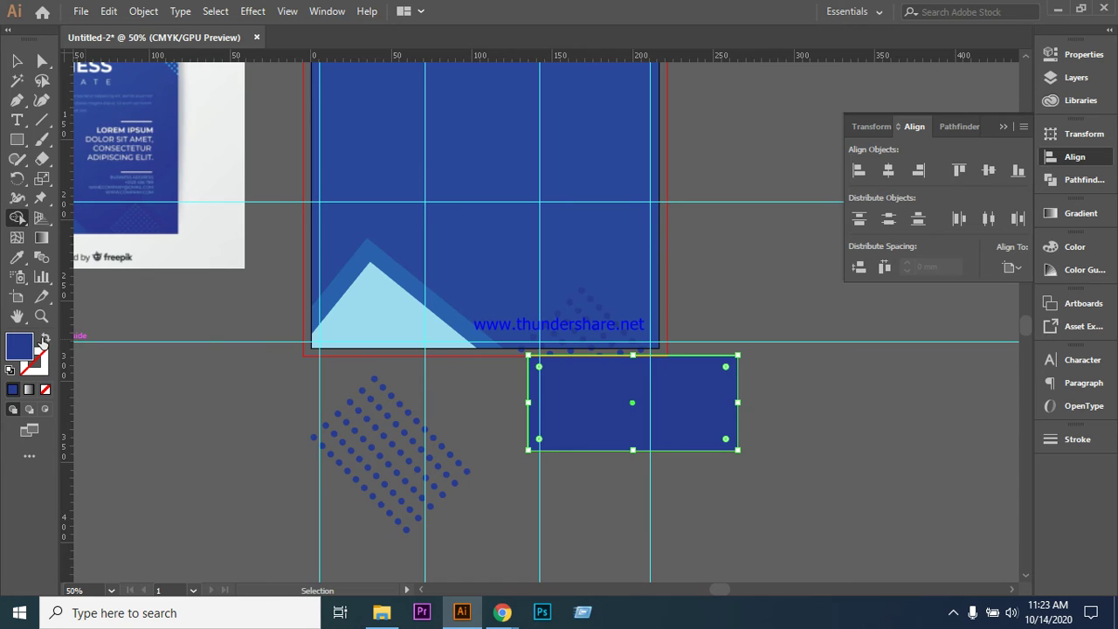
click(43, 340)
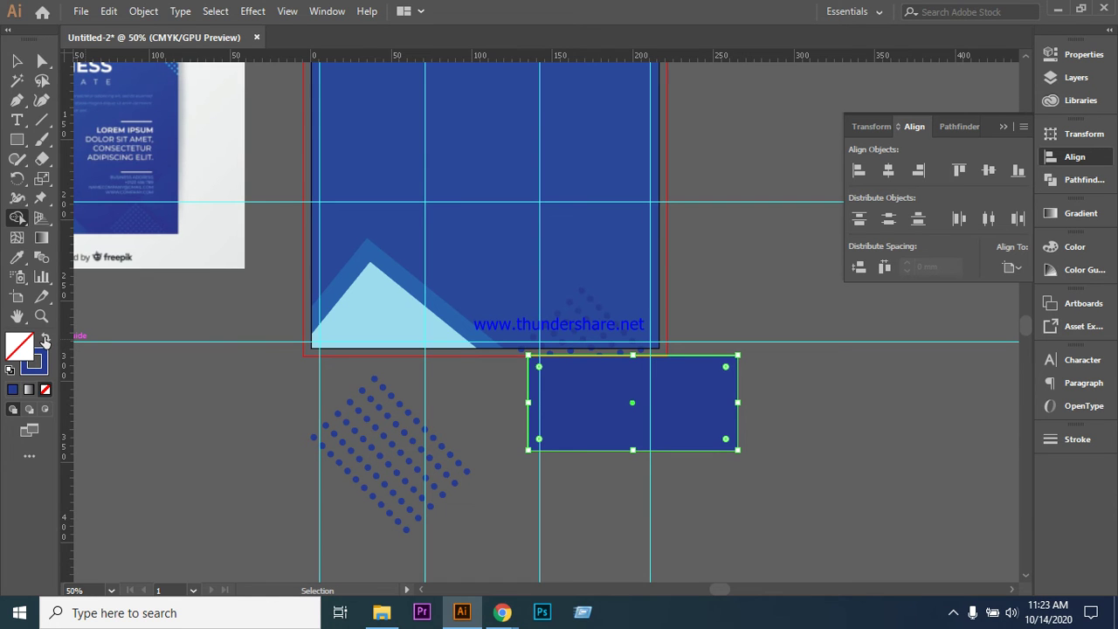
key(shift+m)
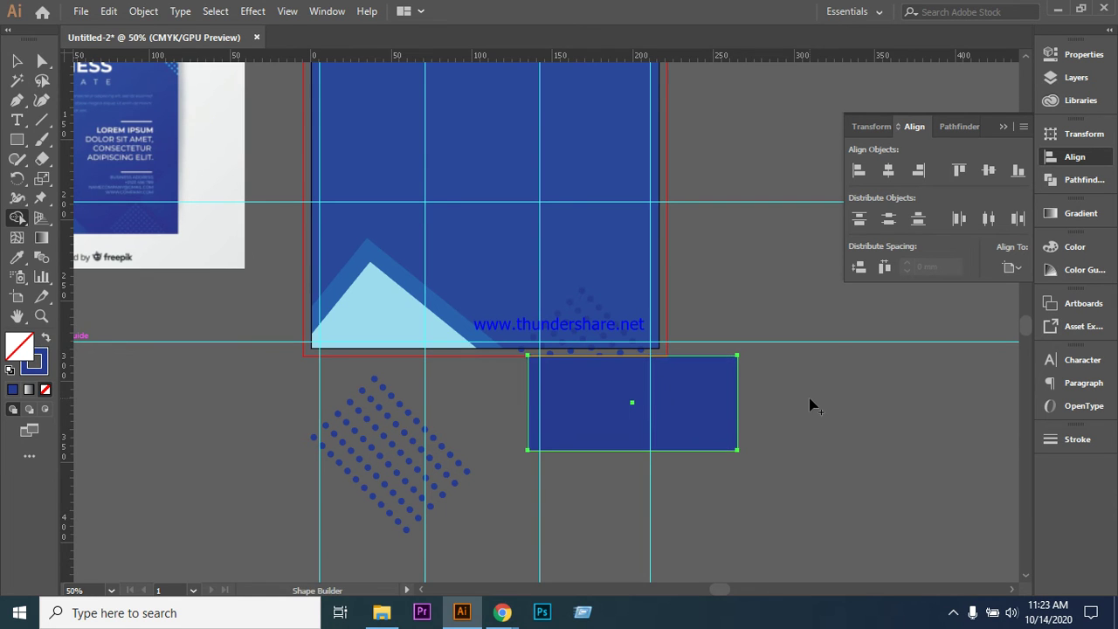
key(v)
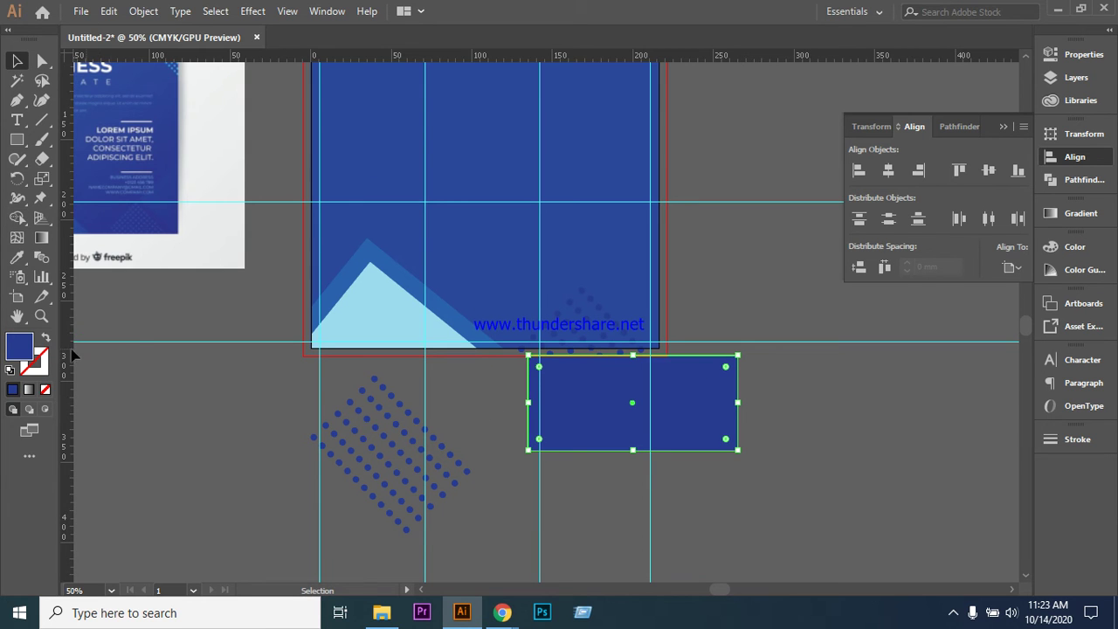
click(48, 338)
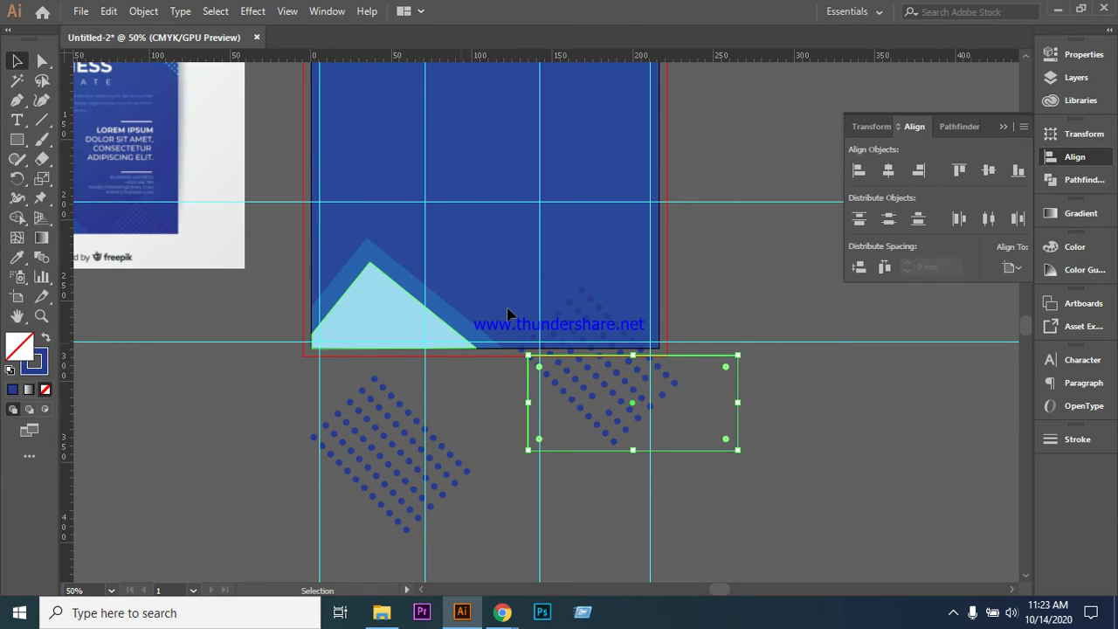
drag(736, 477, 496, 339)
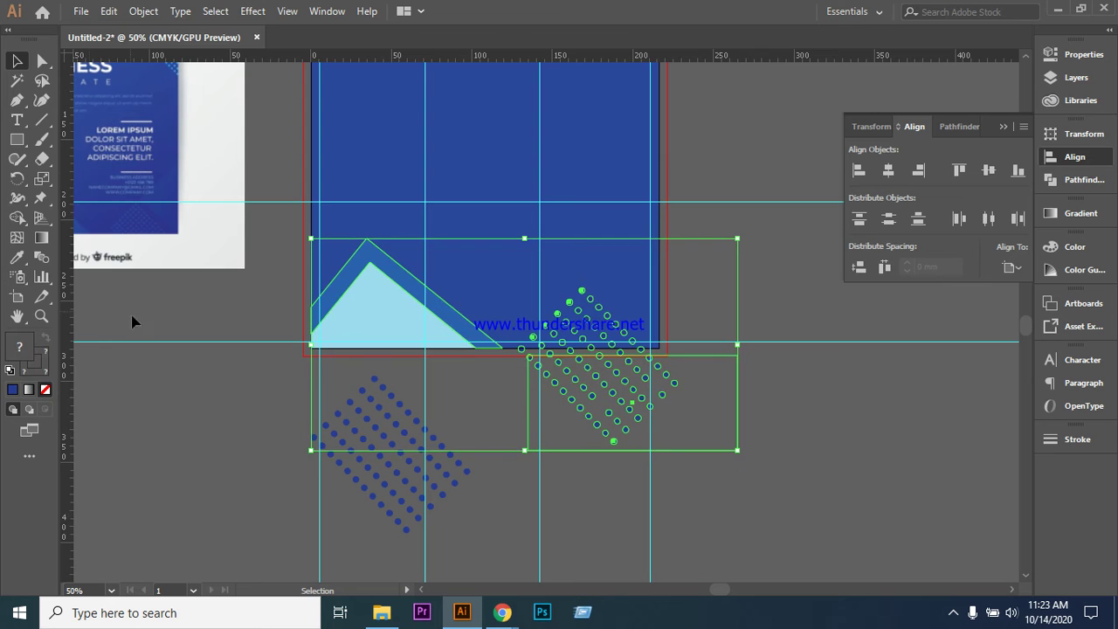
click(168, 377)
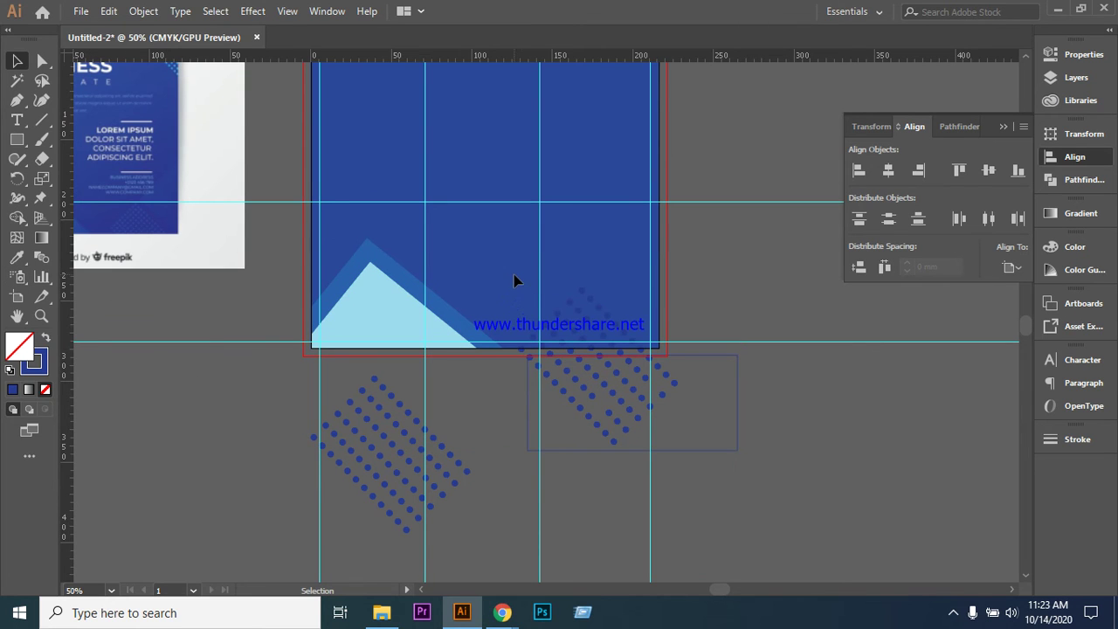
- With Shape Builder, erase the rectangle area and the dots hanging below the artboard edge
click(694, 452)
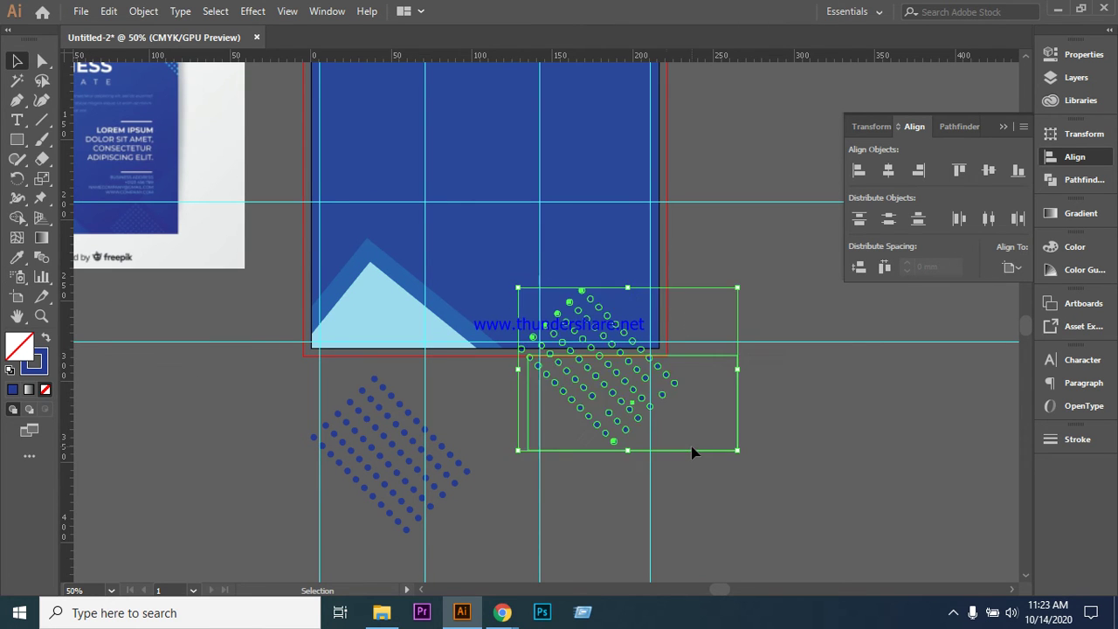
click(18, 216)
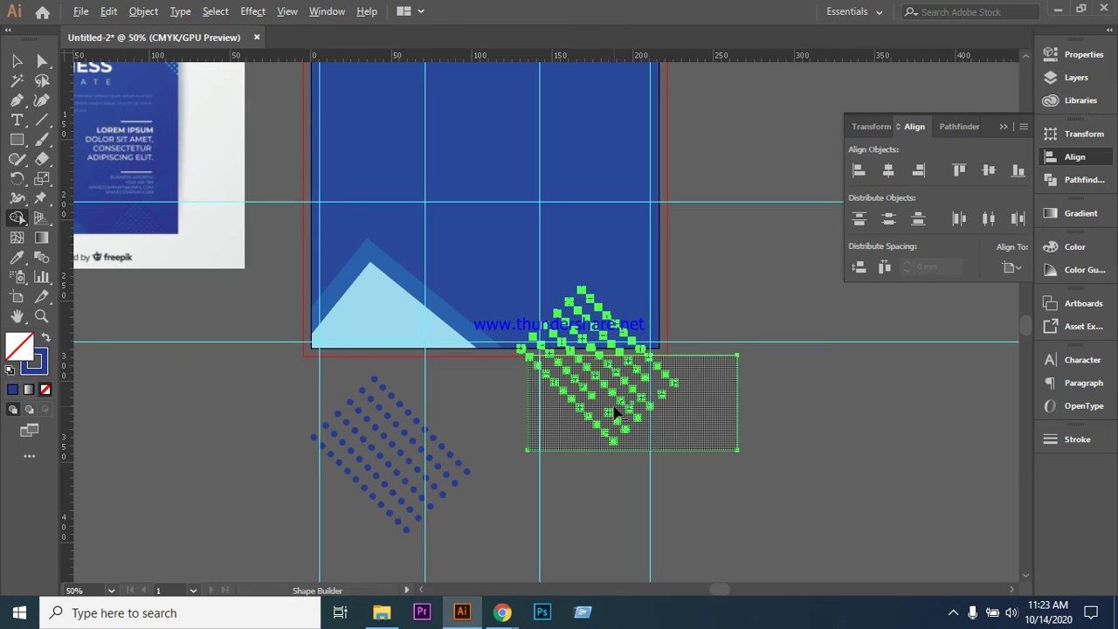
alt+click(614, 407)
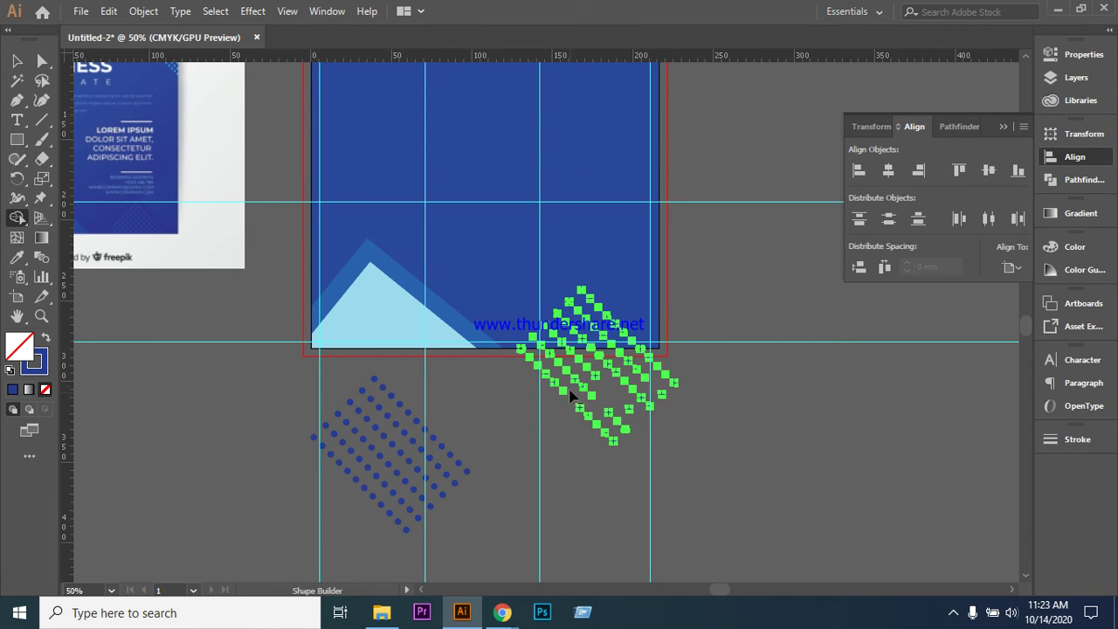
mouse_move(593, 378)
mouse_down()
mouse_move(620, 375)
mouse_move(640, 398)
mouse_move(623, 429)
mouse_move(592, 421)
mouse_up()
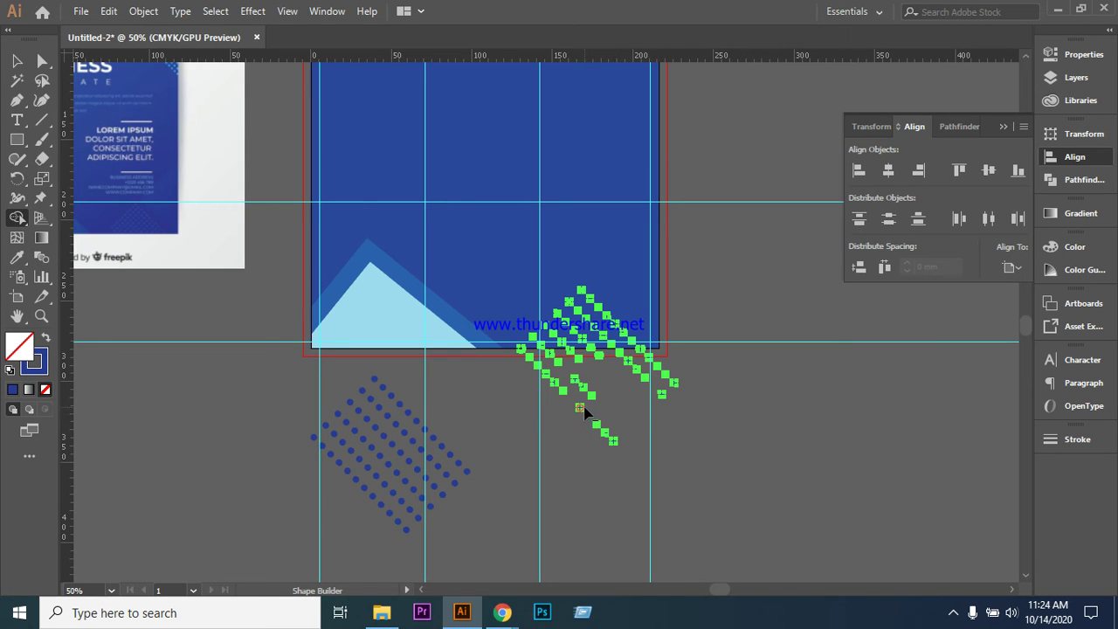
mouse_move(588, 395)
mouse_down()
mouse_move(552, 383)
mouse_move(540, 367)
mouse_move(647, 361)
mouse_move(632, 378)
mouse_move(657, 392)
mouse_move(663, 374)
mouse_move(584, 406)
mouse_move(614, 444)
mouse_up()
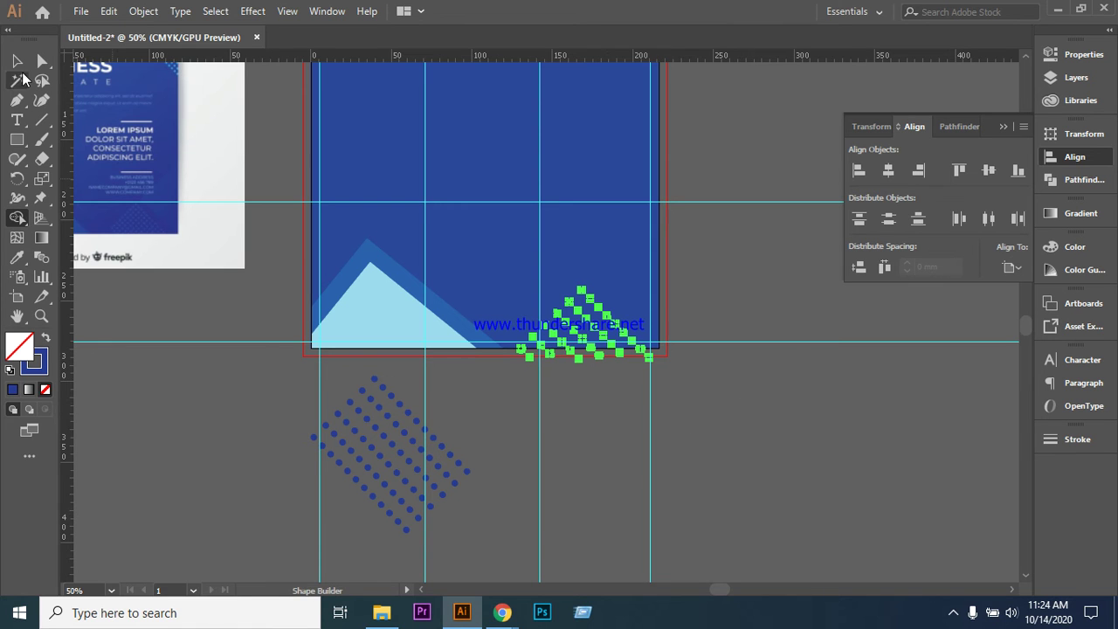
key(v)
- Reposition stray dots along the bottom edge and reselect the trimmed dot grid
click(729, 392)
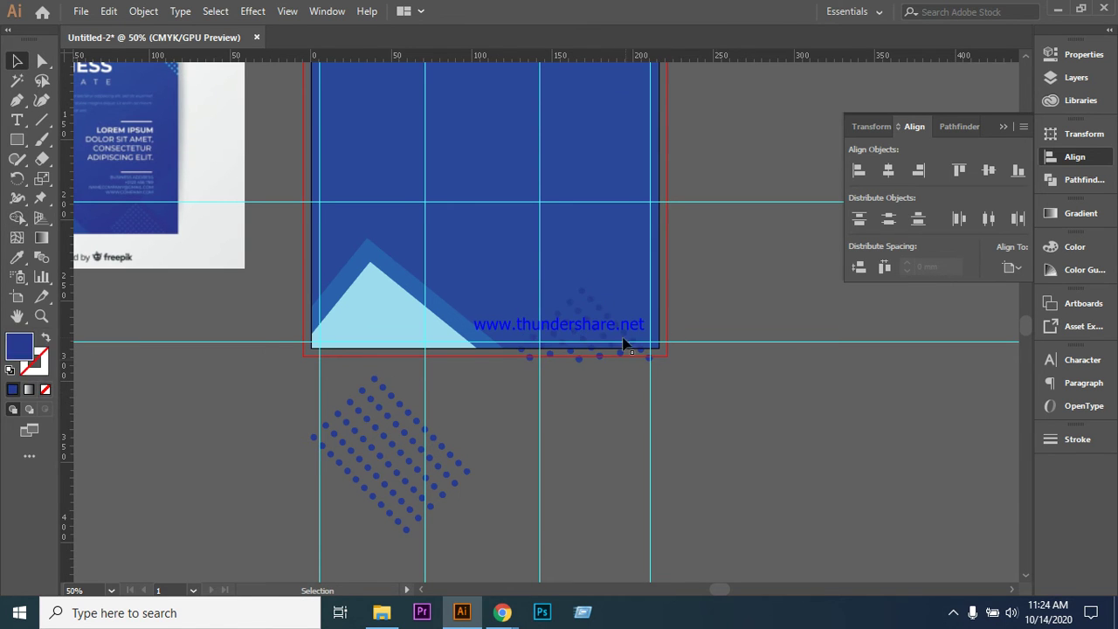
click(548, 356)
drag(549, 357, 683, 370)
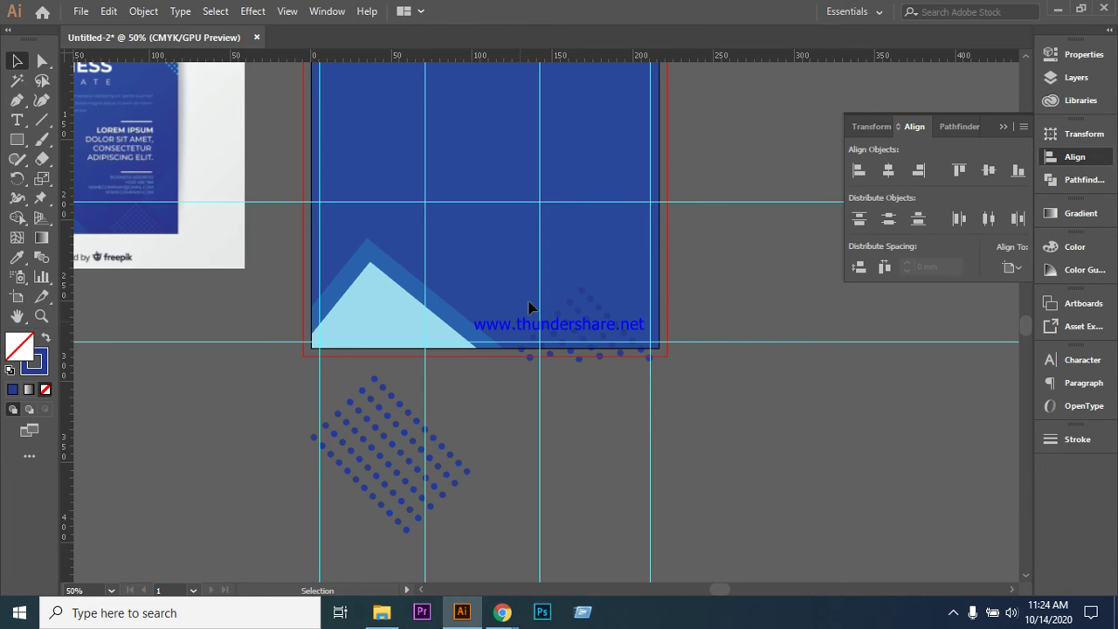
drag(504, 300, 702, 400)
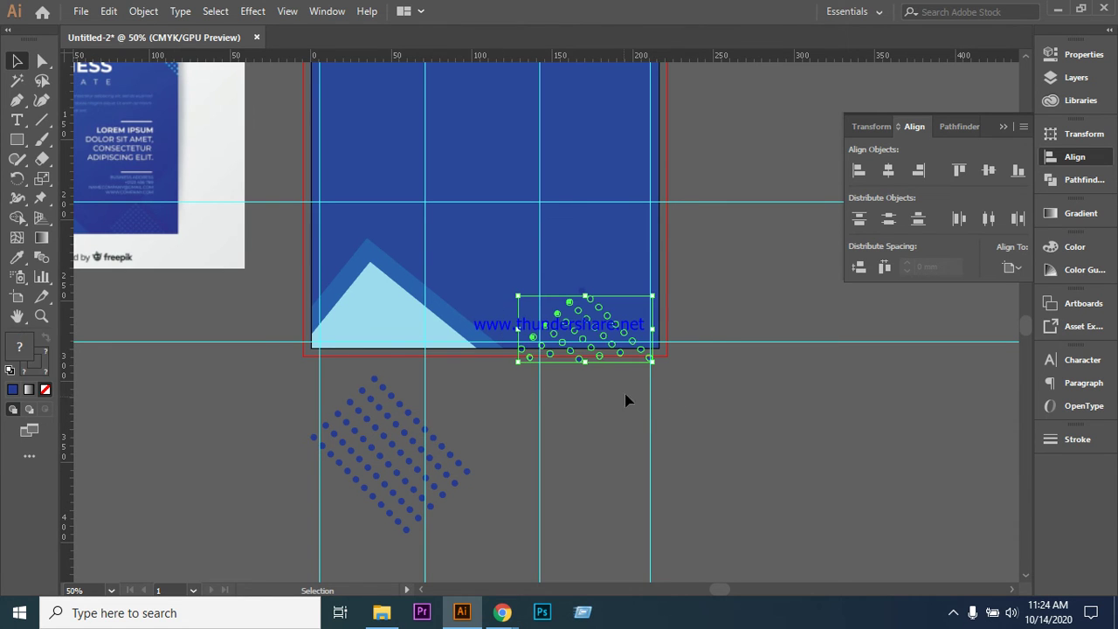
click(588, 369)
drag(580, 360, 650, 358)
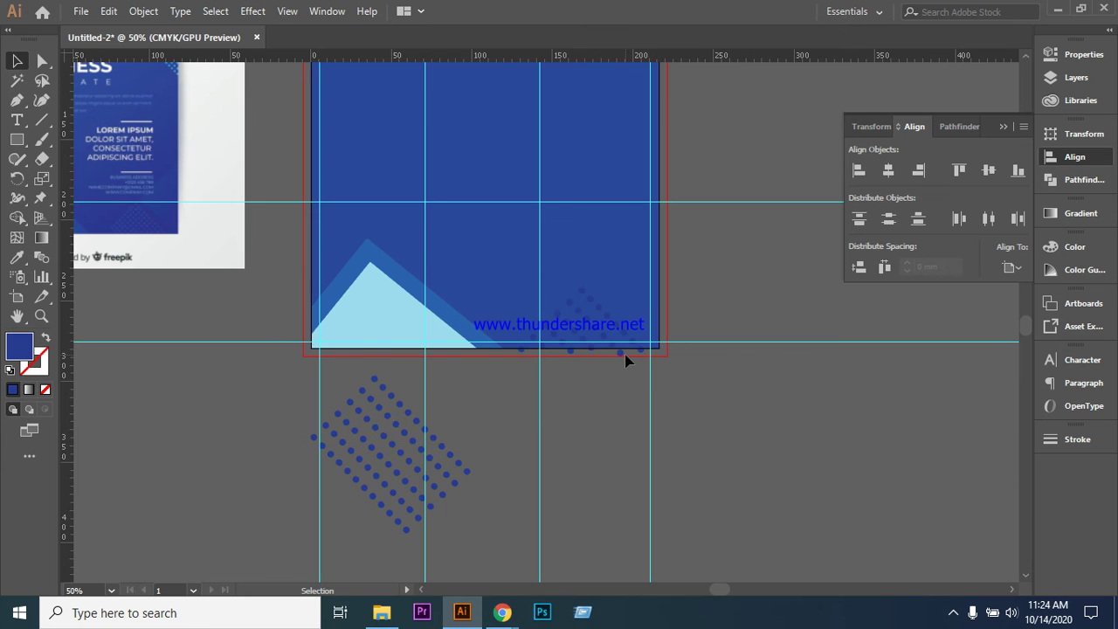
key(shift+x)
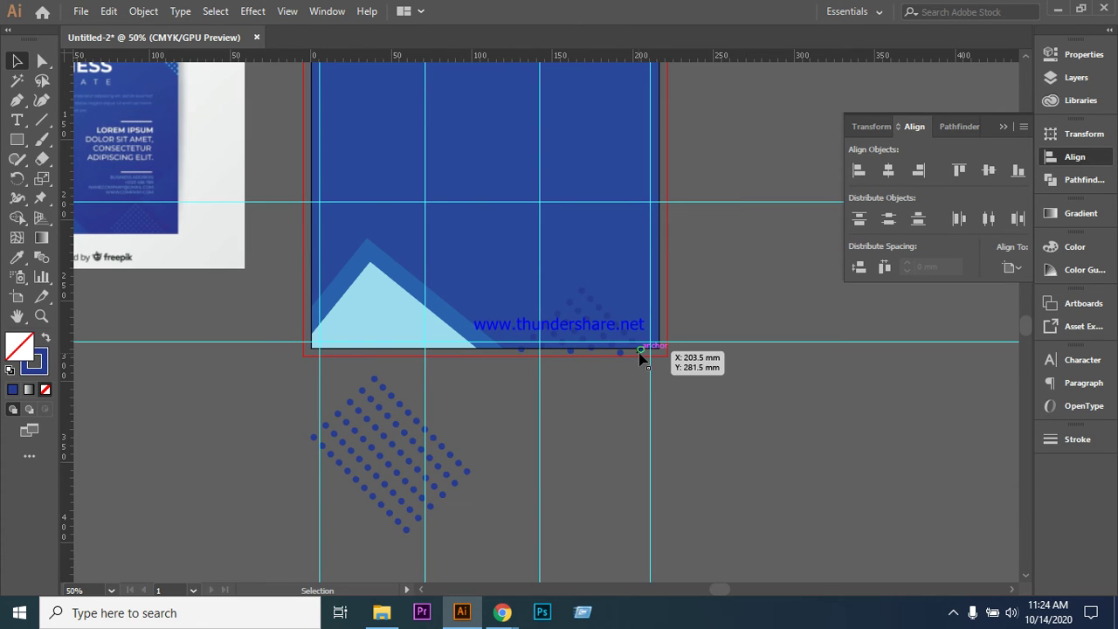
key(shift+x)
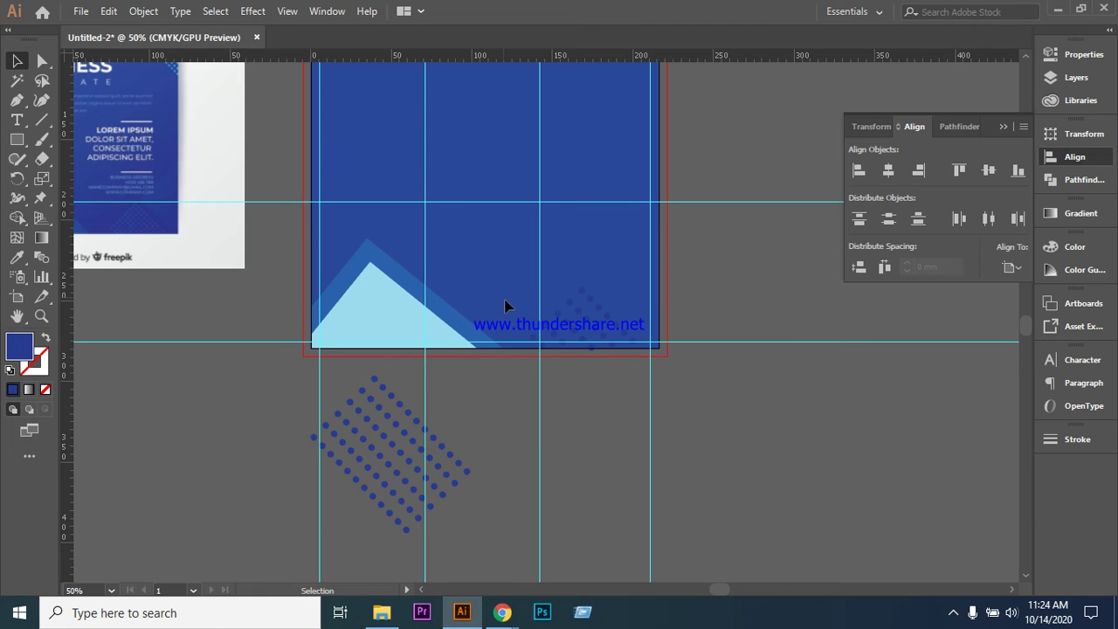
drag(503, 297, 666, 387)
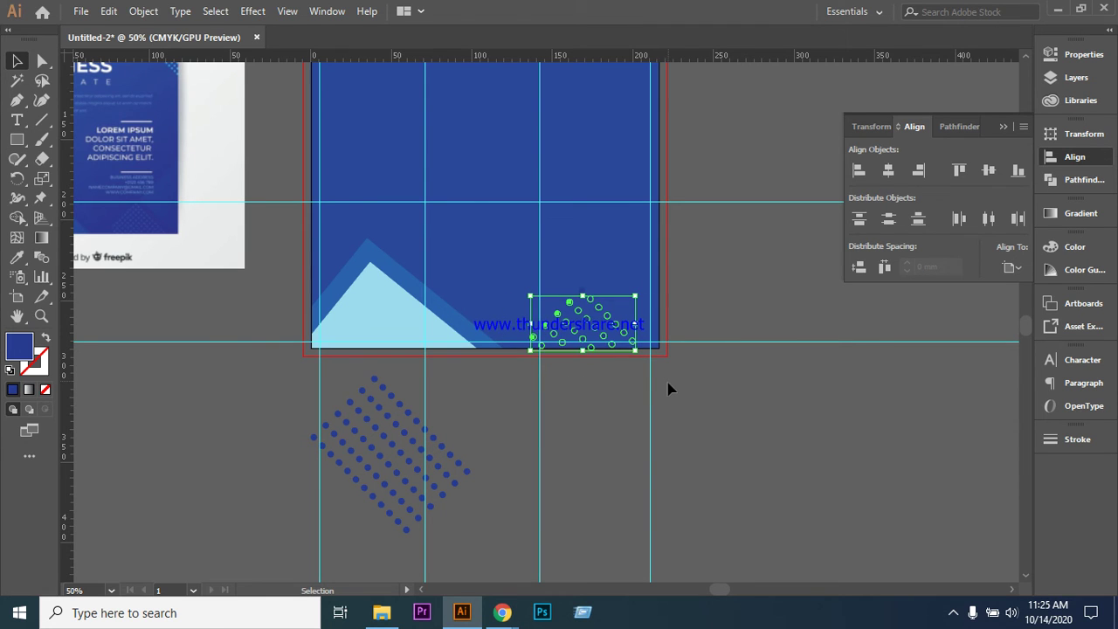
- Nudge the trimmed dot grid into the lower-right corner and widen it to 68.75 mm
click(706, 393)
drag(513, 261, 664, 382)
key(Up)
key(Up)
key(Up)
key(Left)
key(Left)
key(Left)
key(Left)
key(Left)
key(Left)
key(Left)
key(Left)
key(Left)
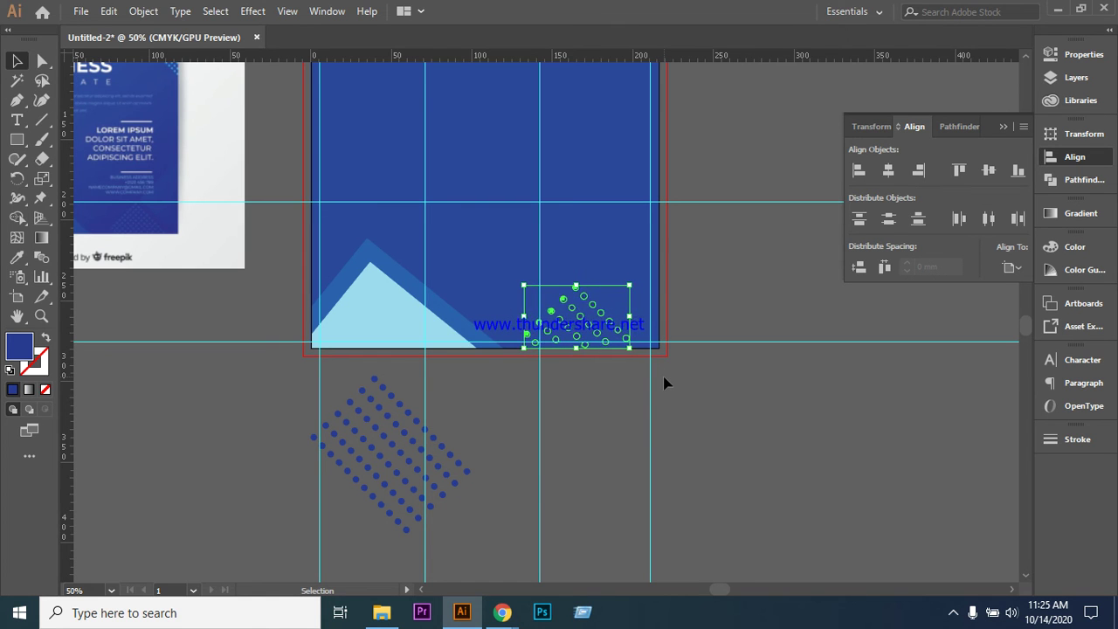
key(Down)
key(Up)
drag(631, 320, 635, 318)
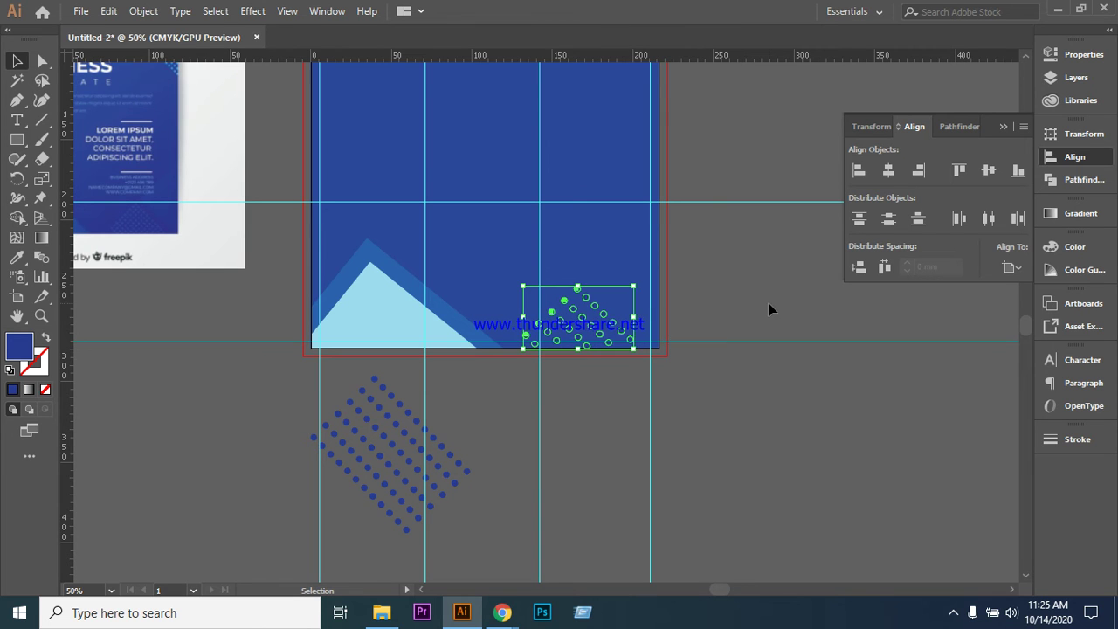
click(769, 309)
scroll(751, 394, up, 2)
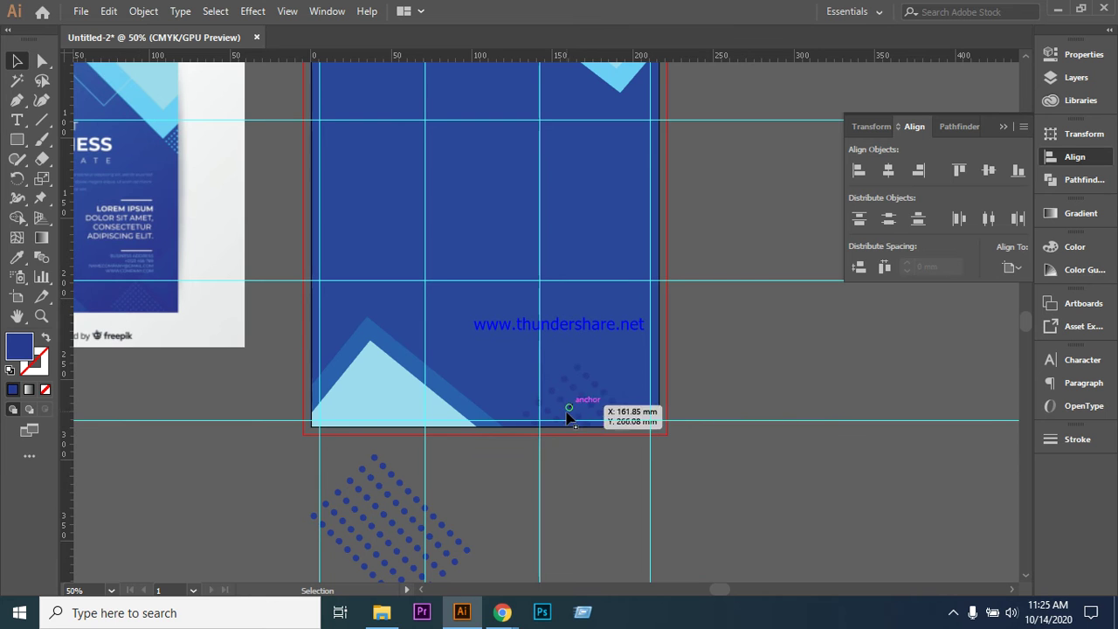
scroll(752, 364, up, 1)
scroll(751, 364, down, 2)
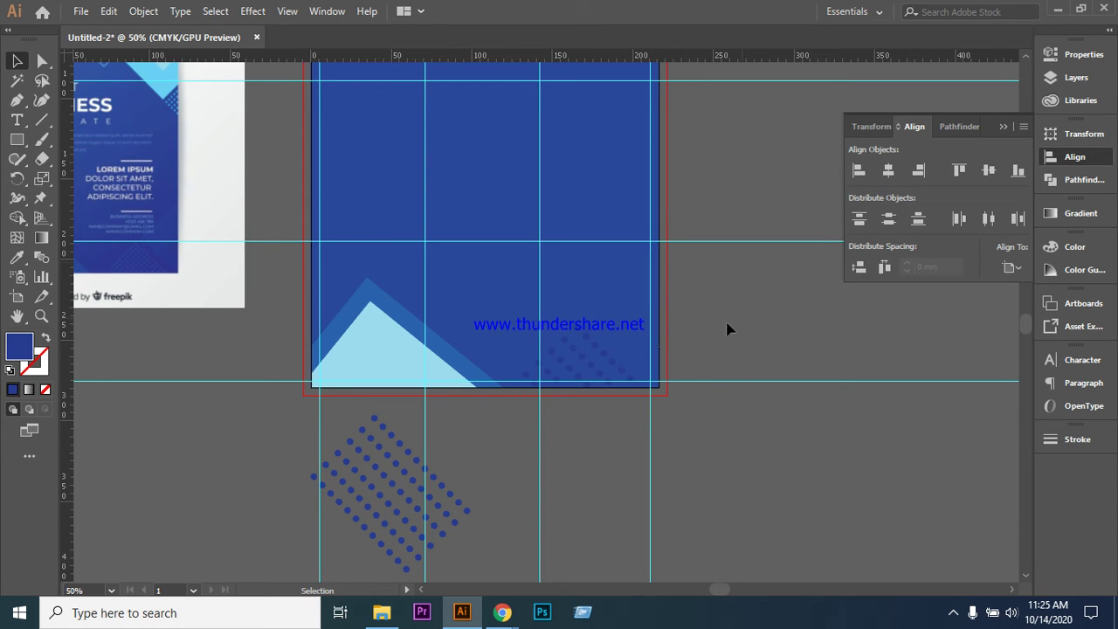
scroll(707, 403, up, 1)
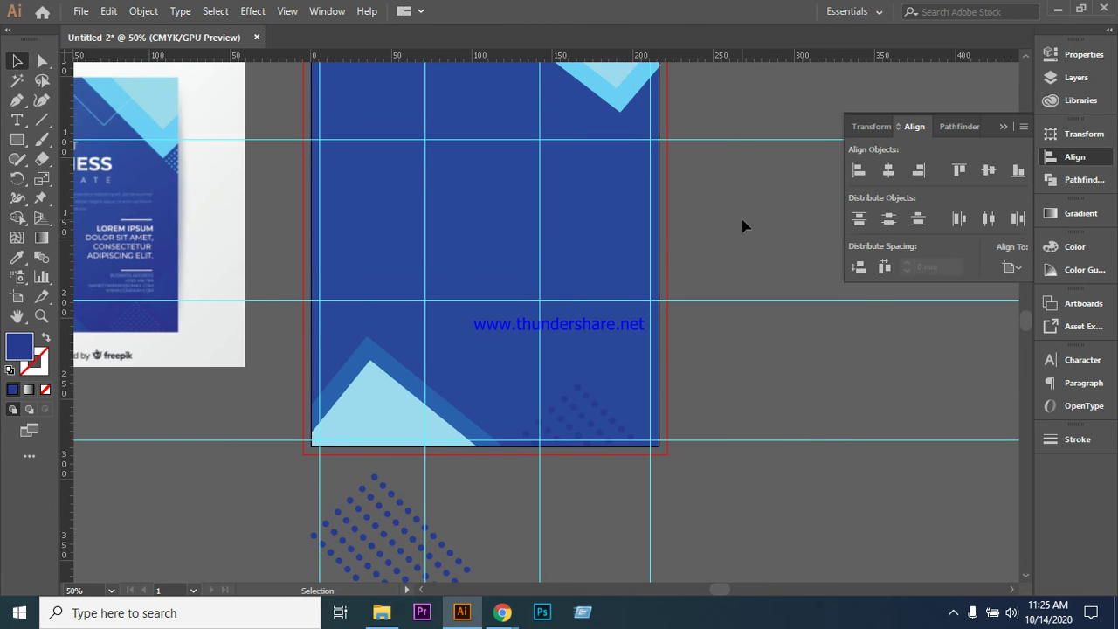
scroll(744, 227, down, 1)
scroll(704, 254, up, 1)
- Group the selected dots into a single dot pattern
drag(635, 467, 667, 489)
click(717, 470)
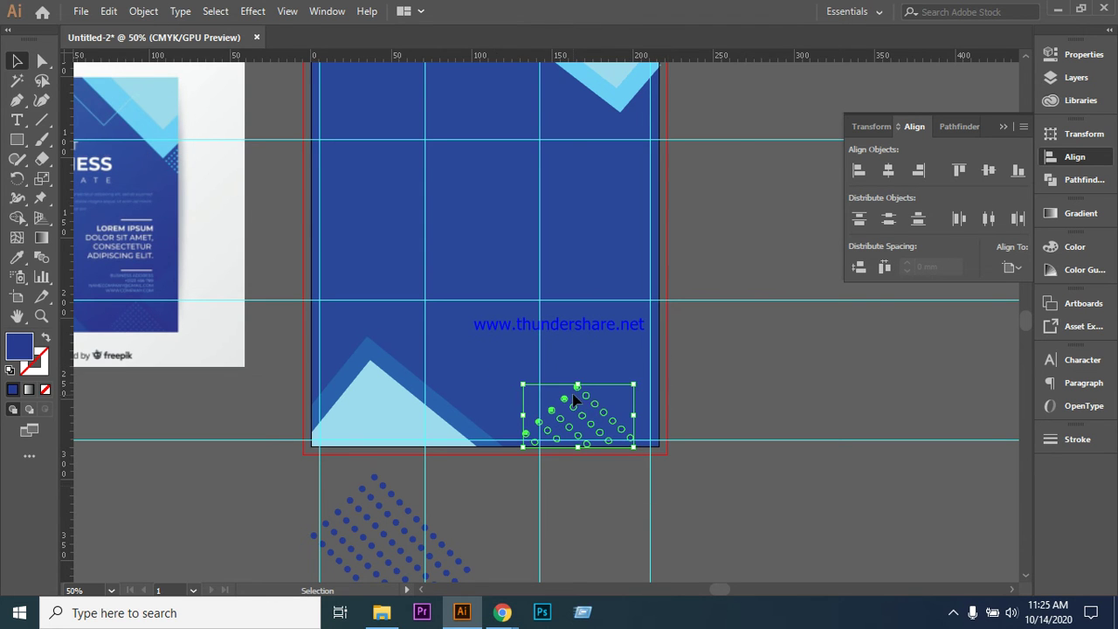
right_click(574, 395)
click(630, 183)
click(751, 384)
- Move the dot pattern to the artboard's top-right corner and shrink it to a smaller size
click(597, 408)
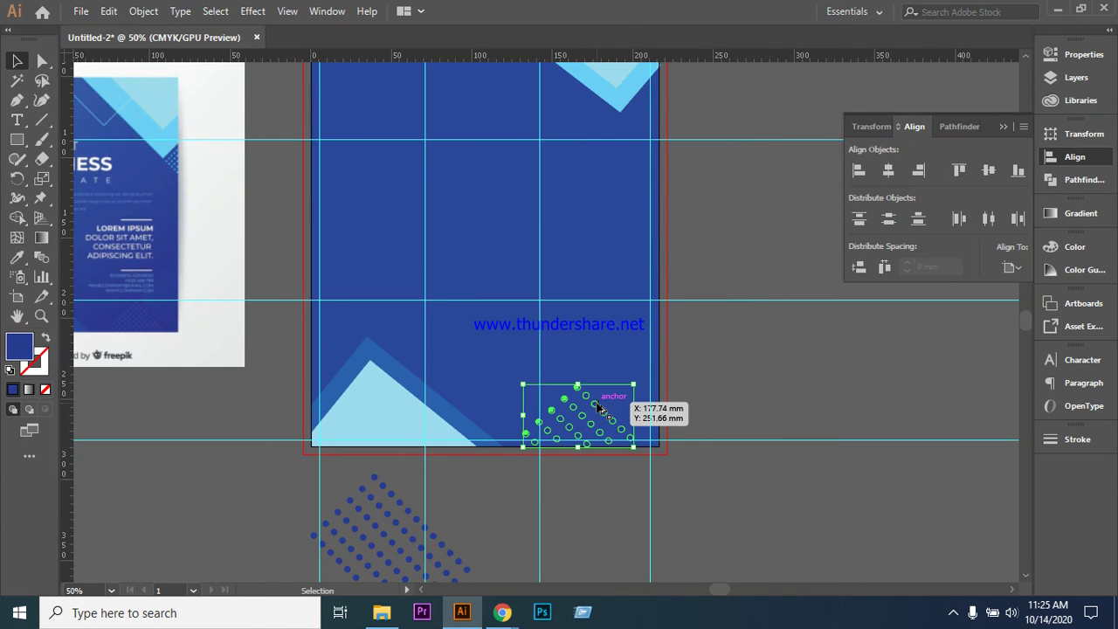
drag(598, 408, 615, 98)
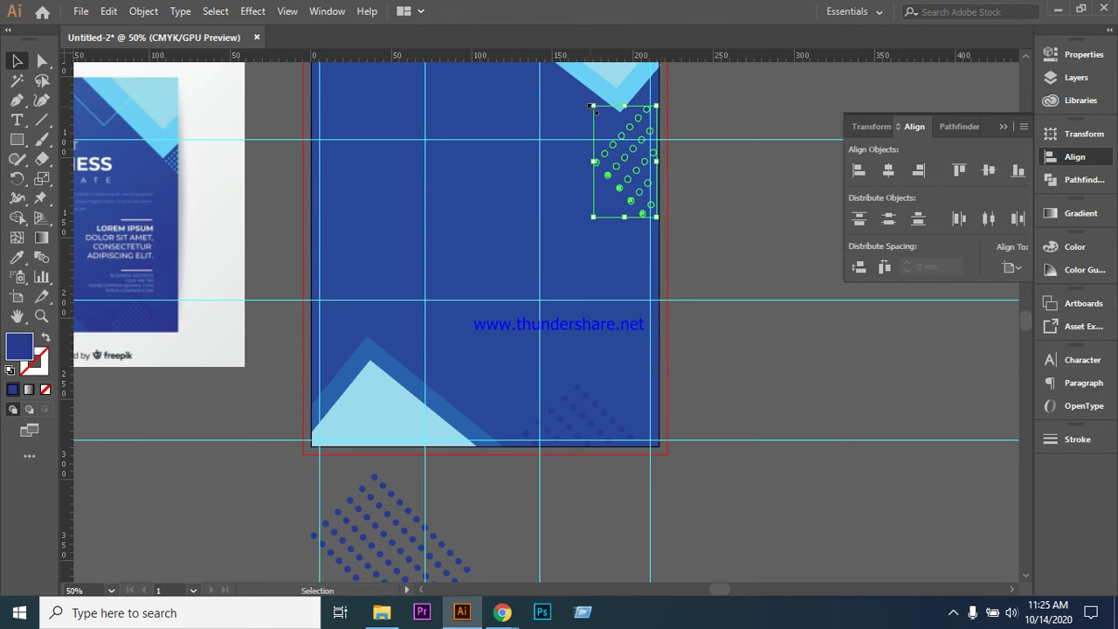
drag(594, 107, 617, 143)
drag(651, 180, 648, 109)
click(723, 113)
- Shrink the top-right dot pattern slightly, nudge it left, and tilt it about 2°
scroll(728, 204, up, 2)
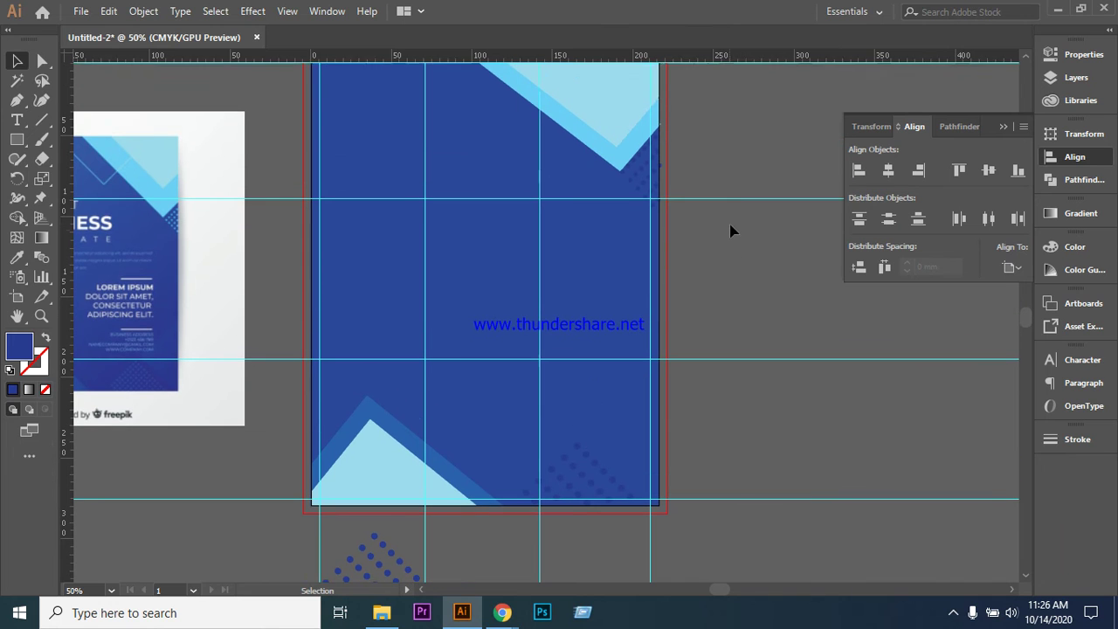
click(647, 175)
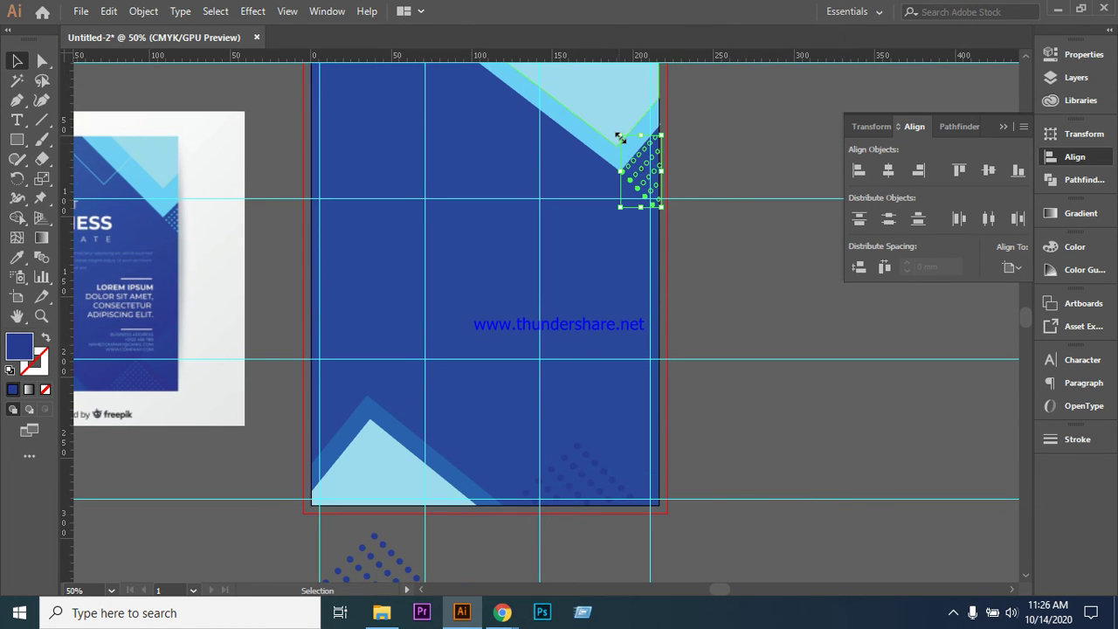
drag(619, 138, 622, 139)
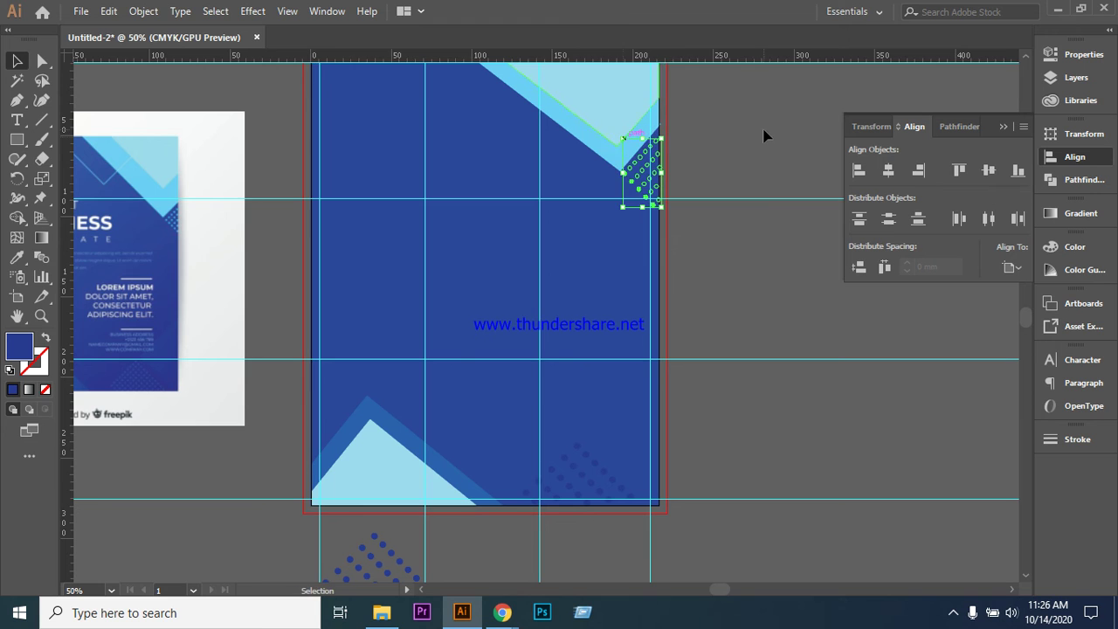
key(ctrl+equal)
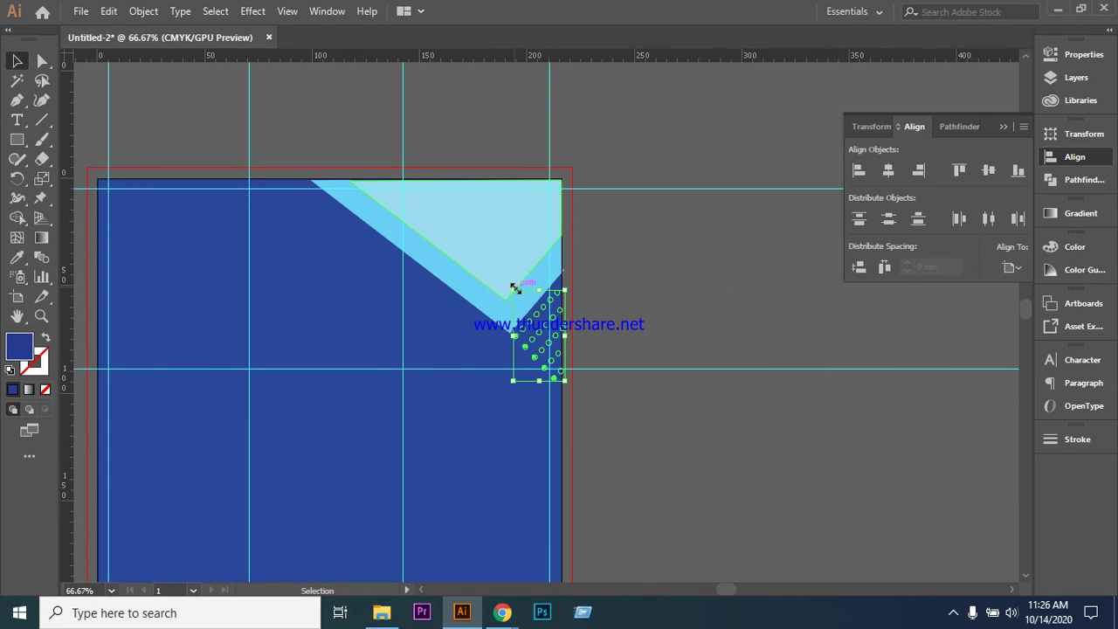
drag(515, 289, 516, 293)
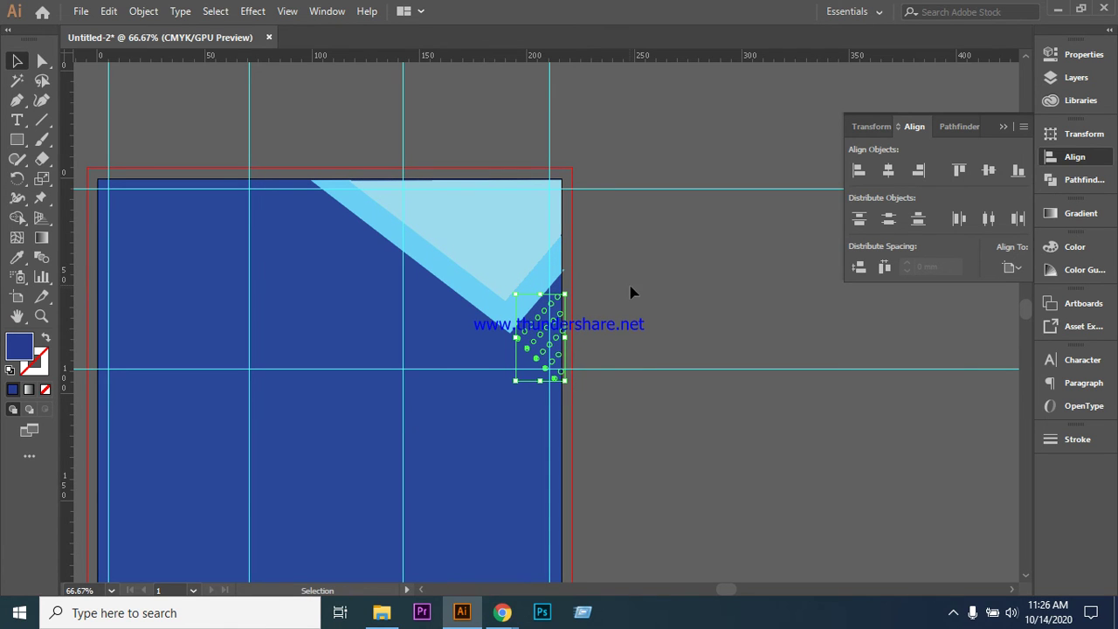
key(Left)
key(Left)
key(Left)
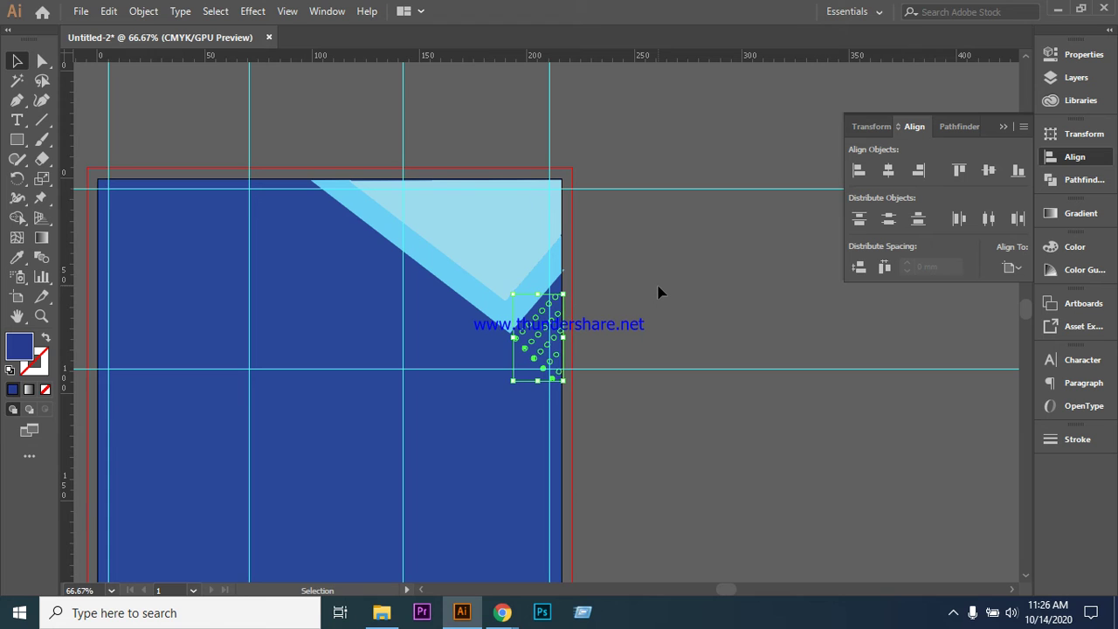
click(566, 285)
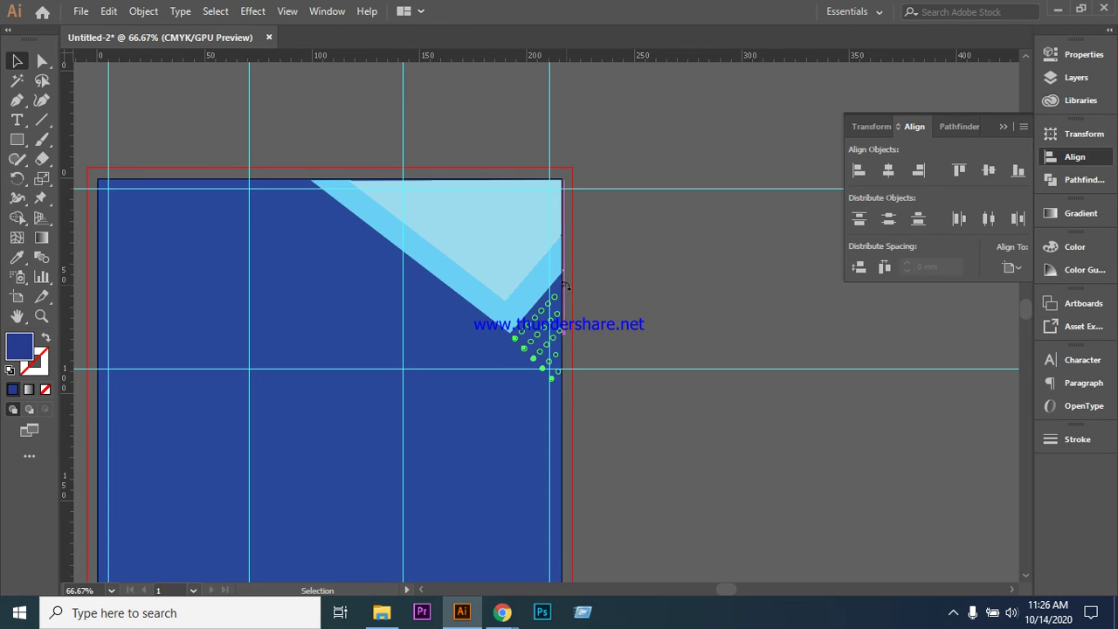
drag(562, 283, 563, 285)
click(640, 288)
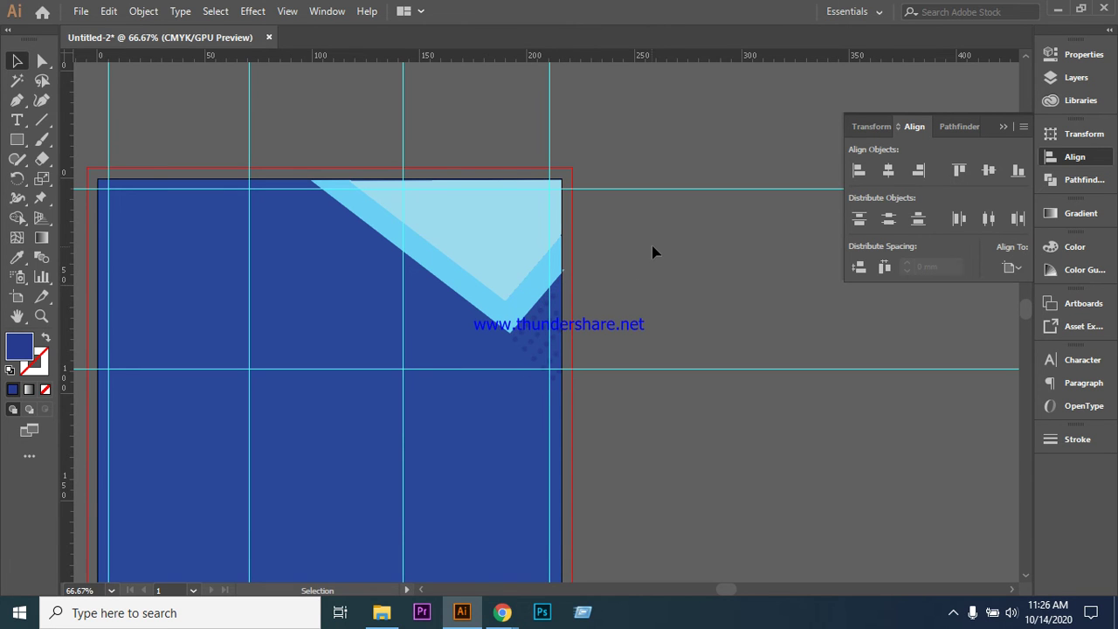
- Nudge the dot pattern right under the triangle tip, then zoom out to the whole flyer
scroll(656, 251, down, 5)
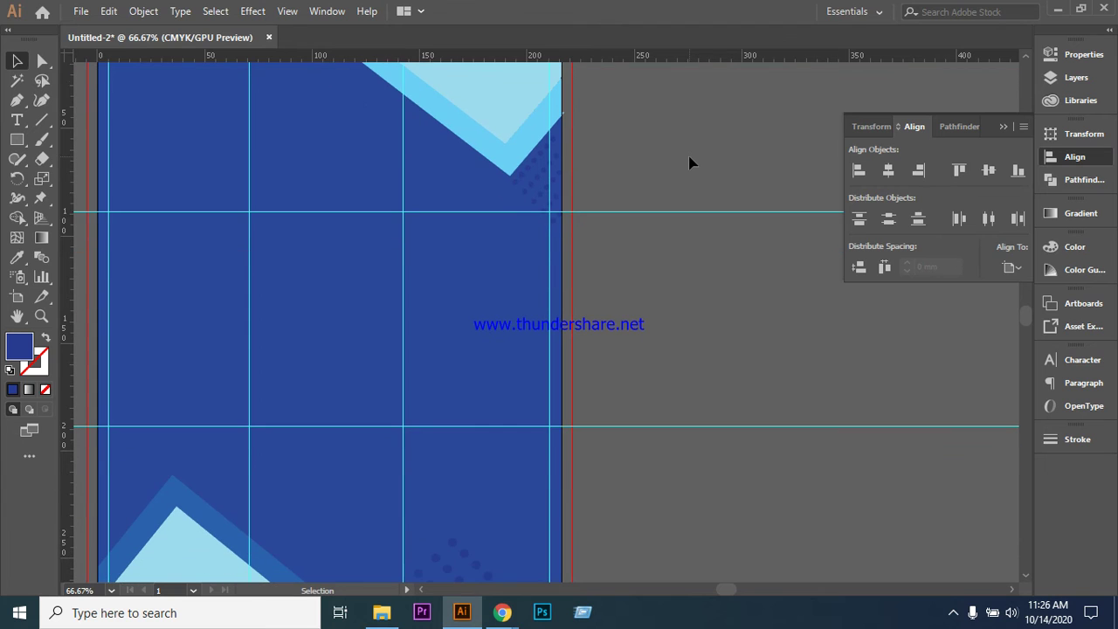
click(547, 180)
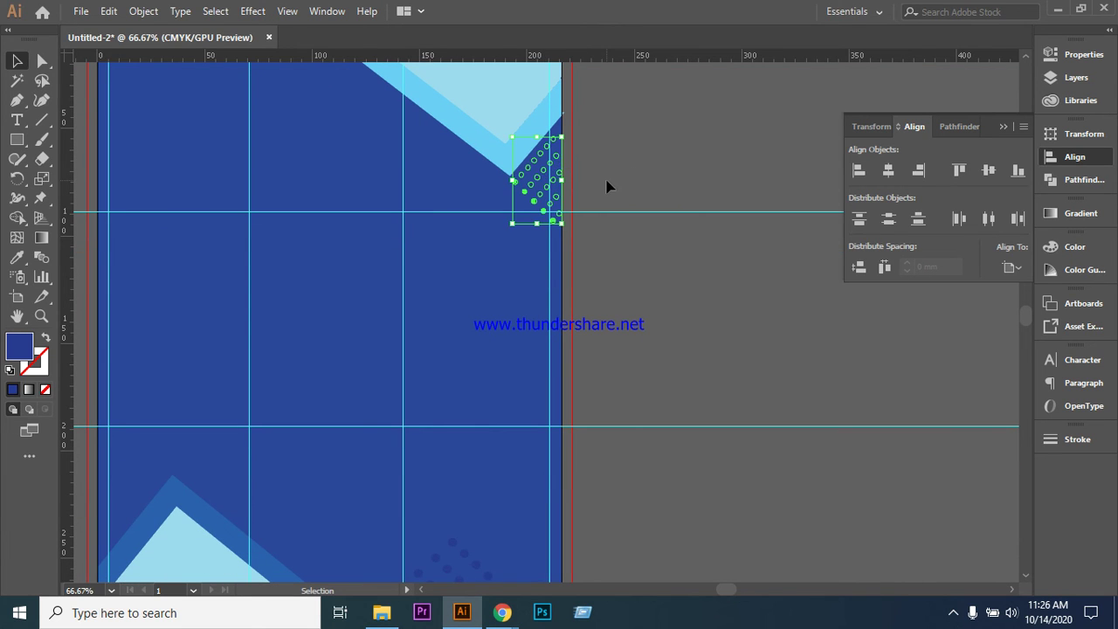
key(Right)
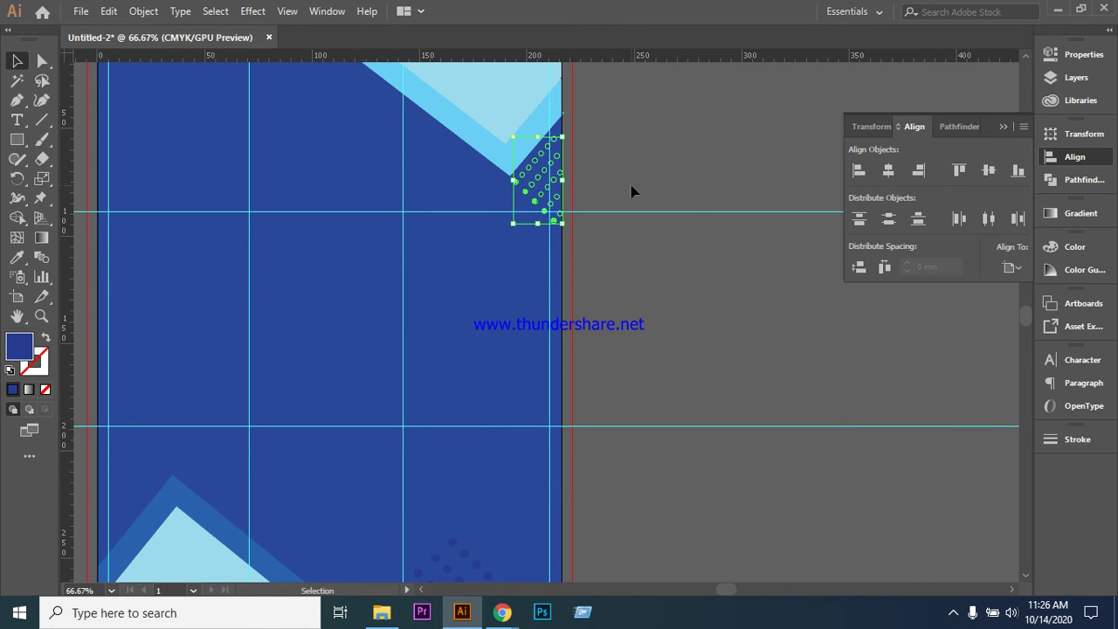
click(633, 187)
scroll(643, 275, down, 5)
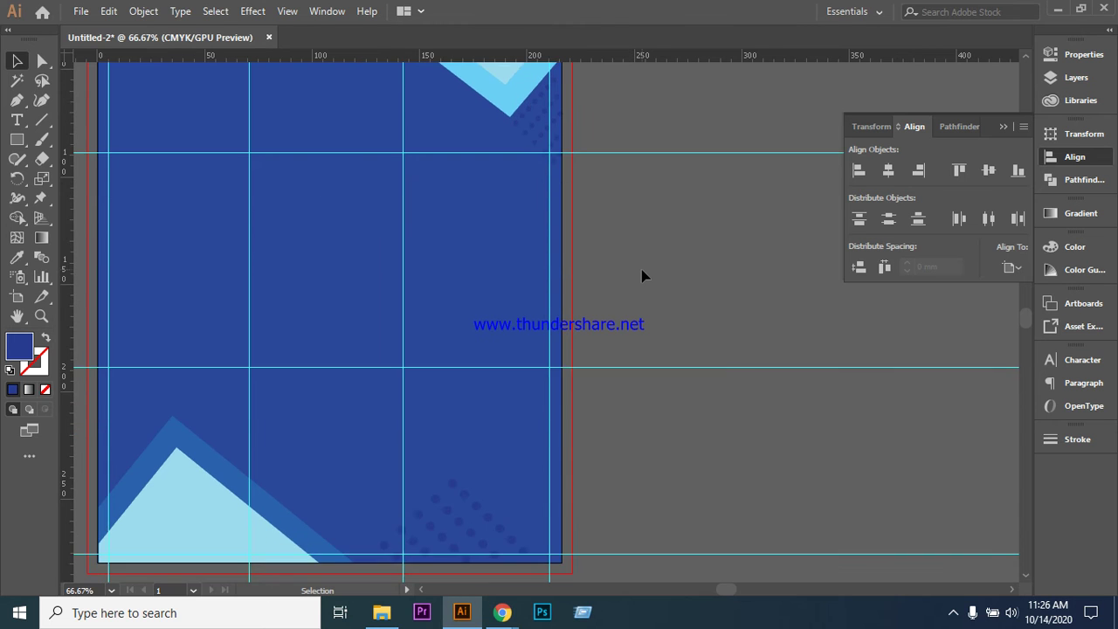
scroll(642, 275, down, 1)
scroll(644, 279, down, 2)
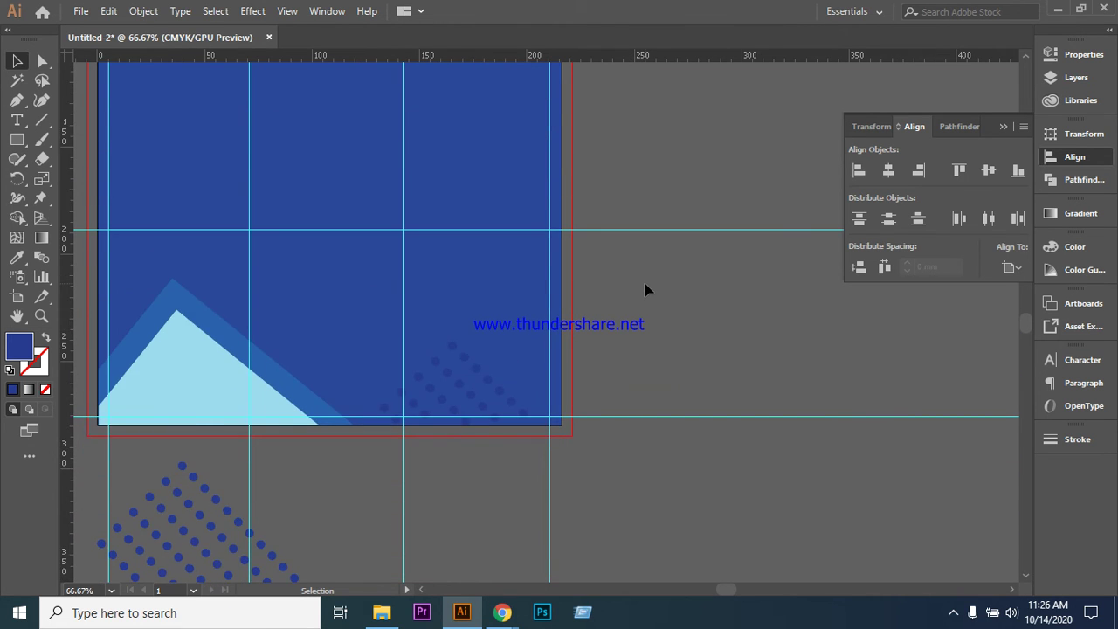
key(ctrl+minus)
scroll(648, 302, up, 6)
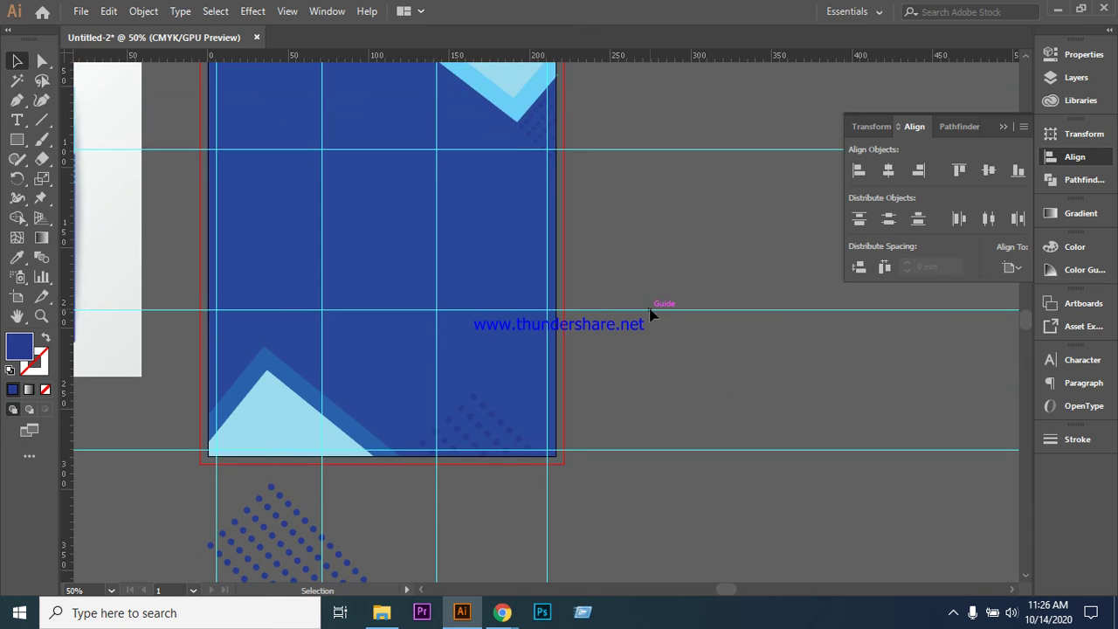
scroll(655, 306, down, 4)
key(ctrl+minus)
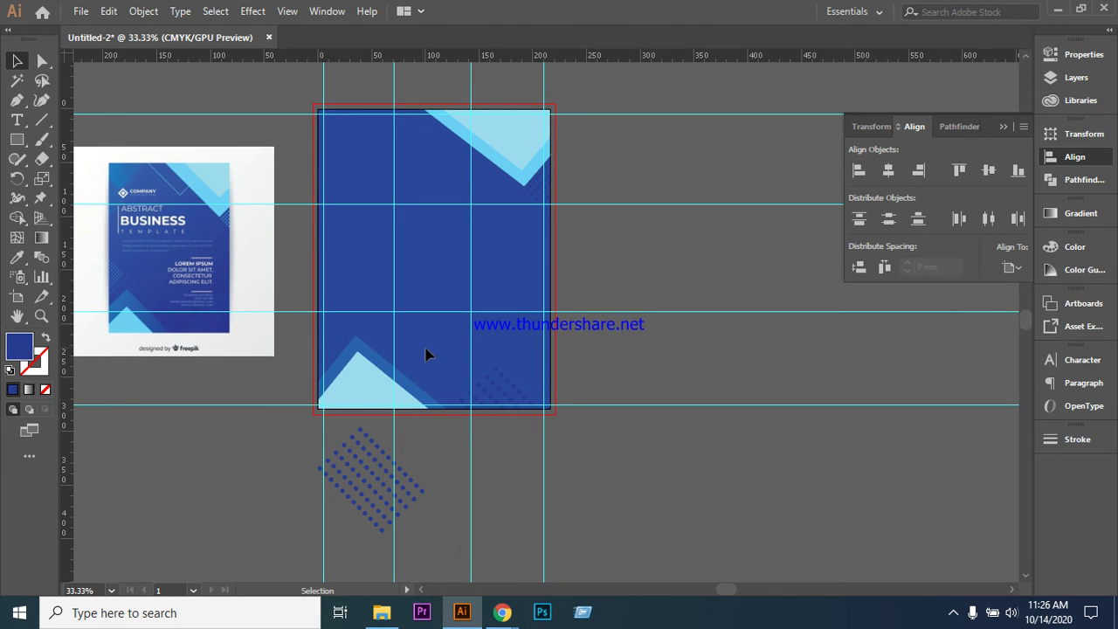
- Draw a closed left-pointing triangle from the bottom-right corner to the right edge above the dots
click(18, 100)
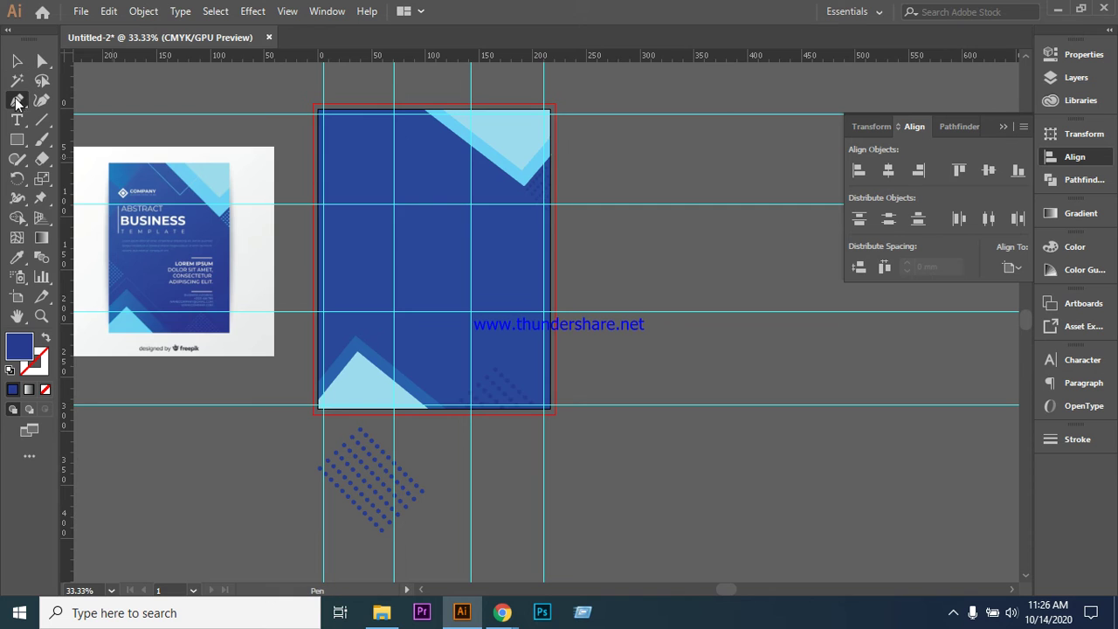
click(543, 405)
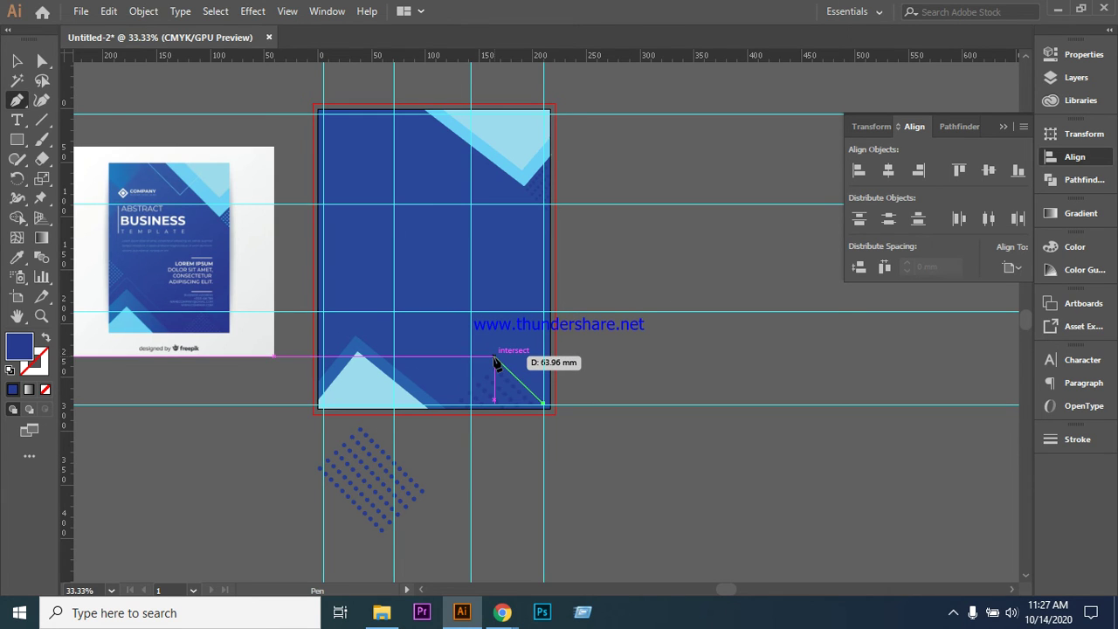
click(494, 357)
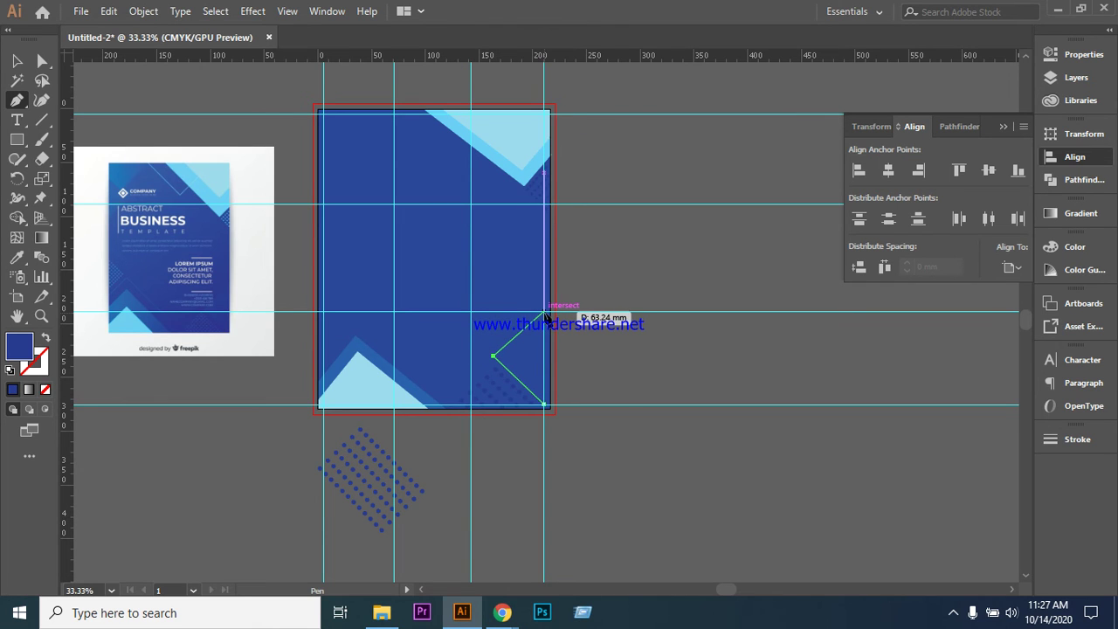
click(544, 312)
click(544, 405)
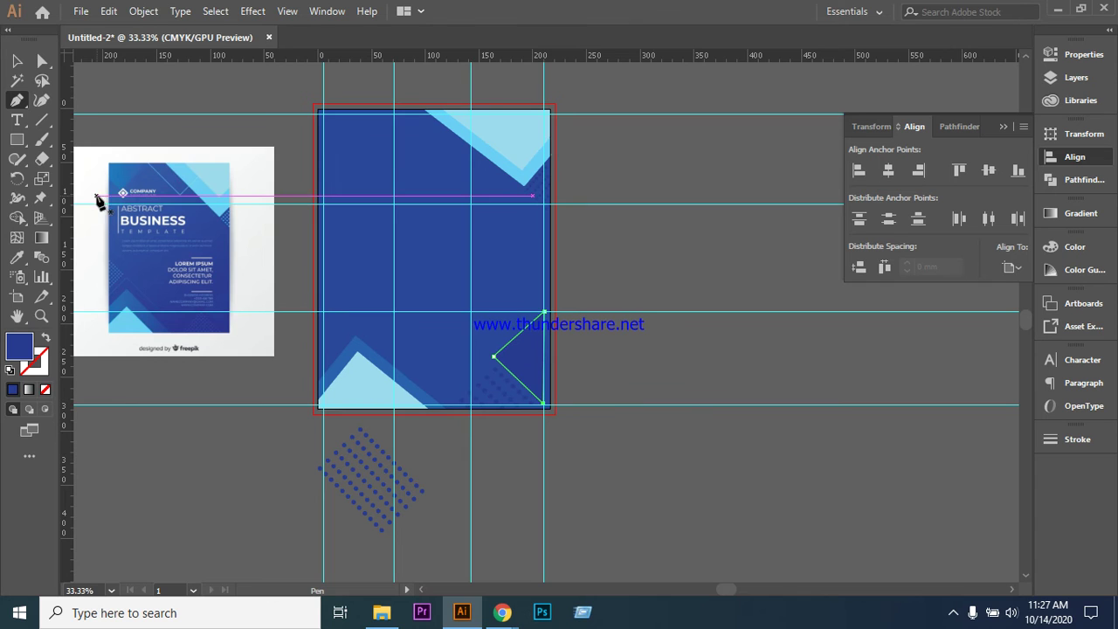
click(14, 62)
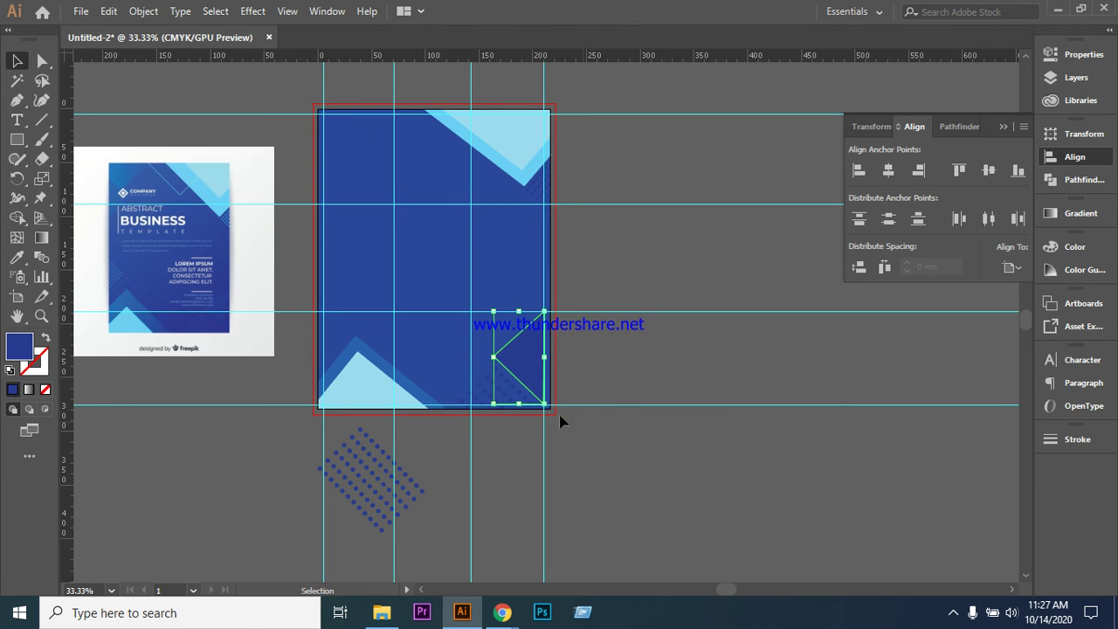
click(615, 390)
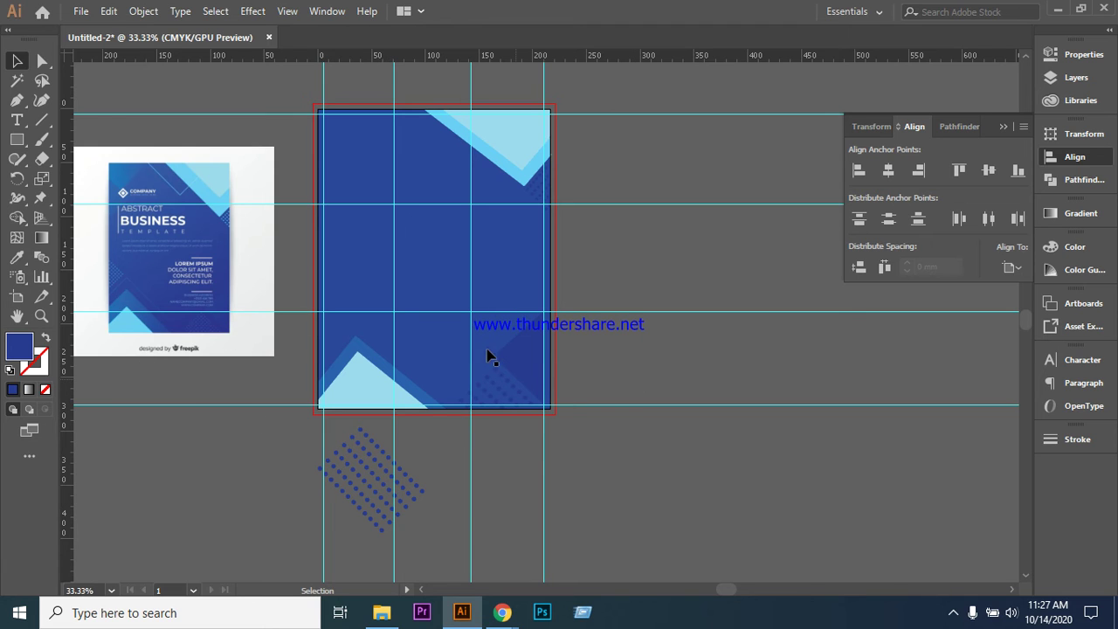
click(522, 365)
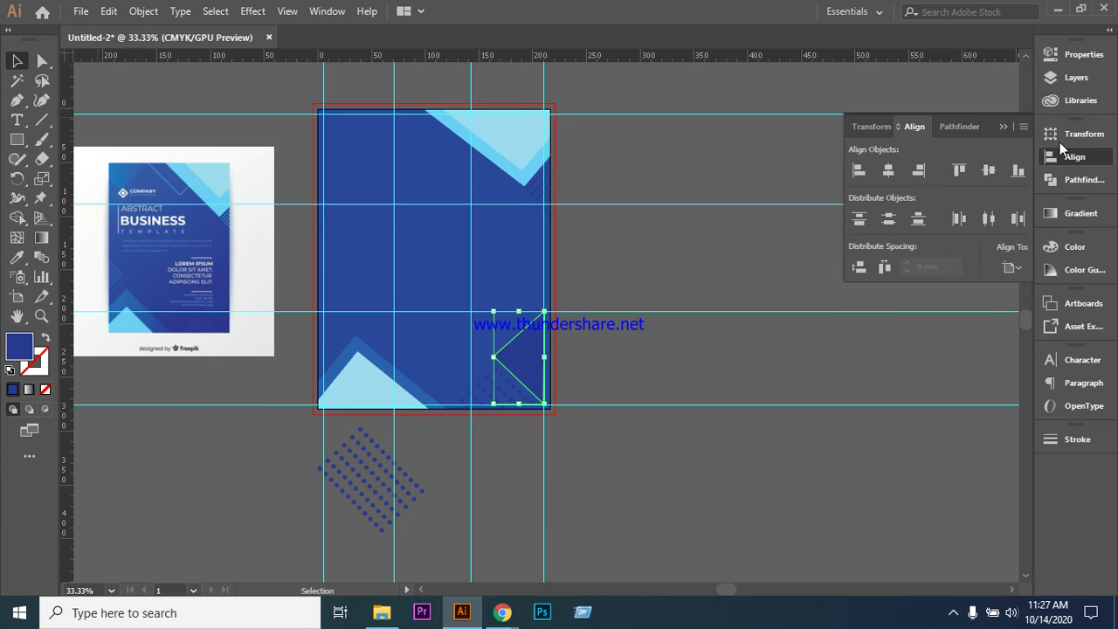
- Lower the lower-right triangle's opacity from 80% to 65% under Appearance
click(1076, 59)
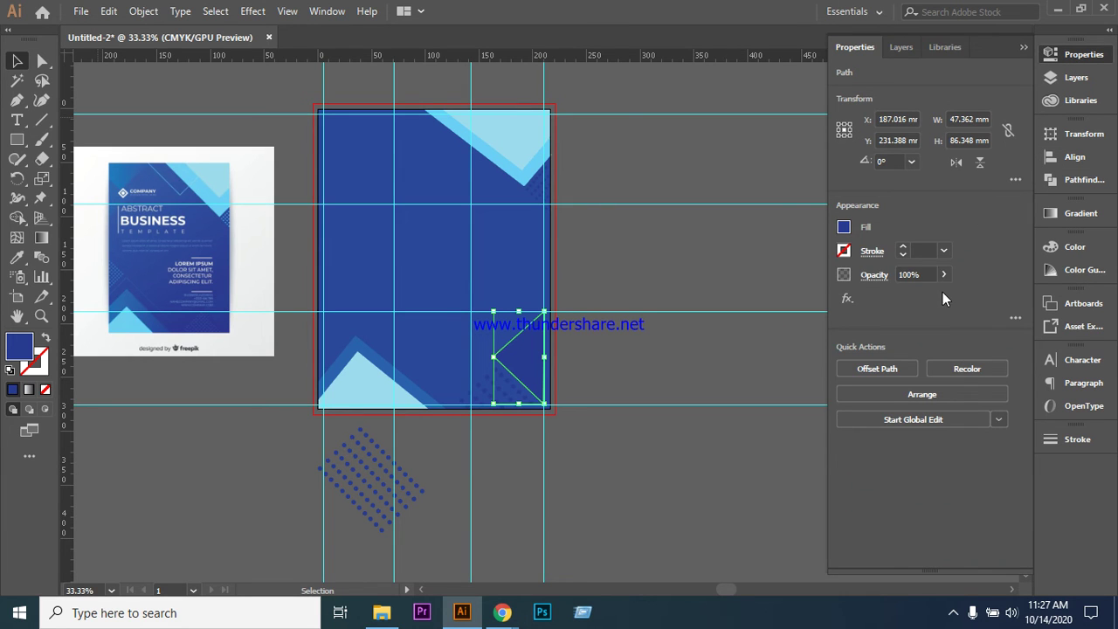
click(921, 275)
click(708, 494)
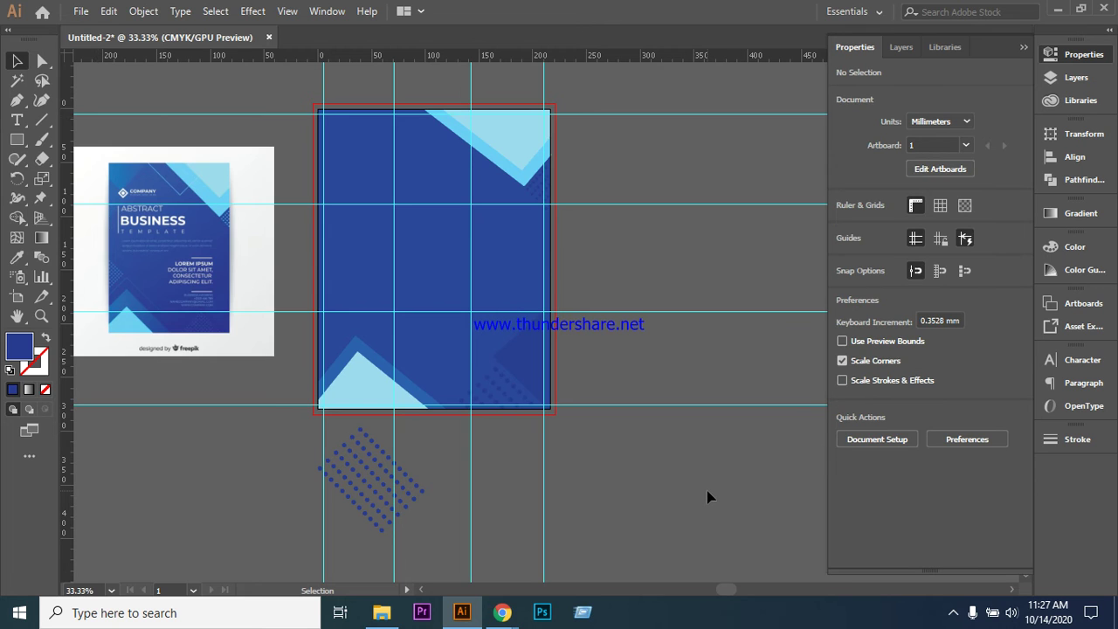
click(1084, 54)
click(1081, 58)
click(519, 358)
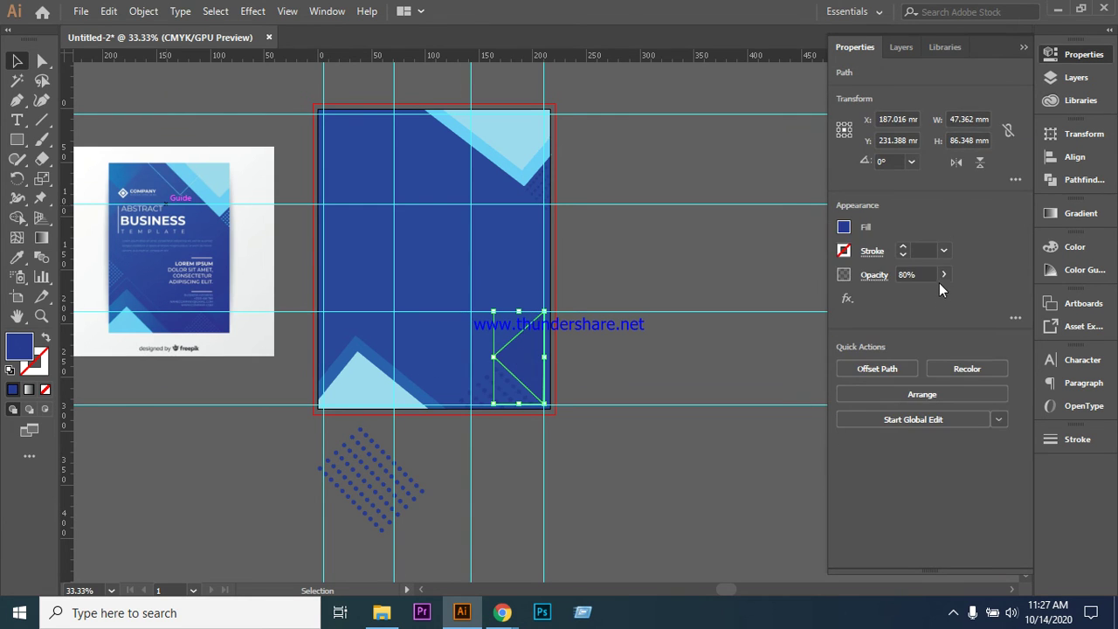
click(925, 273)
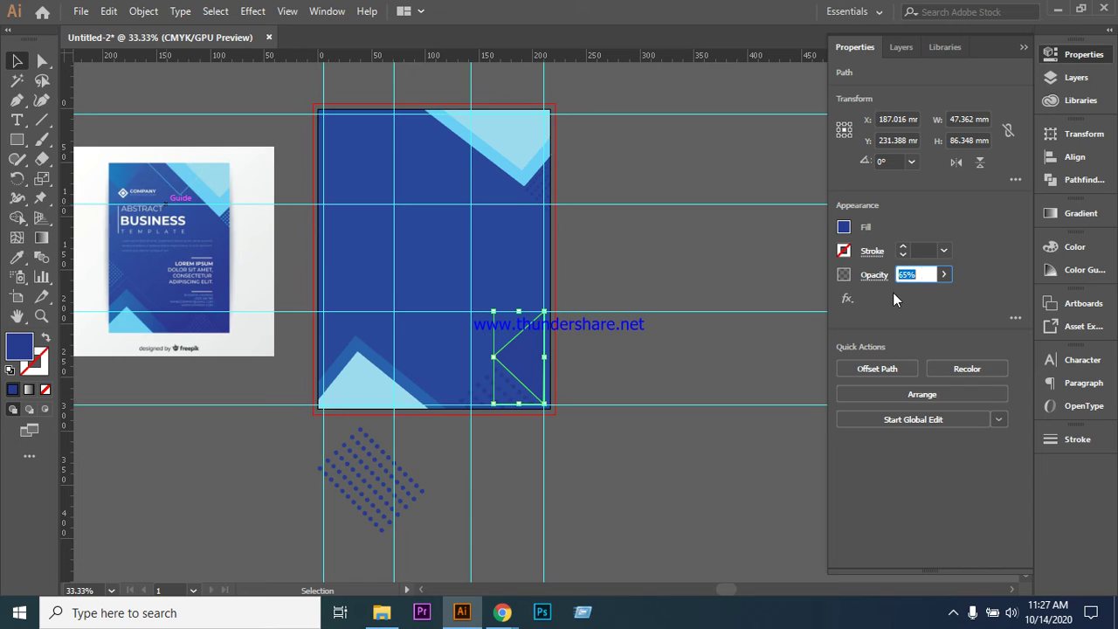
click(721, 278)
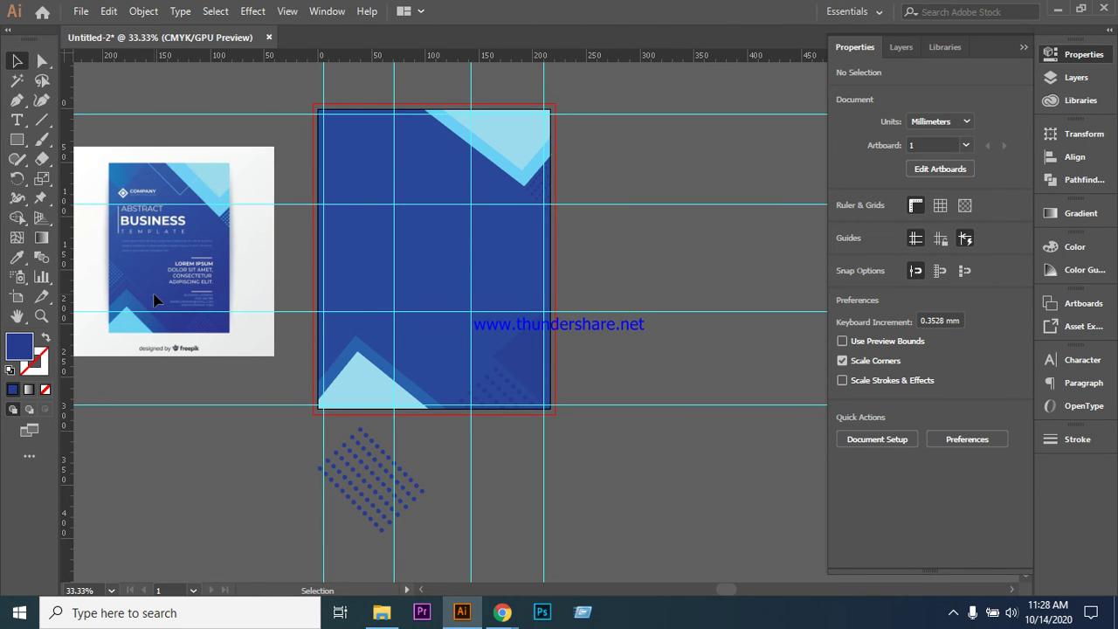
click(530, 370)
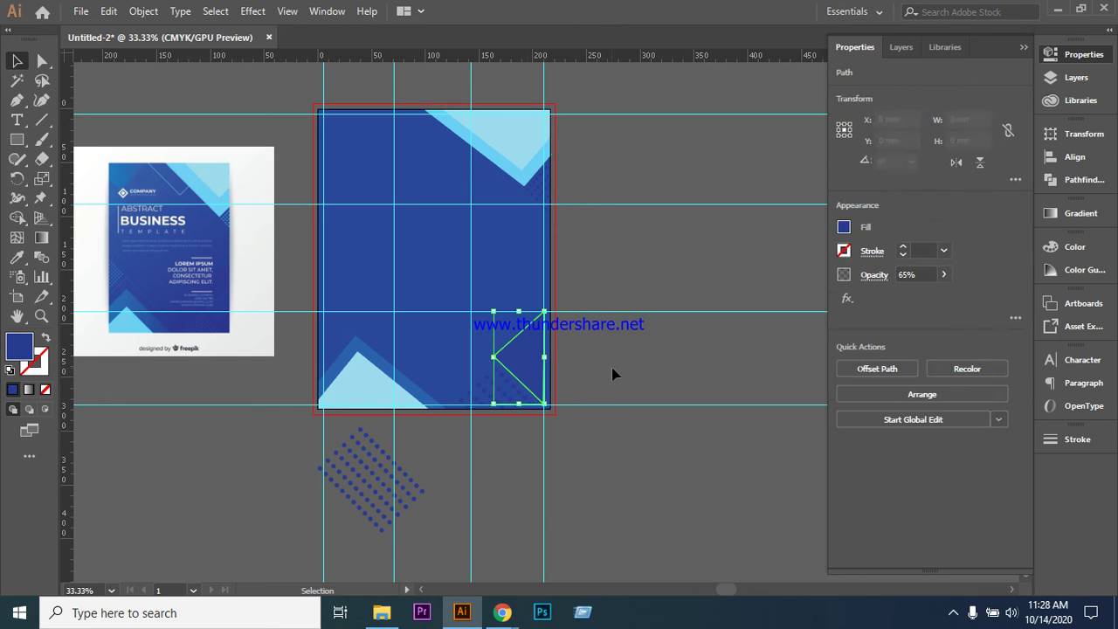
- Draw a triangle path with the Pen tool over the flyer's bottom-left corner
click(636, 362)
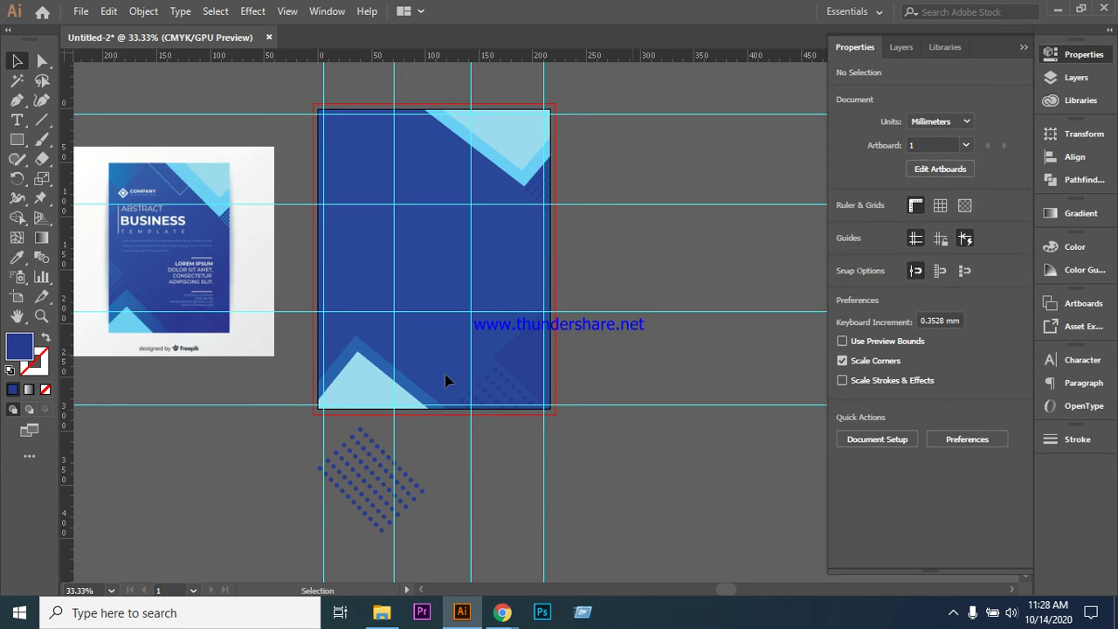
click(369, 359)
key(ctrl+shift+a)
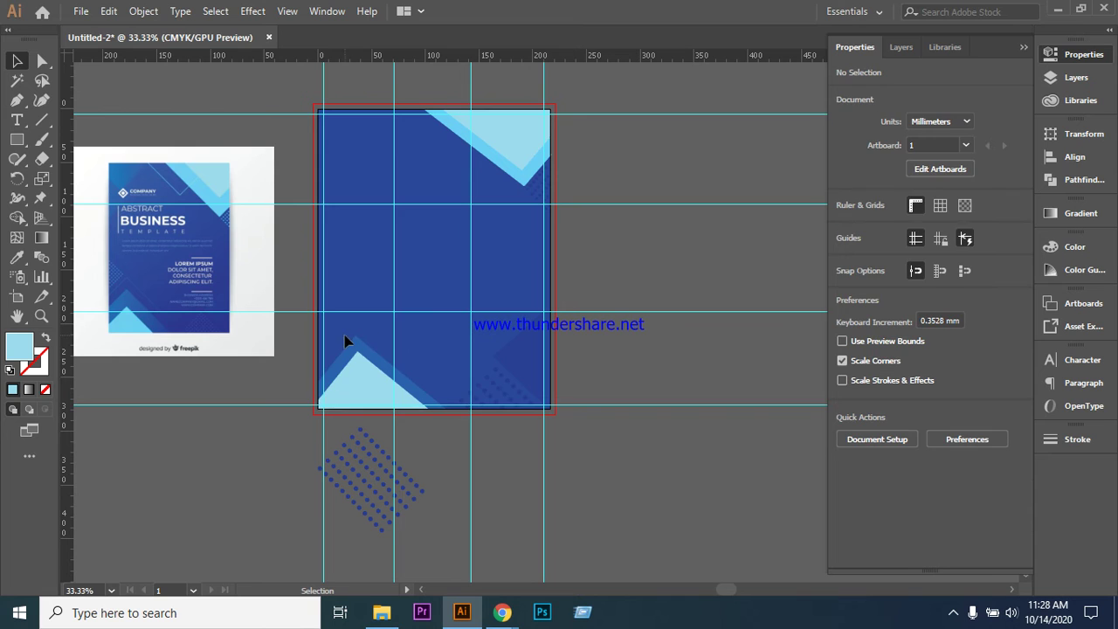
key(p)
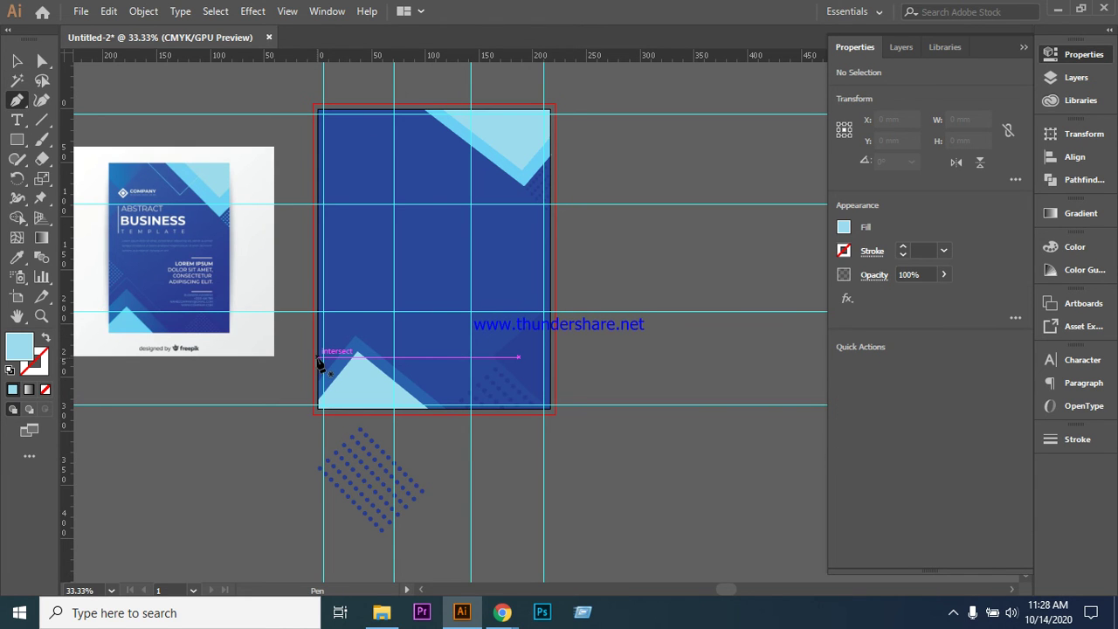
click(318, 358)
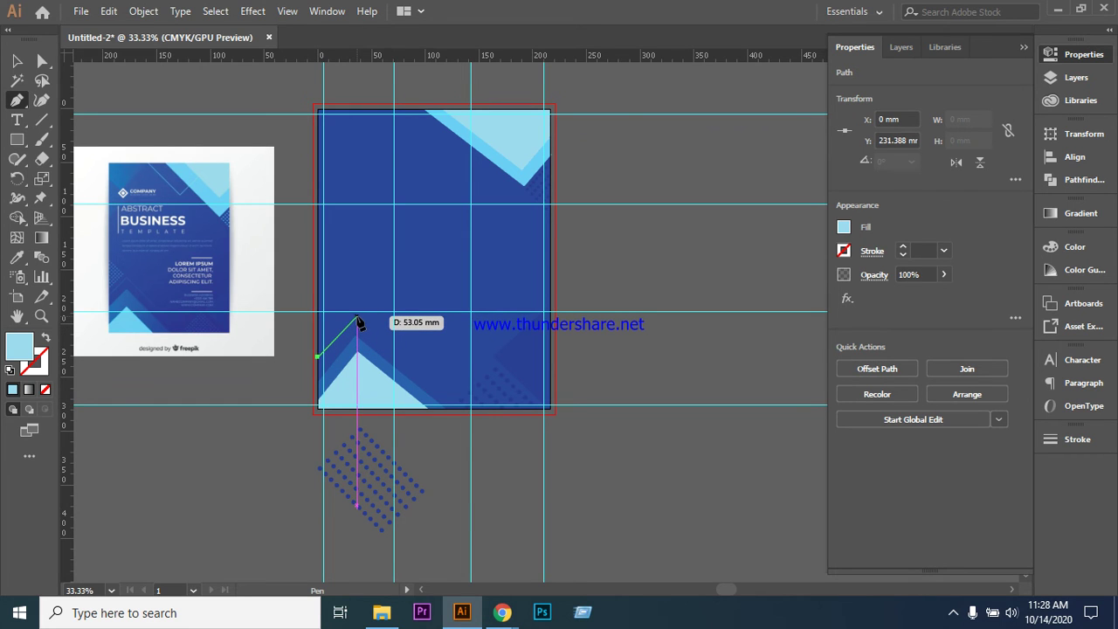
click(356, 316)
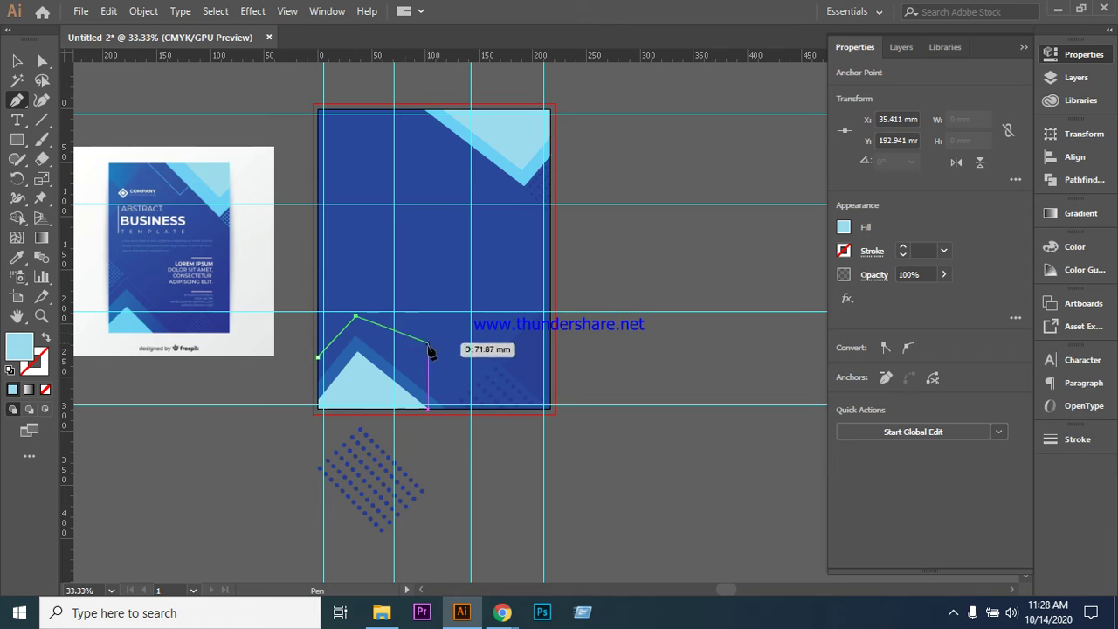
click(458, 402)
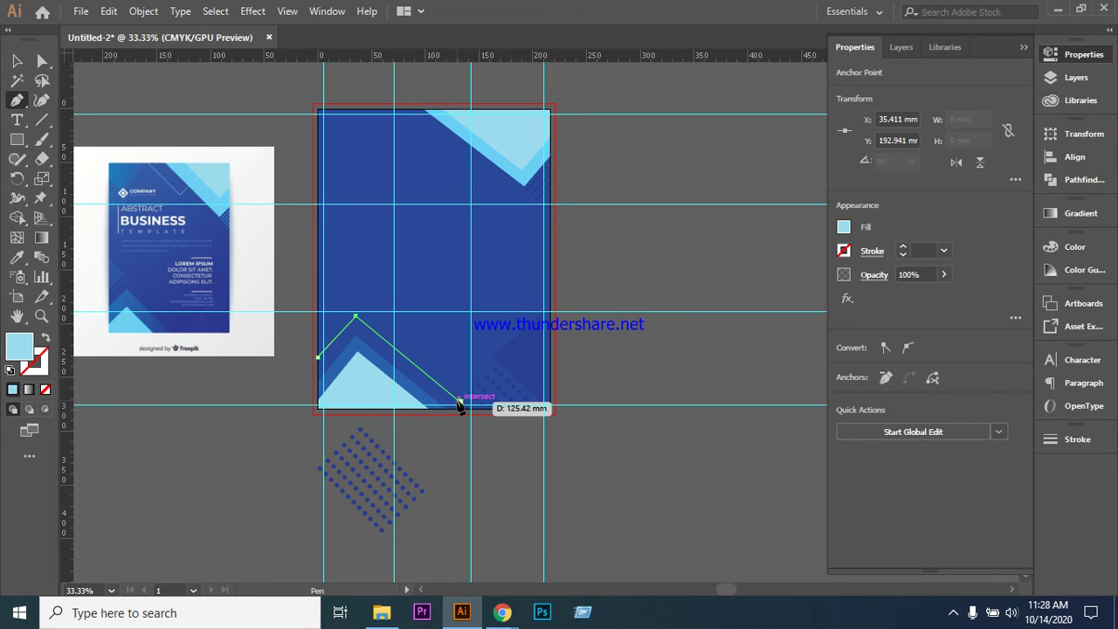
click(460, 401)
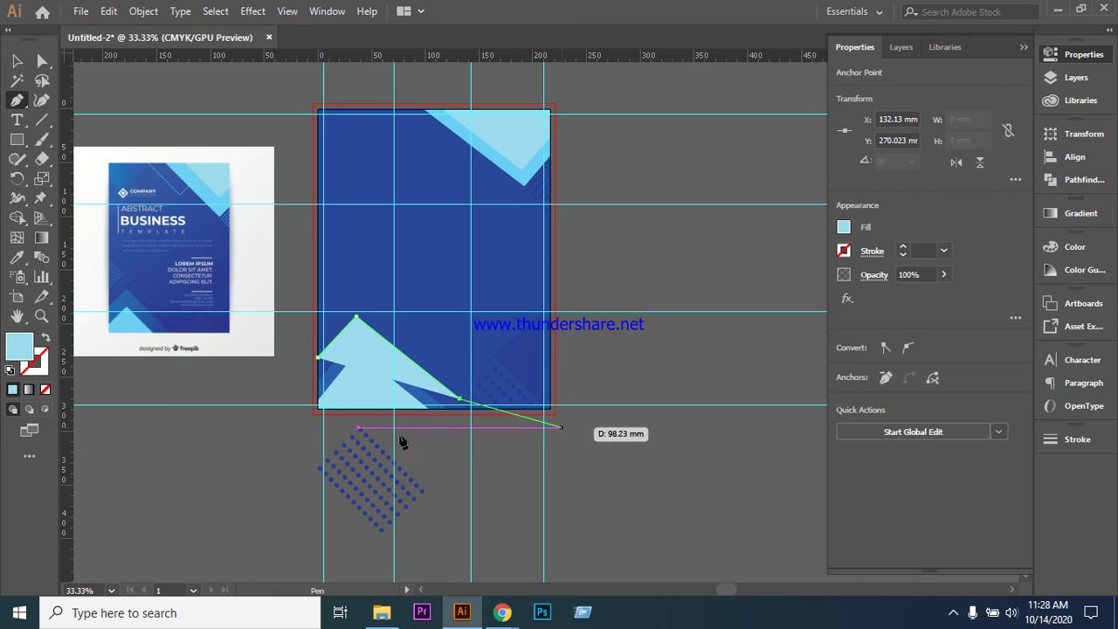
click(18, 61)
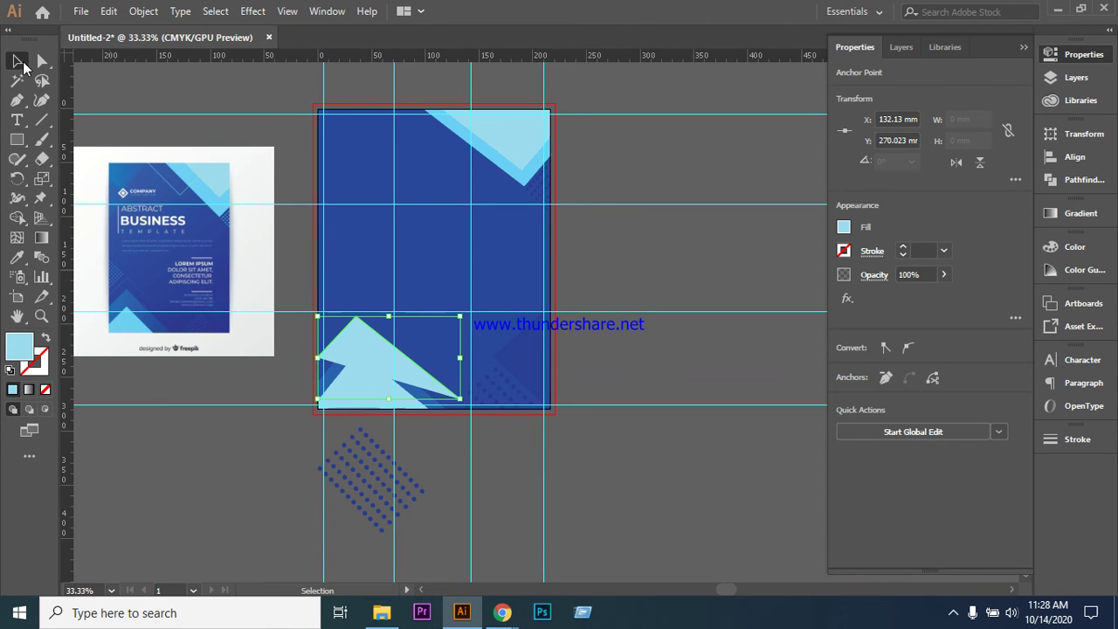
- Swap the new path's fill to a stroke and zoom the view to 50%
click(42, 340)
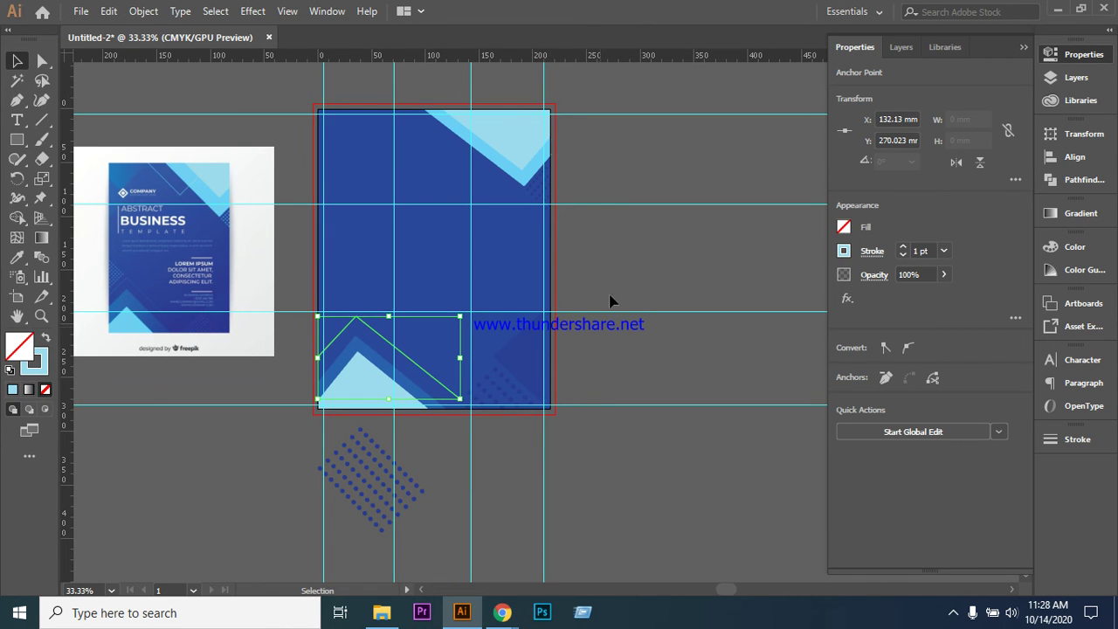
click(624, 254)
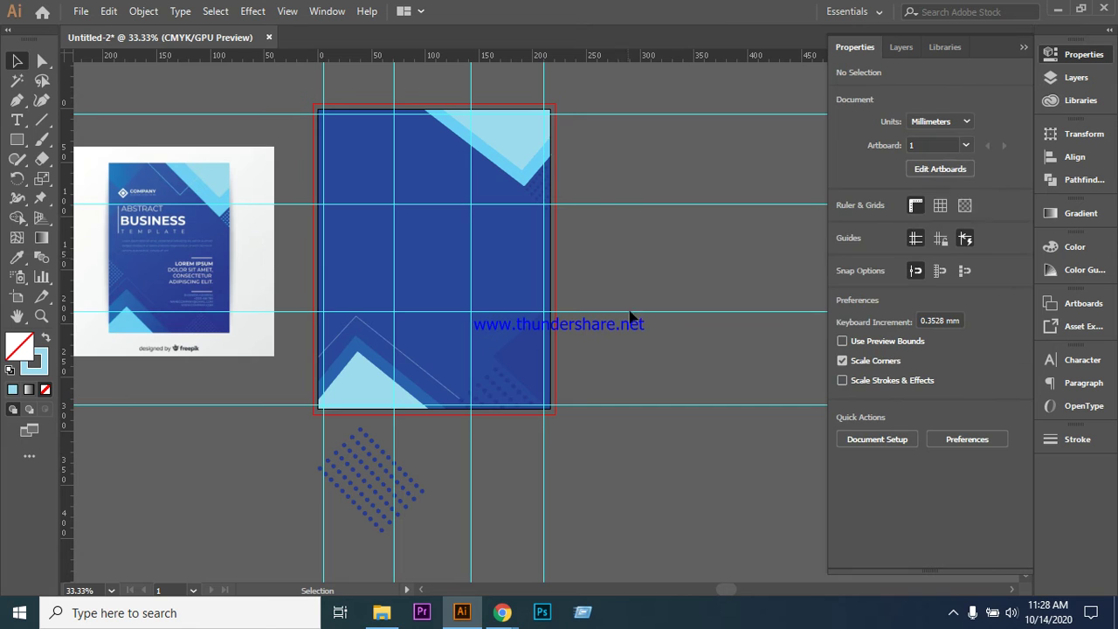
click(357, 323)
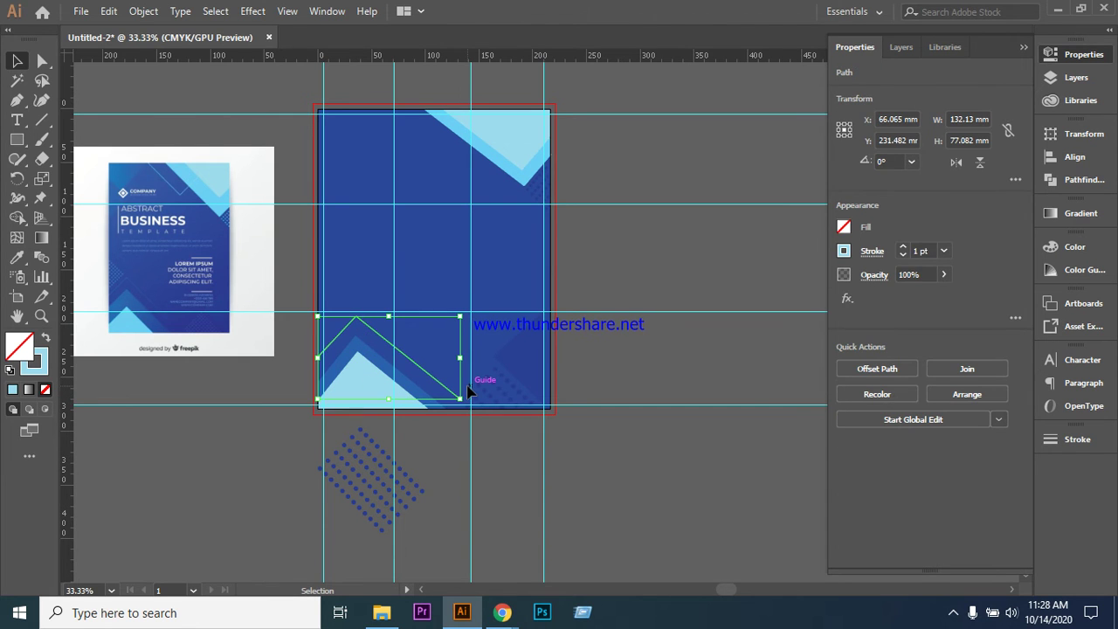
key(ctrl+plus)
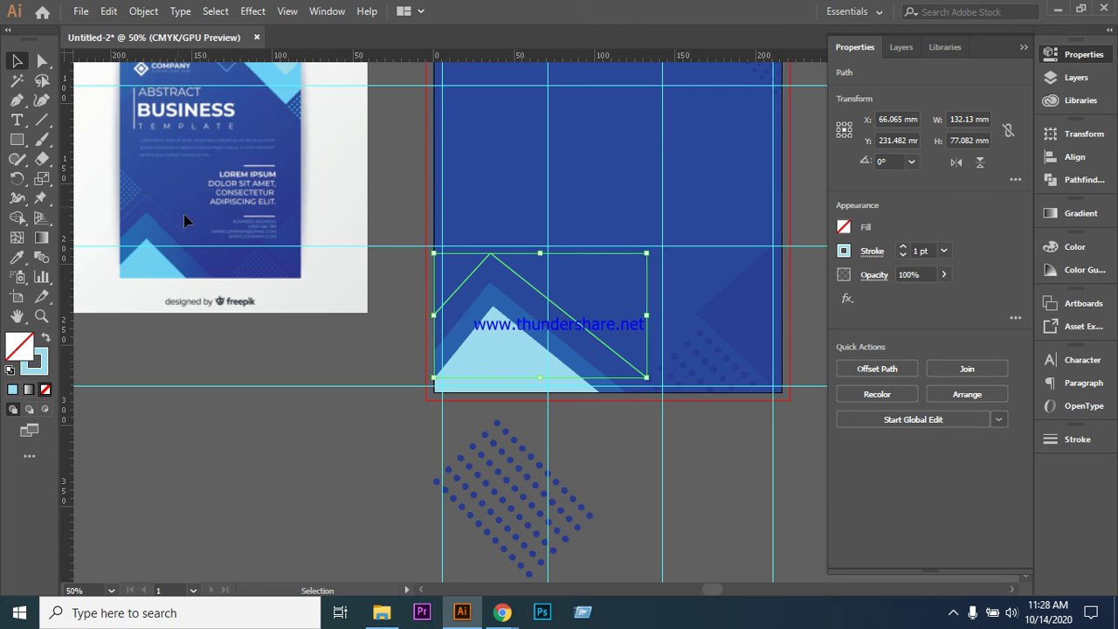
click(1024, 48)
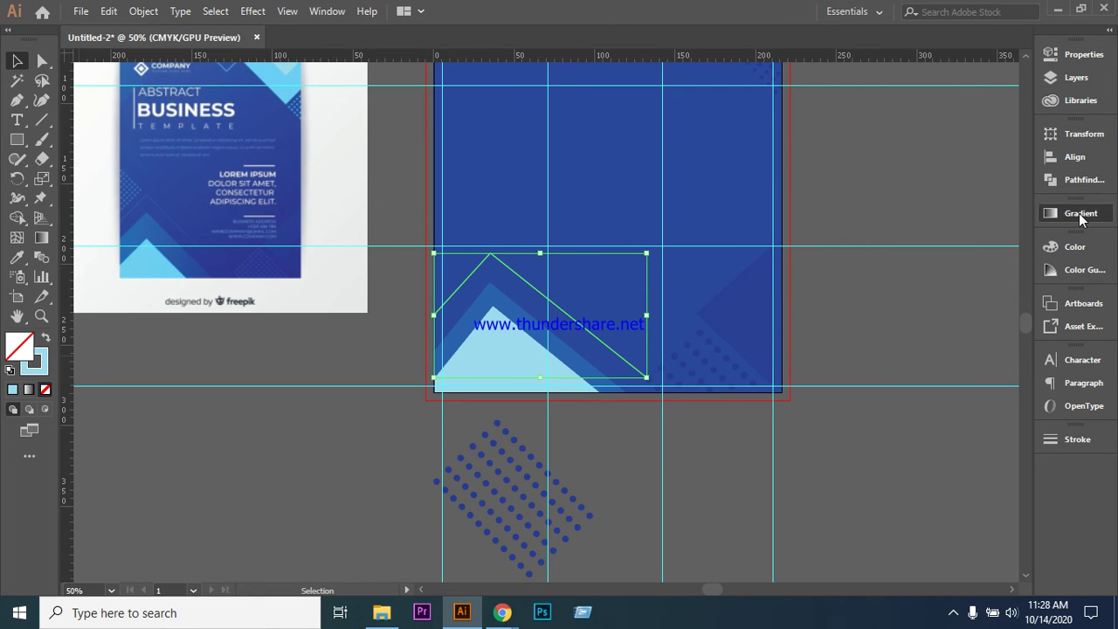
- Set the triangle path's fill to None
click(1080, 215)
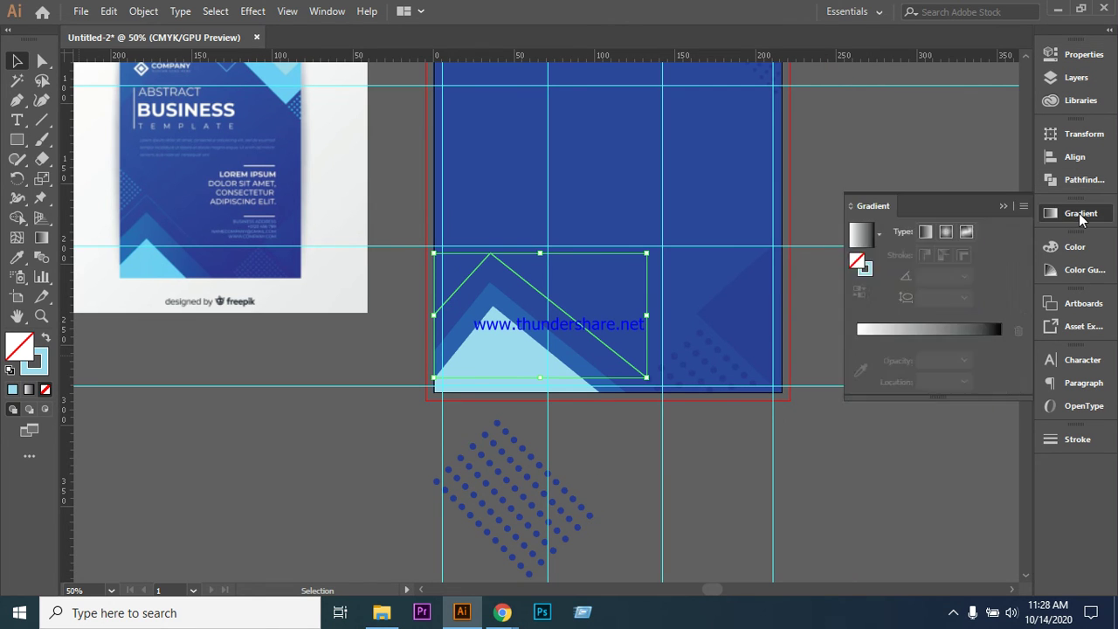
click(868, 271)
double_click(869, 271)
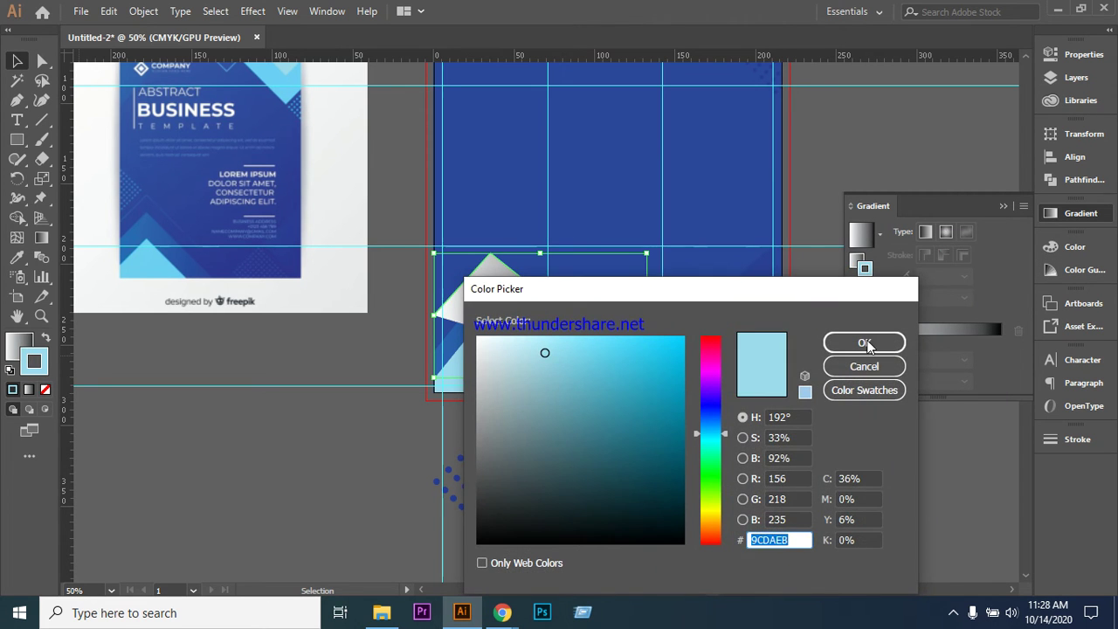
click(864, 342)
click(46, 390)
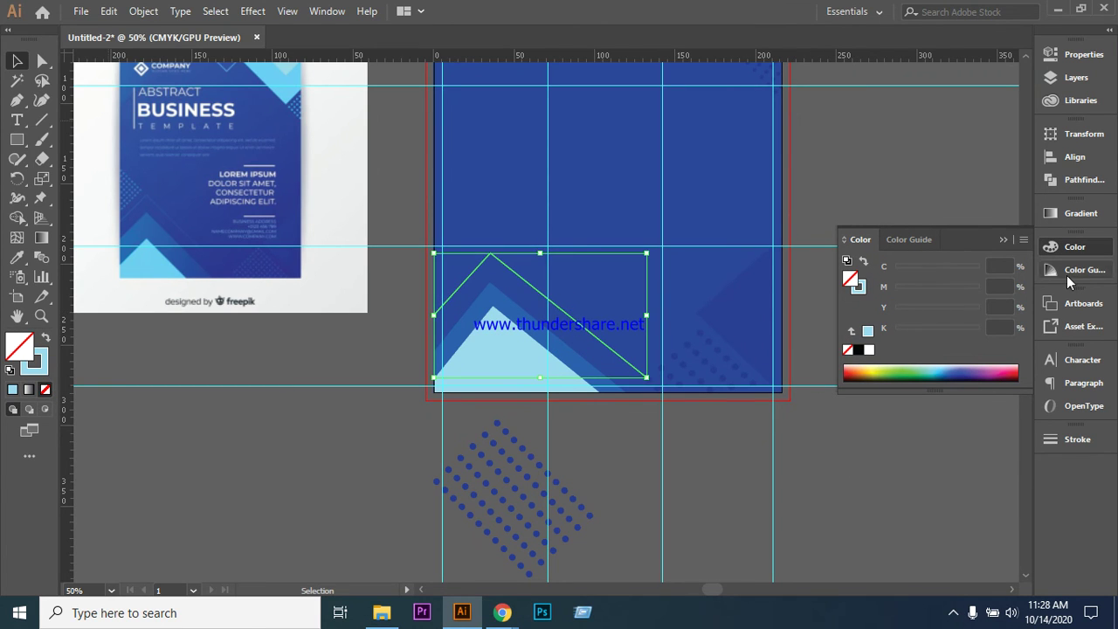
- Give the stroke a linear gradient from cyan (C=70 M=15 Y=0 K=0) to white, adding a middle stop
click(1081, 216)
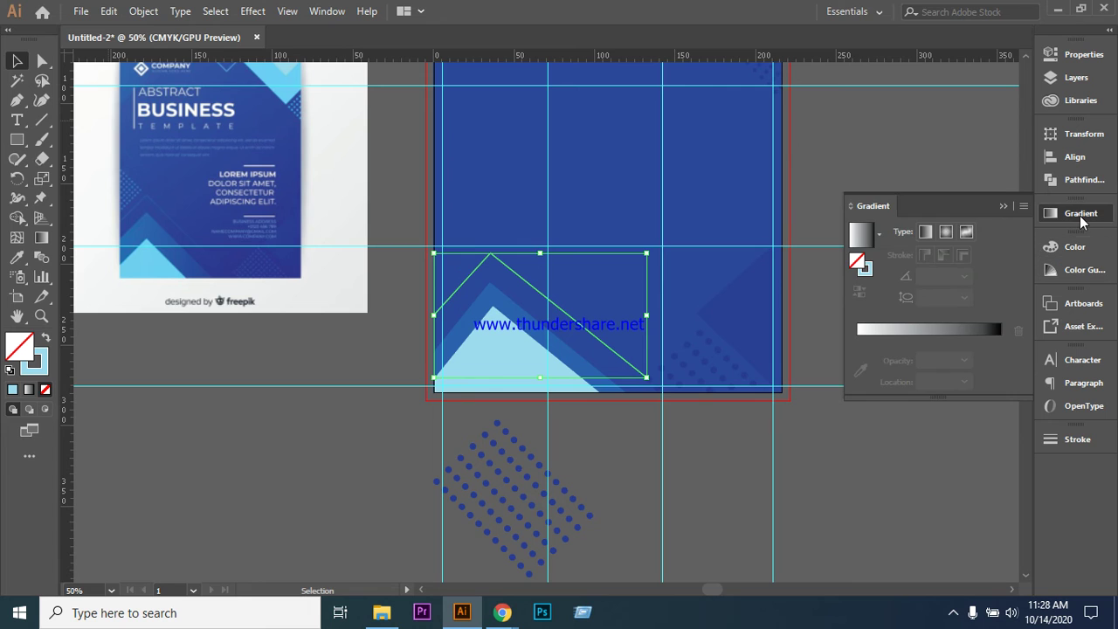
click(866, 272)
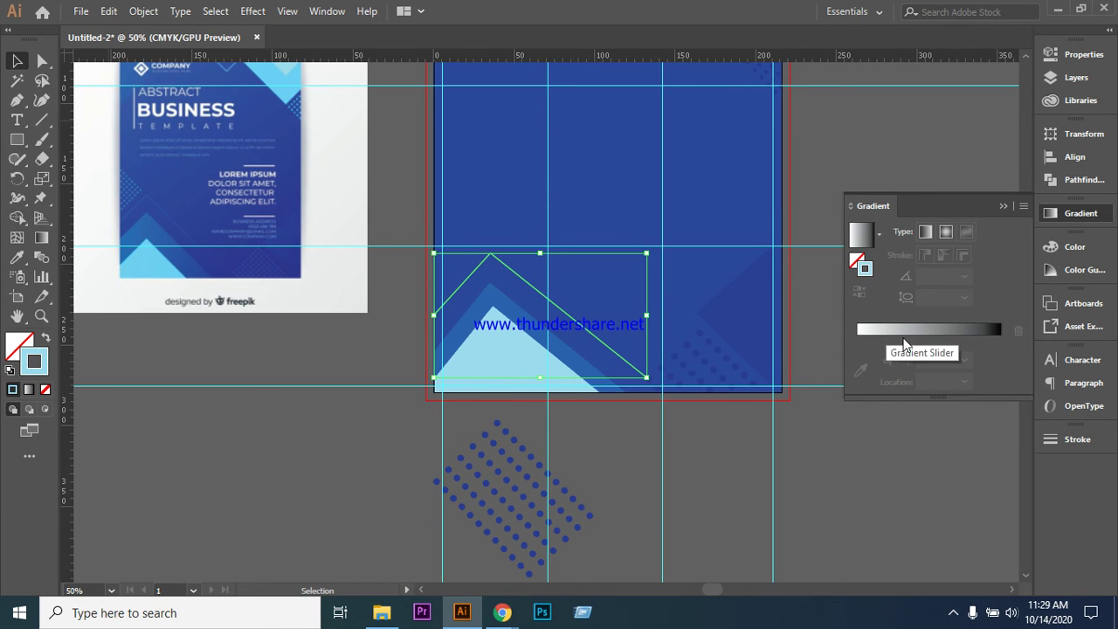
click(903, 332)
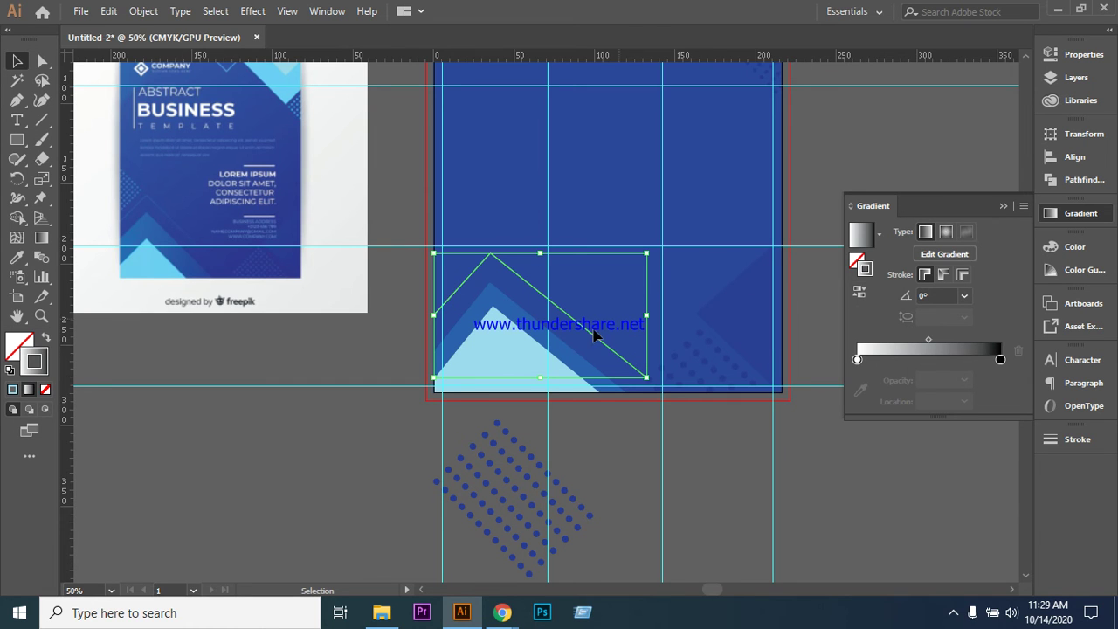
double_click(859, 360)
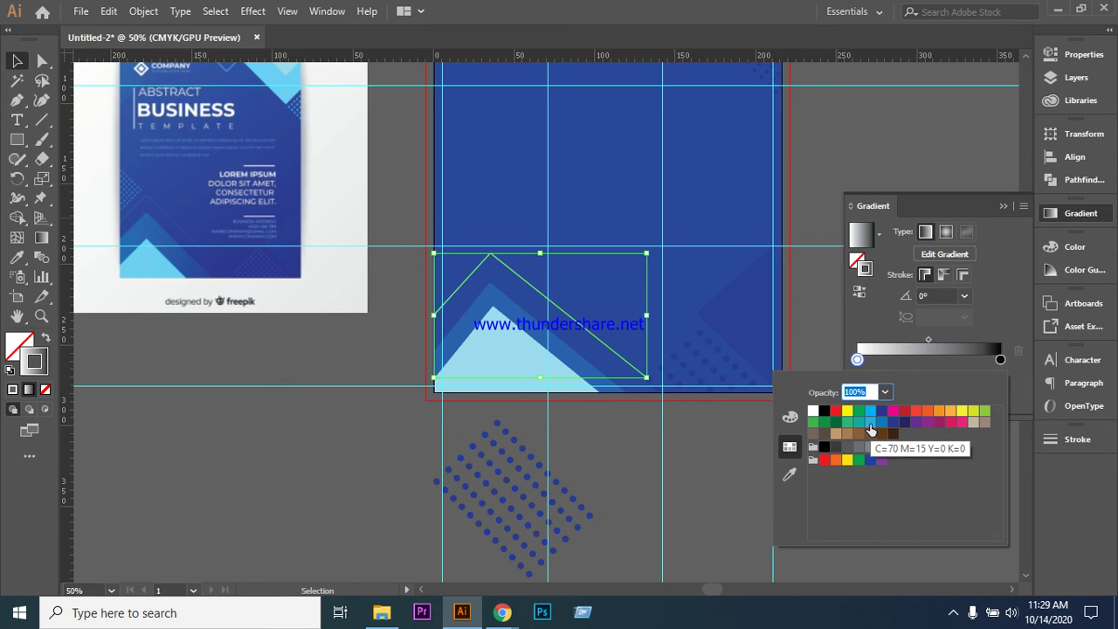
click(871, 422)
click(1001, 360)
double_click(1001, 359)
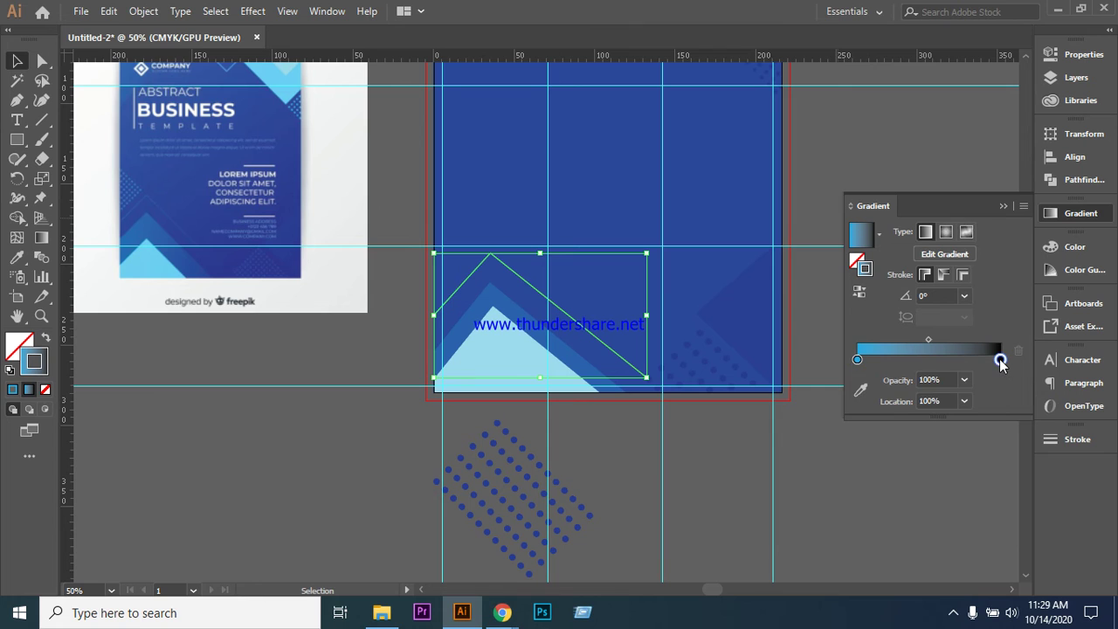
click(814, 413)
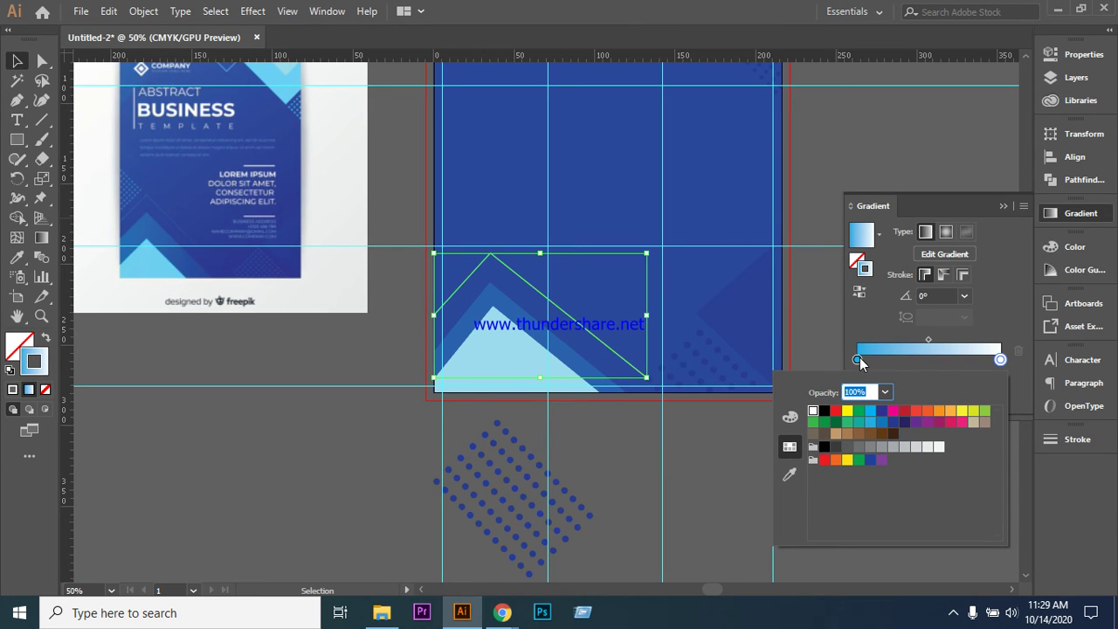
key(Escape)
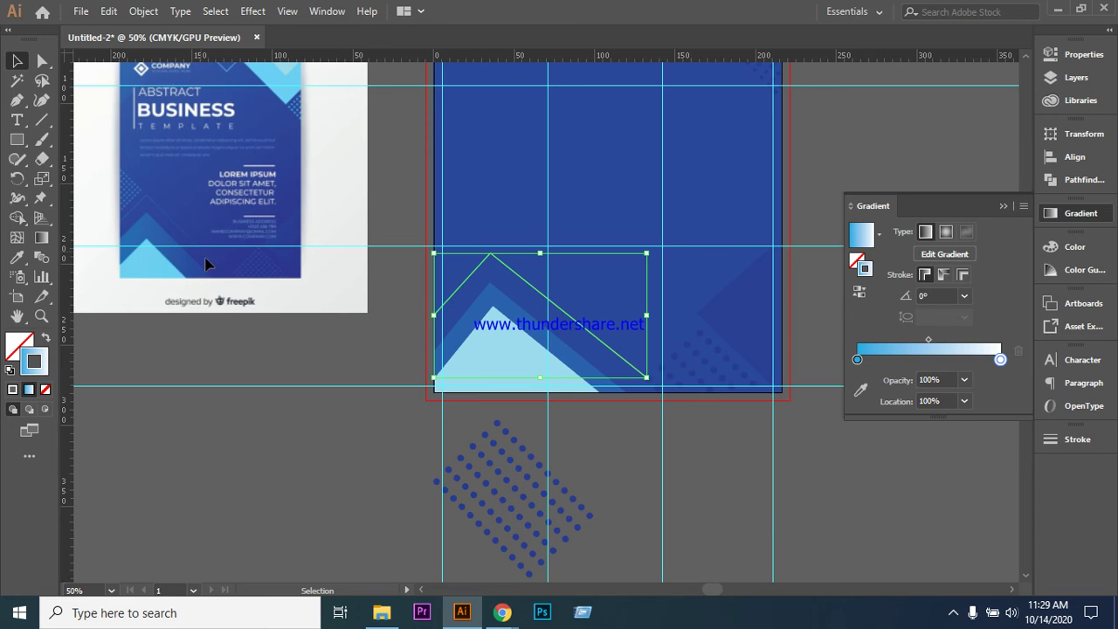
click(930, 358)
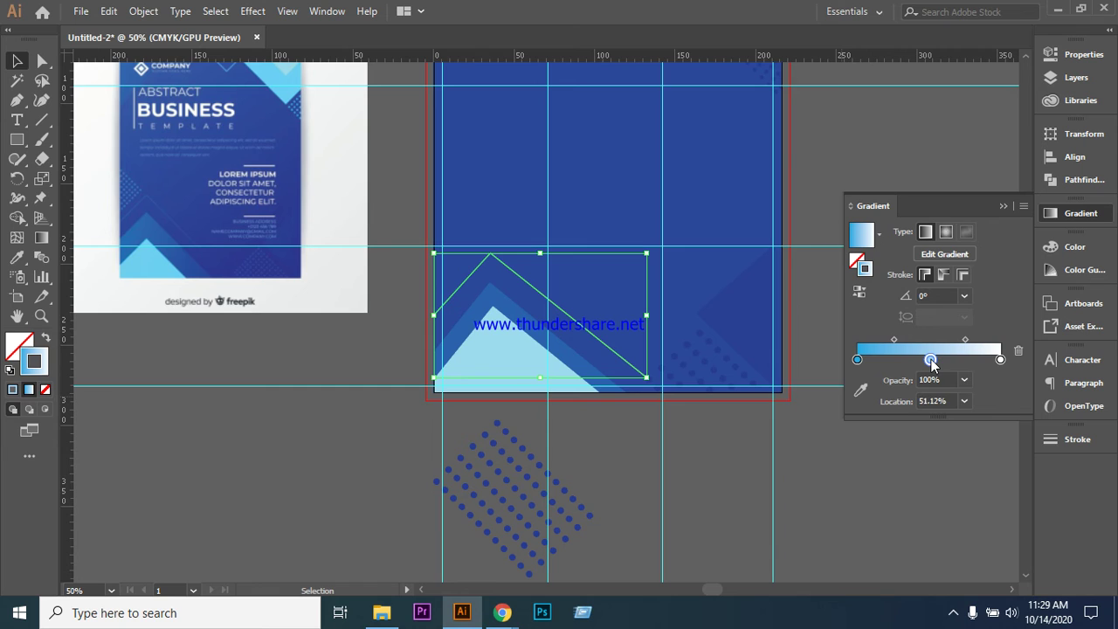
- Make the middle gradient stop teal and shift the left stop slightly right
double_click(930, 359)
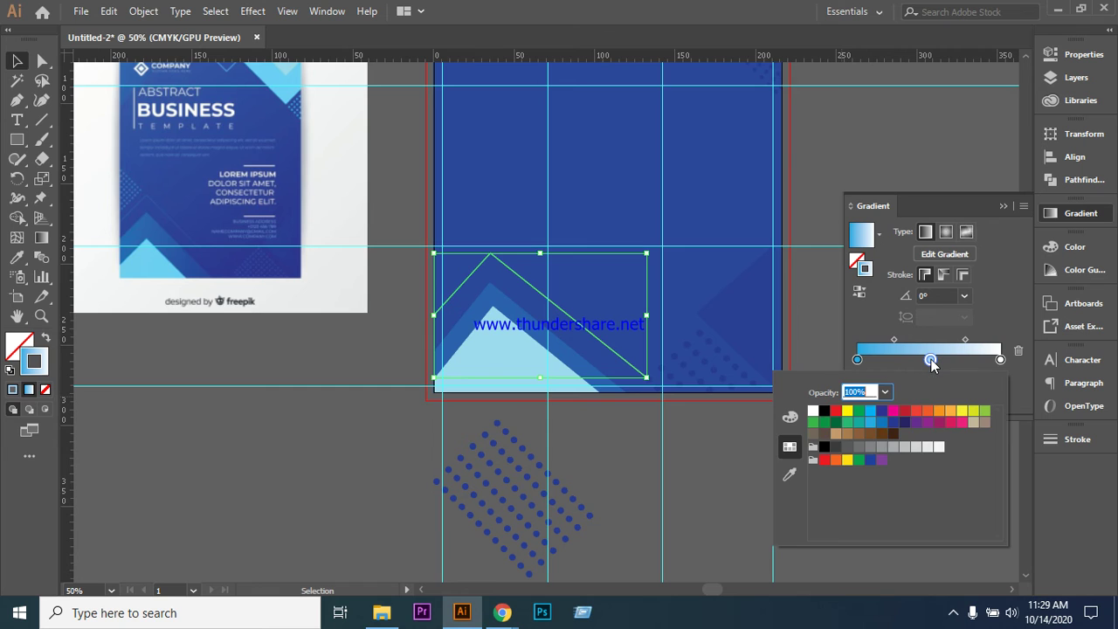
click(860, 423)
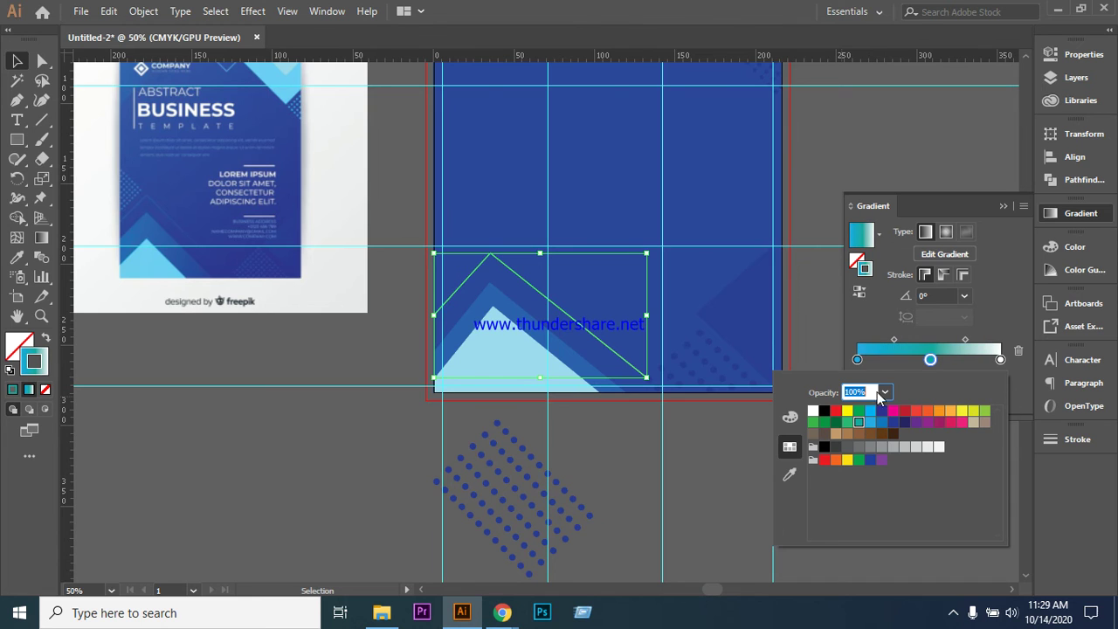
click(934, 360)
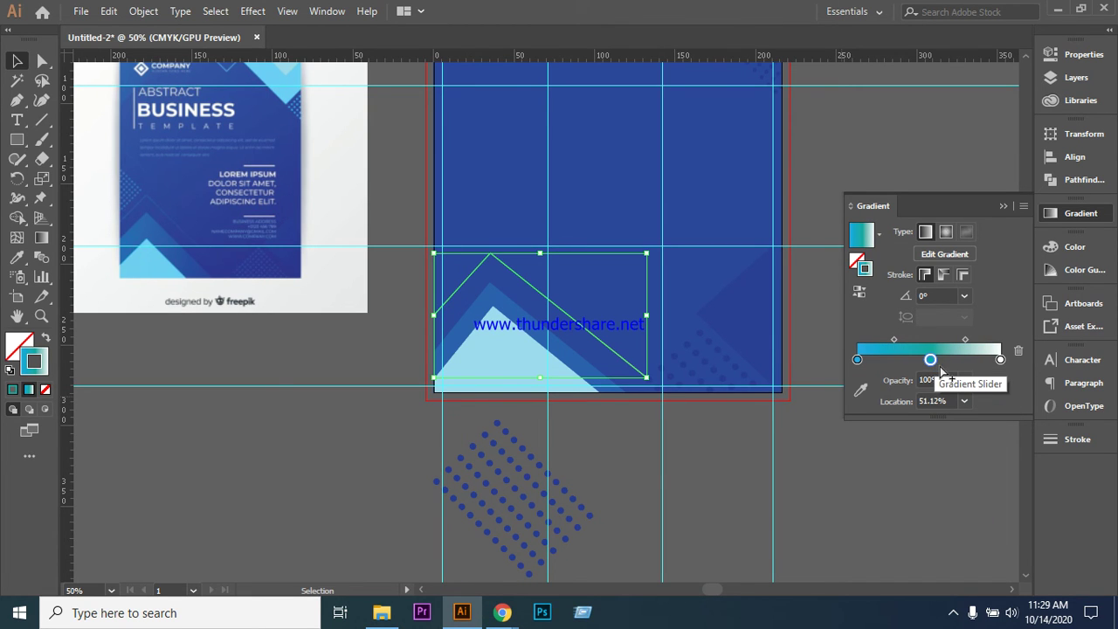
drag(857, 361, 881, 360)
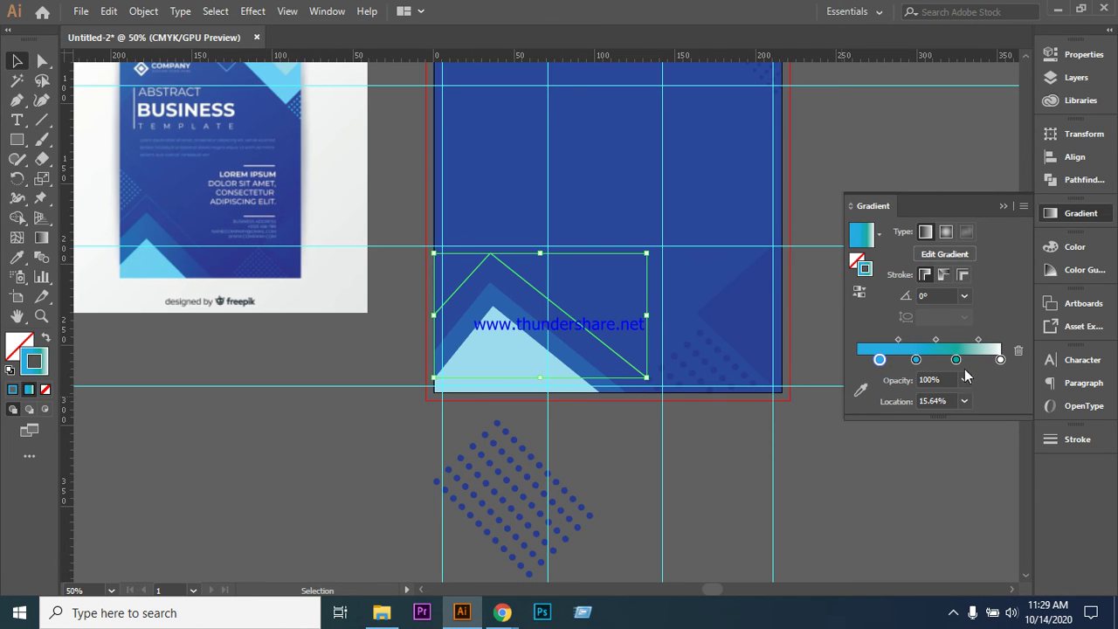
click(825, 147)
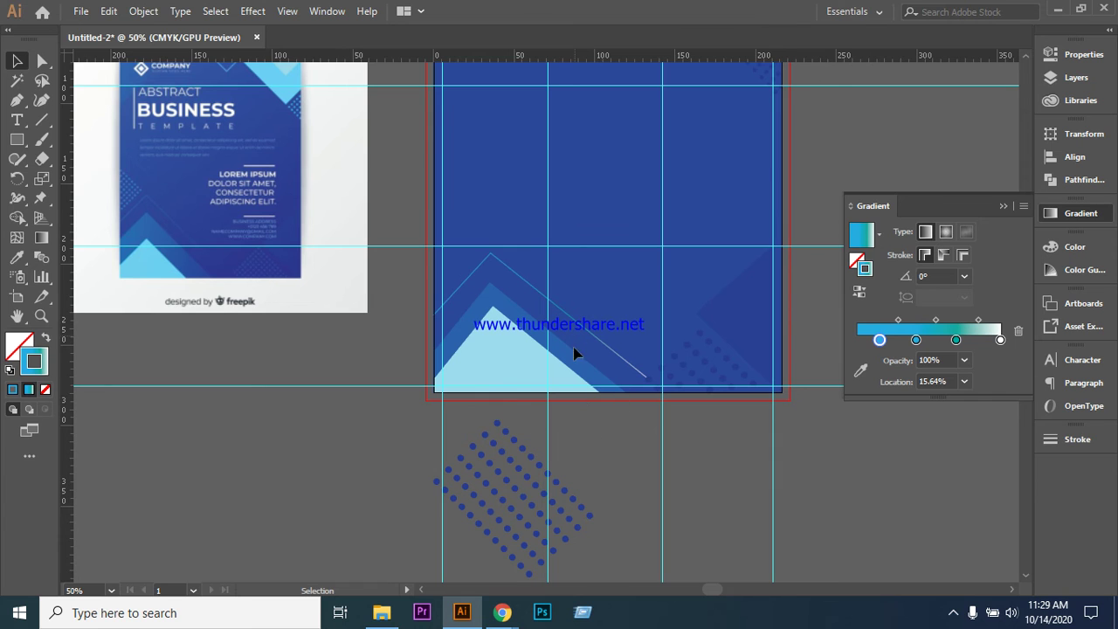
- Drag the white end stop toward the middle of the gradient and review the outline
drag(1000, 340, 941, 343)
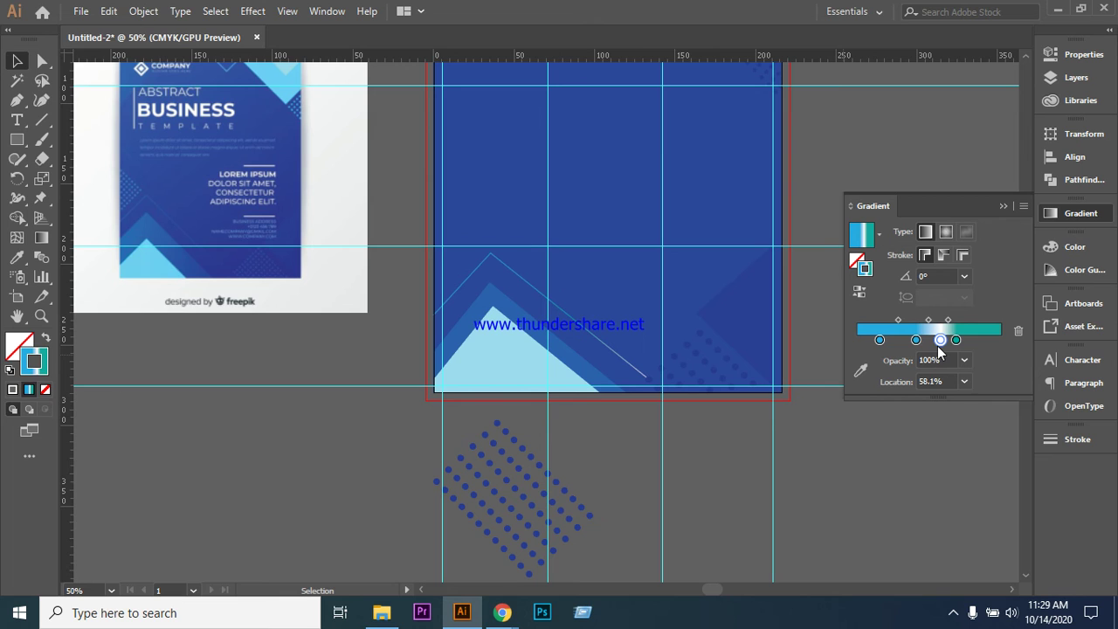
click(602, 341)
click(956, 359)
drag(1000, 359, 961, 360)
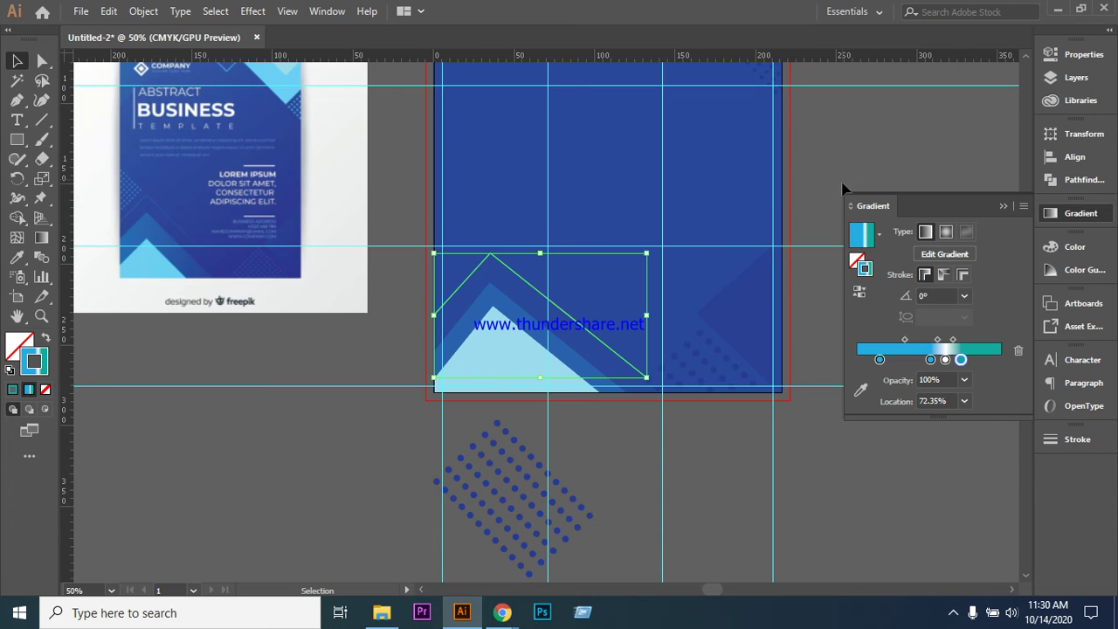
click(882, 472)
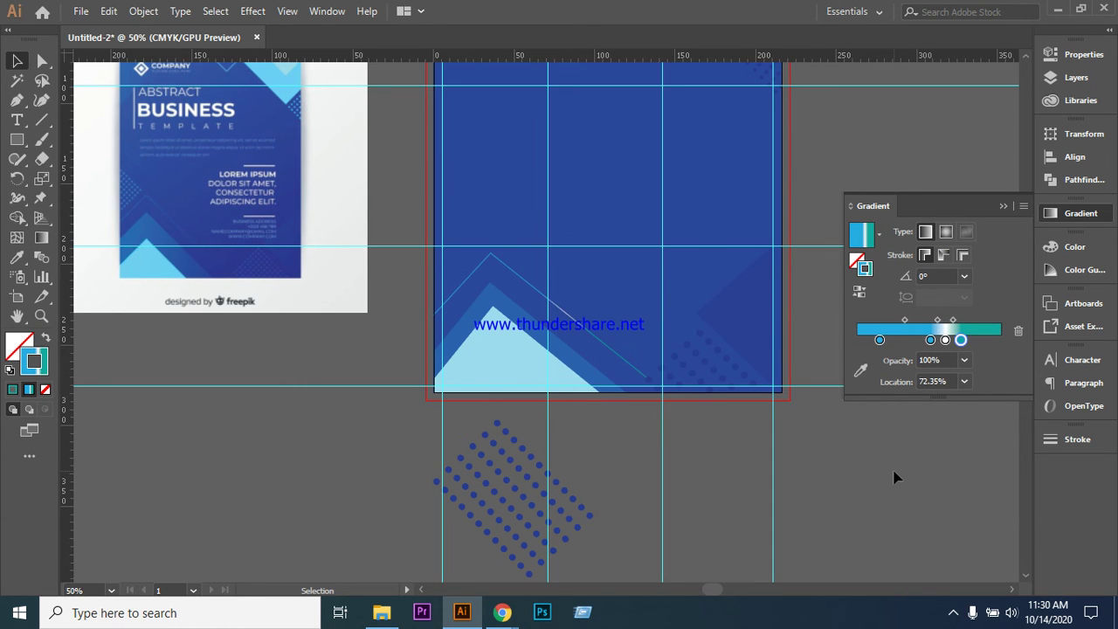
click(620, 359)
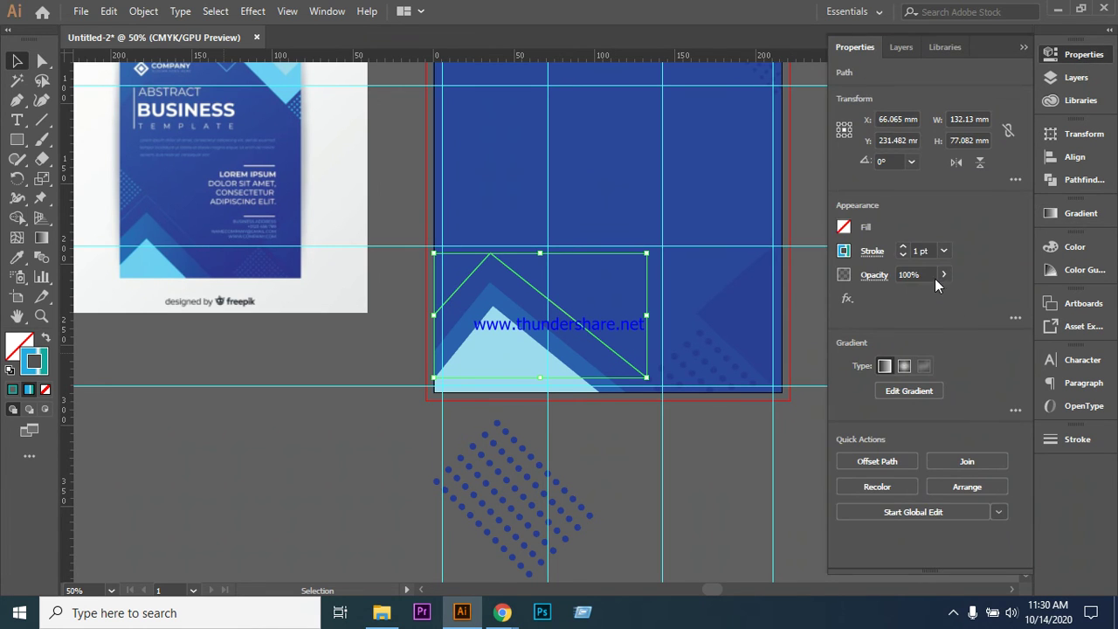
- Set the triangle outline's opacity to 38%
click(941, 277)
click(905, 297)
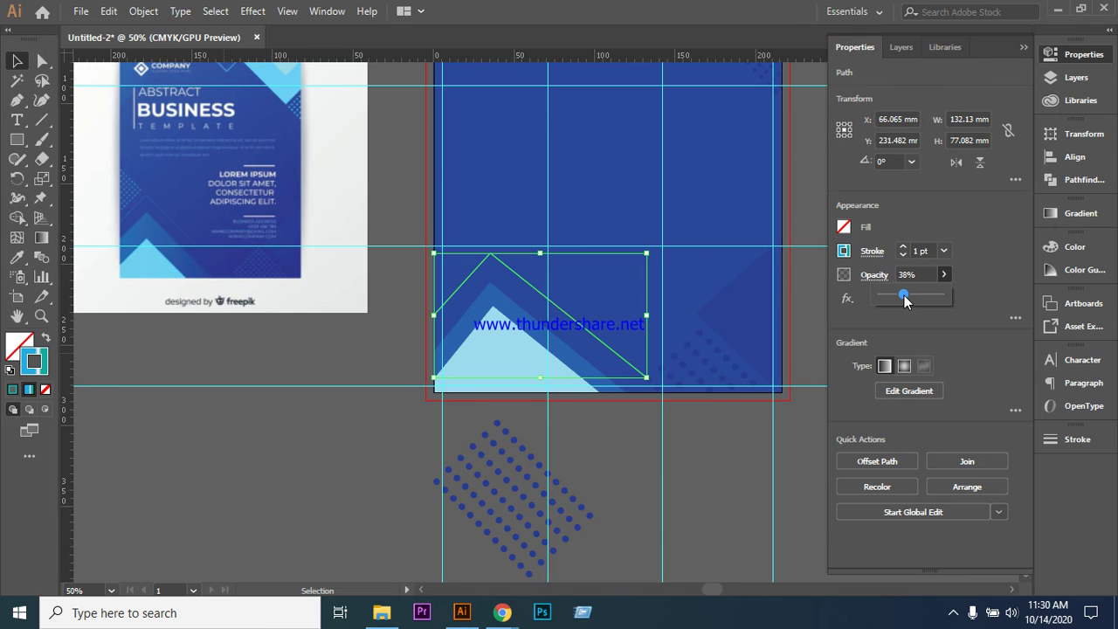
click(797, 458)
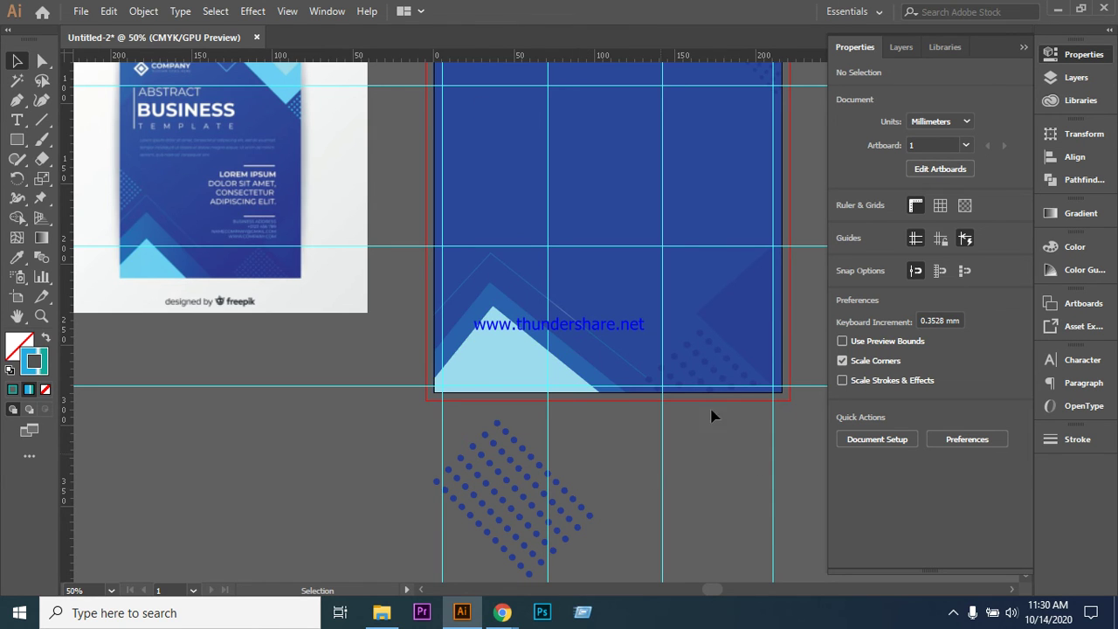
click(591, 334)
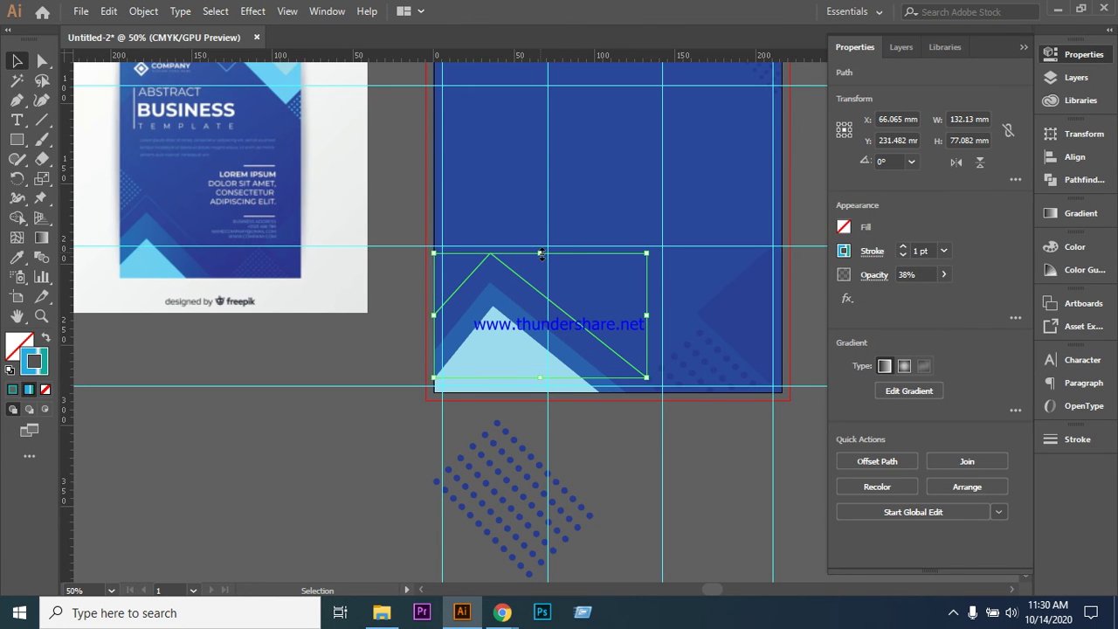
- Lower the outline's top edge slightly, undoing a first attempt before redoing it
drag(542, 253, 541, 264)
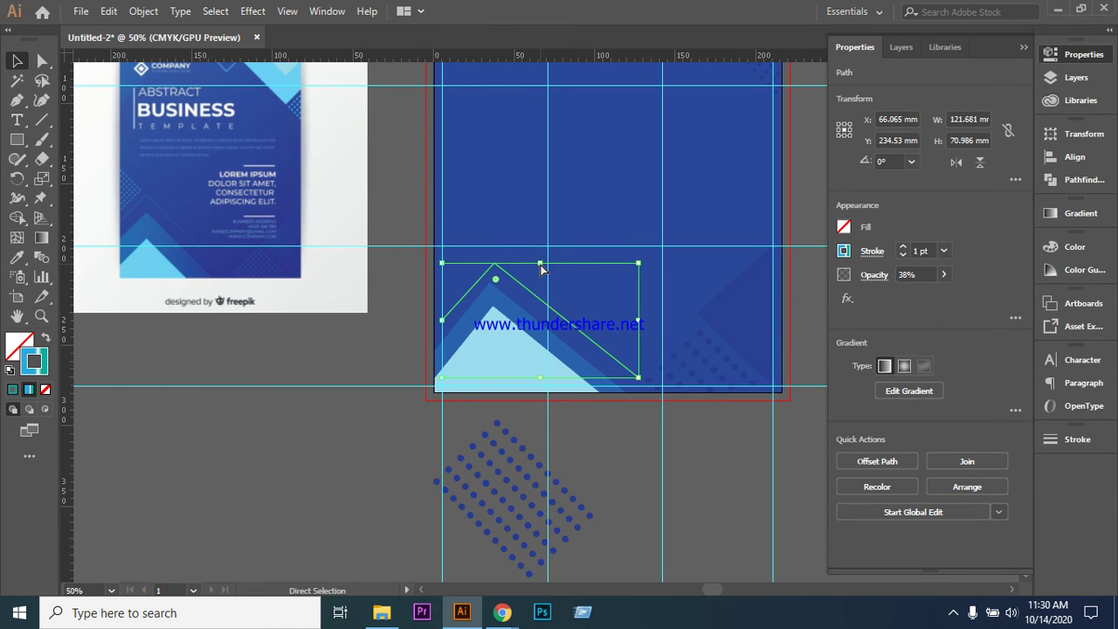
key(ctrl+z)
click(482, 352)
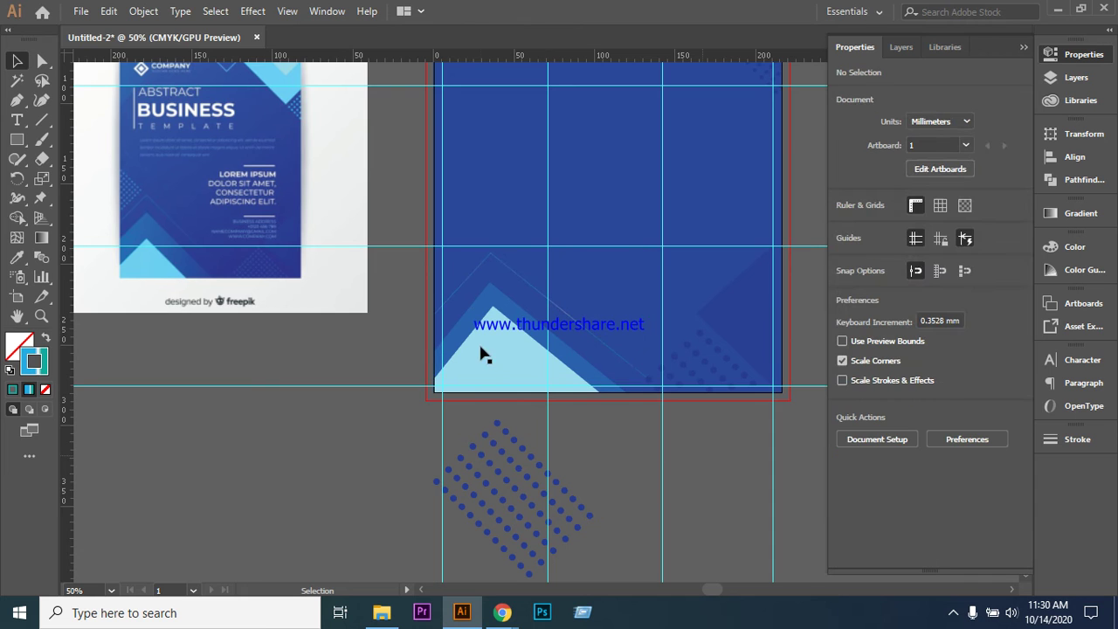
click(472, 289)
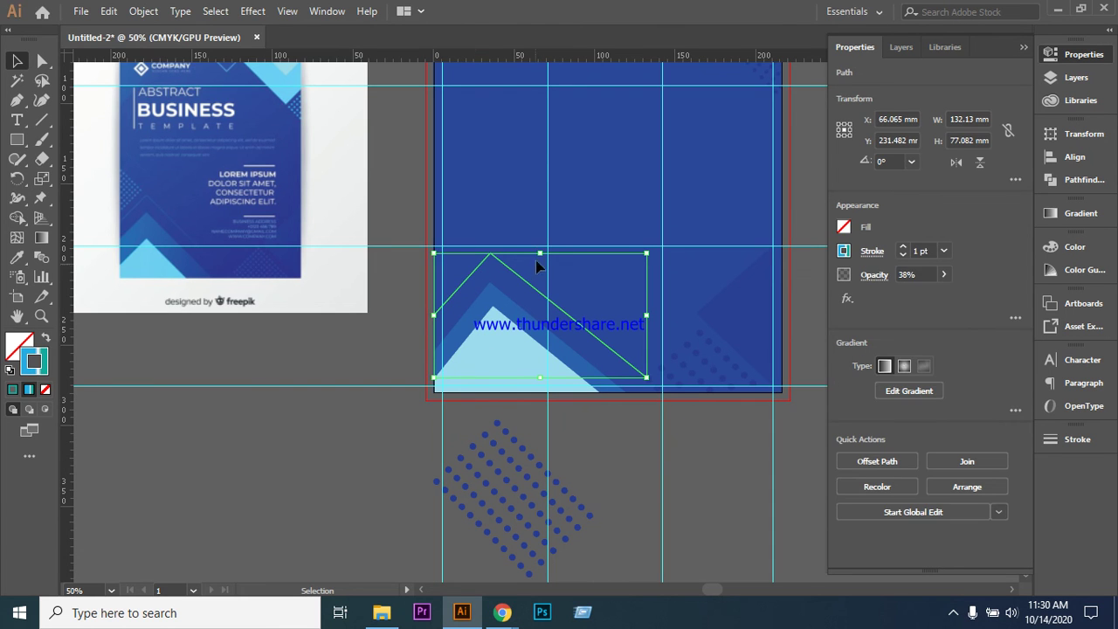
drag(539, 253, 539, 266)
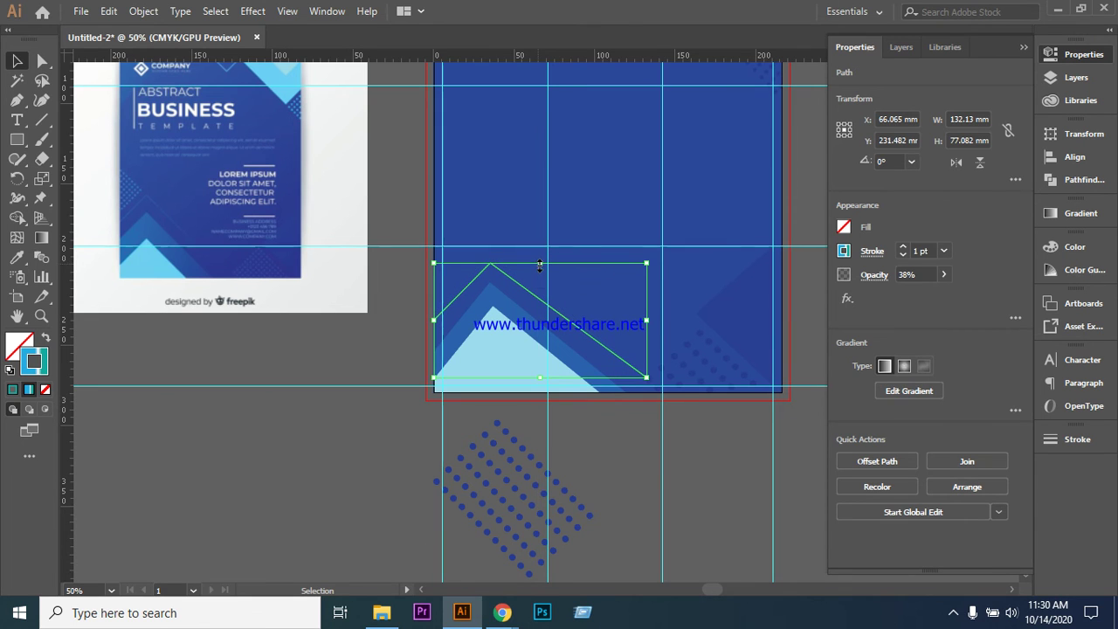
key(a)
key(v)
click(540, 351)
click(529, 286)
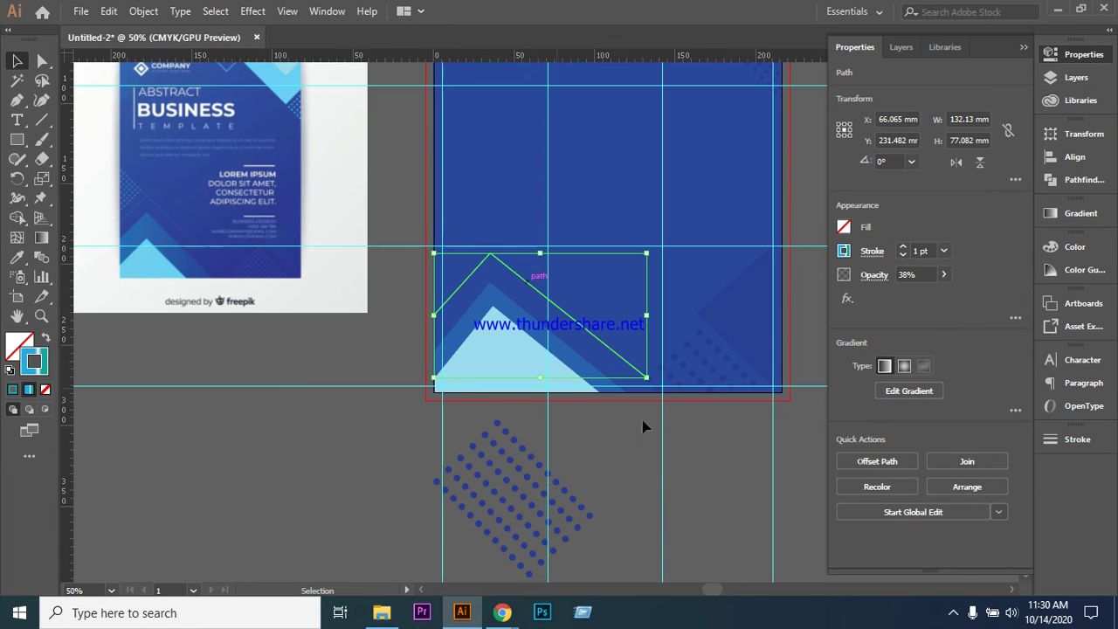
click(708, 477)
- Alt-drag a copy of the bottom-right dot pattern left, rotate it upright, and shrink it
scroll(657, 498, up, 2)
click(702, 411)
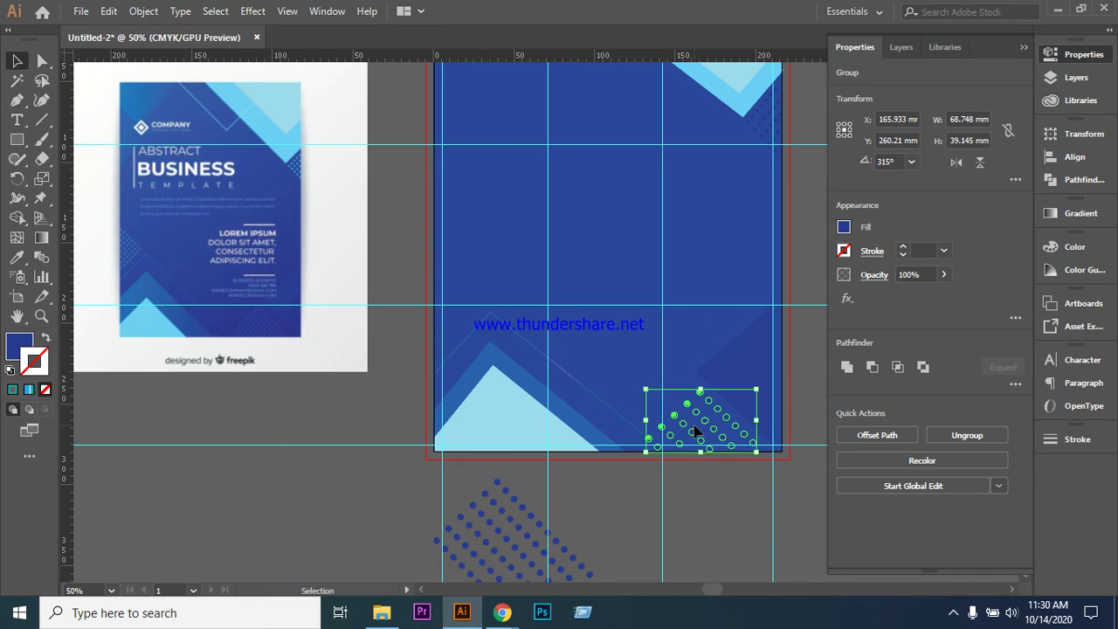
drag(696, 428, 474, 294)
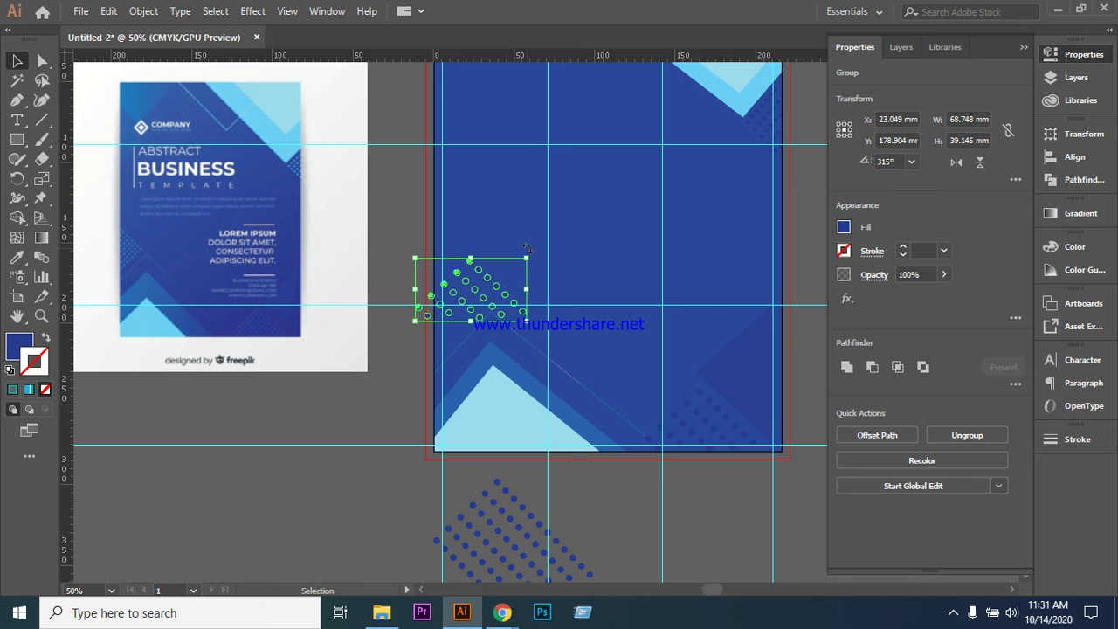
drag(528, 250, 499, 321)
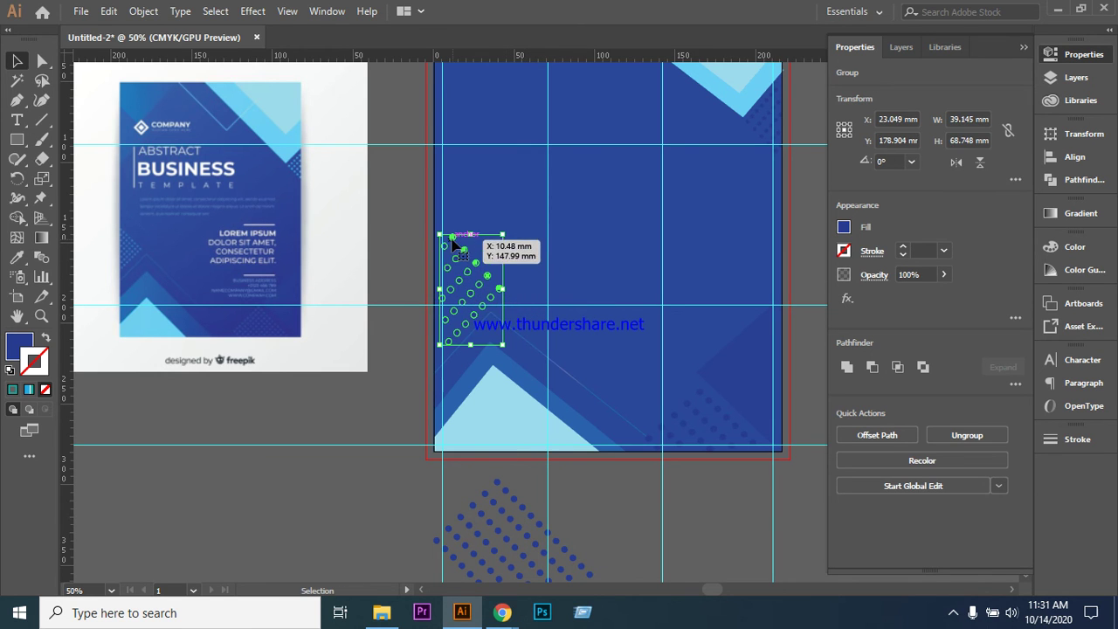
drag(439, 234, 445, 271)
key(Left)
key(Left)
key(Left)
key(Left)
key(Left)
key(Left)
key(Left)
key(Left)
key(Left)
key(Left)
key(Left)
key(Left)
key(Left)
key(Left)
key(Left)
key(Left)
key(Left)
key(Left)
key(Left)
key(Left)
key(Left)
key(Left)
key(Left)
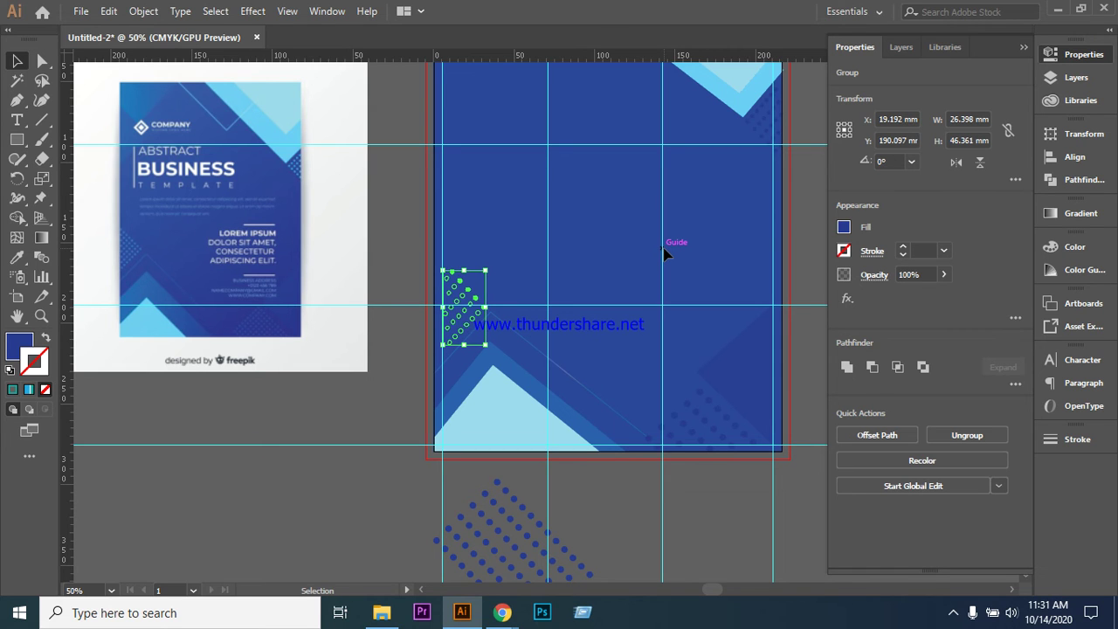
- Nudge the copied dots against the artboard's left edge and enlarge them to about 27.78 × 48.78 mm
click(534, 244)
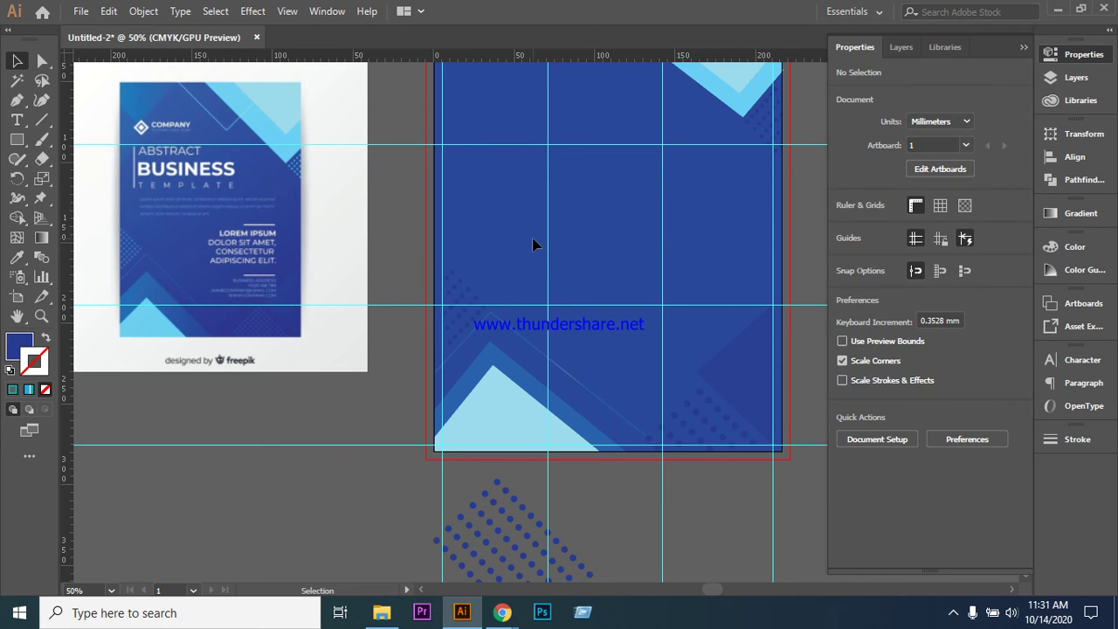
drag(470, 292, 564, 249)
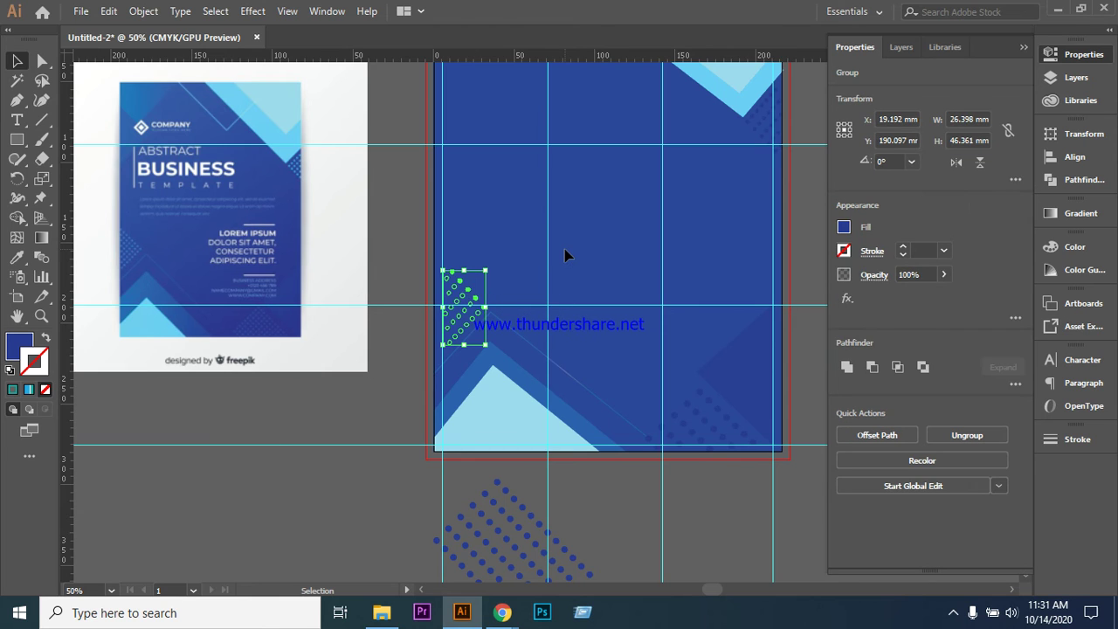
key(Left)
key(Left)
key(Left)
key(Left)
key(Left)
key(Left)
key(Left)
key(Left)
key(Left)
key(Left)
key(Left)
key(Left)
key(Left)
key(Left)
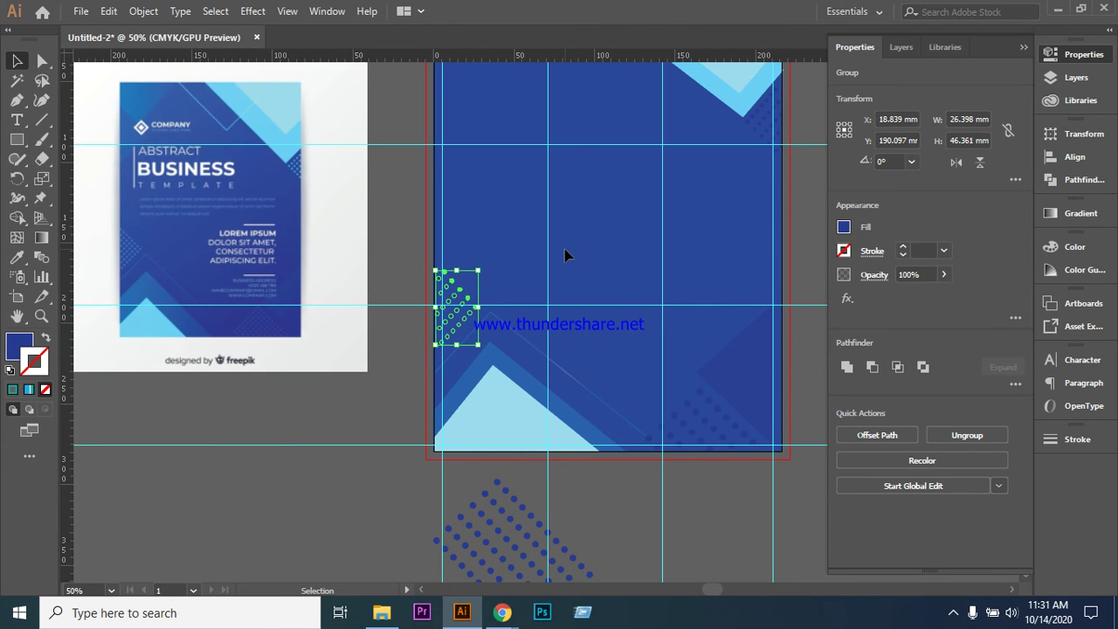
click(530, 254)
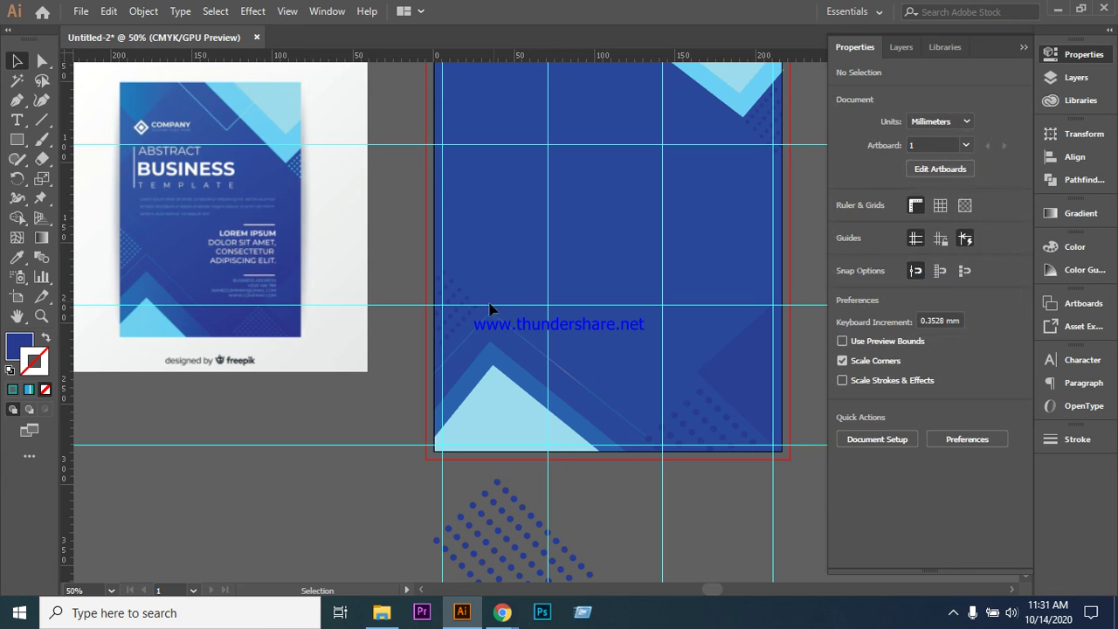
click(468, 323)
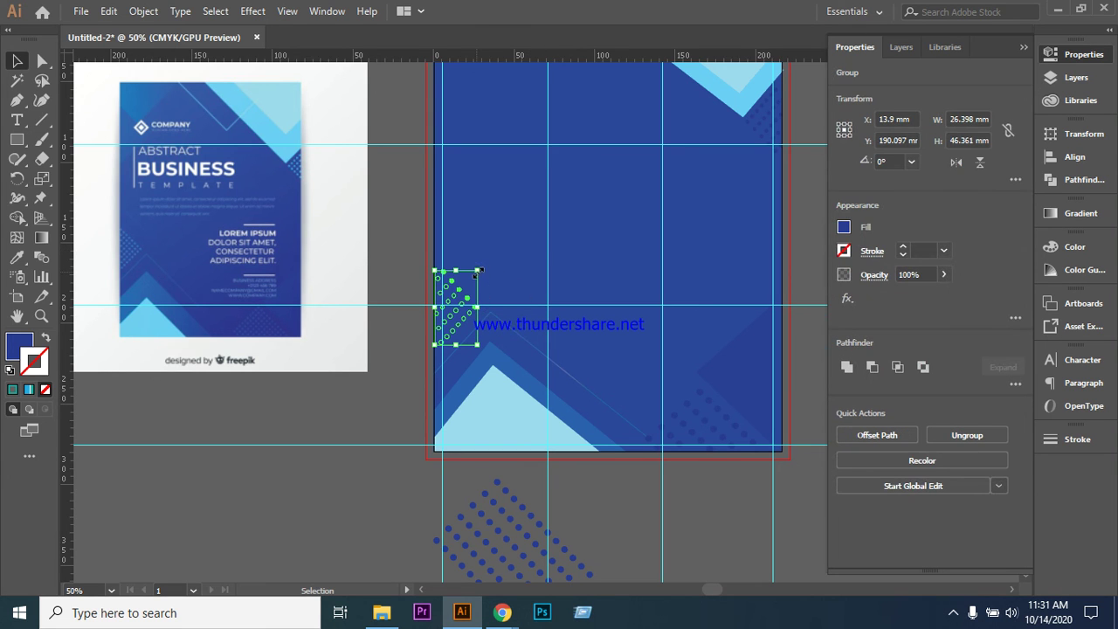
drag(479, 269, 481, 264)
click(515, 219)
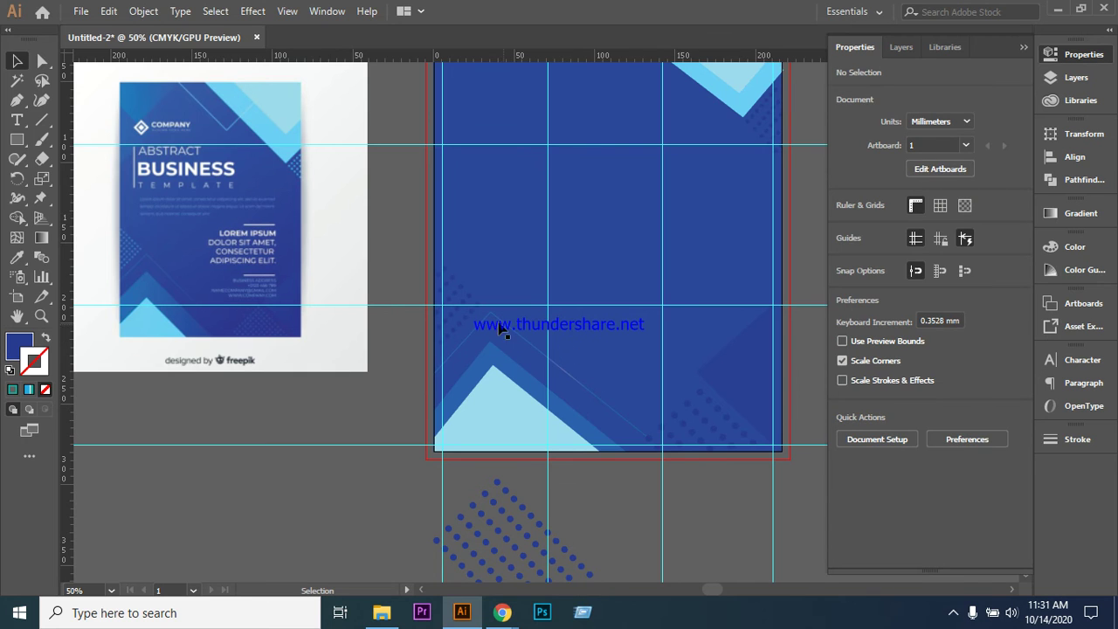
drag(474, 330, 451, 302)
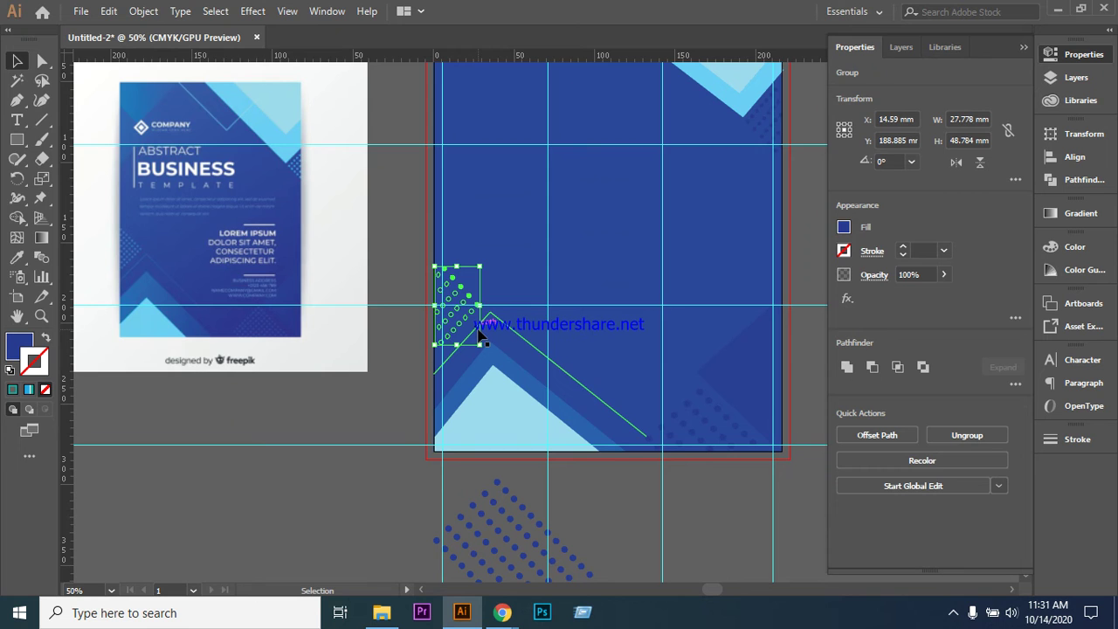
click(518, 270)
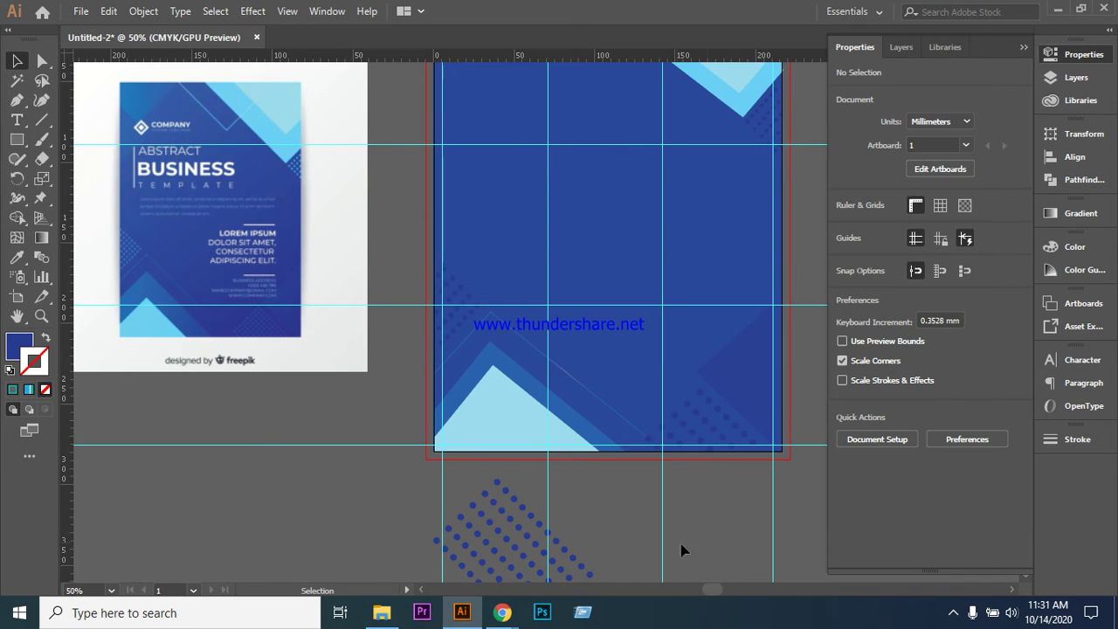
scroll(677, 547, up, 5)
scroll(649, 421, down, 1)
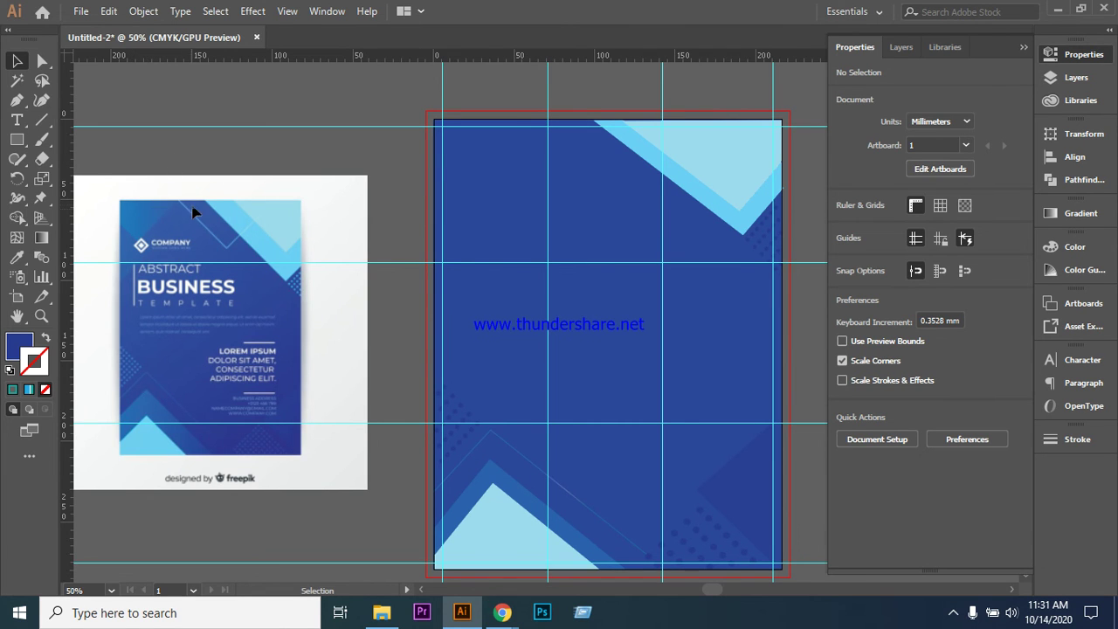
- With the Pen tool, draw a zigzag path from the top edge to the light-blue triangle's edge
click(17, 100)
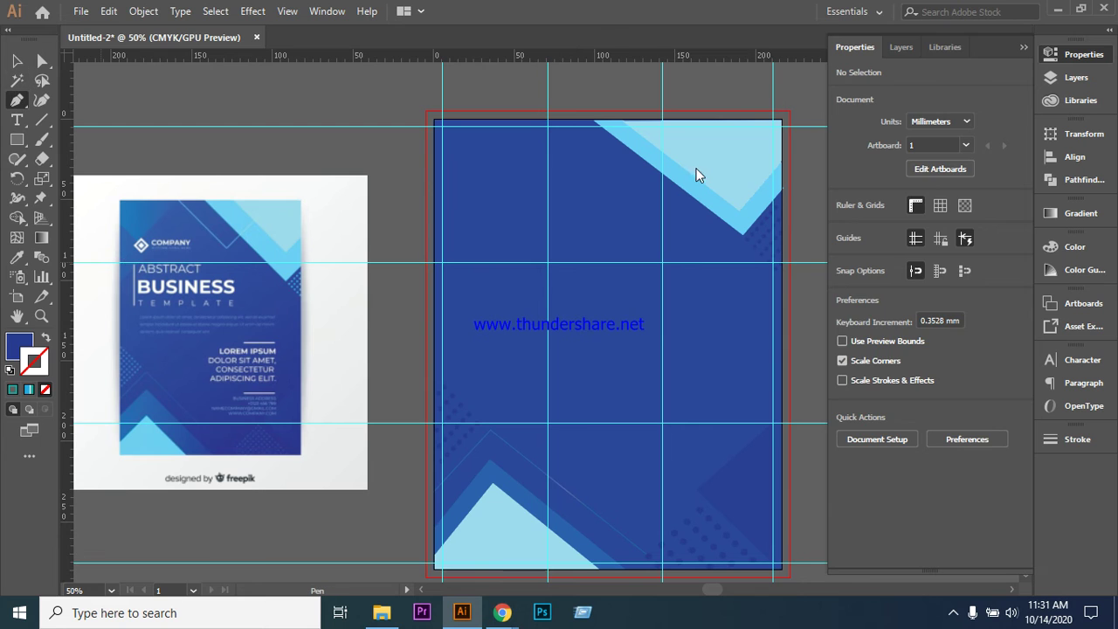
click(548, 123)
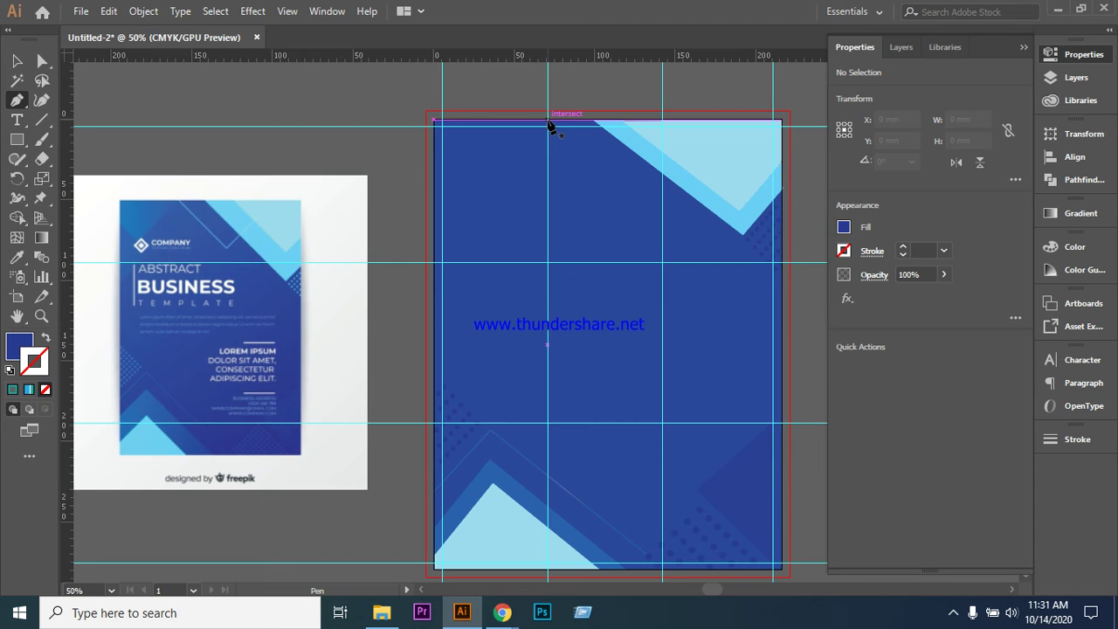
click(549, 121)
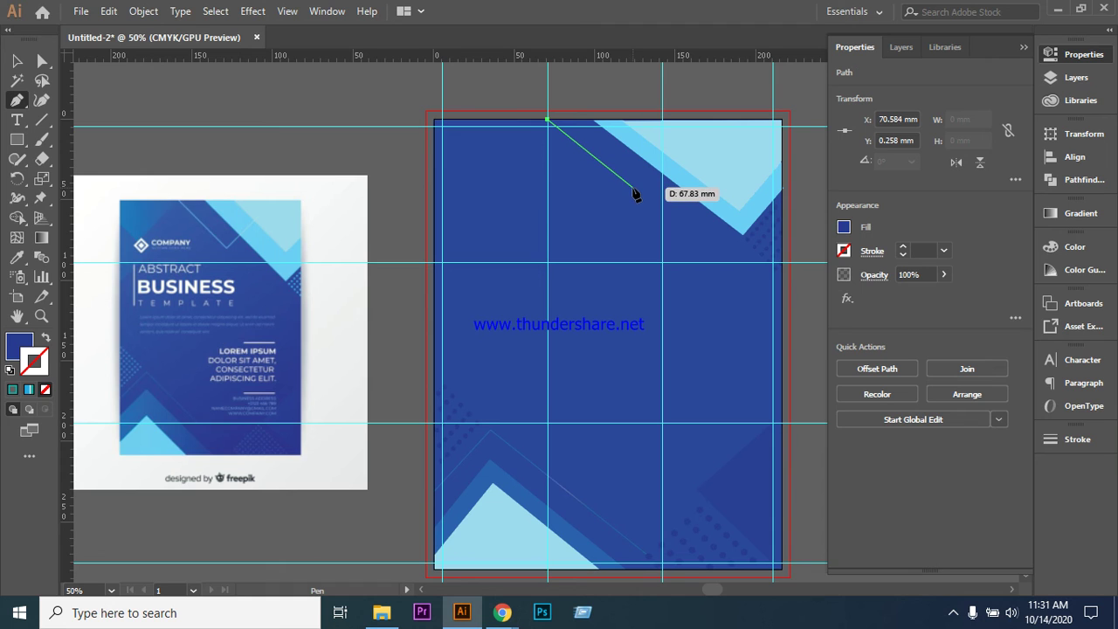
click(632, 186)
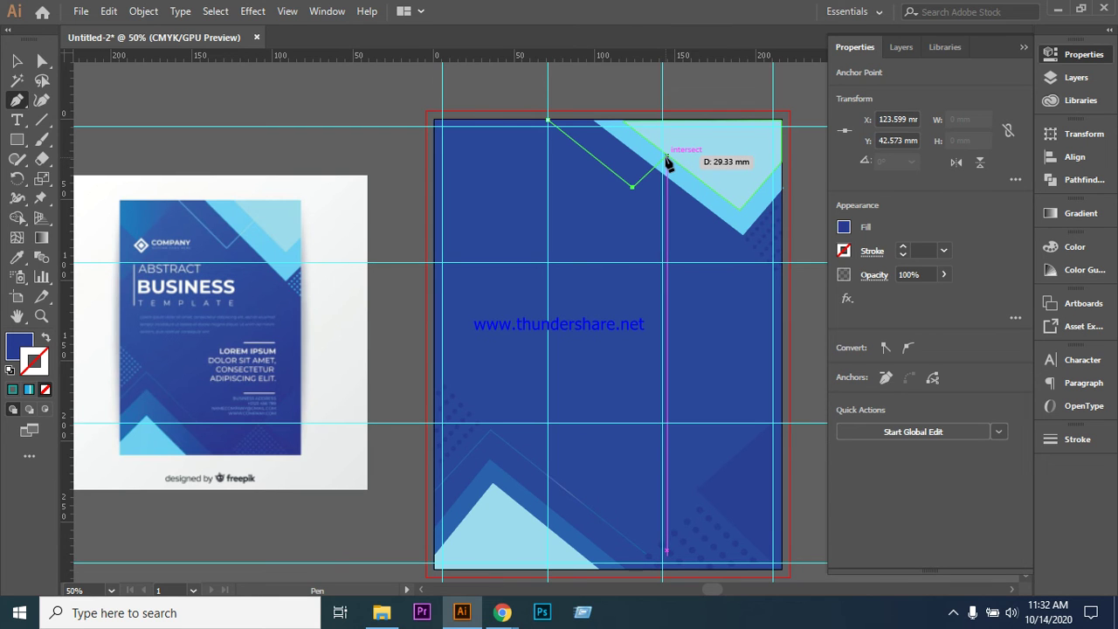
click(666, 156)
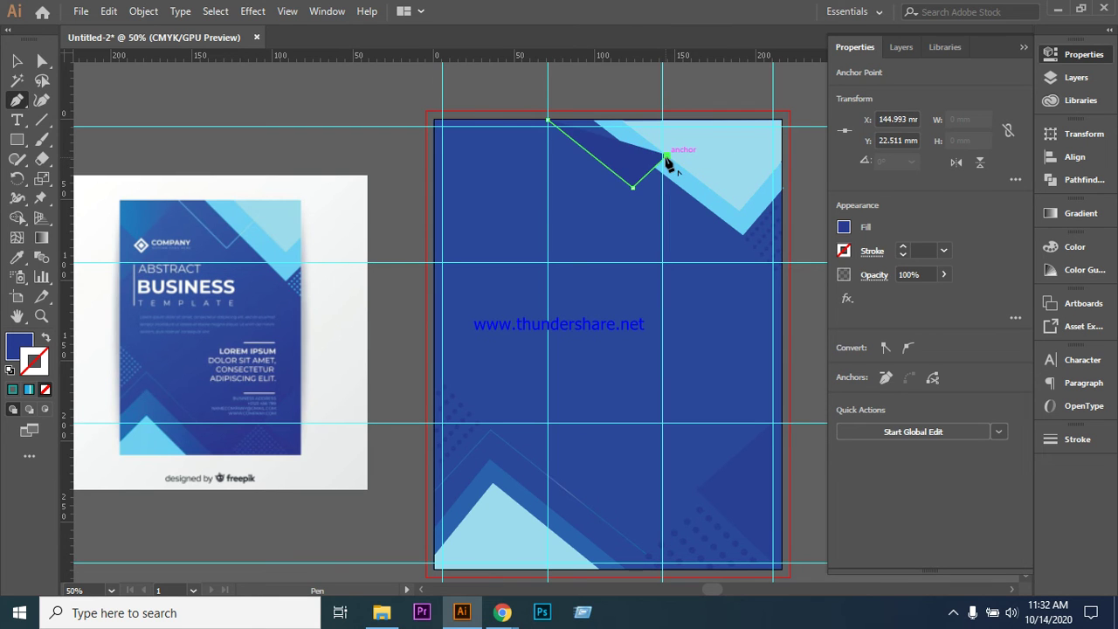
- Make the line unfilled and copy the faint light-blue line style onto it with the Eyedropper
click(48, 341)
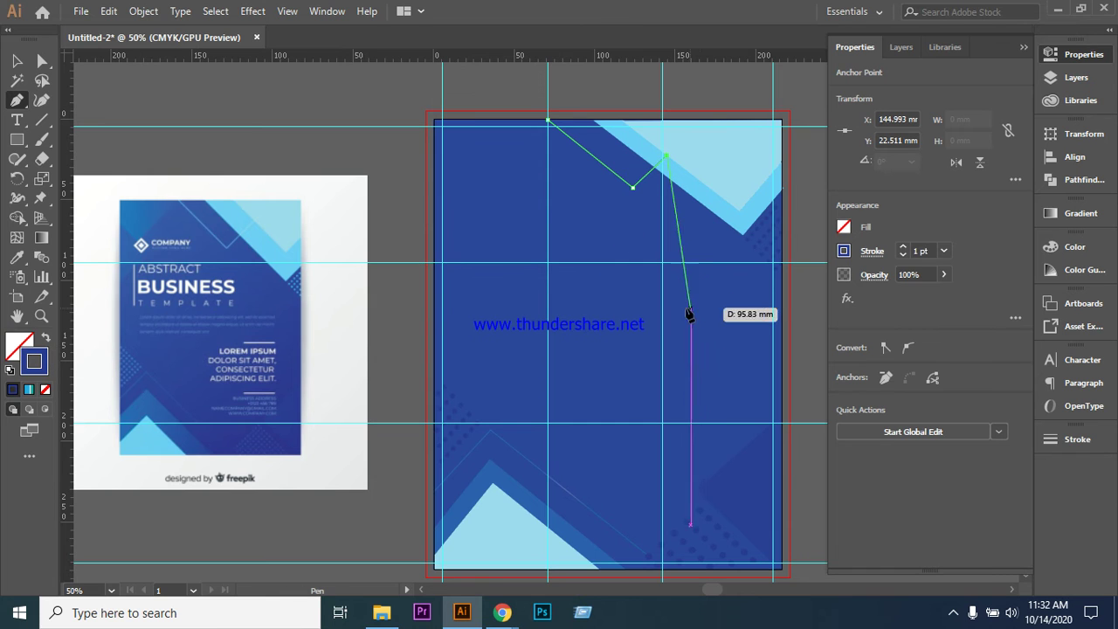
click(17, 259)
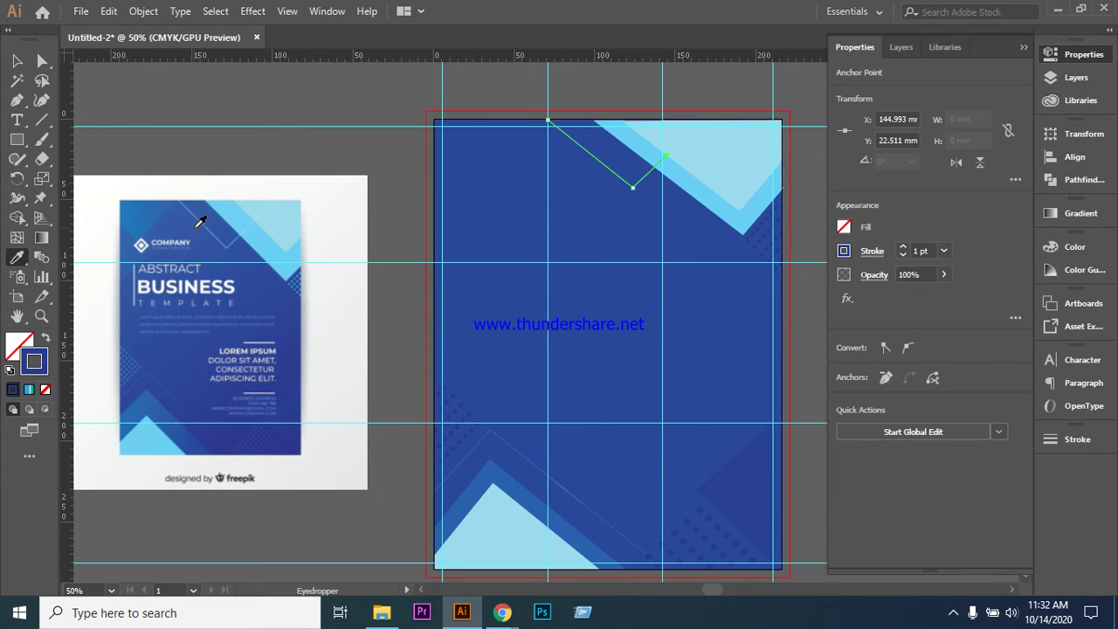
click(523, 446)
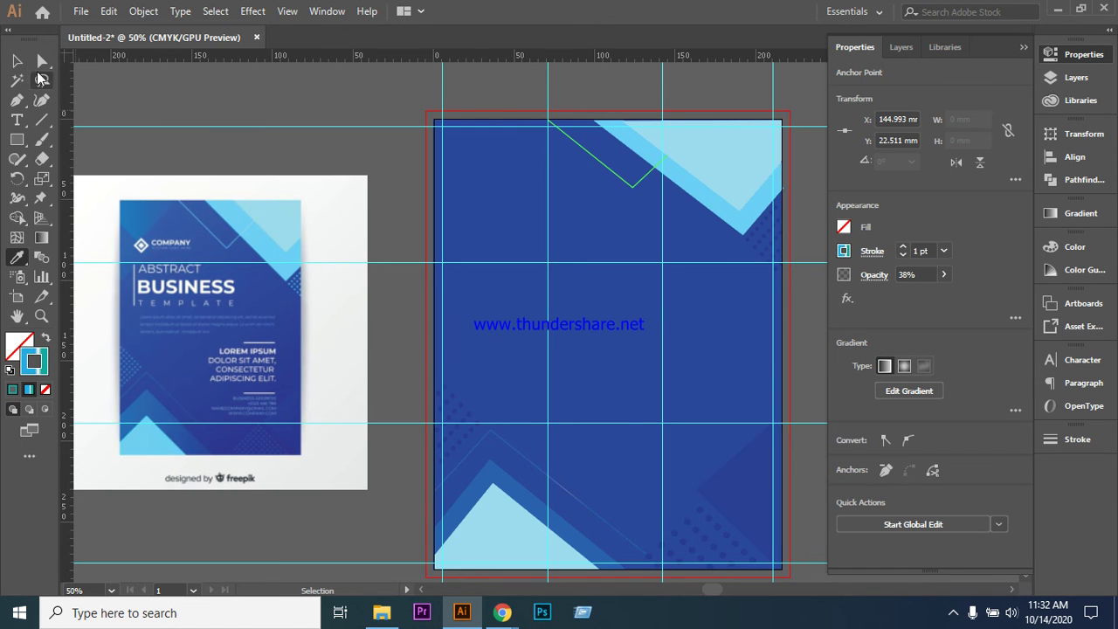
click(18, 63)
click(240, 114)
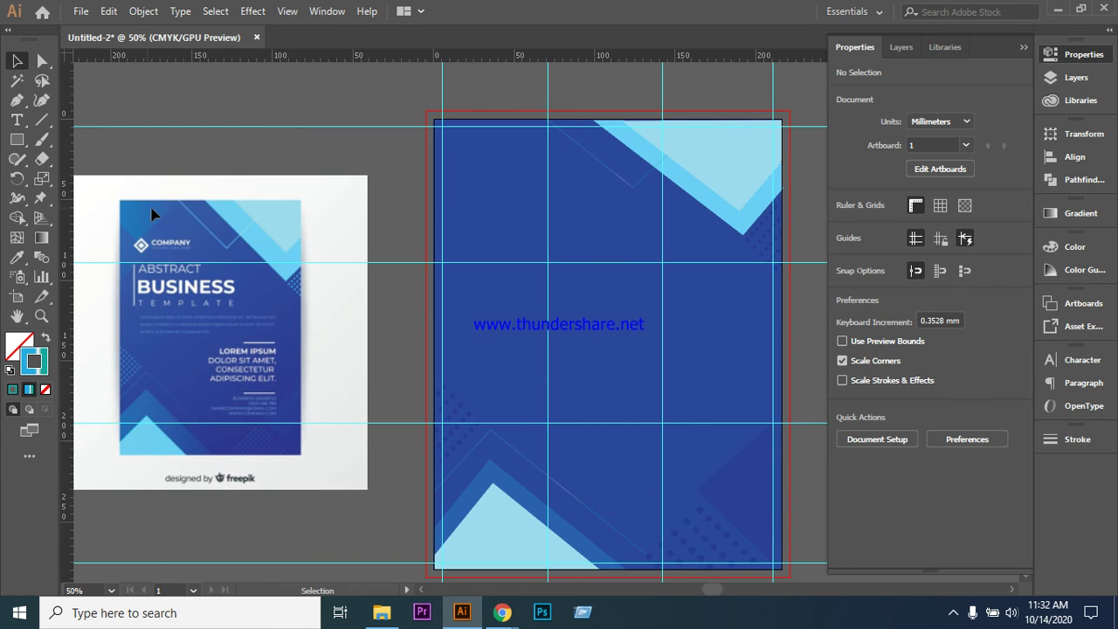
- Draw a closed outline through the top edge, top-left corner, left edge and a lower point
click(17, 99)
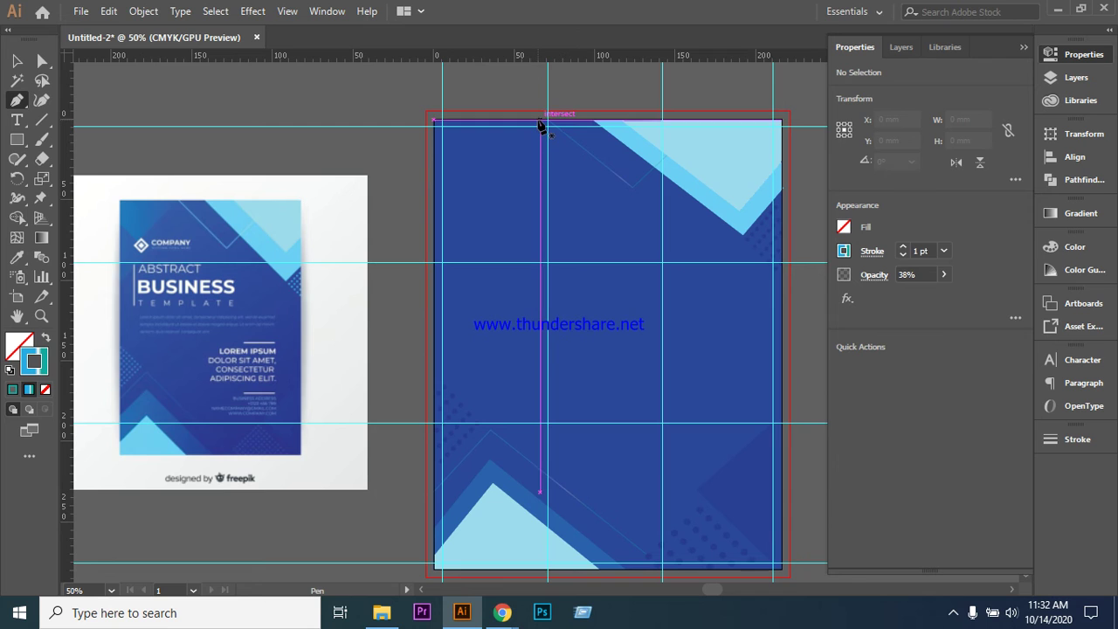
click(541, 121)
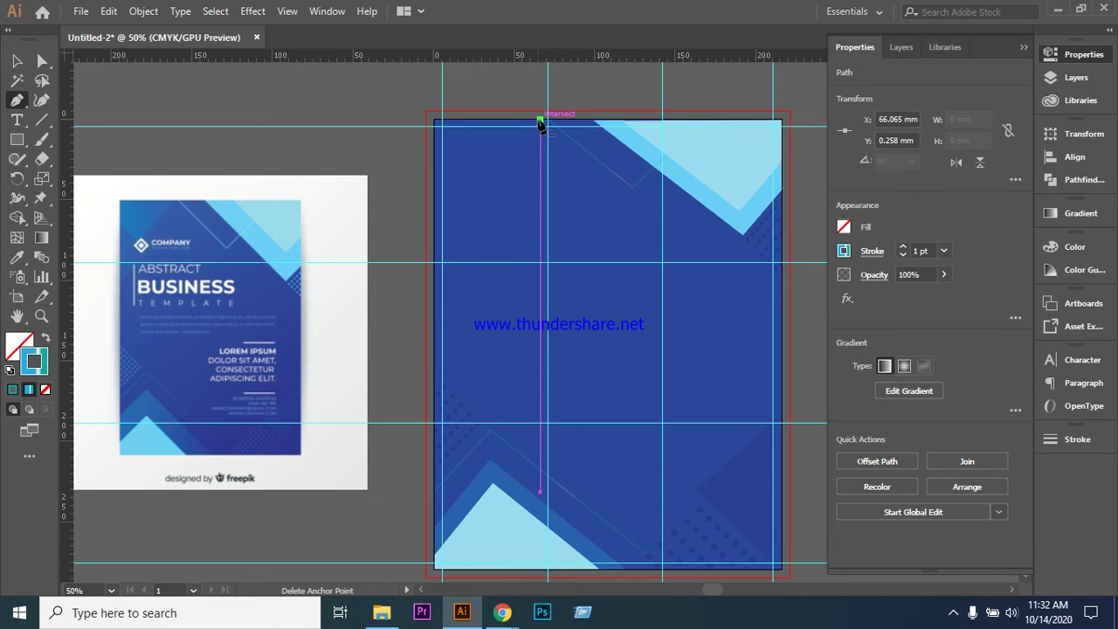
click(434, 120)
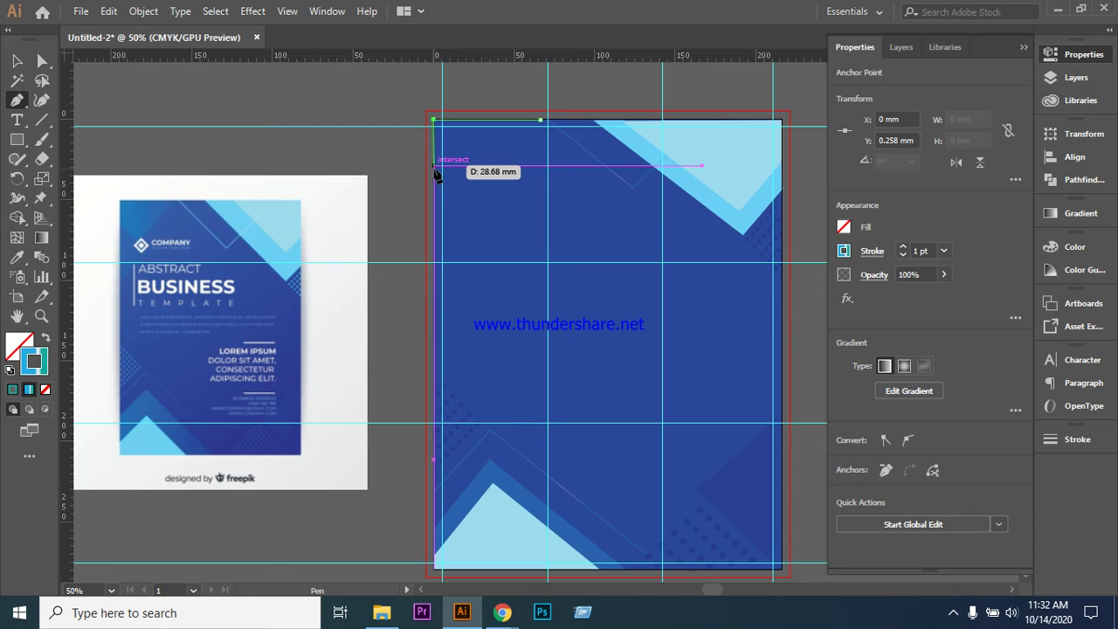
click(434, 165)
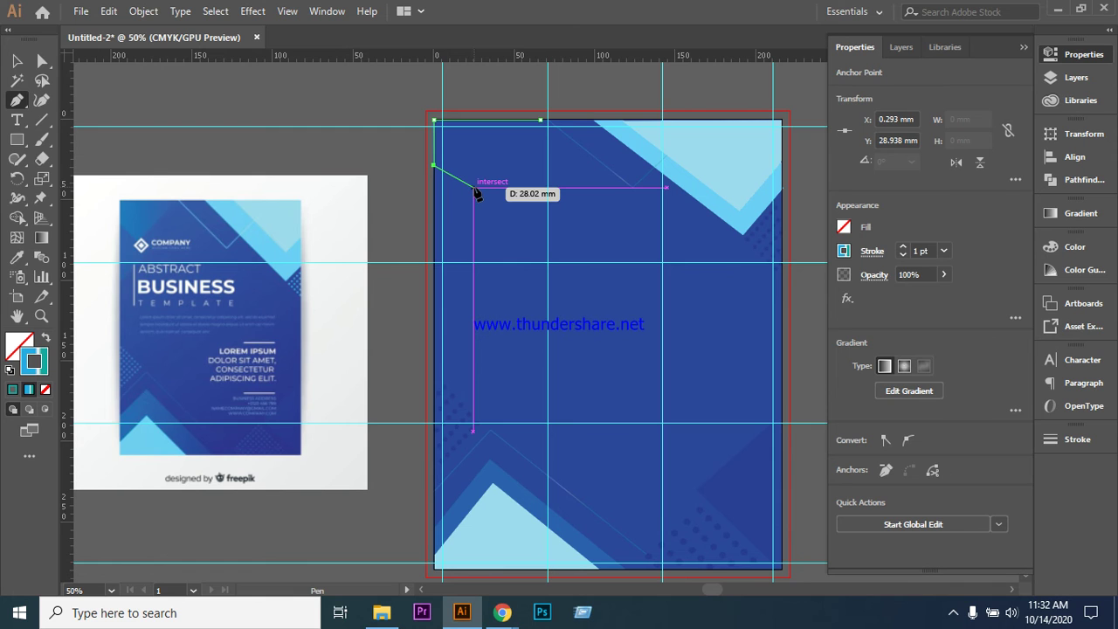
click(477, 188)
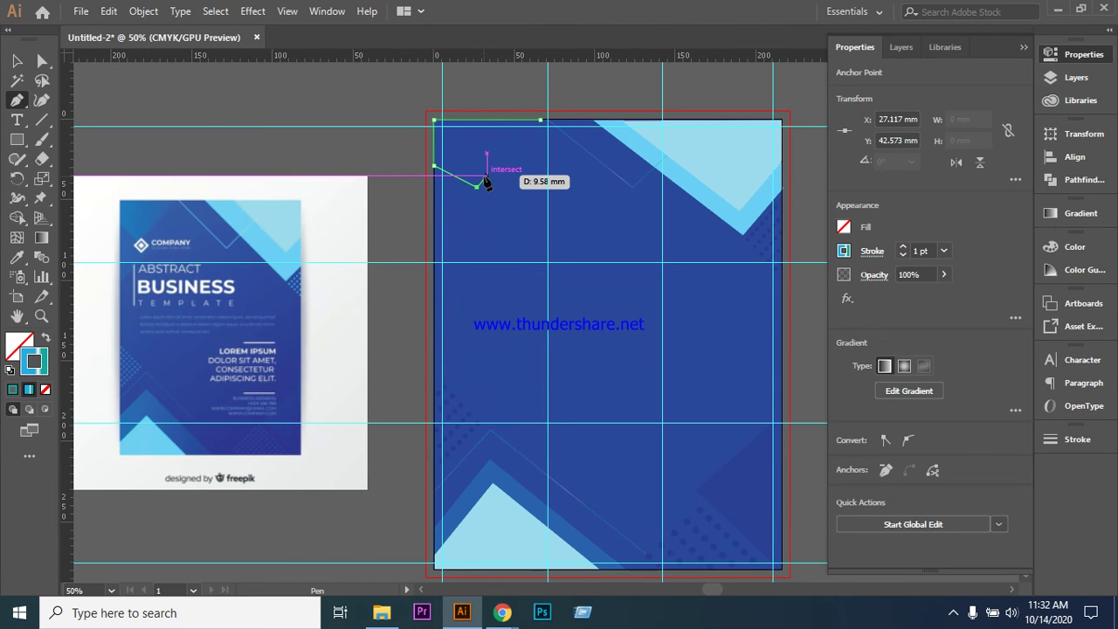
key(ctrl)
key(ctrl+z)
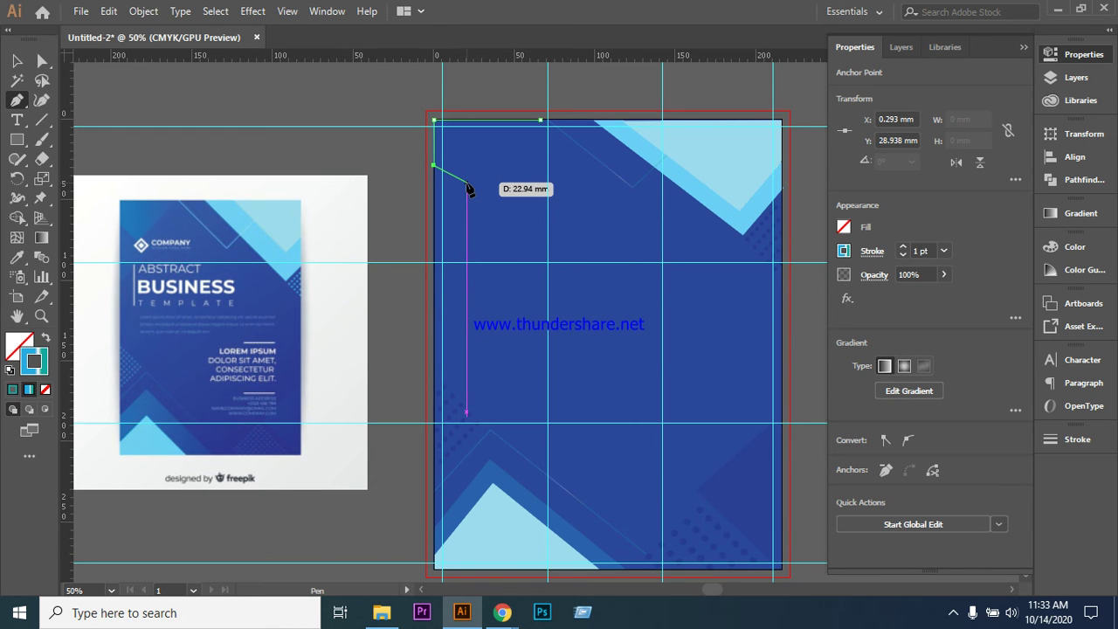
click(467, 182)
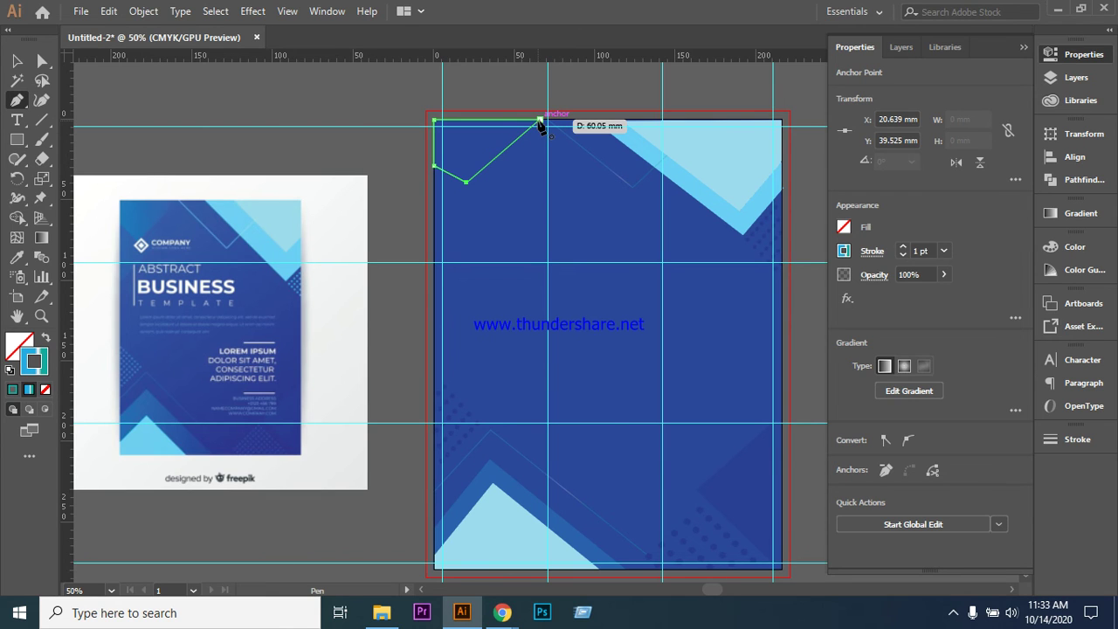
click(539, 119)
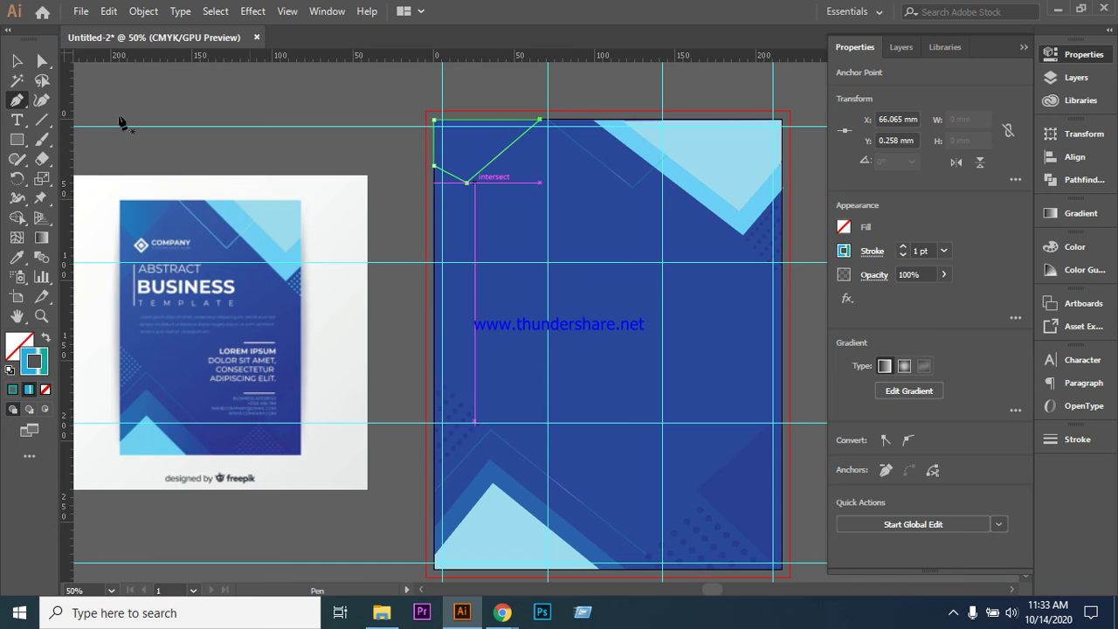
- Move the shape's lowest anchor right along the guide with Direct Selection, then reselect the shape
key(ctrl)
click(44, 61)
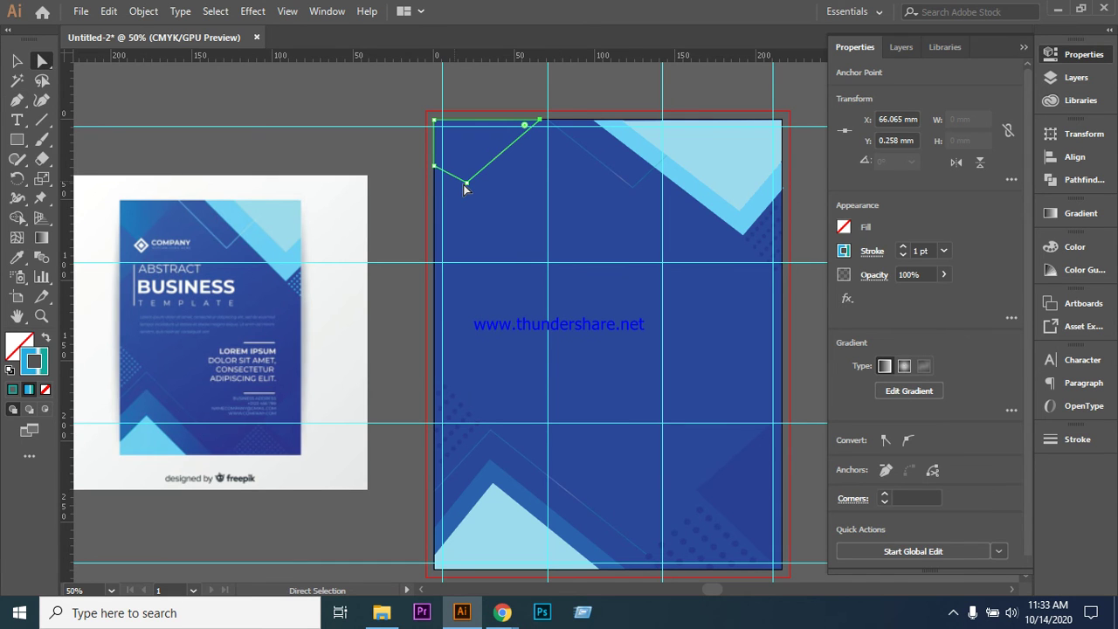
click(467, 183)
drag(467, 183, 487, 200)
click(204, 84)
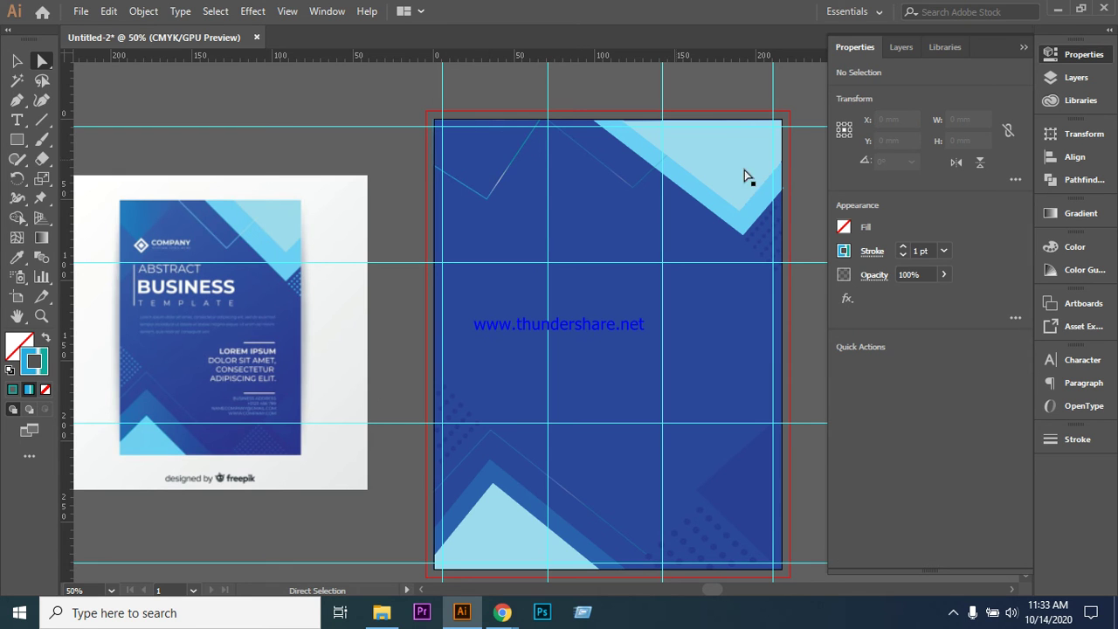
click(476, 190)
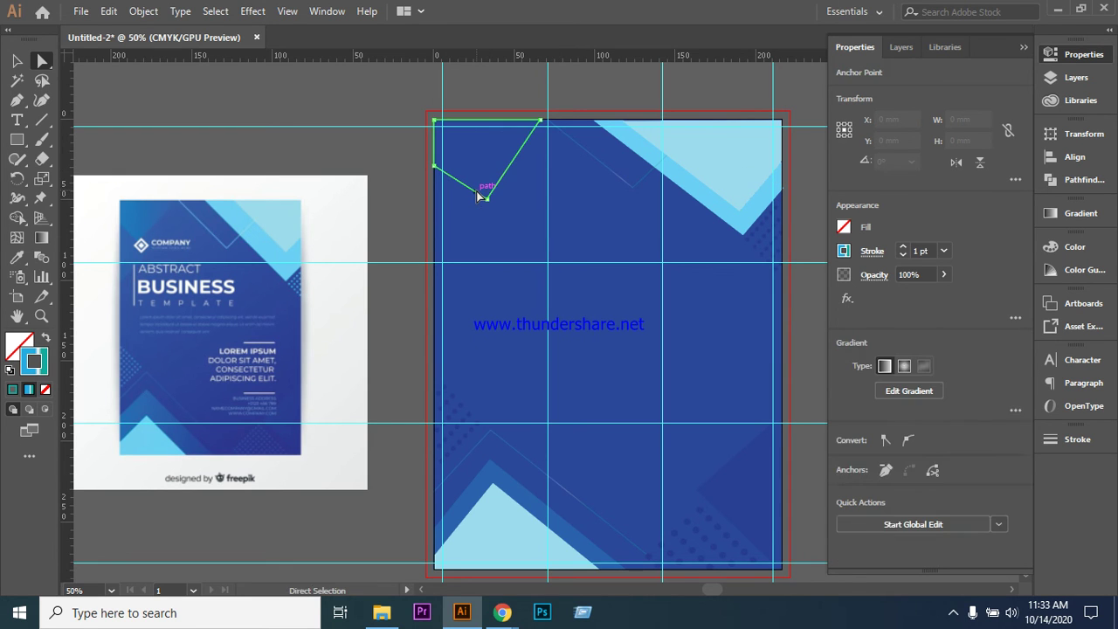
- Fill the corner shape with sampled blue, apply a gradient and remove its white middle stop
click(16, 345)
click(17, 257)
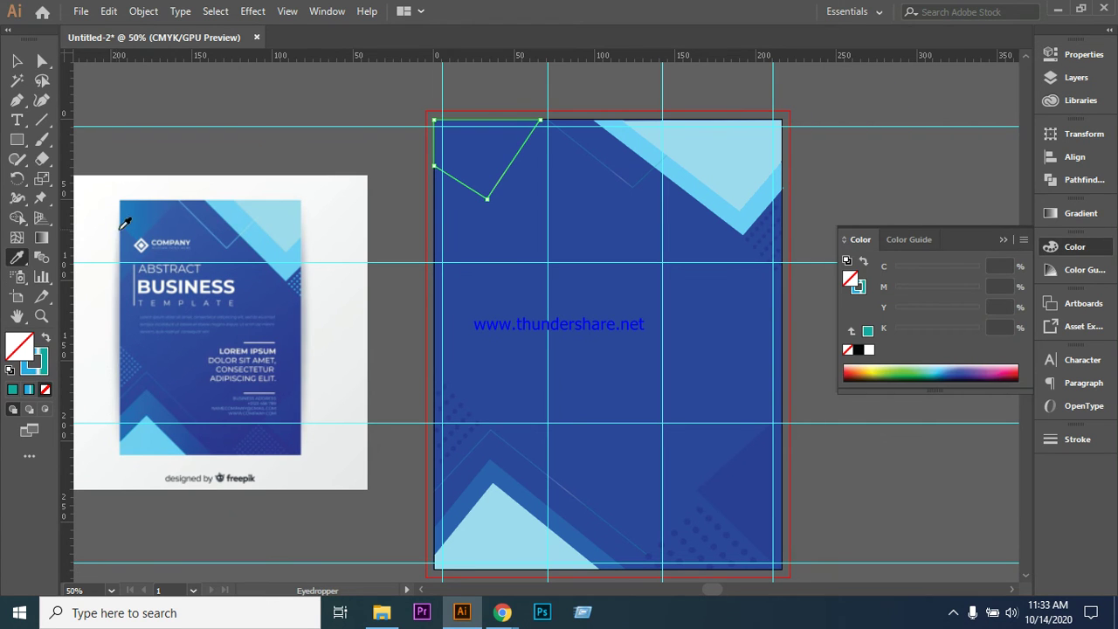
click(137, 221)
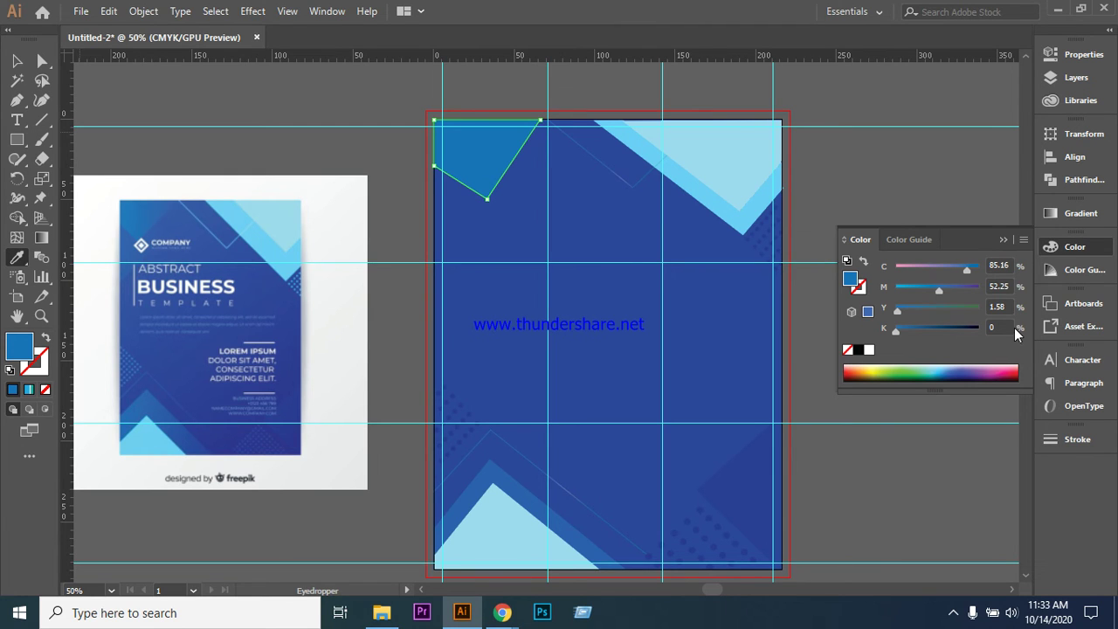
click(1081, 213)
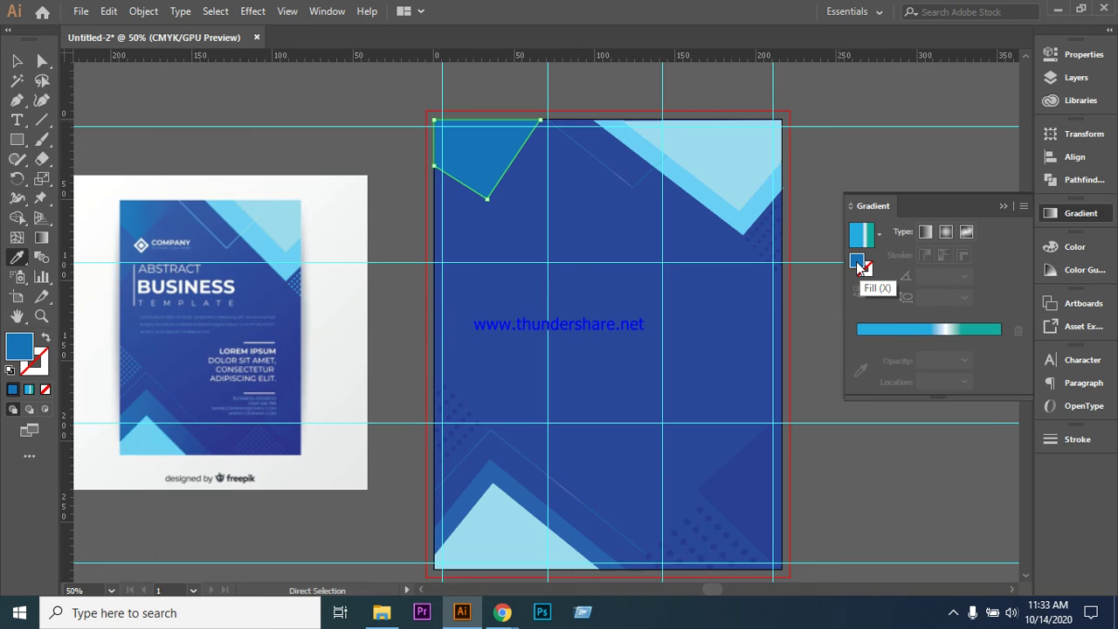
click(934, 330)
drag(945, 359, 987, 363)
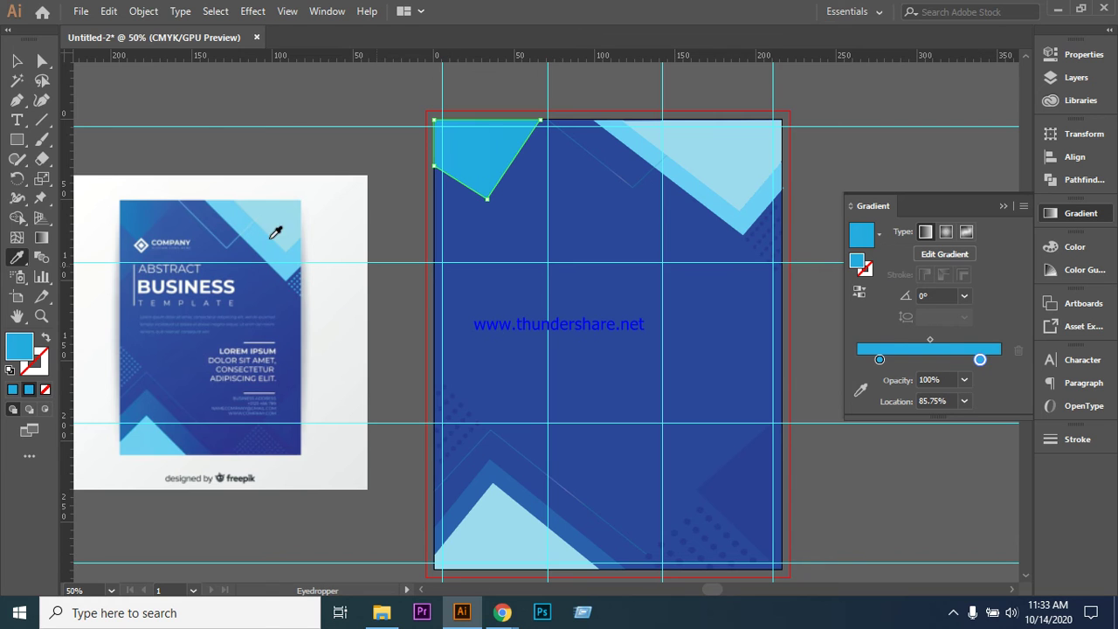
click(879, 360)
click(17, 258)
click(137, 223)
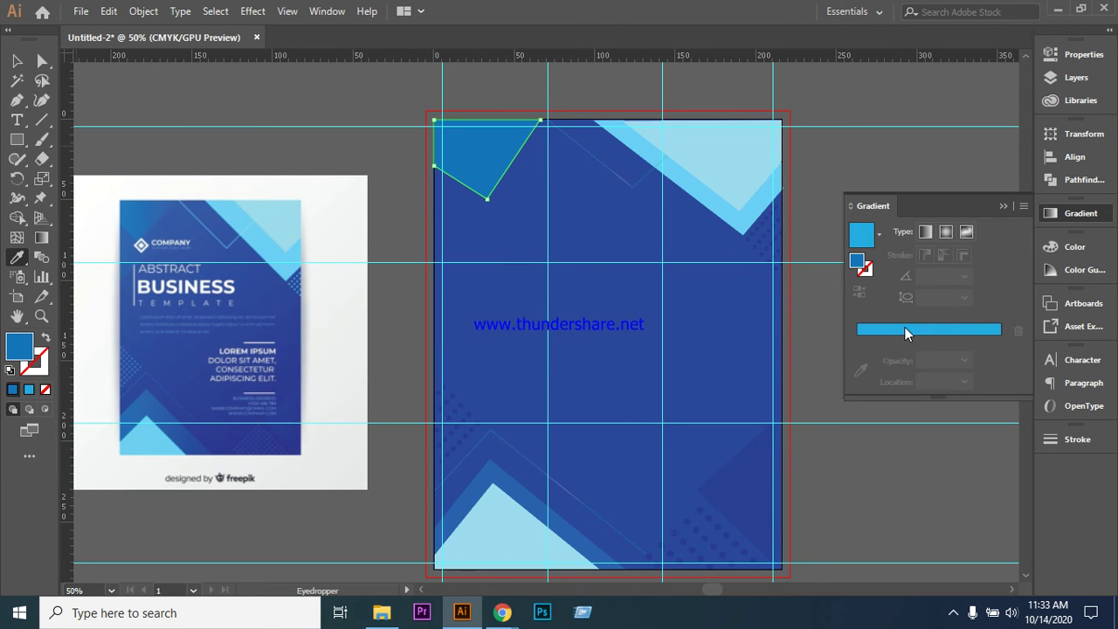
- Give the gradient a dark-blue end stop and nudge both stops inward
click(905, 328)
click(980, 360)
double_click(980, 361)
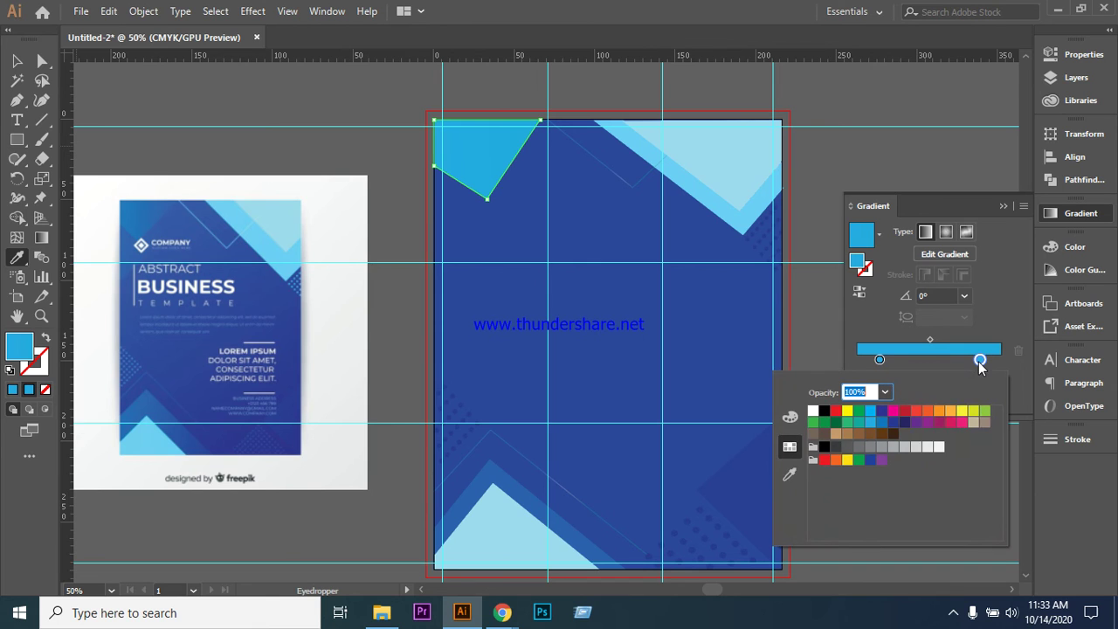
click(893, 422)
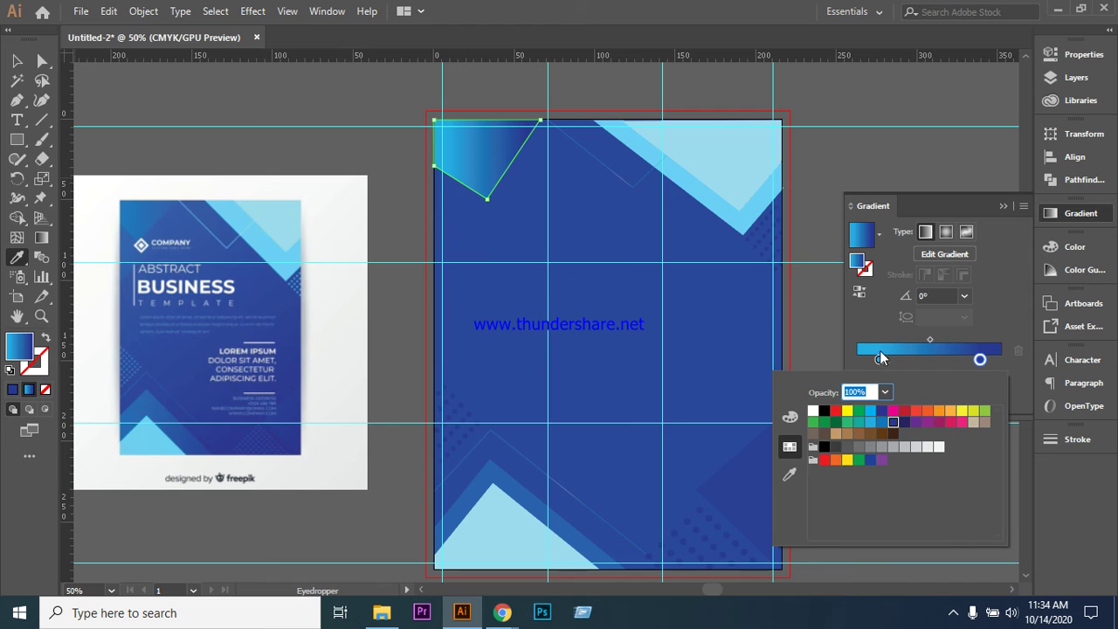
drag(985, 363, 972, 363)
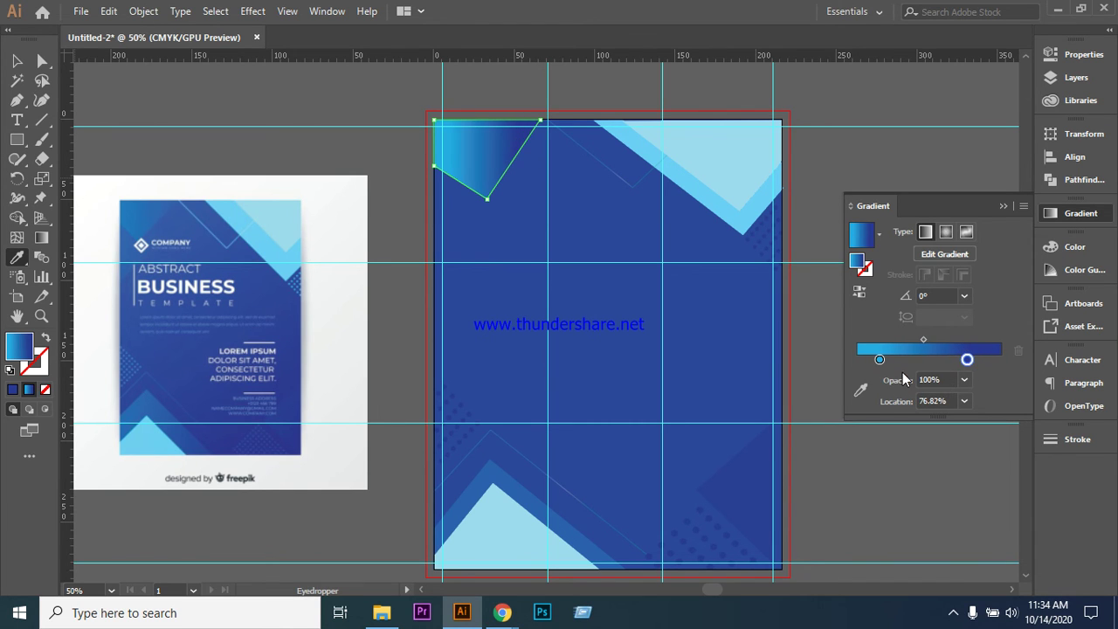
mouse_move(882, 360)
mouse_down()
mouse_move(911, 363)
mouse_move(893, 364)
mouse_up()
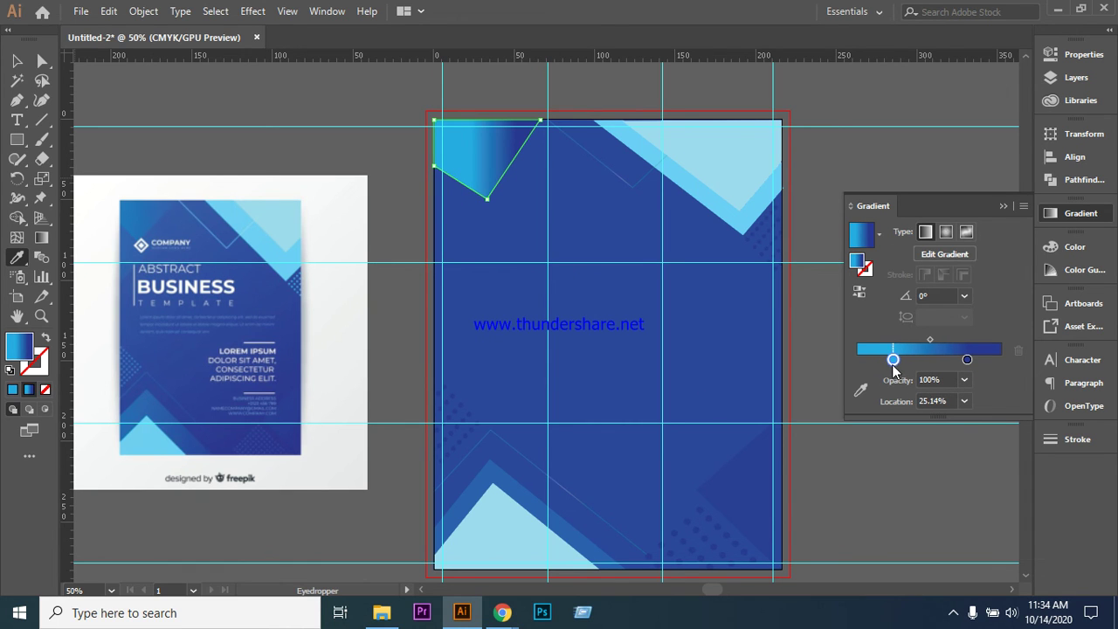
- Revert to a solid cyan fill, reapply the gradient and review the left stop's colour
click(12, 390)
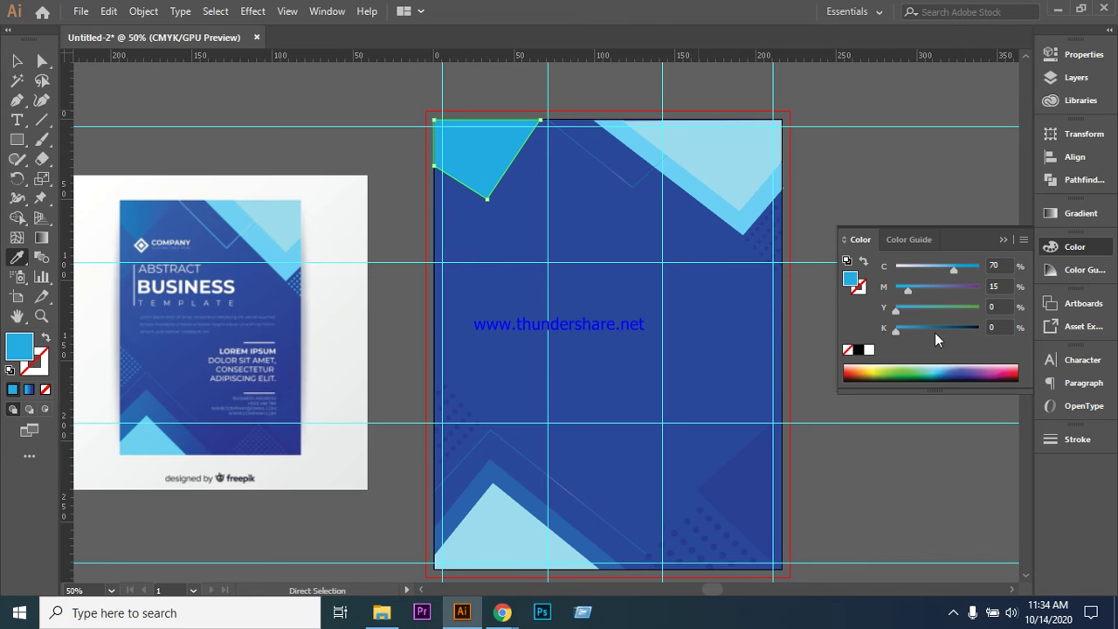
click(1073, 216)
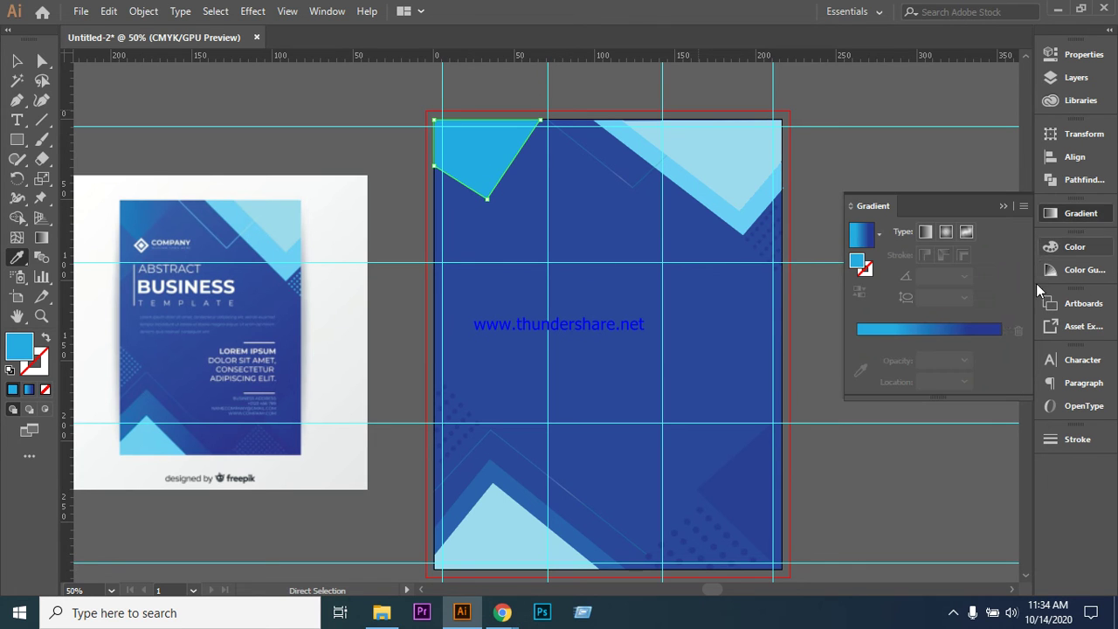
click(923, 332)
double_click(893, 360)
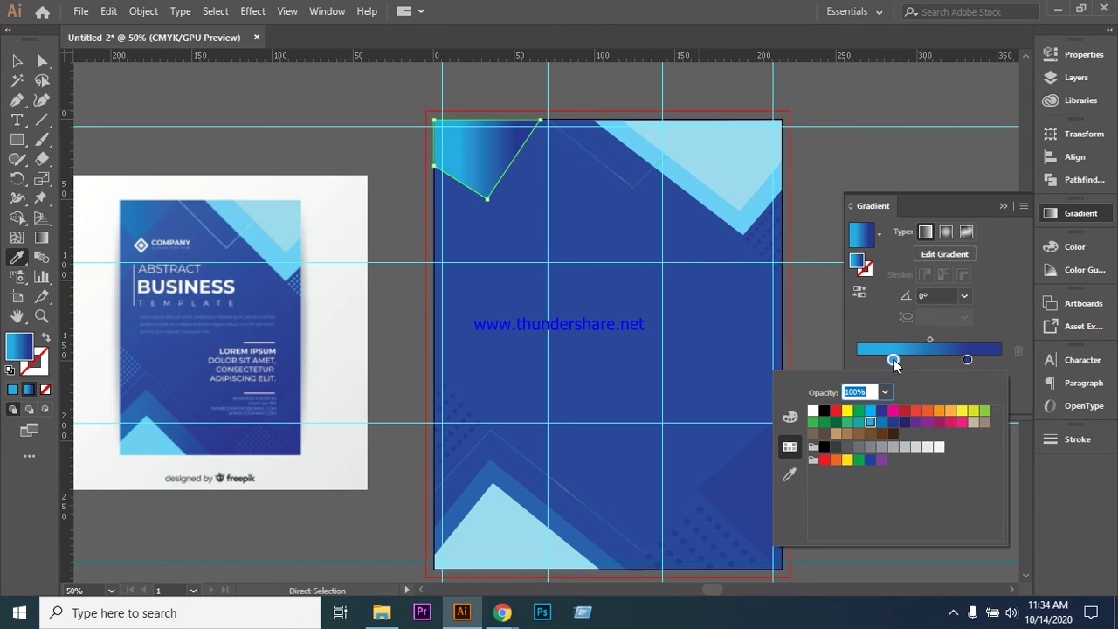
click(858, 262)
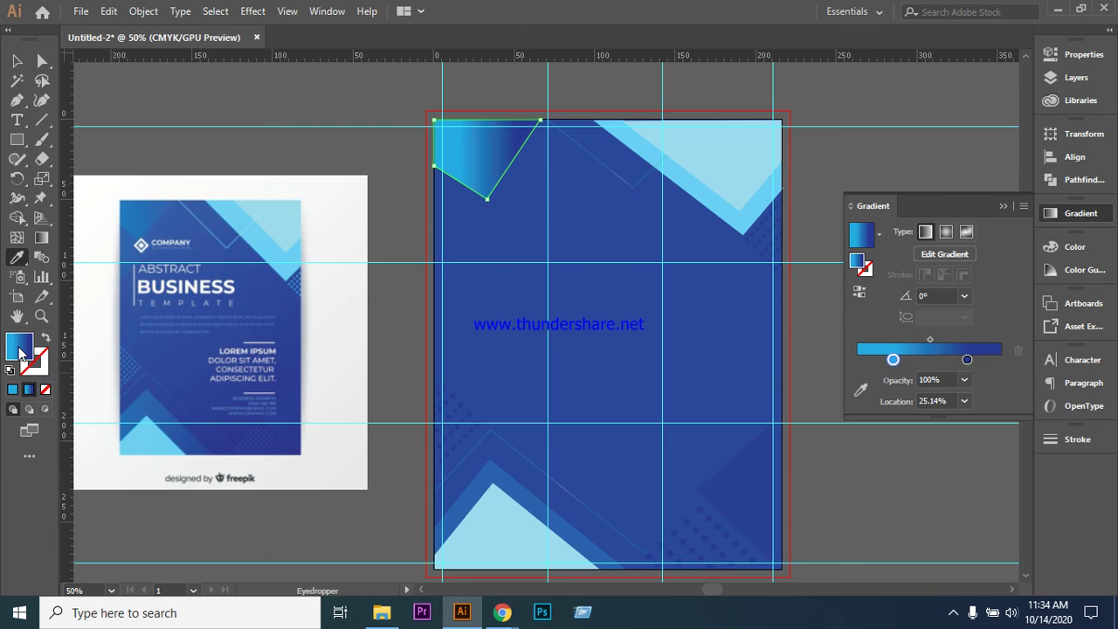
- Pick a light cyan fill, apply the cyan-to-blue gradient and move the cyan stop to 35.2%
click(45, 389)
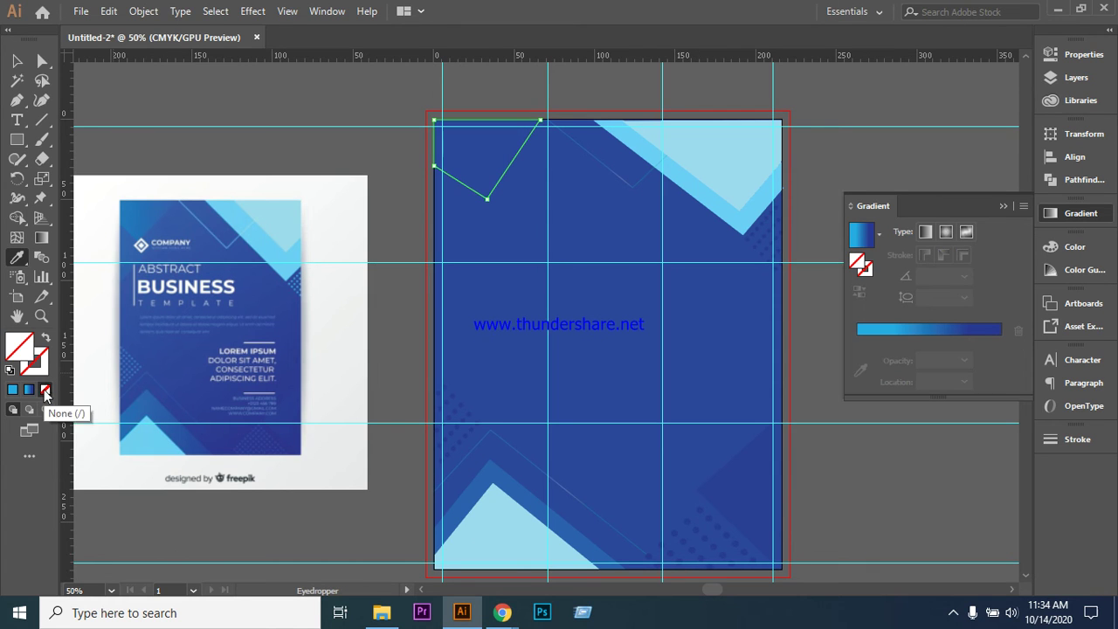
double_click(21, 348)
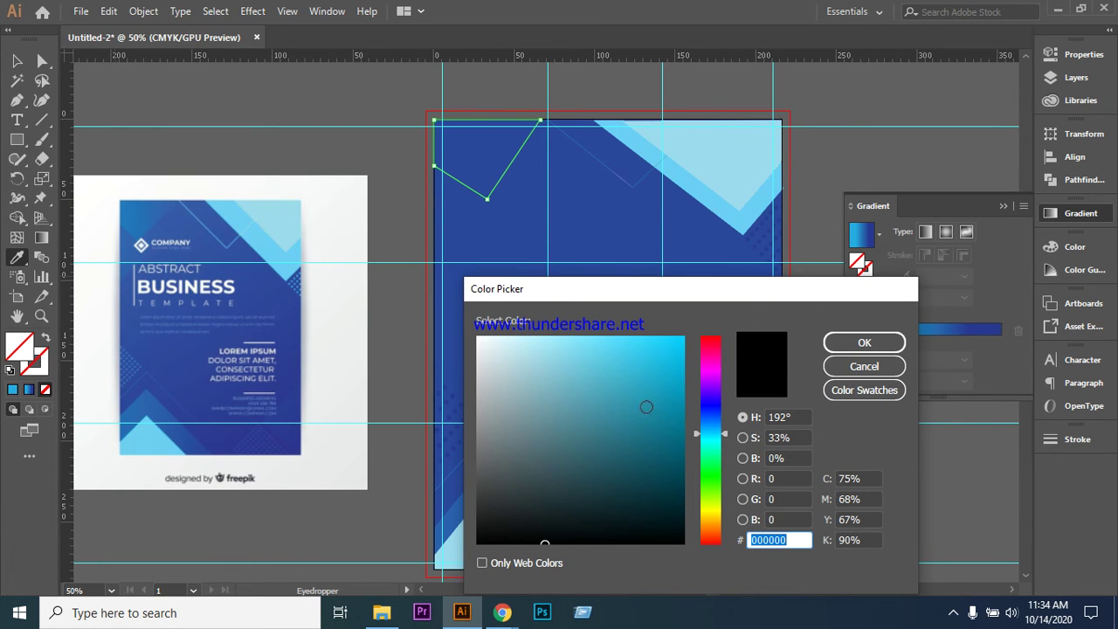
click(642, 356)
click(864, 343)
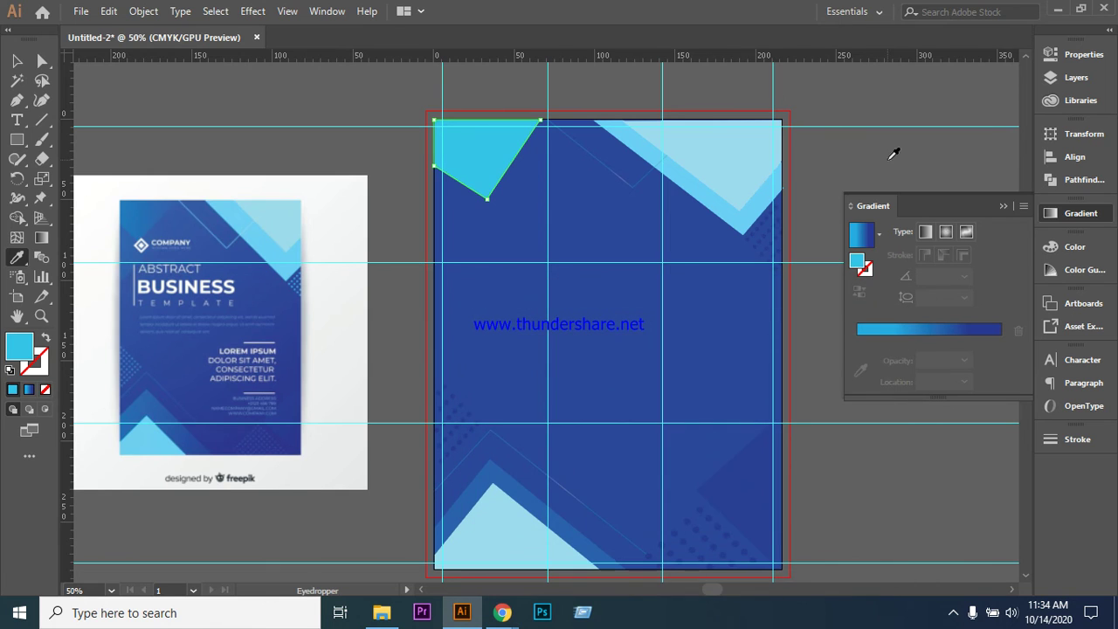
click(916, 332)
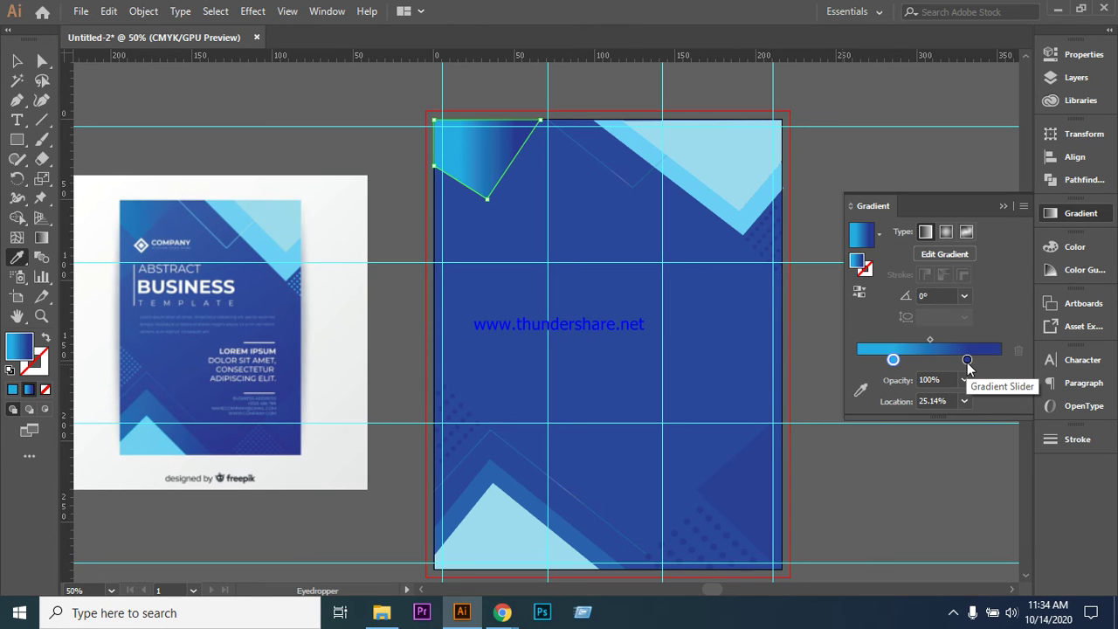
drag(968, 362, 971, 361)
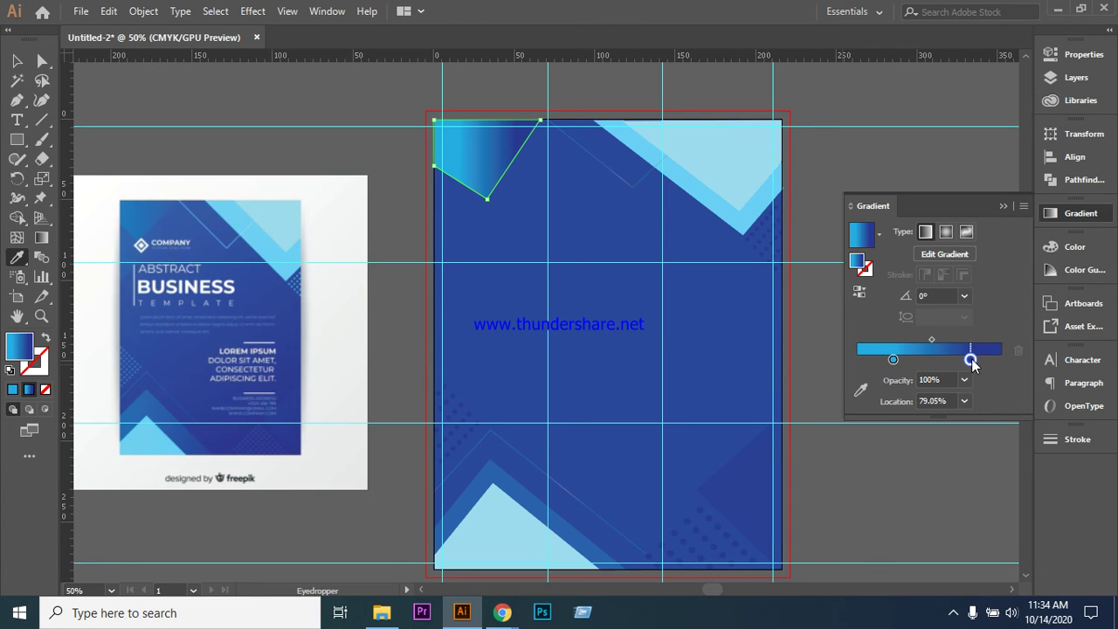
drag(890, 359, 907, 361)
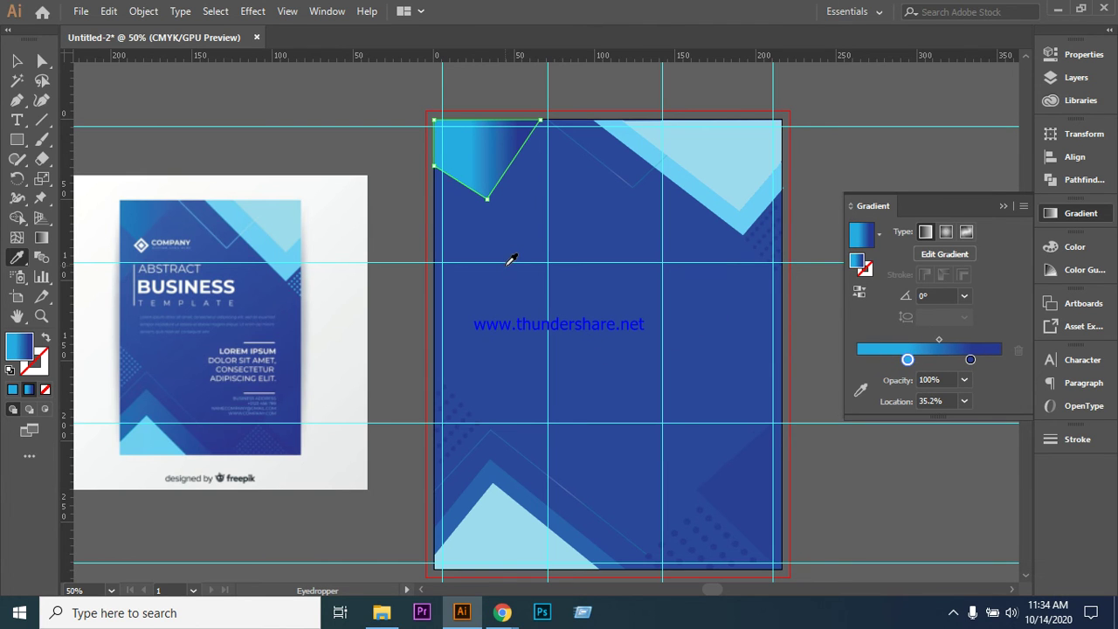
- With the Gradient tool (G), drag a diagonal gradient from lower left to top right
key(g)
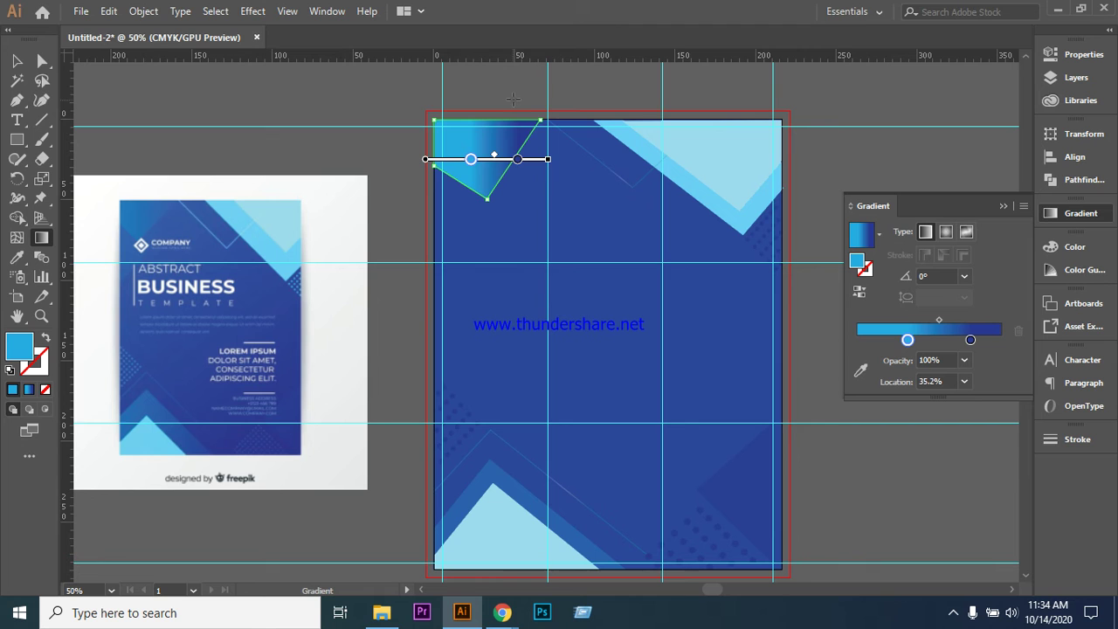
drag(524, 85, 411, 248)
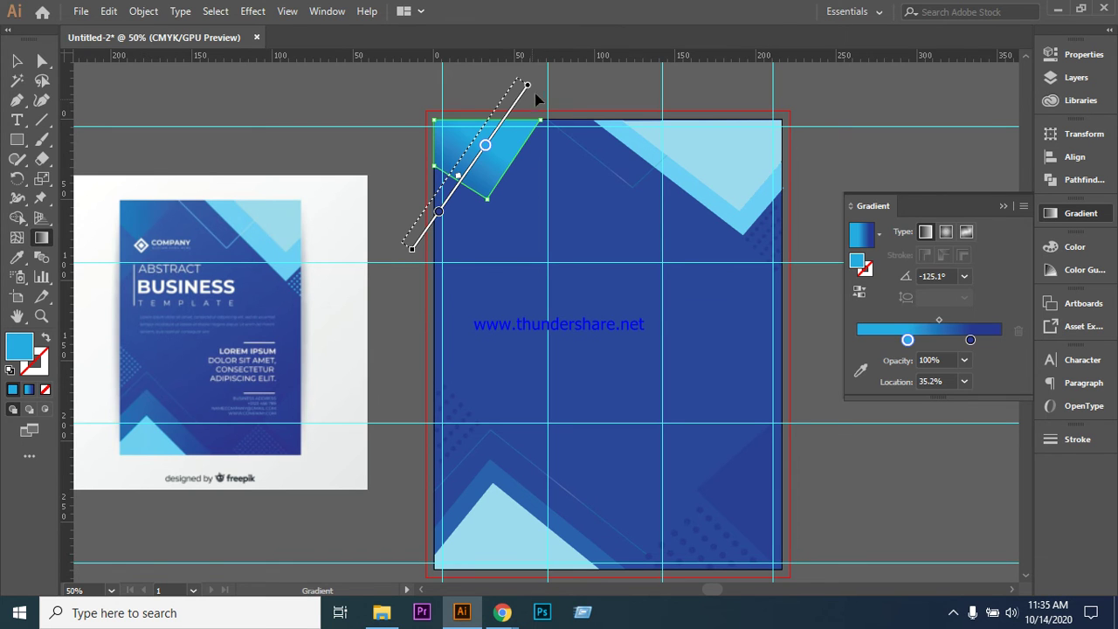
drag(546, 65, 468, 164)
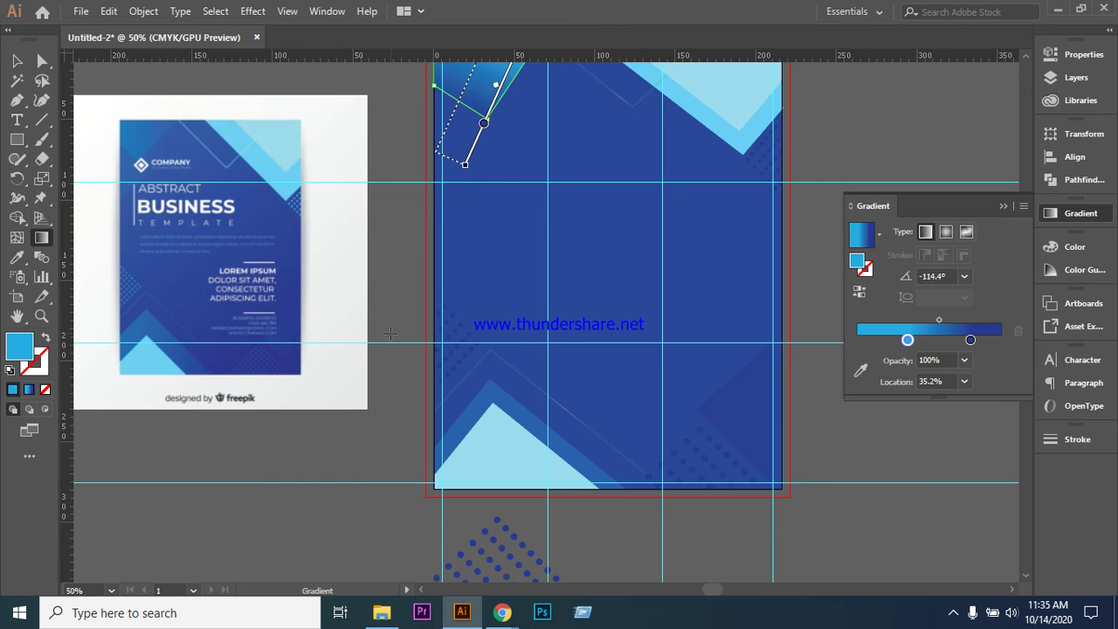
scroll(391, 332, up, 3)
scroll(391, 333, up, 1)
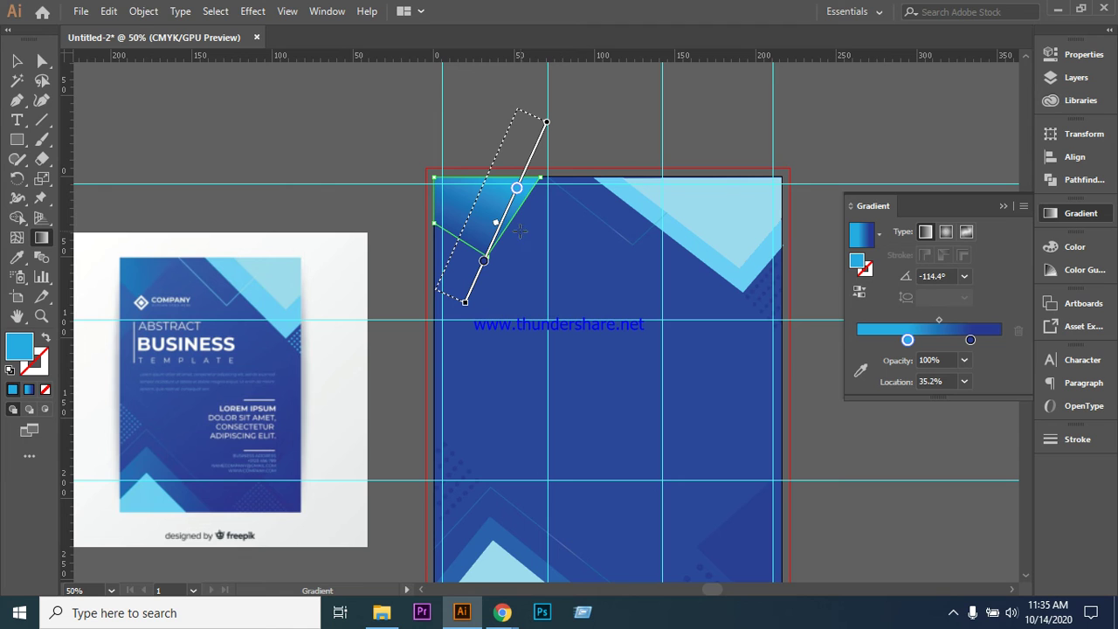
mouse_move(567, 129)
mouse_down()
mouse_move(559, 110)
mouse_move(571, 123)
mouse_up()
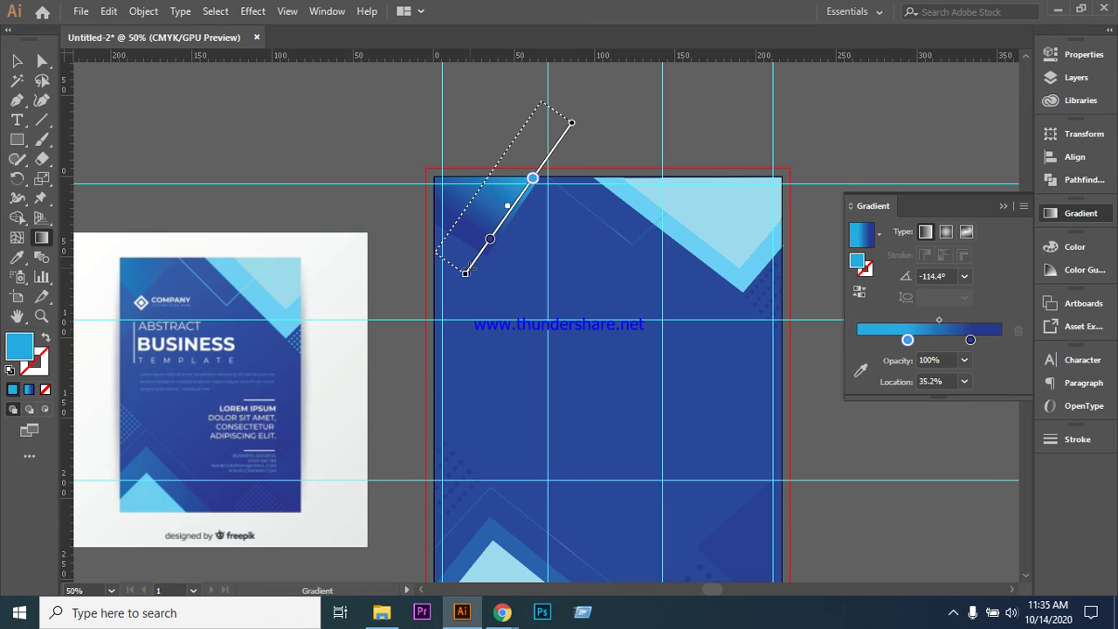
mouse_move(434, 296)
mouse_down()
mouse_move(538, 158)
mouse_move(532, 167)
mouse_up()
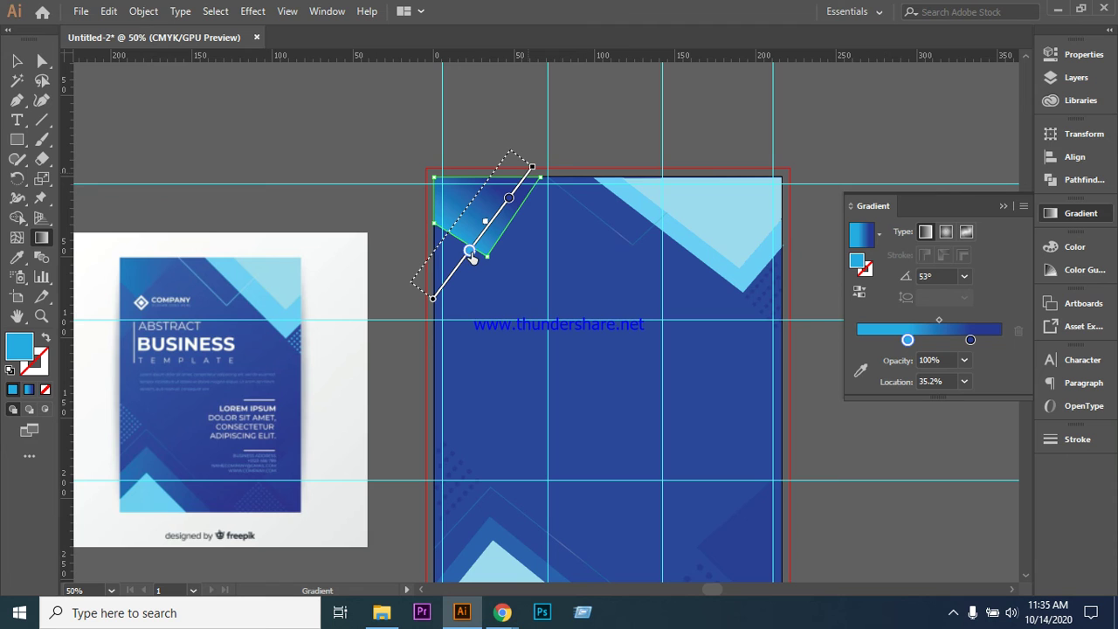
- Make the lower gradient stop a darker blue and slide both stops along the line
double_click(469, 252)
click(352, 312)
click(361, 125)
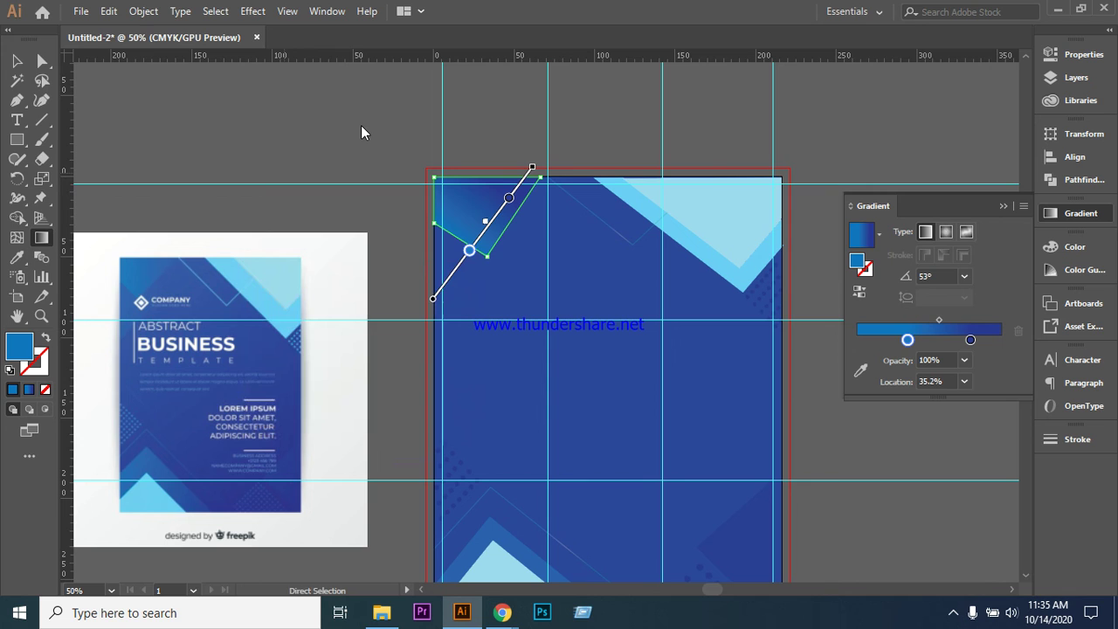
drag(470, 252, 450, 279)
mouse_move(510, 201)
mouse_down()
mouse_move(499, 217)
mouse_move(505, 210)
mouse_up()
- Change the lower stop to navy blue and reposition both stops closer together
double_click(449, 279)
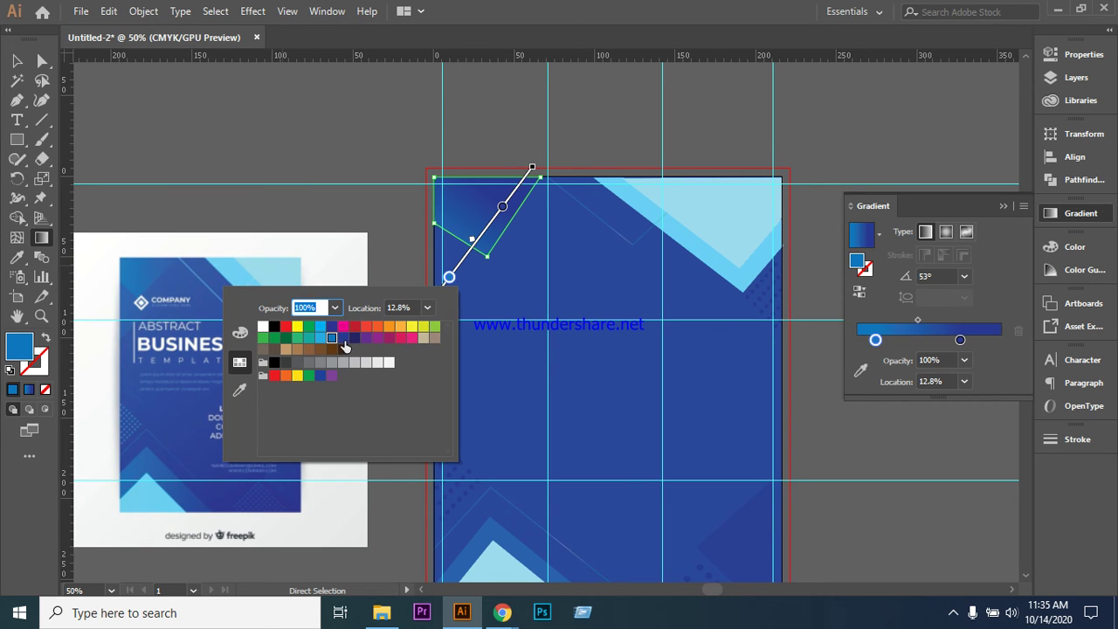
click(333, 329)
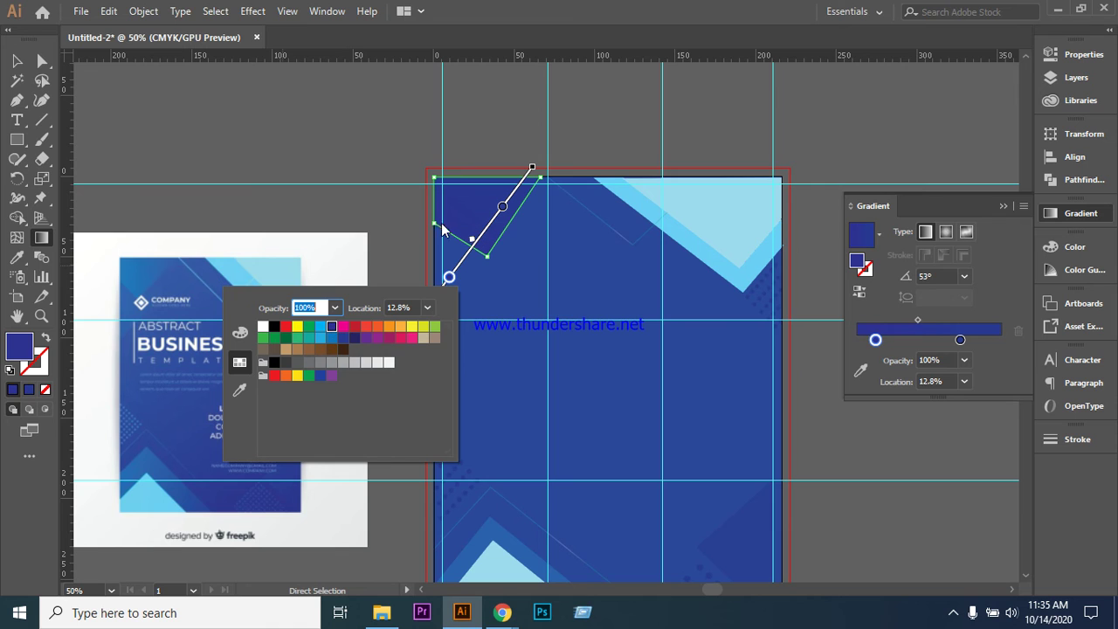
click(450, 280)
drag(450, 278, 464, 265)
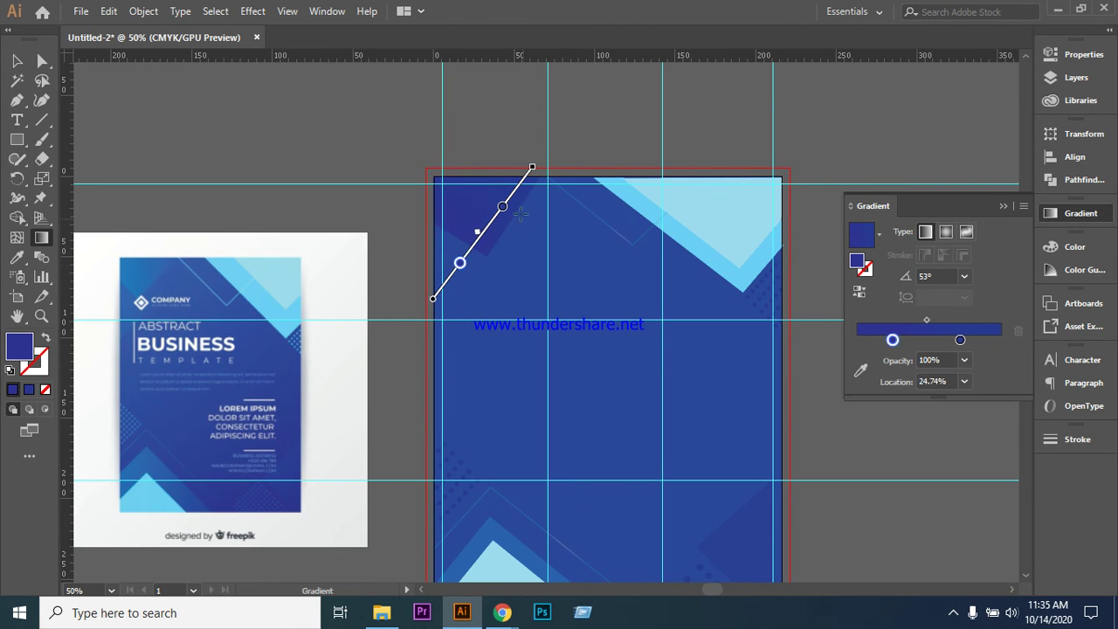
mouse_move(504, 209)
mouse_down()
mouse_move(498, 221)
mouse_move(518, 207)
mouse_up()
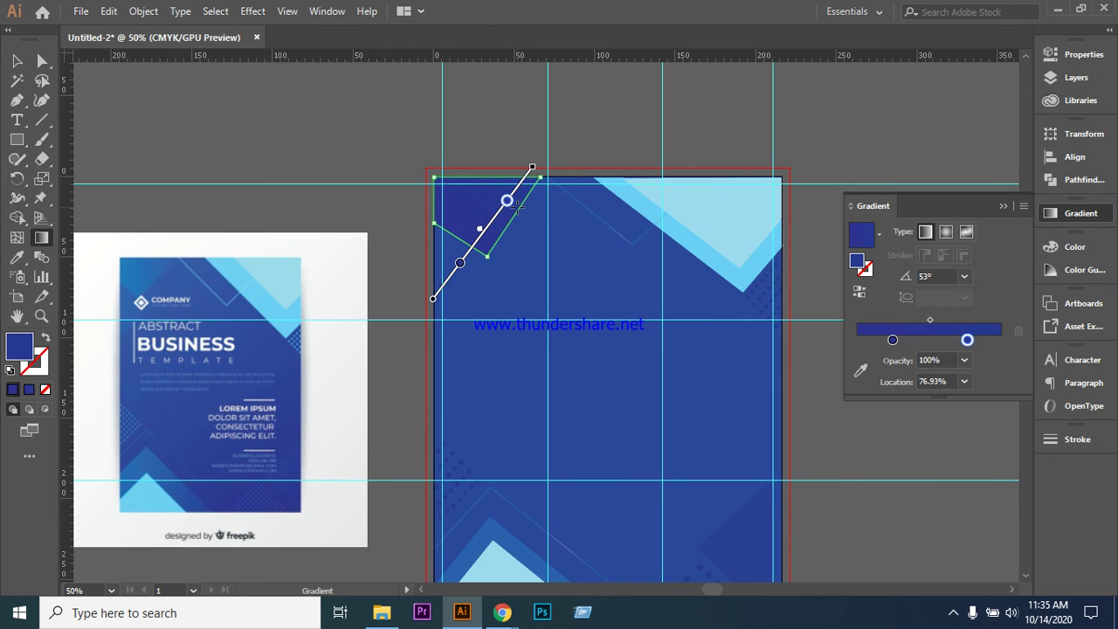
key(a)
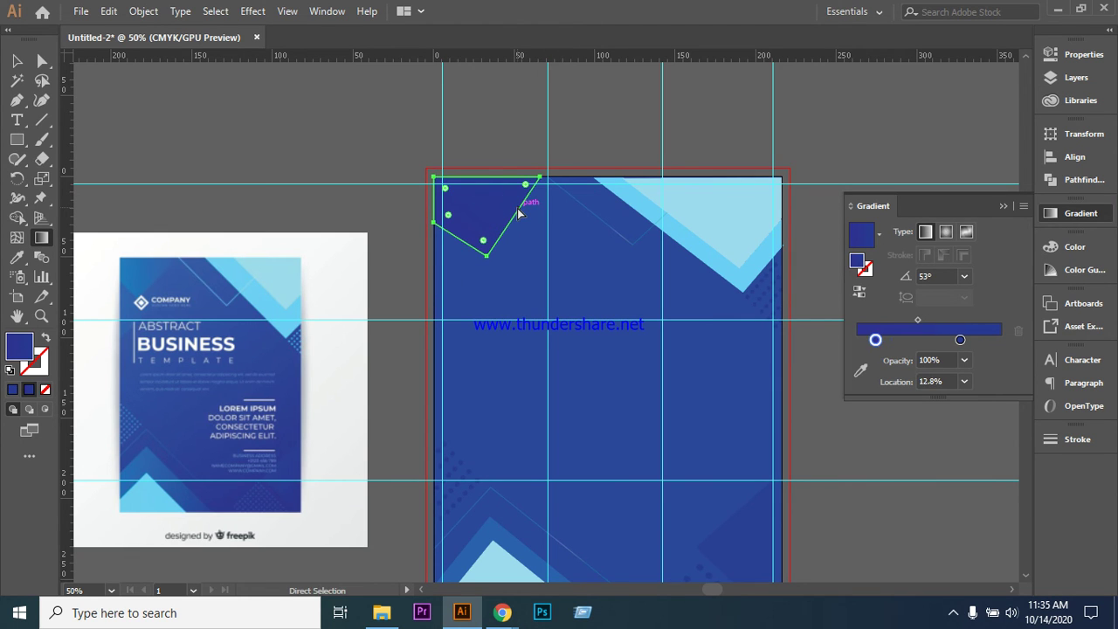
- Redraw the gradient diagonally at 46.8° from lower left to upper right, then deselect
key(g)
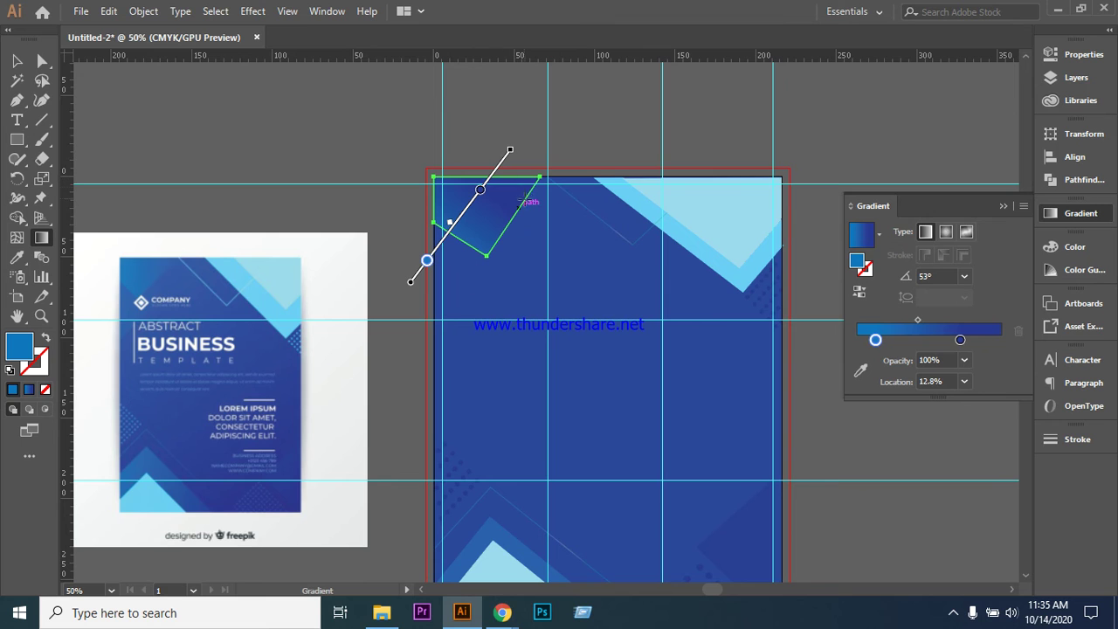
drag(553, 130, 455, 291)
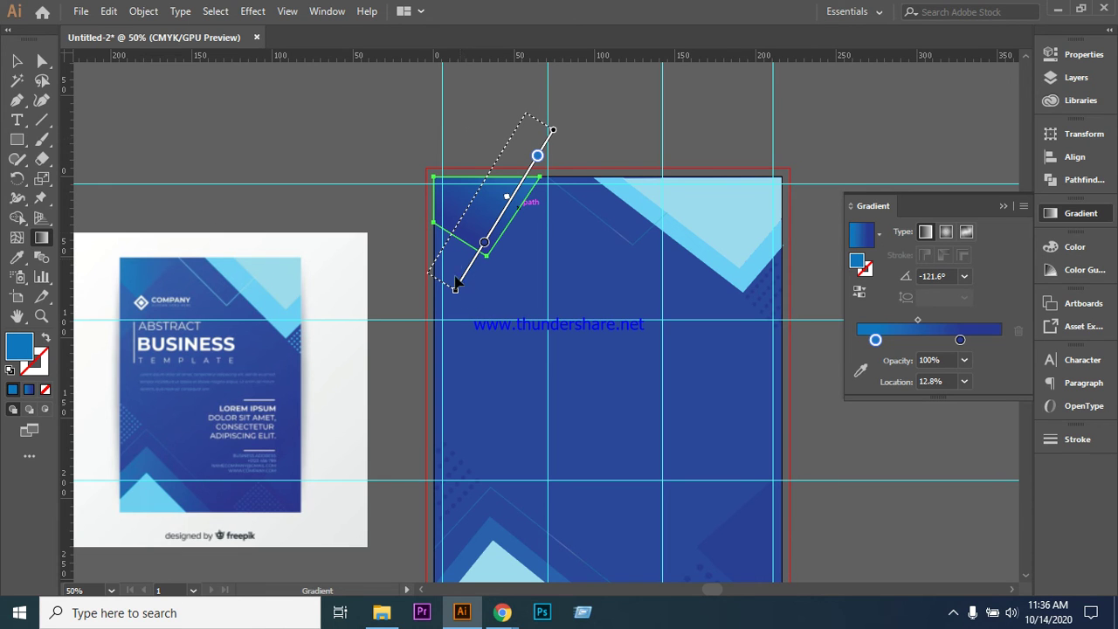
mouse_move(447, 272)
mouse_down()
mouse_move(522, 175)
mouse_move(527, 151)
mouse_move(532, 181)
mouse_up()
click(16, 60)
click(244, 125)
scroll(721, 391, down, 3)
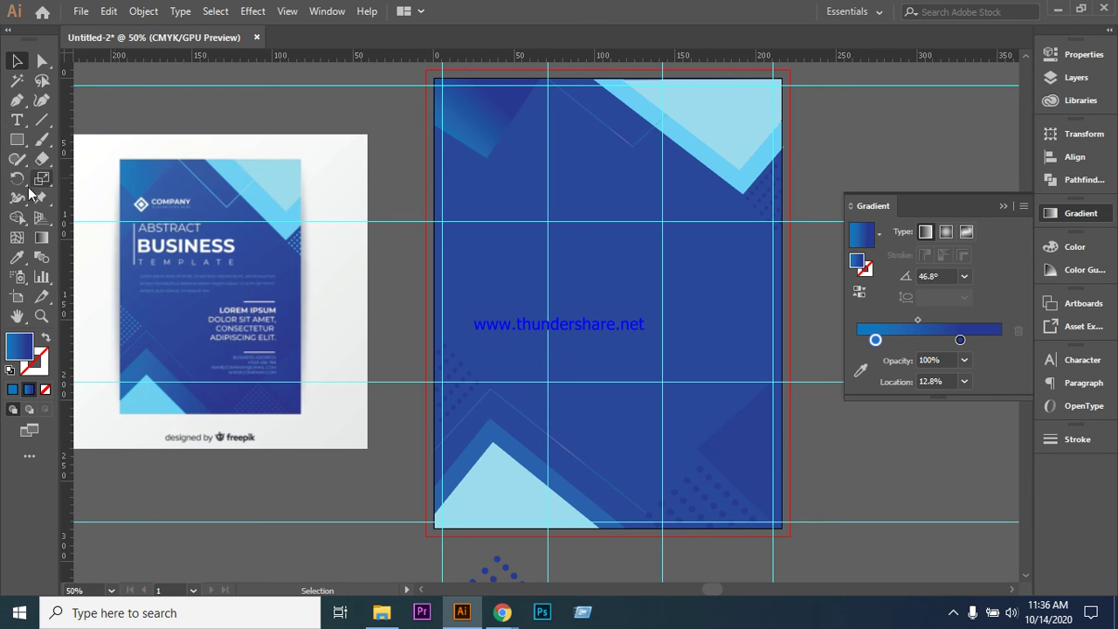
- Draw a triangle in the artboard's top-left corner and fill it with sampled blue
click(17, 100)
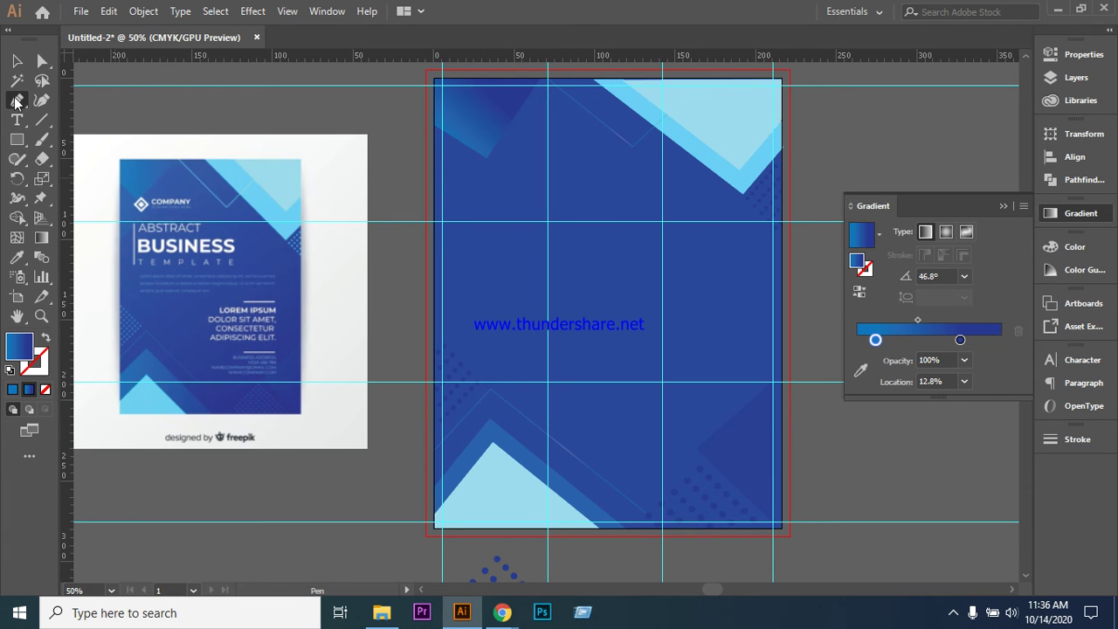
click(435, 125)
click(486, 157)
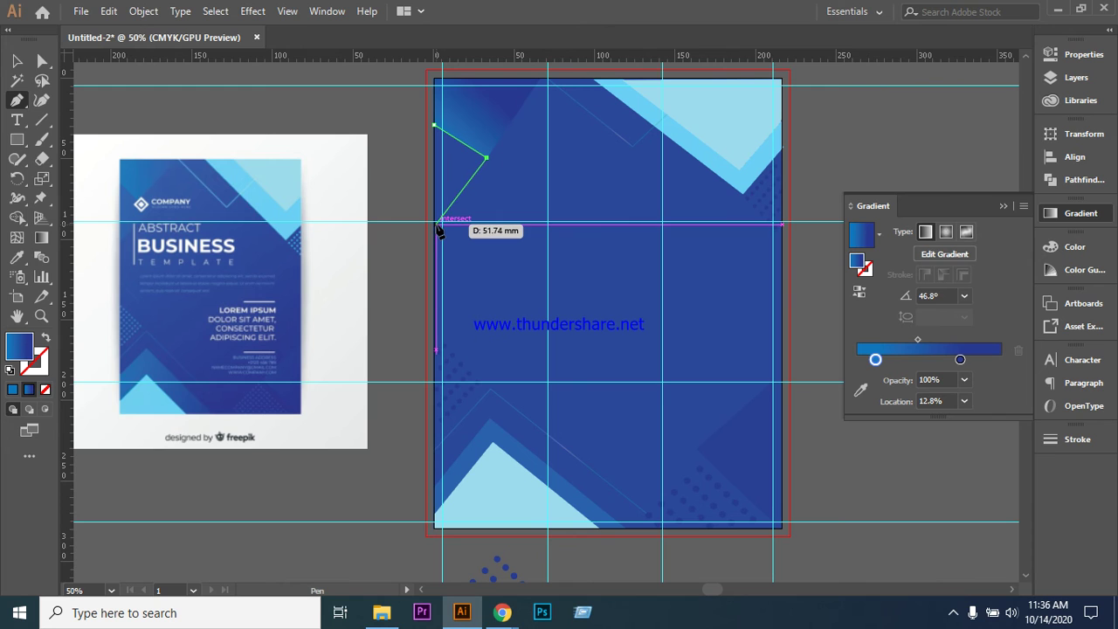
click(436, 224)
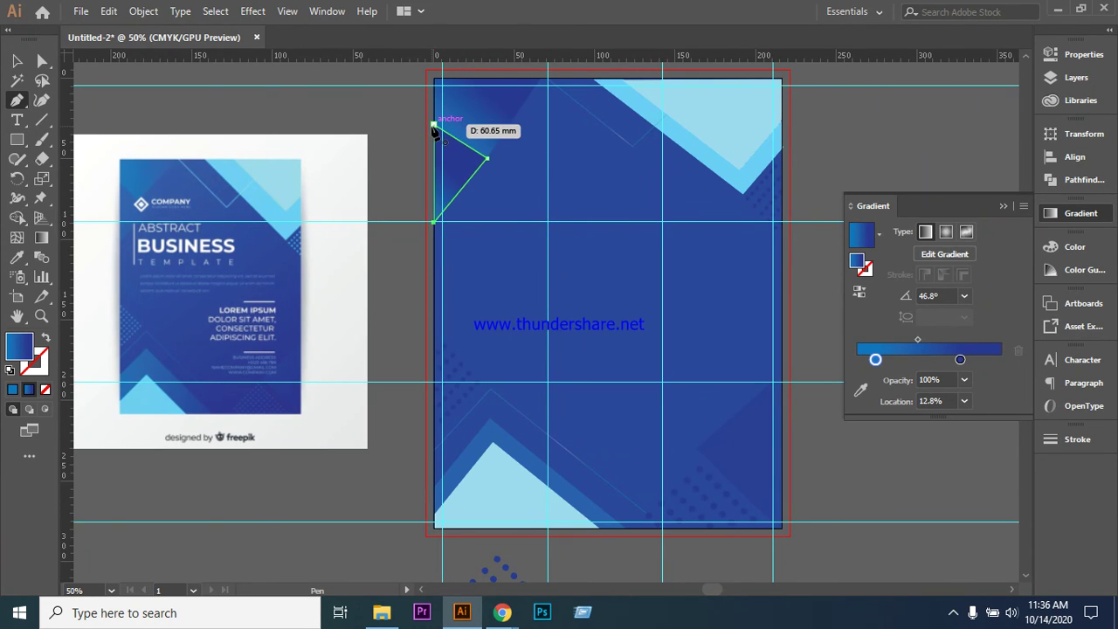
click(434, 126)
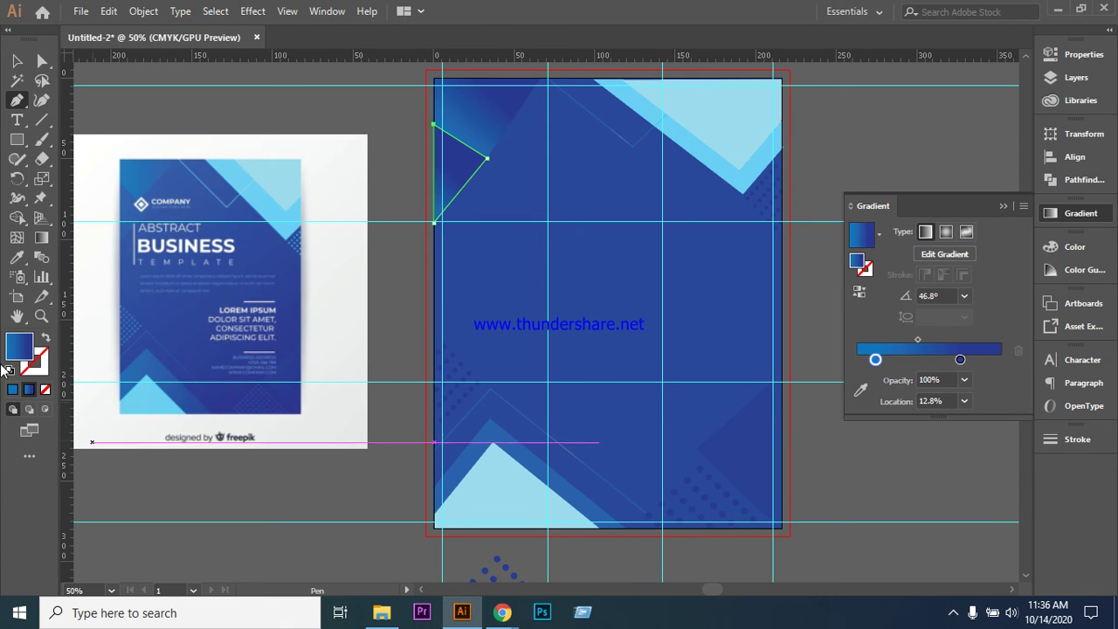
click(17, 257)
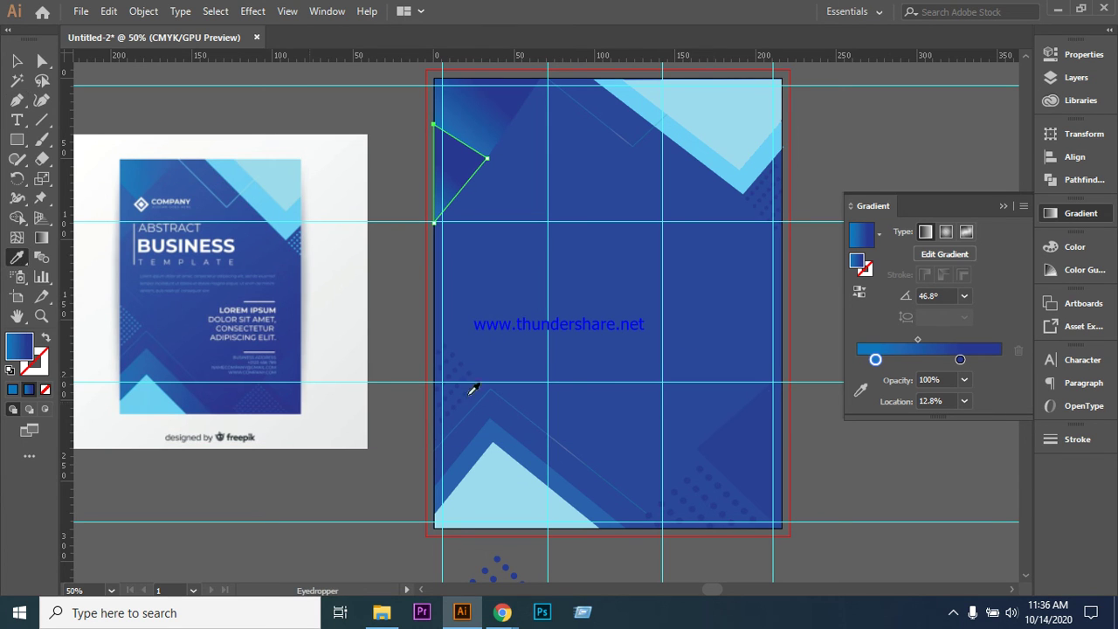
click(753, 459)
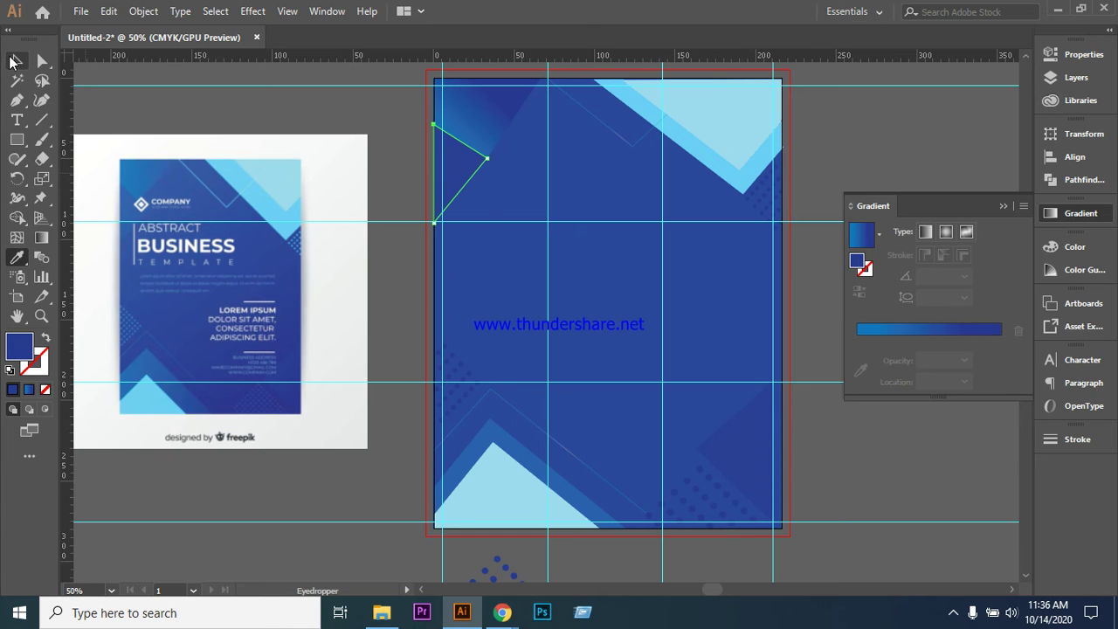
click(16, 61)
click(158, 109)
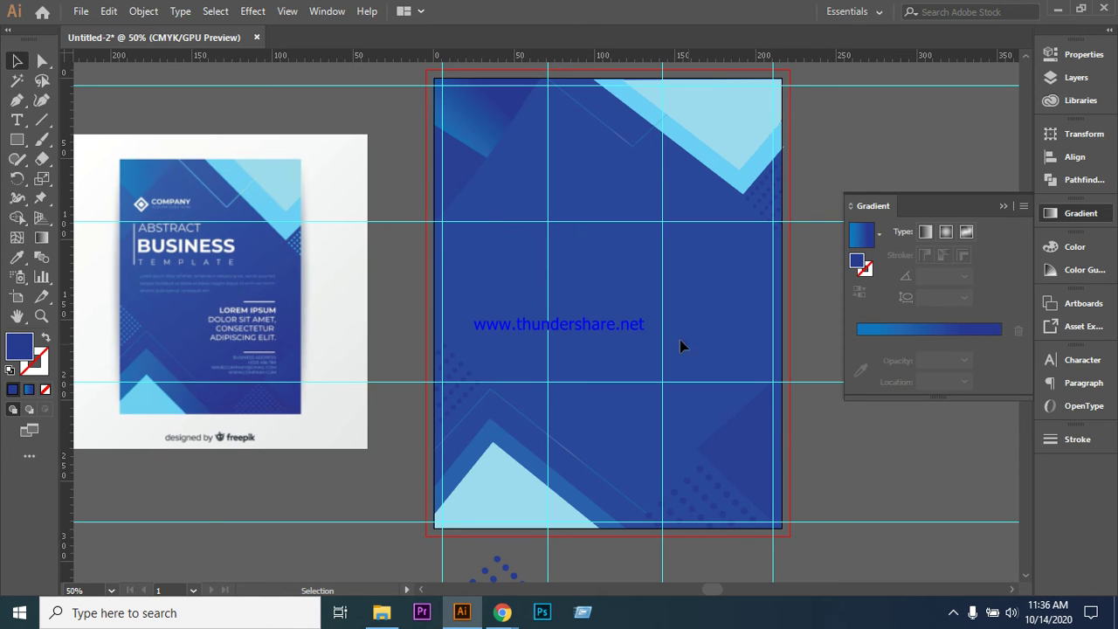
- Zoom out with Ctrl+-, delete the dot pattern below the artboard, and zoom back with Ctrl++
scroll(622, 292, down, 2)
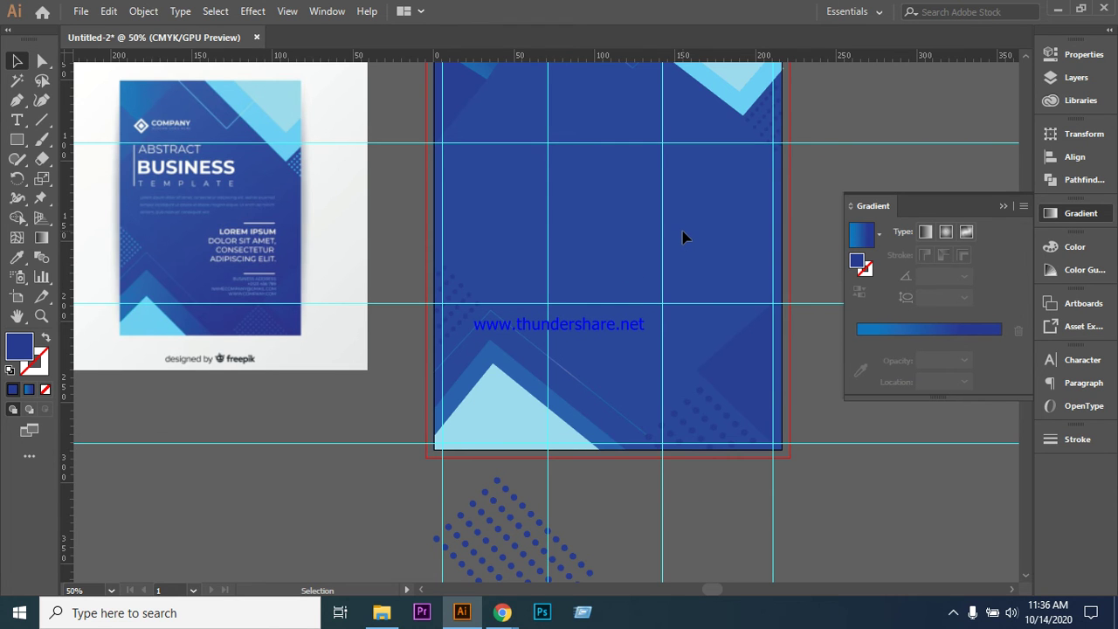
scroll(682, 231, up, 1)
scroll(682, 232, up, 1)
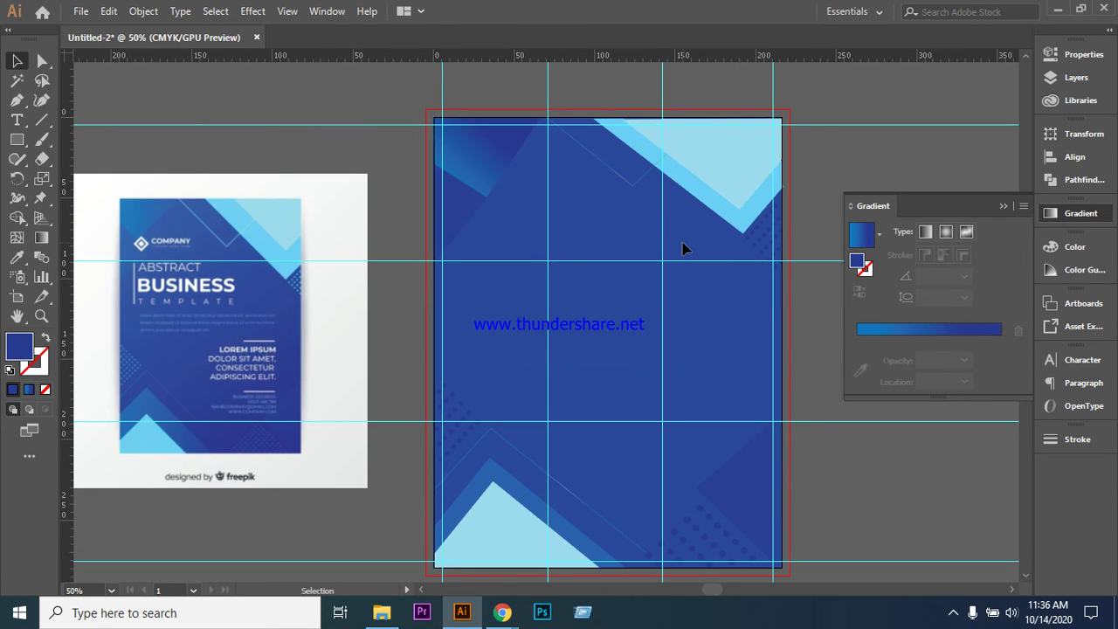
key(ctrl+minus)
key(ctrl+minus)
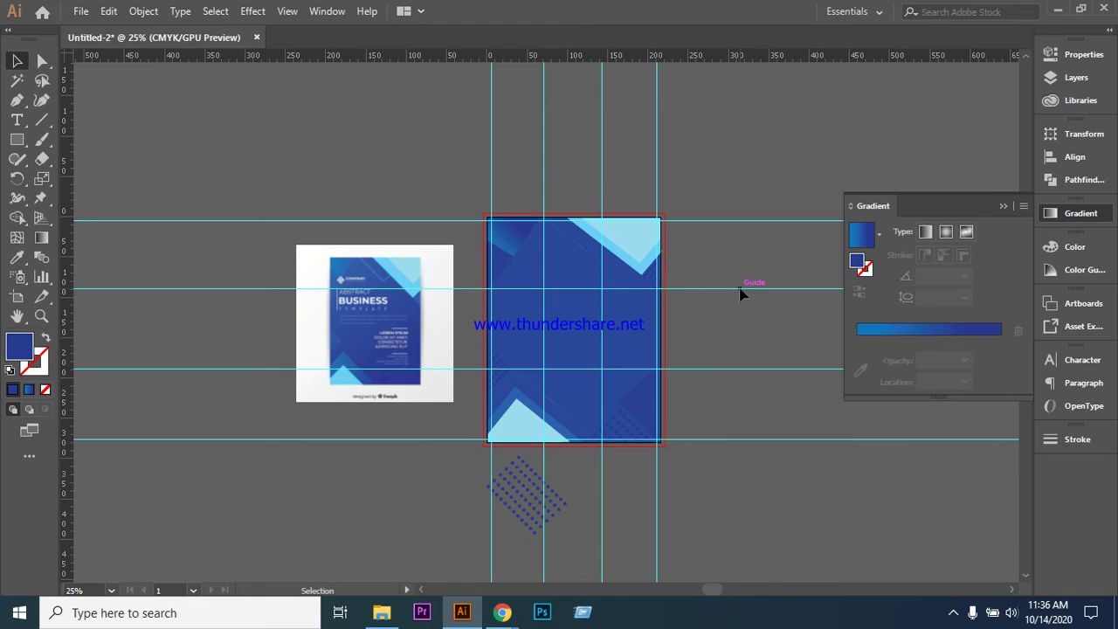
scroll(740, 294, down, 1)
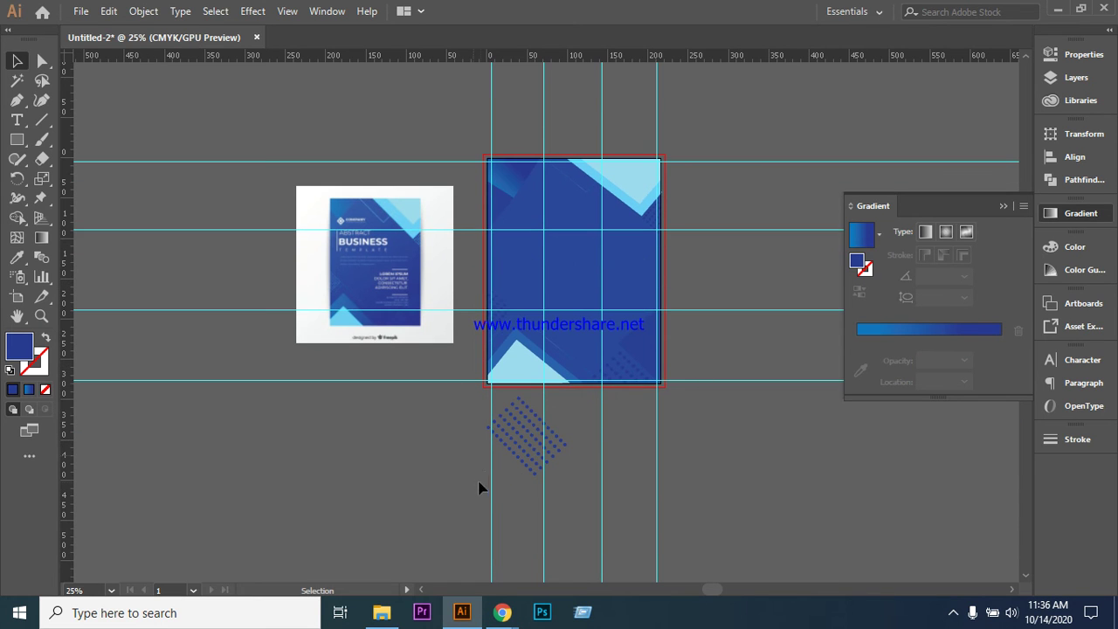
click(548, 470)
key(Delete)
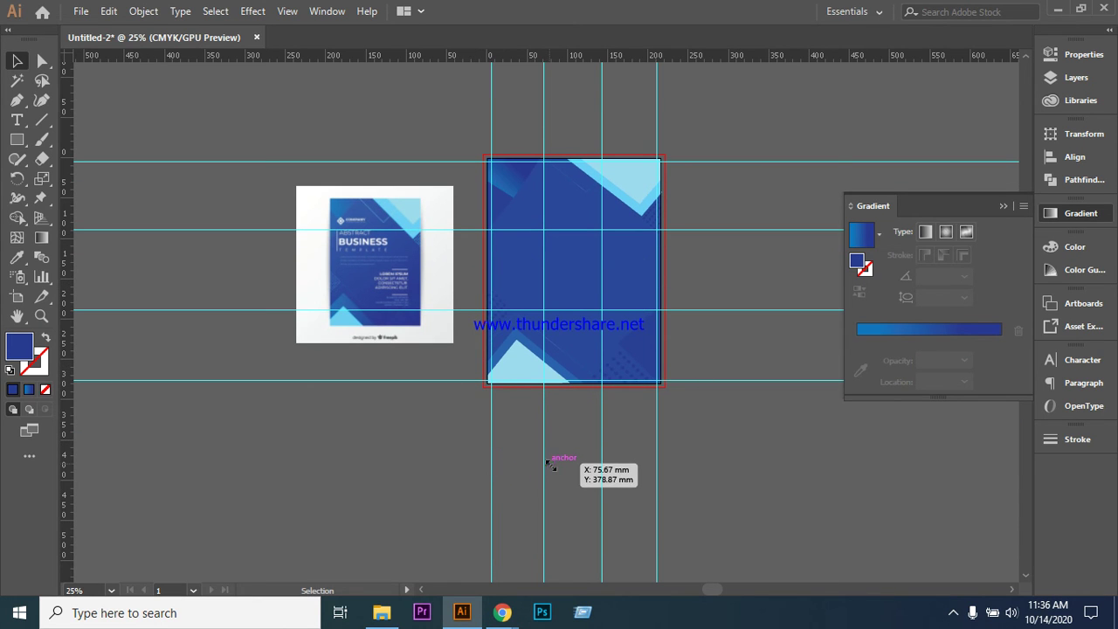
scroll(742, 460, up, 1)
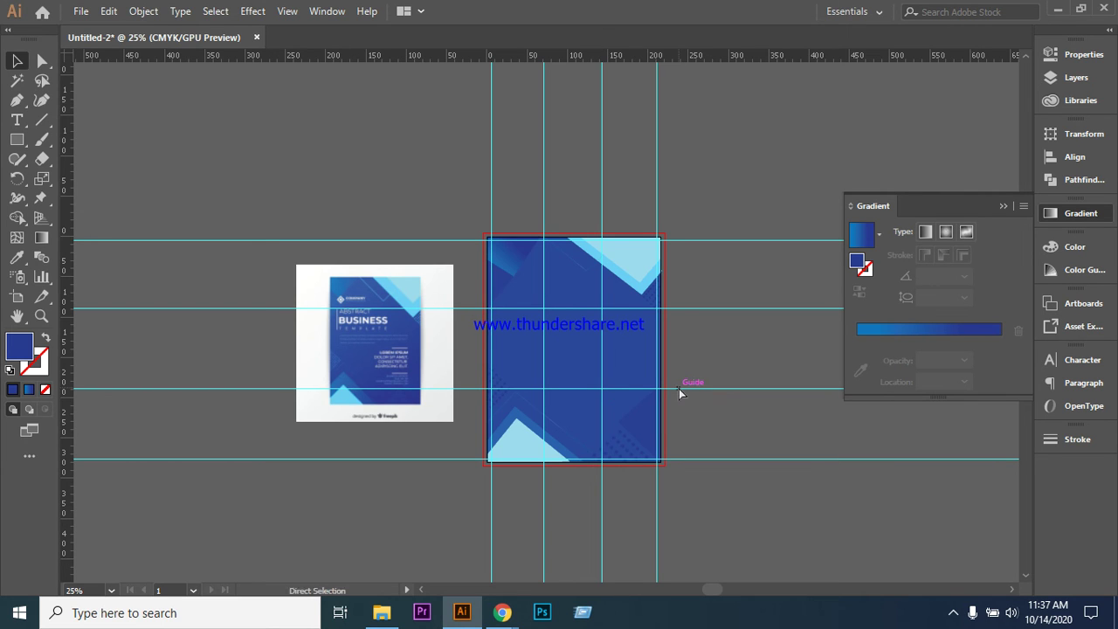
key(ctrl+plus)
scroll(679, 394, down, 2)
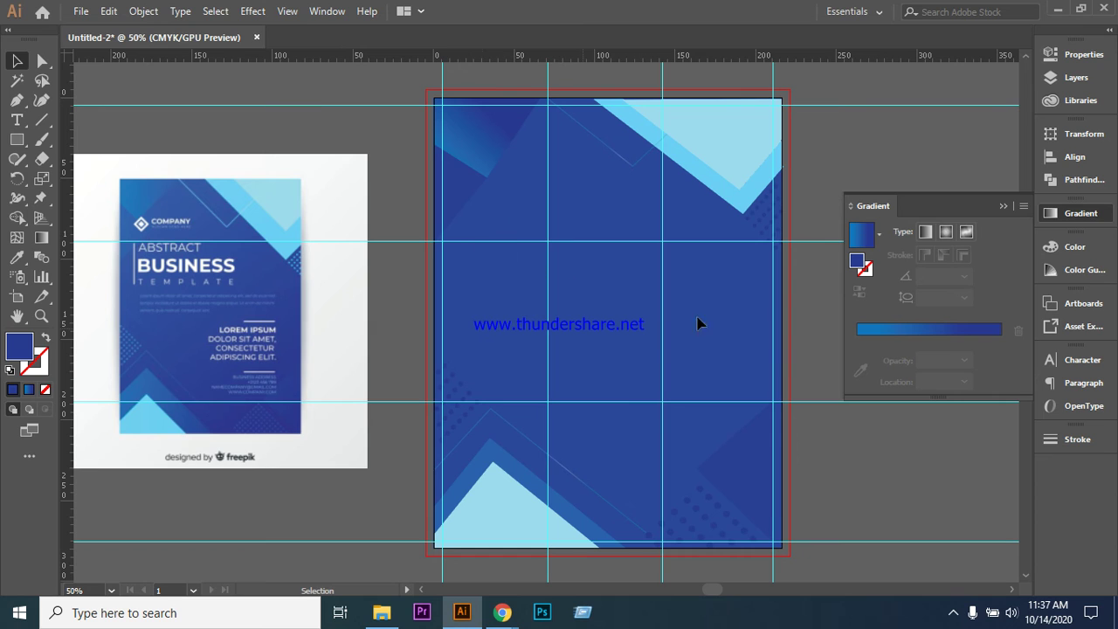
- Close the Gradient panel and add a Lorem ipsum point text line sized to 37 pt
click(1001, 206)
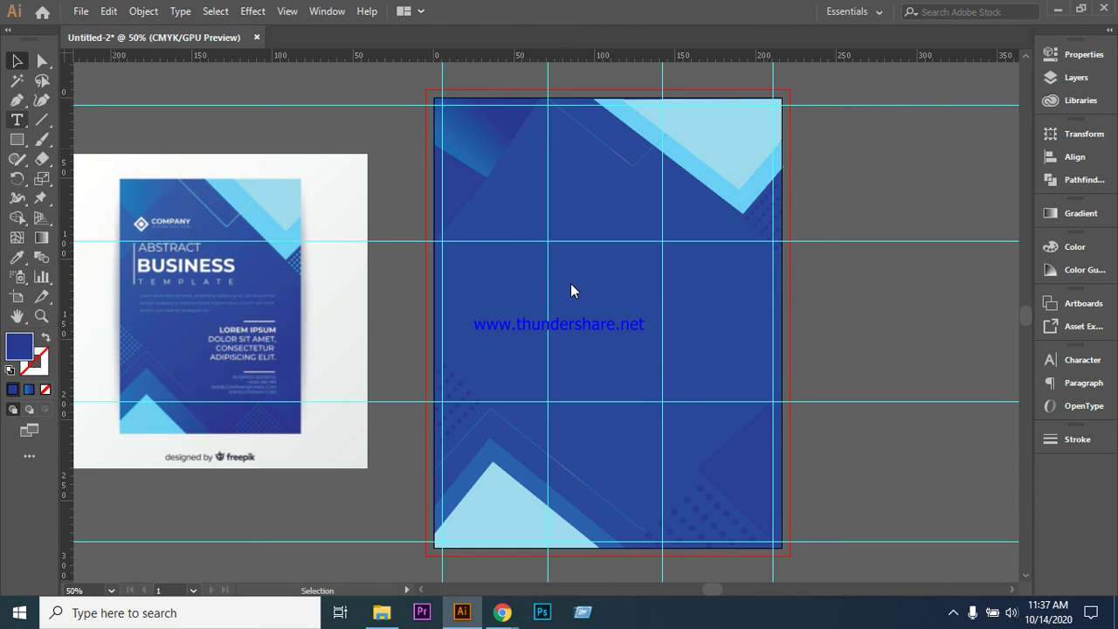
key(t)
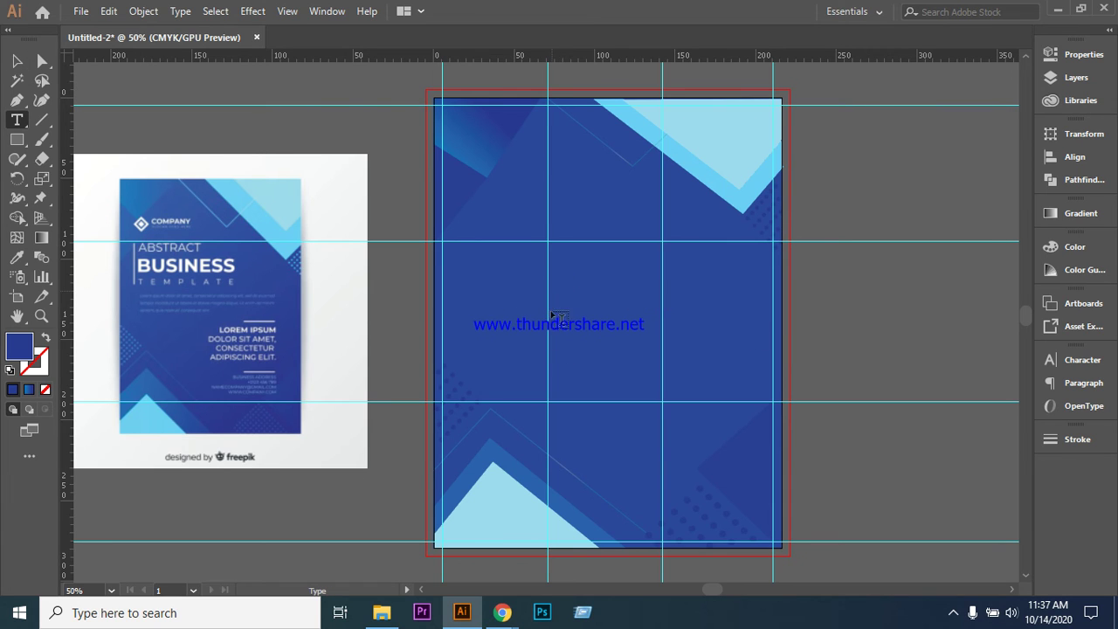
click(554, 295)
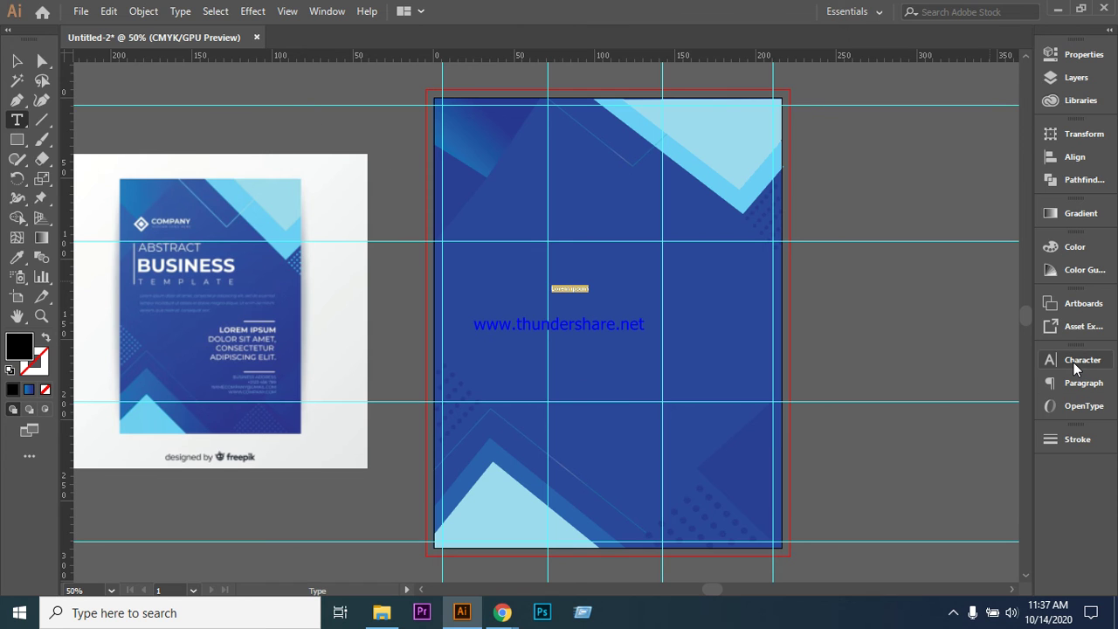
click(1044, 365)
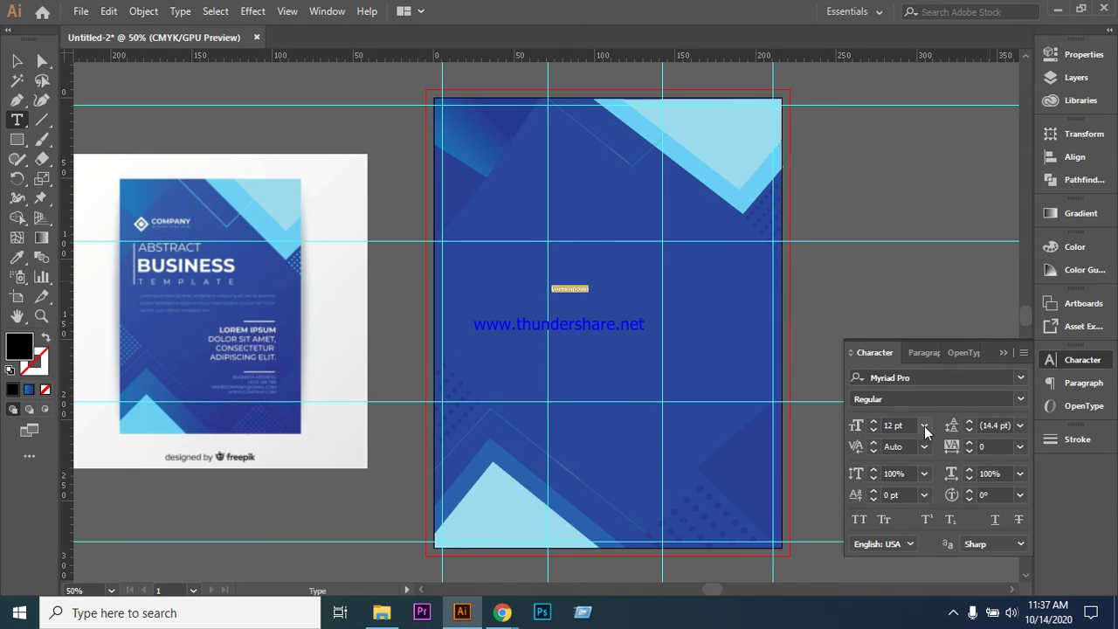
drag(875, 428, 875, 428)
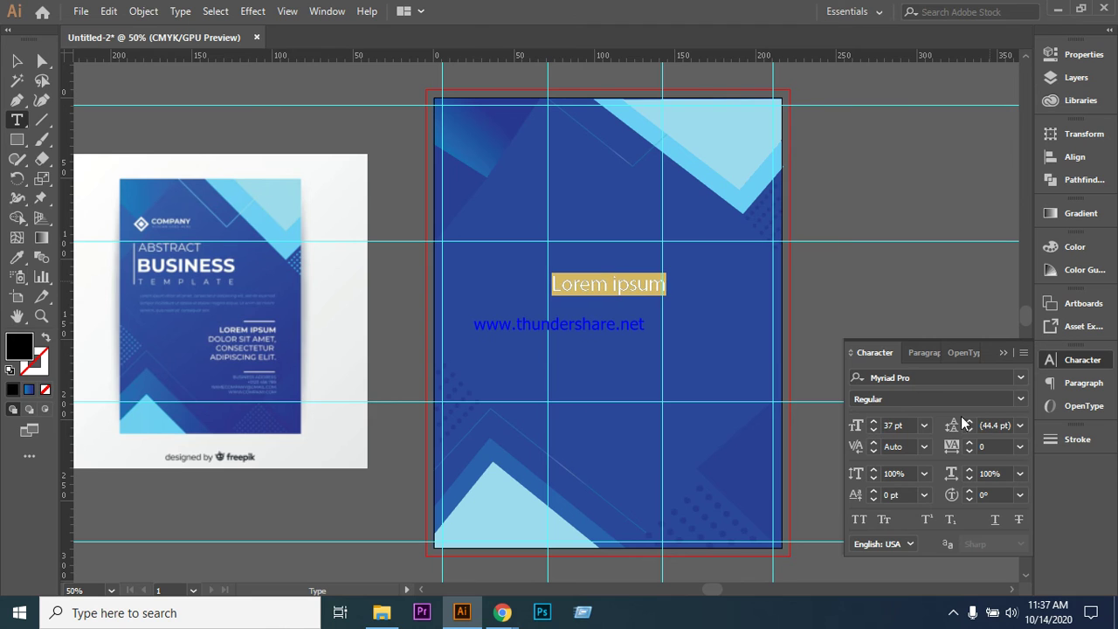
- Duplicate the Lorem ipsum line downward into stacked copies below the original
click(16, 60)
click(291, 90)
click(596, 292)
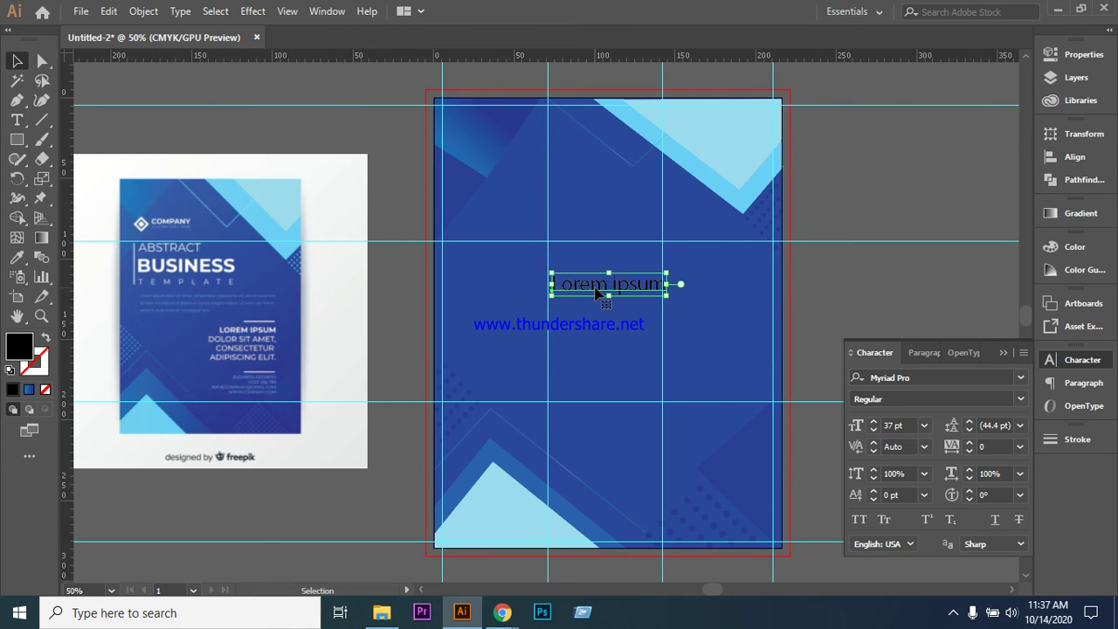
drag(596, 292, 582, 371)
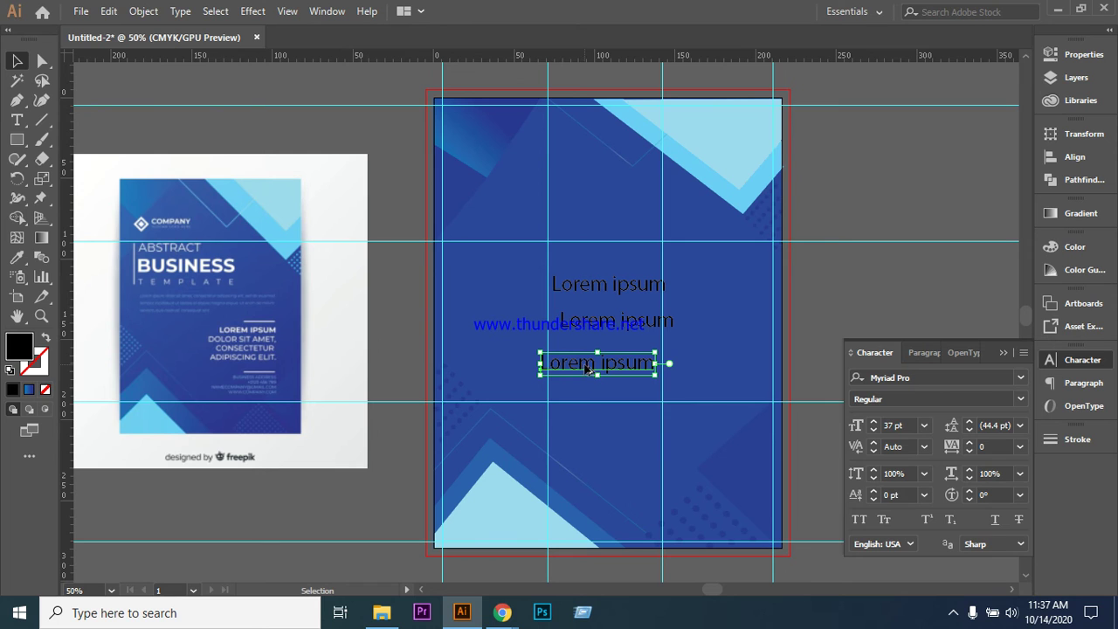
drag(588, 367, 626, 393)
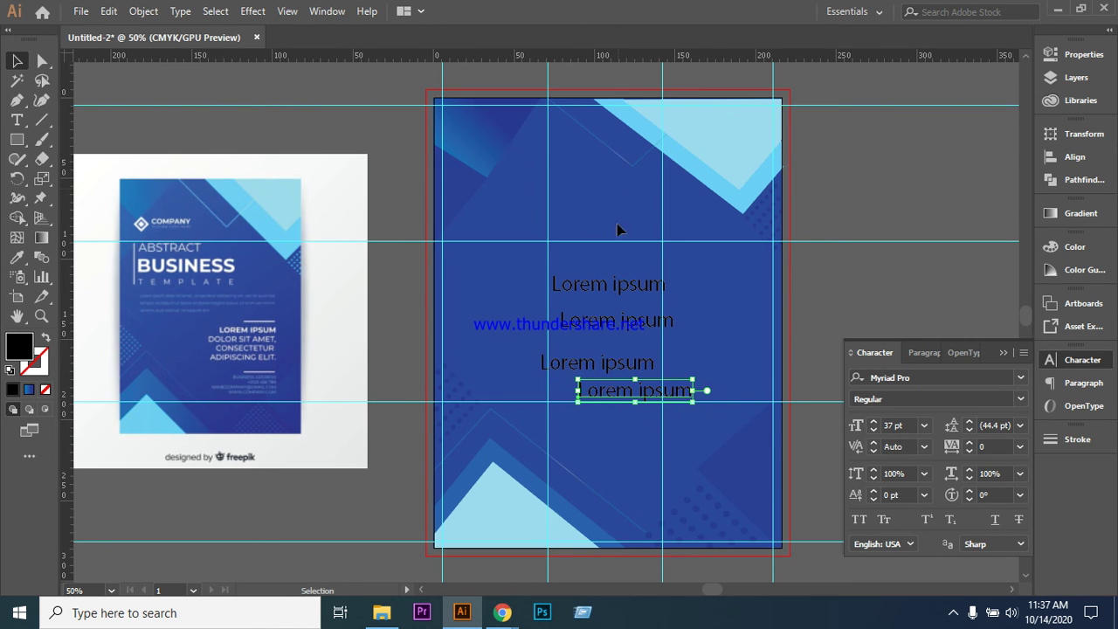
- Select the four text lines and try center, left and justify alignment, ending on left-aligned
click(932, 356)
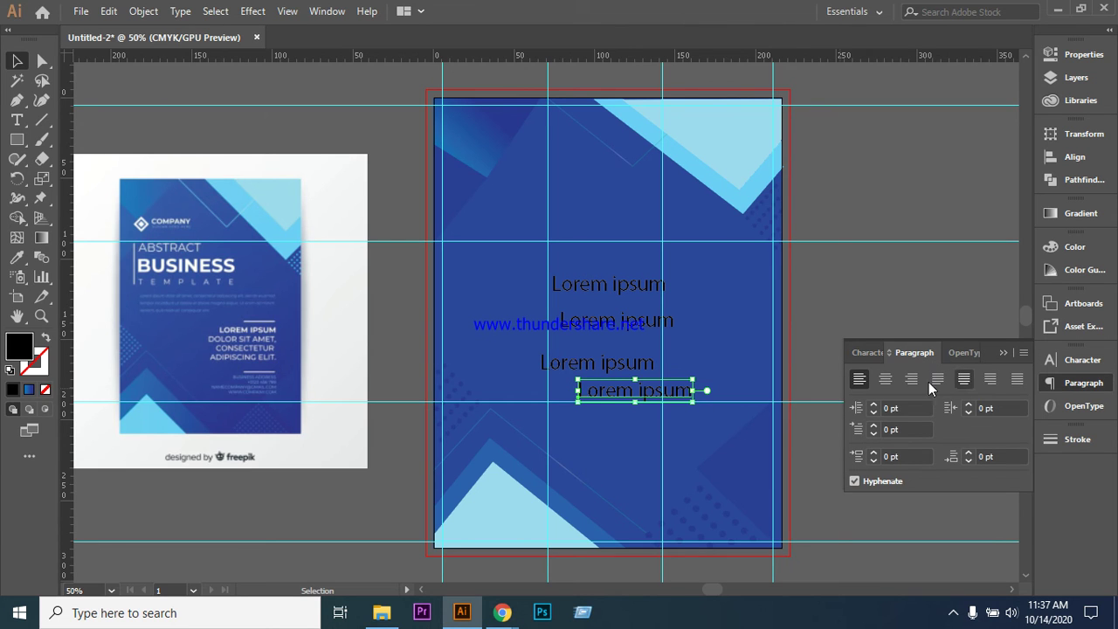
click(541, 294)
drag(520, 255, 679, 439)
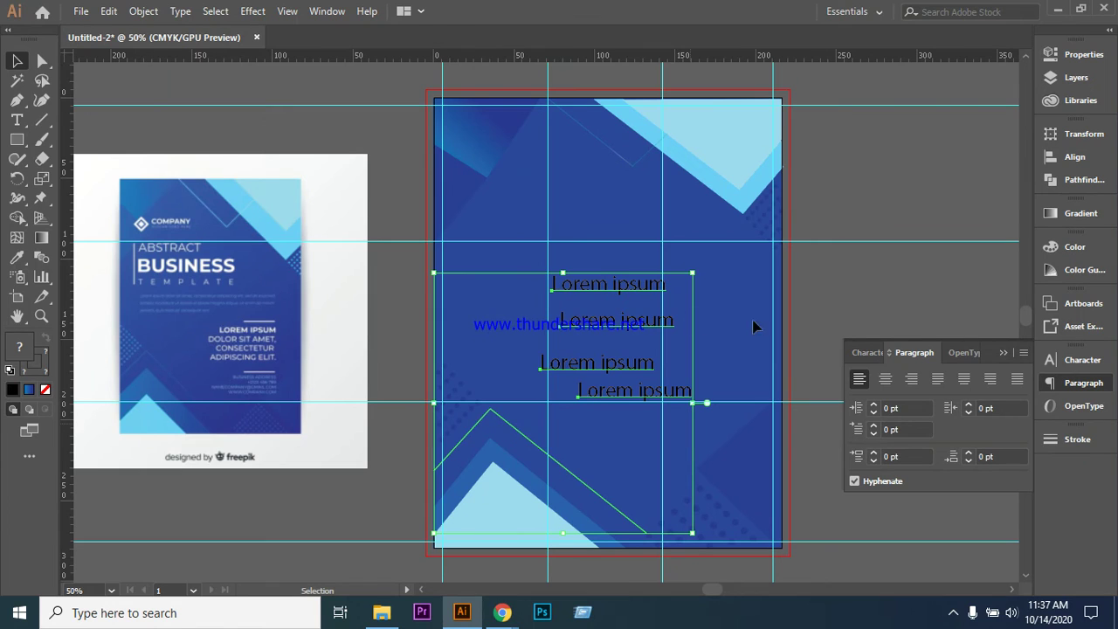
click(705, 291)
drag(528, 262, 693, 407)
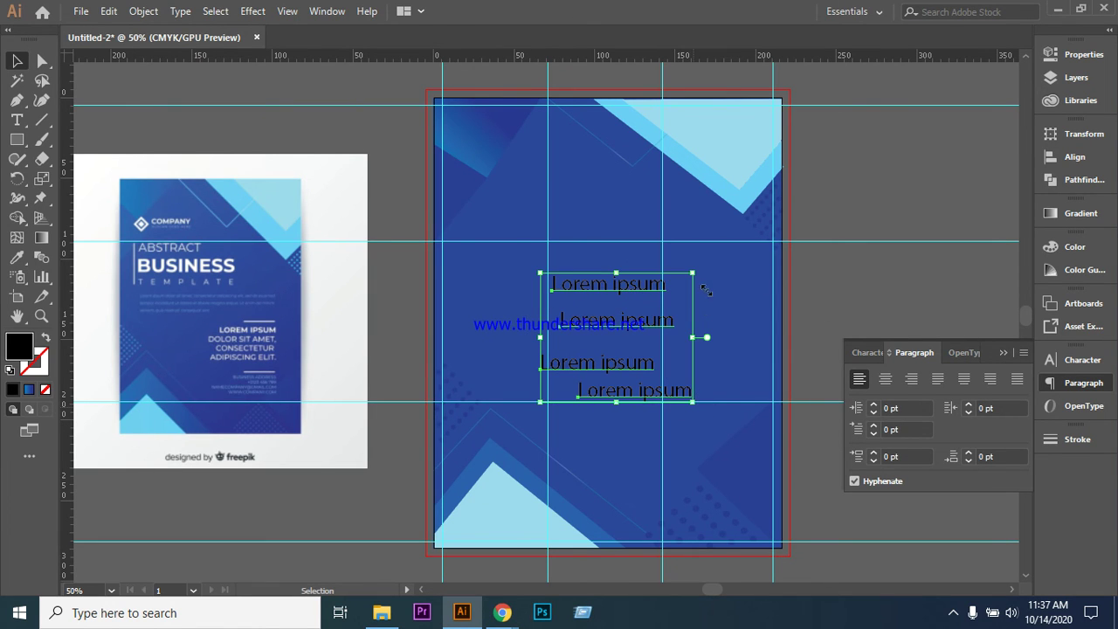
click(885, 380)
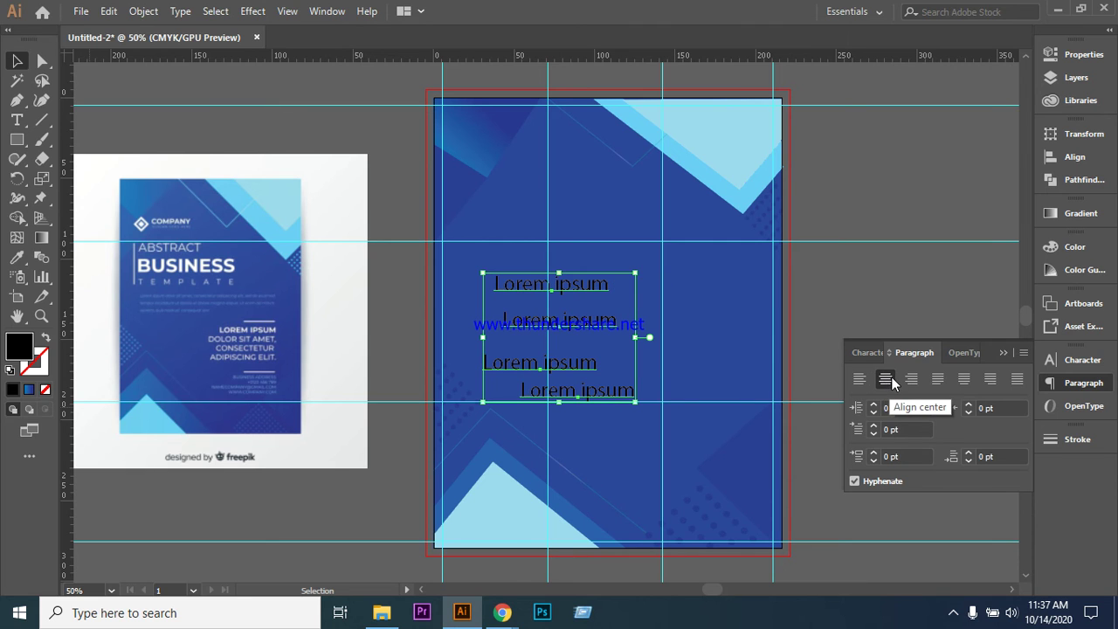
click(860, 381)
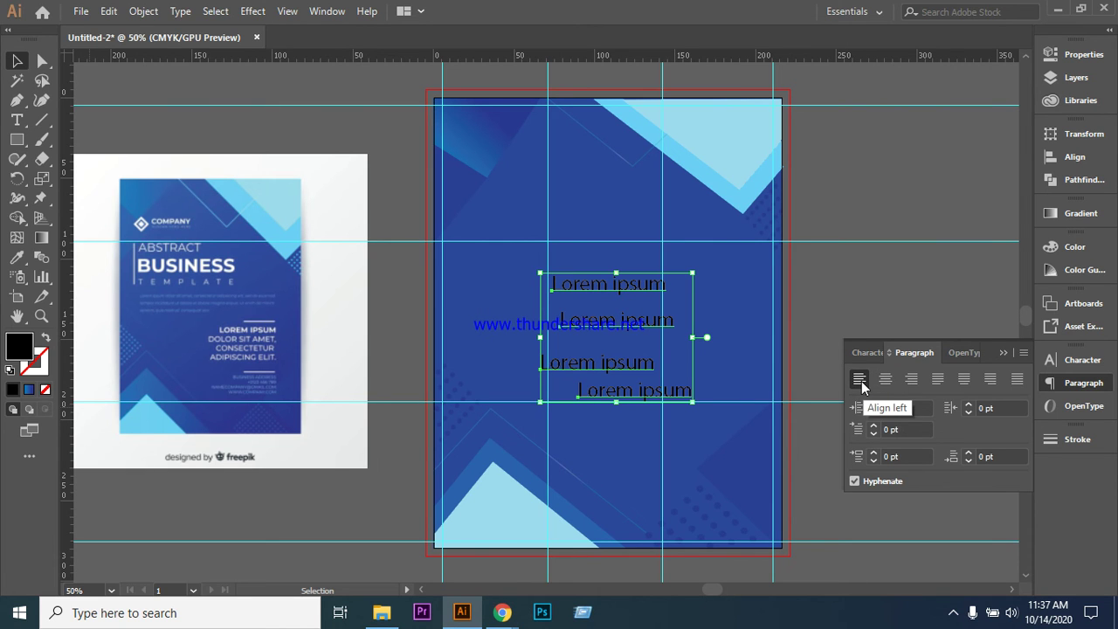
click(1017, 379)
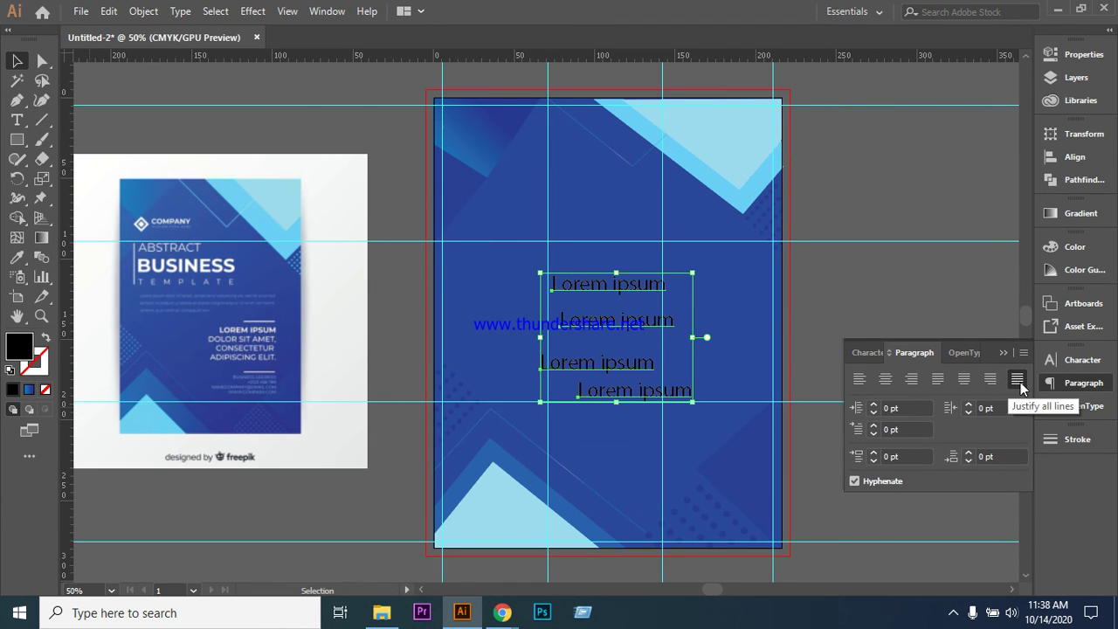
click(860, 379)
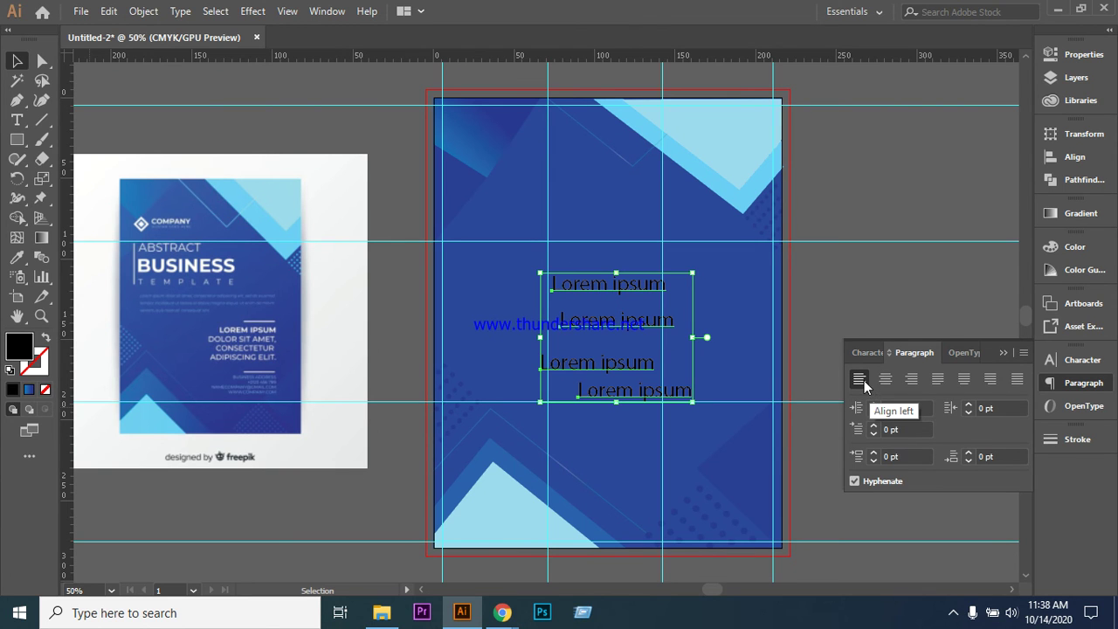
- Select all four Lorem ipsum lines one by one and open the Align panel
click(831, 297)
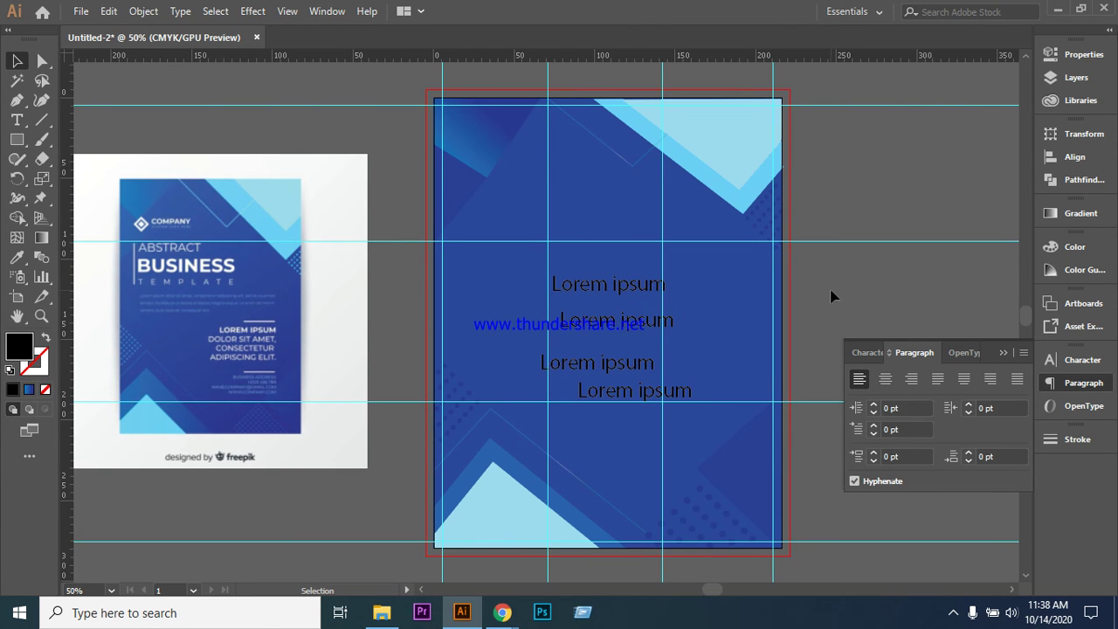
shift+click(603, 293)
shift+click(608, 329)
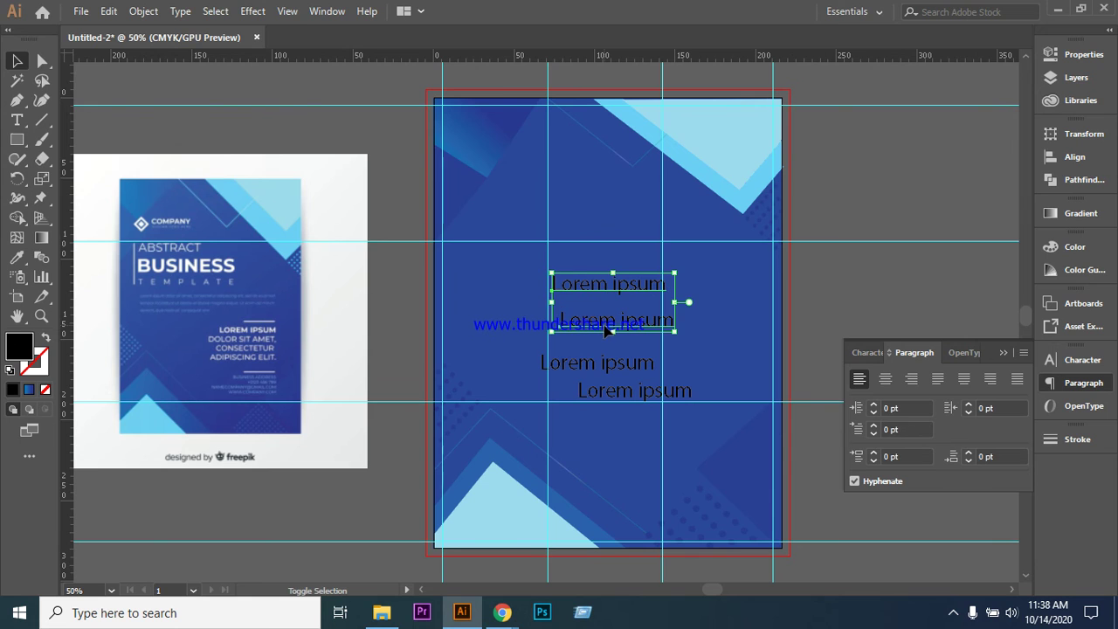
shift+click(588, 370)
shift+click(601, 391)
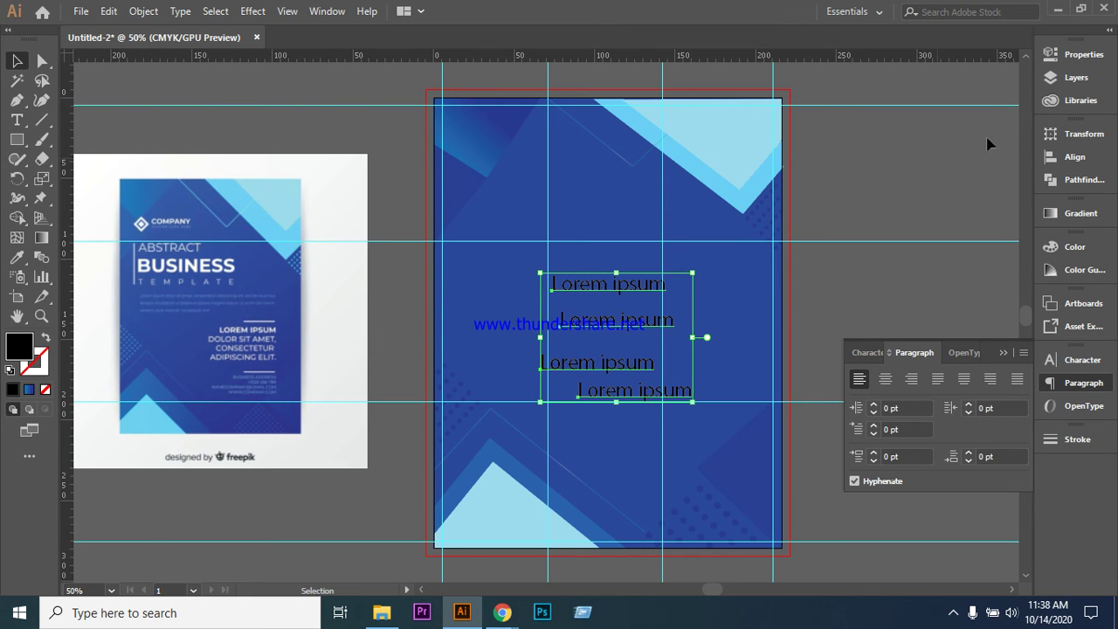
click(1076, 159)
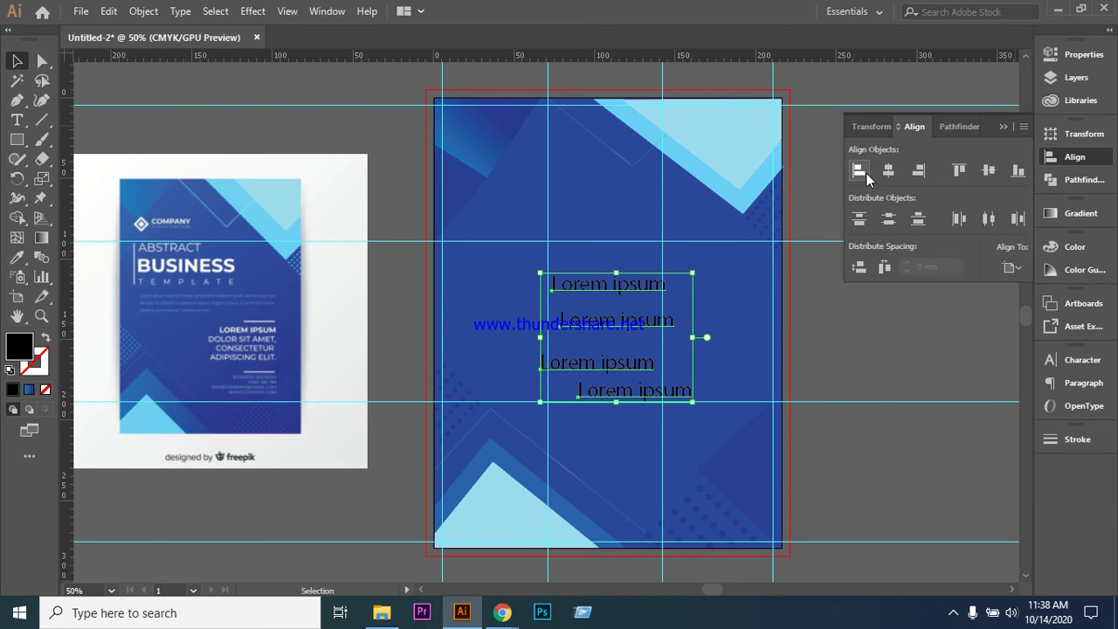
- Left-align the four Lorem ipsum lines and check each line's selection
click(864, 172)
click(543, 555)
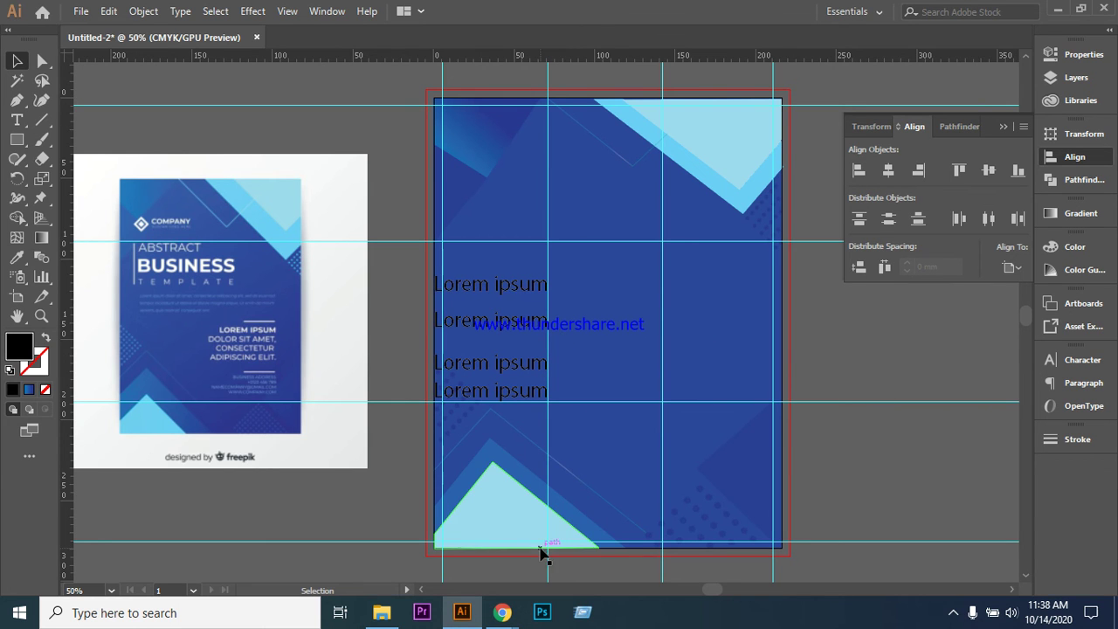
click(496, 291)
click(495, 328)
click(496, 367)
click(497, 394)
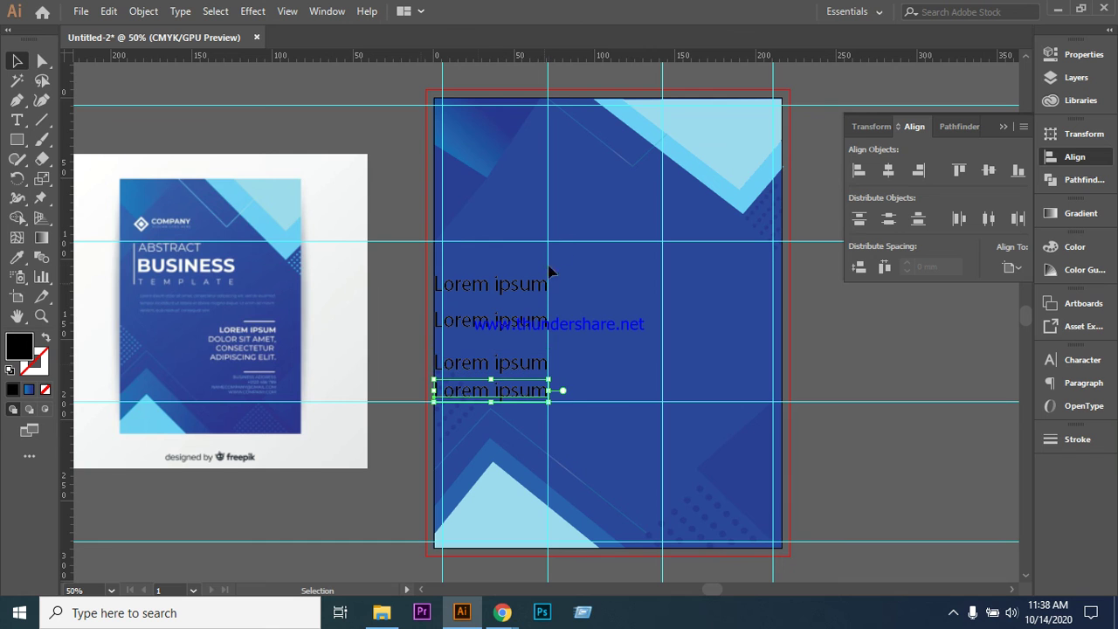
click(813, 326)
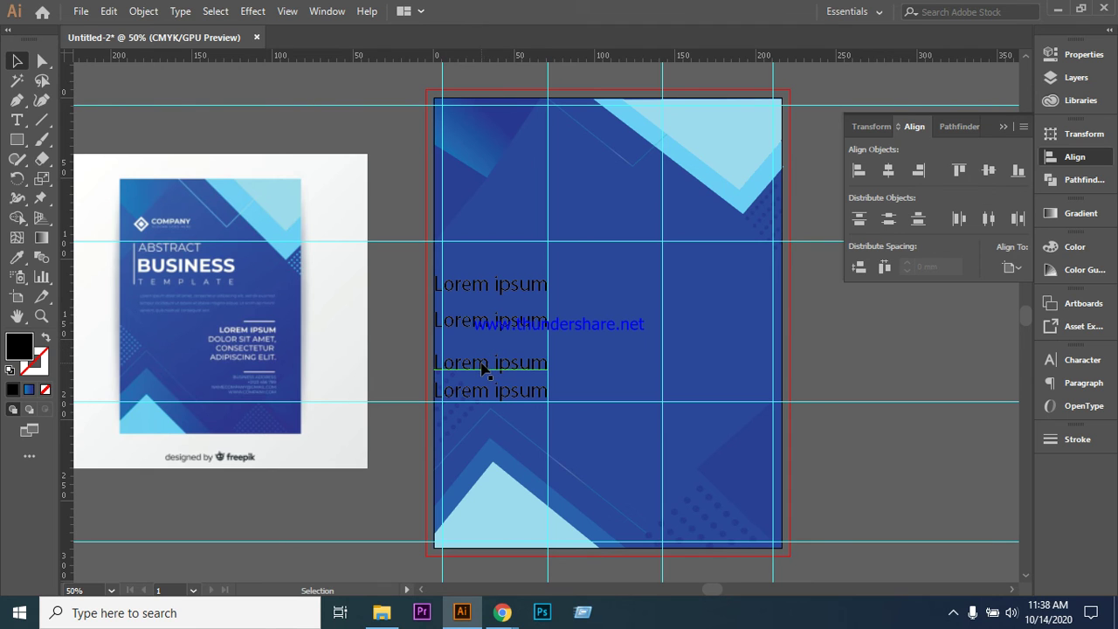
- Nudge the third and fourth lines up and move the first line down 7 mm
click(483, 367)
key(Up)
key(Up)
key(Up)
key(Up)
key(Up)
key(Up)
key(Up)
key(Up)
key(Up)
key(Up)
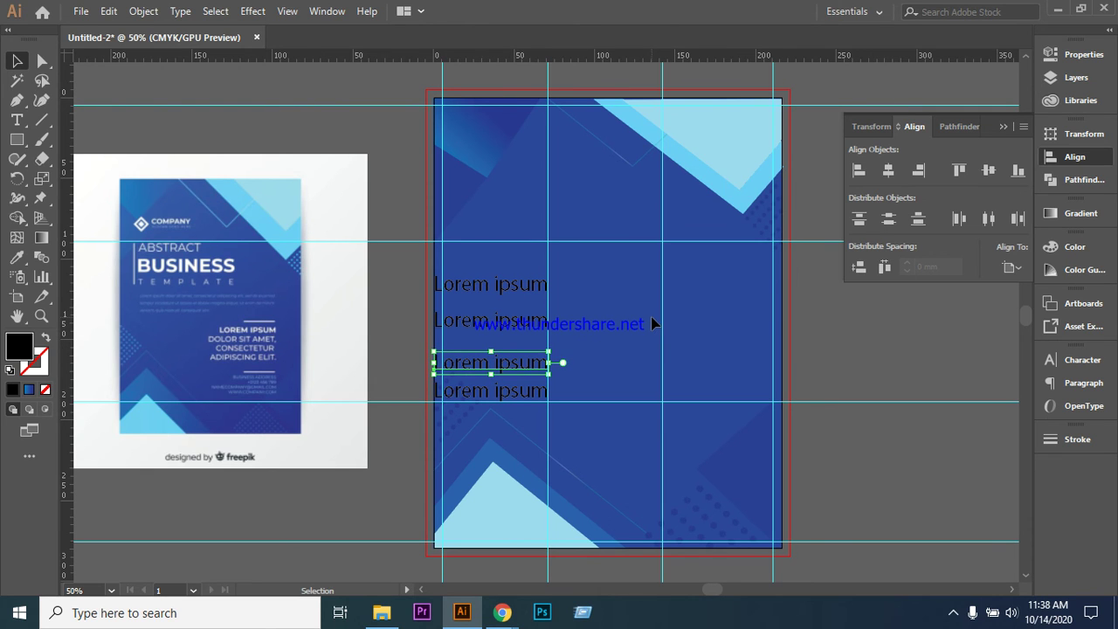
click(507, 399)
key(Up)
key(Up)
key(Up)
key(Up)
key(Up)
key(Up)
key(Up)
key(Up)
key(Up)
key(Up)
key(Up)
key(Up)
key(Up)
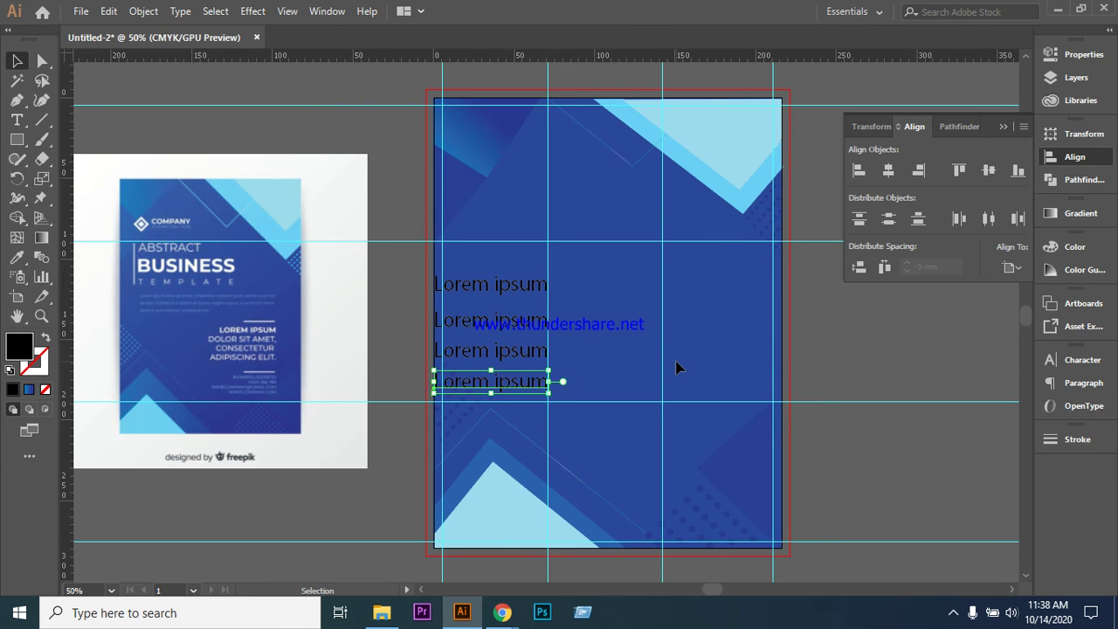
click(861, 350)
click(477, 291)
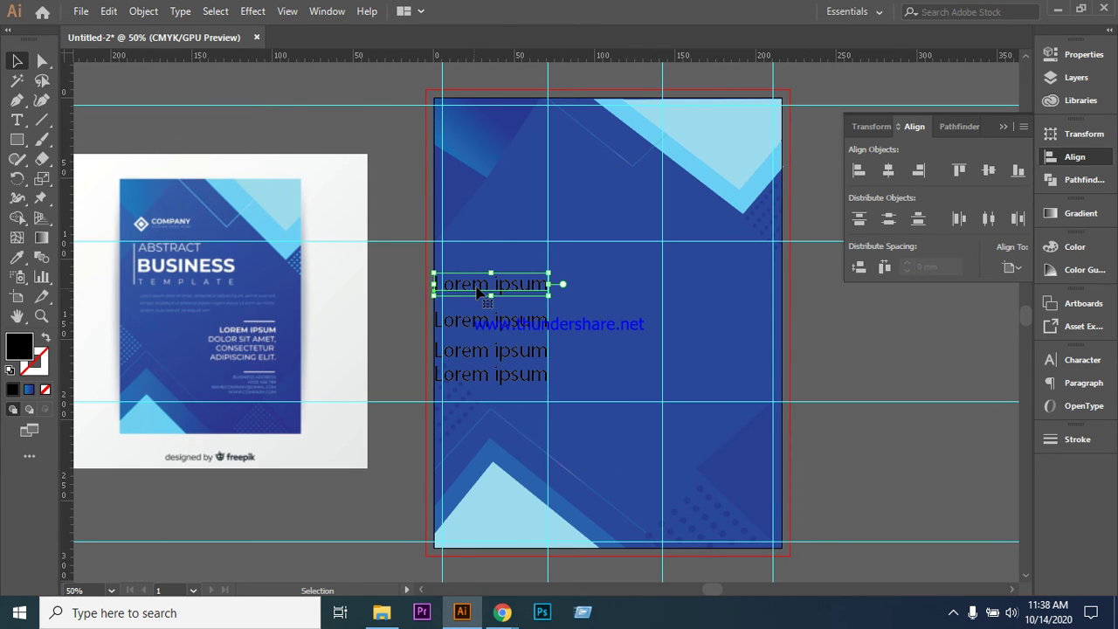
drag(477, 291, 492, 392)
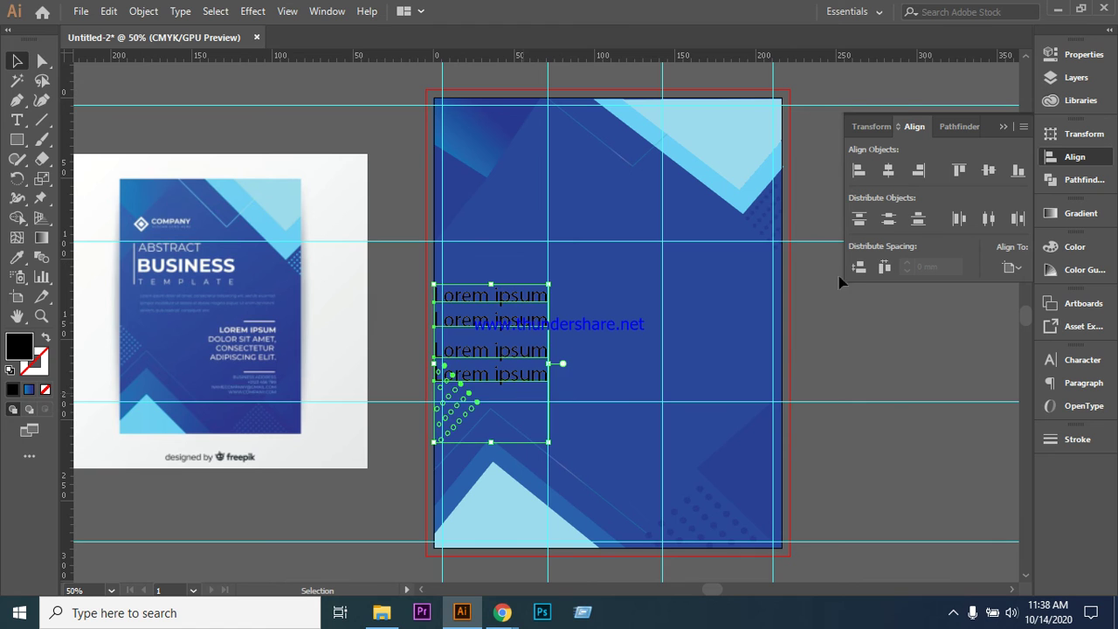
- Move the two-line Lorem ipsum text over to the right half of the flyer
click(699, 347)
drag(407, 302, 565, 374)
click(845, 349)
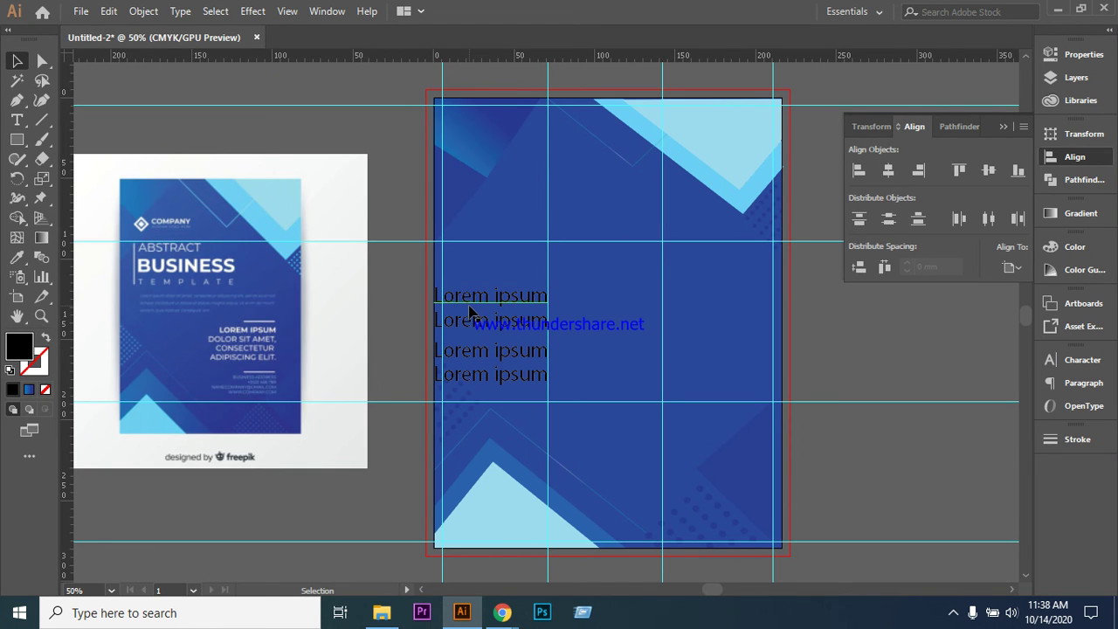
click(460, 409)
click(395, 366)
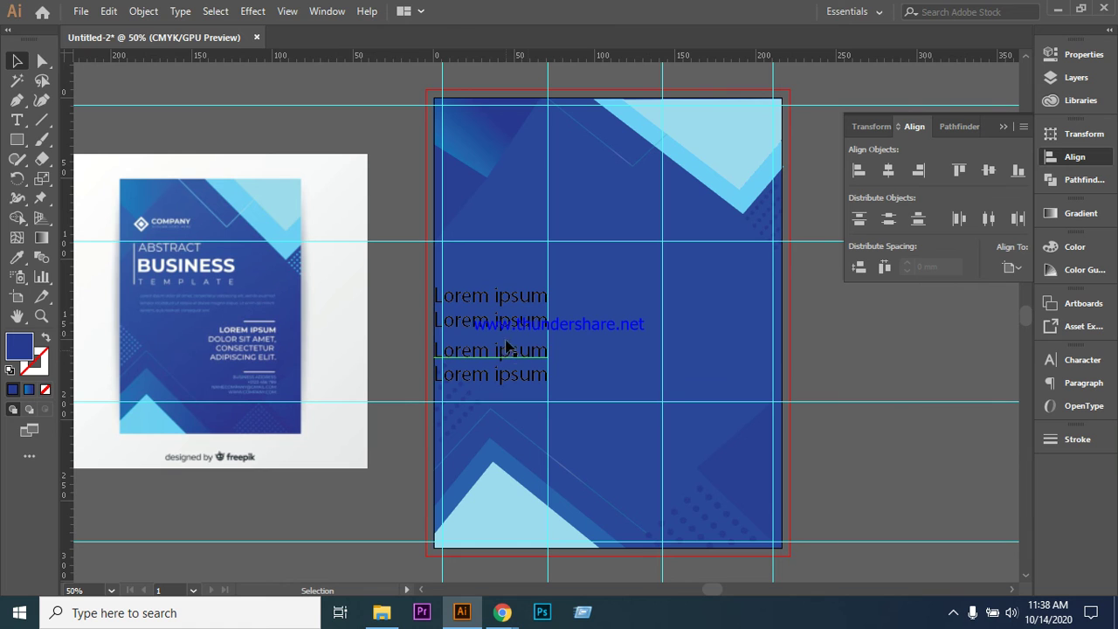
click(486, 313)
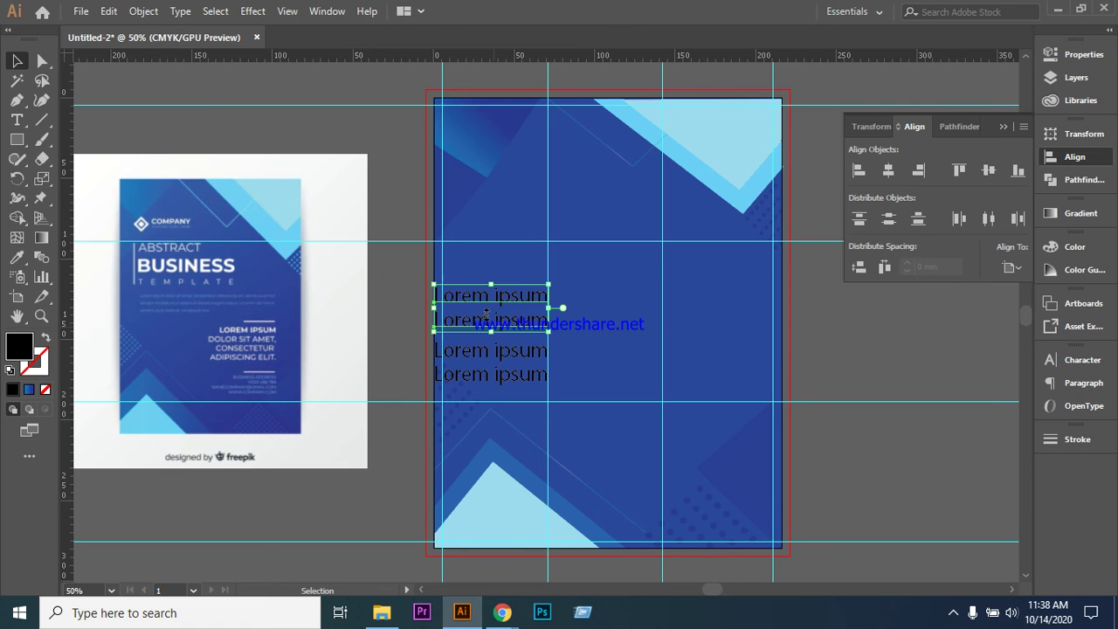
drag(484, 298, 692, 297)
click(674, 347)
- Duplicate the top line, delete the leftover left-side text, and select all four lines
click(694, 303)
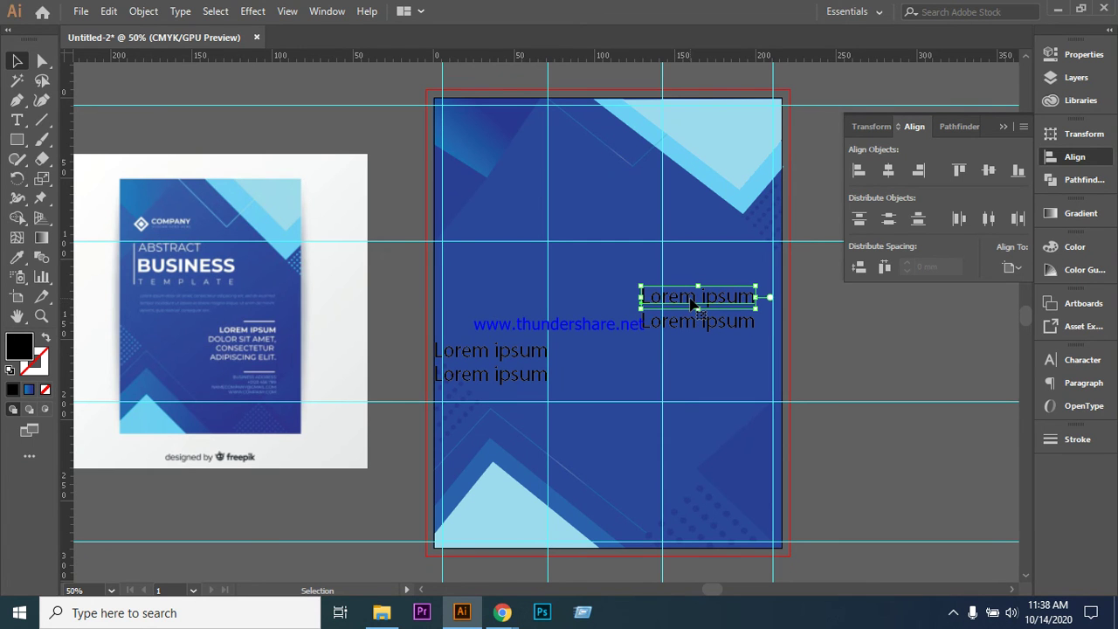
drag(693, 302, 662, 272)
click(684, 324)
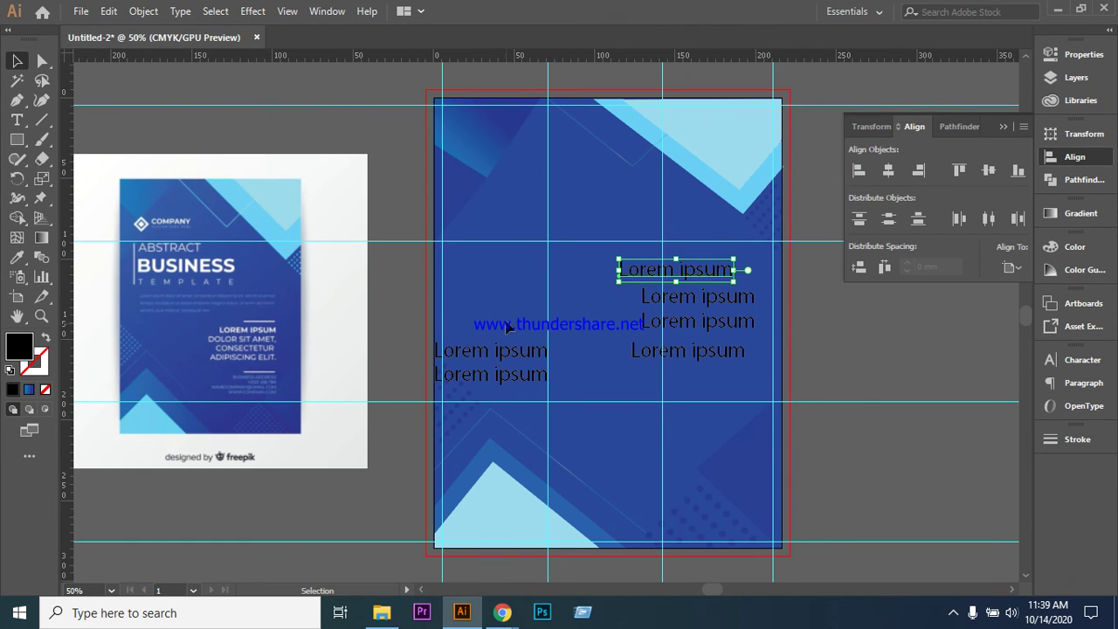
click(527, 382)
key(Delete)
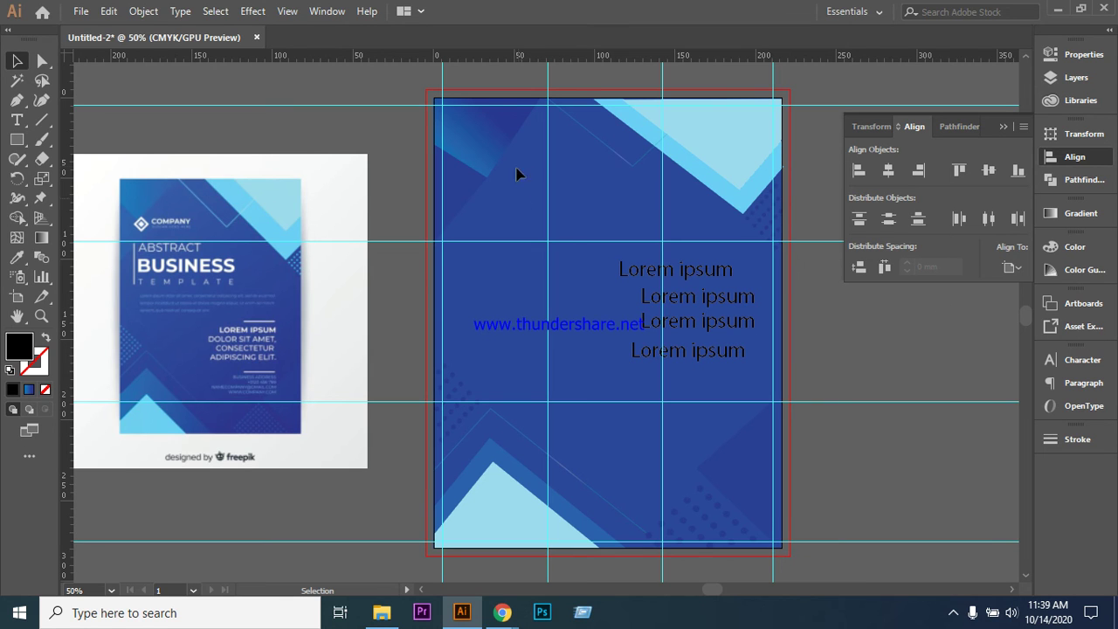
drag(601, 276, 727, 368)
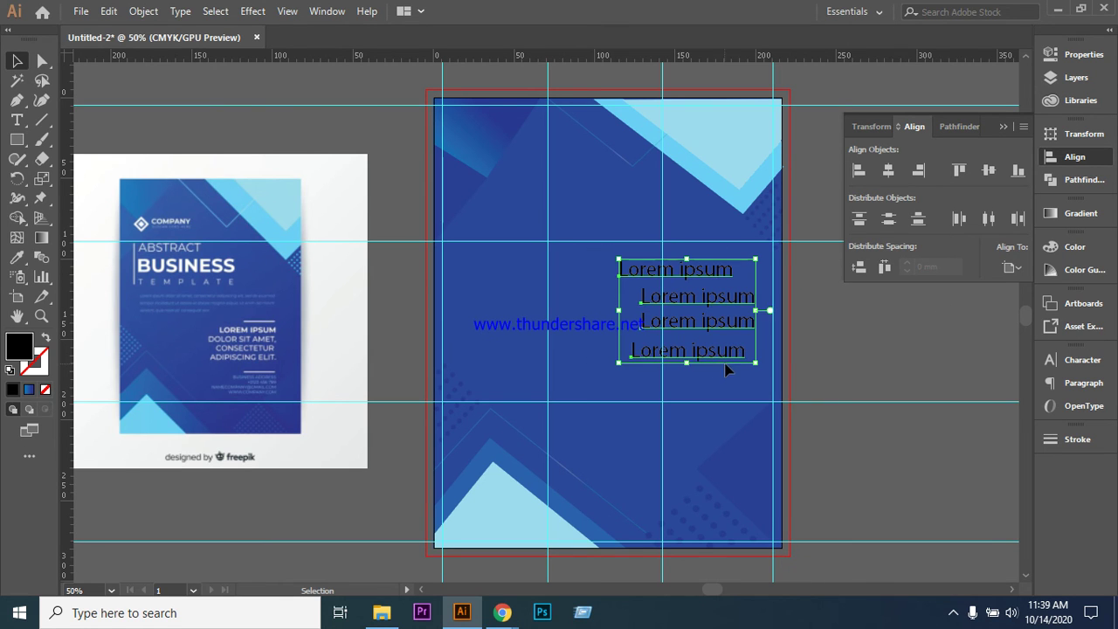
click(1081, 363)
- Centre the four lines horizontally on each other, keeping paragraph alignment left
click(915, 353)
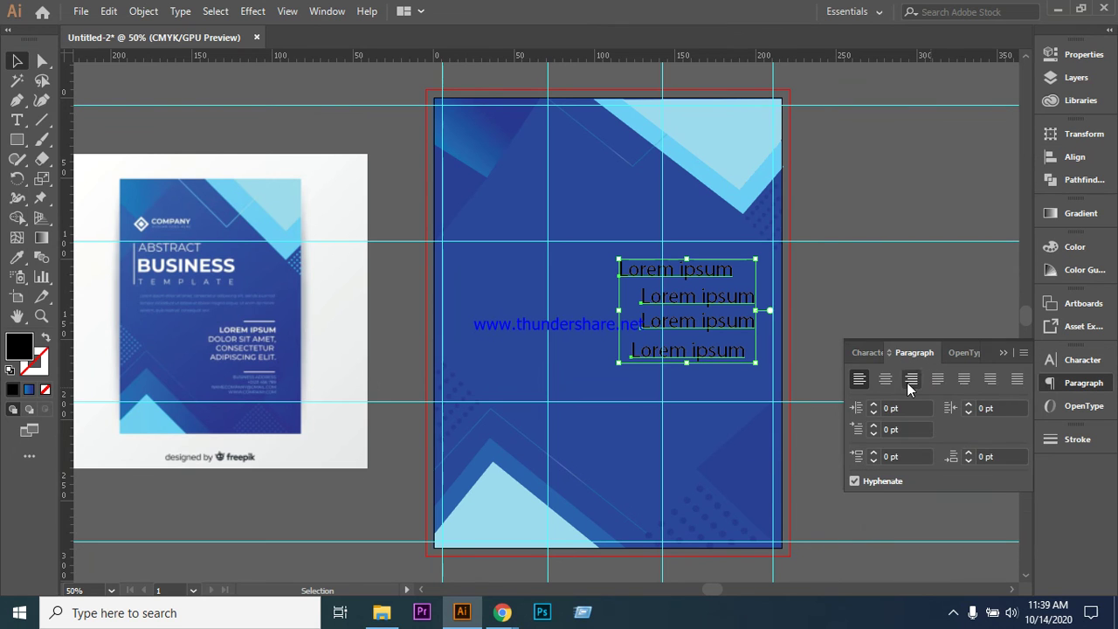
click(887, 385)
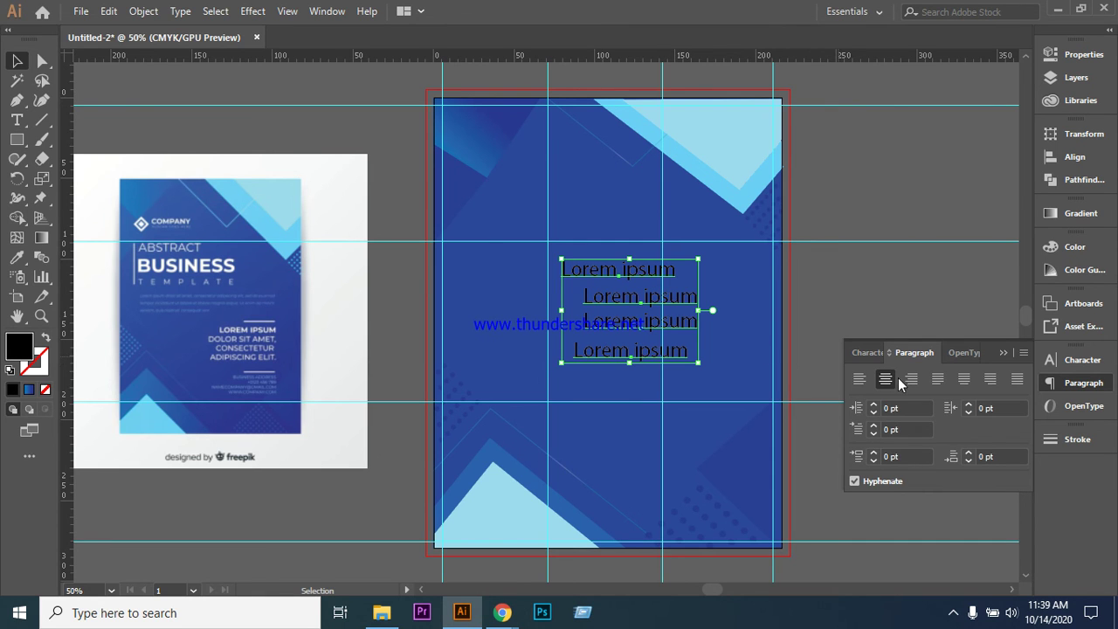
click(860, 379)
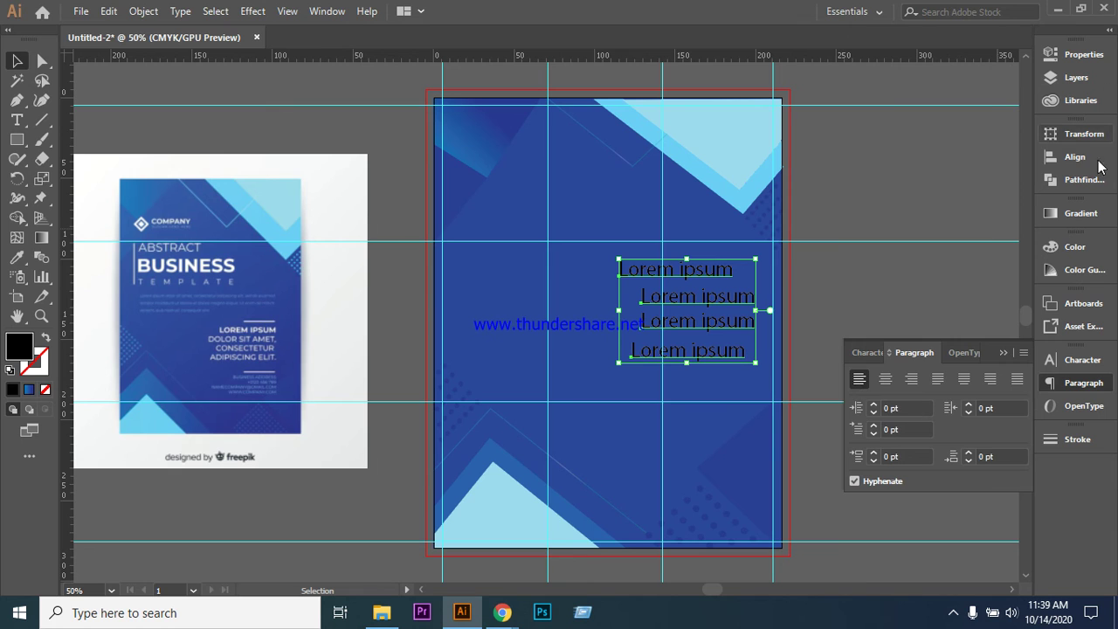
click(1081, 157)
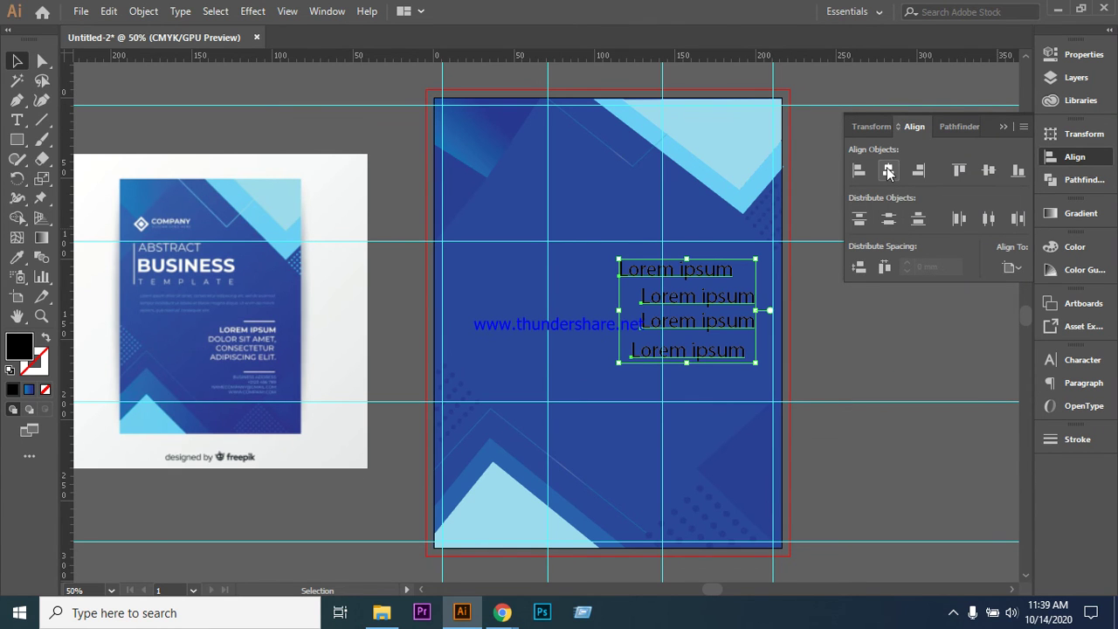
click(888, 172)
- Delete all four Lorem ipsum lines from the flyer
click(895, 344)
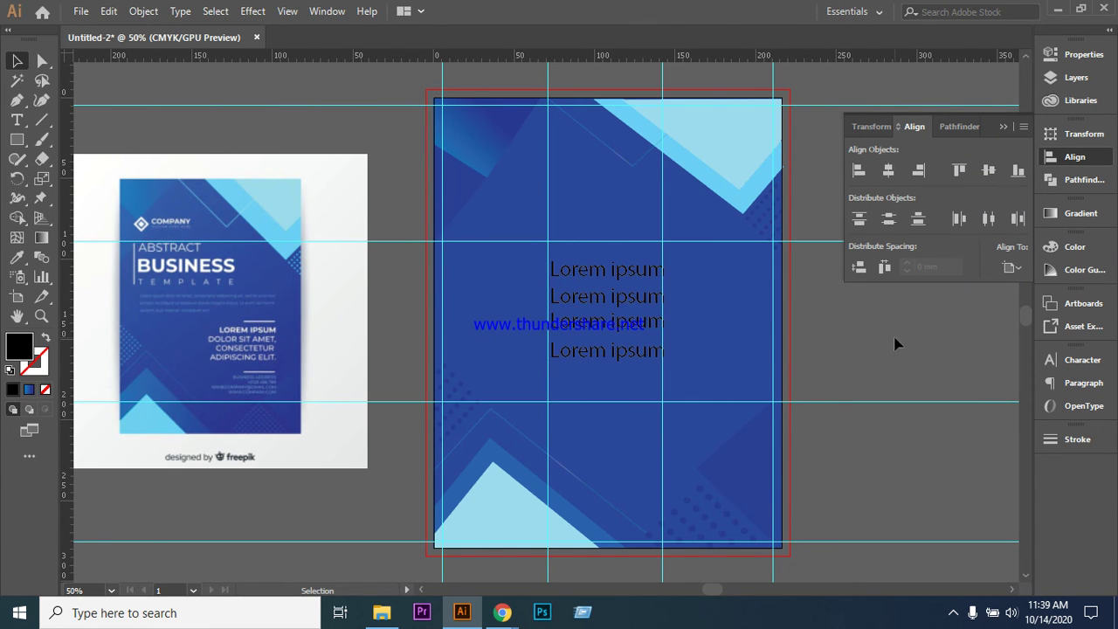
drag(536, 262, 677, 374)
key(Delete)
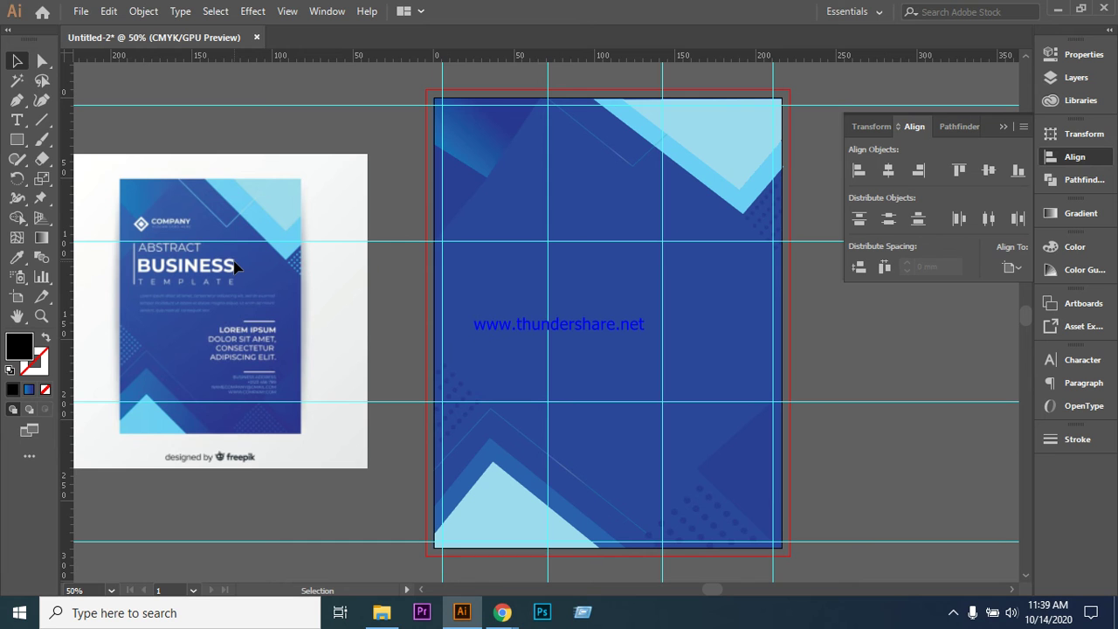
click(77, 13)
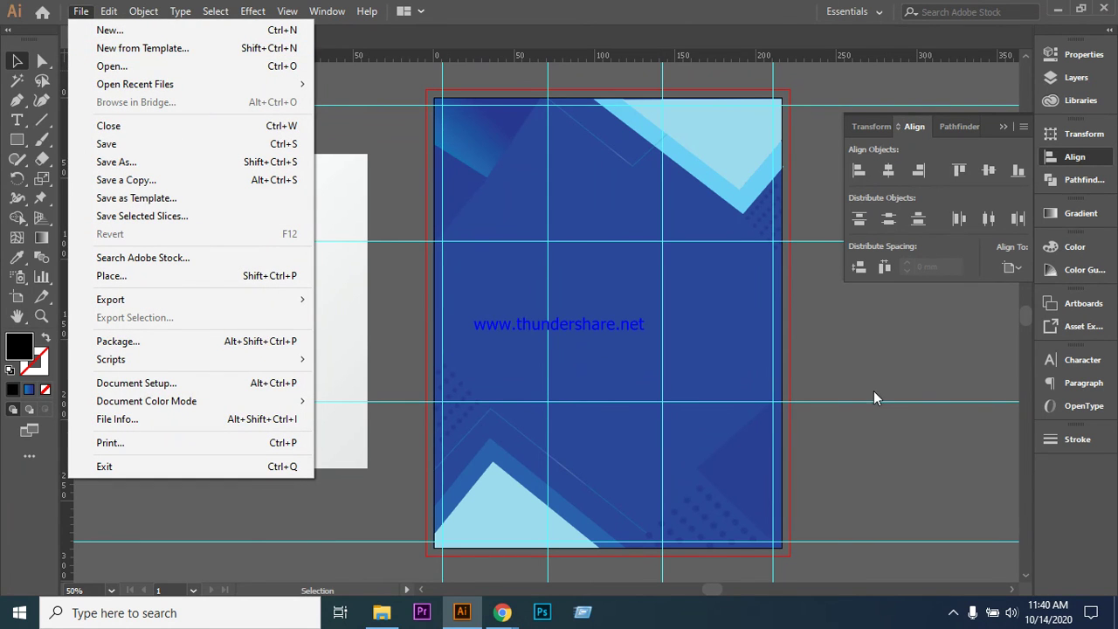
click(905, 372)
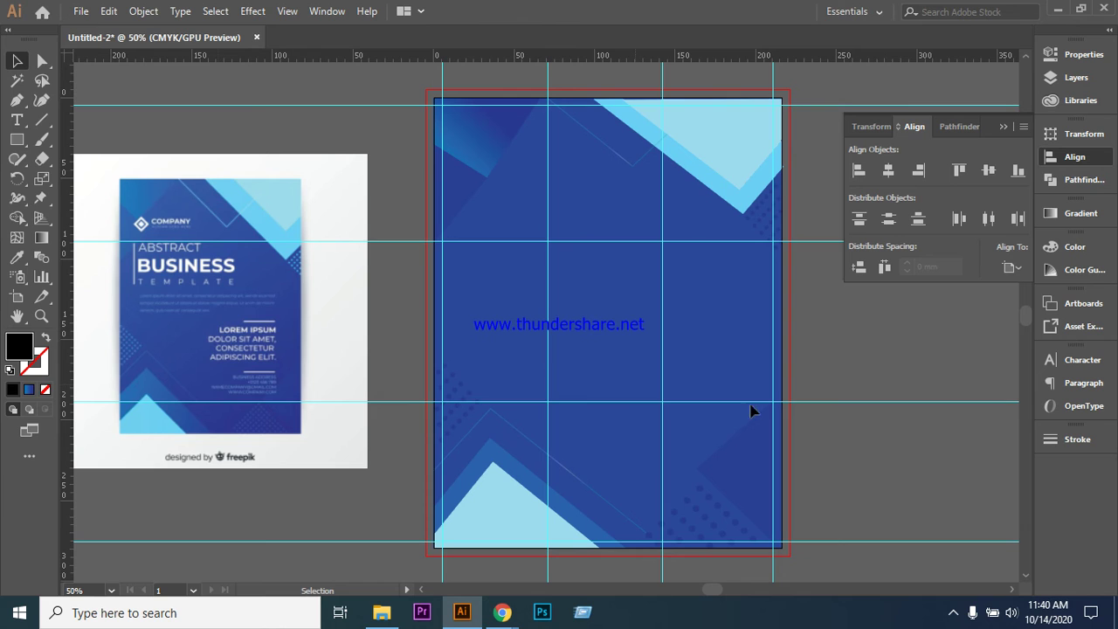
scroll(619, 336, down, 1)
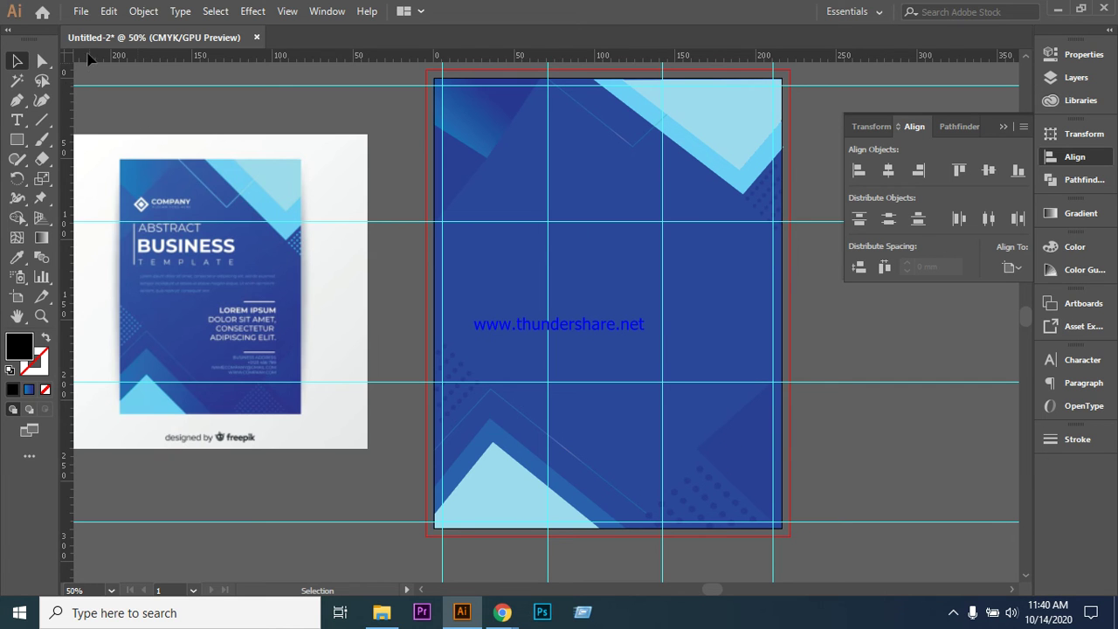
click(80, 11)
- Place the food dish PNG from the Desktop onto the artboard
click(128, 276)
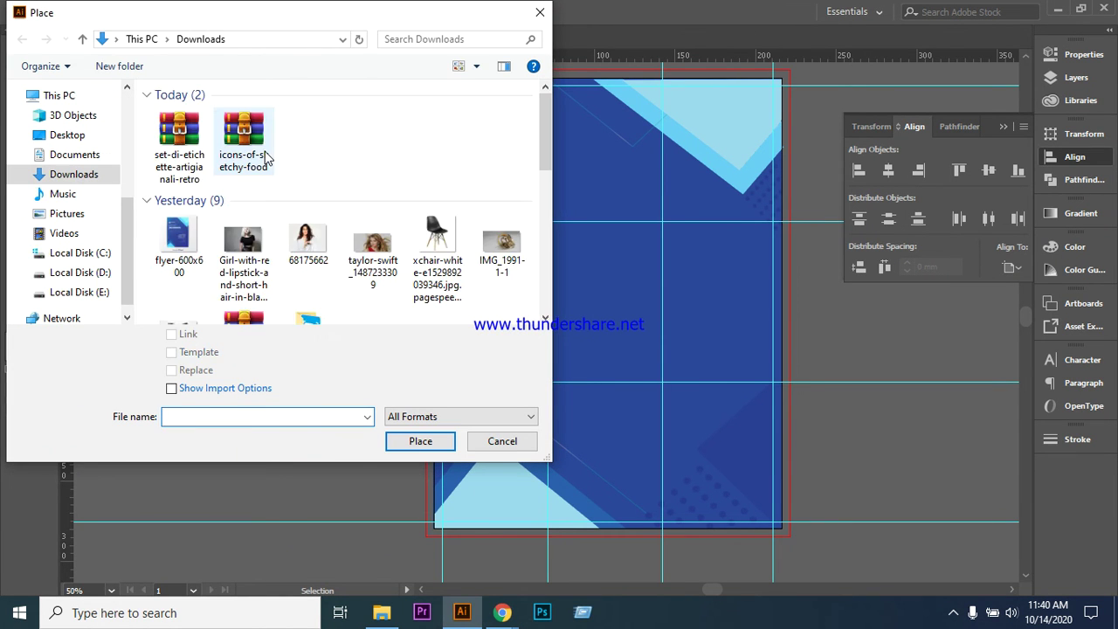
scroll(291, 297, down, 5)
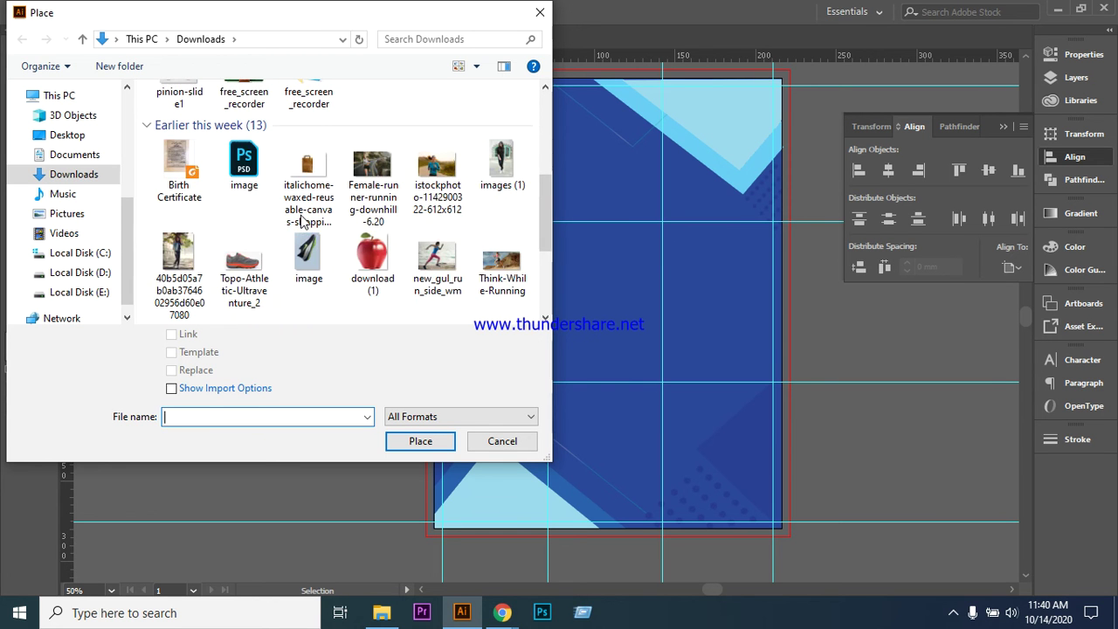
scroll(320, 235, down, 3)
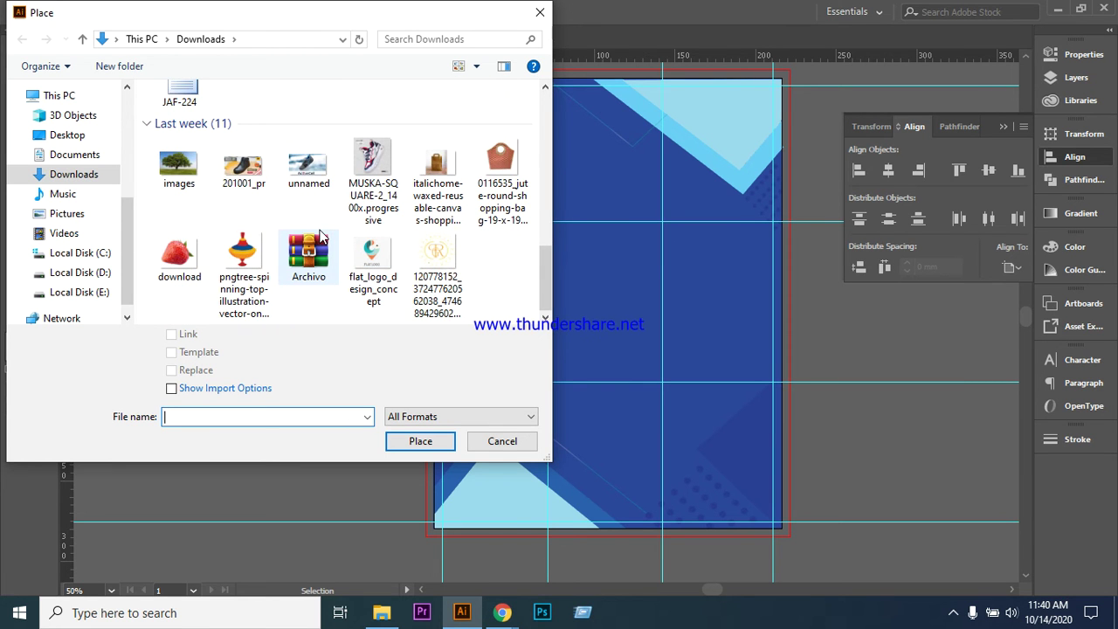
scroll(327, 265, up, 8)
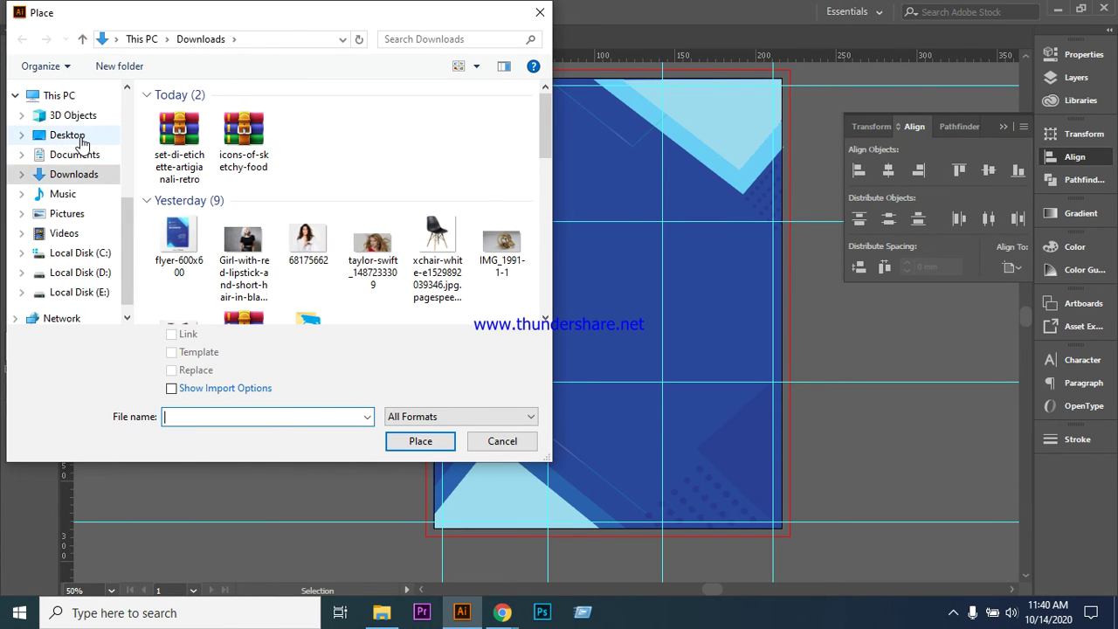
click(77, 138)
click(480, 148)
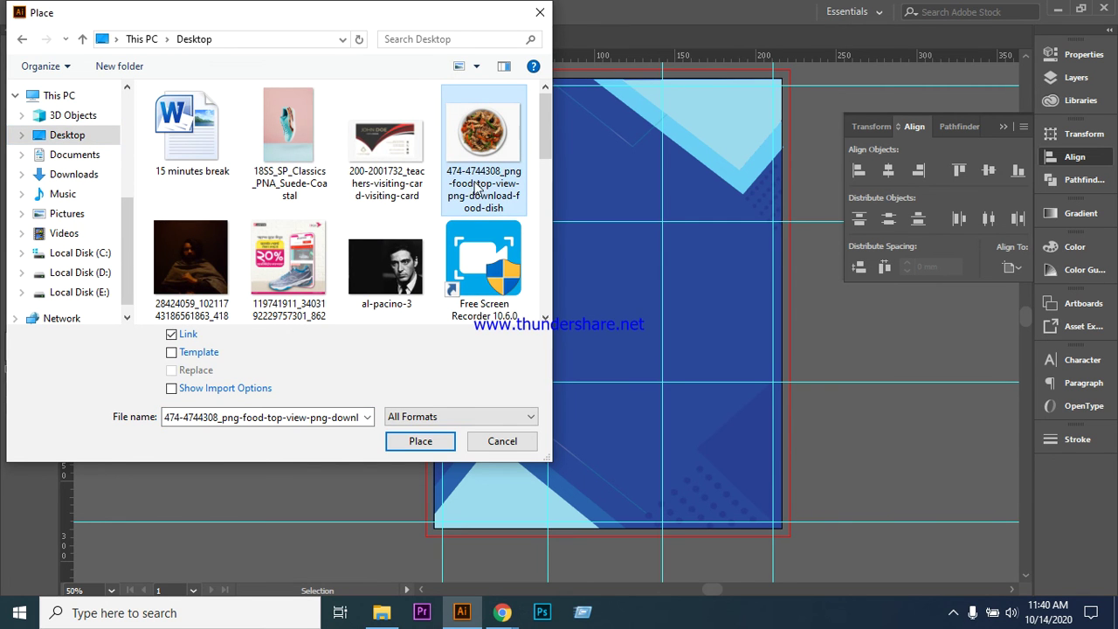
click(441, 442)
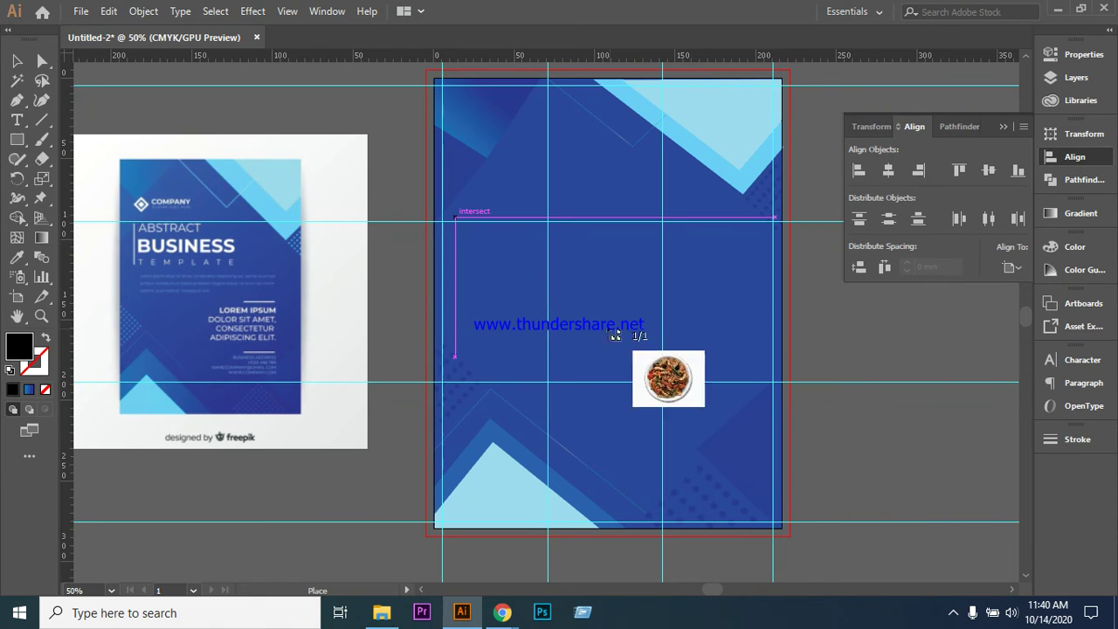
click(540, 280)
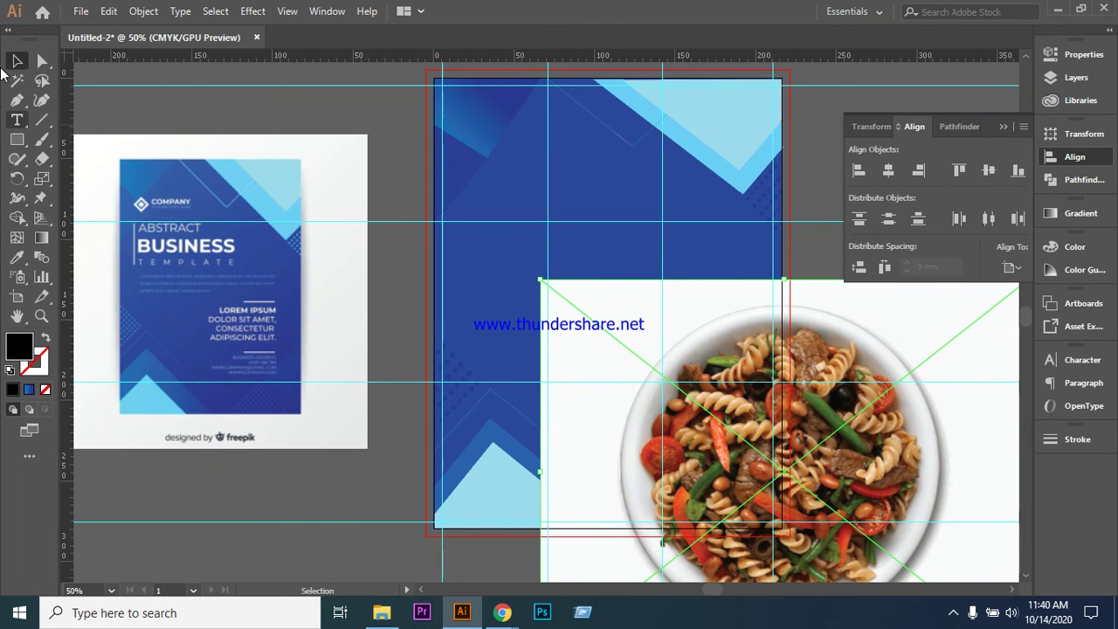
- Shrink the pasta photo to fit the flyer and centre it over the artboard
drag(631, 363, 476, 221)
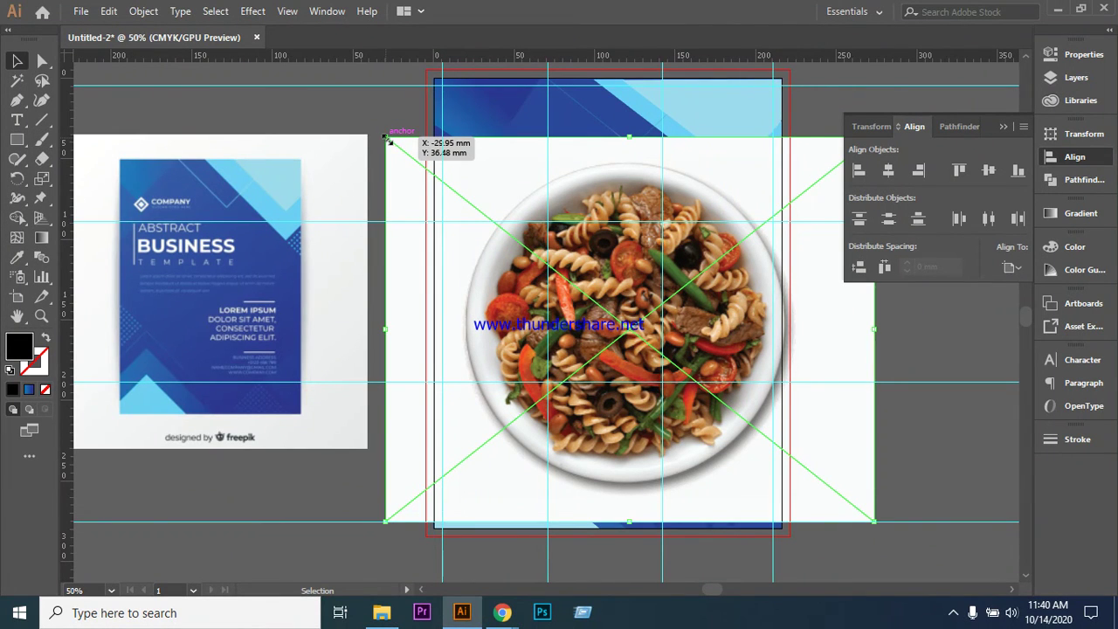
drag(385, 135, 560, 276)
drag(619, 361, 511, 244)
drag(612, 330, 600, 307)
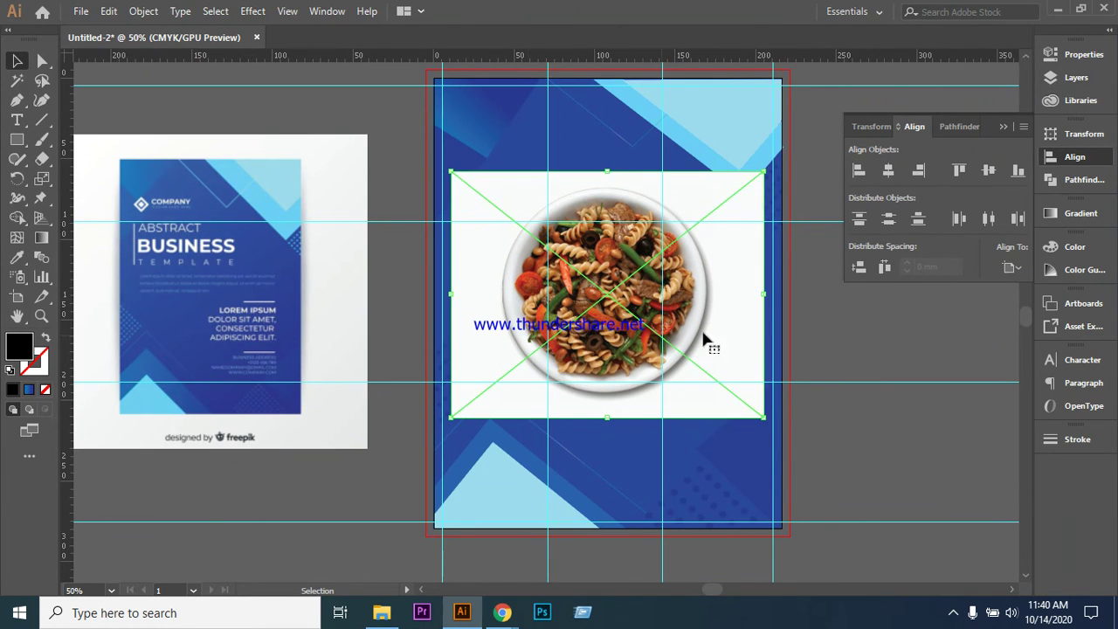
drag(16, 142, 74, 179)
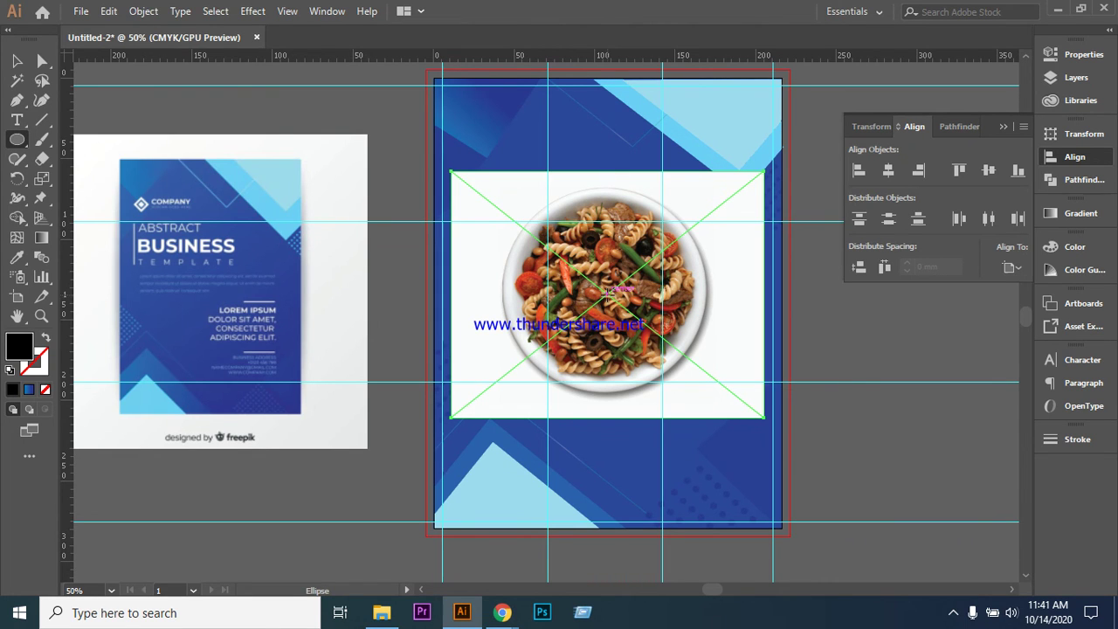
- Draw a circle over the plate and use it as a clipping mask for the photo
mouse_move(608, 294)
mouse_down()
mouse_move(622, 300)
mouse_move(630, 343)
mouse_move(666, 376)
mouse_move(666, 401)
mouse_up()
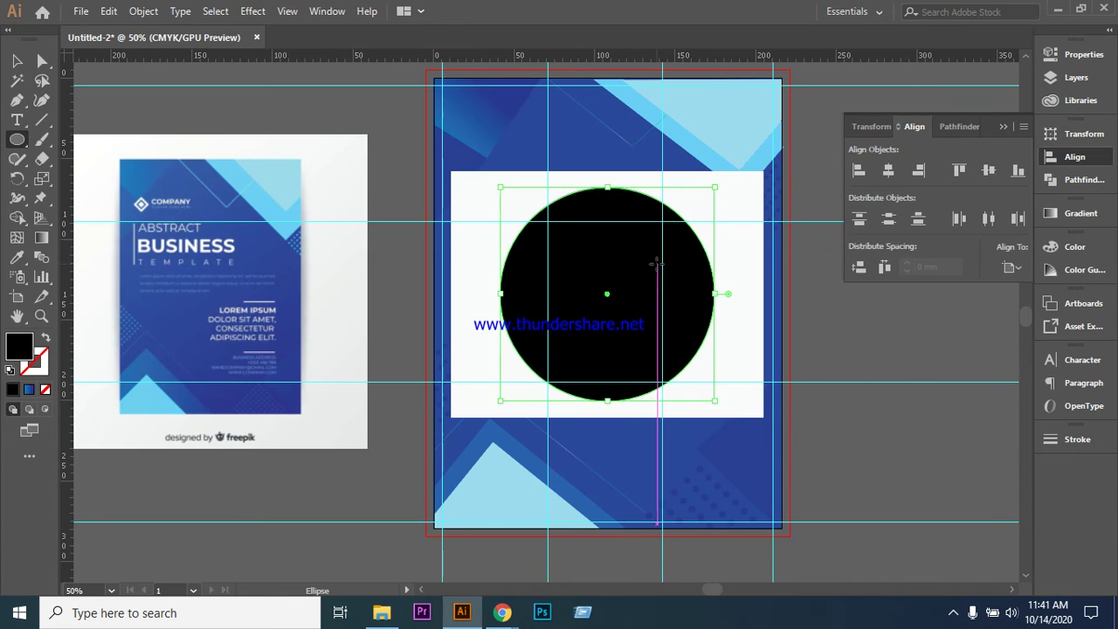
click(45, 339)
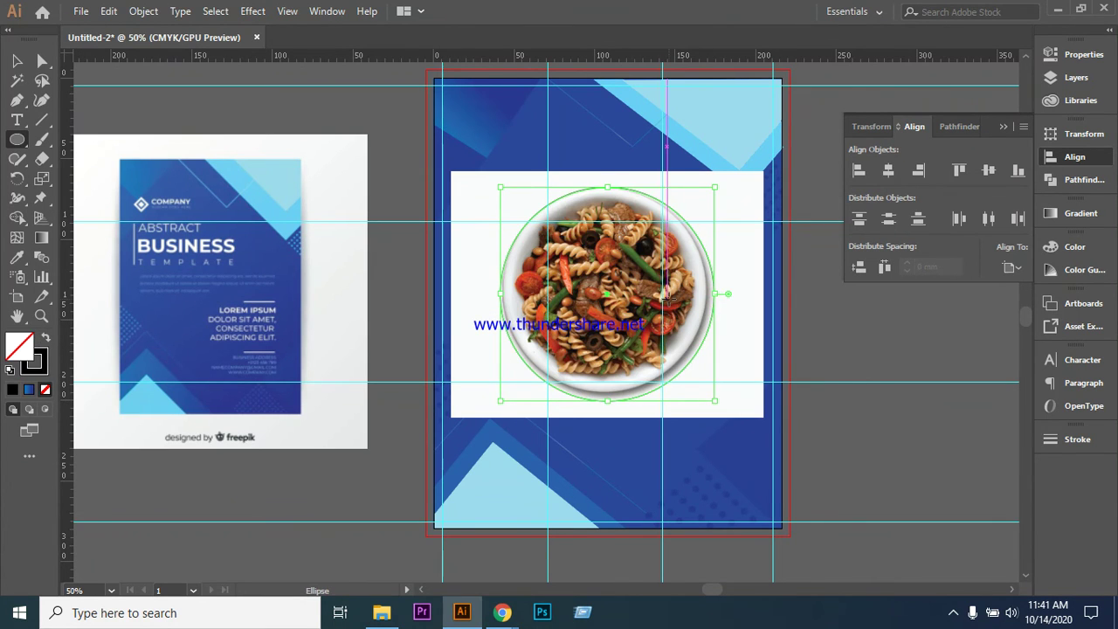
key(v)
click(512, 181)
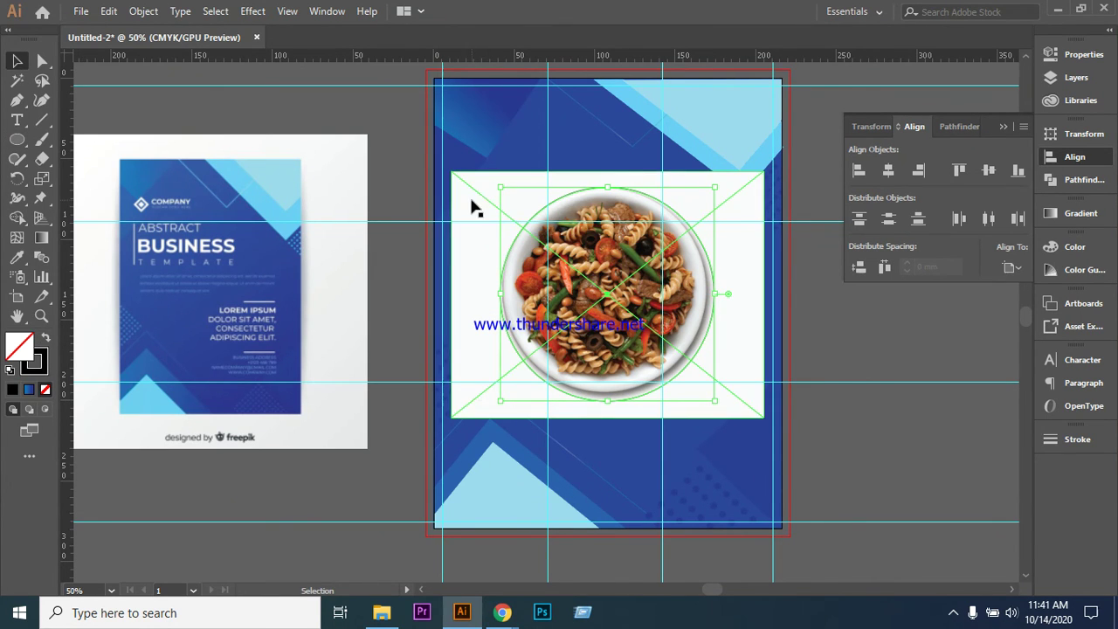
shift+click(504, 304)
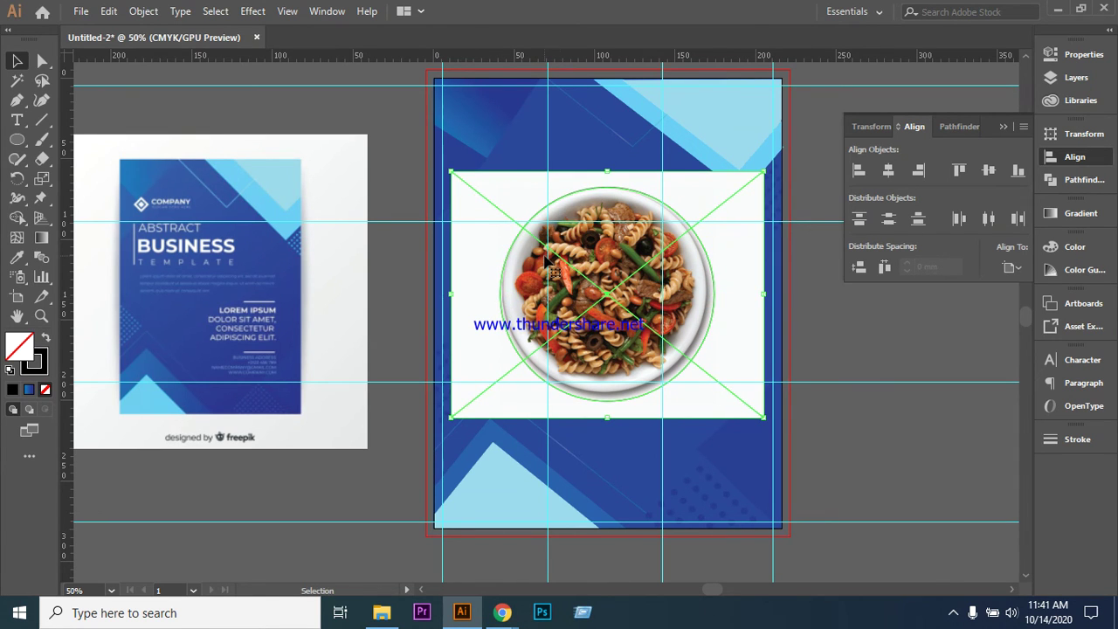
right_click(535, 215)
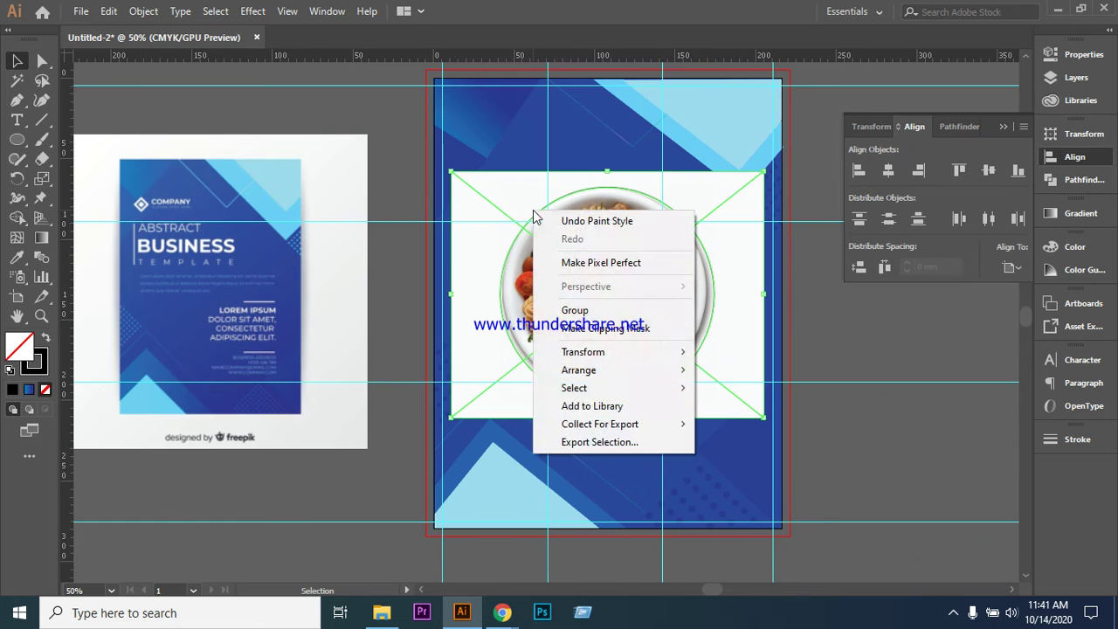
click(601, 327)
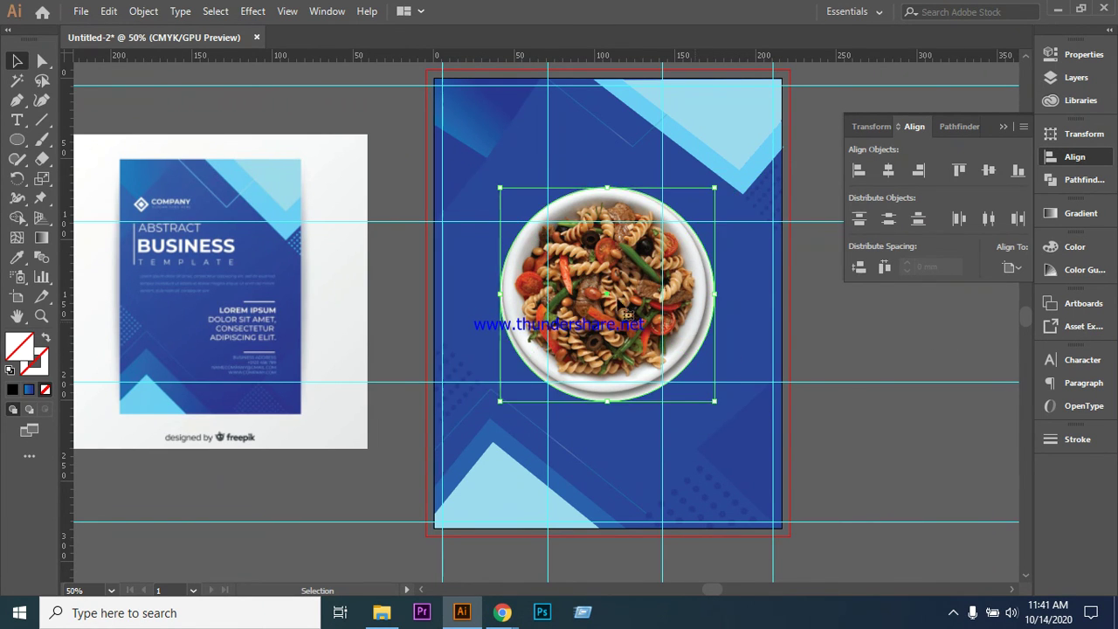
- Enlarge the circular plate and nudge it up and left into the flyer's upper middle
drag(500, 187, 528, 227)
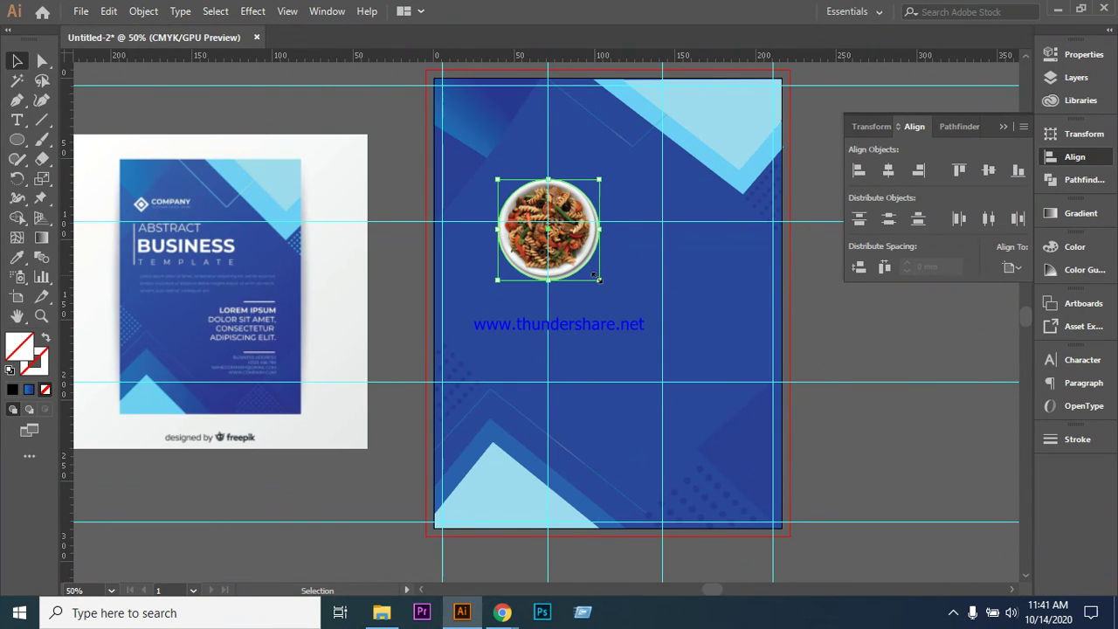
drag(599, 280, 671, 352)
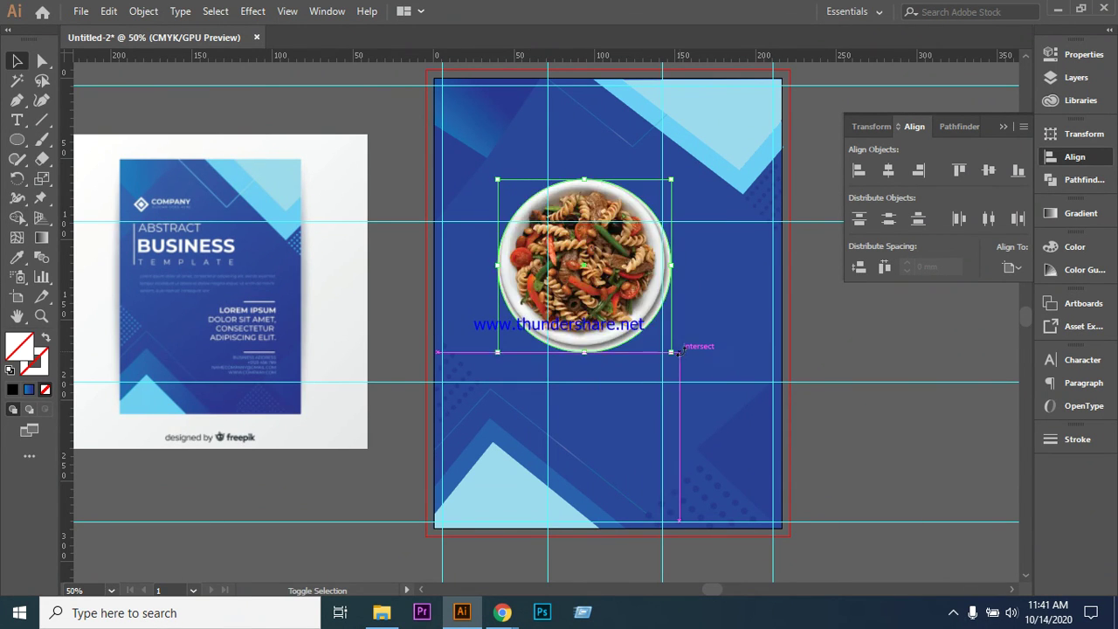
drag(668, 266, 661, 264)
key(Left)
key(Left)
key(Left)
key(Left)
key(Left)
key(Left)
key(Left)
key(Left)
key(Left)
key(Left)
key(Left)
key(Left)
key(Left)
key(Left)
key(Left)
key(Left)
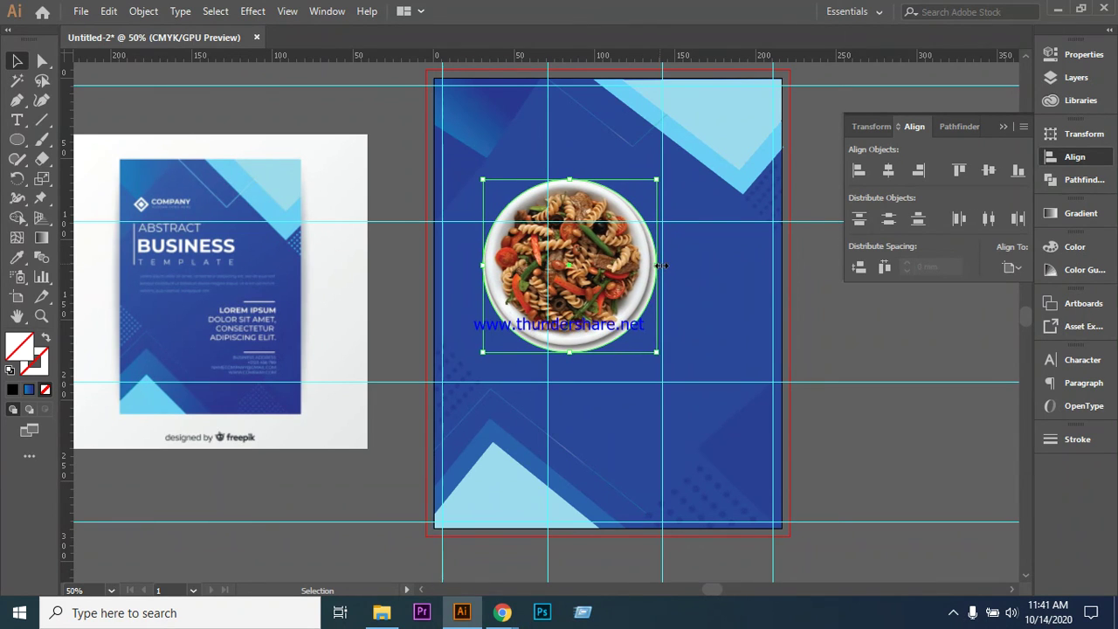
key(Up)
key(Up)
key(Up)
key(Up)
key(Up)
key(Up)
key(Up)
key(Up)
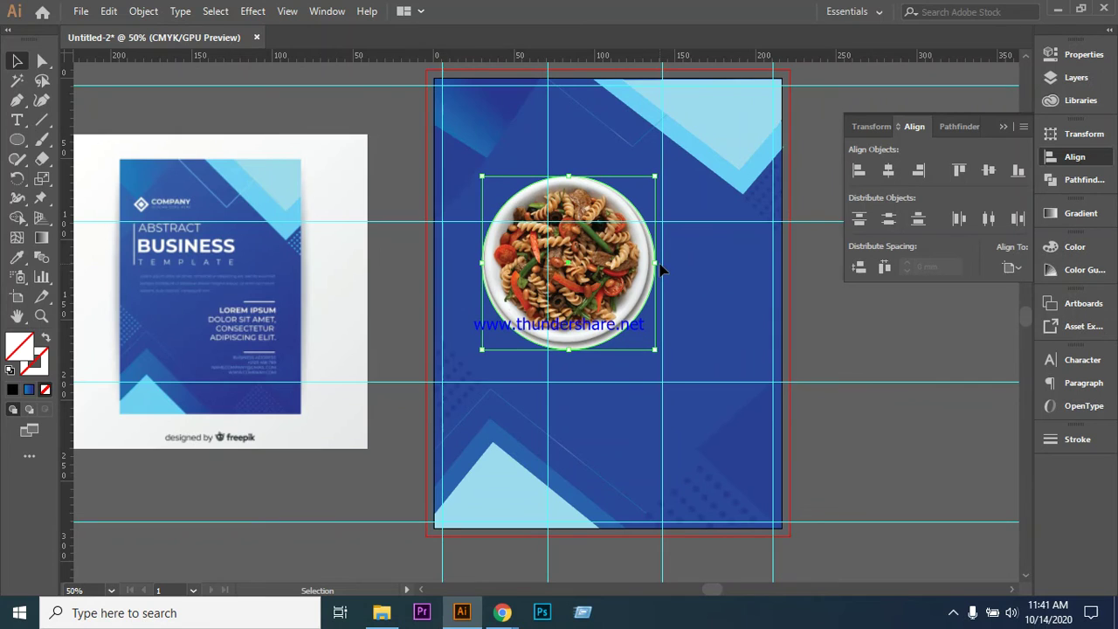
key(Up)
key(Up)
key(Up)
key(Up)
key(Up)
key(Up)
key(Up)
key(Up)
key(Up)
key(Up)
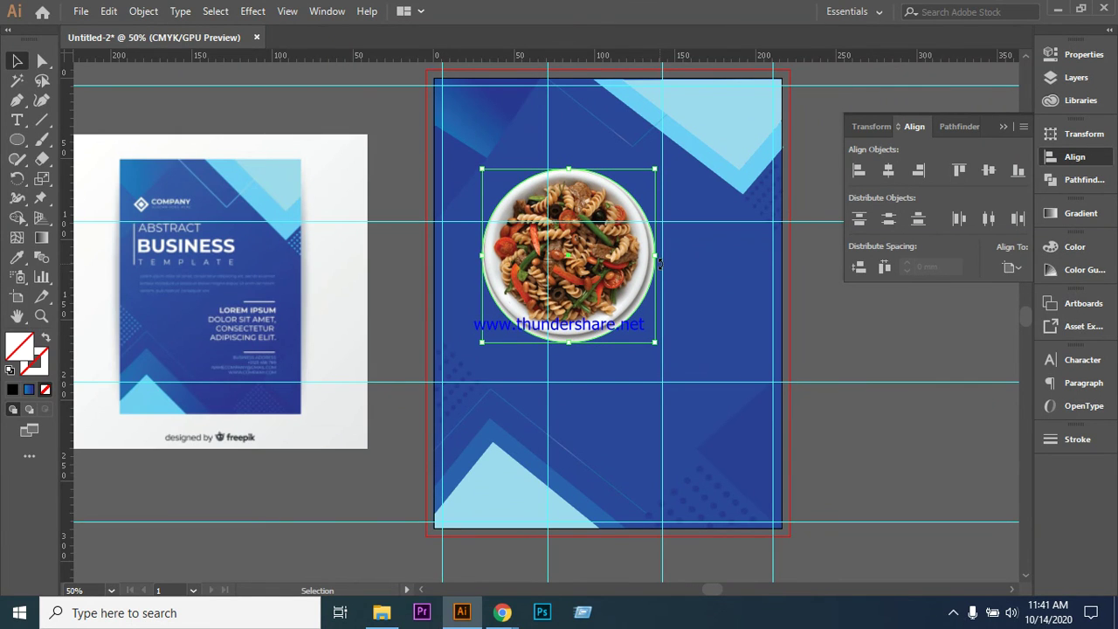
key(Up)
key(Up)
key(Up)
key(Up)
key(Up)
key(Up)
key(Up)
key(Up)
key(Up)
key(Up)
key(Up)
key(Up)
key(Up)
key(Up)
key(Up)
key(Up)
key(Up)
key(Up)
key(Up)
key(Up)
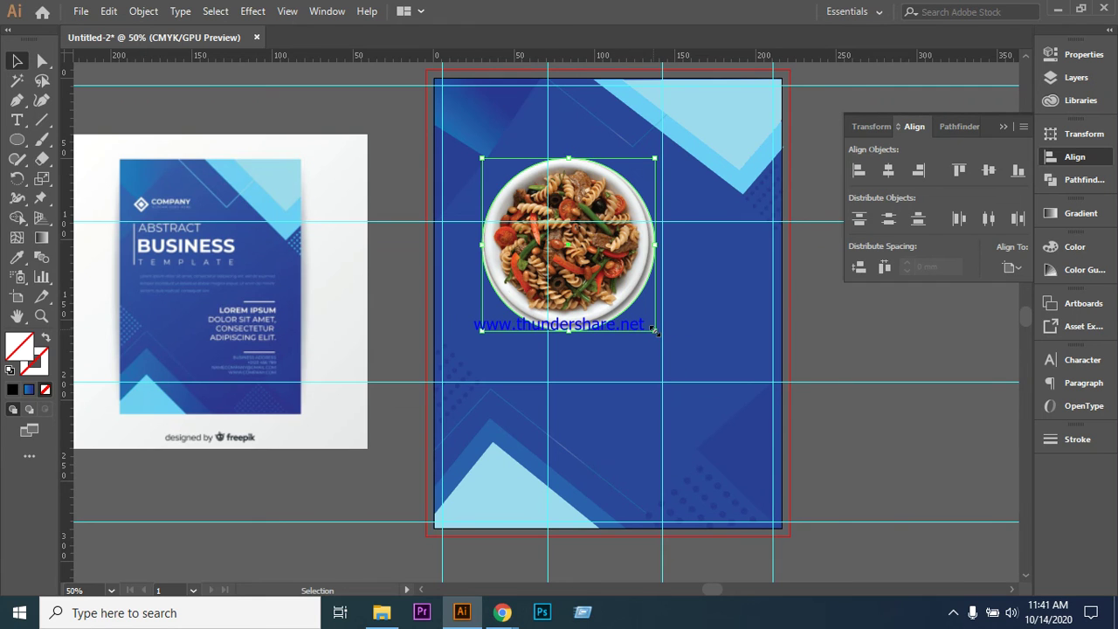
drag(654, 329, 692, 357)
click(824, 295)
click(594, 288)
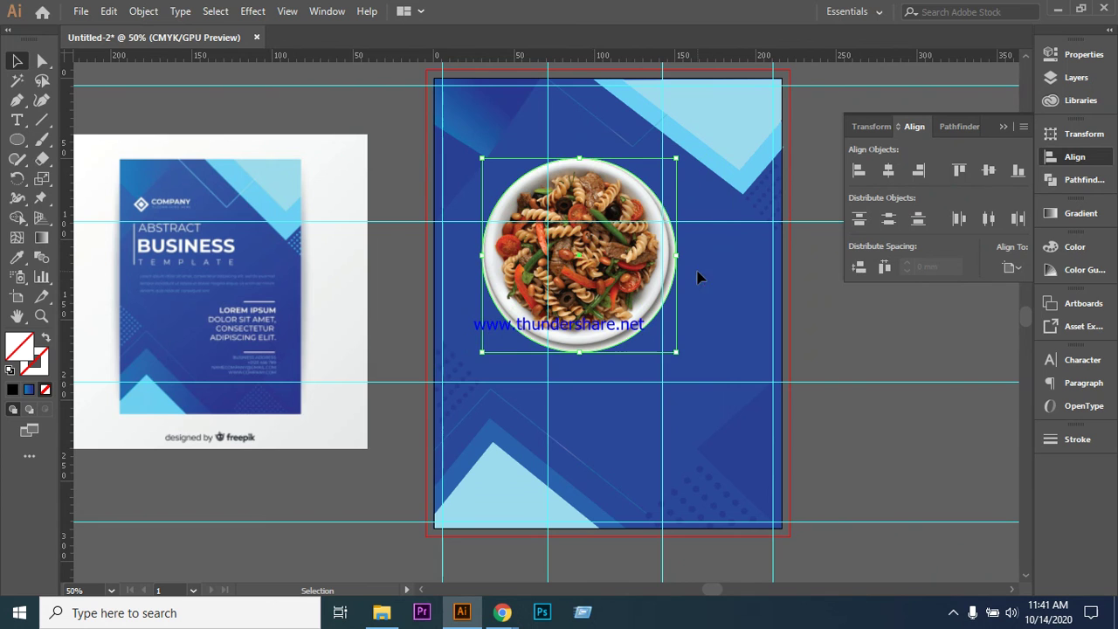
click(805, 279)
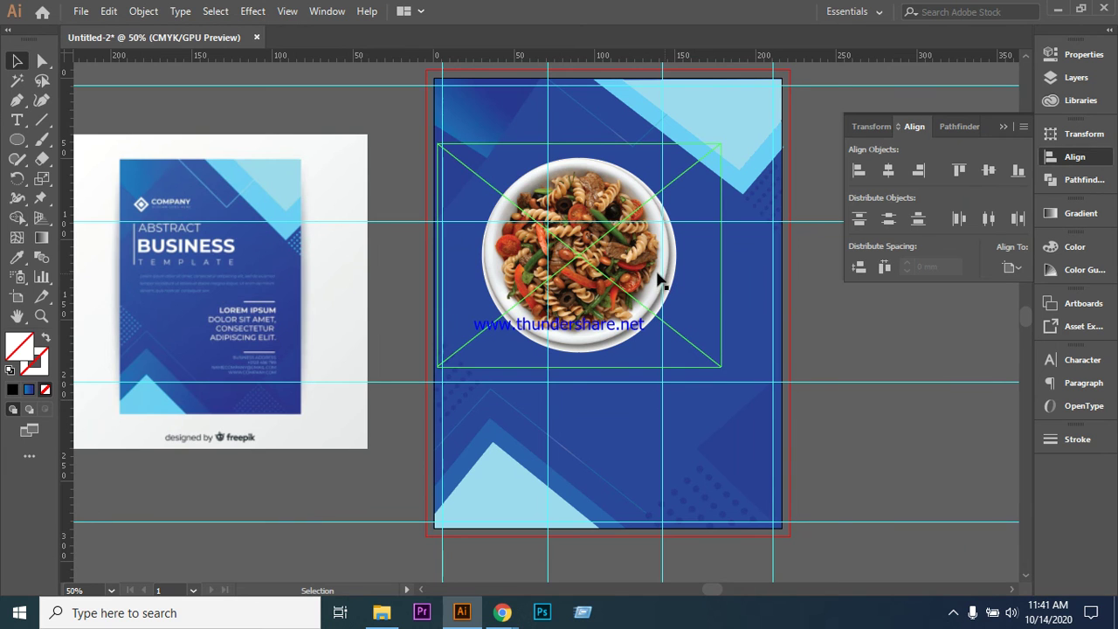
scroll(876, 332, down, 1)
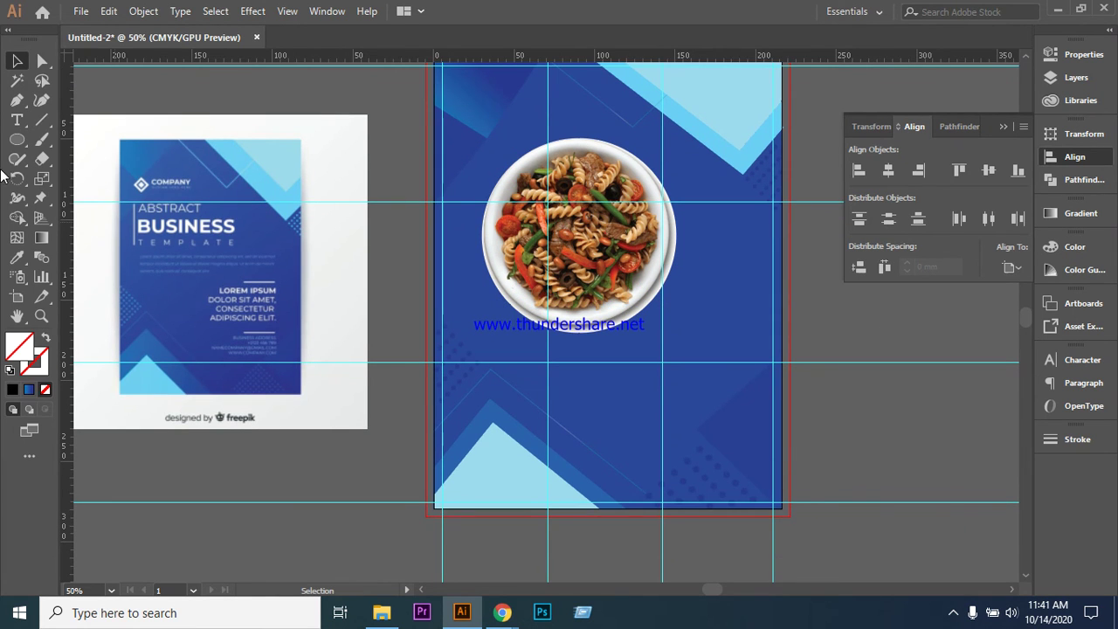
drag(14, 147, 90, 180)
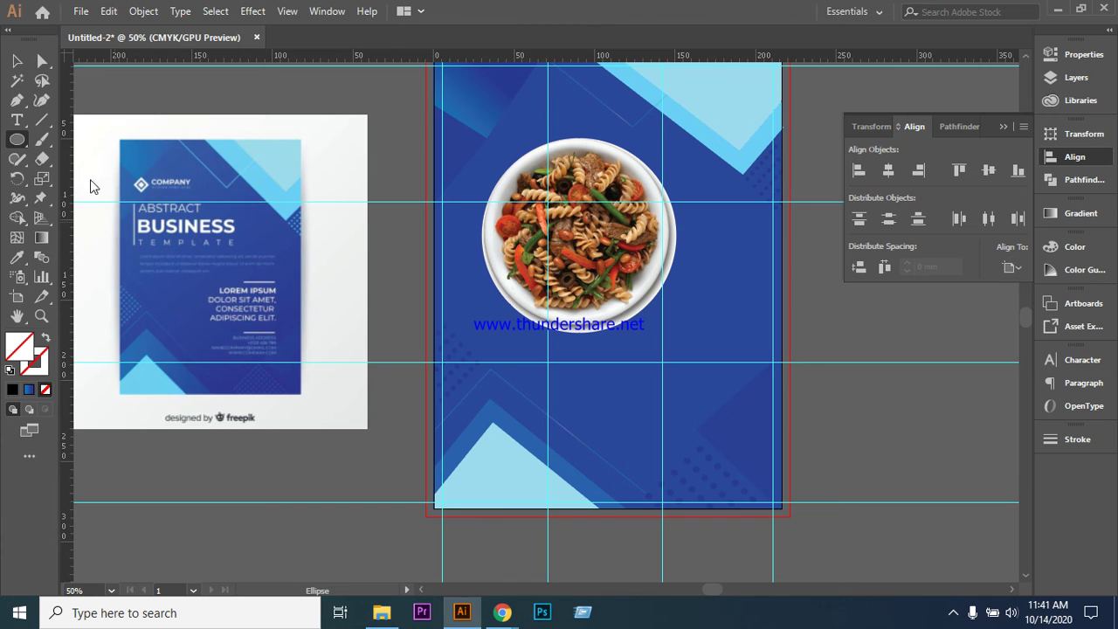
scroll(773, 314, down, 1)
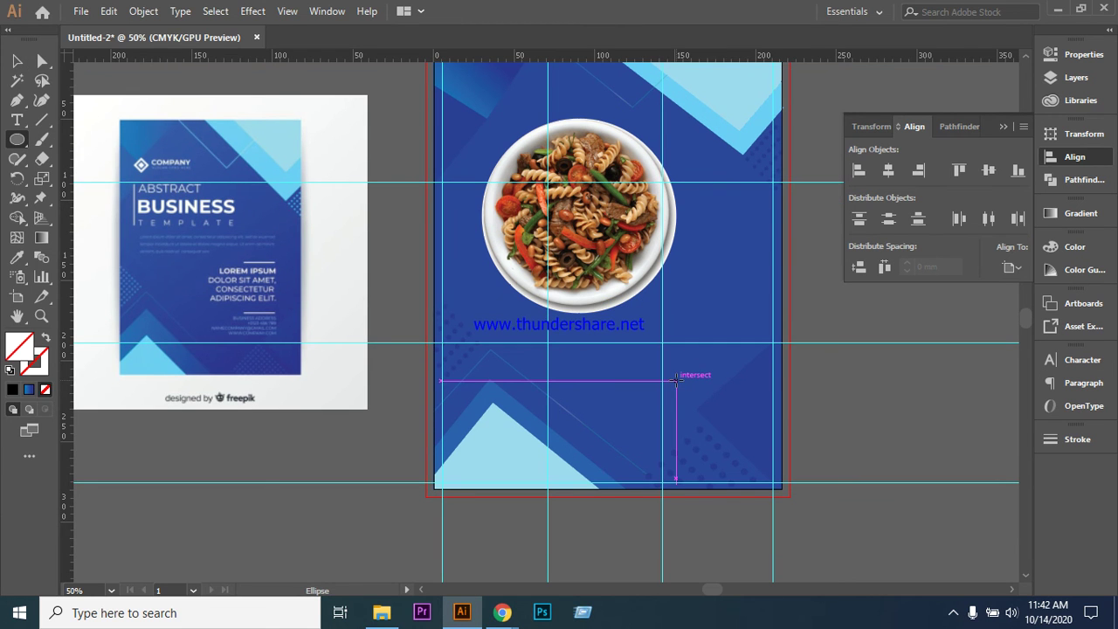
drag(674, 366, 805, 483)
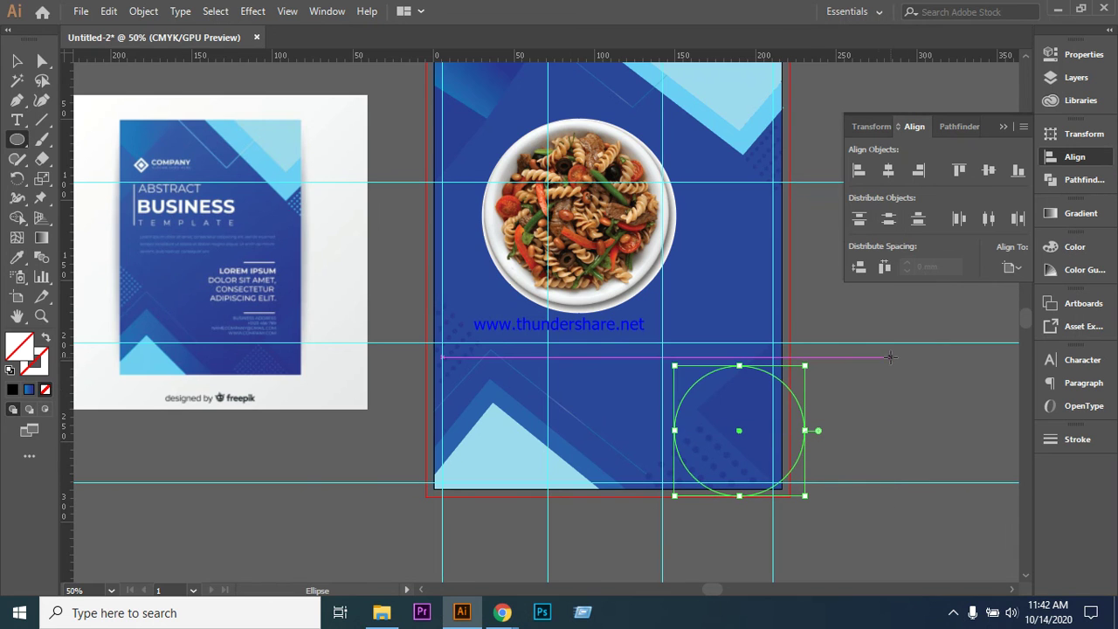
scroll(875, 419, down, 5)
scroll(604, 362, down, 3)
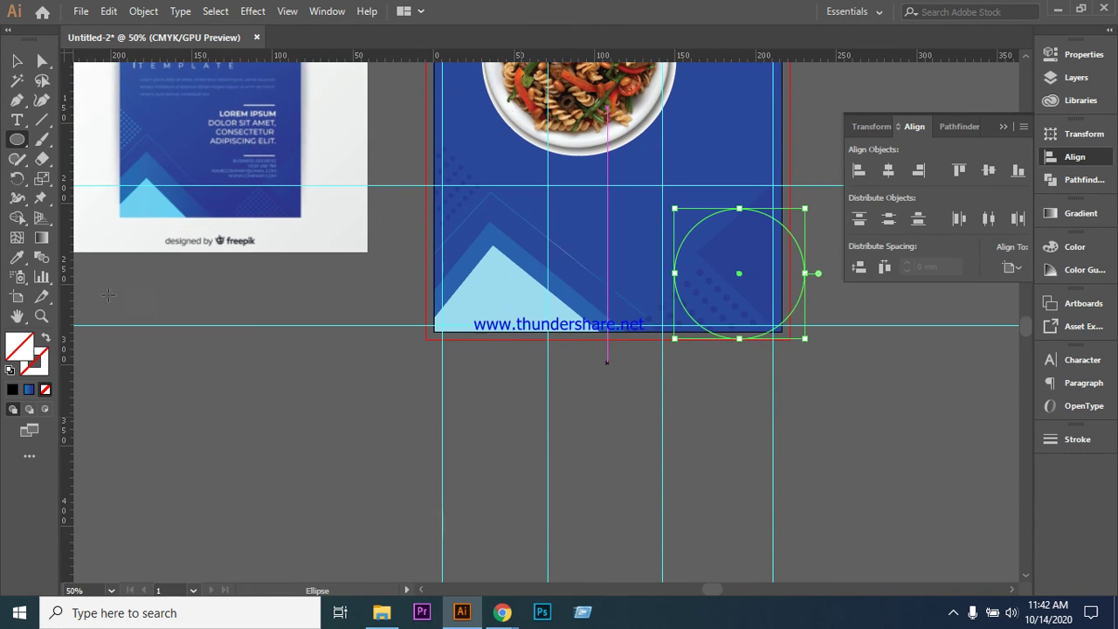
key(v)
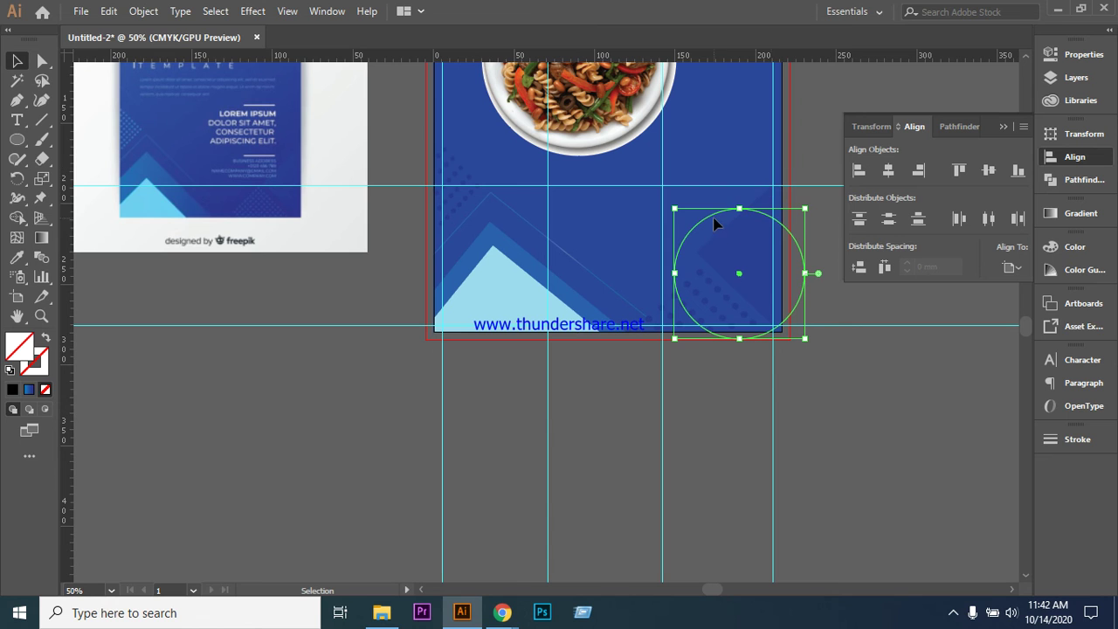
drag(714, 224, 620, 375)
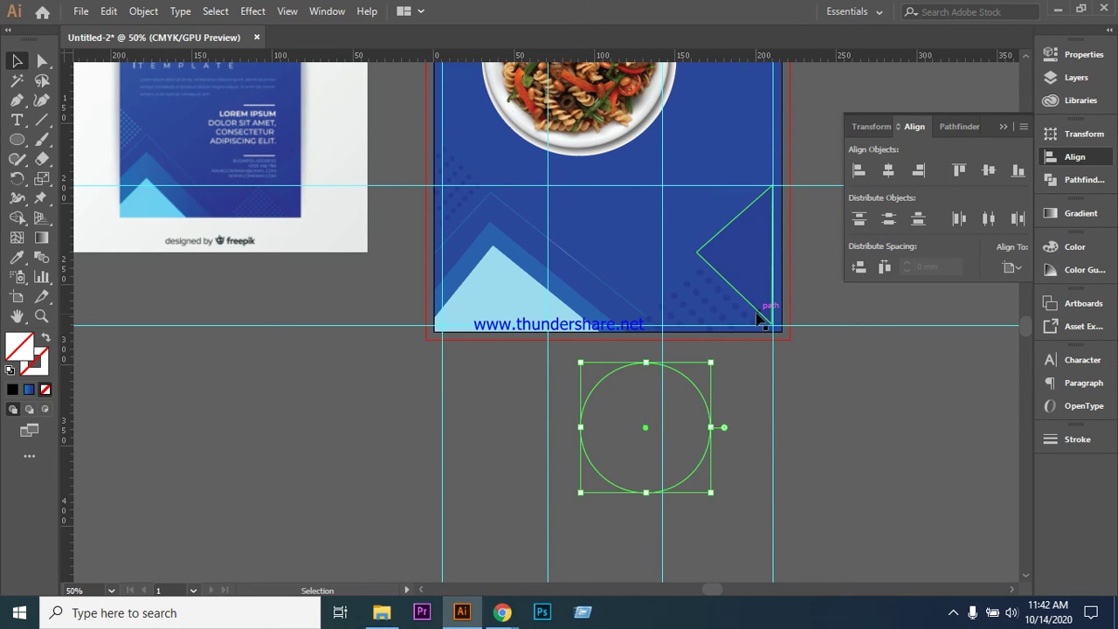
scroll(758, 328, down, 6)
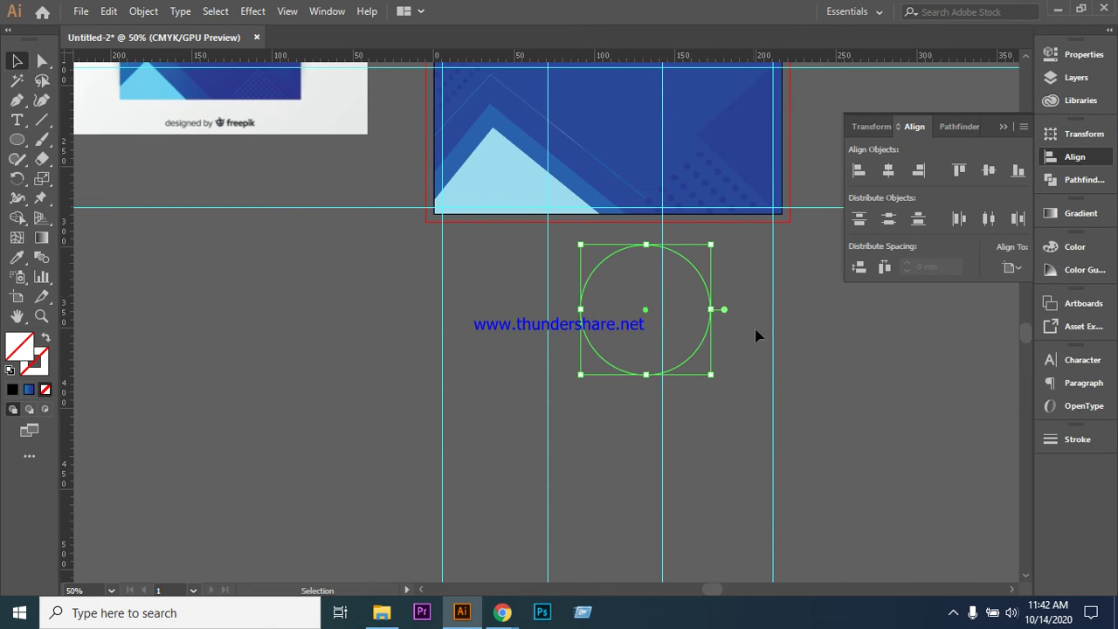
double_click(46, 363)
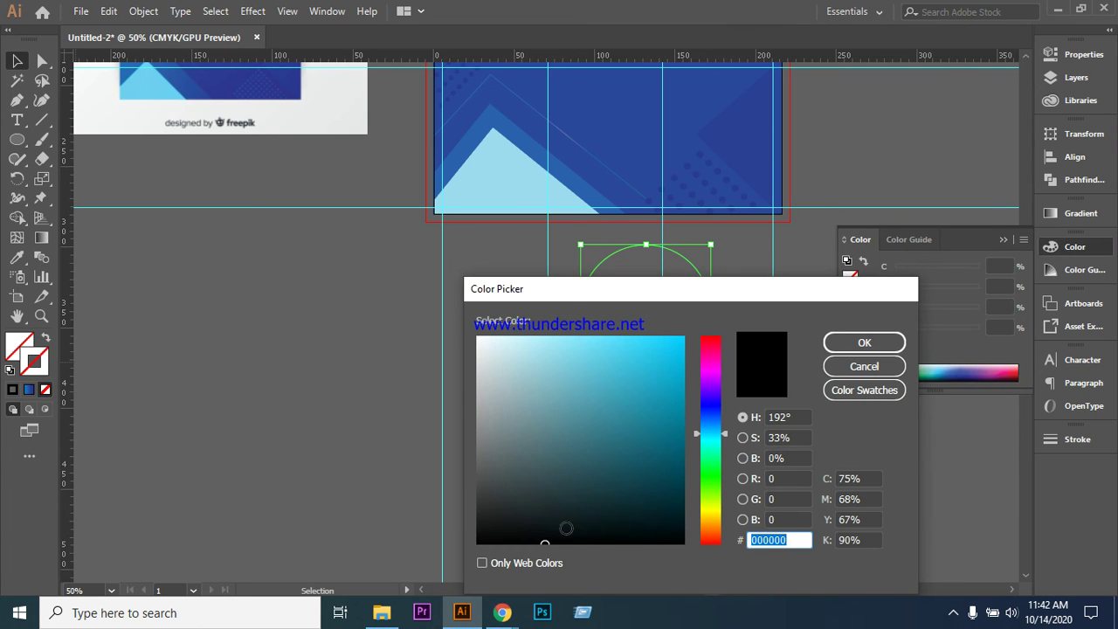
click(664, 541)
click(864, 343)
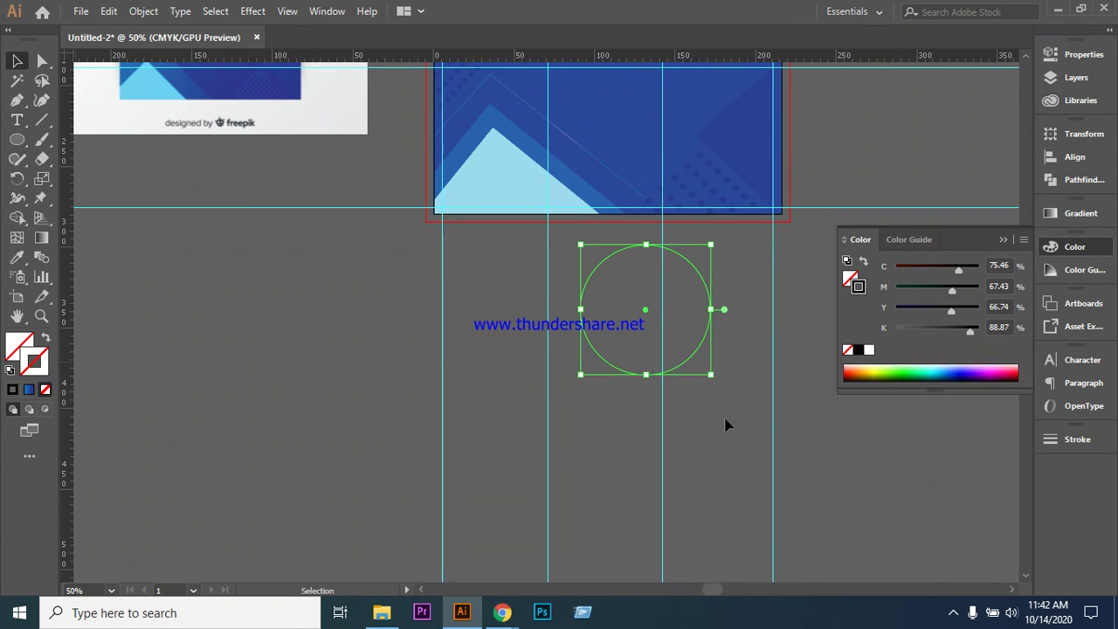
click(732, 425)
drag(653, 378, 741, 487)
drag(714, 325, 643, 325)
click(660, 265)
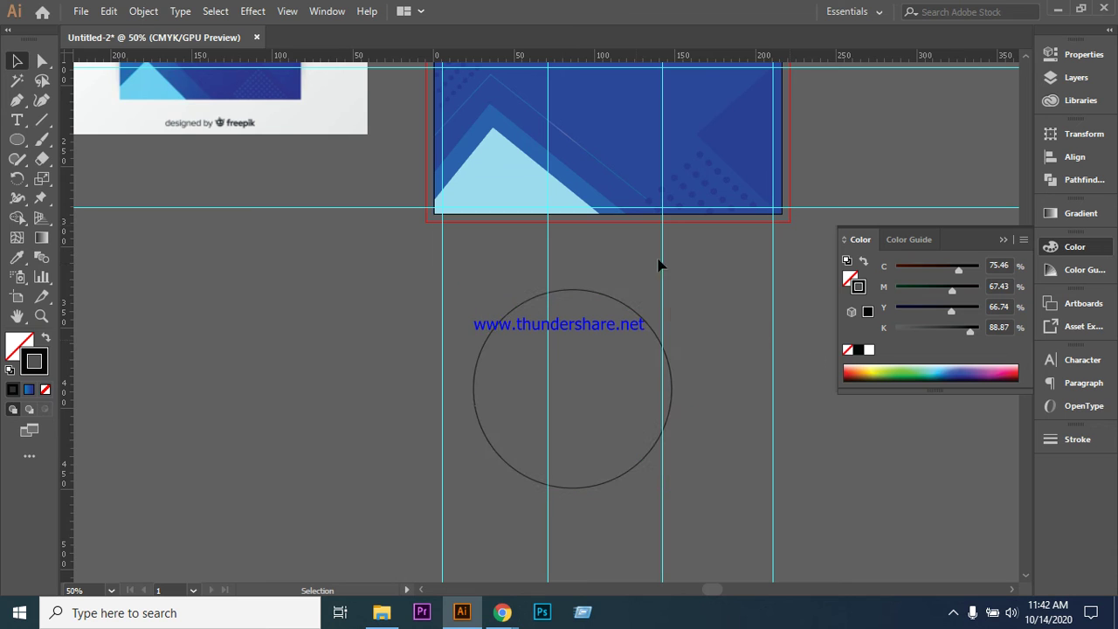
click(588, 295)
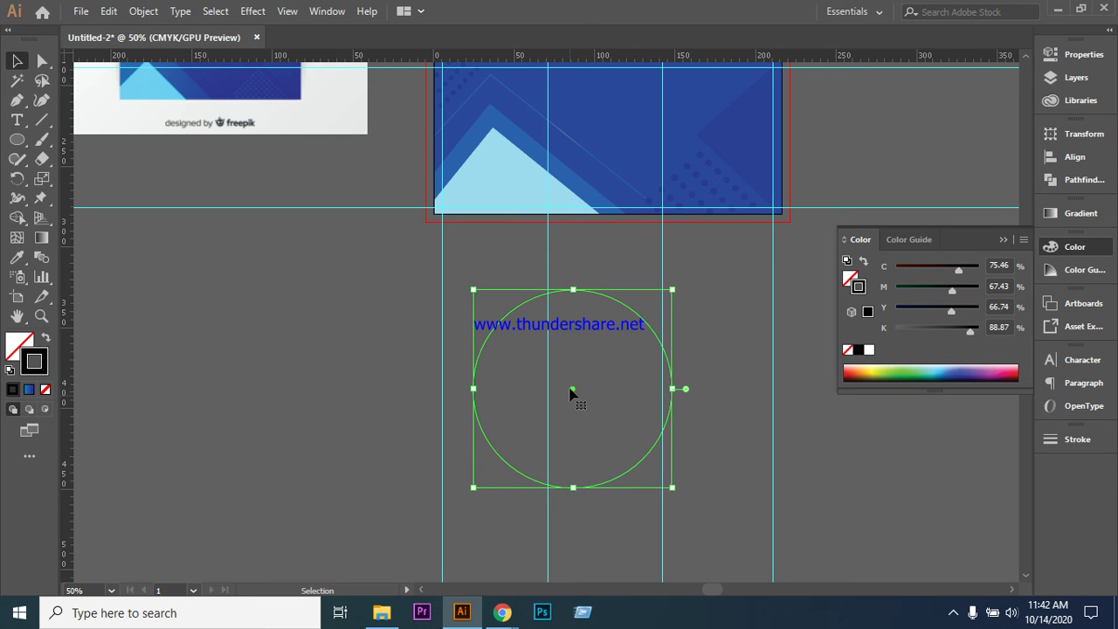
click(16, 140)
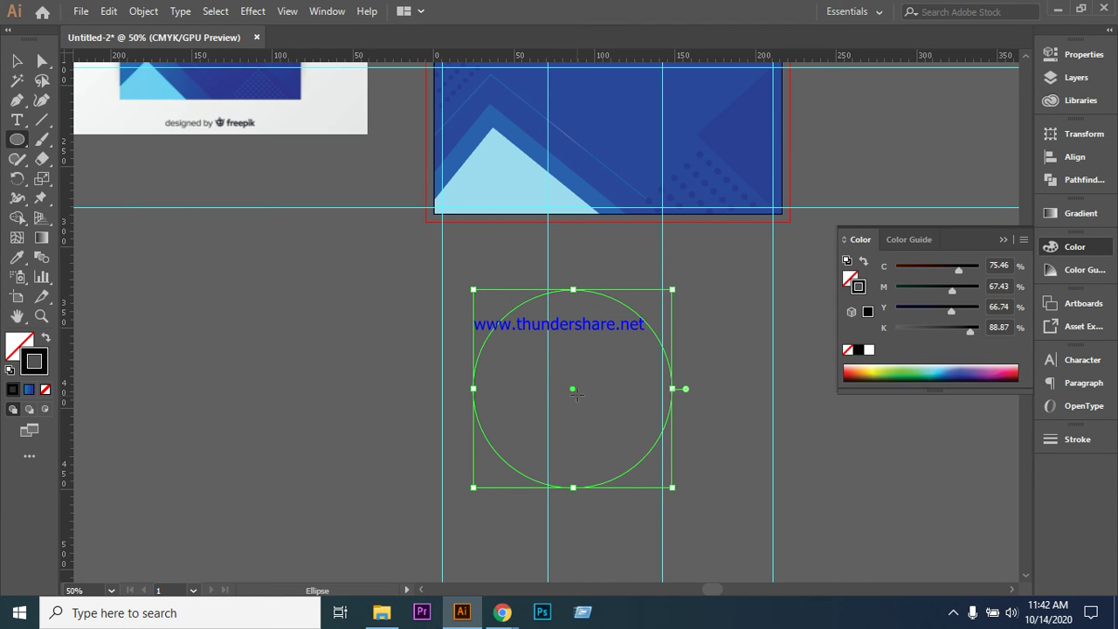
click(15, 63)
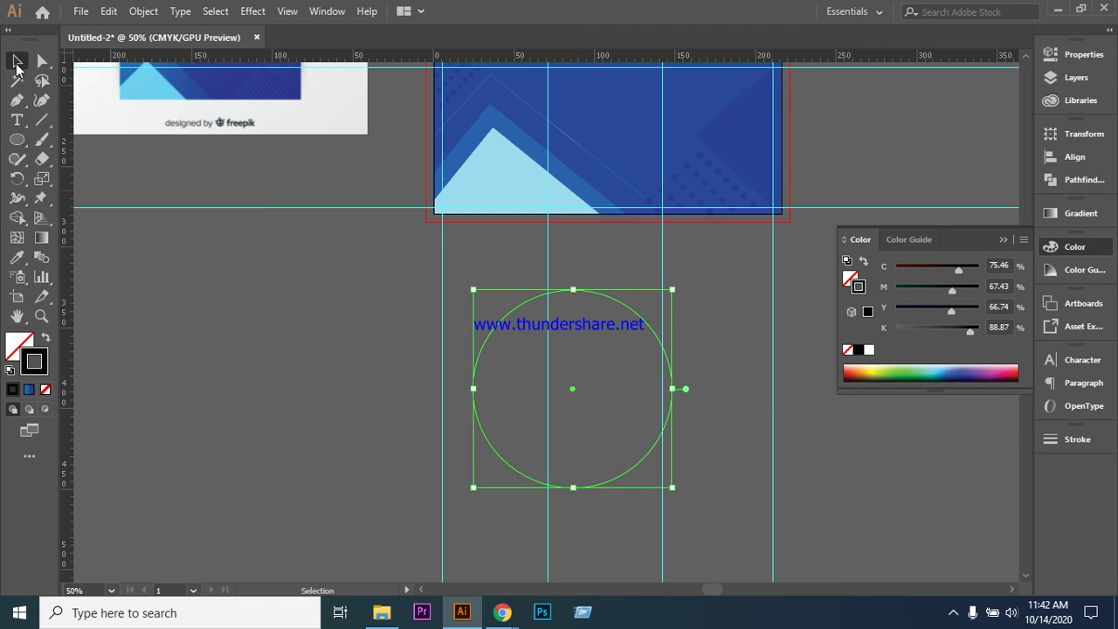
click(298, 350)
click(16, 140)
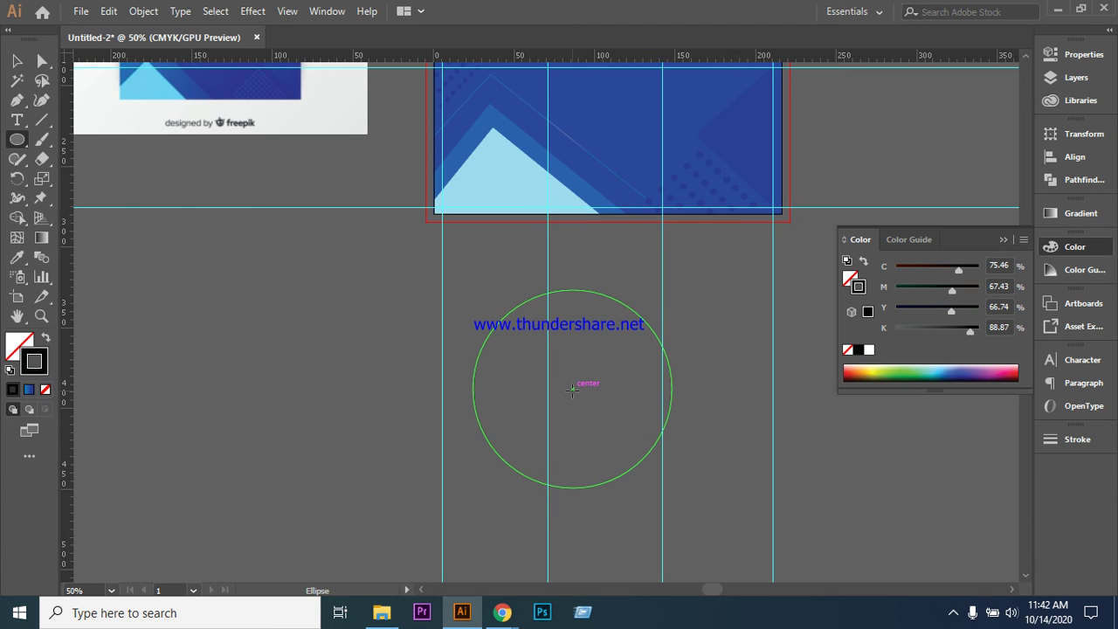
drag(576, 390, 615, 458)
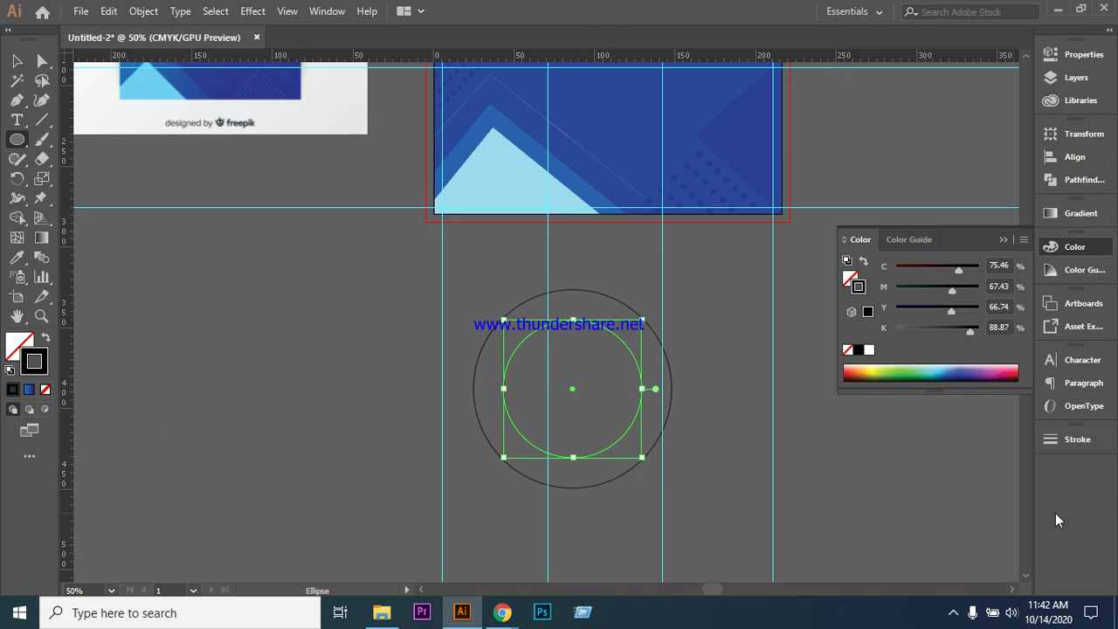
click(15, 64)
click(361, 395)
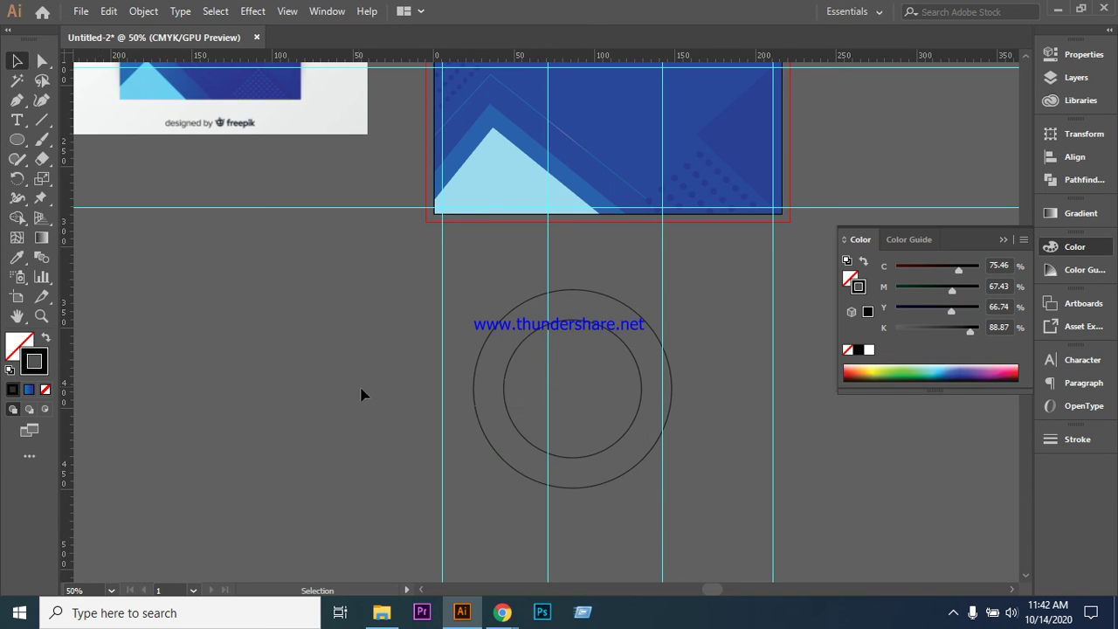
scroll(724, 366, down, 1)
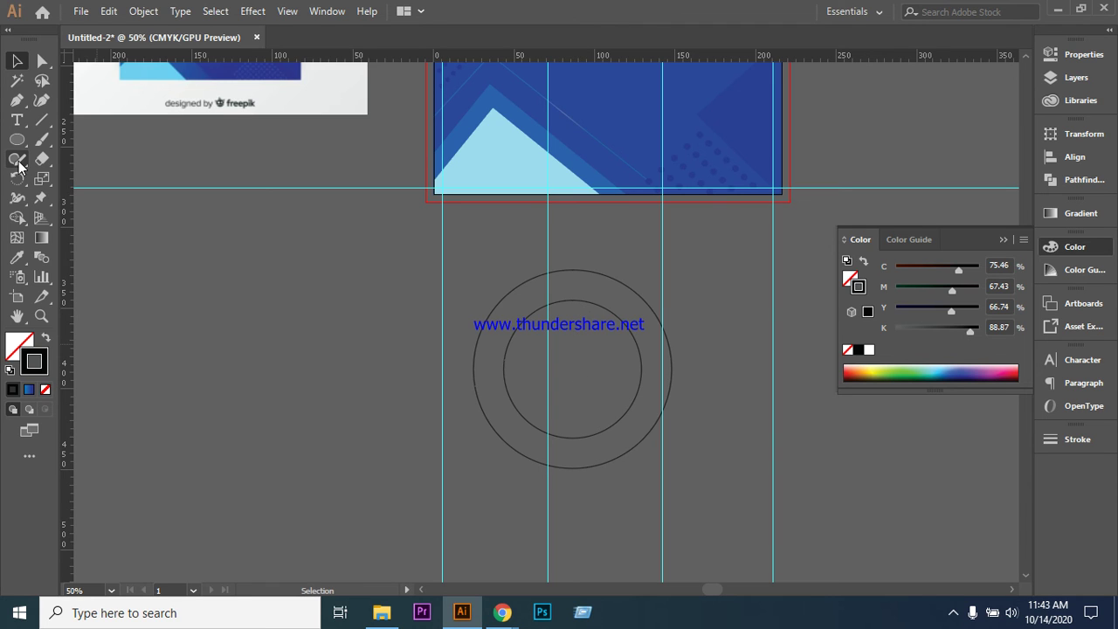
- Draw a roughly 110 mm circle from the rings' centre, between both rings, with stroke None
key(l)
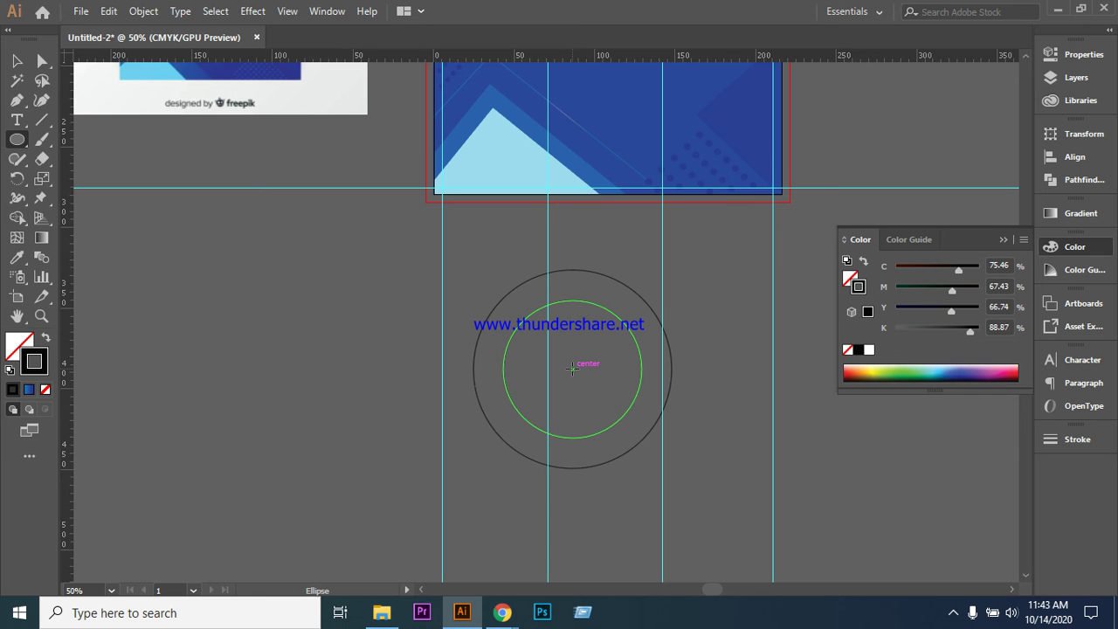
drag(572, 368, 610, 456)
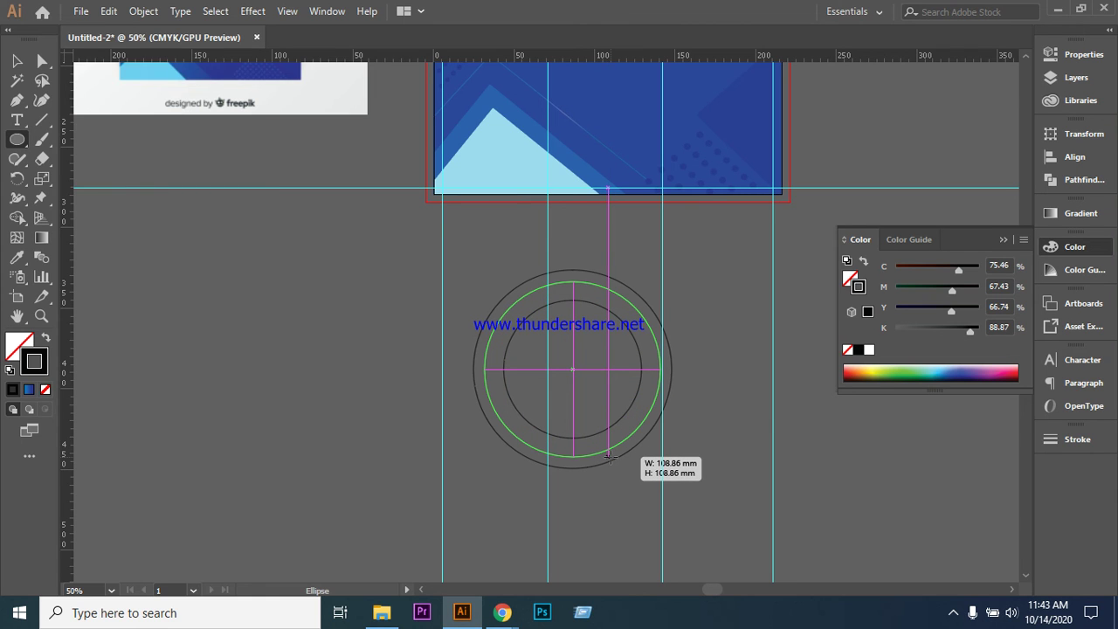
drag(610, 456, 609, 455)
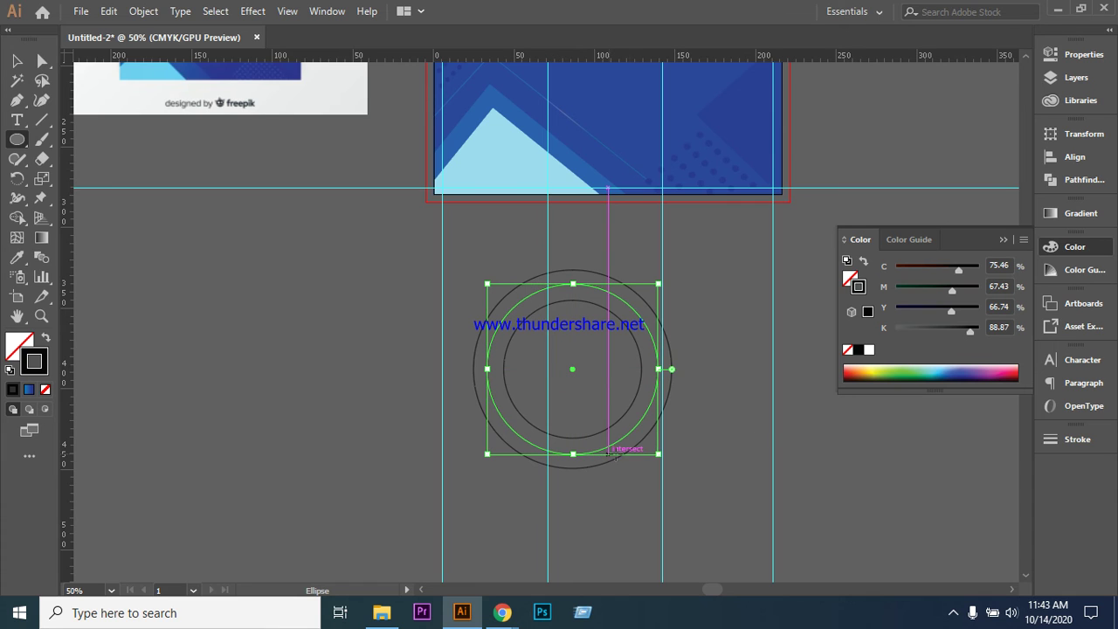
click(45, 390)
scroll(225, 230, up, 1)
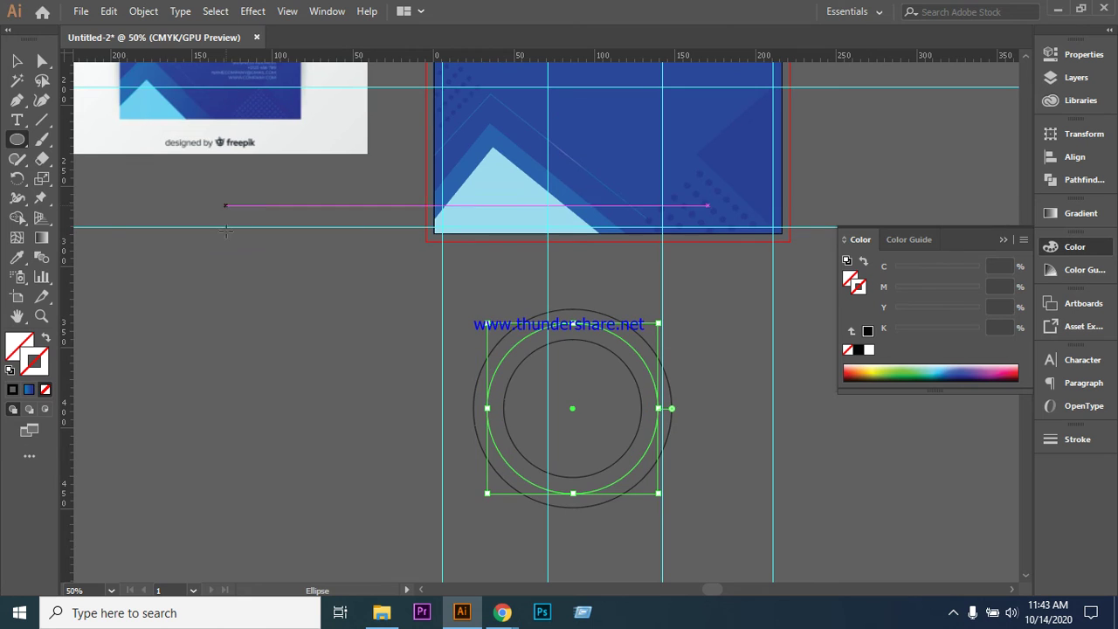
key(v)
click(230, 343)
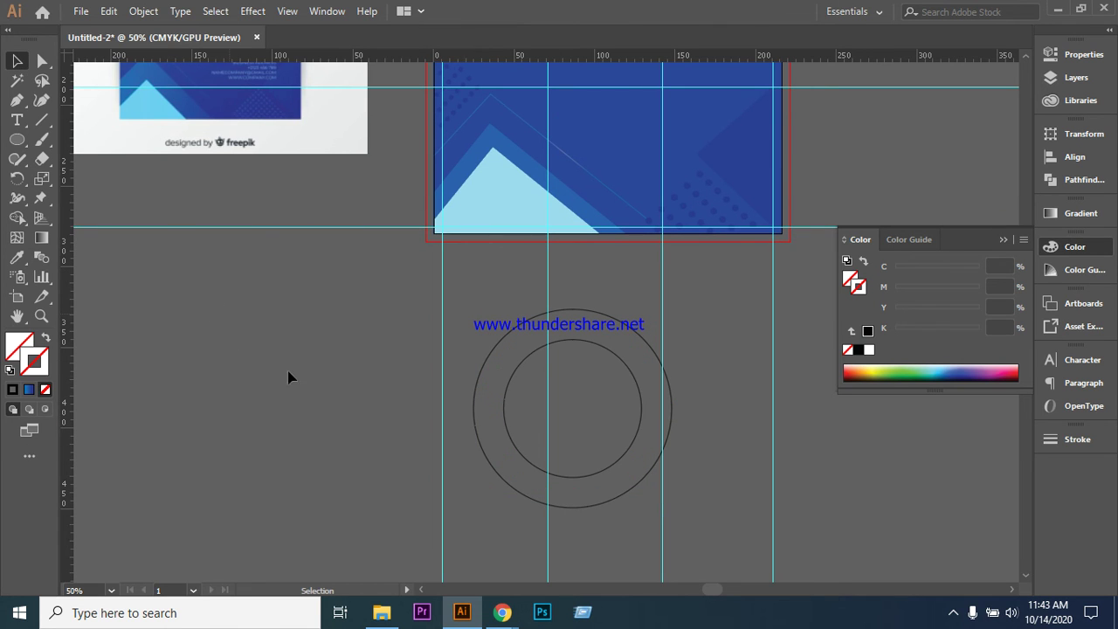
click(517, 351)
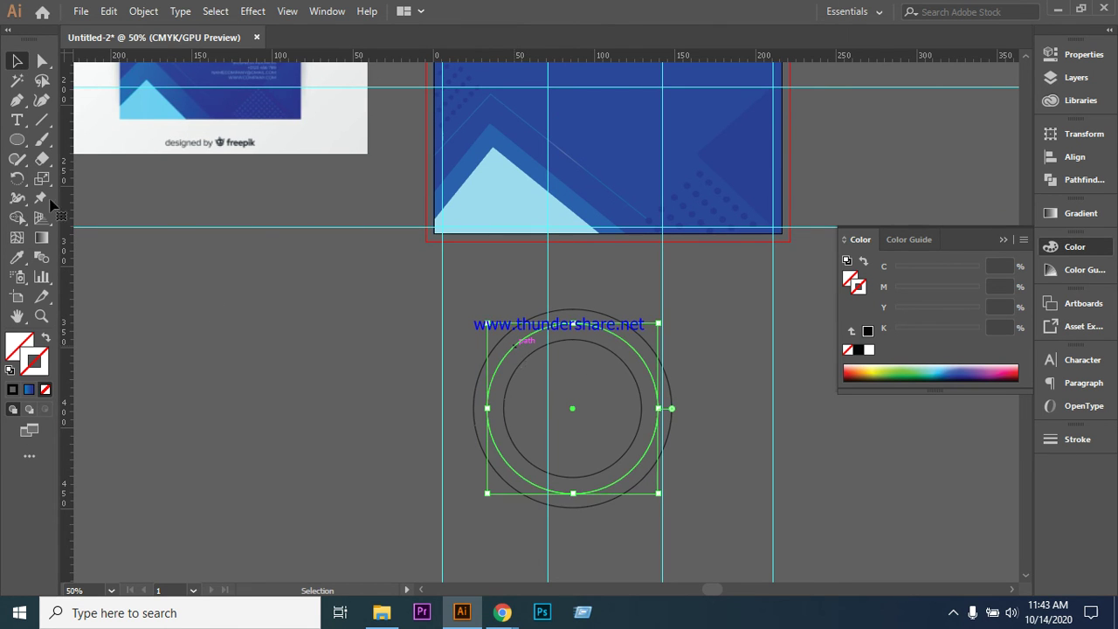
- Draw a small star and move it onto the left vertical guide
drag(12, 144, 77, 219)
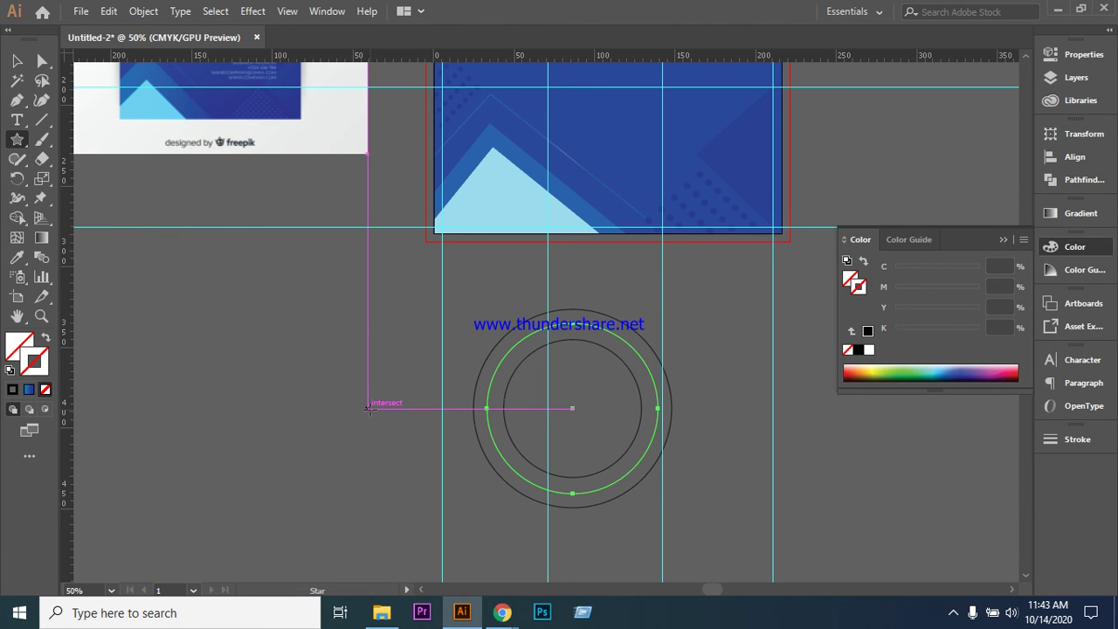
drag(369, 408, 371, 411)
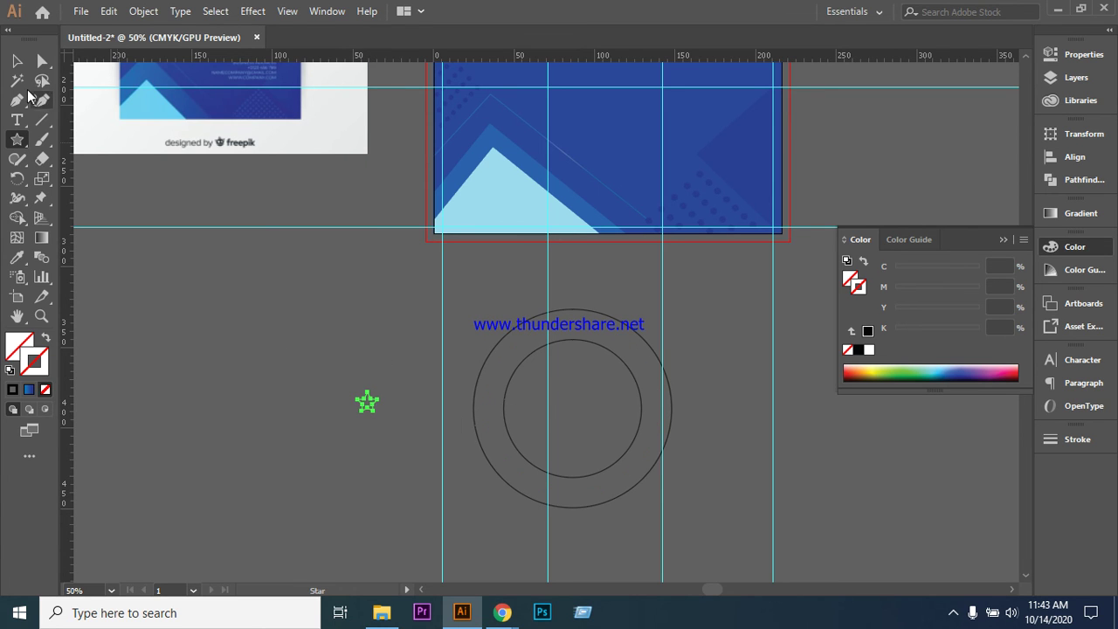
key(v)
click(171, 243)
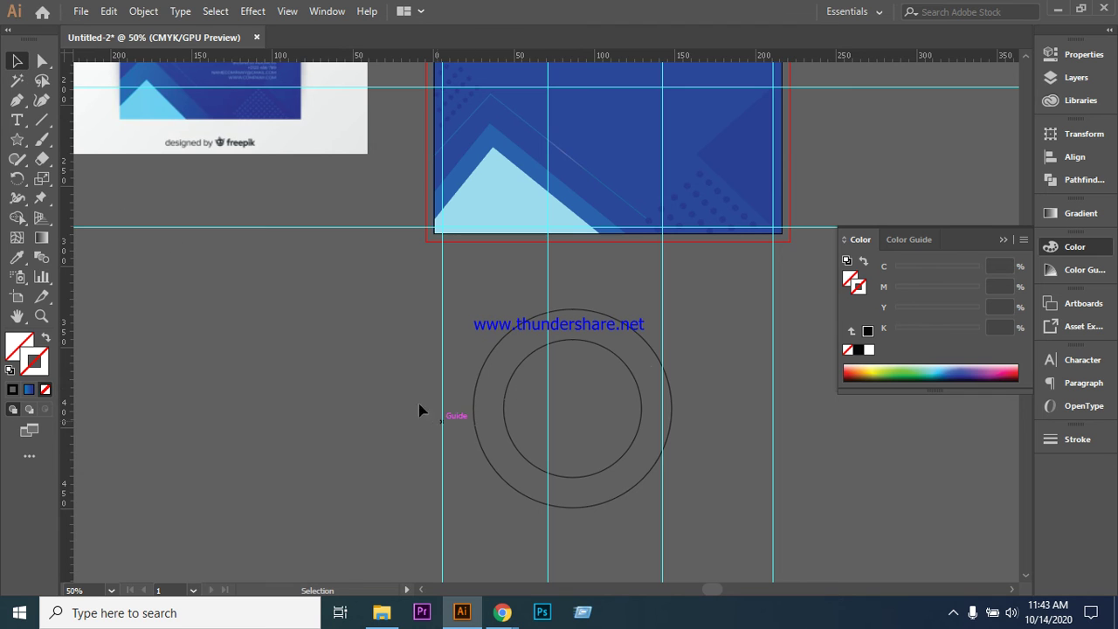
drag(370, 407, 445, 476)
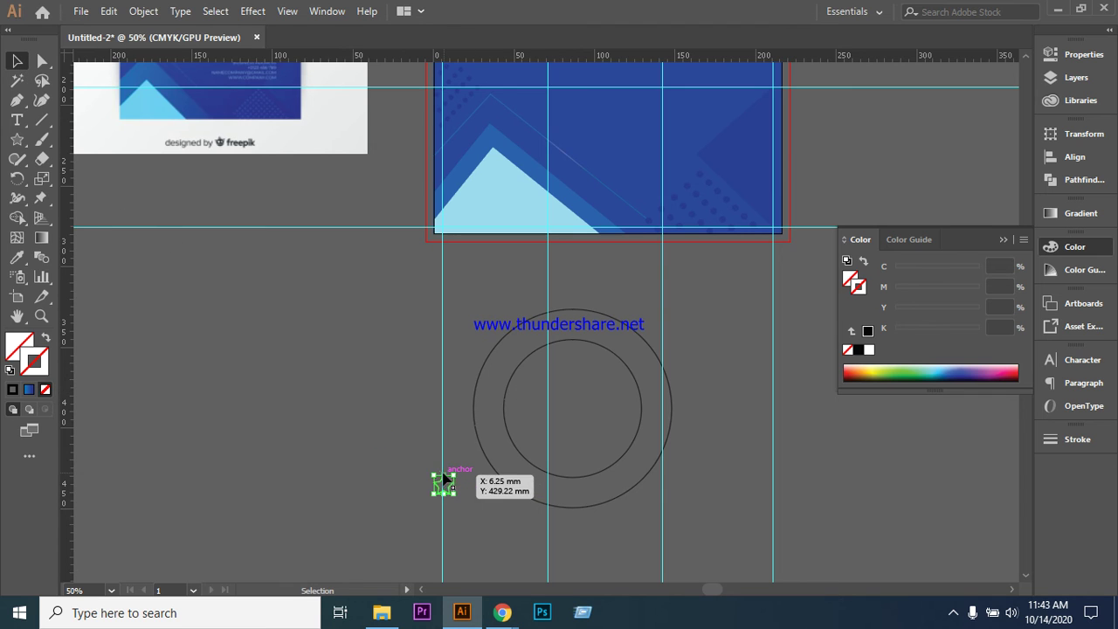
- Fill the star with light green, hex 64F27B
double_click(19, 347)
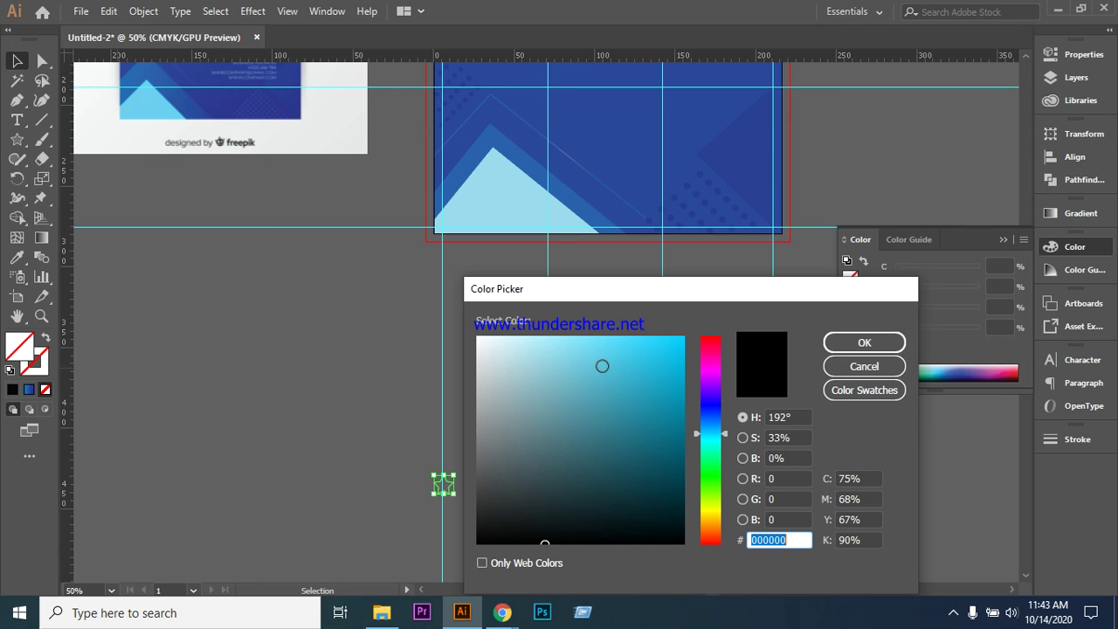
drag(725, 437, 732, 466)
click(661, 357)
mouse_move(624, 354)
mouse_down()
mouse_move(577, 341)
mouse_move(599, 344)
mouse_up()
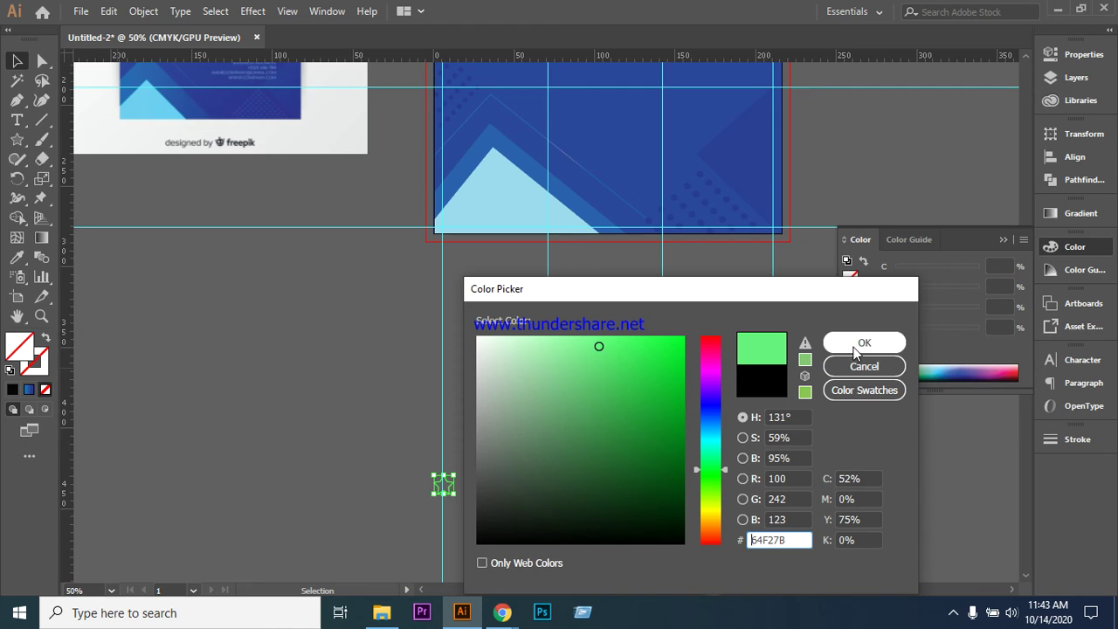
click(853, 347)
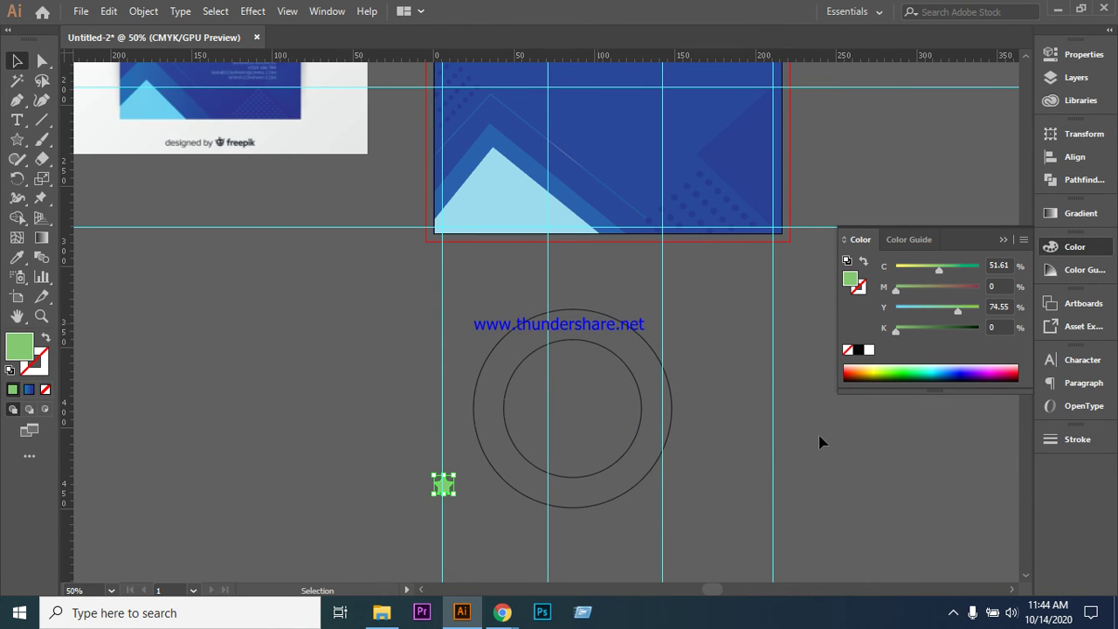
- Alt-drag a copy of the green star onto the guide circle's upper-left edge
click(522, 539)
scroll(521, 539, down, 2)
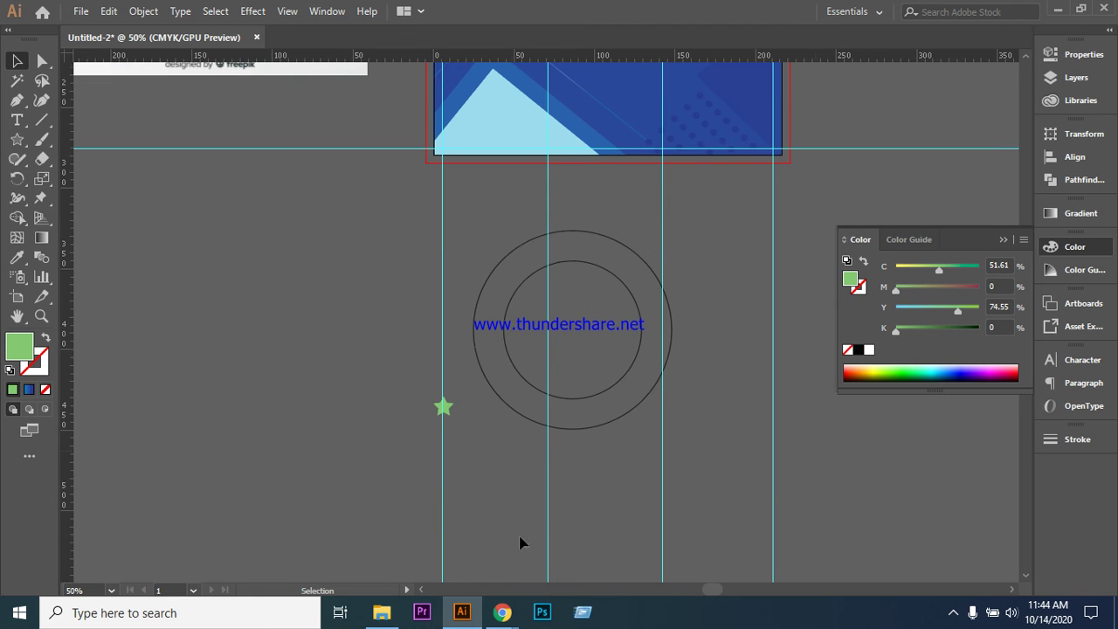
scroll(643, 486, up, 1)
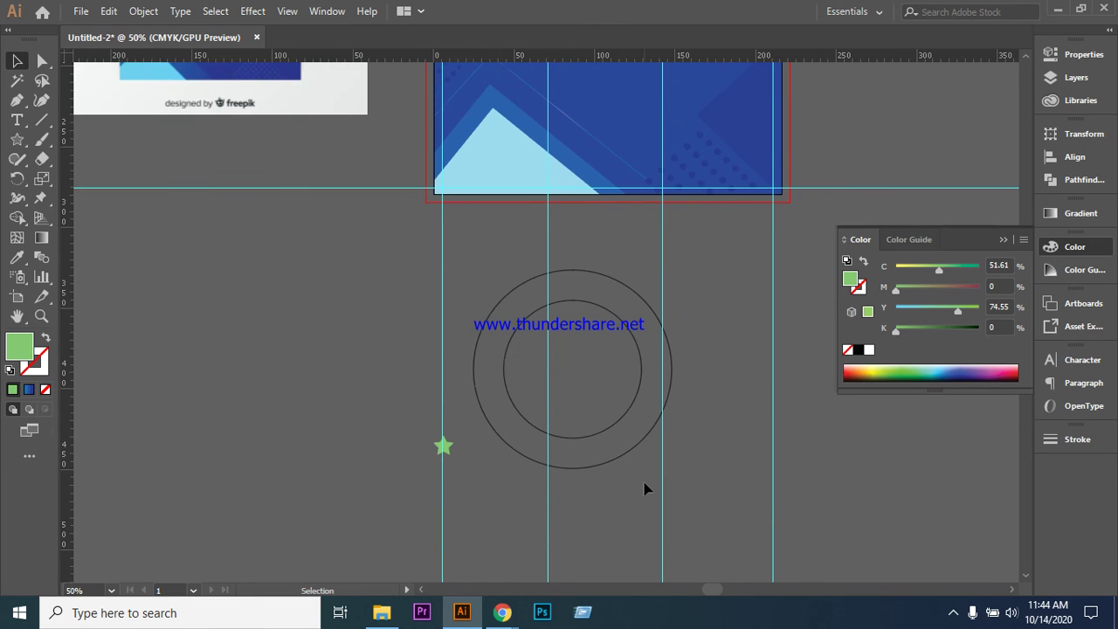
click(443, 447)
drag(443, 446, 526, 306)
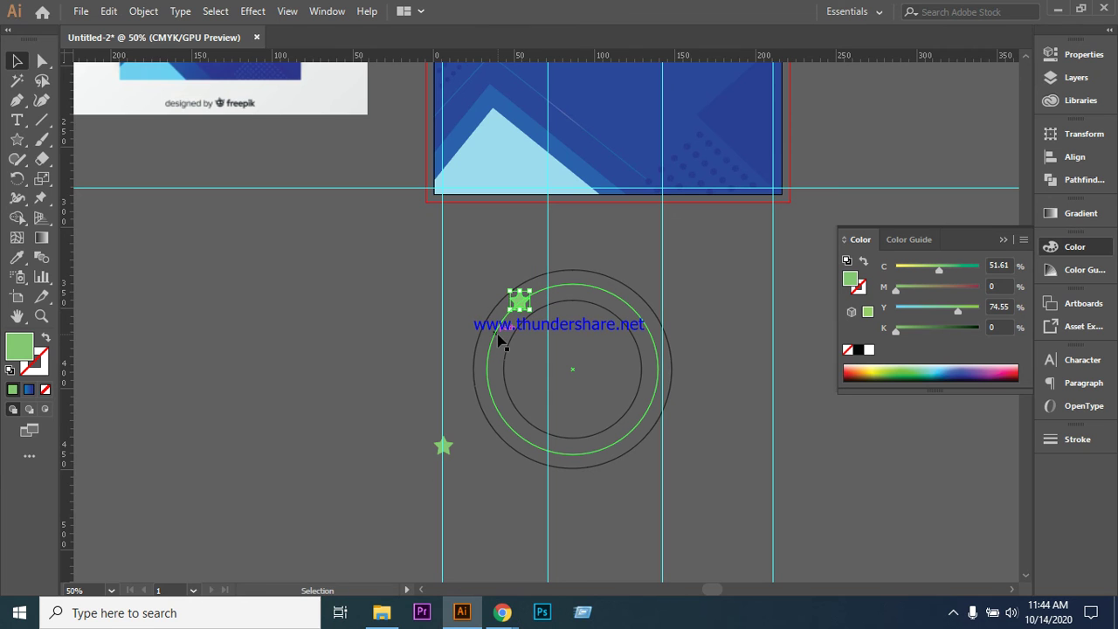
click(502, 342)
click(521, 298)
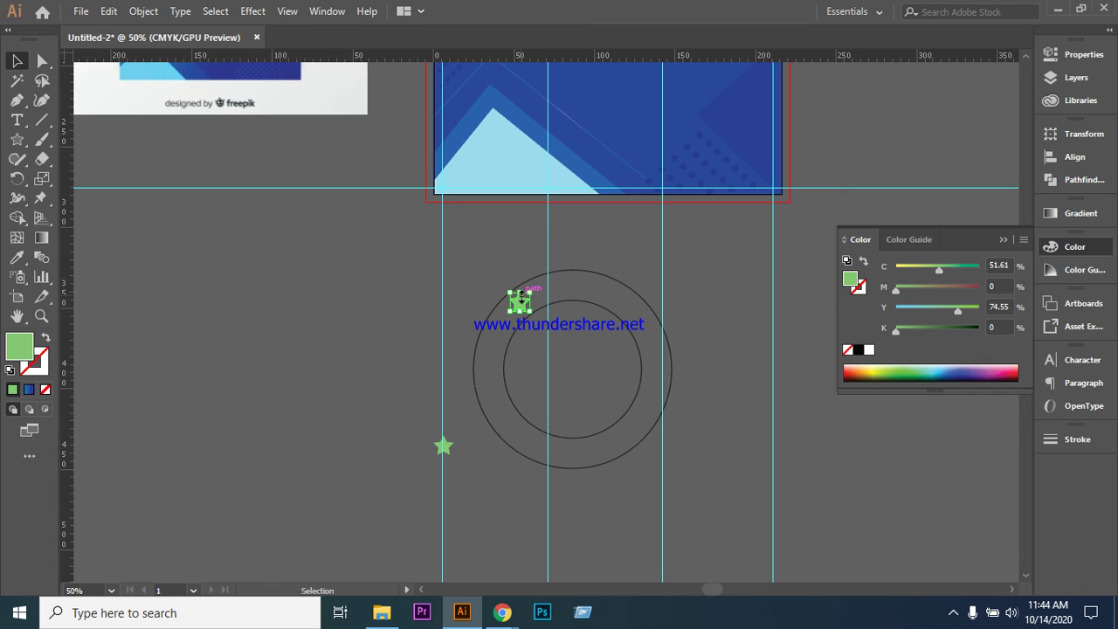
click(392, 315)
- Select the star copy with the guide circle and set the rotation origin at the circles' centre
click(519, 304)
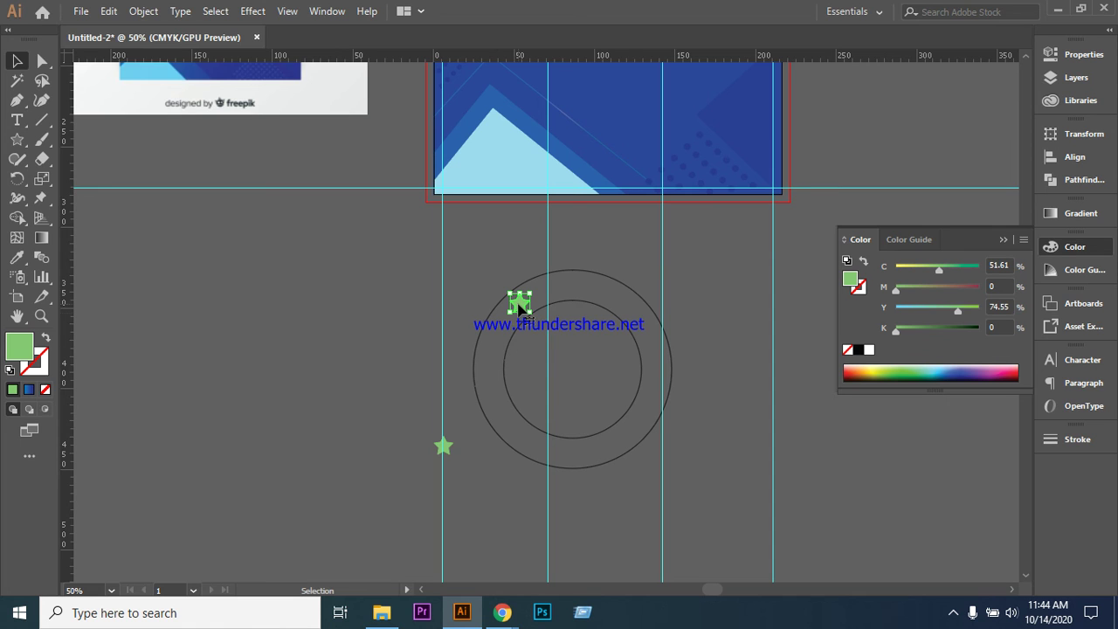
click(489, 350)
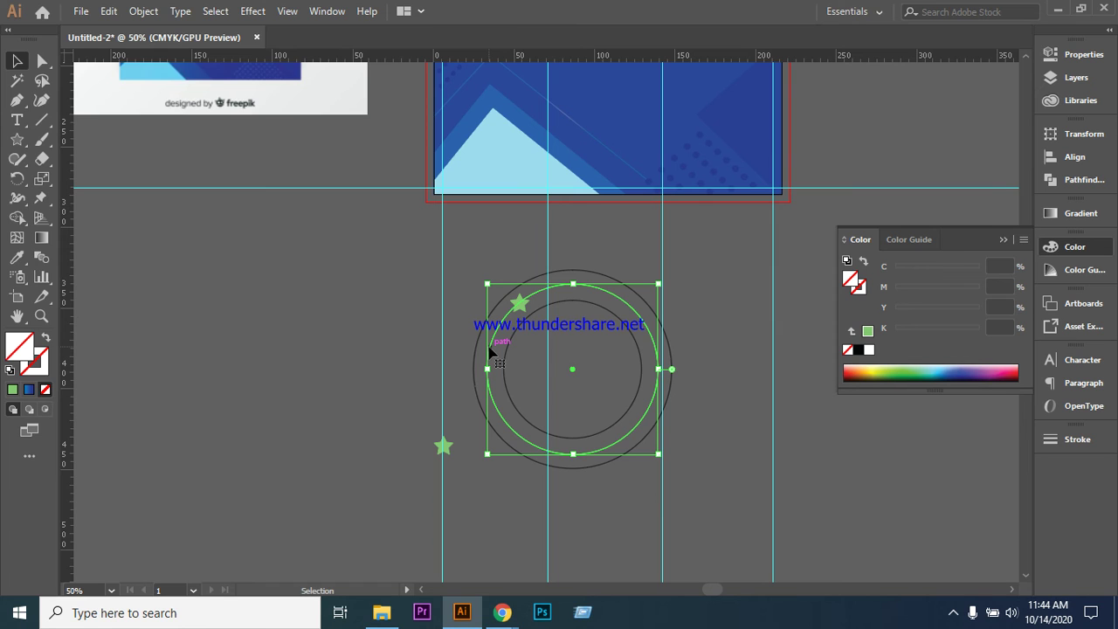
shift+click(623, 418)
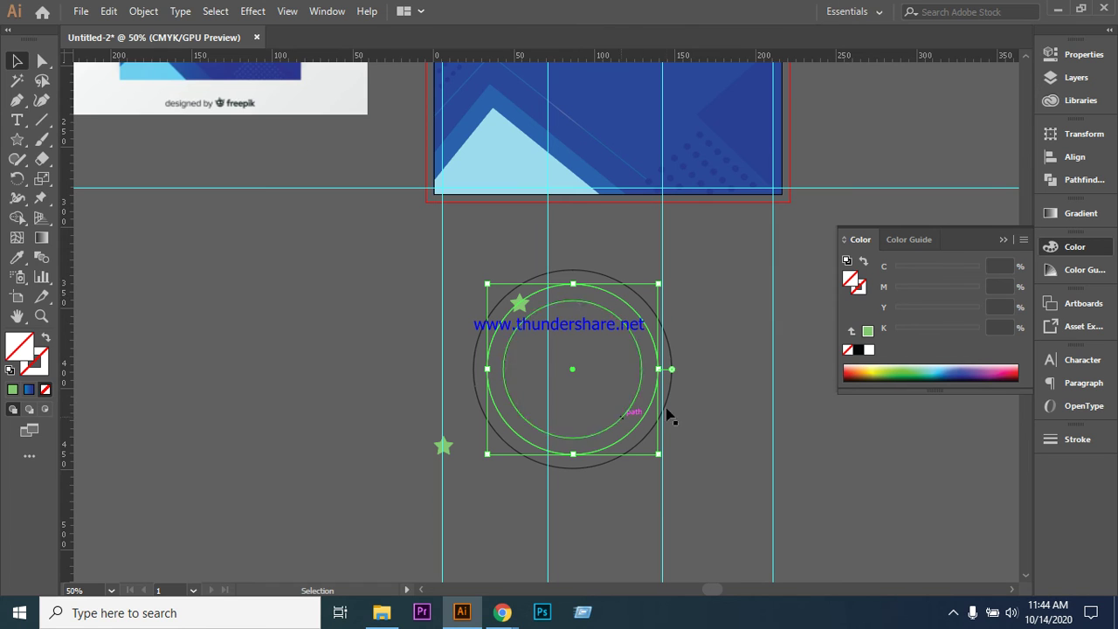
click(18, 179)
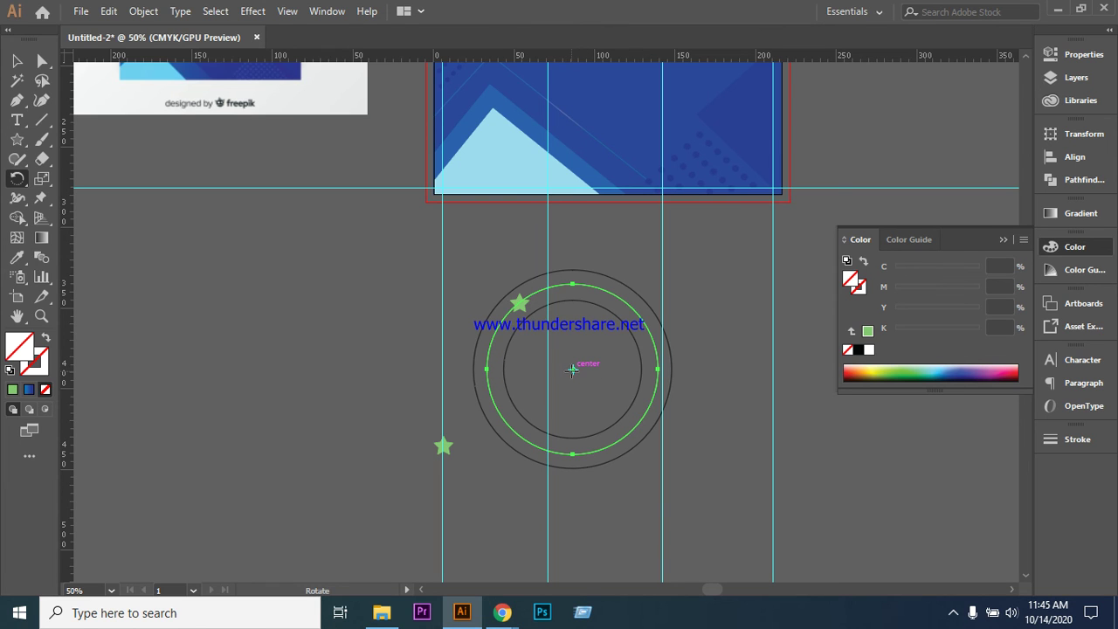
click(573, 369)
key(ctrl)
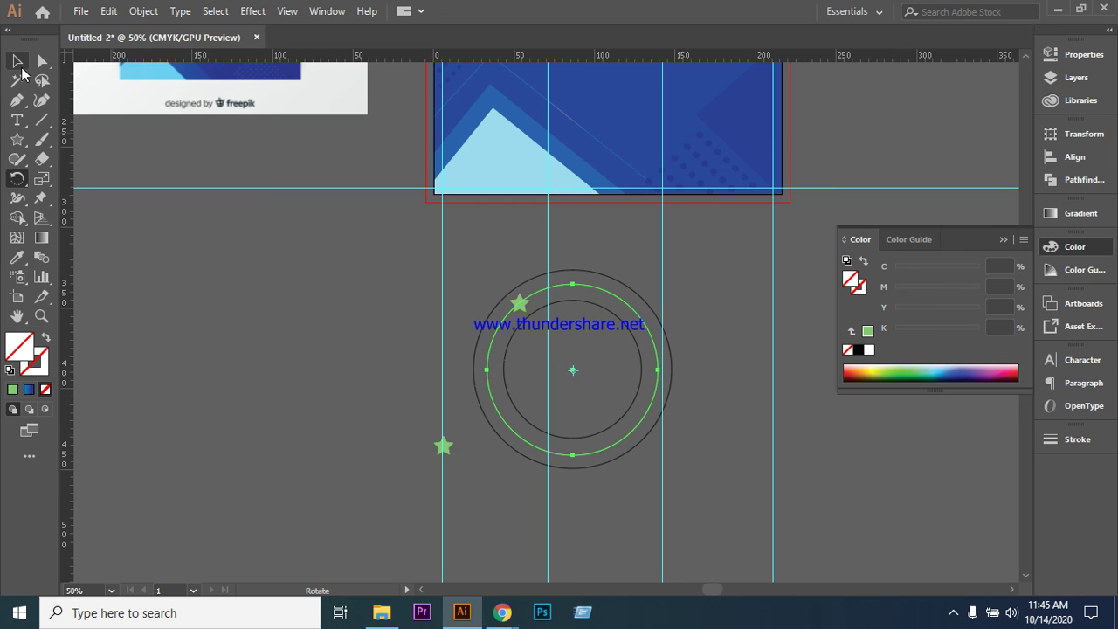
key(v)
click(459, 375)
click(520, 304)
click(497, 347)
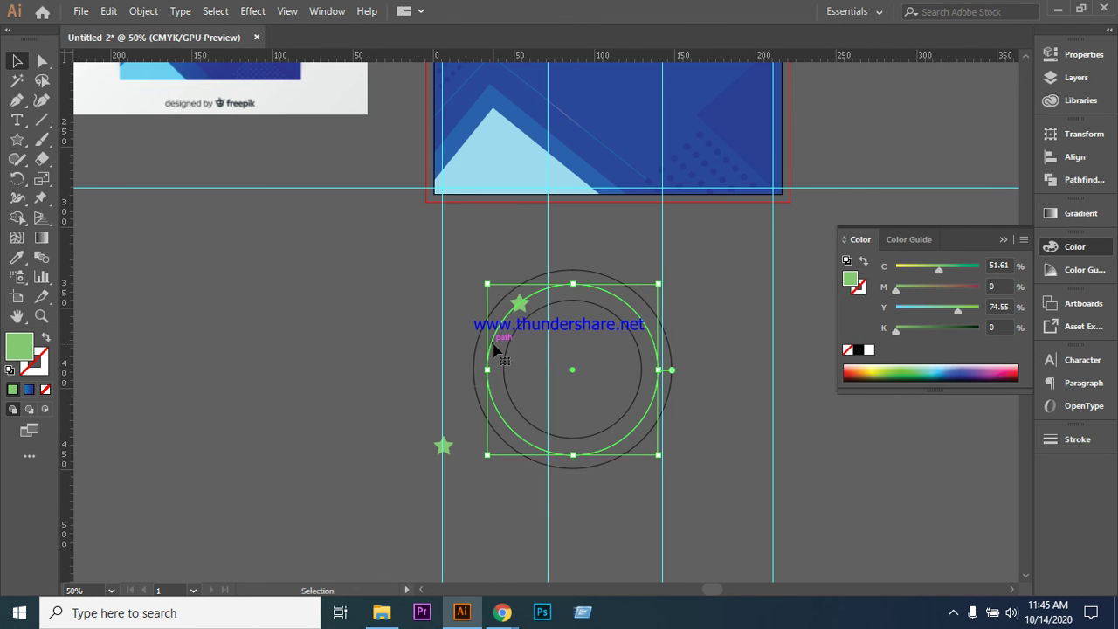
- Shift the guide circle slightly right and reselect the star copy with it
drag(494, 349, 520, 308)
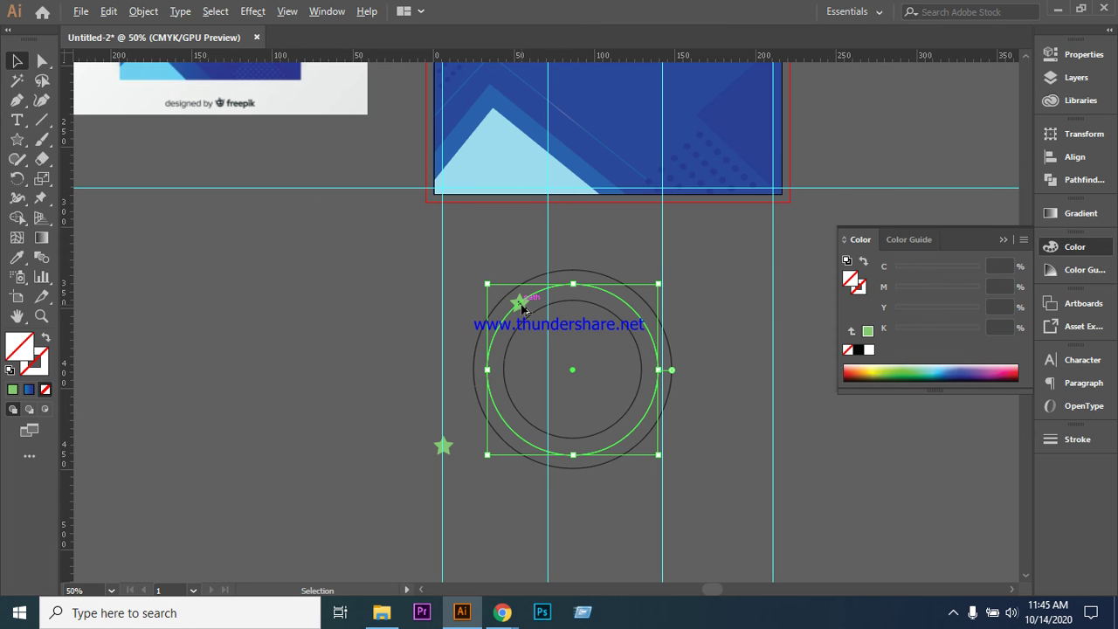
drag(520, 308, 525, 305)
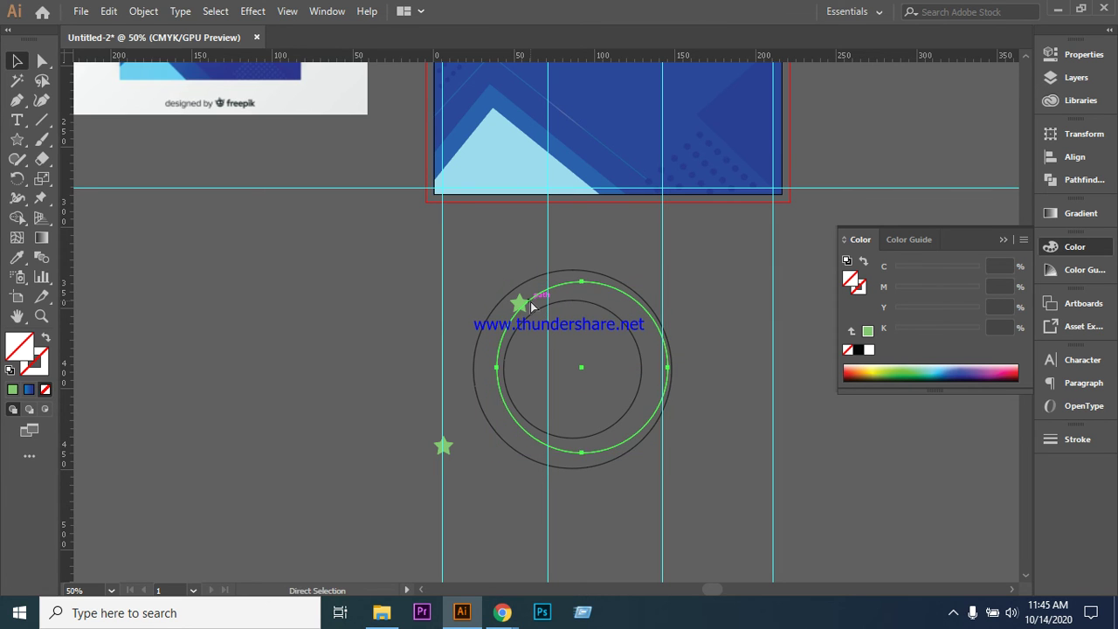
click(364, 312)
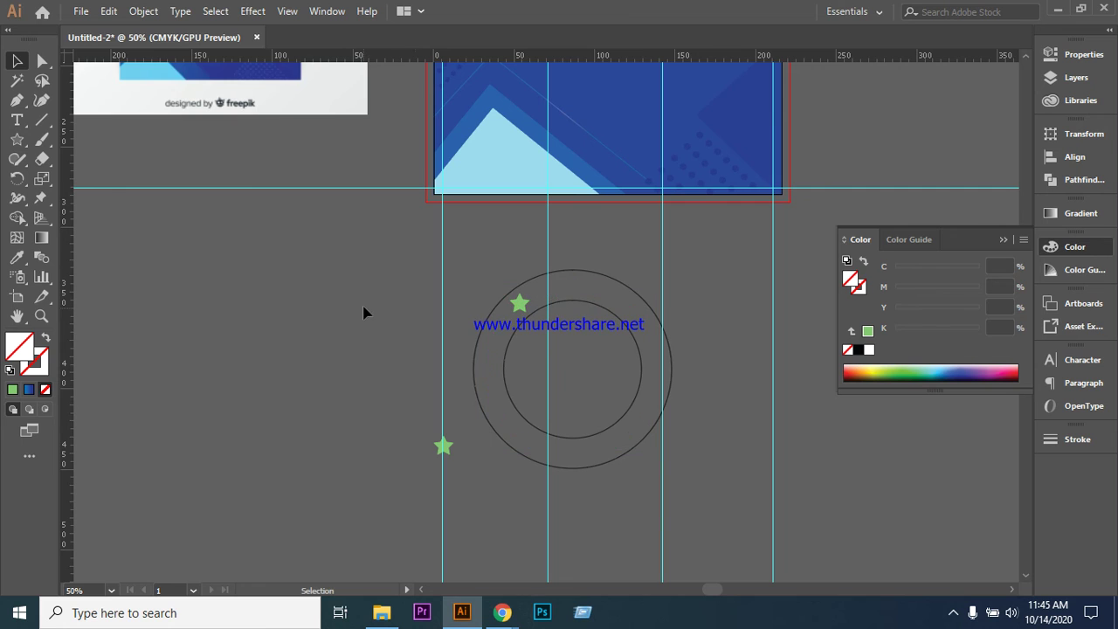
click(520, 304)
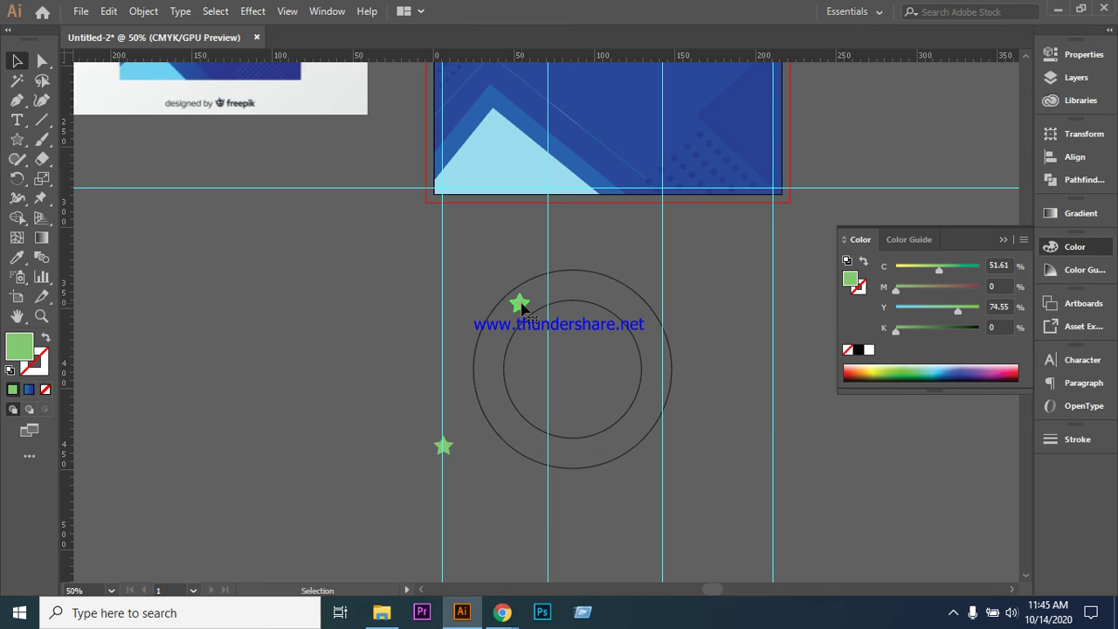
click(493, 350)
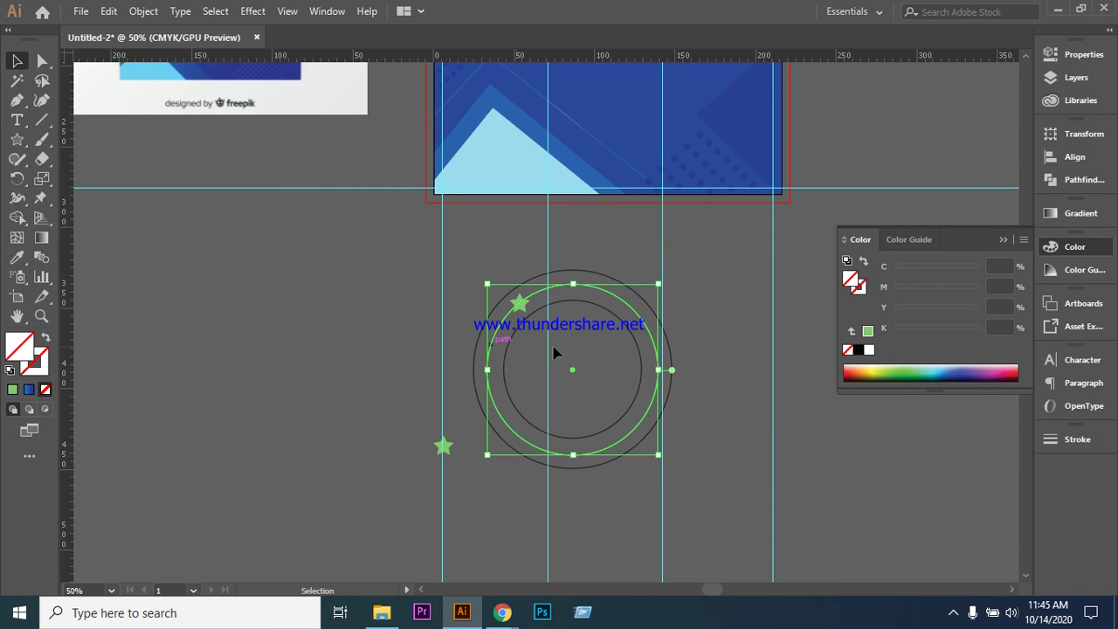
- Try rotating around the circles' centre, then cancel the Rotate dialog without rotating
click(17, 178)
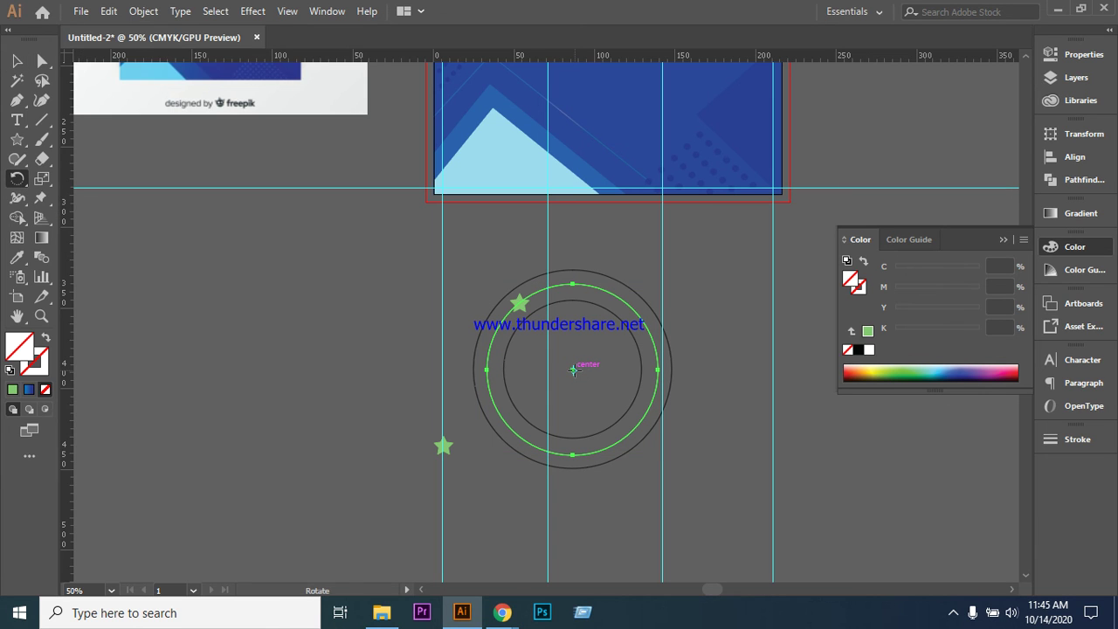
click(574, 370)
mouse_move(574, 374)
mouse_down()
mouse_move(612, 374)
mouse_move(575, 370)
mouse_up()
key(ctrl)
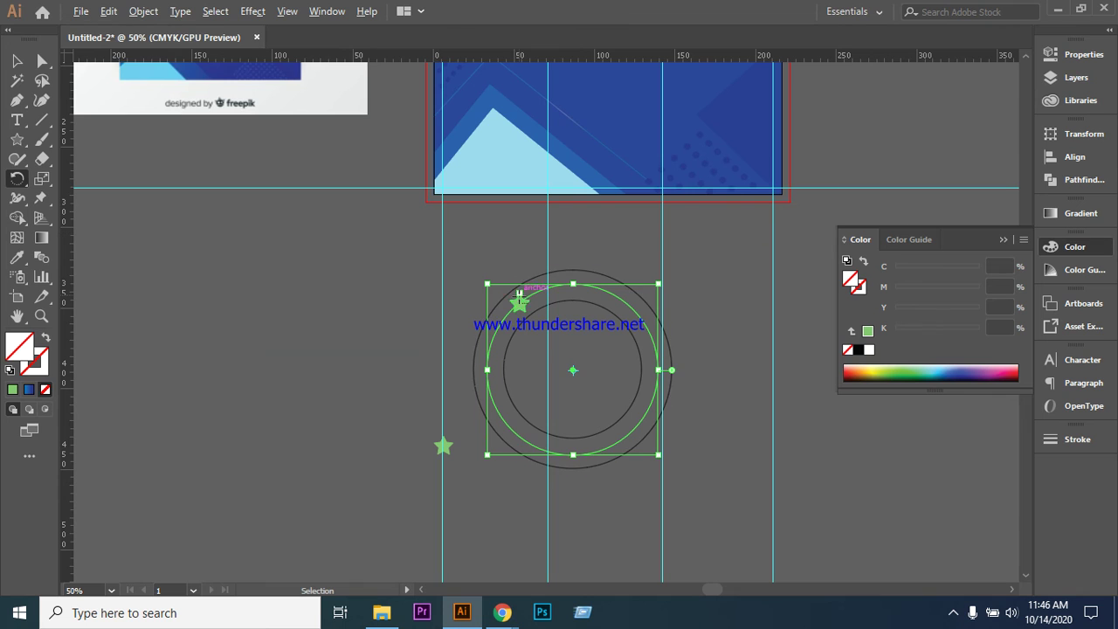
alt+click(562, 286)
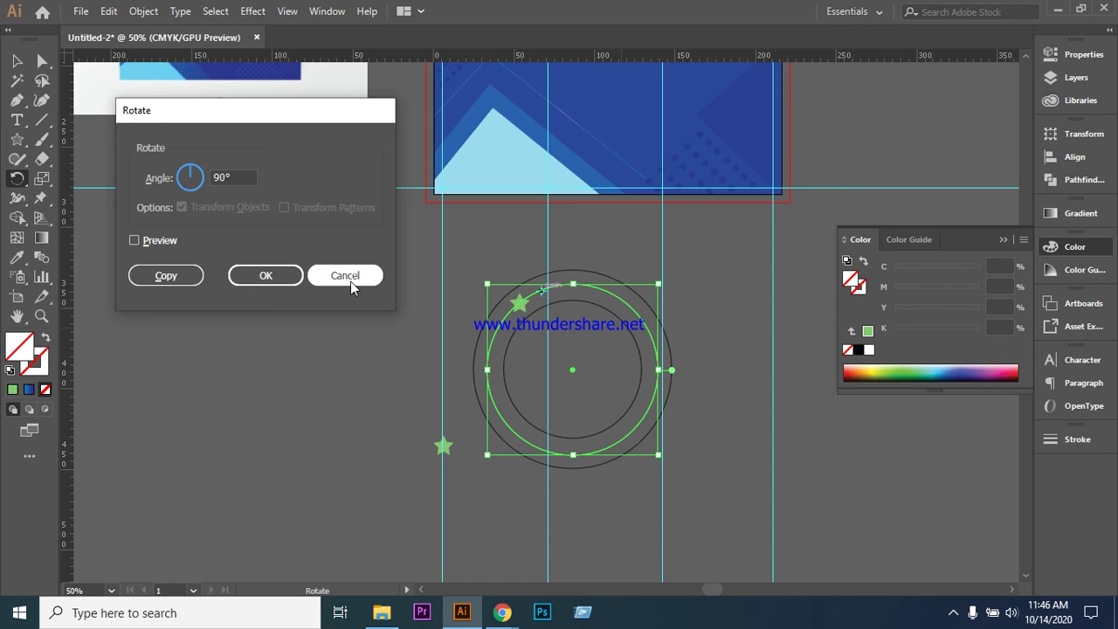
click(346, 283)
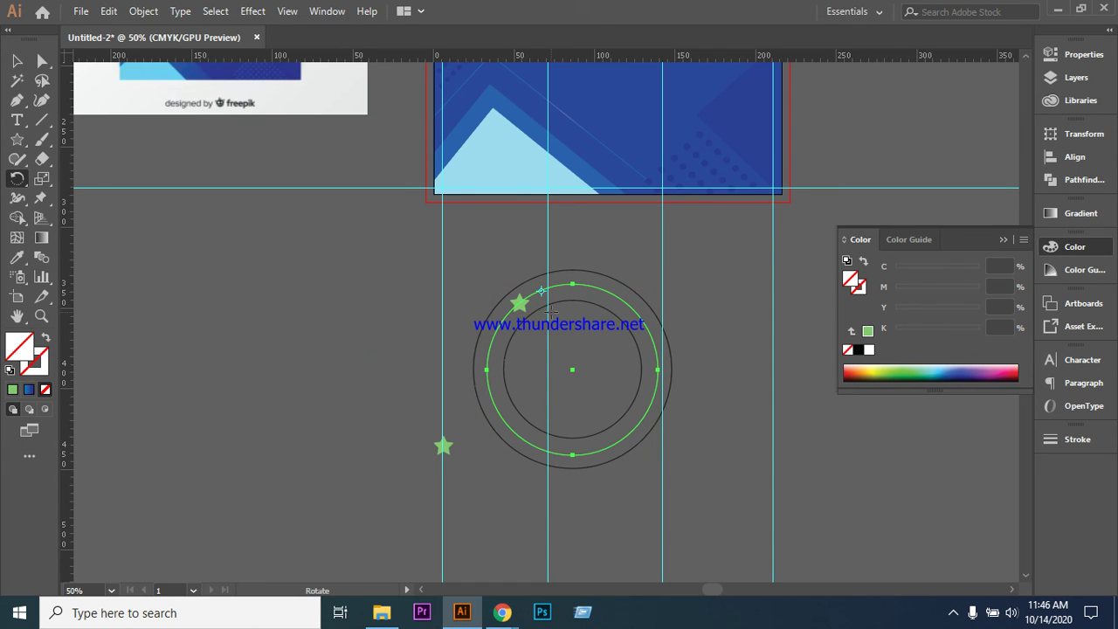
key(r)
key(v)
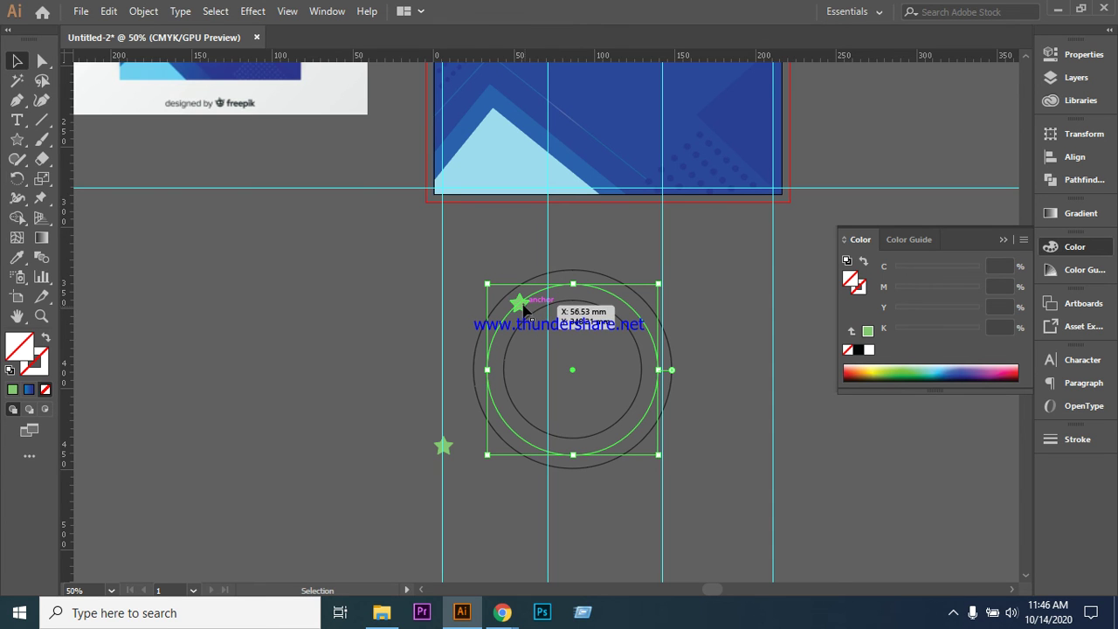
- Alt-drag a star copy slightly further along the ring and select it with the guide circle
click(524, 306)
drag(525, 308, 556, 298)
click(591, 360)
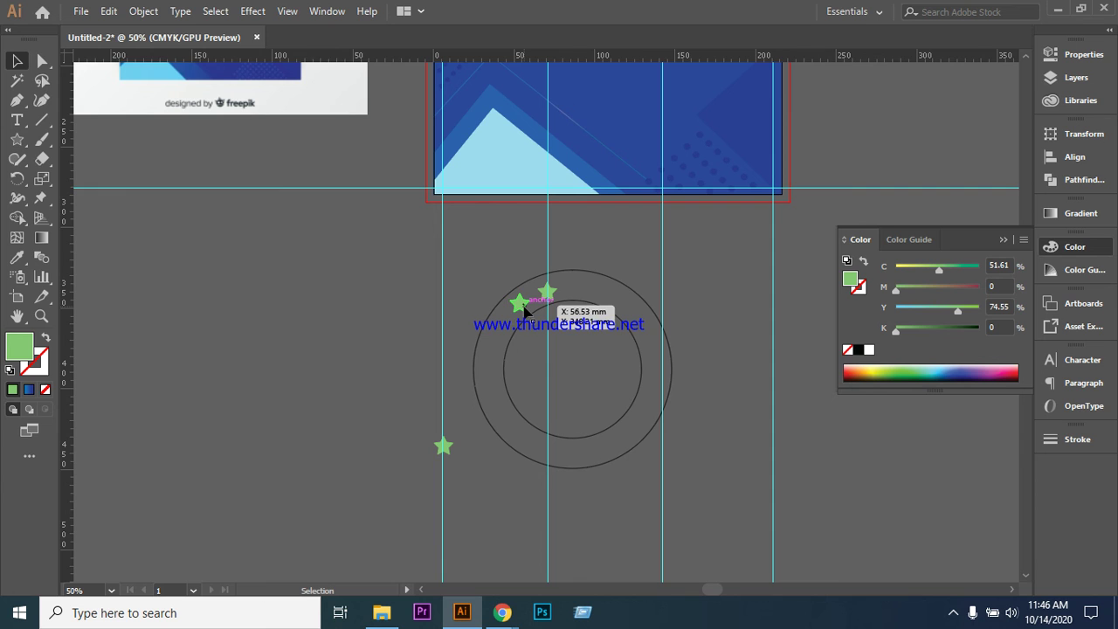
click(522, 305)
shift+click(498, 341)
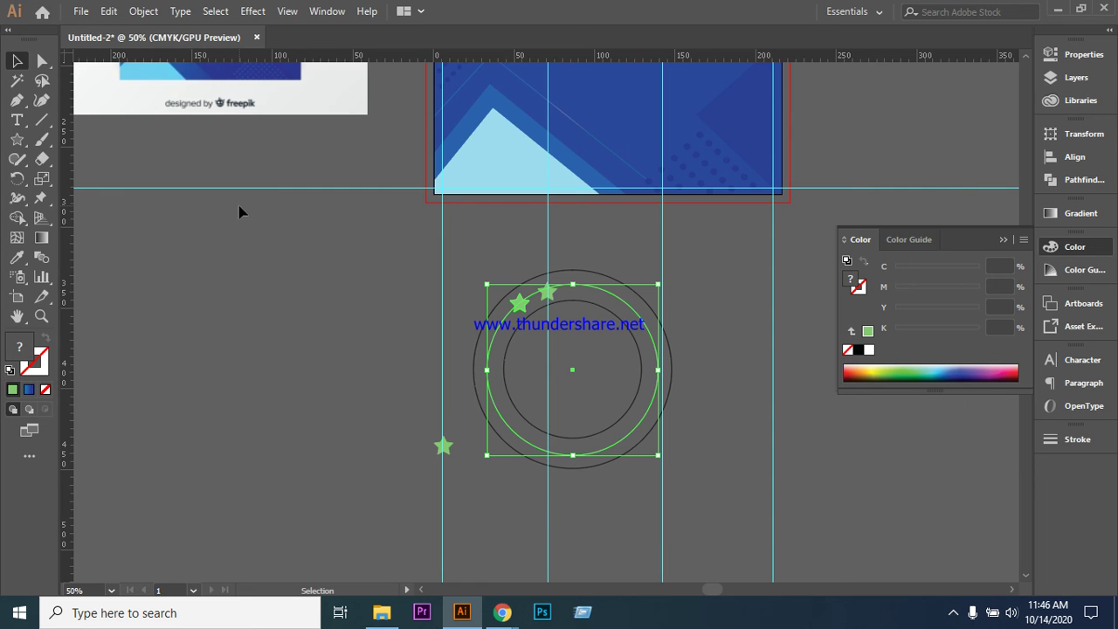
- Draw a circle left of the ring and swap fill and stroke for an unfilled green outline
scroll(646, 327, down, 1)
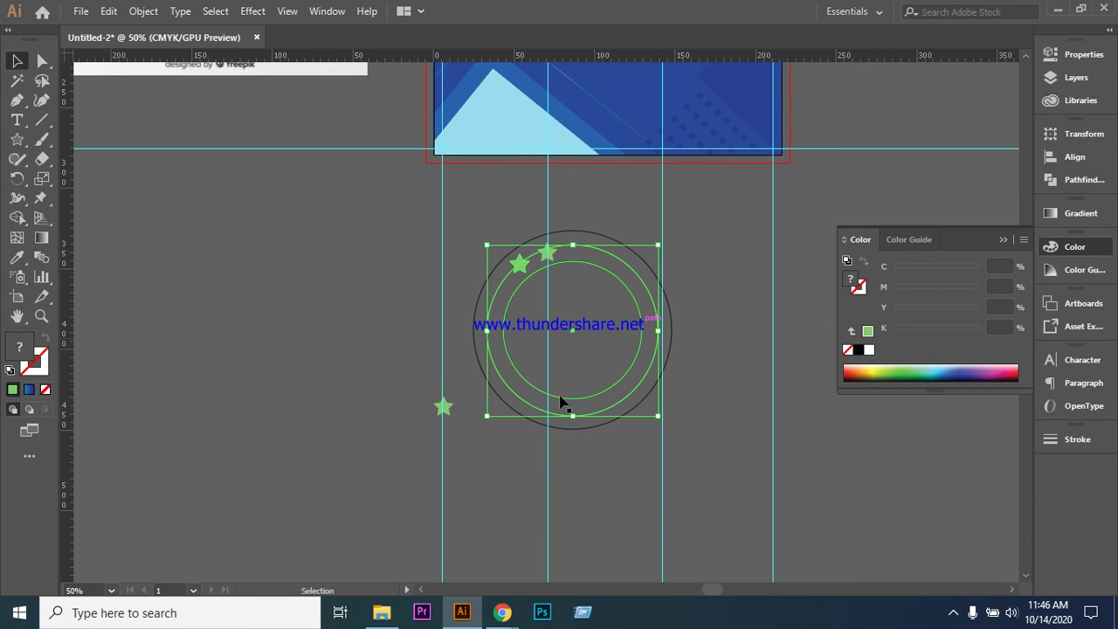
scroll(360, 302, down, 1)
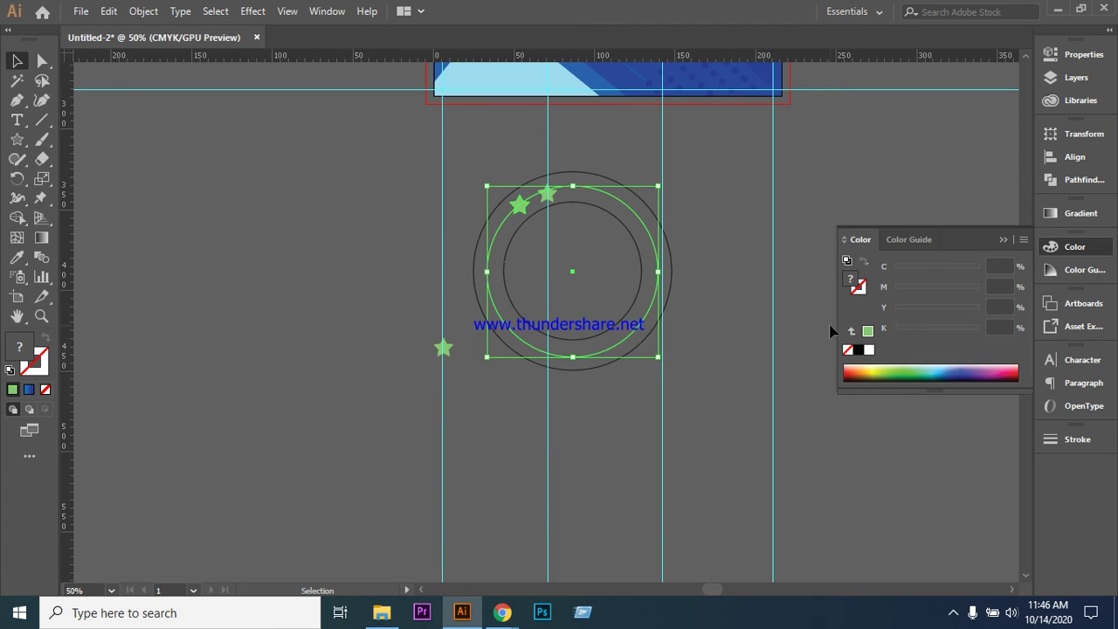
drag(712, 597, 701, 593)
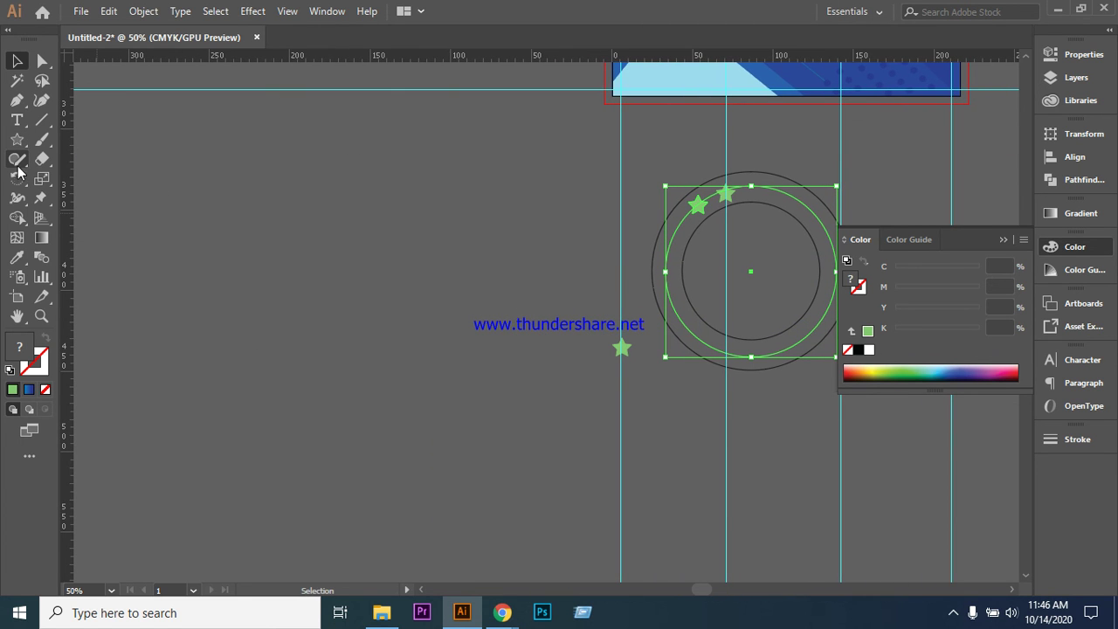
drag(17, 138, 75, 179)
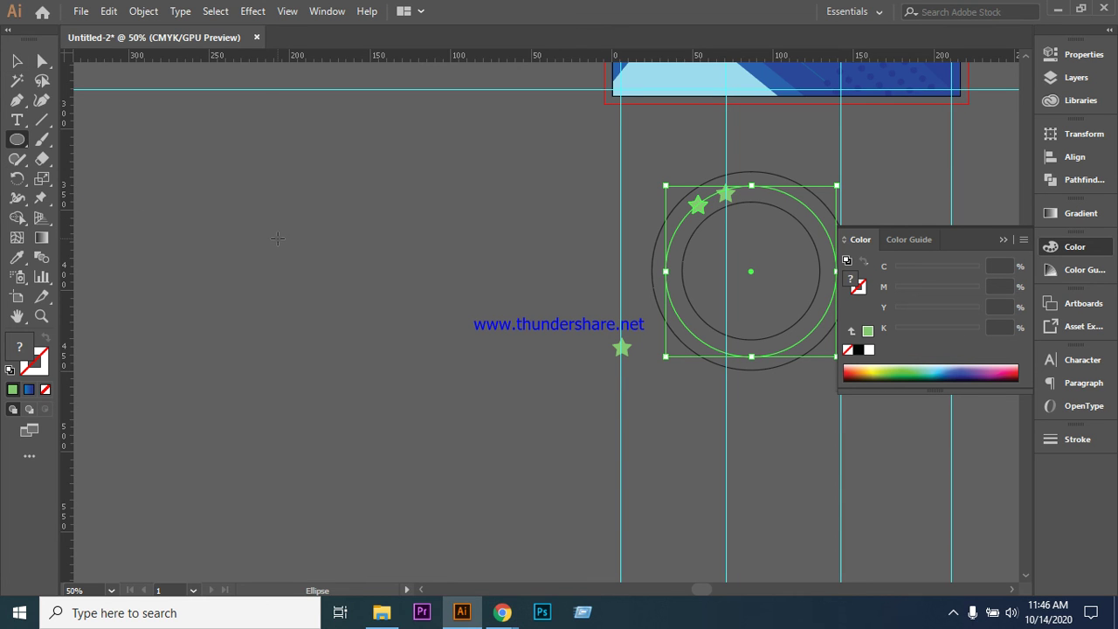
drag(302, 288, 468, 454)
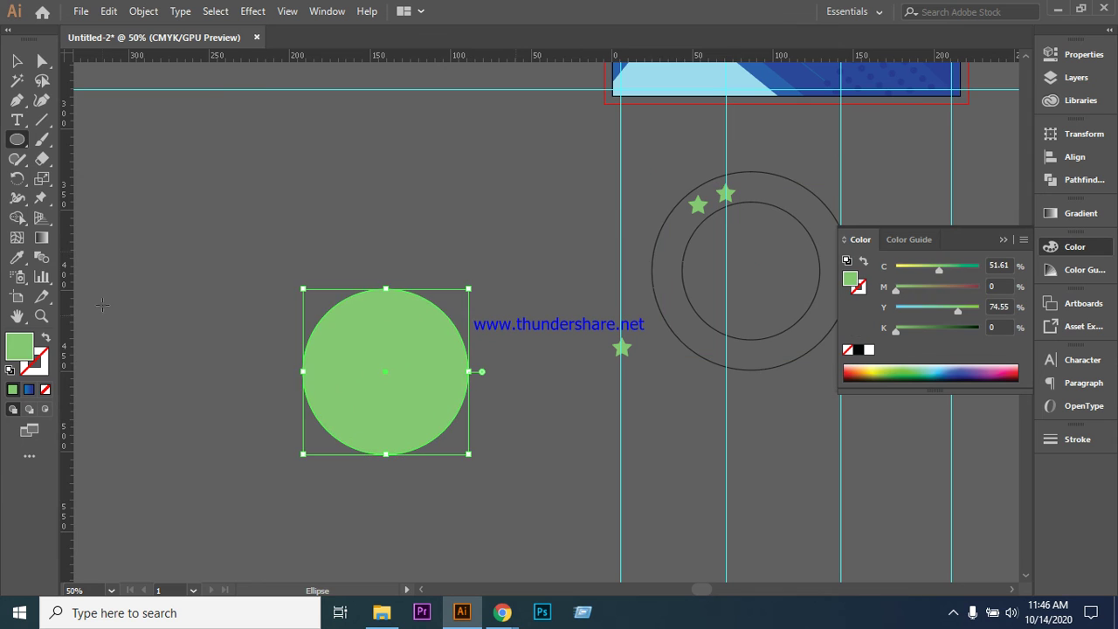
click(45, 338)
click(16, 60)
drag(16, 140, 21, 148)
drag(81, 199, 74, 218)
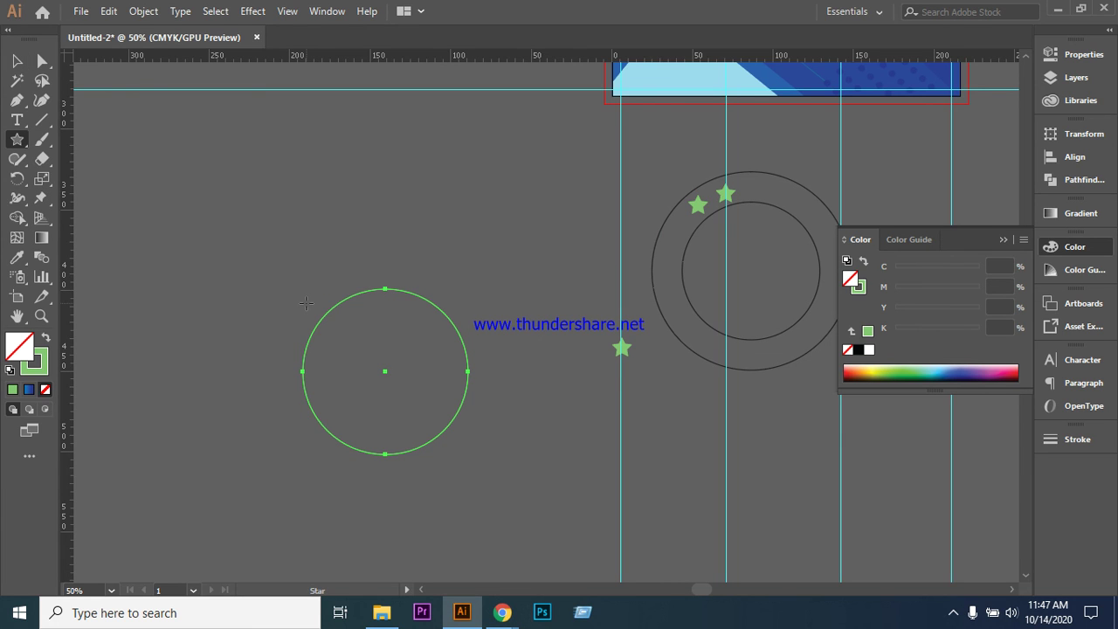
- Draw a small star at the new circle's upper left, fill it green, and select it with the circle
drag(298, 303, 307, 306)
key(v)
click(229, 271)
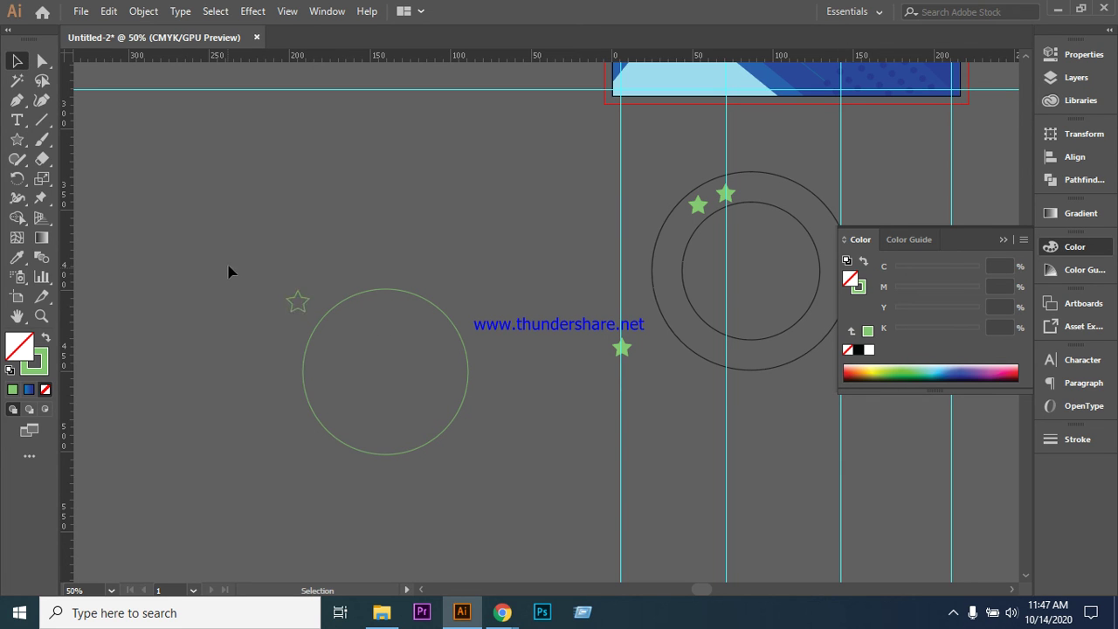
click(298, 302)
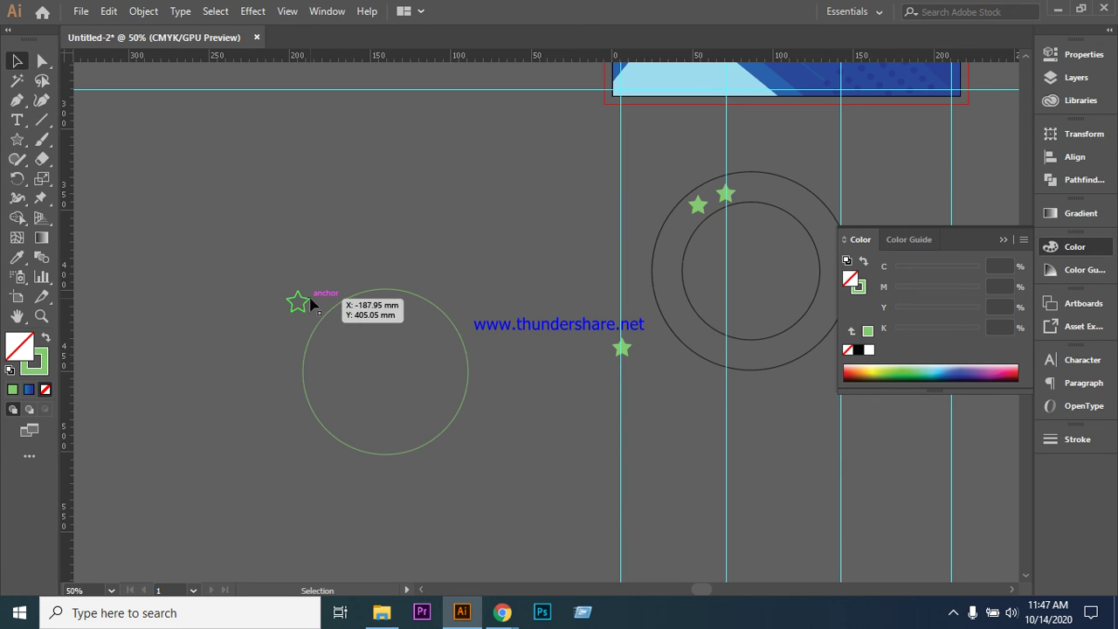
click(45, 338)
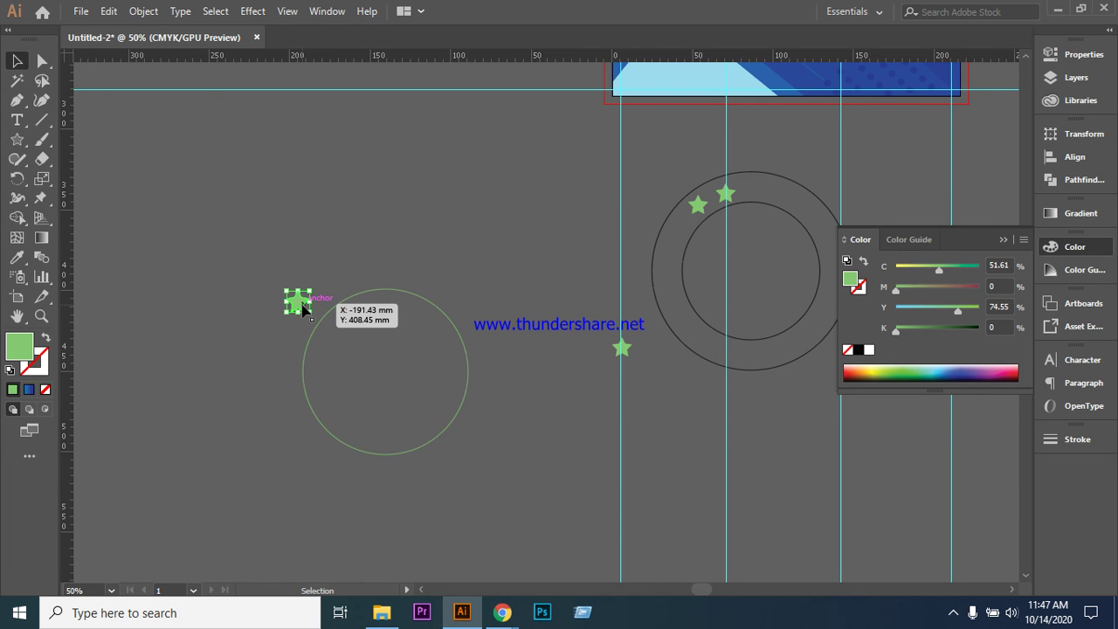
shift+click(337, 442)
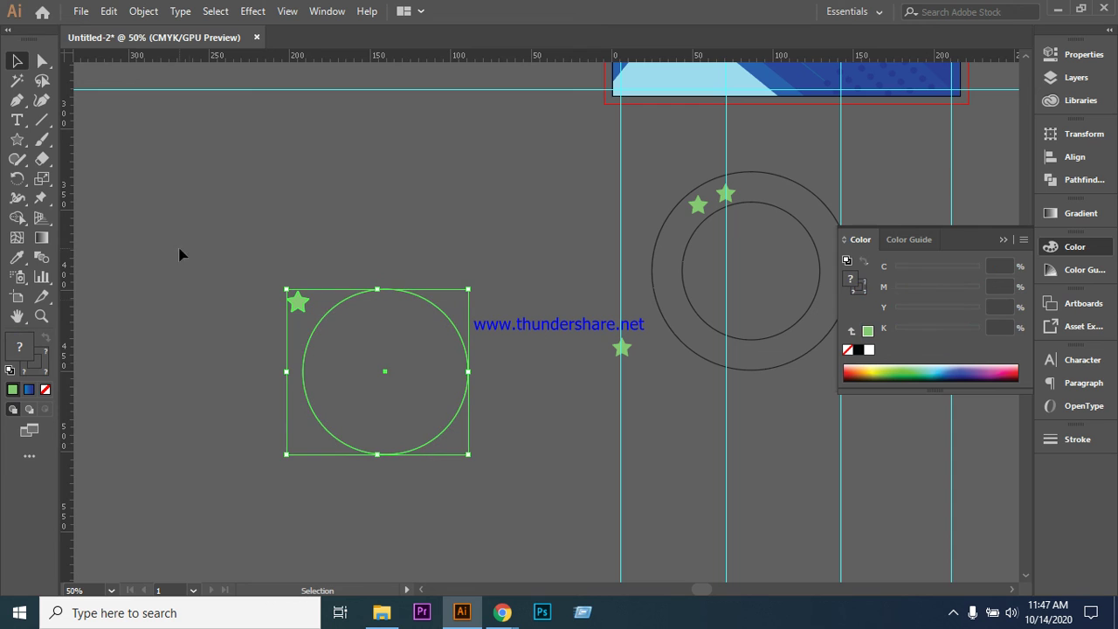
click(17, 180)
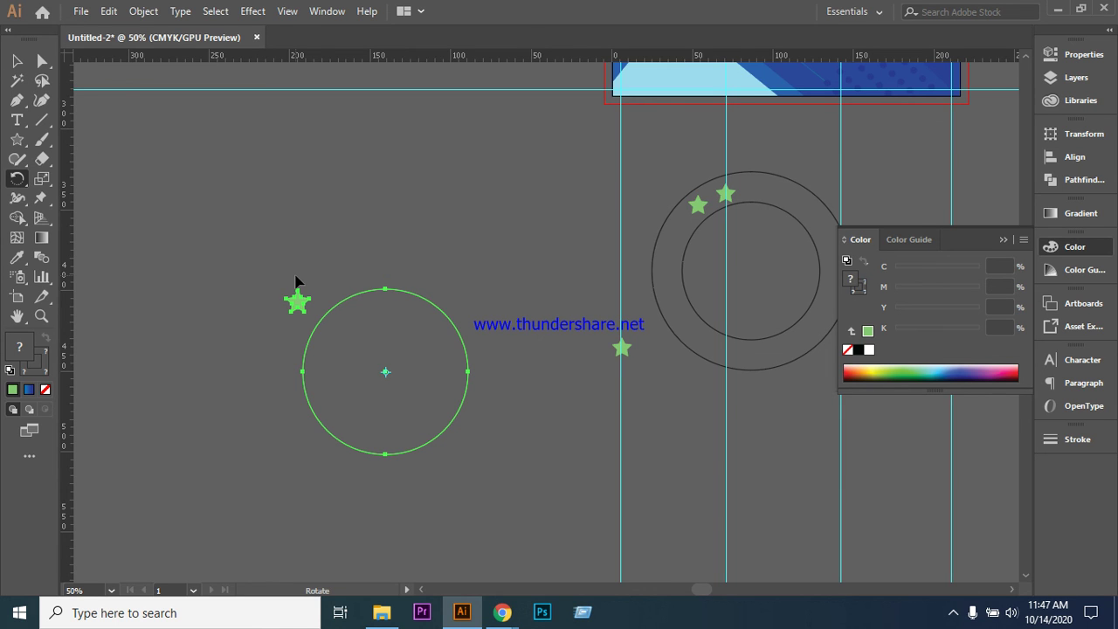
- Reselect the star and circle and rotate a copy of the star around the circle's centre
key(ctrl+shift+a)
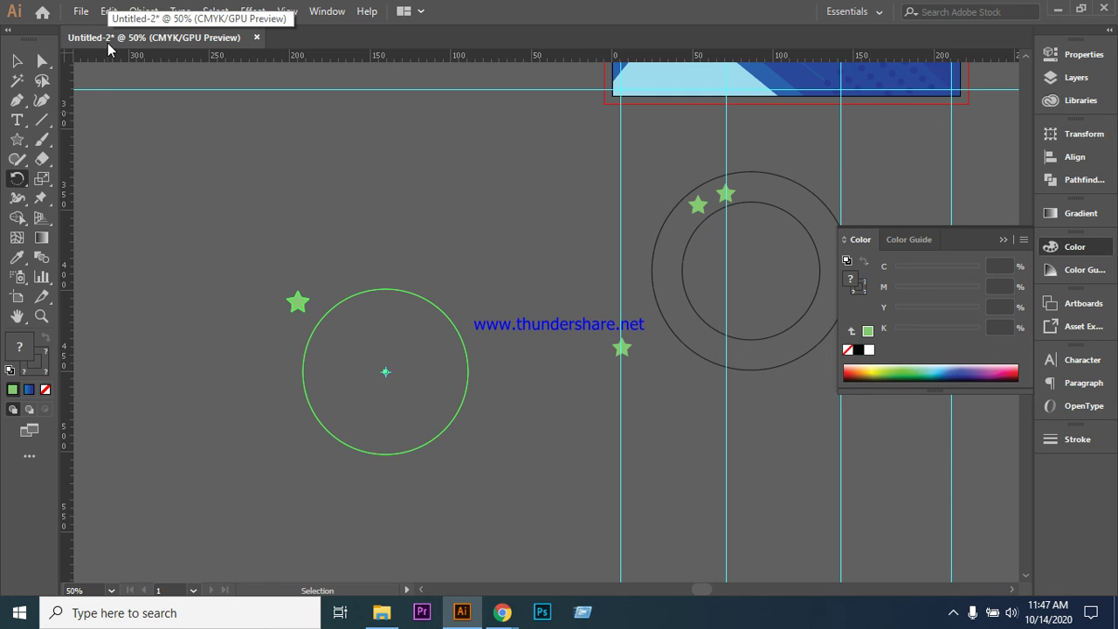
key(ctrl+z)
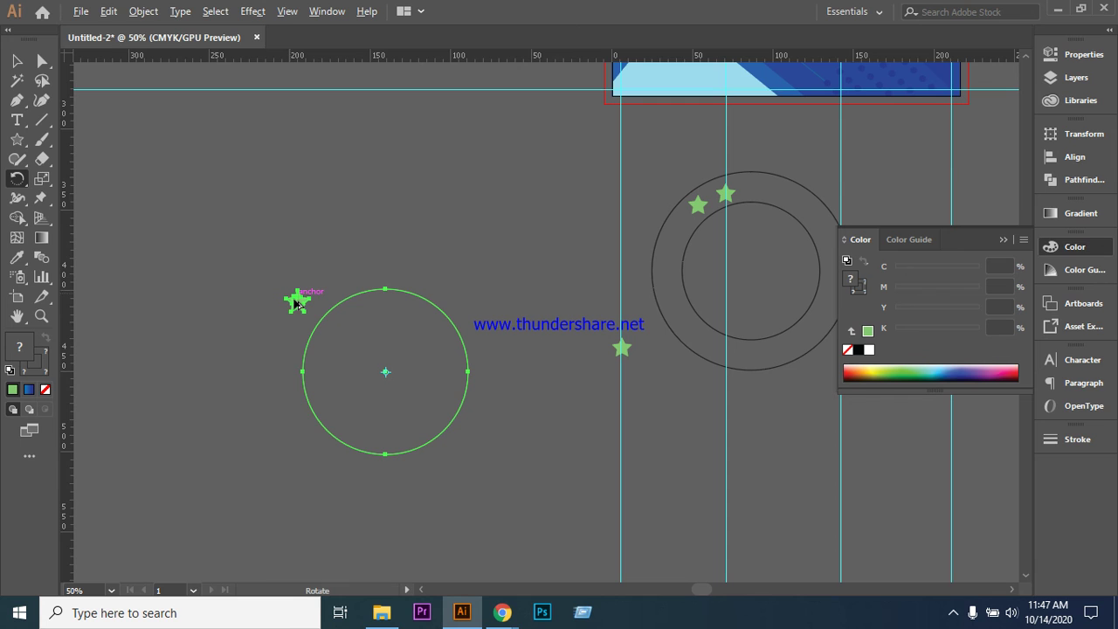
drag(298, 299, 337, 294)
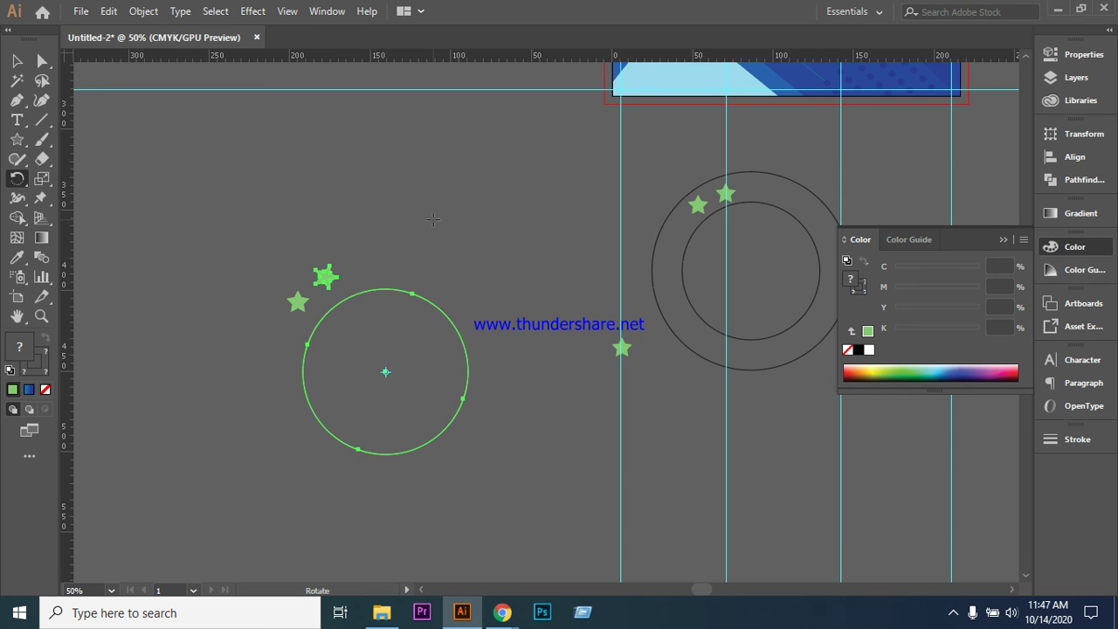
- Repeat the rotated copy with Ctrl+D, then undo back to just two stars
key(ctrl+d)
key(ctrl+d)
key(ctrl+d)
key(ctrl+d)
key(ctrl+d)
key(ctrl+d)
key(ctrl+d)
key(ctrl+d)
key(ctrl+d)
key(ctrl+d)
key(ctrl+d)
key(ctrl+d)
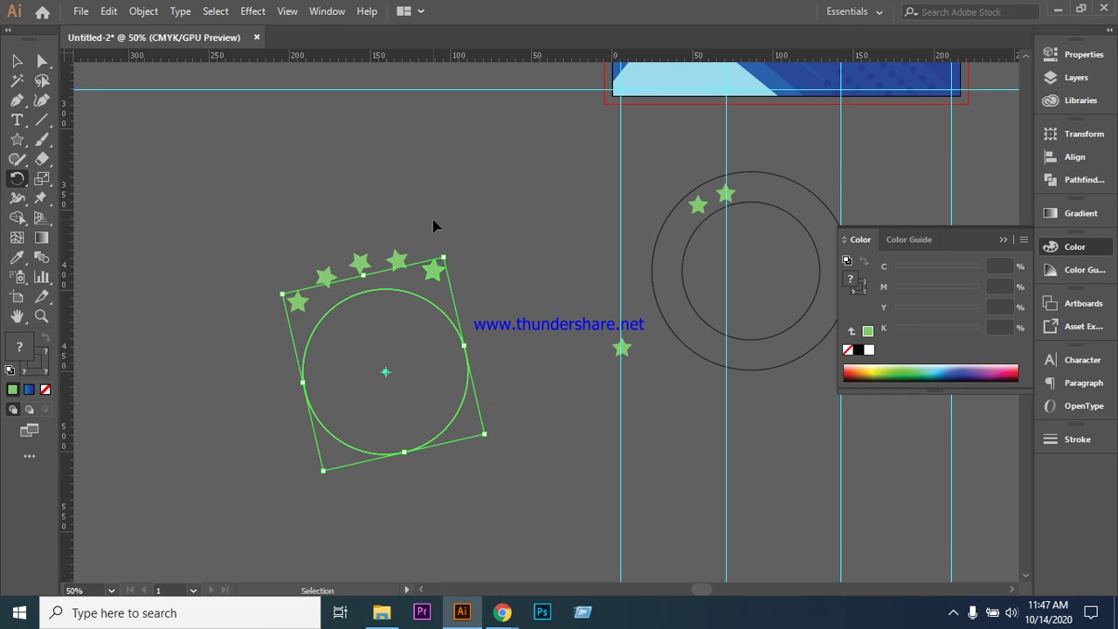
key(ctrl+d)
key(ctrl+d)
key(ctrl+d)
key(ctrl+d)
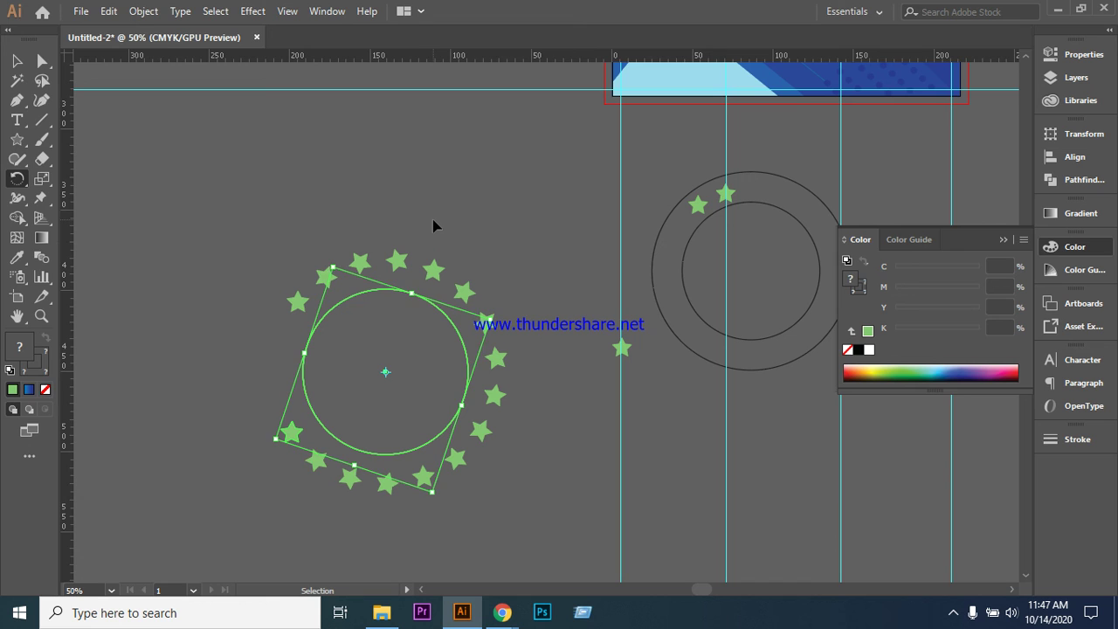
key(ctrl+d)
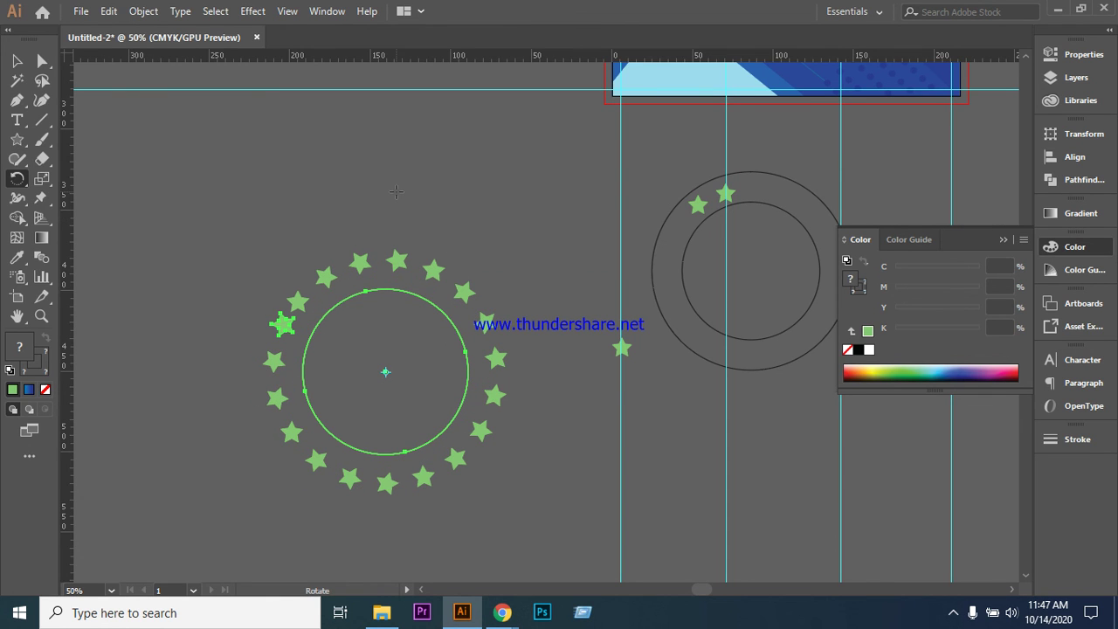
key(ctrl+z)
key(ctrl+z)
key(ctrl+z)
key(ctrl+z)
key(ctrl+z)
key(ctrl+z)
key(ctrl+z)
key(ctrl+z)
key(ctrl+z)
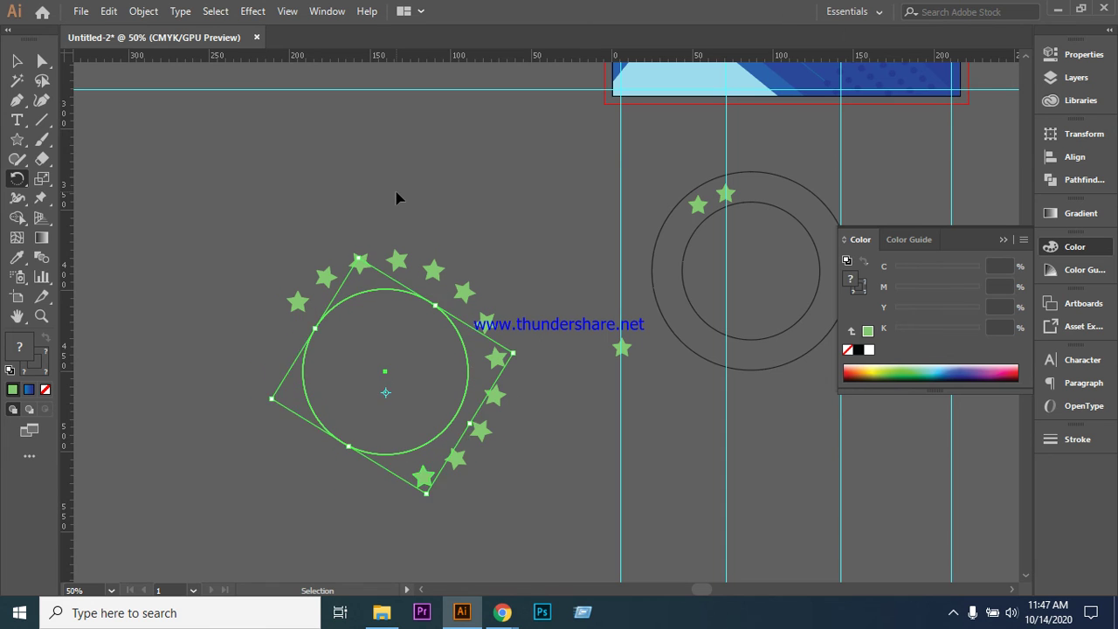
key(ctrl+z)
key(ctrl+z)
key(ctrl+z)
key(ctrl+z)
key(ctrl+z)
key(ctrl+z)
key(ctrl+z)
key(ctrl+z)
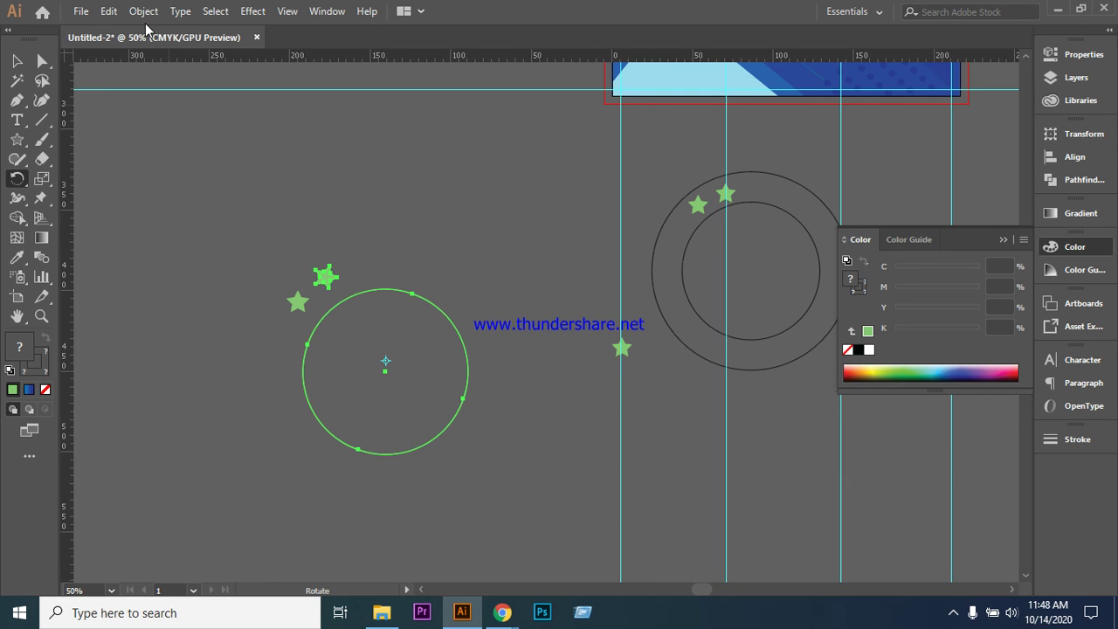
- Move the top star onto the other star and select the star with the new circle
click(17, 61)
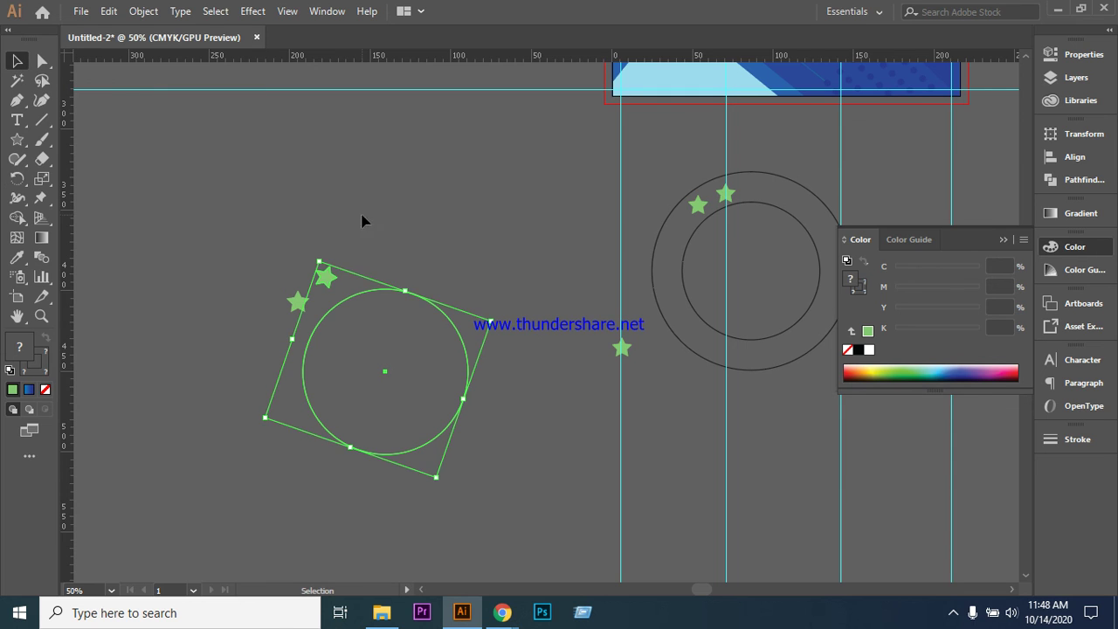
drag(325, 277, 279, 313)
click(232, 296)
drag(265, 264, 499, 427)
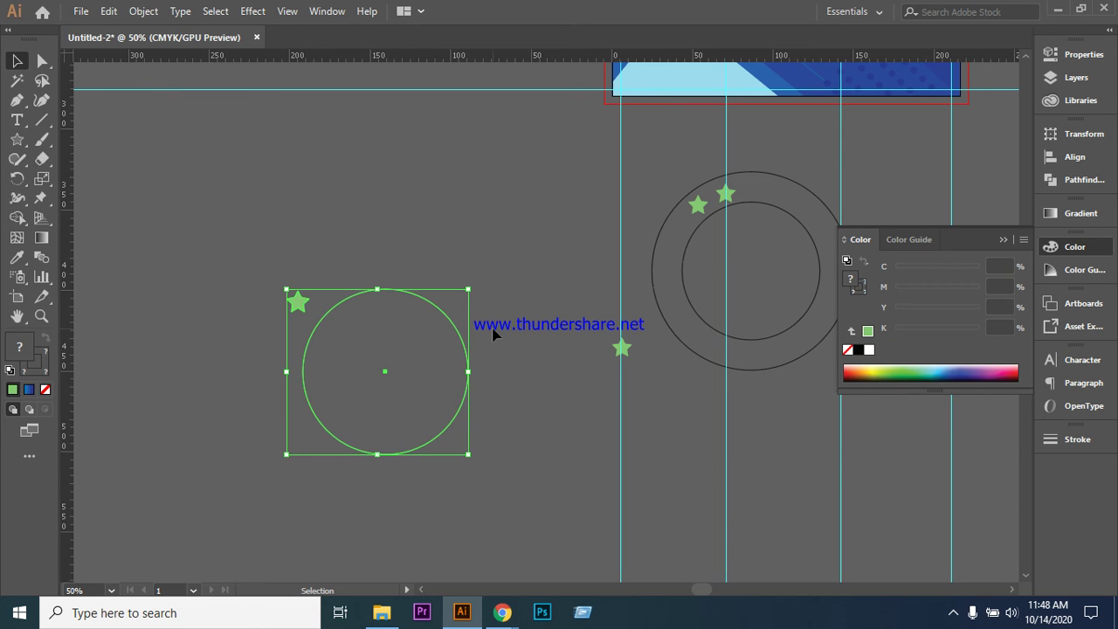
click(17, 179)
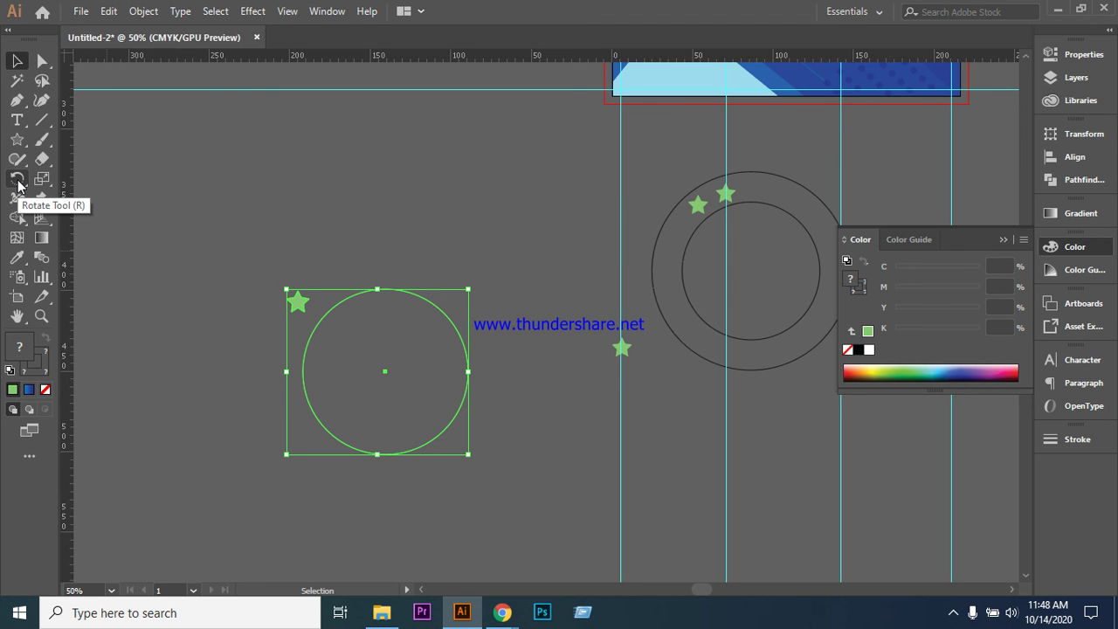
click(17, 179)
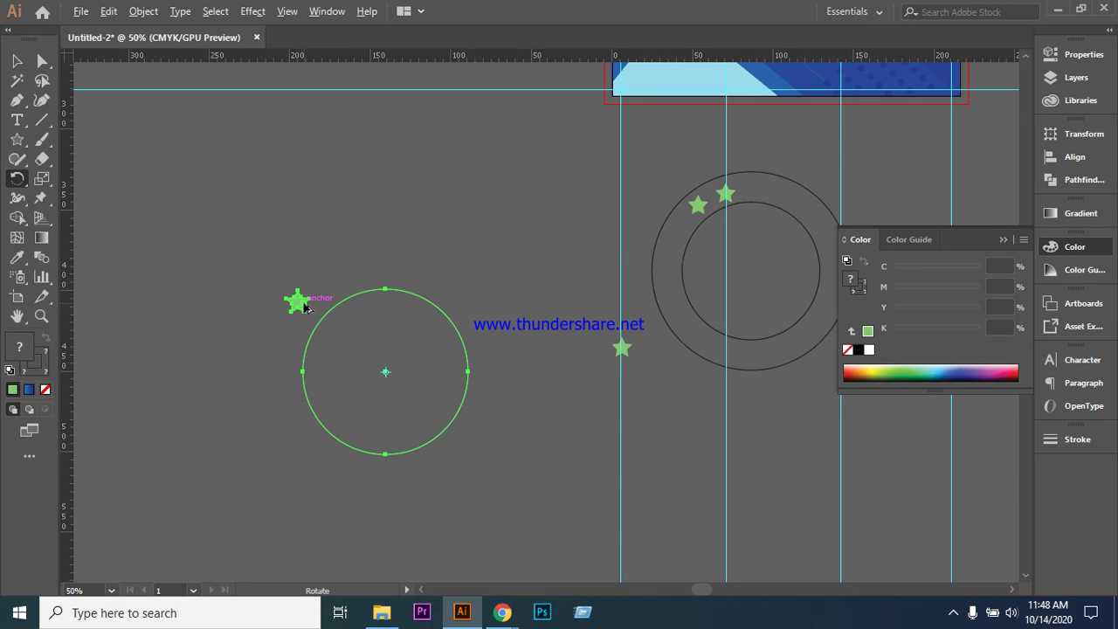
- Duplicate the star beside the original, then delete and restore the circle and stars
key(alt)
key(alt)
click(17, 60)
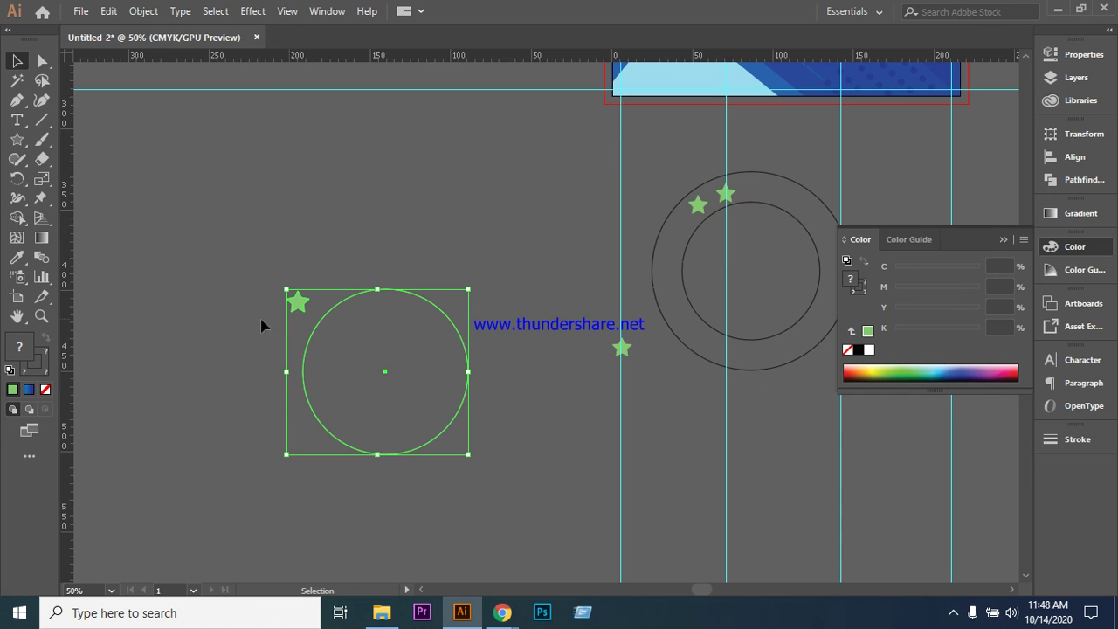
drag(298, 301, 325, 277)
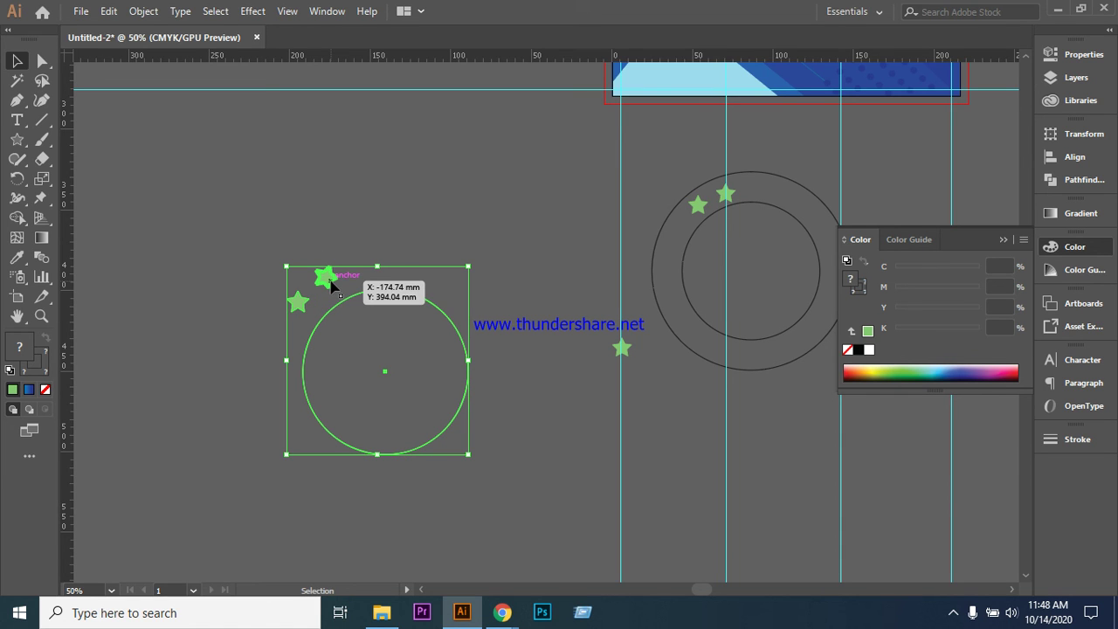
key(Delete)
key(ctrl+z)
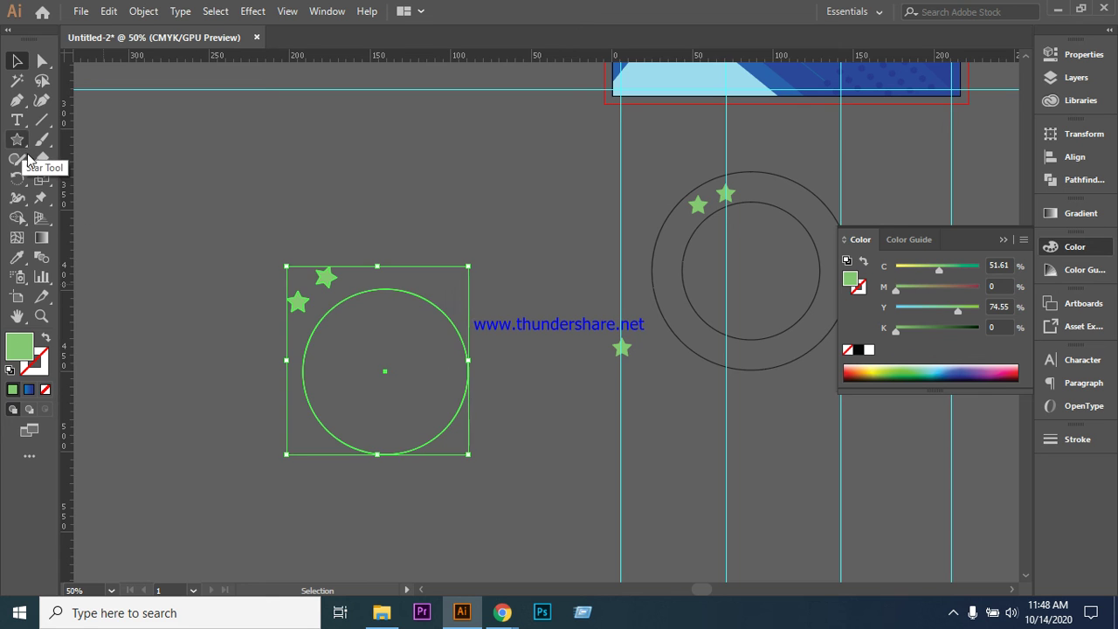
- Move the upper green star onto the lower star so only one remains
click(166, 310)
click(328, 285)
drag(328, 285, 411, 429)
click(17, 179)
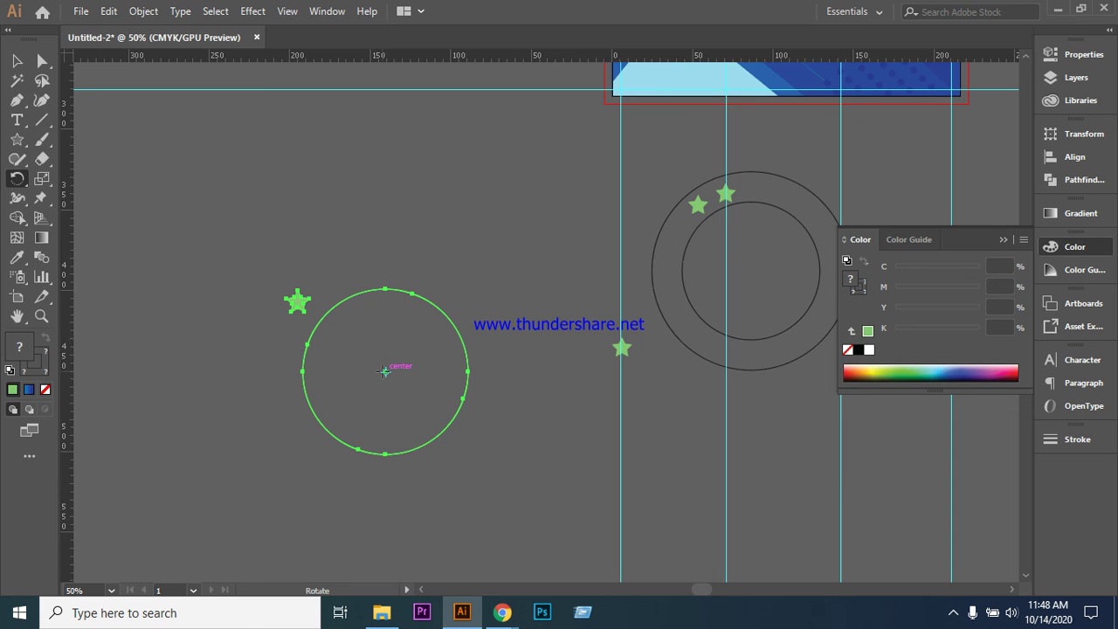
- Rotate the star by 360/10 (36°) about the circle's centre, with Preview on
alt+click(385, 371)
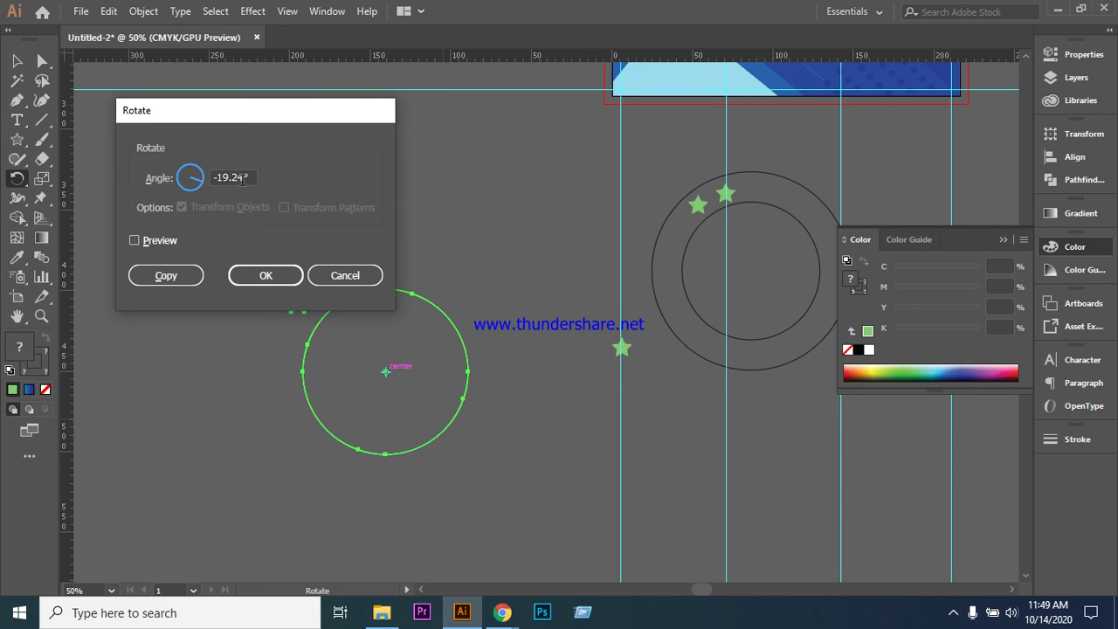
click(134, 240)
click(248, 176)
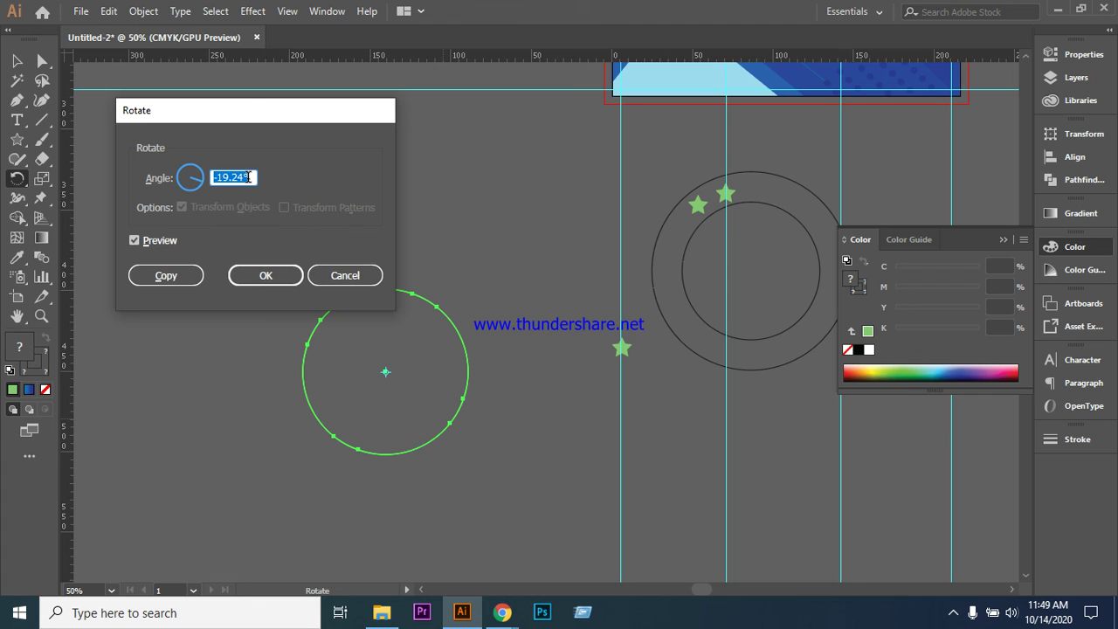
text(360/10)
click(266, 276)
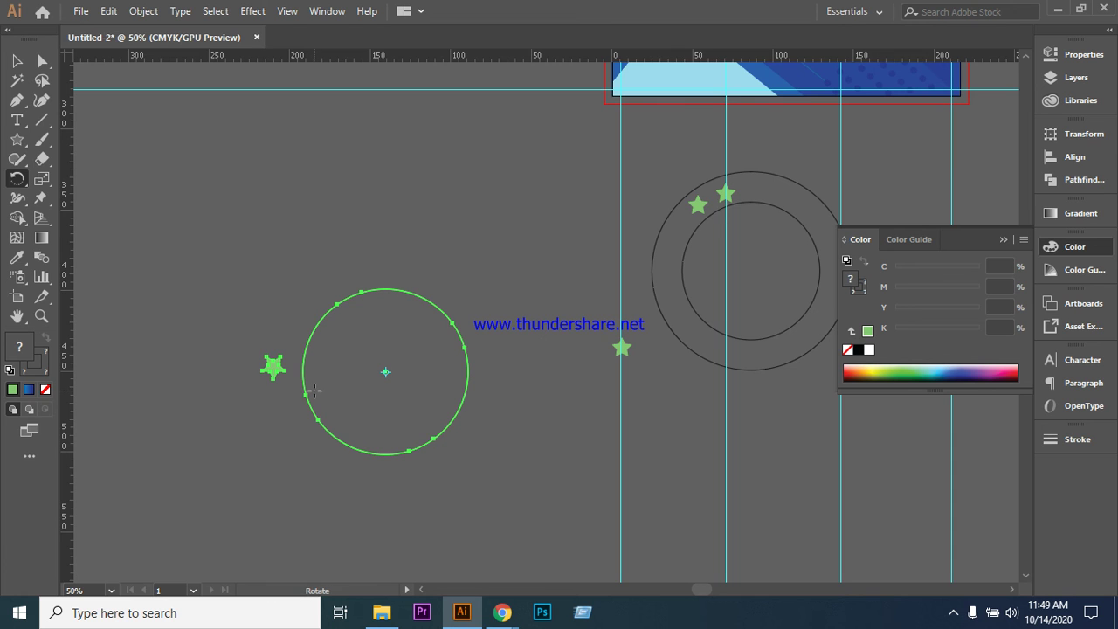
- Undo the last rotations and retry repeating the rotation around the circle's centre
key(ctrl+z)
key(ctrl+z)
key(ctrl+z)
key(ctrl+z)
key(ctrl+z)
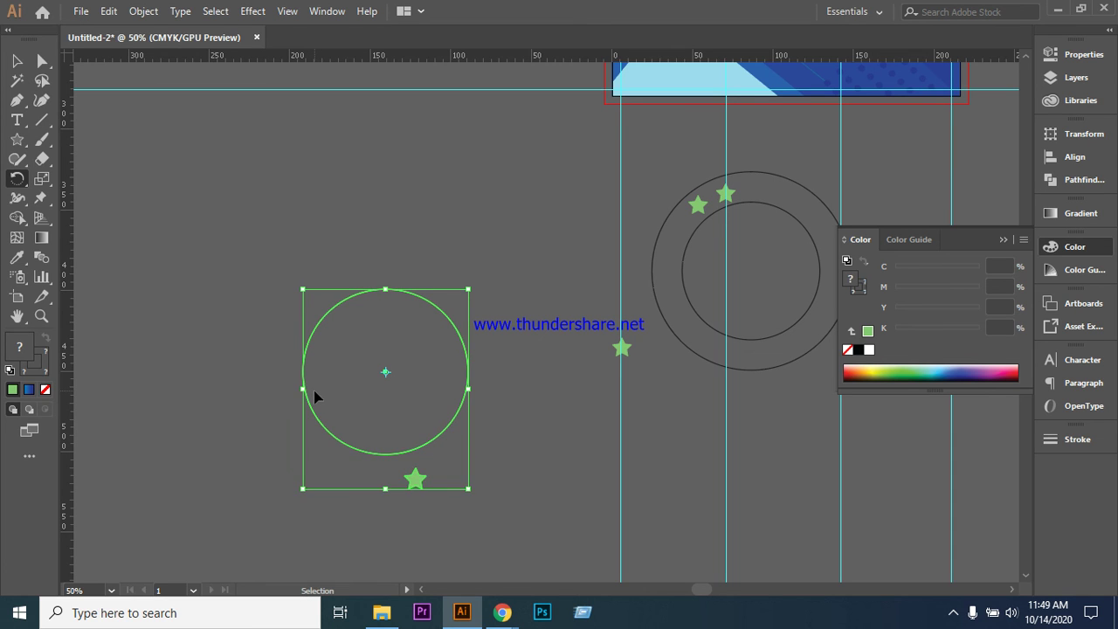
key(ctrl+z)
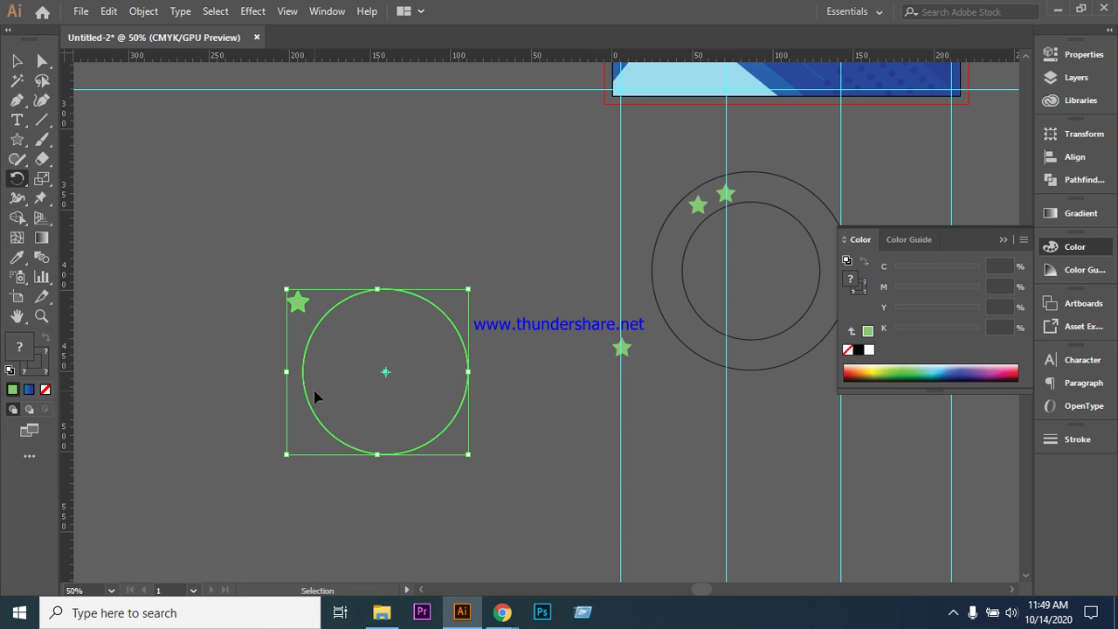
key(ctrl+z)
key(ctrl+z)
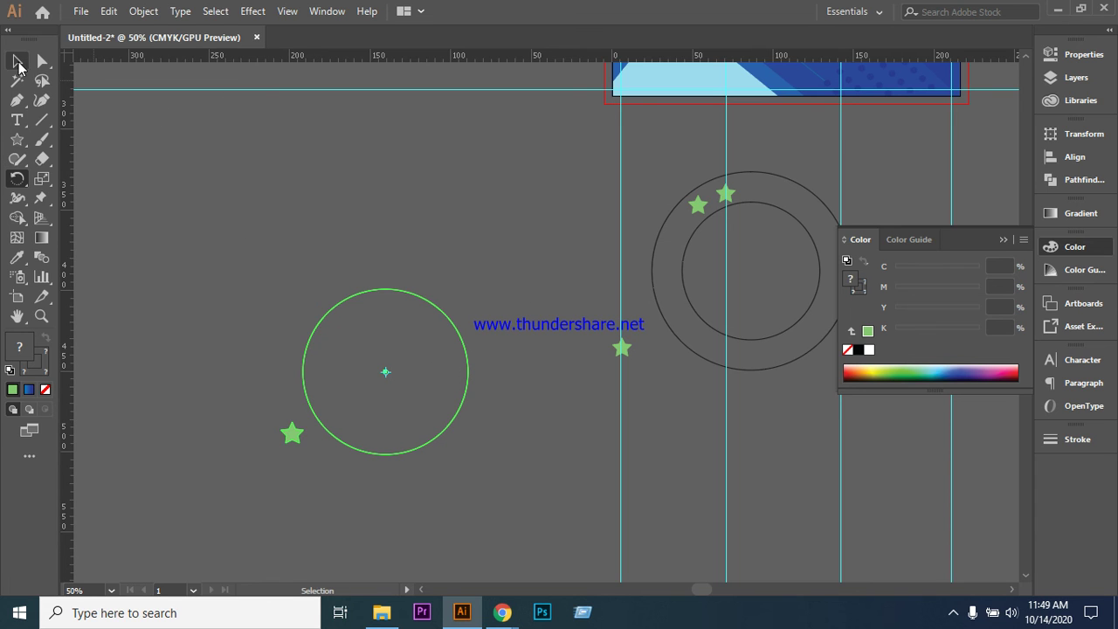
click(16, 61)
key(ctrl+d)
key(ctrl+d)
key(ctrl+d)
key(ctrl+d)
key(ctrl+d)
key(ctrl+d)
key(ctrl+d)
key(ctrl+d)
key(ctrl+d)
key(ctrl+d)
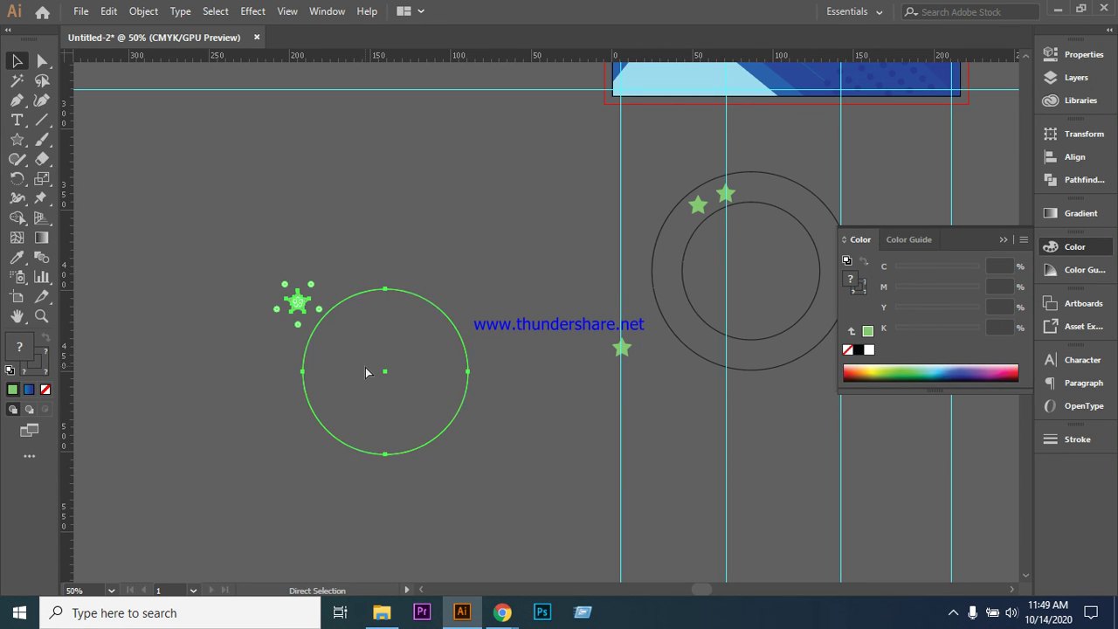
- Give the left outline star a solid green fill with no outline
key(v)
click(399, 254)
click(301, 306)
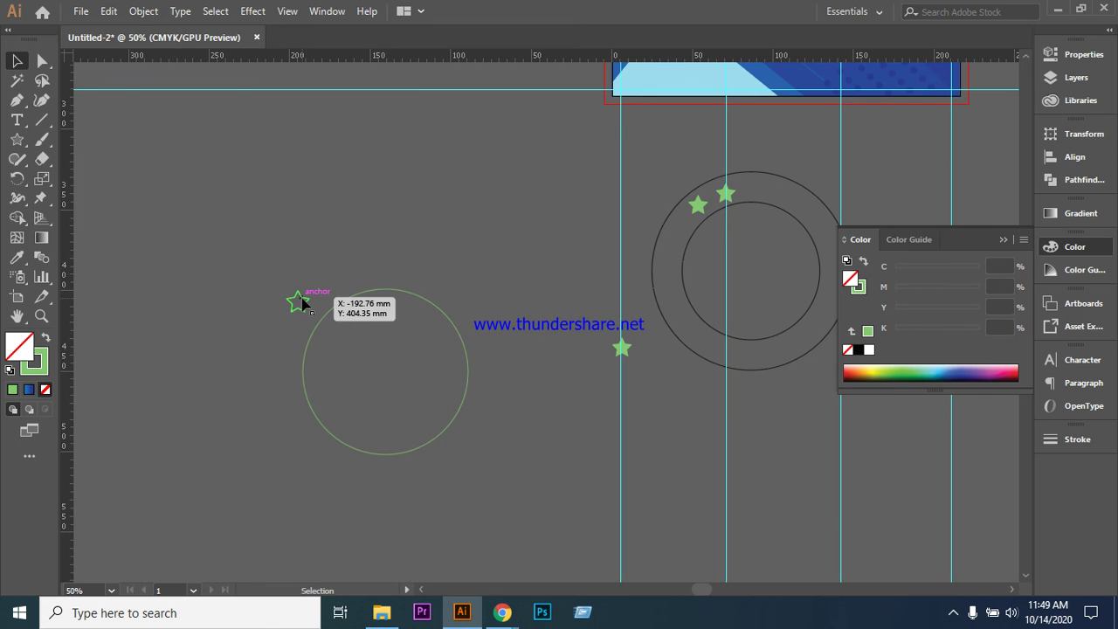
key(shift+x)
- Select the guide circle with the star and rotate a star copy around the circle's centre
click(205, 297)
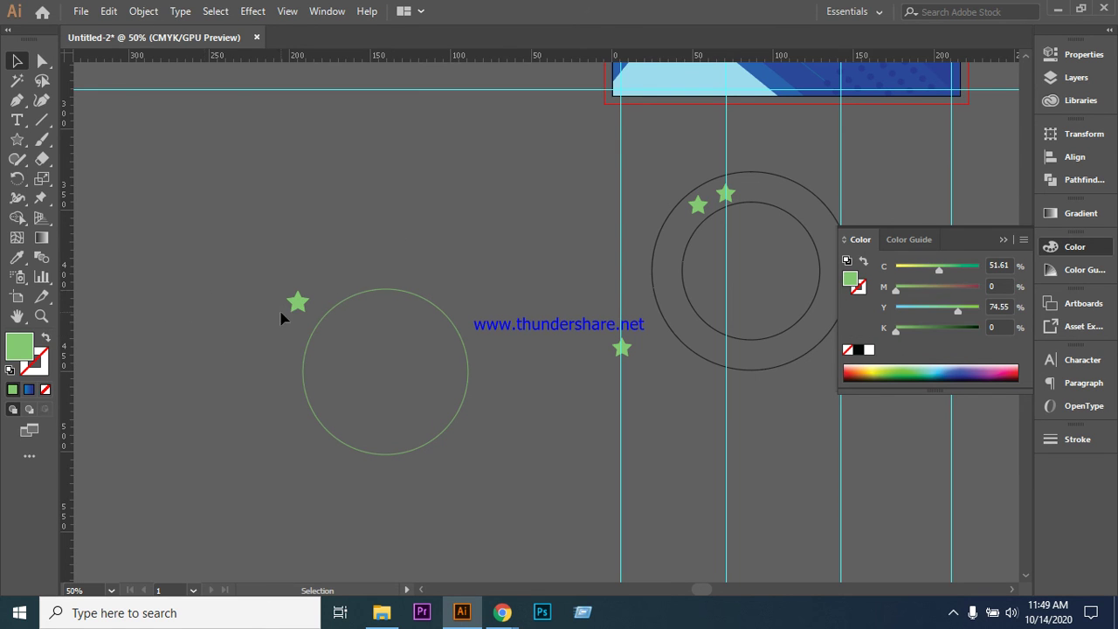
click(298, 302)
shift+click(311, 345)
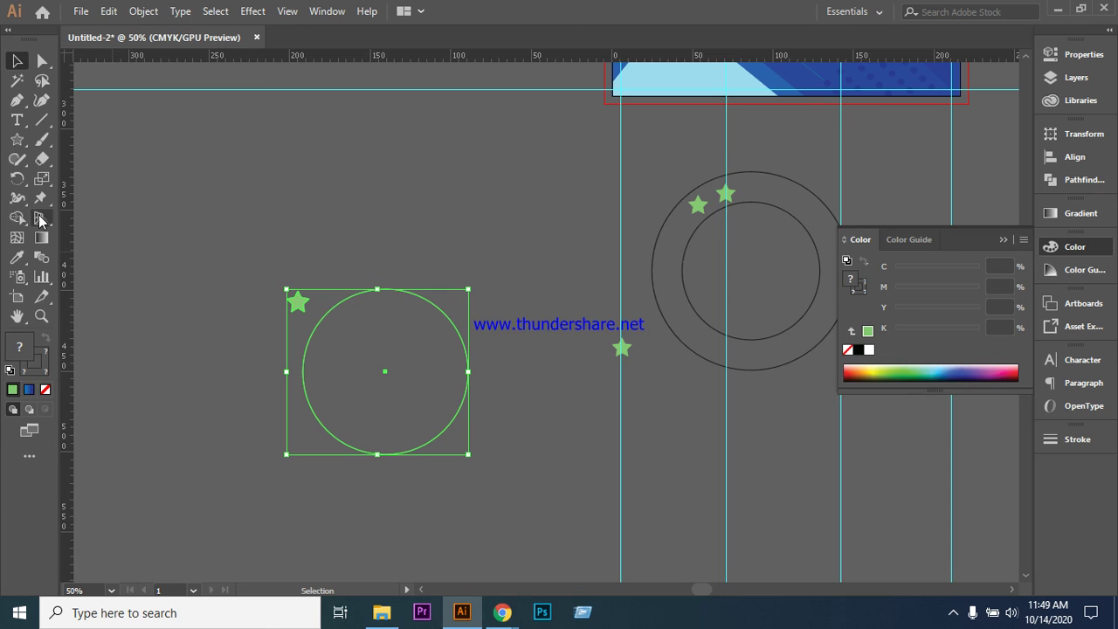
click(18, 180)
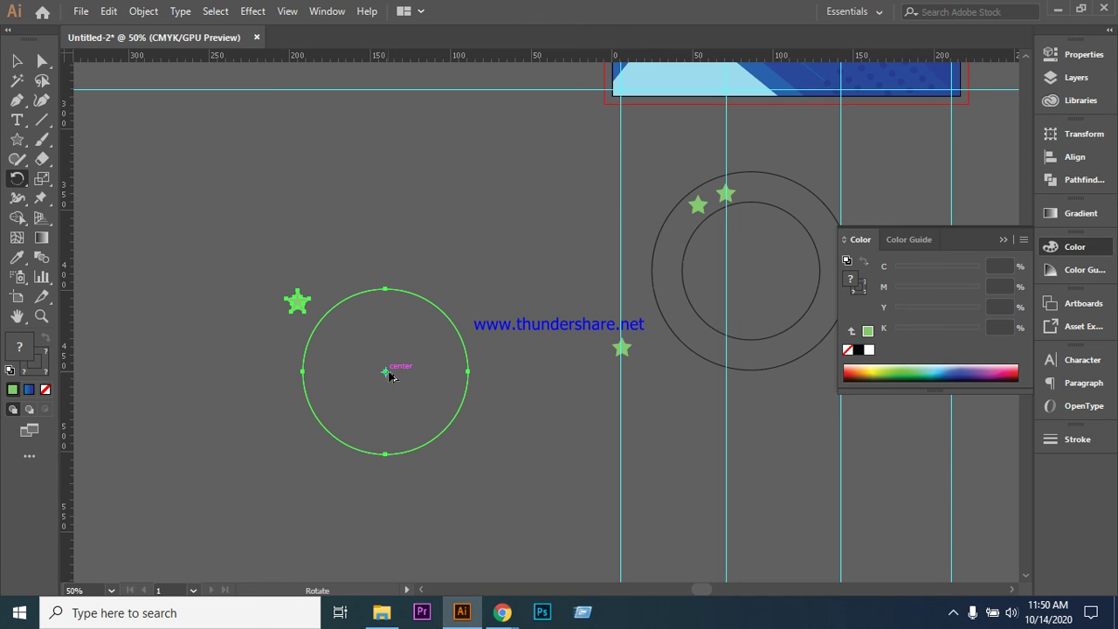
drag(387, 373, 381, 376)
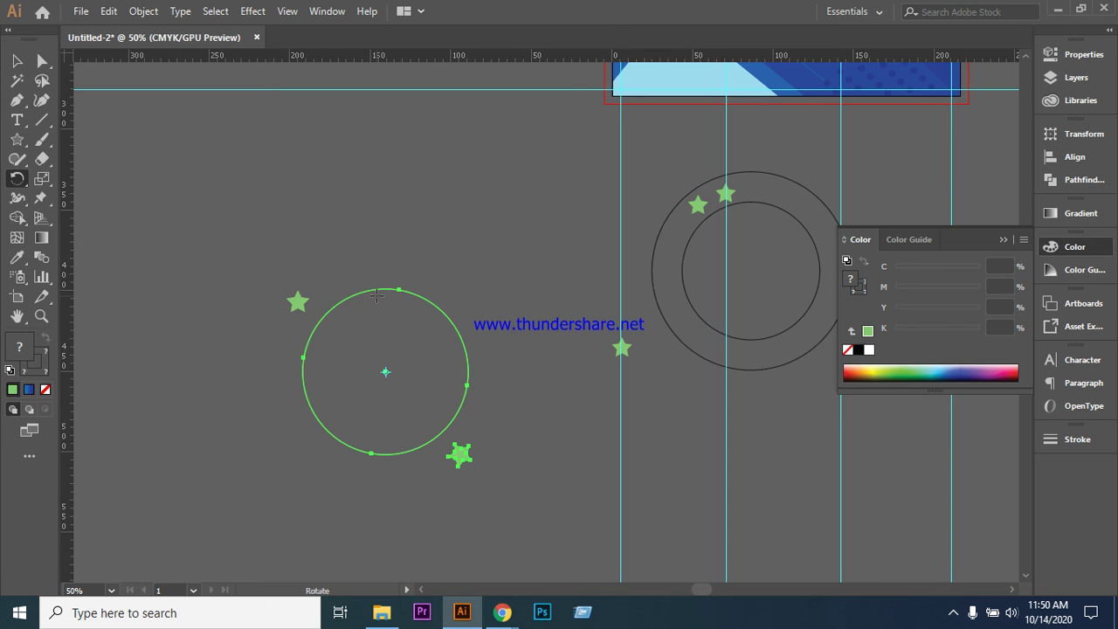
- Marquee-select the guide circle with both stars and delete them
click(17, 61)
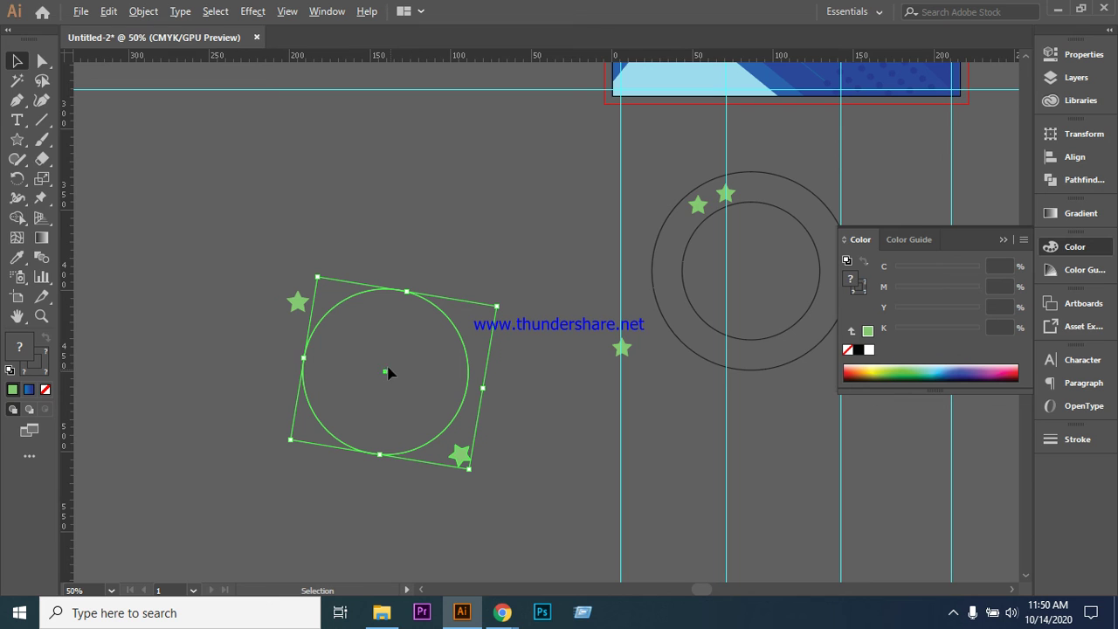
click(351, 207)
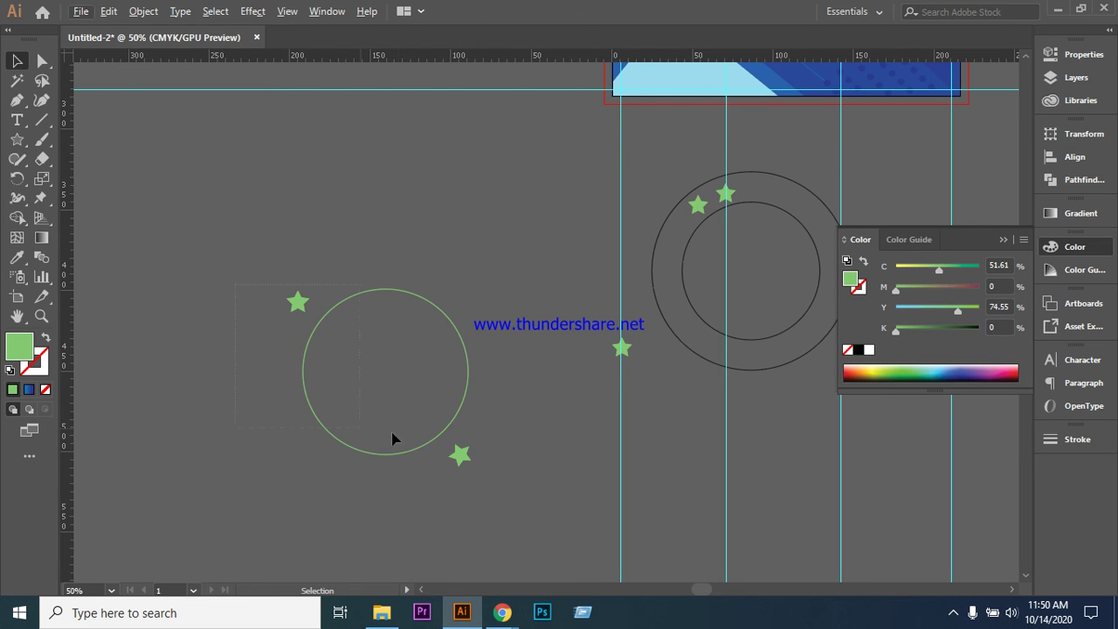
mouse_move(514, 496)
mouse_down()
mouse_move(376, 411)
mouse_move(388, 374)
mouse_up()
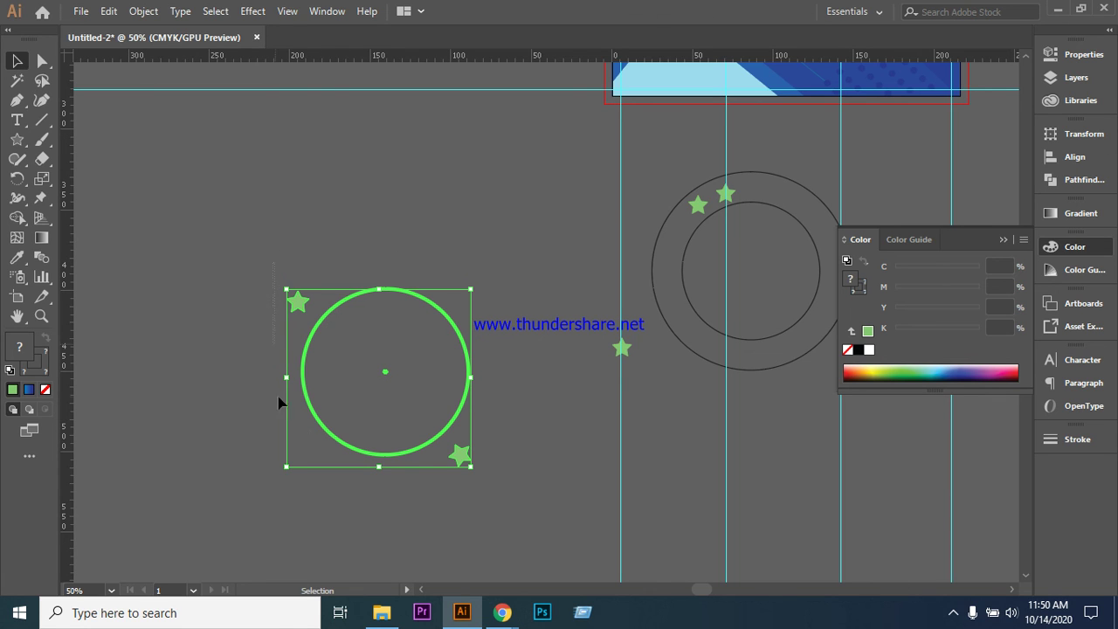
key(Delete)
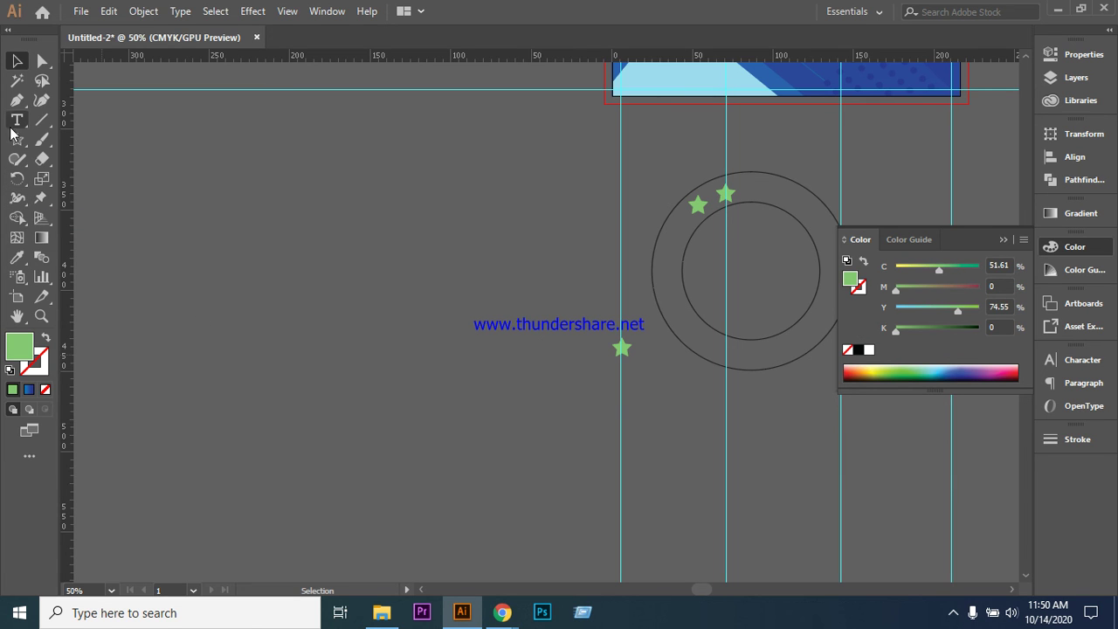
- Draw a green circle left of the website text with the Ellipse tool
click(18, 140)
click(79, 179)
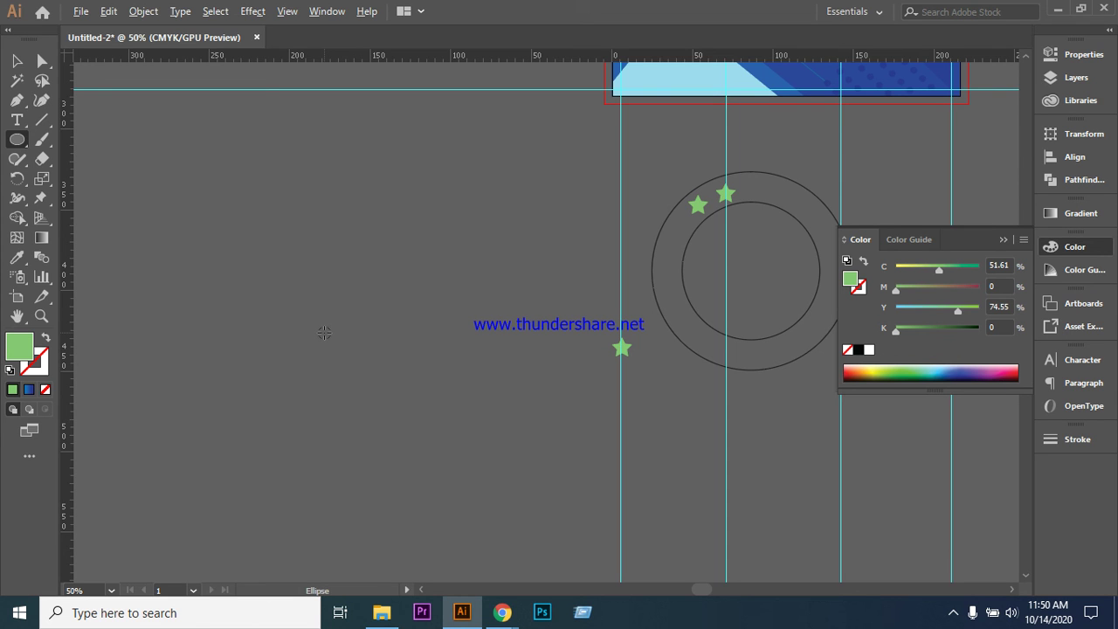
drag(324, 333, 409, 416)
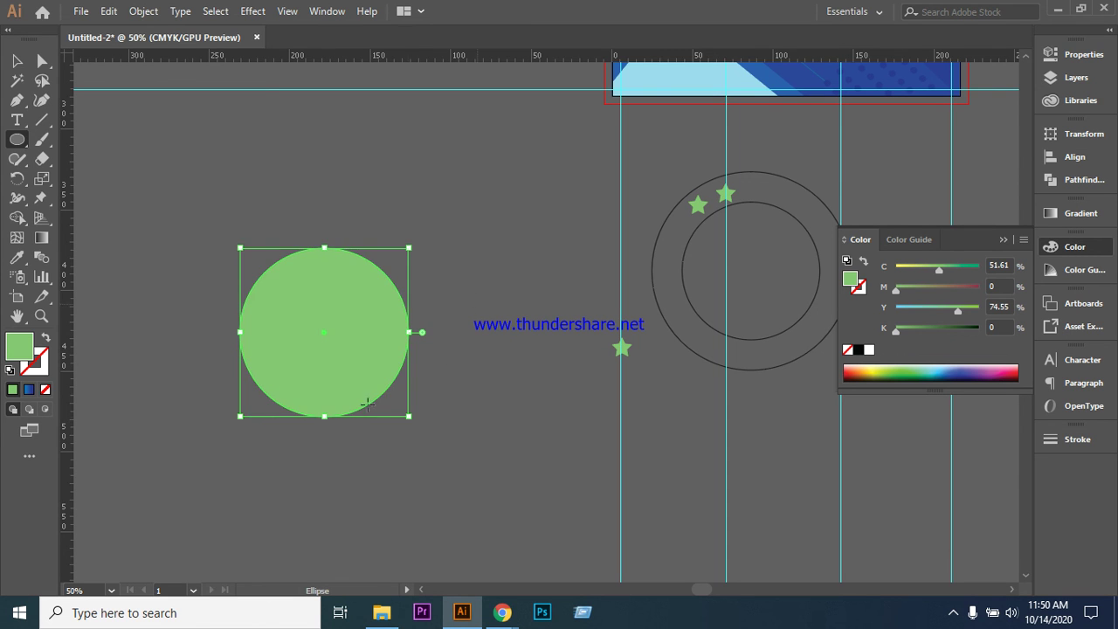
key(v)
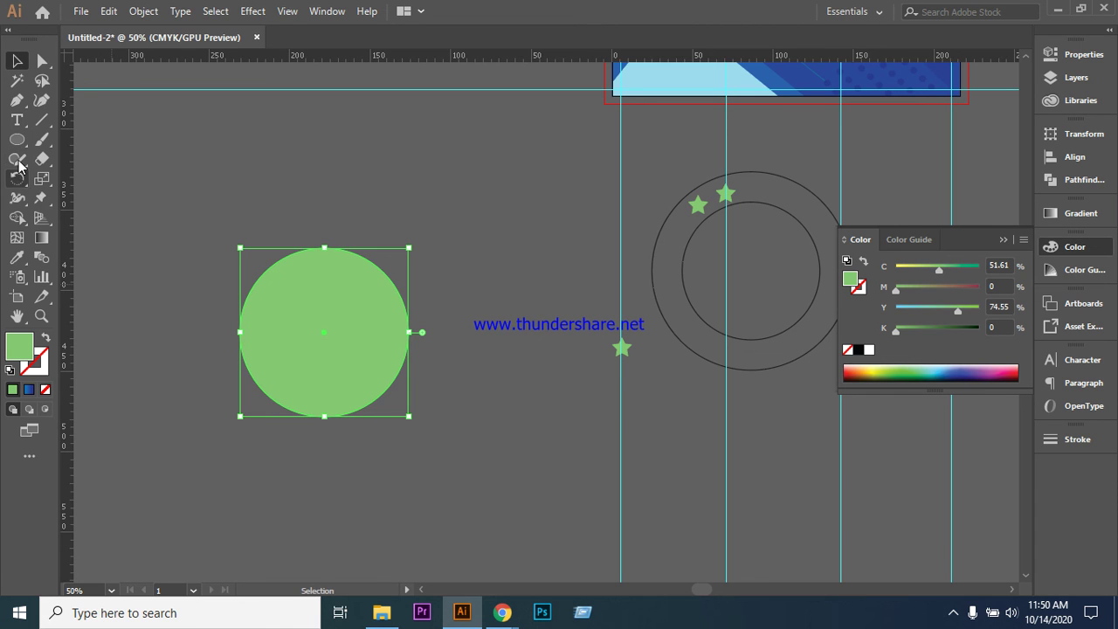
- Draw a small star at the circle's upper left and nudge it into place
click(17, 141)
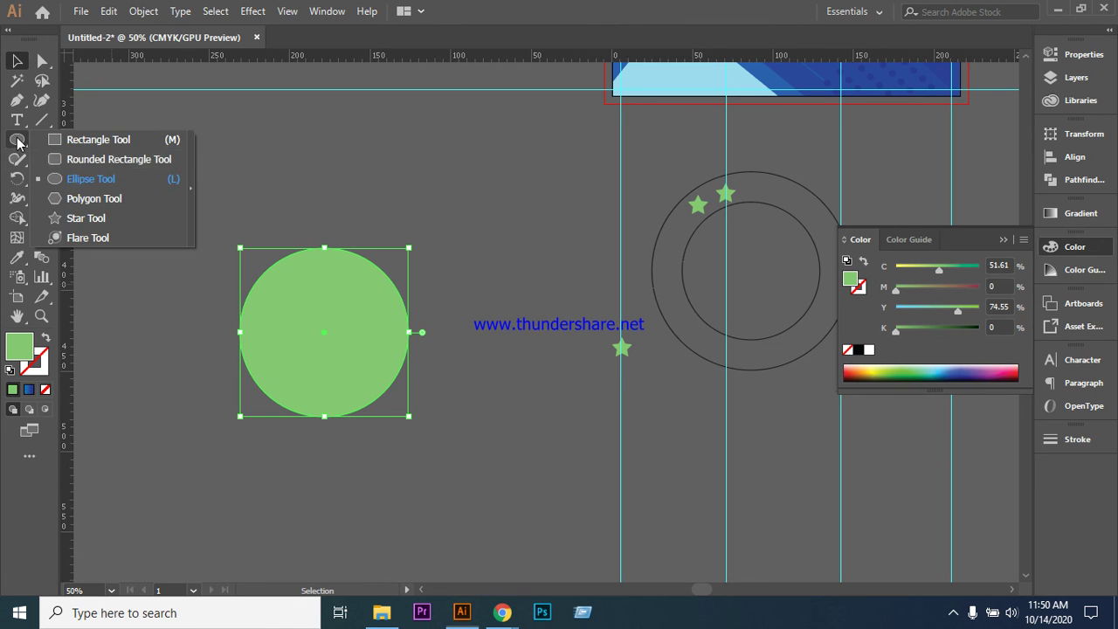
click(85, 219)
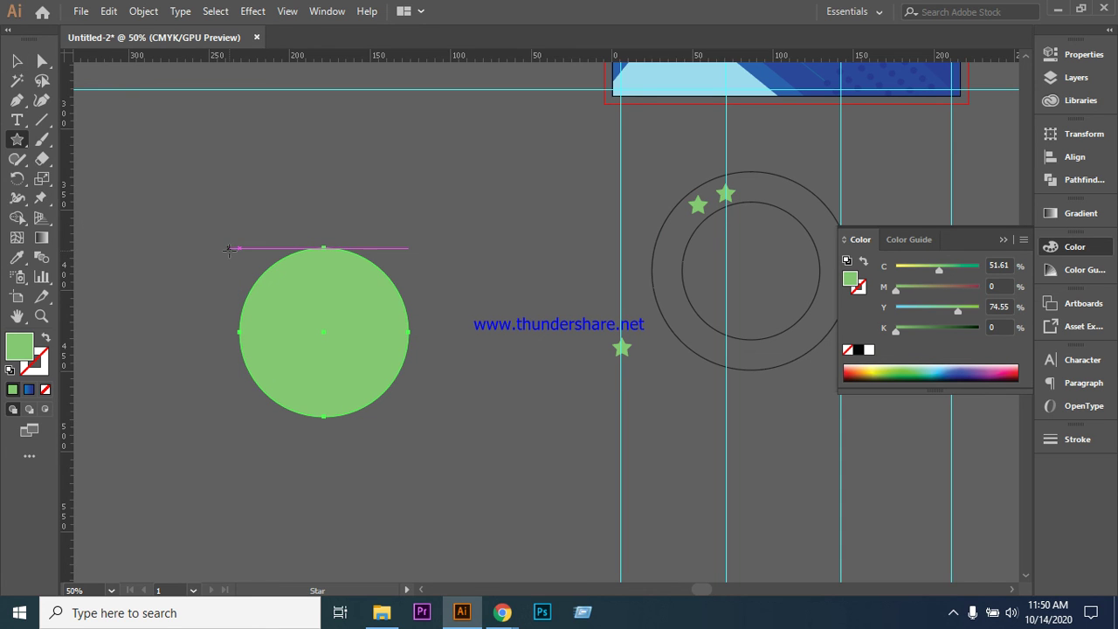
drag(243, 254, 256, 267)
click(15, 61)
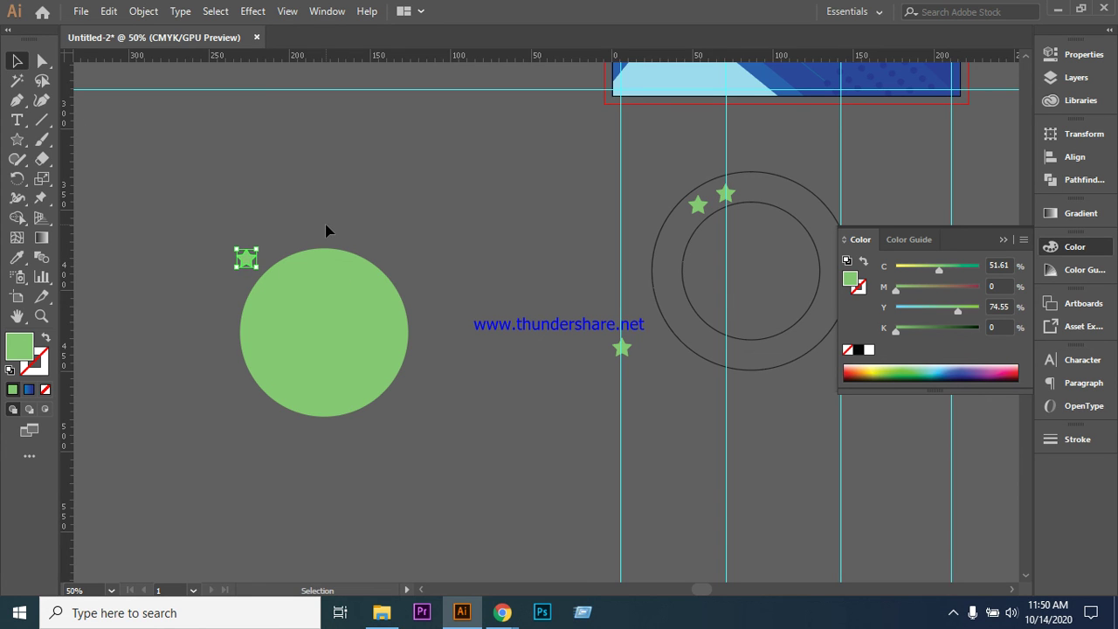
key(Down)
key(Down)
key(Down)
key(Down)
key(Down)
key(Down)
key(Down)
key(Down)
key(Down)
key(Right)
key(Right)
key(Right)
key(Down)
- Turn the circle's green fill into a green outline, then select the circle and star together
click(320, 367)
click(200, 289)
click(262, 332)
click(43, 340)
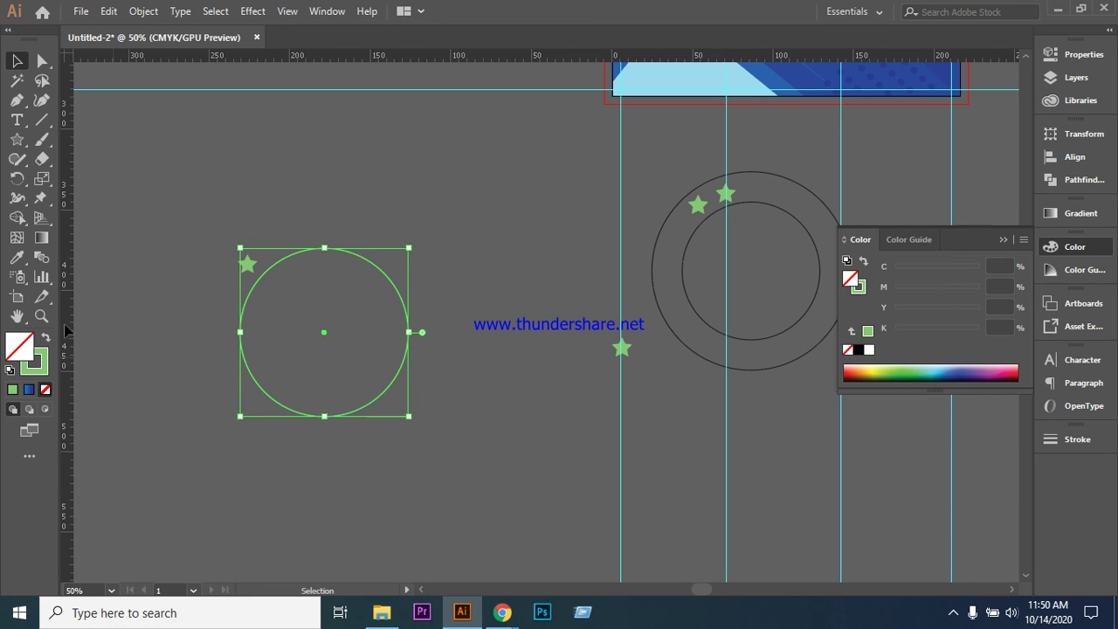
click(125, 129)
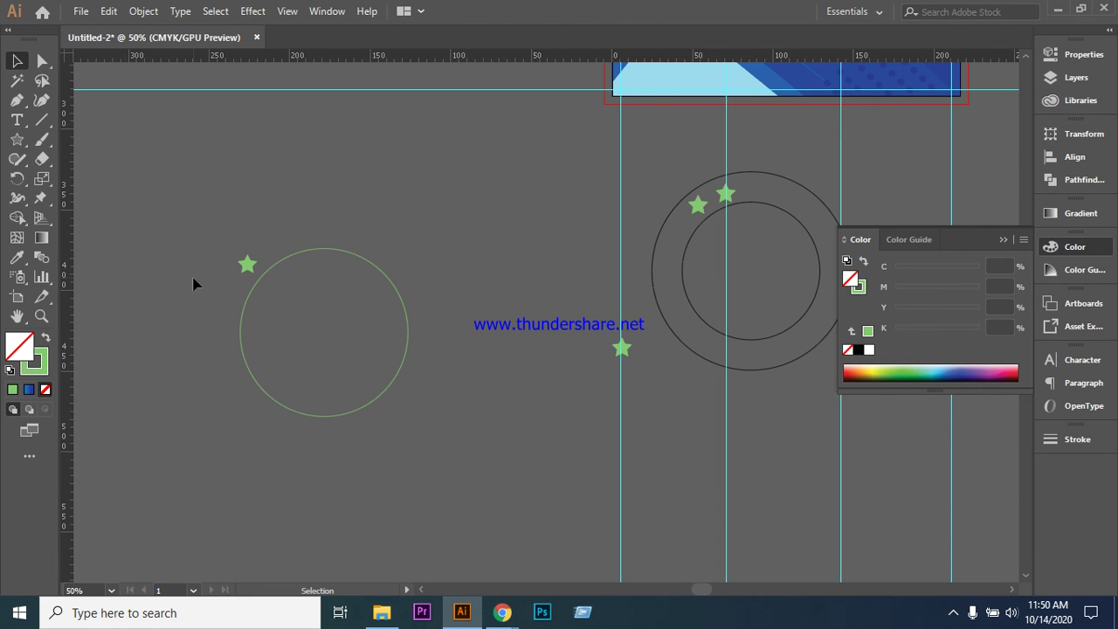
drag(201, 244, 453, 442)
click(18, 181)
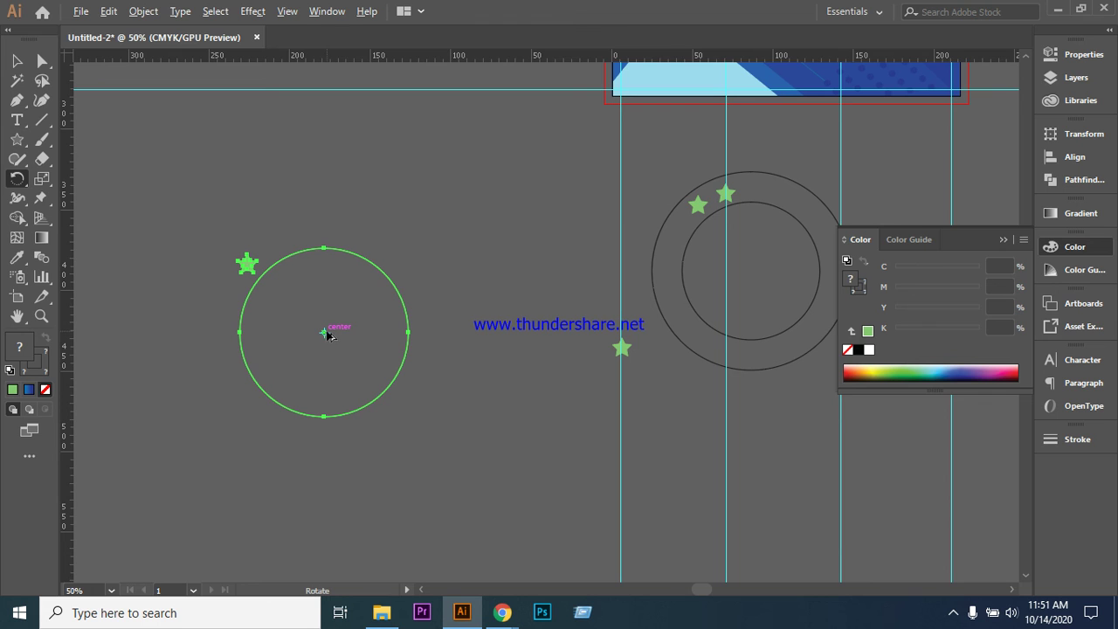
- Rotate copies of the green star by 360/10 around the circle's centre to make ten
alt+click(324, 334)
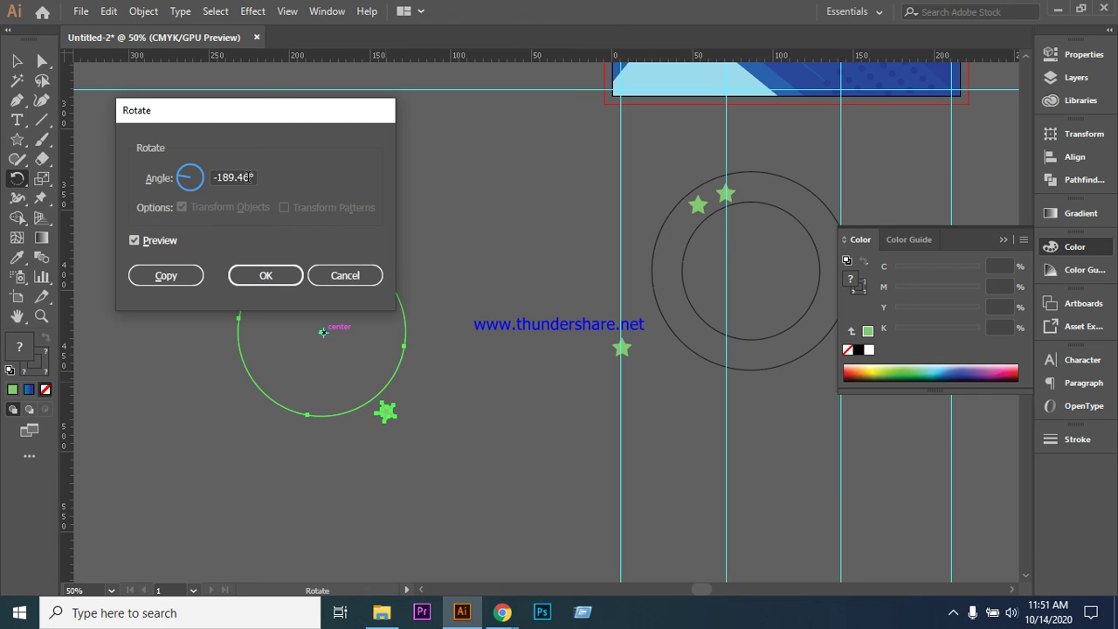
double_click(249, 177)
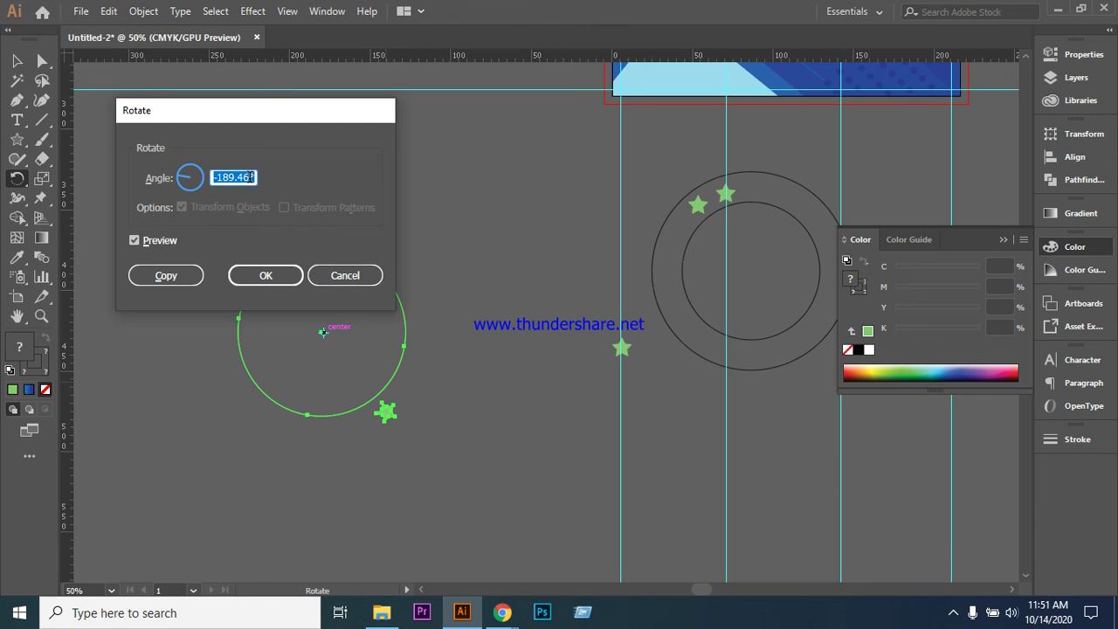
text(360/10)
click(166, 275)
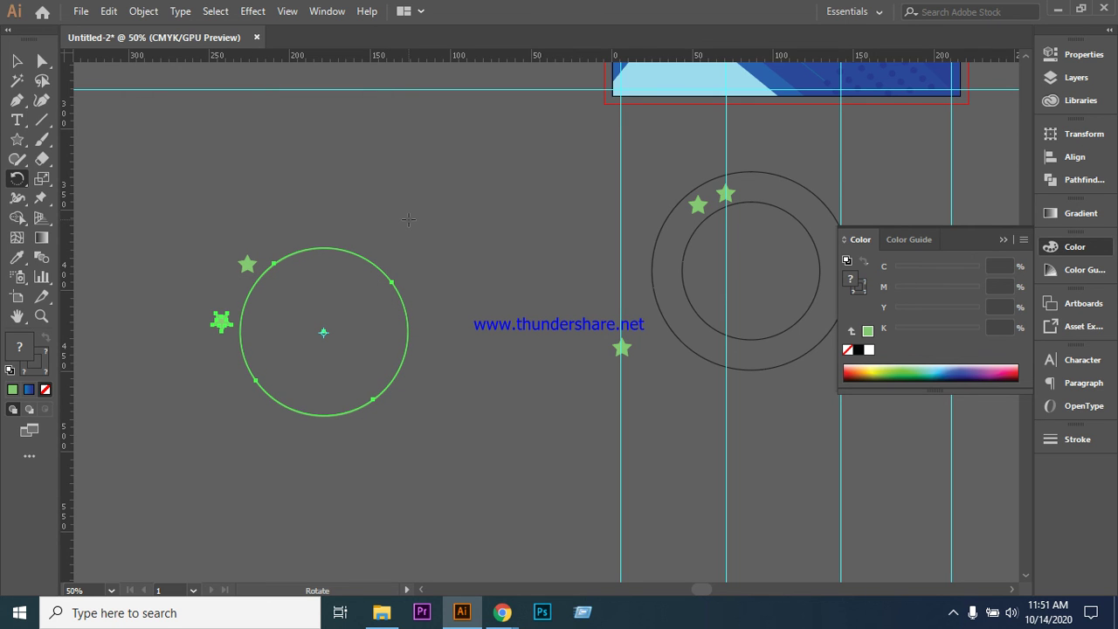
key(ctrl+d)
key(ctrl+d)
key(ctrl+d)
key(ctrl+d)
key(ctrl+d)
key(ctrl+d)
key(ctrl+d)
key(ctrl+d)
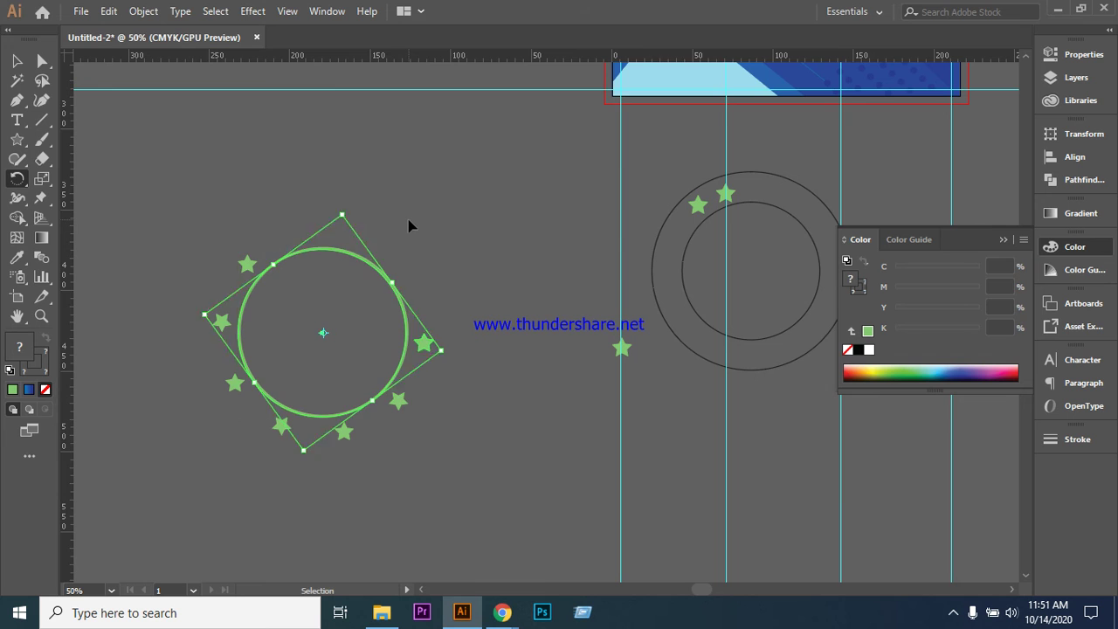
- Select the spare rings and stars on the right side of the canvas
click(16, 60)
click(224, 169)
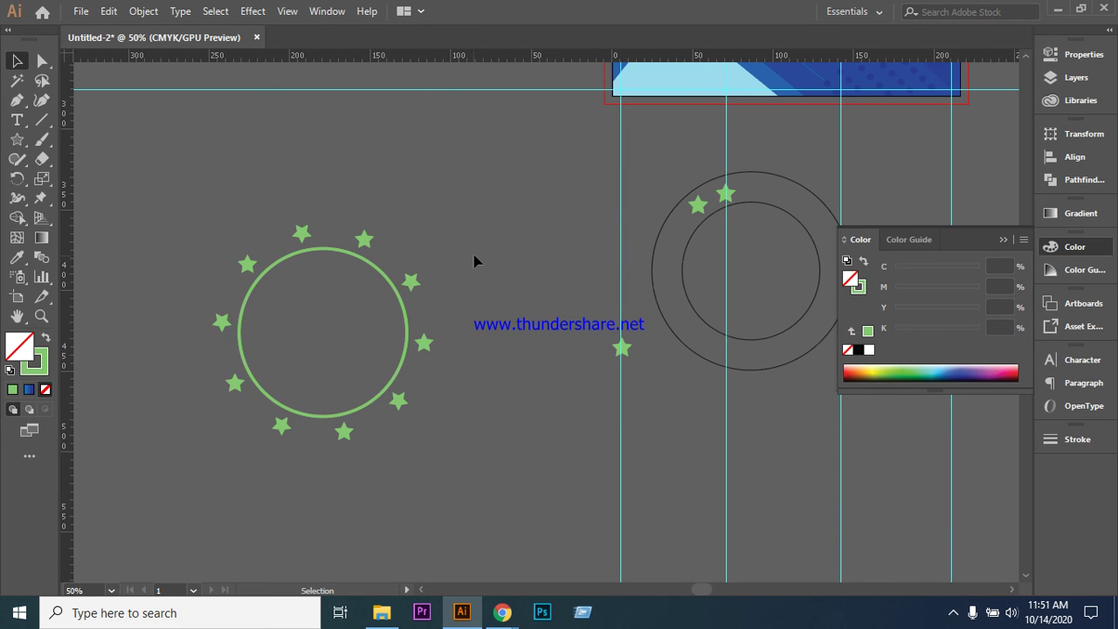
click(250, 297)
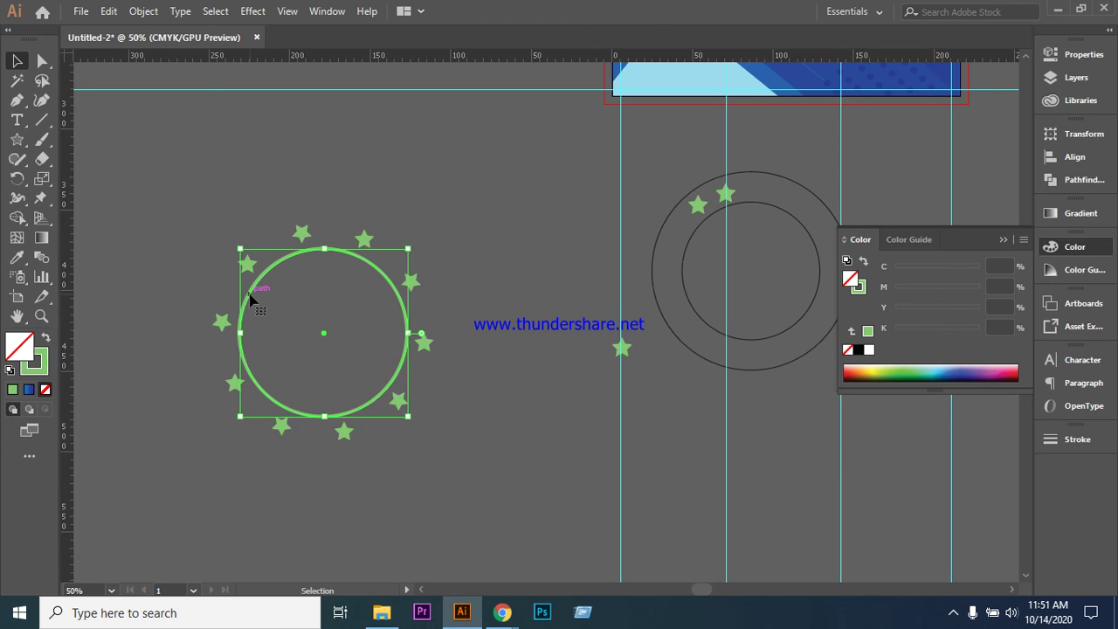
click(488, 258)
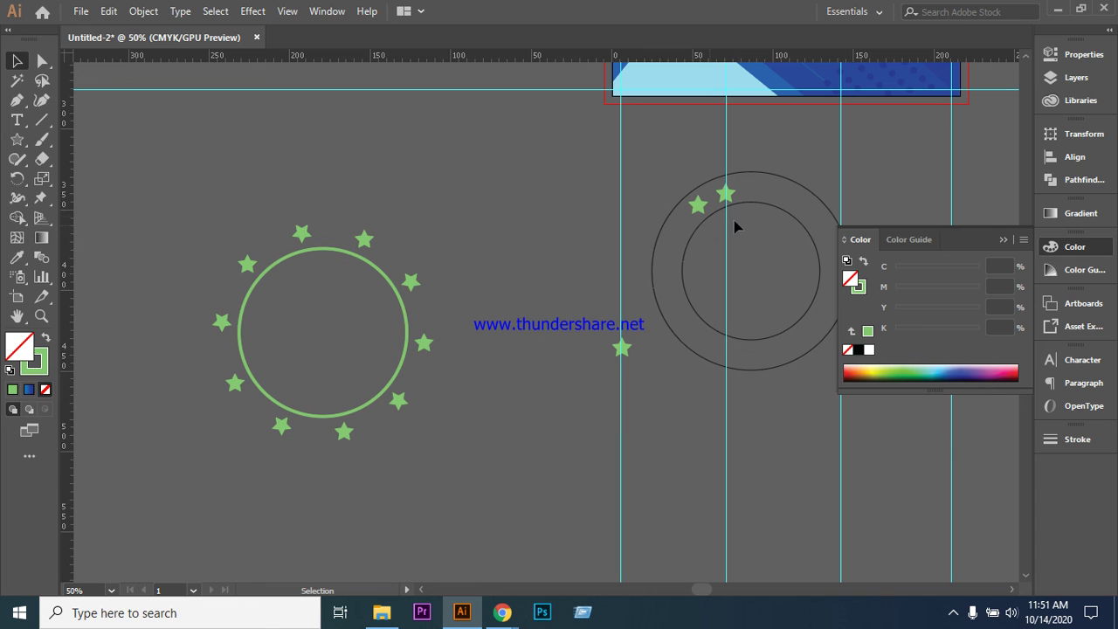
drag(574, 197, 746, 382)
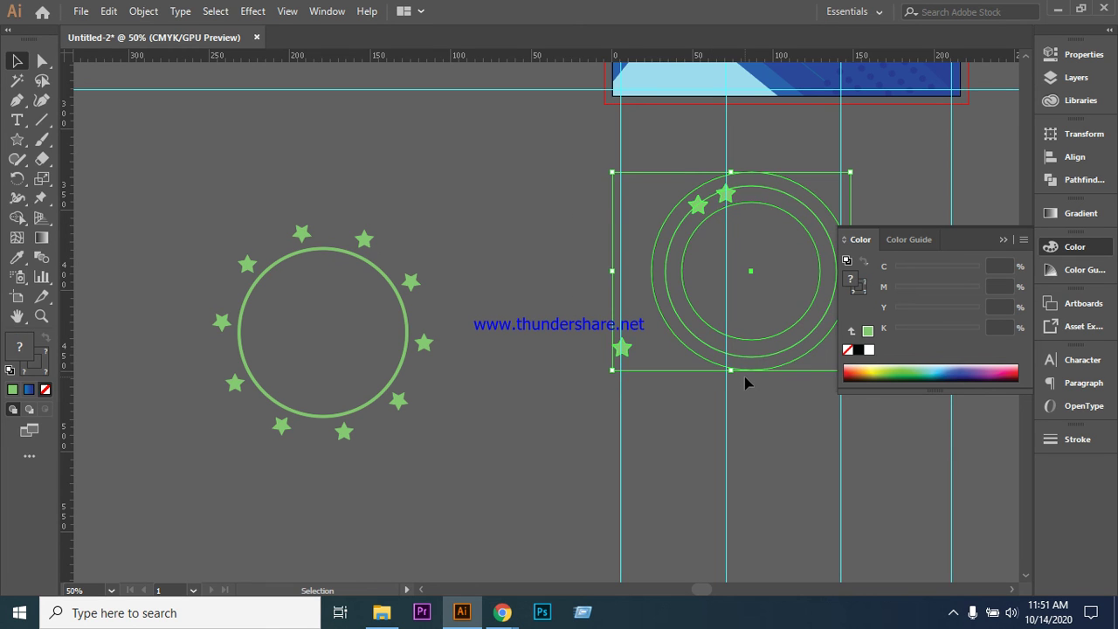
- Delete the spare right-hand rings and stars
key(Delete)
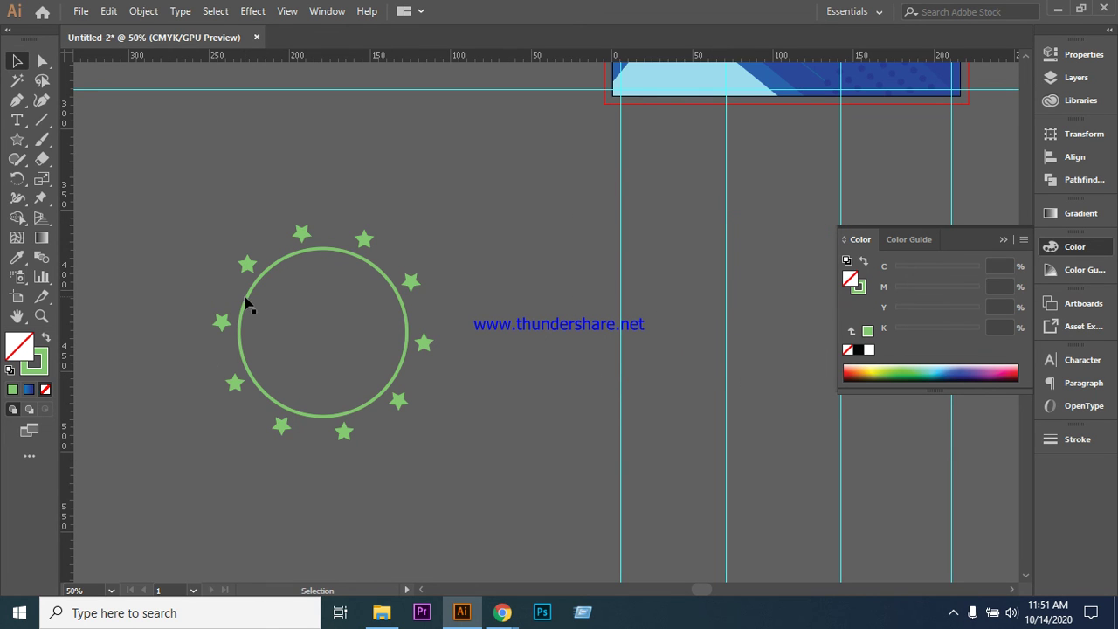
click(245, 301)
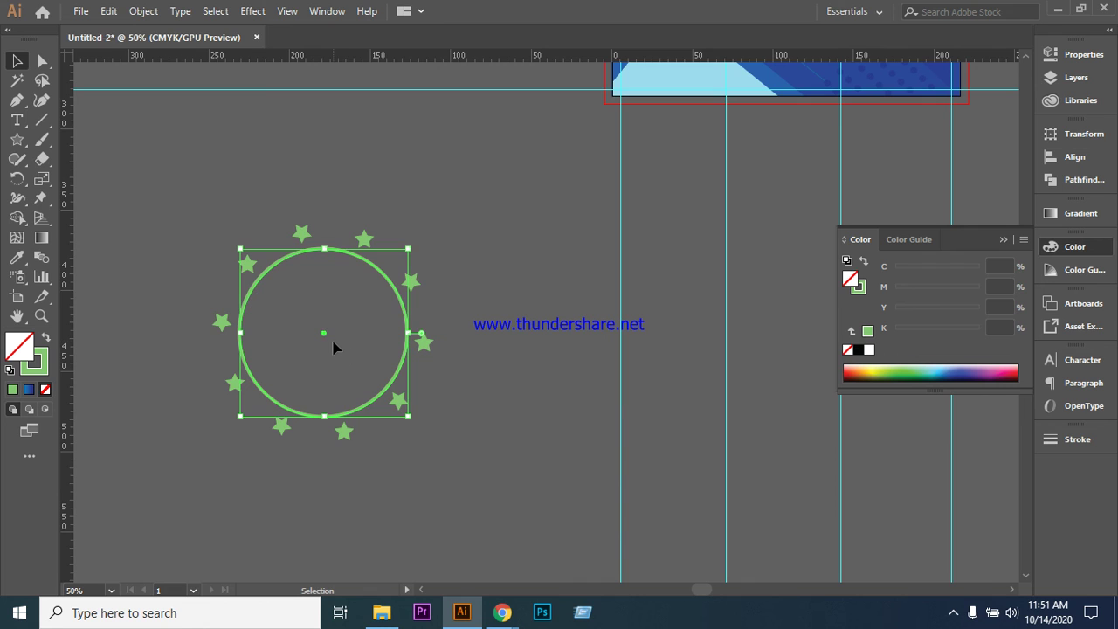
drag(324, 338, 324, 338)
key(alt)
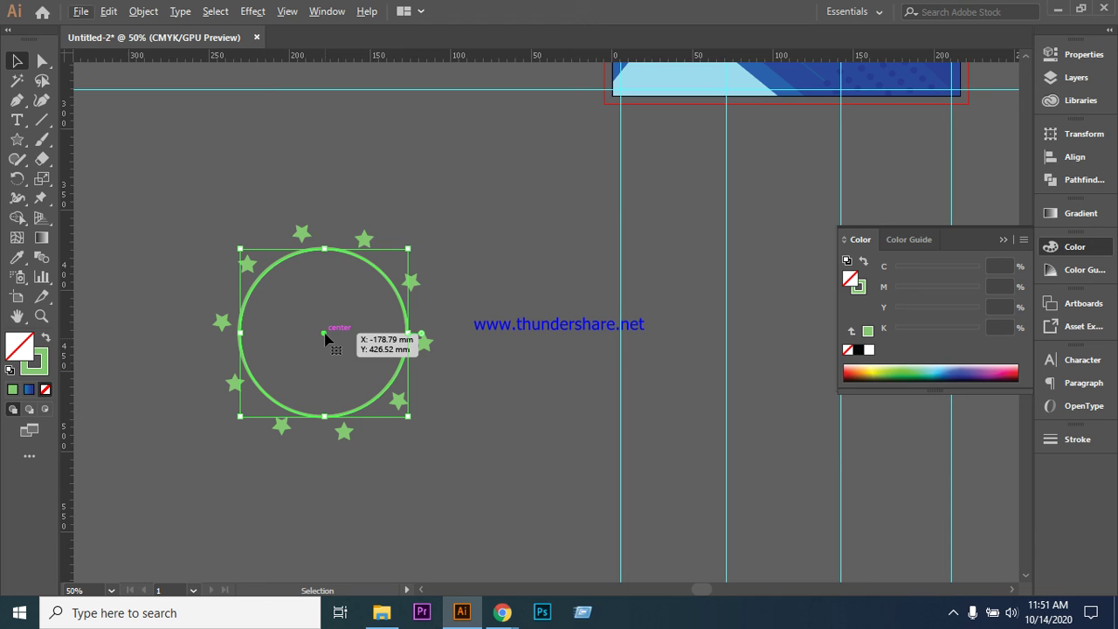
drag(325, 334, 325, 334)
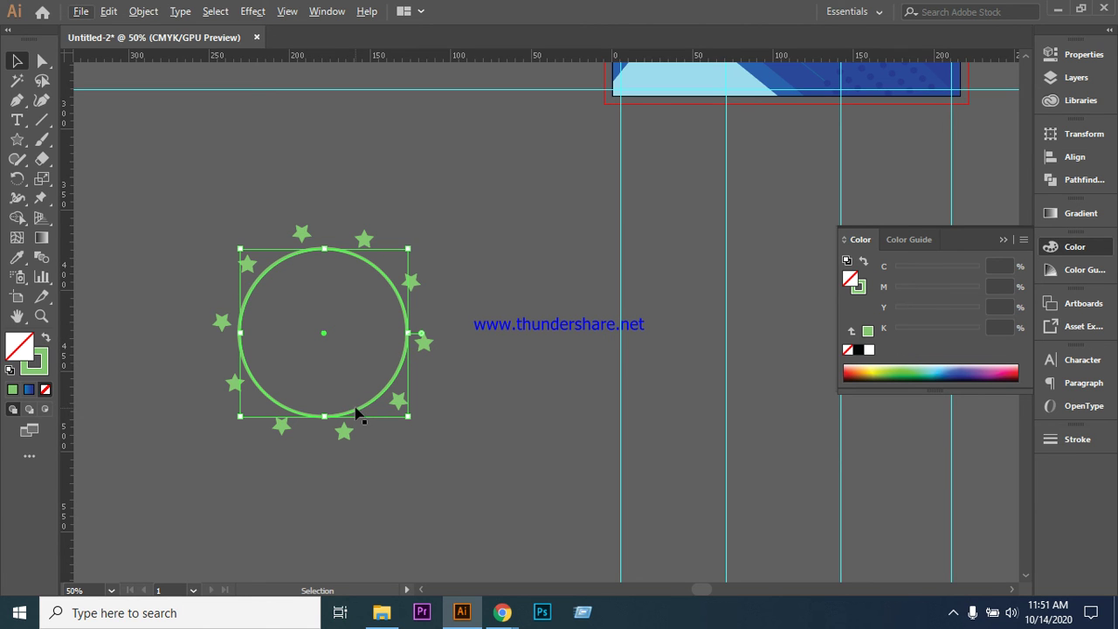
key(shift)
click(542, 282)
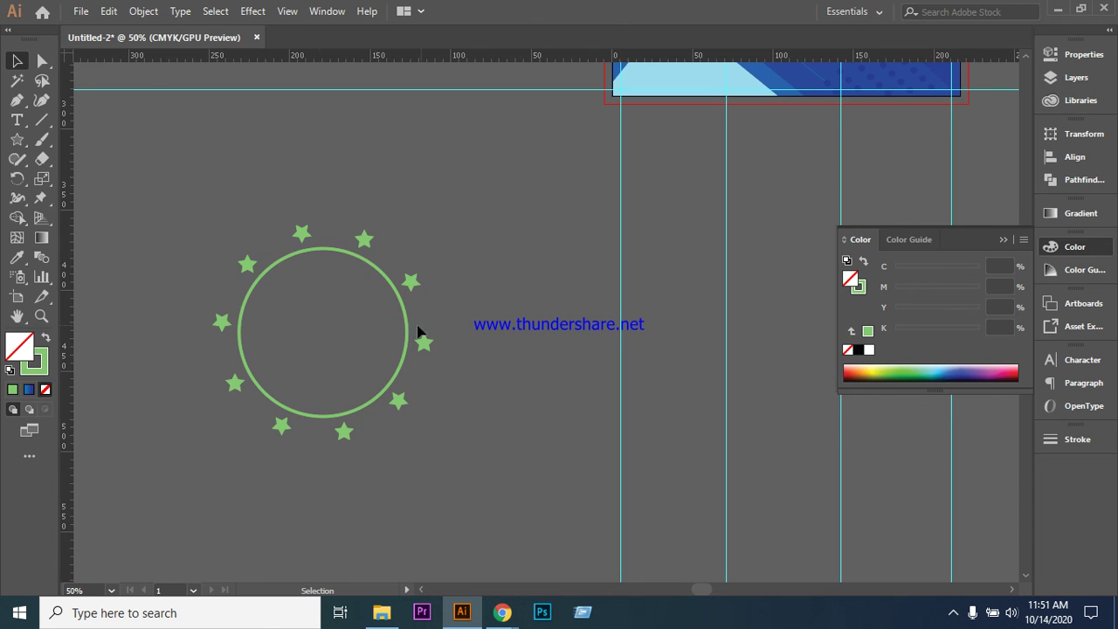
- Draw a larger thin circle concentric with the star ring
drag(17, 139, 63, 179)
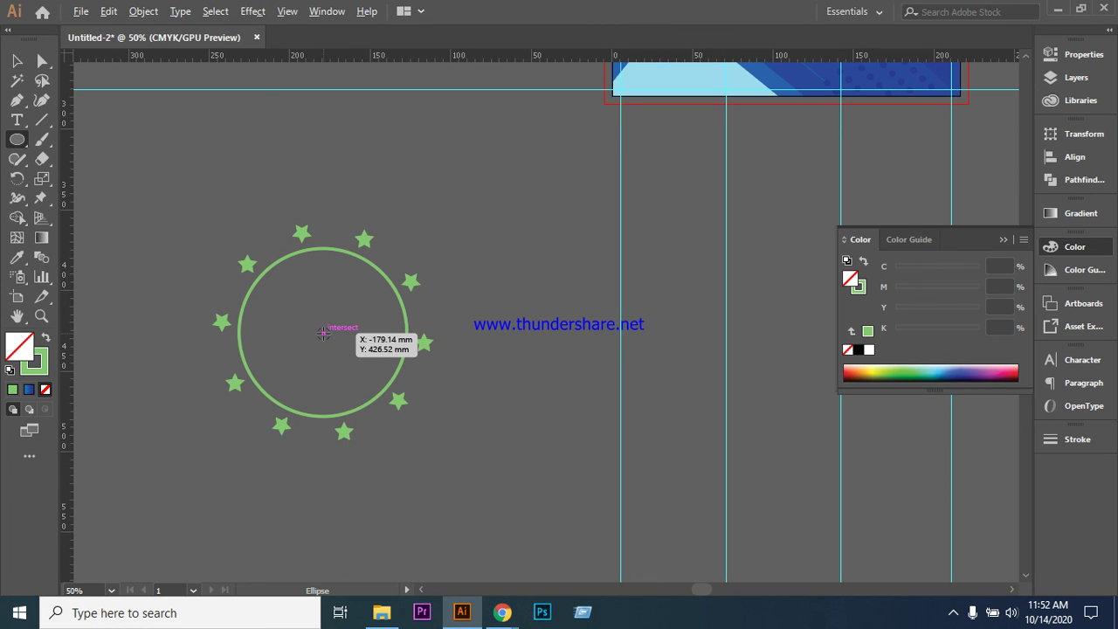
drag(324, 333, 394, 451)
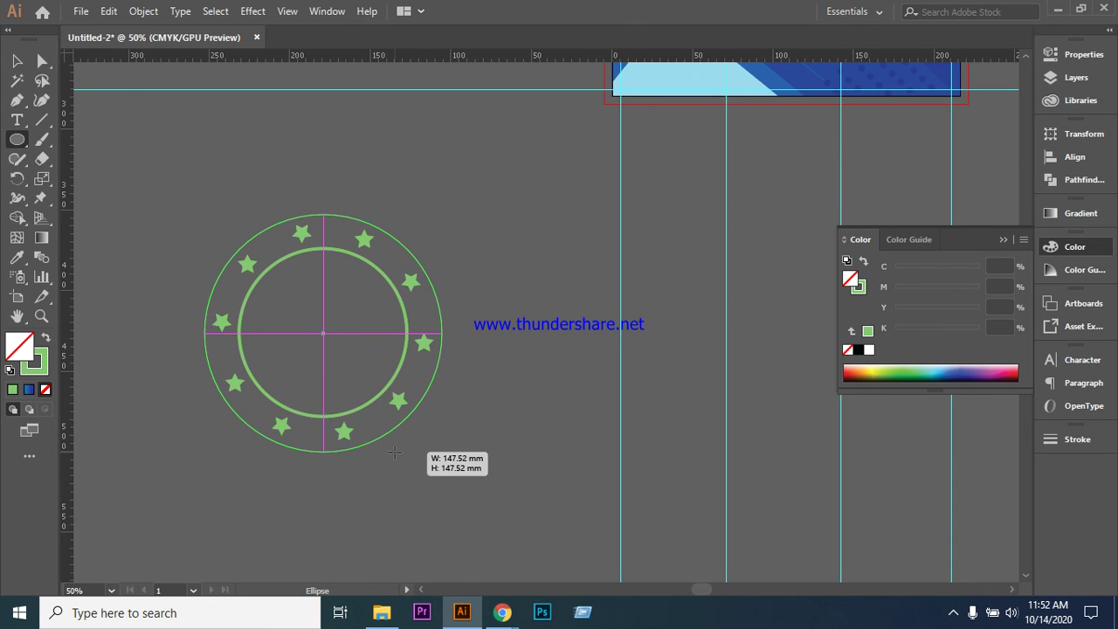
drag(394, 452, 389, 450)
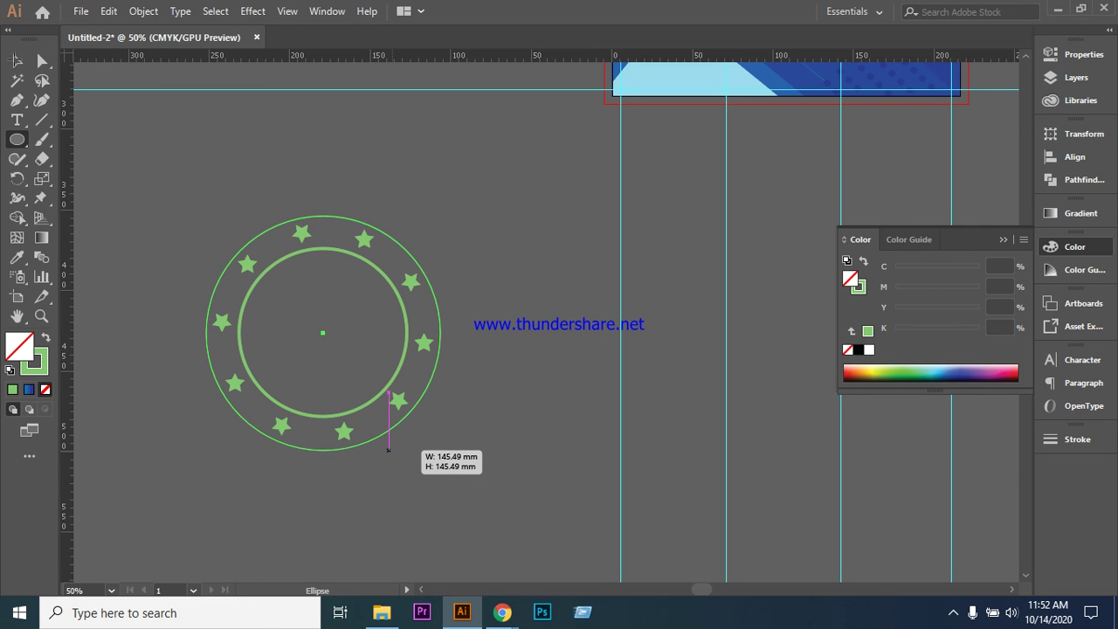
key(v)
- Join the star ring with both circles and move the badge slightly higher
click(126, 153)
click(400, 370)
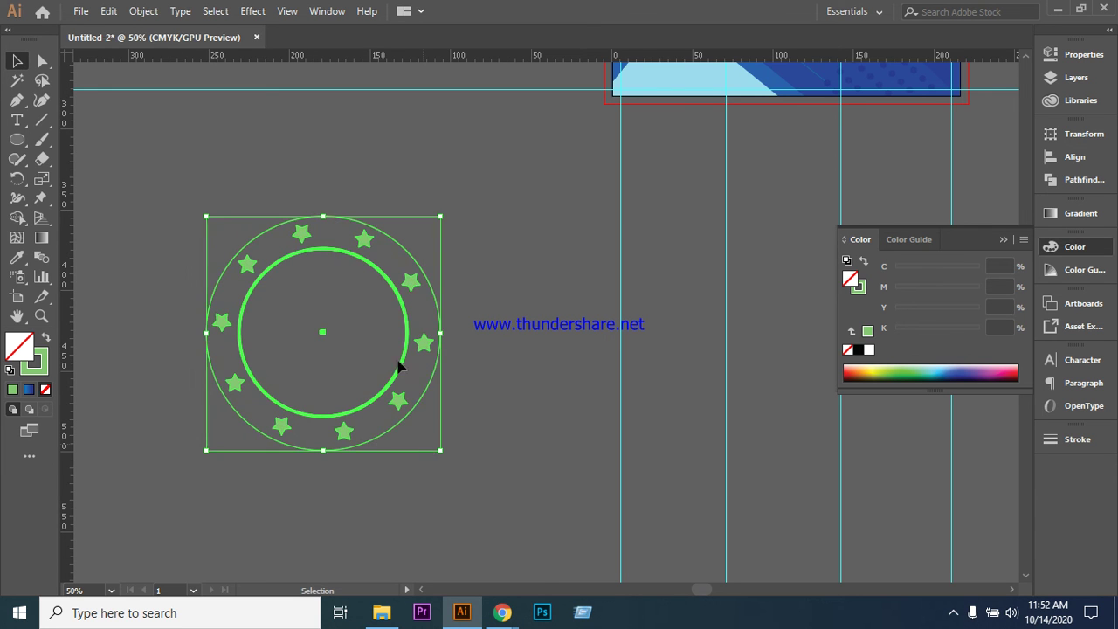
right_click(370, 298)
click(424, 389)
click(536, 279)
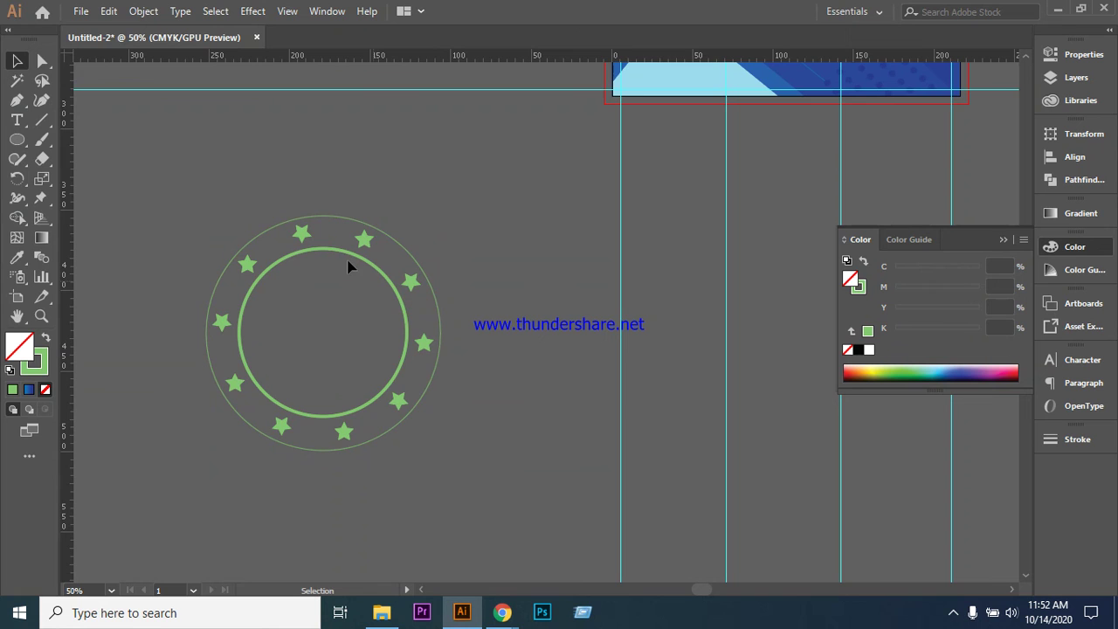
click(340, 253)
drag(339, 252, 345, 202)
click(341, 288)
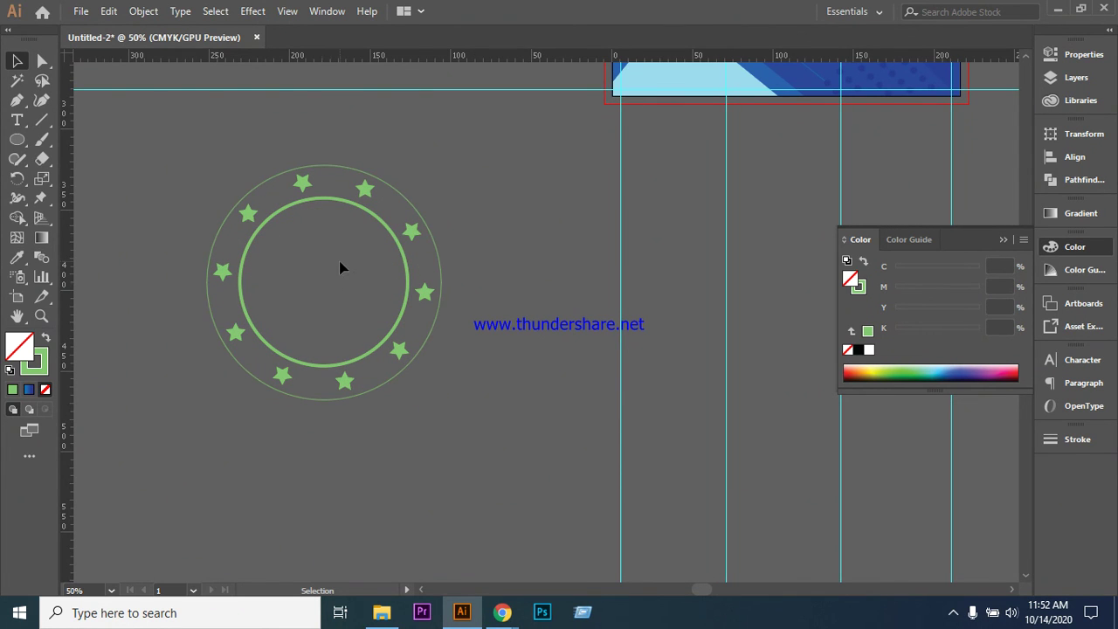
- Add a new text line reading '50 % OFF' below the star ring
click(18, 120)
click(454, 426)
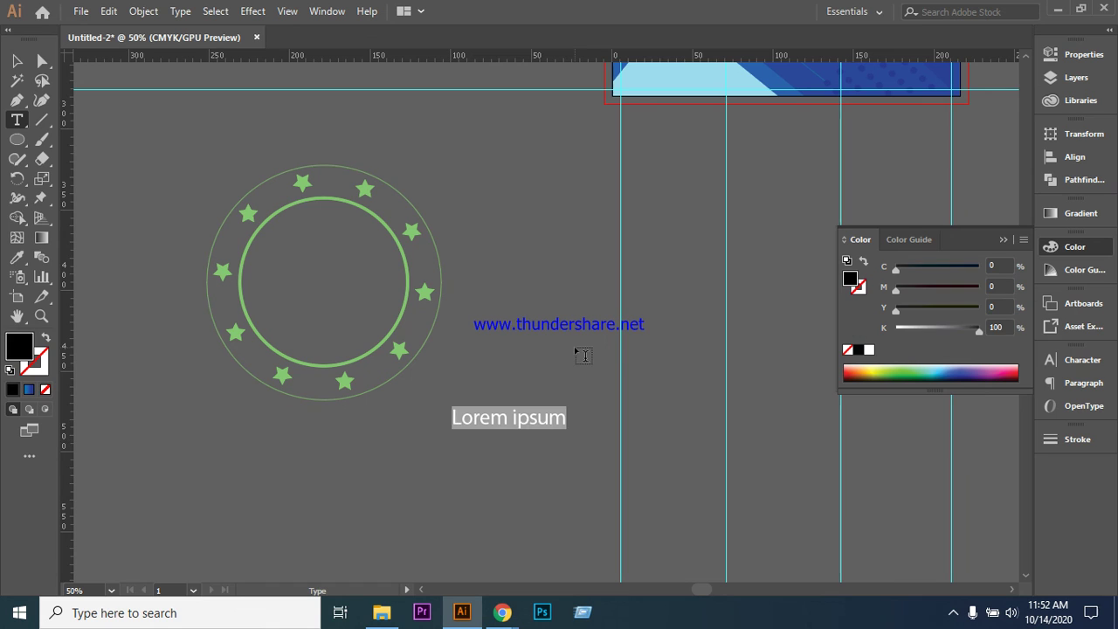
key(BackSpace)
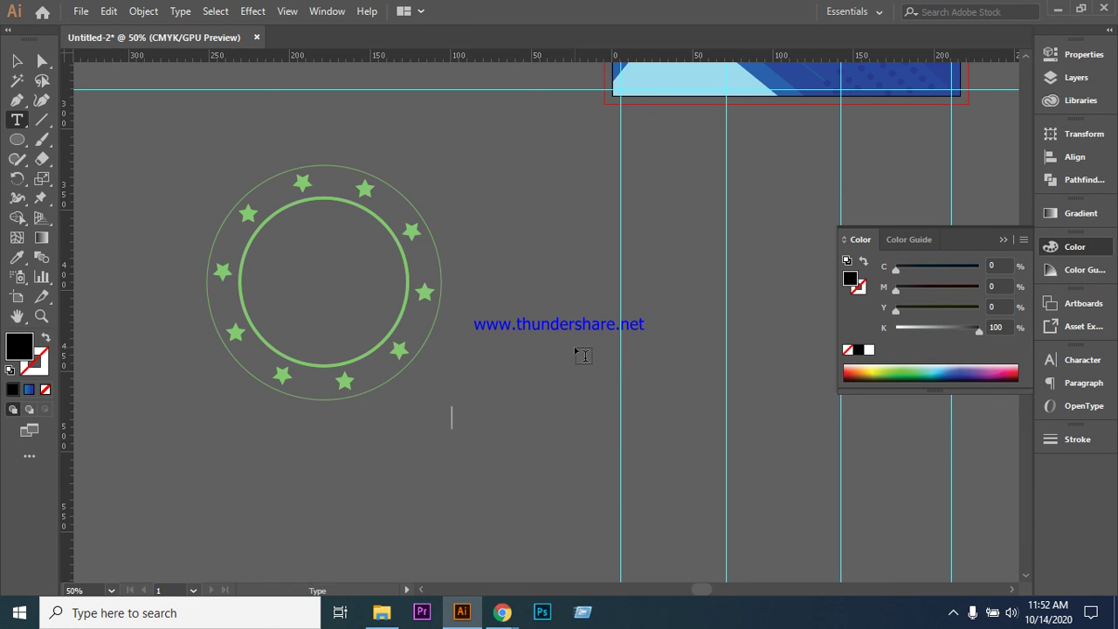
text(50 % OFF)
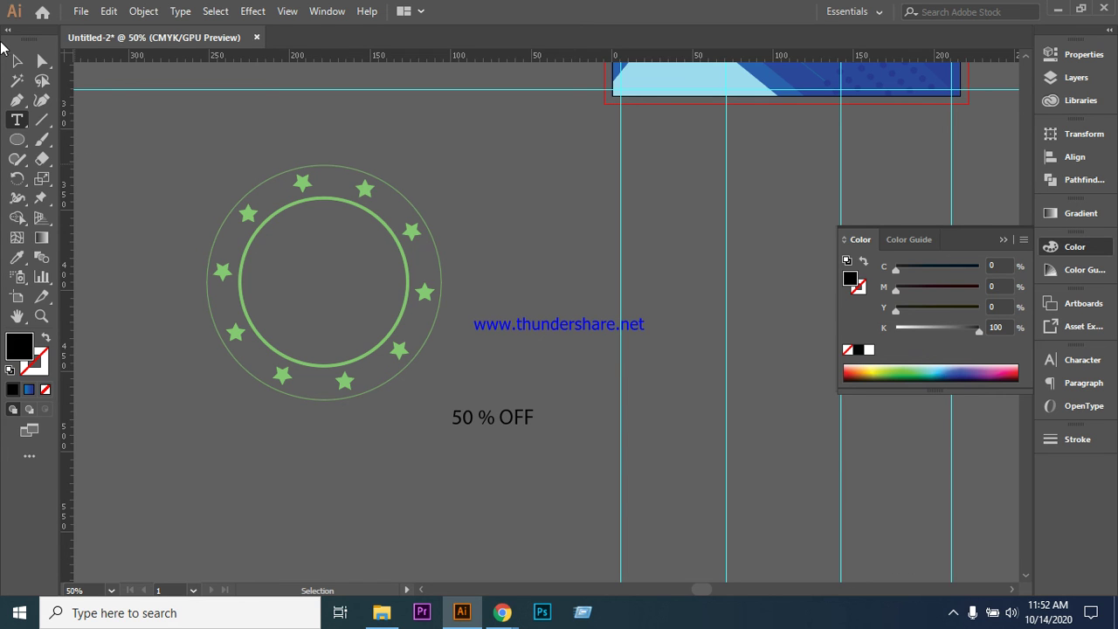
click(15, 61)
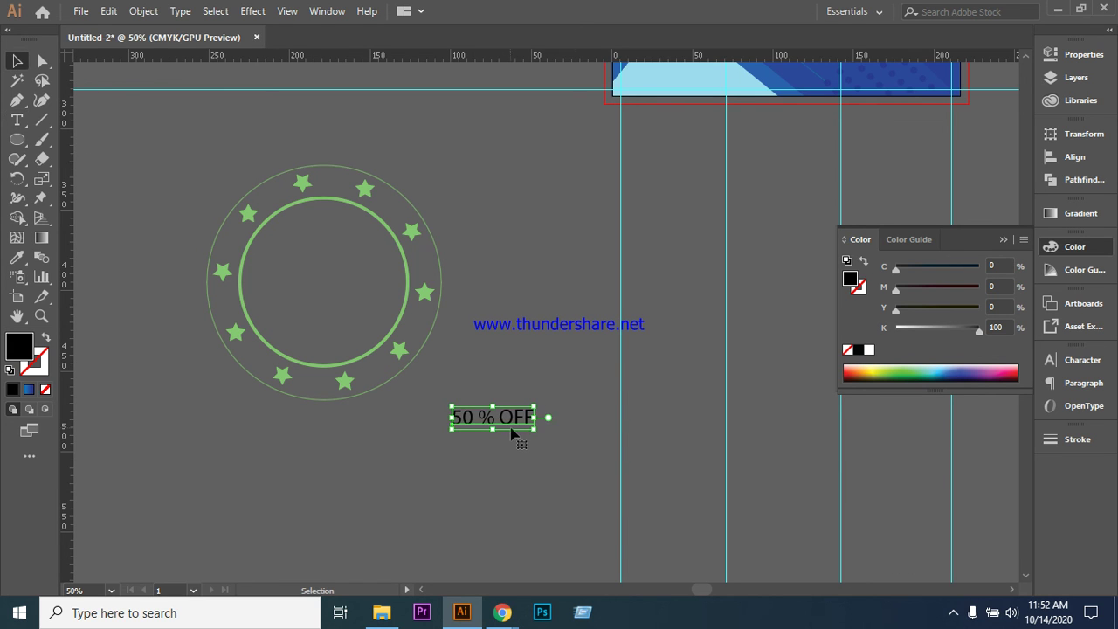
click(1083, 359)
- Try Niagara Solid and the neighbouring fonts on the 50 % OFF text
click(934, 377)
key(ctrl+shift+Left)
key(ctrl+shift+Left)
click(1019, 398)
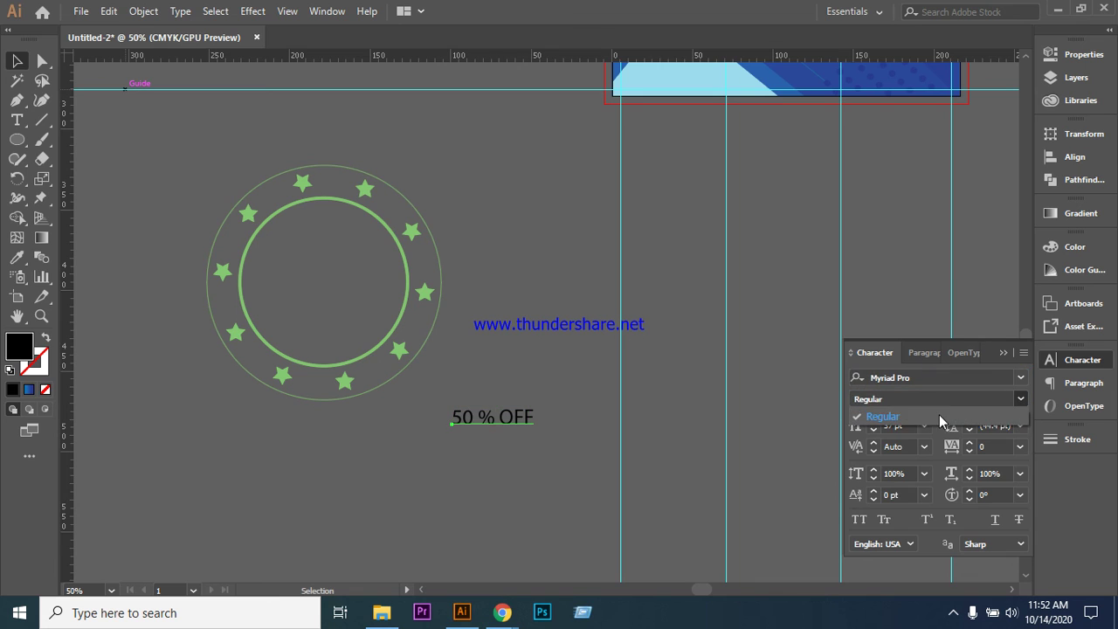
click(938, 378)
click(938, 378)
key(ctrl+shift+Left)
key(ctrl+shift+Left)
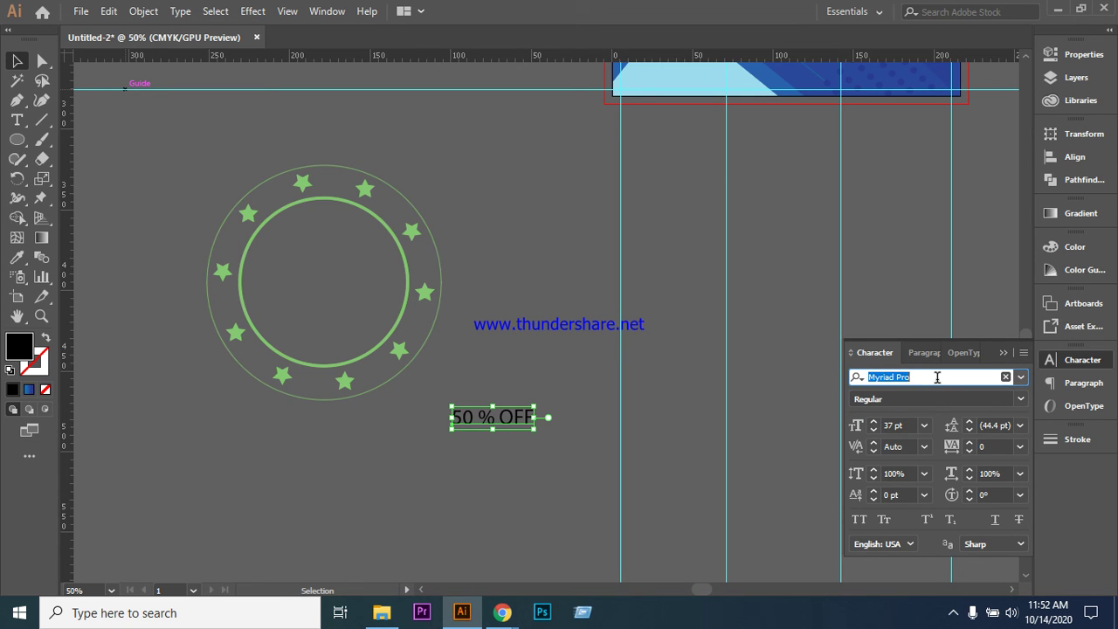
text(Niagara Solid)
key(Down)
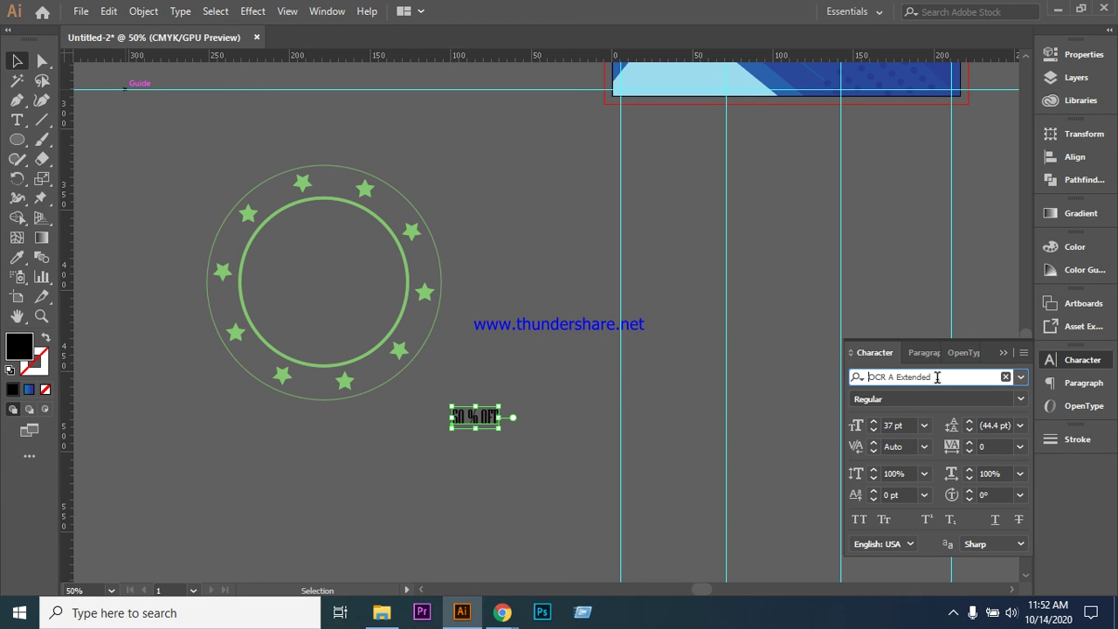
key(Down)
key(Down)
key(Down)
key(Down)
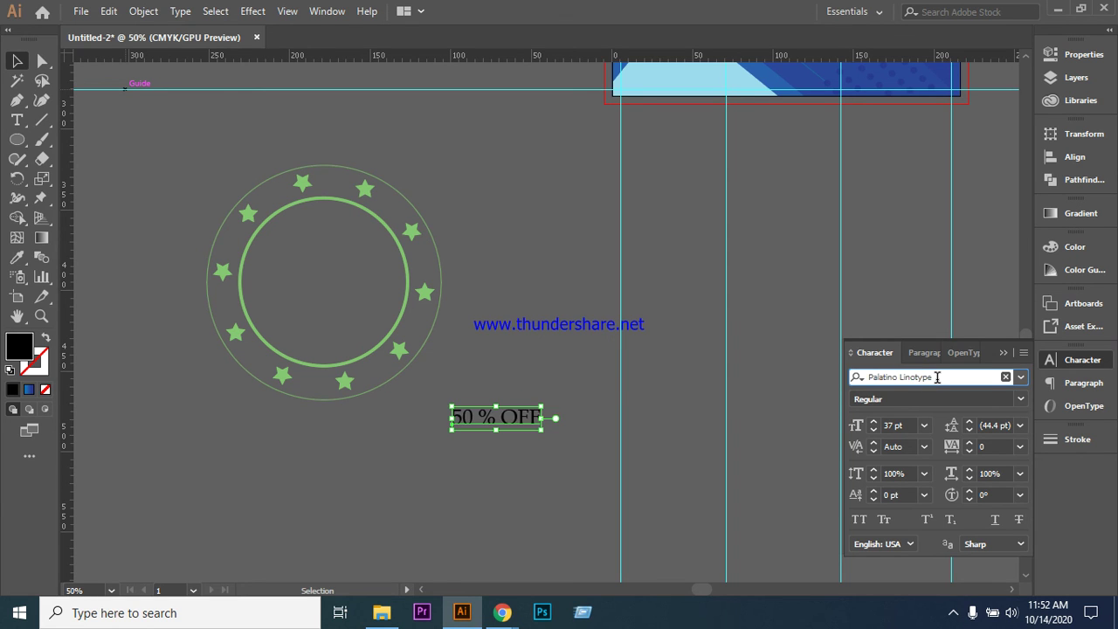
key(Down)
key(Down)
key(Down)
key(Down)
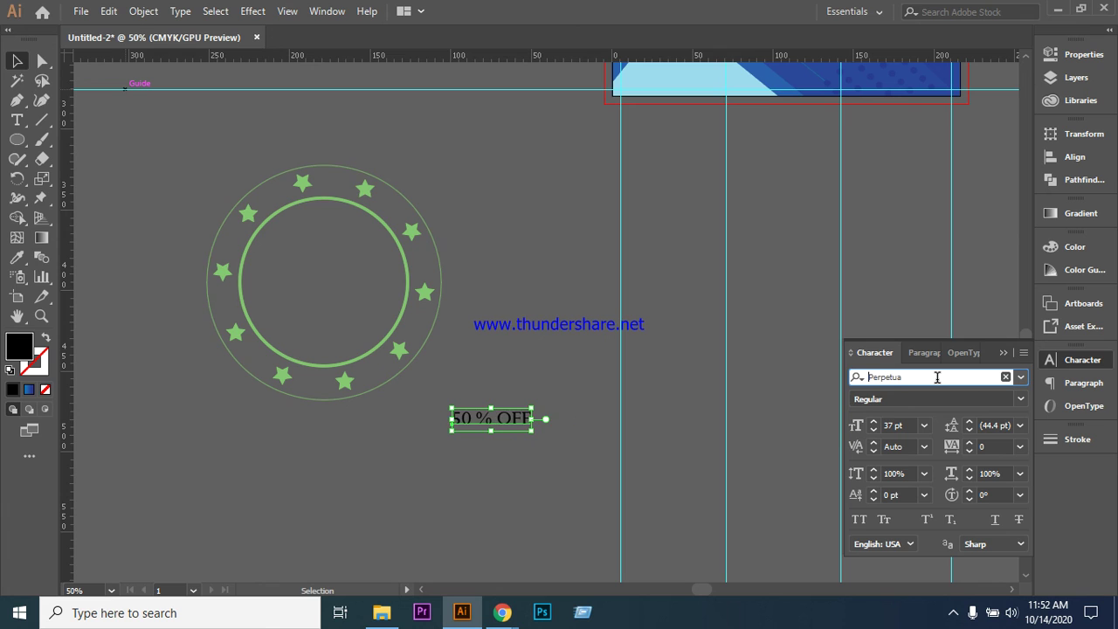
key(Down)
key(Down)
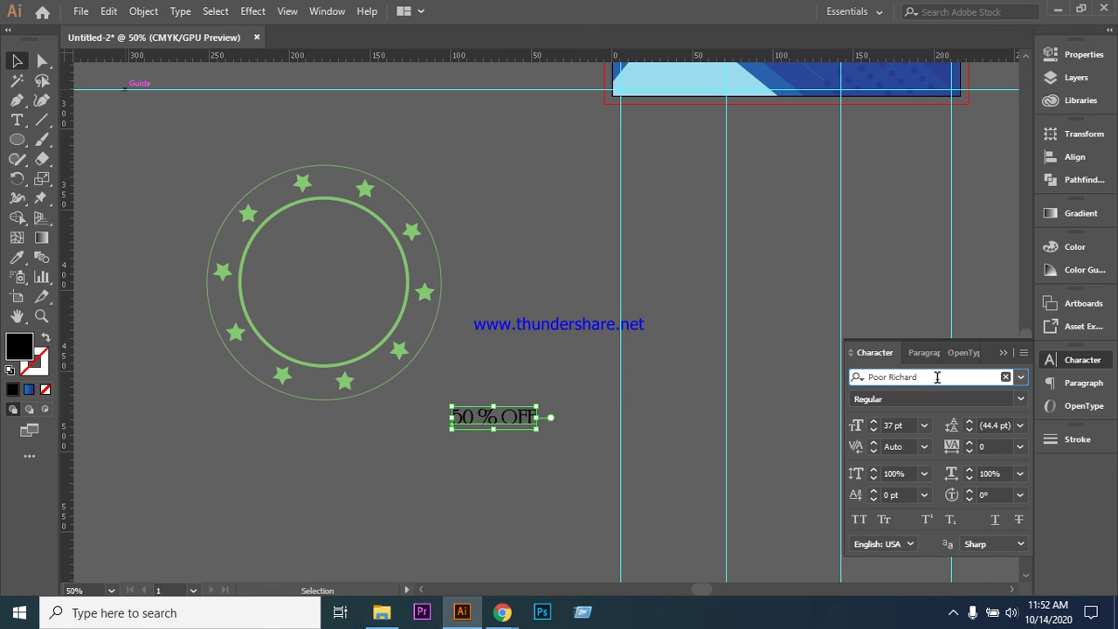
- Preview Rockwell Extra Bold and its available styles on the text
click(936, 377)
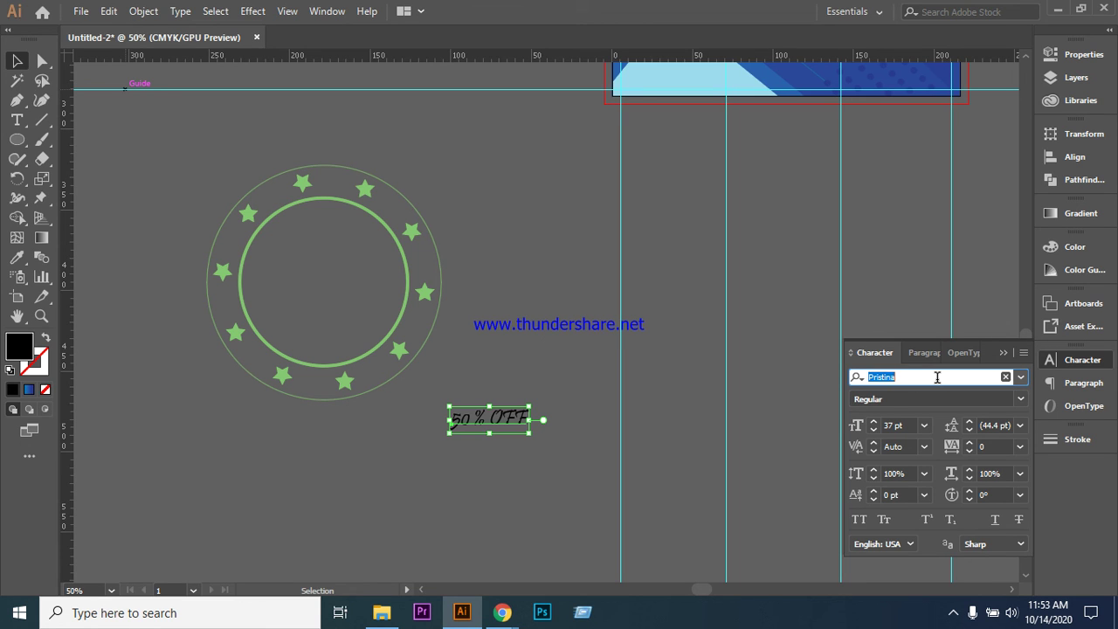
text(Rockwell)
key(Down)
key(Down)
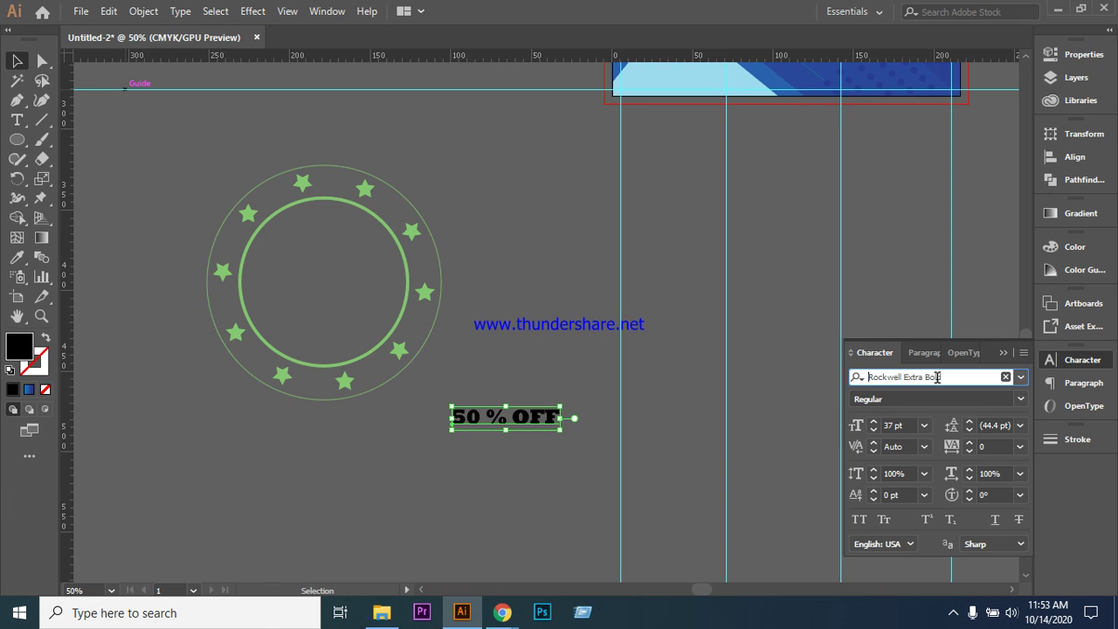
click(1019, 399)
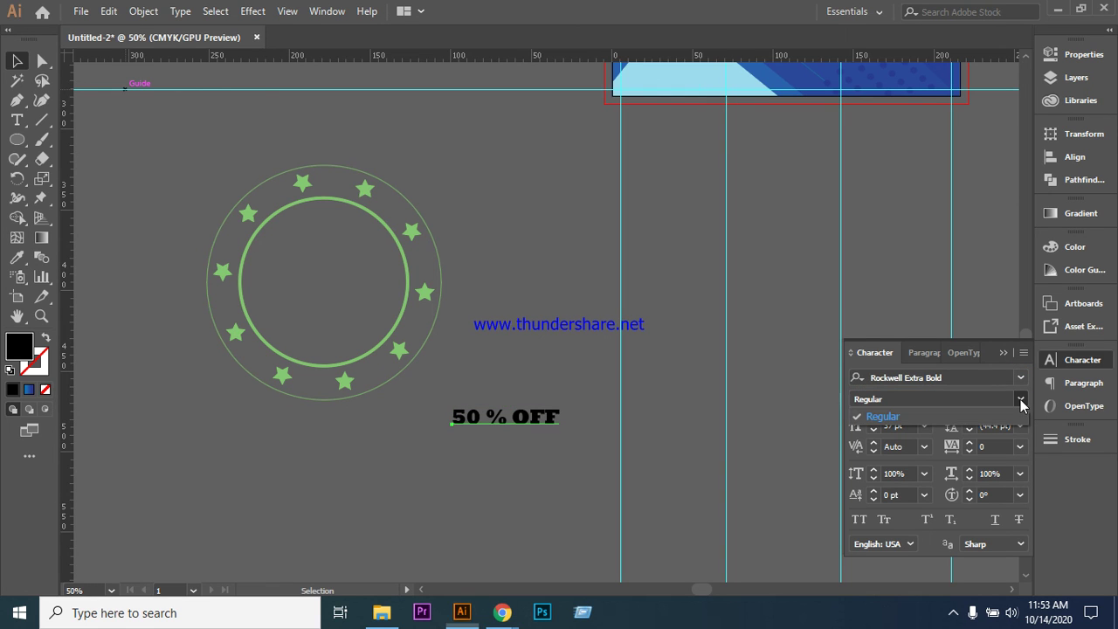
- Preview Segoe Print, Showcard Gothic and Sitka fonts on the whole text
double_click(493, 426)
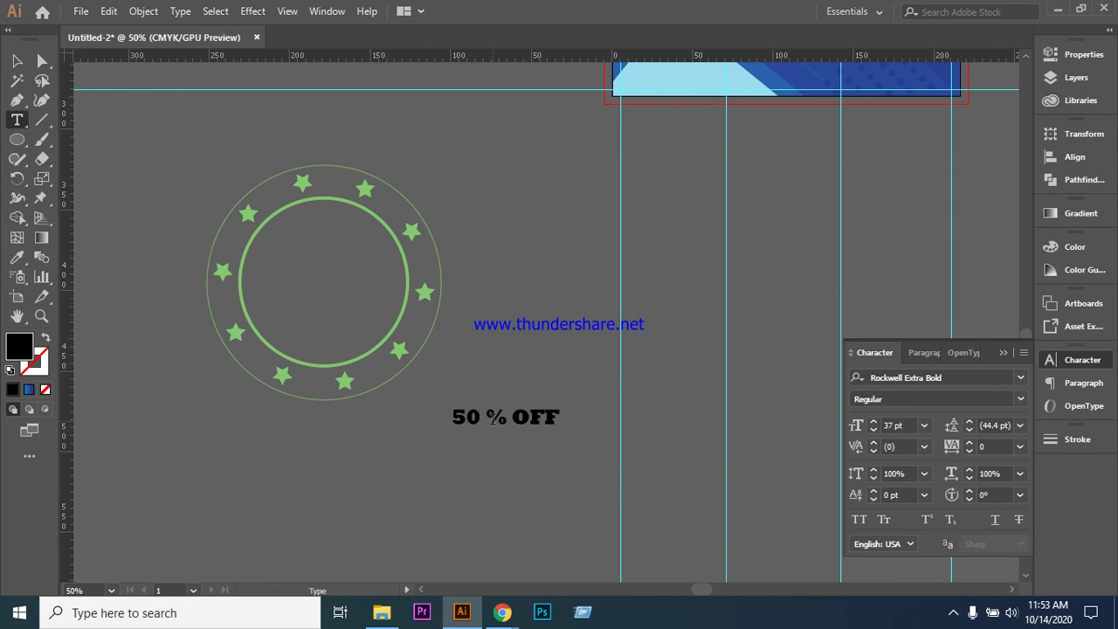
key(ctrl+a)
click(954, 378)
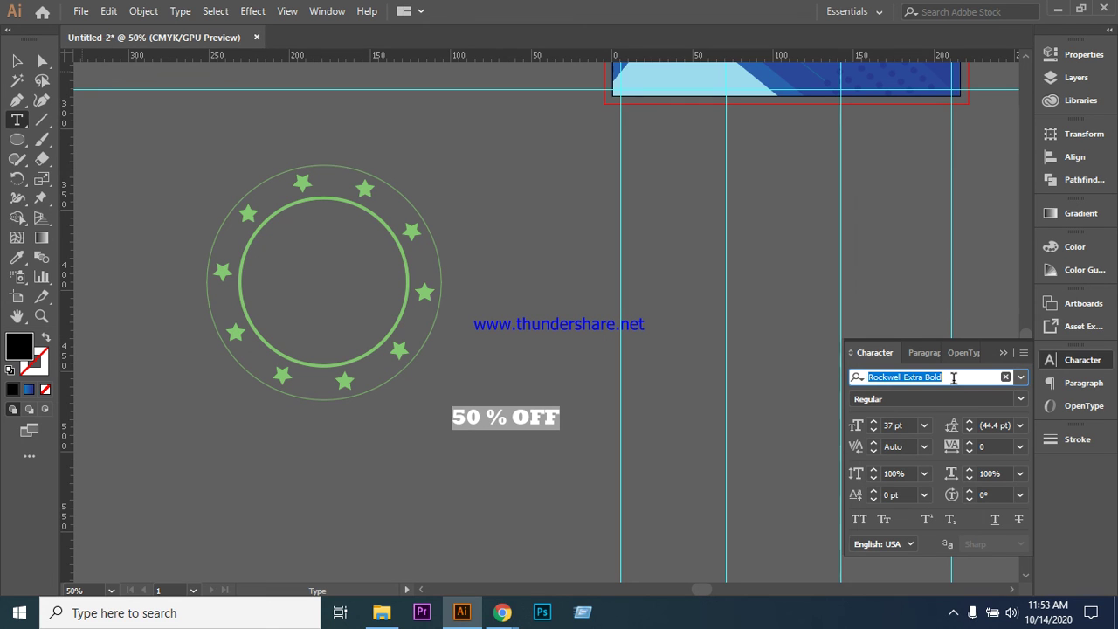
text(Segoe Print)
key(Down)
key(Down)
key(Down)
key(Down)
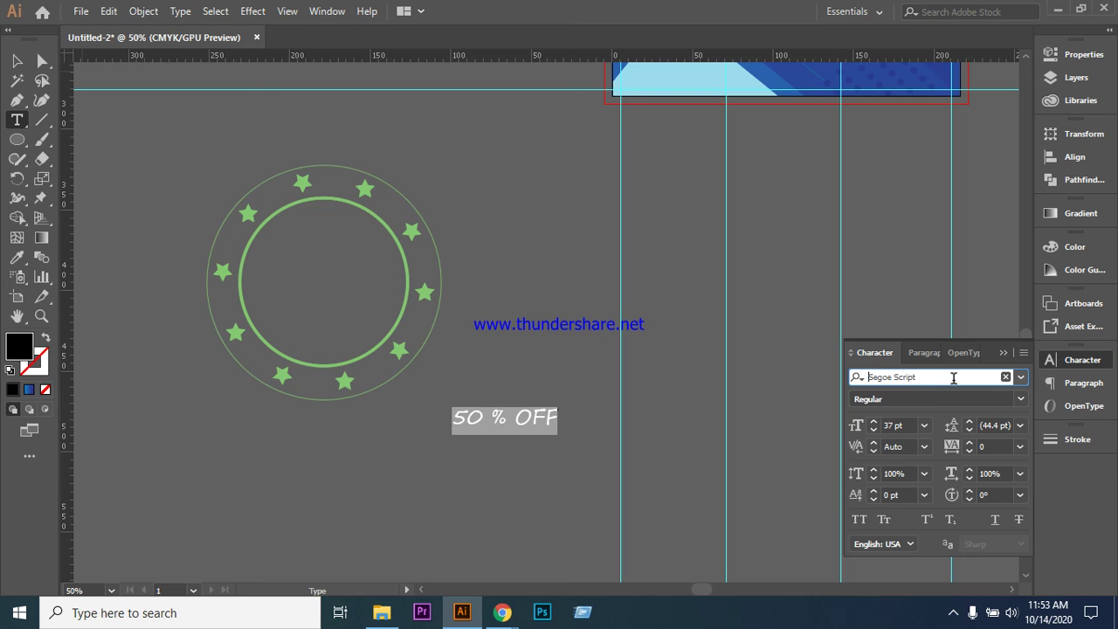
key(Down)
key(Down)
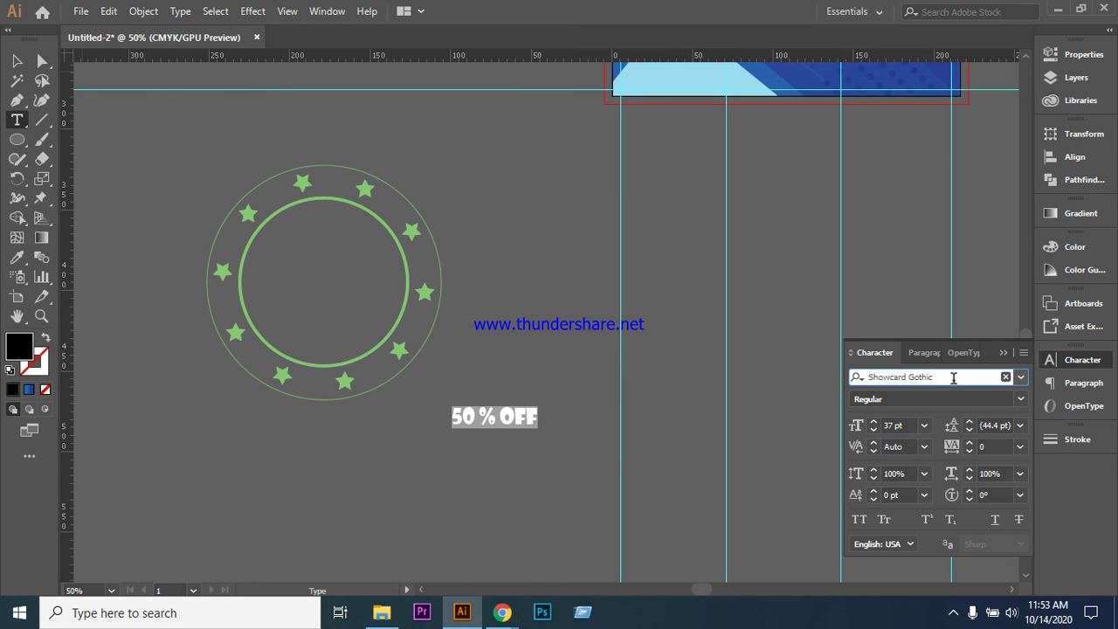
key(Down)
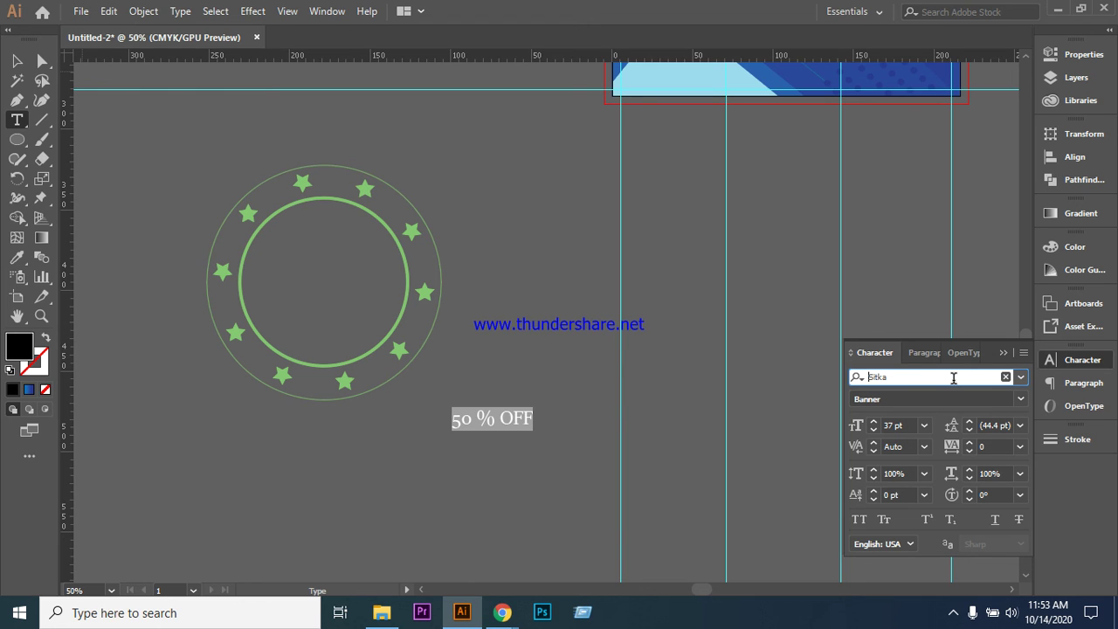
key(Down)
key(Down)
key(Down)
key(Down)
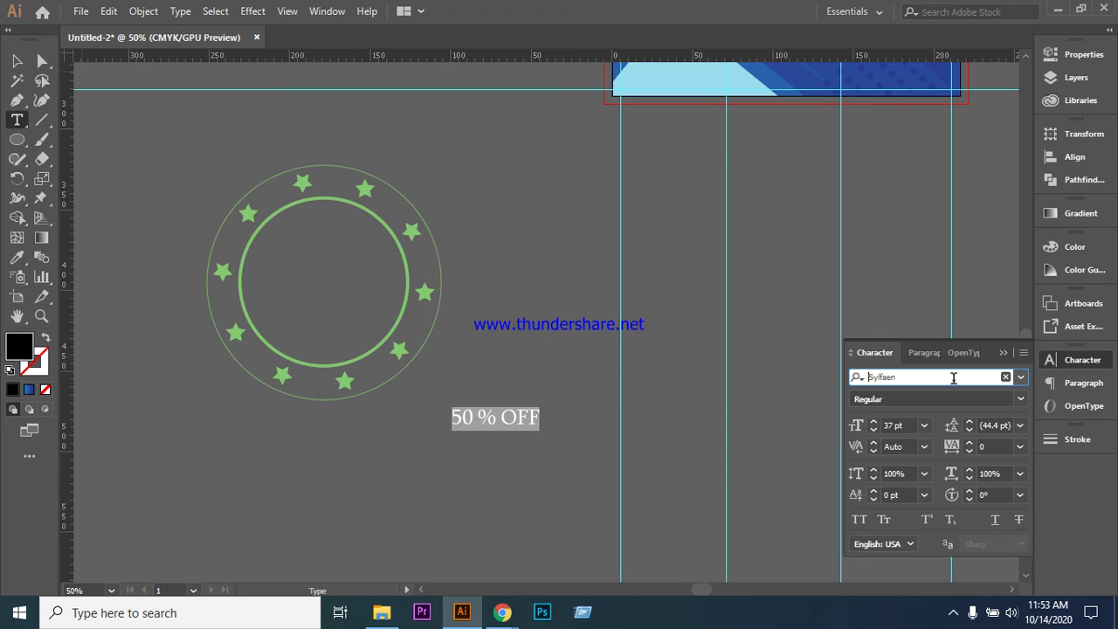
click(1020, 399)
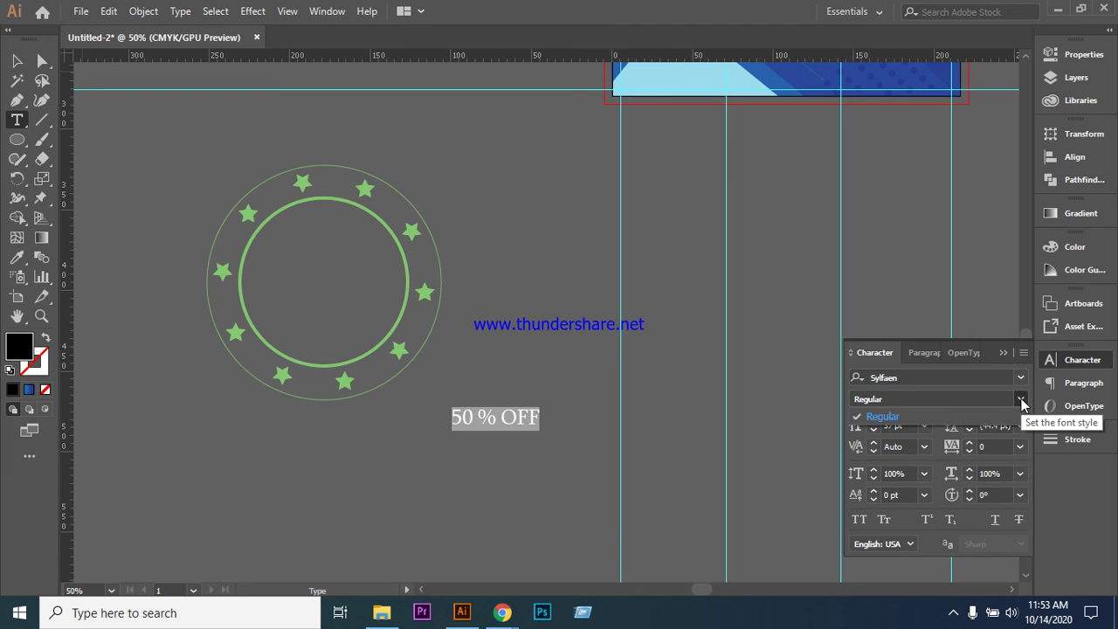
click(1021, 399)
- Set the 50 % OFF text to Tahoma Bold
click(963, 378)
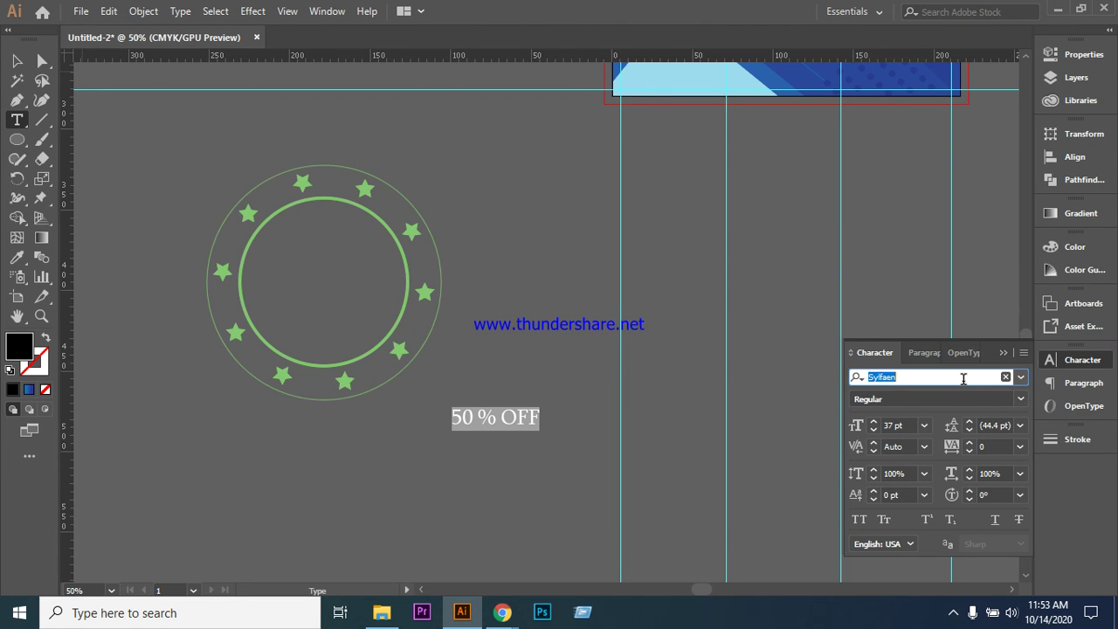
key(Down)
key(Down)
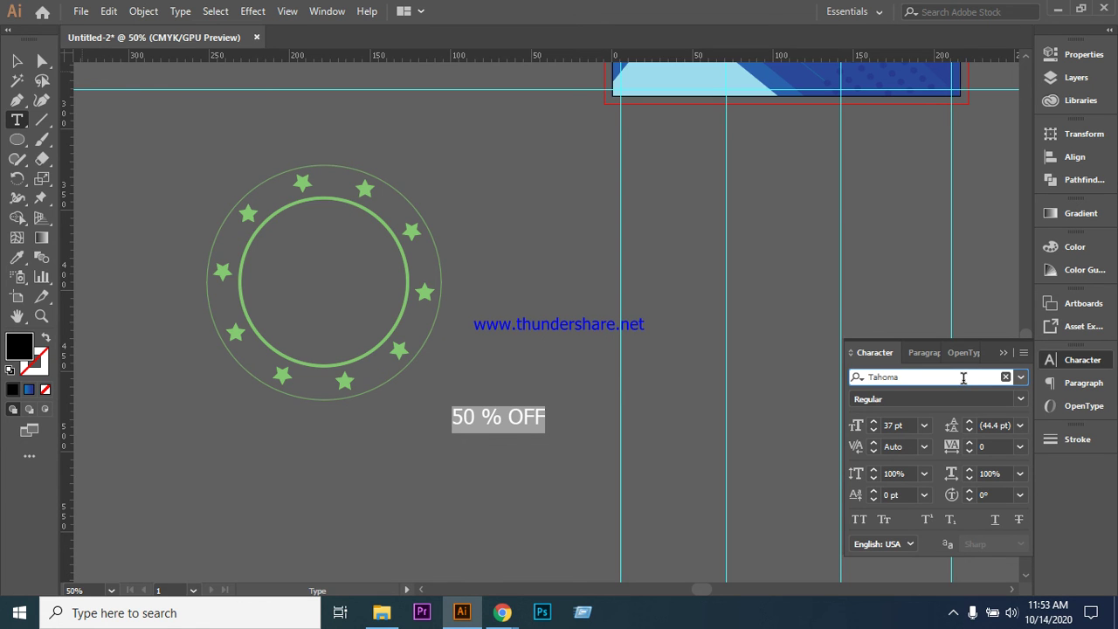
click(1024, 401)
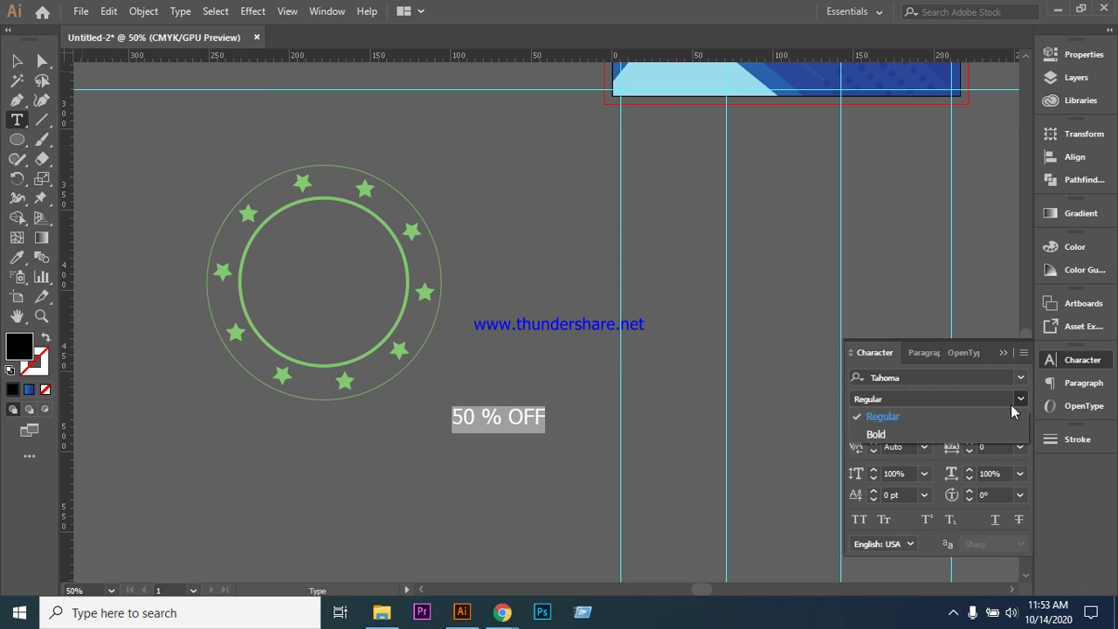
click(917, 436)
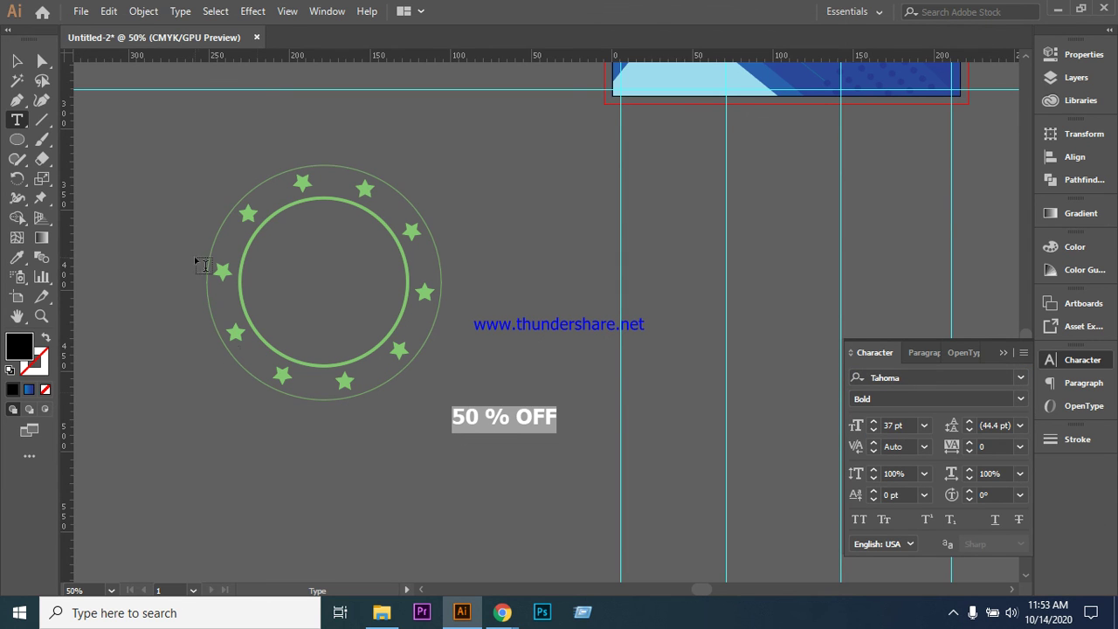
key(Escape)
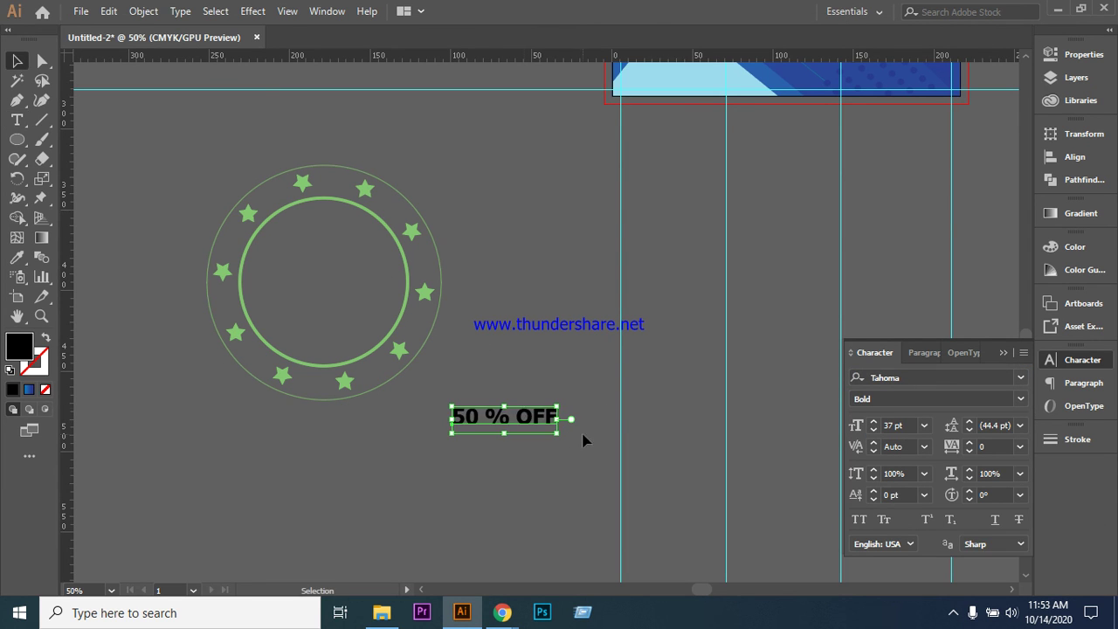
- Enlarge the text, move it onto the star circle, and shrink it to fit inside
drag(557, 432, 686, 462)
click(684, 372)
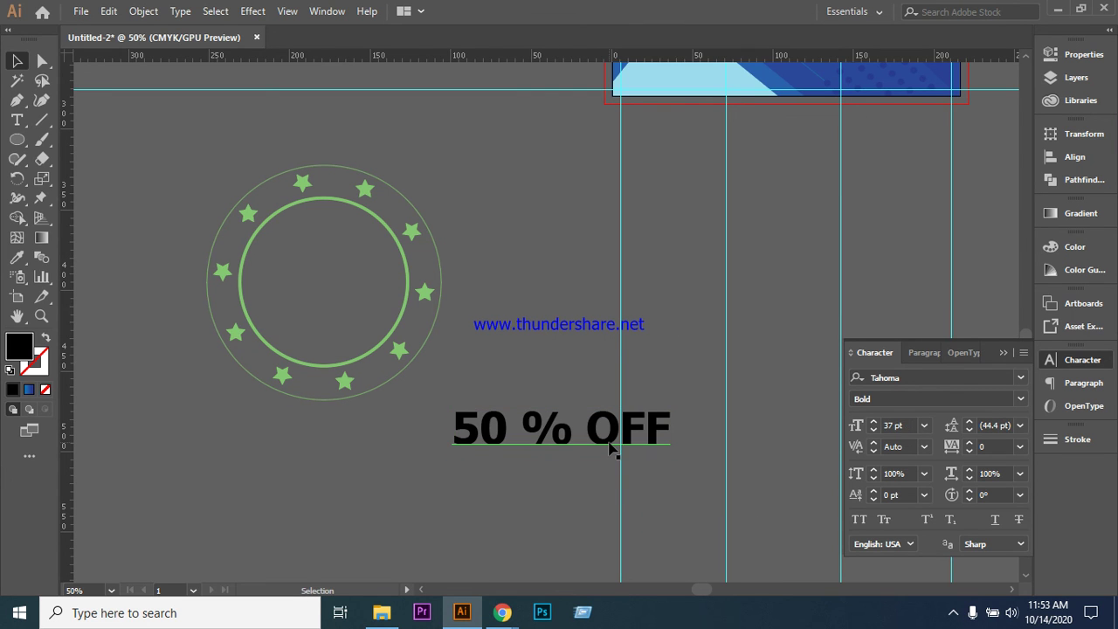
drag(611, 447, 360, 300)
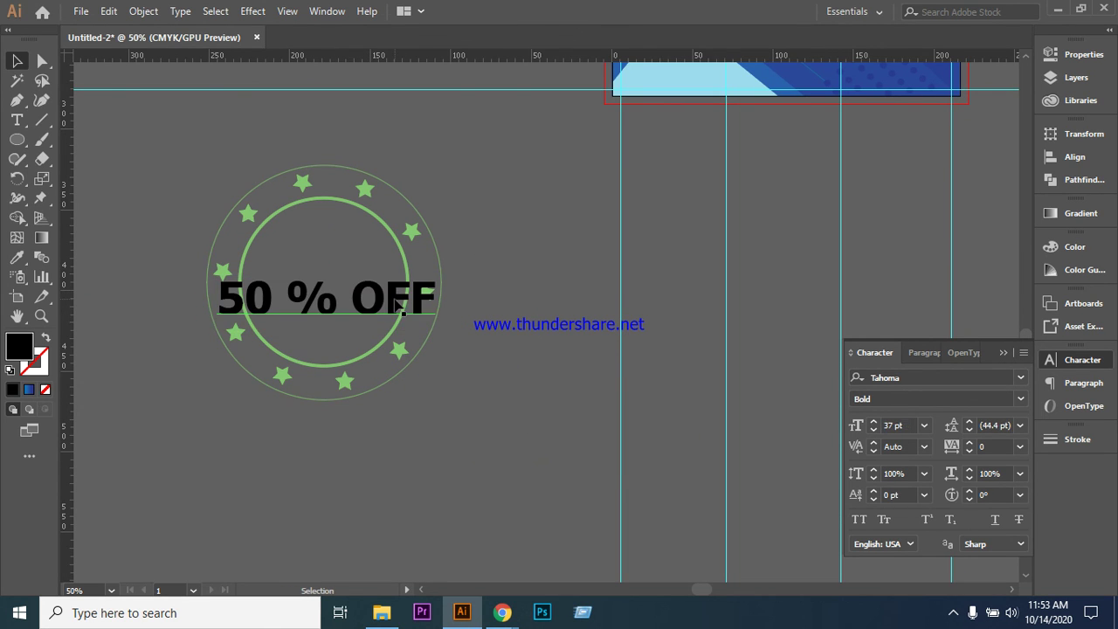
drag(435, 331, 352, 281)
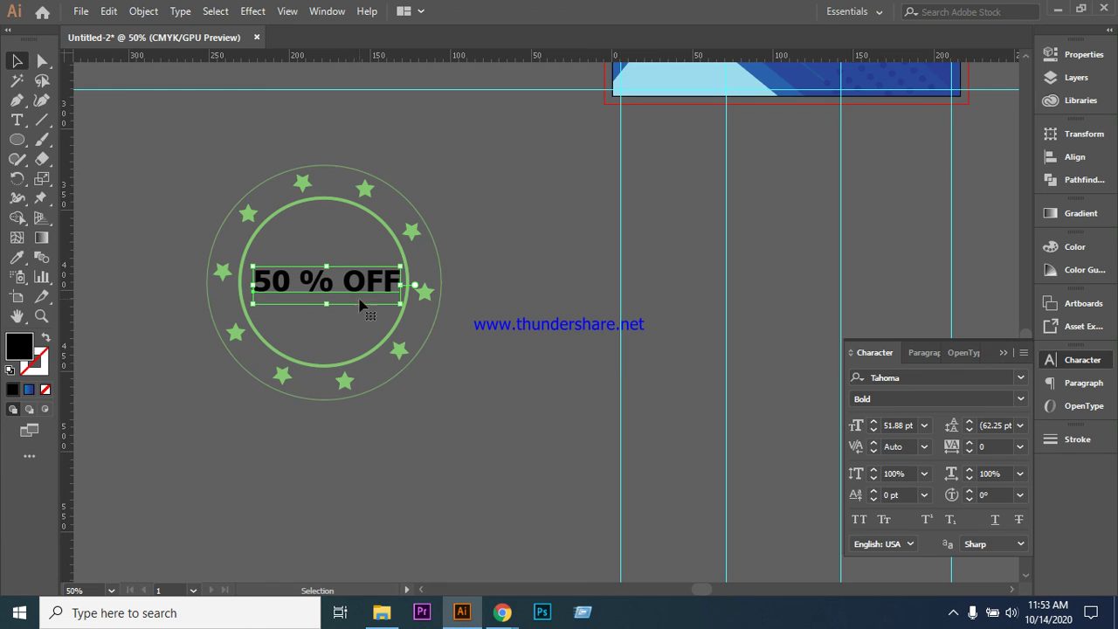
- Break the text into two lines, '50 %' above 'OFF'
click(17, 120)
click(358, 278)
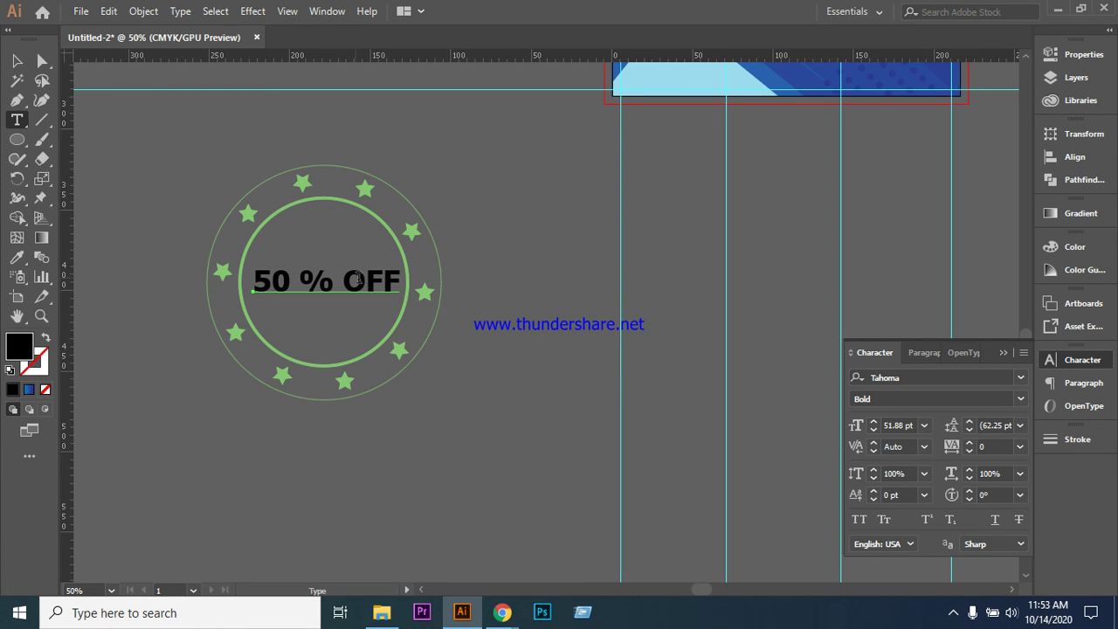
key(ctrl+shift+a)
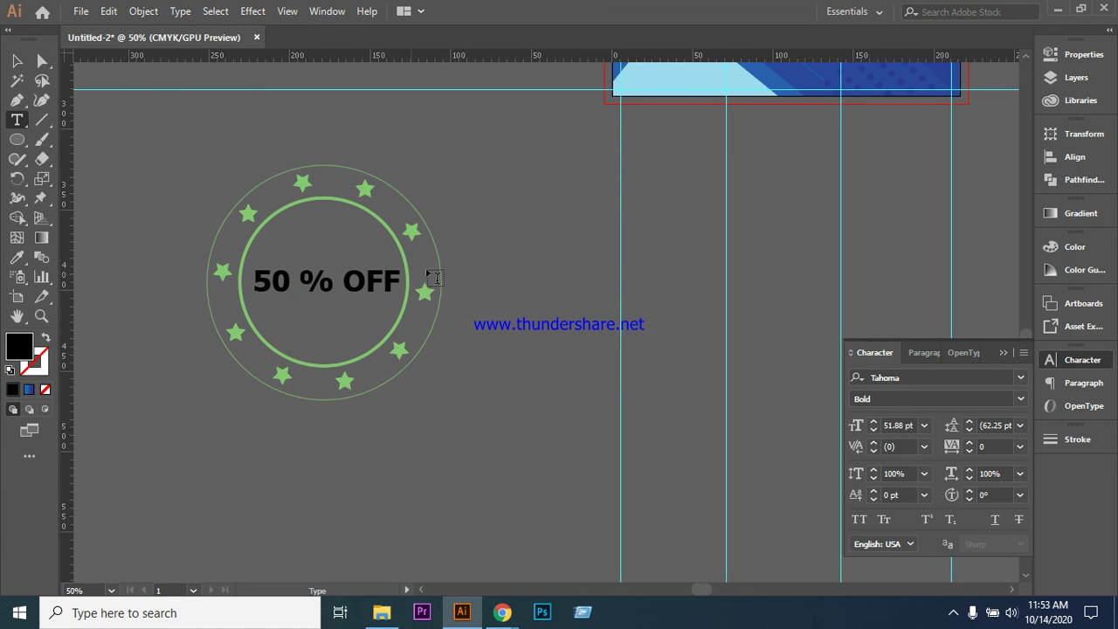
key(Return)
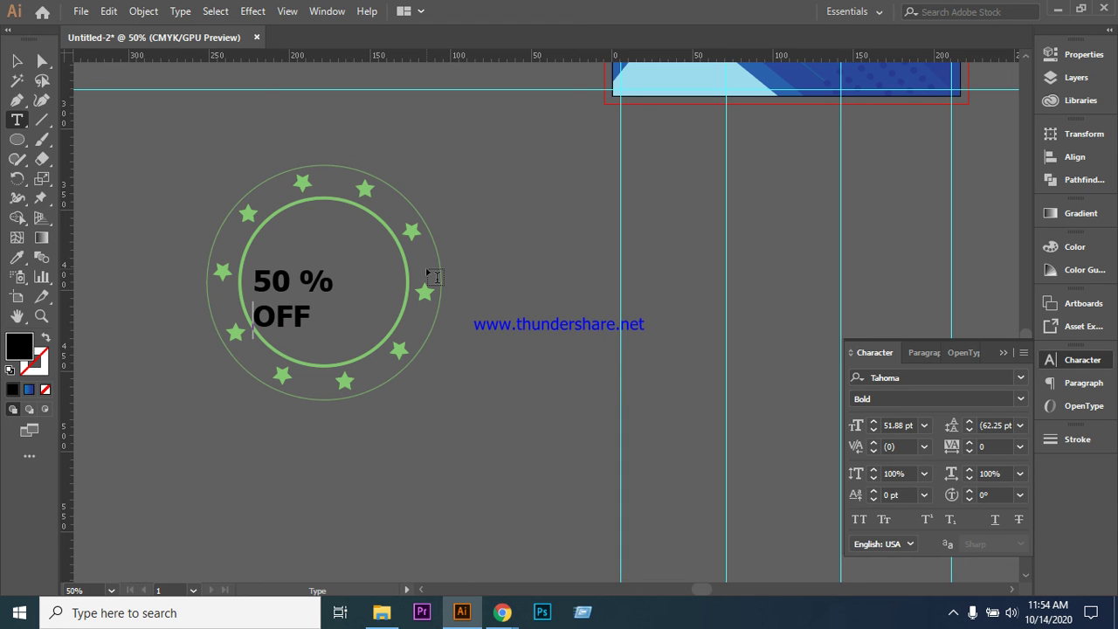
key(Escape)
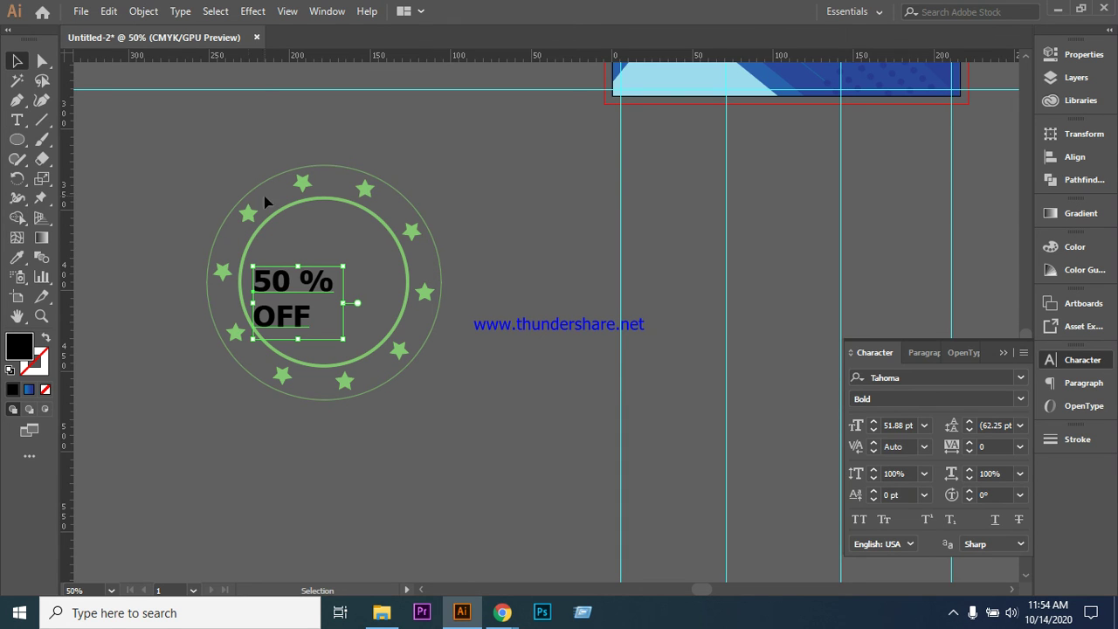
- Enlarge the two-line text to about 82 pt and nudge it up-left within the ring
drag(288, 284, 317, 275)
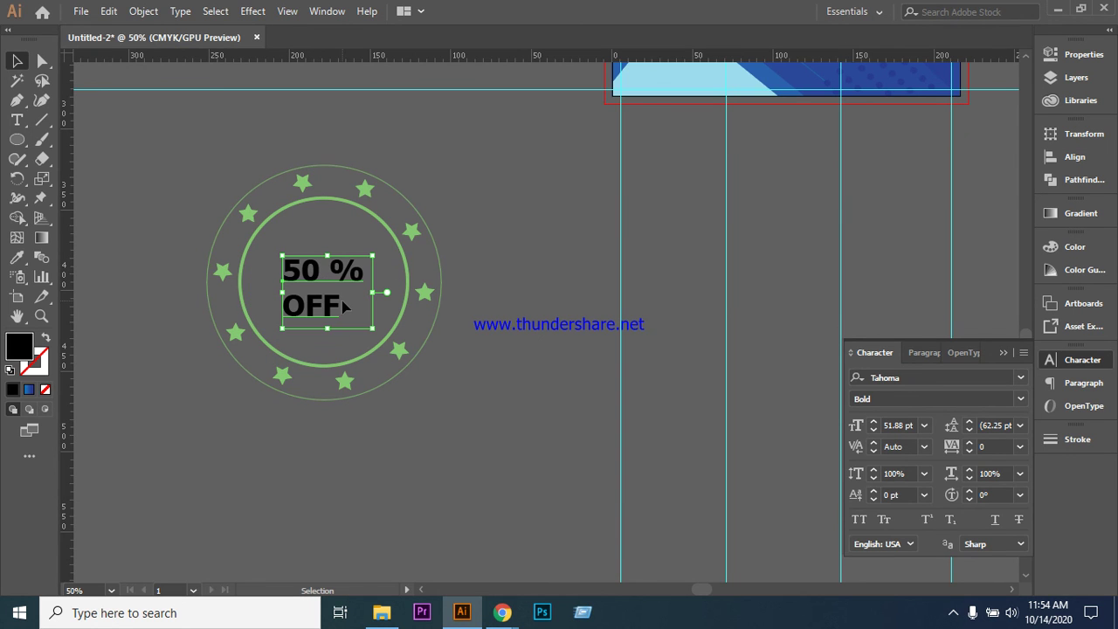
drag(373, 328, 425, 371)
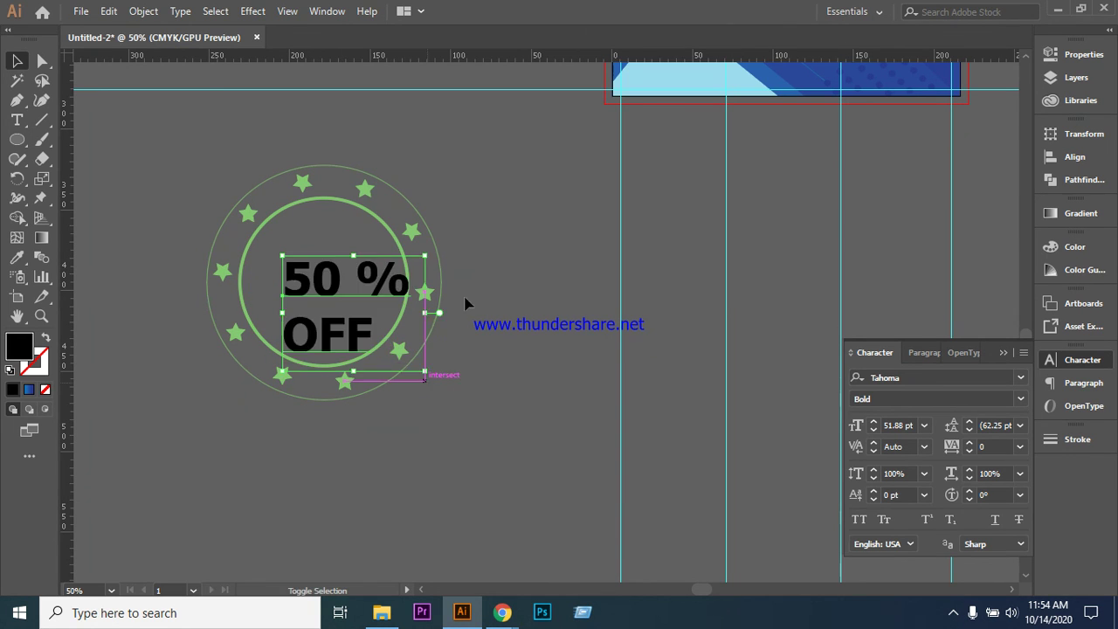
key(Left)
key(Left)
key(Left)
key(Left)
key(Left)
key(Left)
key(Up)
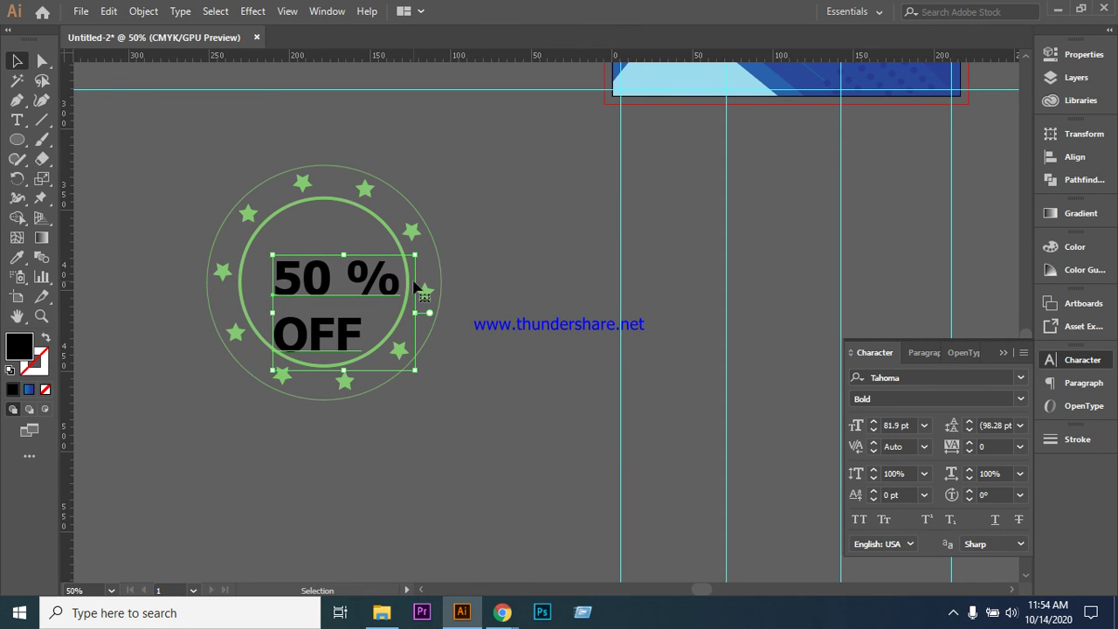
key(Up)
key(Up)
key(Up)
key(Up)
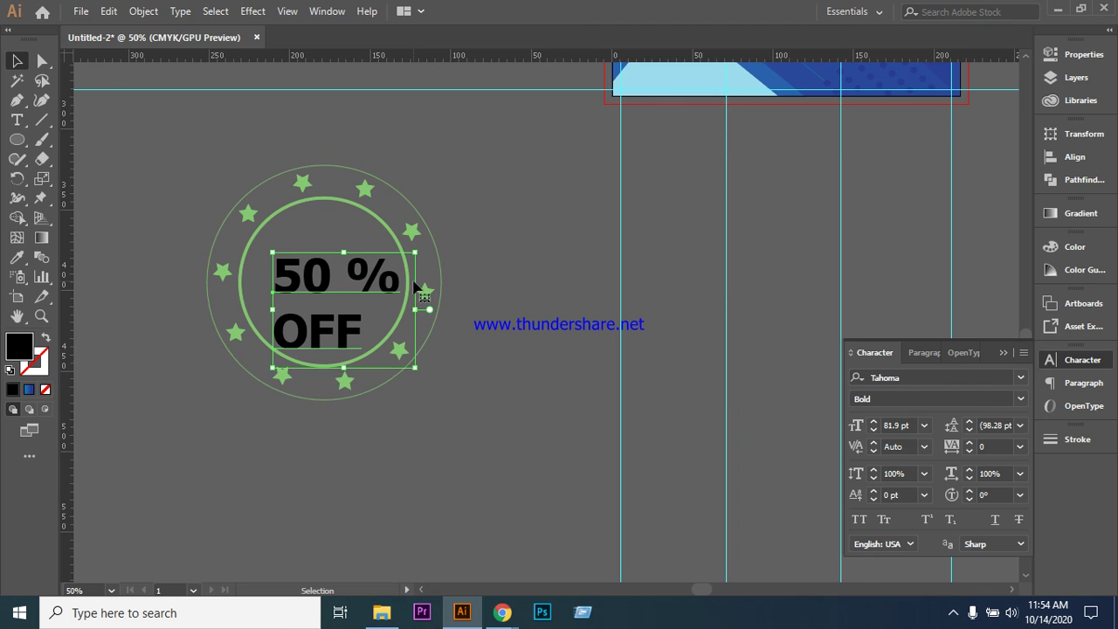
key(Left)
key(Left)
key(Left)
key(Up)
key(Up)
key(Up)
key(Up)
key(Left)
key(Left)
key(Left)
key(Up)
key(Up)
key(Up)
key(Left)
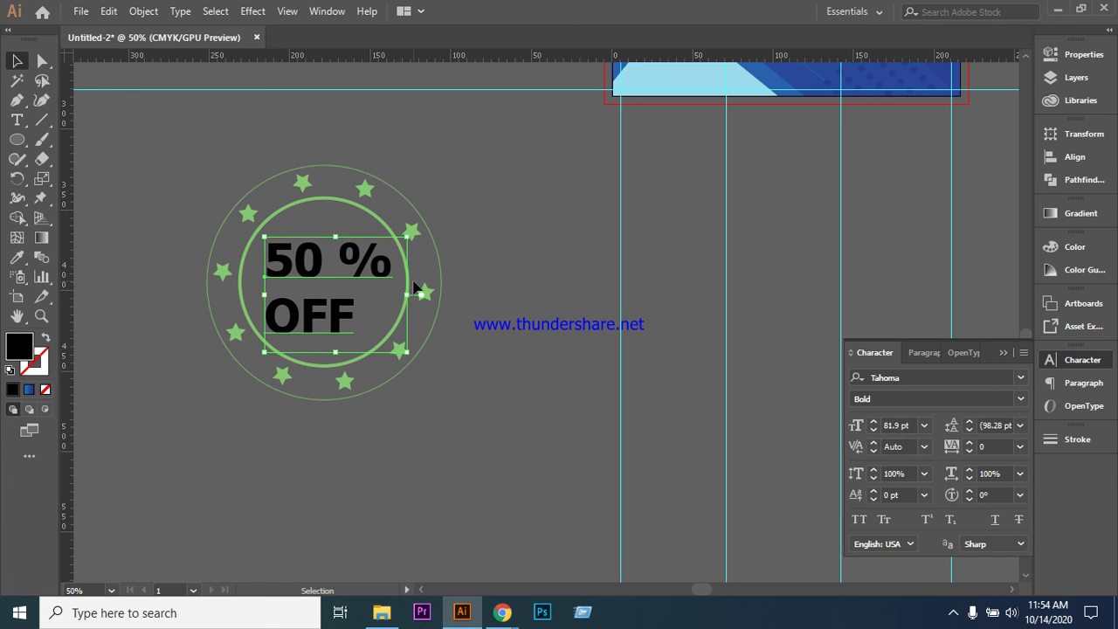
- Remove an extra leading space so OFF is centred under 50 %
click(524, 341)
click(17, 119)
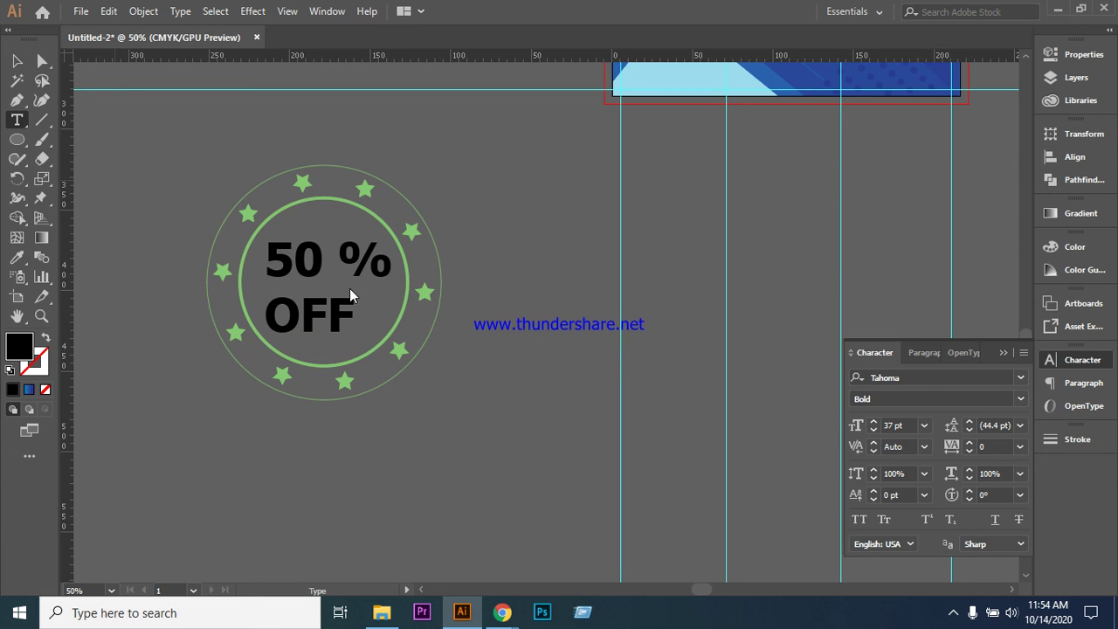
click(340, 321)
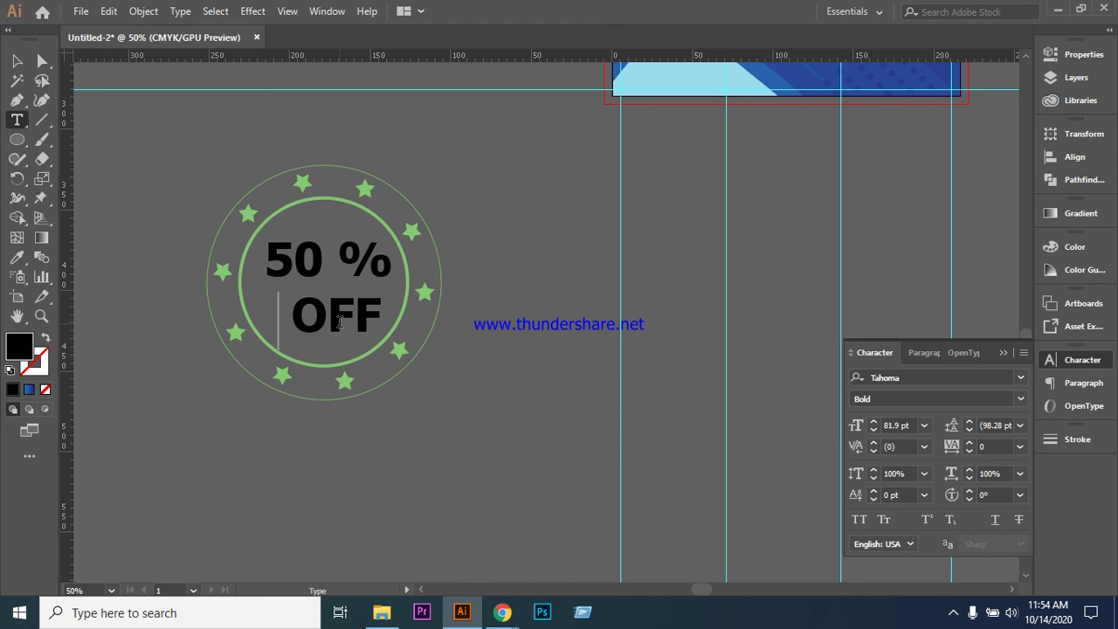
key(BackSpace)
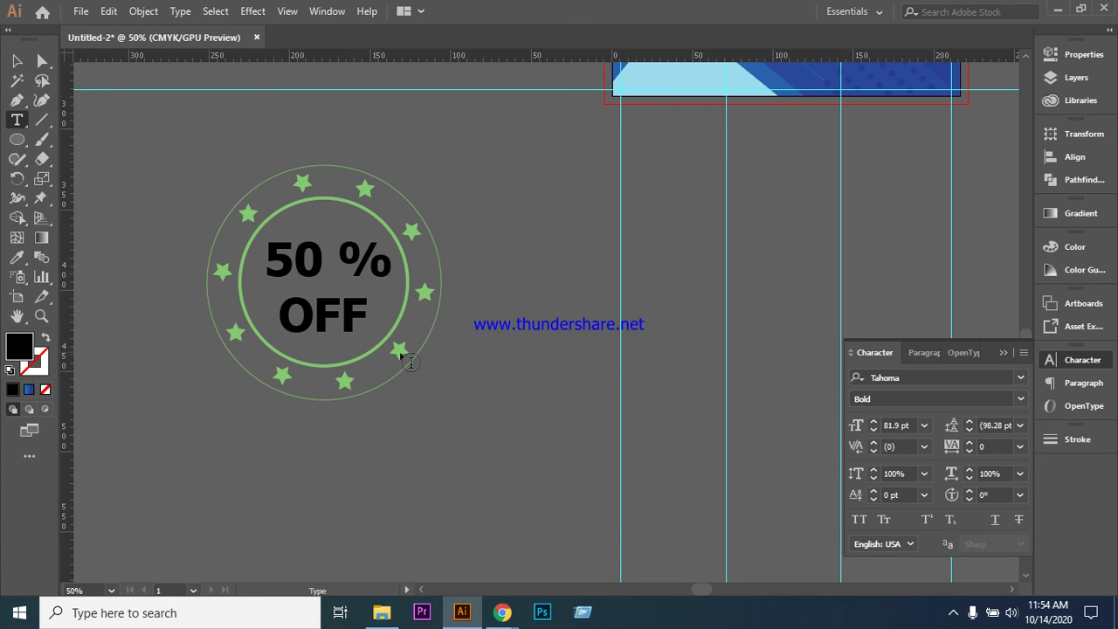
click(17, 61)
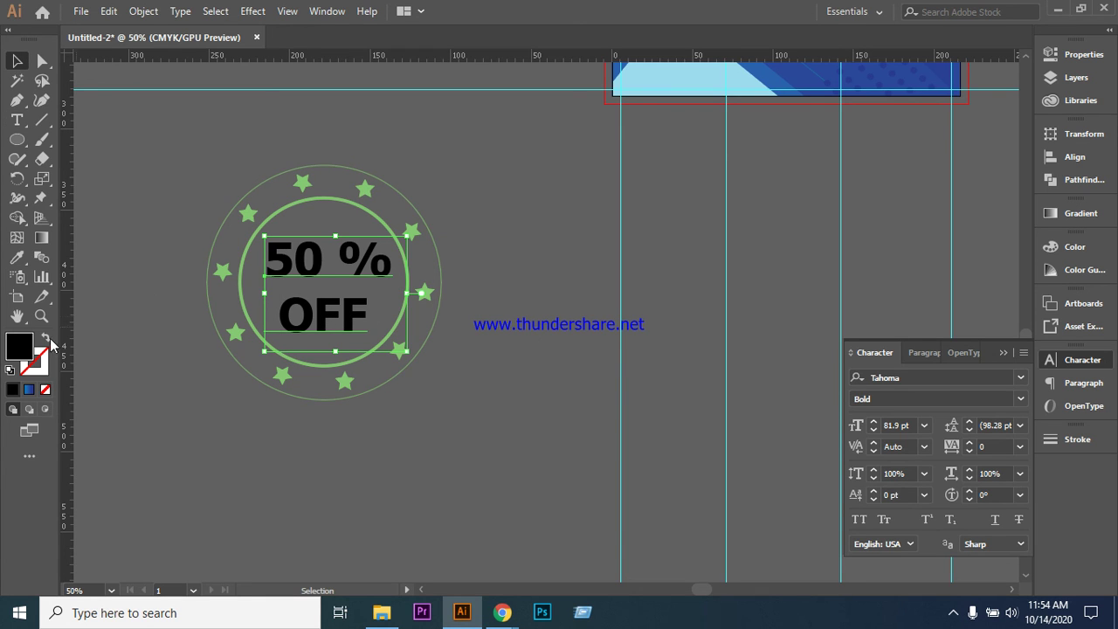
- Fill the 50 % OFF text with a bright green chosen in the Color Picker
double_click(24, 353)
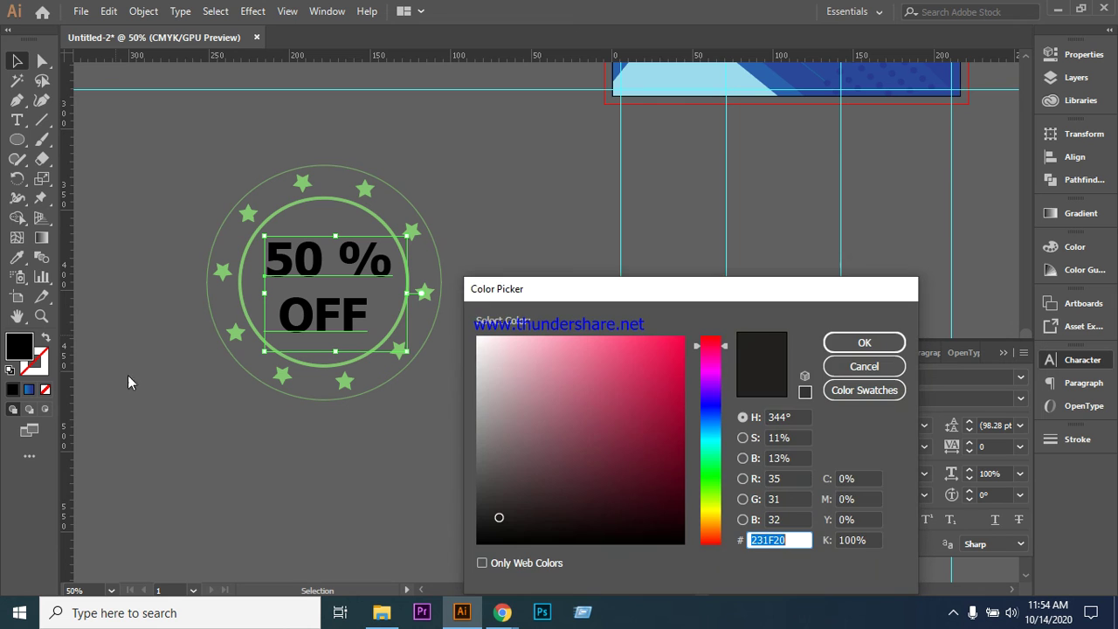
drag(727, 347, 728, 486)
click(663, 349)
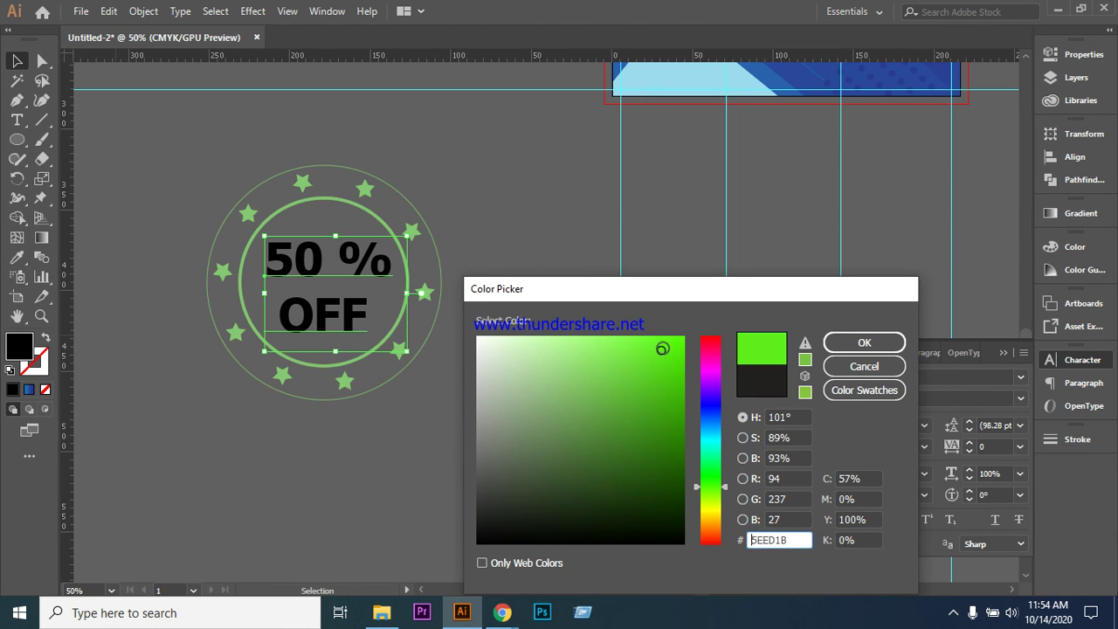
click(678, 343)
click(864, 342)
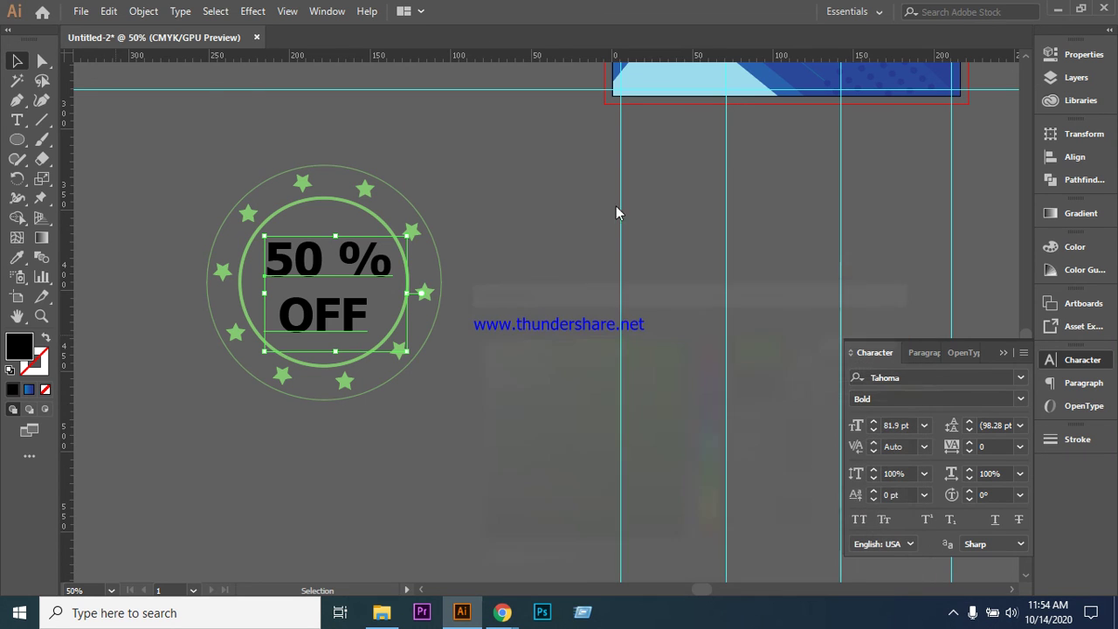
click(509, 224)
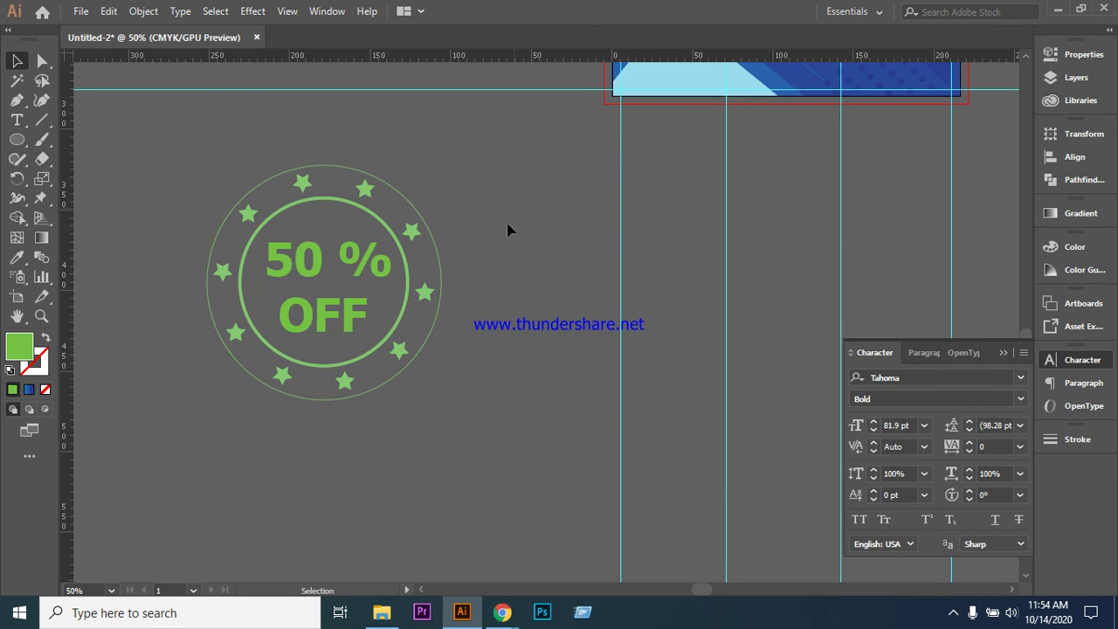
click(262, 230)
- Align the whole badge to the artboard's horizontal centre
click(307, 265)
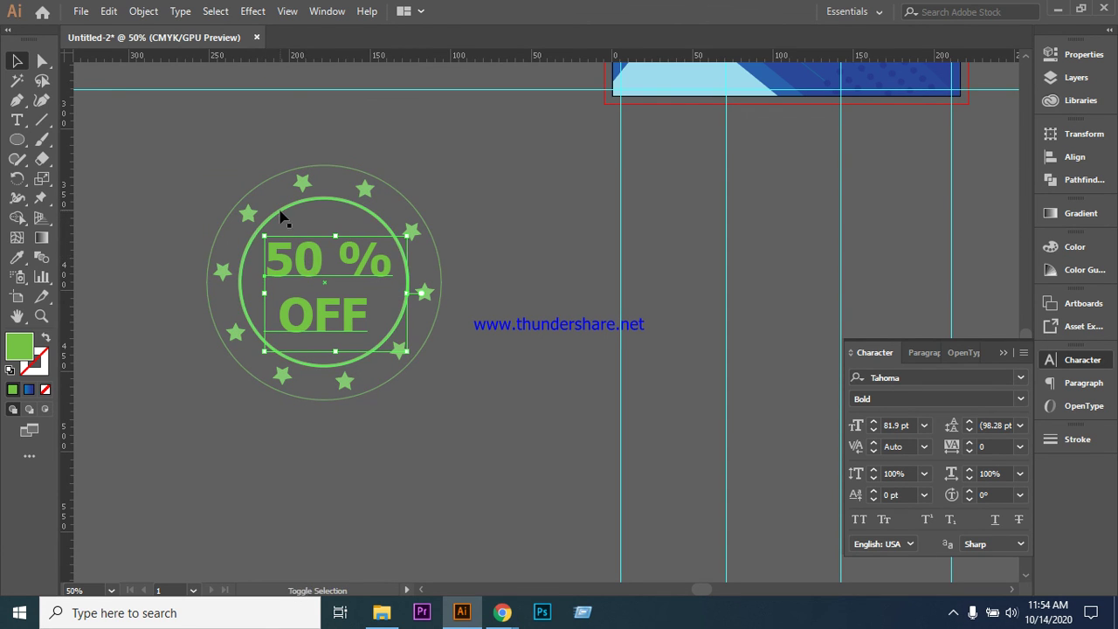
shift+click(282, 220)
click(1082, 159)
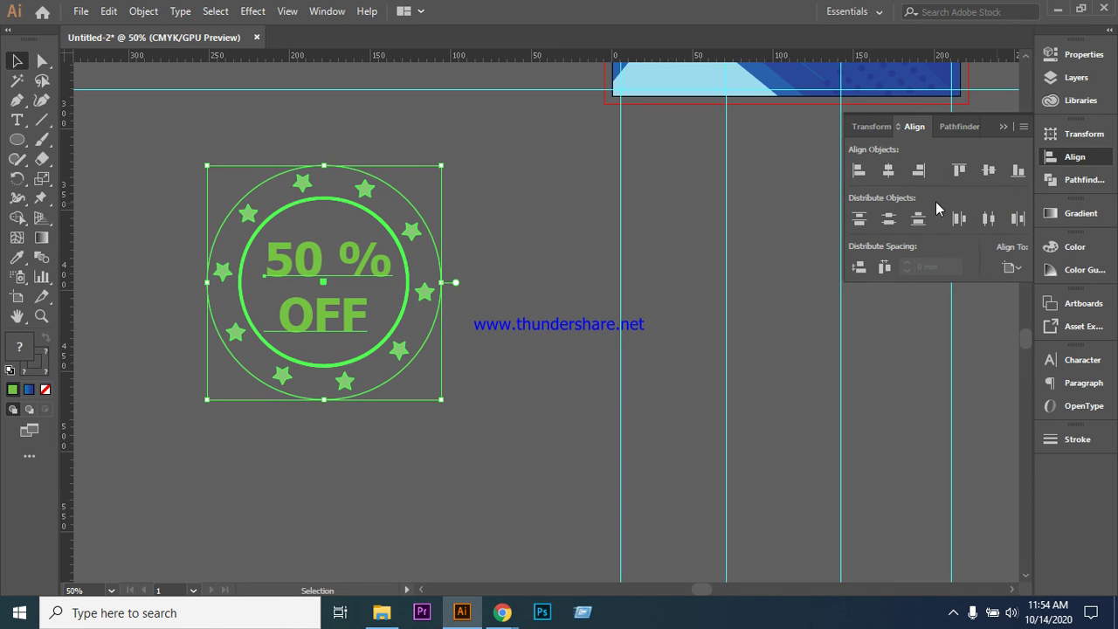
click(887, 171)
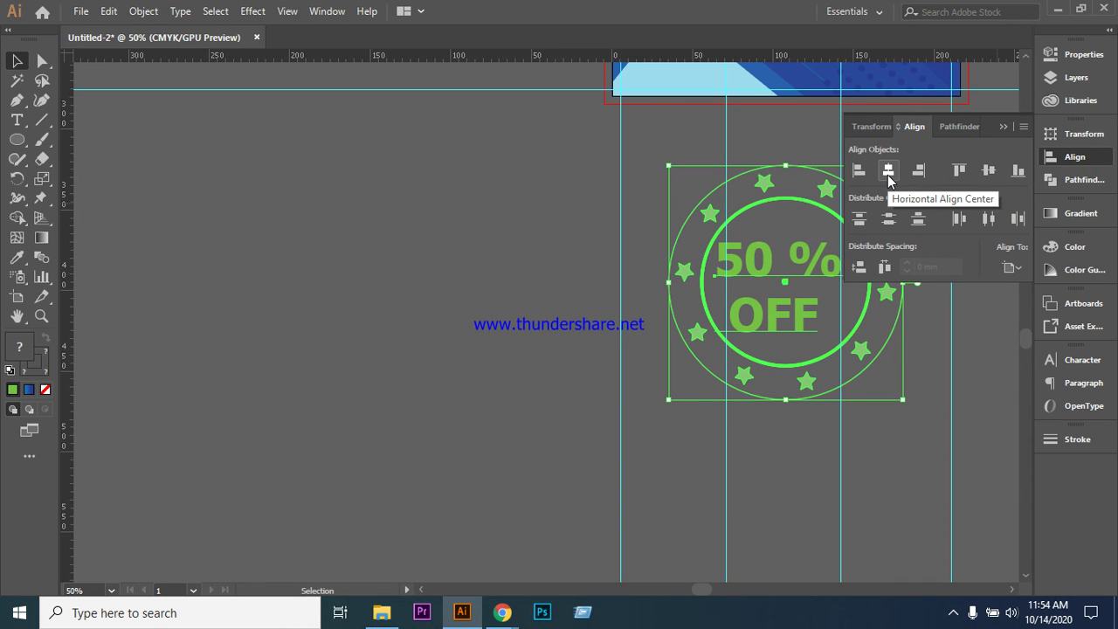
click(539, 312)
click(1004, 126)
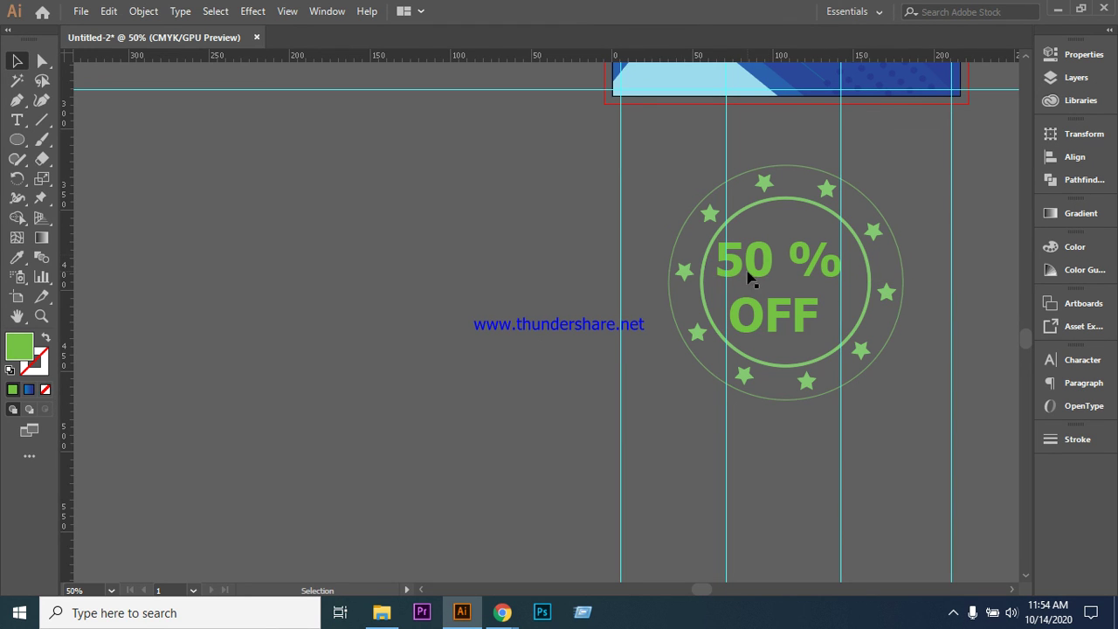
- Align the badge to the artboard's vertical centre and zoom out to the full flyer
click(674, 322)
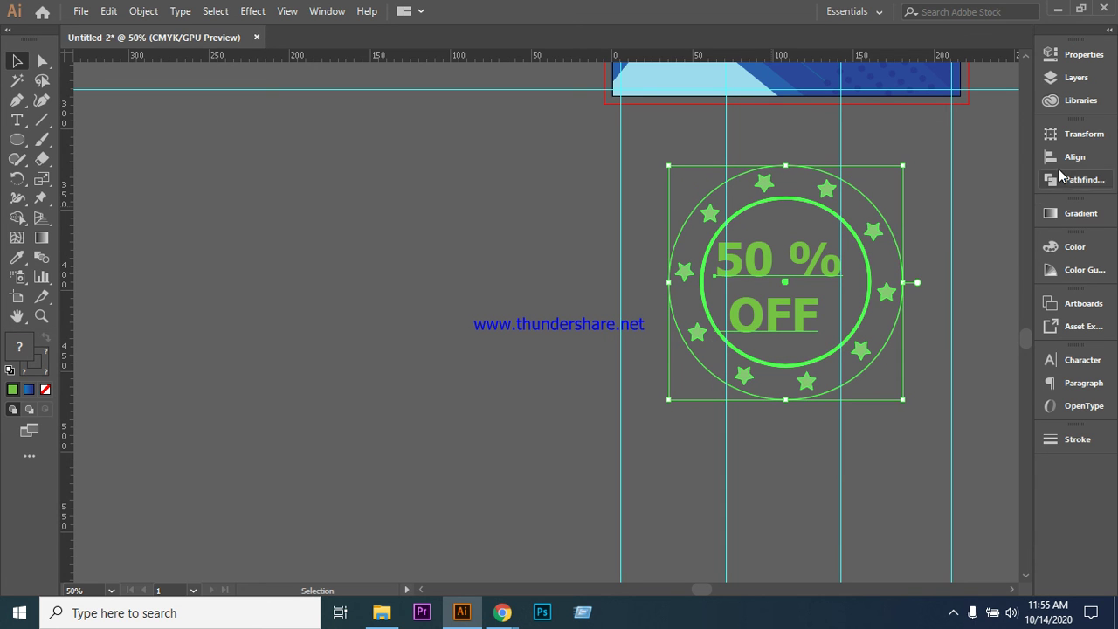
click(1062, 160)
click(988, 171)
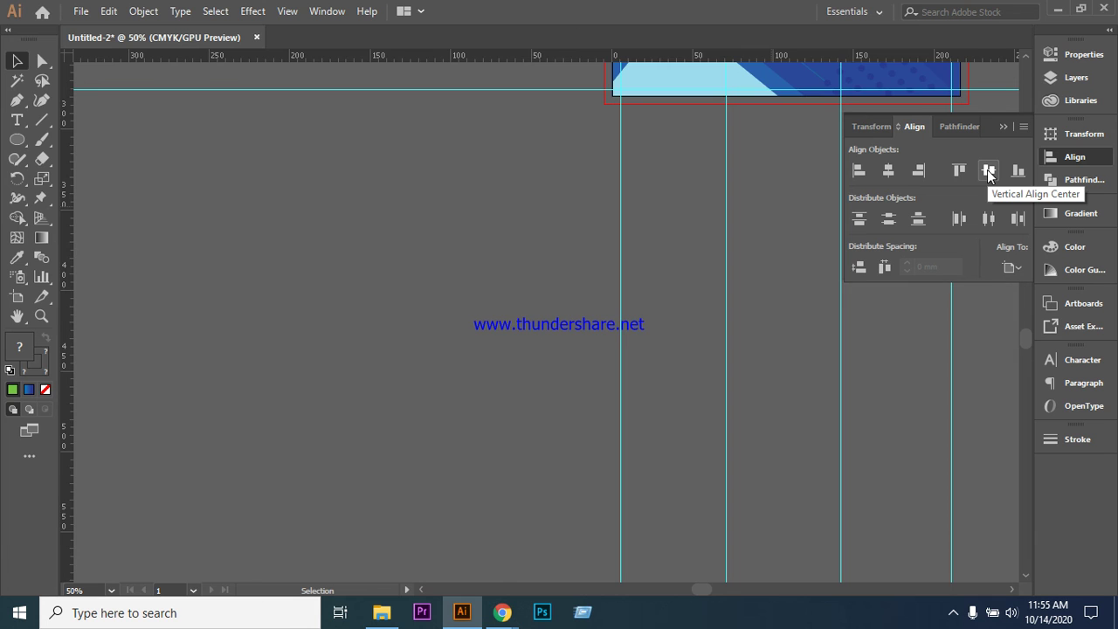
key(ctrl+minus)
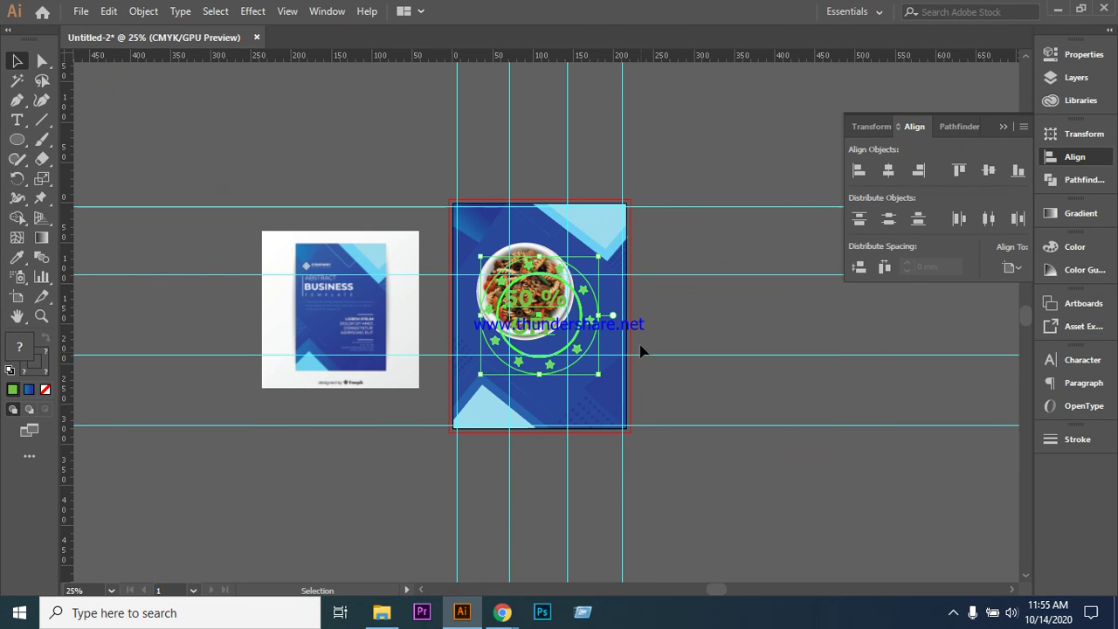
- Nudge the 50 % OFF text two steps right and two steps down inside the ring
click(722, 333)
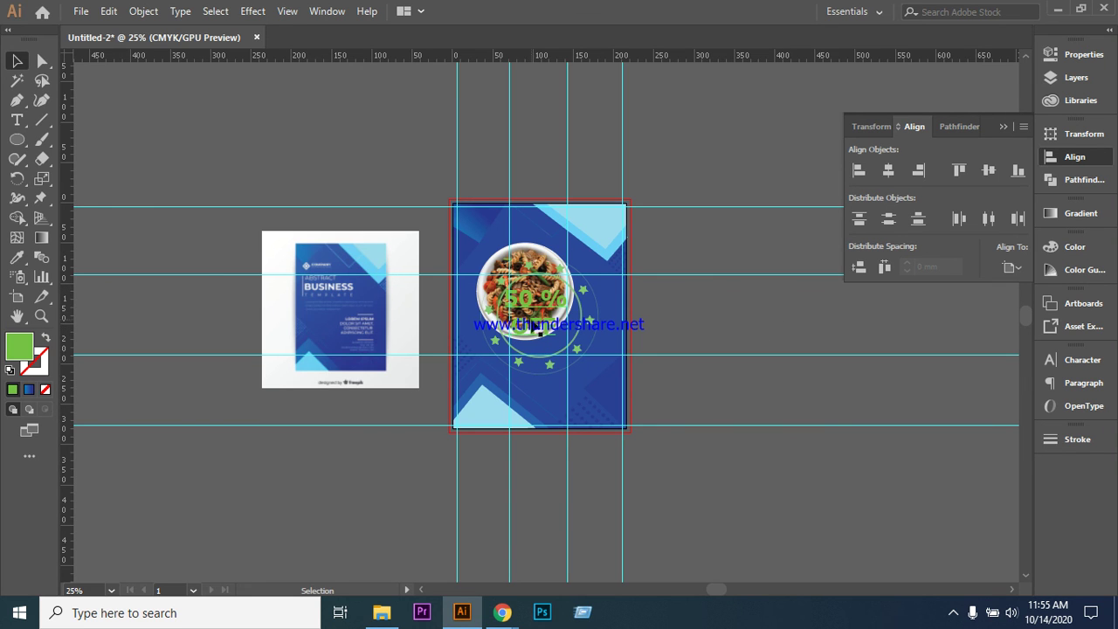
click(521, 302)
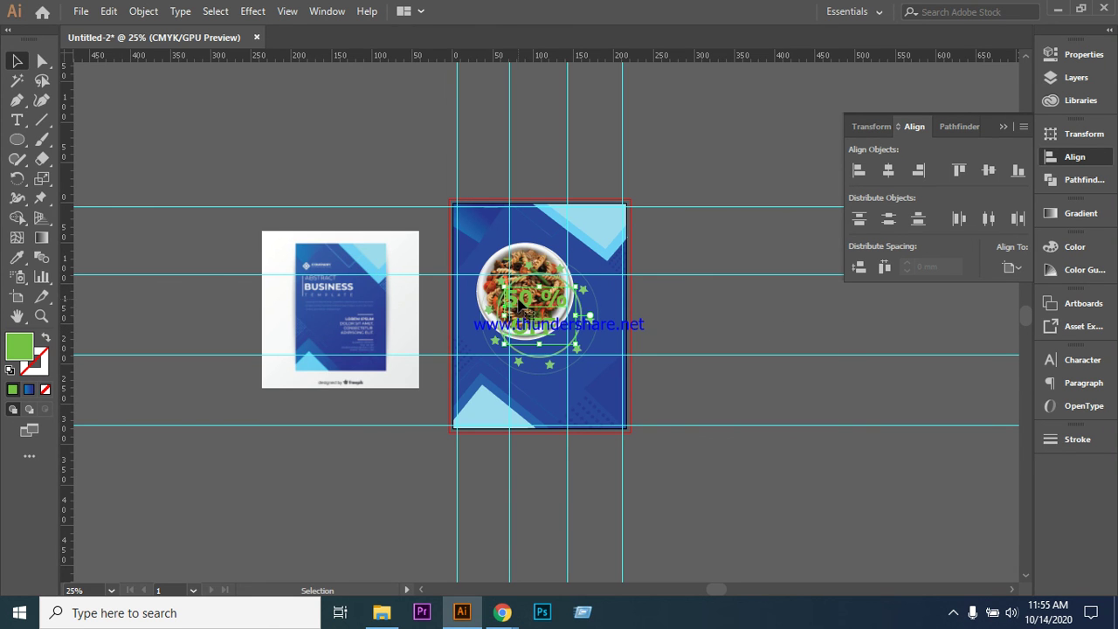
click(432, 312)
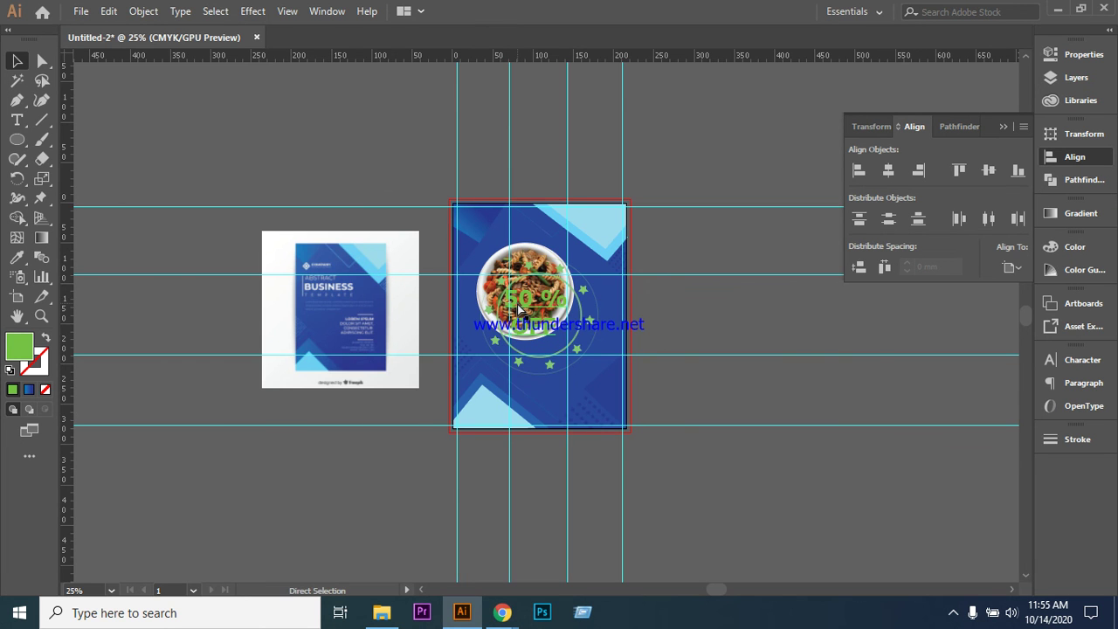
key(ctrl+equal)
key(ctrl+equal)
key(ctrl+equal)
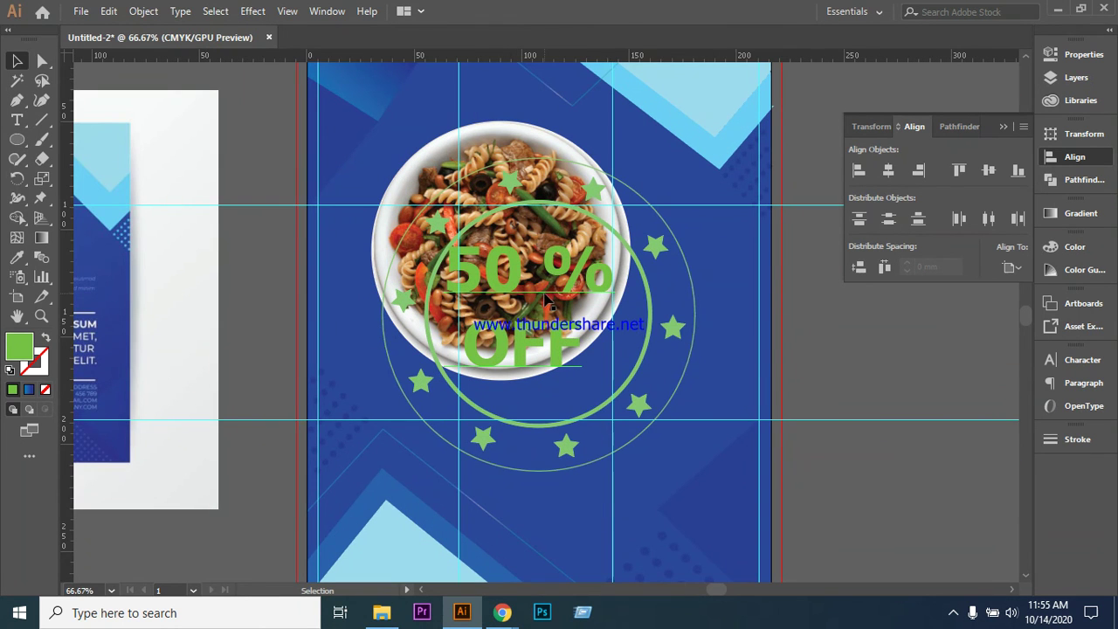
click(546, 295)
key(Right)
key(Right)
key(Right)
key(Right)
key(Right)
key(Right)
key(Right)
key(Right)
key(Right)
key(Right)
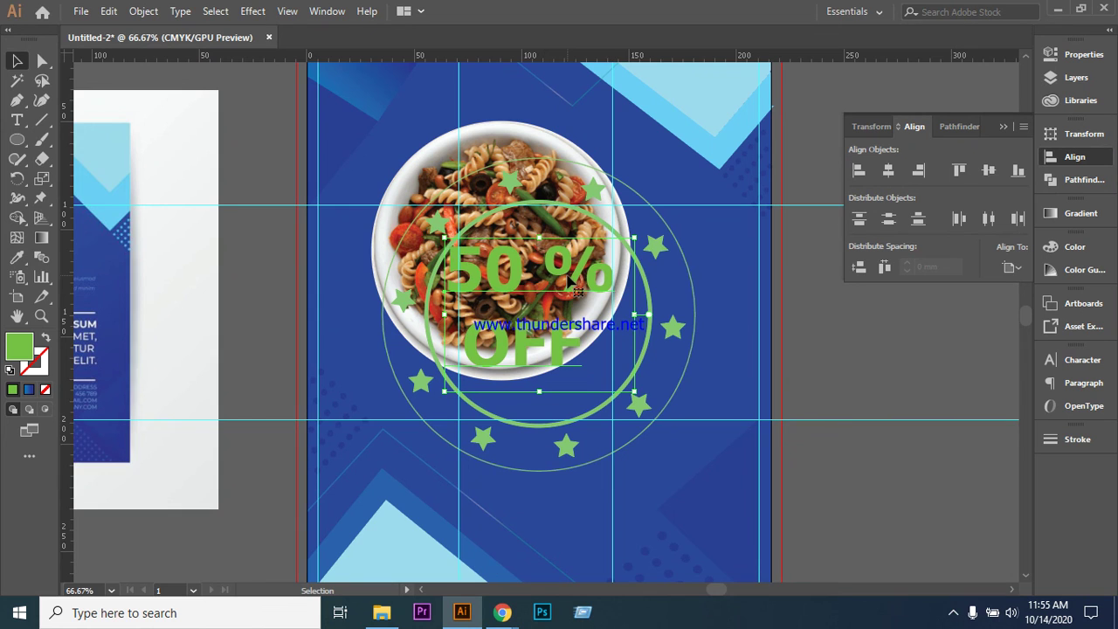
key(Right)
key(Right)
key(Right)
key(Right)
key(Right)
key(Right)
key(Right)
key(Right)
key(Right)
key(Right)
key(Right)
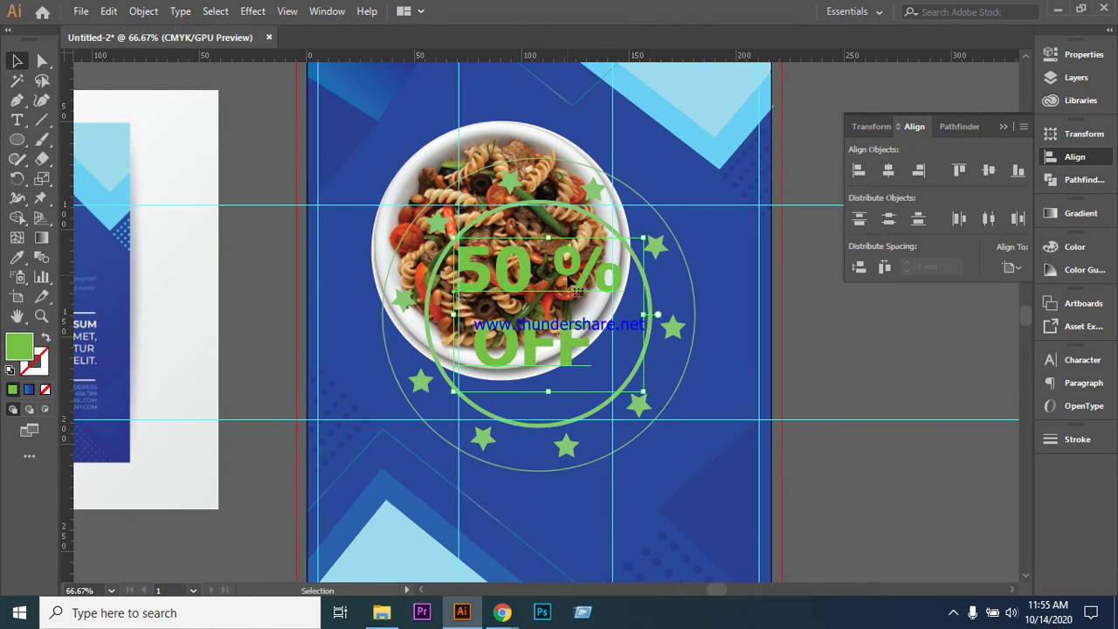
key(Down)
key(Down)
key(Down)
key(Down)
key(Down)
key(Down)
key(Down)
key(Down)
key(Down)
key(Down)
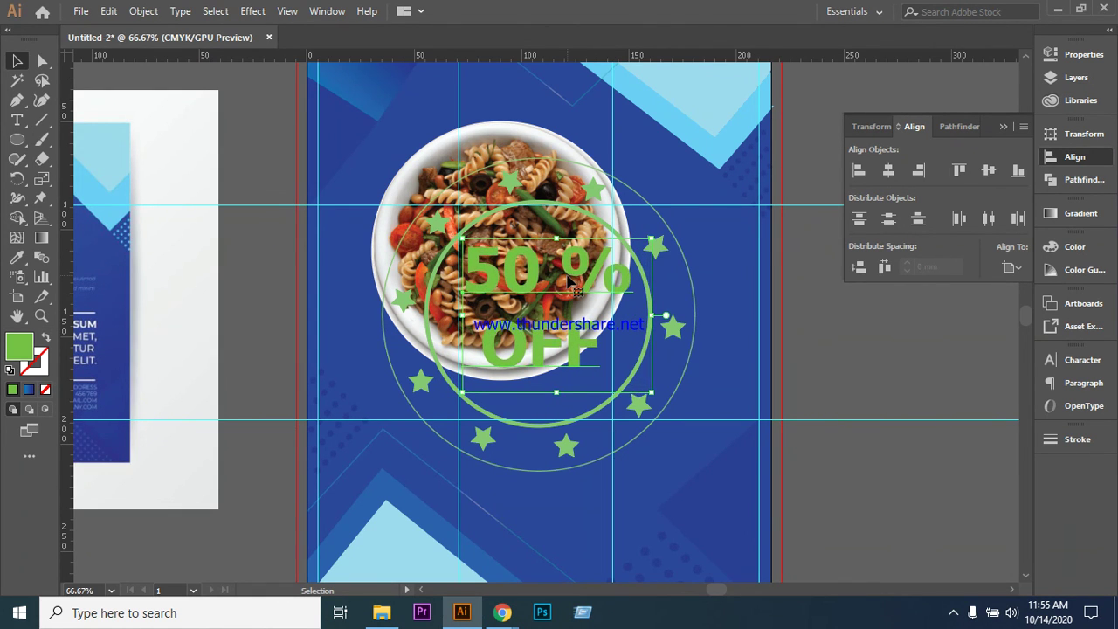
key(Down)
key(Down)
key(Down)
key(Down)
key(Down)
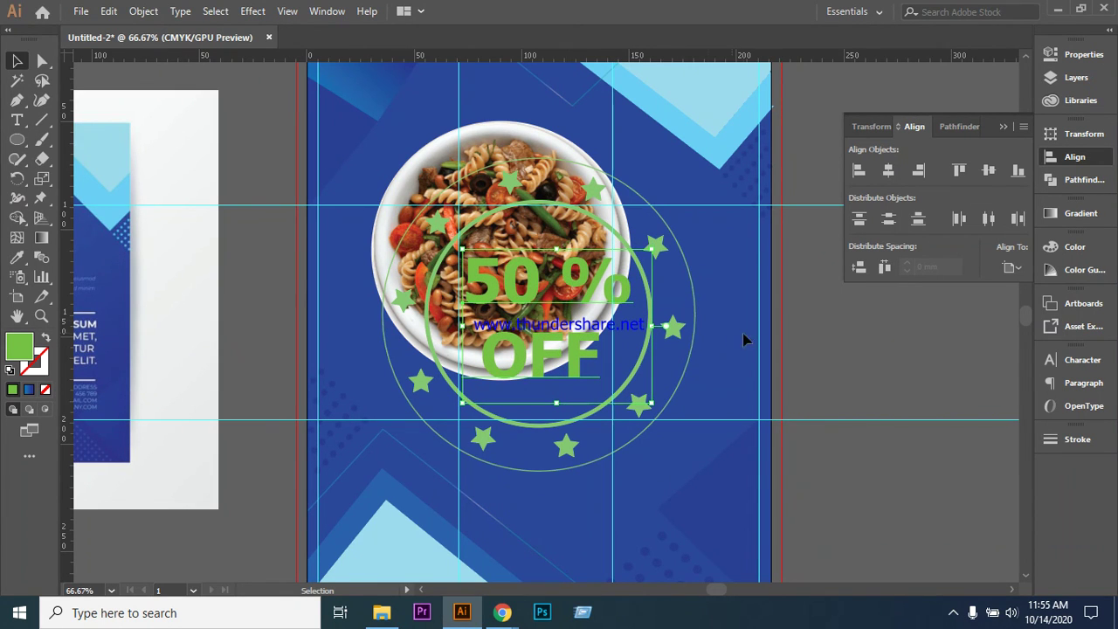
- Select the star ring together with the text group
click(357, 232)
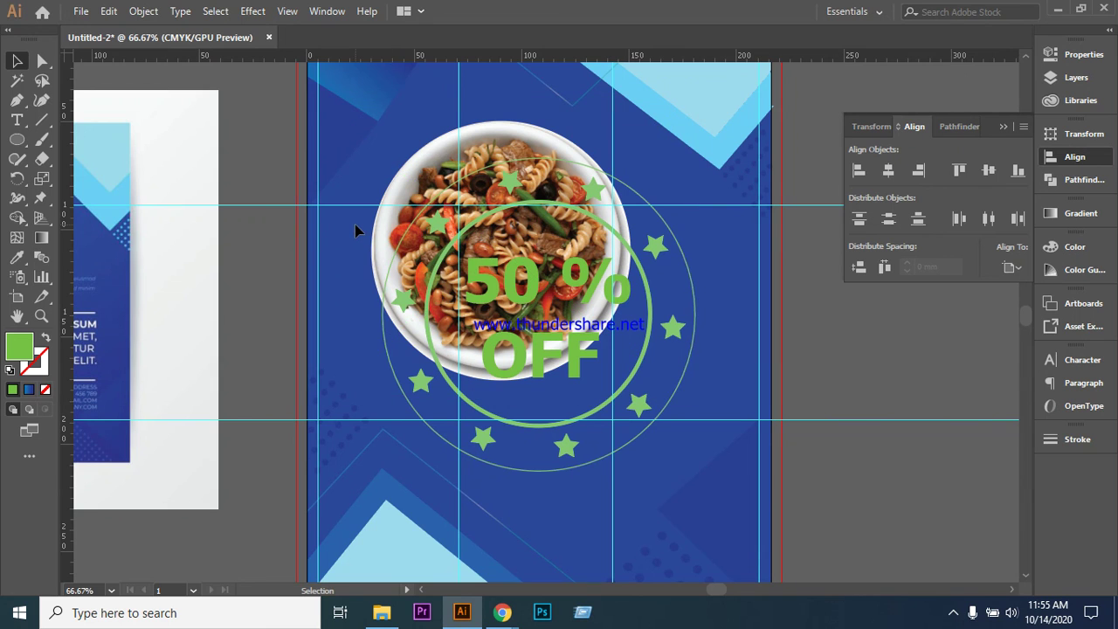
click(400, 395)
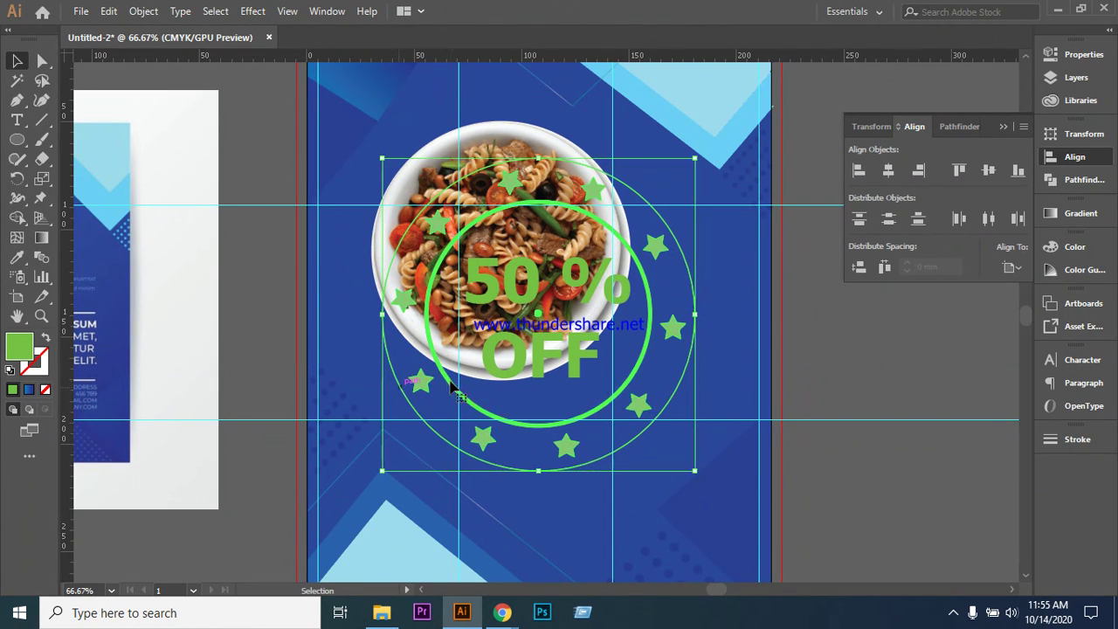
shift+click(524, 364)
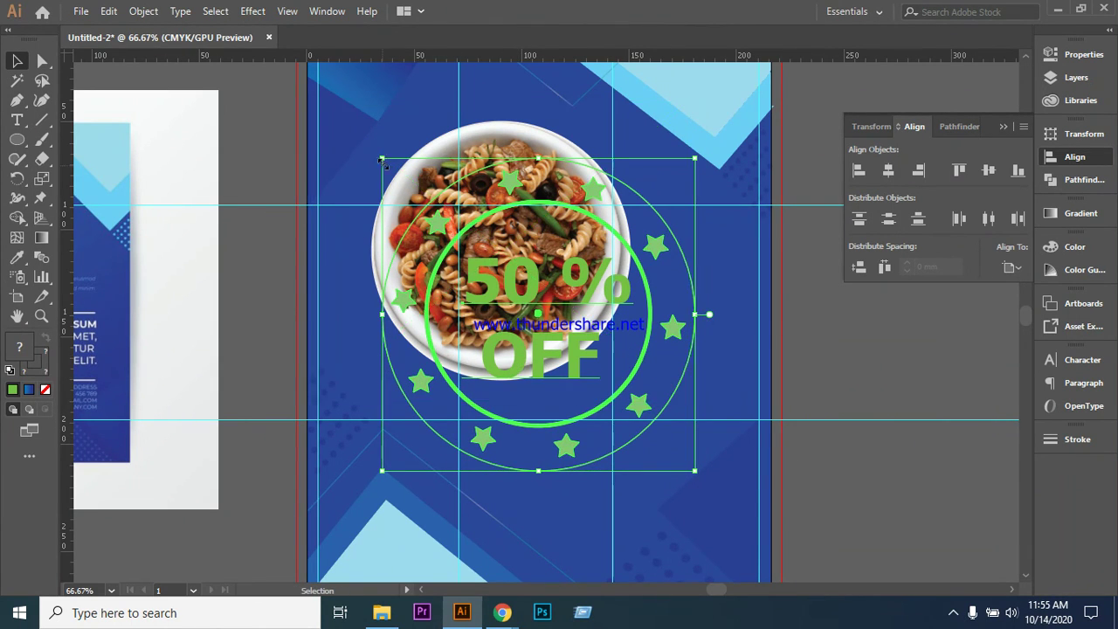
- Scale the badge down and group all its parts
drag(382, 159, 540, 316)
click(818, 348)
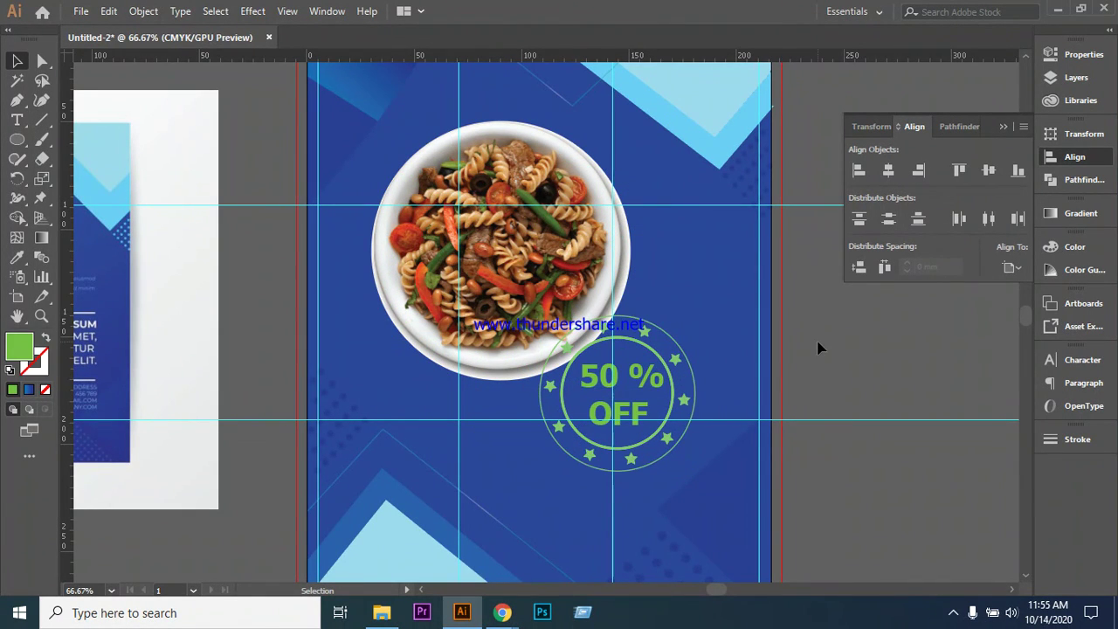
click(633, 348)
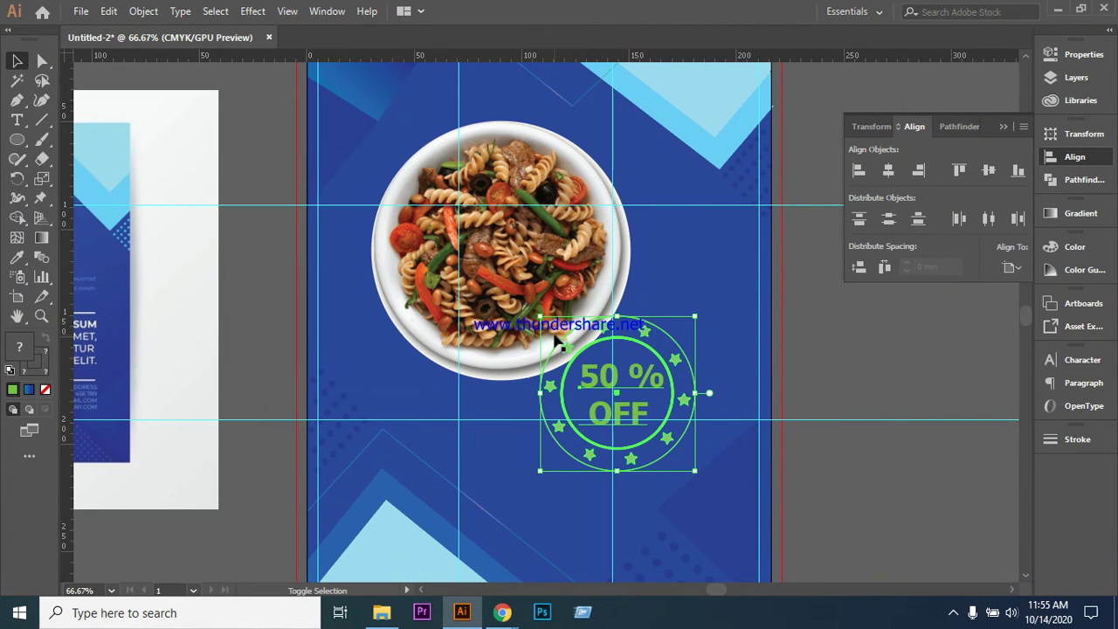
drag(540, 317, 573, 350)
right_click(626, 365)
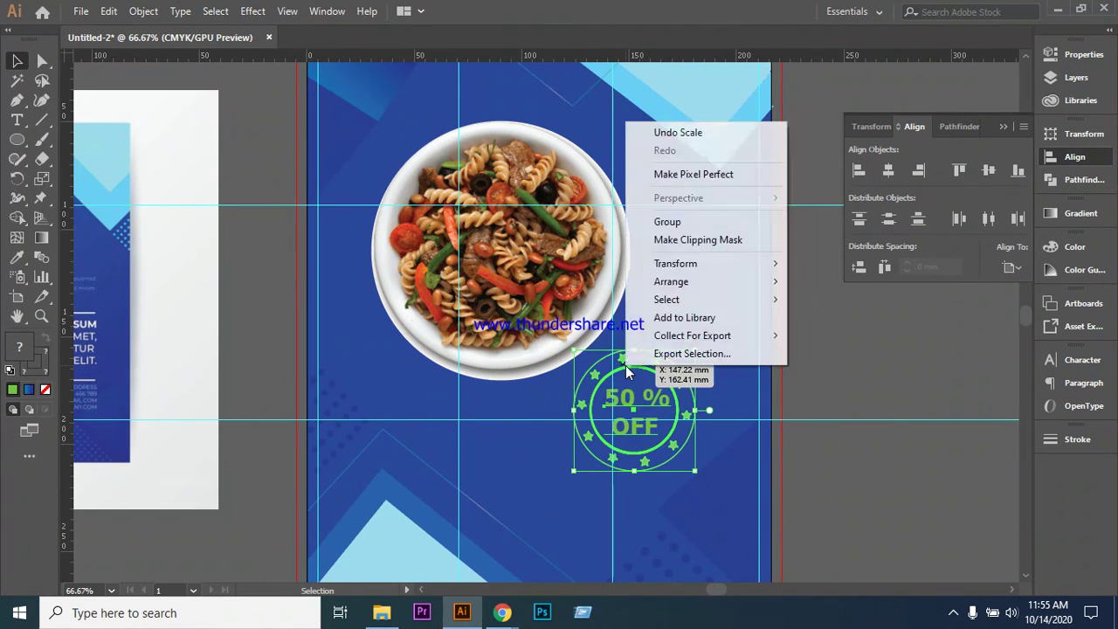
click(664, 221)
- Move the badge up onto the plate's lower-right rim, then ungroup it
click(869, 327)
click(657, 378)
drag(657, 378, 623, 303)
click(868, 339)
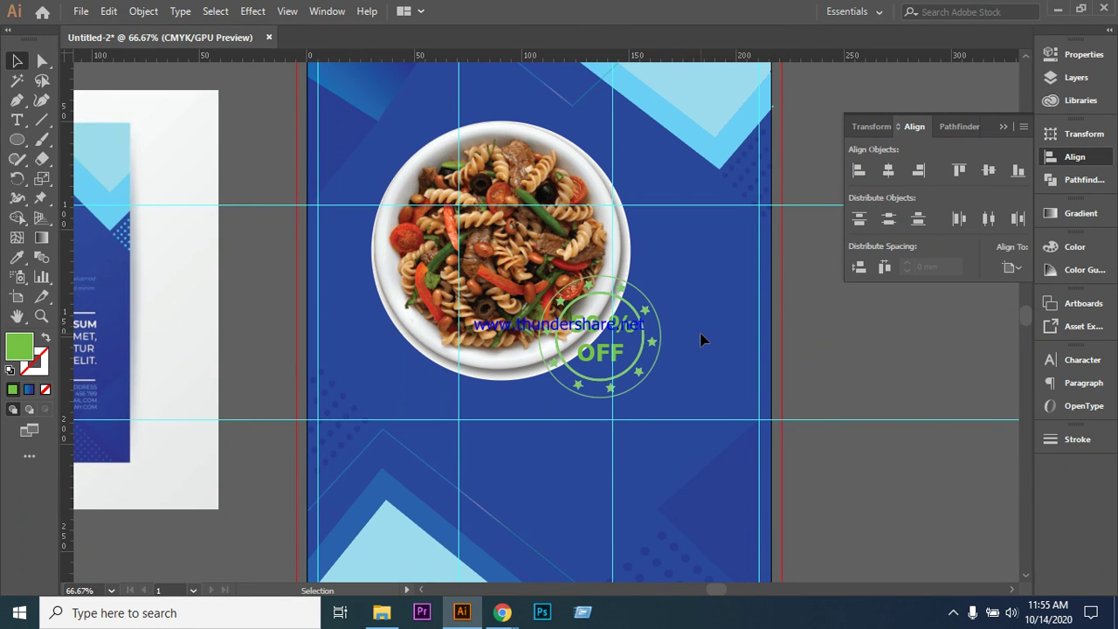
scroll(813, 420, up, 3)
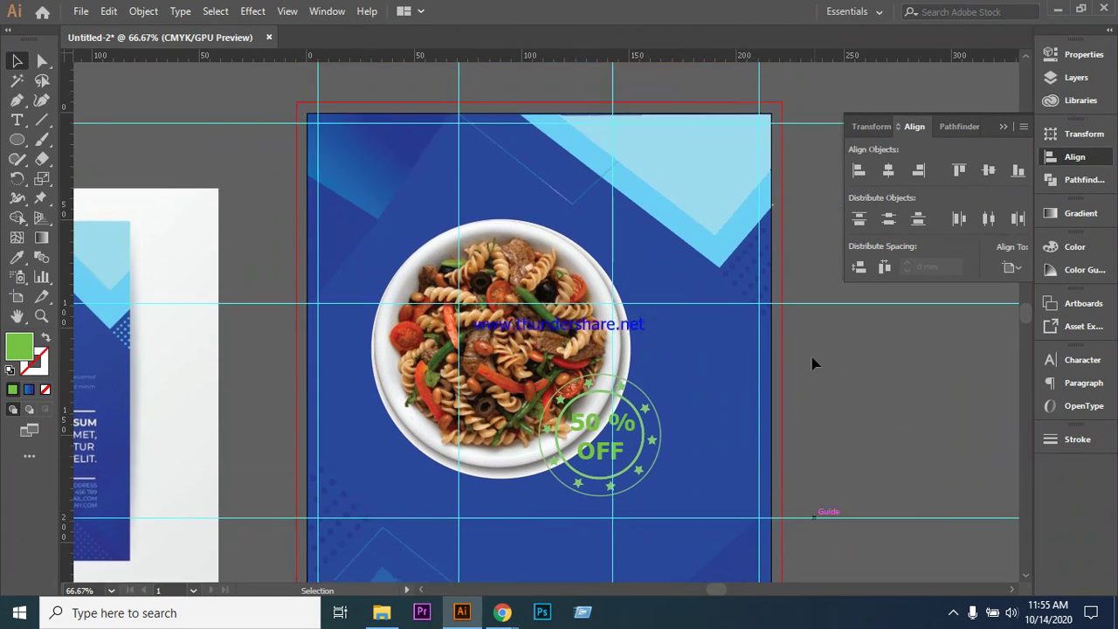
scroll(814, 364, down, 2)
click(626, 354)
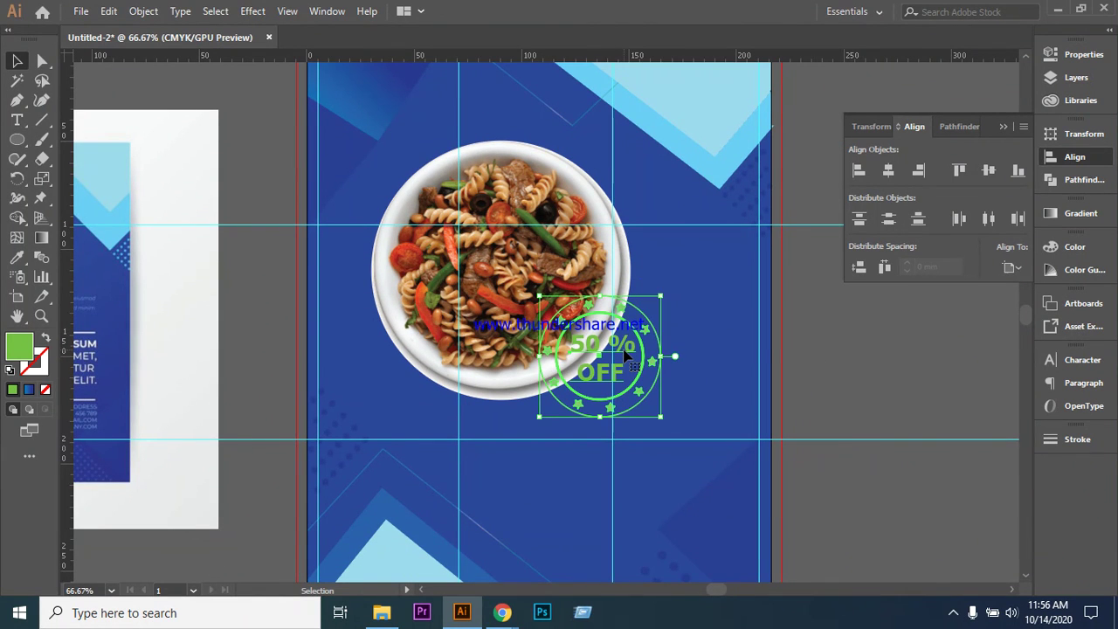
right_click(626, 355)
click(687, 225)
click(873, 369)
- Refill the badge's 50 % OFF text with bright yellow-green A8FF00
click(601, 358)
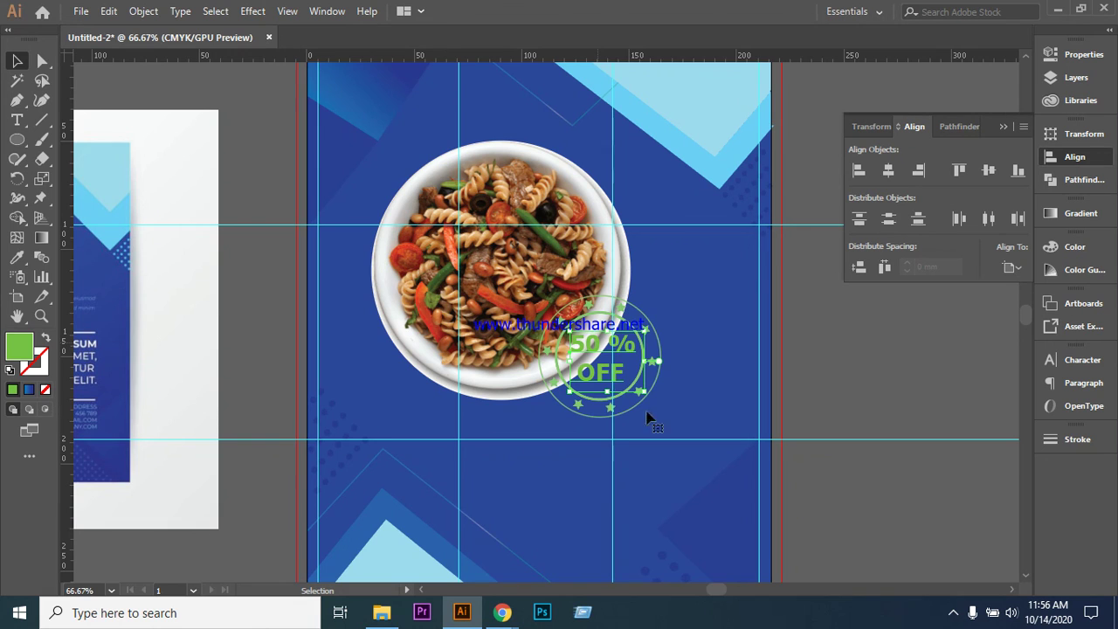
double_click(21, 345)
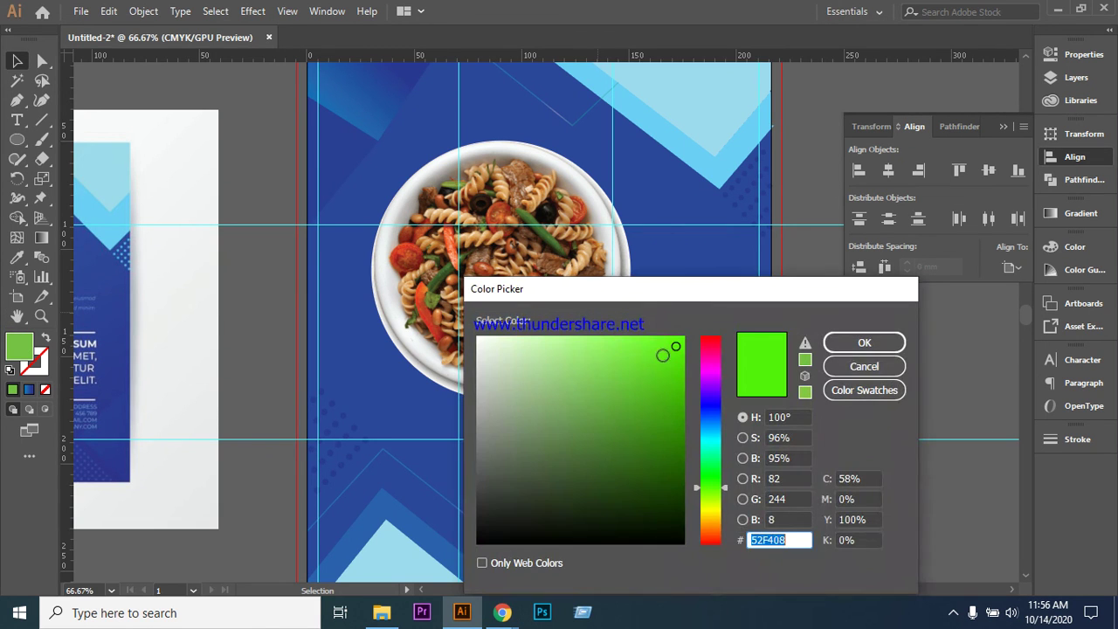
drag(677, 348, 691, 332)
drag(723, 493, 724, 497)
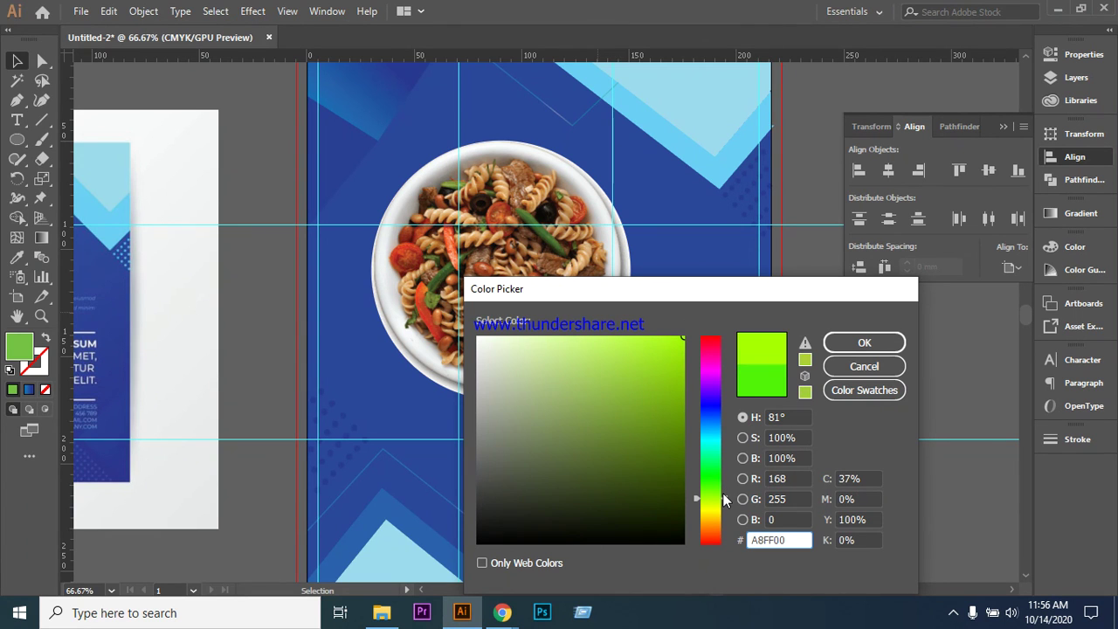
click(680, 341)
click(898, 346)
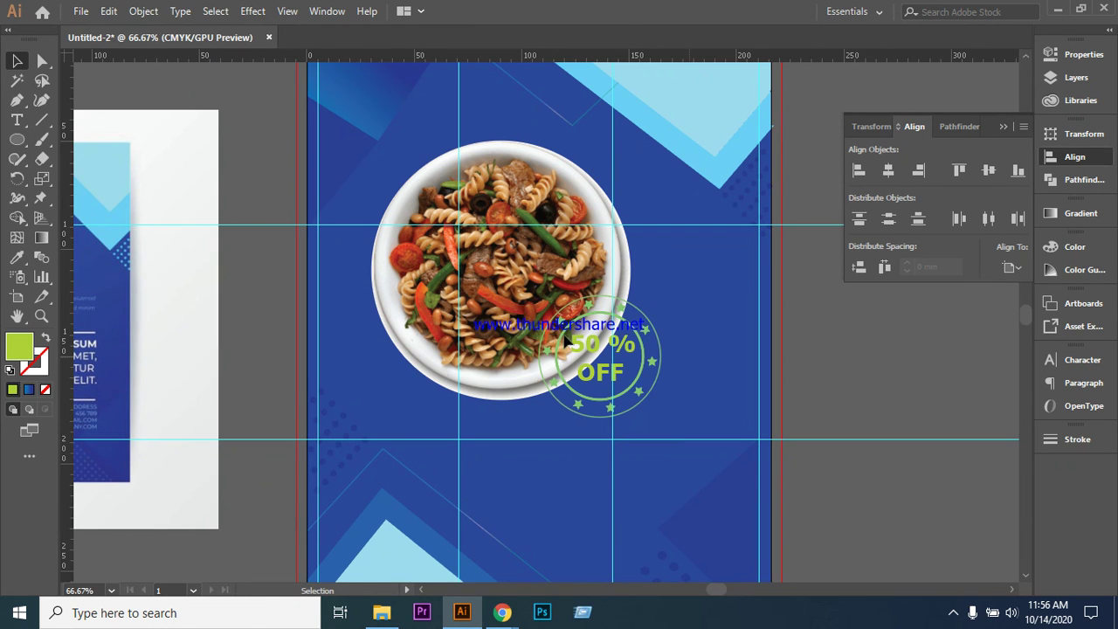
- Select all parts of the 50 % OFF badge and arrow-nudge it right onto the plate's lower-right rim
scroll(524, 360, down, 3)
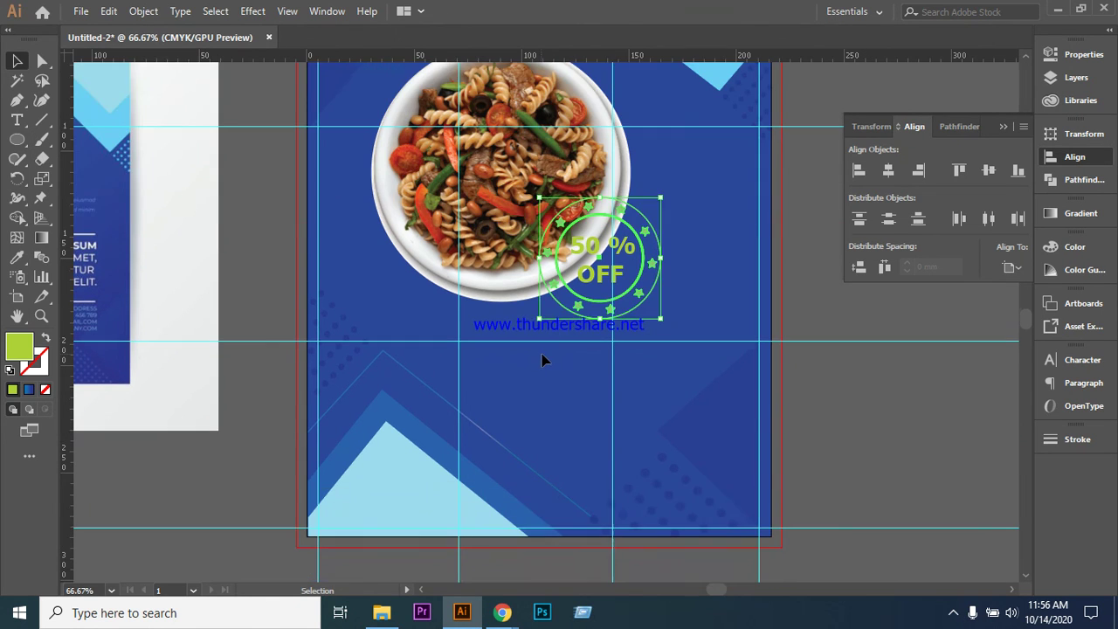
click(602, 276)
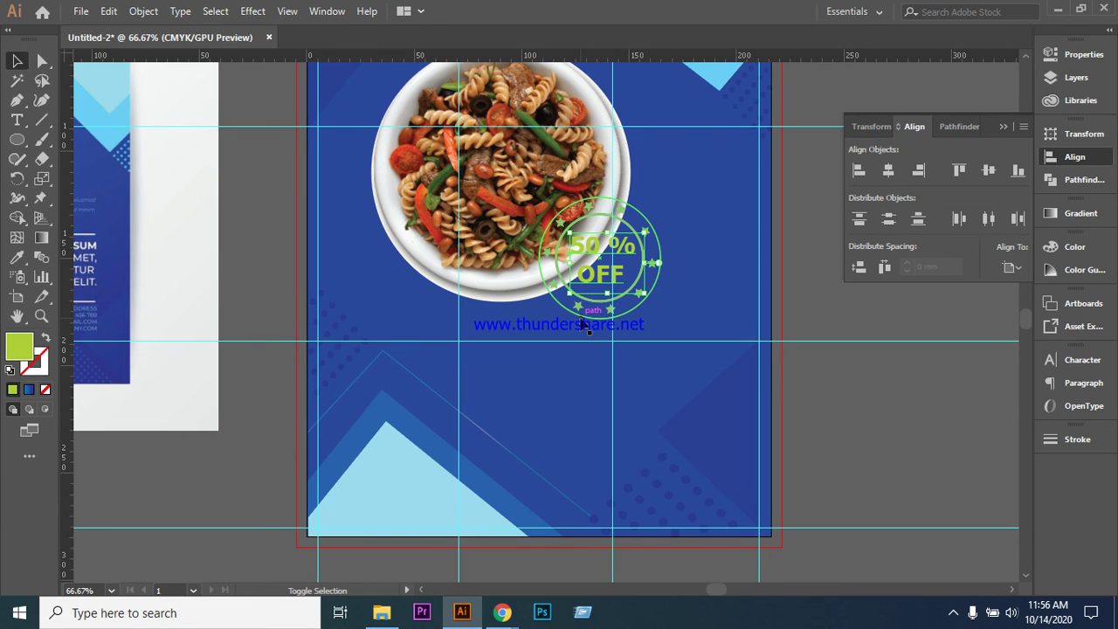
click(602, 301)
key(Up)
key(Up)
key(Up)
key(Up)
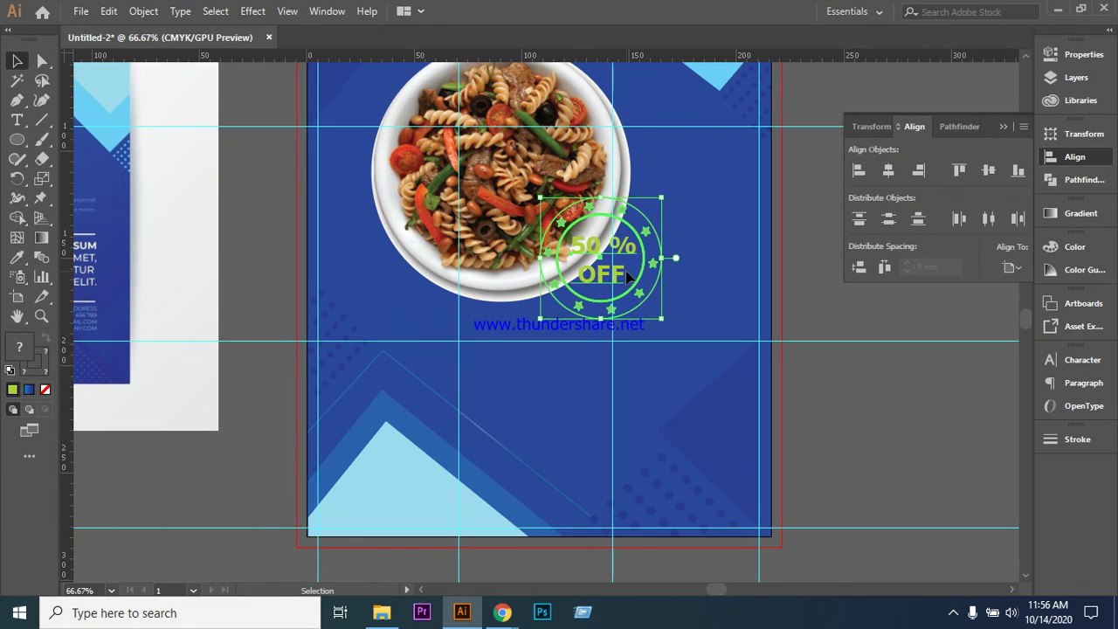
key(Right)
key(Right)
key(Right)
key(Right)
key(Right)
key(Right)
key(Right)
key(Right)
key(Right)
key(Right)
key(Right)
key(Right)
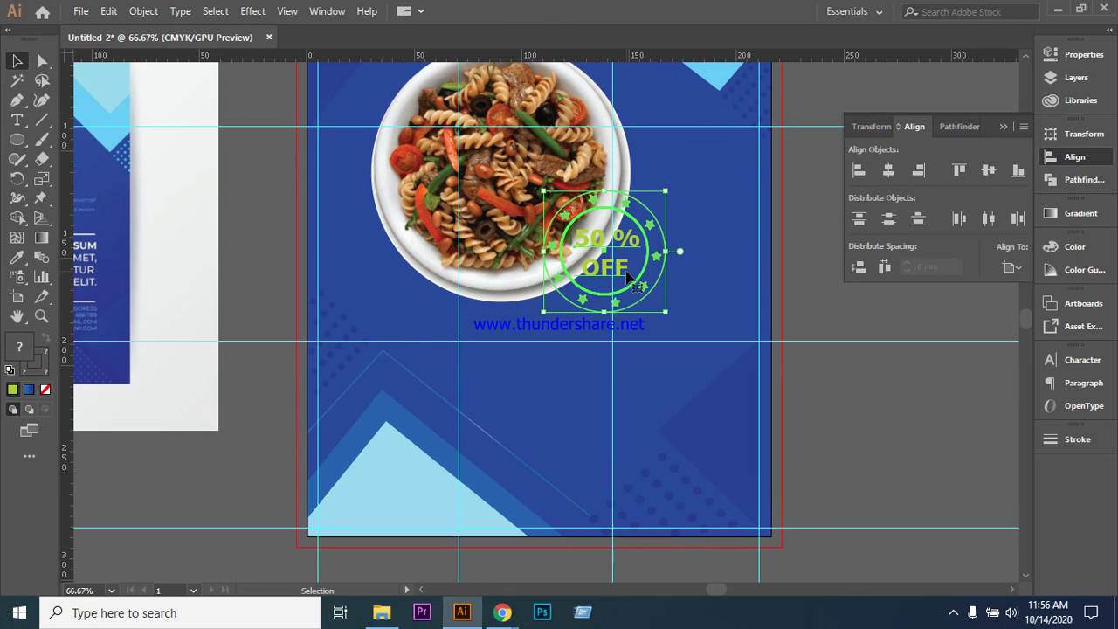
key(Right)
key(Right)
key(Right)
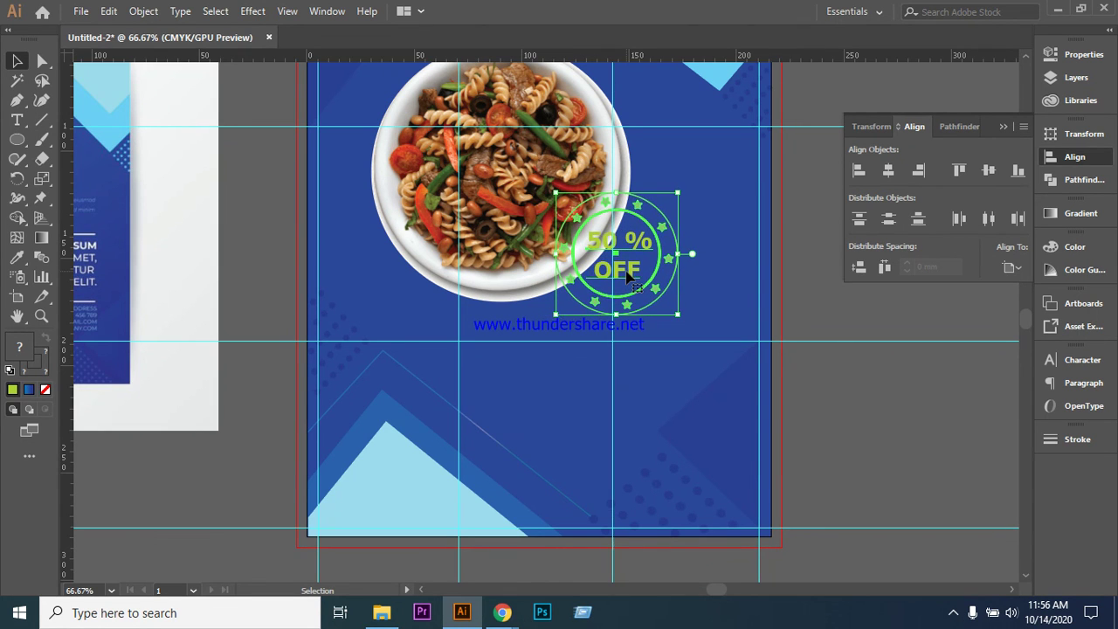
key(Down)
key(Down)
key(Right)
key(Up)
key(Up)
key(Left)
key(Left)
key(Left)
key(Left)
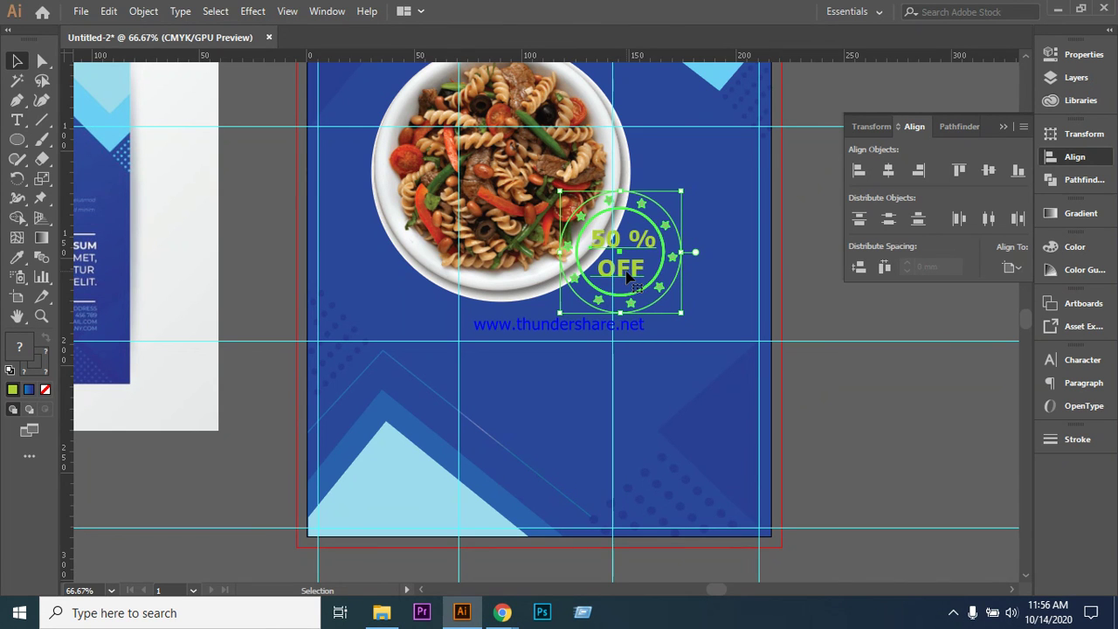
click(835, 328)
- Zoom out to 16.67% to check the whole flyer, then zoom back in to 50%
scroll(679, 407, up, 4)
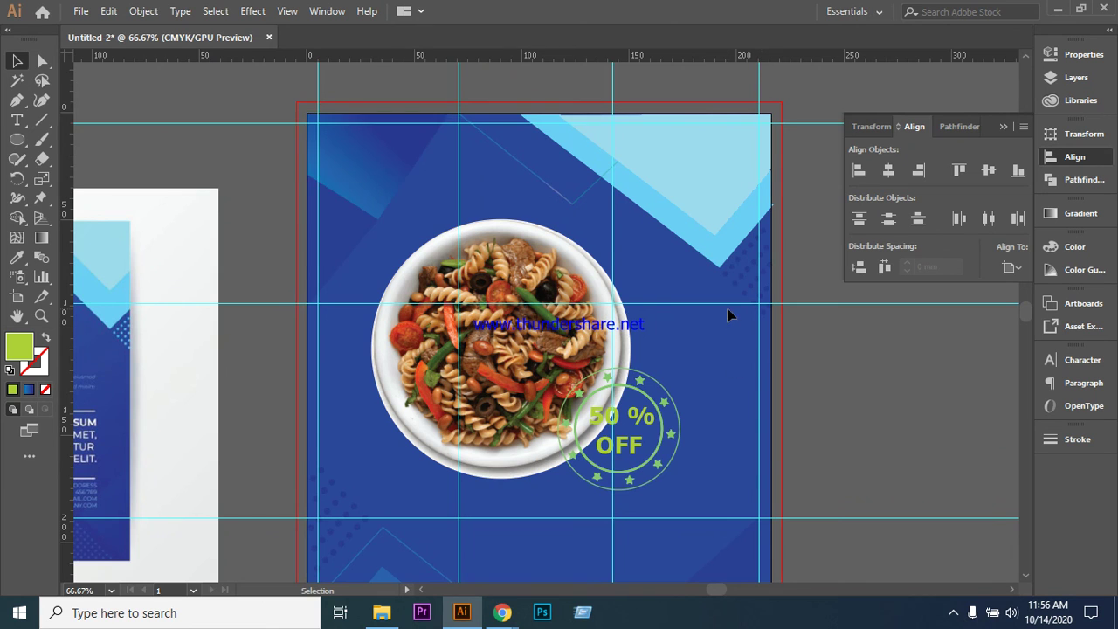
scroll(728, 312, down, 4)
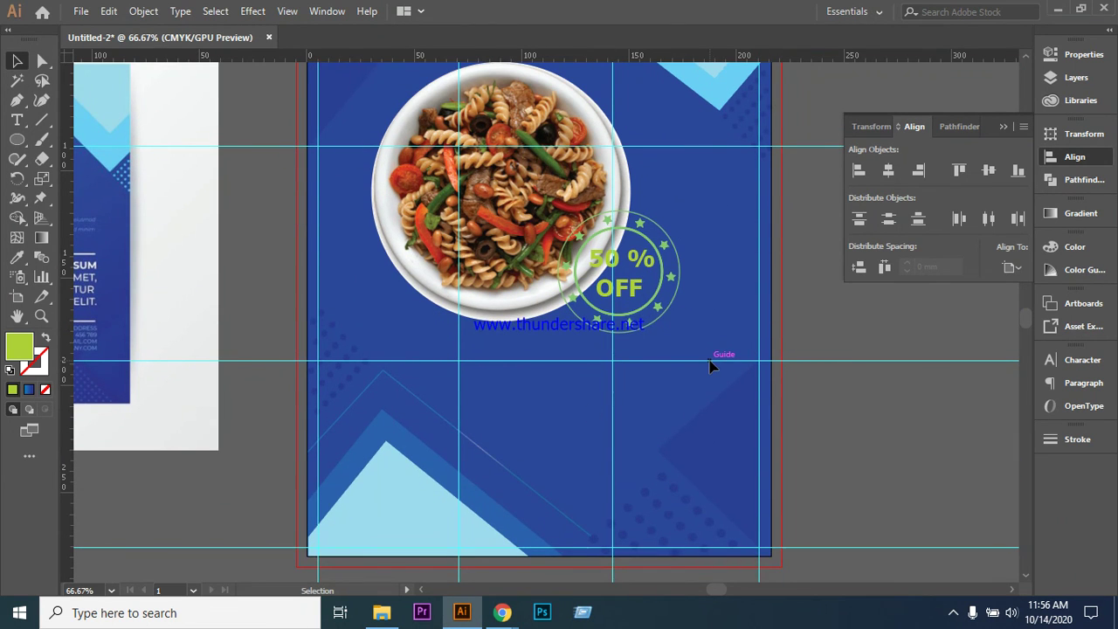
key(ctrl+minus)
key(ctrl+minus)
key(ctrl+minus)
key(ctrl+minus)
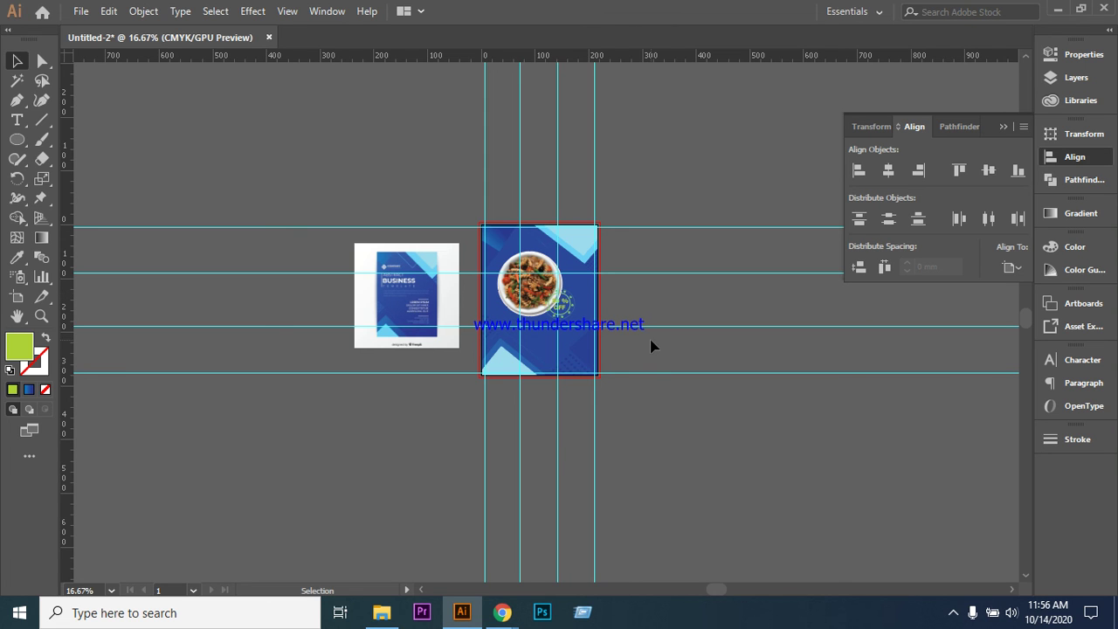
key(p)
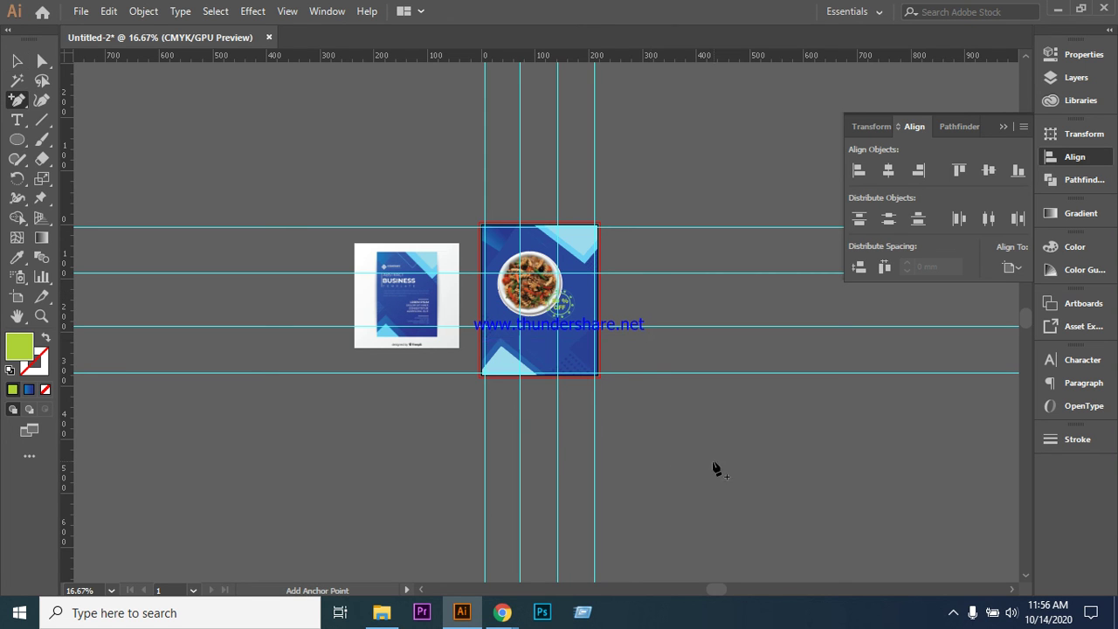
key(v)
key(p)
key(v)
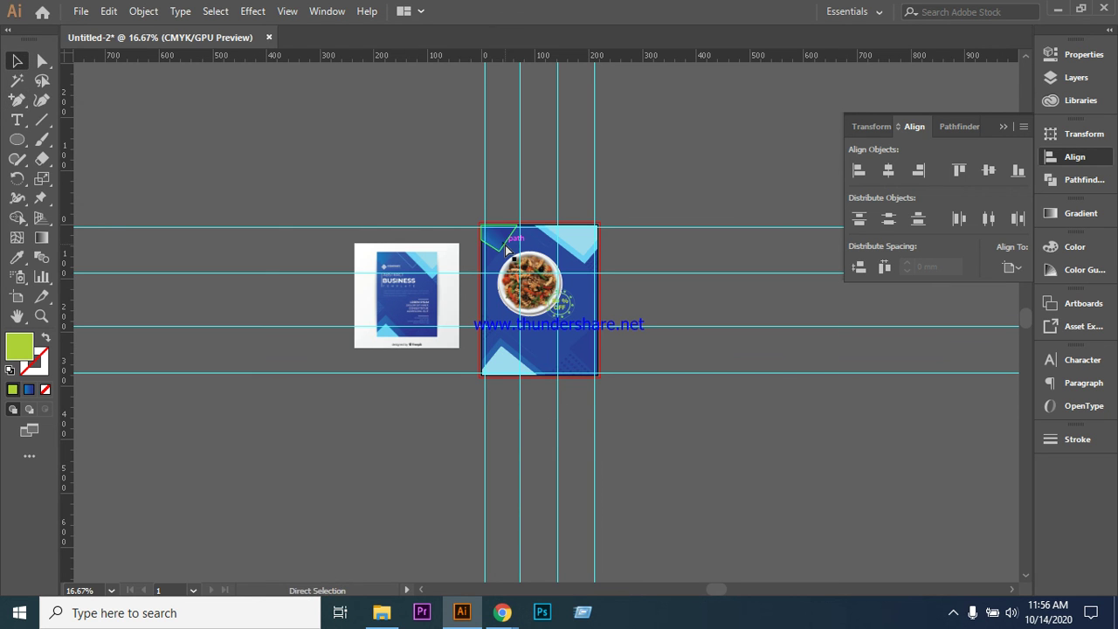
key(ctrl+equal)
key(ctrl+equal)
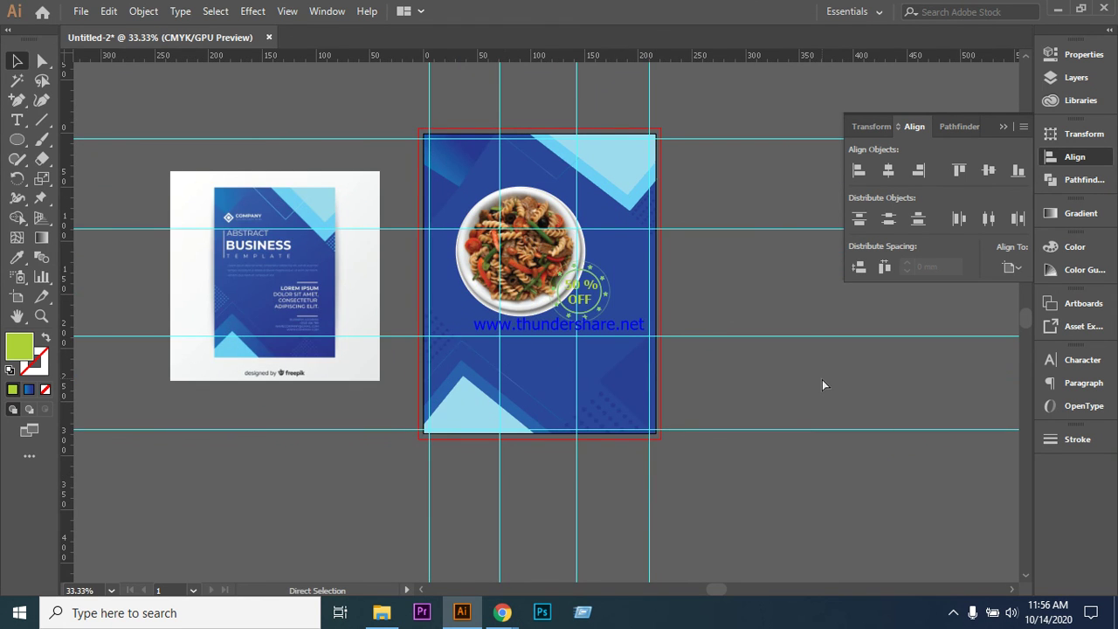
key(ctrl+equal)
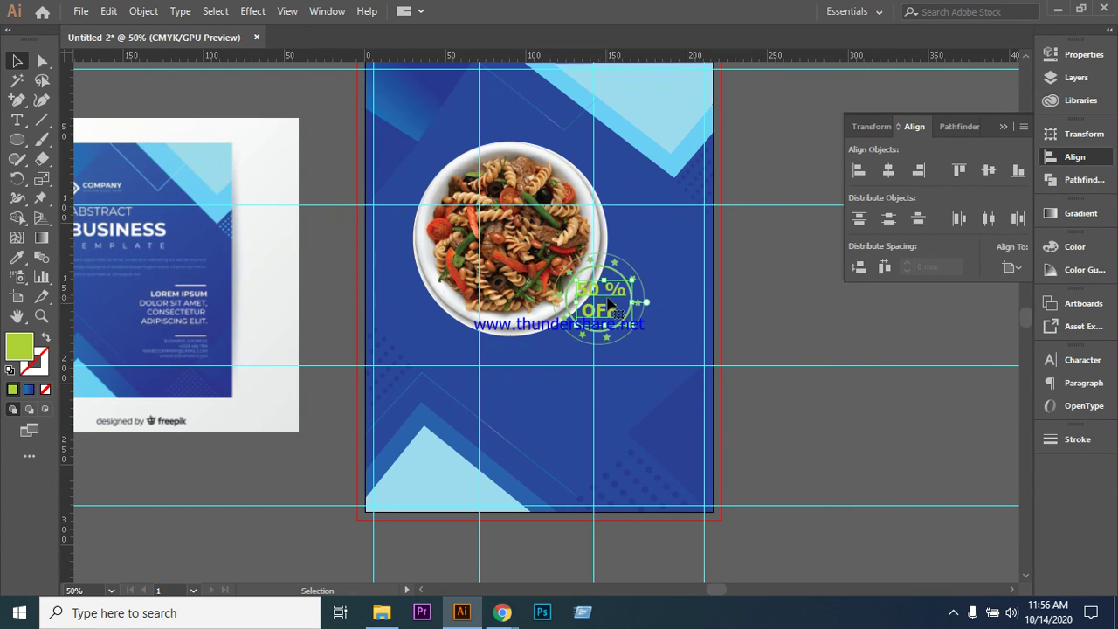
scroll(682, 315, up, 2)
- Add the pasta image to the badge selection and confirm the Text Wrap Options
shift+click(524, 197)
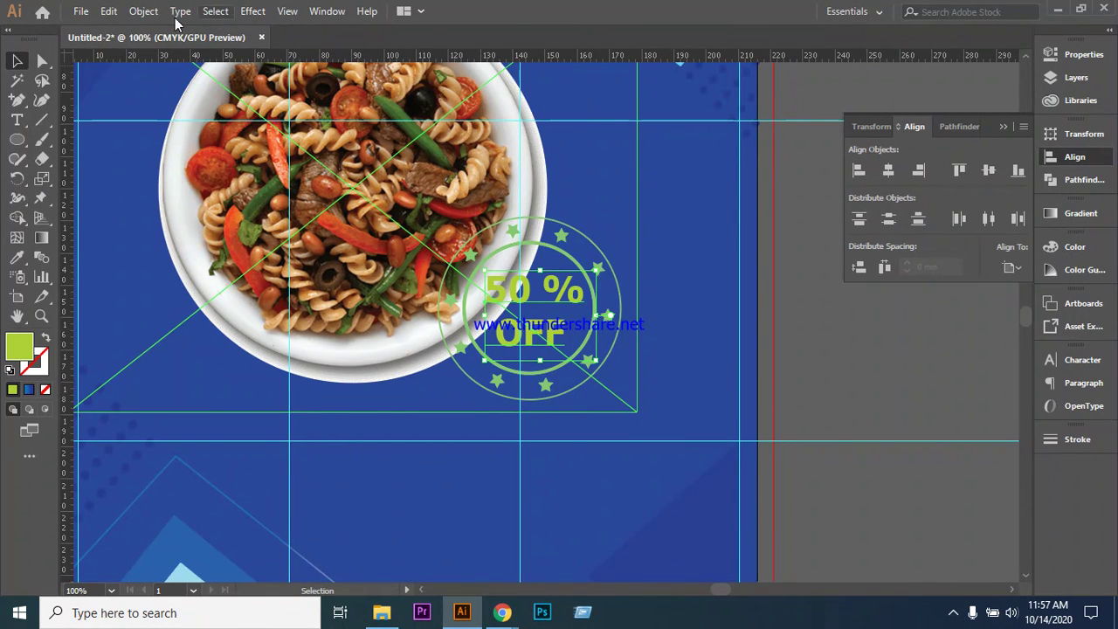
click(142, 11)
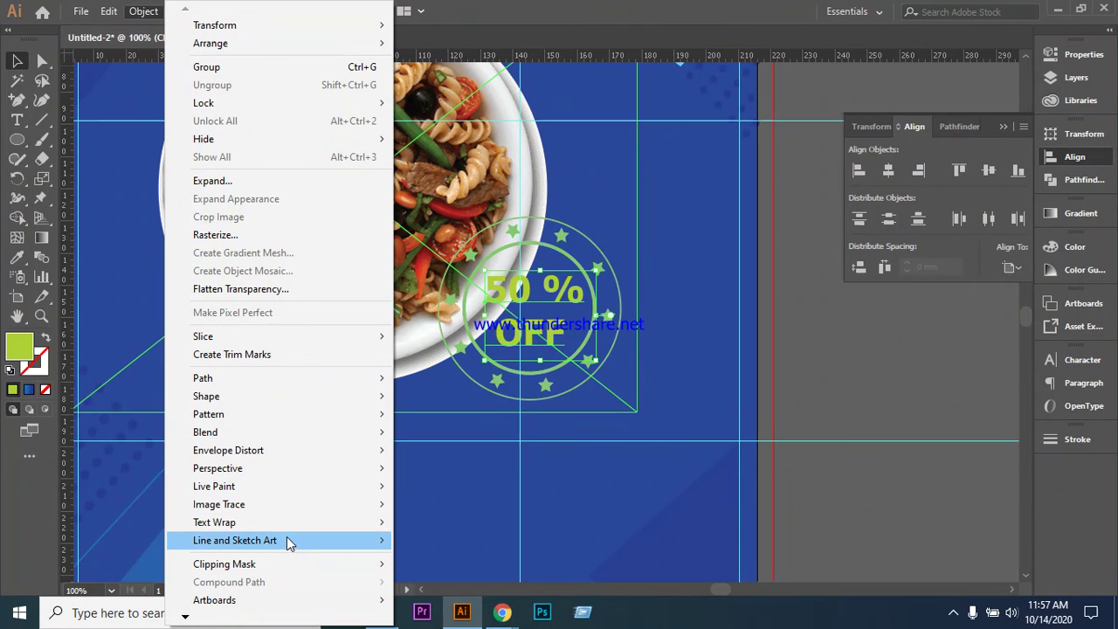
mouse_move(294, 528)
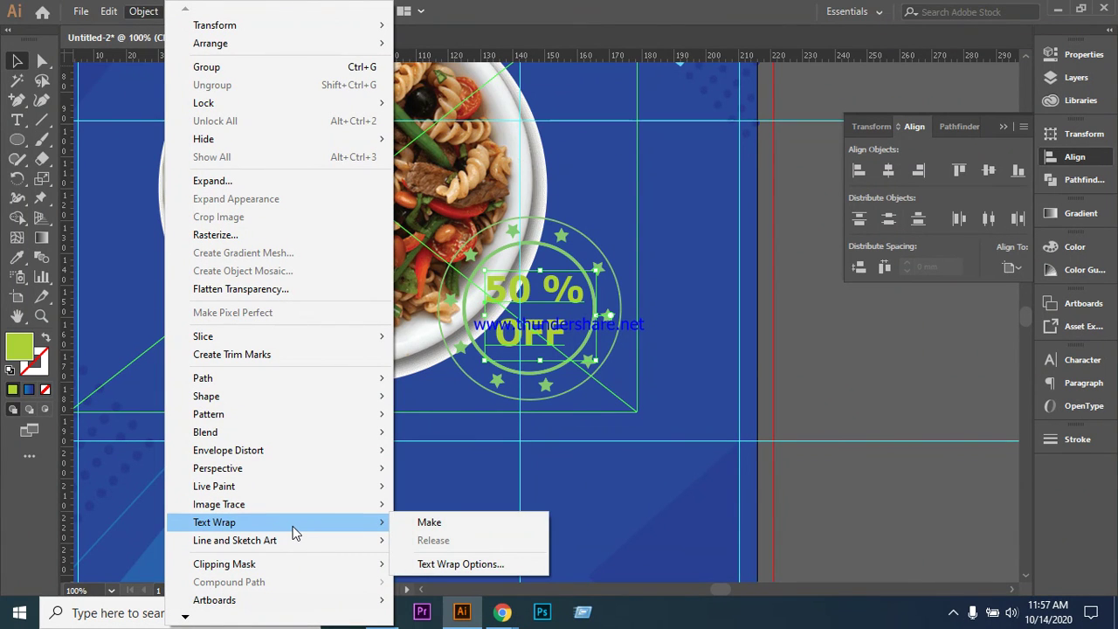
click(439, 564)
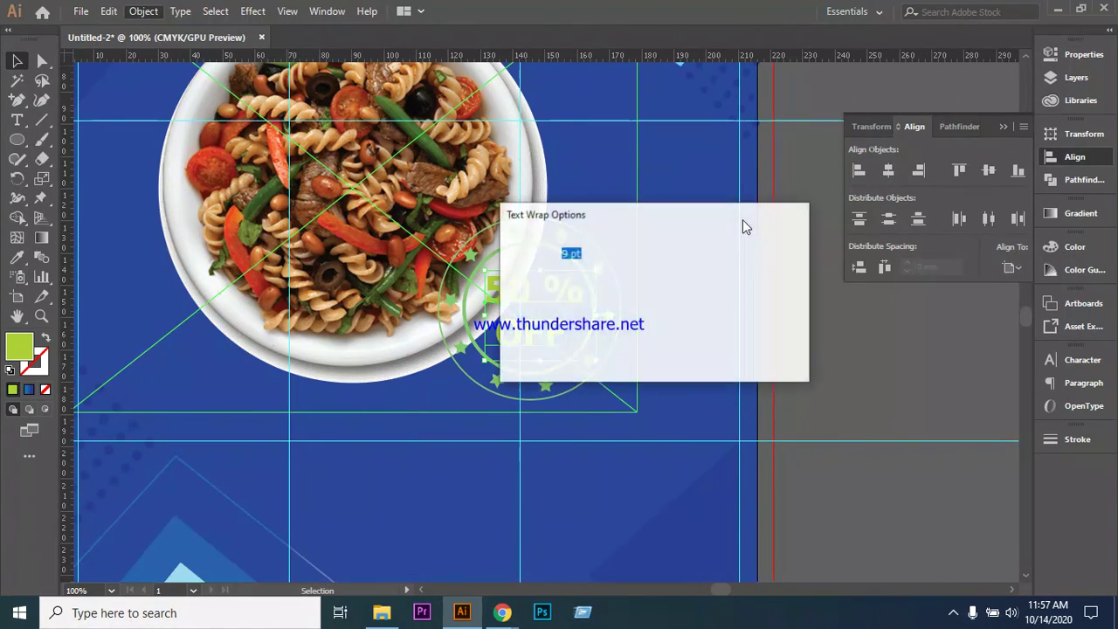
drag(640, 217, 750, 220)
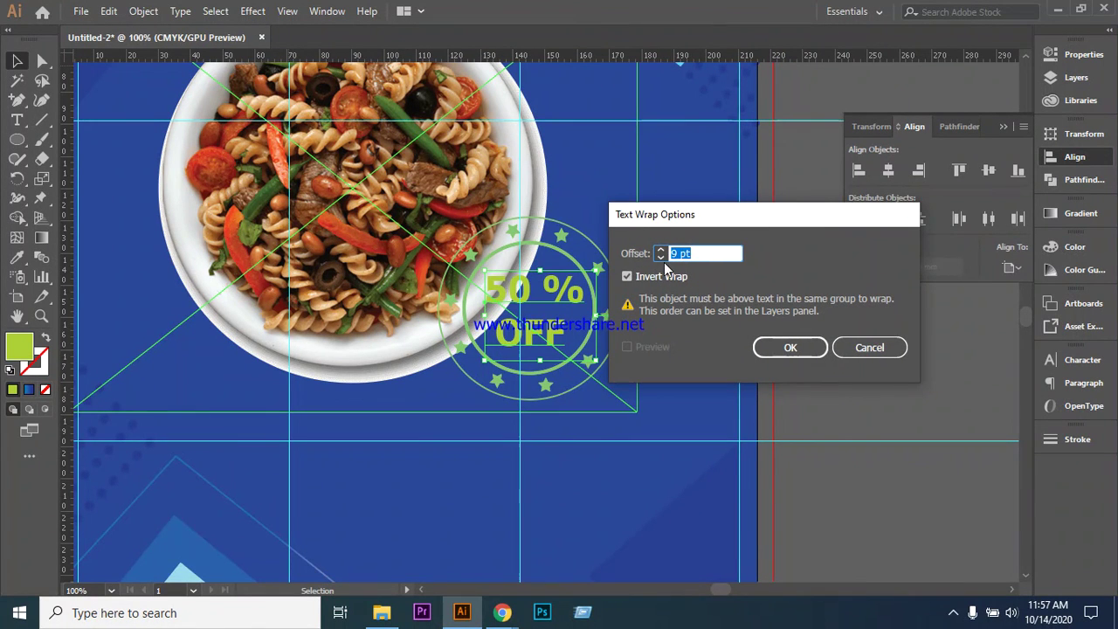
click(789, 347)
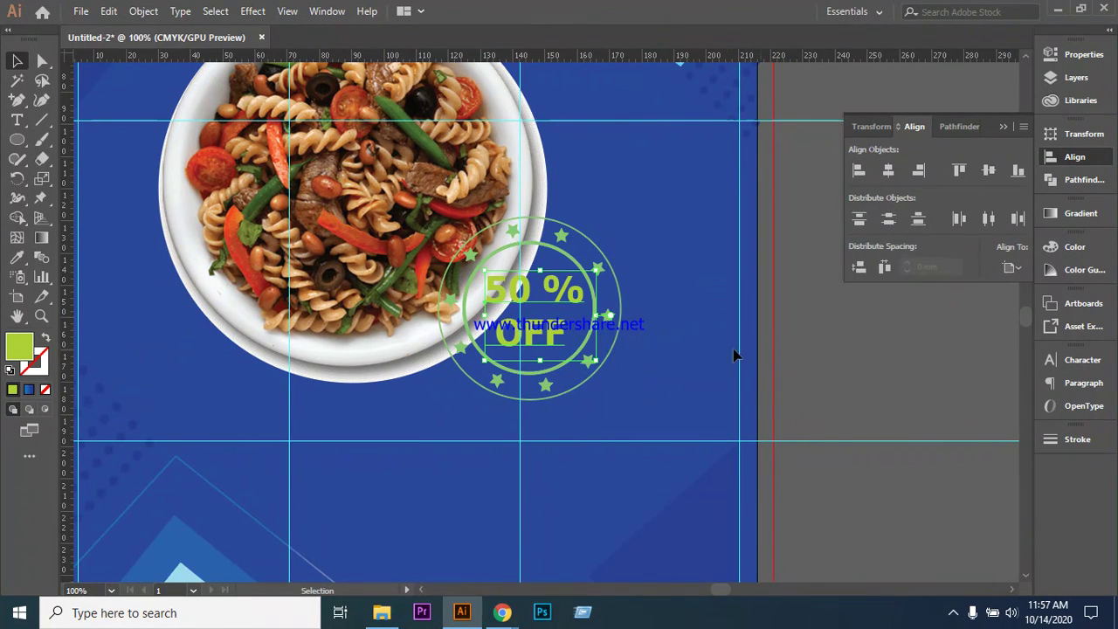
- Make a text wrap on the selected artwork, accept the warning, and select the 50 % OFF text
click(148, 12)
mouse_move(352, 531)
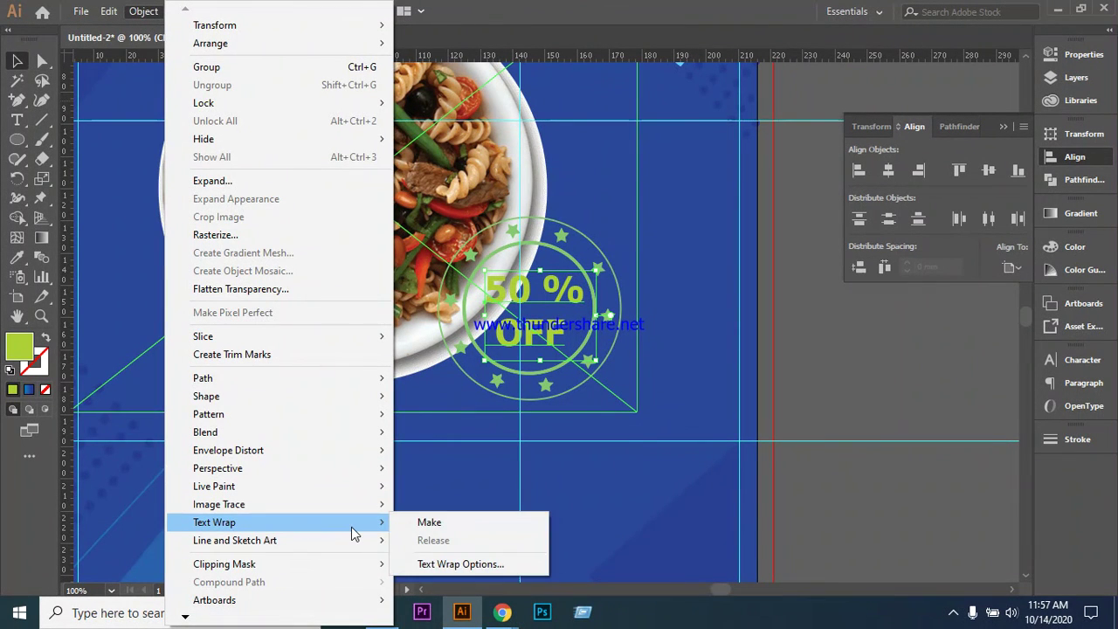
click(410, 523)
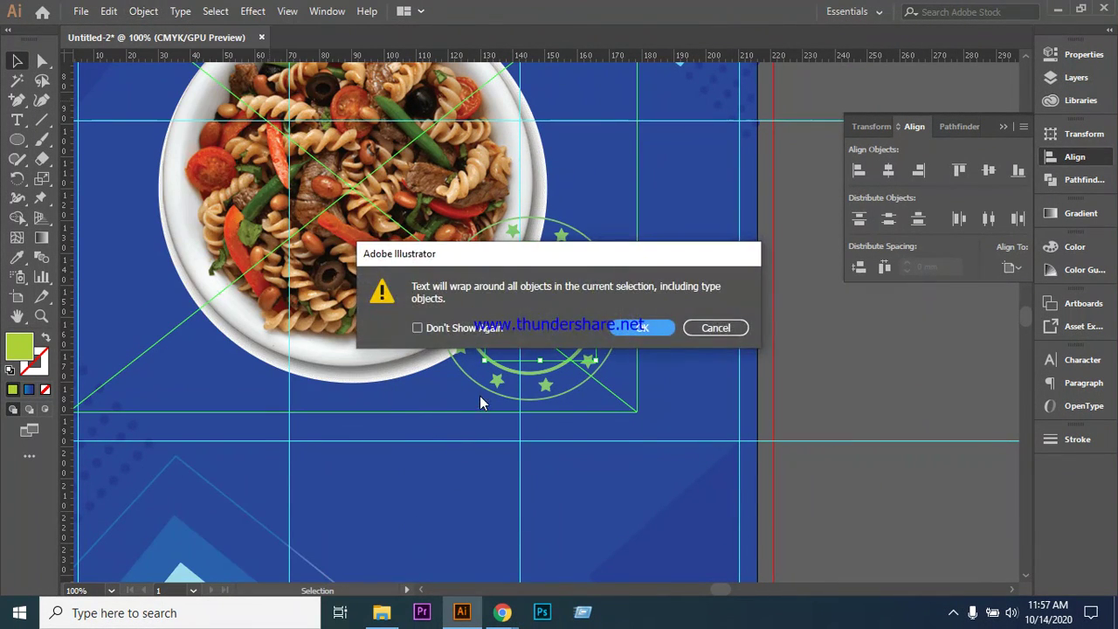
click(641, 329)
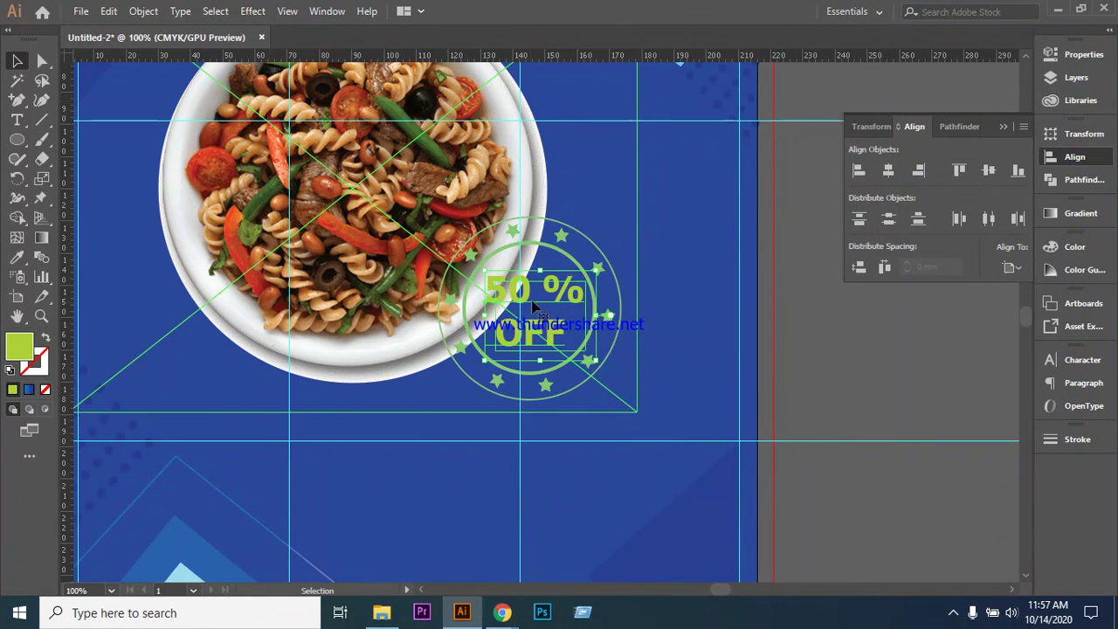
click(483, 270)
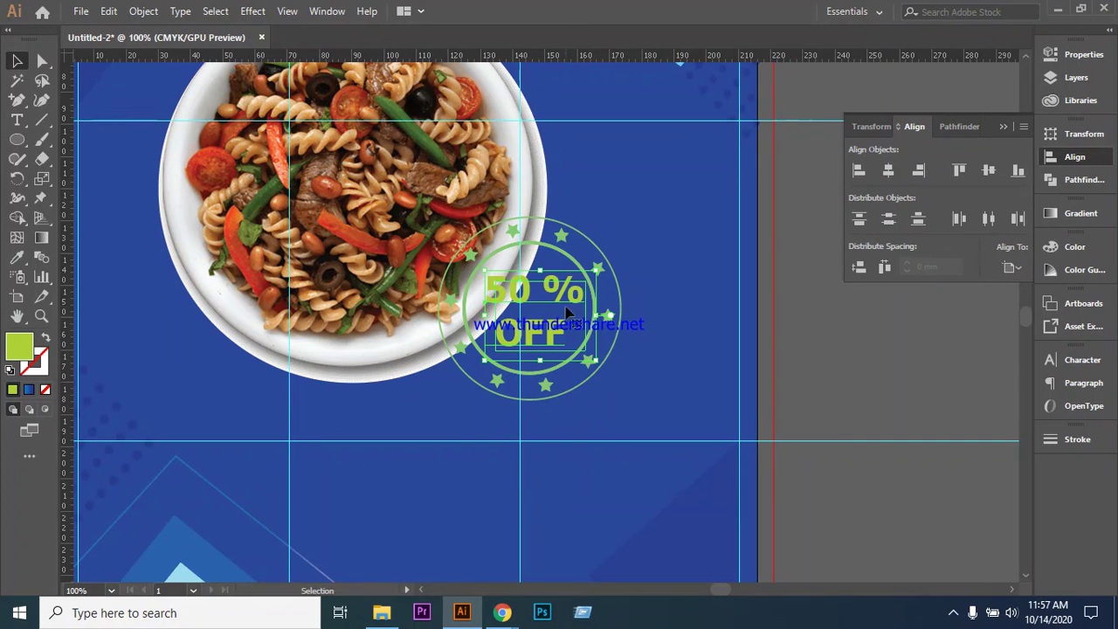
- Warp the 50 % OFF text with an Arc envelope: bend 4%, horizontal -18%, vertical 13%
click(143, 12)
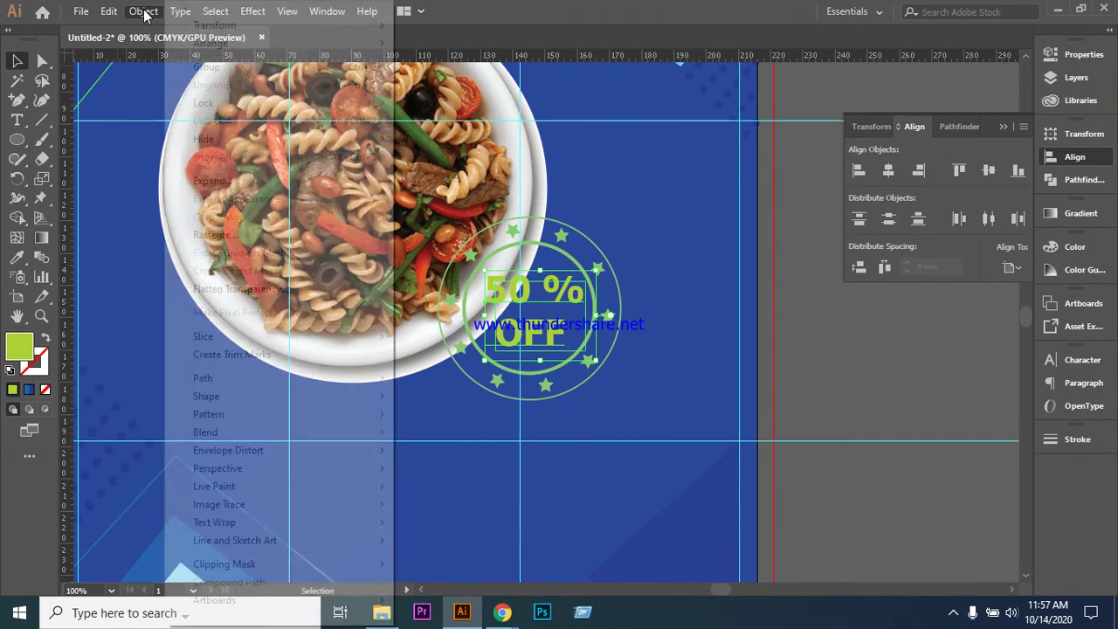
mouse_move(278, 455)
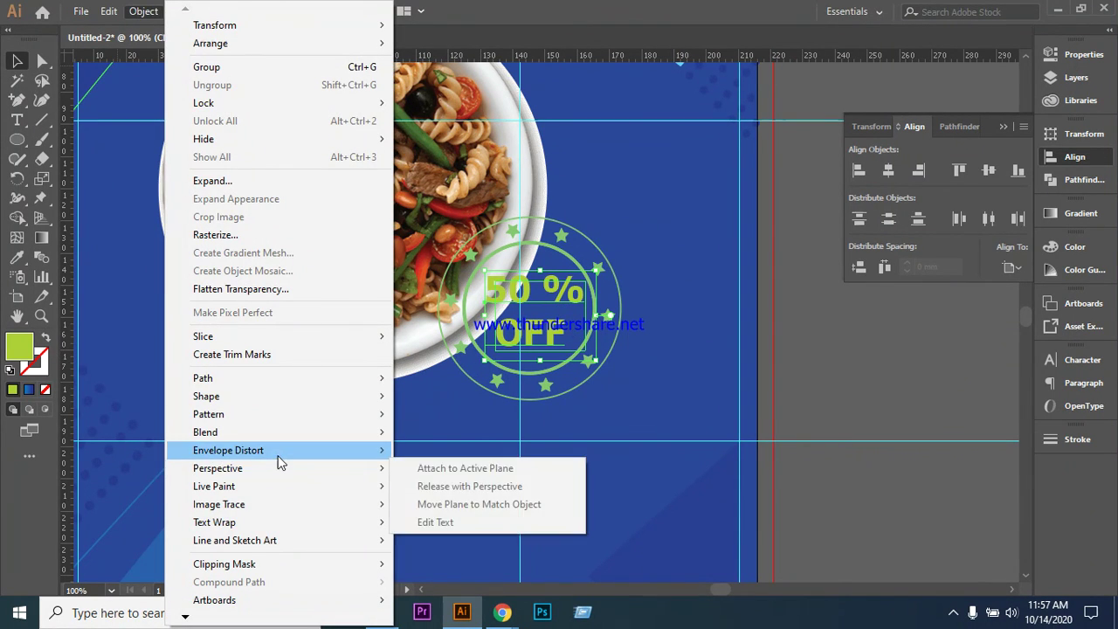
click(468, 451)
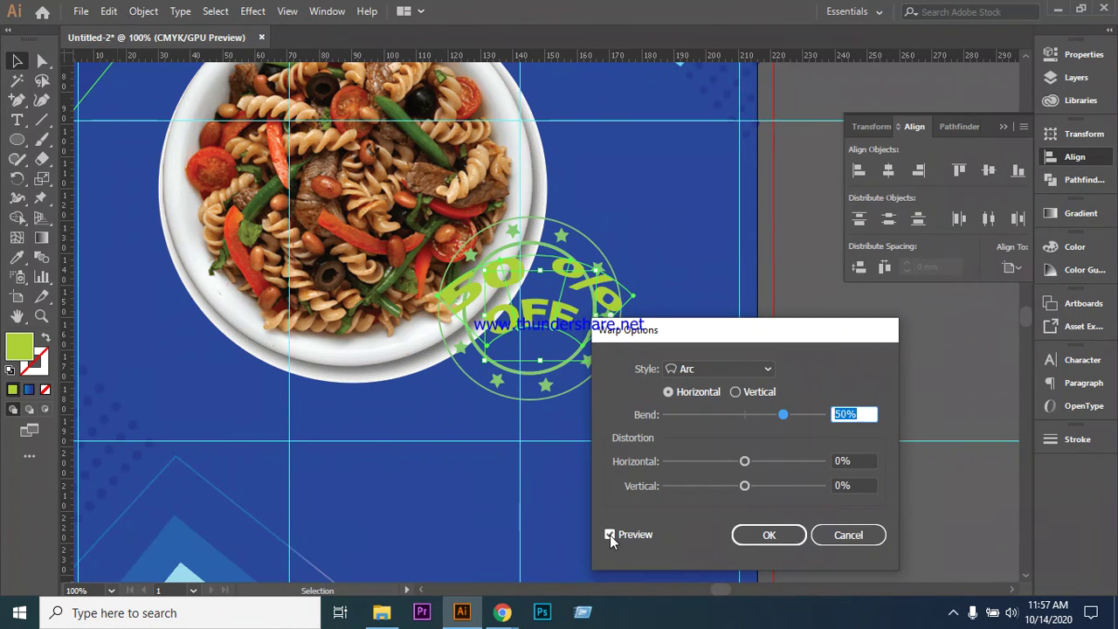
click(610, 534)
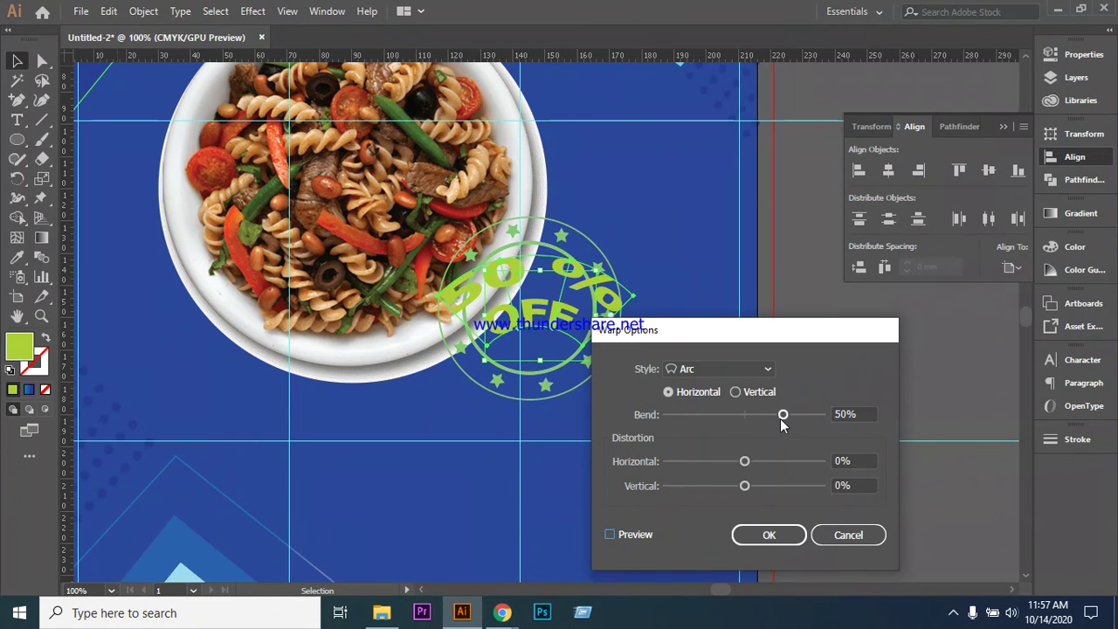
drag(782, 417, 764, 421)
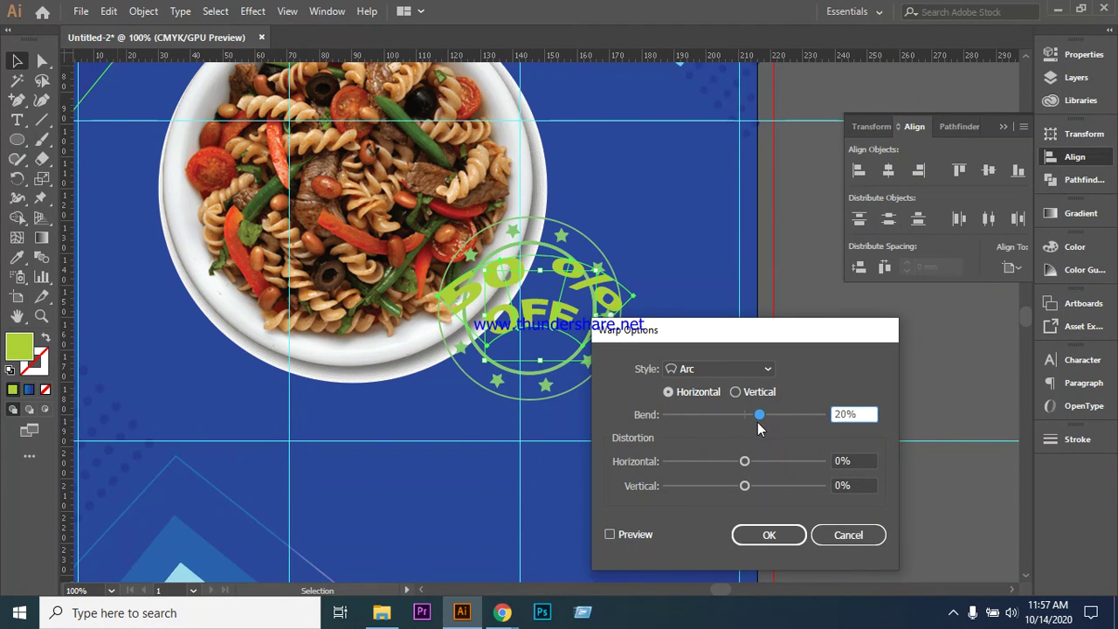
click(610, 535)
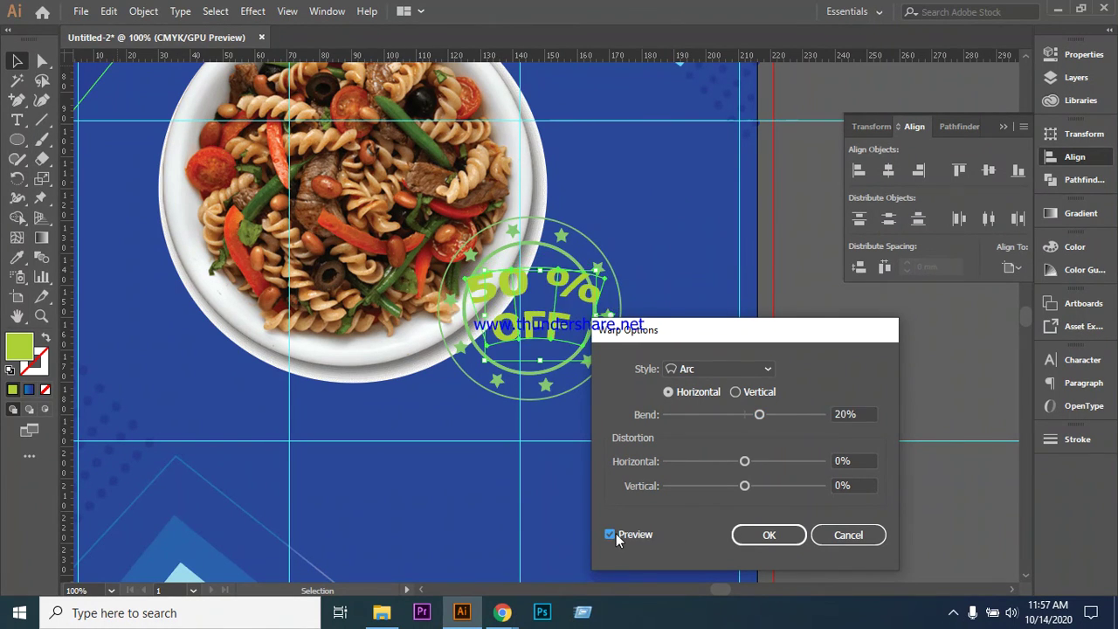
drag(758, 420, 750, 420)
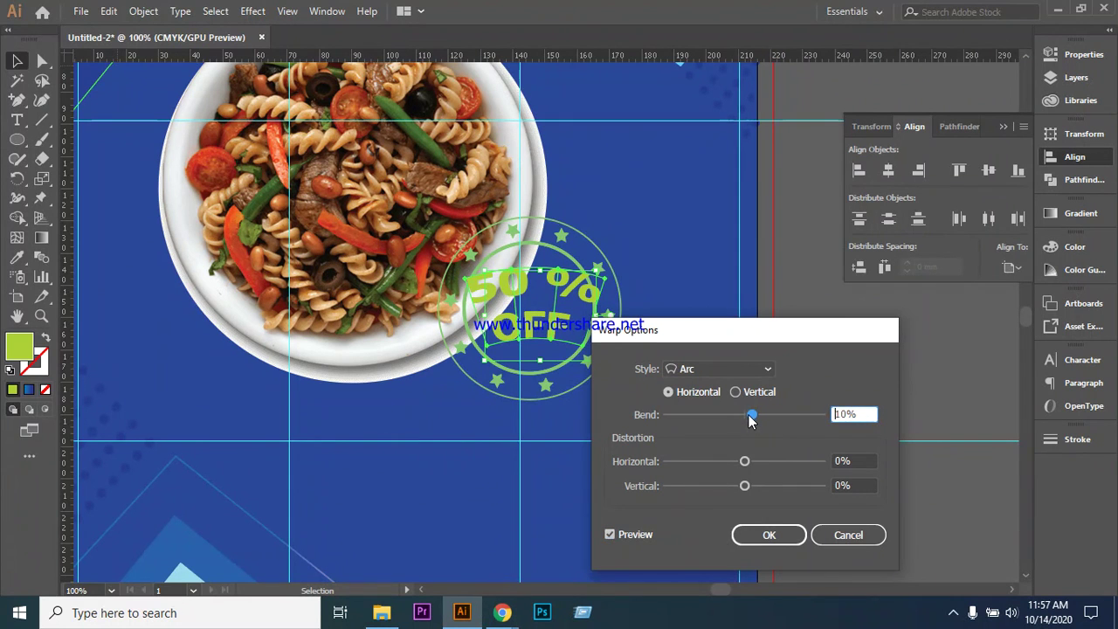
drag(745, 461, 759, 486)
mouse_move(750, 415)
mouse_down()
mouse_move(733, 416)
mouse_move(744, 418)
mouse_up()
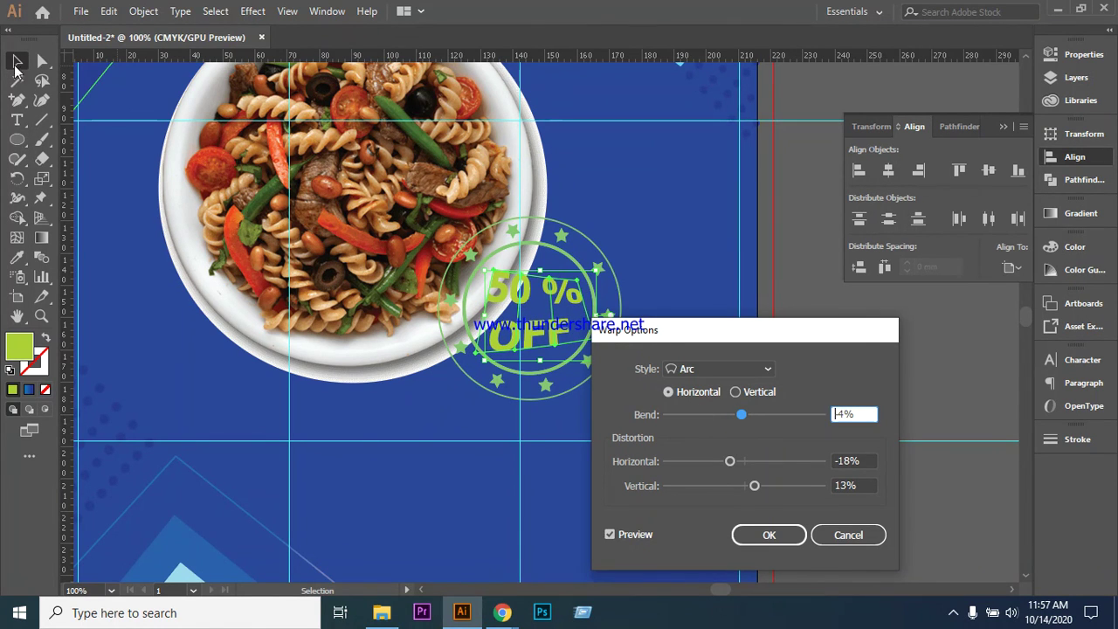
click(577, 291)
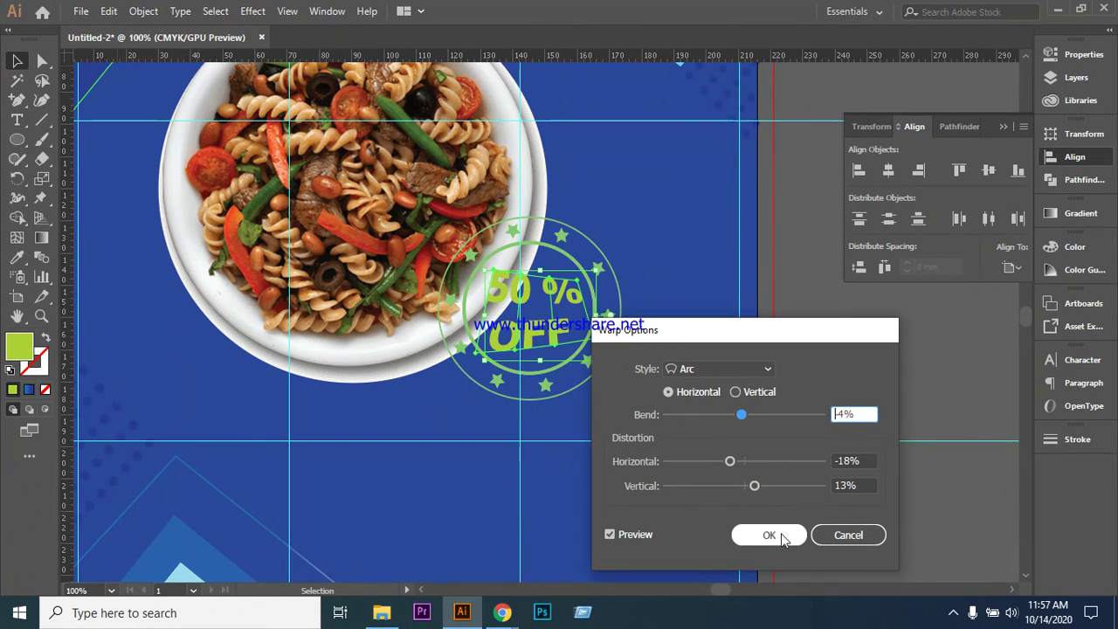
click(769, 535)
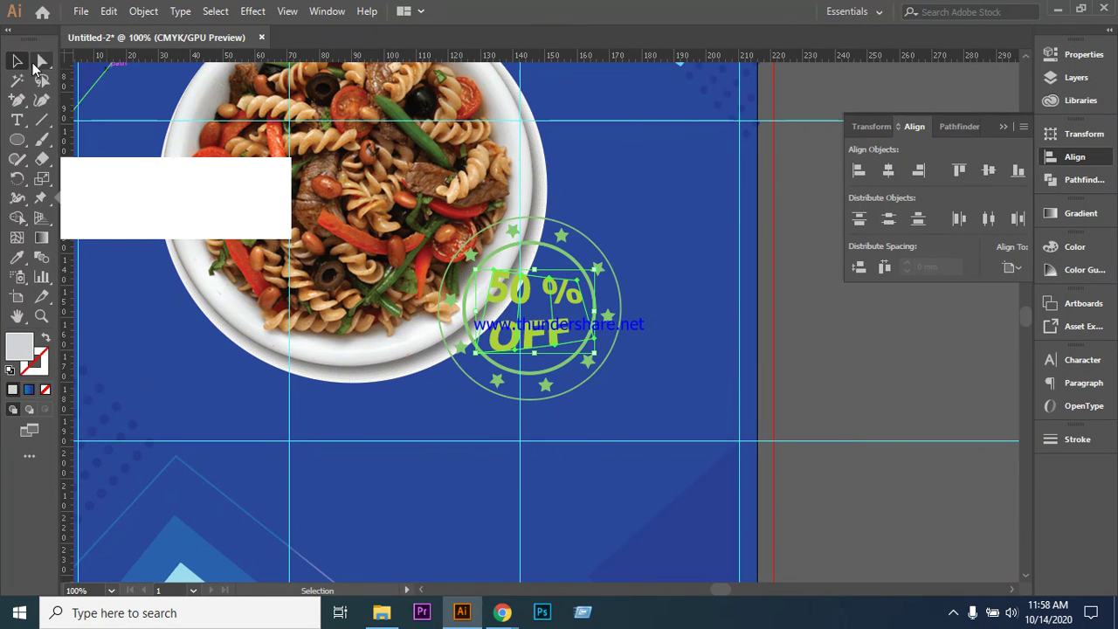
- Drag the warped text's envelope anchors with Direct Selection to refit OFF, then deselect
key(a)
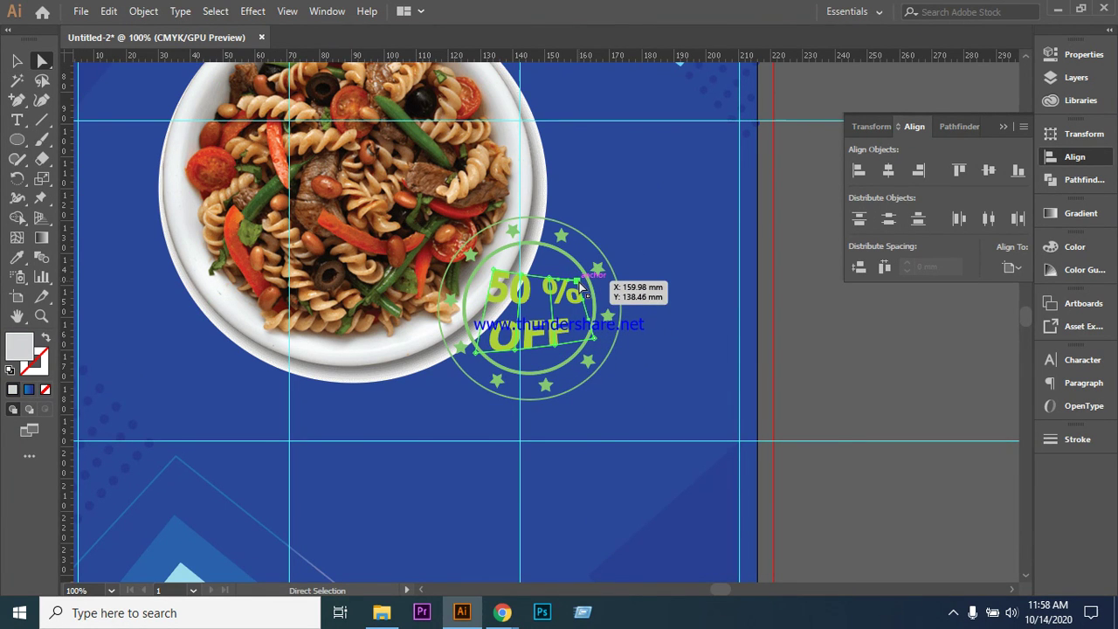
drag(580, 288, 583, 282)
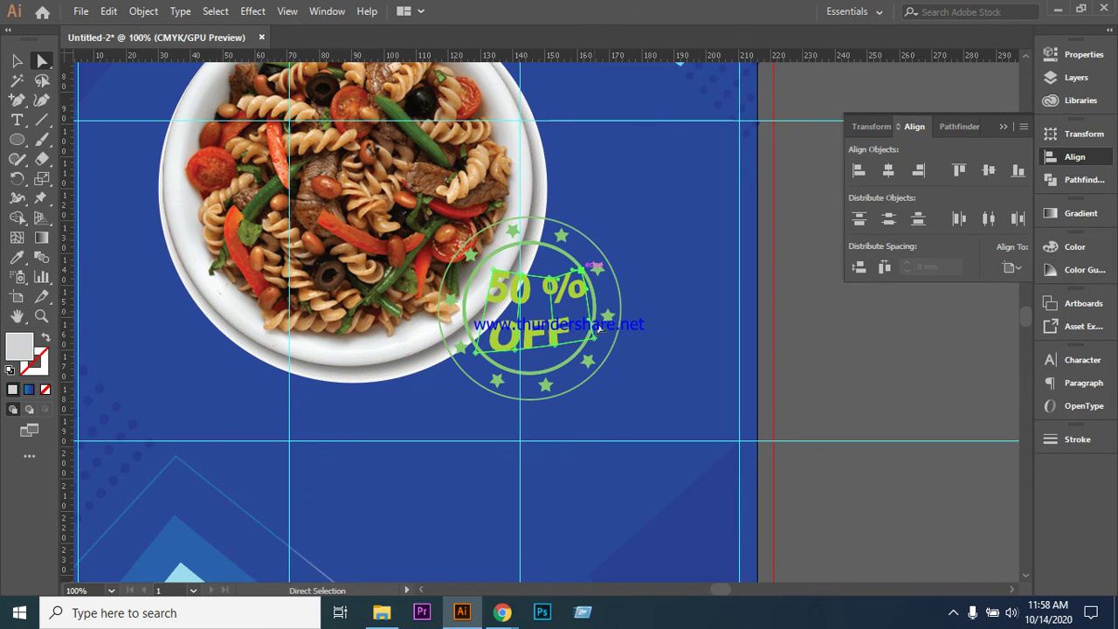
mouse_move(594, 338)
mouse_down()
mouse_move(607, 335)
mouse_move(583, 345)
mouse_up()
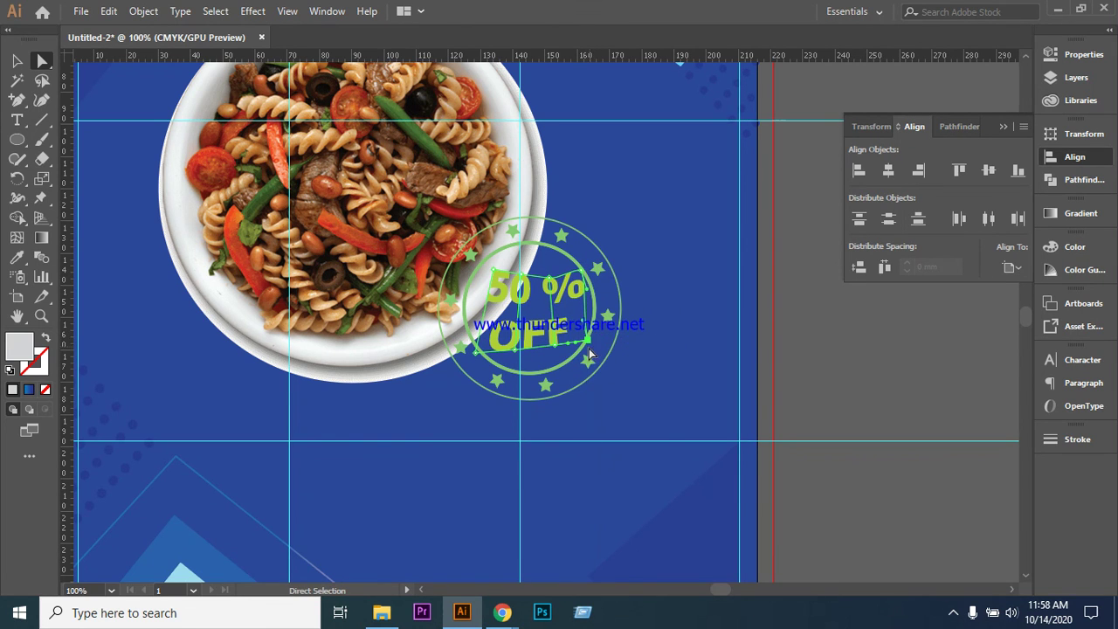
drag(557, 350, 581, 346)
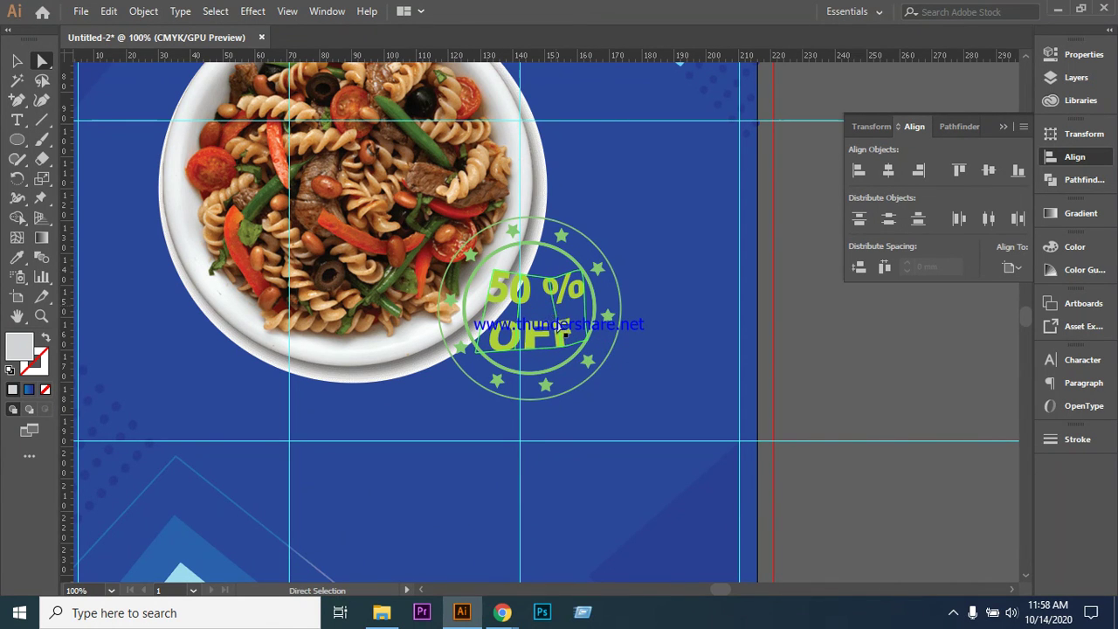
key(ctrl+shift+a)
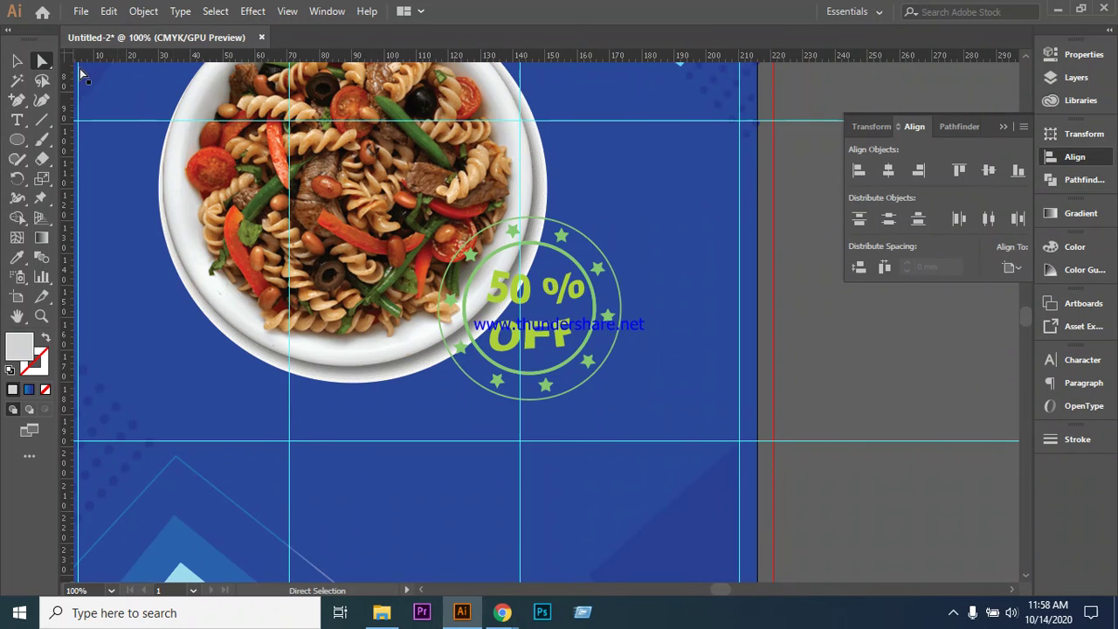
click(534, 341)
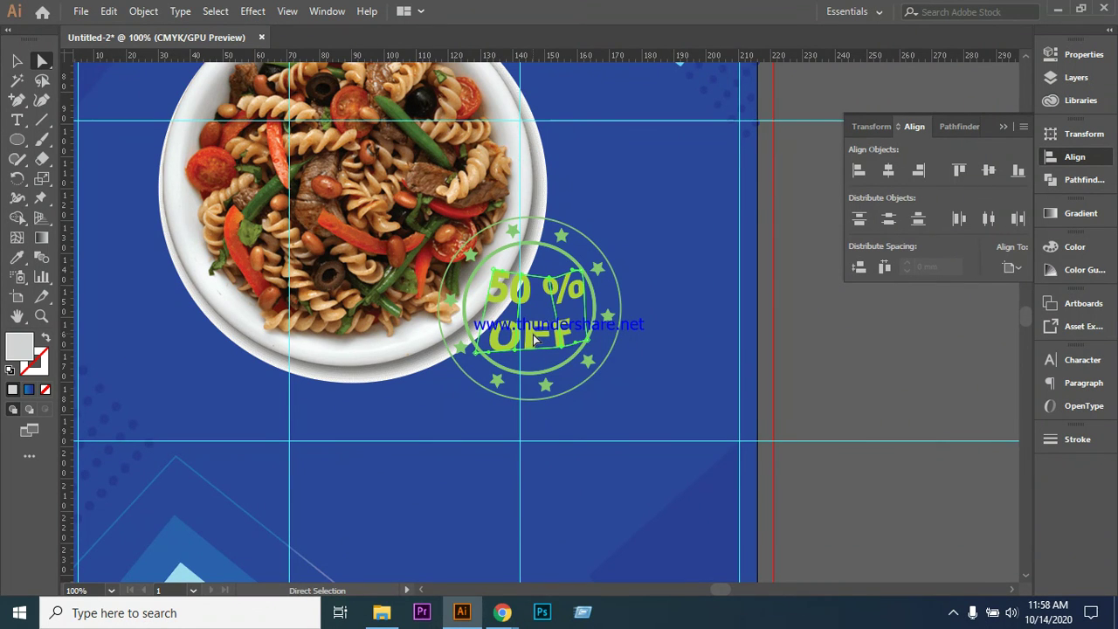
click(566, 353)
drag(563, 353, 520, 361)
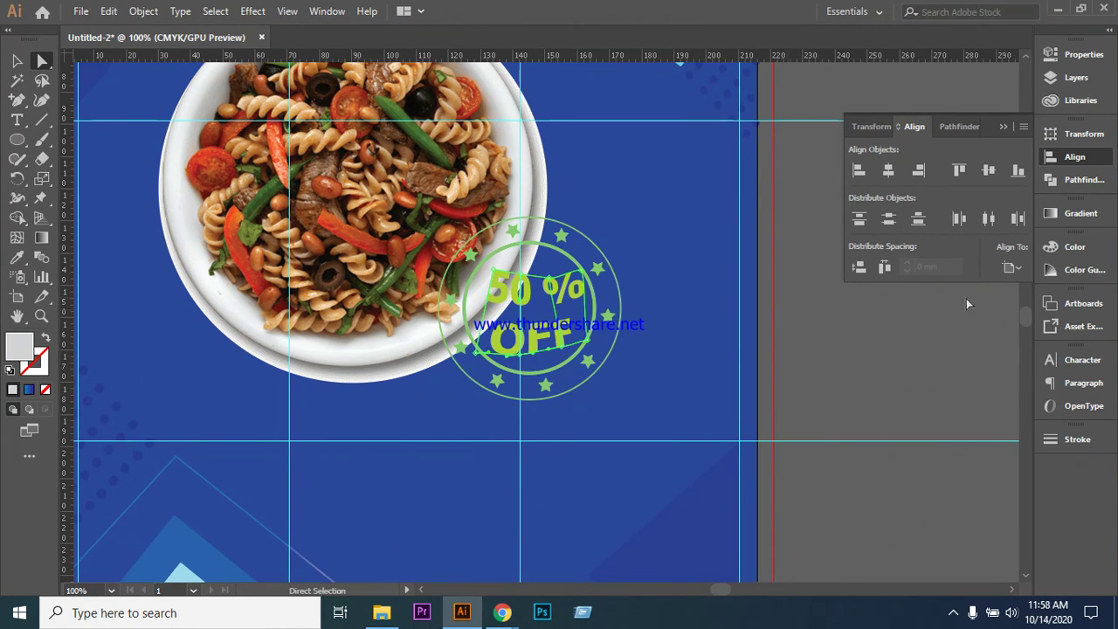
click(14, 63)
click(669, 218)
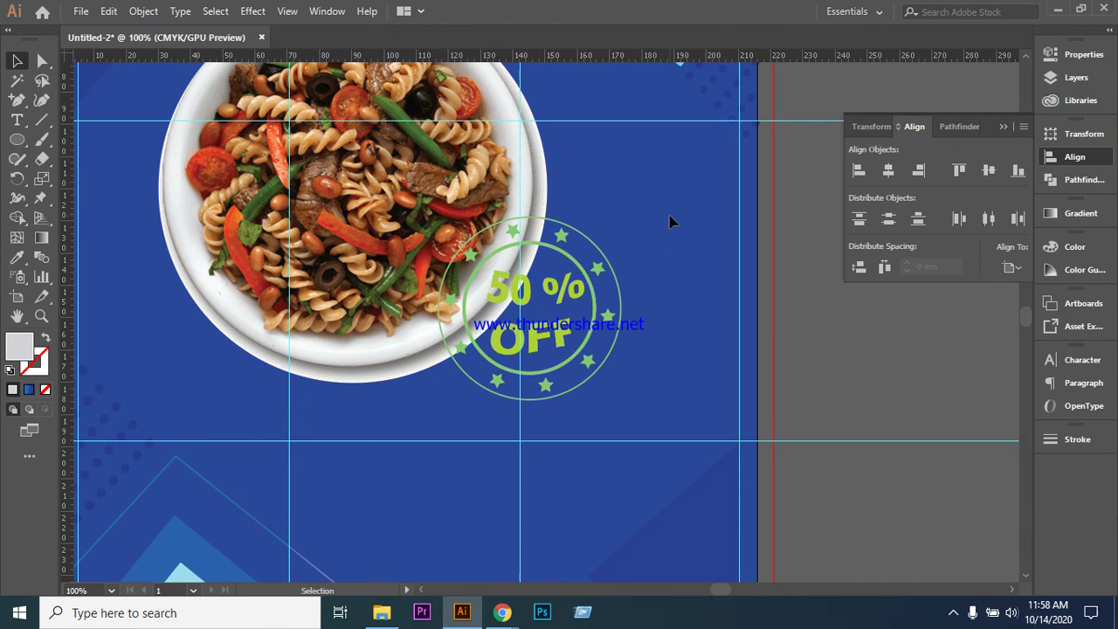
- Group the 50 % OFF text with the star badge, deselect, and zoom out to 50%
click(580, 367)
right_click(610, 349)
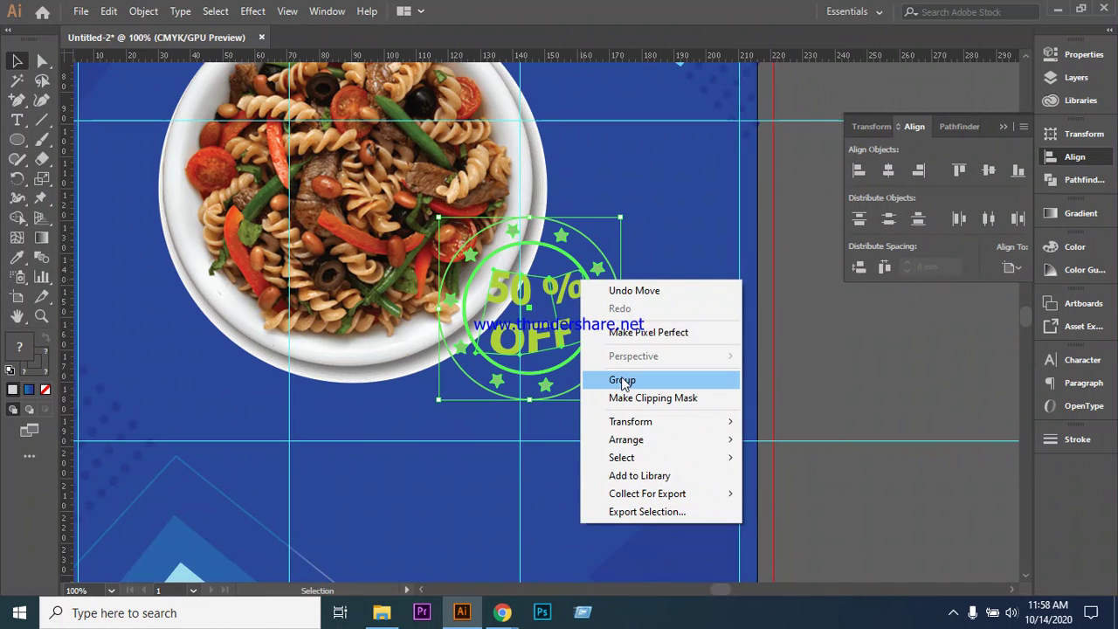
click(622, 379)
click(647, 339)
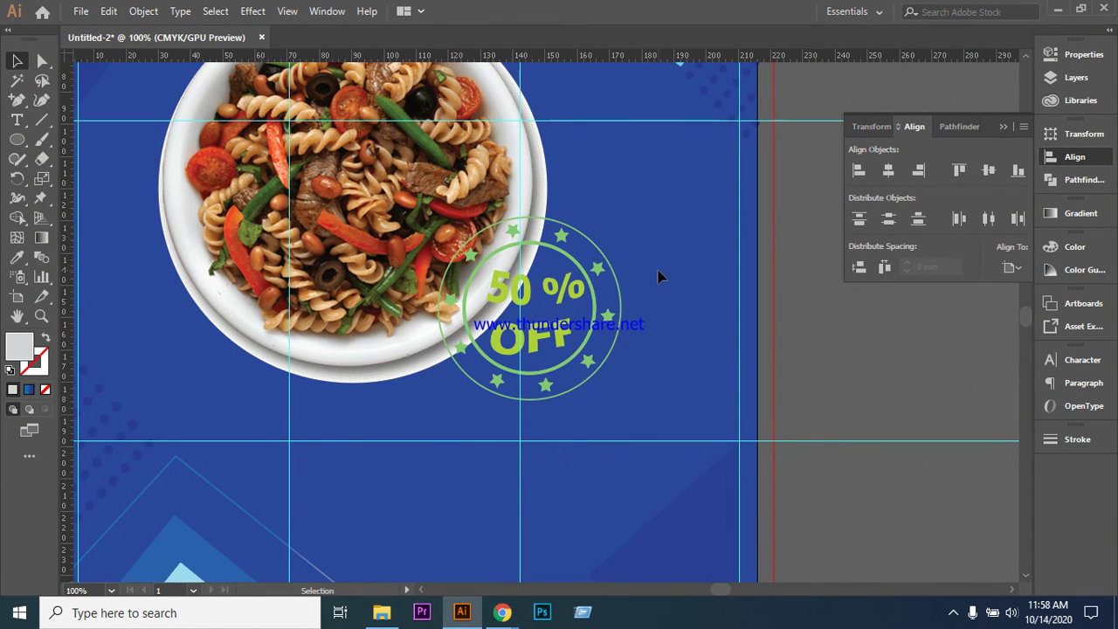
key(ctrl+minus)
key(ctrl+minus)
scroll(741, 279, down, 1)
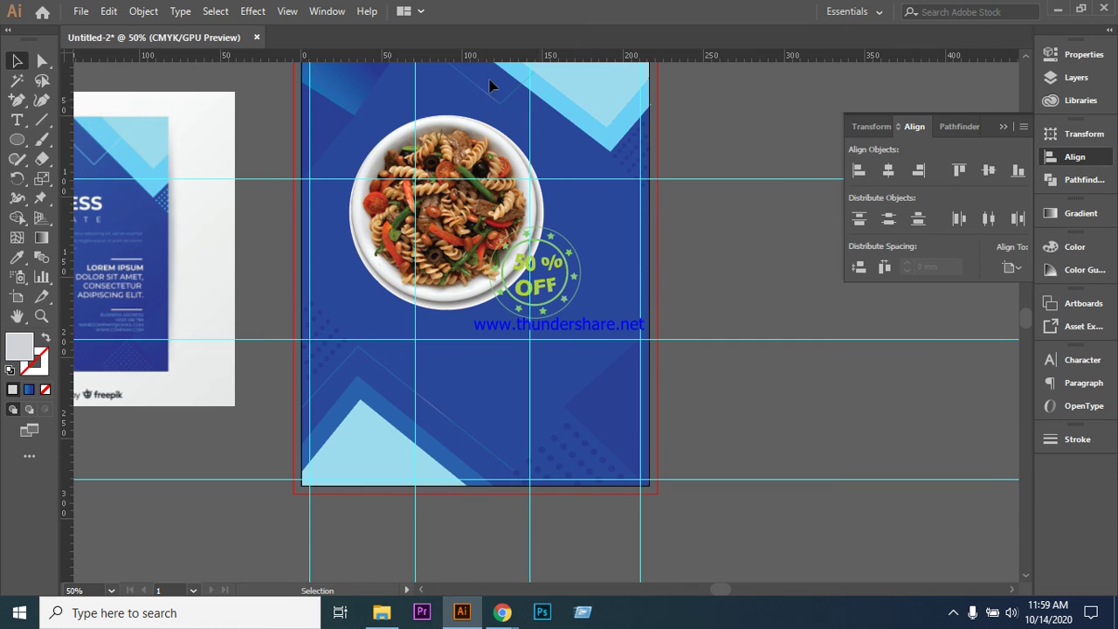
scroll(786, 420, up, 2)
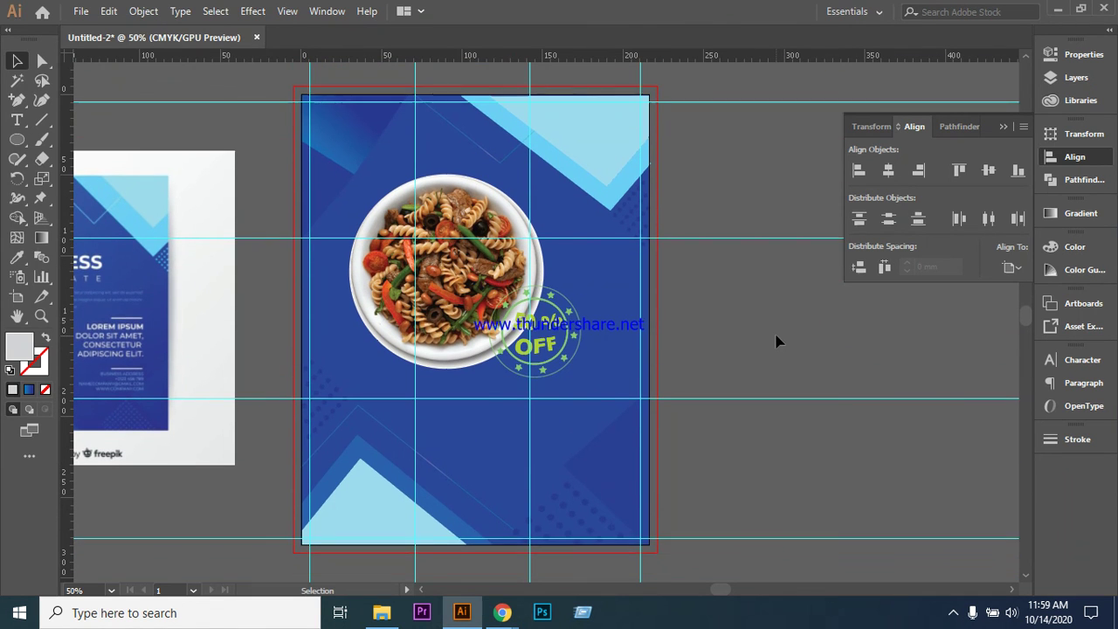
scroll(777, 341, down, 1)
scroll(731, 309, down, 1)
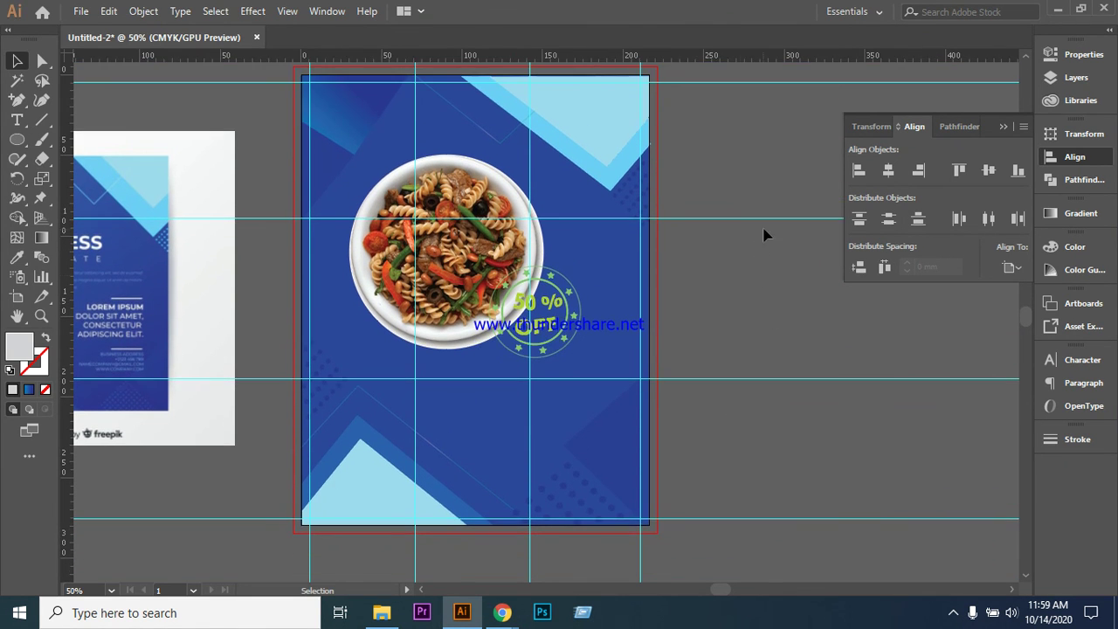
scroll(761, 300, down, 2)
scroll(760, 299, up, 3)
- Move the bottom-right dot pattern up and left above the lower triangles and shrink it
click(583, 506)
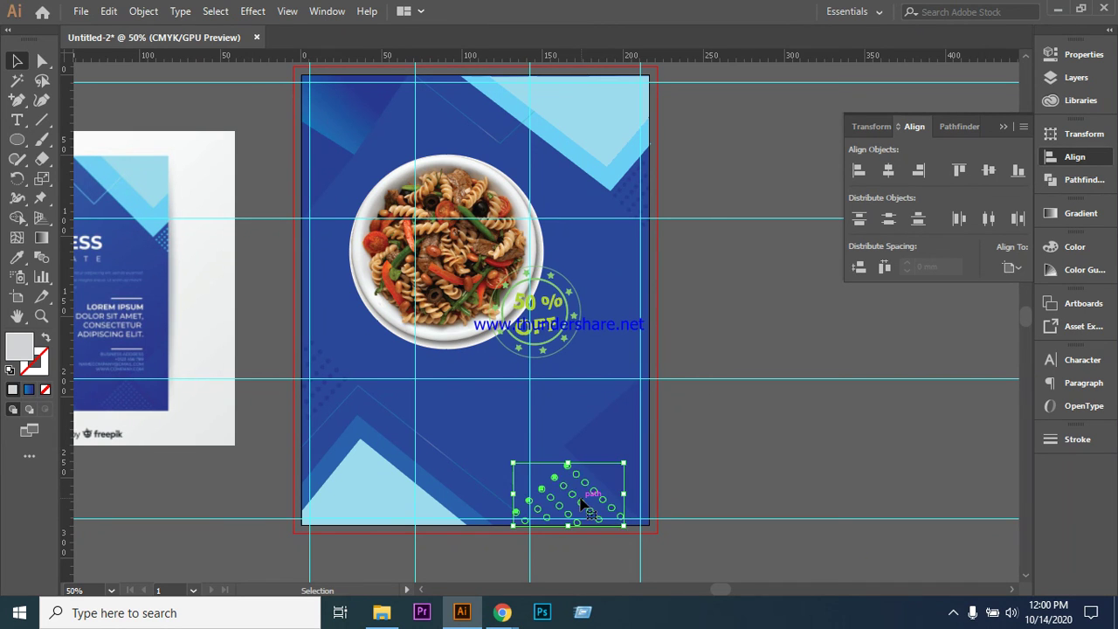
drag(582, 506, 542, 463)
drag(493, 413, 490, 409)
drag(425, 370, 487, 404)
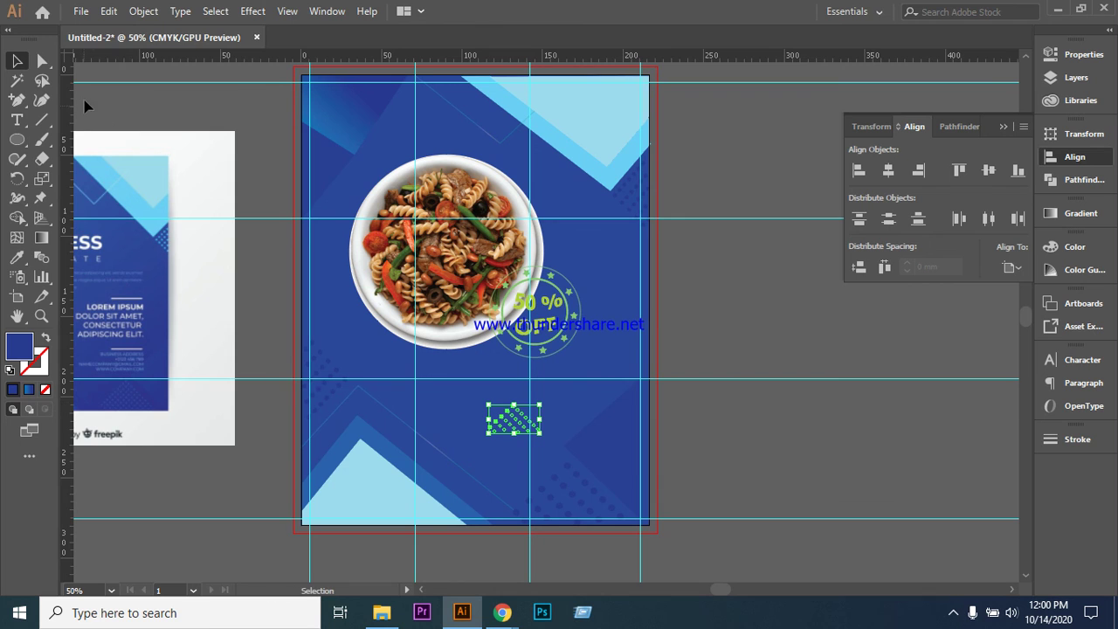
- Duplicate the dot pattern upward, reposition the lower one, and delete the copy left of the plate
drag(510, 425, 501, 140)
click(513, 428)
drag(513, 428, 397, 374)
drag(444, 403, 359, 288)
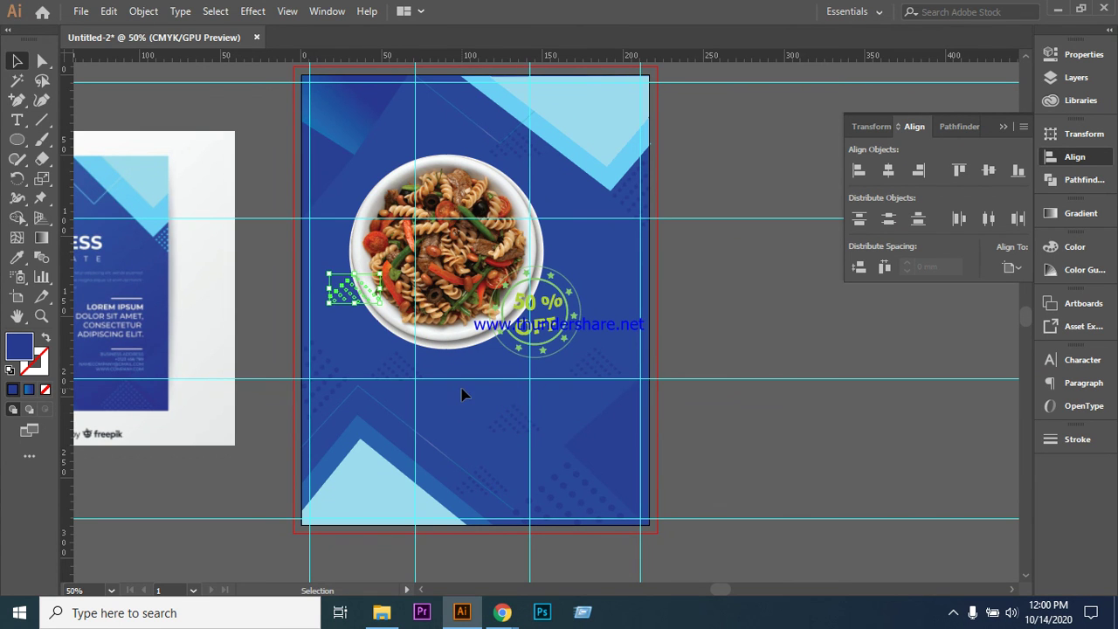
key(Delete)
- Place a dot-pattern copy to the right of the plate, undoing a misplaced move, then deselect
drag(566, 360, 470, 109)
click(615, 305)
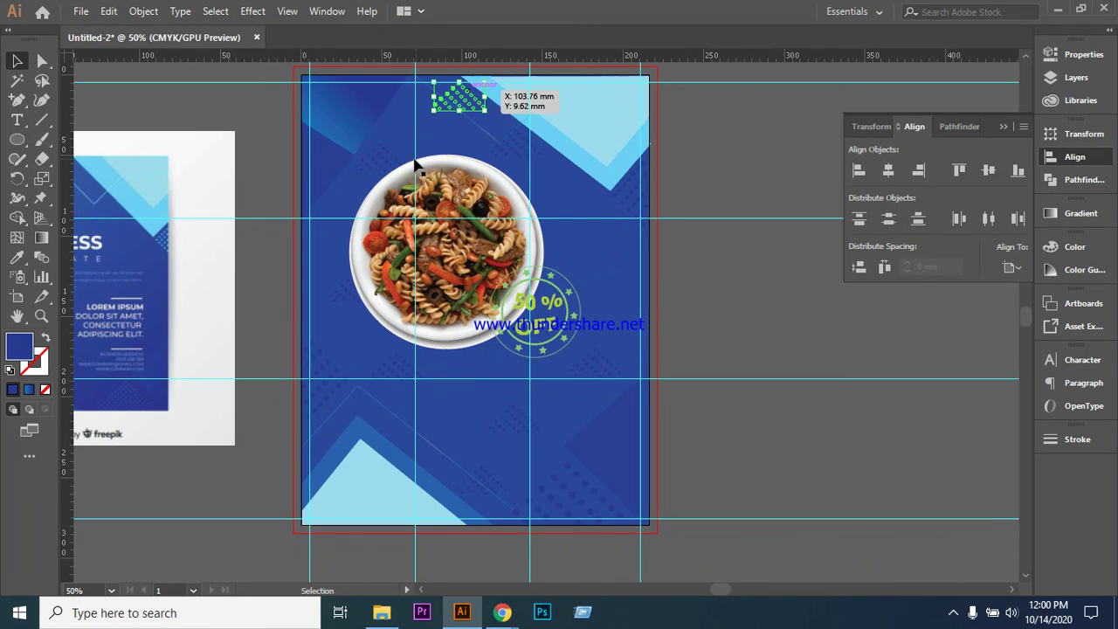
key(ctrl+z)
drag(386, 164, 577, 242)
click(757, 297)
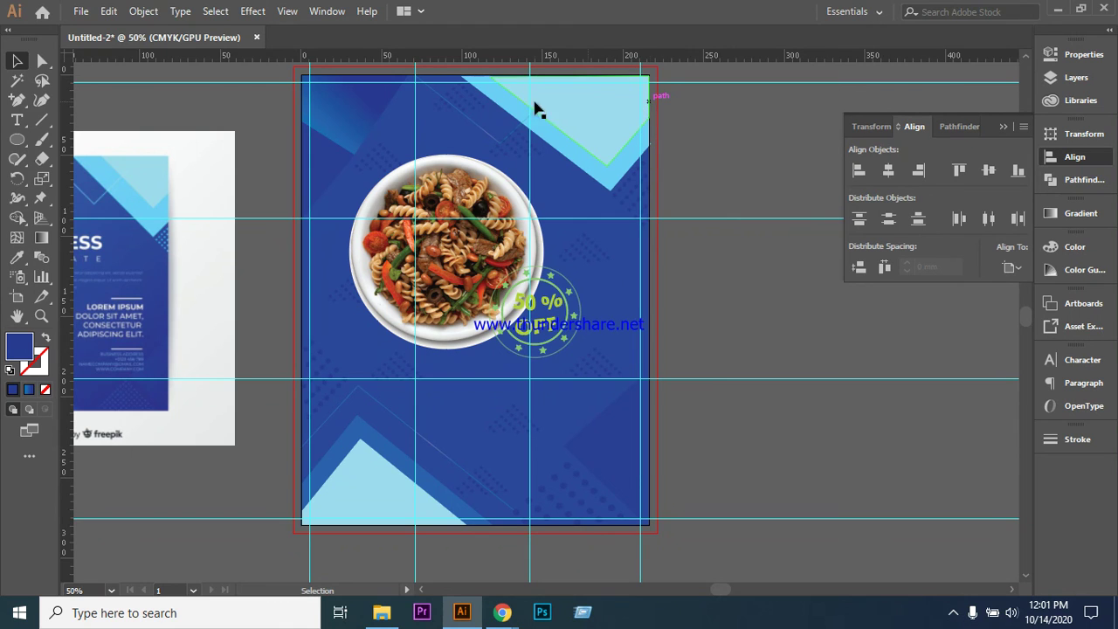
click(525, 347)
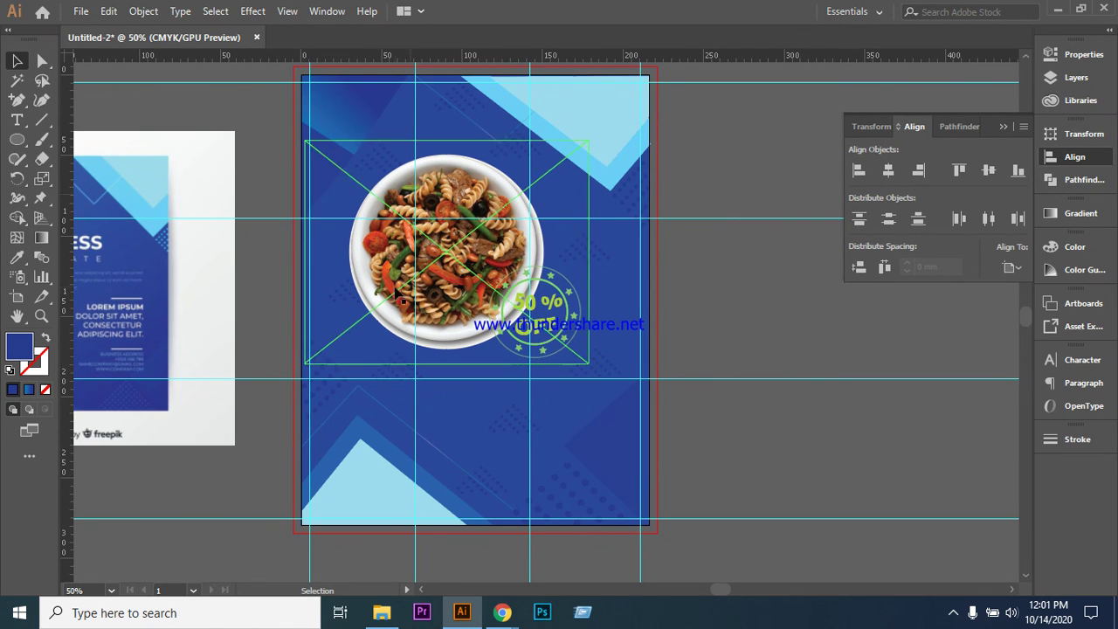
click(536, 392)
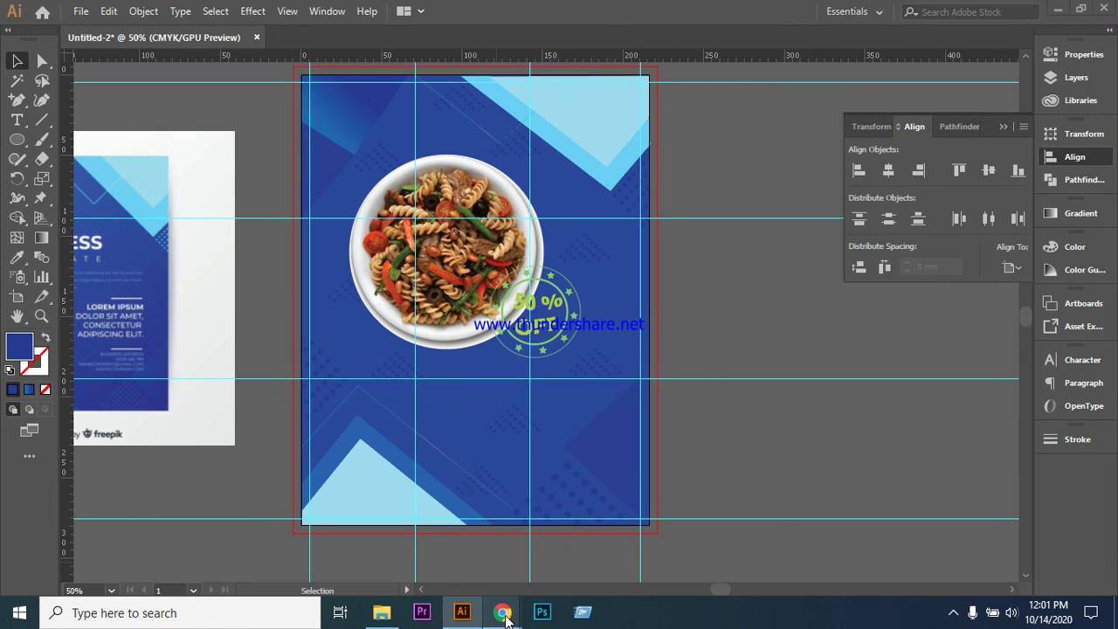
mouse_move(502, 612)
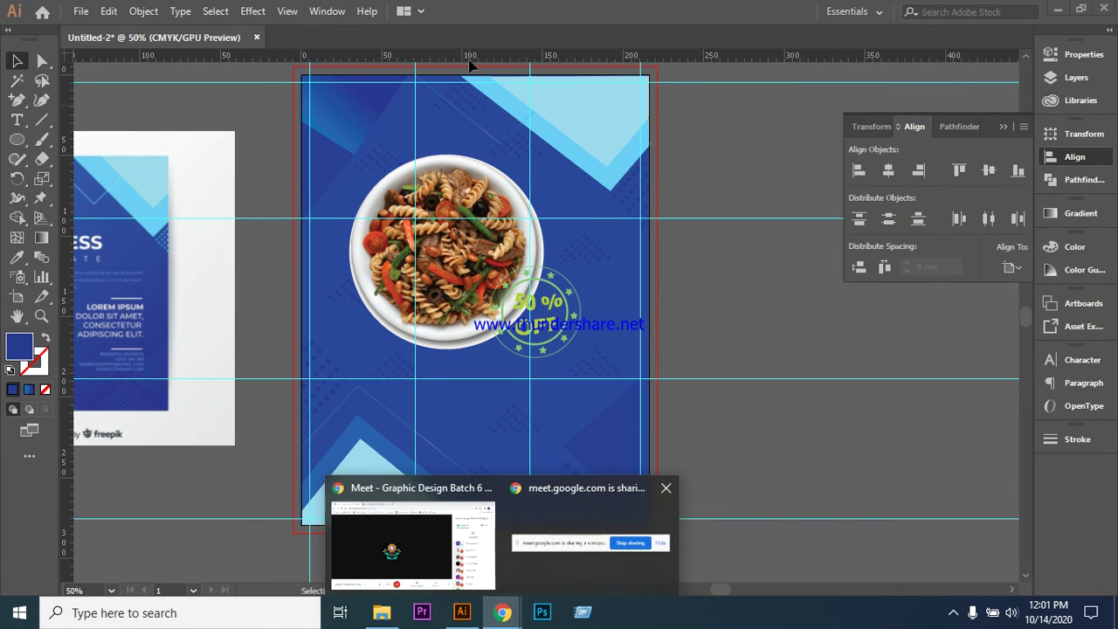
click(448, 546)
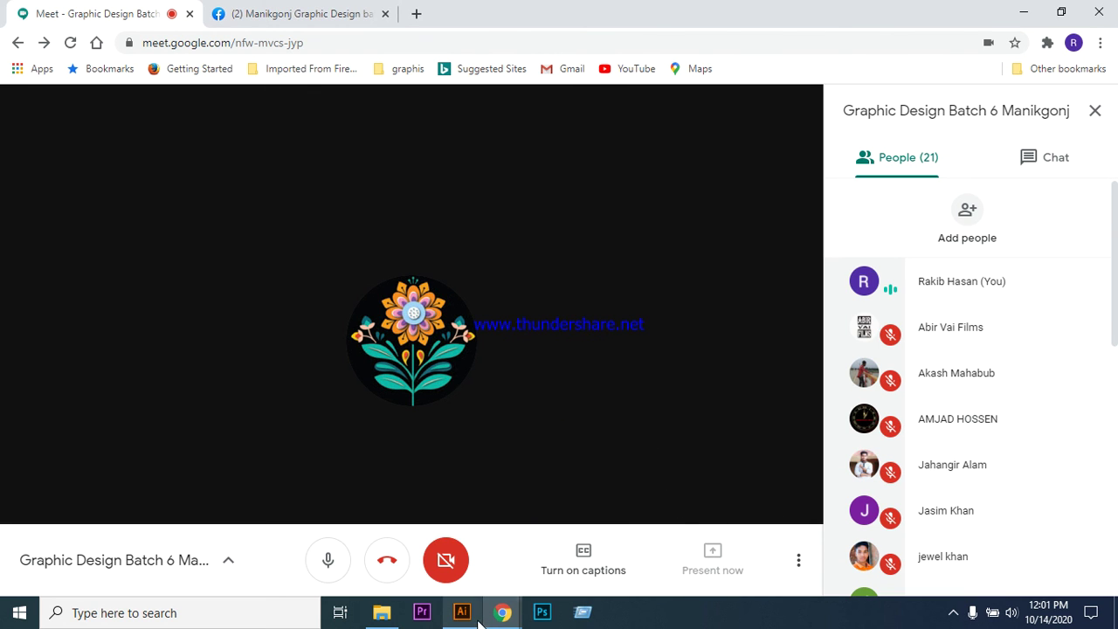
mouse_move(473, 620)
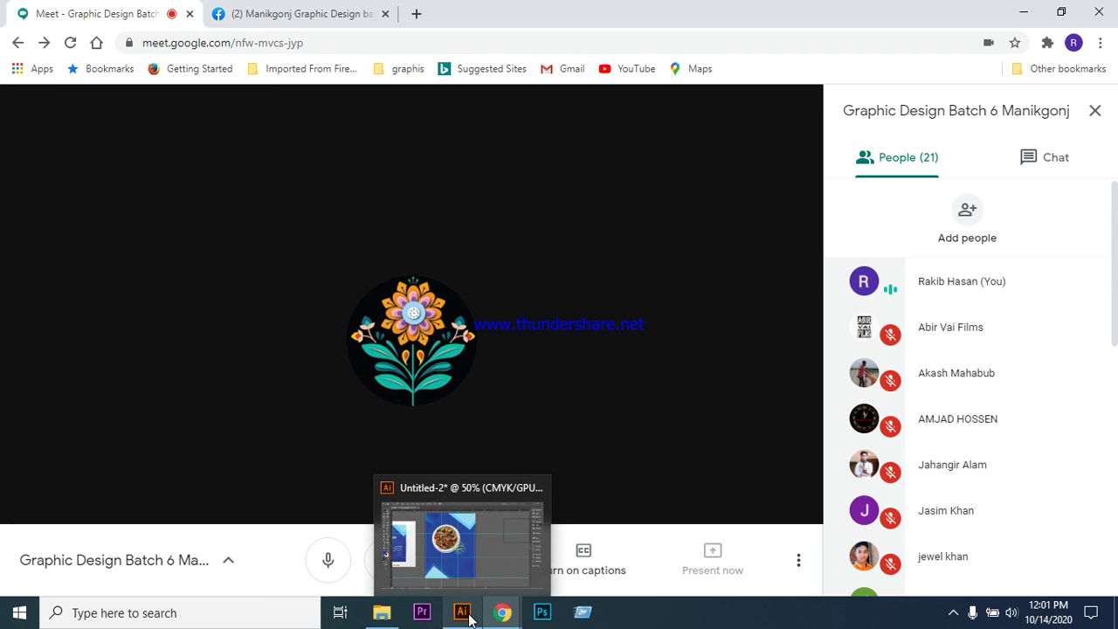
click(470, 618)
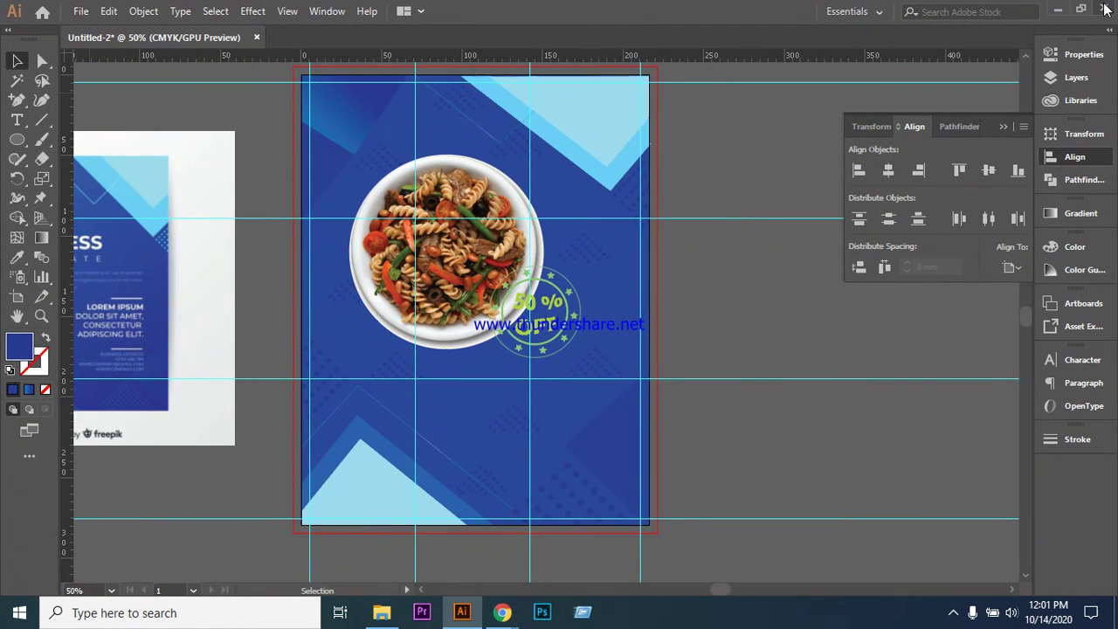
- Close the flyer, saving it as Untitled-2.ai in Downloads with Include Linked Files checked
click(257, 39)
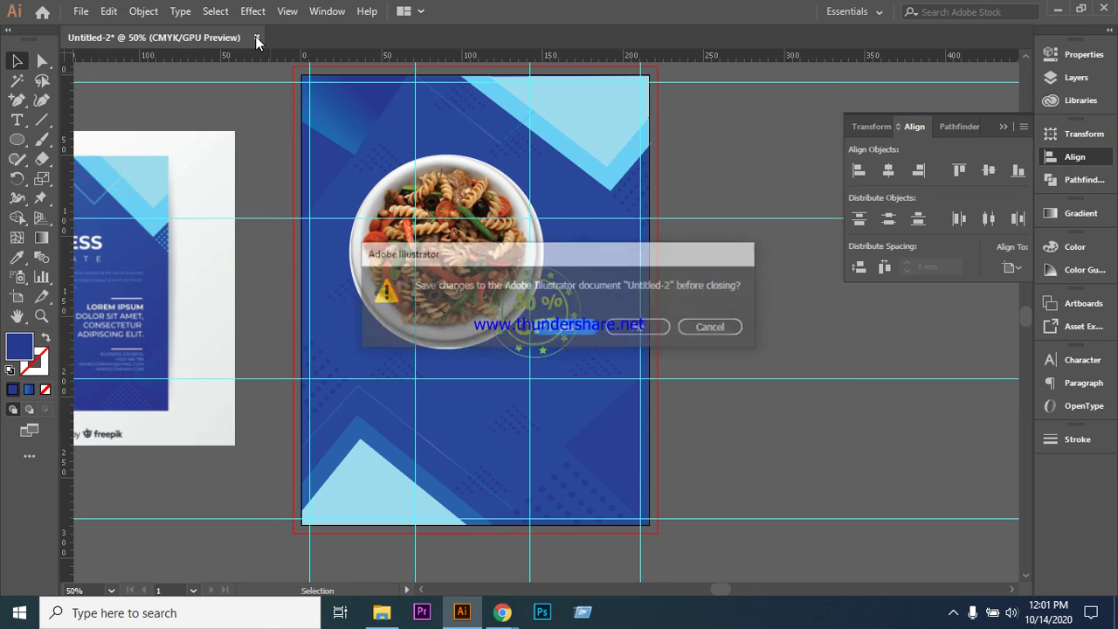
click(651, 332)
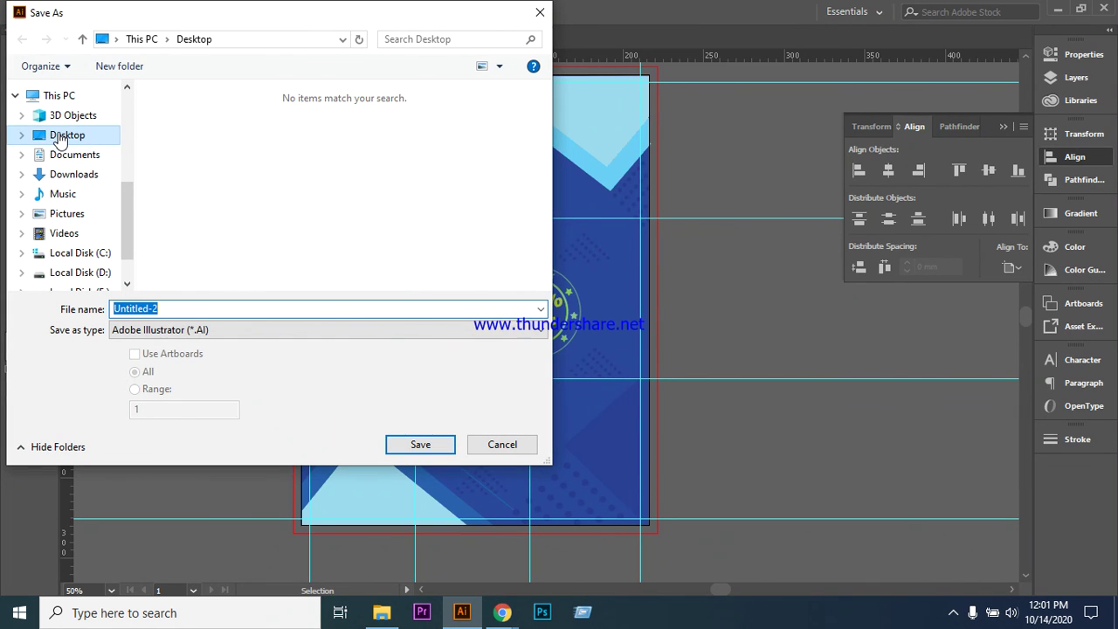
click(81, 174)
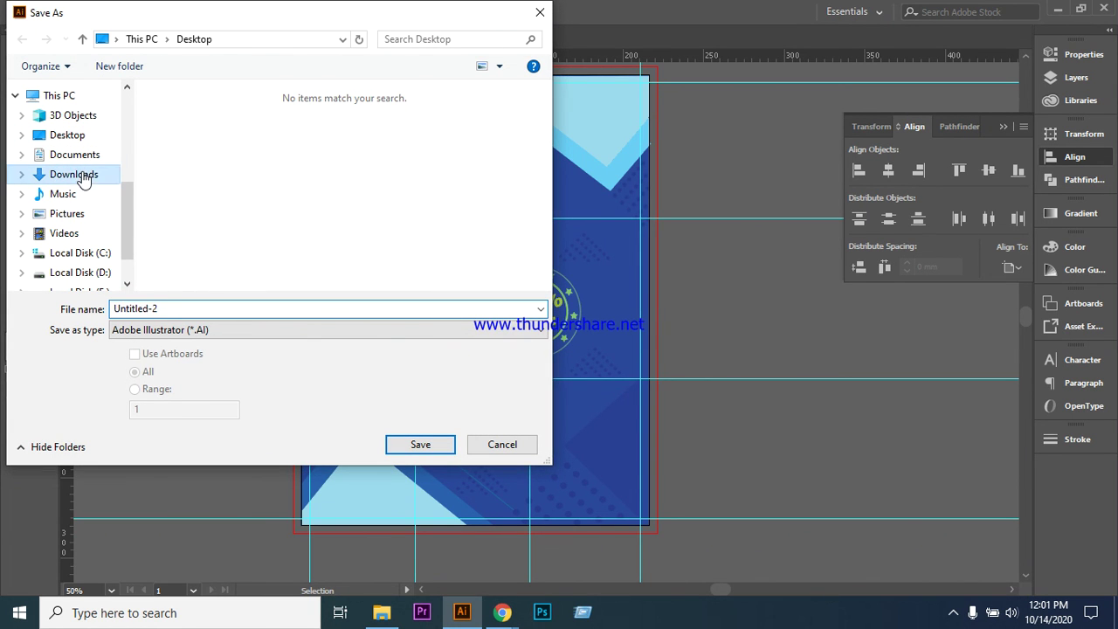
click(419, 444)
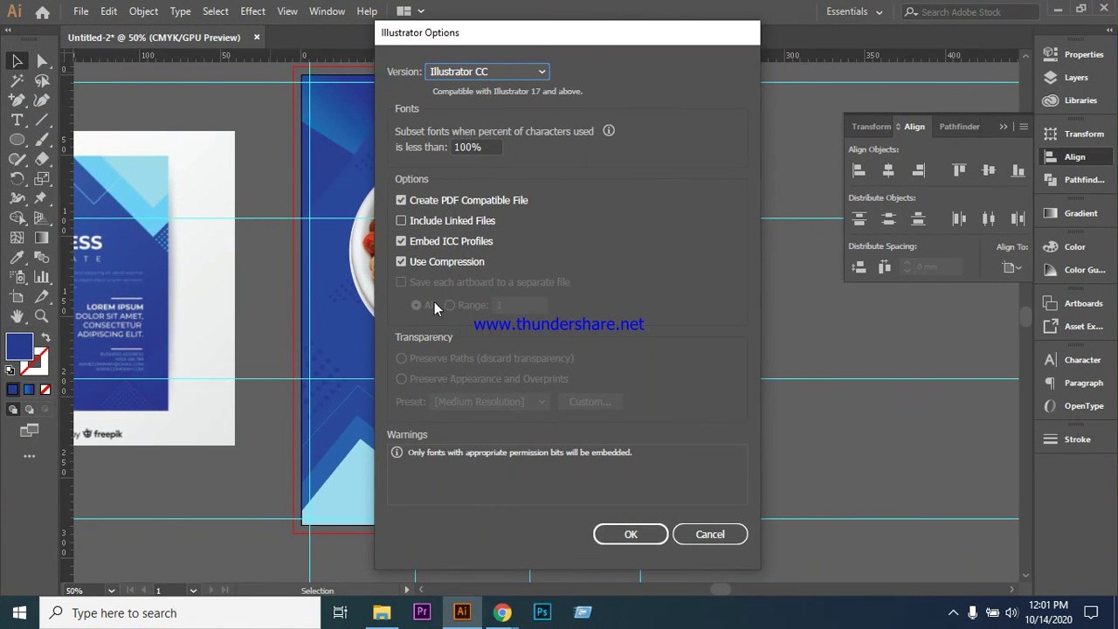
click(401, 221)
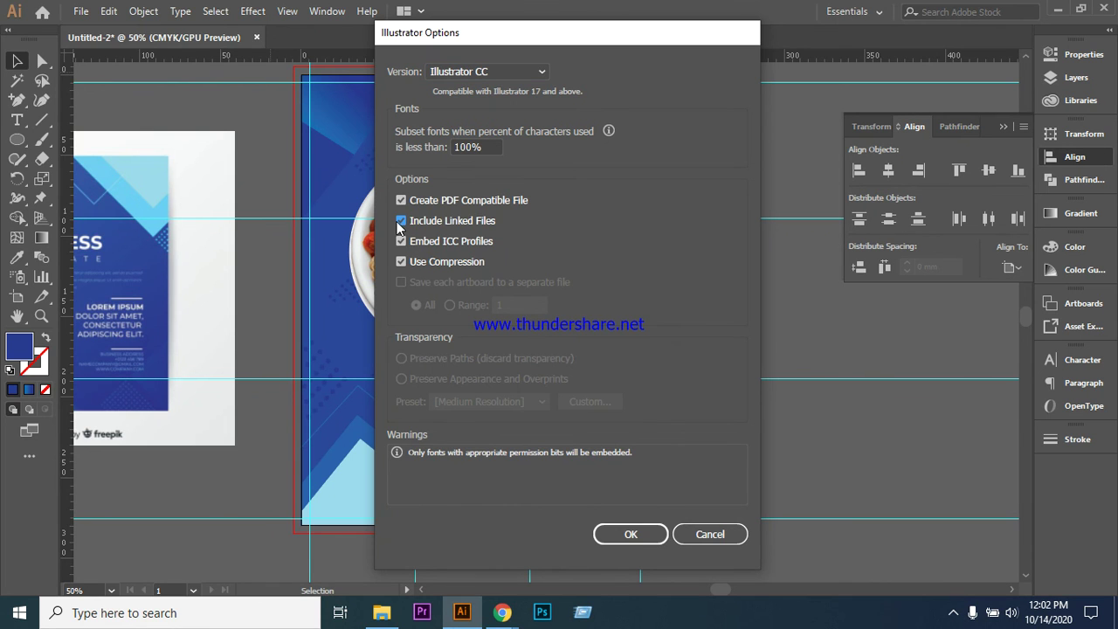
click(630, 534)
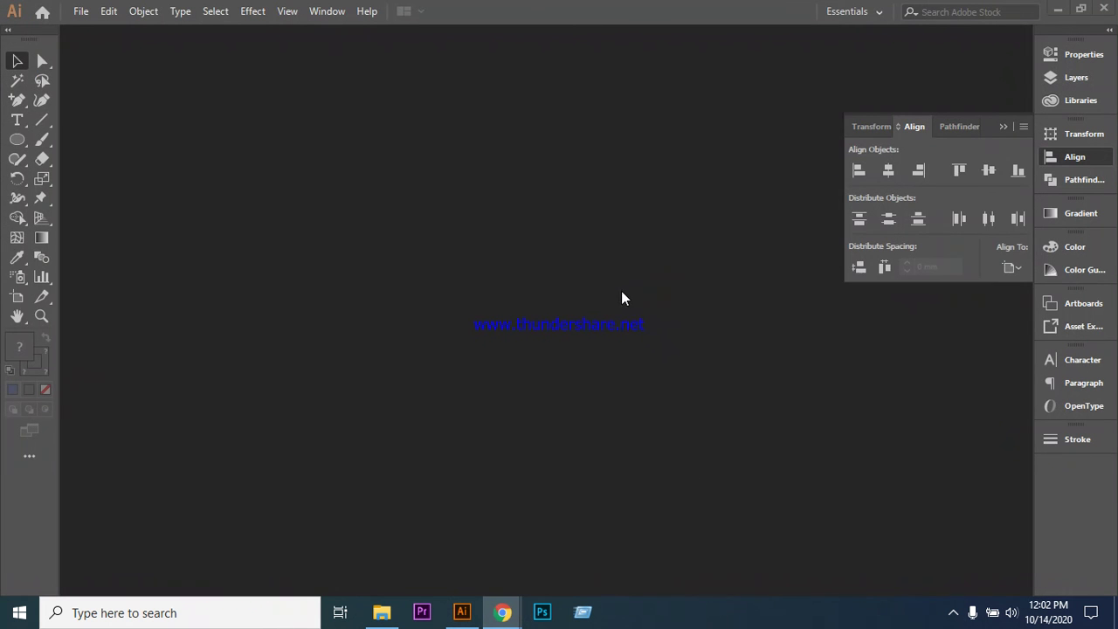
- Bring the Google Meet call window back to the front from the Chrome taskbar preview
mouse_move(502, 612)
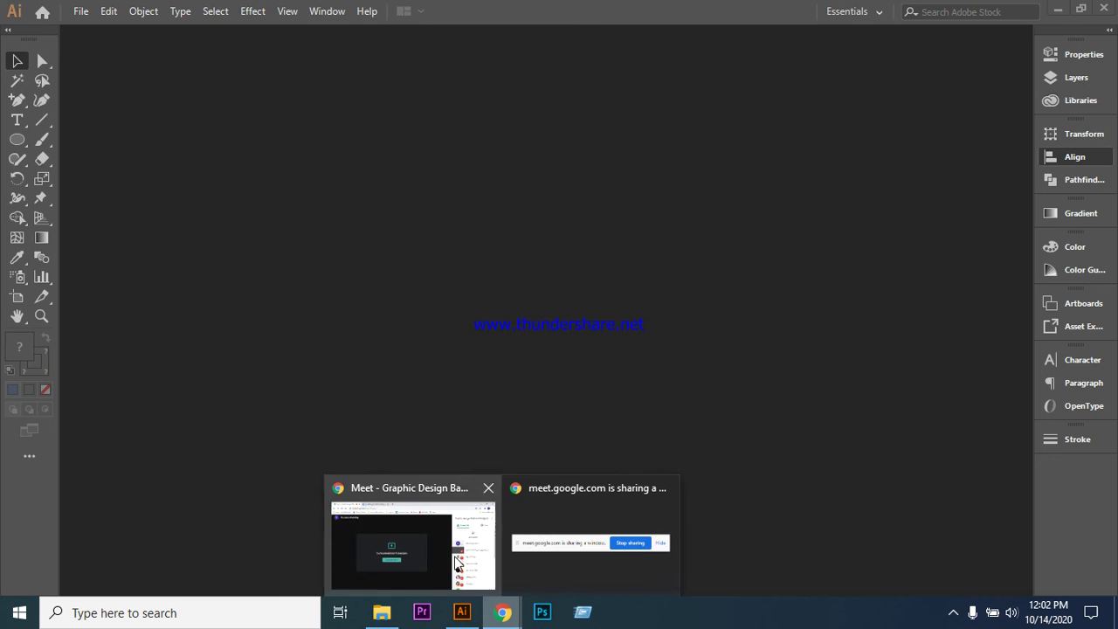
click(455, 566)
click(464, 613)
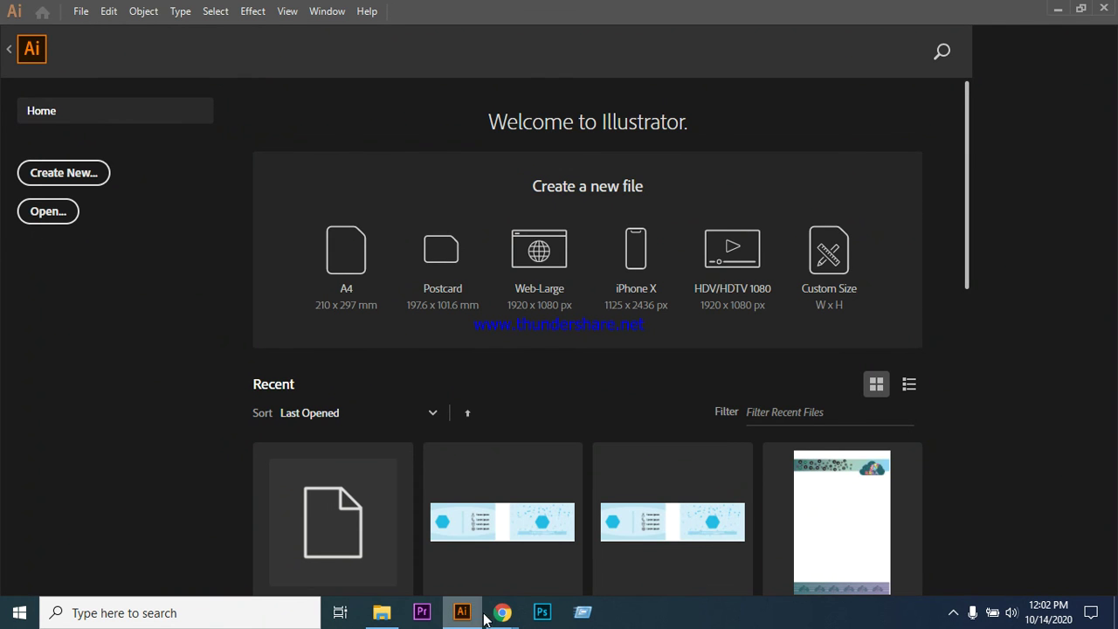
mouse_move(491, 615)
click(438, 543)
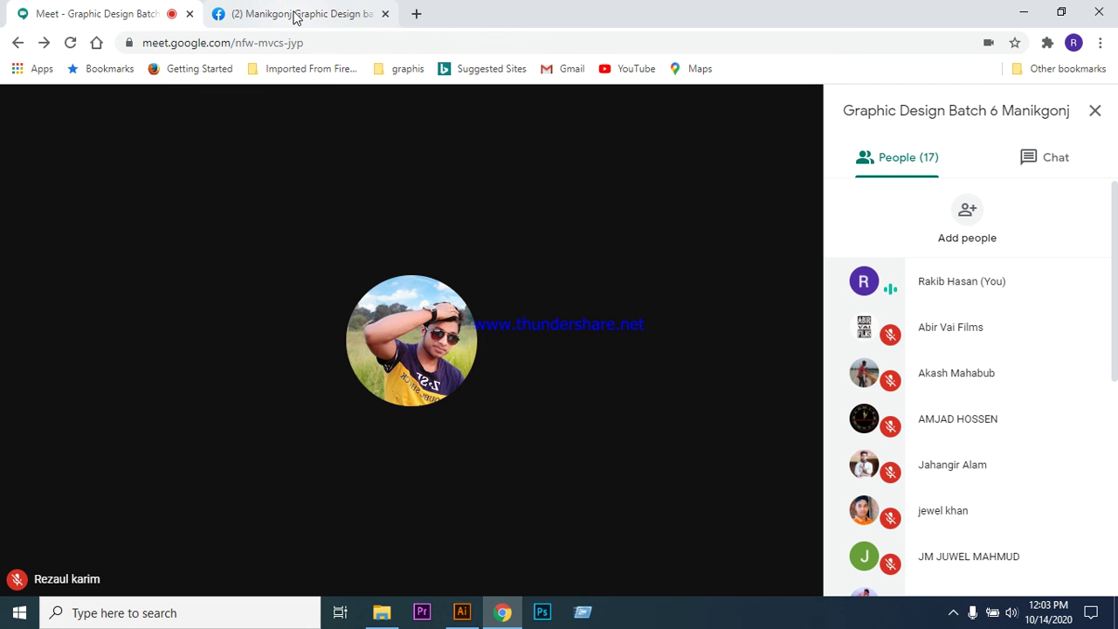
- Open a blank new Chrome tab beside the Facebook group tab, then return to the Meet call
click(395, 19)
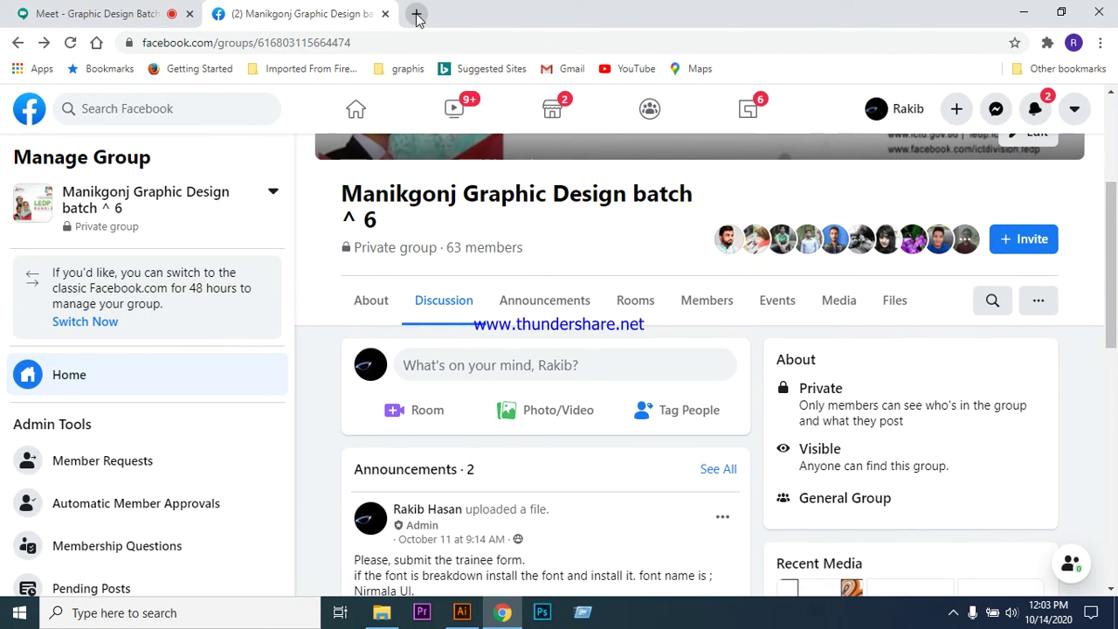
key(ctrl+t)
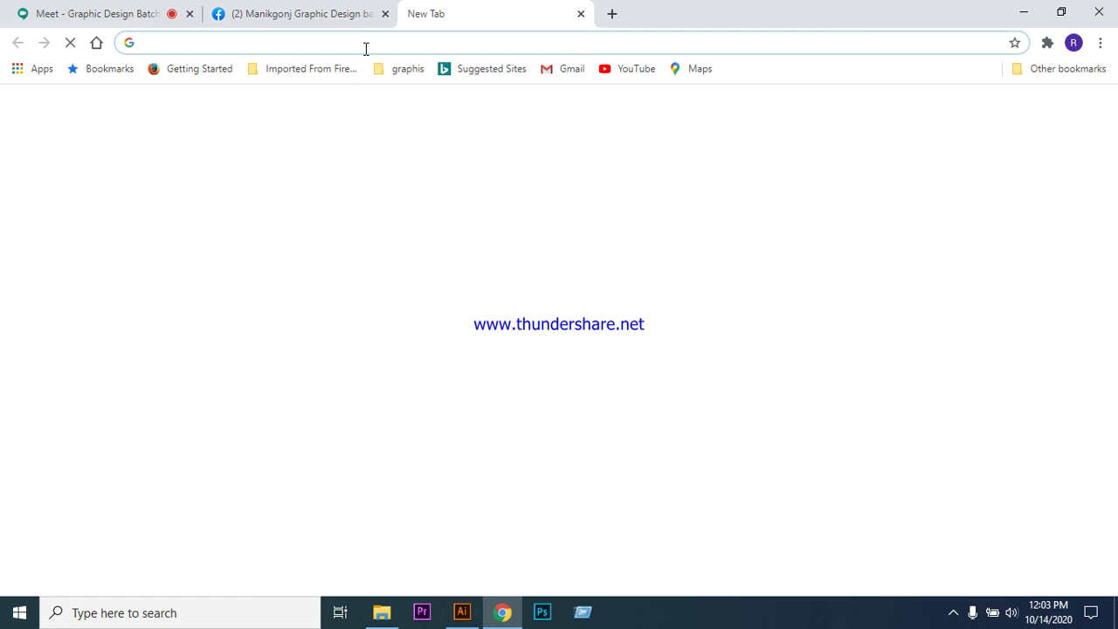
click(366, 49)
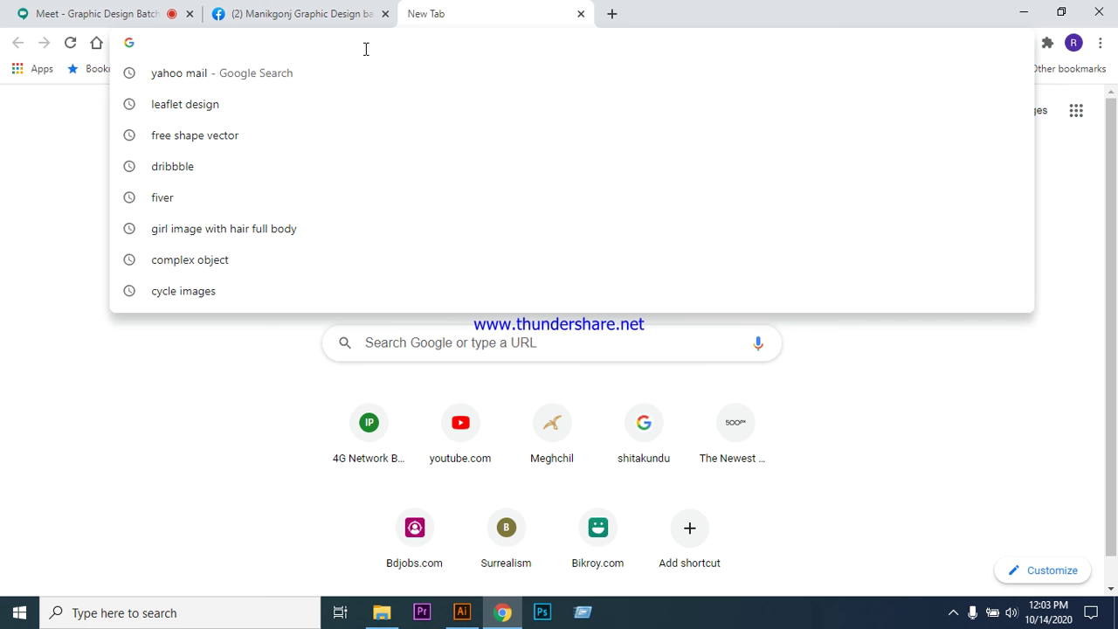
click(318, 17)
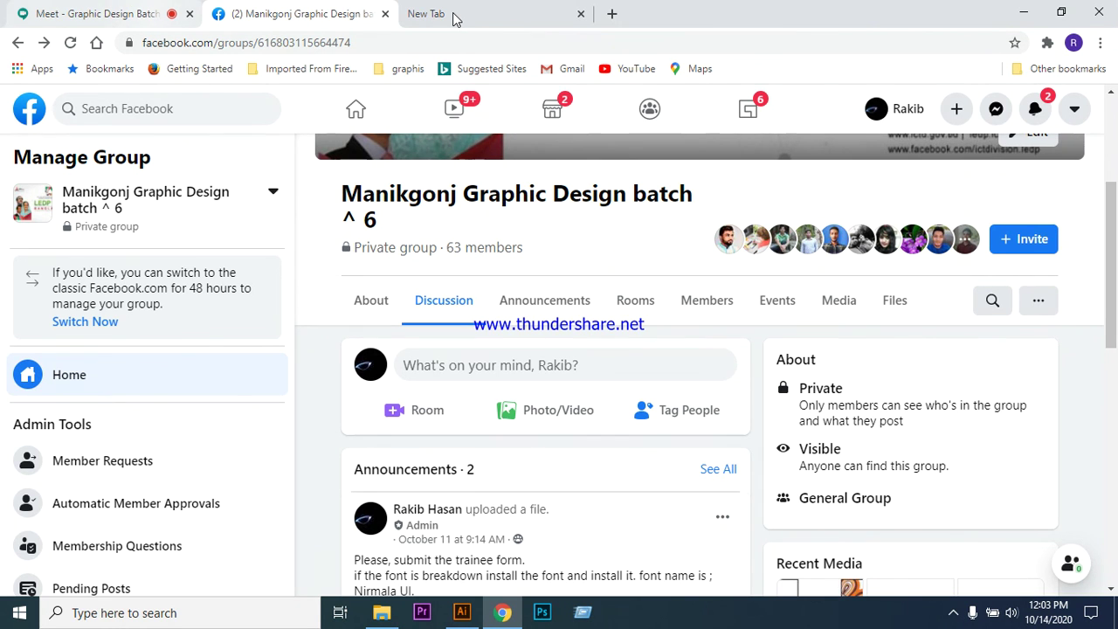
click(453, 19)
click(102, 23)
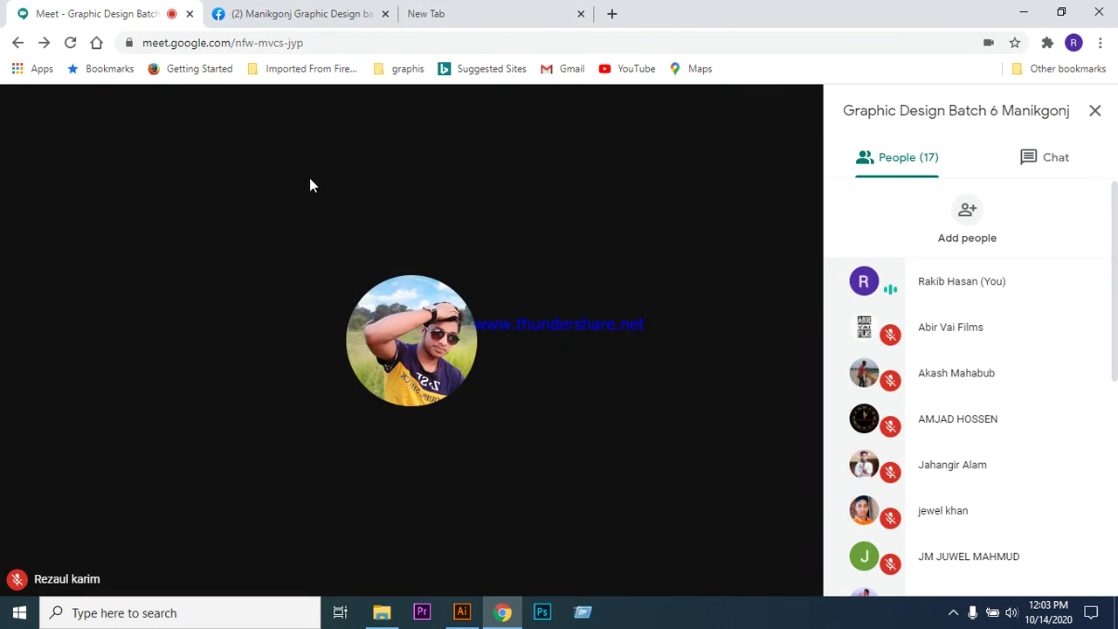